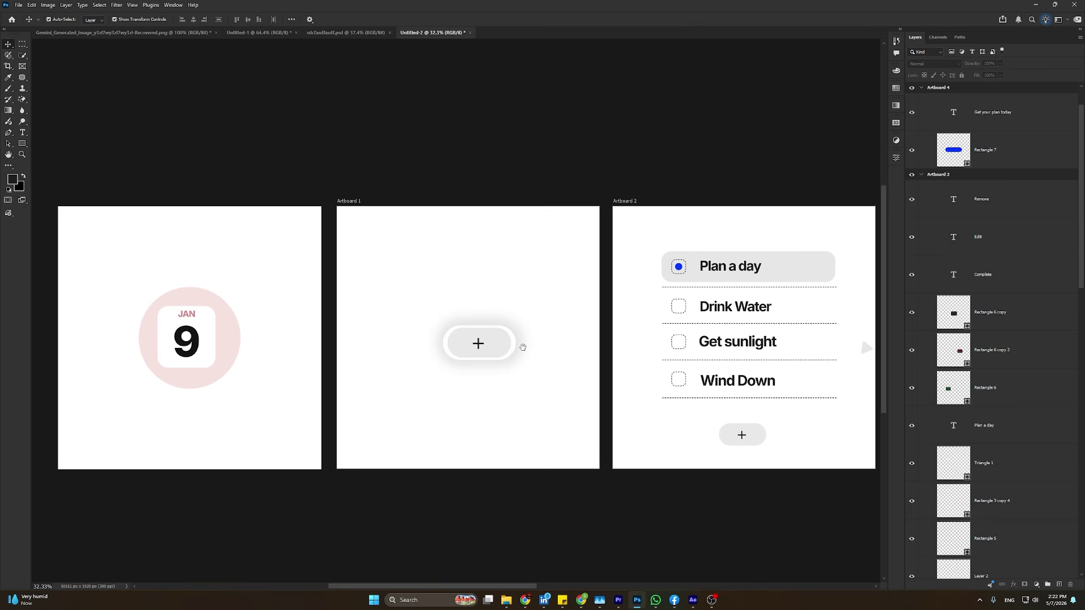
Review the artboard designs from the plus button through the task lists to the "Get your plan today" button.
left_click_drag(522, 347, 325, 335)
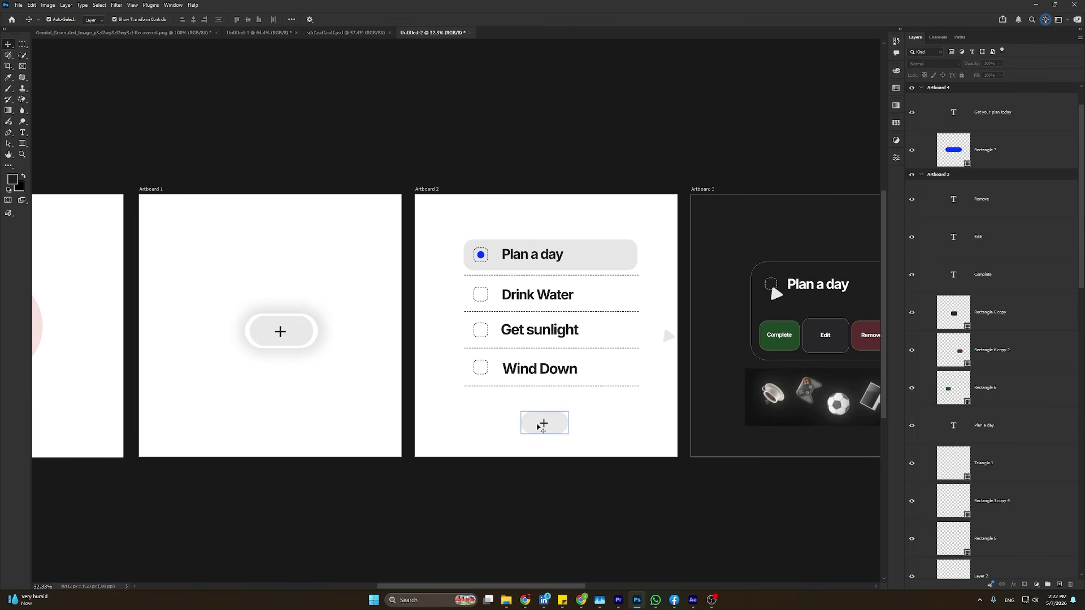
scroll(565, 384, "right", 5)
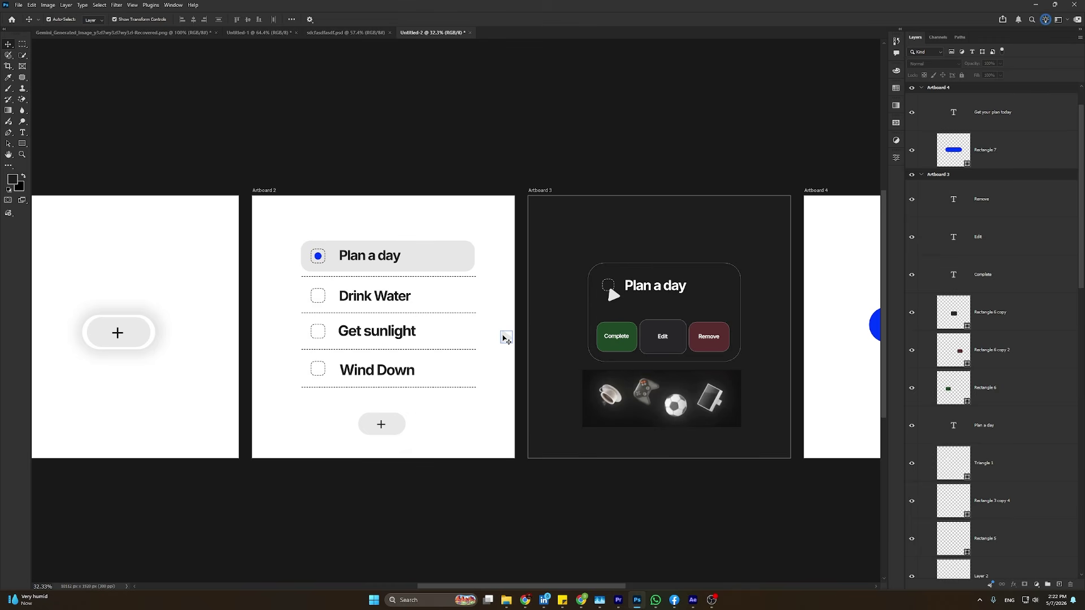
scroll(440, 271, "down", 1)
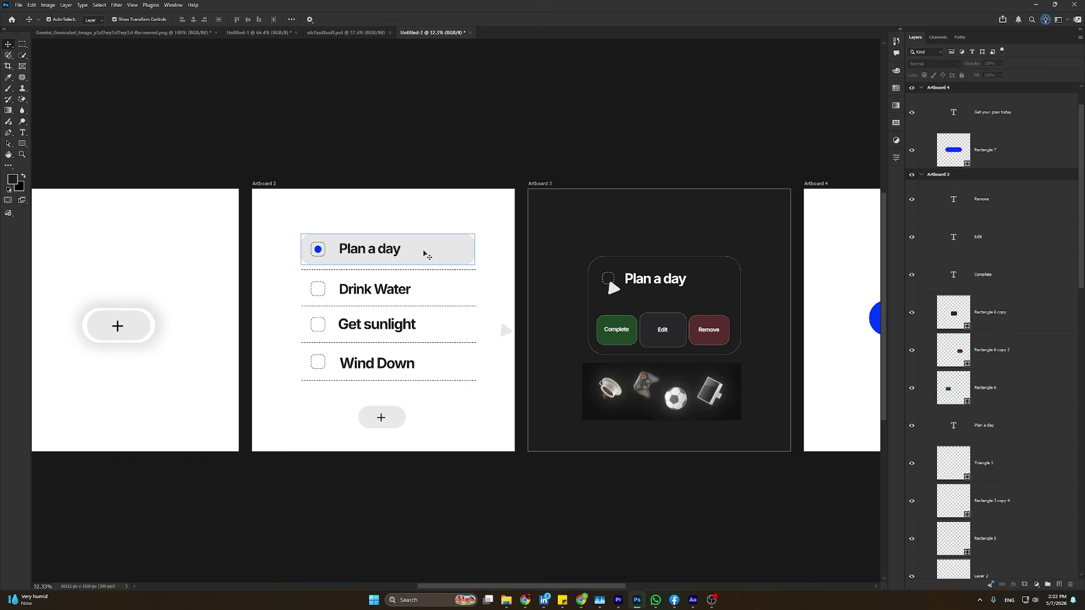
left_click_drag(439, 251, 270, 299)
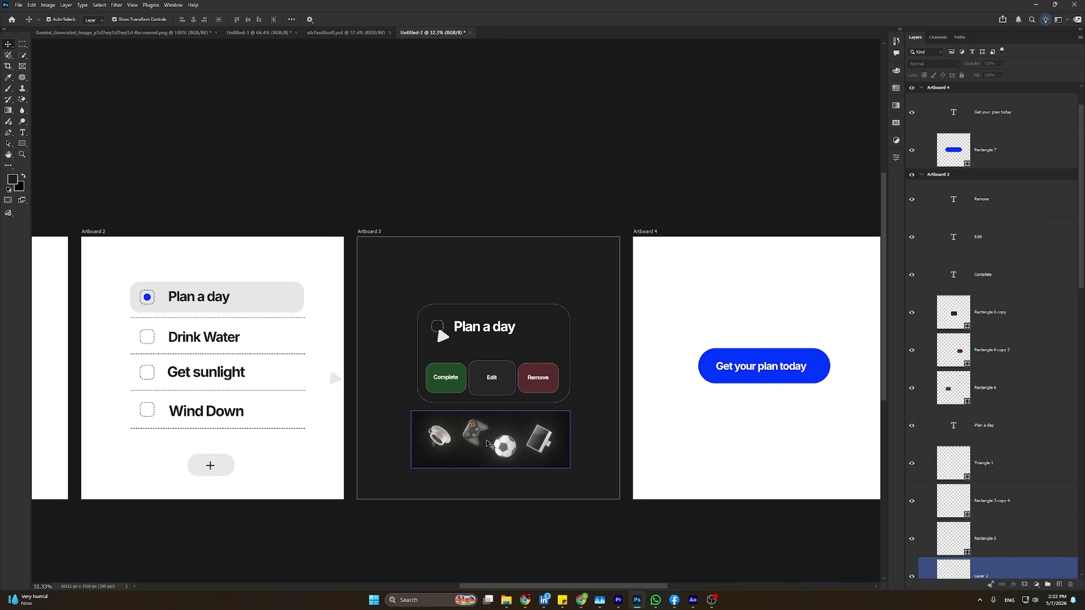
left_click_drag(594, 394, 302, 383)
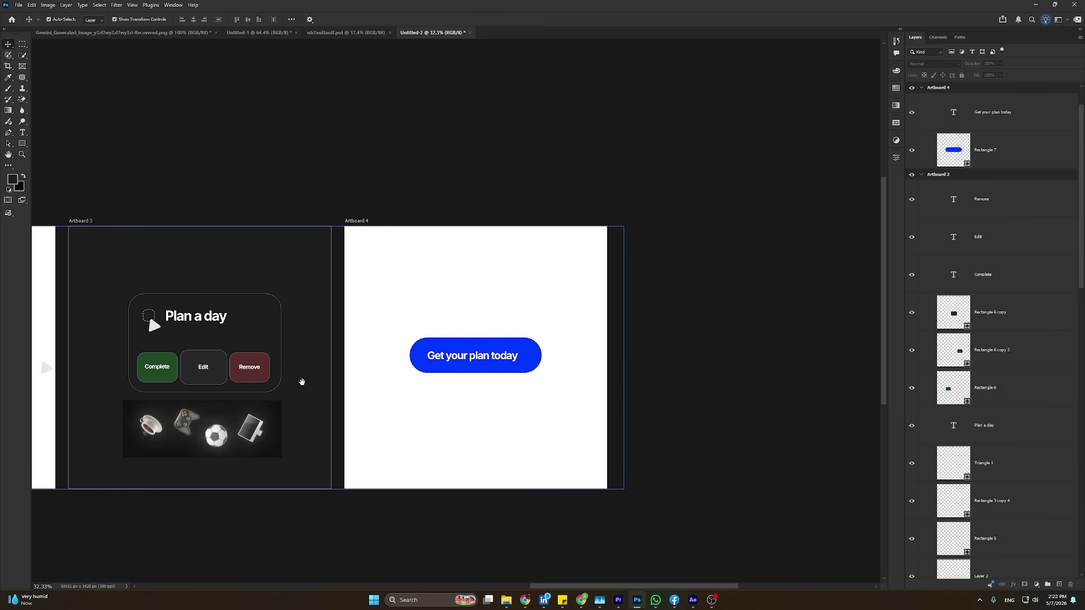
left_click(493, 367)
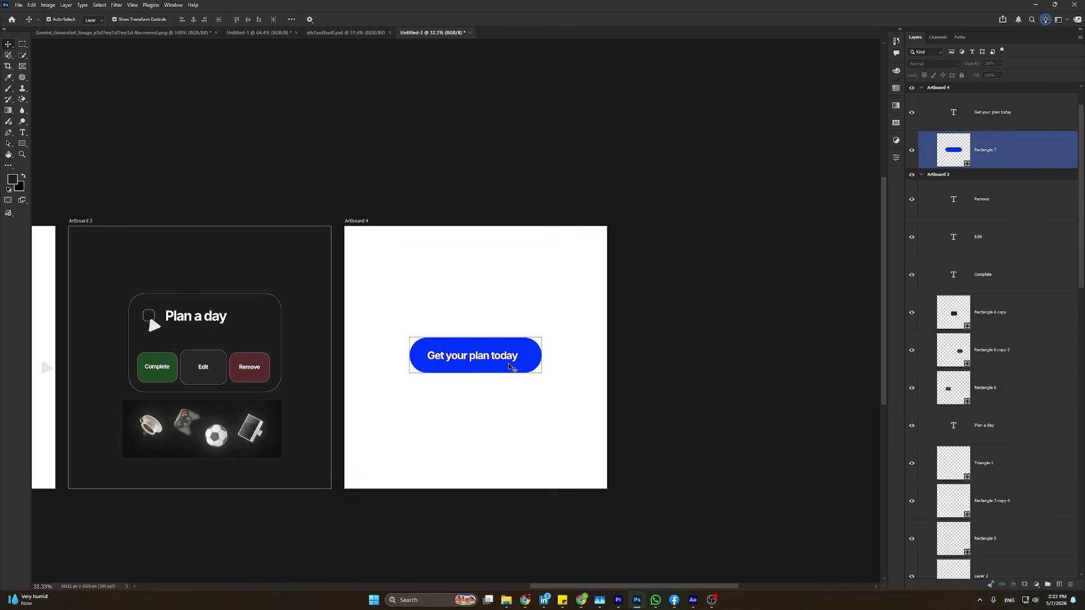
left_click(500, 361)
left_click(568, 379)
scroll(559, 395, "down", 5)
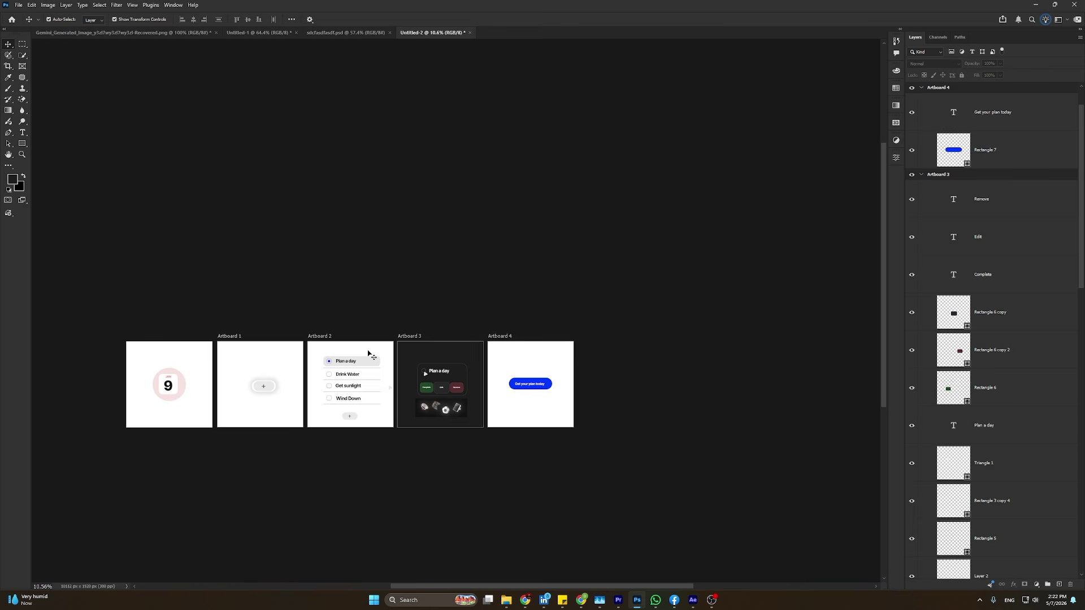
Switch to After Effects and create a 1080 x 1080 px composition.
key("alt+Tab")
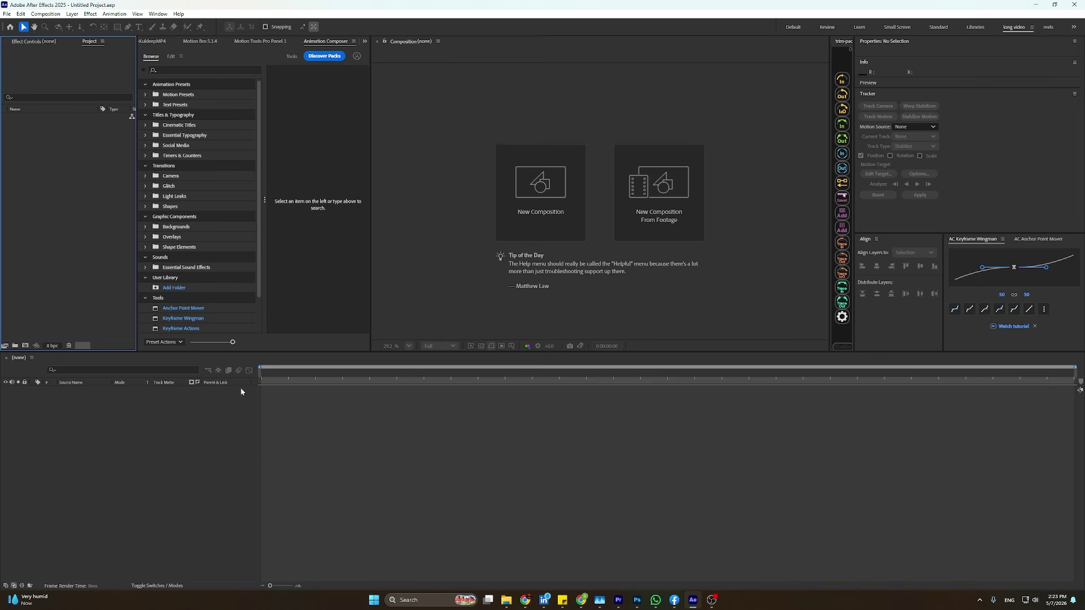
left_click(536, 211)
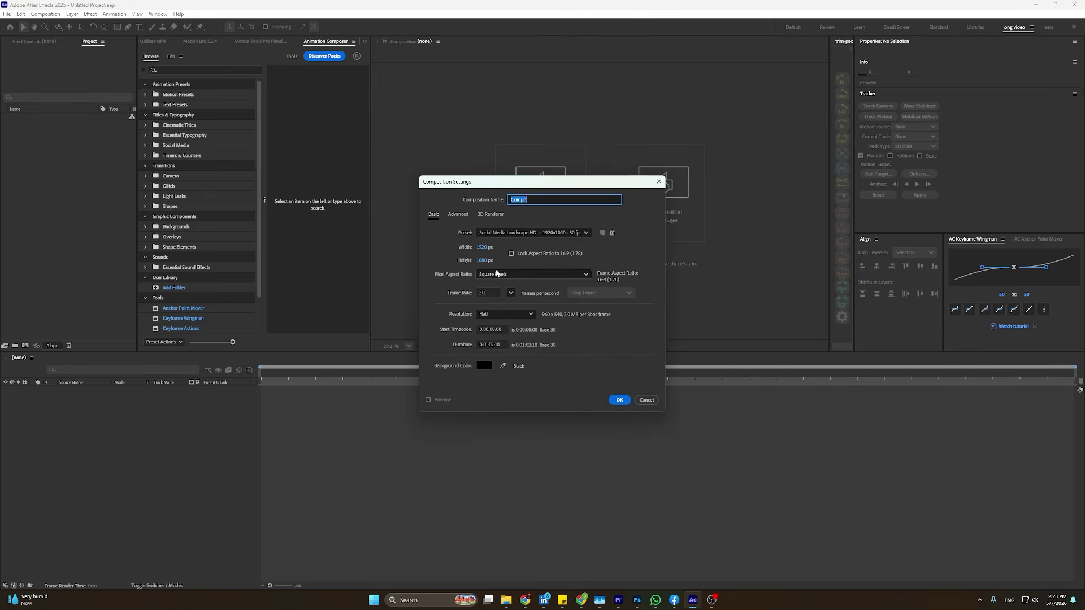
left_click(481, 260)
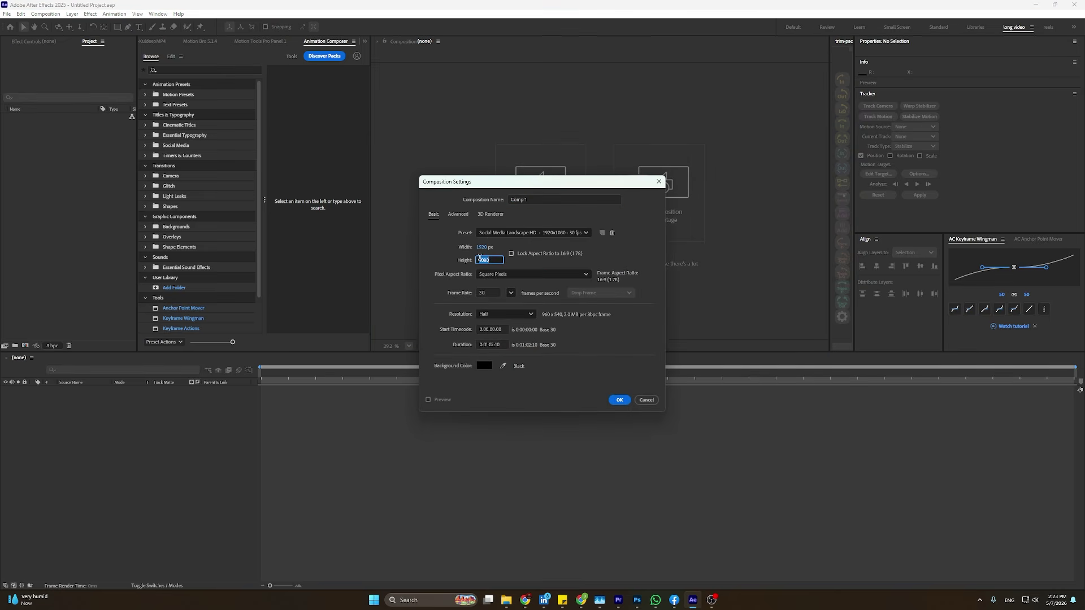
left_click(481, 245)
type("1080")
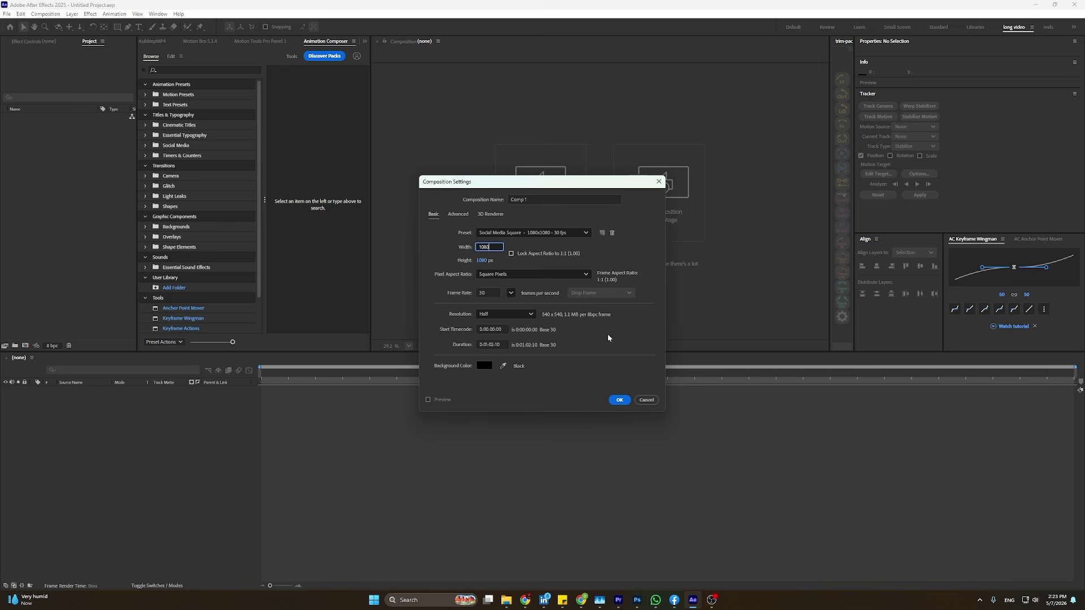
left_click(619, 400)
scroll(678, 202, "up", 5)
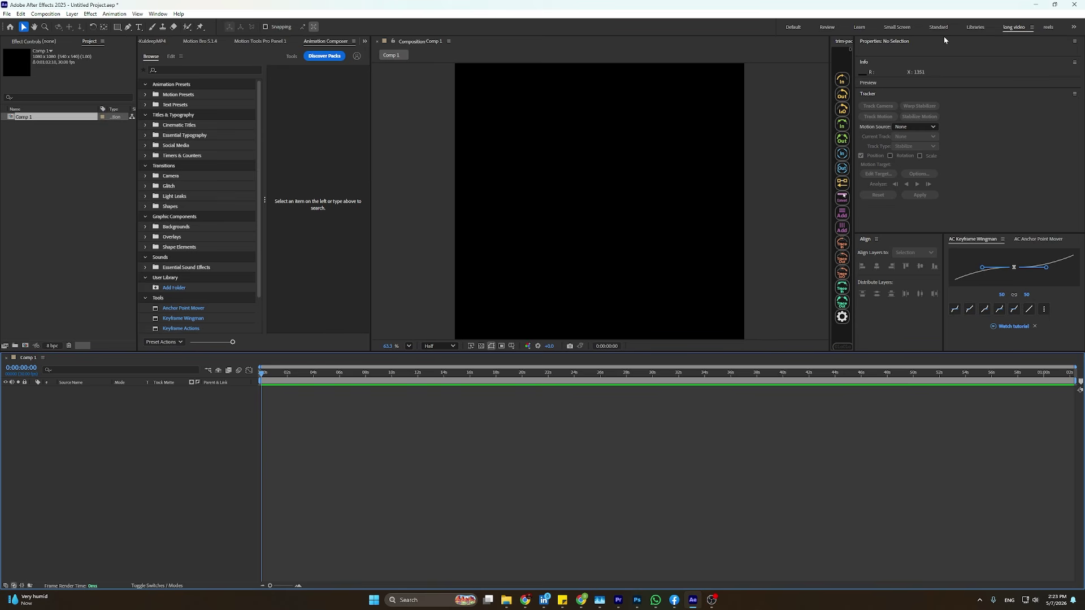
Load the reels workspace, fit the composition to its viewer and widen the viewer.
left_click(1048, 27)
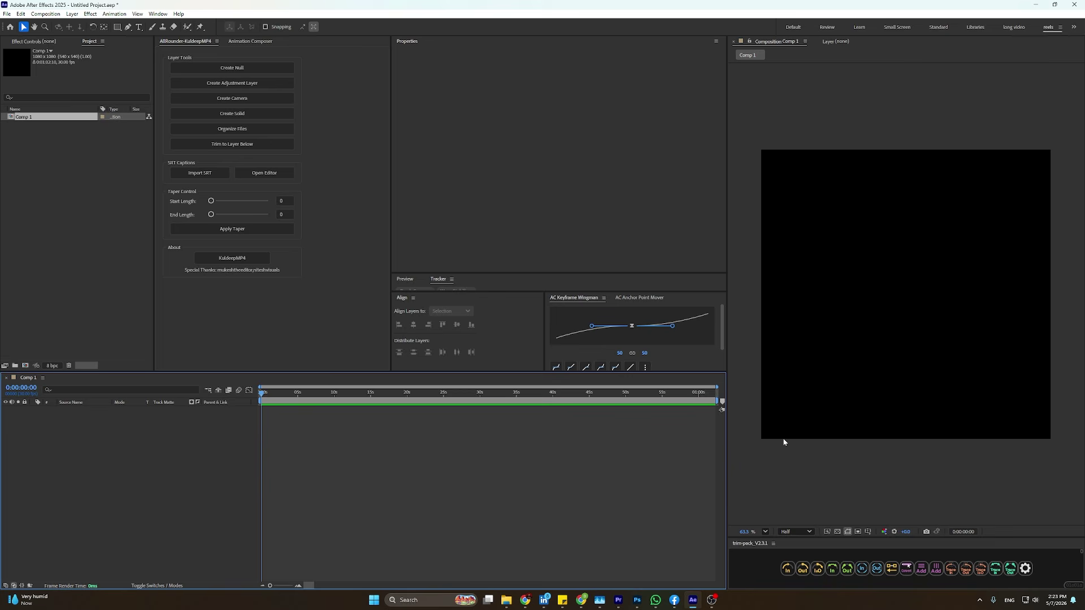
left_click(765, 531)
left_click(777, 364)
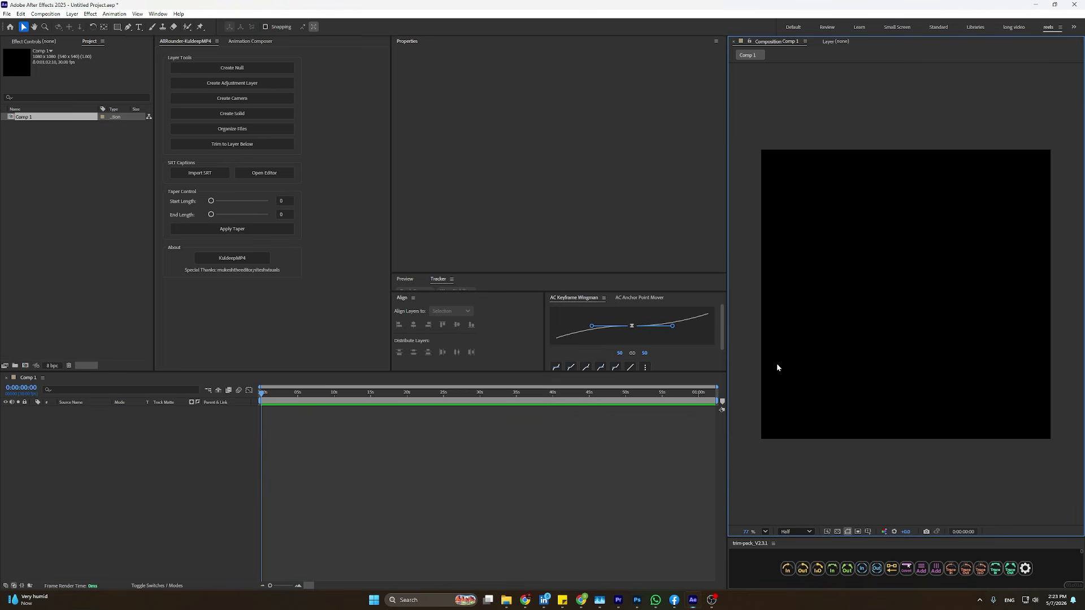
left_click_drag(728, 396, 612, 477)
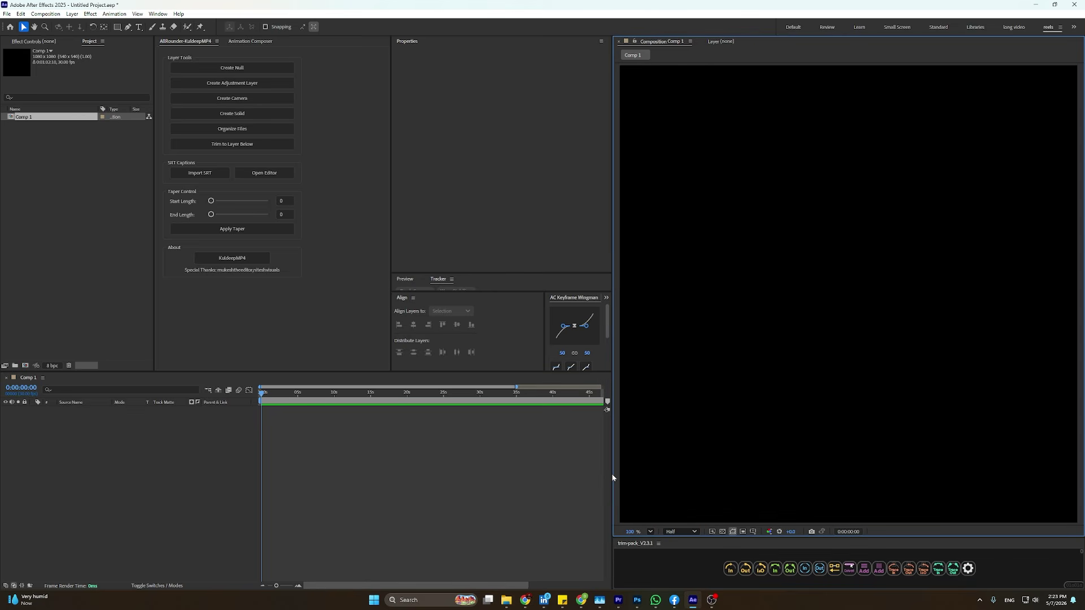
Make the timeline taller and resize the Tracker, Align and AC Keyframe Wingman areas so their controls fit above it.
left_click_drag(221, 373, 221, 291)
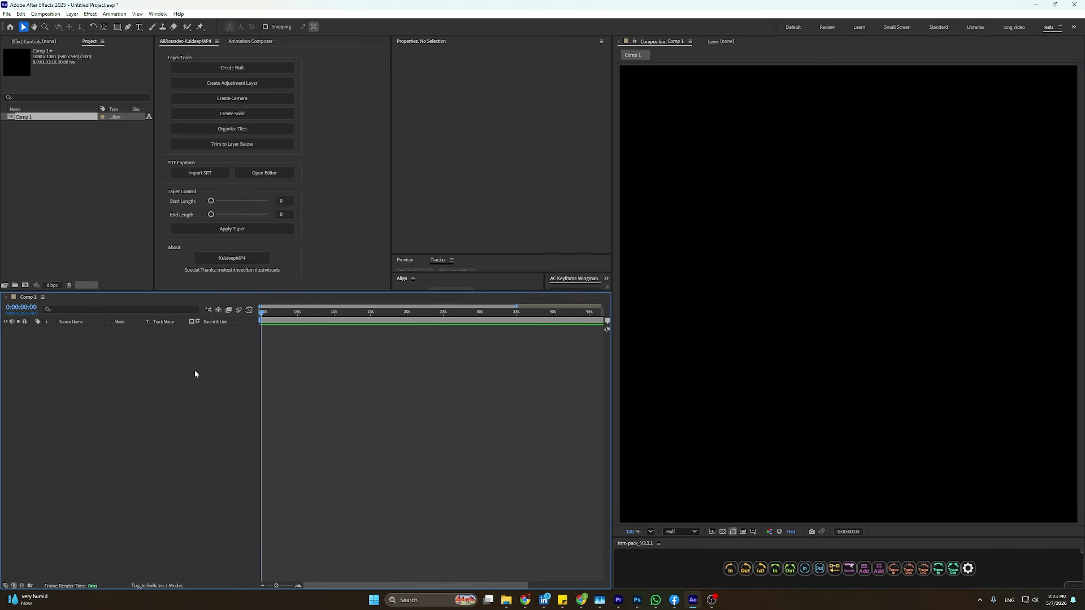
left_click_drag(452, 253, 450, 200)
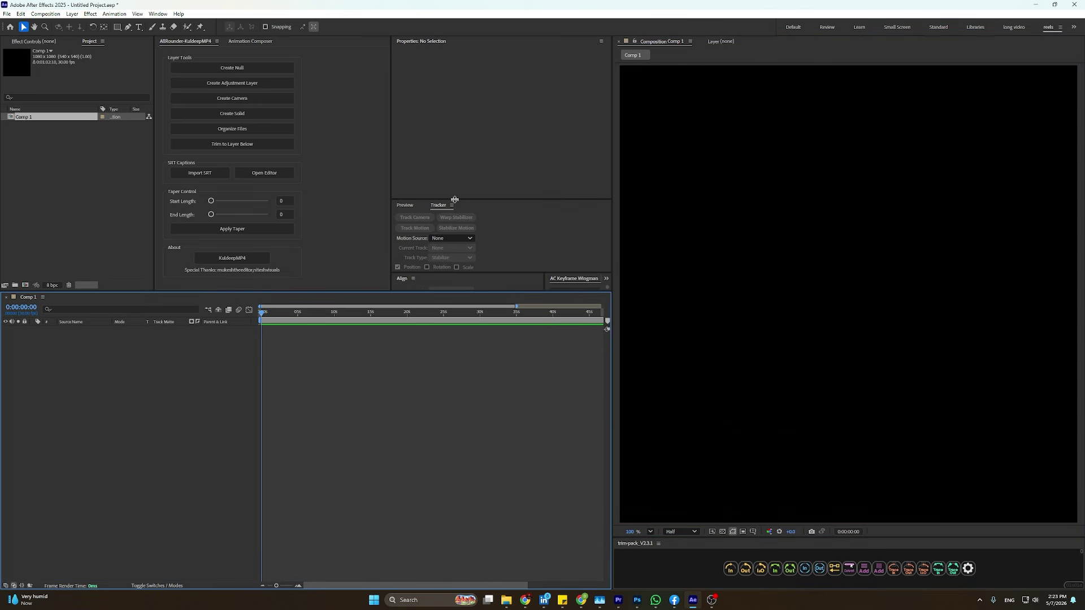
left_click_drag(438, 272, 442, 227)
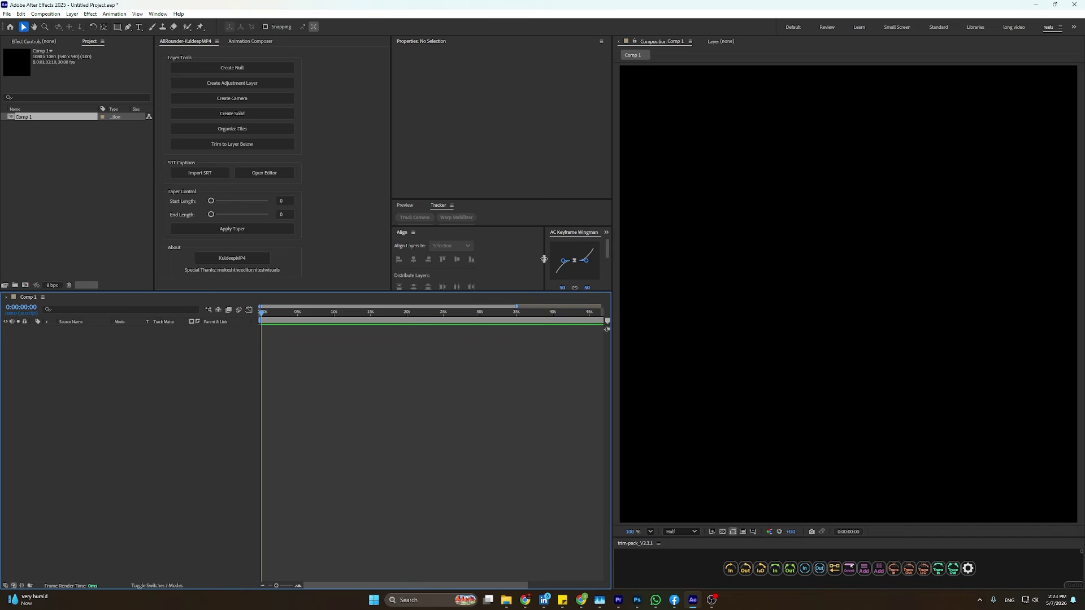
left_click_drag(543, 260, 489, 267)
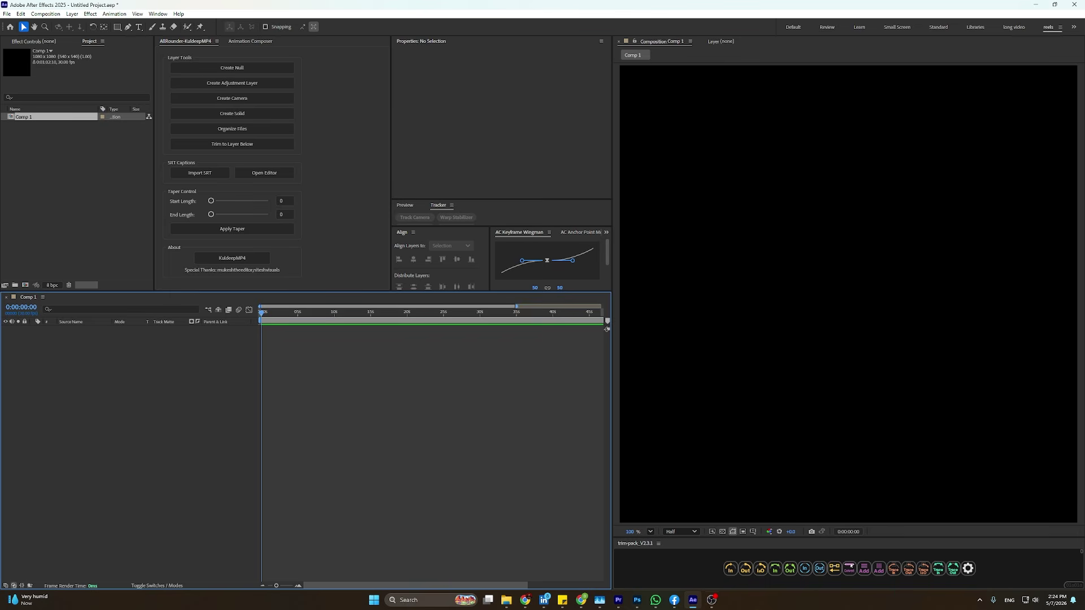
Switch to Photoshop and examine the JAN 9 calendar icon on the first artboard.
left_click(639, 605)
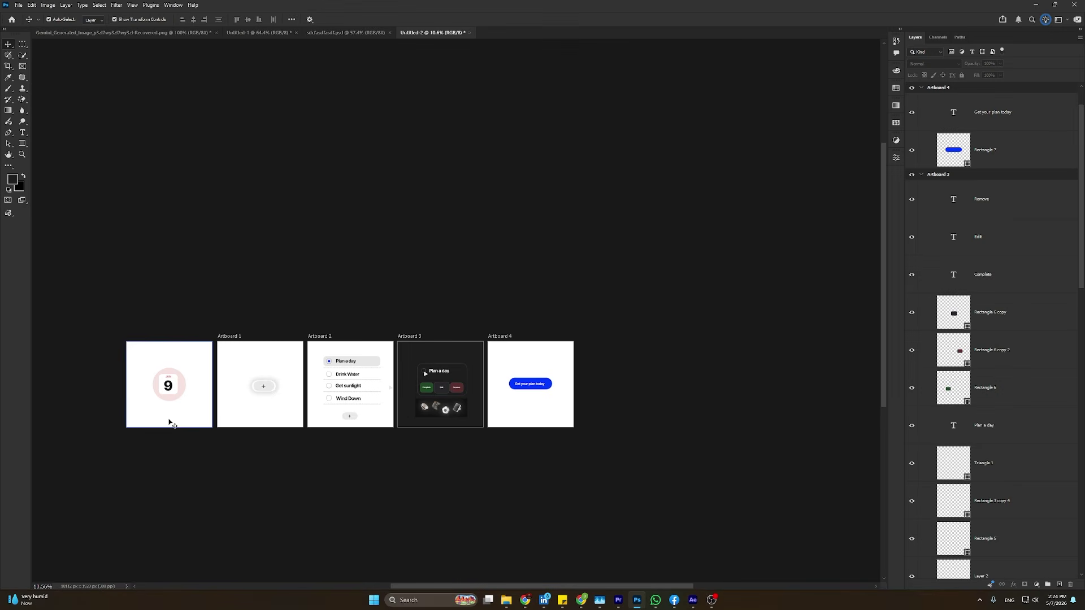
scroll(178, 403, "up", 5)
left_click_drag(283, 414, 448, 378)
scroll(434, 373, "up", 6)
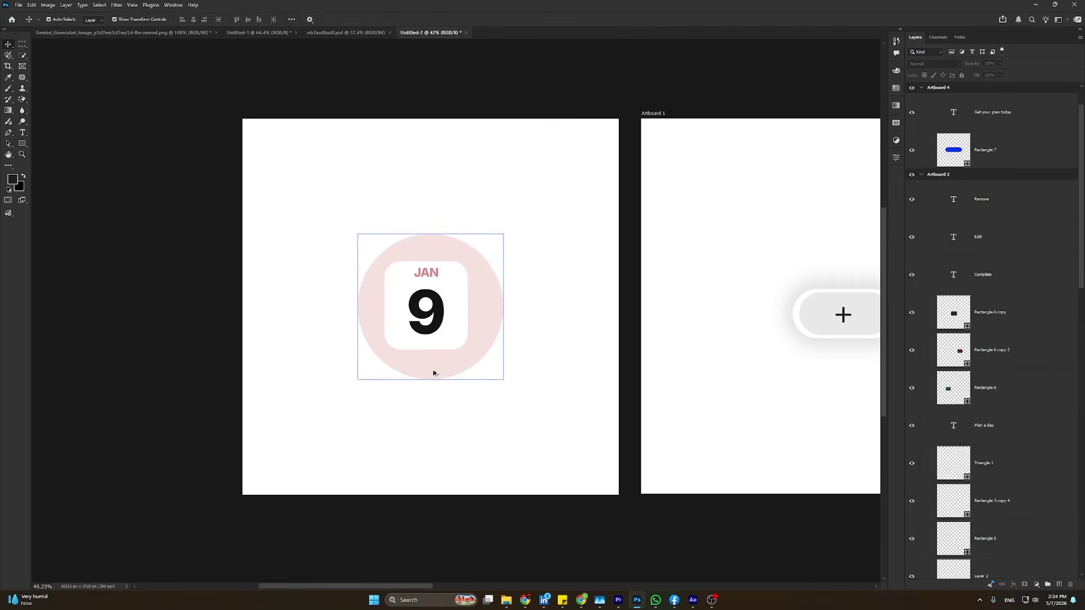
left_click_drag(448, 320, 441, 346)
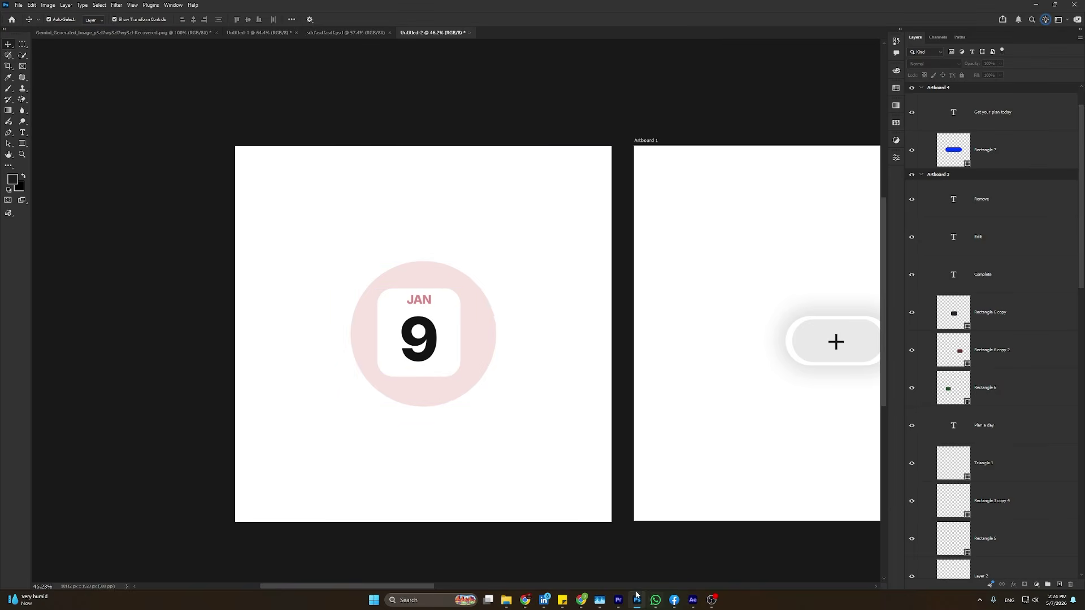
Switch to After Effects and add a solid layer that fills Comp 1.
left_click(692, 600)
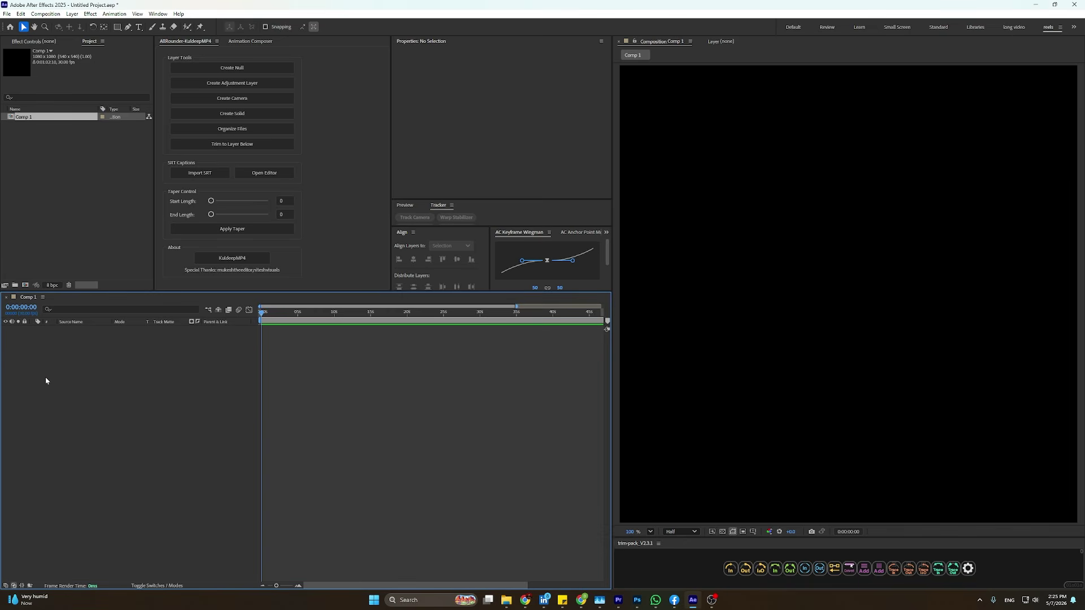
left_click(244, 115)
left_click(155, 438)
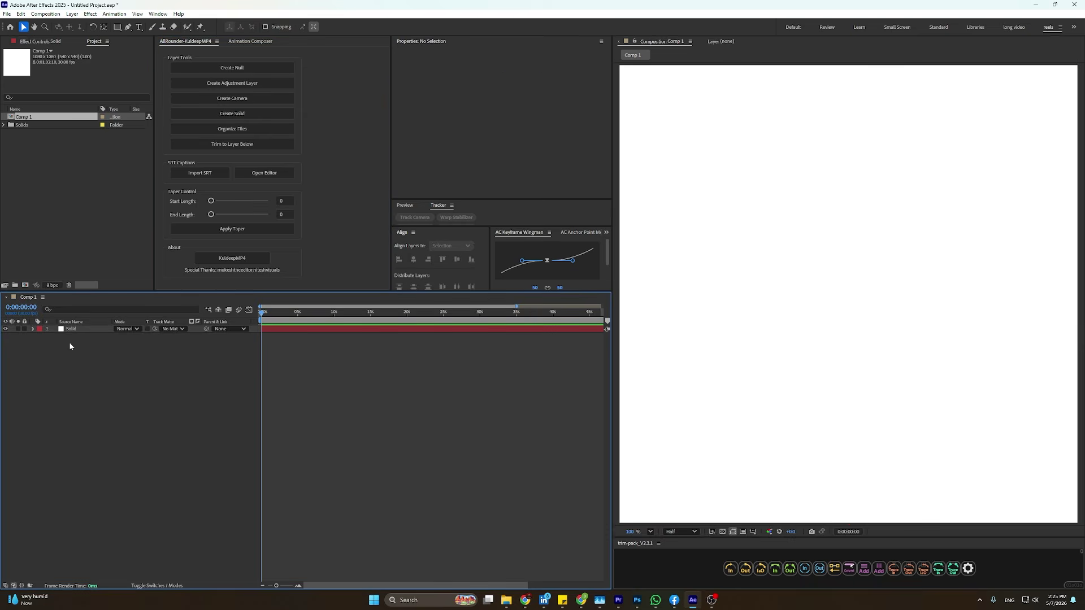
Recolor the solid background layer to a light grey in its Solid Settings.
right_click(73, 330)
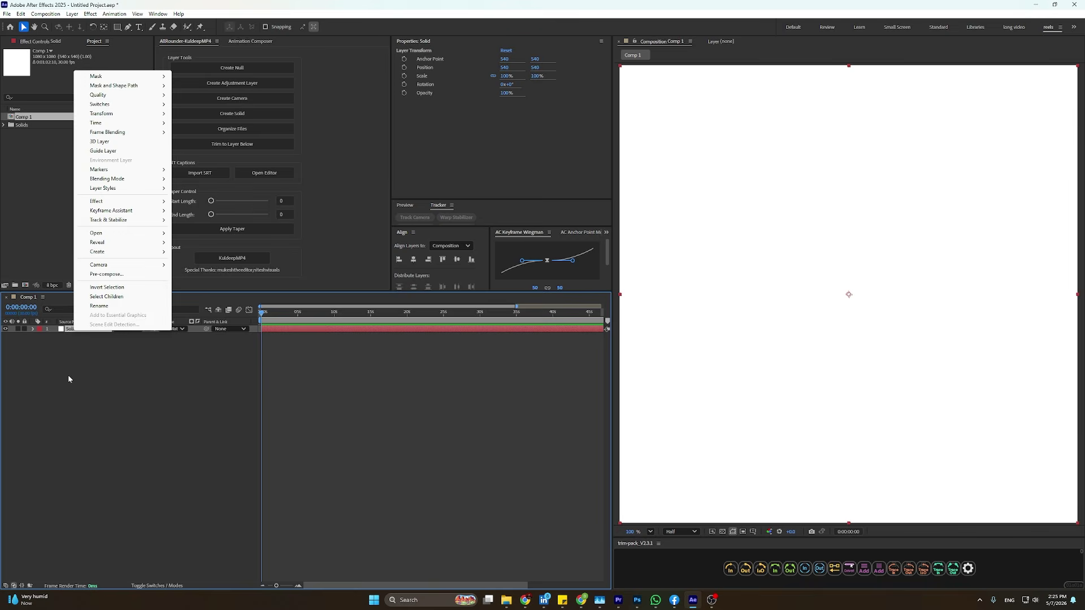
left_click(66, 330)
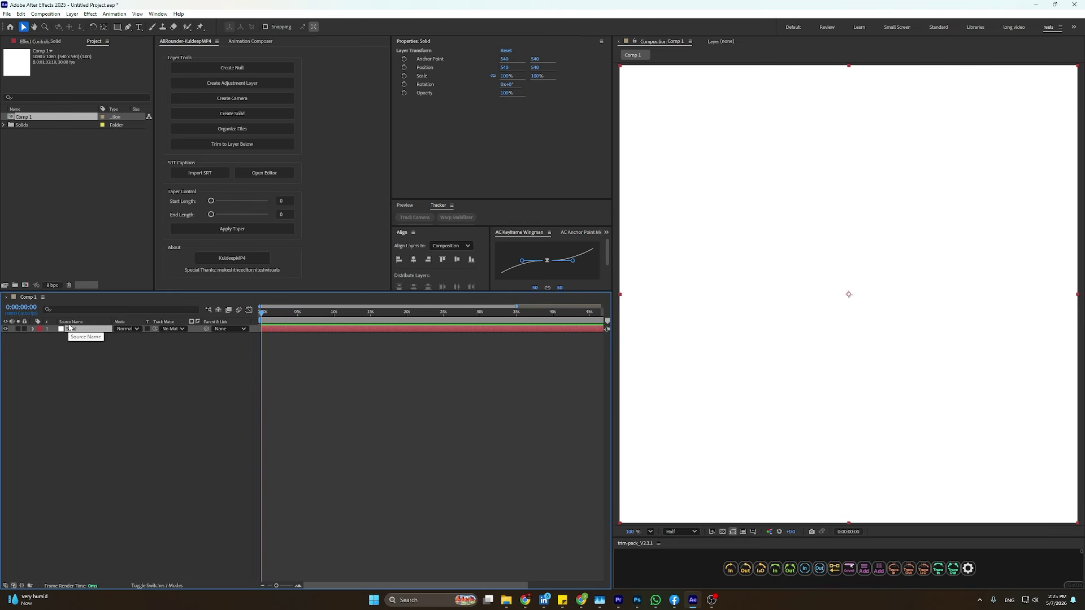
key("ctrl+shift+y")
left_click(536, 347)
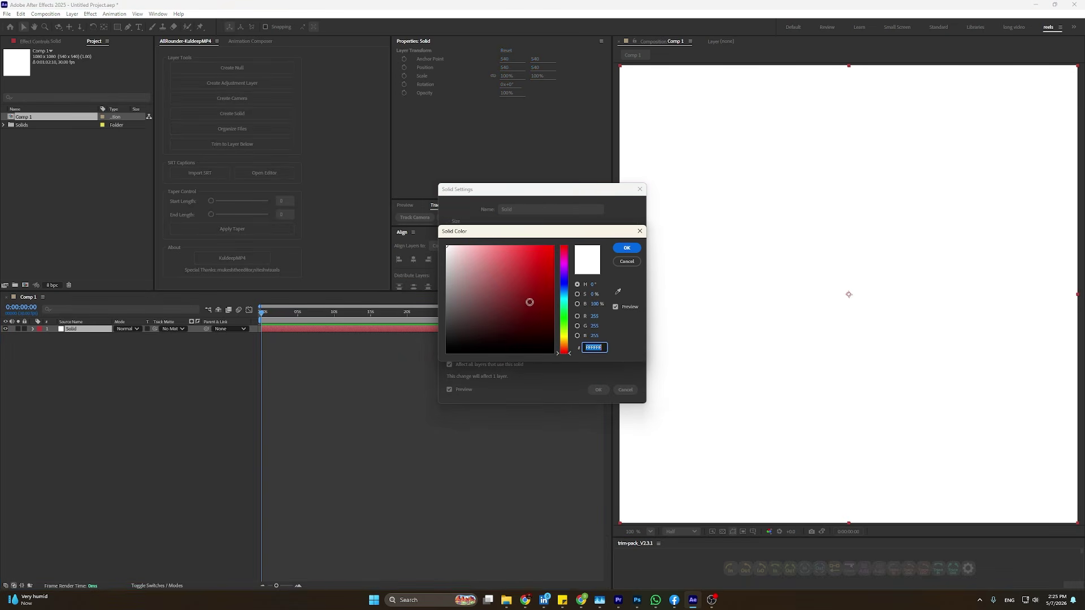
left_click(444, 254)
left_click_drag(444, 254, 437, 252)
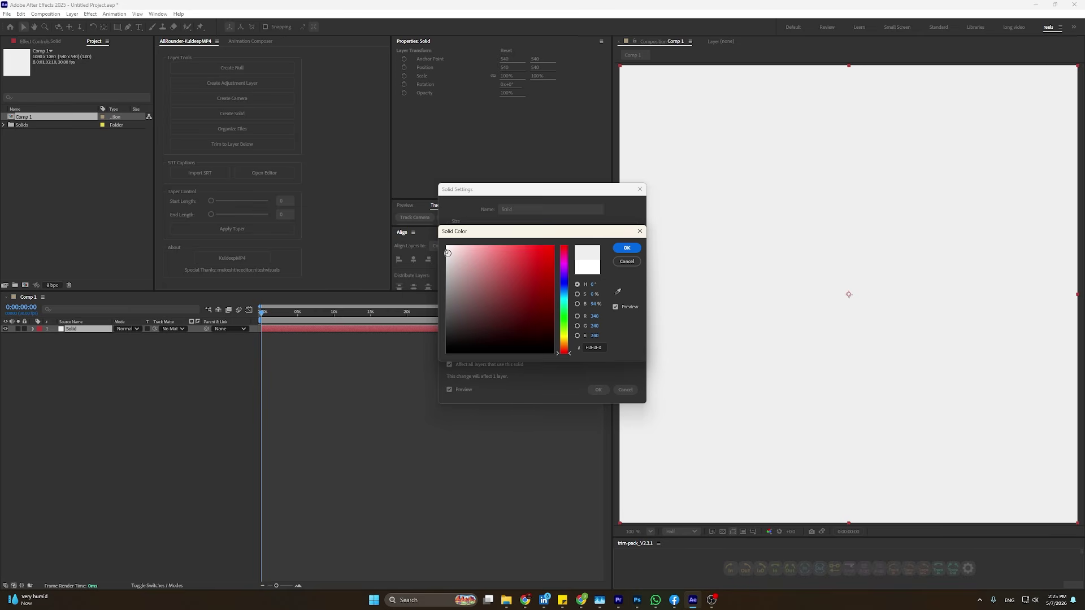
left_click_drag(447, 253, 444, 252)
left_click_drag(440, 253, 445, 256)
left_click(626, 247)
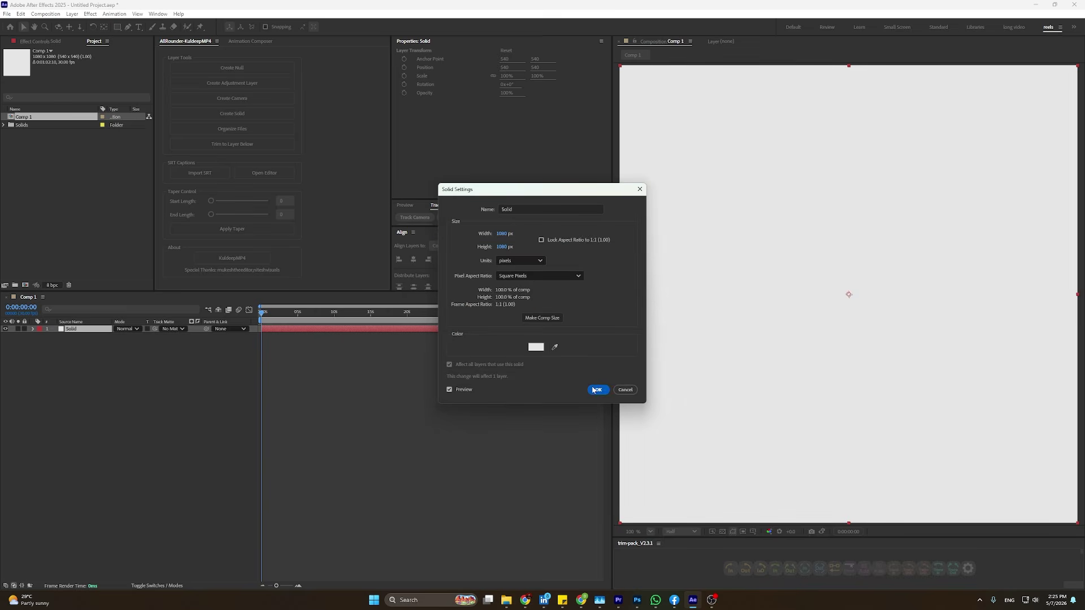
left_click(596, 387)
left_click(310, 378)
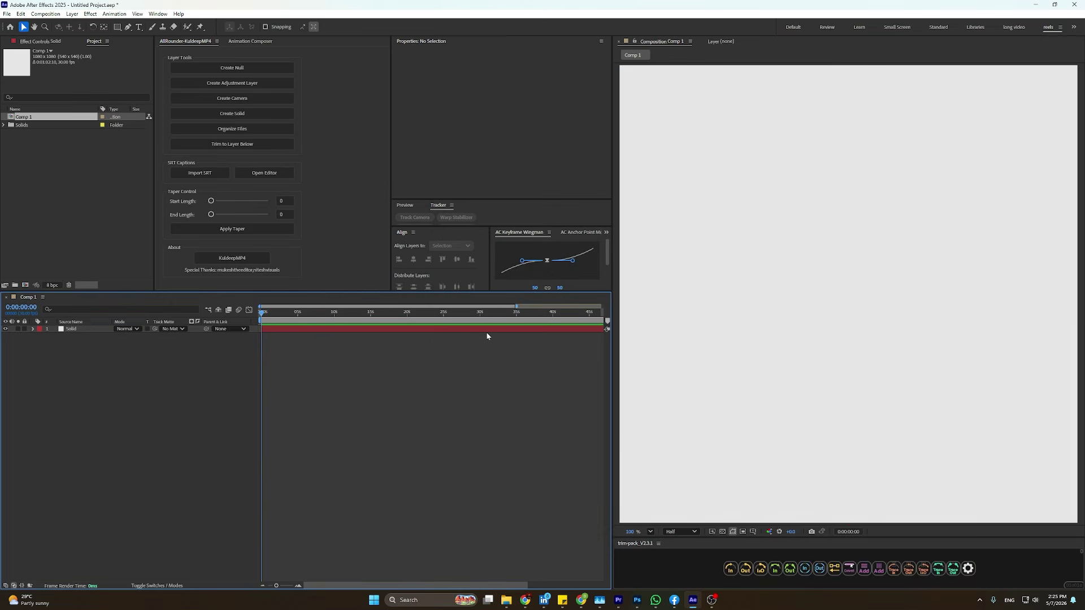
Trim the composition to a work area ending at 0:00:12:01 and return the playhead to the start.
left_click_drag(499, 312, 349, 324)
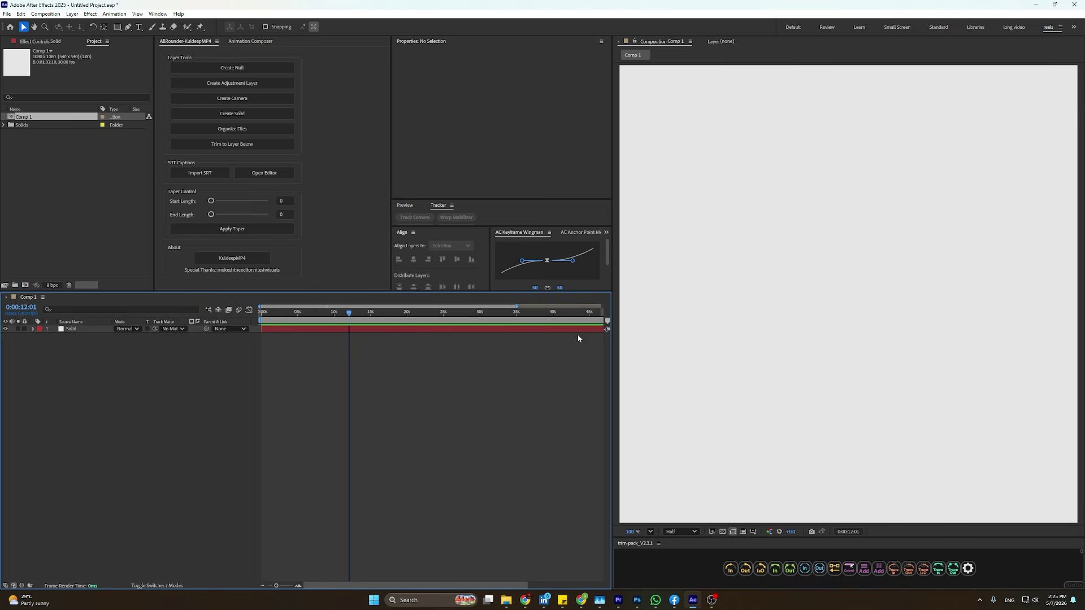
key("minus")
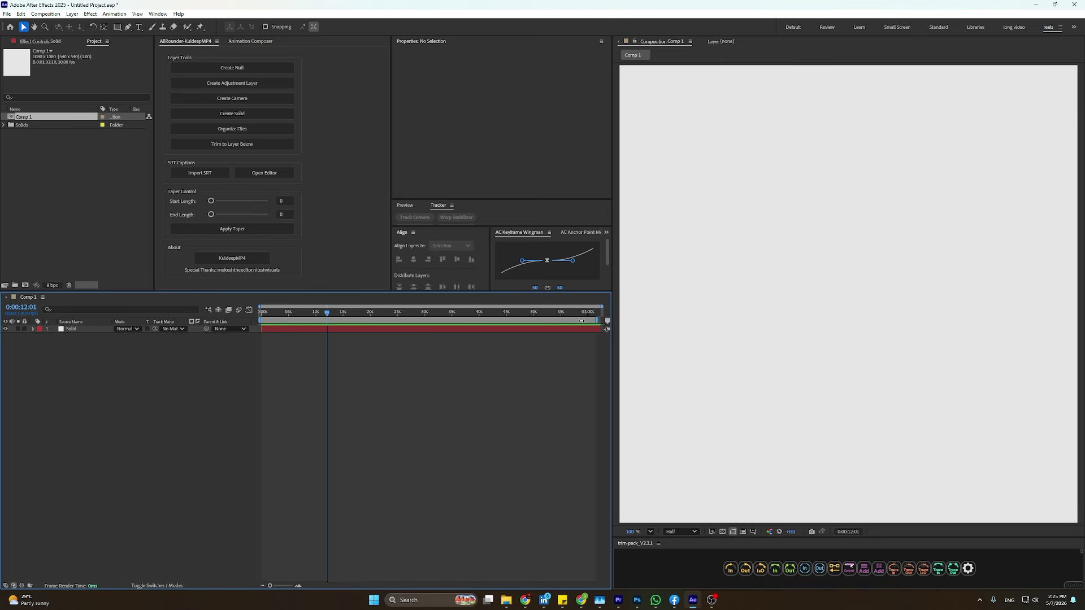
left_click_drag(582, 320, 328, 310)
right_click(317, 326)
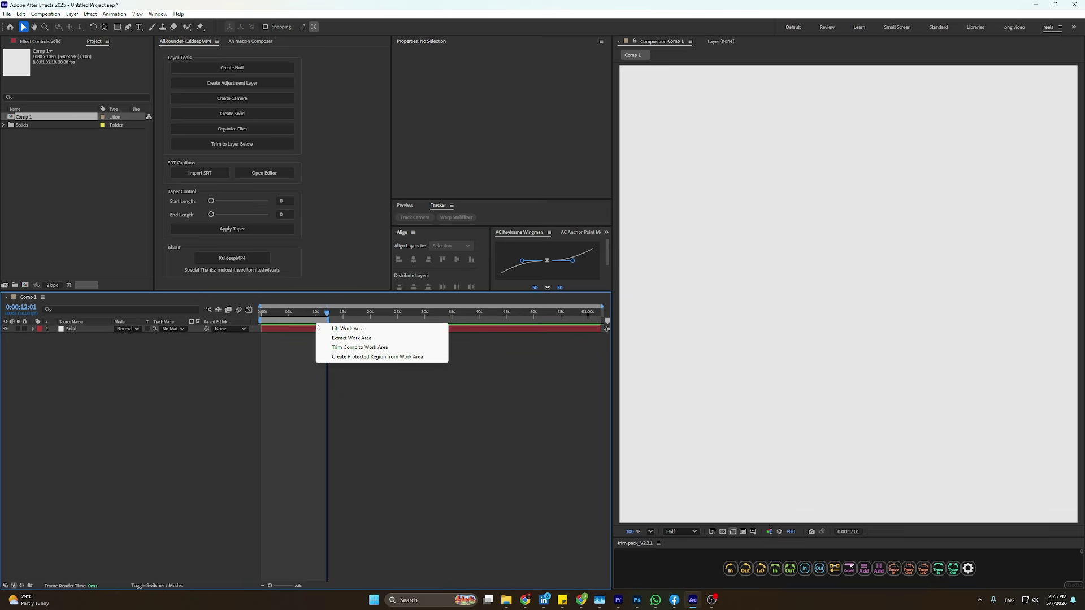
left_click(342, 347)
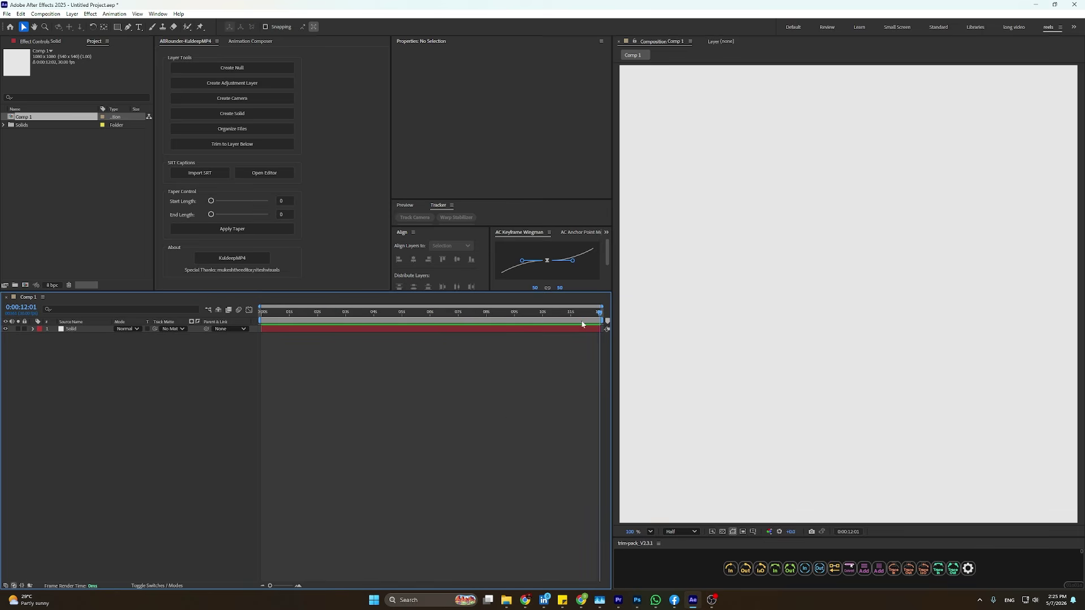
left_click_drag(599, 313, 600, 361)
key("Home")
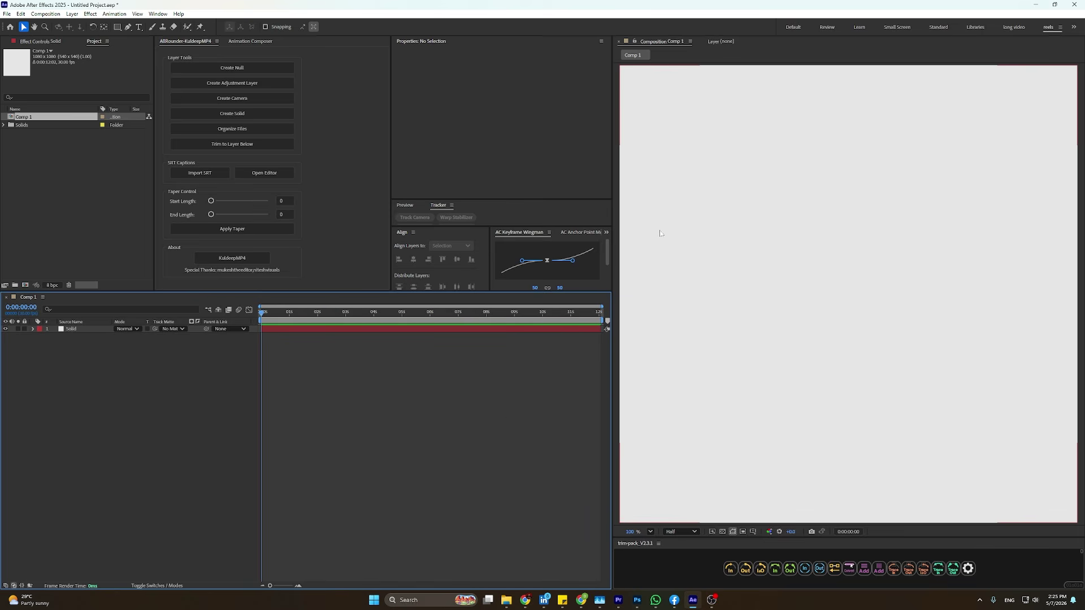
Draw a large rounded square, centre its anchor point on the shape and align the layer to the centre of the composition.
left_click_drag(117, 27, 165, 64)
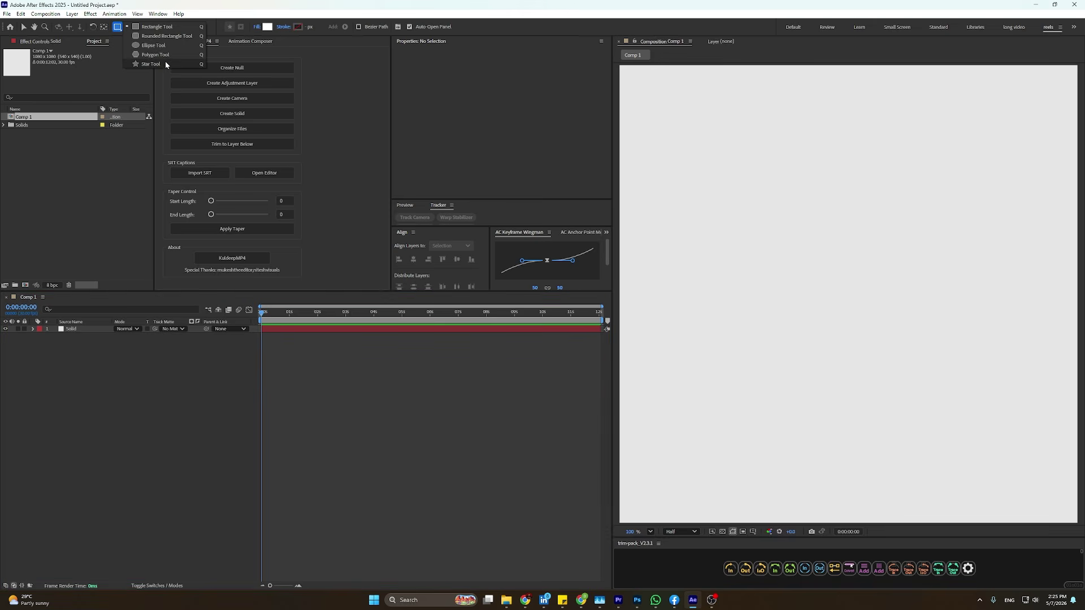
left_click(168, 36)
mouse_move(759, 199)
left_mouse_down()
mouse_move(939, 364)
mouse_move(943, 383)
mouse_move(931, 375)
left_mouse_up()
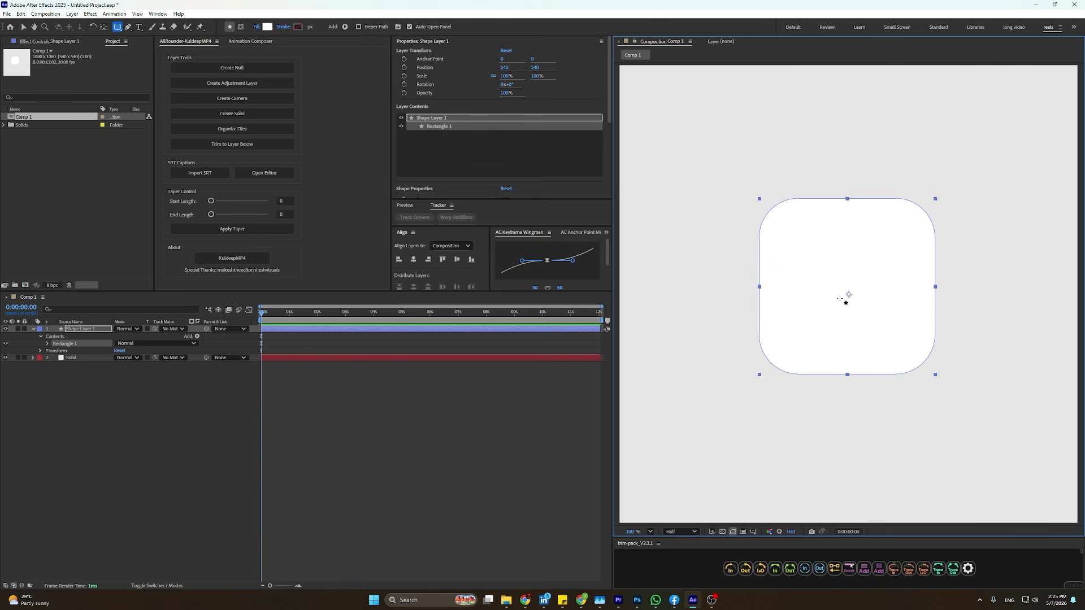
key("ctrl+alt+Home")
left_click(23, 27)
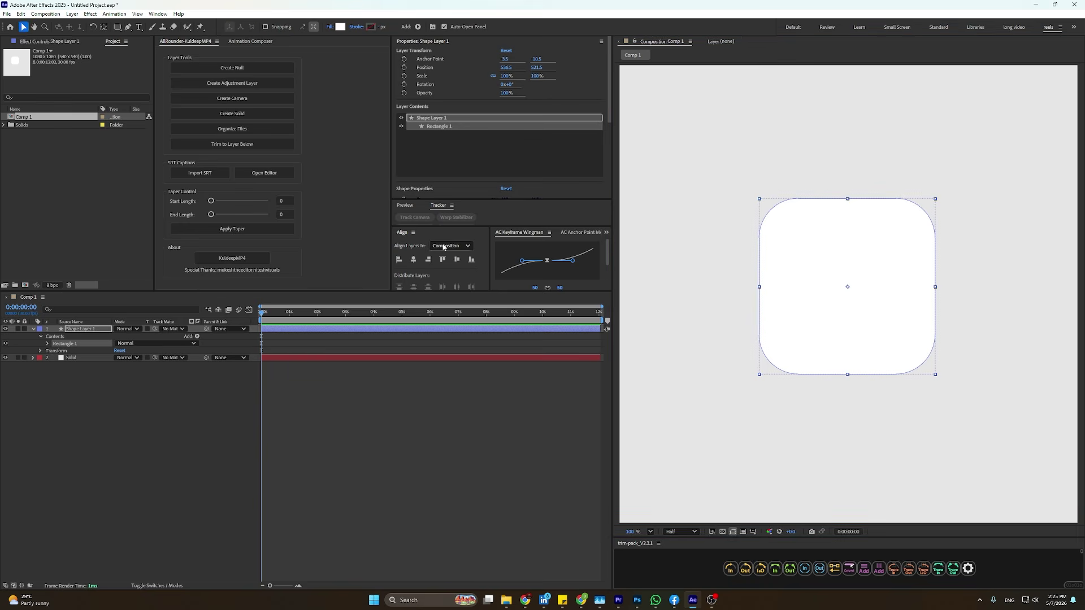
left_click(413, 260)
left_click(456, 259)
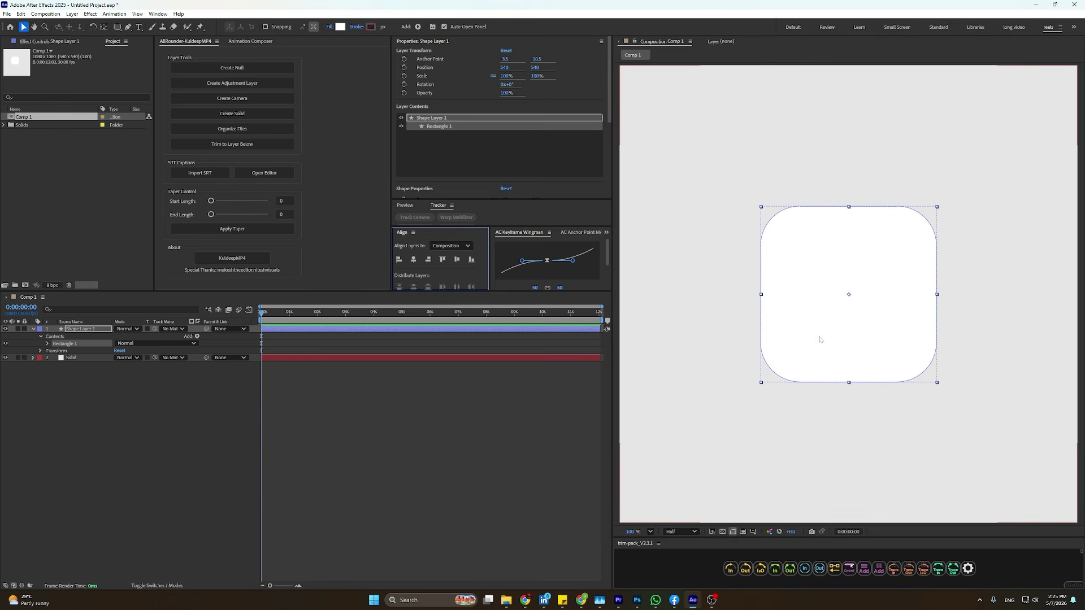
Confirm white FFFFFF as the rounded square's fill colour and deselect the layer.
left_click(867, 324)
left_click(340, 26)
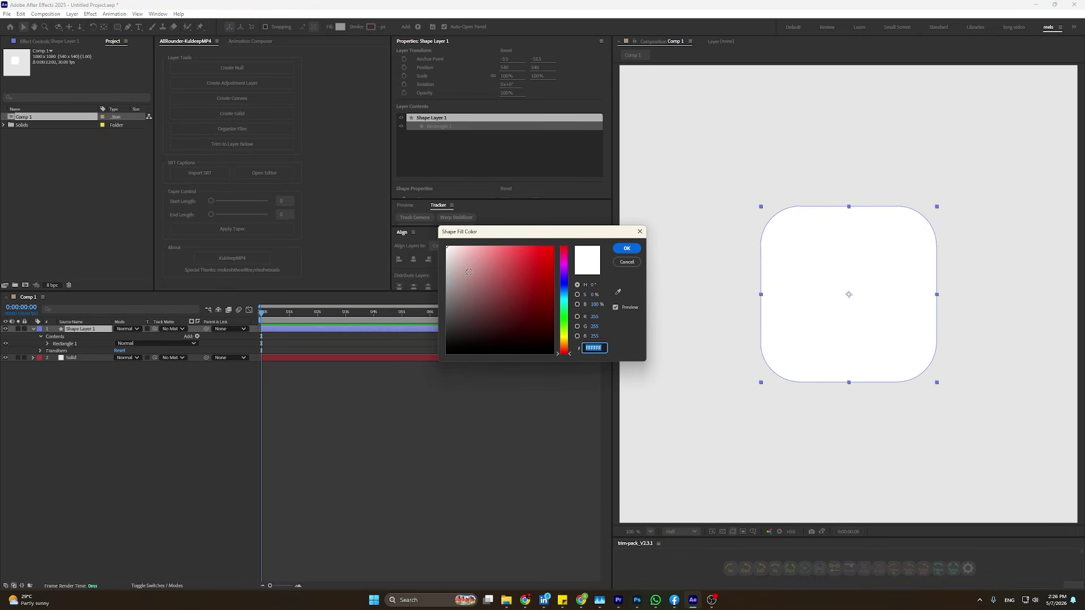
left_click(625, 249)
left_click(412, 472)
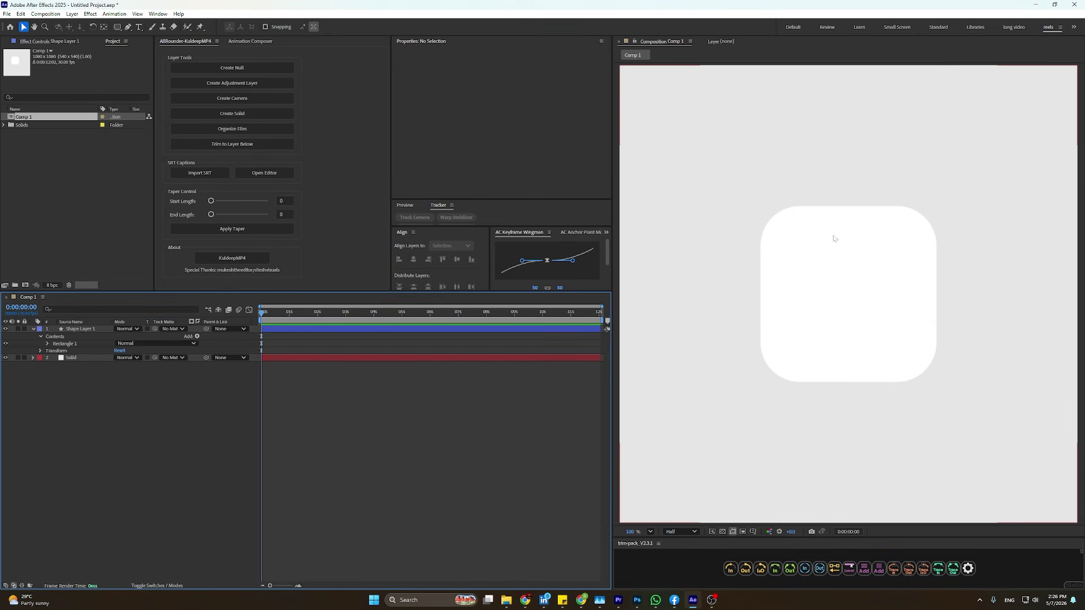
Add a text layer reading 6 above the rounded square and set its fill to black 000000.
key("ctrl+t")
left_click(768, 154)
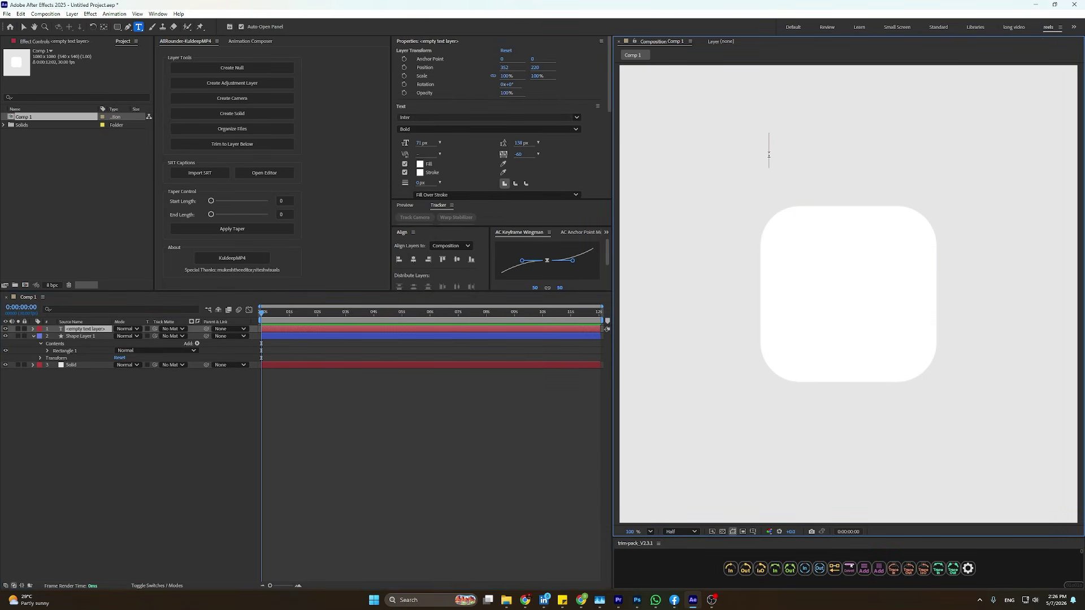
type("6")
key("ctrl+a")
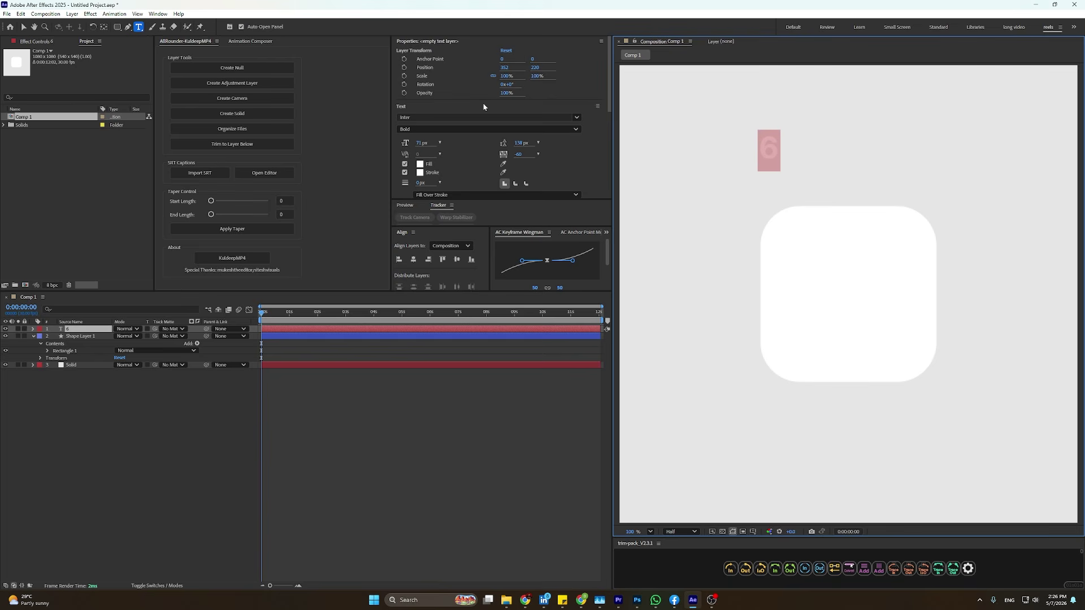
left_click(420, 164)
left_click_drag(480, 316, 375, 391)
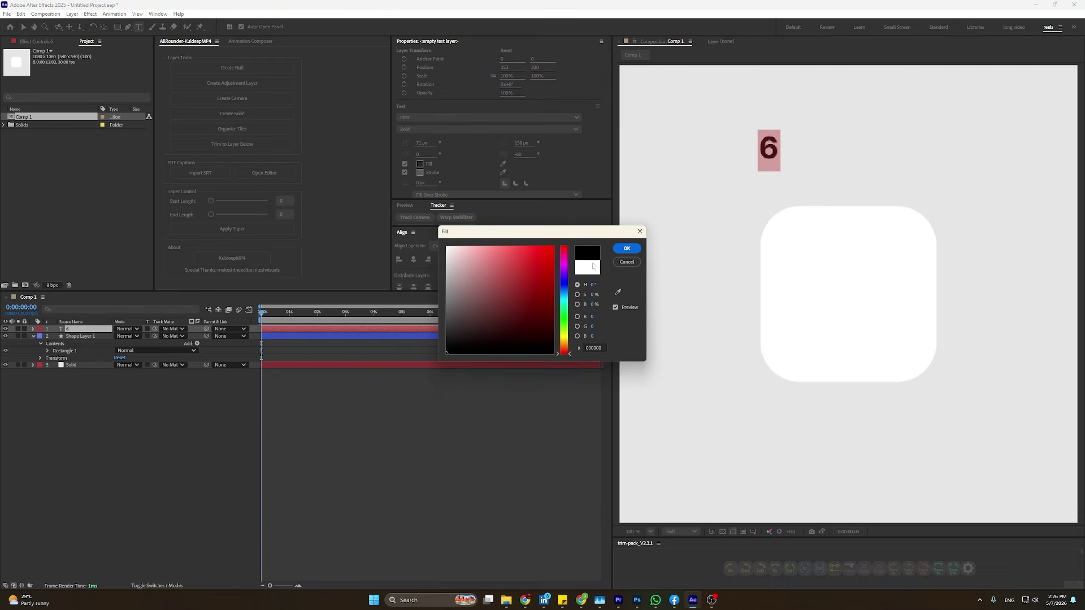
left_click(626, 249)
left_click(24, 27)
Scale the 6 to 253% and place it horizontally centred near the square's upper edge, at position 540, 490.
key("s")
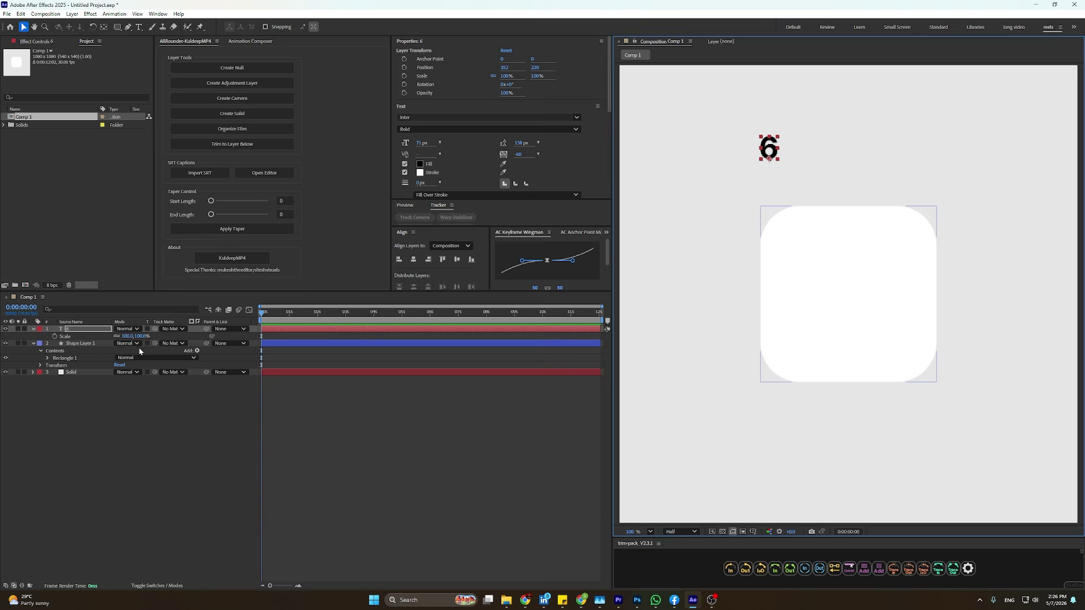
left_click_drag(140, 336, 226, 342)
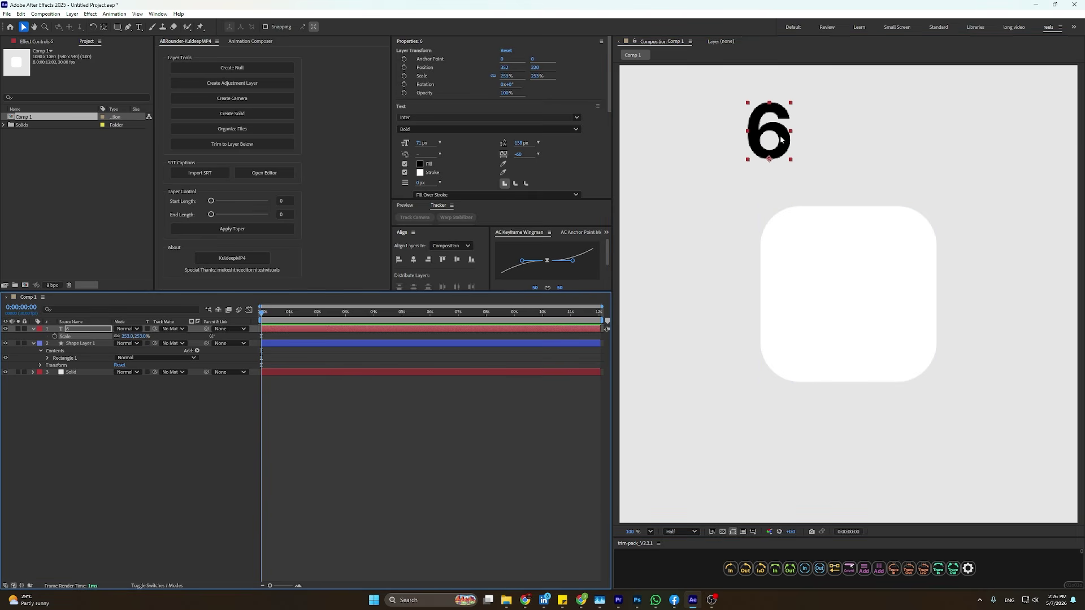
left_click_drag(780, 139, 859, 253)
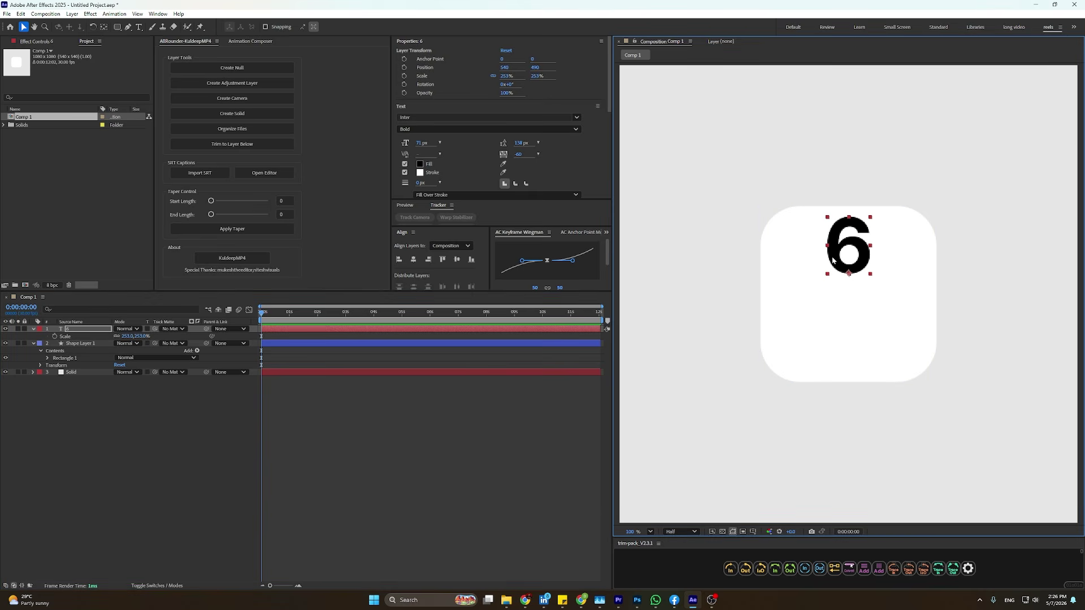
Create a centred null as the parent of the 6, and duplicate the 6 with the copy's parent set to None.
left_click(230, 68)
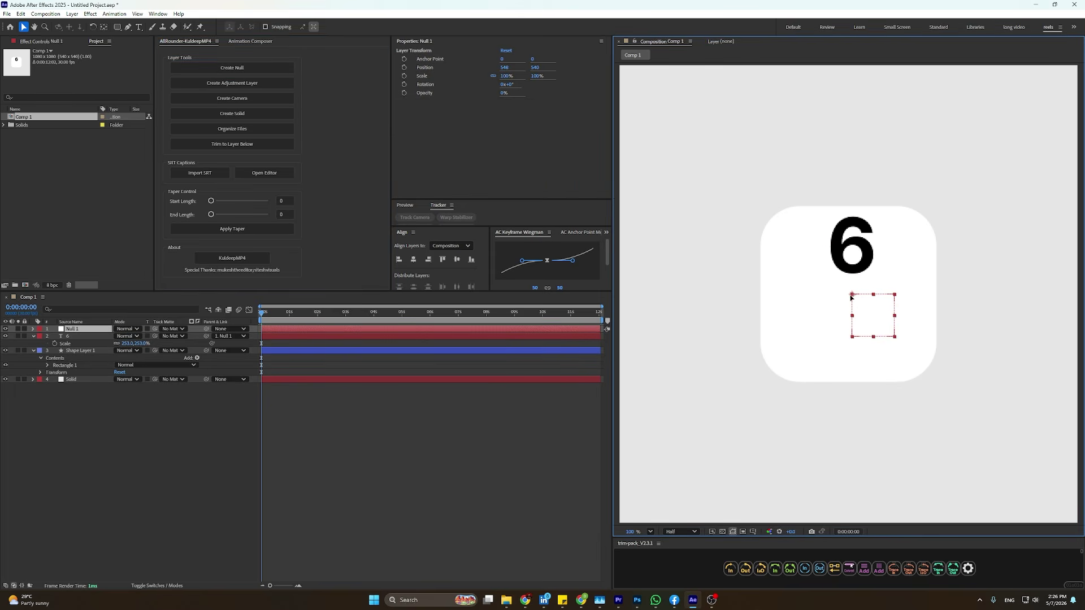
left_click(66, 448)
left_click(66, 343)
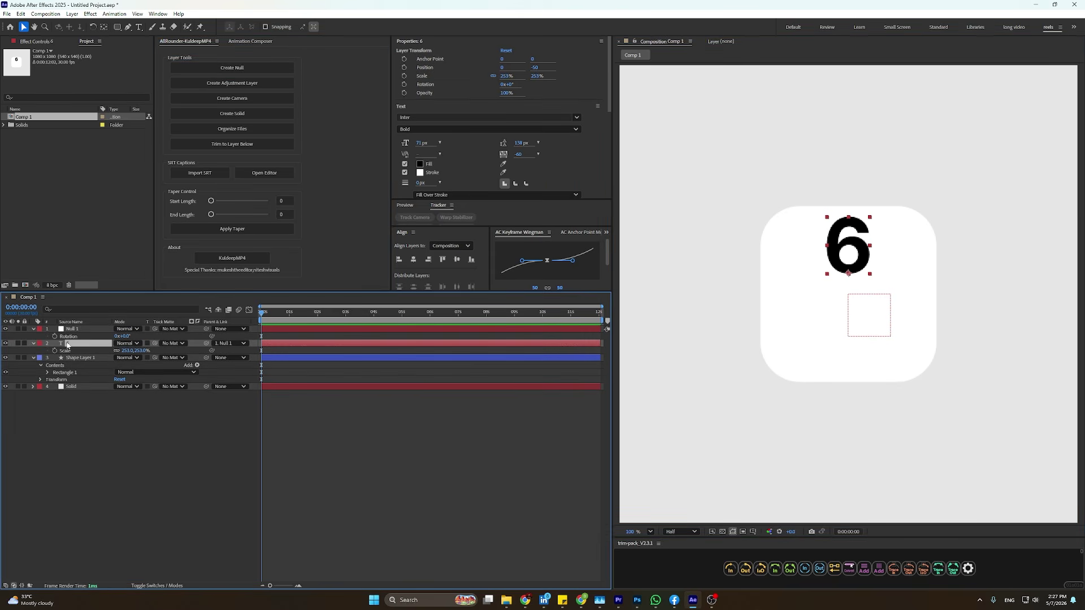
key("ctrl+d")
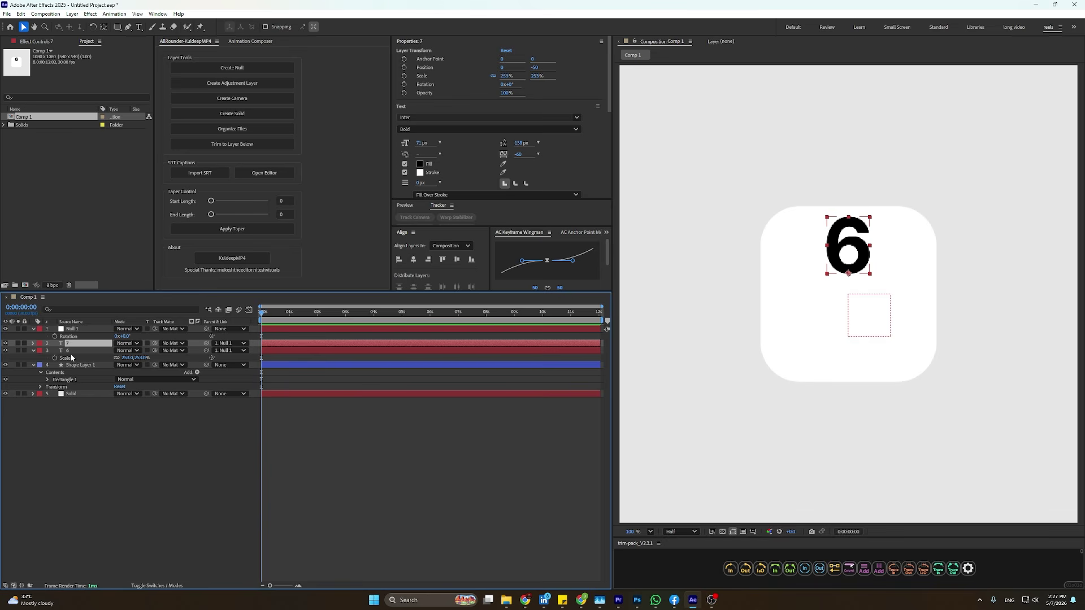
left_click(243, 343)
left_click(229, 352)
Set the null's rotation to -45°.
left_click(92, 330)
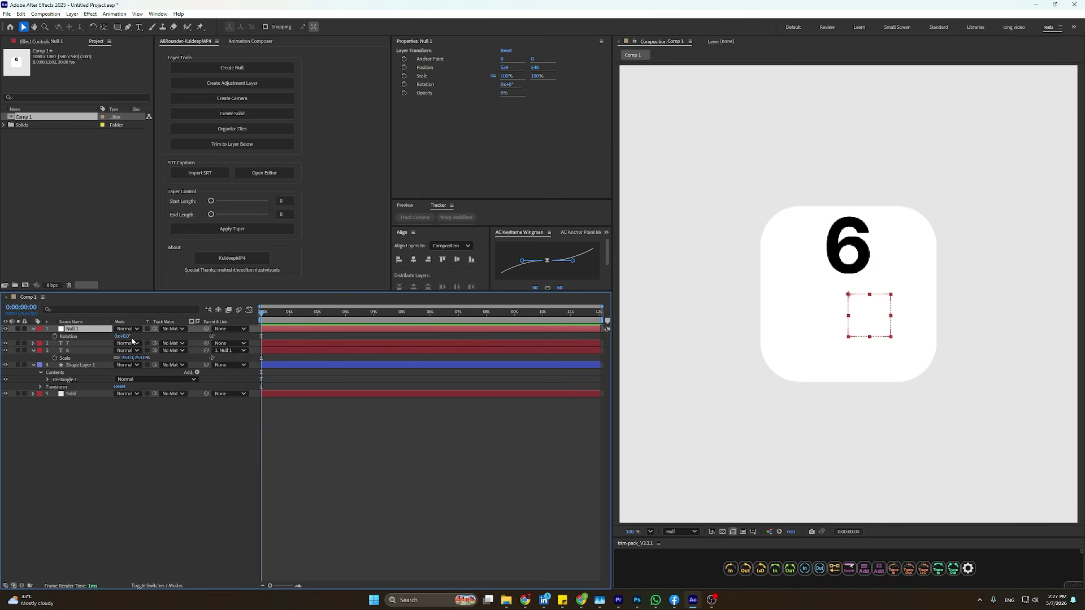
left_click(128, 336)
type("-45")
key("Return")
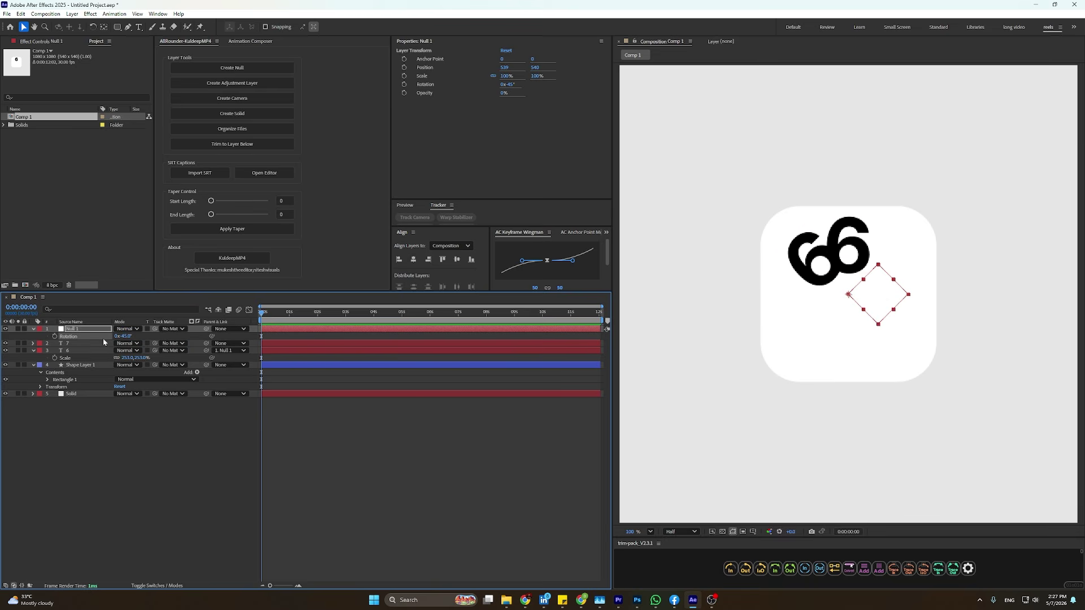
Change the text of the unparented upright copy to 7.
left_click(71, 342)
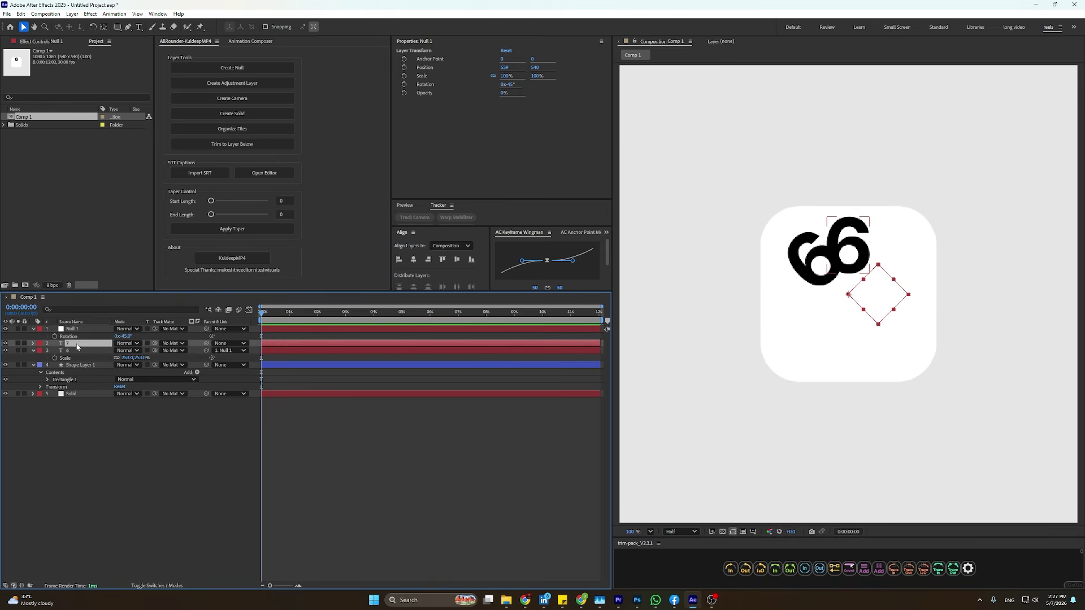
double_click(844, 239)
type("7")
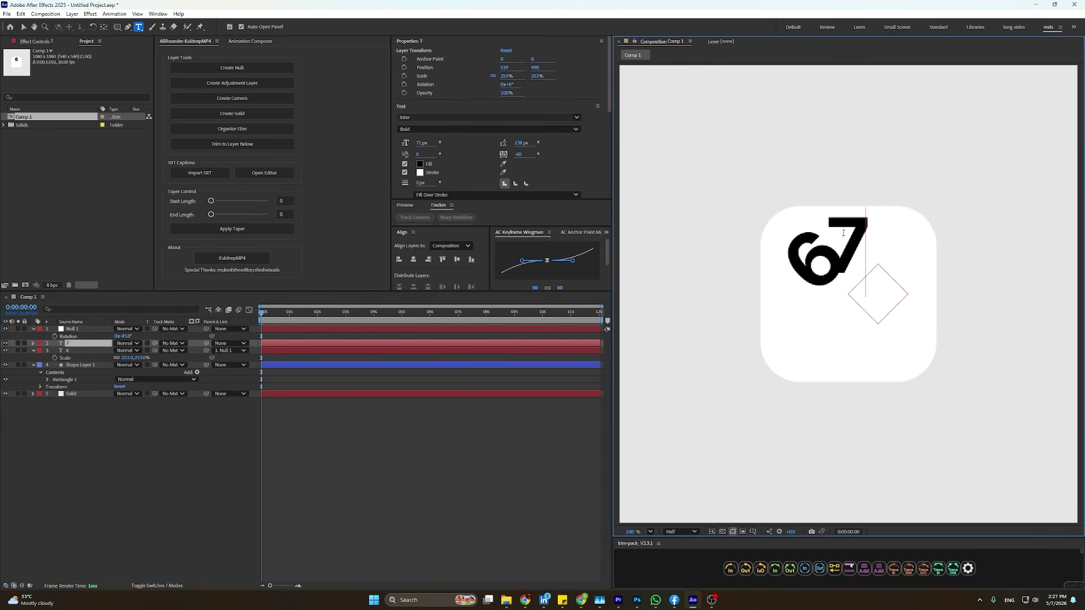
left_click(257, 457)
Rotate the null to -62° and shift the 7 slightly to the right, clear of the 6.
left_click(102, 351)
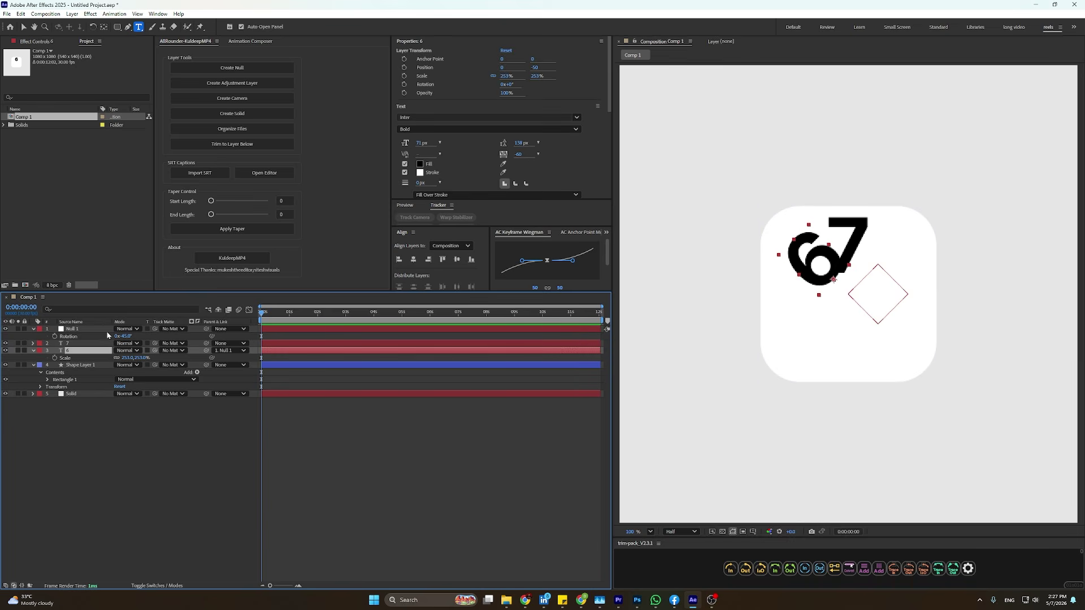
left_click(105, 329)
left_click_drag(124, 336, 109, 337)
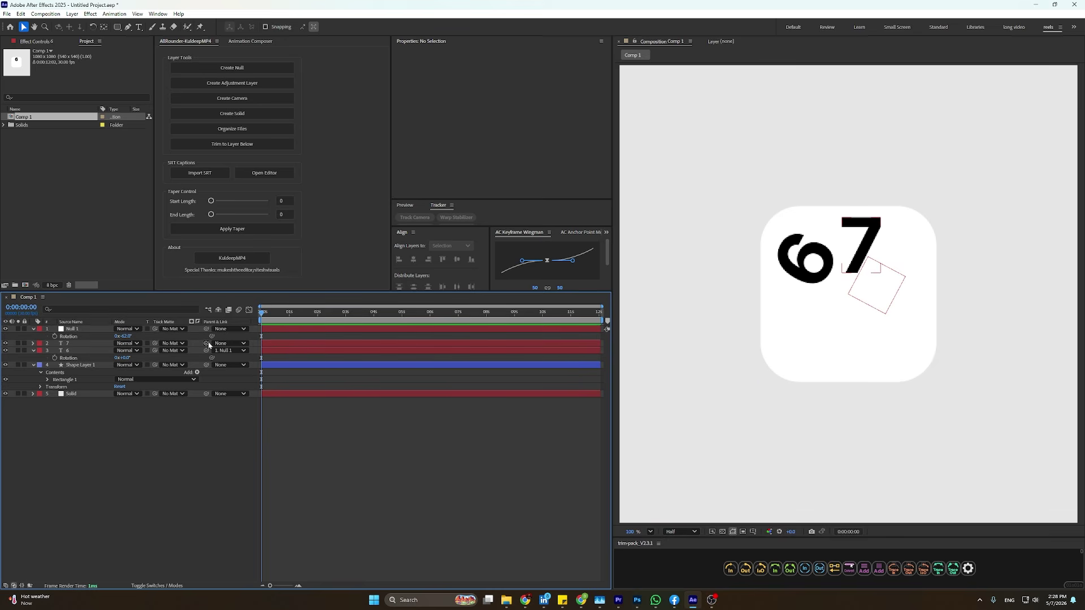
Parent the 7 to the null, and duplicate the 7 with the copy's parent set to None.
left_click_drag(207, 343, 66, 328)
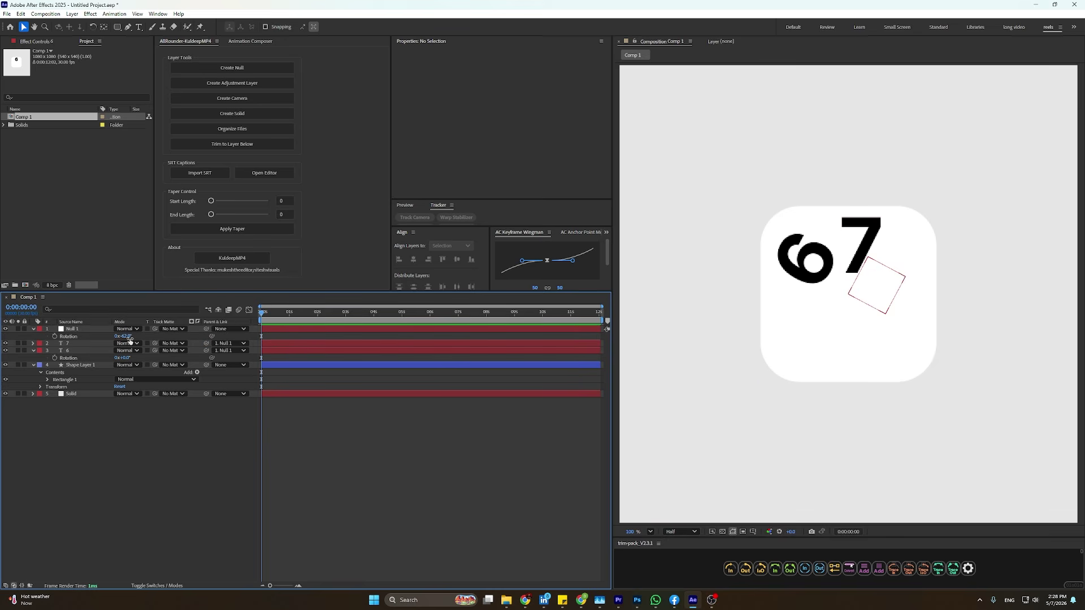
left_click(67, 352)
left_click(69, 343)
key("ctrl+d")
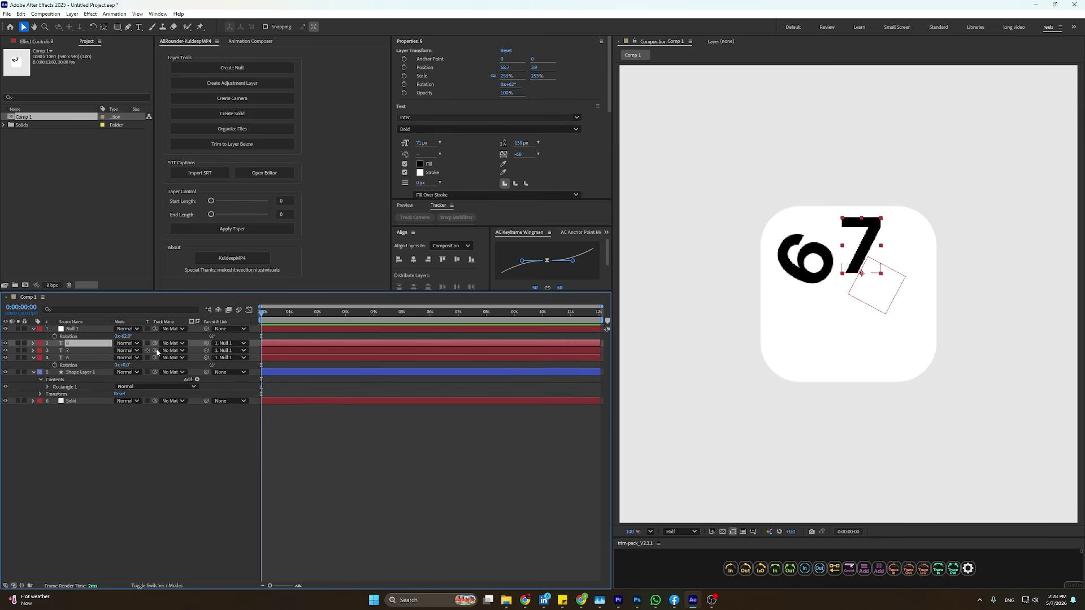
left_click(230, 342)
left_click(229, 353)
left_click(79, 462)
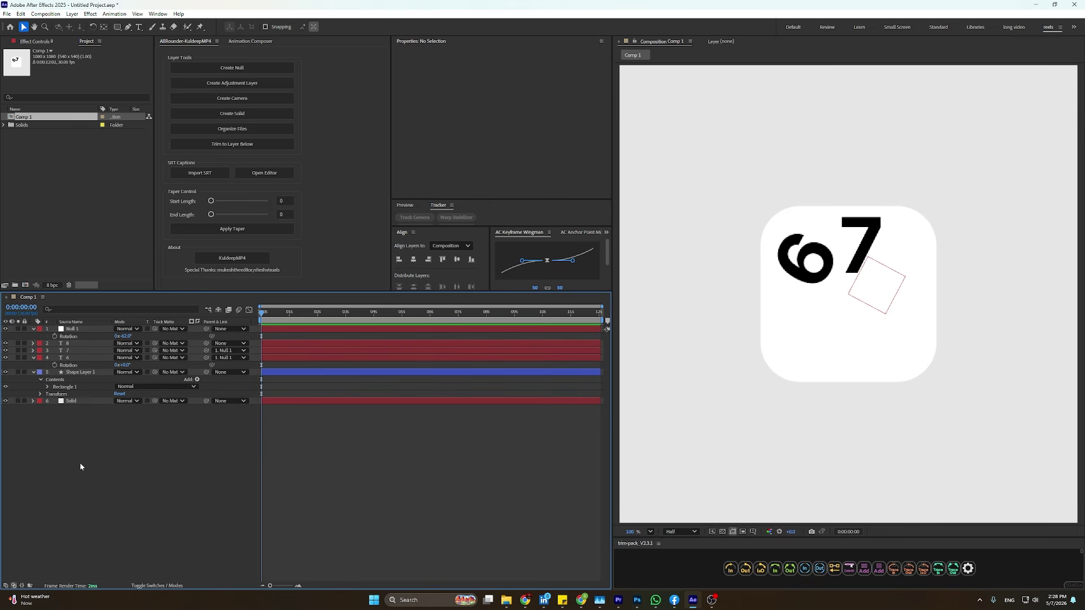
Rotate the null to -124° so the parented 6 and 7 turn away from the upright copy.
left_click(82, 351)
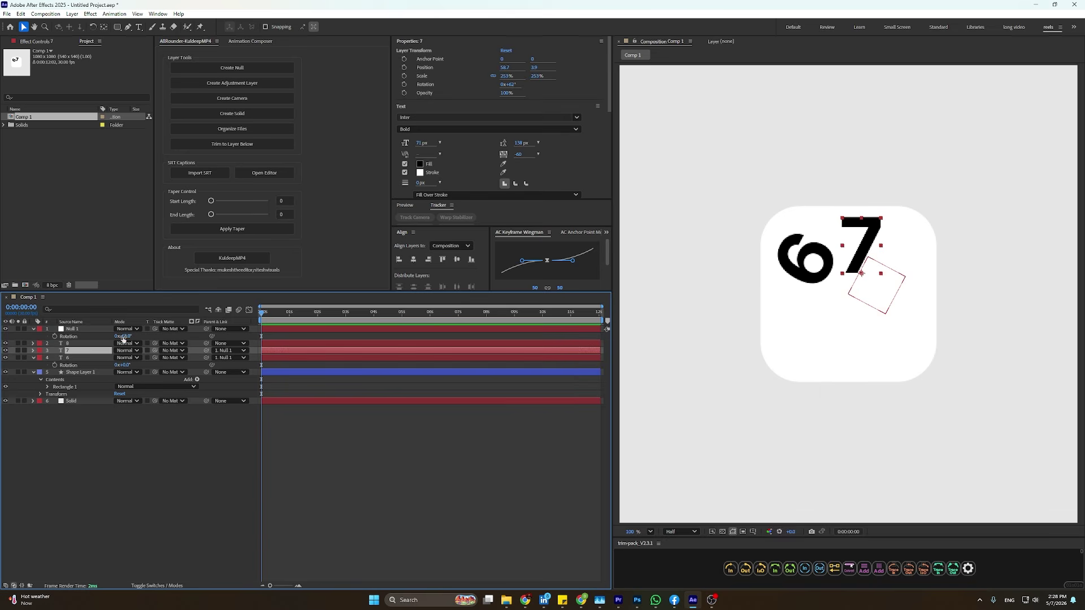
left_click_drag(122, 338, 103, 343)
left_click(80, 415)
Change the text of the upright copy of the 7 to 8.
left_click(81, 343)
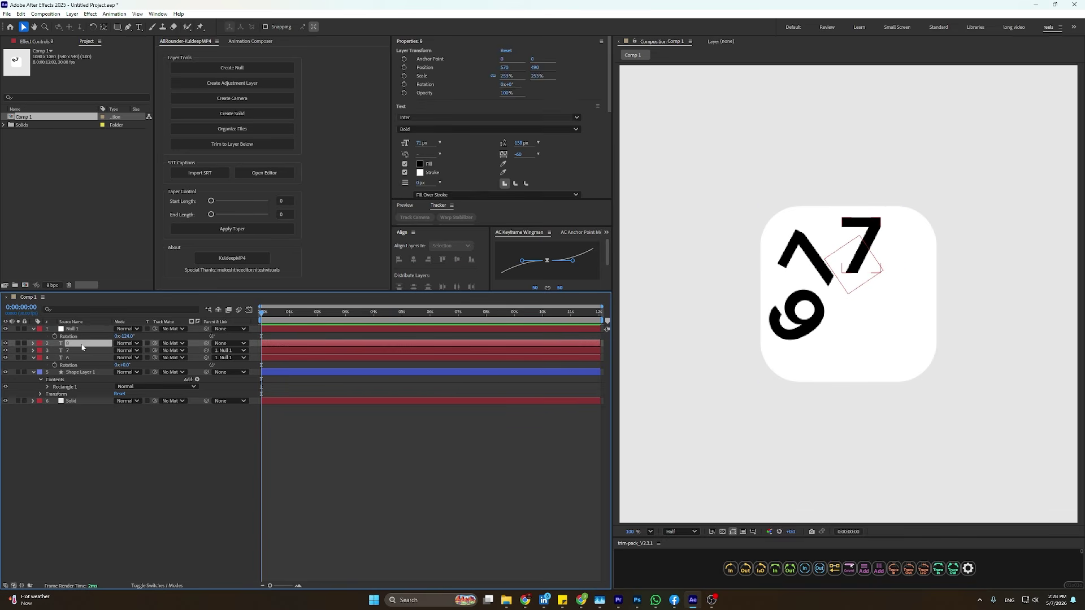
double_click(858, 229)
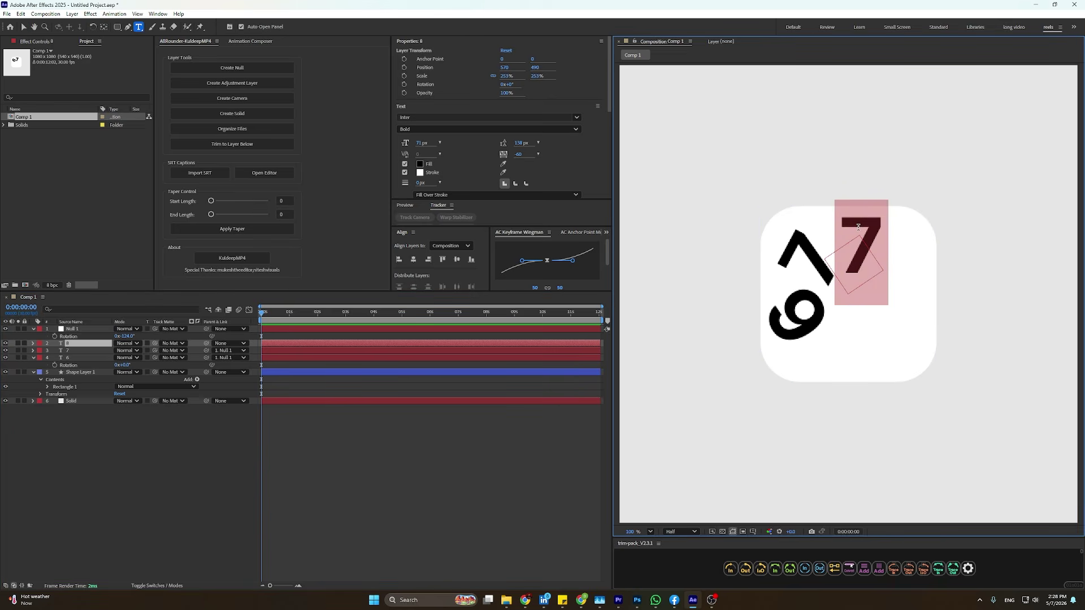
type("8")
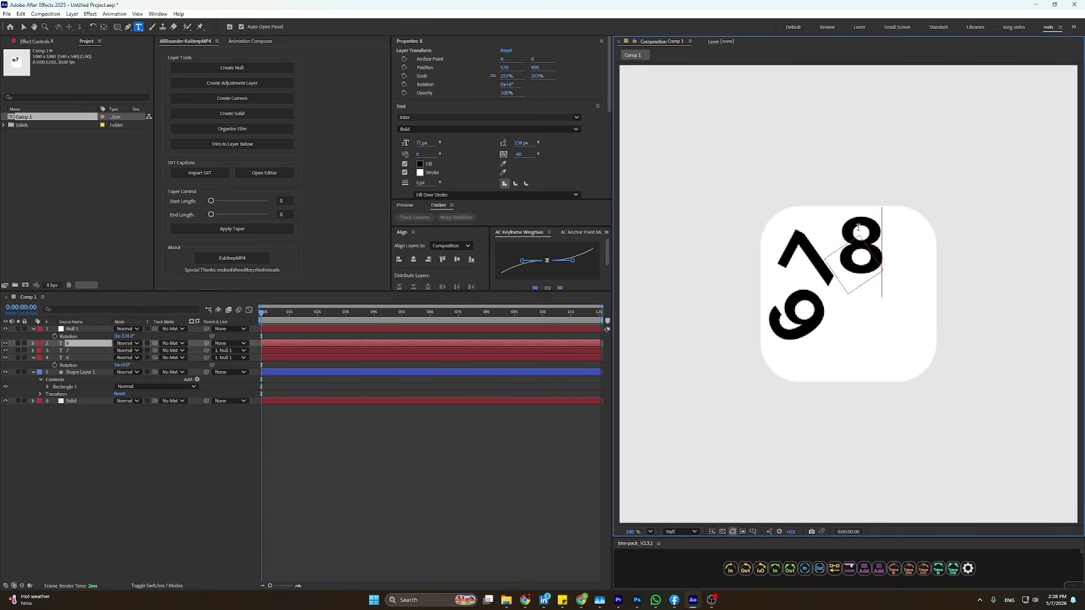
left_click(23, 26)
left_click(158, 462)
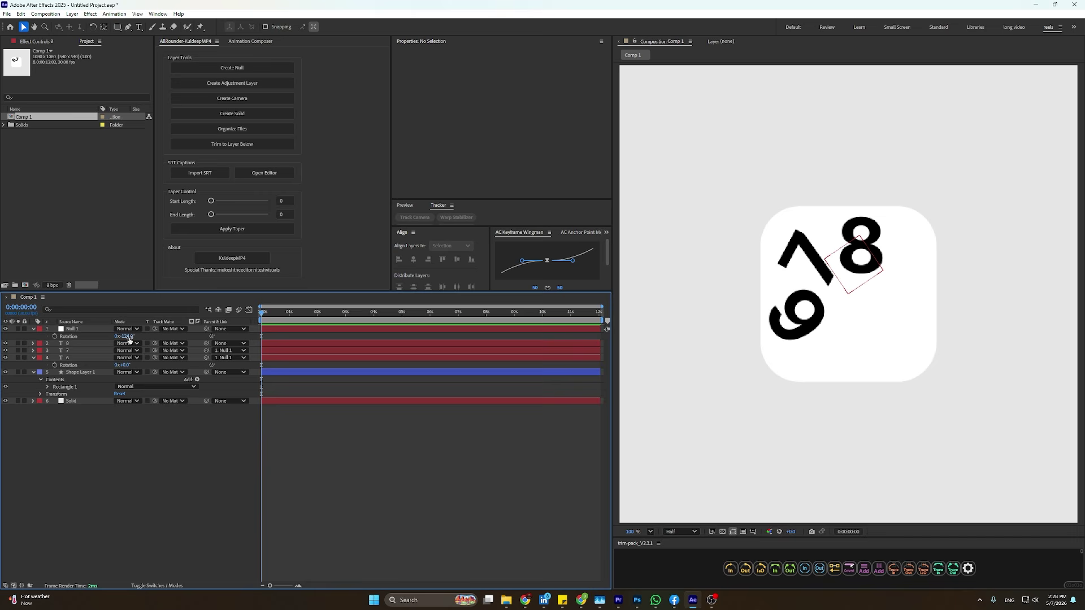
Duplicate the 8, leaving the copy unparented, and parent the original 8 to the null rotated to -204°.
left_click(87, 346)
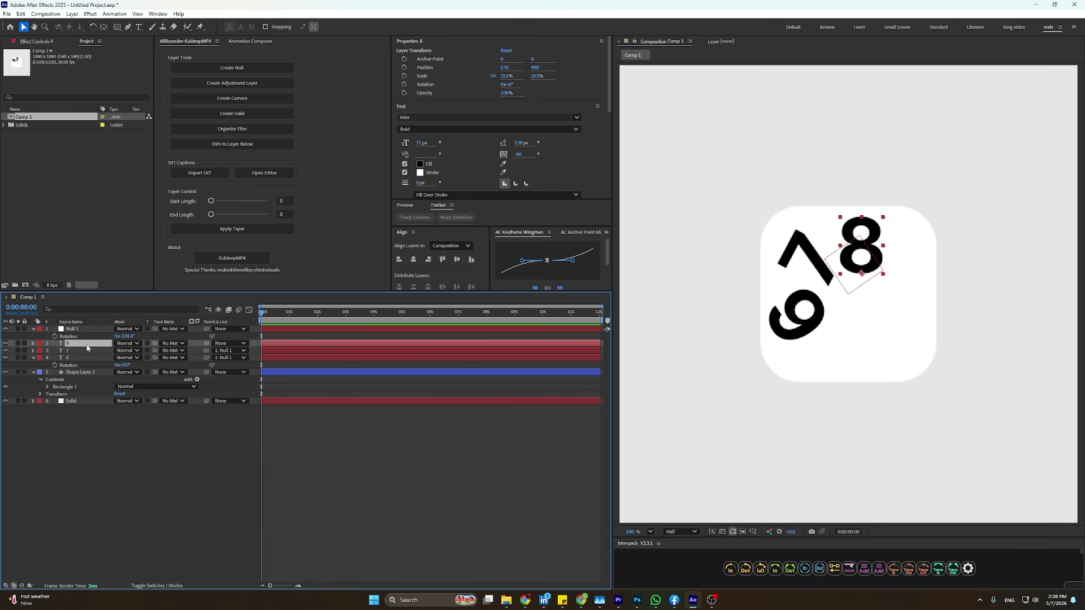
key("ctrl+d")
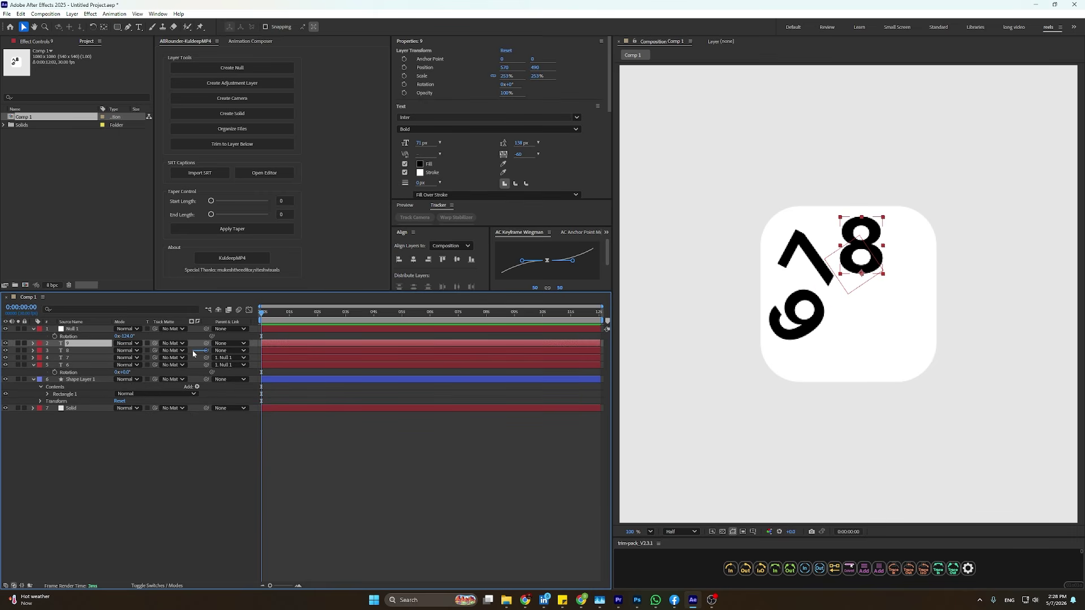
left_click_drag(192, 351, 102, 343)
left_click(127, 446)
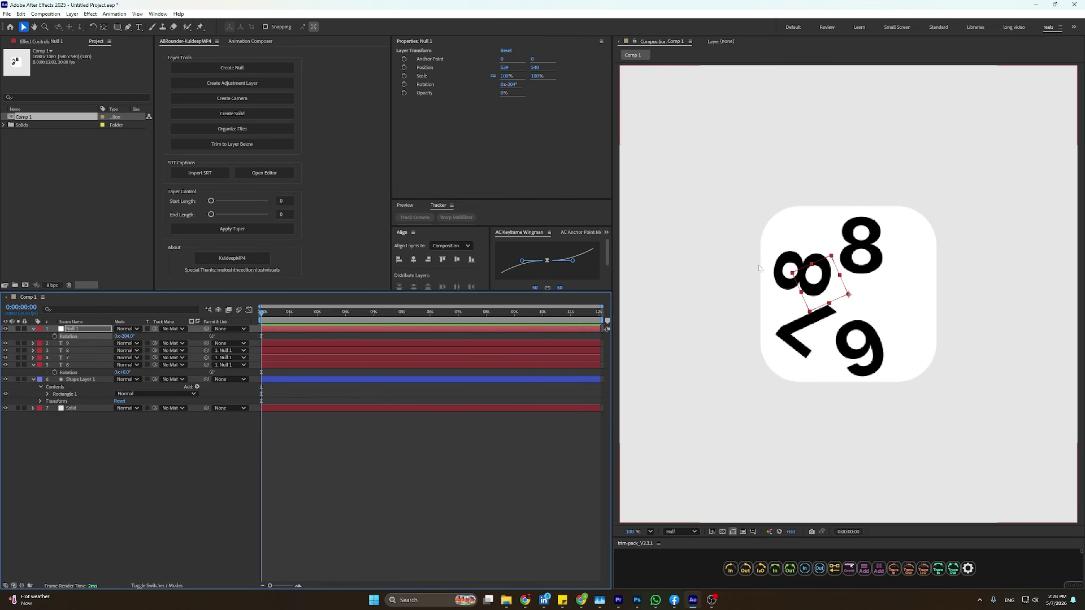
Change the text of the upright copy of the 8 to 9.
double_click(870, 246)
type("9")
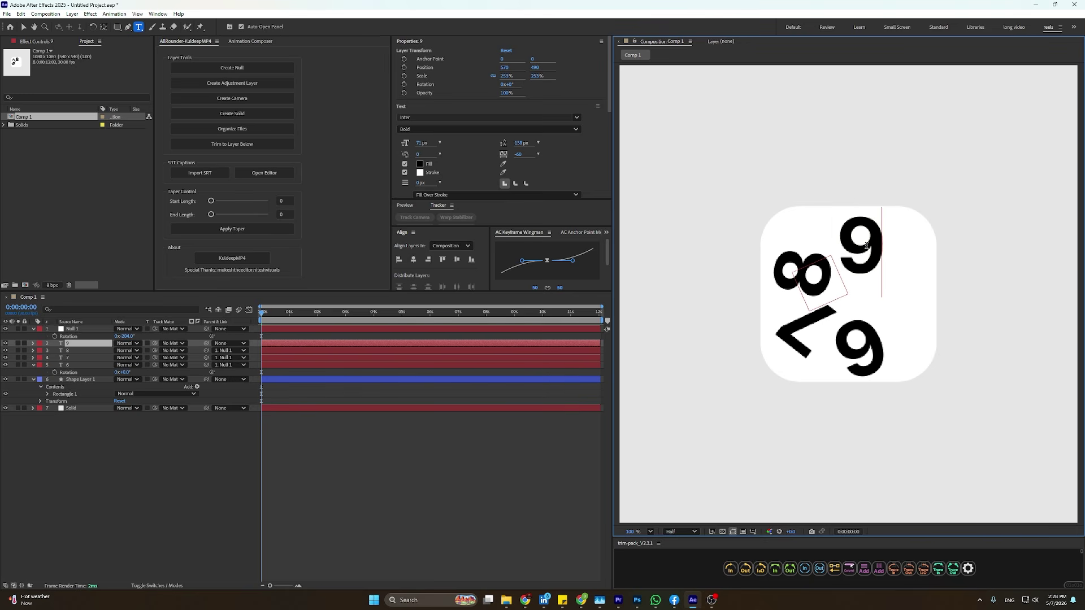
left_click(23, 27)
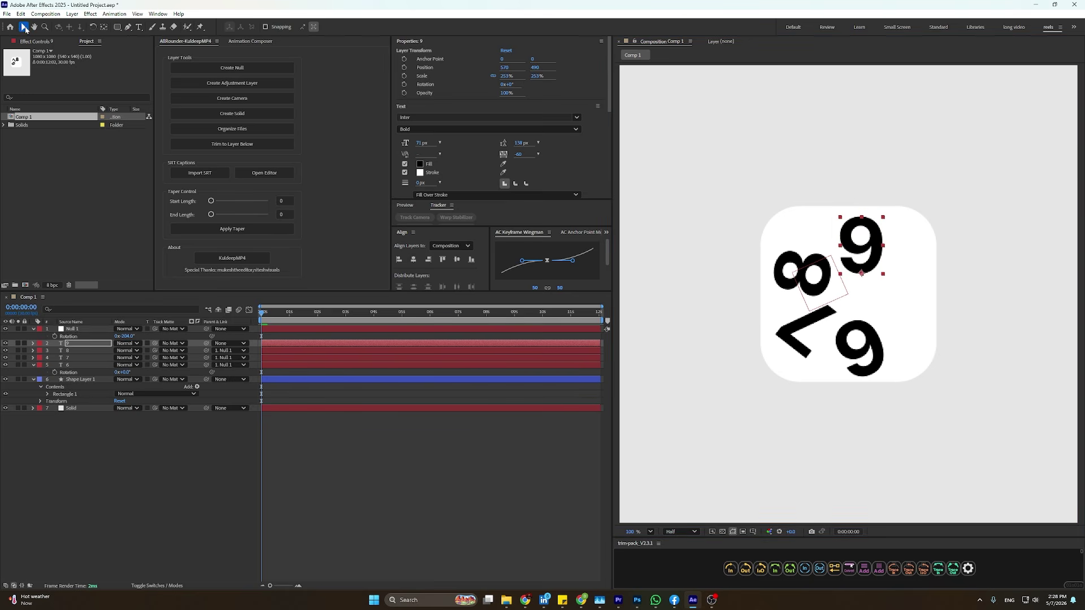
left_click(799, 453)
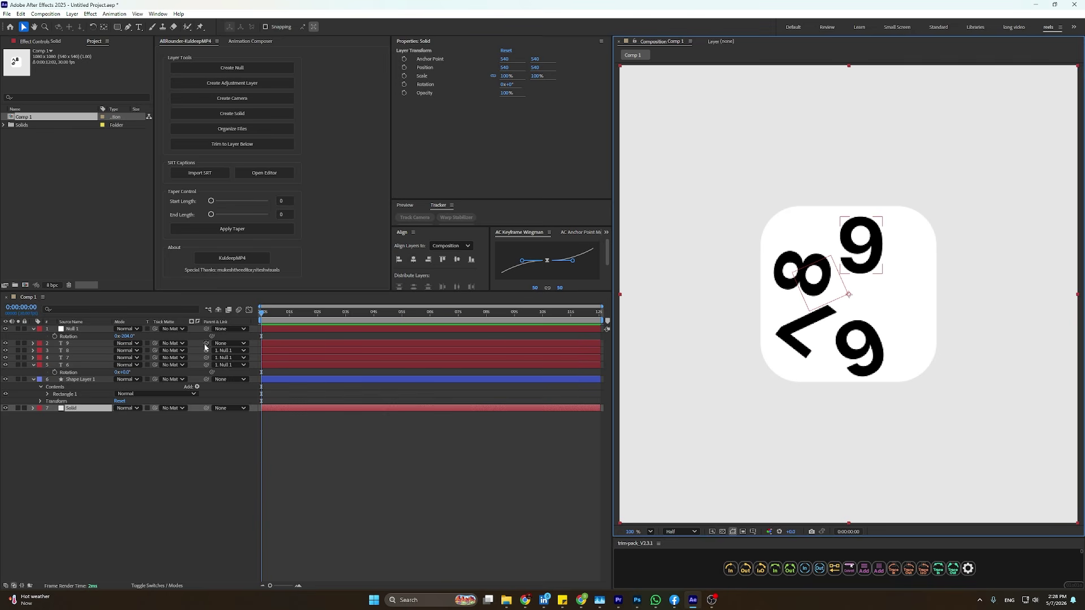
Parent the 9 layer to Null 1 and keyframe the null's rotation from 0° at the start to -204° about 1.5 seconds in.
left_click_drag(205, 346, 72, 330)
left_click(148, 453)
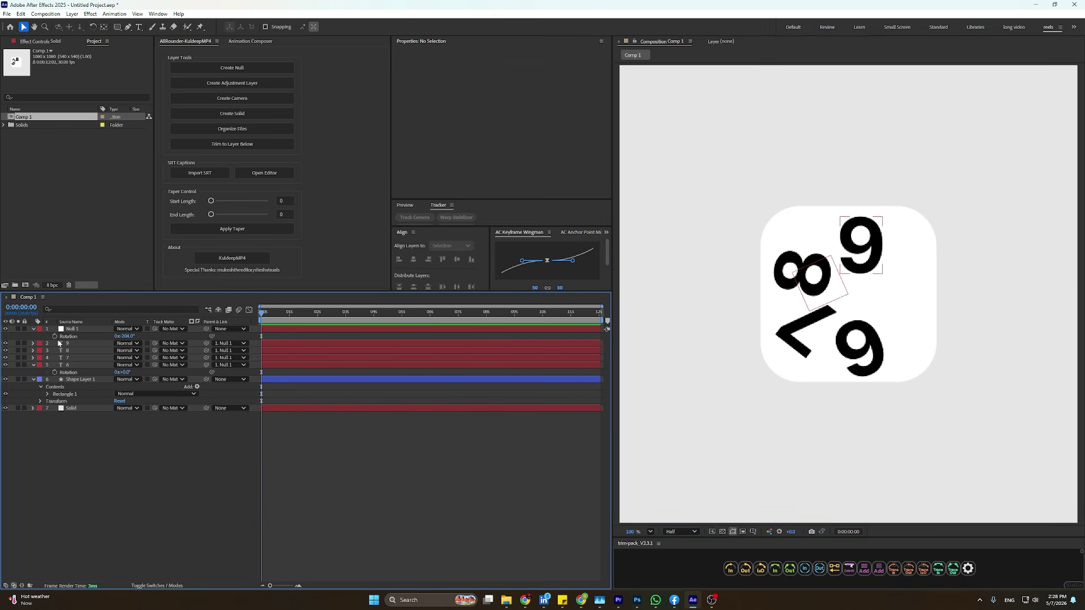
left_click(55, 337)
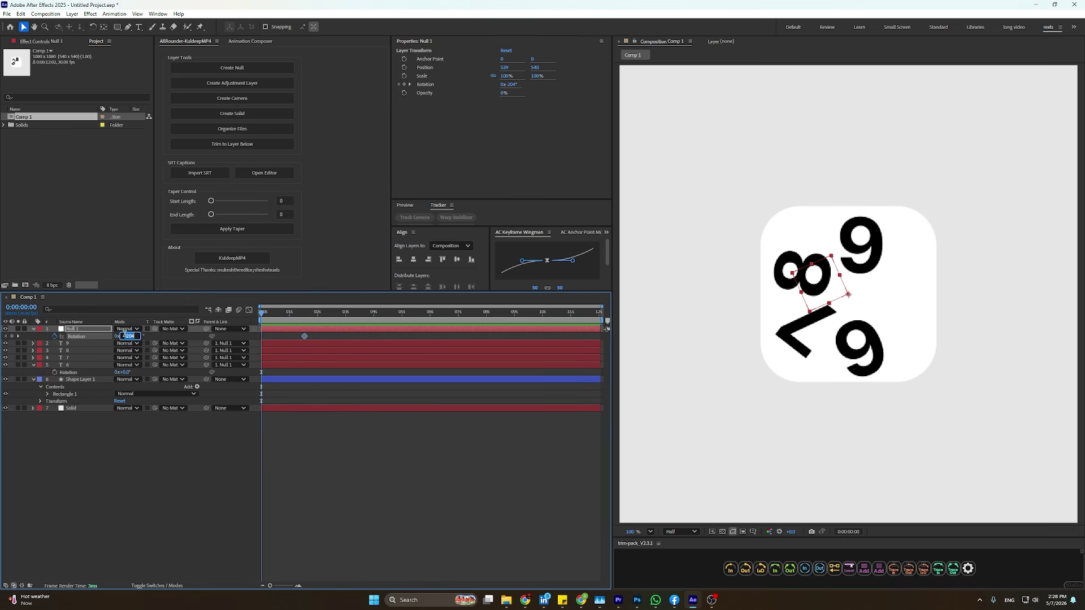
key("Return")
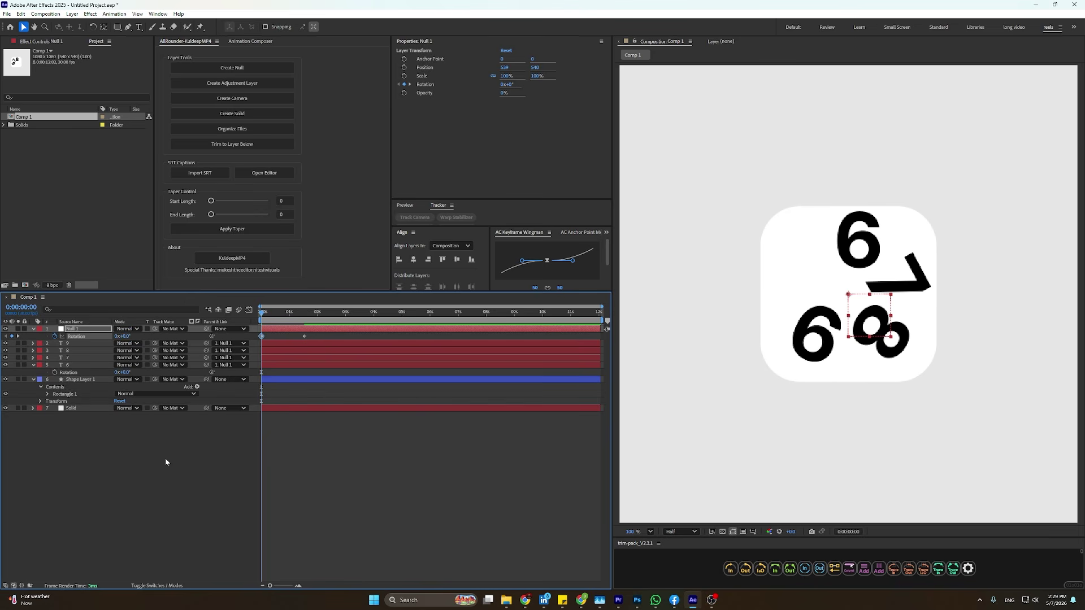
Apply Easy Ease to both rotation keyframes of the null and preview the turning digits.
left_click_drag(262, 316, 238, 349)
key("F9")
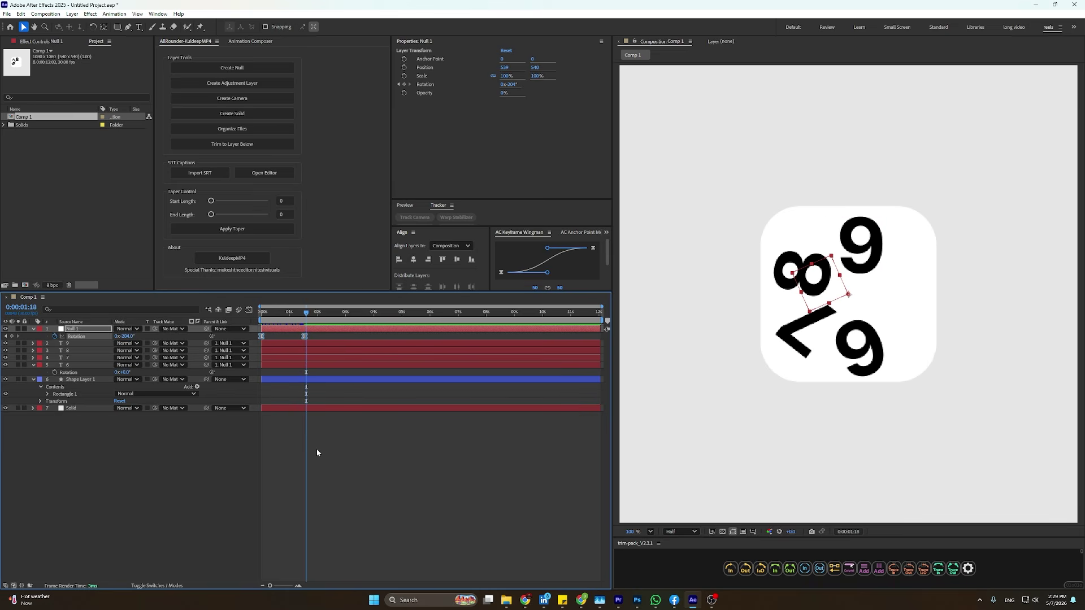
left_click(316, 448)
left_click_drag(305, 312, 261, 312)
key("space")
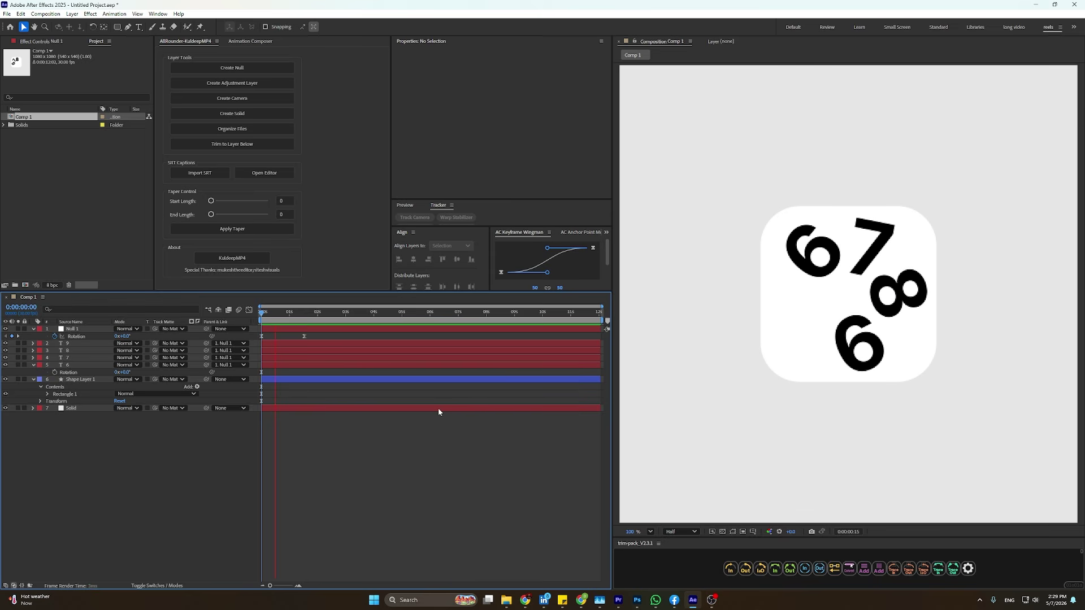
key("space")
Apply an S-shaped ease preset from Keyframe Wingman to the null's rotation keyframes and preview the digit rotation again.
left_click_drag(313, 333, 257, 341)
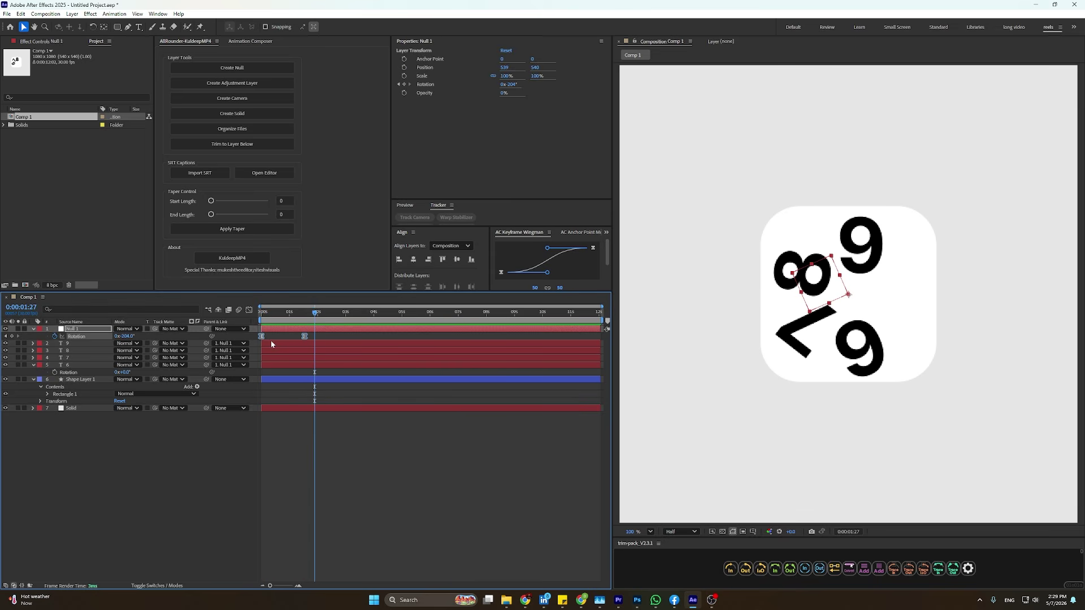
scroll(588, 280, "down", 3)
left_click(546, 264)
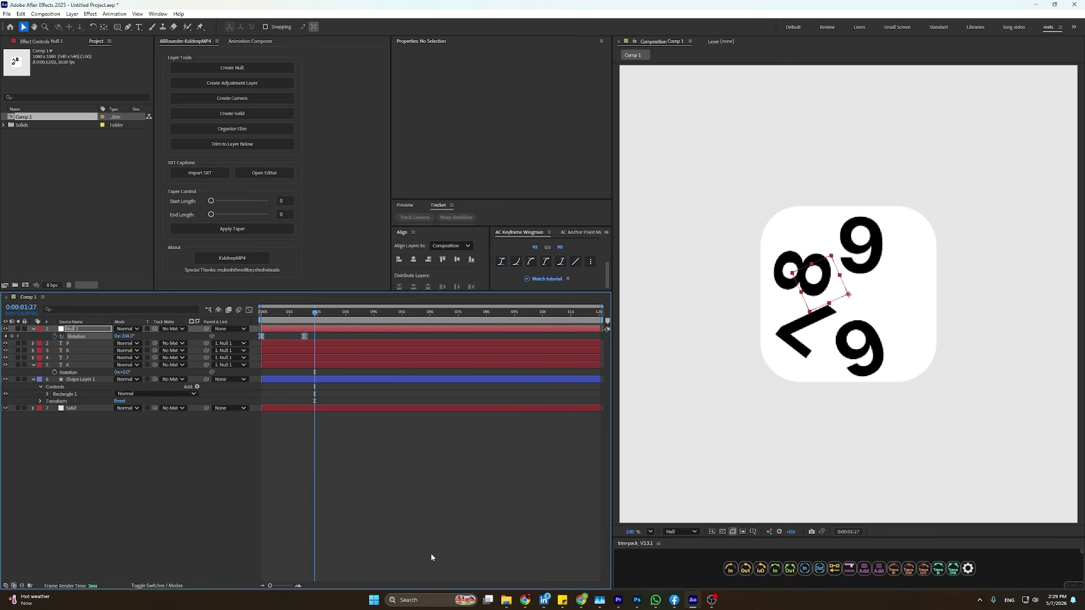
left_click(431, 553)
left_click_drag(307, 312, 127, 310)
key("space")
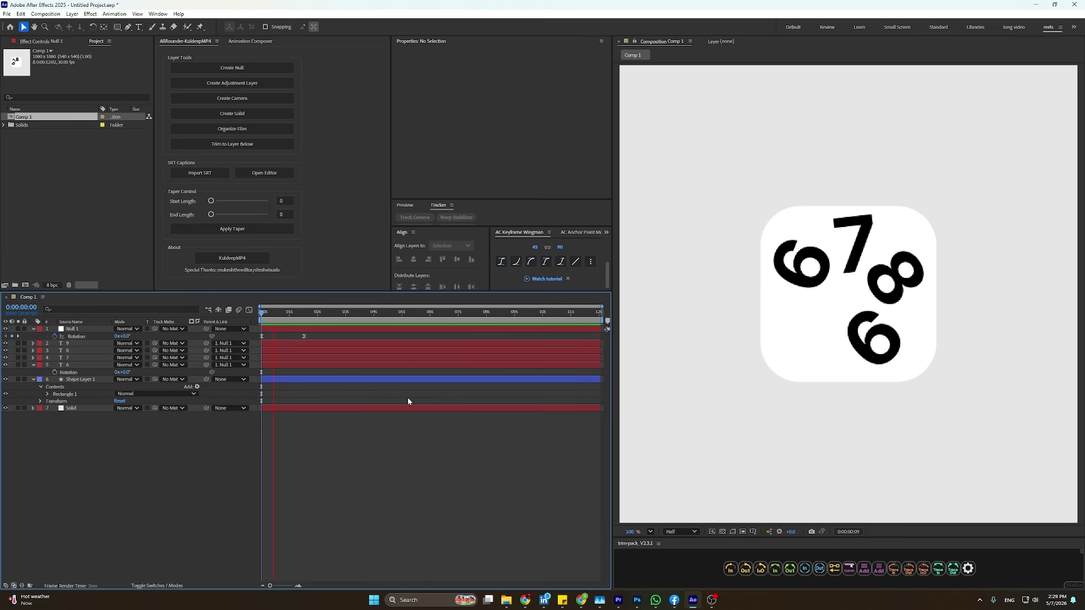
key("space")
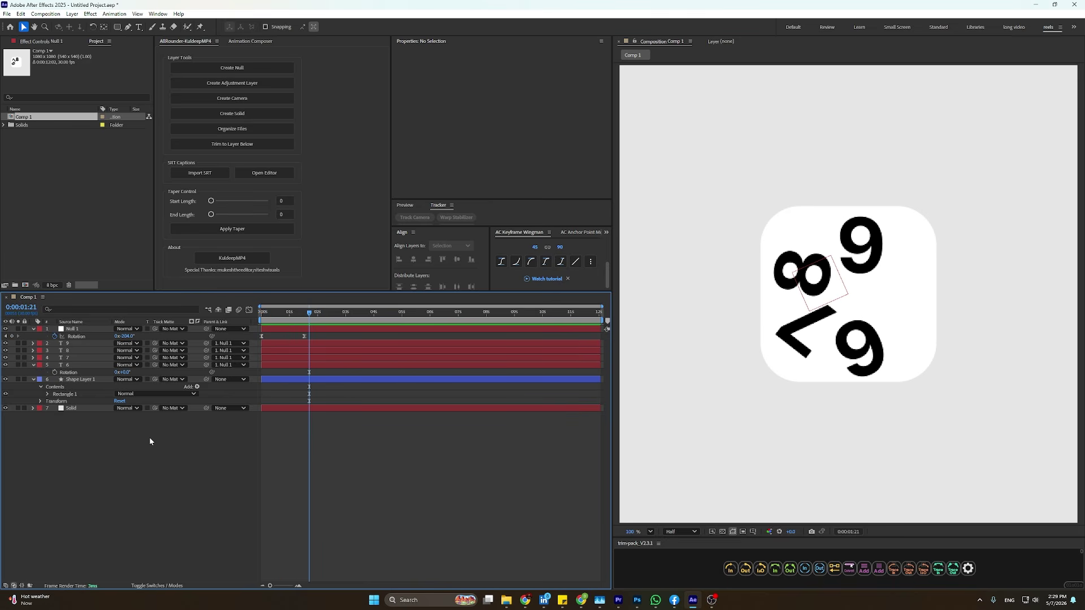
Use Shape Layer 1 as the track matte for the four digit layers, keeping the white rounded square visible.
key("u")
left_click(83, 358)
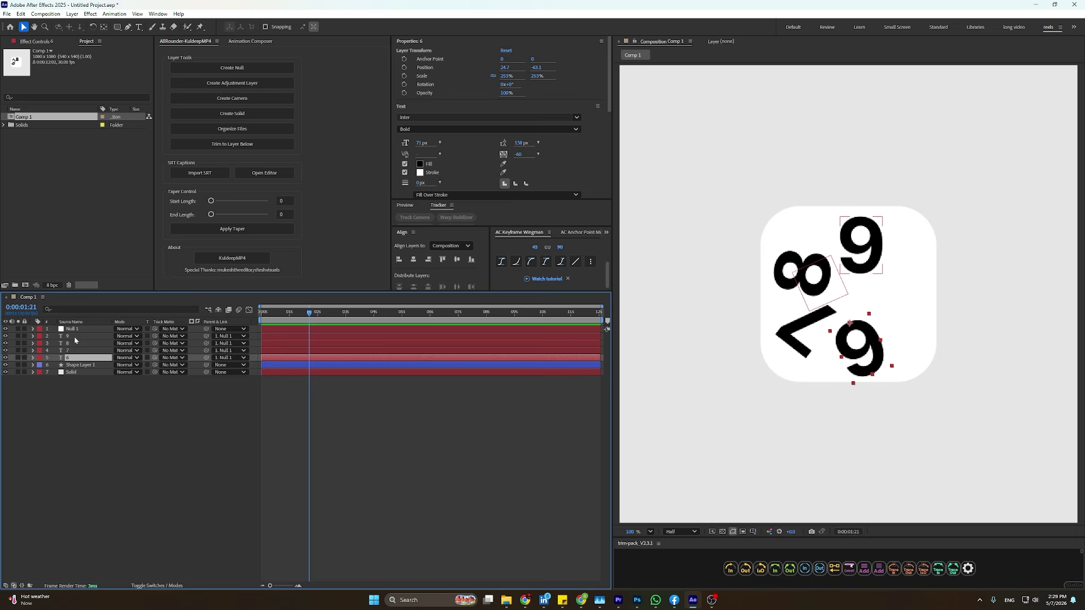
left_click(77, 338, "shift")
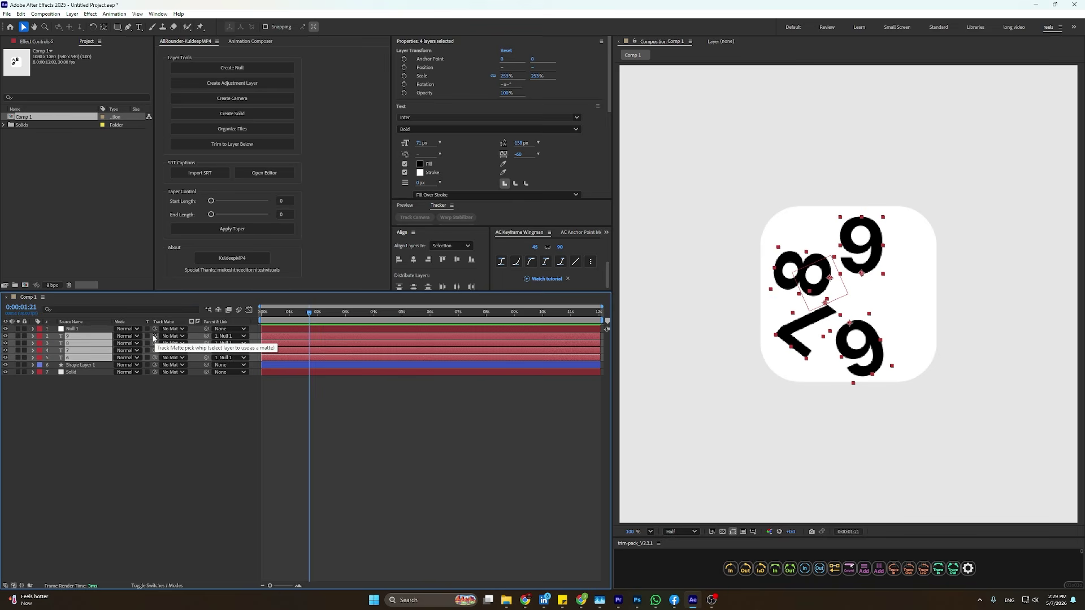
left_click_drag(157, 339, 101, 368)
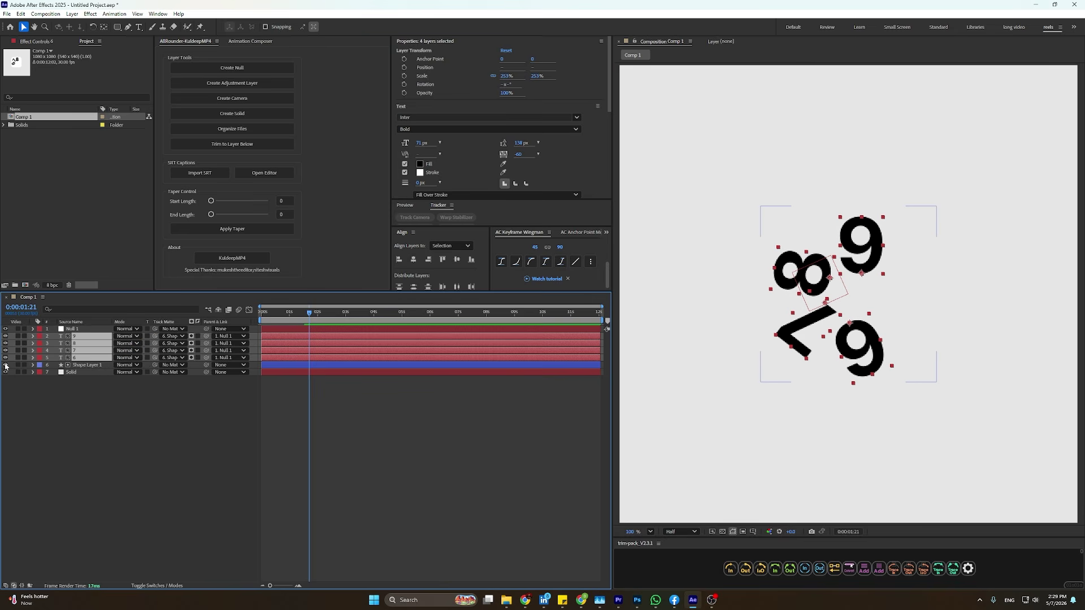
left_click(72, 388)
Scale Null 1 up to roughly double size and move it lower so the upright 9 sits large inside the rounded square.
left_click(72, 329)
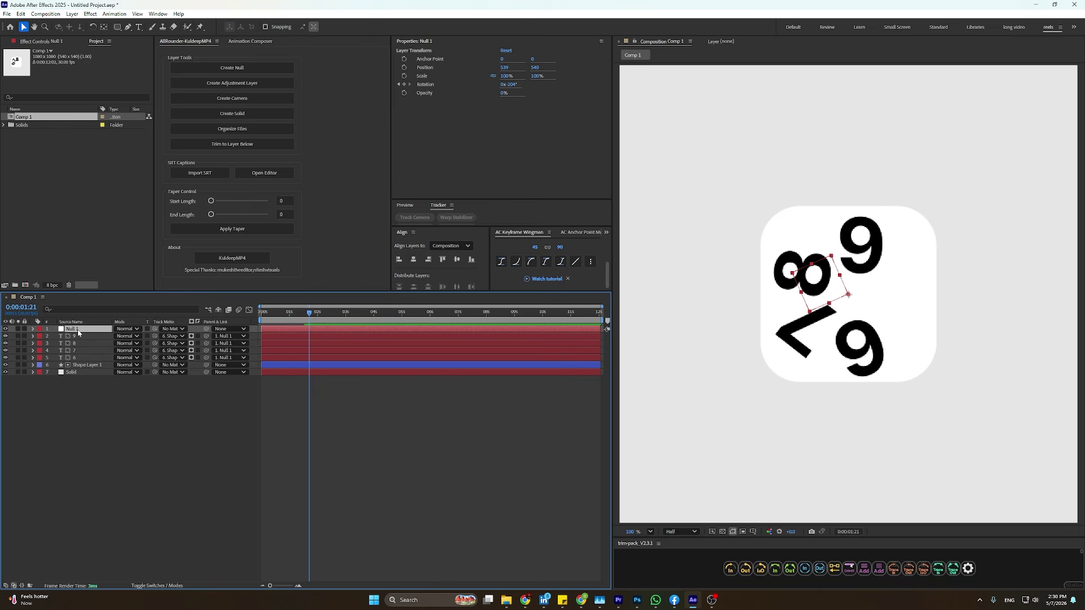
left_click_drag(848, 298, 829, 352)
key("s")
left_click_drag(135, 336, 184, 338)
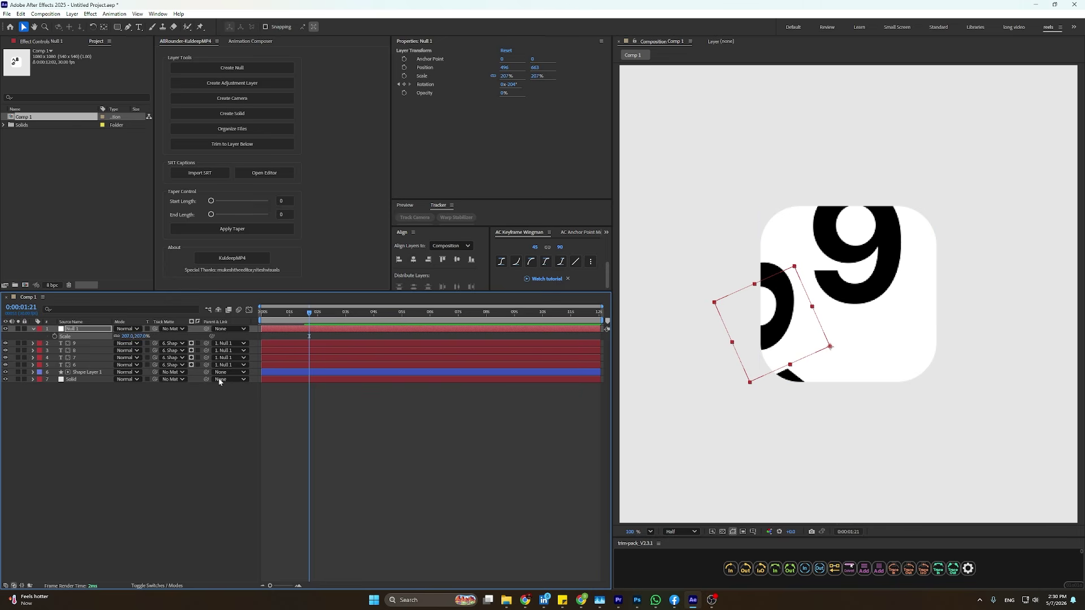
left_click_drag(830, 348, 819, 409)
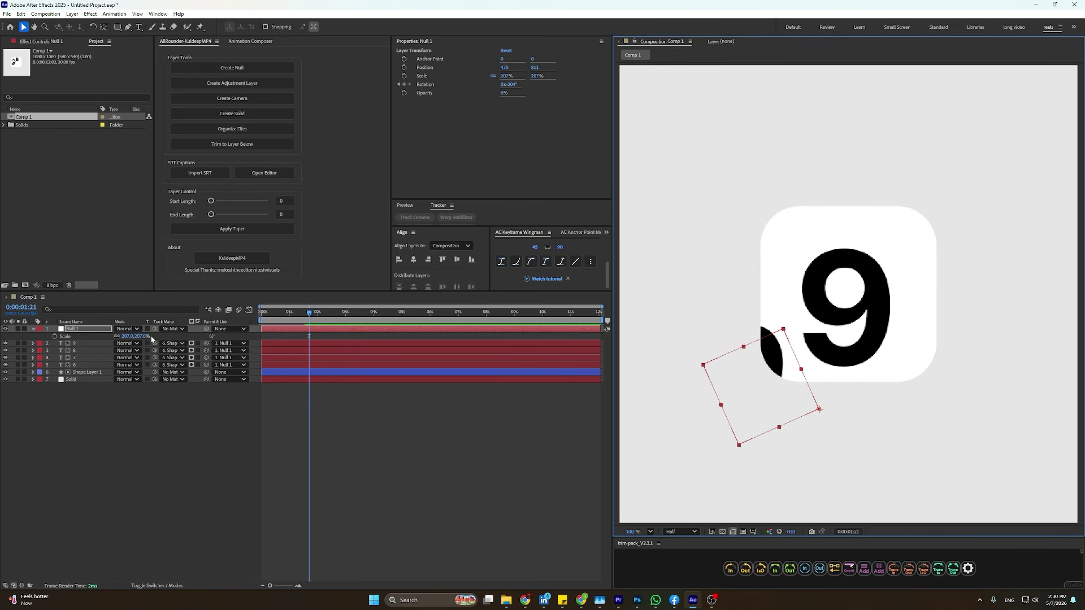
Add the text "Jan" and place it inside the rounded square, above the 9.
left_click(138, 27)
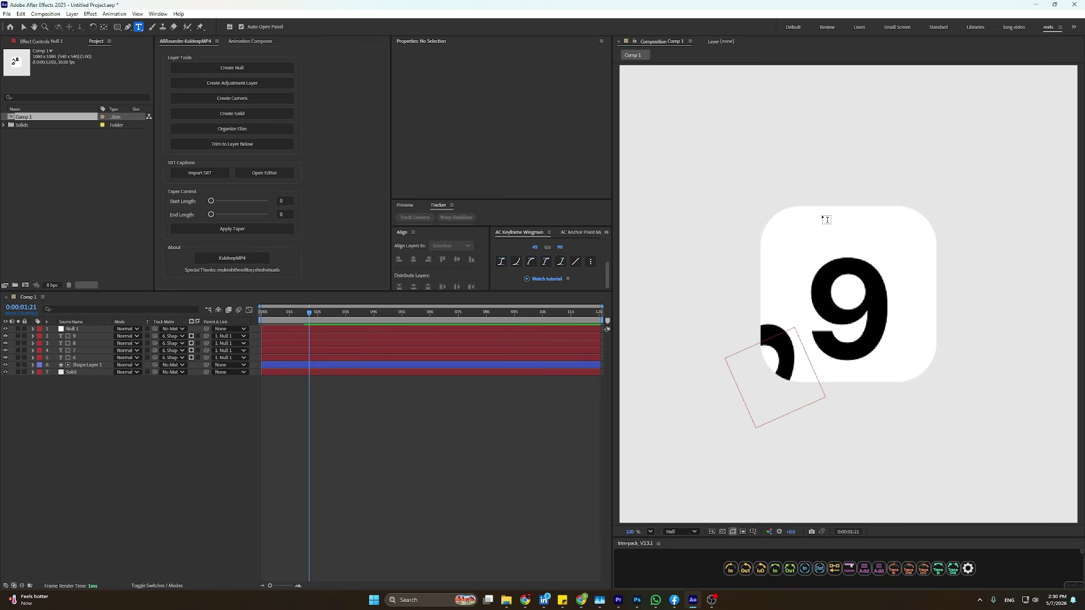
left_click(819, 221)
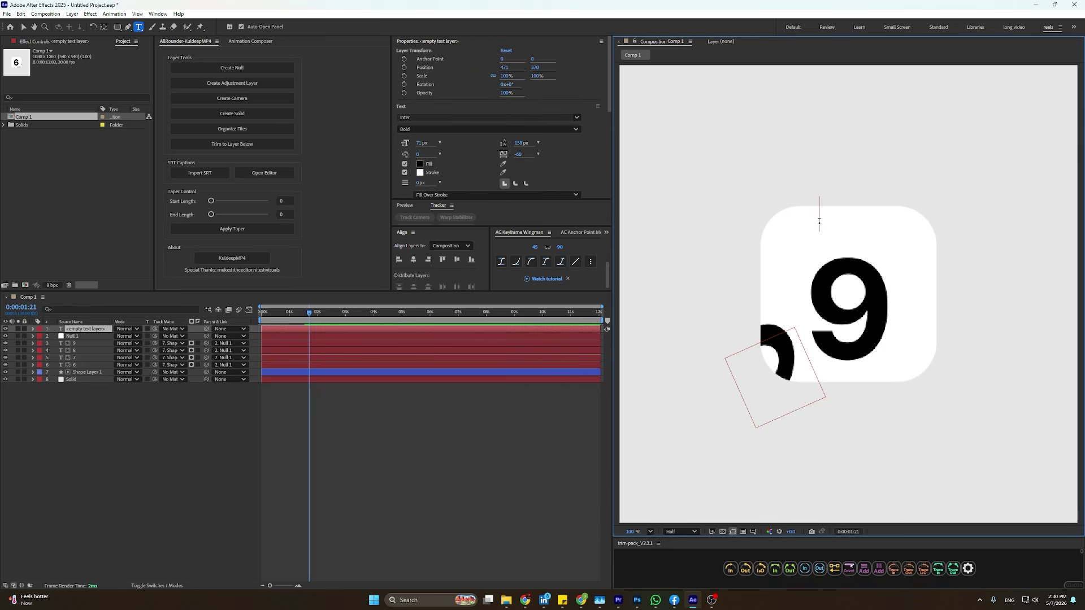
type("Jan")
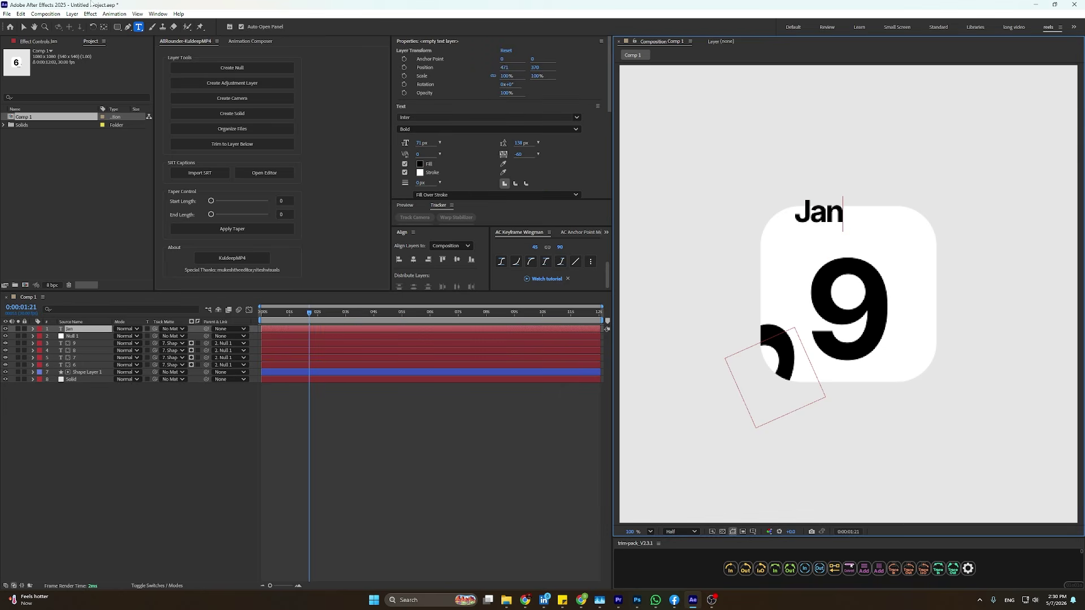
left_click(24, 27)
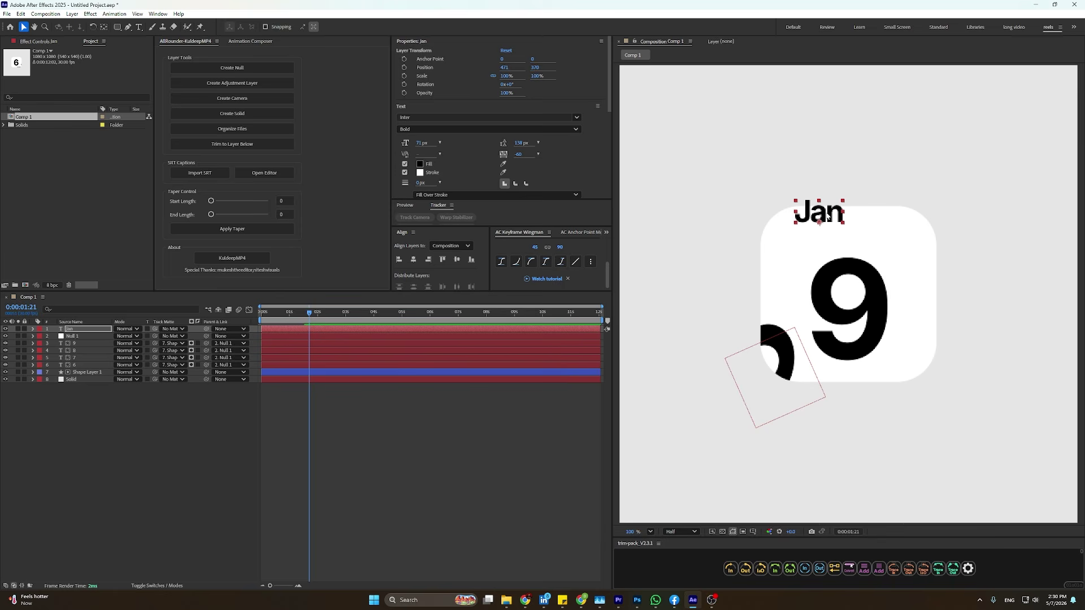
left_click_drag(827, 209, 856, 234)
Paste a copied pink hex code as the fill colour of the Jan text.
double_click(845, 231)
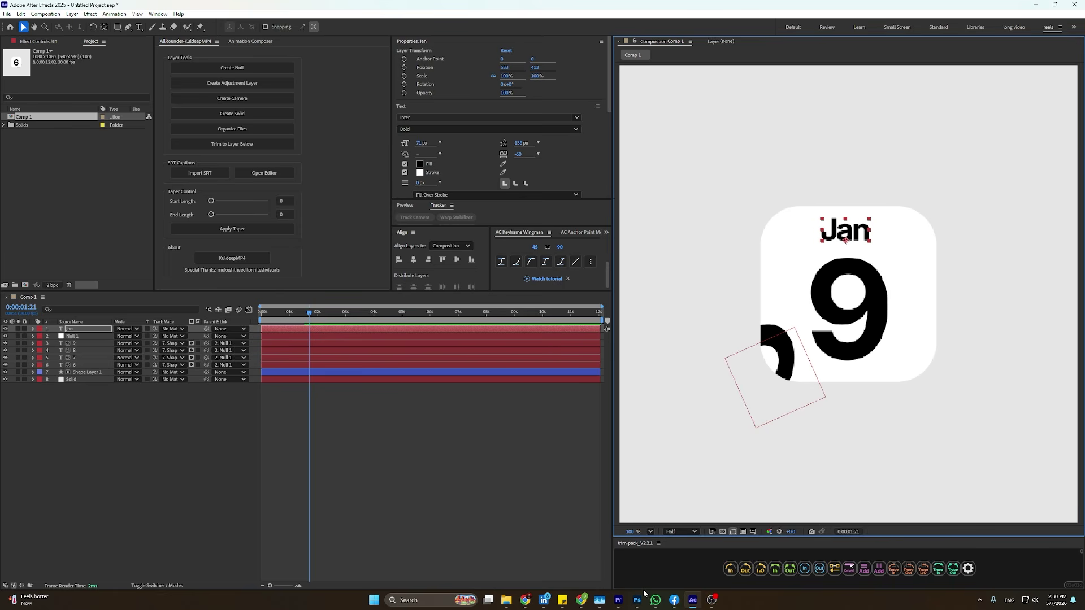
right_click(846, 230)
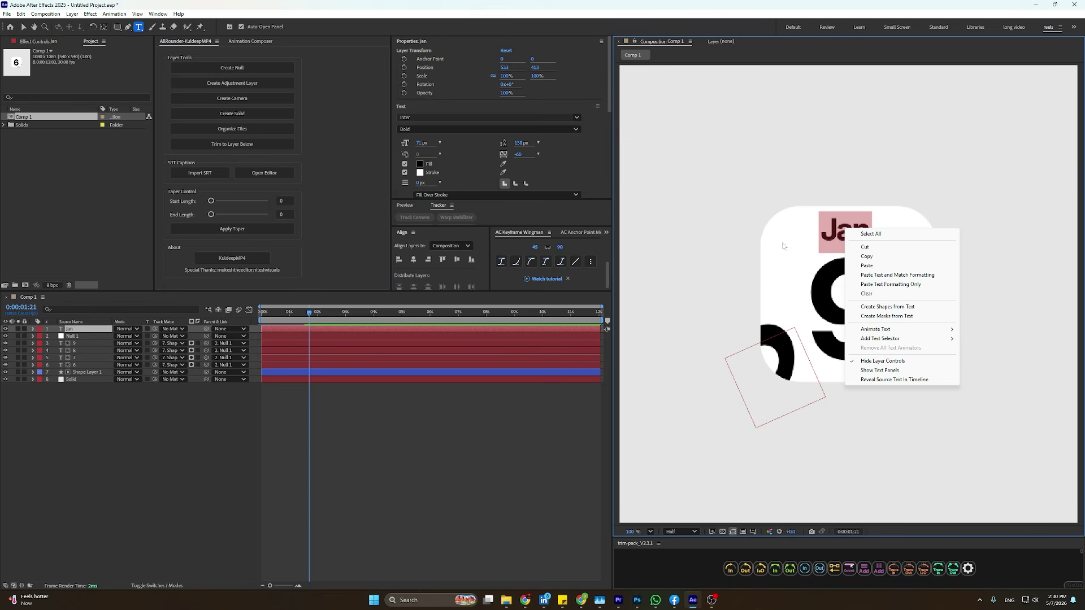
left_click(421, 165)
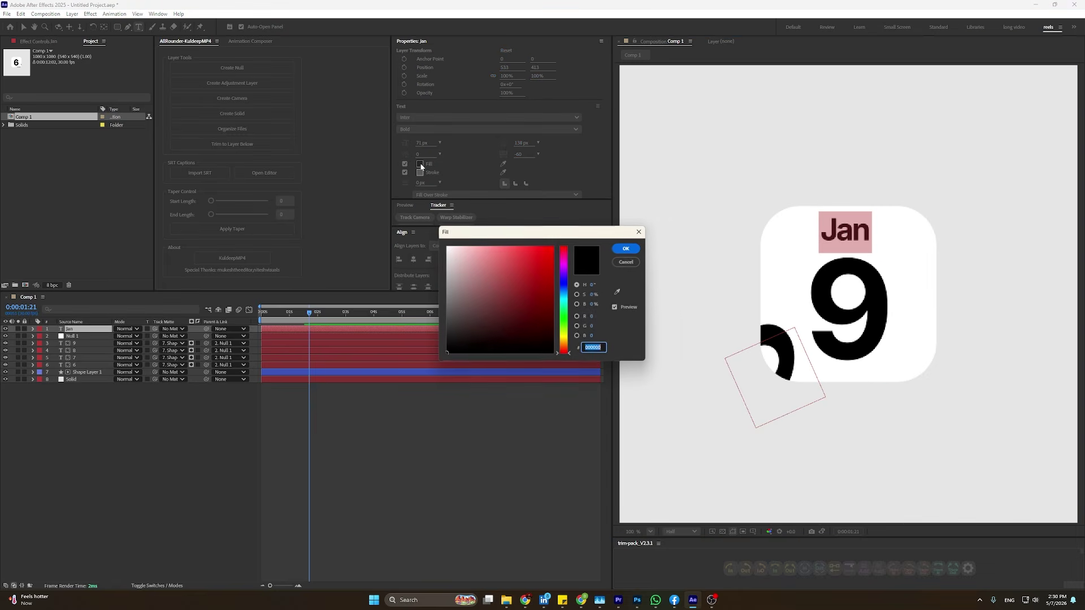
right_click(595, 347)
left_click(624, 386)
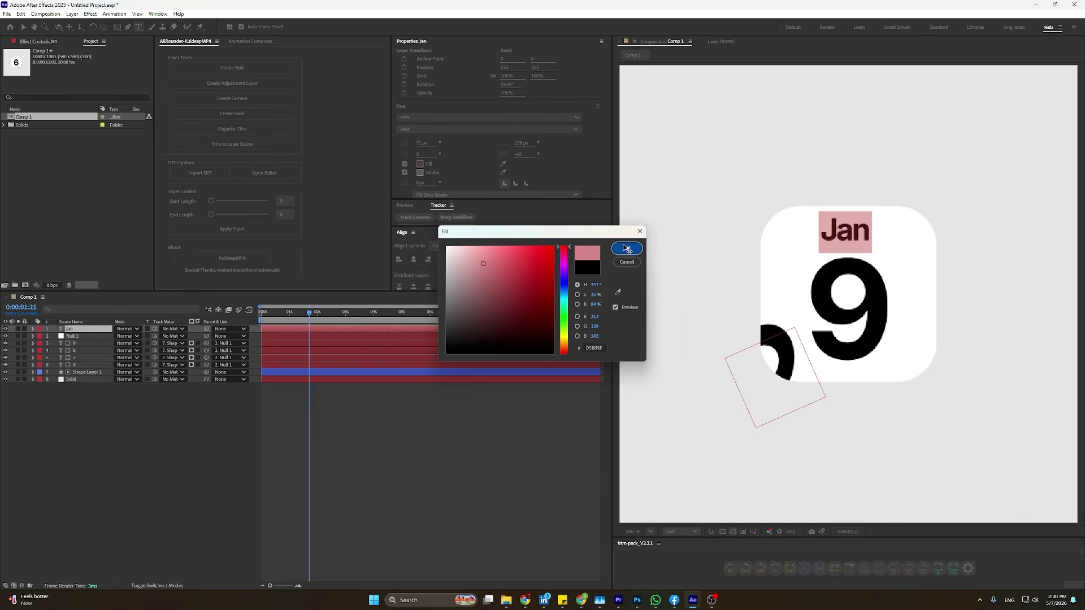
left_click(625, 249)
left_click(486, 401)
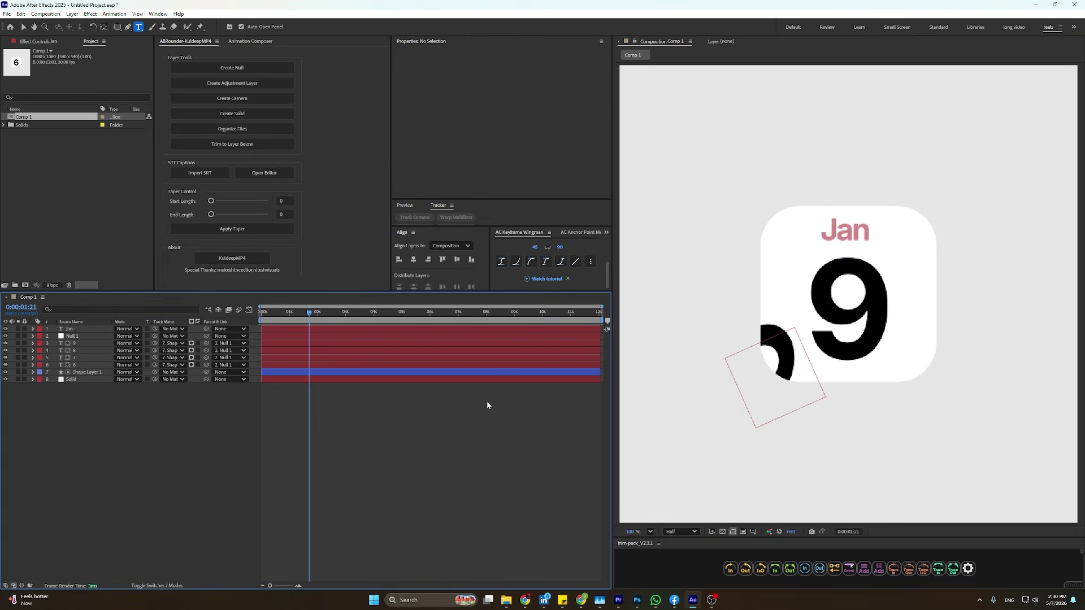
Change the fill of the Jan text to a darker, more saturated red.
left_click(837, 224)
left_click(590, 333)
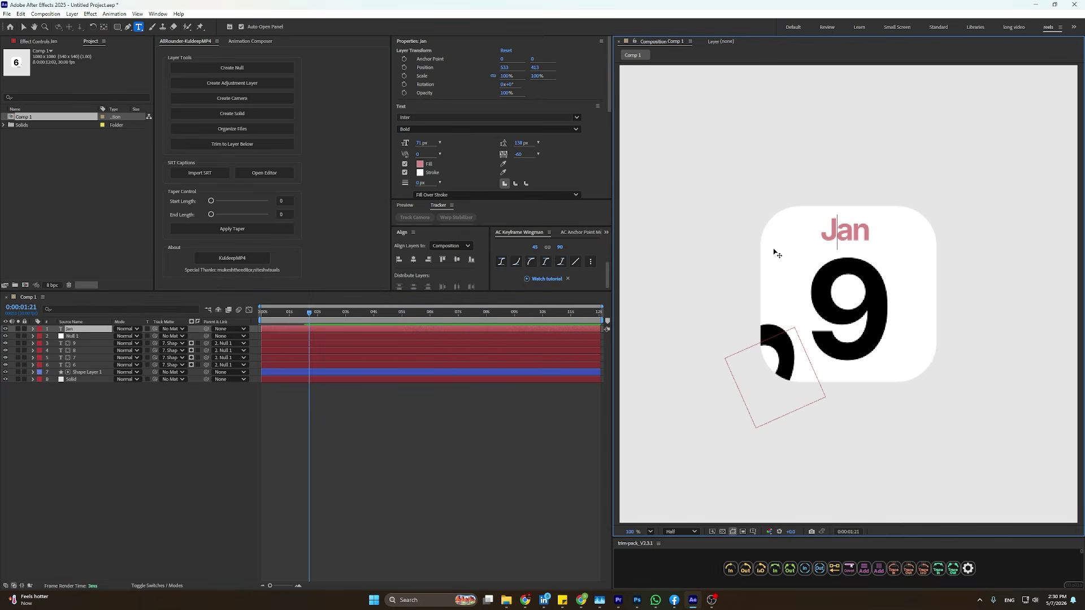
double_click(837, 224)
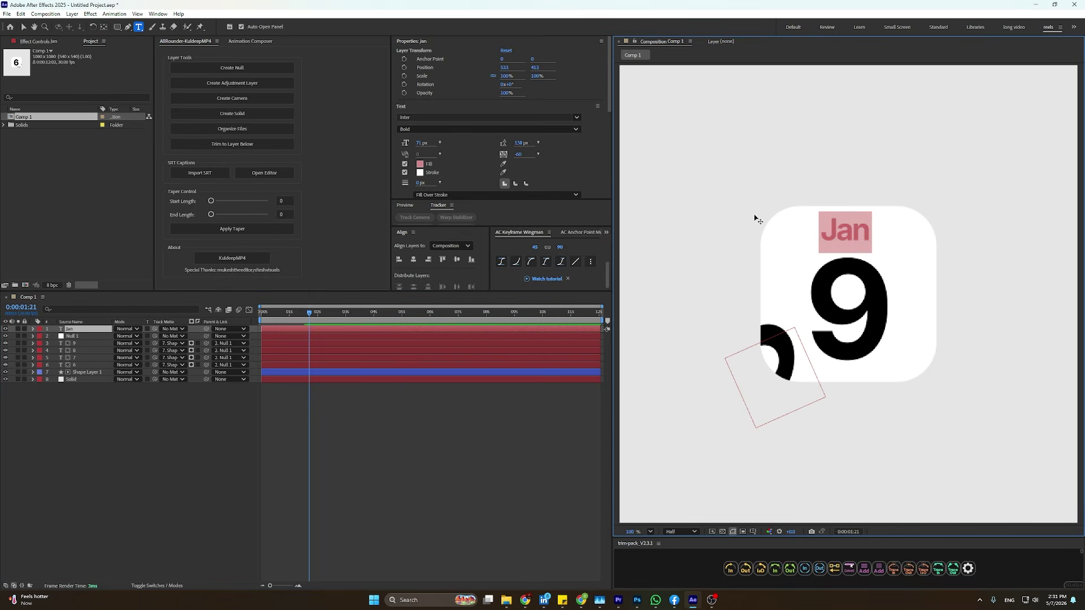
left_click(419, 165)
left_click_drag(482, 264, 505, 282)
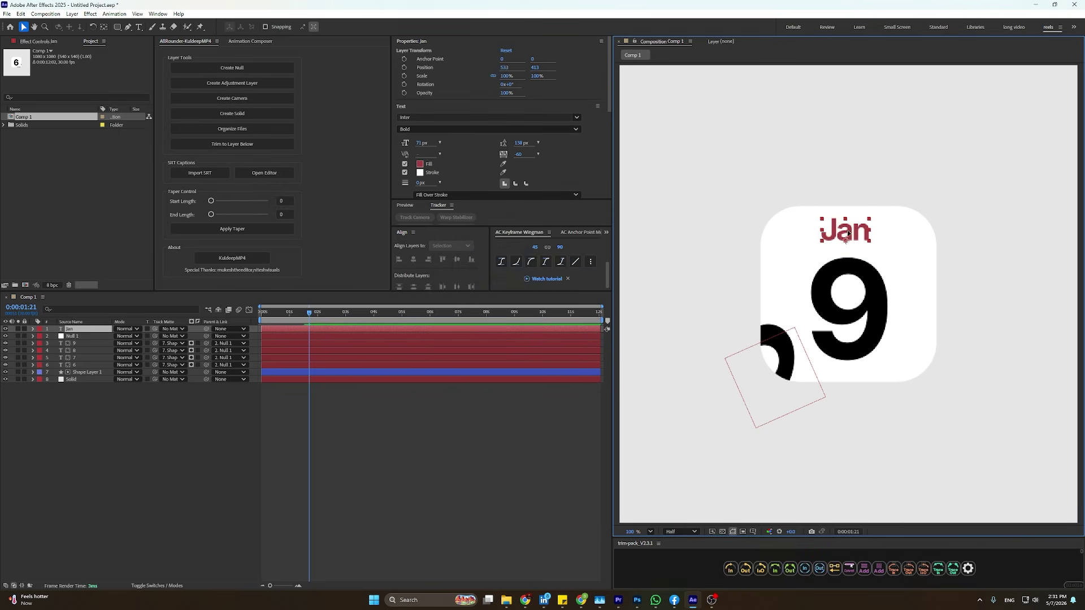
Nudge the Jan text sideways and align it horizontally with the centre of the rounded square.
left_click_drag(843, 233, 846, 233)
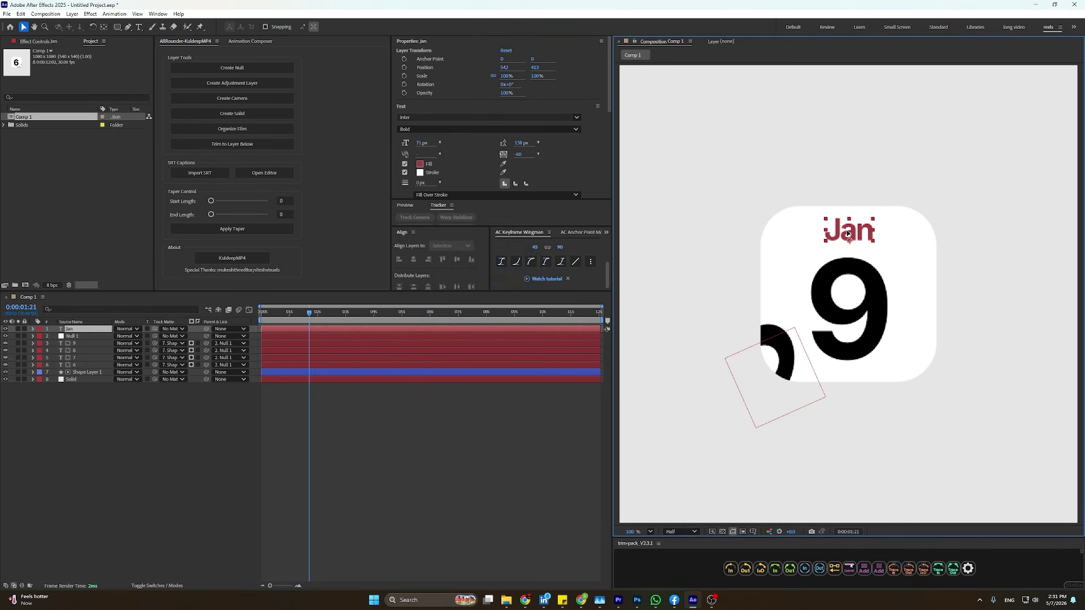
left_click(794, 242, "shift")
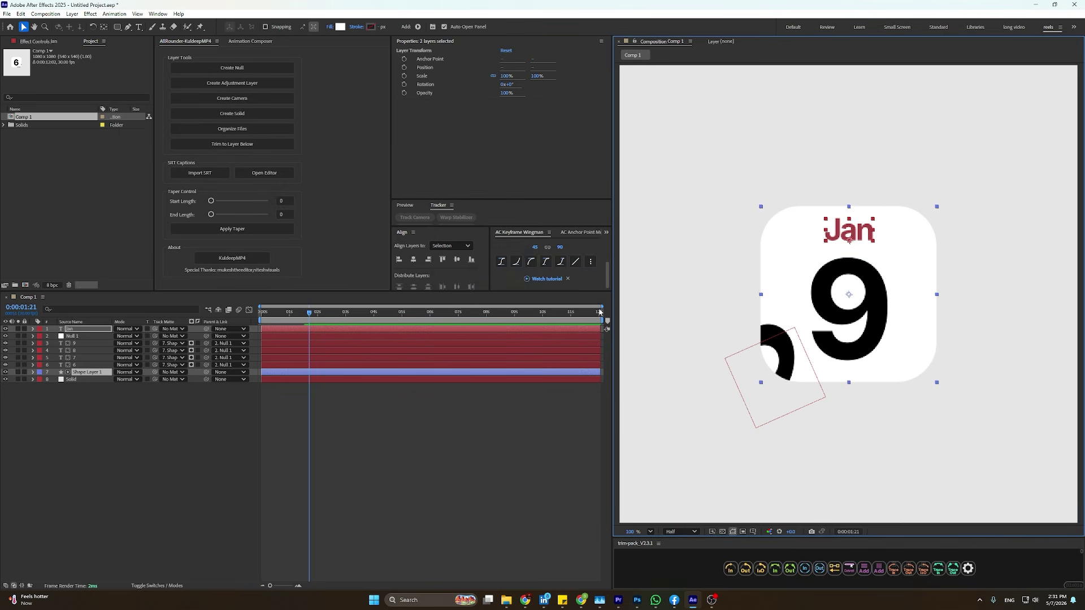
left_click(428, 260)
left_click(418, 464)
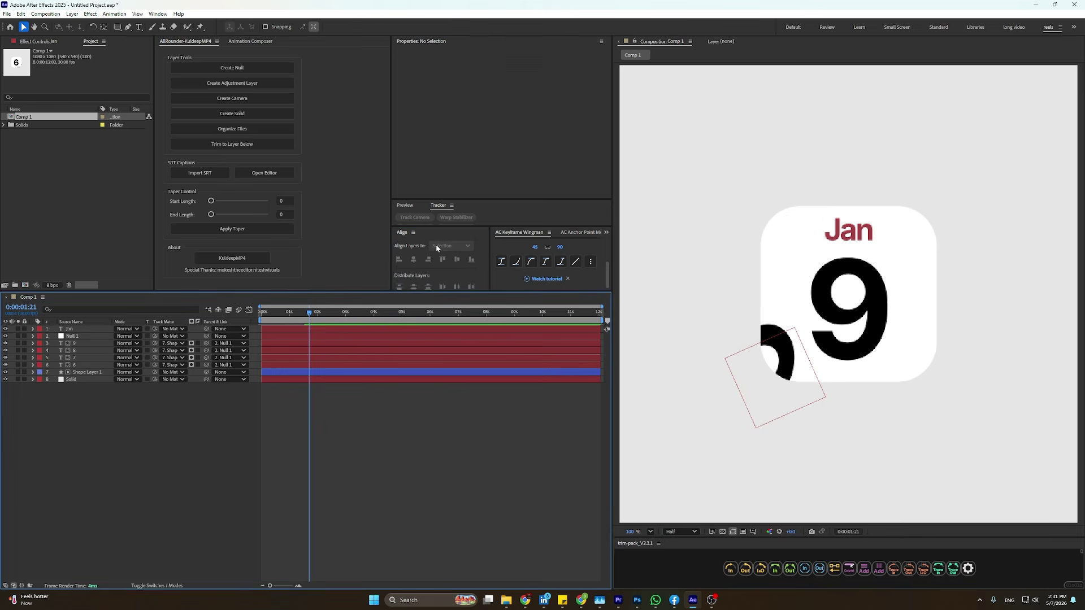
Start the Jan layer near the end of the digit rotation and apply Animation Composer's Overshoot XY Scale From Anchor Point preset as its intro.
left_click_drag(290, 313, 309, 323)
left_click(307, 329)
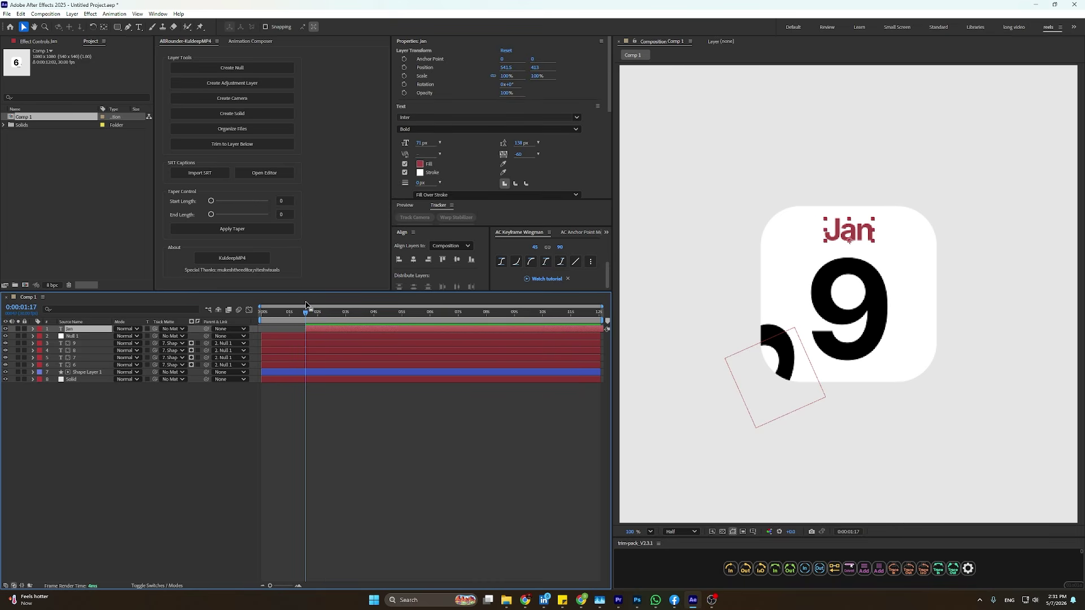
left_click(251, 41)
left_click(208, 95)
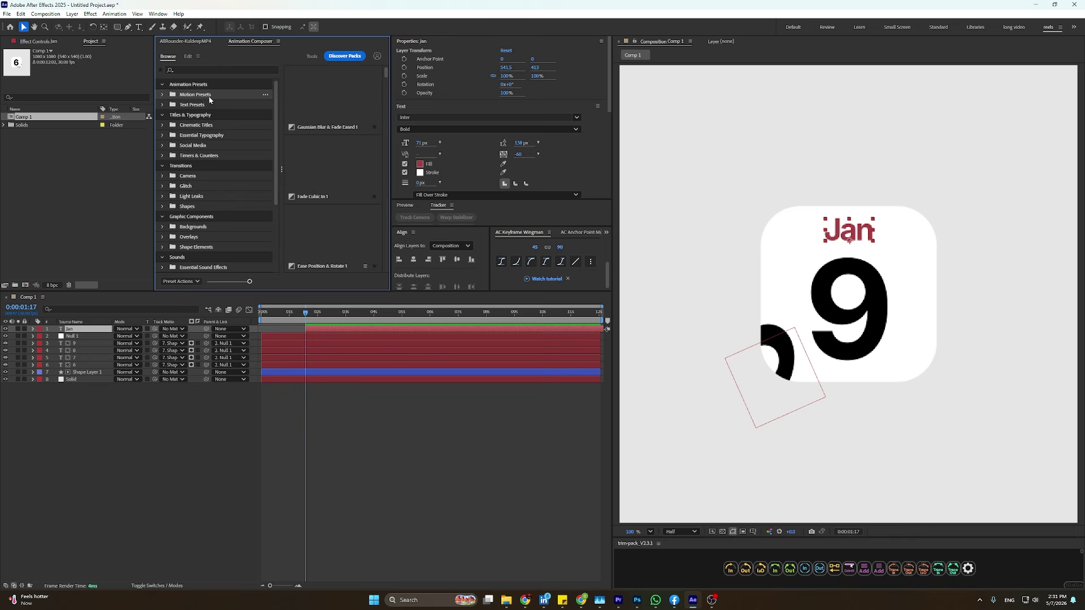
scroll(332, 169, "down", 3)
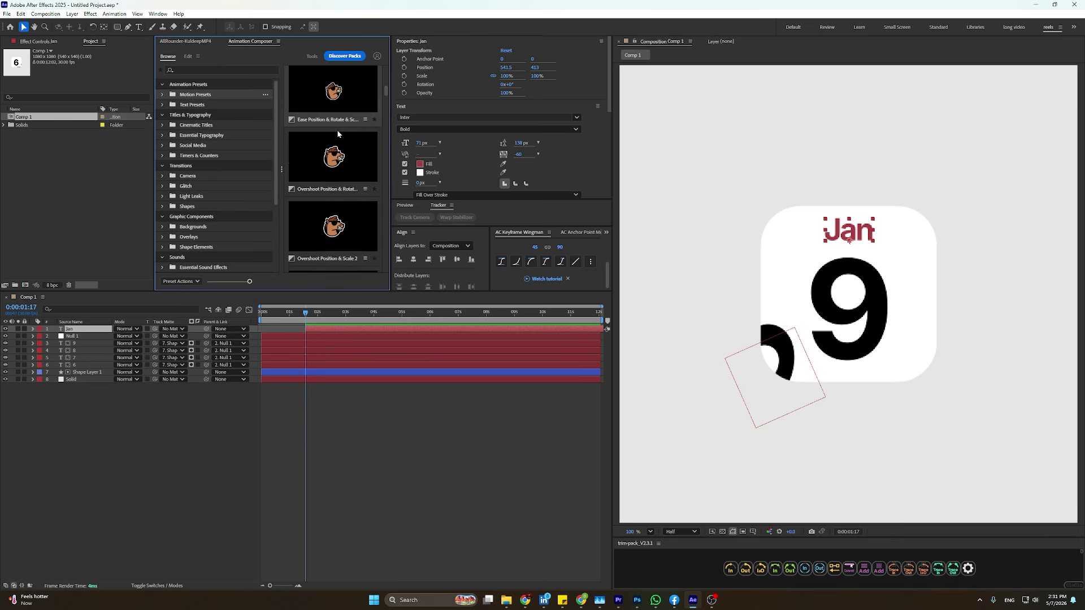
mouse_move(333, 206)
left_mouse_down()
mouse_move(333, 265)
mouse_move(318, 333)
mouse_move(310, 329)
left_mouse_up()
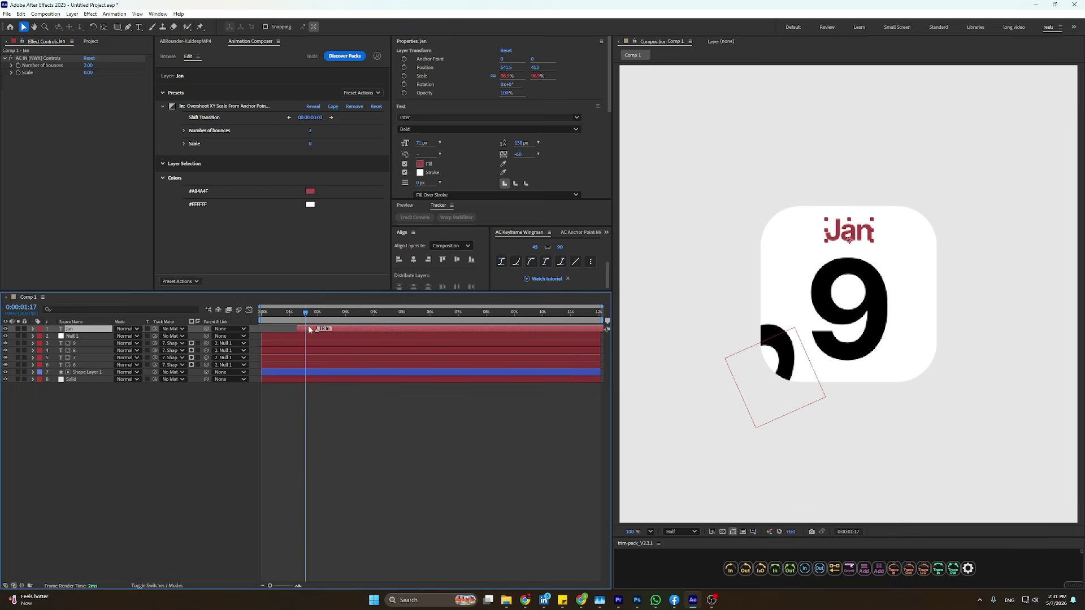
left_click(278, 312)
key("space")
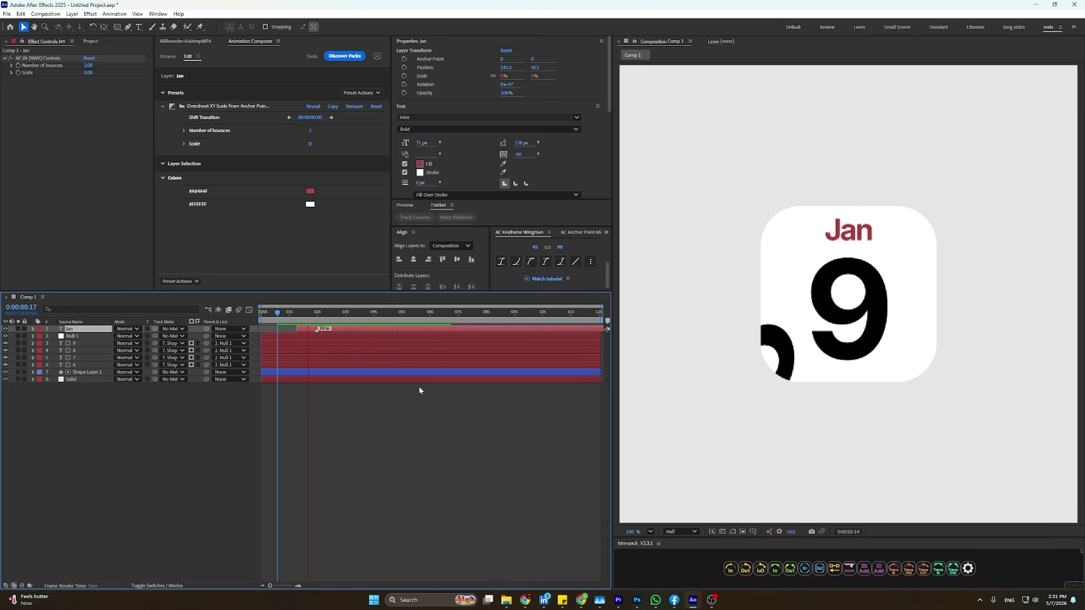
Shift the Jan layer's intro earlier, extend the layer's start towards the beginning, and preview the new timing.
key("space")
left_click_drag(328, 328, 322, 329)
left_click(300, 313)
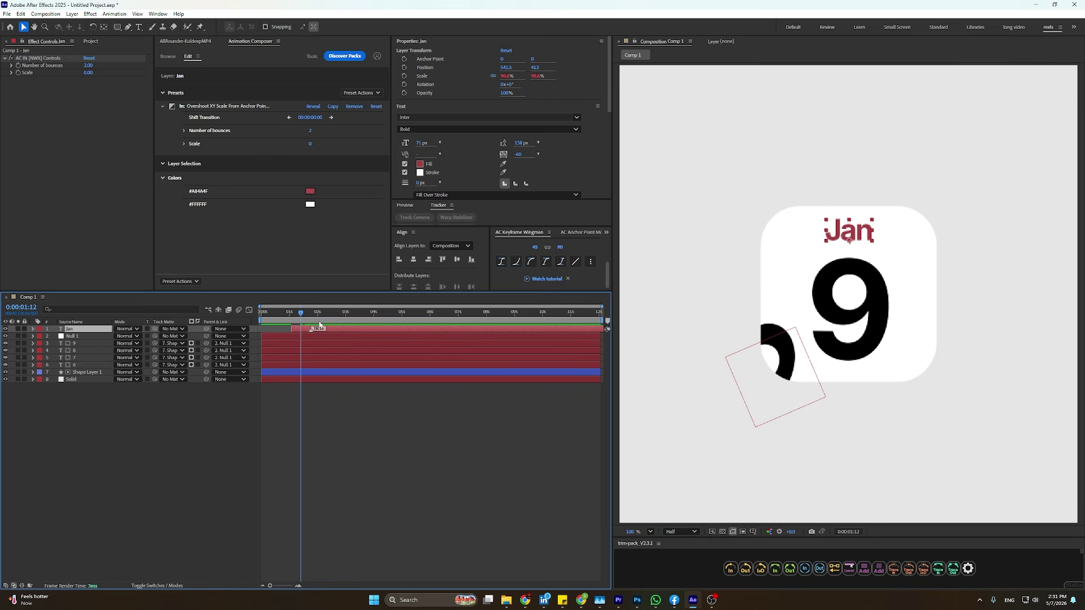
left_click_drag(292, 329, 282, 328)
left_click(278, 313)
key("space")
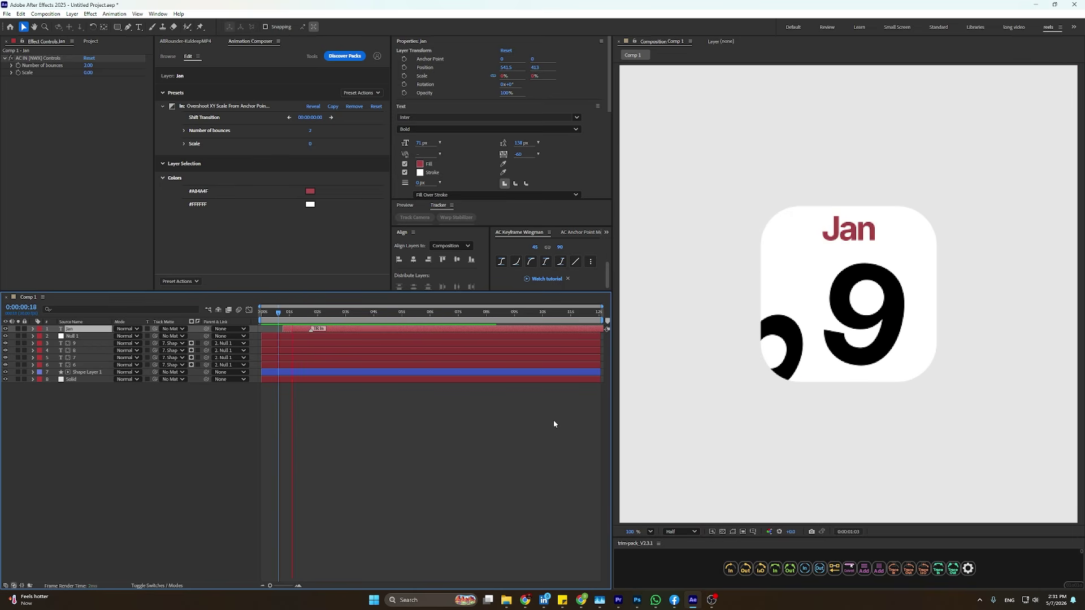
key("space")
left_click(420, 403)
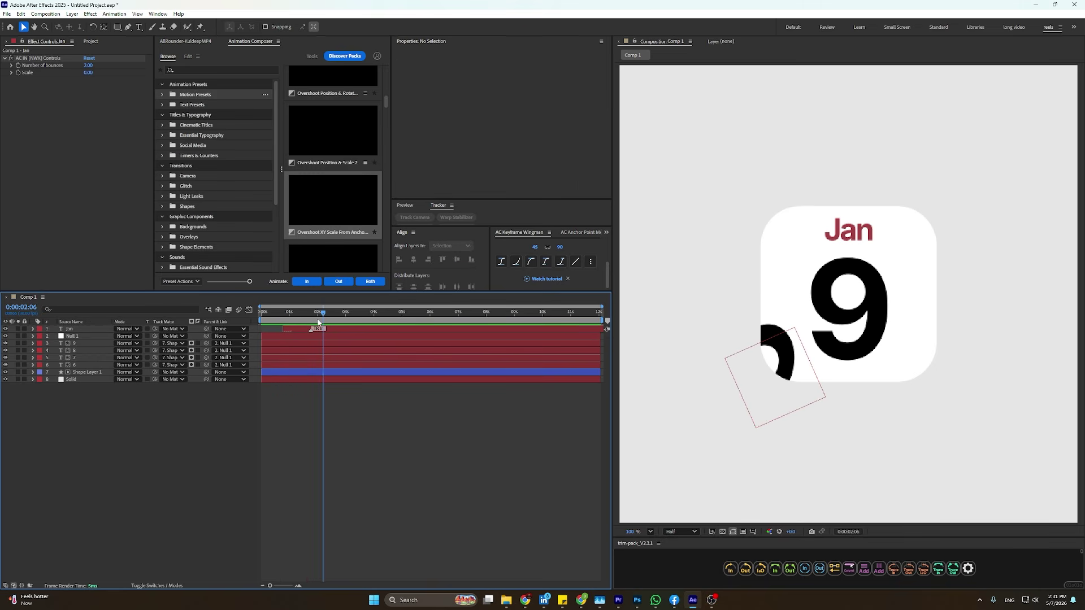
Trim the ends of the 6, 7 and 8 digit layers at 0:00:01:17.
mouse_move(320, 316)
left_mouse_down()
mouse_move(271, 323)
mouse_move(305, 322)
left_mouse_up()
left_click(757, 334)
left_click(75, 365, "shift")
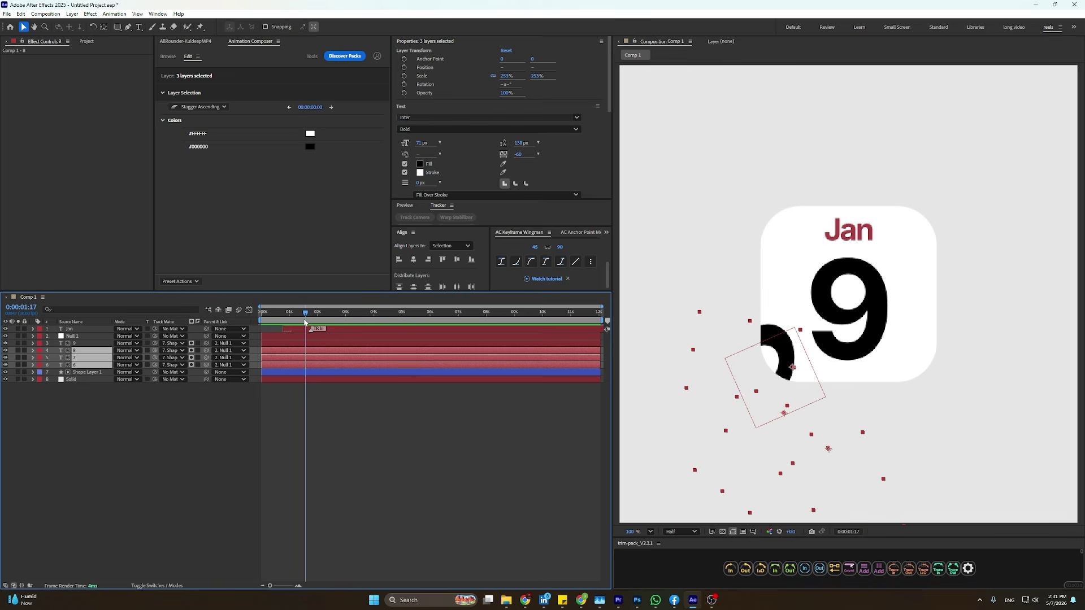
key("alt+bracketright")
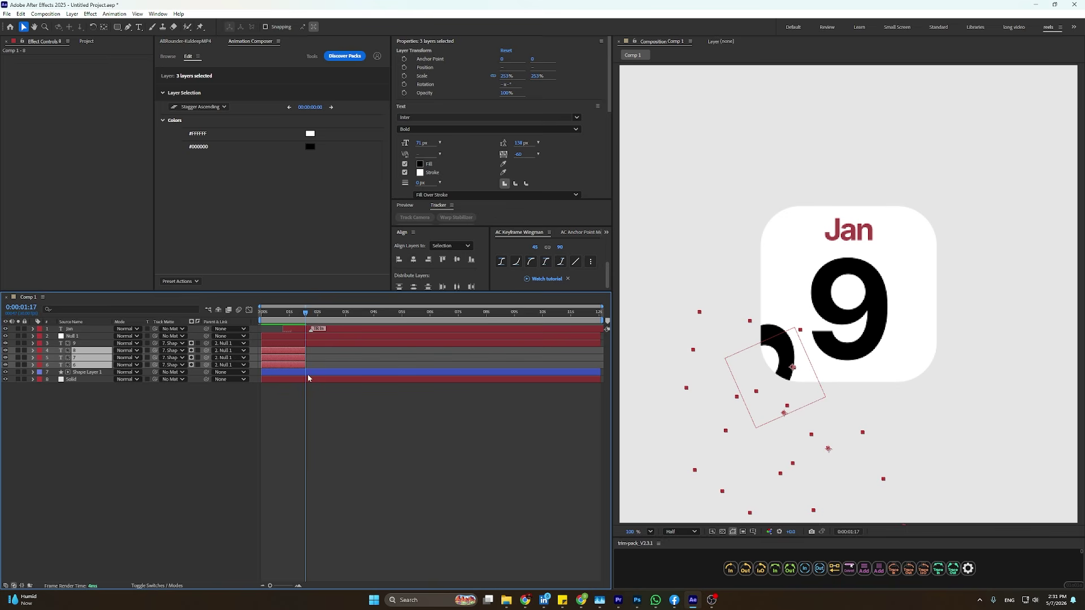
Apply Animation Composer's Fade Cubic In 1 preset as the outro of the three trimmed digit layers and preview the animation.
left_click(168, 57)
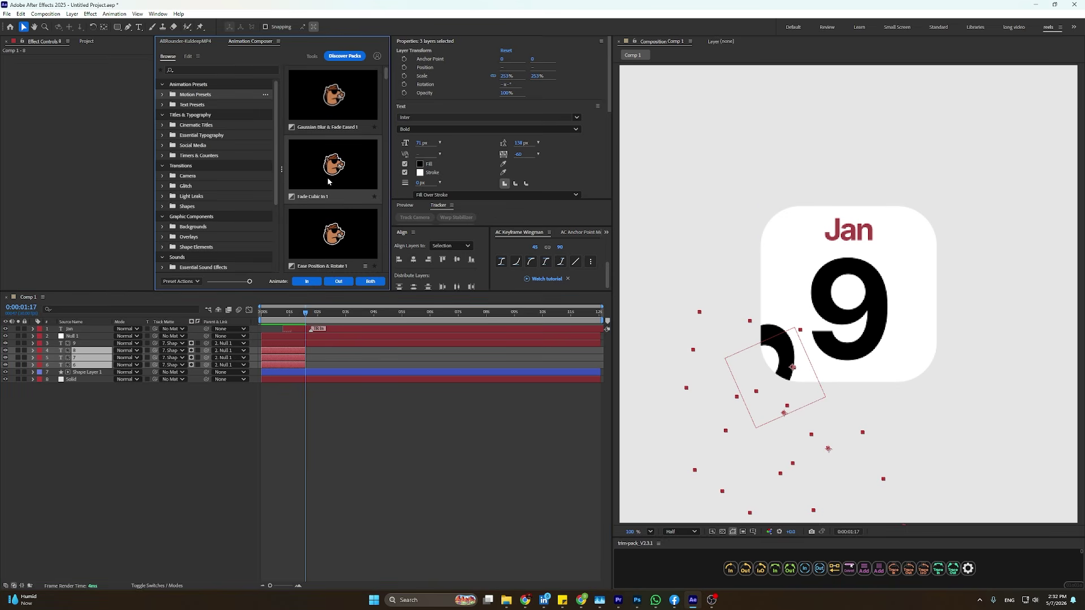
left_click(339, 281)
left_click(303, 322)
key("Home")
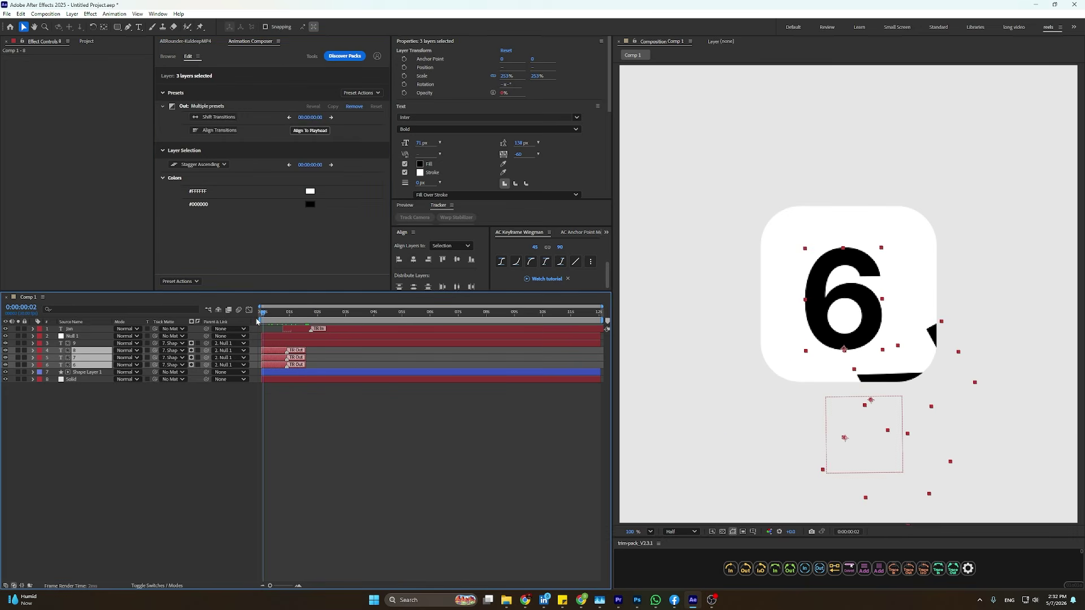
key("space")
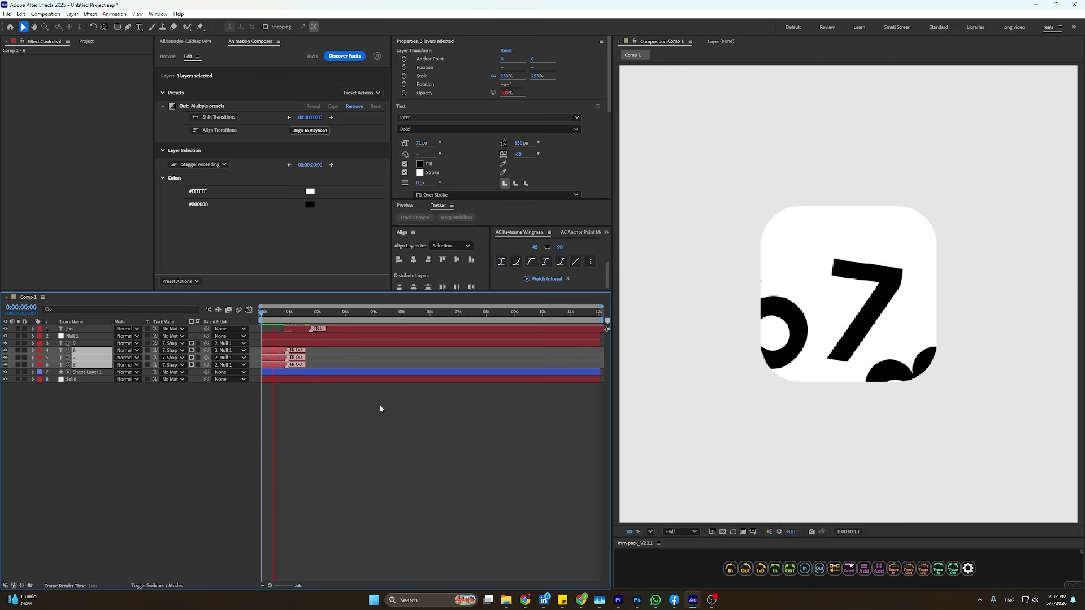
left_click(751, 223)
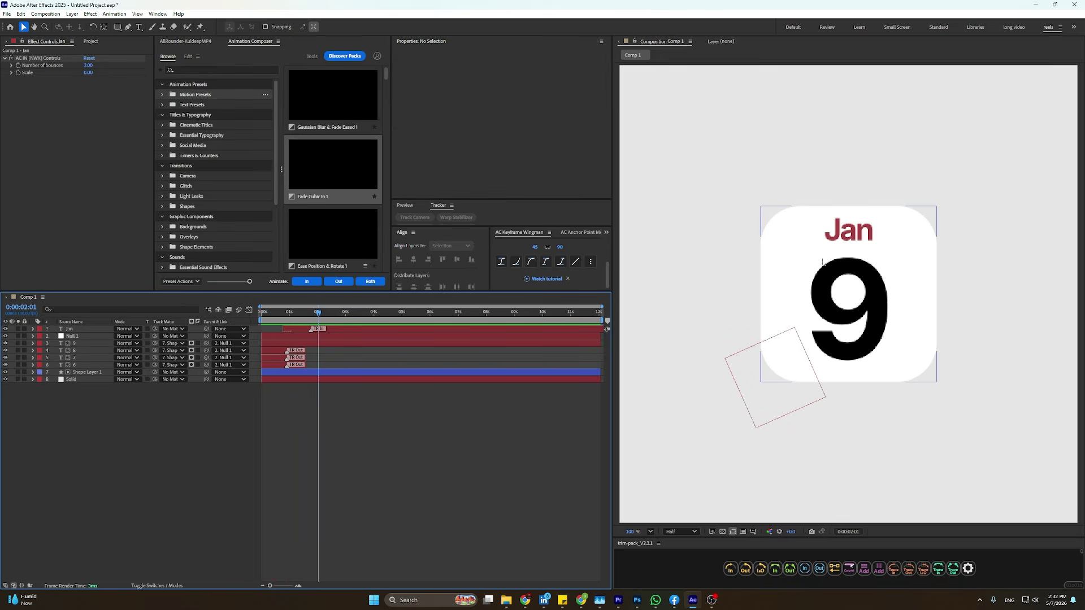
Draw a large circle with the Ellipse tool around the calendar icon and centre it horizontally and vertically in the composition.
scroll(753, 223, "down", 2)
left_click_drag(117, 26, 136, 54)
left_click_drag(746, 201, 980, 435)
left_click(22, 28)
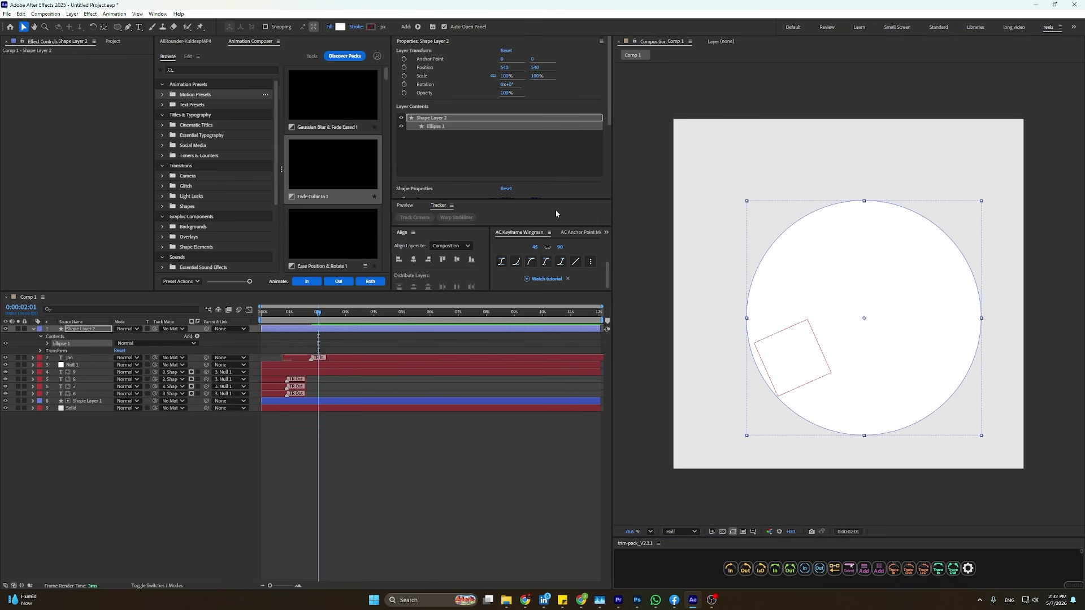
left_click(413, 260)
left_click(457, 260)
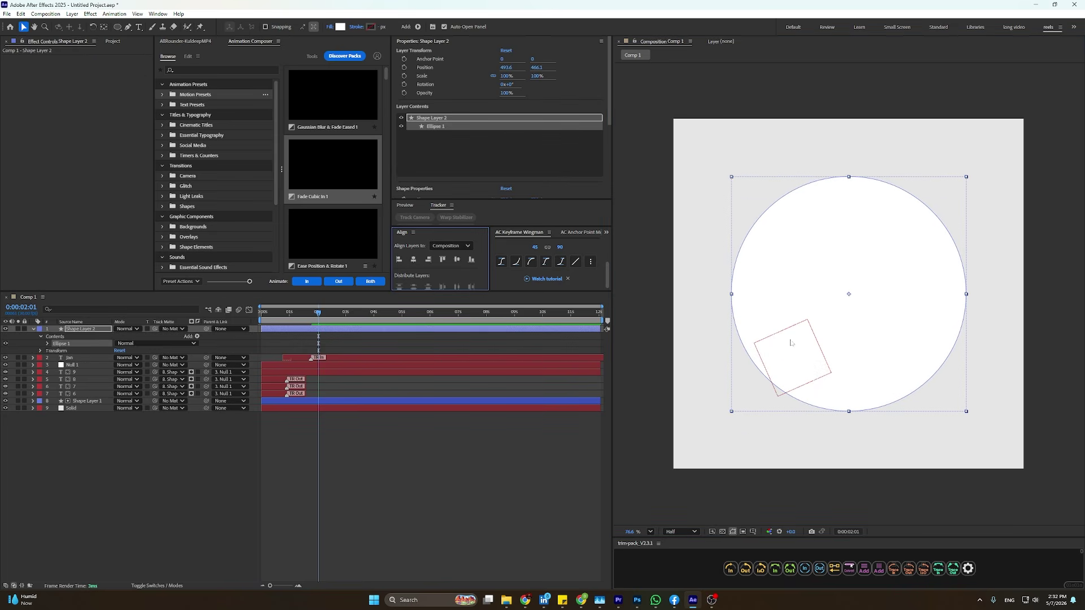
Move the circle's layer directly beneath the rounded square's layer.
left_click(32, 330)
left_click_drag(79, 329, 78, 384)
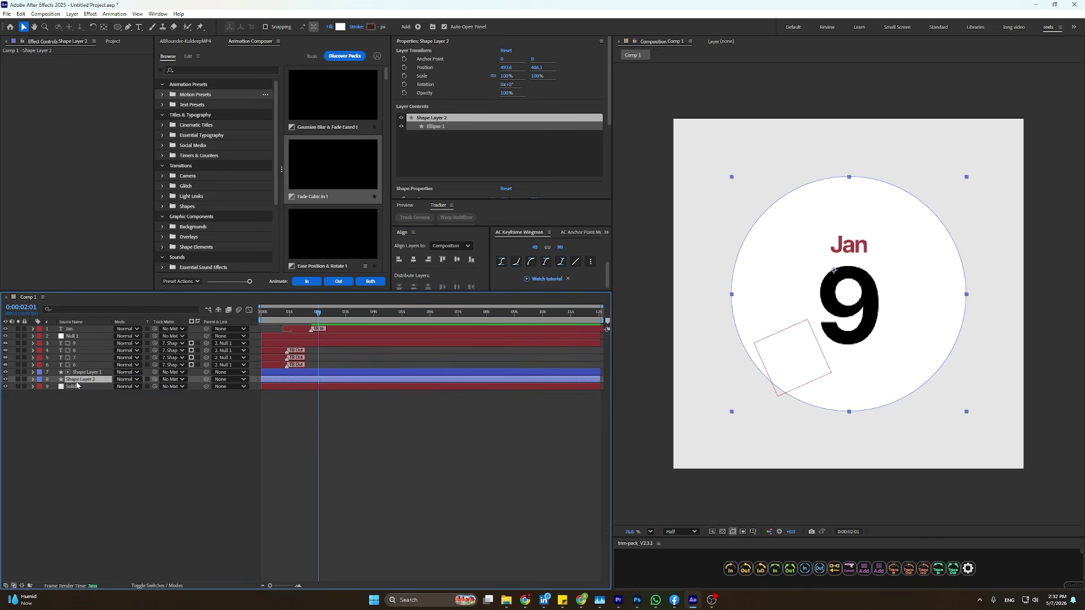
left_click(936, 347)
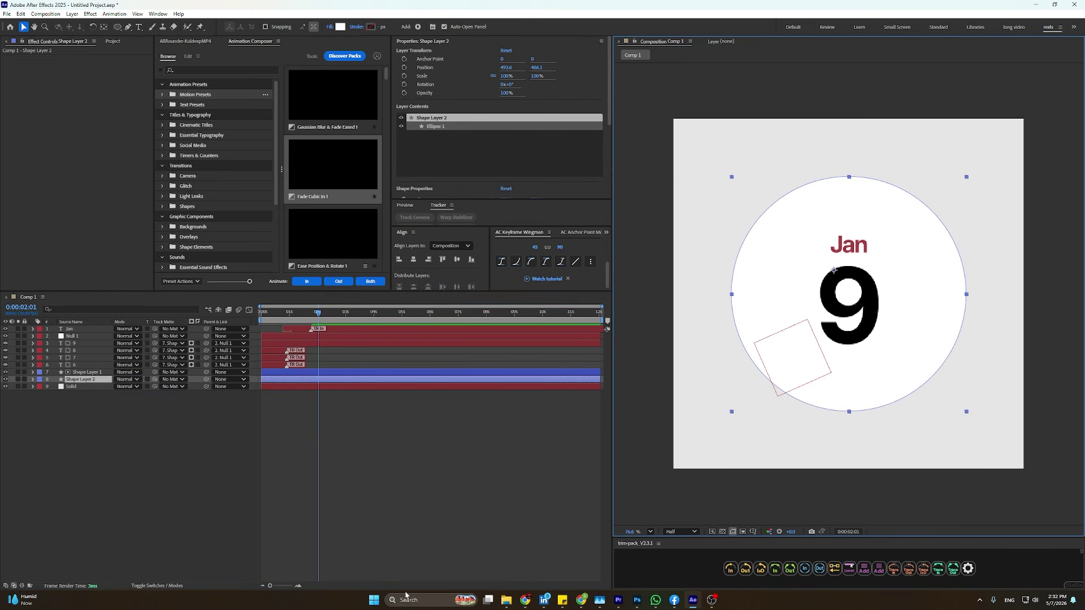
Paste the copied pink hex code as the circle's fill colour.
left_click(339, 26)
right_click(593, 348)
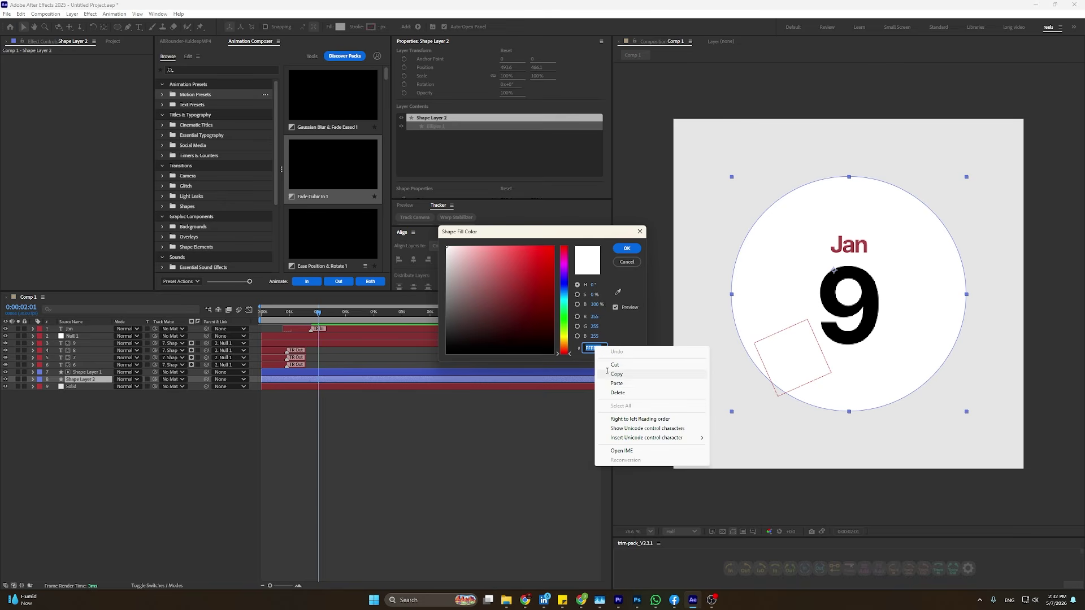
left_click(619, 383)
left_click(626, 249)
left_click(463, 473)
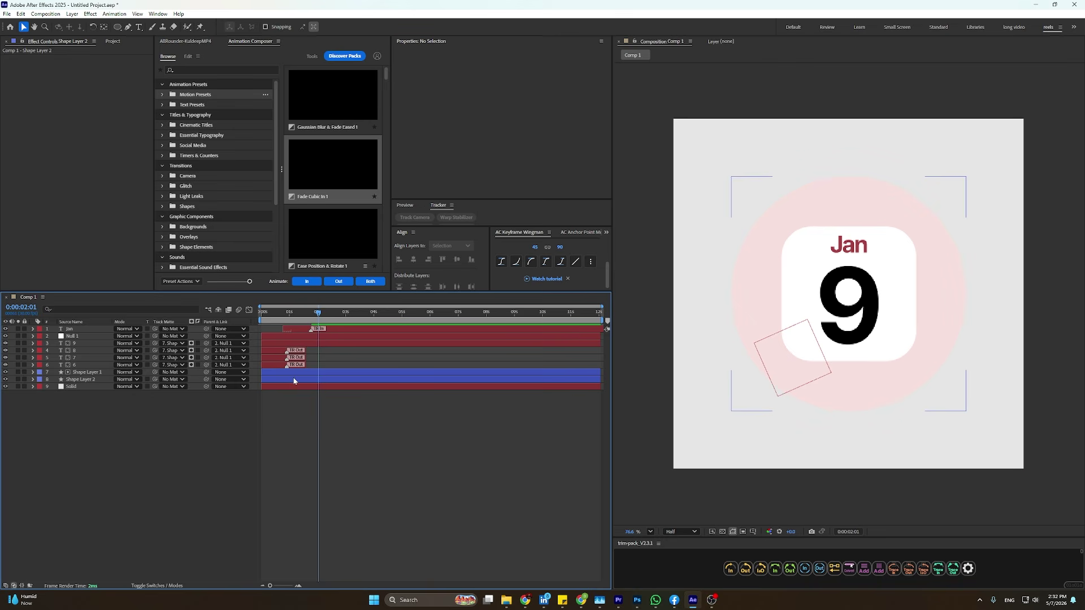
Create a null parenting the Jan text, Null 1, the rounded square and the circle, and place it at the top of the layer stack.
mouse_move(305, 319)
left_mouse_down()
mouse_move(259, 318)
mouse_move(294, 338)
left_mouse_up()
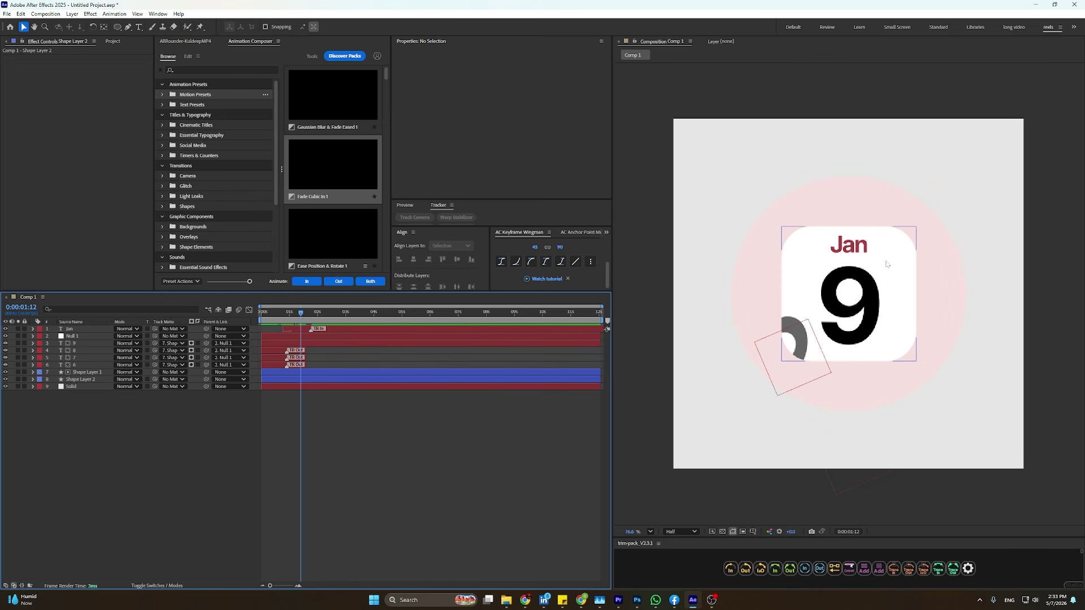
left_click(73, 380)
left_click(79, 372, "shift")
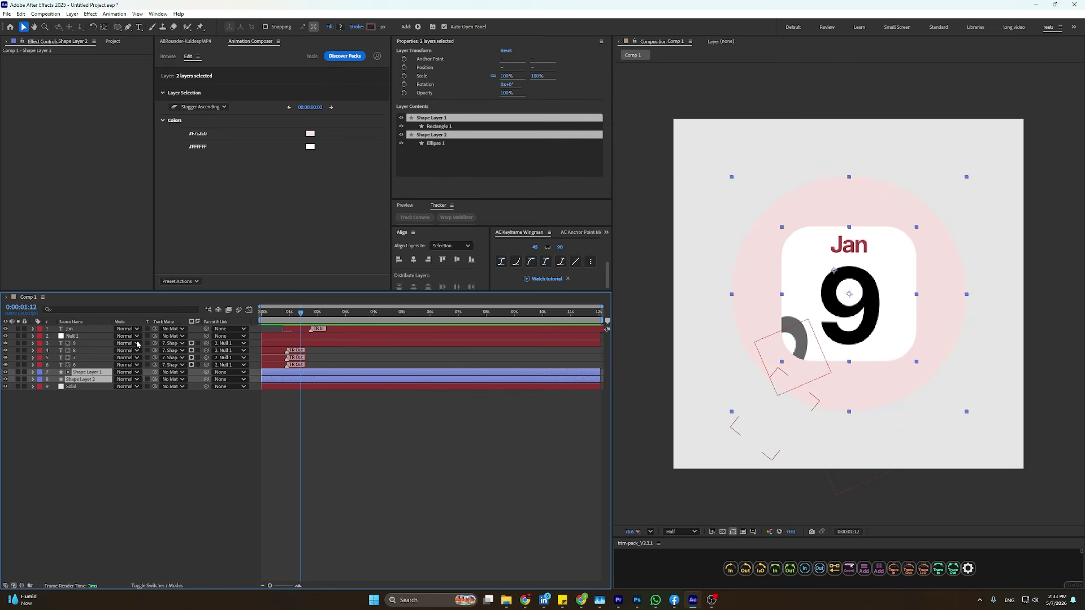
left_click(73, 336, "ctrl")
left_click(72, 329, "ctrl")
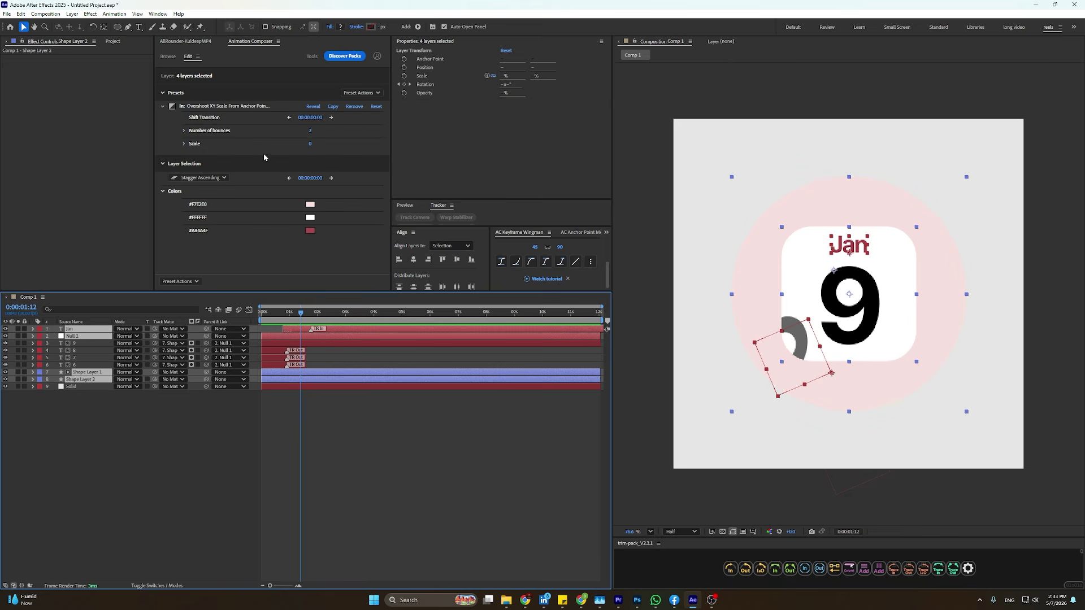
left_click(185, 41)
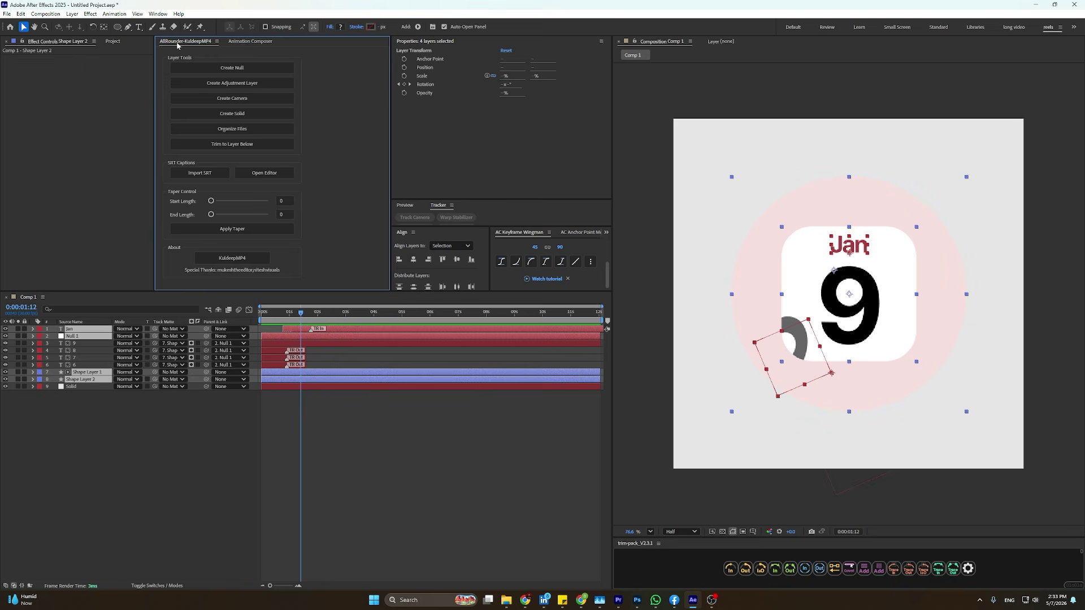
left_click(235, 68)
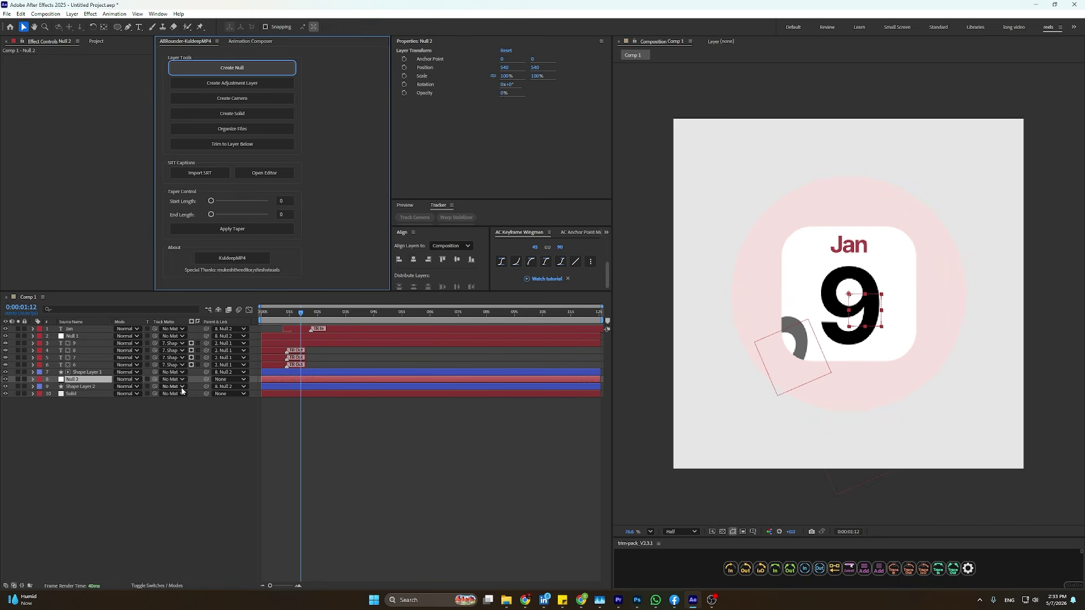
left_click_drag(84, 383, 71, 328)
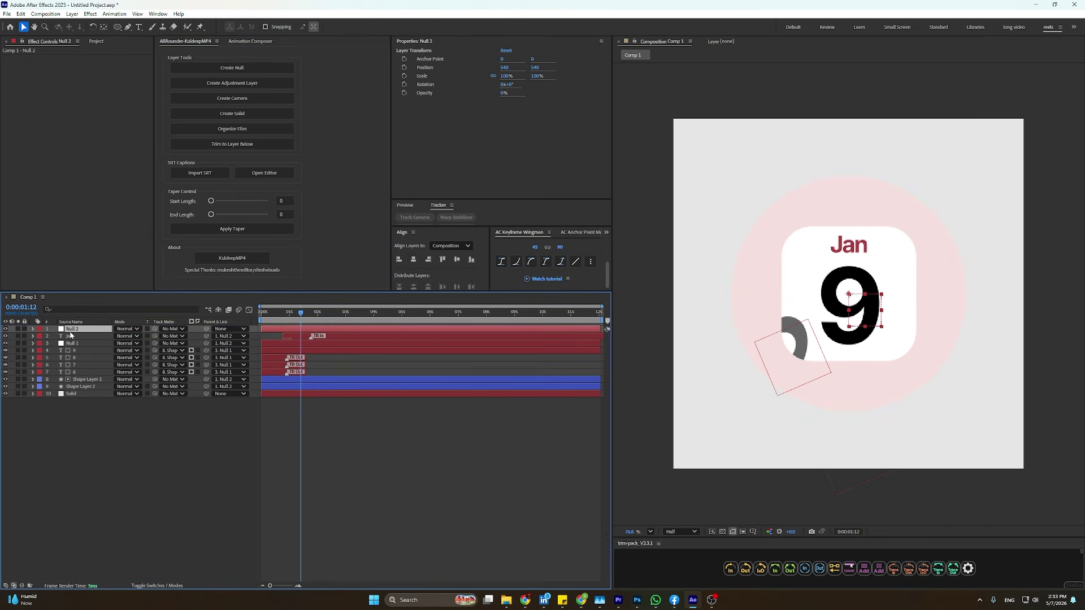
Rename the new parent null as zoom all.
double_click(71, 330)
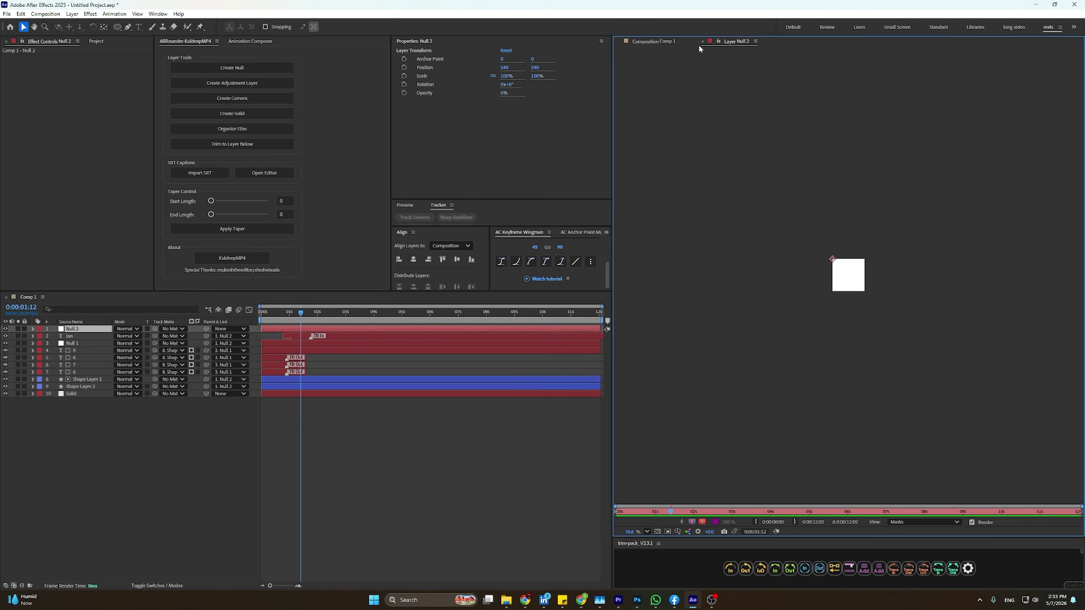
left_click(703, 41)
right_click(84, 328)
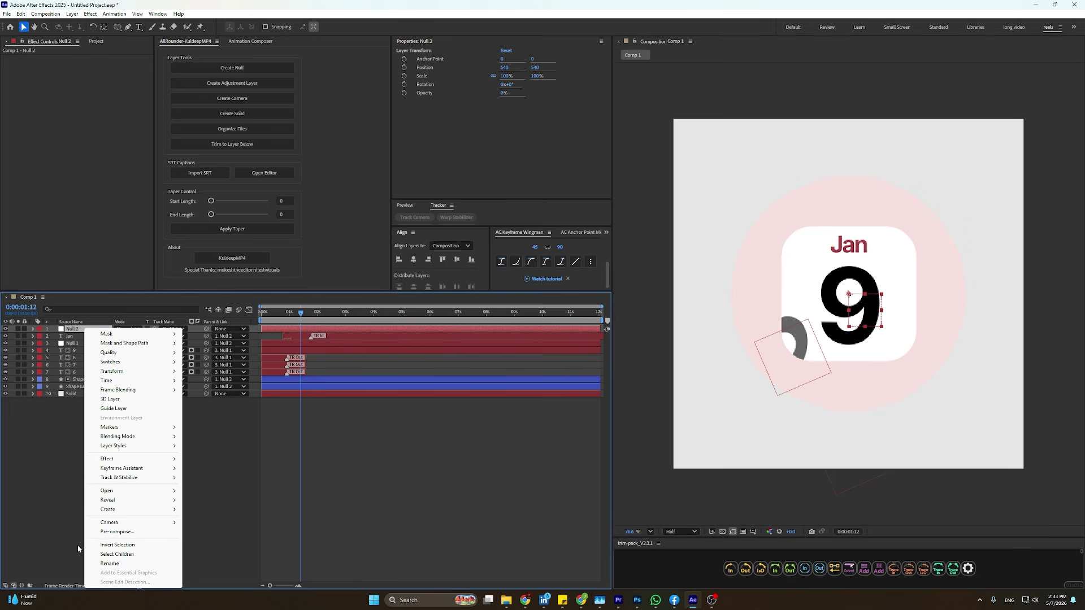
left_click(108, 564)
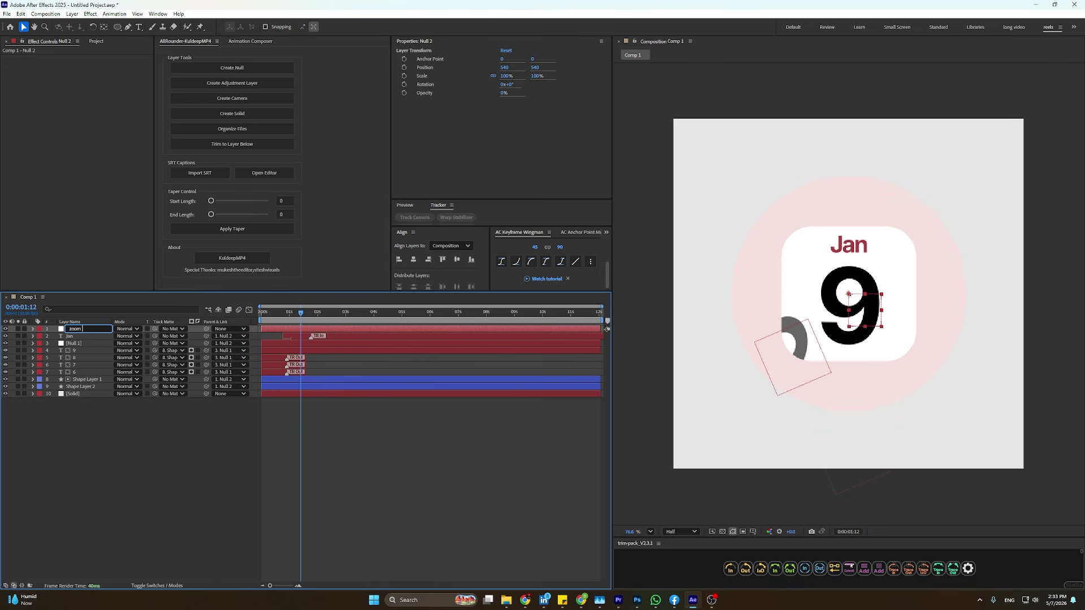
type("zoom all")
key("Return")
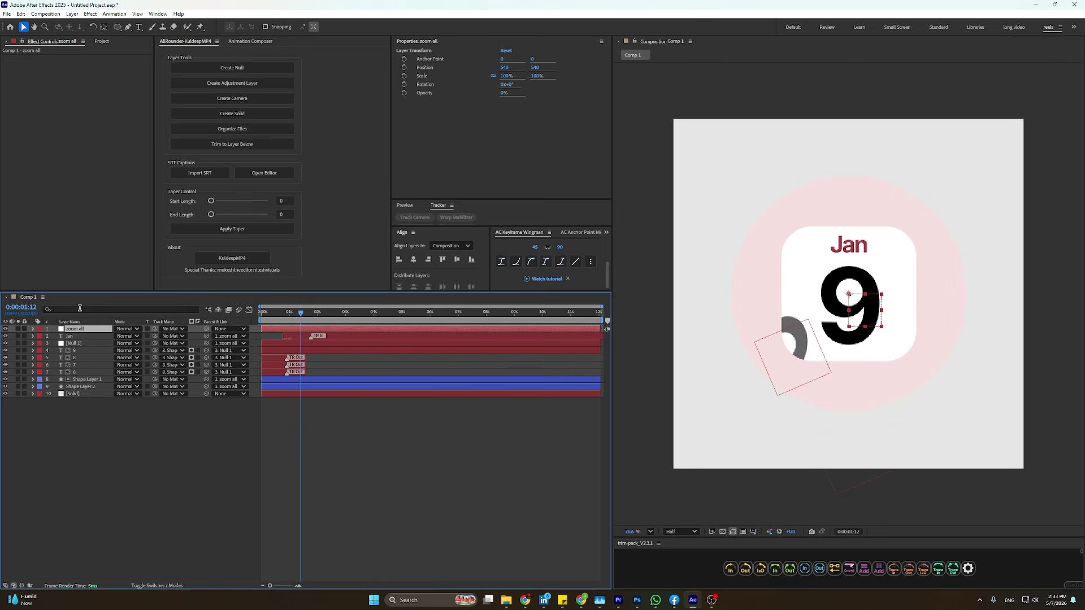
Keyframe the zoom all null's scale from 0% at 0:00:00:00 to 100% at about one second.
key("s")
left_click(54, 336)
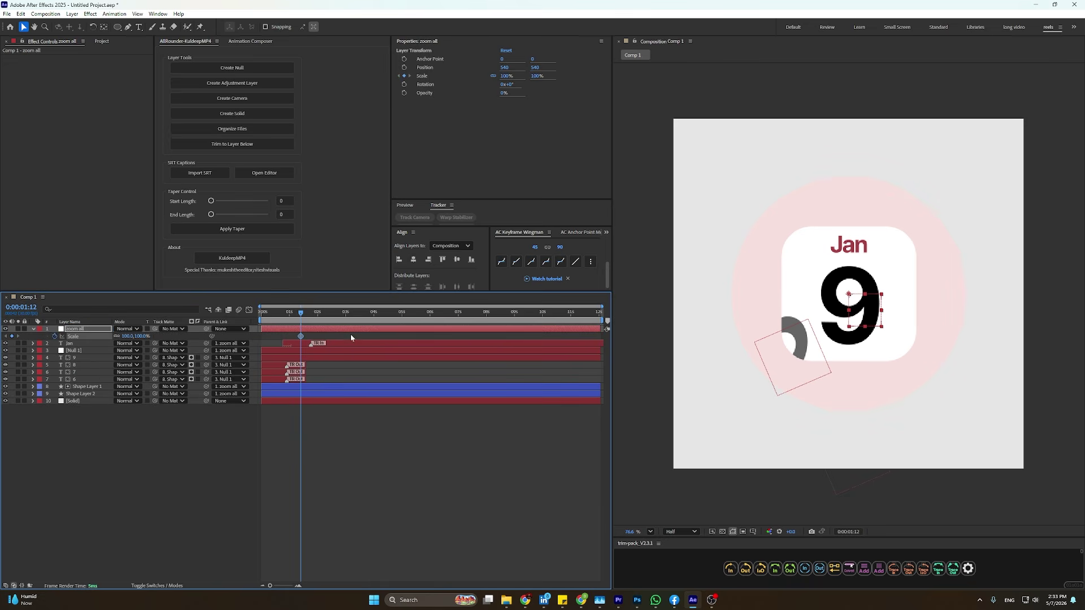
left_click_drag(297, 316, 260, 318)
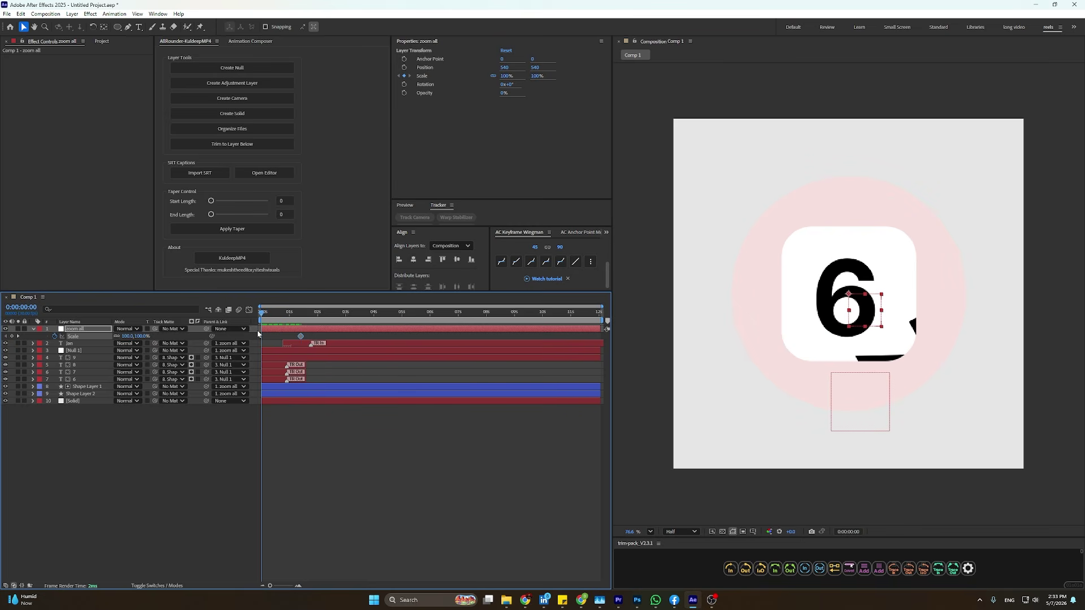
left_click_drag(255, 339, 261, 340)
left_click_drag(287, 337, 290, 337)
left_click(138, 338)
type("00")
key("Return")
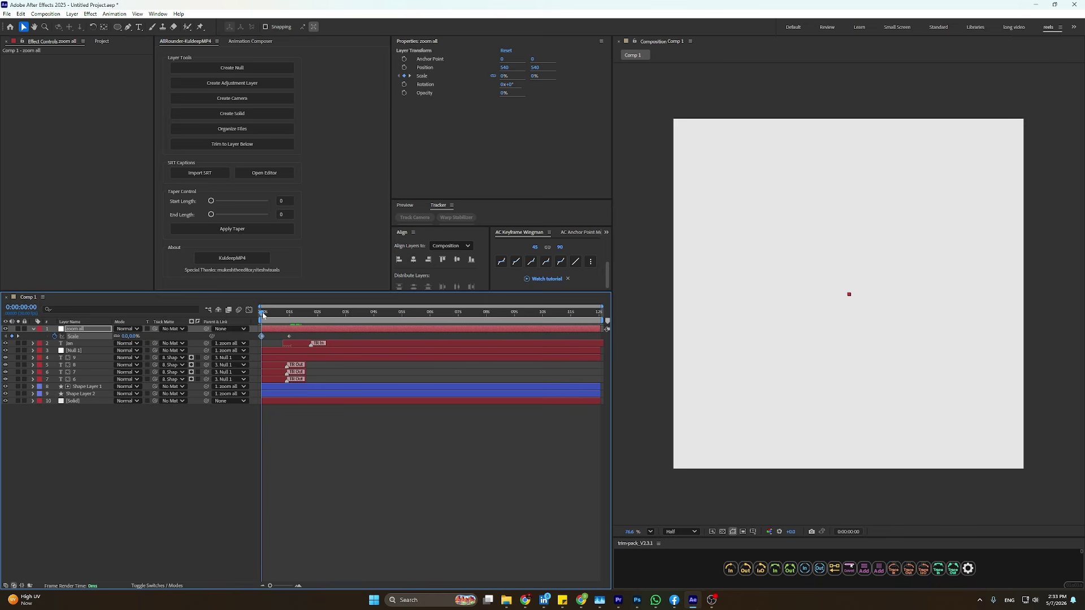
Start the pink circle layer at 0:00:00:12.
left_click_drag(263, 314, 273, 315)
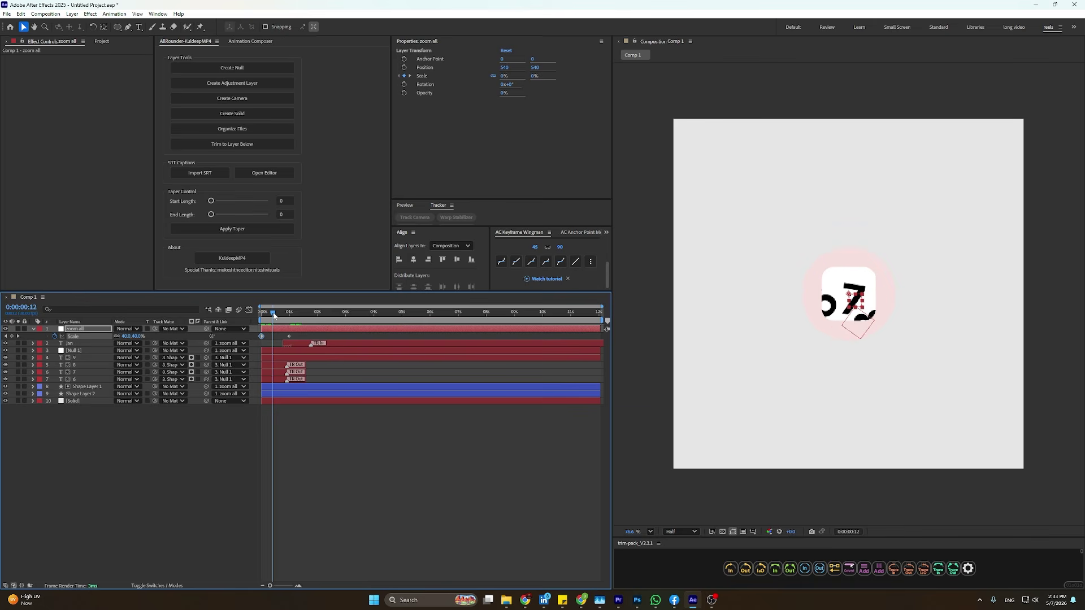
left_click(834, 259)
left_click(286, 395)
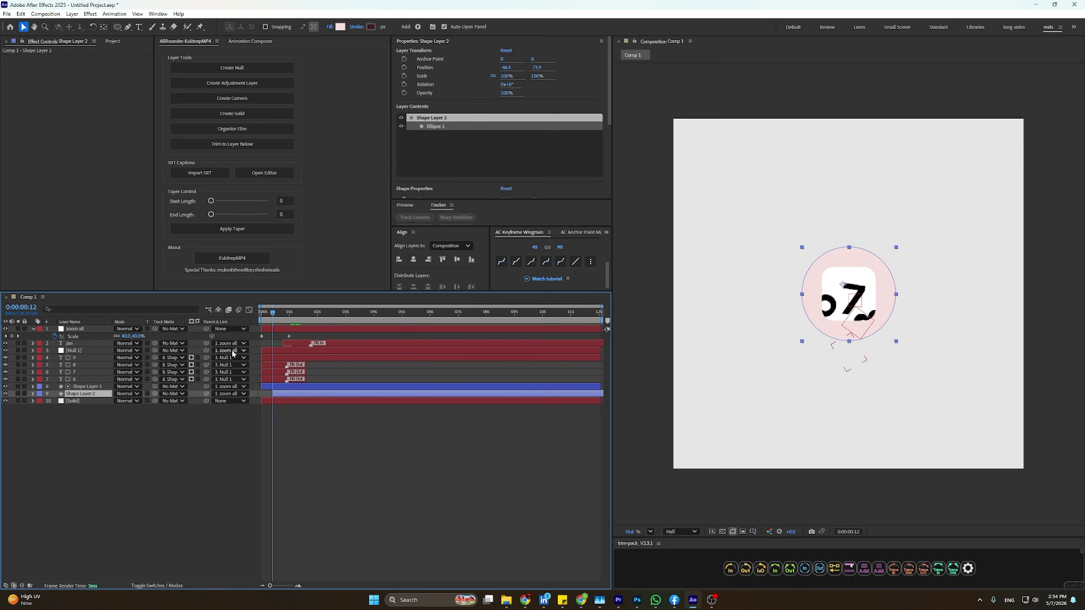
Add a 100% scale keyframe to the pink circle and align it with the zoom all null's last keyframe at 0:00:01:00.
key("s")
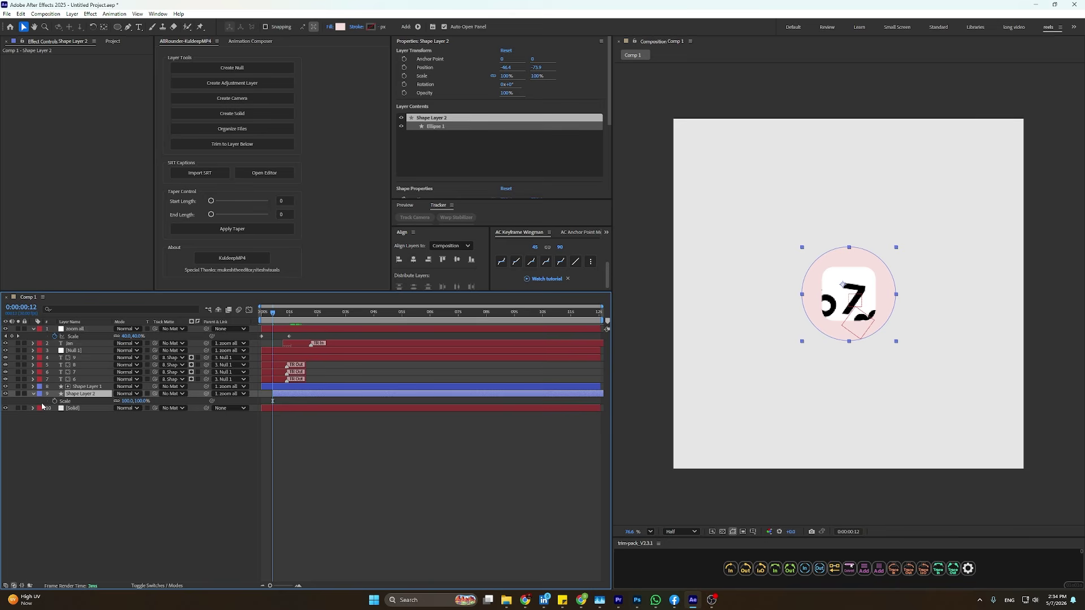
left_click(55, 401)
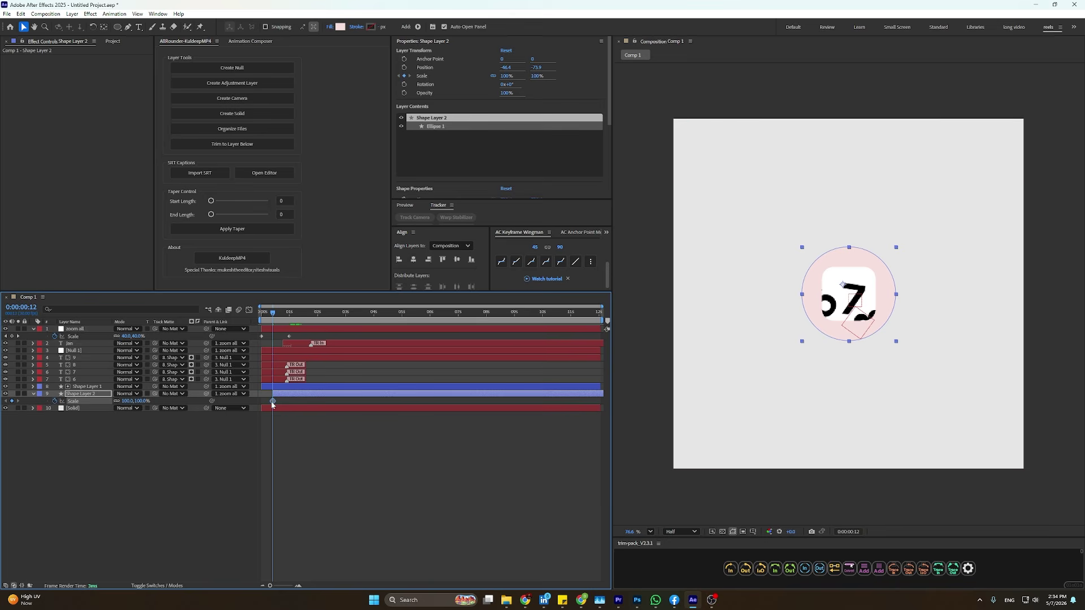
left_click_drag(273, 404, 288, 405)
left_click_drag(284, 315, 289, 338)
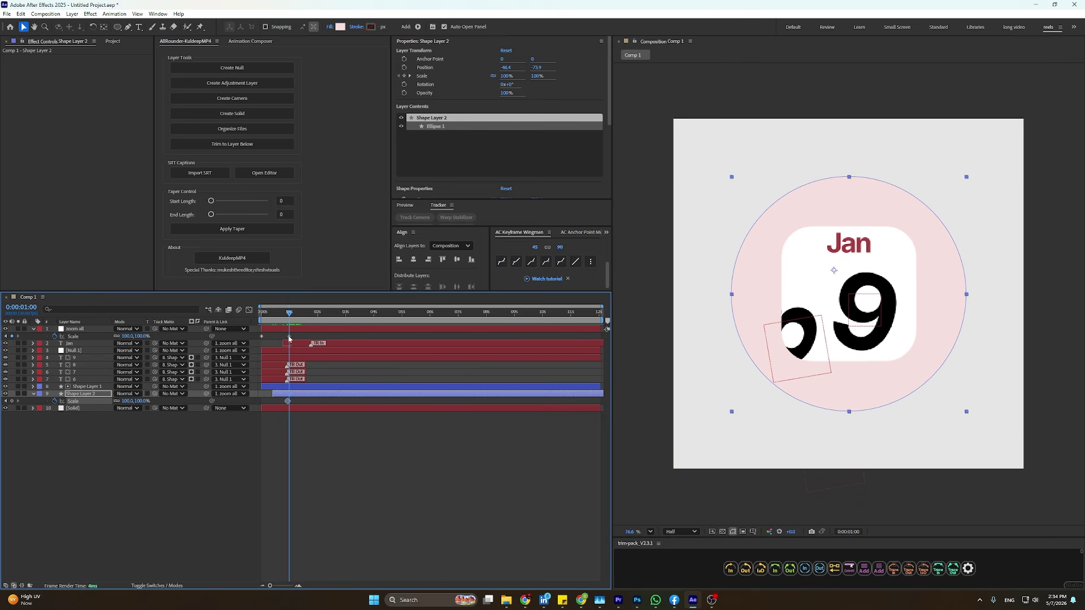
left_click(285, 403)
left_click_drag(288, 401, 290, 402)
Set the pink circle's scale to 0% at 0:00:00:12 and apply Easy Ease to the scale keyframes of both layers.
left_click_drag(289, 314, 273, 323)
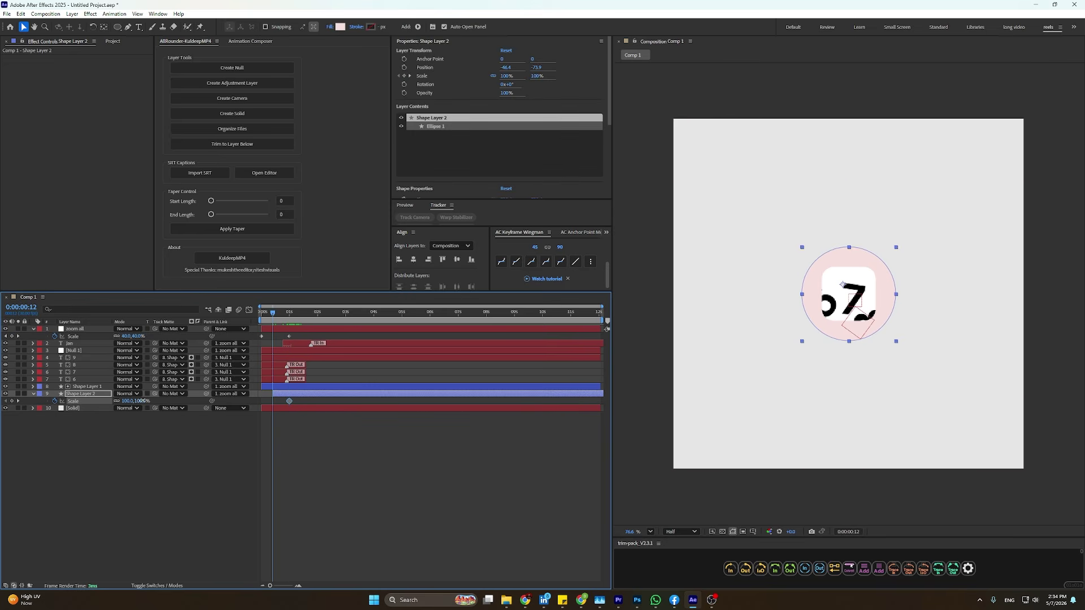
left_click_drag(143, 401, 102, 402)
left_click_drag(306, 421, 229, 314)
key("F9")
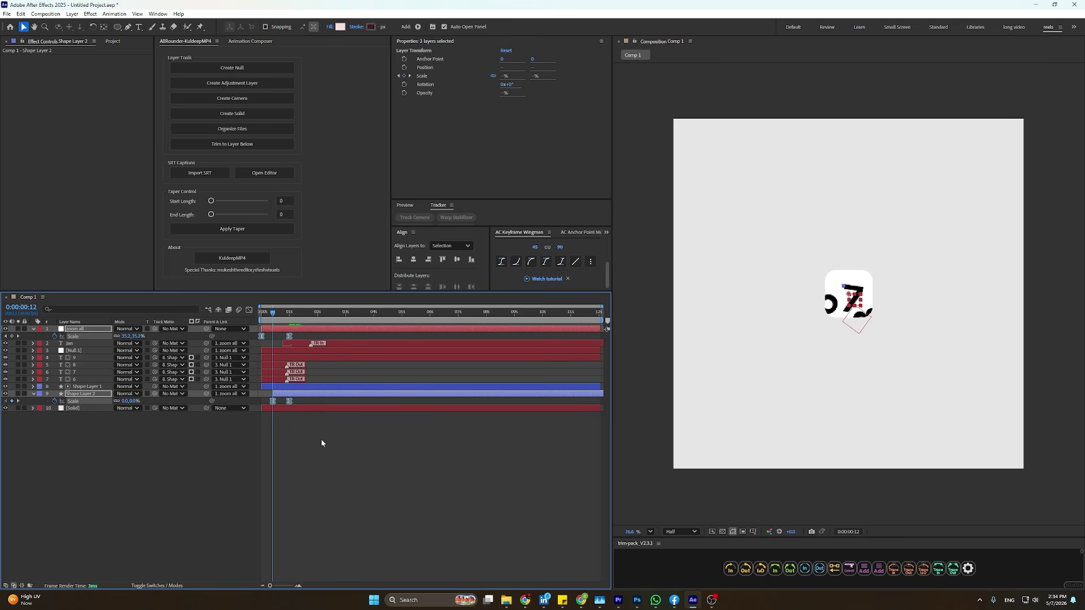
Preview the icon and circle scale-up from the start of the composition.
left_click(358, 412)
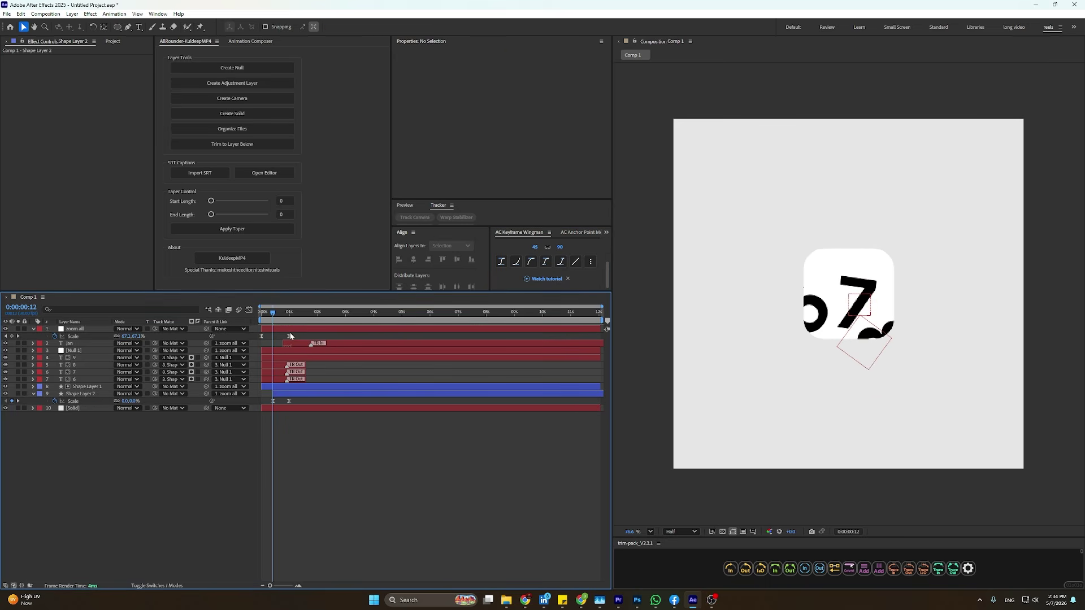
key("Home")
key("space")
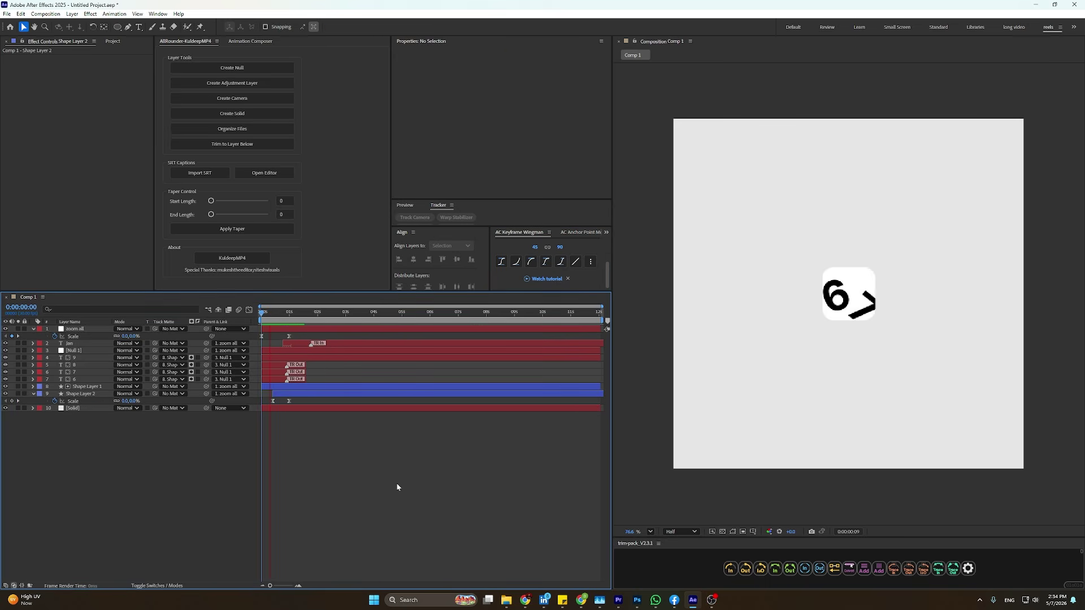
Change the background circle's fill to a duskier pink and preview the animation from the start.
left_click(779, 228)
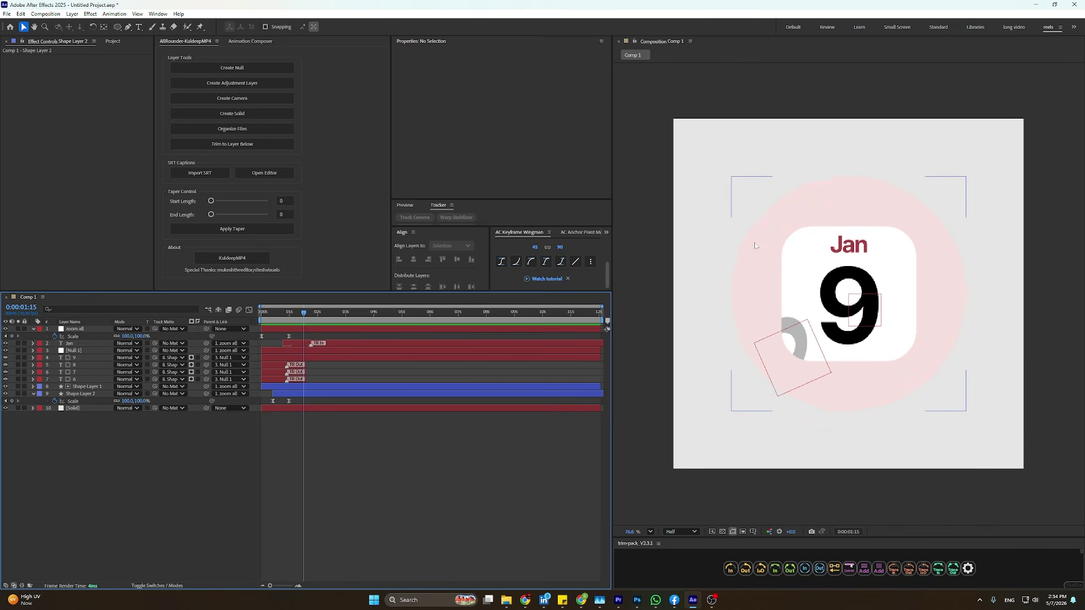
left_click(339, 28)
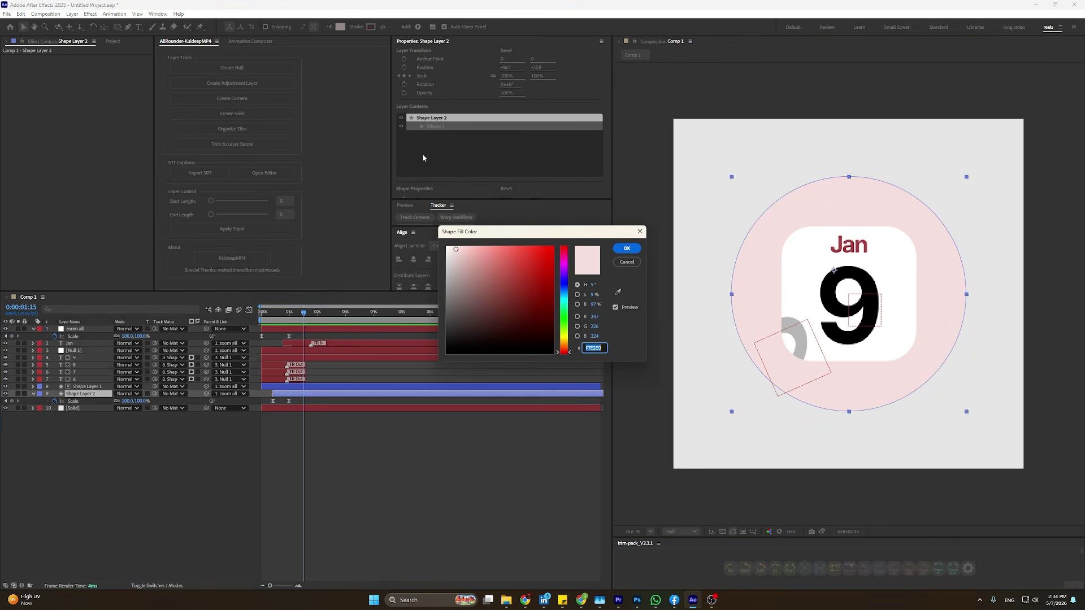
mouse_move(454, 254)
left_mouse_down()
mouse_move(456, 263)
mouse_move(458, 226)
left_mouse_up()
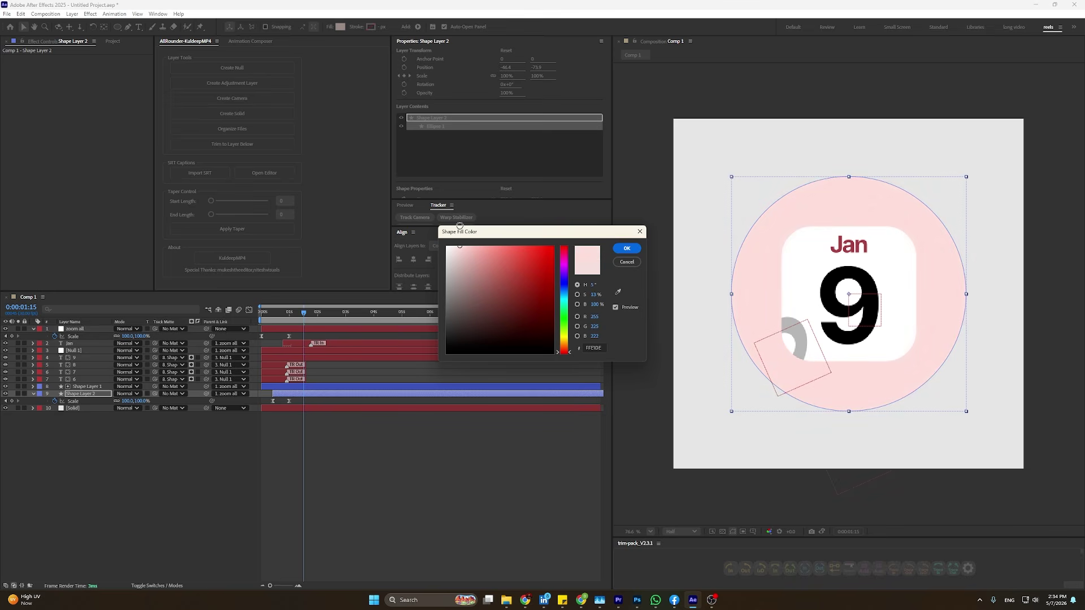
mouse_move(562, 352)
left_mouse_down()
mouse_move(562, 295)
mouse_move(562, 310)
left_mouse_up()
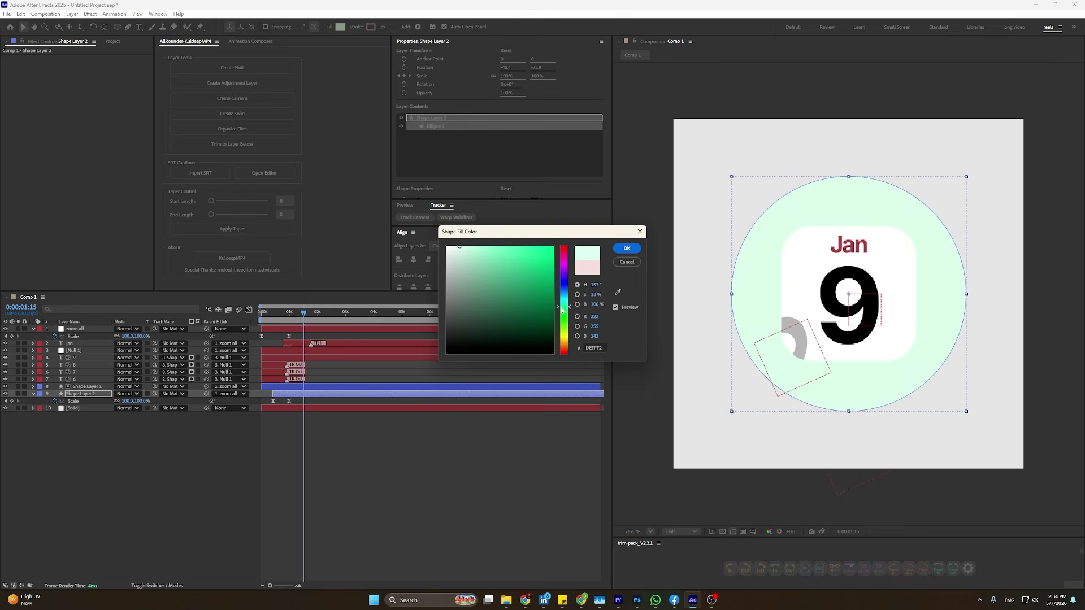
left_click_drag(464, 249, 458, 262)
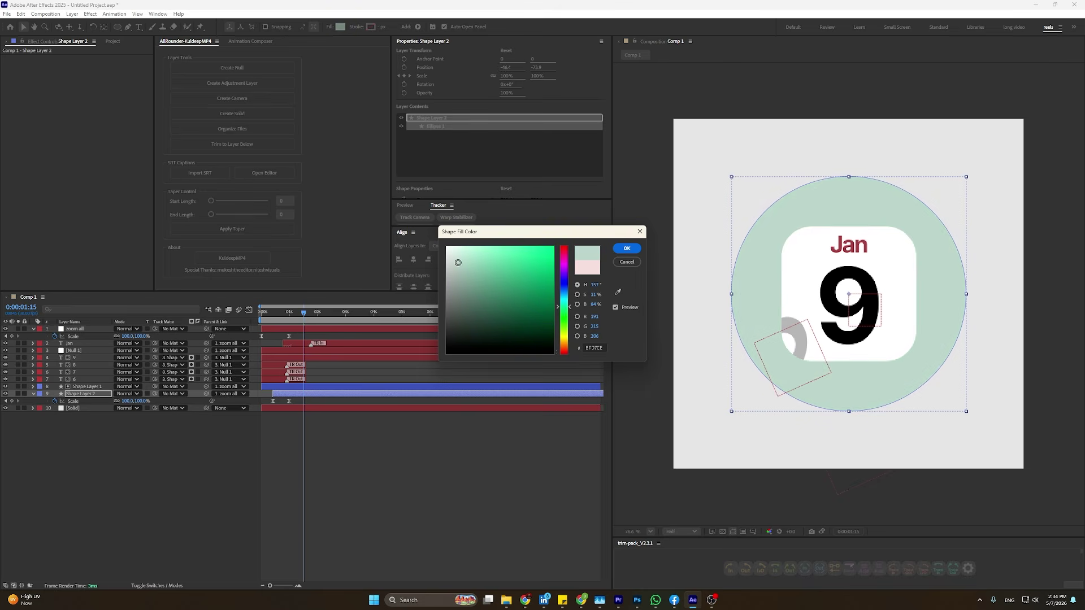
left_click_drag(565, 306, 568, 350)
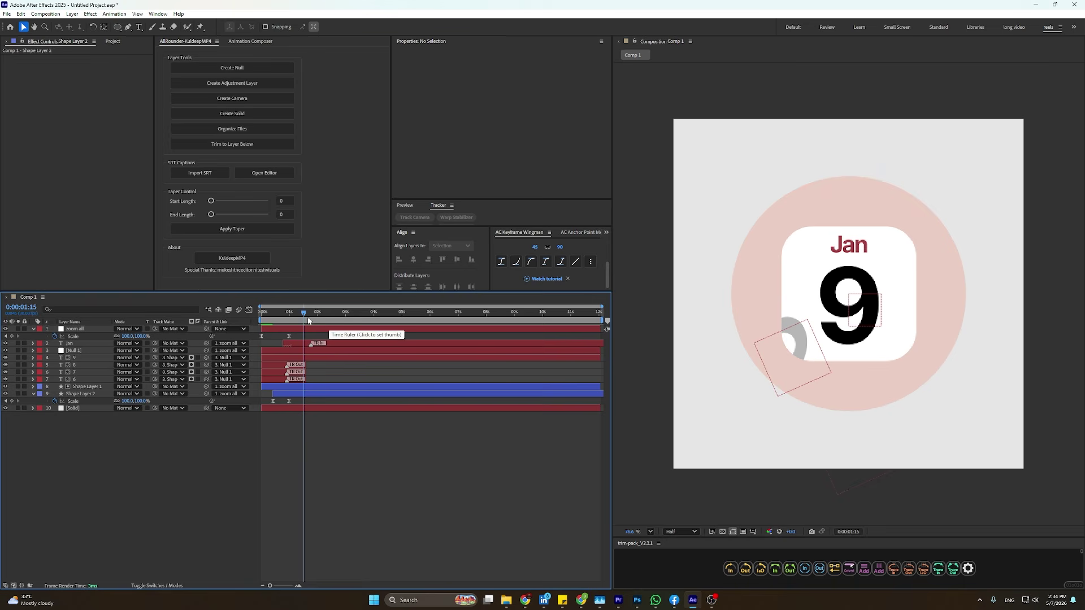
left_click_drag(303, 323, 246, 323)
key("space")
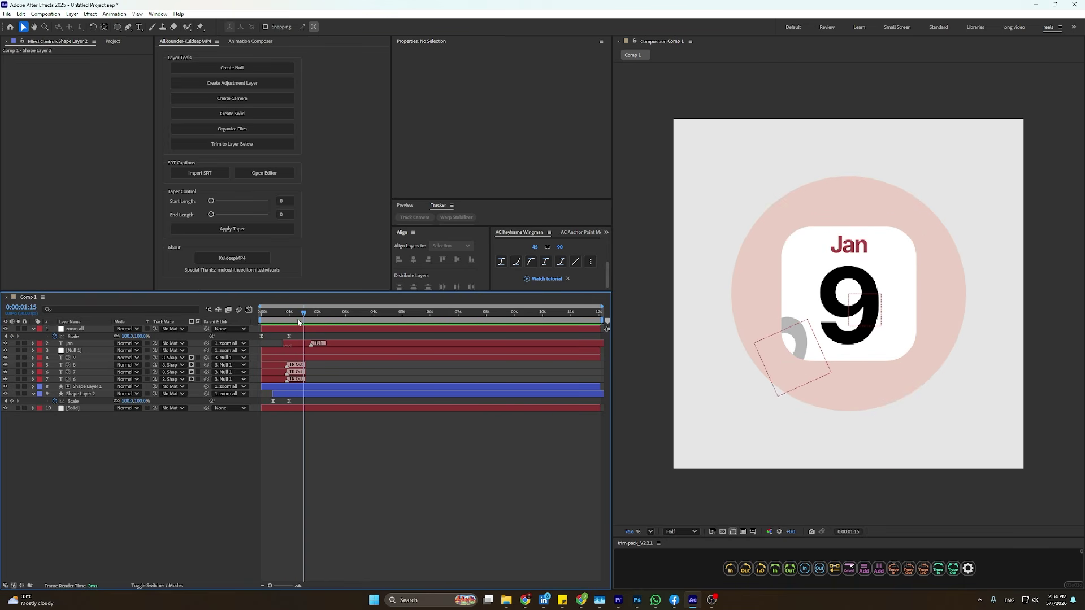
Trim the ends of the 8, 7 and 6 text layers to about 0:00:01:10 and preview the result.
scroll(285, 372, "up", 2)
left_click(356, 379)
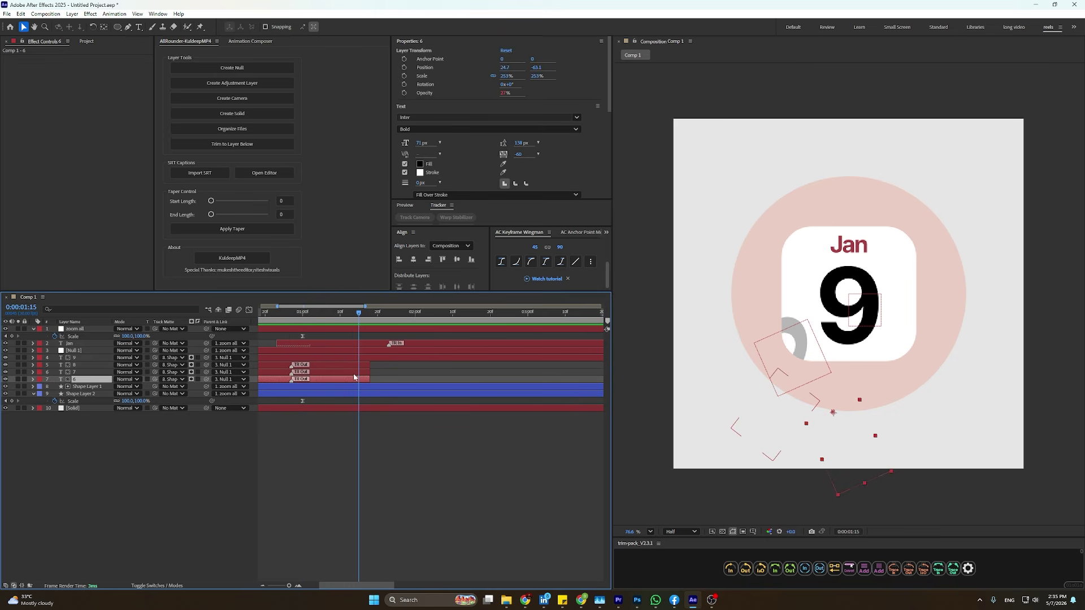
left_click(364, 372, "shift")
mouse_move(367, 373)
left_mouse_down()
mouse_move(337, 372)
mouse_move(360, 366)
left_mouse_up()
left_click_drag(345, 327, 340, 365)
left_click(325, 324)
key("Home")
key("space")
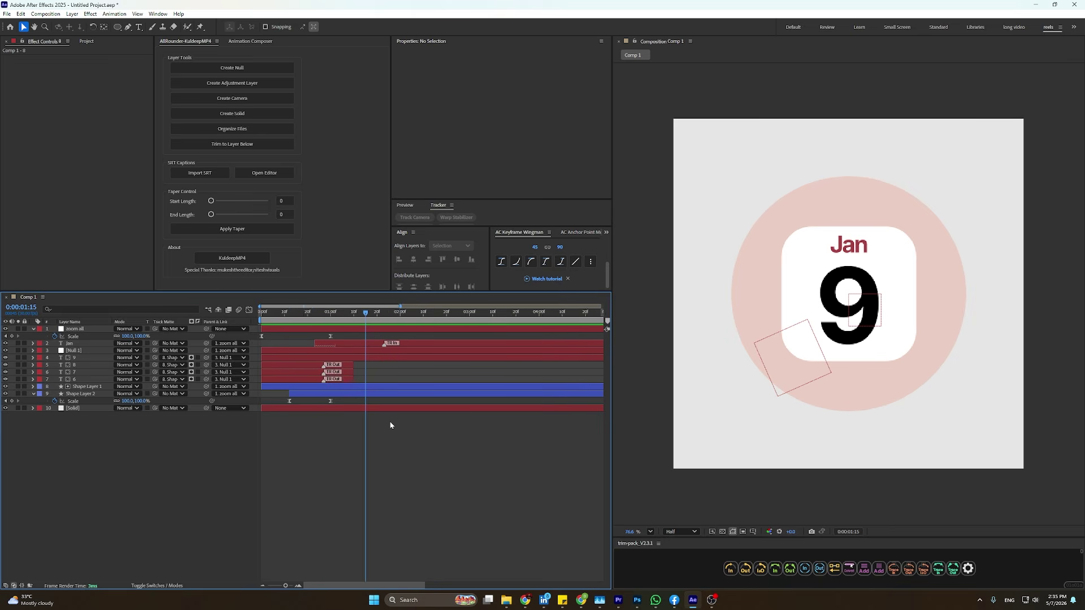
Move the pink circle's last scale keyframe to 0:00:01:10.
key("minus")
mouse_move(326, 322)
left_mouse_down()
mouse_move(298, 324)
mouse_move(347, 327)
left_mouse_up()
left_click(303, 401)
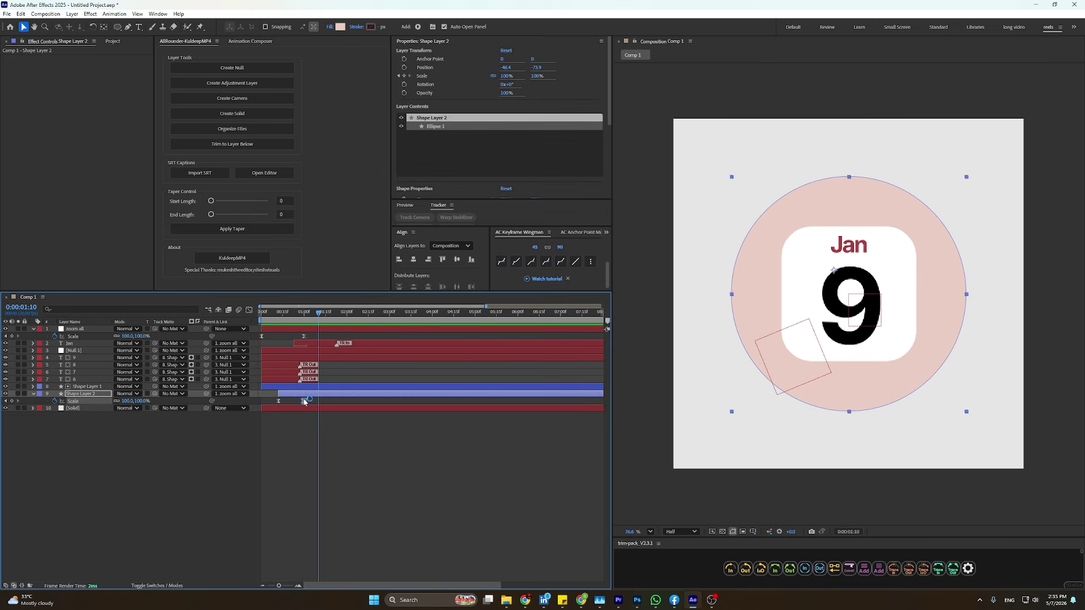
left_click_drag(303, 402, 319, 403)
left_click(324, 427)
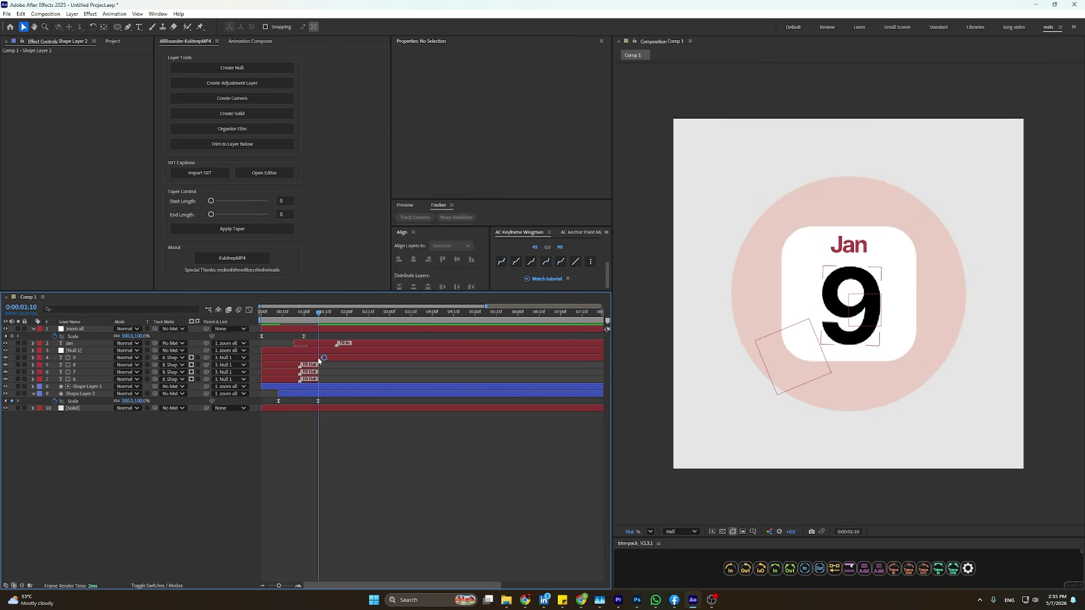
Move Null 1's last rotation keyframe to about 0:00:01:26 and play back the slower date rotation.
left_click(307, 330)
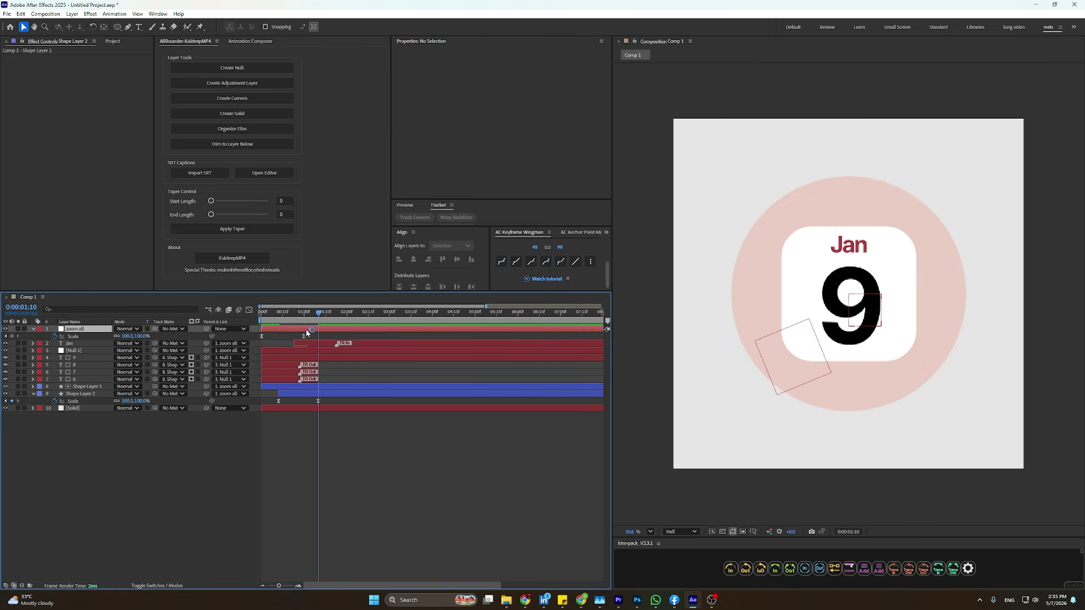
left_click(103, 359)
left_click(107, 351)
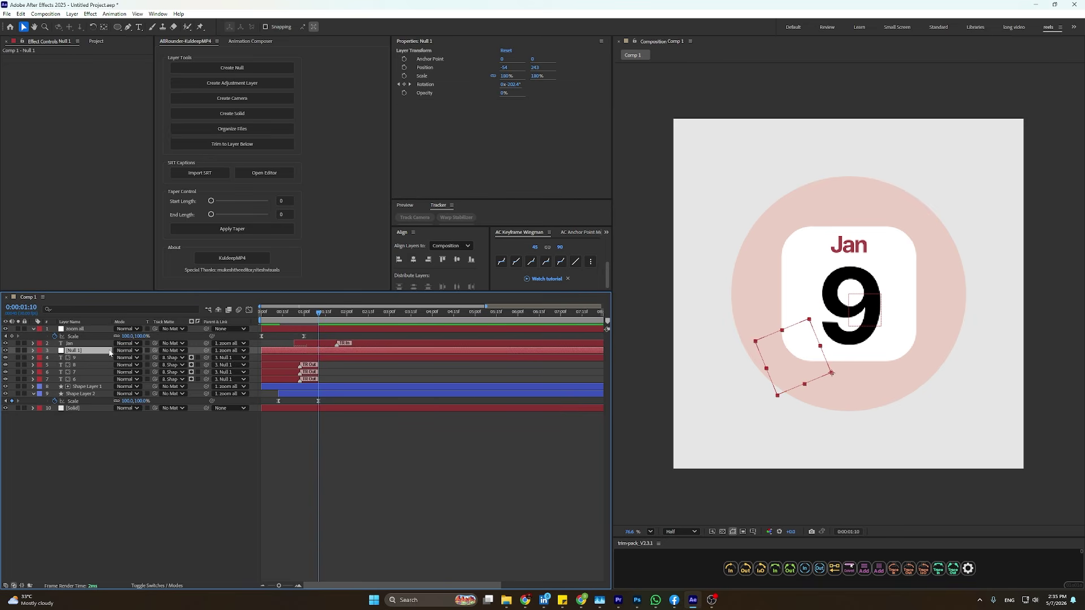
key("u")
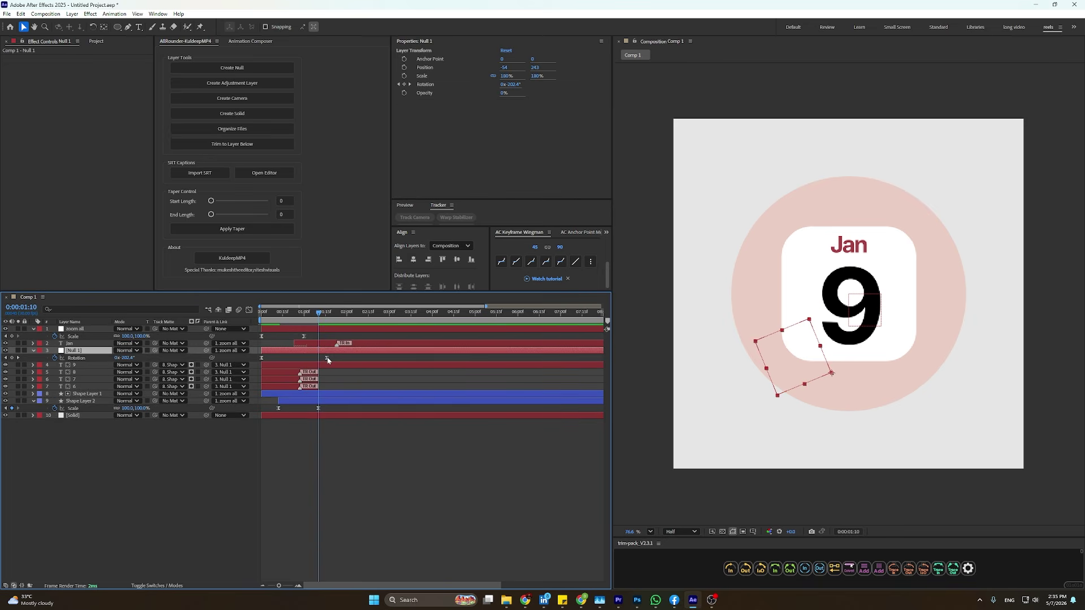
left_click_drag(326, 358, 341, 359)
left_click(168, 459)
key("space")
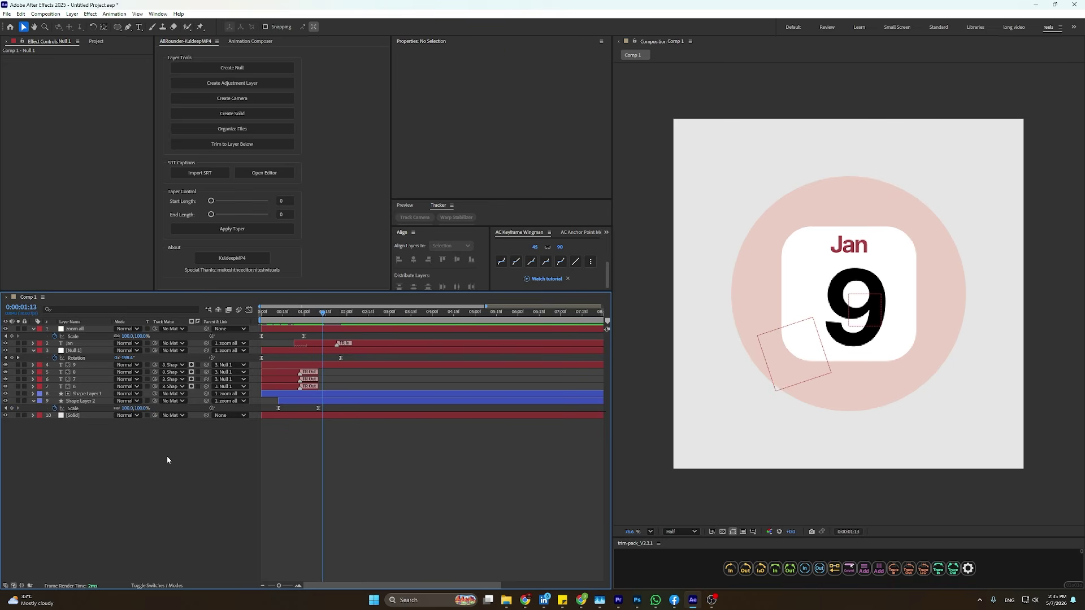
Add a Size keyframe to the calendar card, Shape Layer 1, at 0:00:01:13.
left_click(85, 394)
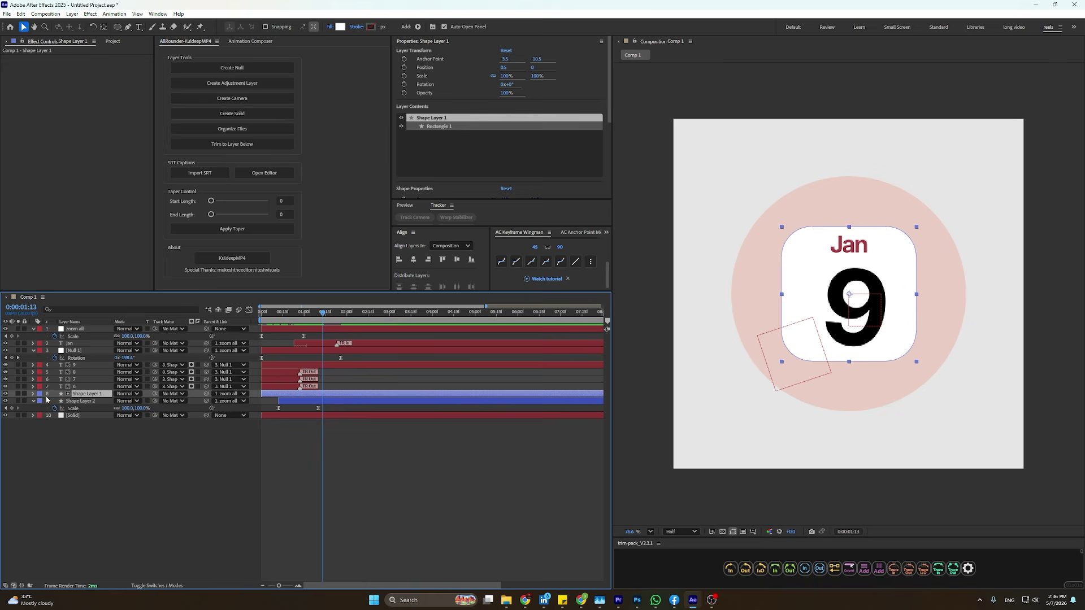
scroll(418, 130, "down", 3)
left_click(404, 102)
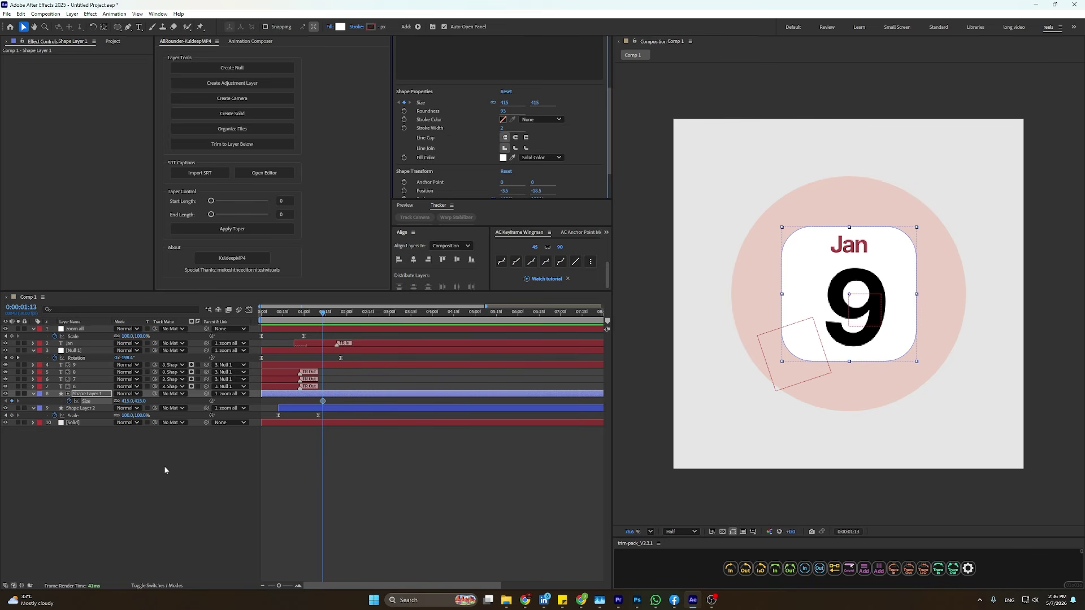
key("alt+shift+p")
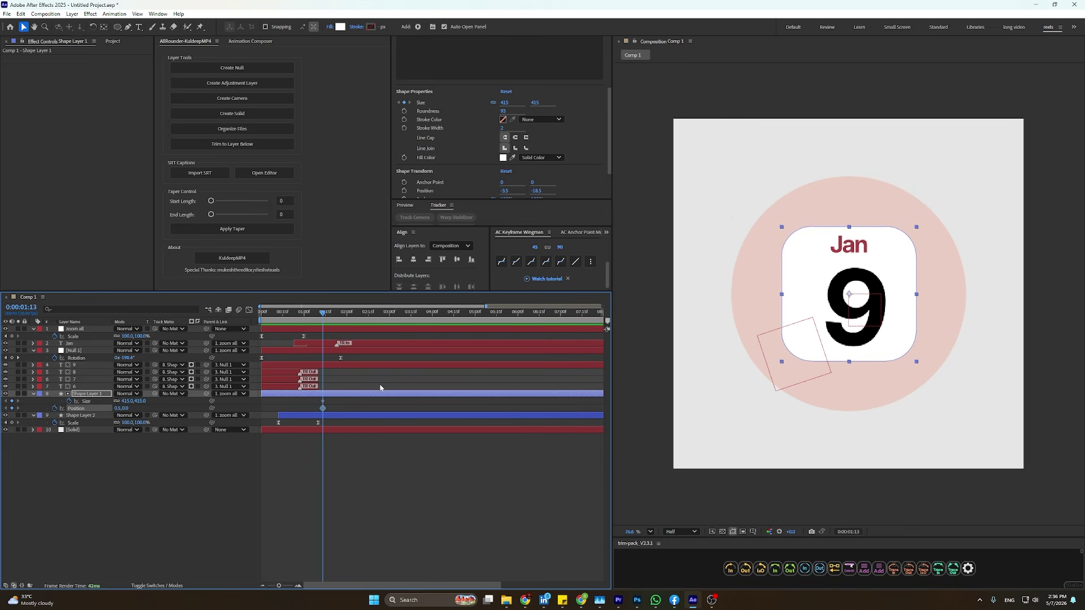
key("ctrl+z")
Make Shape Layer 1 a 3D layer and reveal its orientation and rotation properties.
left_click(156, 585)
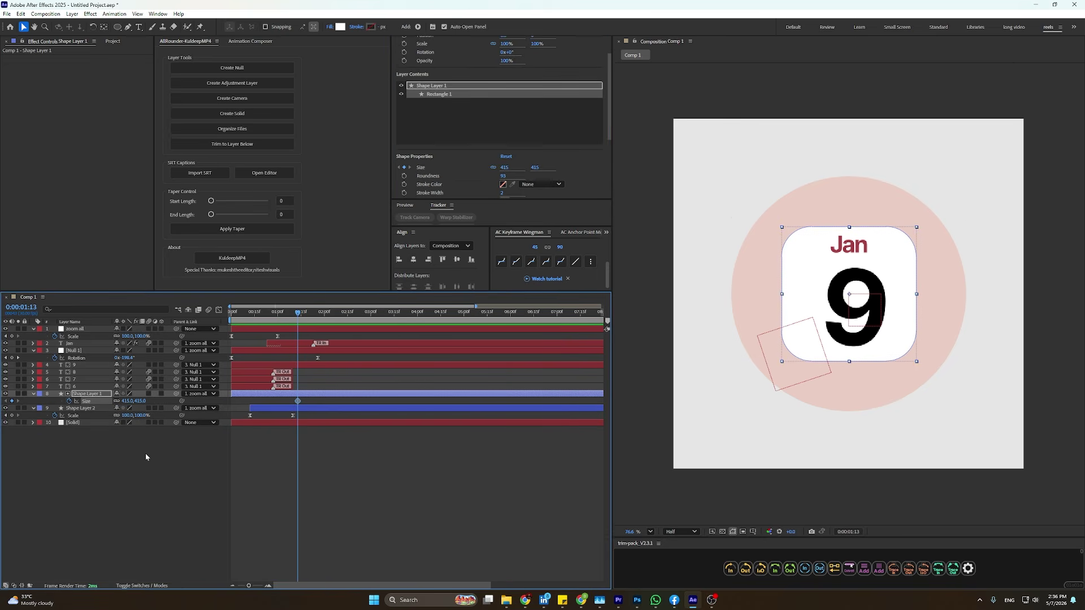
left_click(161, 394)
left_click(158, 488)
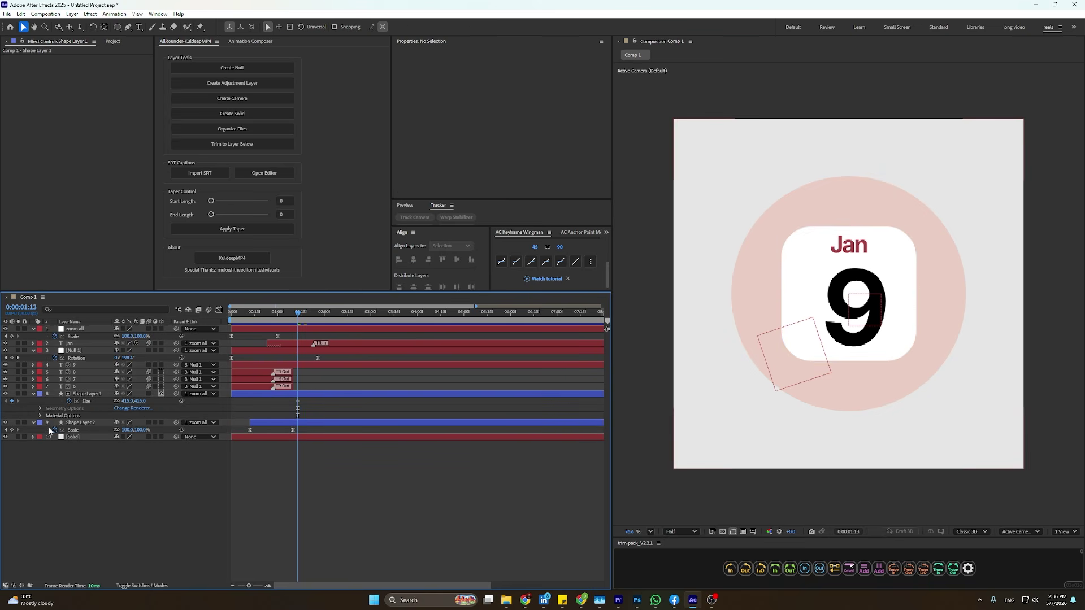
left_click(101, 395)
key("r")
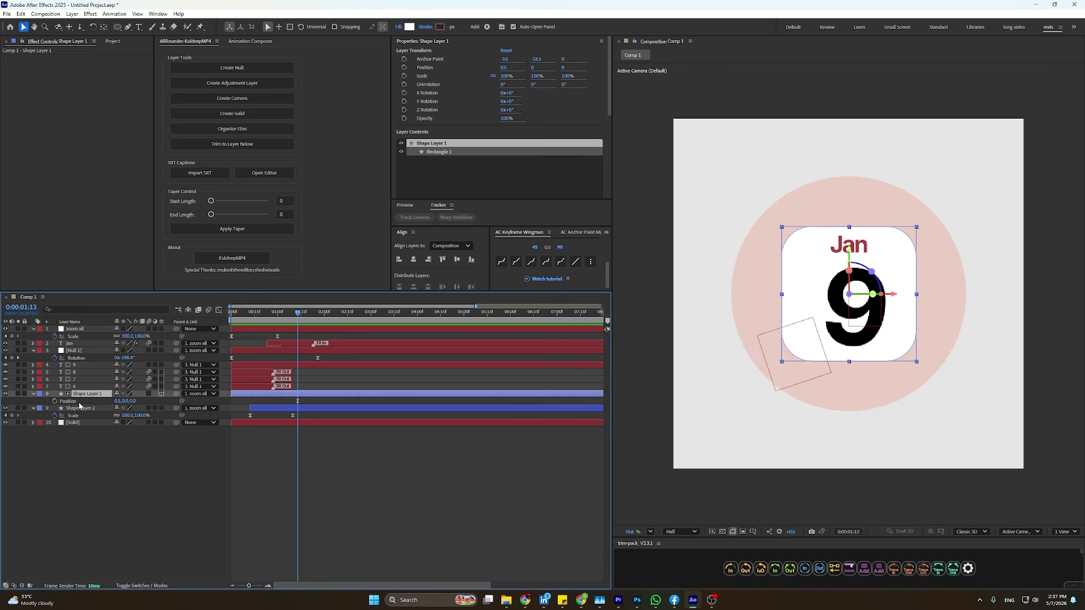
left_click_drag(128, 409, 93, 405)
key("ctrl+z")
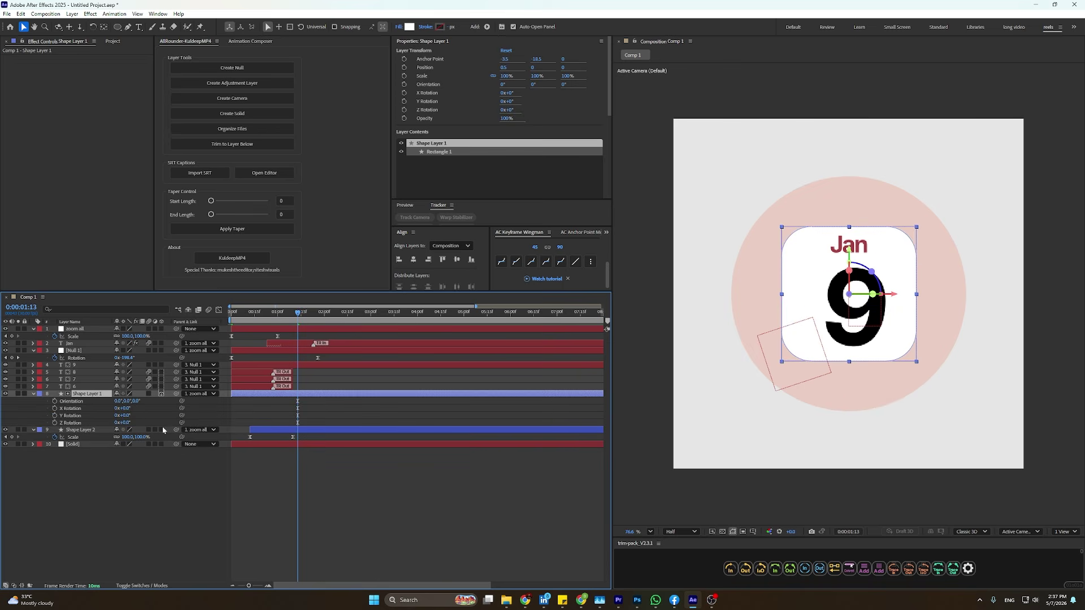
left_click(66, 492)
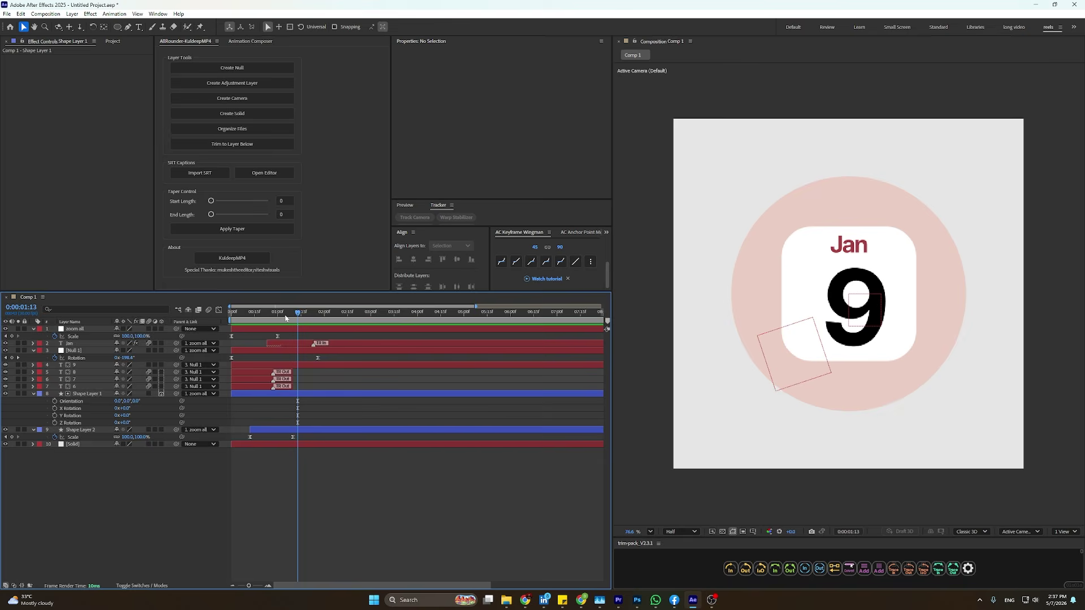
Turn the 9 text layer and the Jan text layer into 3D layers.
left_click_drag(298, 313, 295, 352)
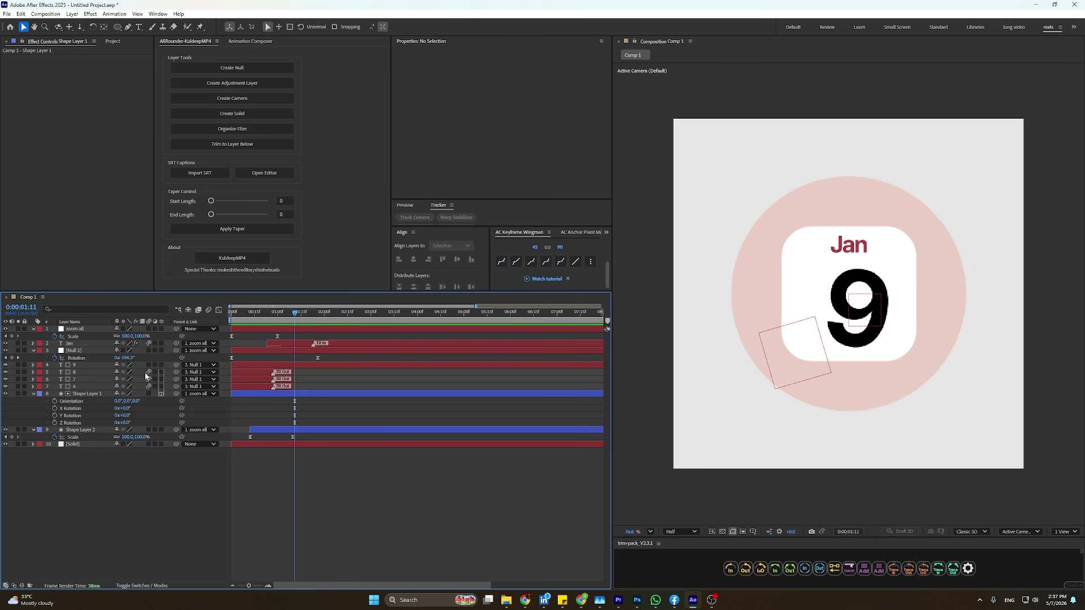
left_click(162, 365)
left_click(585, 343)
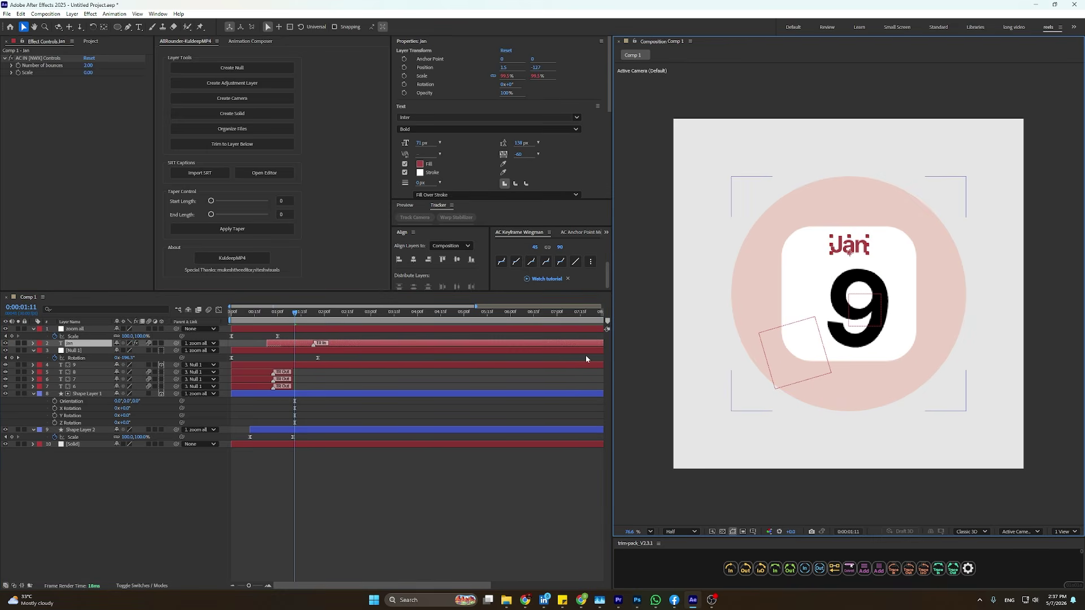
left_click(161, 342)
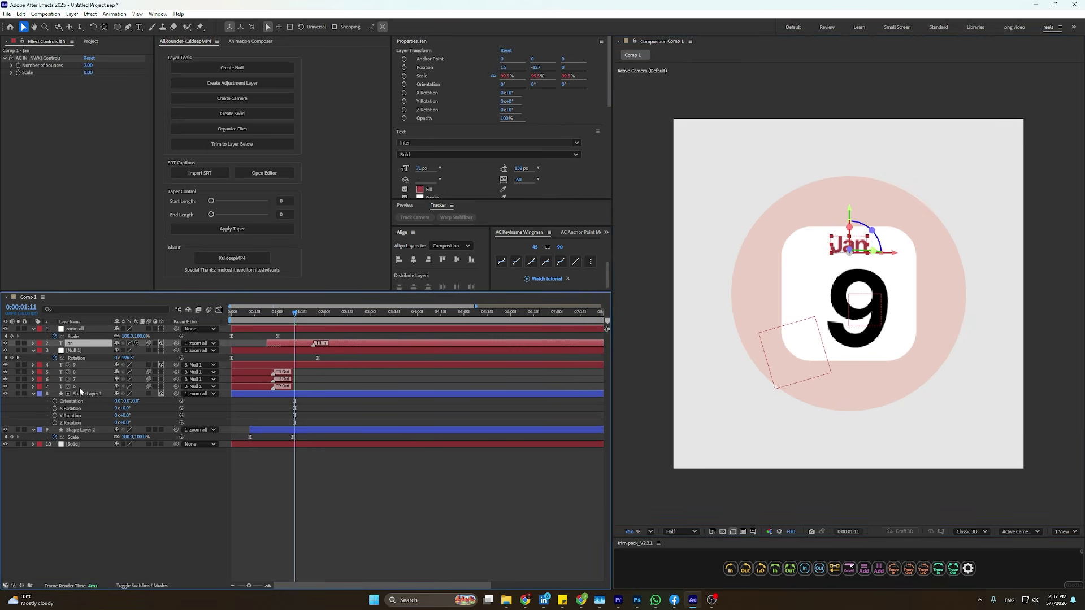
Parent Null 1 and the Jan text layer to Shape Layer 1, and preview the animation.
key("Page_Up")
left_click_drag(177, 350, 106, 395)
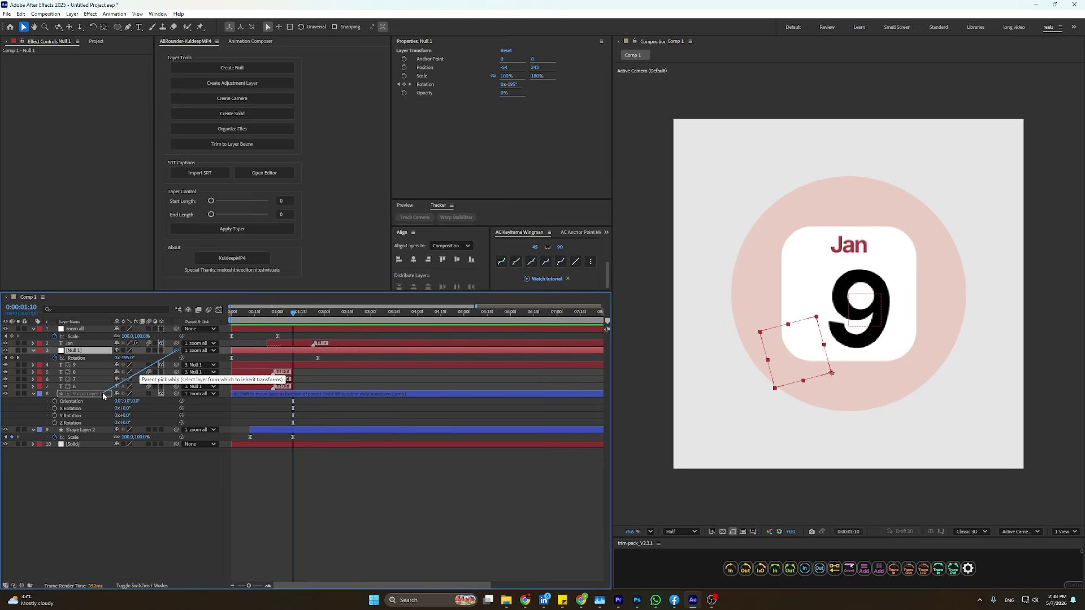
left_click_drag(103, 392, 103, 392)
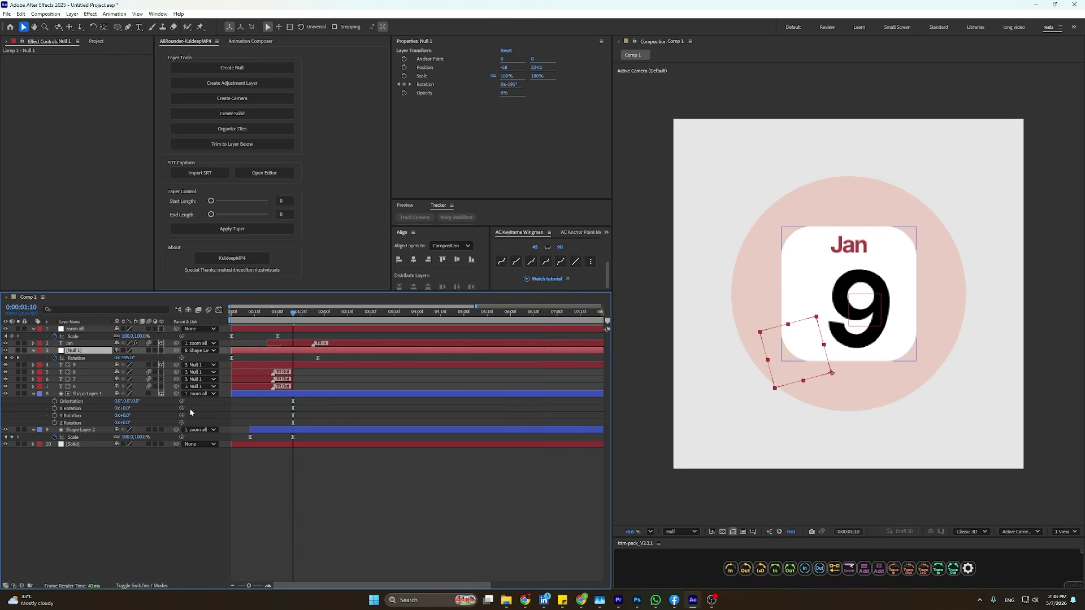
left_click_drag(293, 312, 288, 343)
left_click_drag(176, 345, 85, 394)
left_click_drag(293, 324, 258, 330)
key("space")
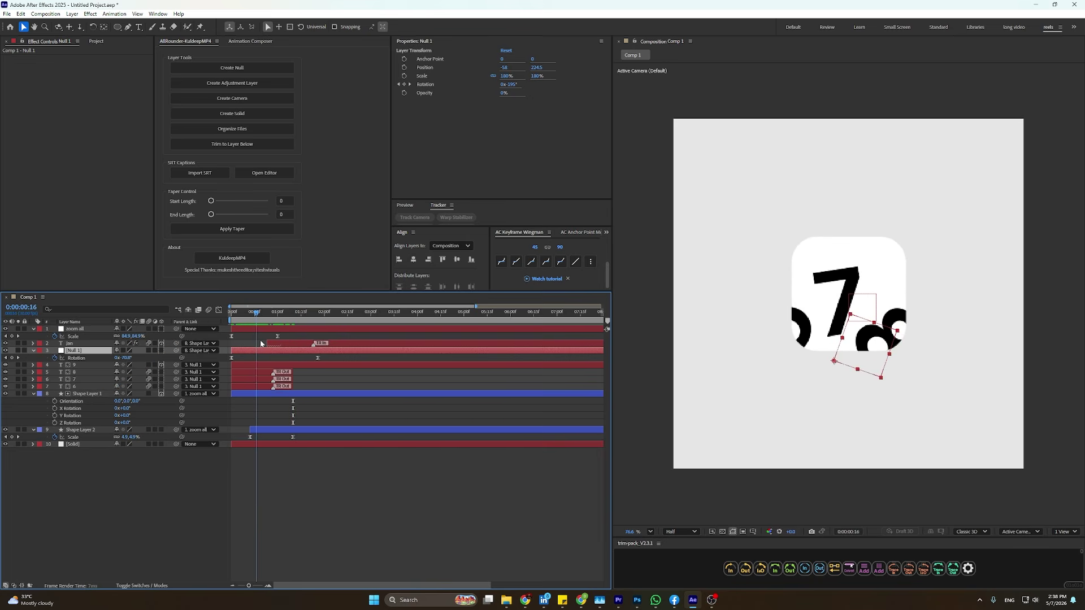
Add Size and X Rotation keyframes to Shape Layer 1 at 0:00:01:09.
left_click_drag(316, 352, 290, 359)
left_click(93, 393)
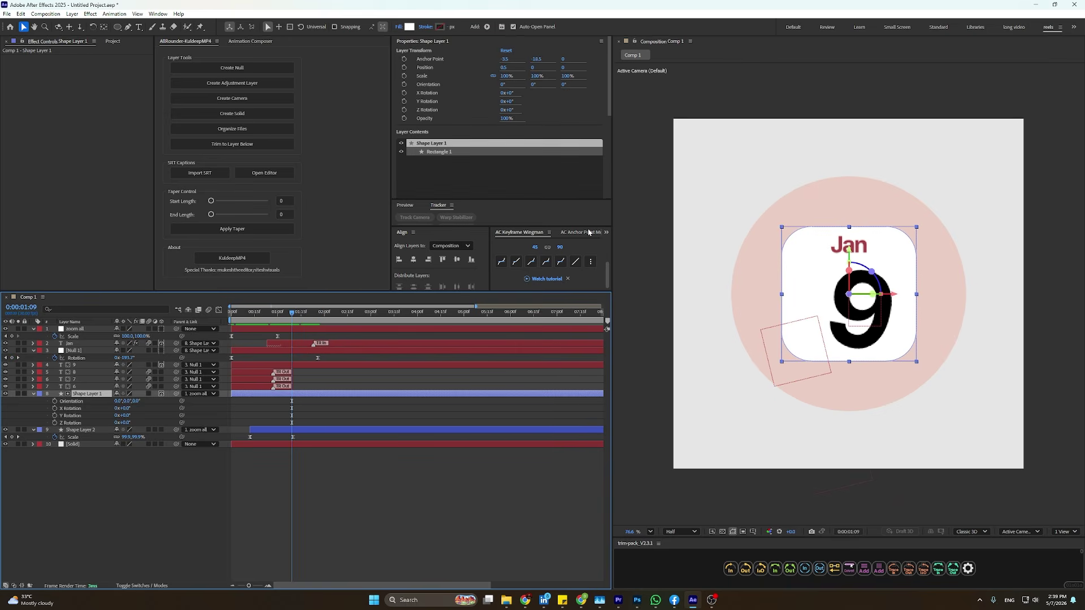
scroll(497, 158, "down", 1)
left_click(405, 193)
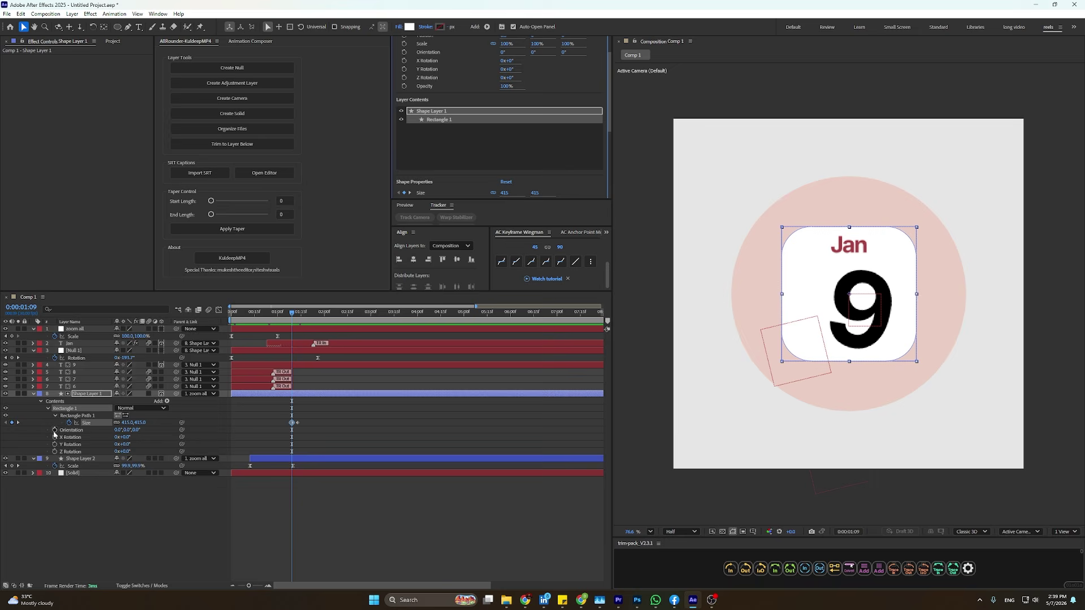
left_click(55, 436)
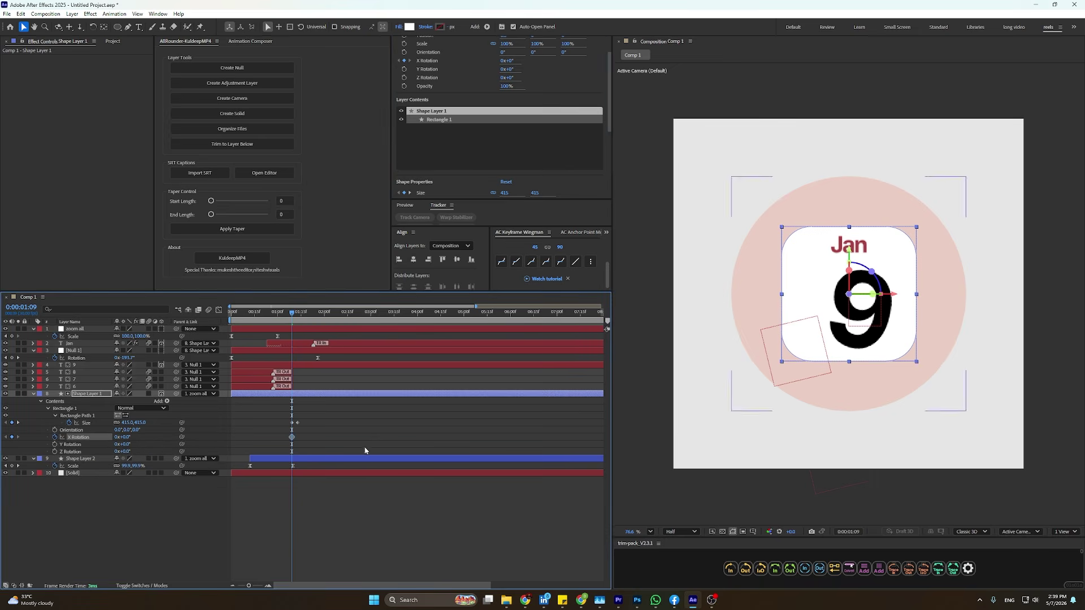
left_click(323, 425)
scroll(252, 431, "up", 2)
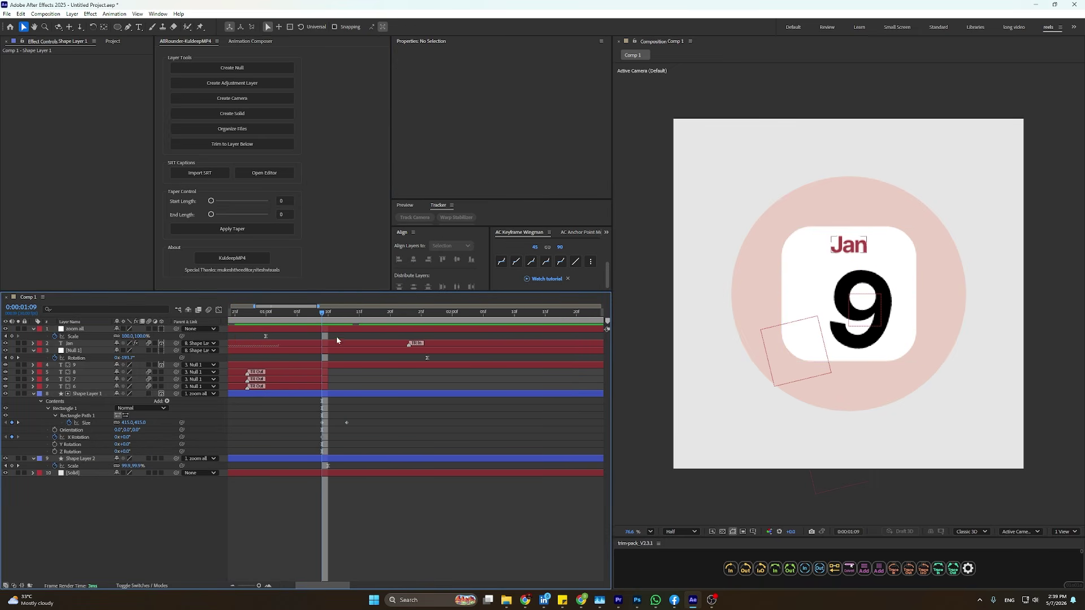
Move Shape Layer 1's second Size keyframe to 0:00:01:26 and try an X Rotation change at that time.
left_click_drag(321, 318, 428, 343)
left_click_drag(346, 423, 428, 425)
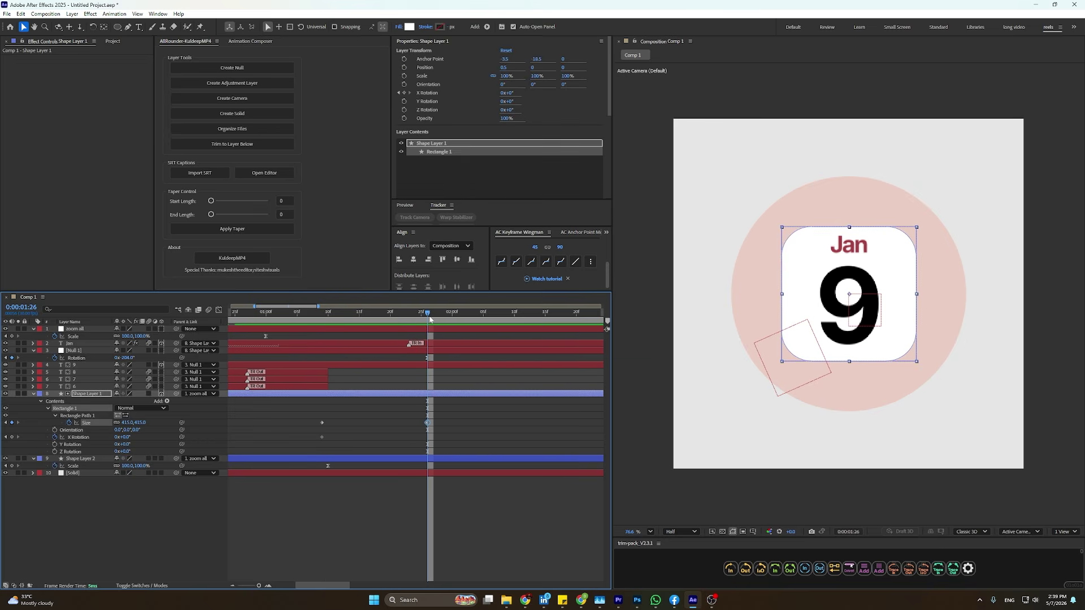
mouse_move(116, 436)
left_mouse_down()
mouse_move(96, 437)
mouse_move(107, 436)
left_mouse_up()
key("ctrl+z")
Make Null 1 a 3D layer and set Shape Layer 1's X Rotation to -90° at 0:00:01:26.
left_click(161, 350)
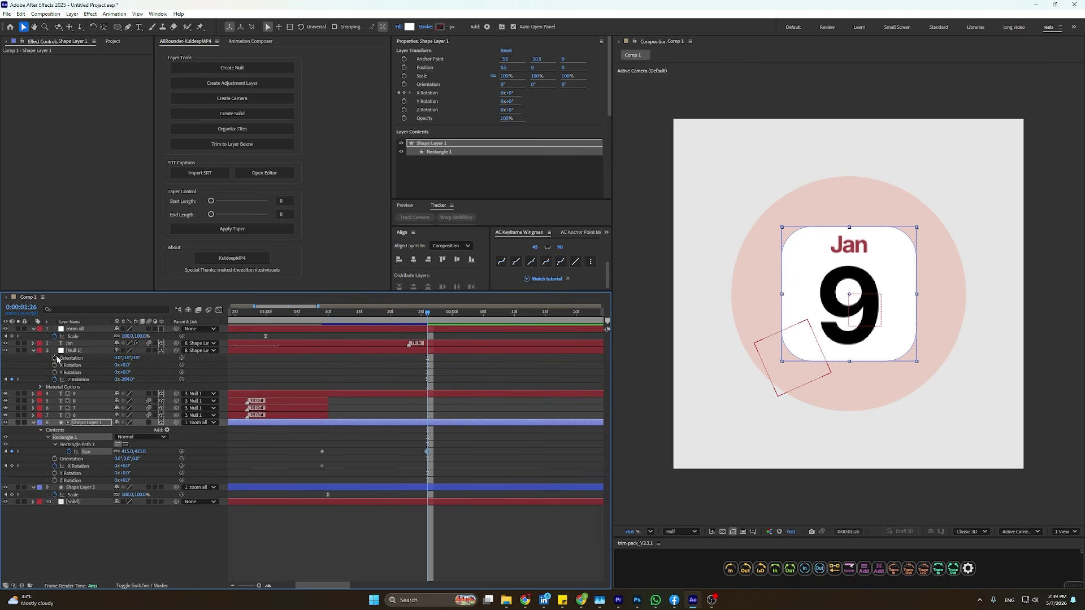
left_click(33, 351)
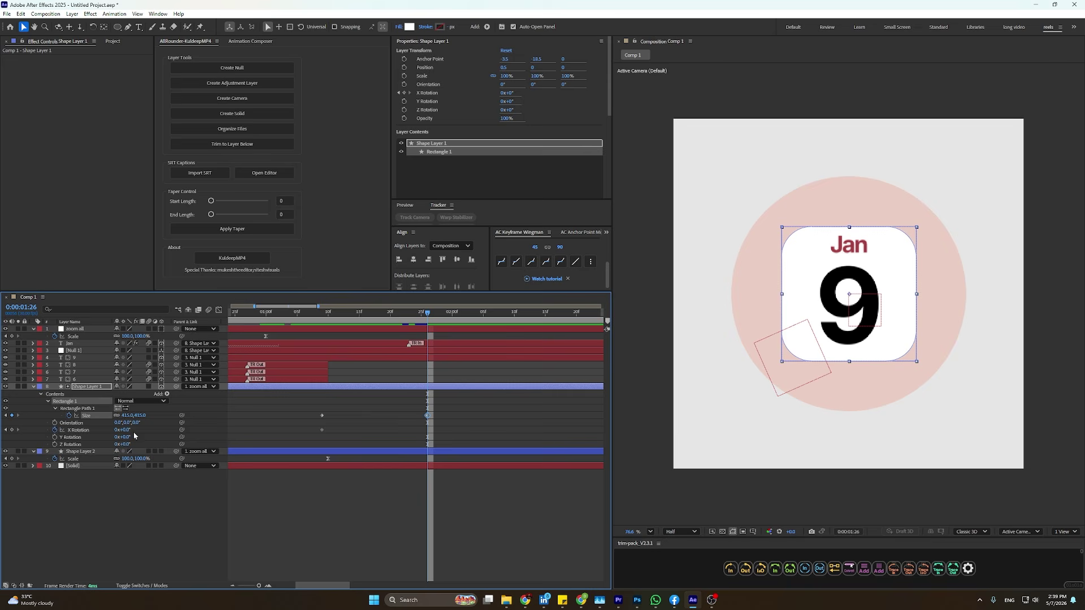
left_click_drag(126, 431, 97, 440)
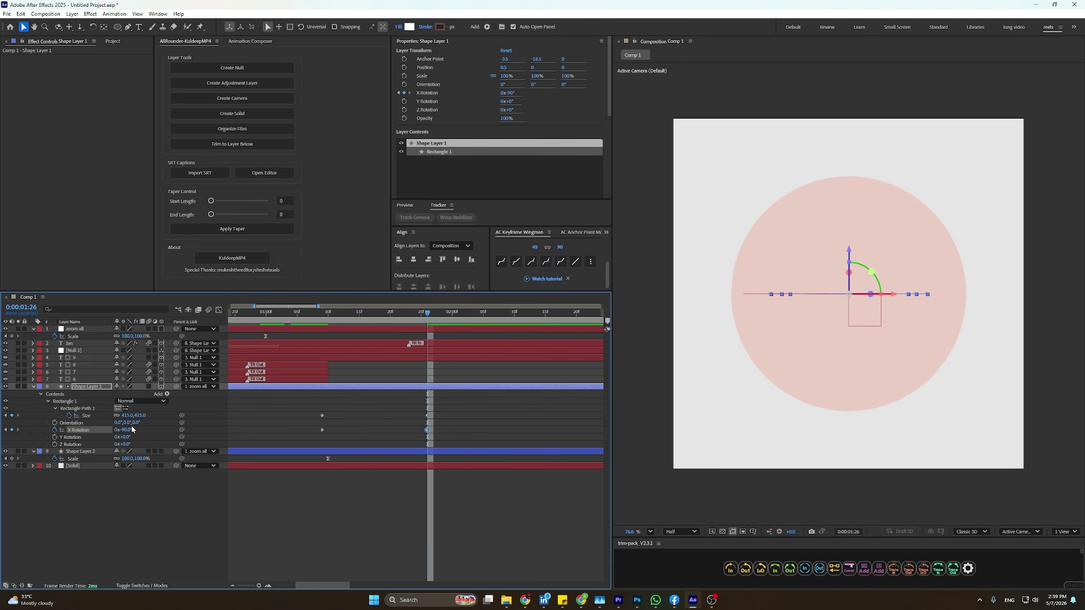
Move the second Size keyframe to 0:00:01:16, unlink the size proportions and set the rectangle's Size to 415, 192.
left_click_drag(397, 314, 366, 312)
left_click_drag(428, 418, 391, 423)
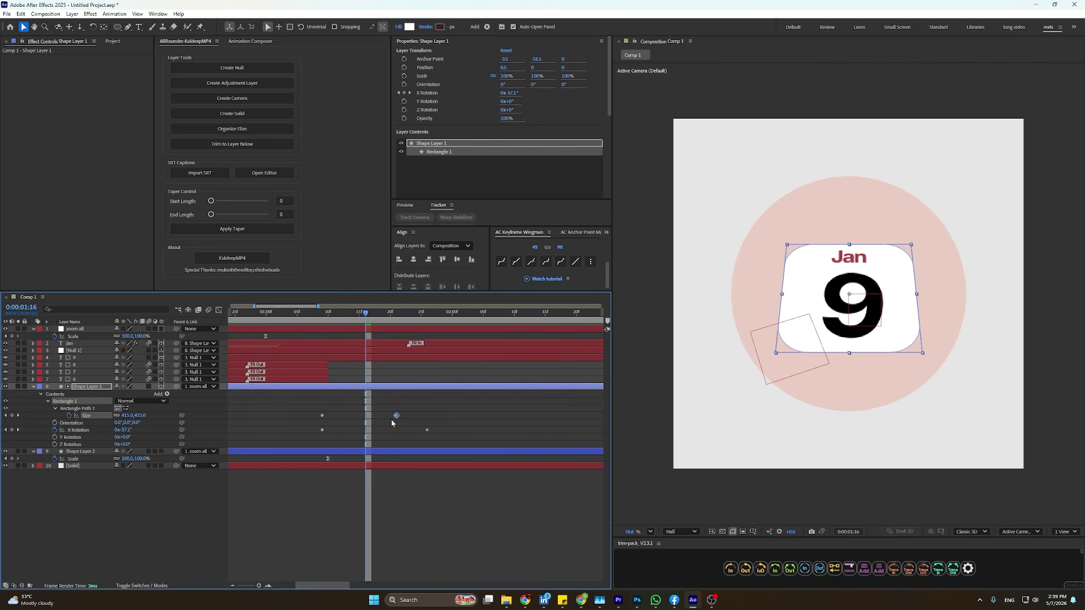
left_click(118, 416)
left_click_drag(141, 417, 93, 414)
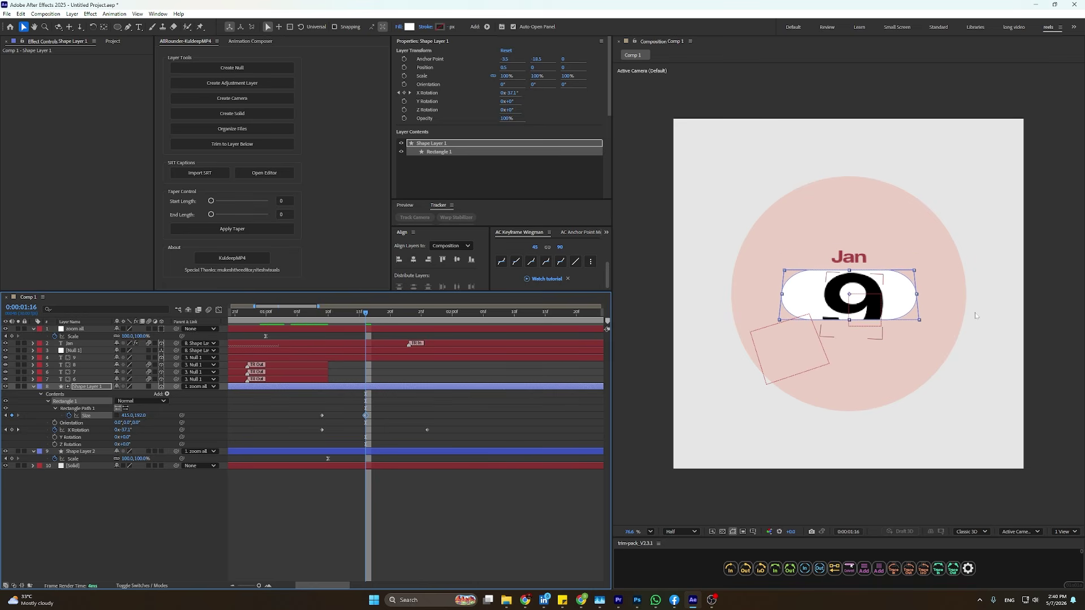
Set Shape Layer 1 as the track matte of the Jan text layer.
left_click(848, 258)
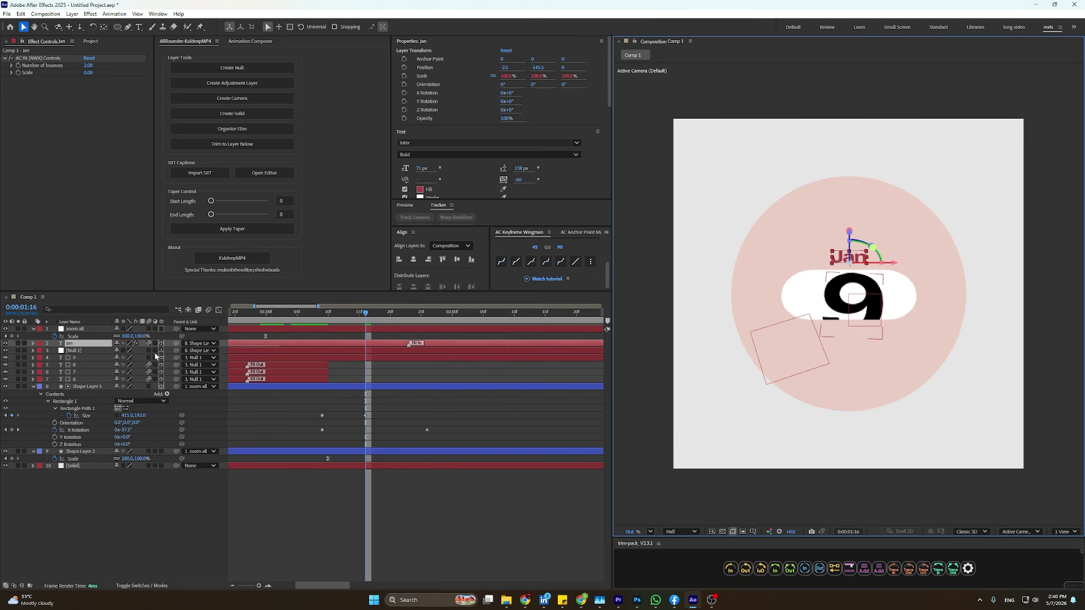
left_click(141, 586)
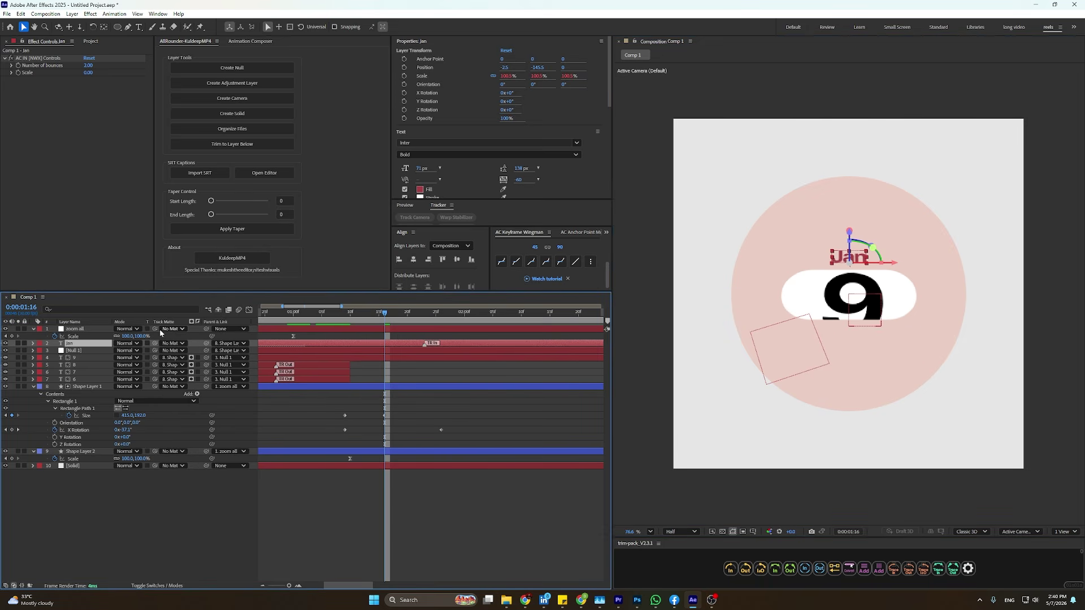
left_click_drag(155, 343, 93, 389)
left_click(142, 585)
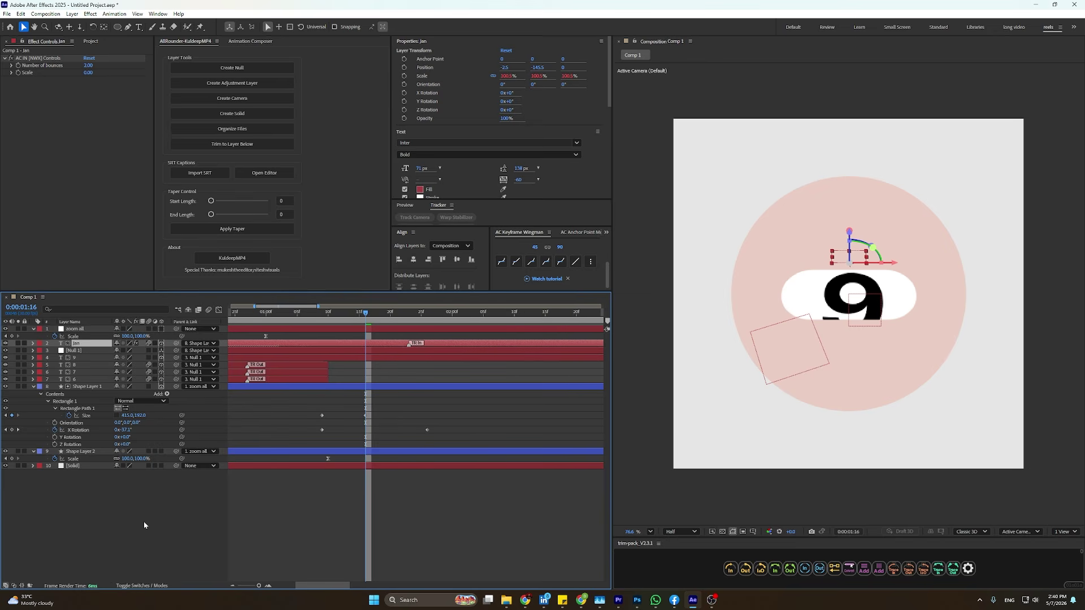
Move the second Size keyframe to about three frames before the last X Rotation keyframe, and scrub the animation to 0:00:01:26.
left_click(143, 520)
left_click_drag(365, 416, 427, 417)
left_click_drag(362, 319, 366, 364)
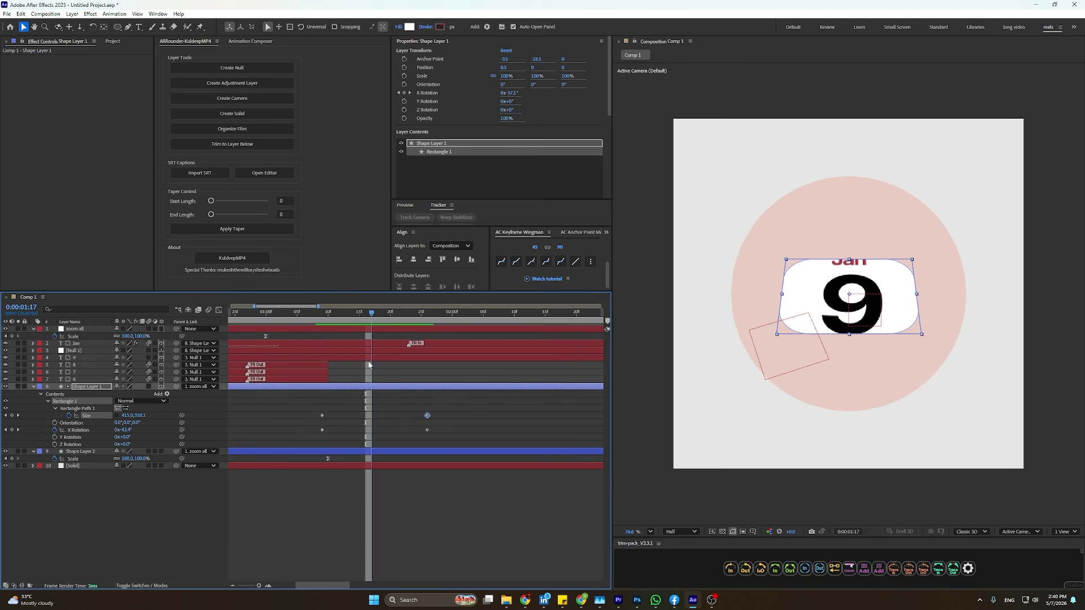
left_click(427, 416)
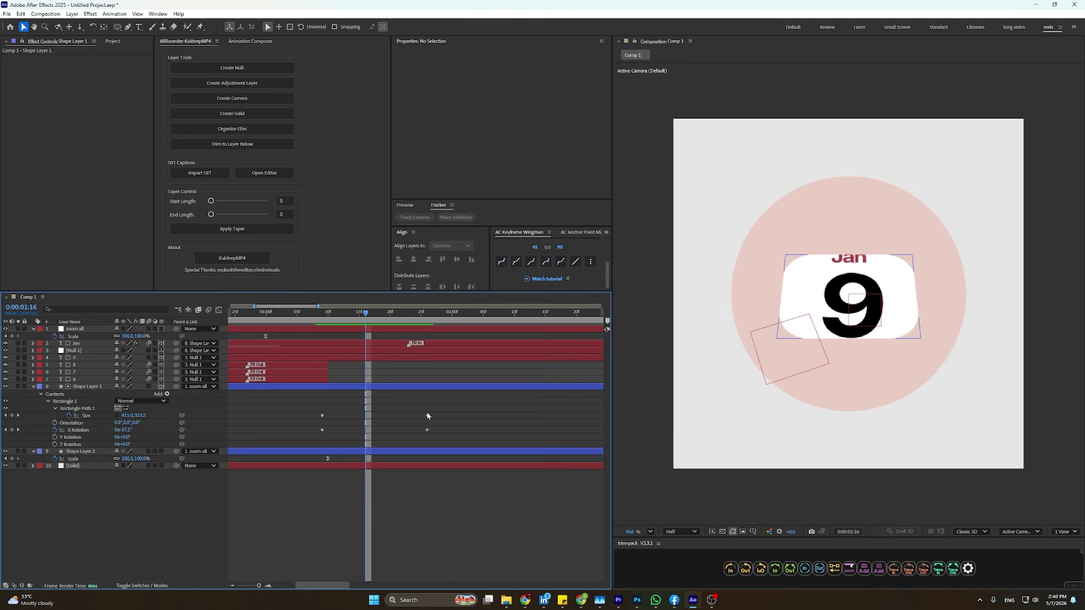
mouse_move(422, 415)
left_mouse_down()
mouse_move(370, 422)
mouse_move(406, 421)
left_mouse_up()
left_click_drag(370, 318, 433, 345)
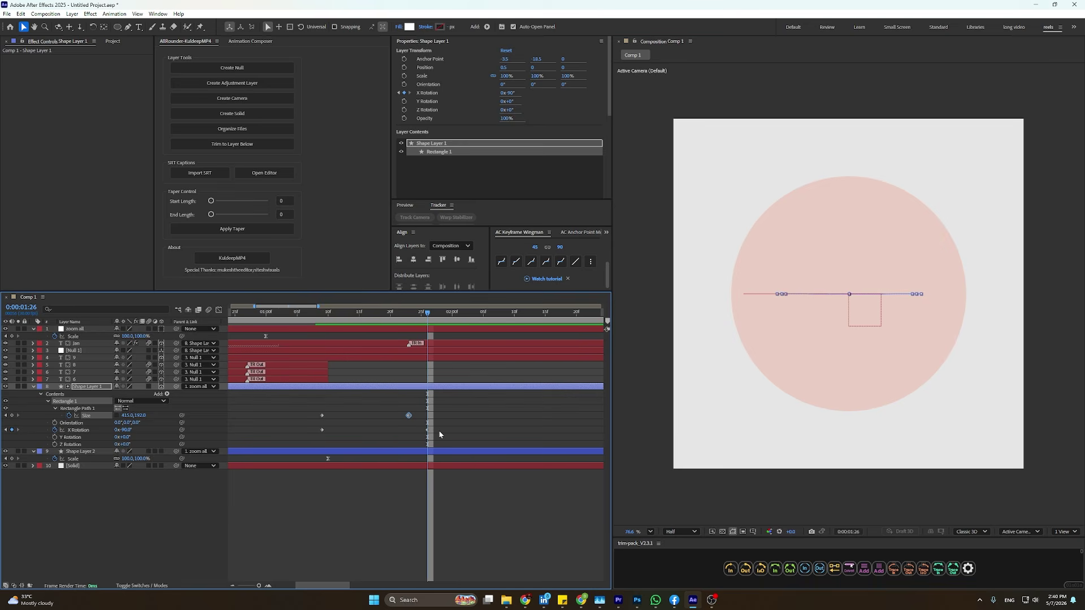
scroll(439, 430, "down", 3)
left_click(373, 418)
left_click(362, 387)
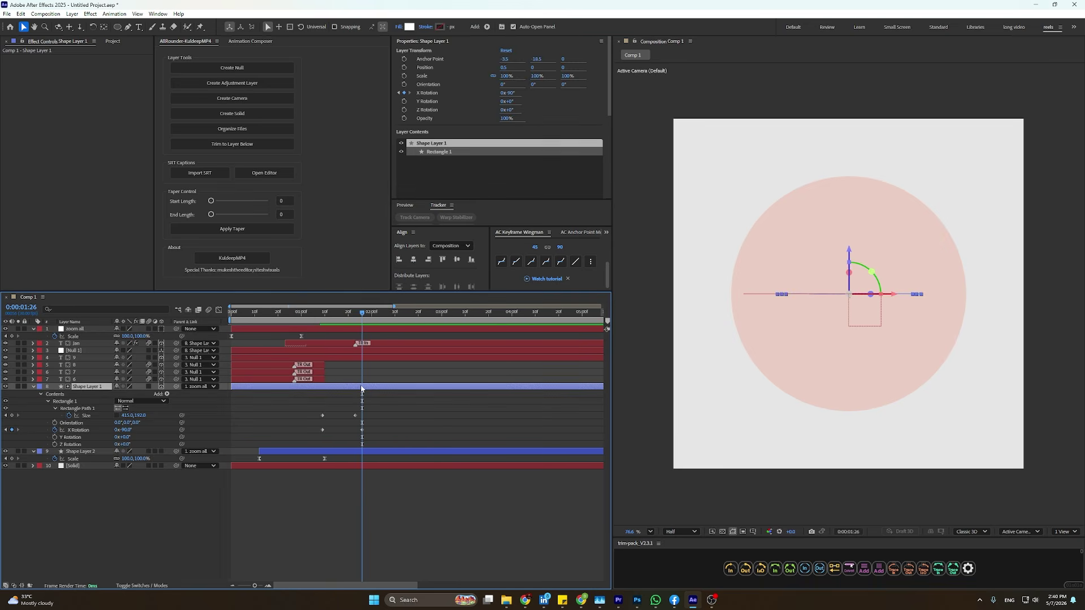
left_click(366, 346, "shift")
key("alt+bracketright")
left_click(396, 401)
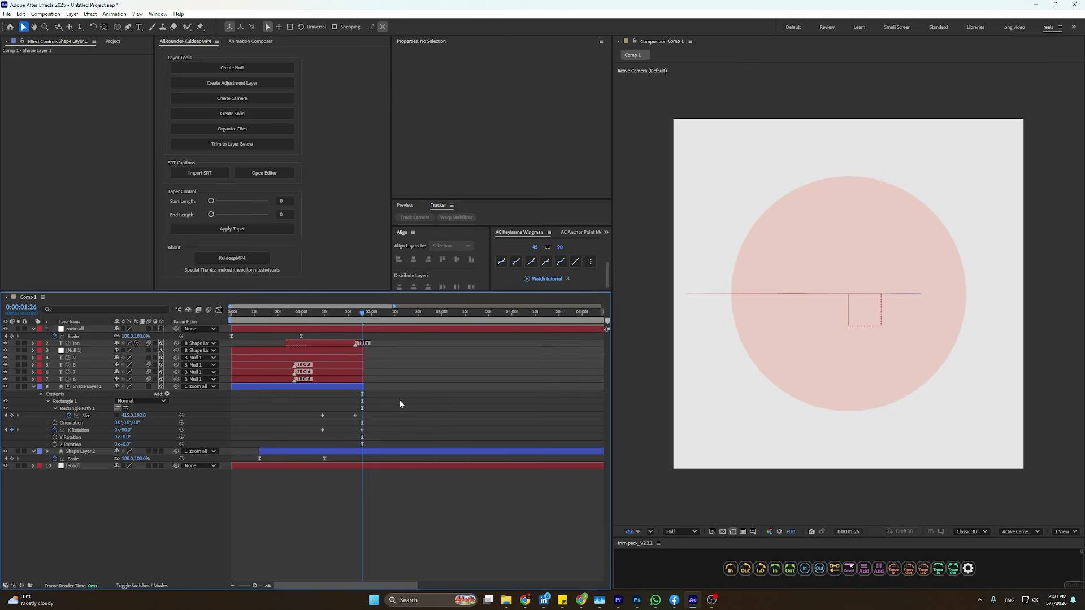
key("ctrl+z")
left_click(347, 392)
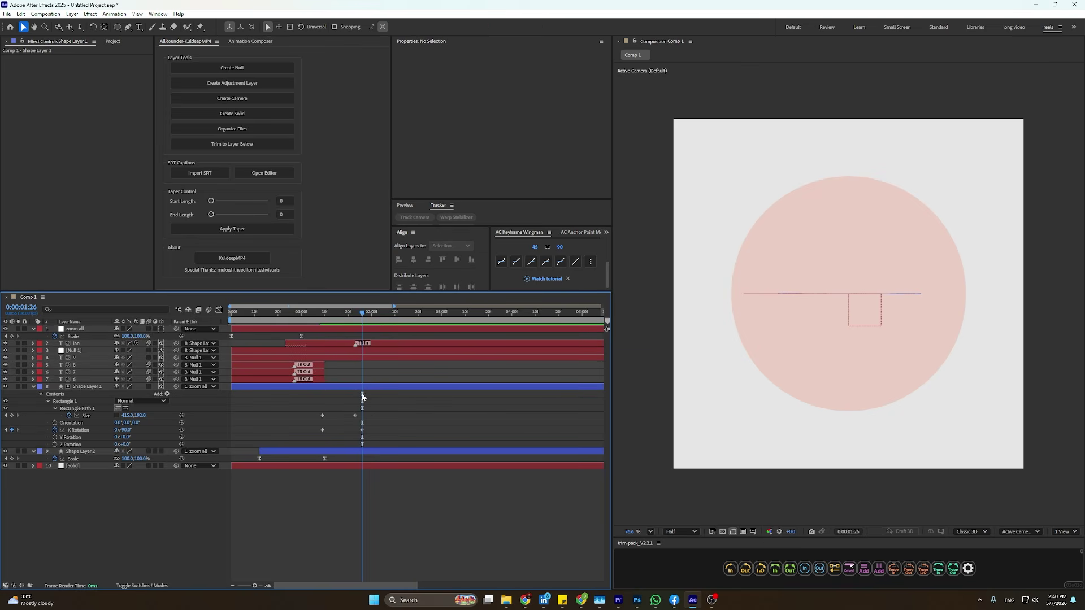
left_click(362, 387)
left_click(368, 357, "shift")
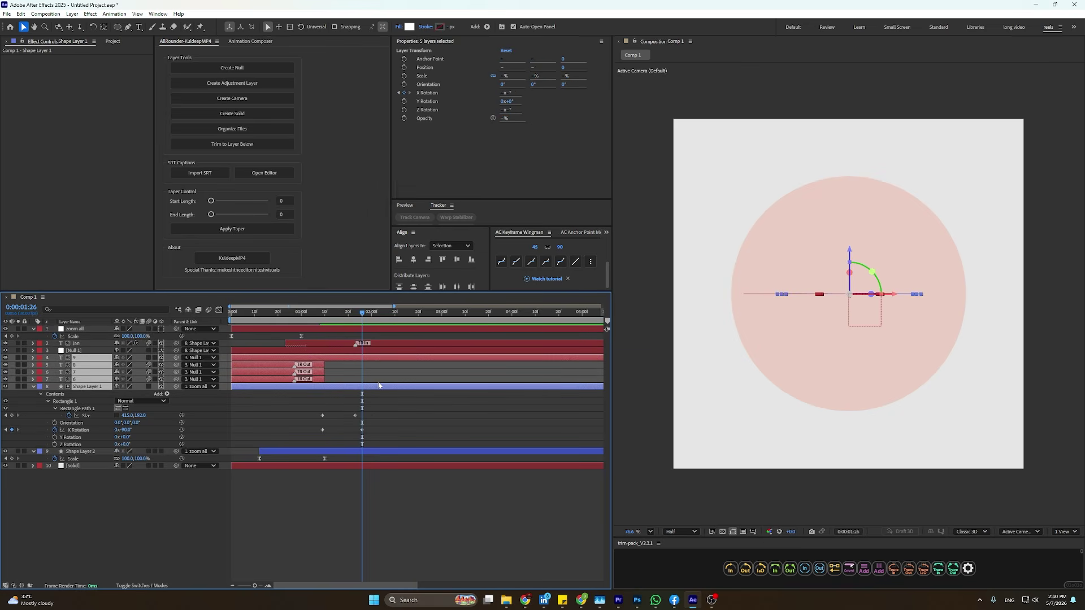
left_click(376, 397)
Trim the ends of Shape Layer 1, the 9 text layer, Null 1 and the Jan text layer at 0:00:01:26.
left_click(371, 387)
left_click(367, 357, "ctrl")
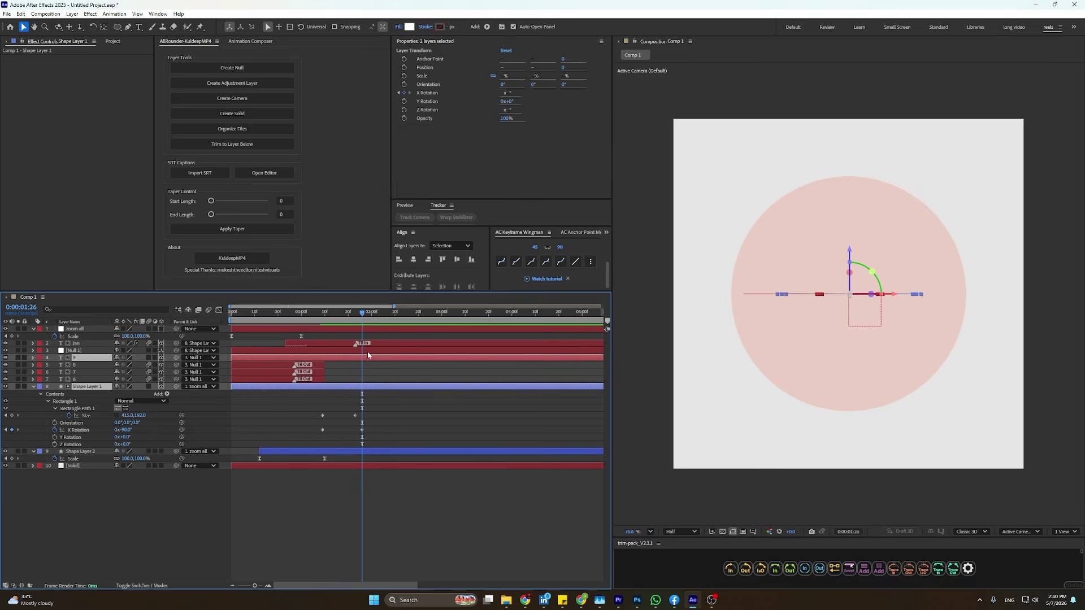
left_click(368, 350, "ctrl")
left_click(369, 343, "ctrl")
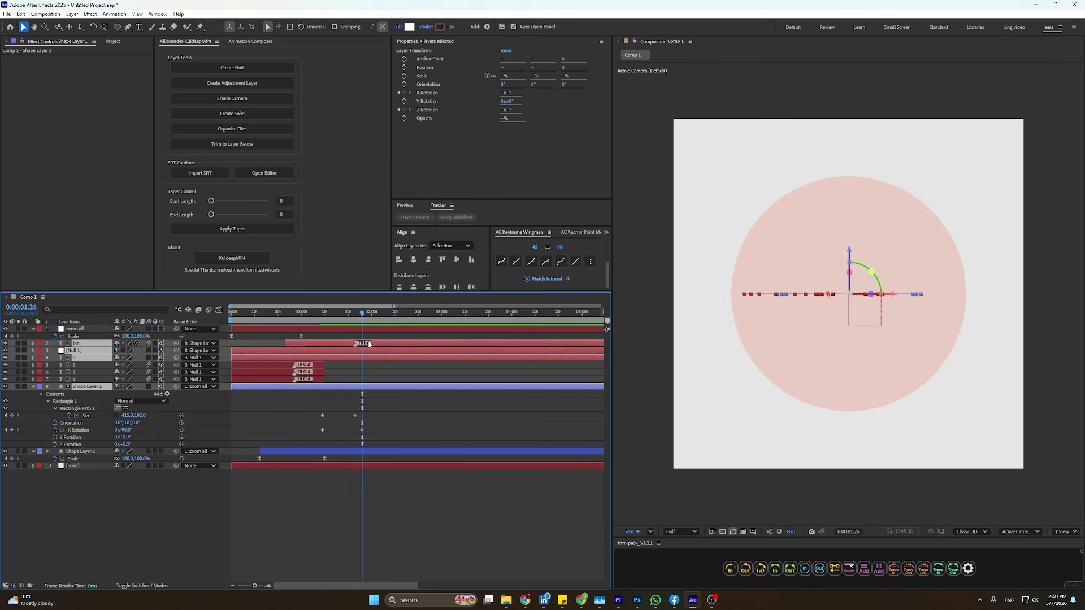
key("alt+bracketright")
left_click(401, 422)
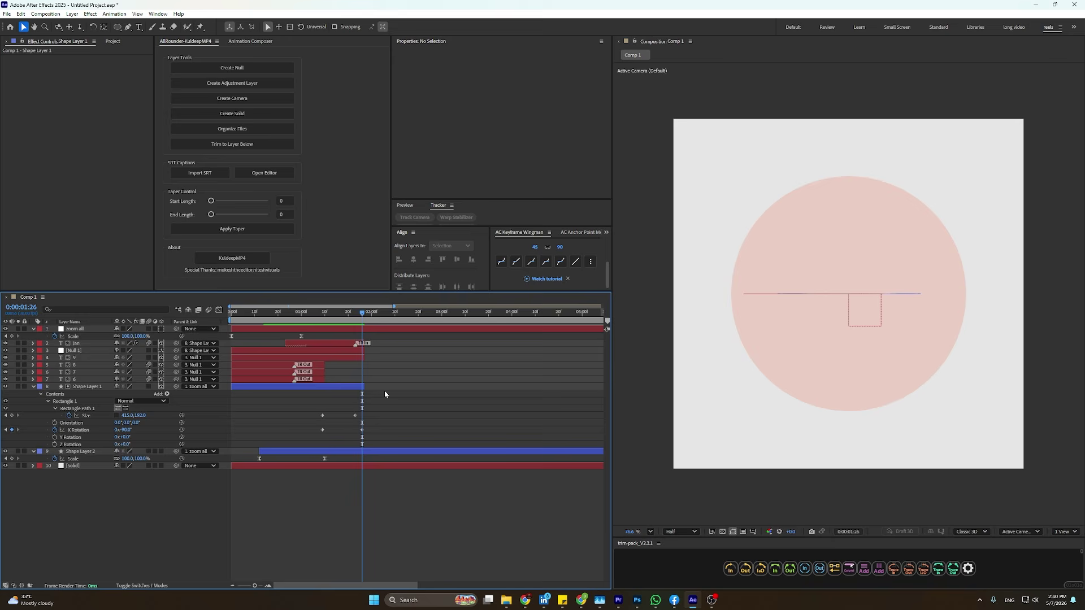
Shorten the 9, Null 1 and Jan layers by one frame so they end together with Shape Layer 1.
scroll(356, 393, "up", 2)
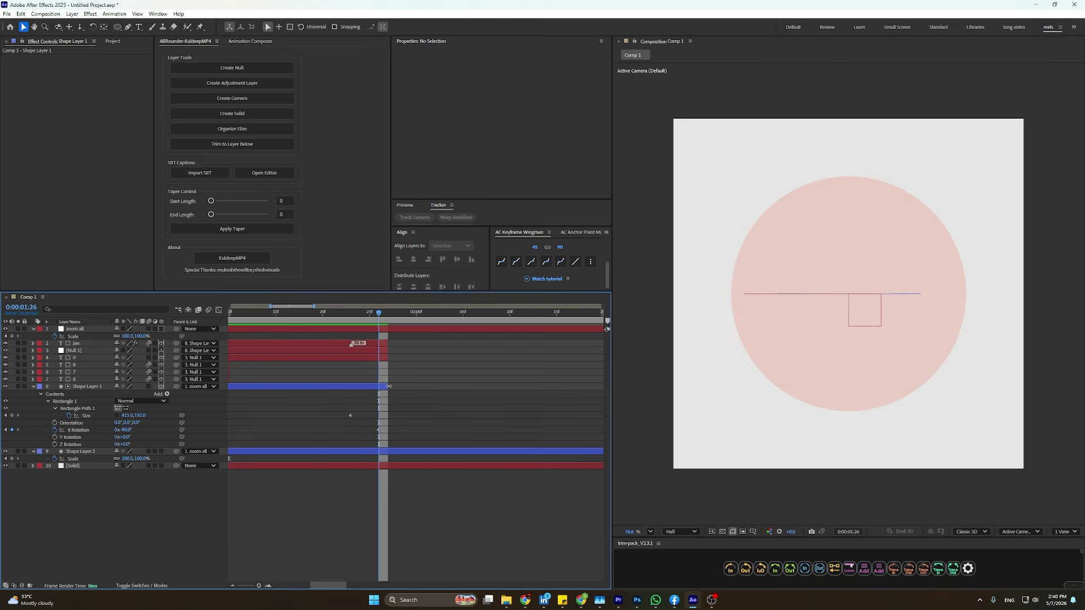
left_click(382, 359)
key("Caps_Lock")
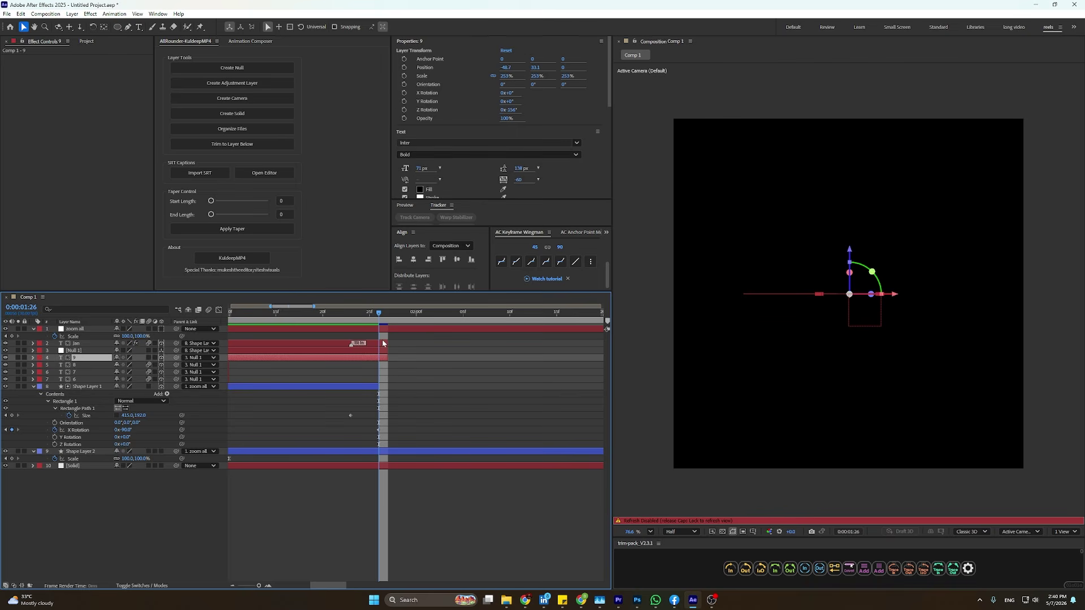
left_click(383, 343, "shift")
left_click_drag(389, 343, 379, 343)
left_click(314, 435)
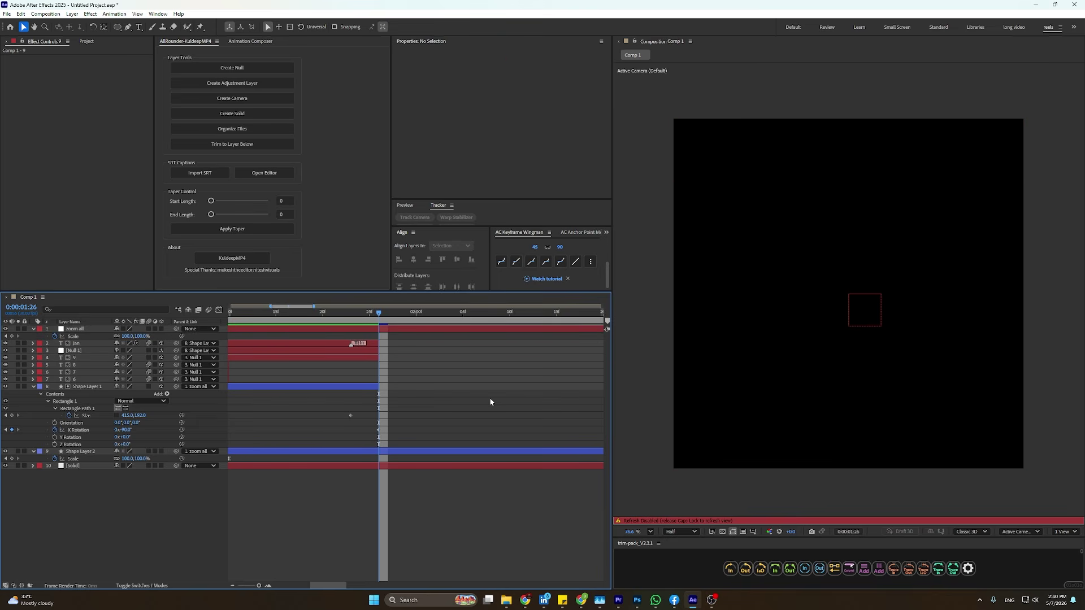
key("Caps_Lock")
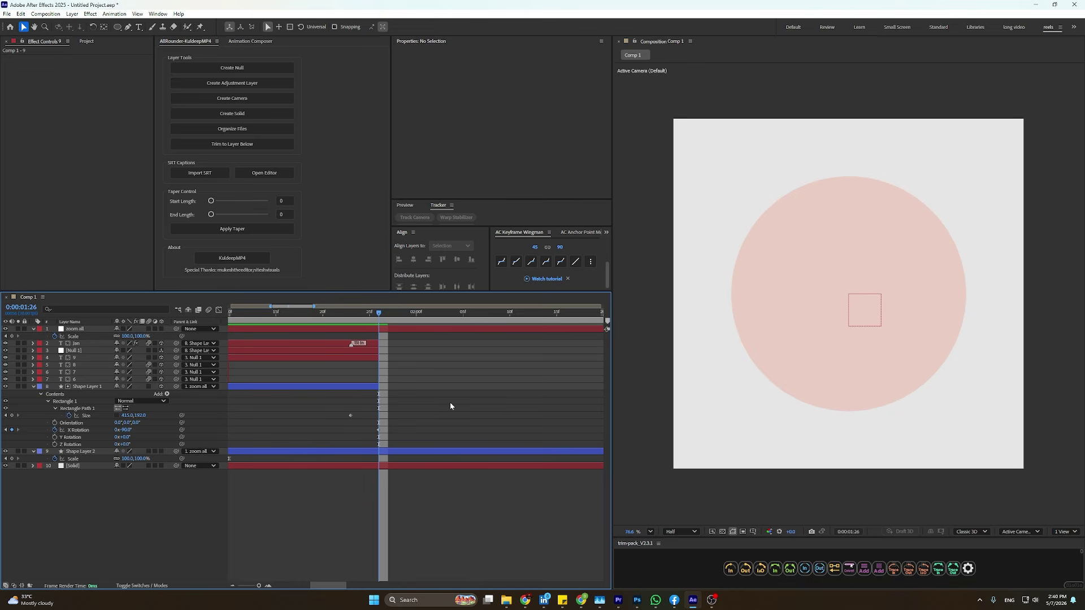
Scale Shape Layer 2, the pink circle, to 249% at 0:00:01:26.
scroll(513, 422, "down", 3)
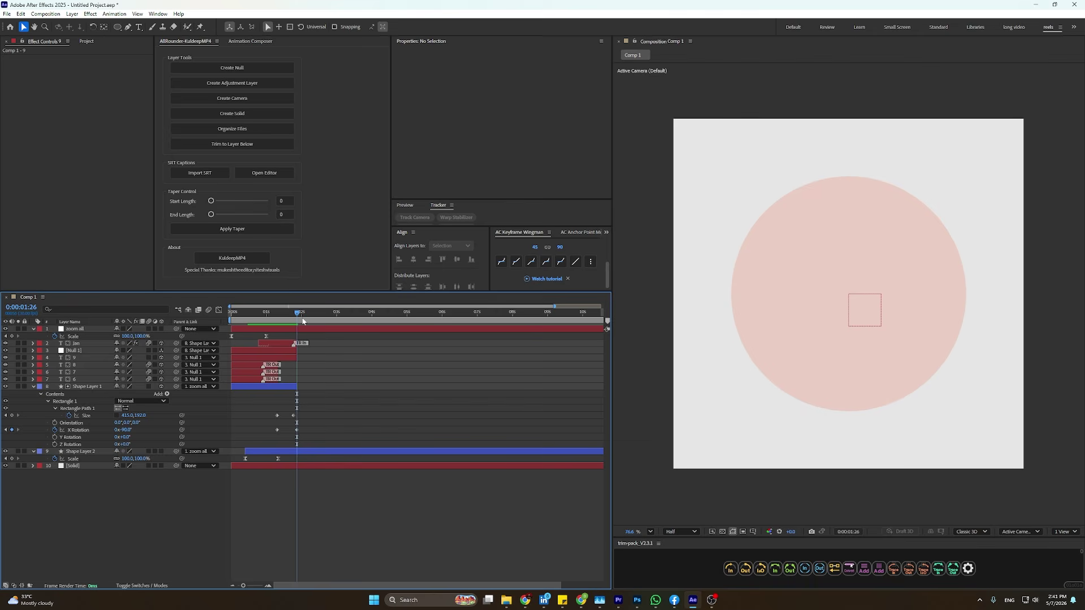
left_click_drag(302, 321, 278, 372)
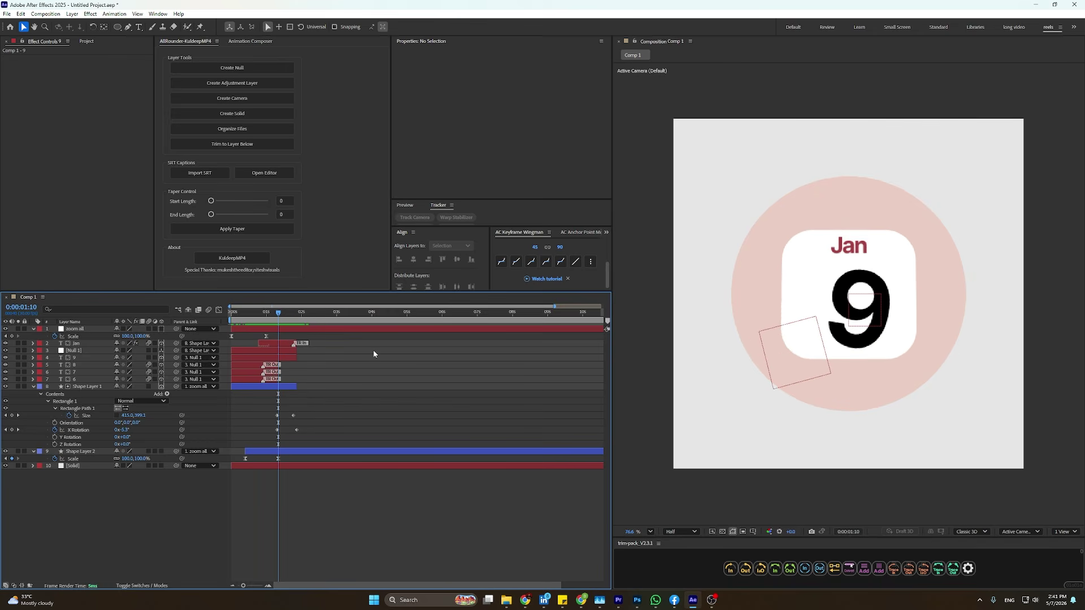
left_click(361, 451)
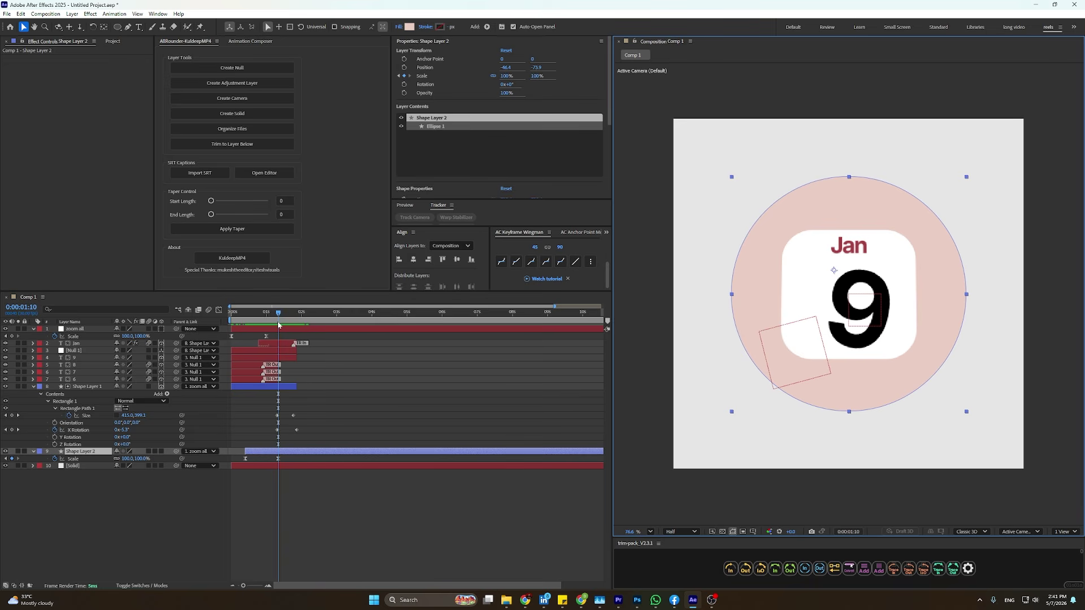
left_click_drag(279, 325, 302, 344)
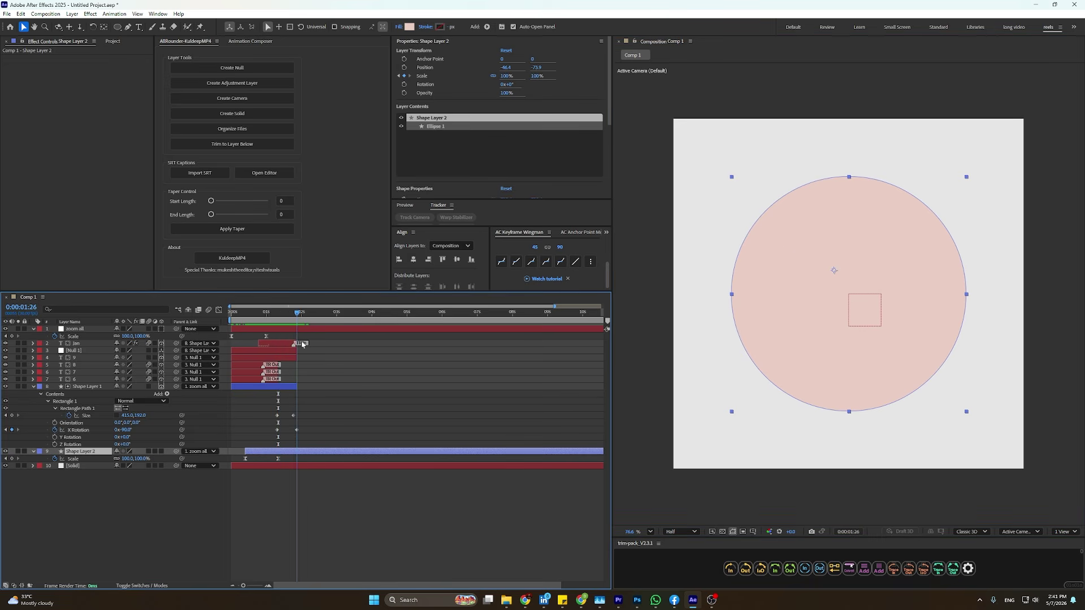
left_click_drag(139, 458, 199, 462)
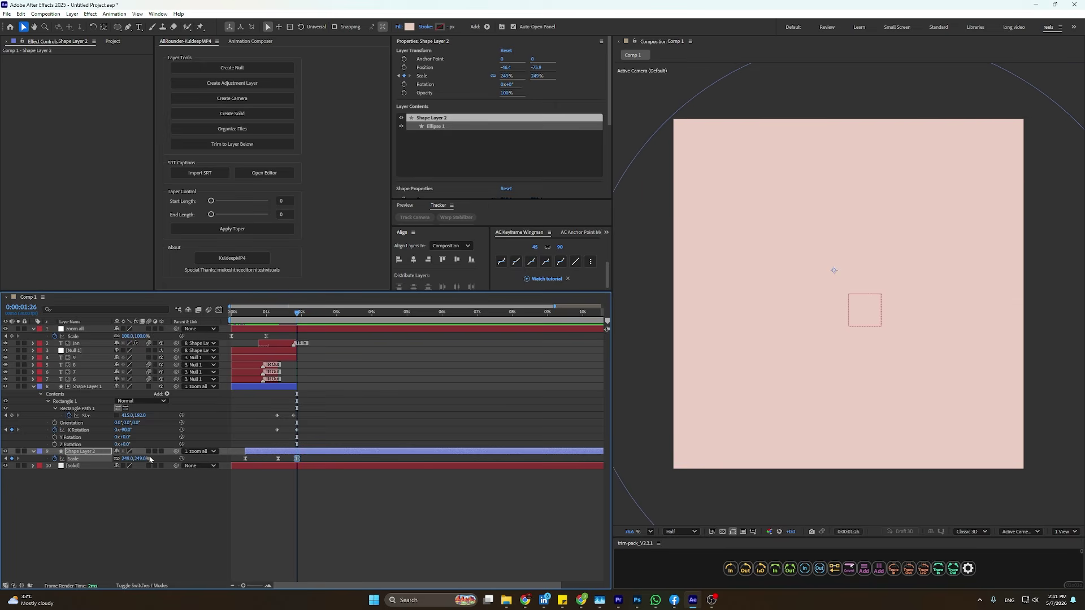
Keyframe Shape Layer 2's Opacity from 100% at its middle Scale keyframe to 0% at 0:00:01:26.
key("shift+t")
left_click(54, 465)
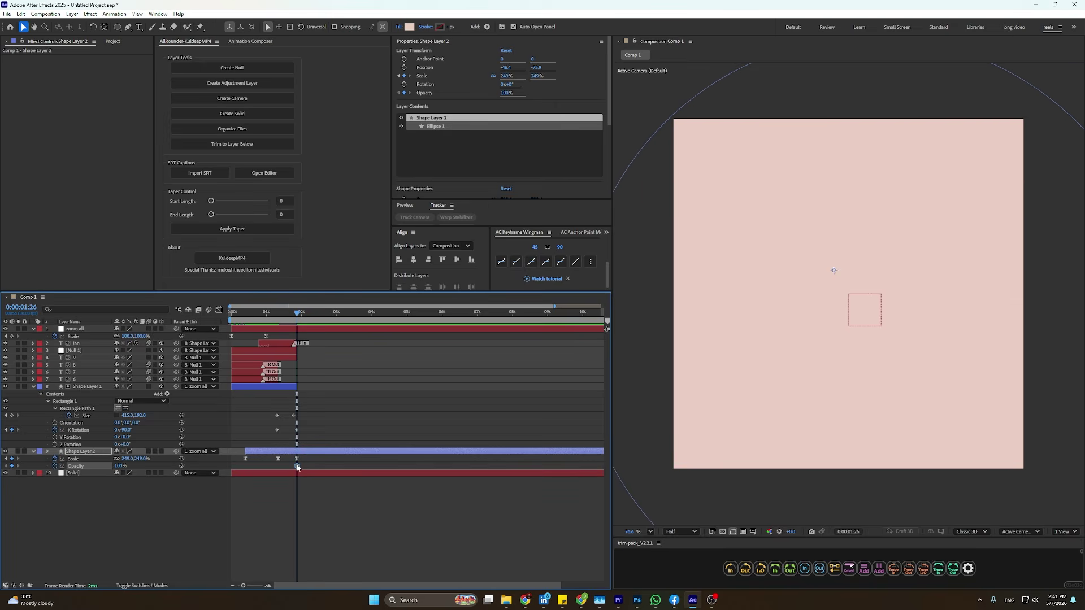
left_click_drag(297, 466, 284, 471)
left_click_drag(118, 467, 35, 479)
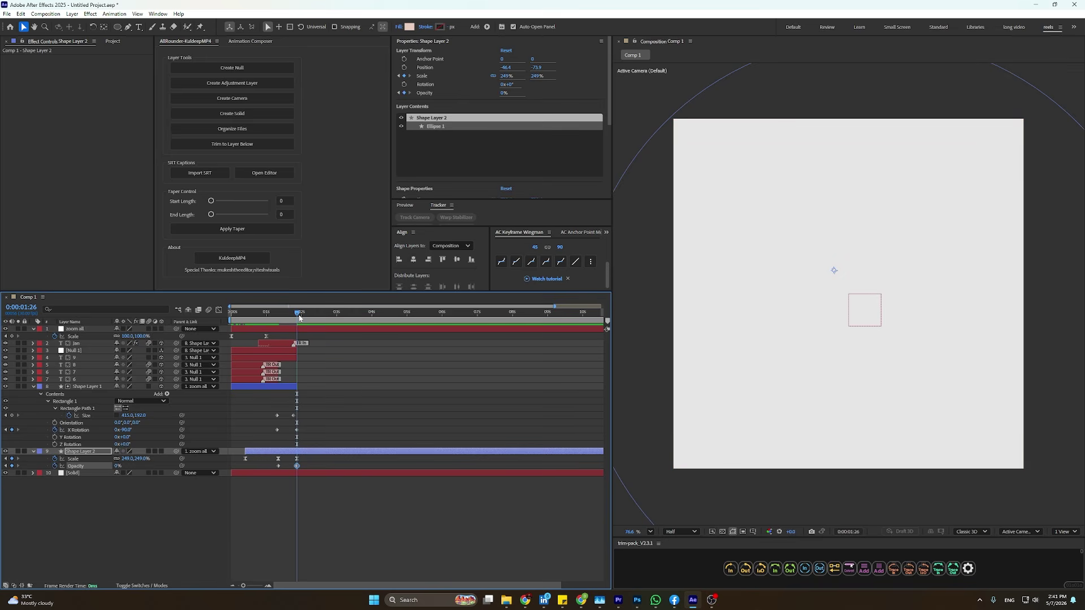
Easy-ease Shape Layer 1's Size and X Rotation keyframes and reshape their speed curves for a fast start and long slowdown.
left_click_drag(298, 317, 277, 367)
left_click_drag(308, 412, 264, 441)
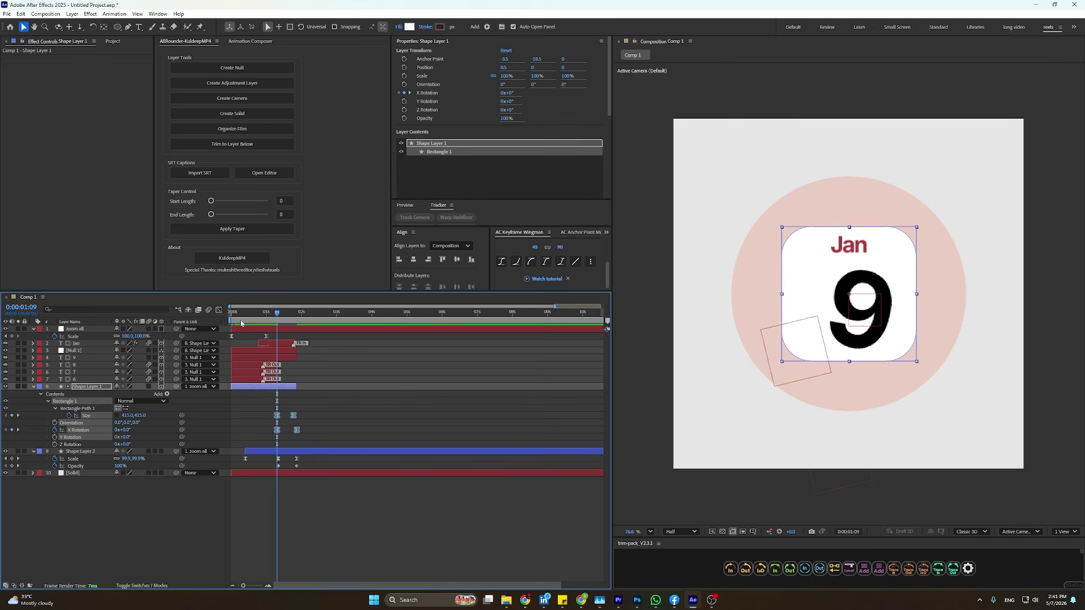
left_click(208, 310)
scroll(259, 362, "up", 5)
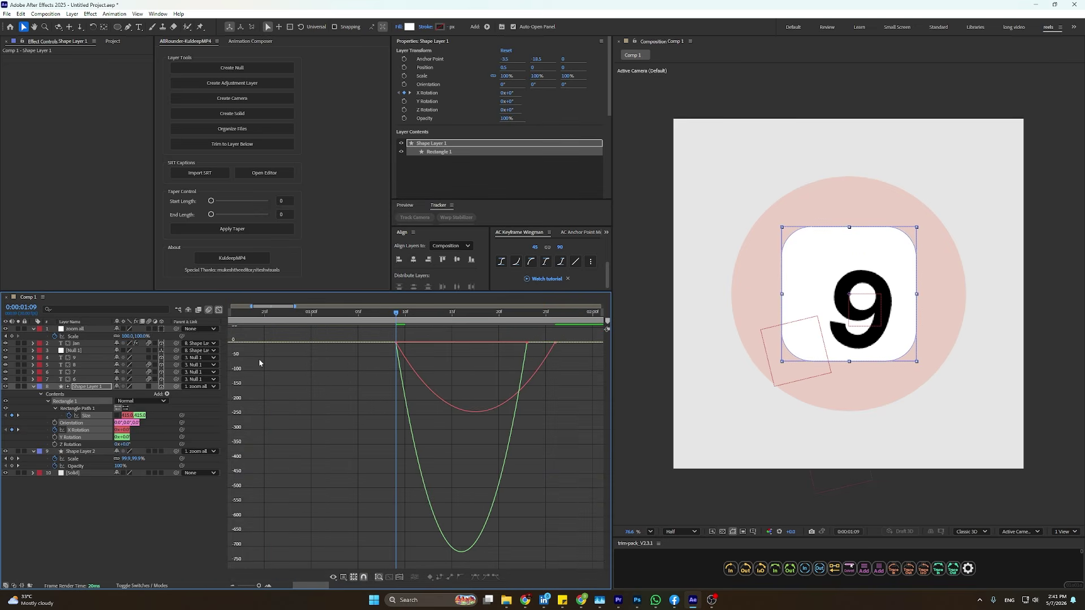
left_click_drag(563, 366, 467, 309)
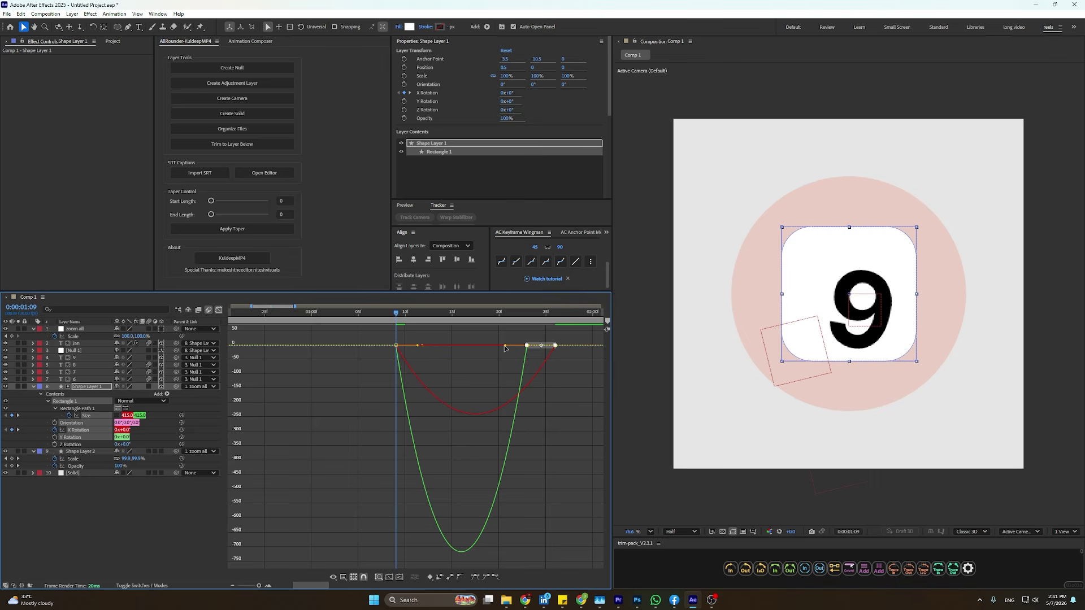
left_click_drag(505, 346, 446, 343)
left_click(531, 370)
left_click(528, 343)
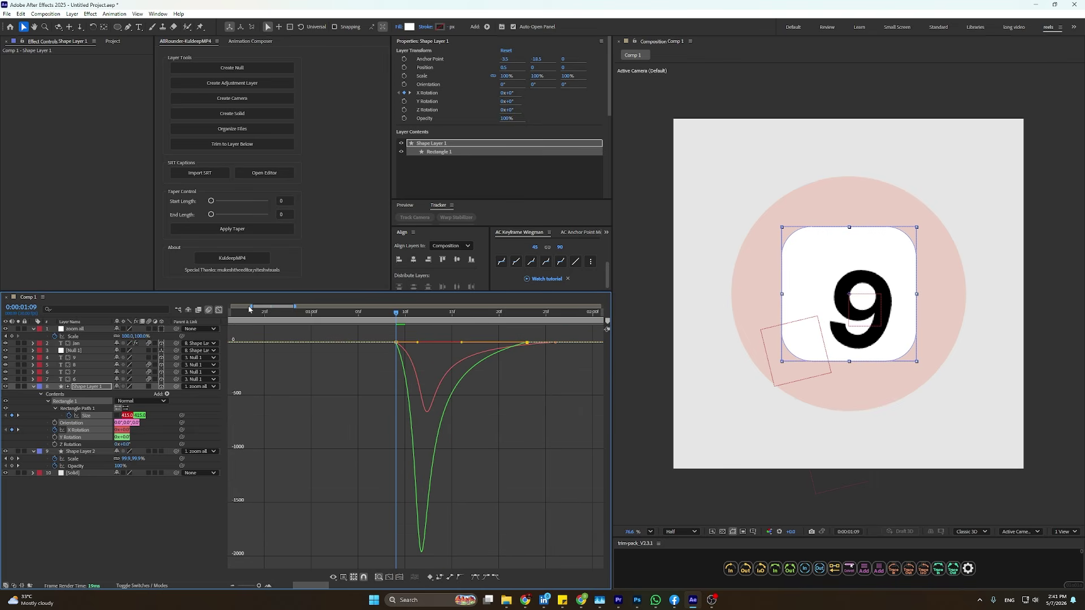
left_click(218, 311)
left_click(410, 503)
scroll(403, 485, "down", 5)
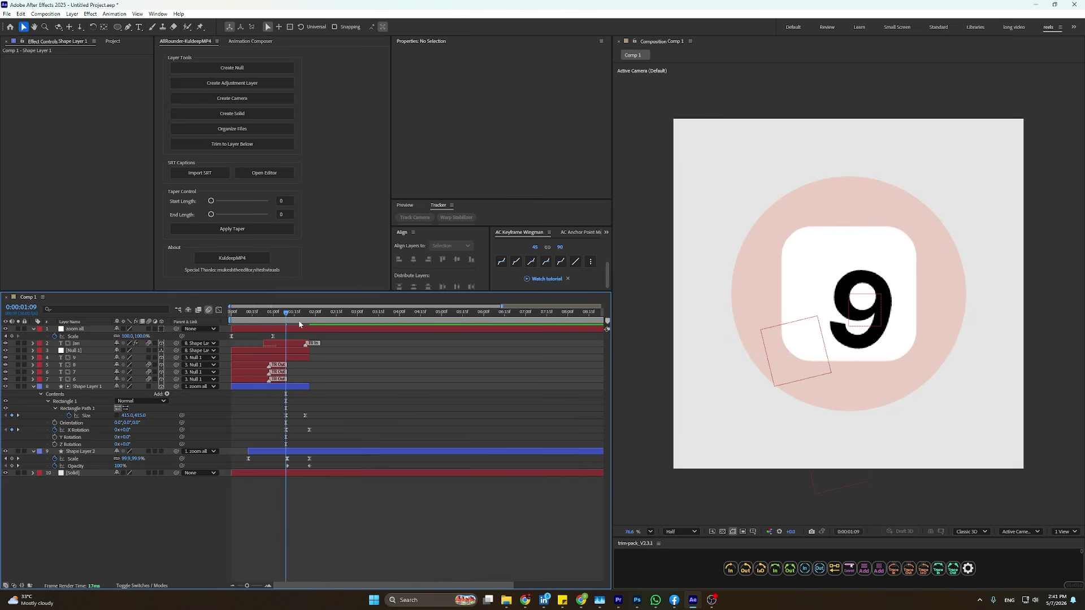
Play the animation back repeatedly from the start to check the card's tip-away and the circle's fade.
left_click_drag(294, 314, 213, 344)
key("space")
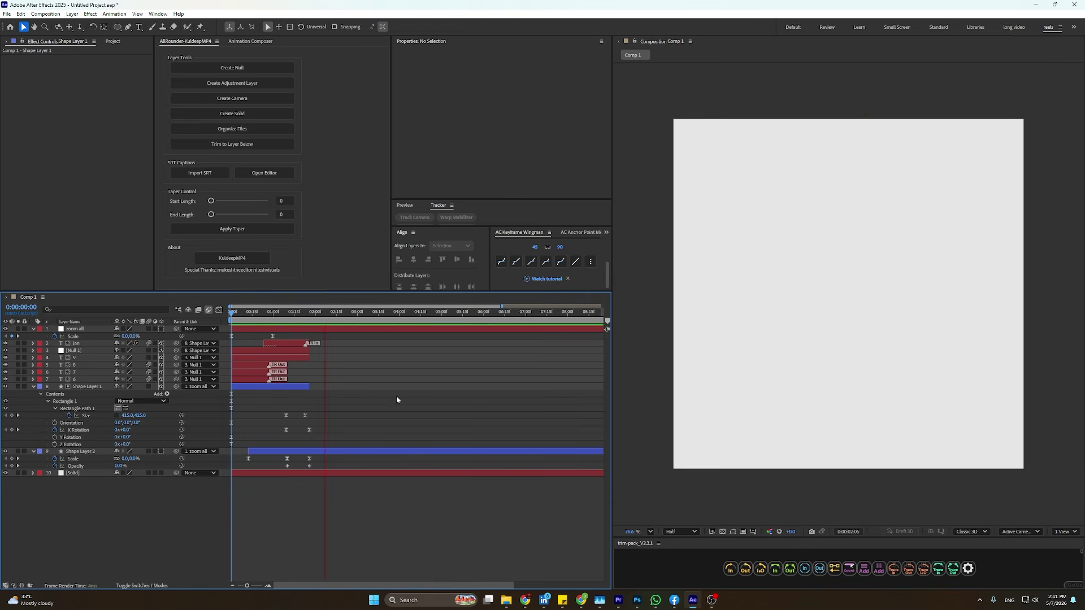
left_click_drag(326, 312, 276, 348)
key("space")
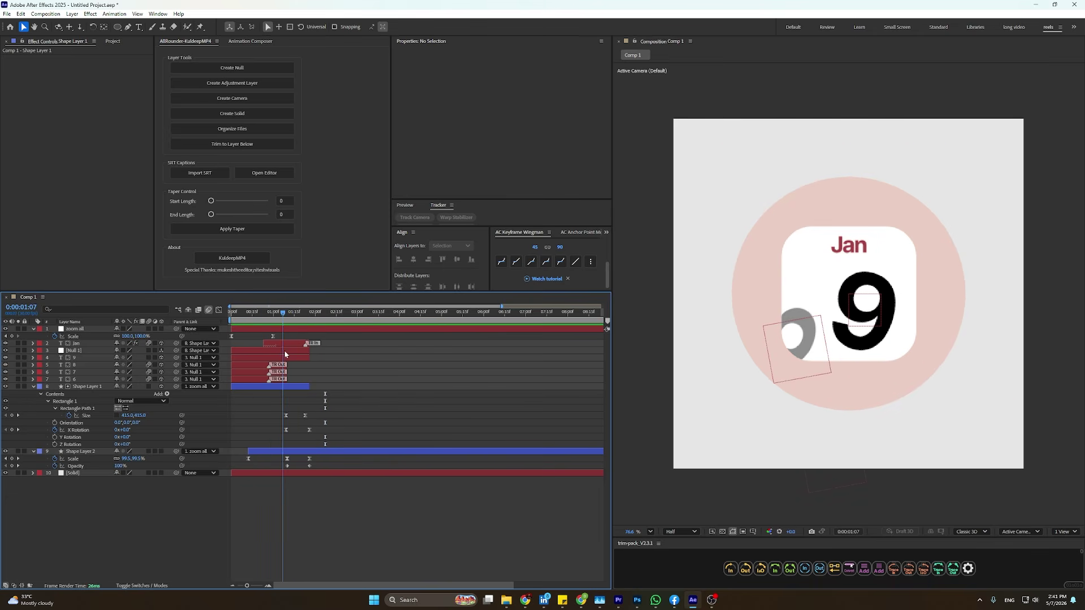
left_click(237, 313)
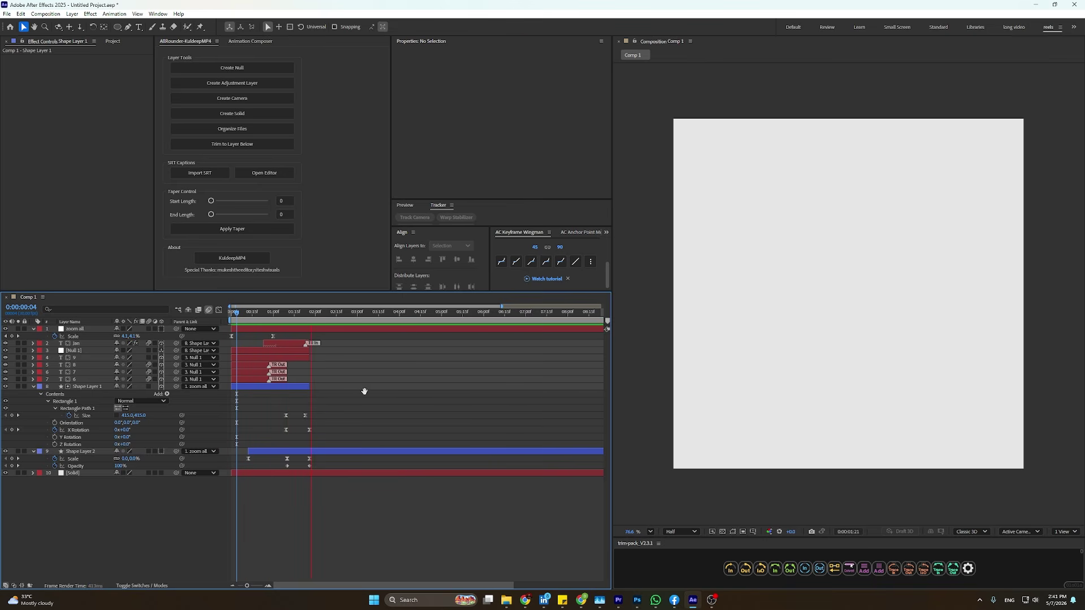
key("space")
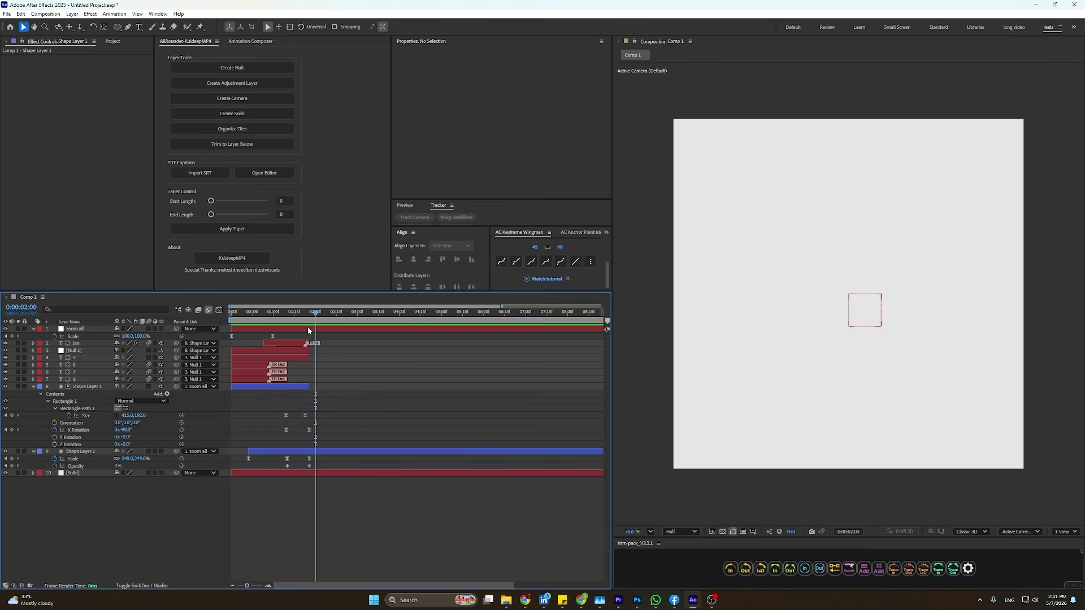
left_click_drag(279, 313, 229, 314)
key("space")
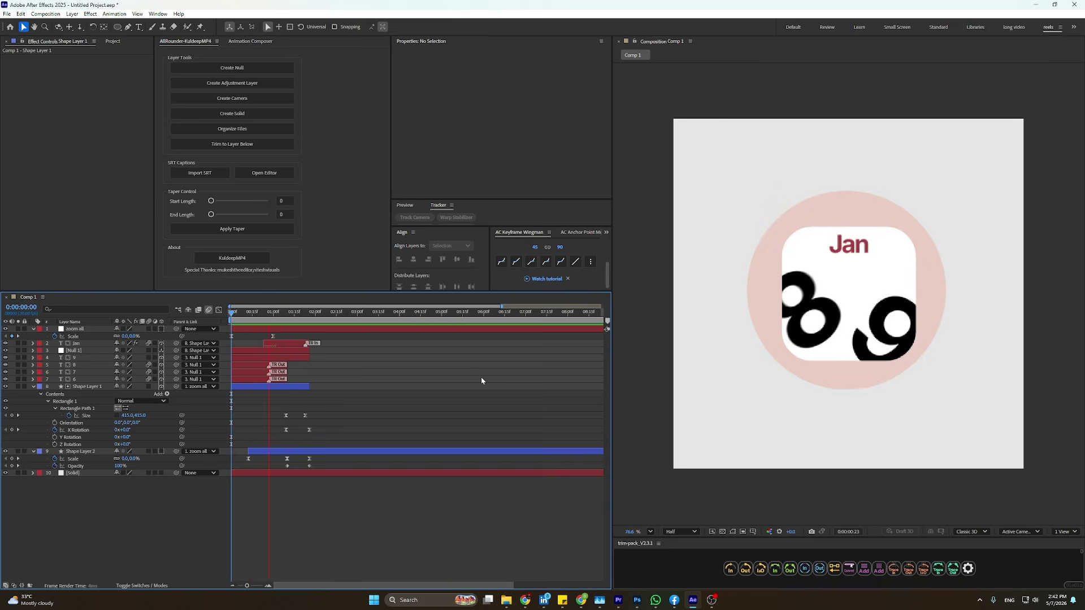
key("space")
key("Home")
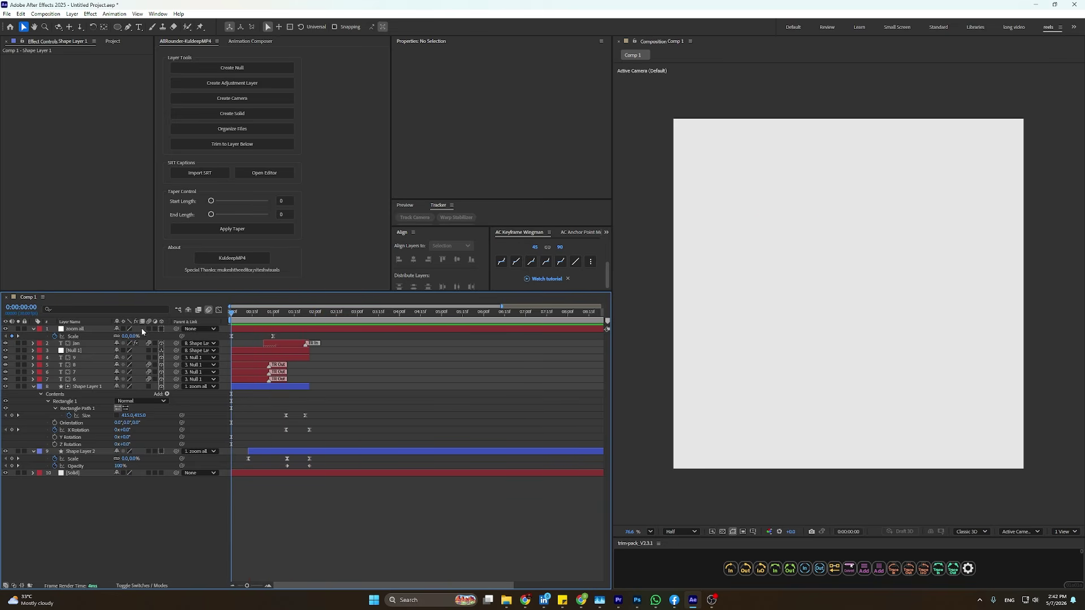
key("space")
left_click_drag(319, 312, 239, 328)
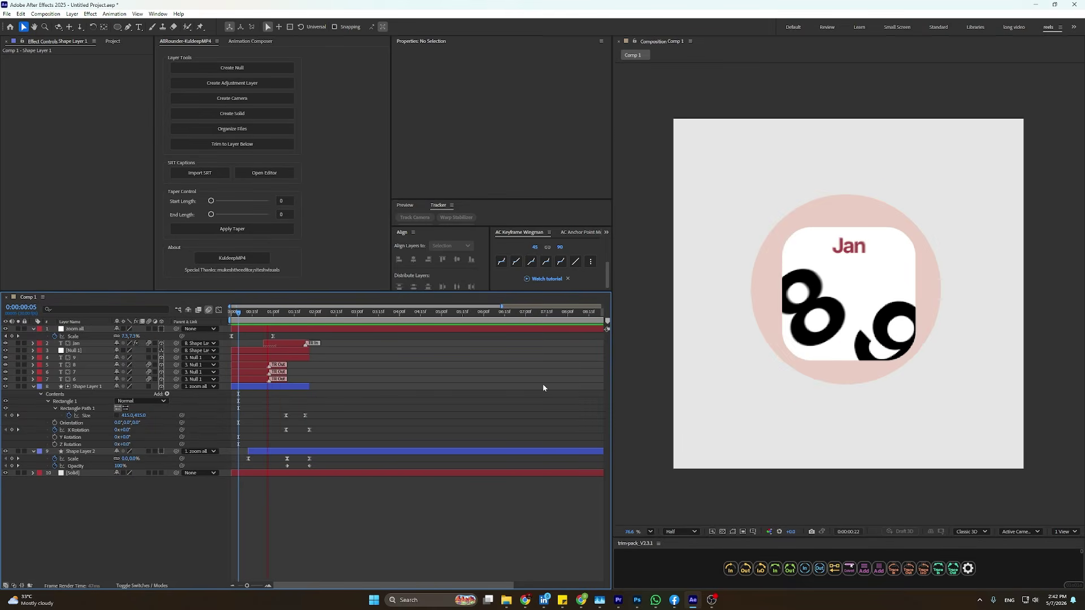
At 0:00:01:09, draw a pill-shaped rounded rectangle spanning the card's width as a new shape layer.
left_click_drag(325, 330, 286, 341)
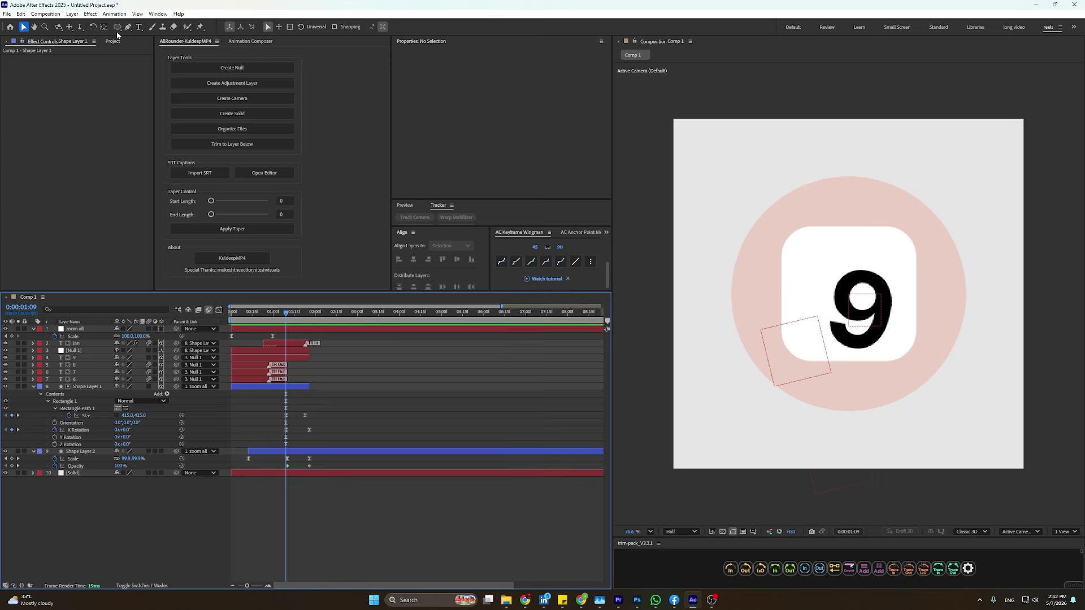
key("h")
scroll(961, 271, "up", 5)
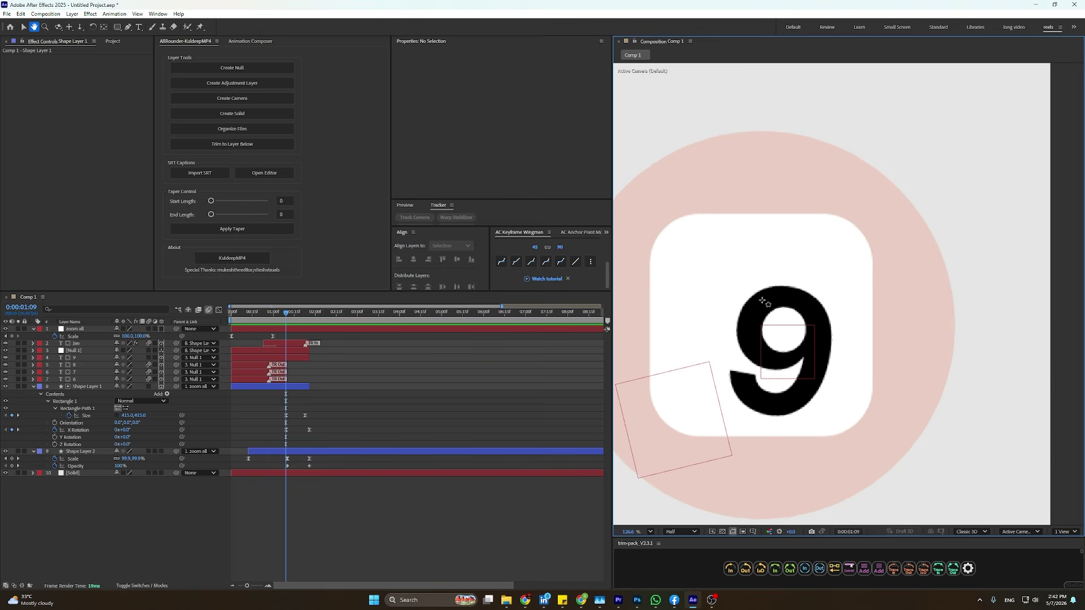
key("q")
mouse_move(648, 275)
left_mouse_down()
mouse_move(707, 342)
mouse_move(873, 386)
mouse_move(874, 355)
mouse_move(875, 501)
mouse_move(874, 368)
left_mouse_up()
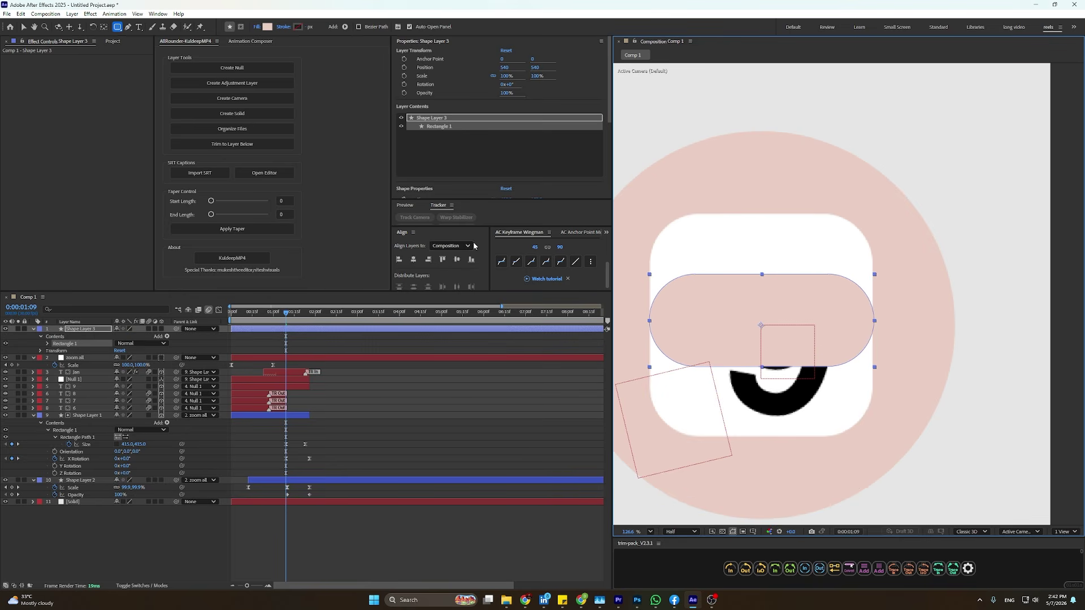
Fill the pill with white (FFFFFF) and nudge its Y position down to 541.6.
left_click(268, 29)
left_click_drag(481, 267, 444, 244)
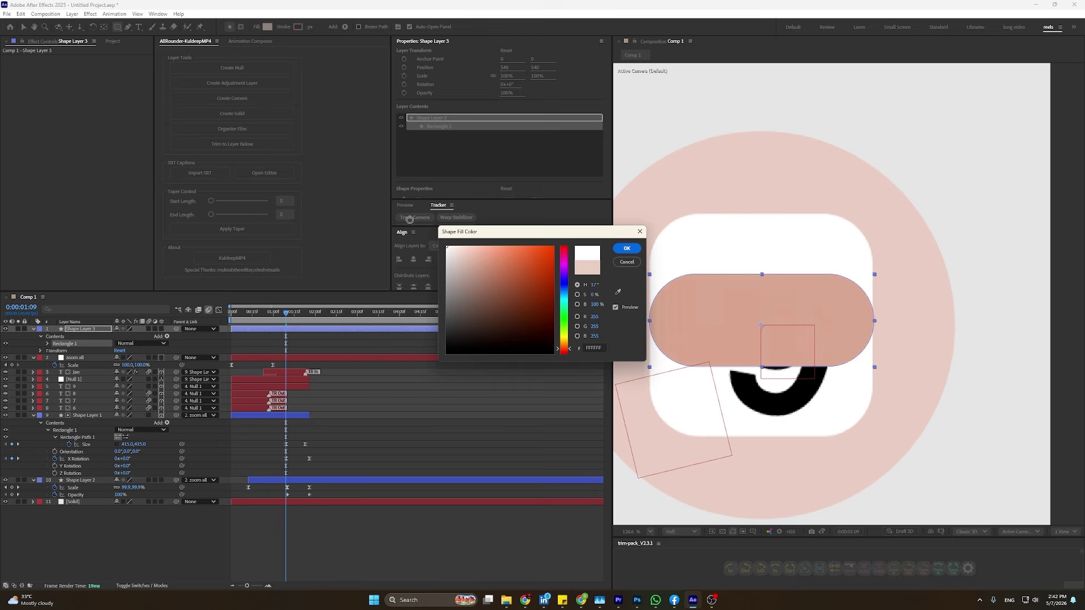
left_click(626, 249)
key("v")
left_click(511, 426)
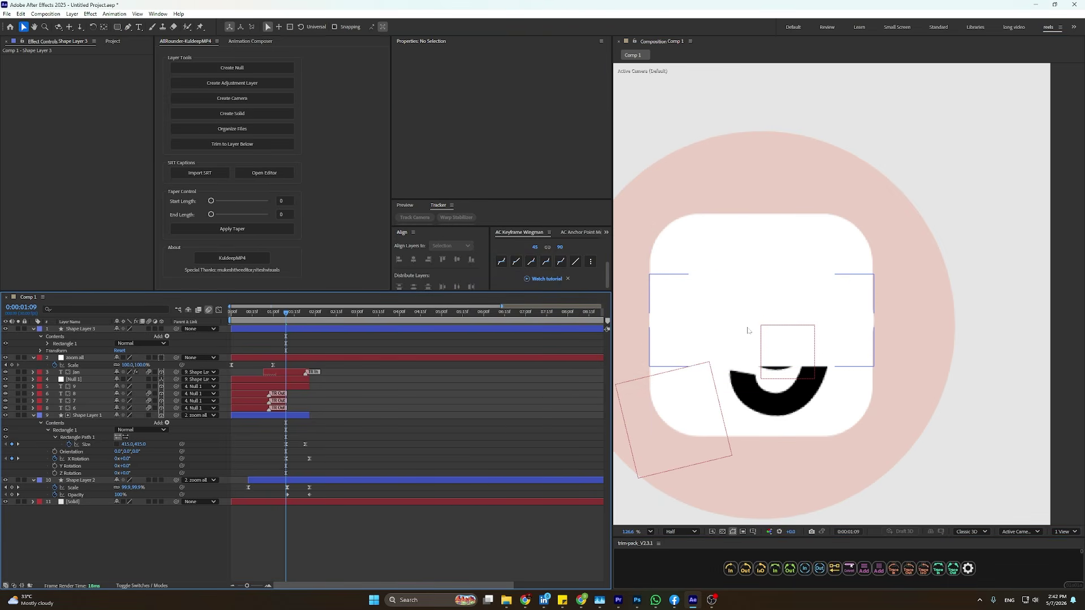
left_click(747, 330)
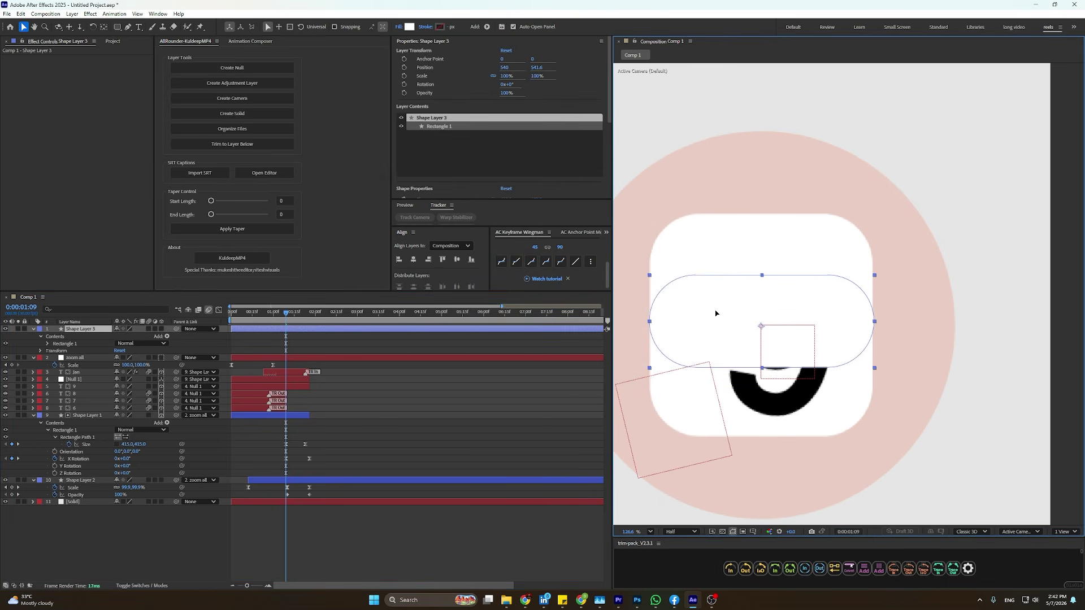
Trim the start of Shape Layer 3, the pill, to 0:00:01:09, make it a 3D layer, and collapse the expanded layer properties.
left_click_drag(231, 329, 285, 329)
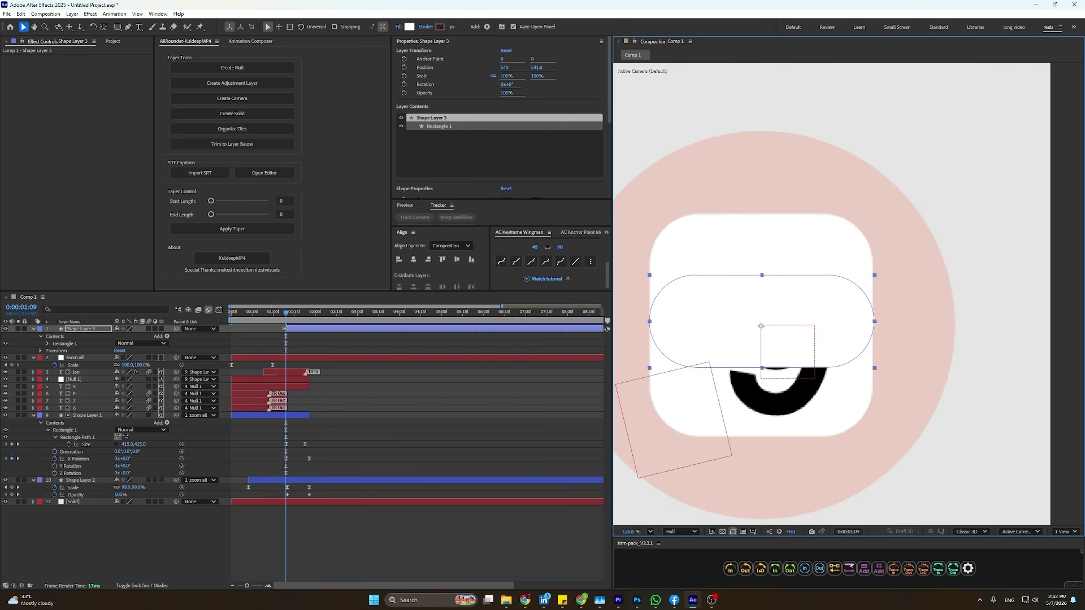
left_click(162, 329)
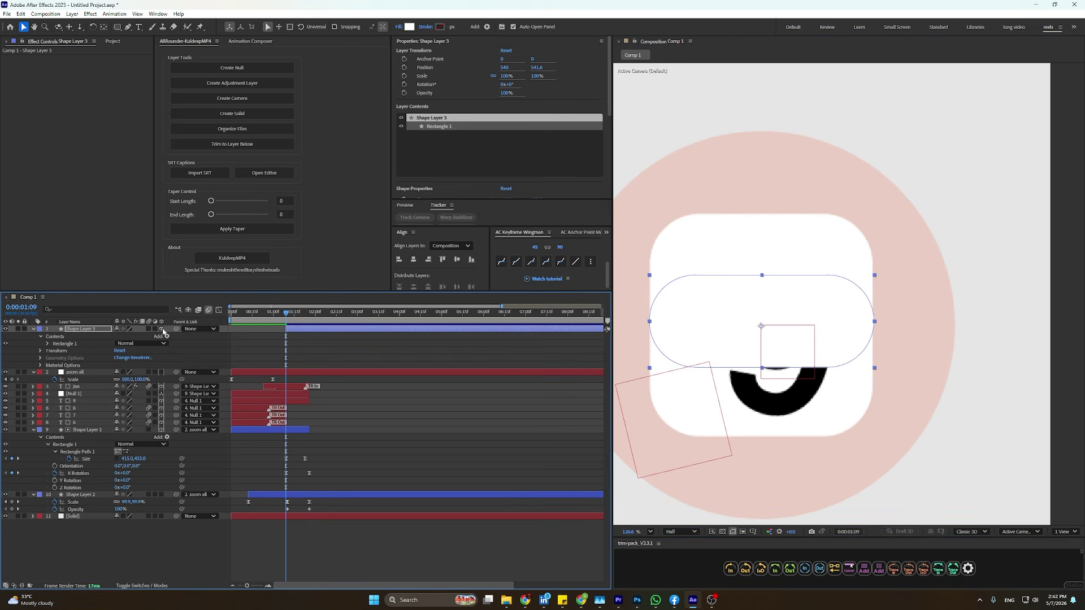
left_click(33, 328)
left_click(32, 337)
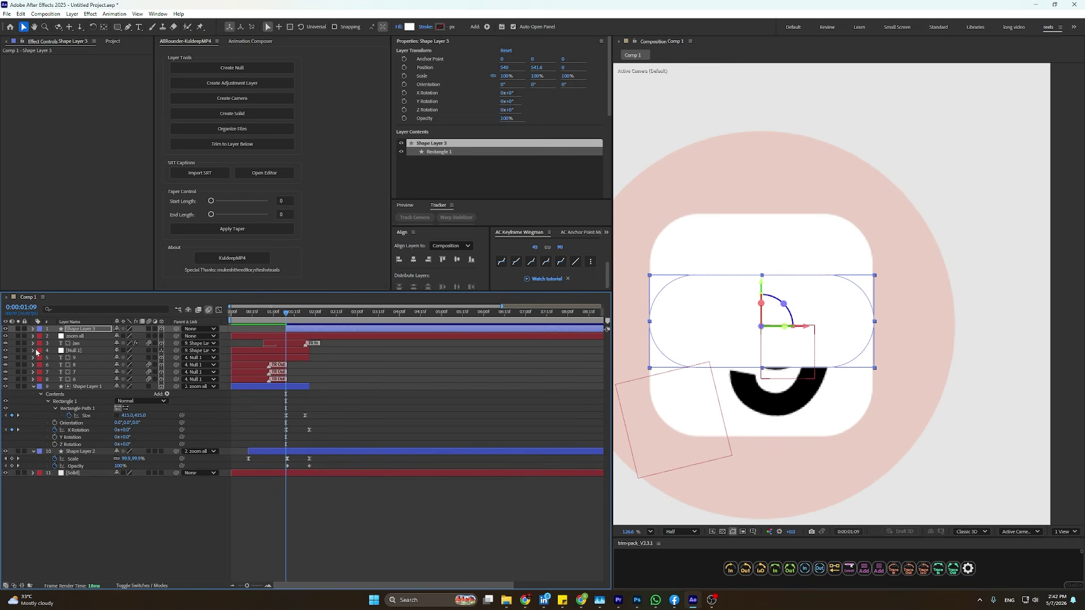
left_click(33, 387)
left_click(33, 393)
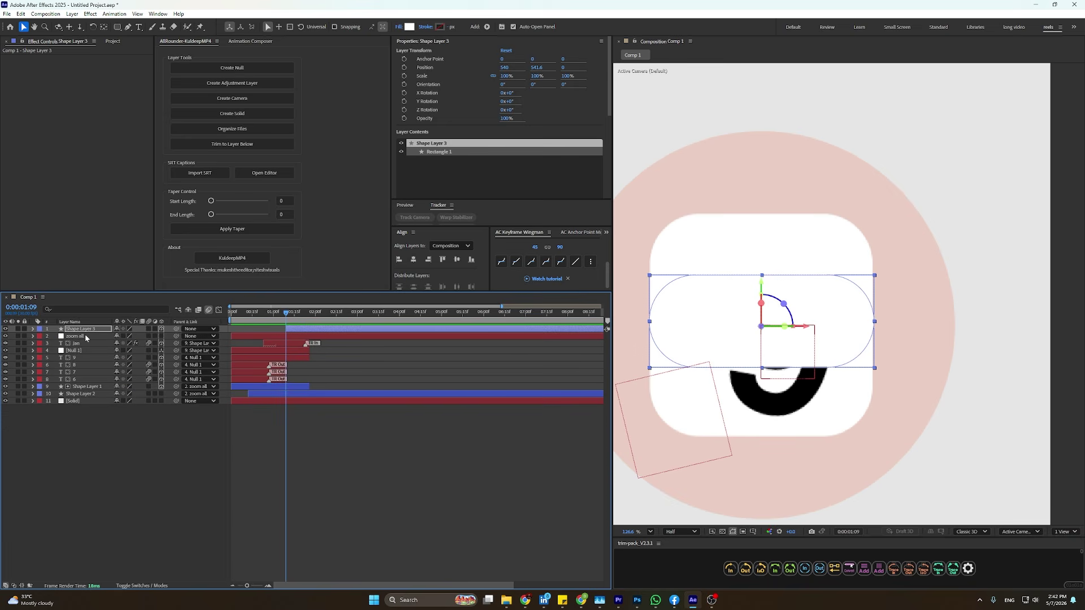
Keyframe Shape Layer 3's X Rotation from -90° at 0:00:01:09 to 0° at 0:00:01:26.
key("r")
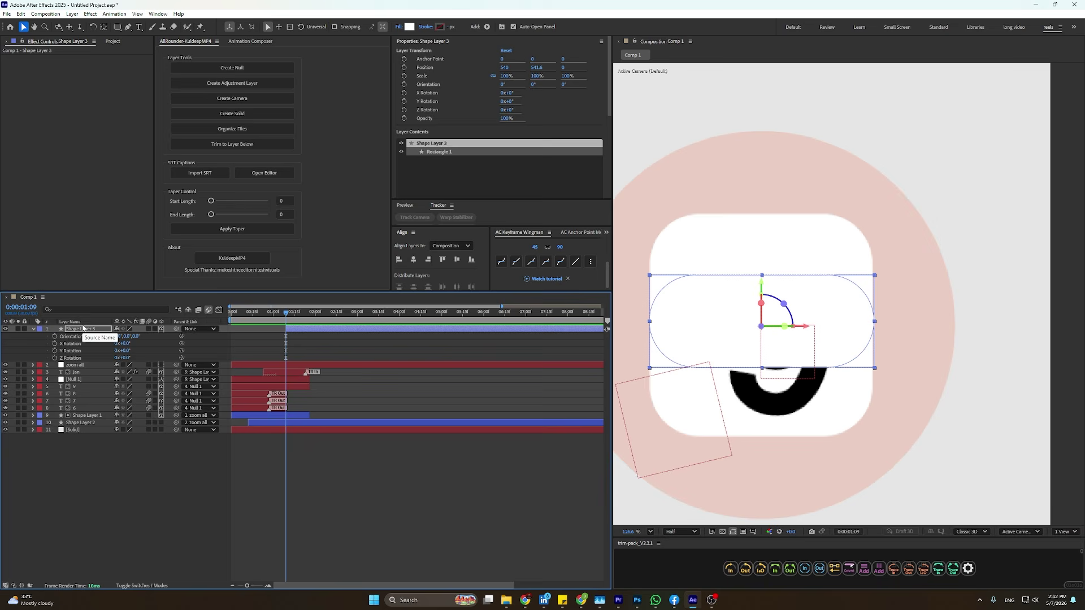
left_click(55, 343)
left_click(92, 416)
key("u")
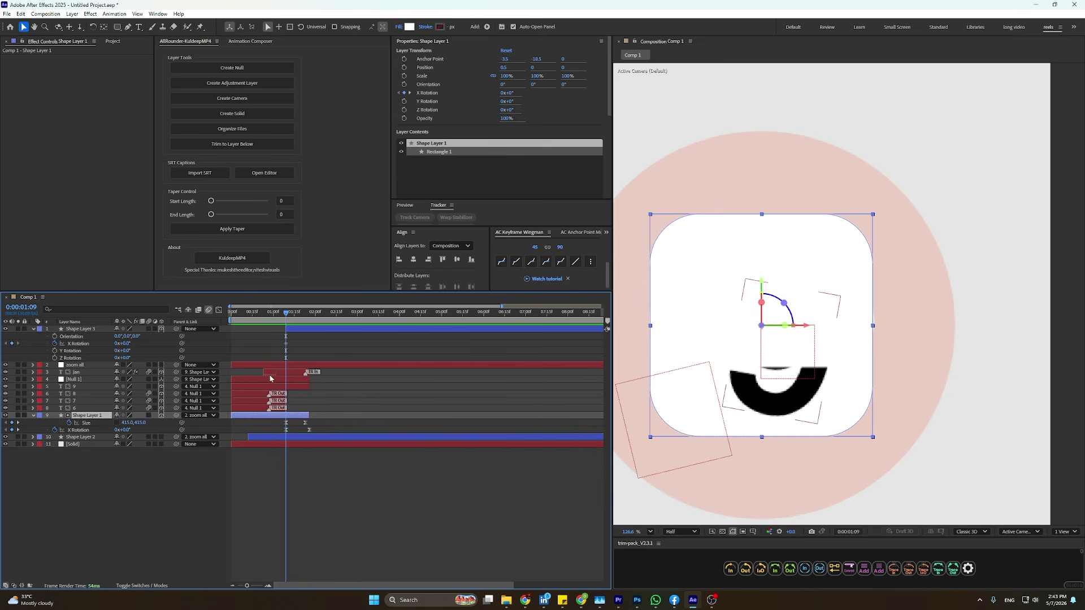
left_click_drag(309, 331, 313, 340)
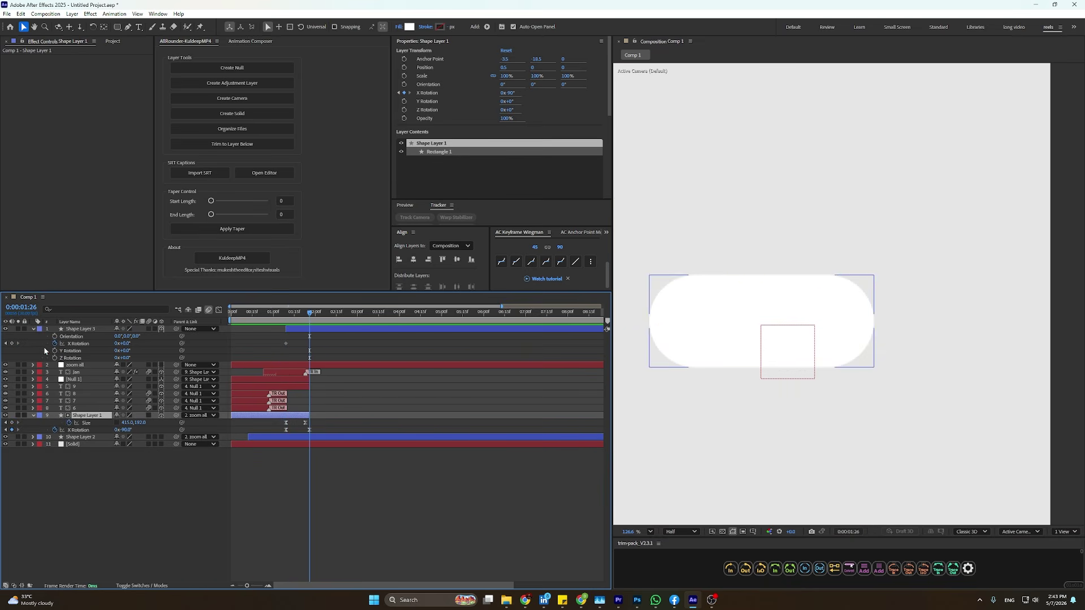
left_click(12, 343)
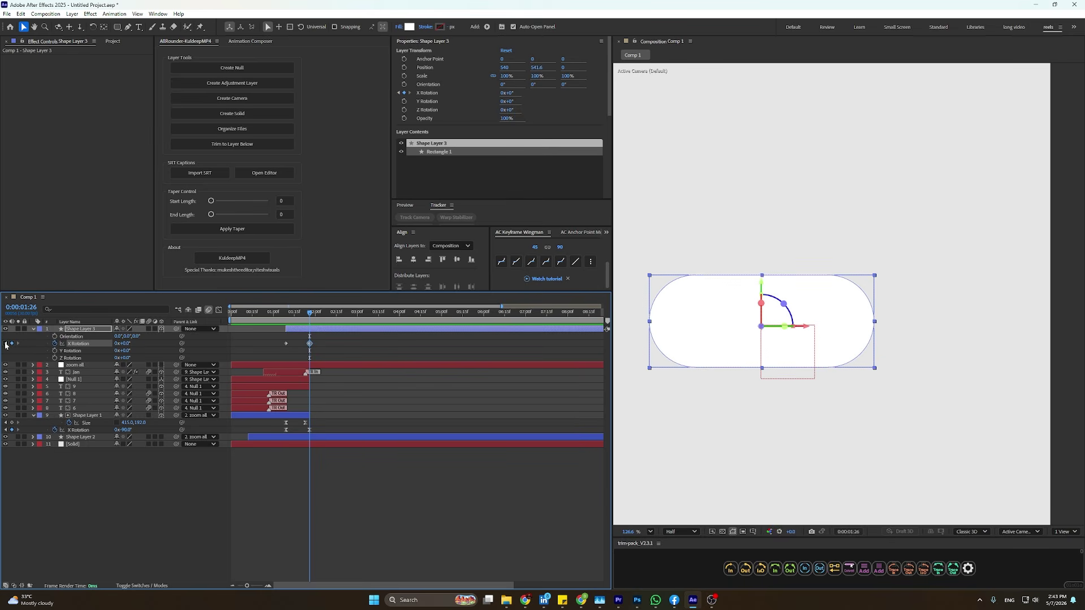
left_click(6, 343)
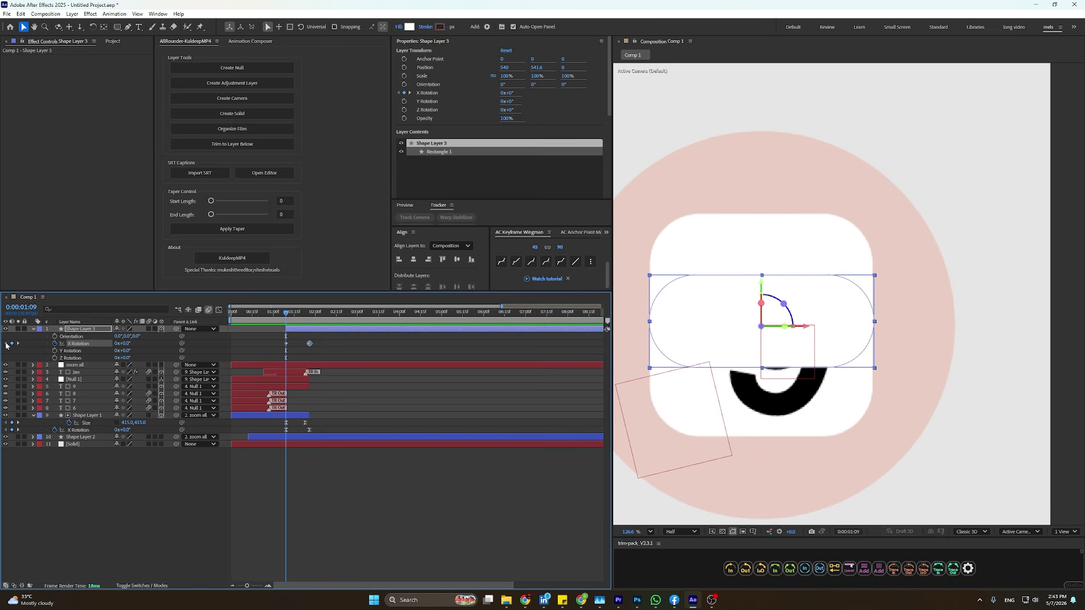
left_click(126, 343)
key("Return")
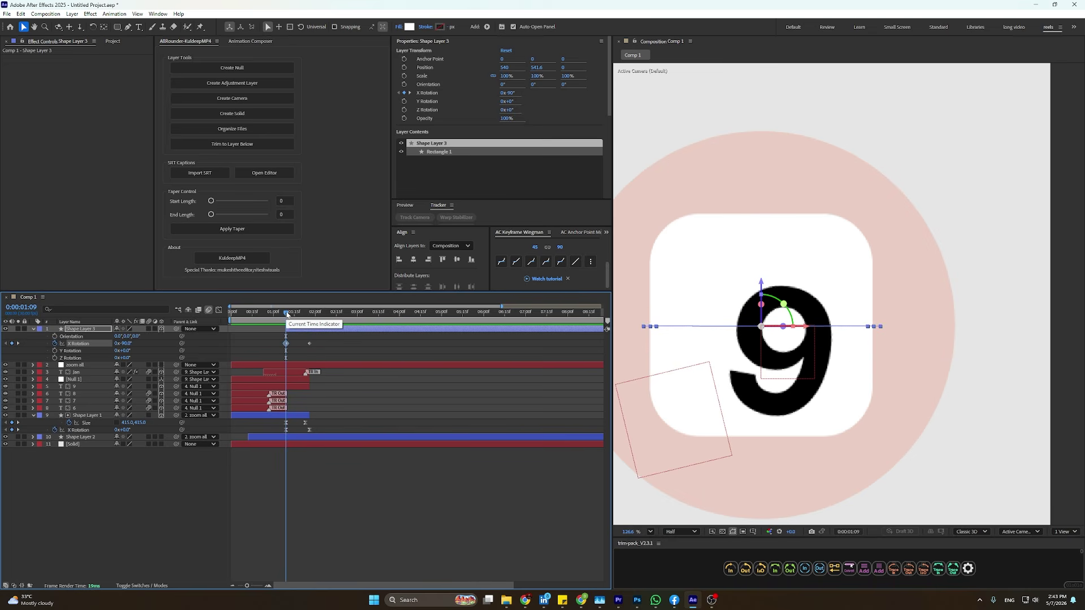
Shift Shape Layer 3 with its keyframes to start at 0:00:01:26, where Shape Layer 1 ends, and preview the flip.
left_click_drag(286, 316, 338, 330)
key("space")
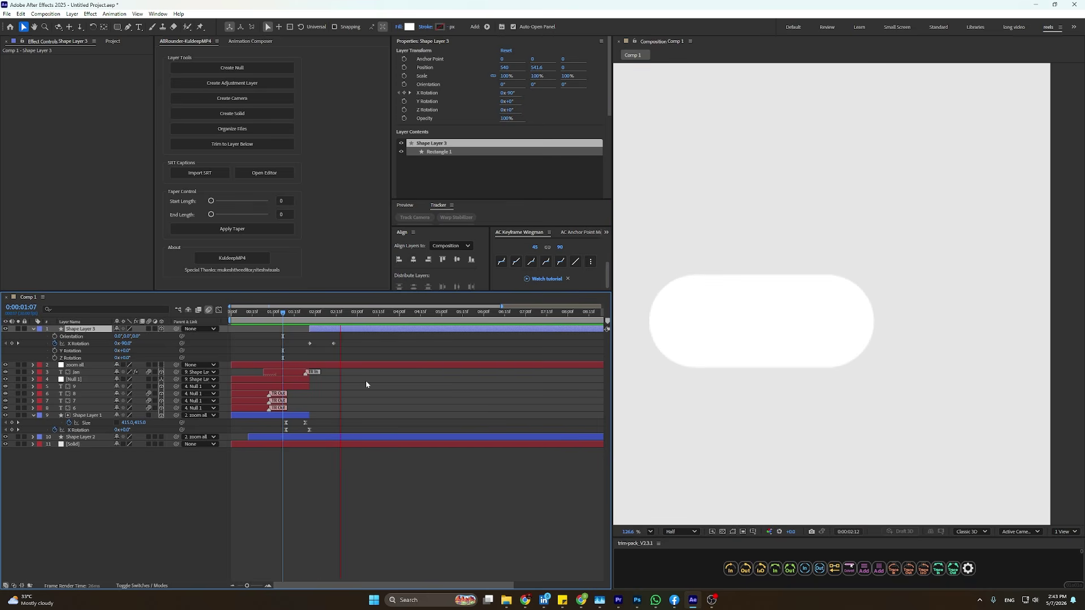
key("space")
Easy-ease Shape Layer 3's two X Rotation keyframes, apply a Keyframe Wingman ease preset to them, and preview the motion.
left_click_drag(361, 351, 267, 334)
key("F9")
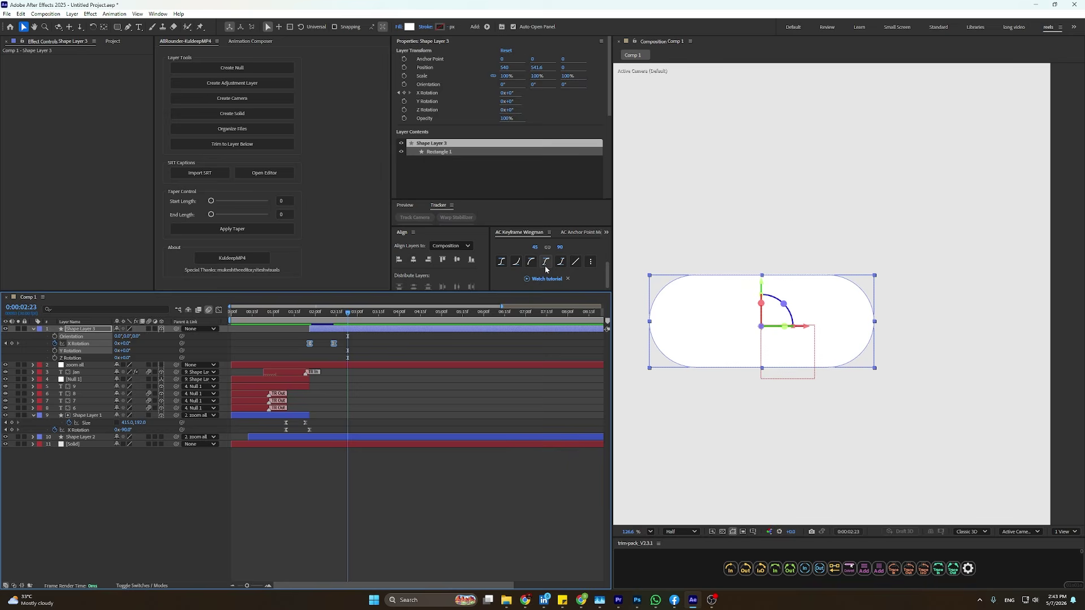
left_click(546, 262)
left_click(371, 405)
left_click_drag(313, 313, 280, 314)
key("space")
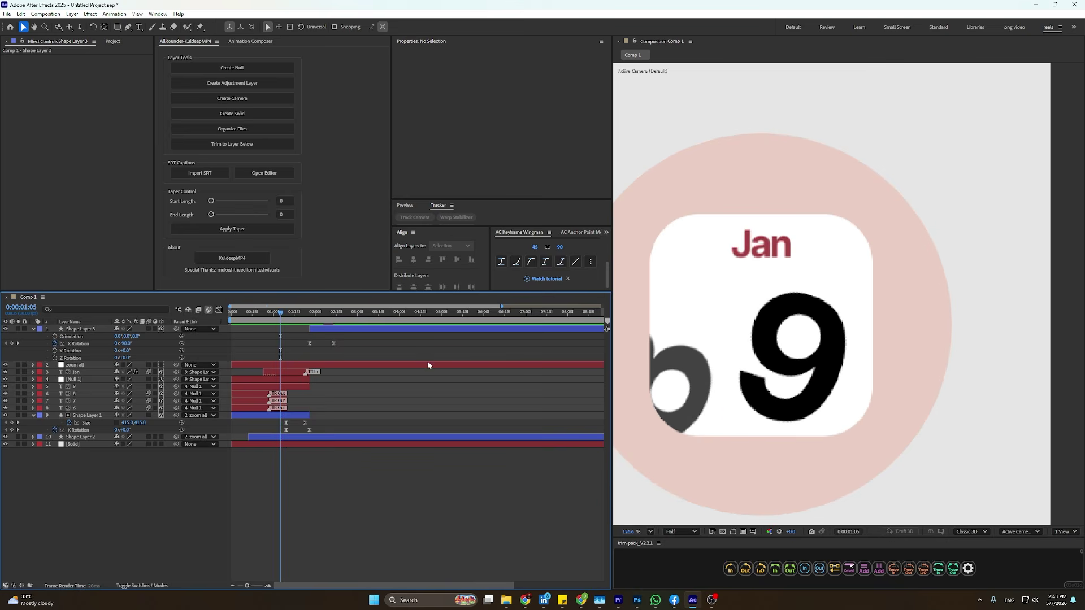
key("space")
Move Shape Layer 1's final Size and X Rotation keyframes to 0:00:01:18 and shift Shape Layer 3 to start there.
scroll(253, 355, "up", 1)
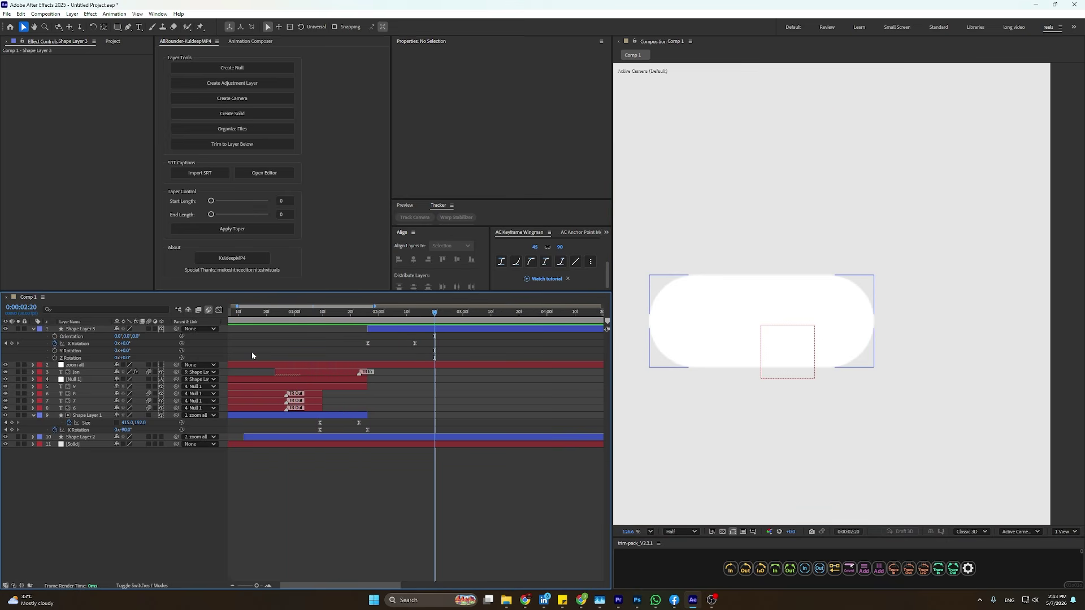
scroll(294, 354, "up", 1)
left_click_drag(423, 422, 394, 434)
left_click_drag(441, 329, 396, 329)
left_click(412, 315)
left_click(397, 320)
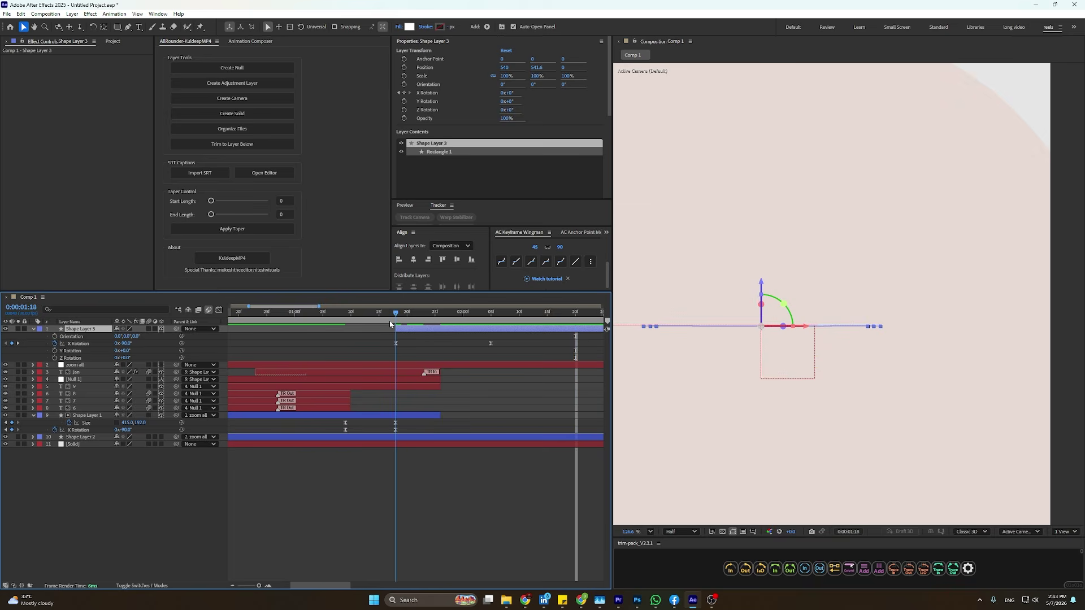
Move Shape Layer 3's last X Rotation keyframe to 0:00:01:25 and apply a 90/90 ease to both shape layers' Size and X Rotation keyframes.
left_click_drag(488, 343, 328, 435)
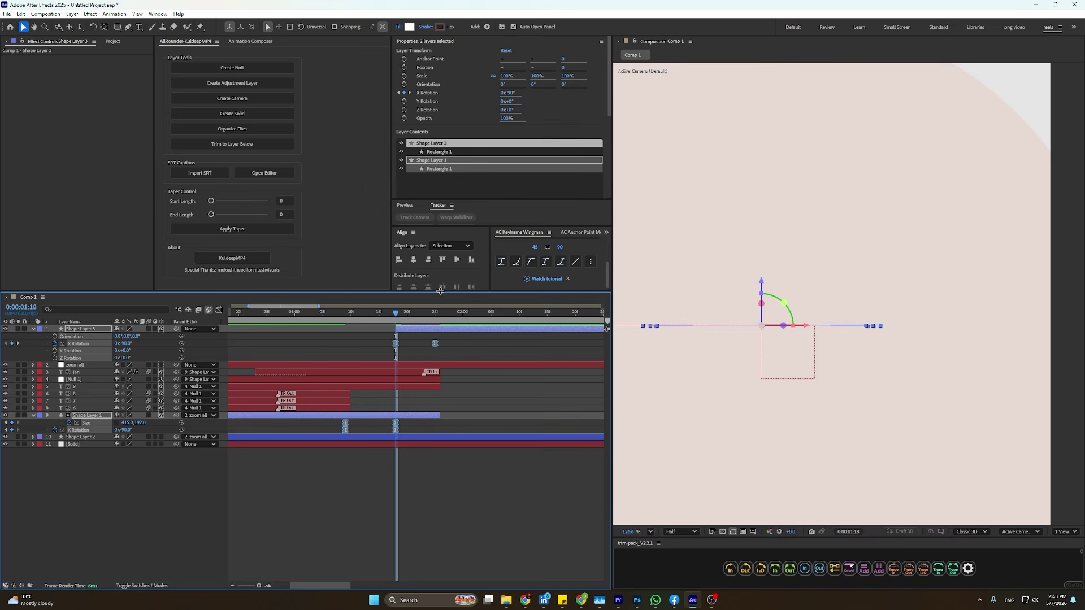
left_click(219, 311)
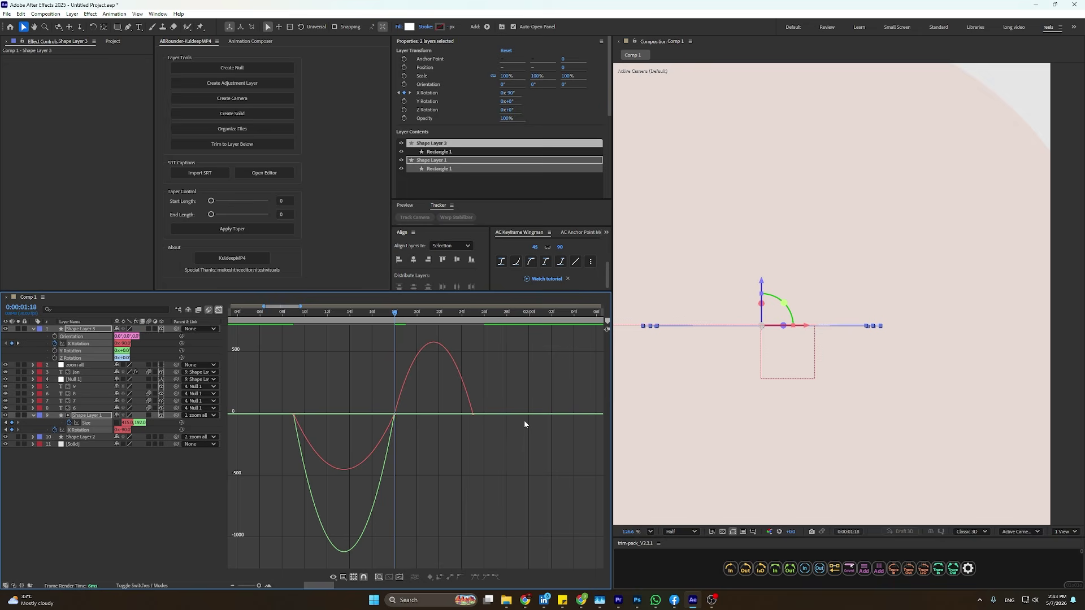
left_click_drag(509, 395, 279, 424)
mouse_move(433, 416)
left_mouse_down()
mouse_move(460, 415)
mouse_move(449, 416)
left_mouse_up()
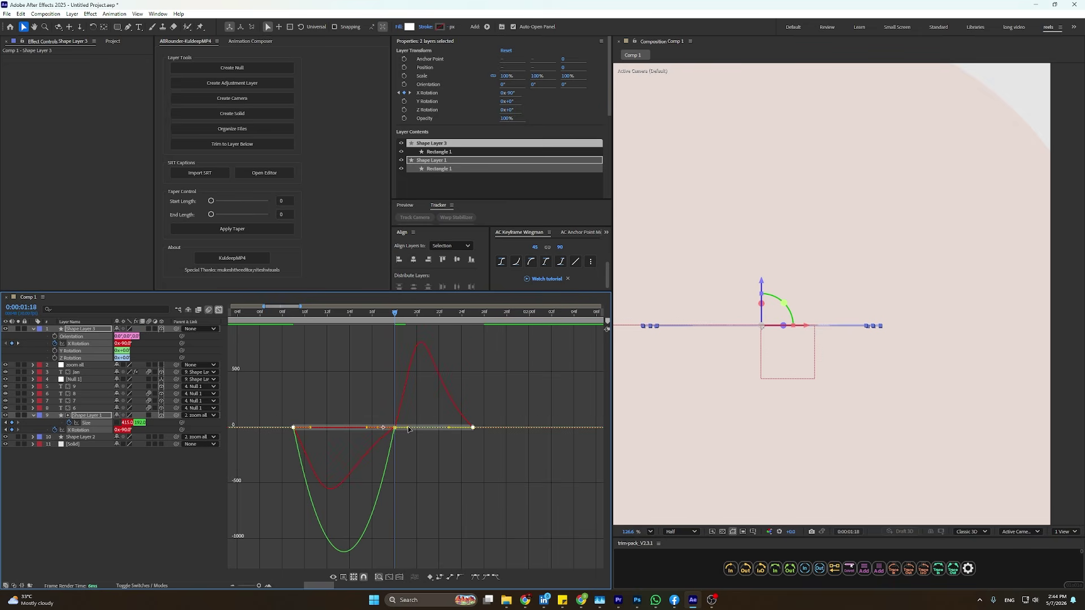
left_click(500, 262)
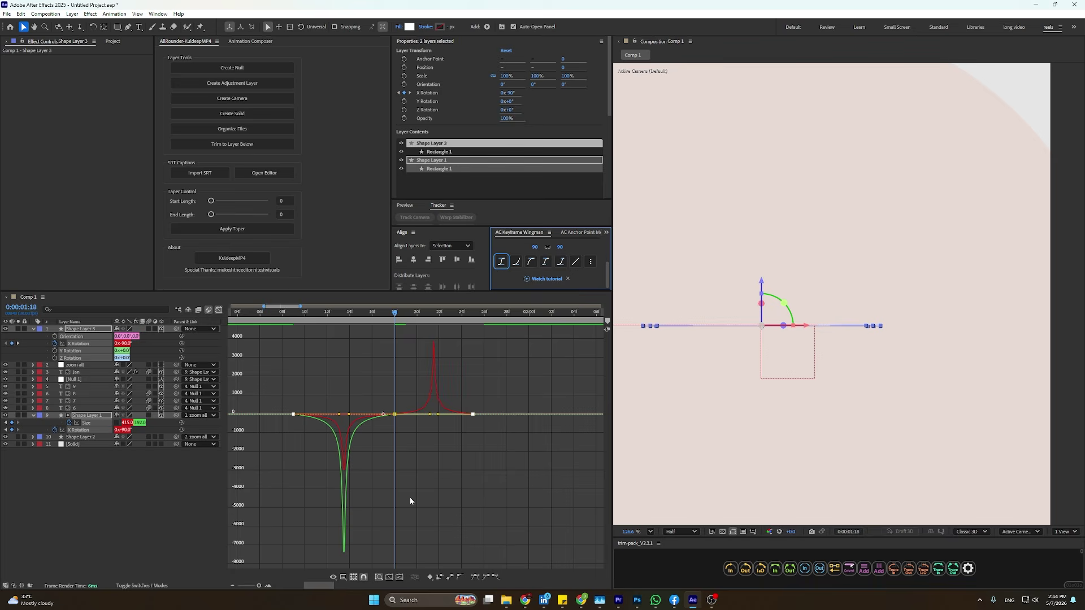
left_click(219, 311)
left_click(389, 463)
Play back the card-to-pill flip from 0:00:01:06 to check the new easing.
scroll(500, 456, "down", 5)
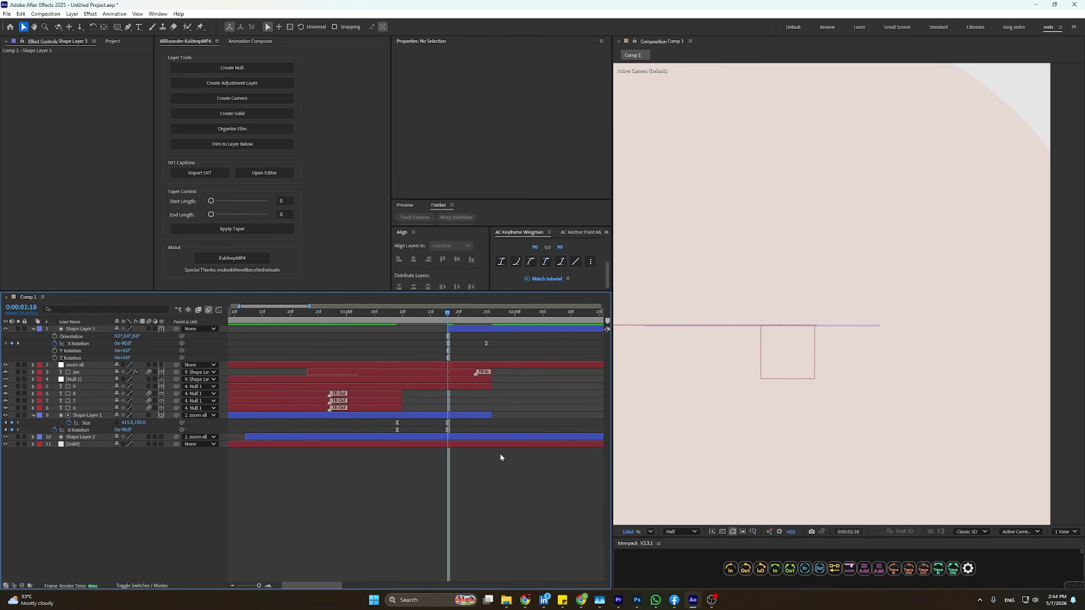
left_click_drag(423, 314, 373, 331)
key("space")
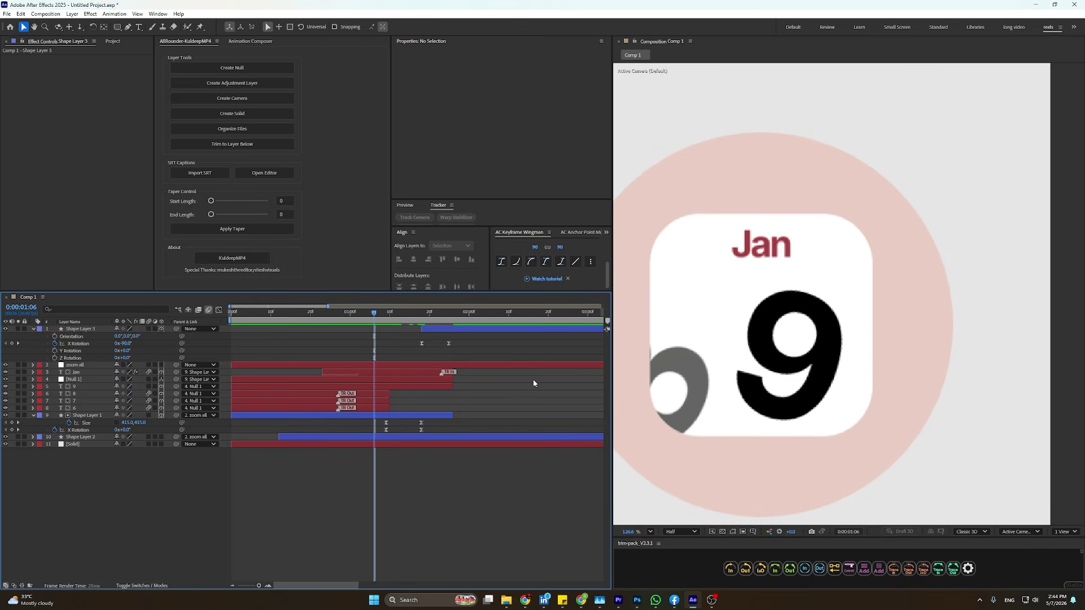
key("space")
Examine the speed graph of Shape Layer 1's Size and both shape layers' X Rotation keyframes.
mouse_move(468, 330)
left_mouse_down()
mouse_move(452, 332)
mouse_move(361, 448)
left_mouse_up()
left_click(218, 310)
scroll(414, 399, "up", 2)
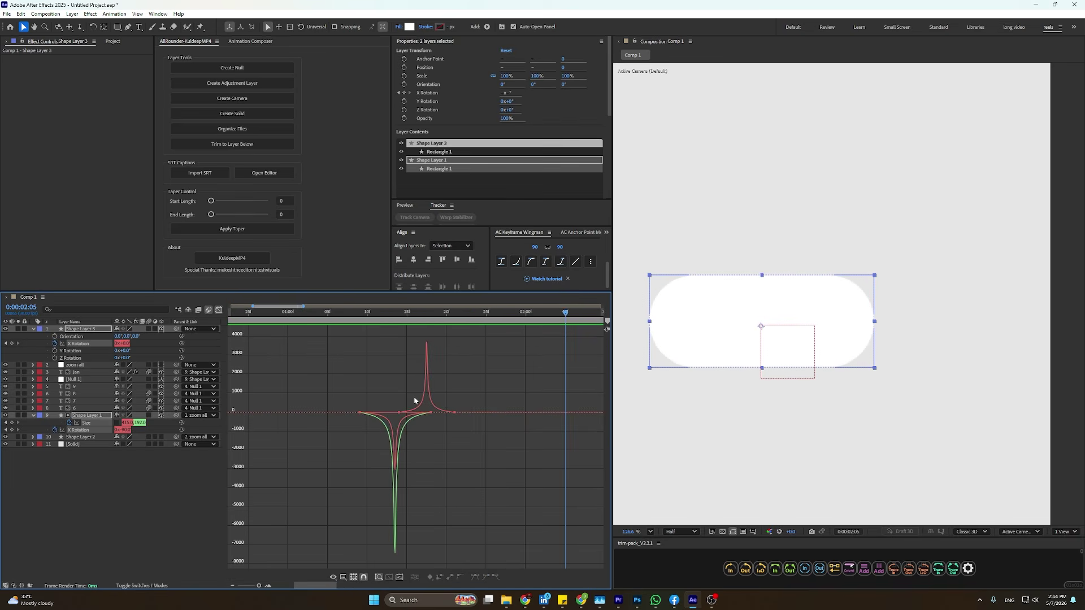
left_click_drag(499, 389, 264, 438)
scroll(398, 413, "up", 1)
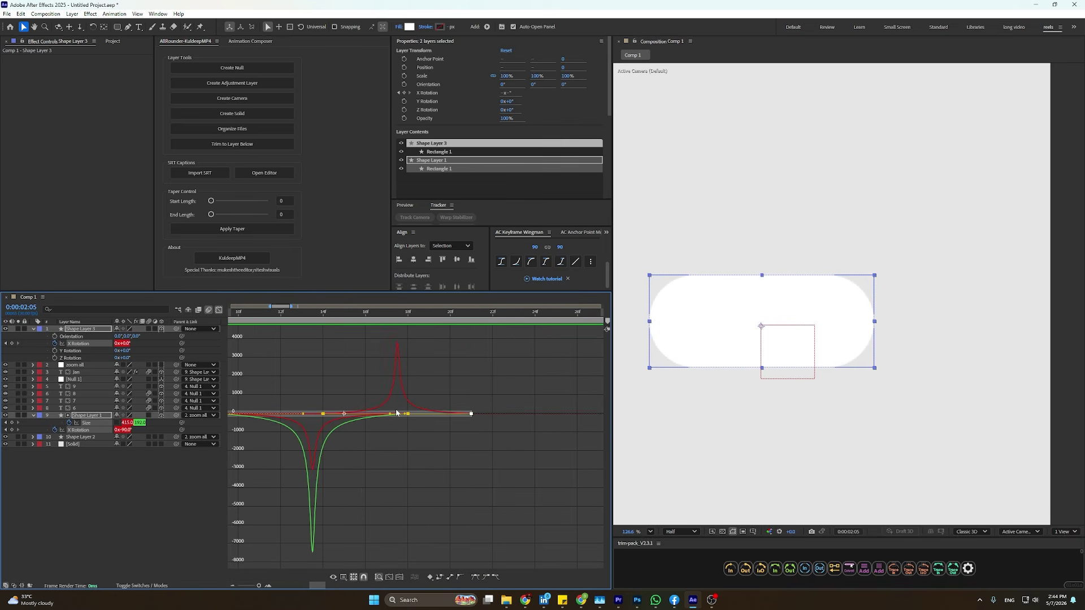
Set the incoming and outgoing velocity influence of both shape layers' X Rotation keyframes to 60%.
key("shift+F3")
left_click_drag(517, 340, 357, 446)
right_click(428, 343)
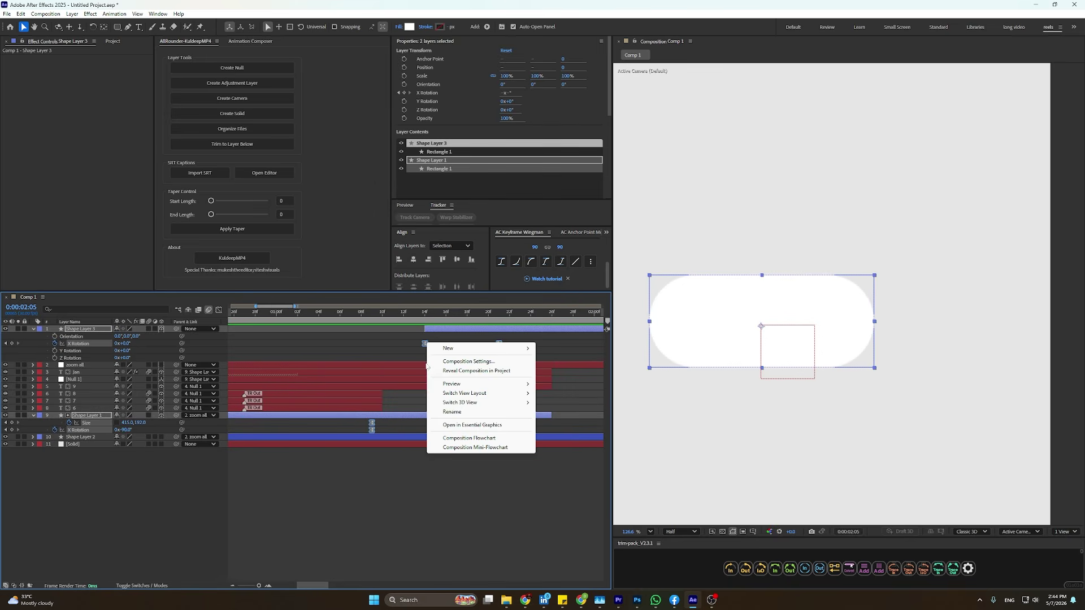
right_click(422, 344)
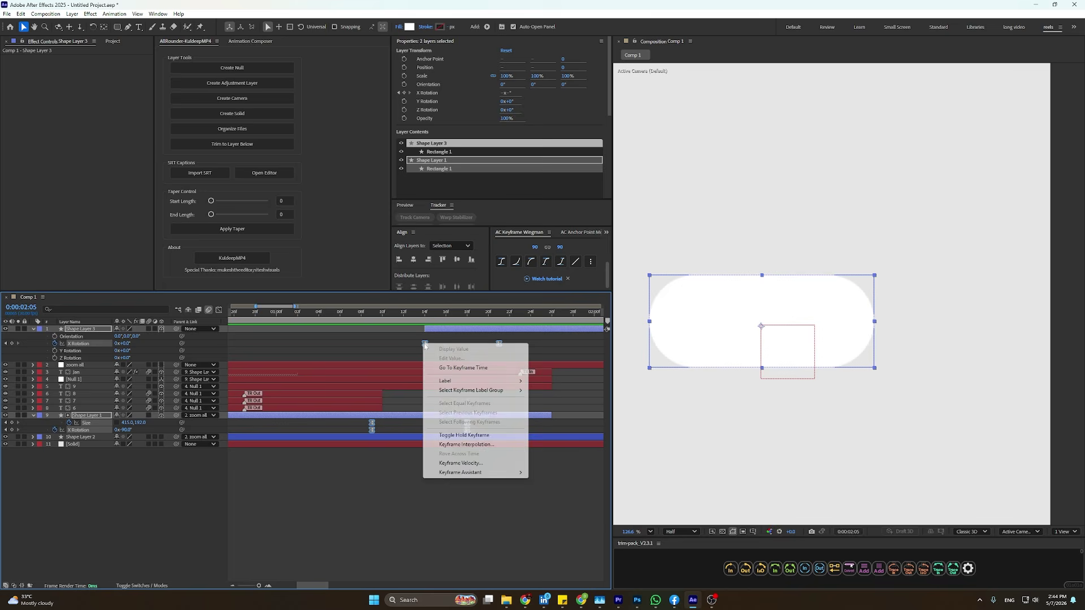
left_click(474, 464)
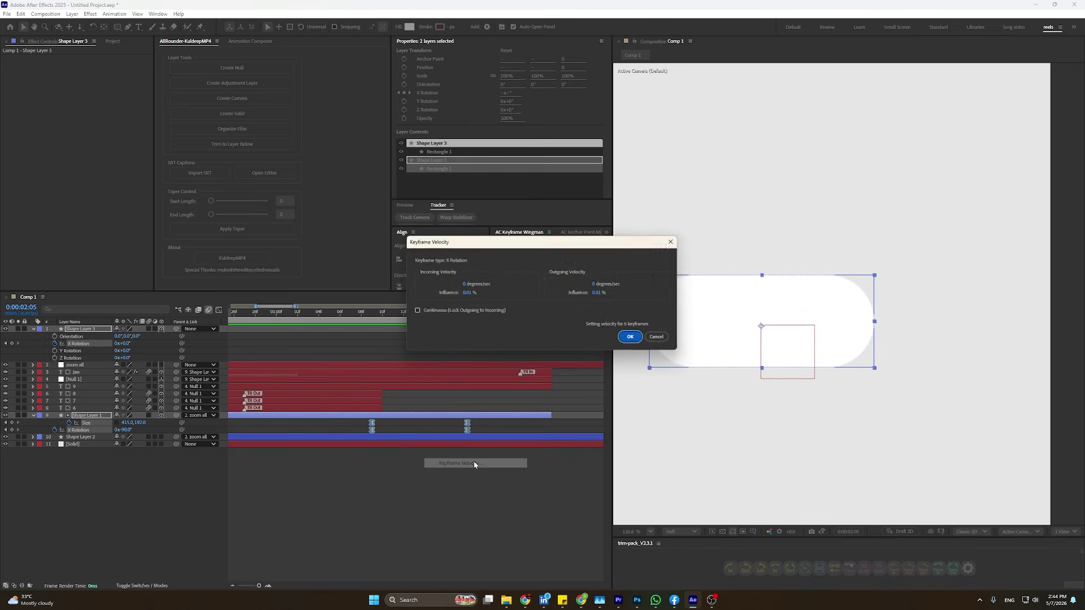
left_click(467, 293)
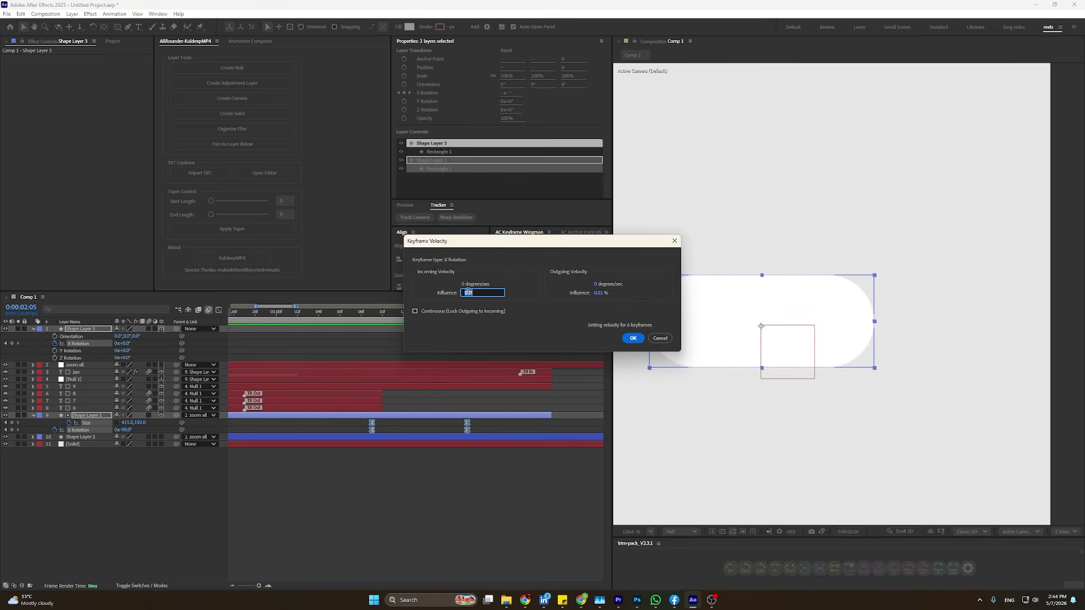
left_click(598, 293)
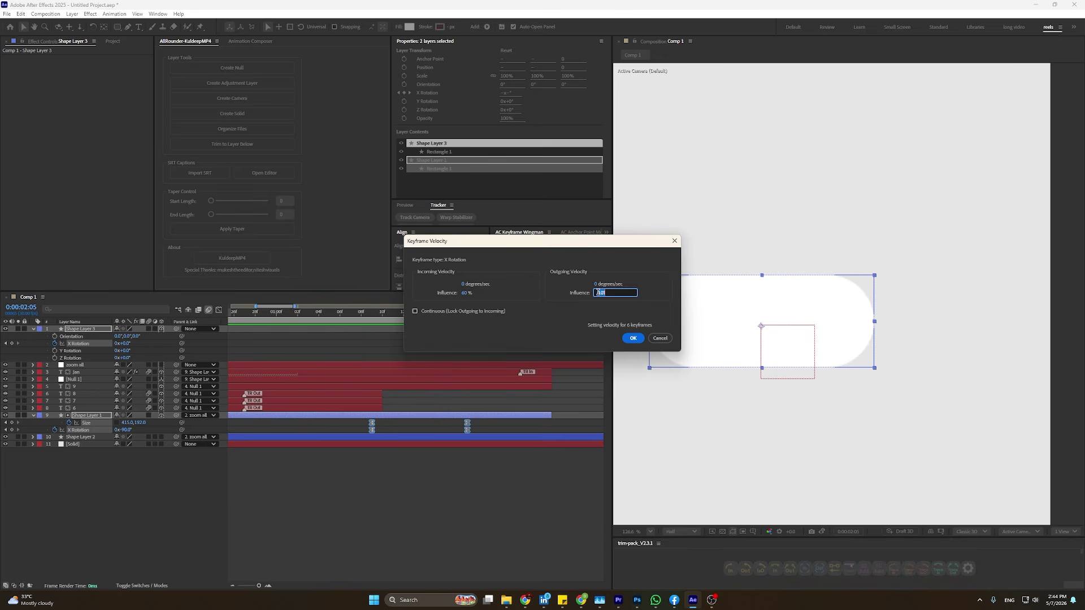
left_click(632, 337)
left_click(476, 475)
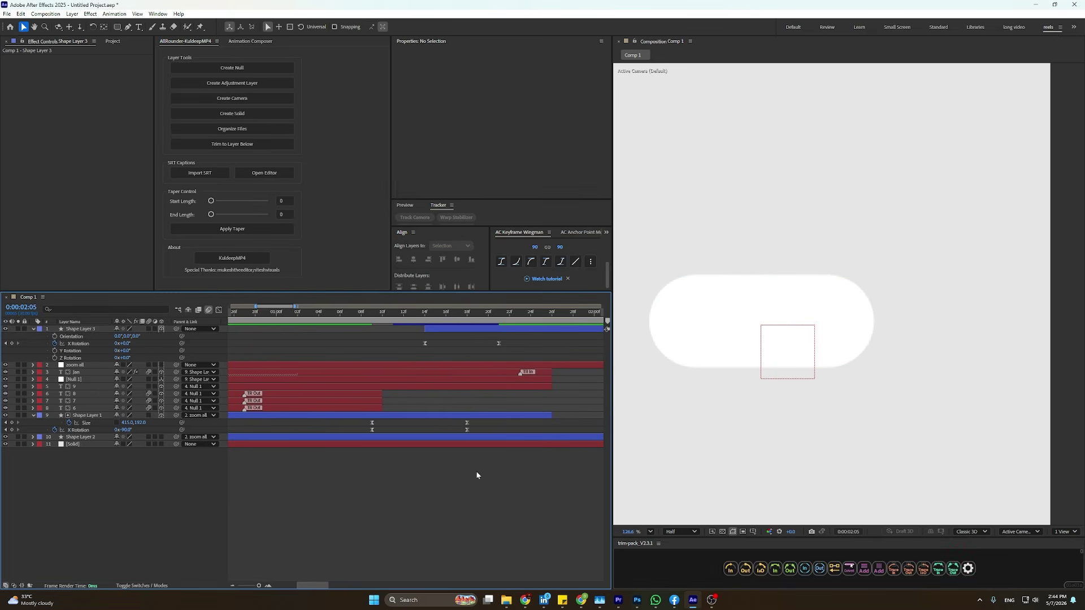
Show the selected Size and X Rotation keyframes of both shape layers as a speed graph.
left_click(219, 310)
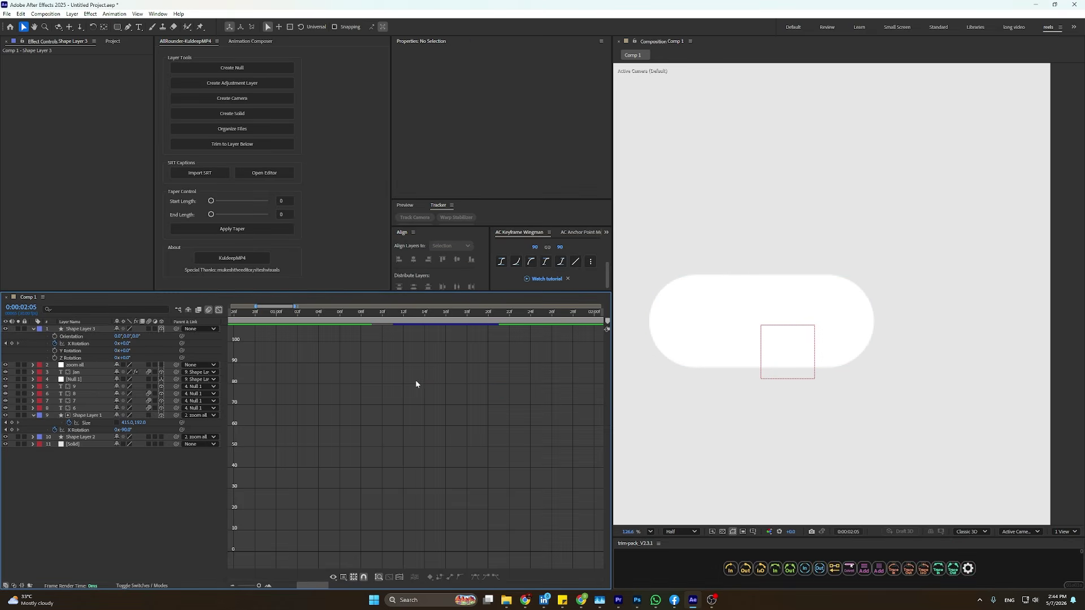
left_click(218, 338)
left_click(218, 311)
scroll(235, 375, "up", 4)
scroll(378, 388, "down", 2)
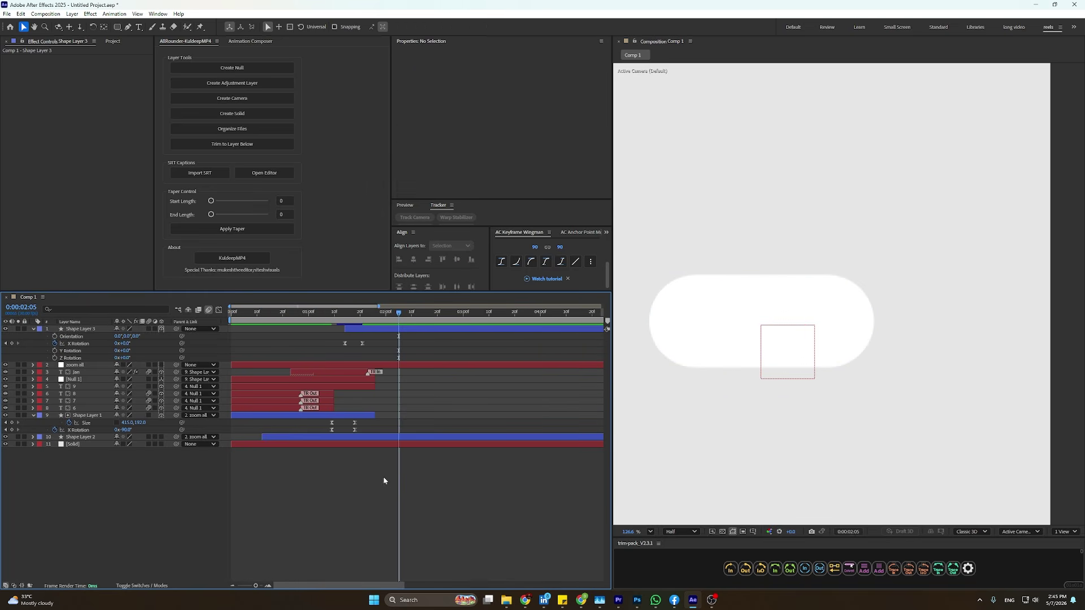
left_click_drag(398, 478, 300, 337)
left_click(219, 310)
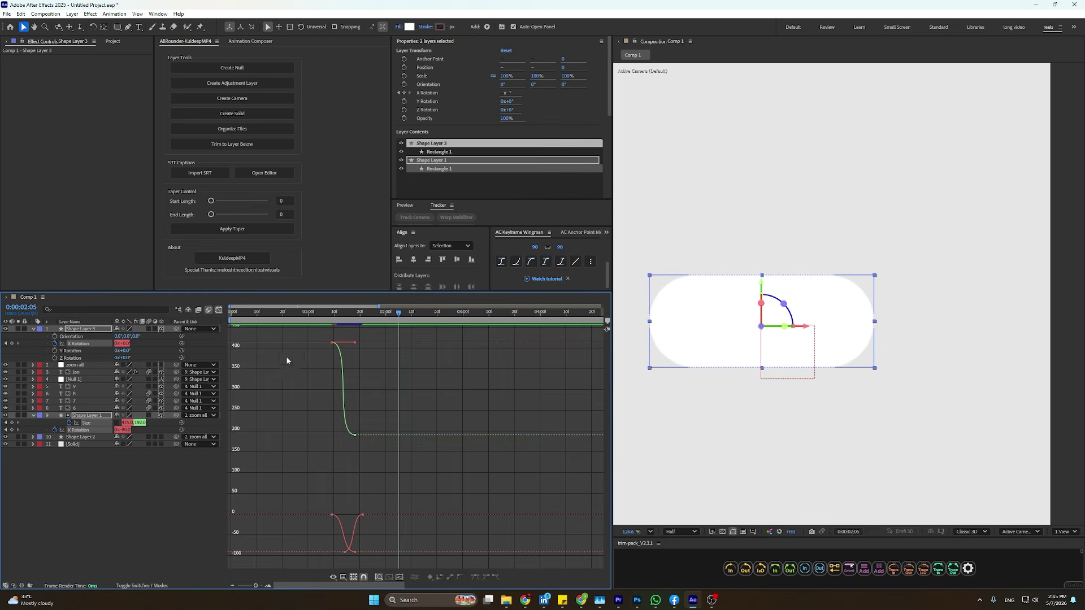
scroll(302, 395, "up", 3)
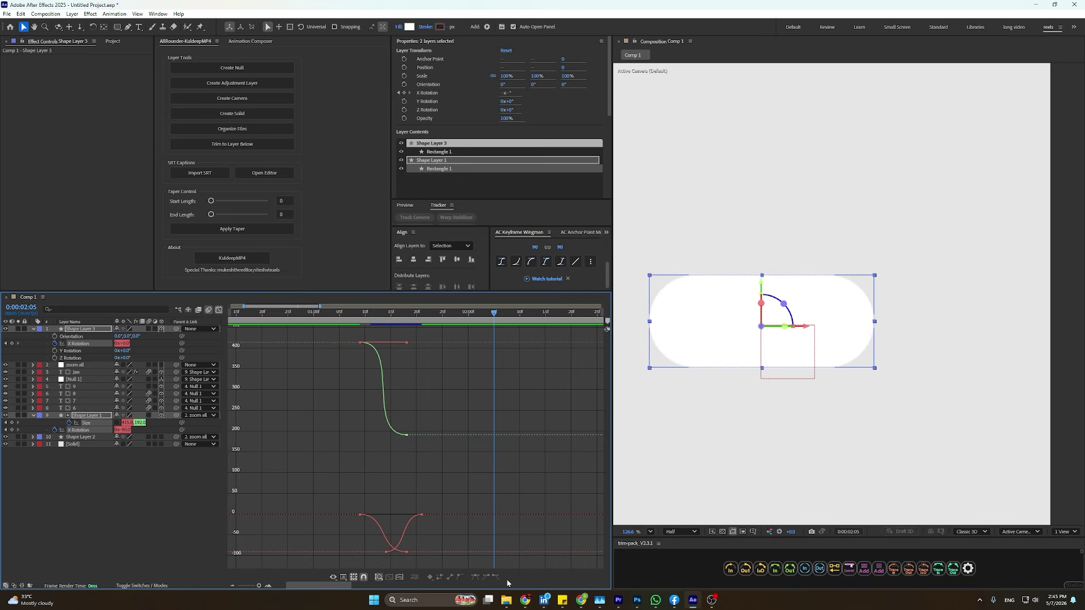
left_click(342, 576)
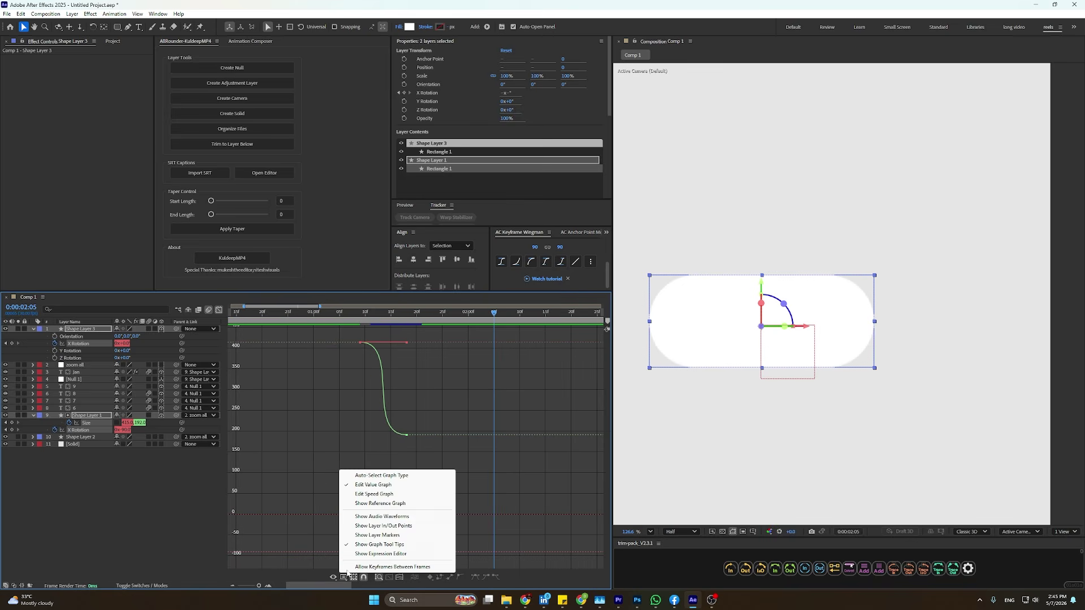
left_click(374, 495)
scroll(361, 346, "up", 2)
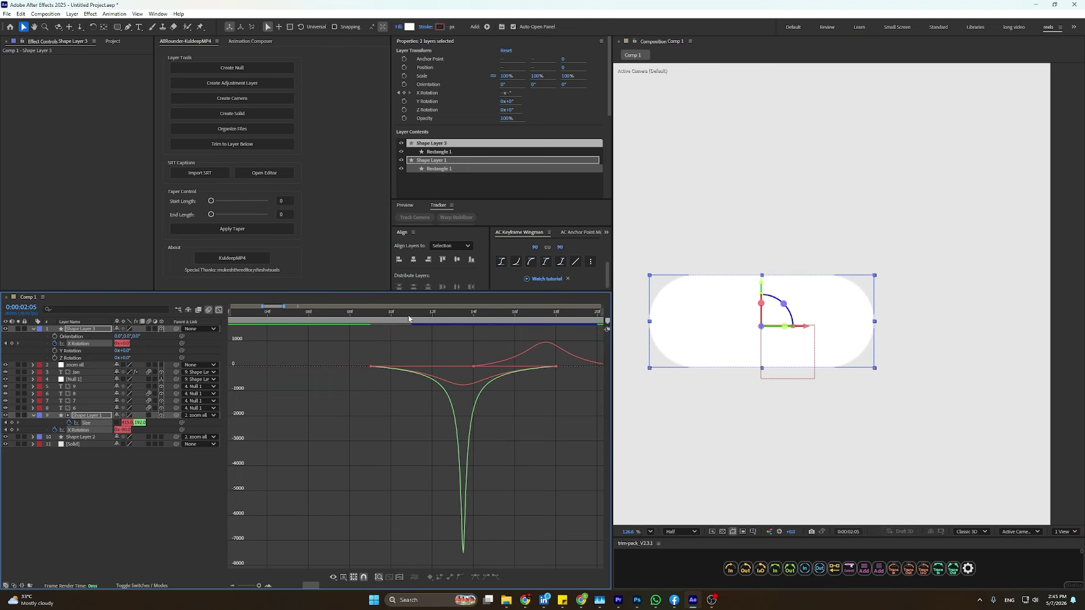
Play back the card-to-pill flip from 0:00:01:08 and again from 0:00:01:04.
left_click_drag(367, 315, 354, 317)
key("space")
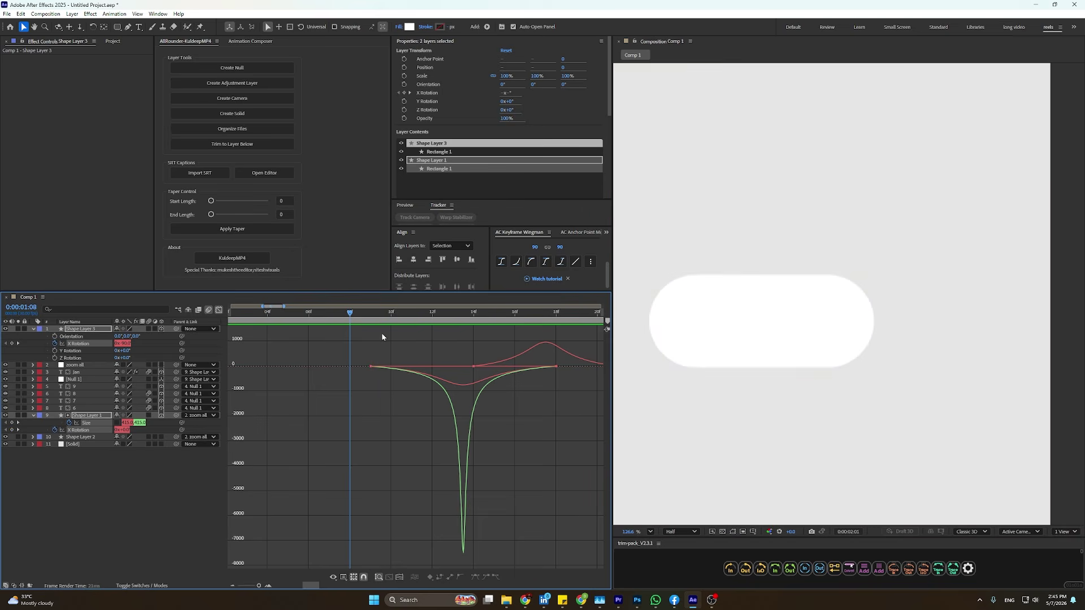
key("space")
left_click(219, 310)
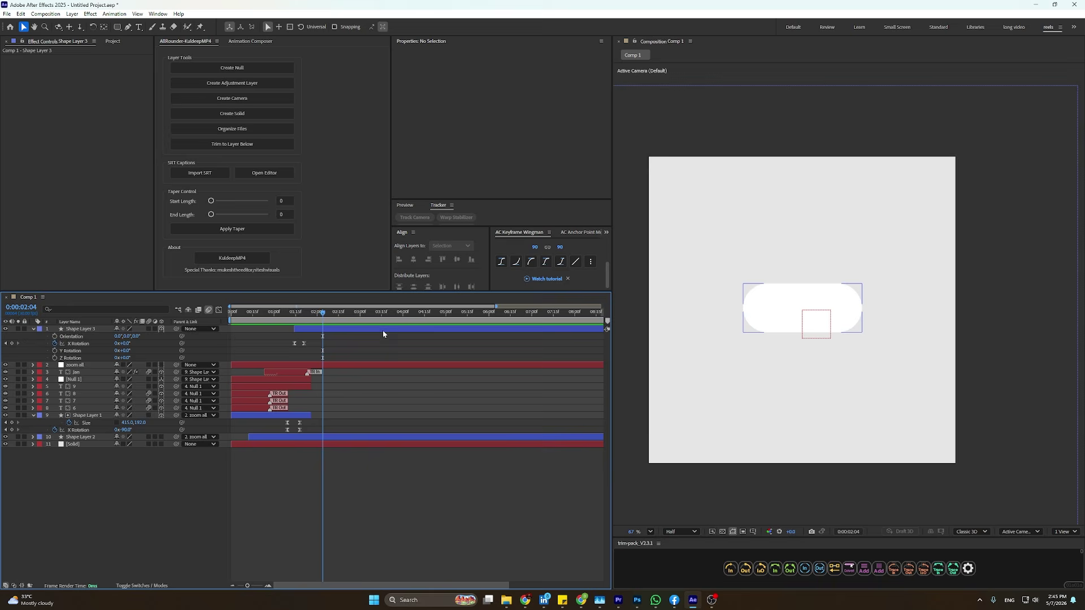
left_click(280, 312)
scroll(281, 318, "up", 2)
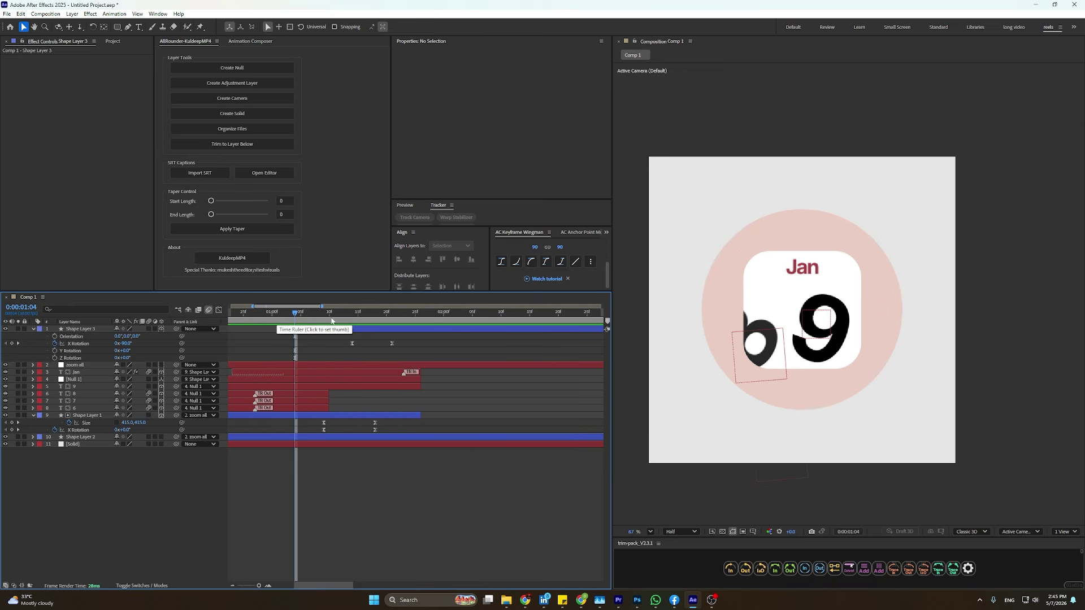
key("space")
key("space")
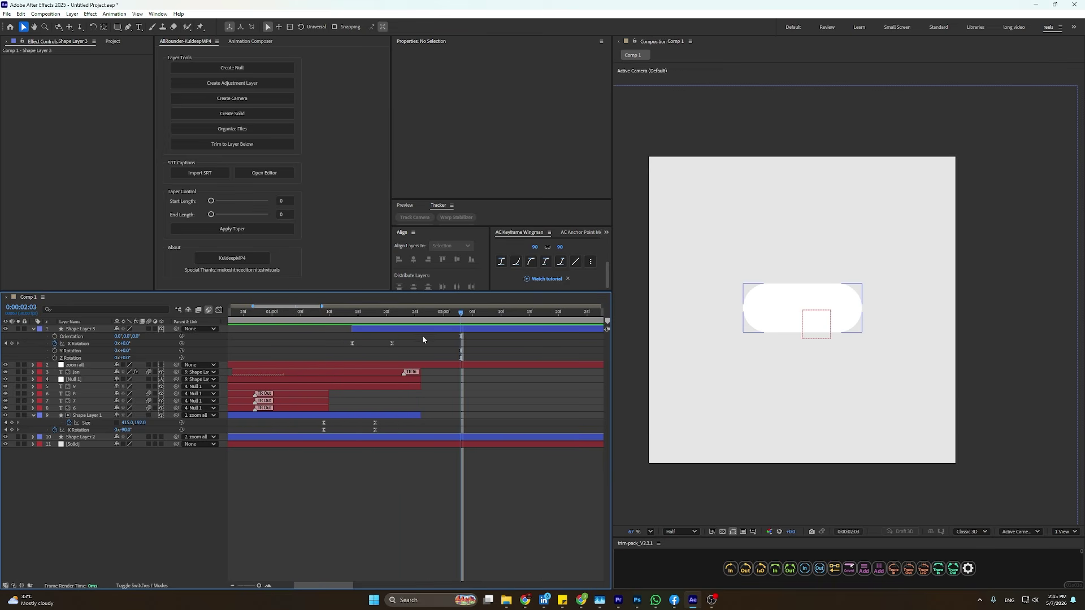
Try to adjust an ease handle of the shape layers' flip keyframes in the speed graph, and undo the change.
left_click(392, 343)
left_click(346, 312)
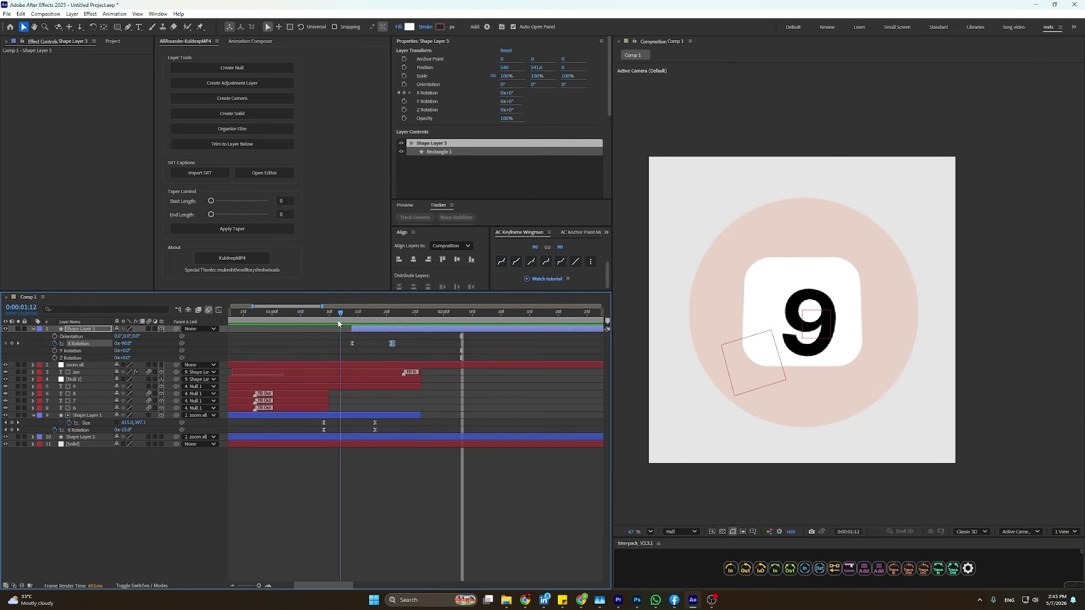
left_click_drag(348, 325, 304, 438)
scroll(289, 370, "up", 2)
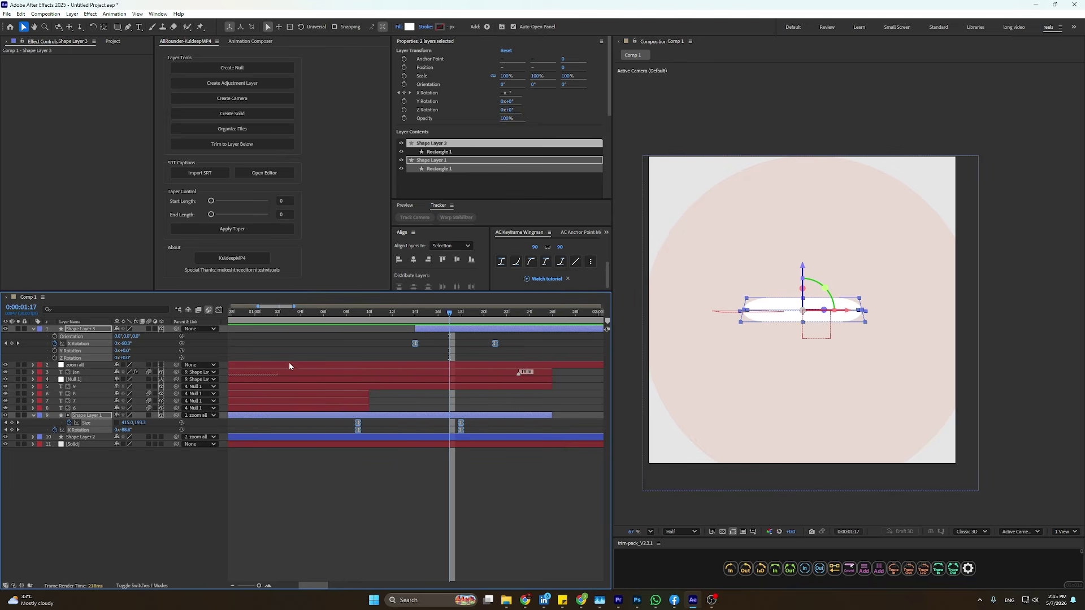
left_click(219, 310)
scroll(469, 373, "up", 2)
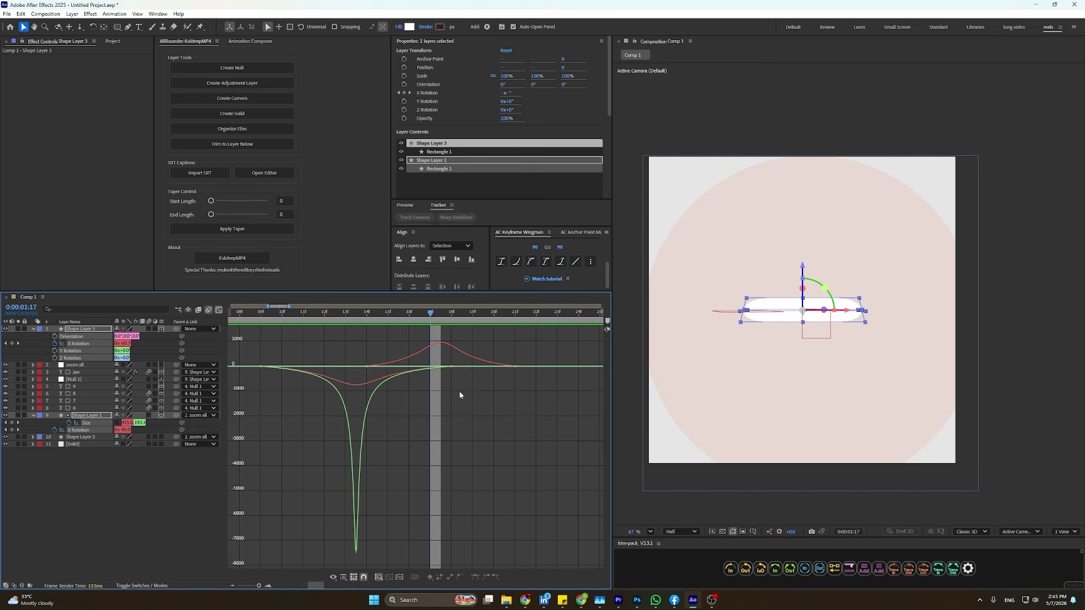
scroll(502, 365, "down", 3)
left_click_drag(544, 355, 447, 385)
scroll(509, 366, "up", 5)
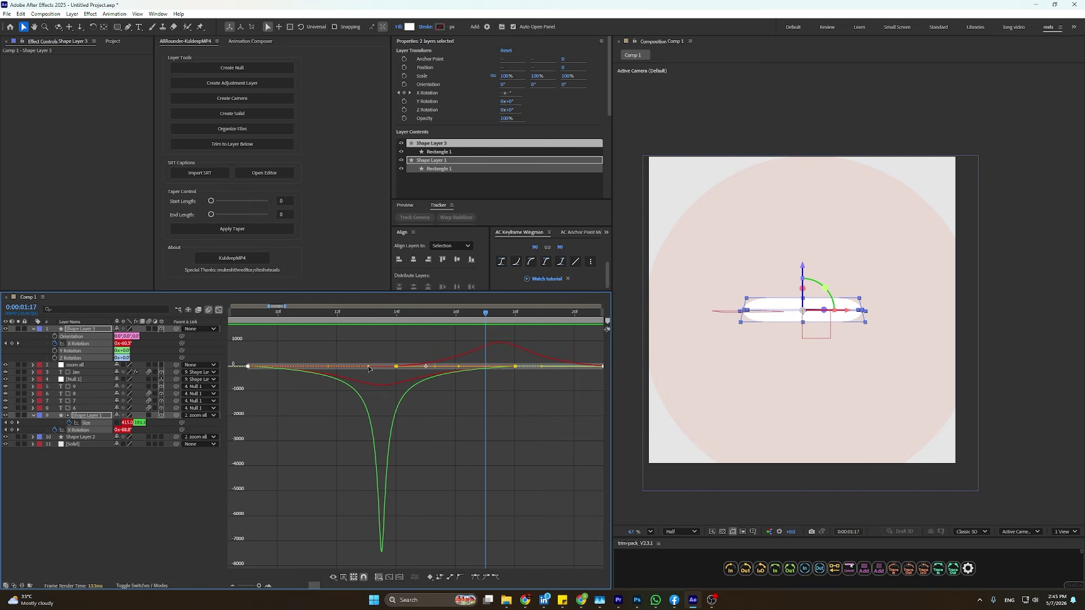
left_click_drag(368, 367, 342, 367)
key("ctrl+z")
key("ctrl+z")
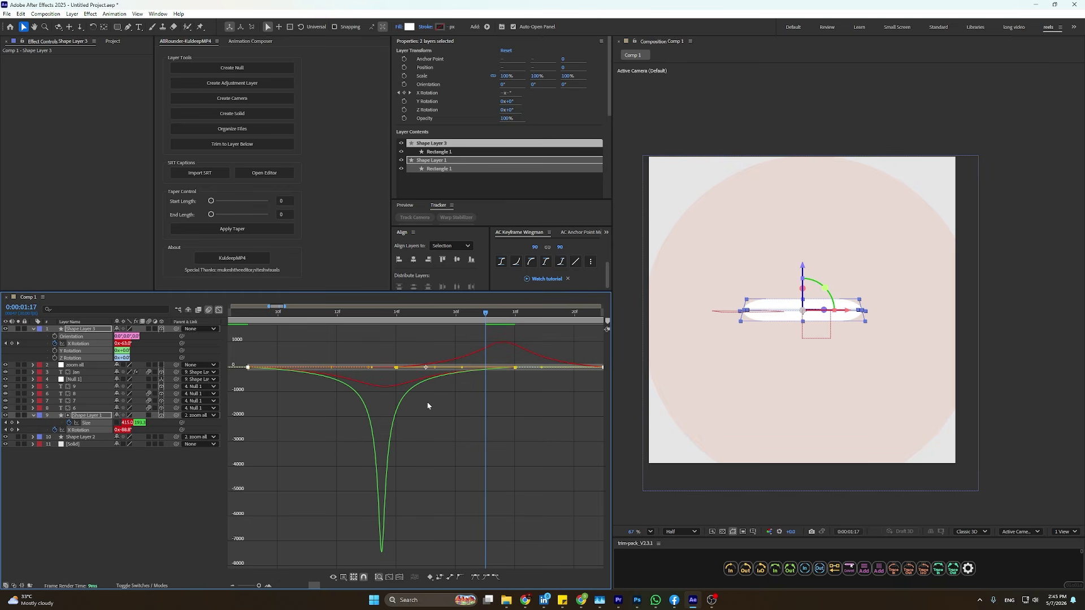
Play back the flip from 0:00:01:09 and return to the layer timeline.
key("space")
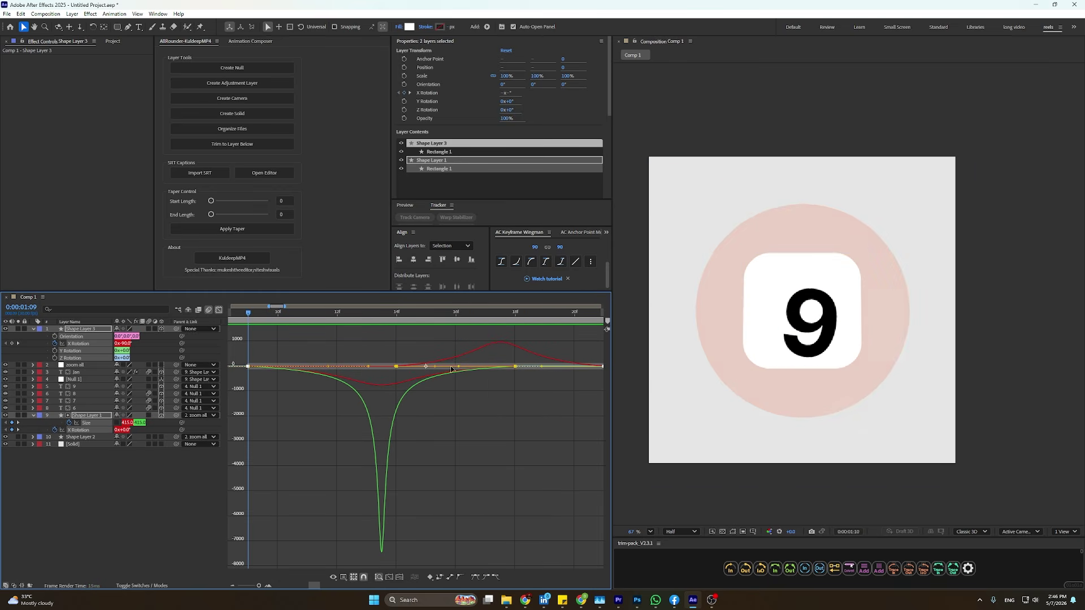
key("space")
left_click(219, 313)
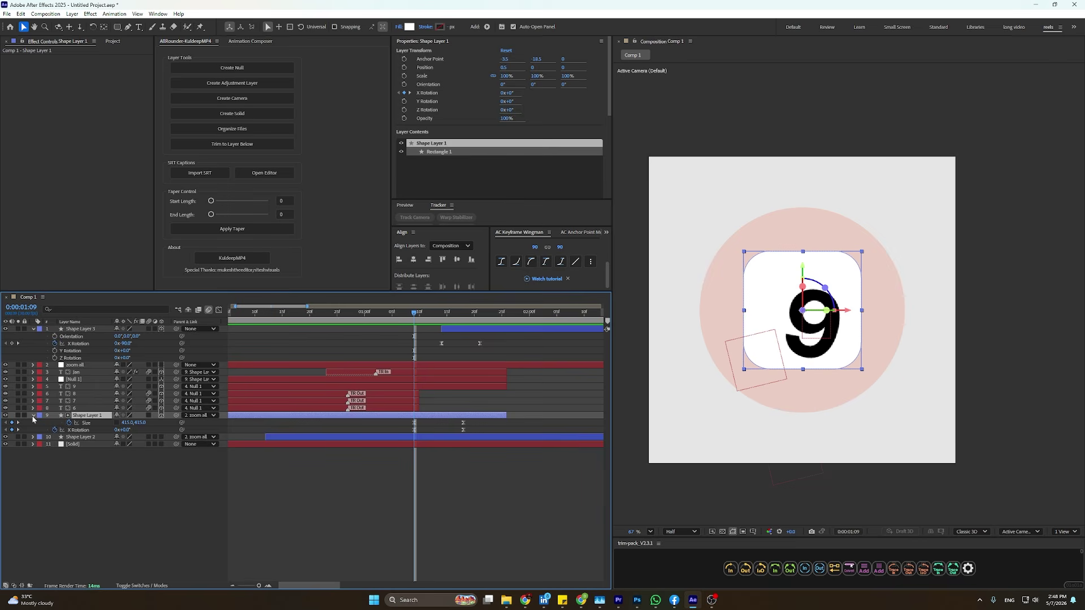
Collapse Shape Layer 1's properties and reveal only its rotation properties.
left_click(32, 415)
left_click(32, 415)
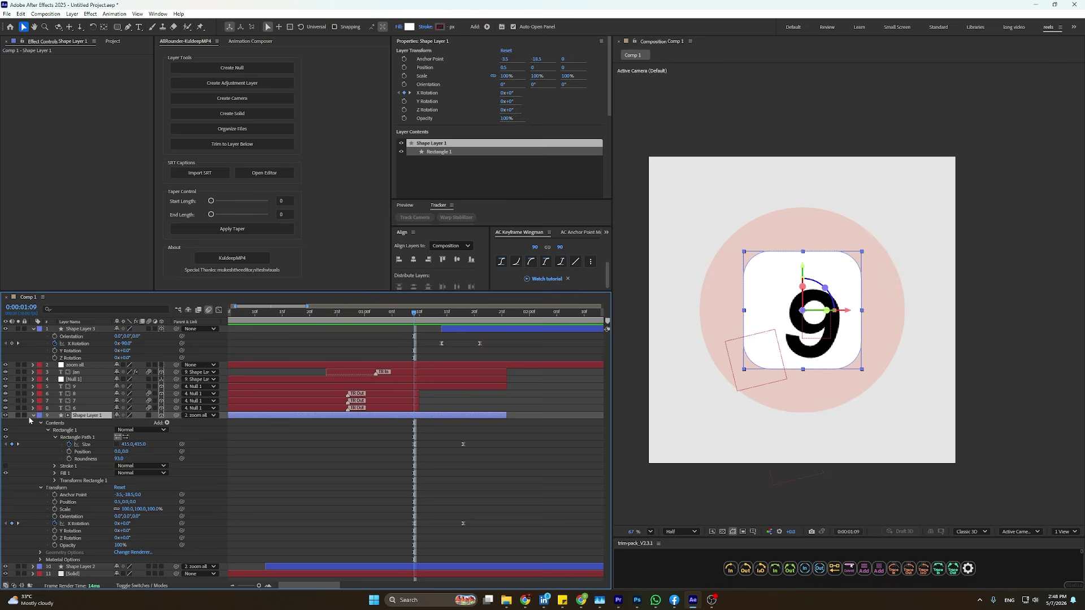
left_click(30, 420)
left_click(33, 415)
left_click(79, 423)
left_click(82, 417)
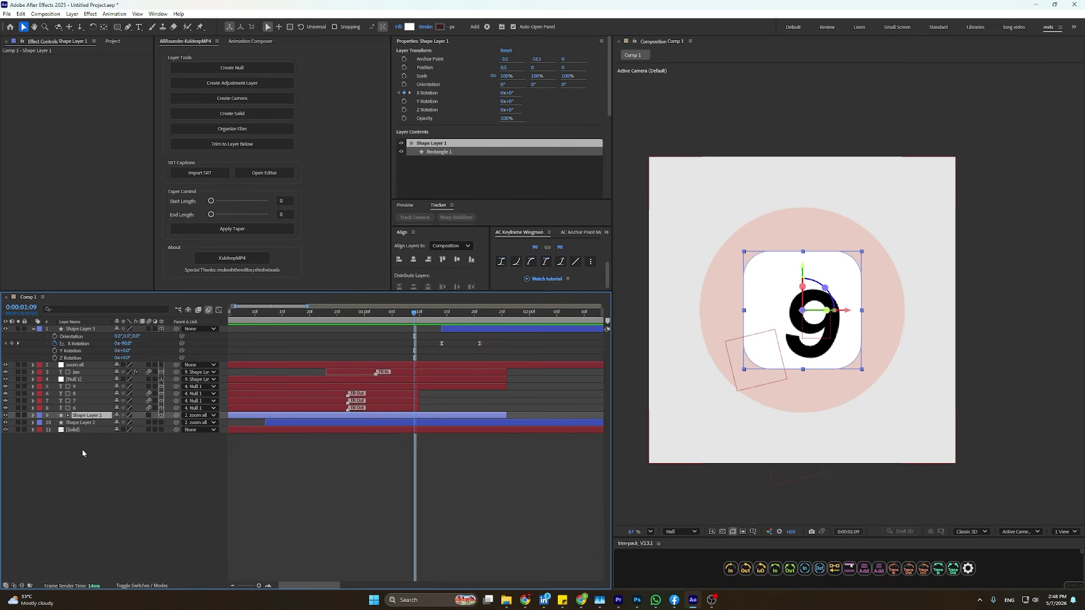
left_click(79, 422)
left_click(82, 416)
key("r")
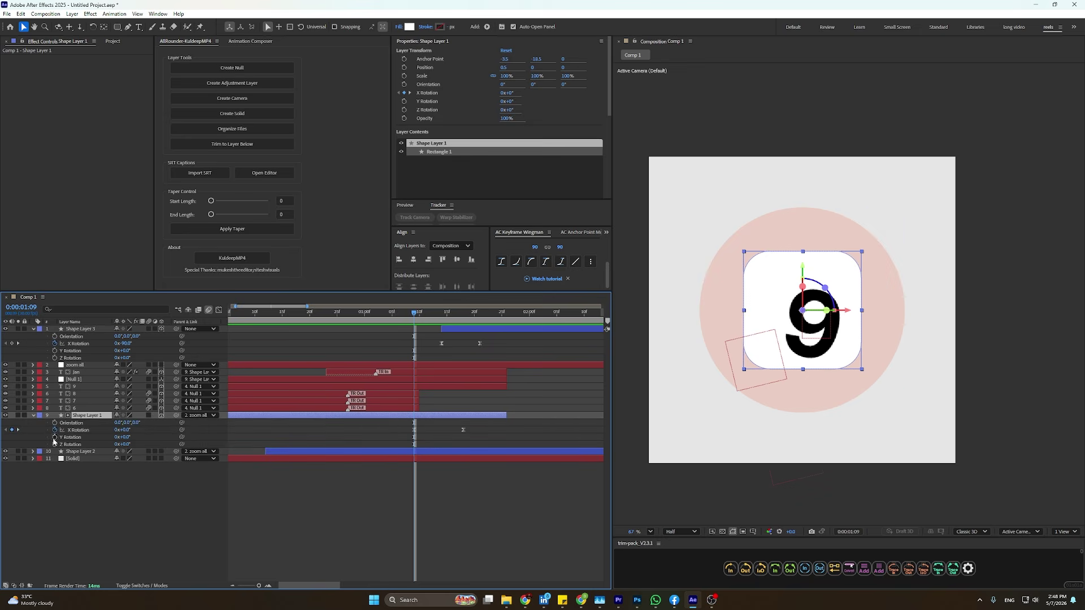
Add a Z Rotation keyframe of 0° to Shape Layer 1 and move it to 0:00:01:18.
left_click_drag(126, 437, 130, 438)
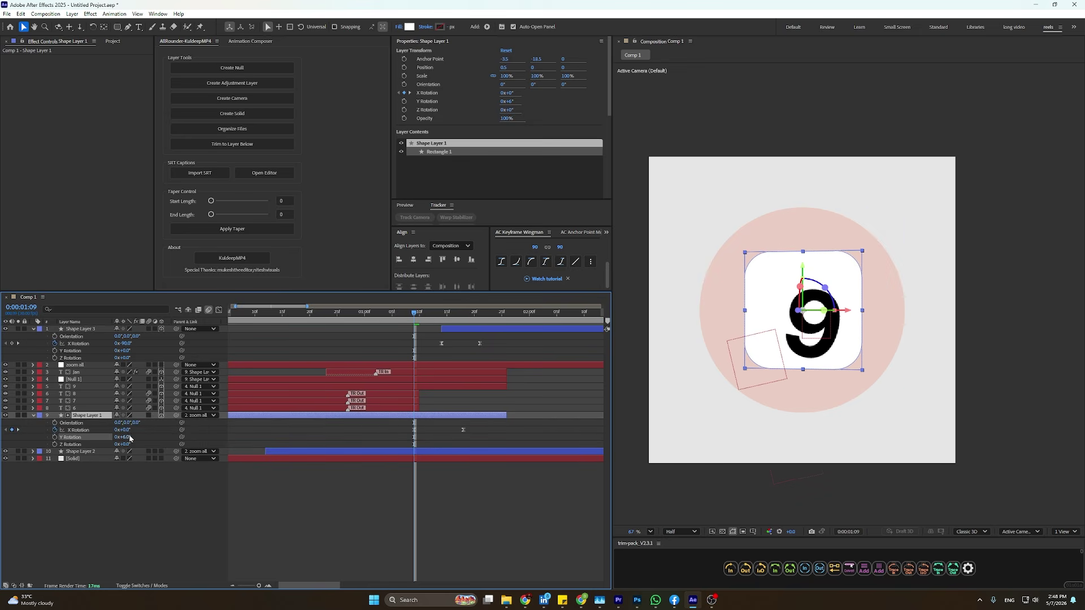
key("ctrl+z")
left_click(54, 445)
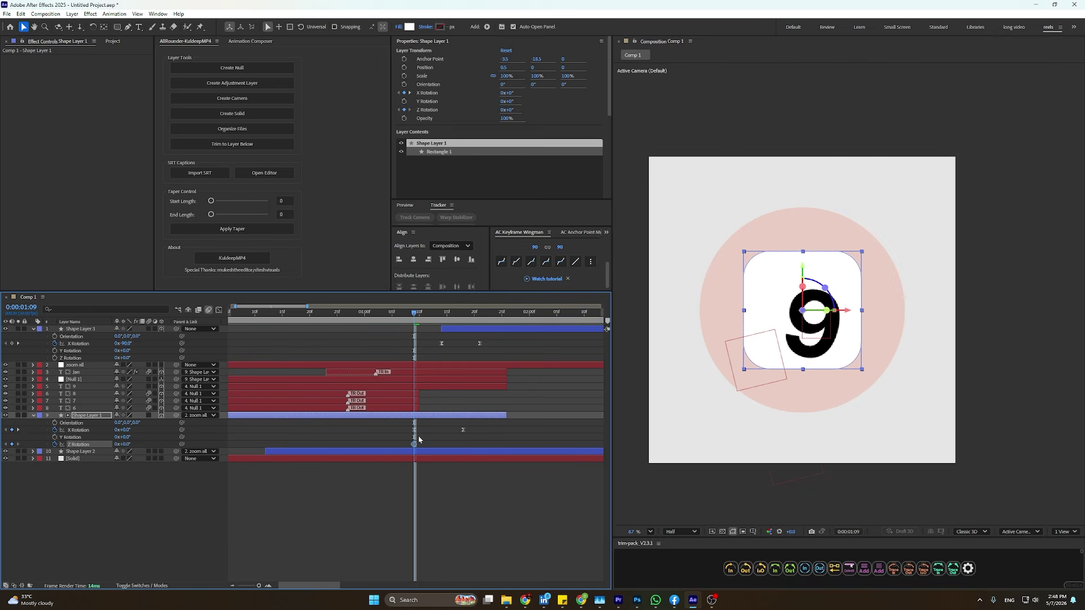
left_click_drag(468, 454, 467, 454)
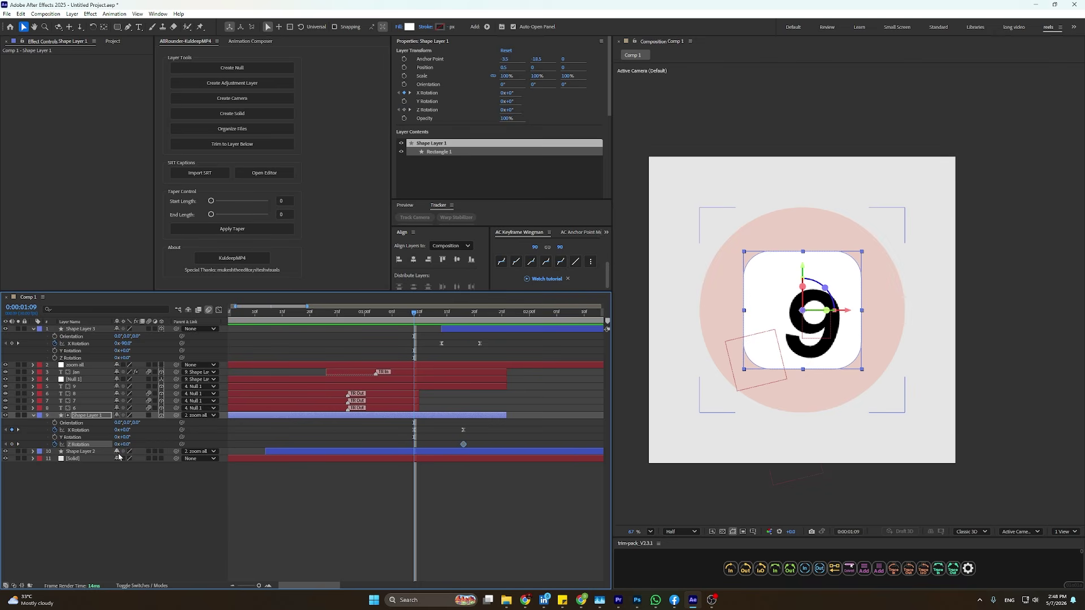
Animate Shape Layer 1's Z Rotation from 0° at 0:00:01:09 to 10° at 0:00:01:14.
left_click_drag(414, 321, 437, 324)
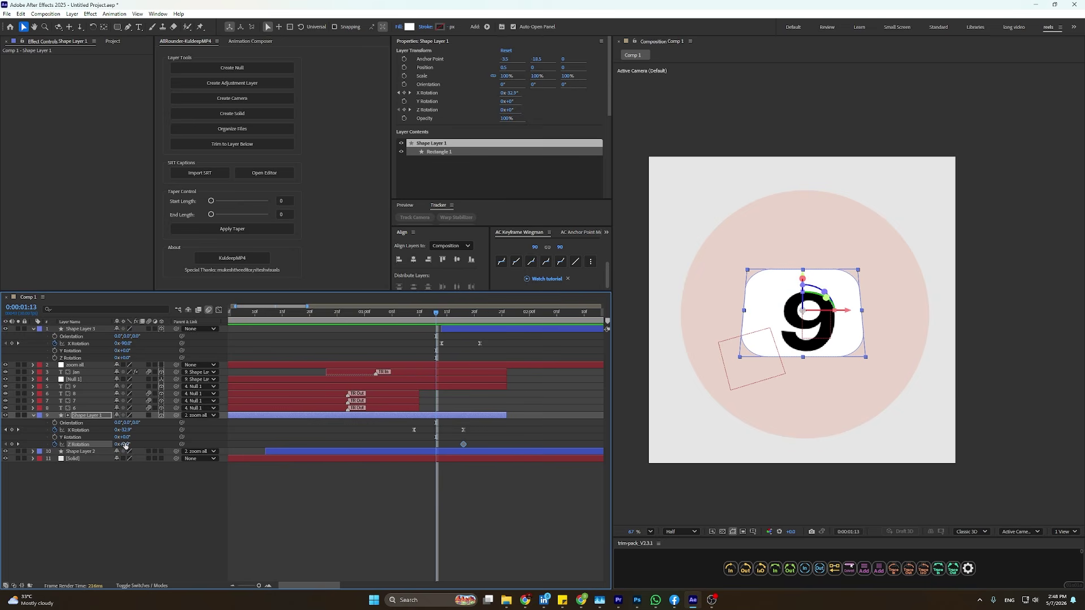
left_click_drag(125, 444, 128, 444)
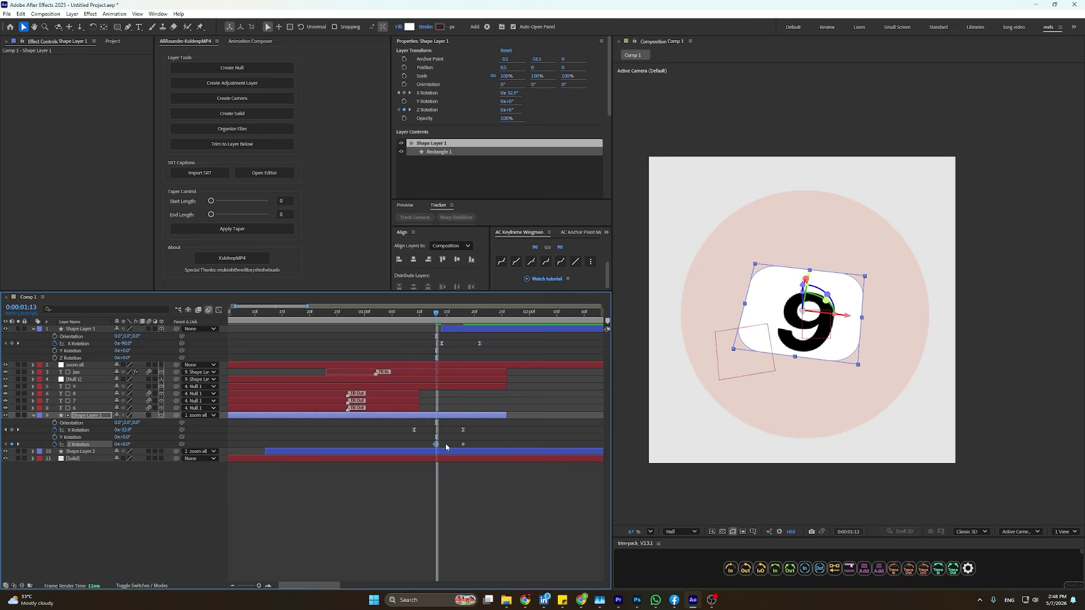
left_click_drag(436, 444, 463, 444)
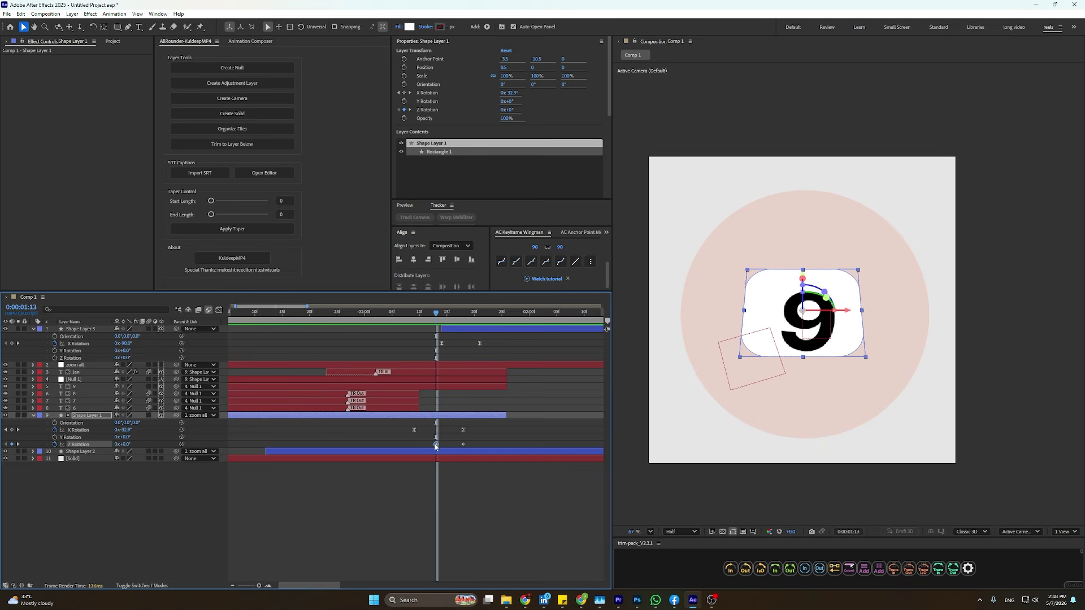
mouse_move(439, 443)
left_mouse_down()
mouse_move(414, 450)
mouse_move(449, 449)
mouse_move(436, 456)
left_mouse_up()
left_click_drag(435, 316, 443, 320)
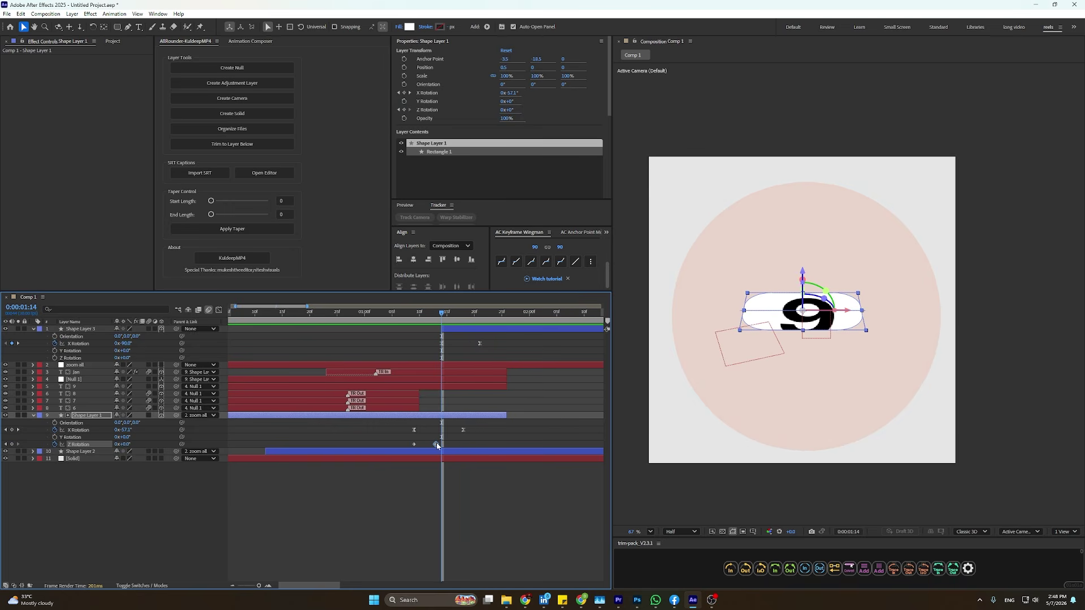
left_click(123, 444)
key("Return")
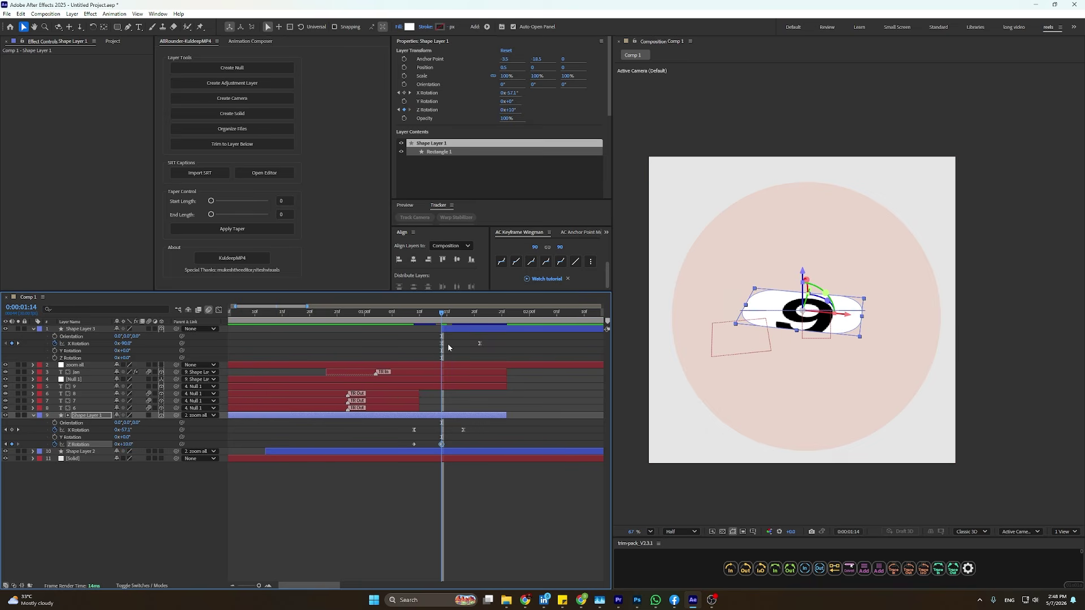
Animate Shape Layer 3's Z Rotation from 10° at 0:00:01:14 to 0° at its last X Rotation keyframe.
left_click(444, 330, "shift")
left_click(530, 402)
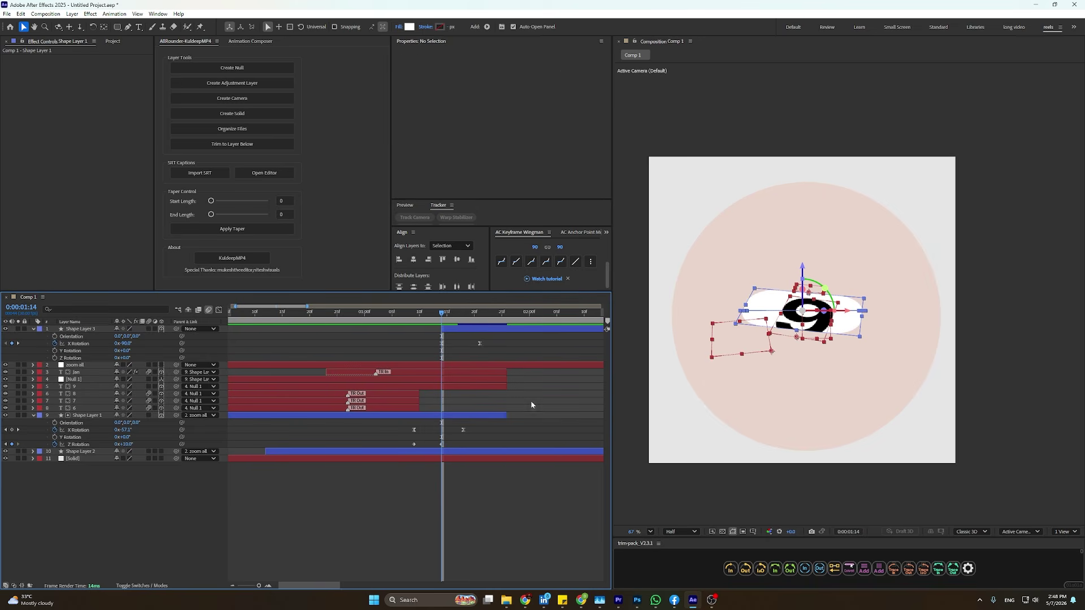
left_click(460, 330)
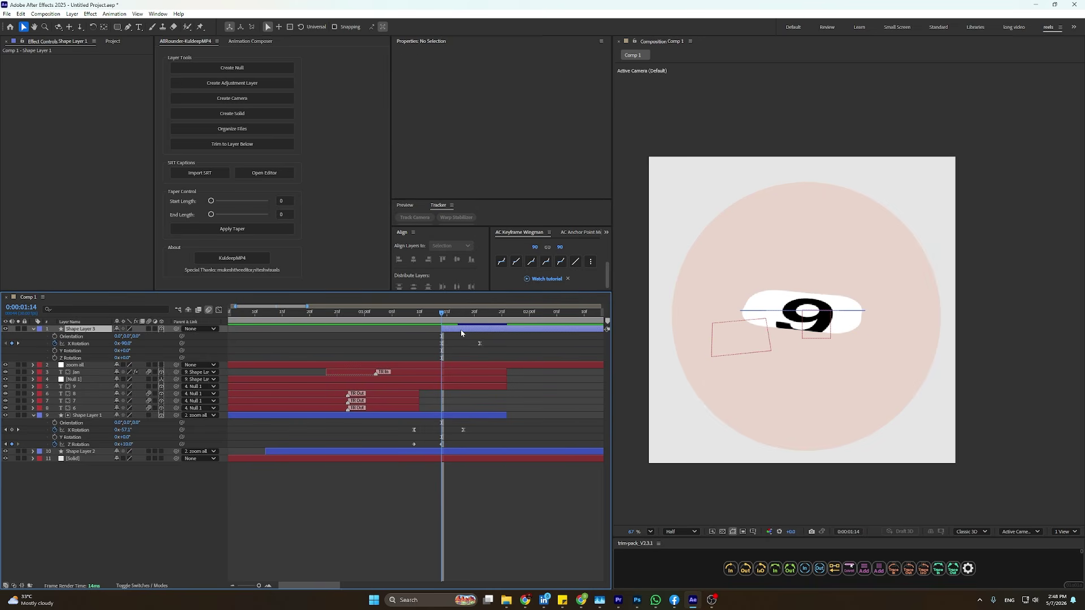
left_click(55, 358)
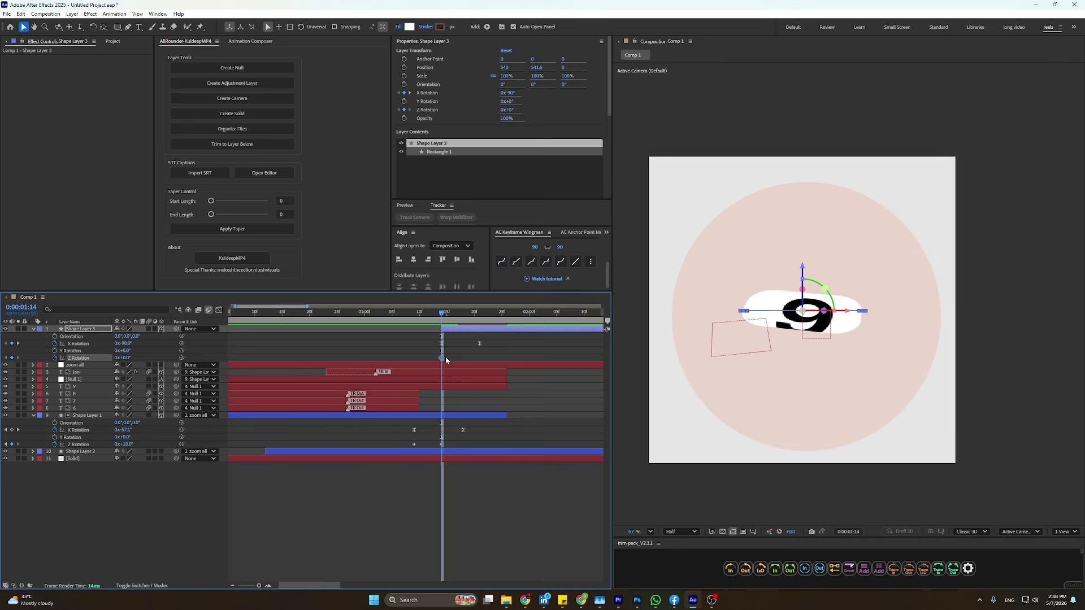
left_click_drag(452, 357, 480, 358)
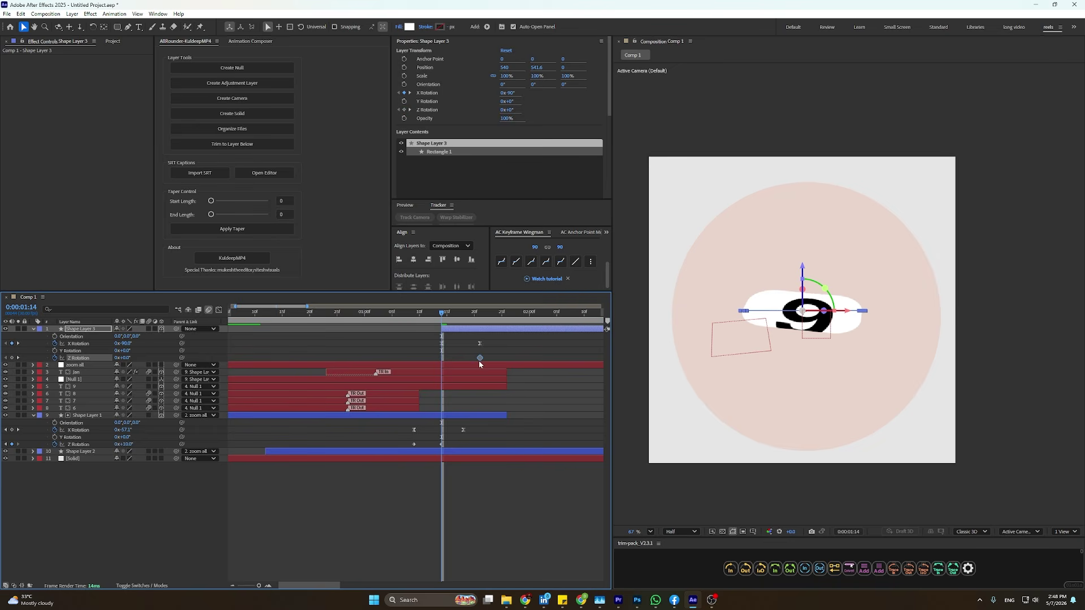
left_click(125, 358)
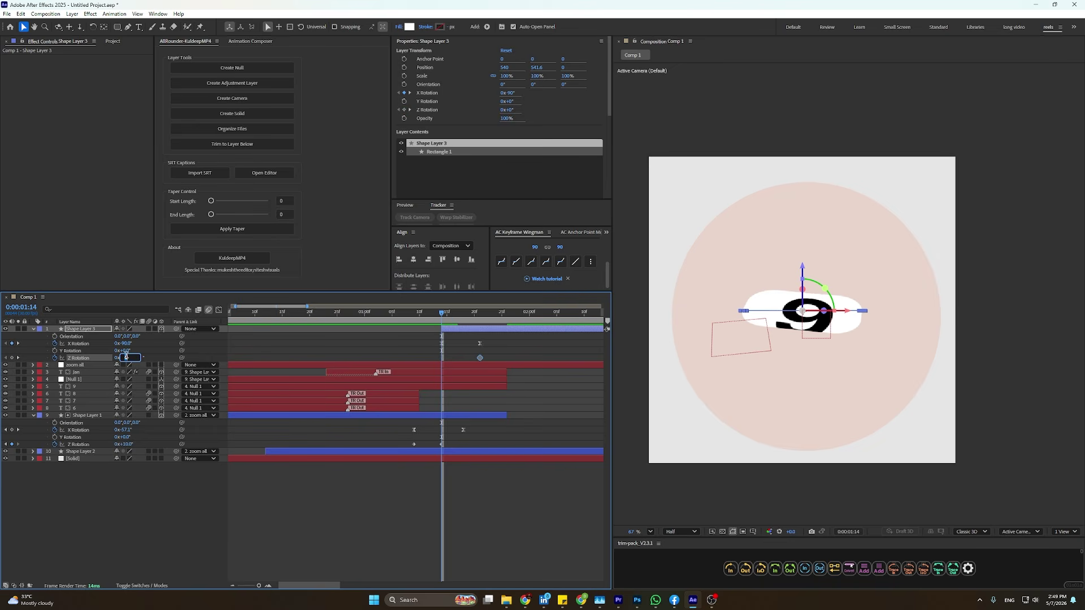
type("10")
key("Return")
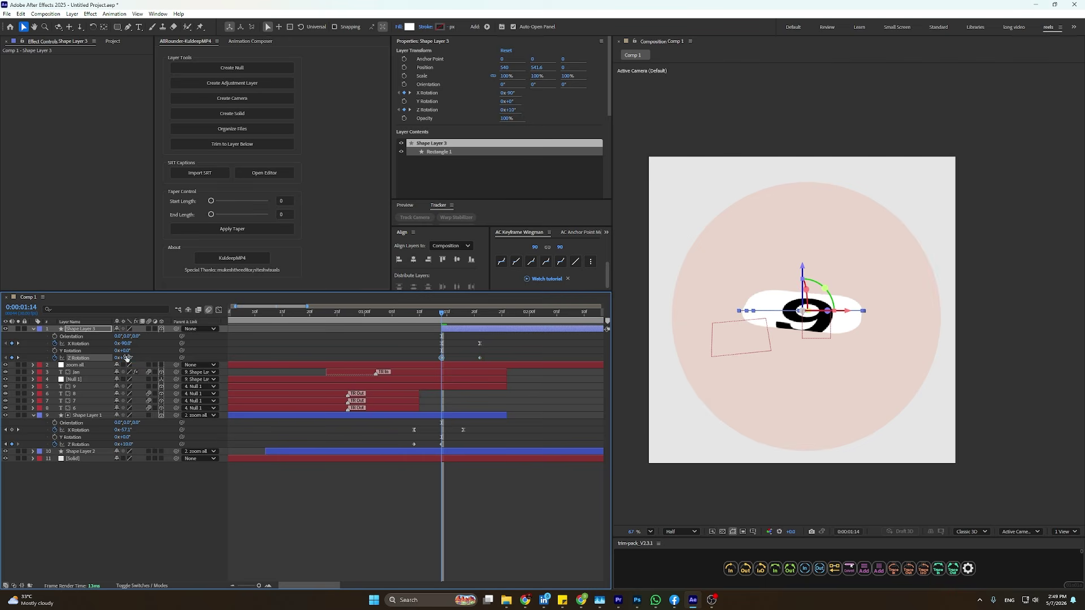
Apply Easy Ease to the new Z Rotation keyframes of both shape layers and play back the flip from 0:00:01:06.
left_click_drag(445, 317, 425, 379)
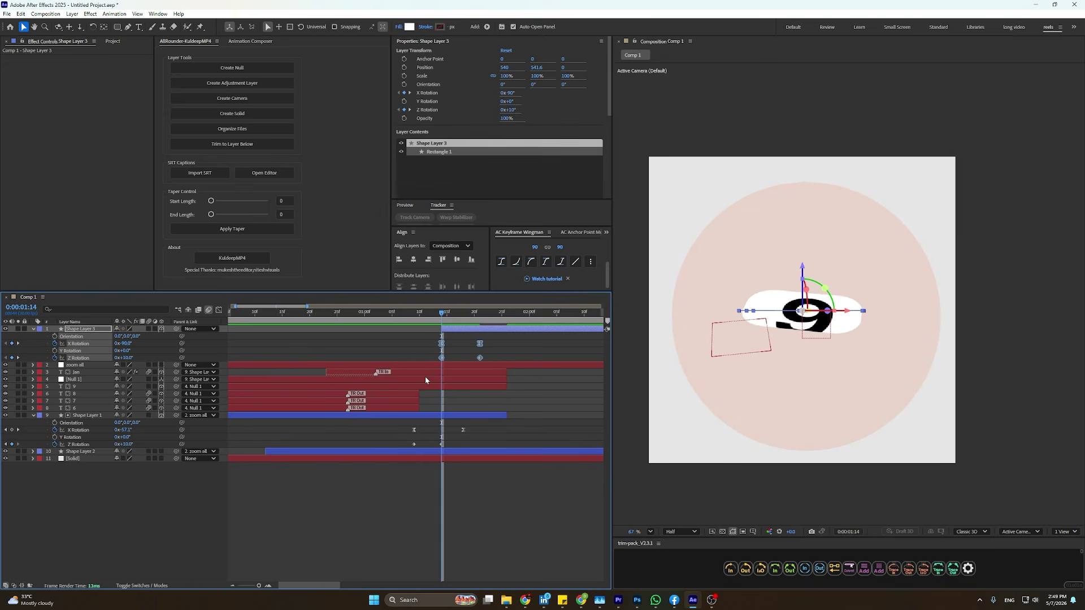
key("F9")
left_click(507, 357)
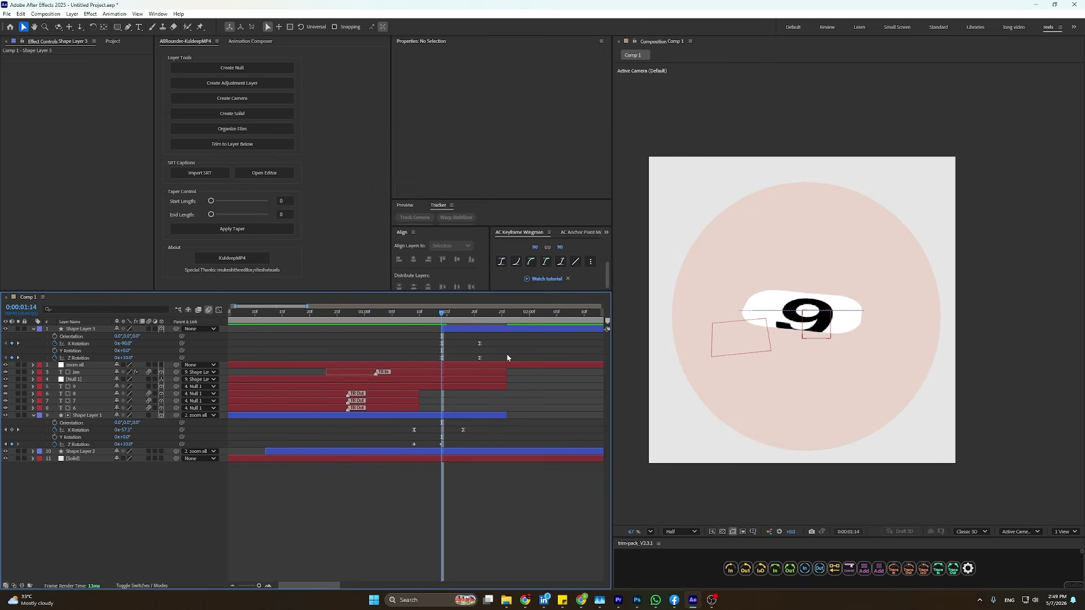
left_click_drag(490, 339, 413, 458)
left_click(472, 442)
left_click_drag(472, 442, 390, 448)
key("F9")
left_click(500, 424)
left_click_drag(436, 313, 398, 314)
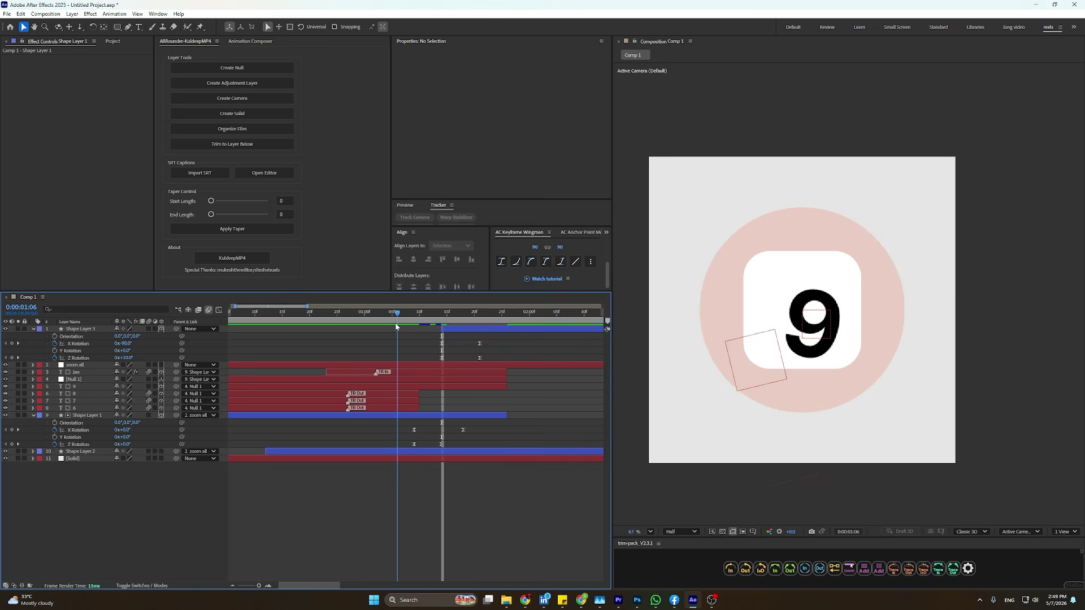
key("space")
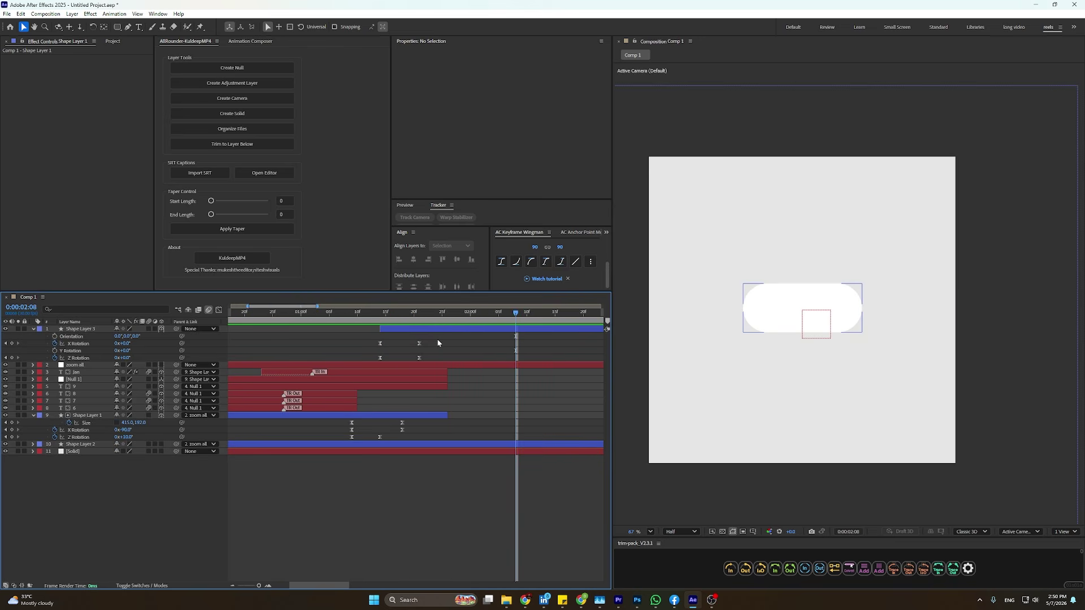
Delay the flip's ending keyframes to about 0:00:02:04 on Shape Layer 3 and 0:00:02:01 on Shape Layer 1, and play it back from 0:00:01:03.
left_click_drag(436, 338, 476, 441)
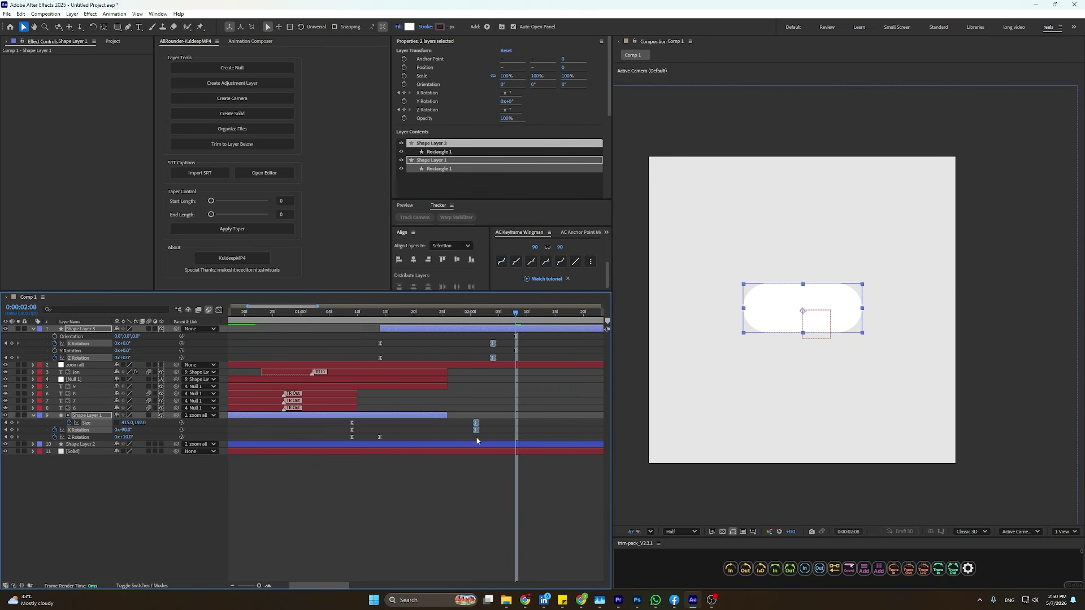
left_click(320, 315)
key("space")
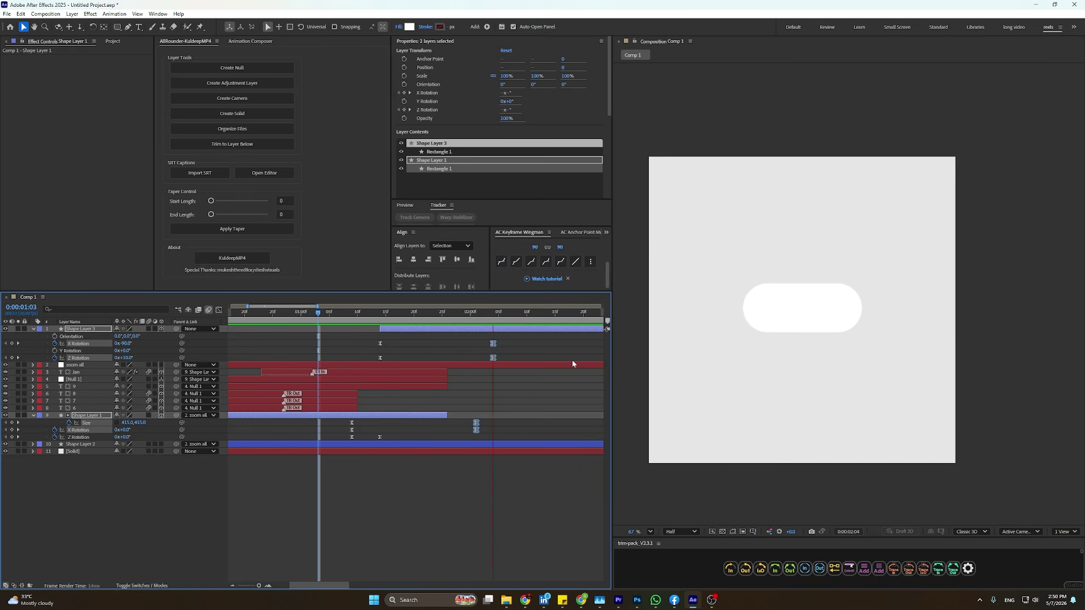
key("space")
Shift Shape Layer 3 to start at 0:00:01:18, align Shape Layer 1's last Z Rotation keyframe with it, and play back from 0:00:01:04.
left_click_drag(380, 437, 414, 436)
left_click_drag(418, 331, 441, 333)
left_click_drag(370, 324, 325, 320)
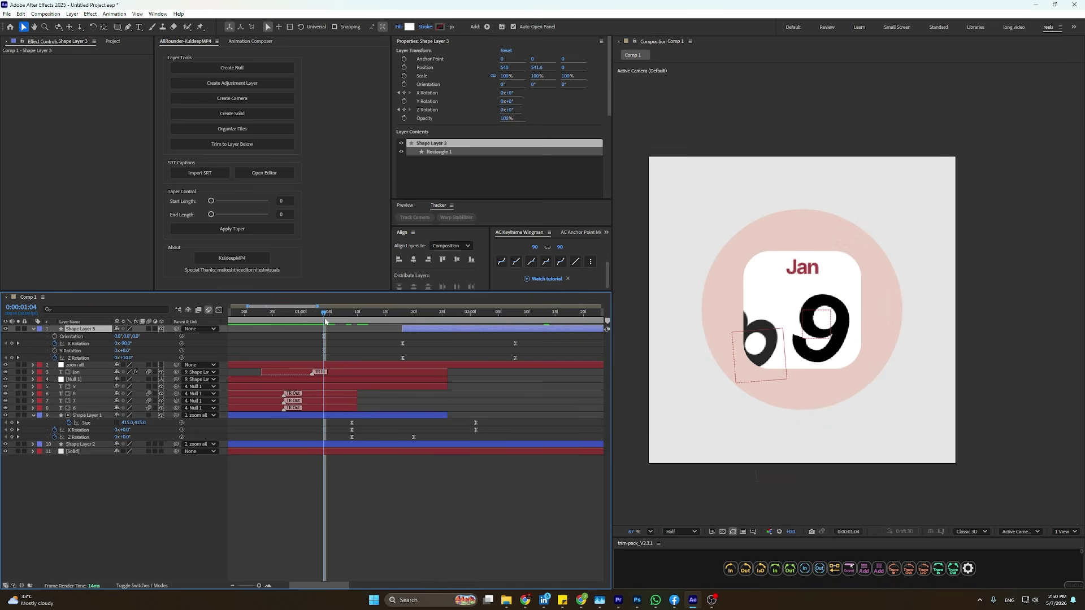
left_click_drag(396, 321, 409, 335)
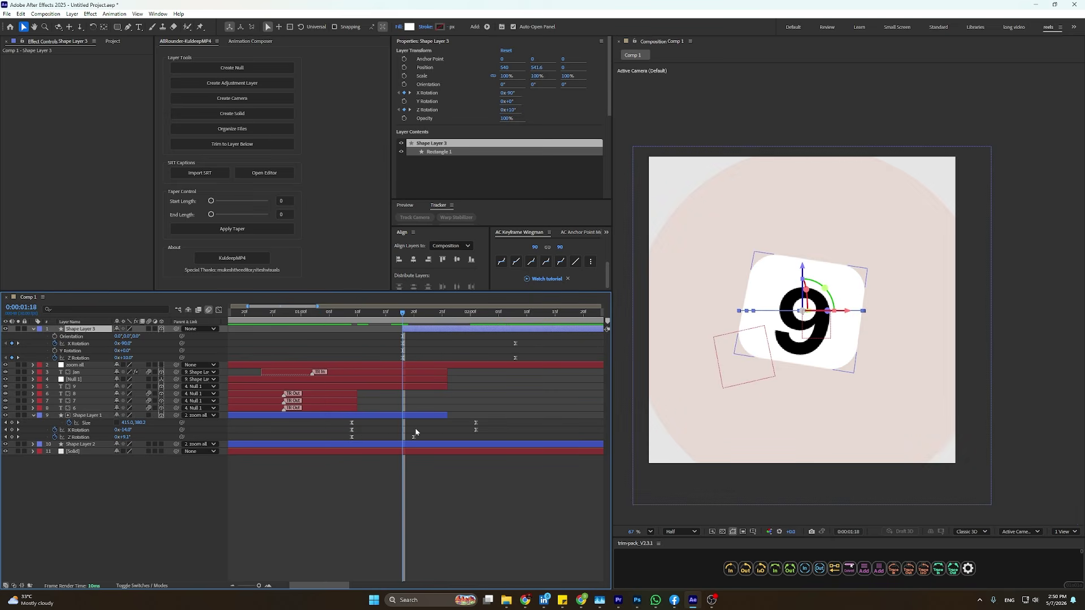
left_click_drag(413, 438, 402, 438)
left_click_drag(398, 323, 324, 323)
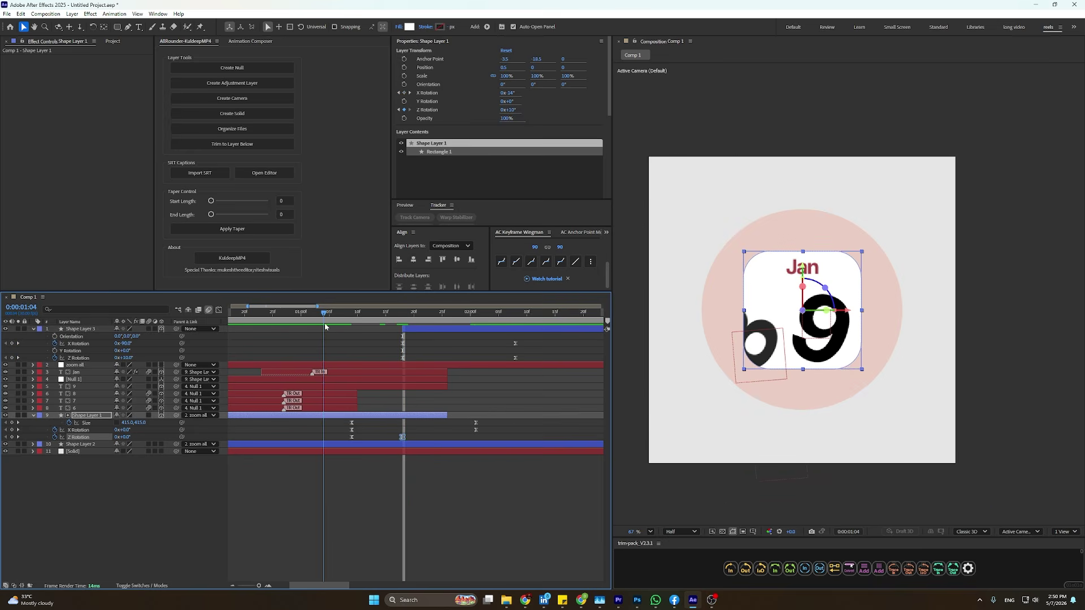
key("space")
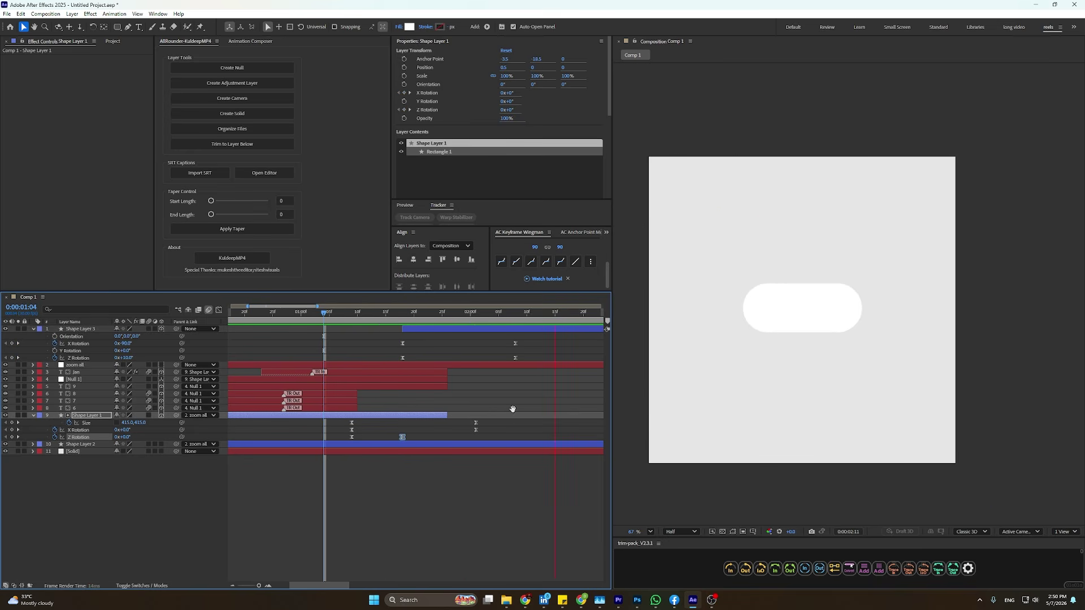
key("space")
Move Shape Layer 3's ending rotation keyframes earlier to about 0:00:02:02 and play back the animation from 0:00:00:08.
scroll(436, 390, "down", 3)
left_click_drag(421, 339, 395, 359)
left_click_drag(382, 318, 252, 318)
key("space")
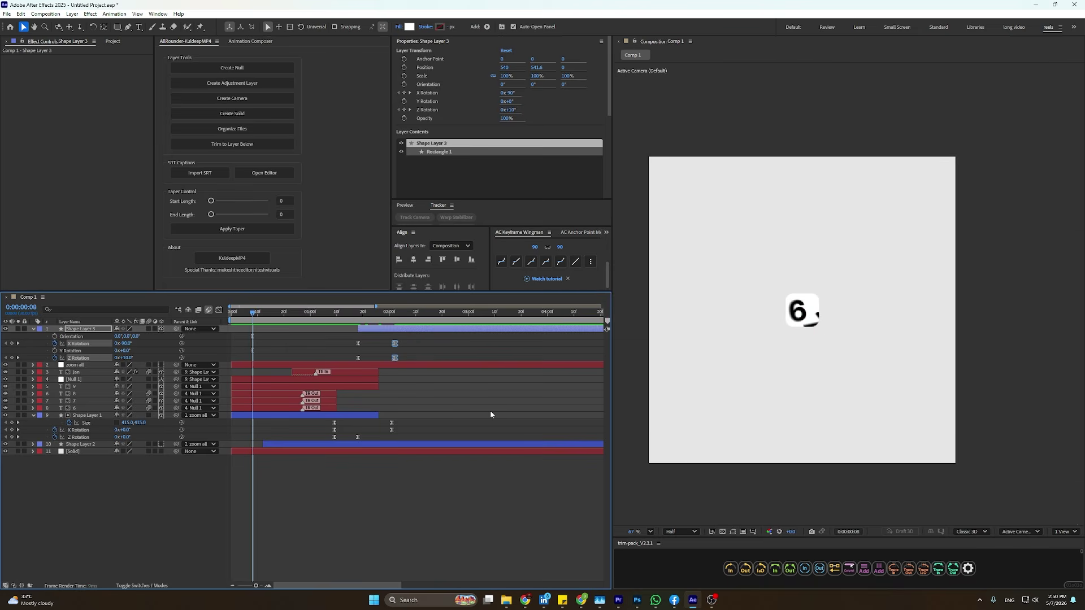
key("space")
left_click(499, 409)
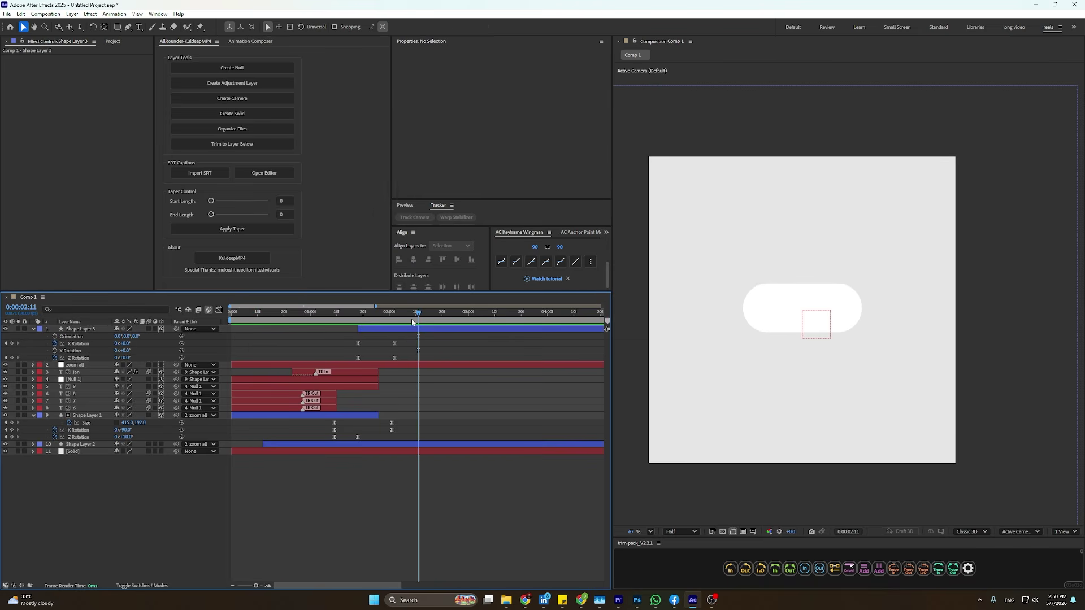
Add a "+" text layer over the white pill at 0:00:02:00.
left_click_drag(412, 322, 389, 354)
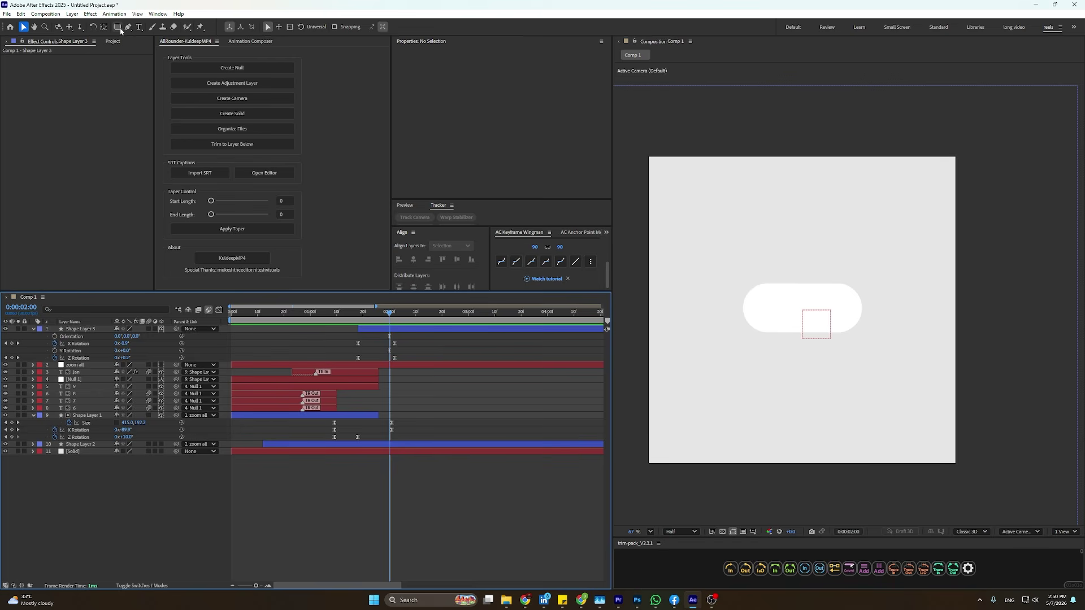
left_click(138, 27)
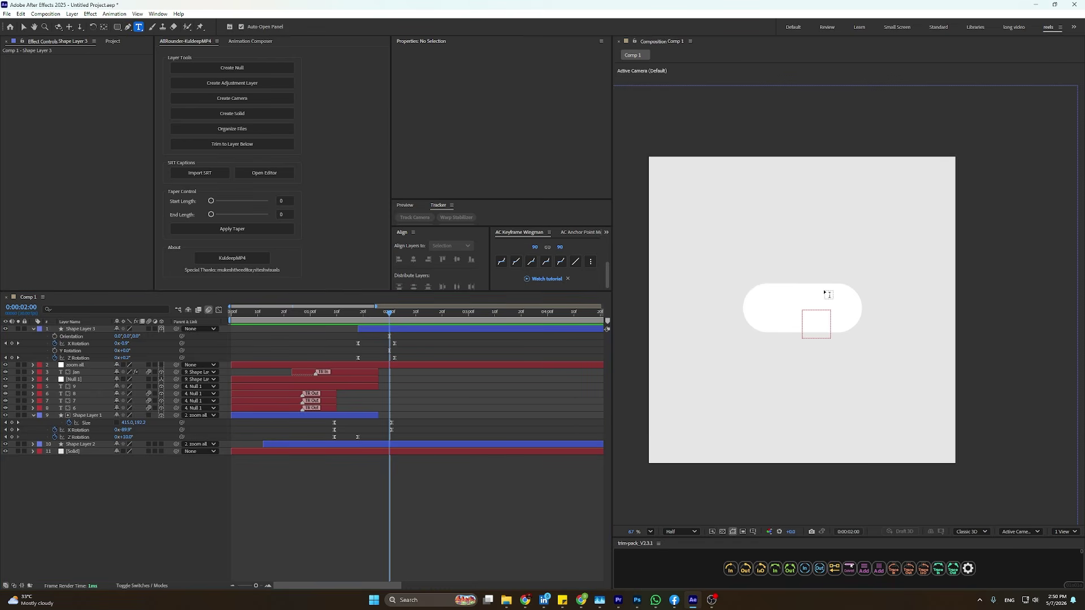
left_click(812, 313)
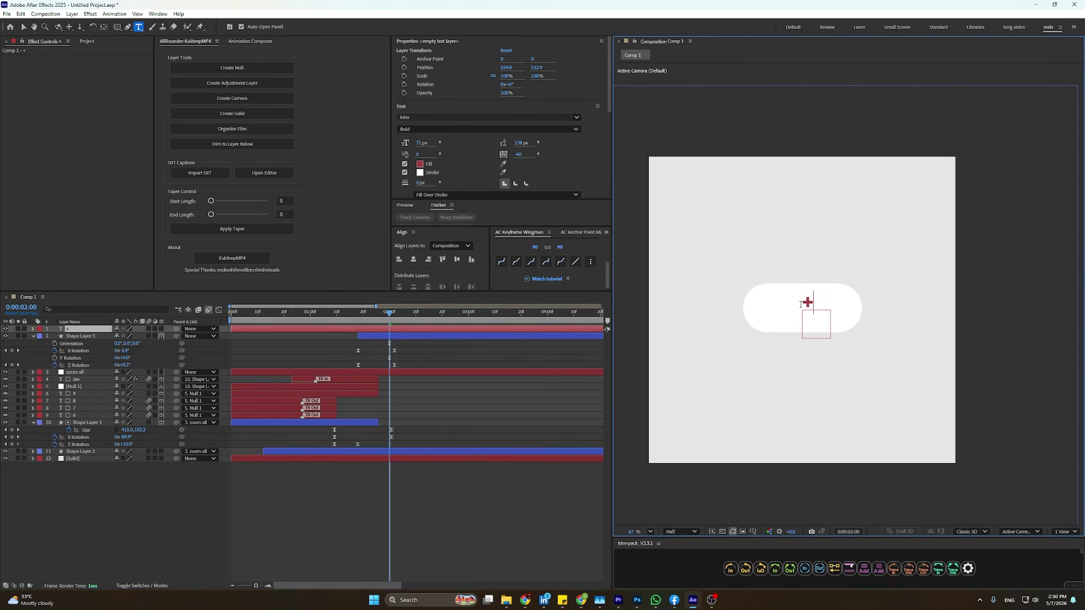
left_click(24, 27)
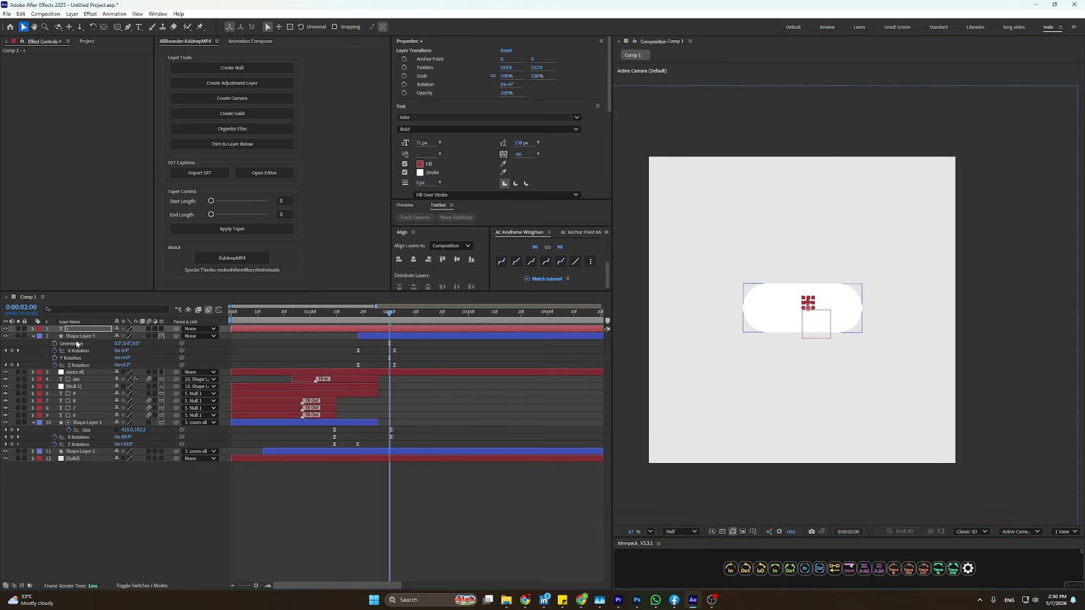
Scale the "+" text to 273% and place it at the pill's centre.
key("s")
left_click_drag(142, 336, 161, 335)
left_click_drag(808, 294, 767, 320)
scroll(828, 307, "up", 3)
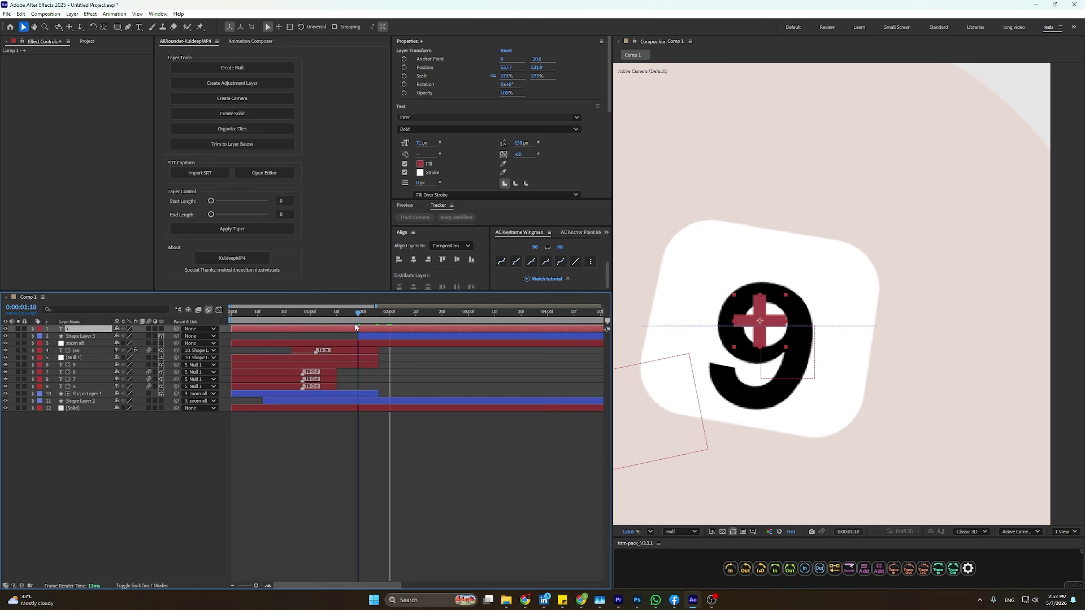
Trim the "+" text layer to start at 0:00:01:18 and parent it to Shape Layer 3.
key("alt+[")
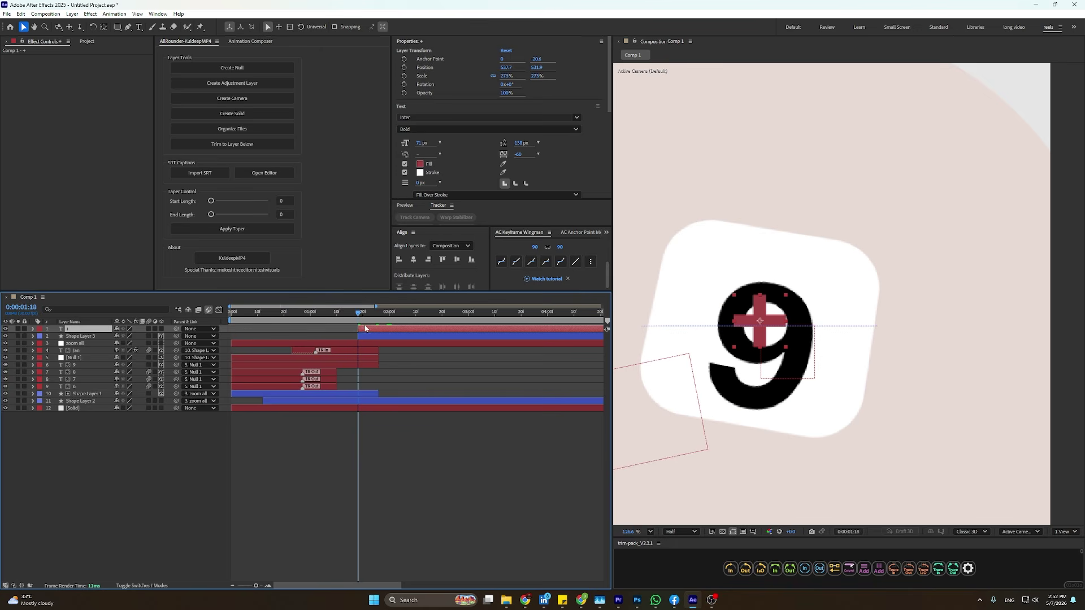
left_click_drag(367, 315, 378, 334)
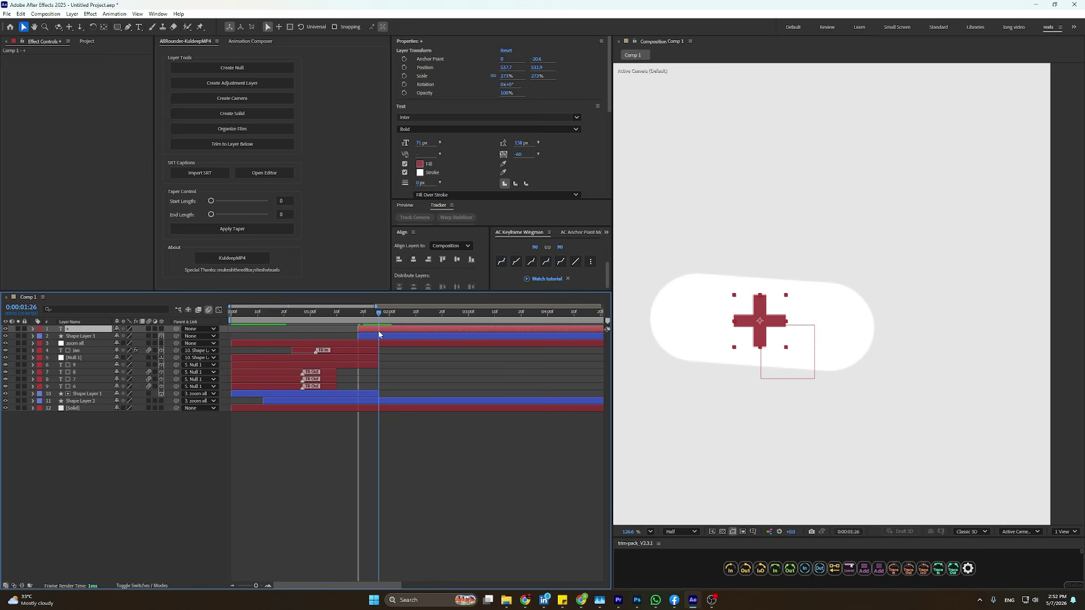
key("space")
key("ctrl+z")
key("ctrl+z")
key("ctrl+z")
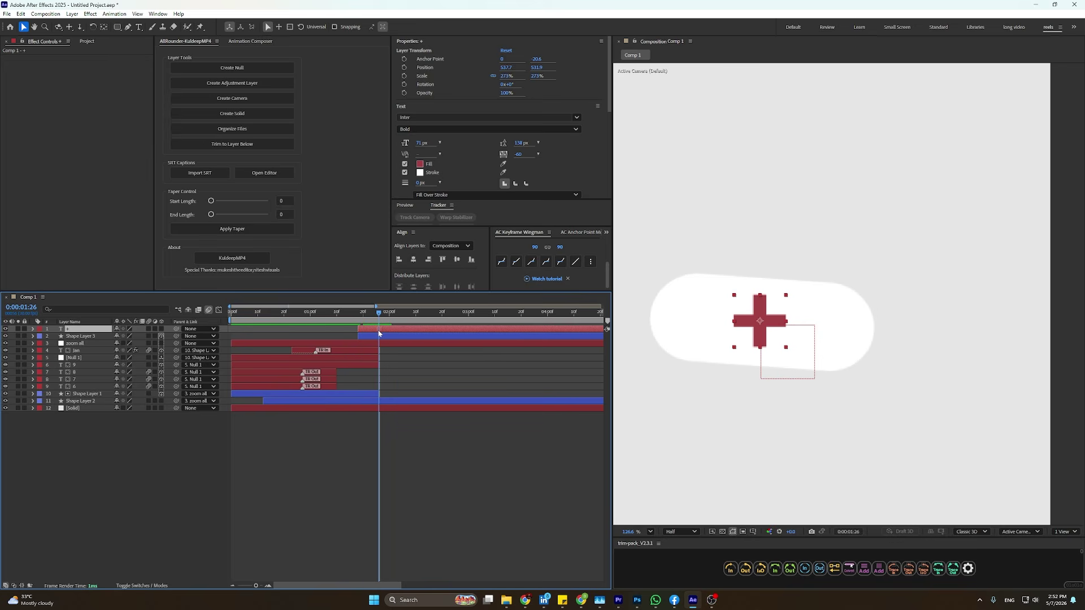
left_click_drag(176, 328, 106, 337)
mouse_move(377, 312)
left_mouse_down()
mouse_move(363, 320)
mouse_move(379, 326)
left_mouse_up()
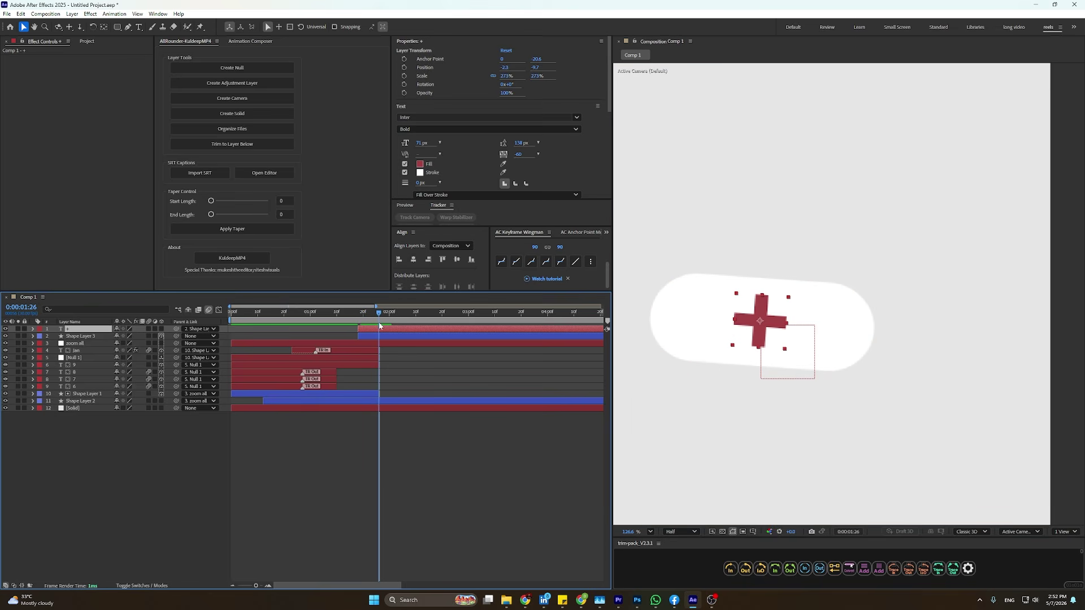
Set Shape Layer 3 as the "+" text's track matte and turn that shape layer's visibility back on.
left_click(141, 586)
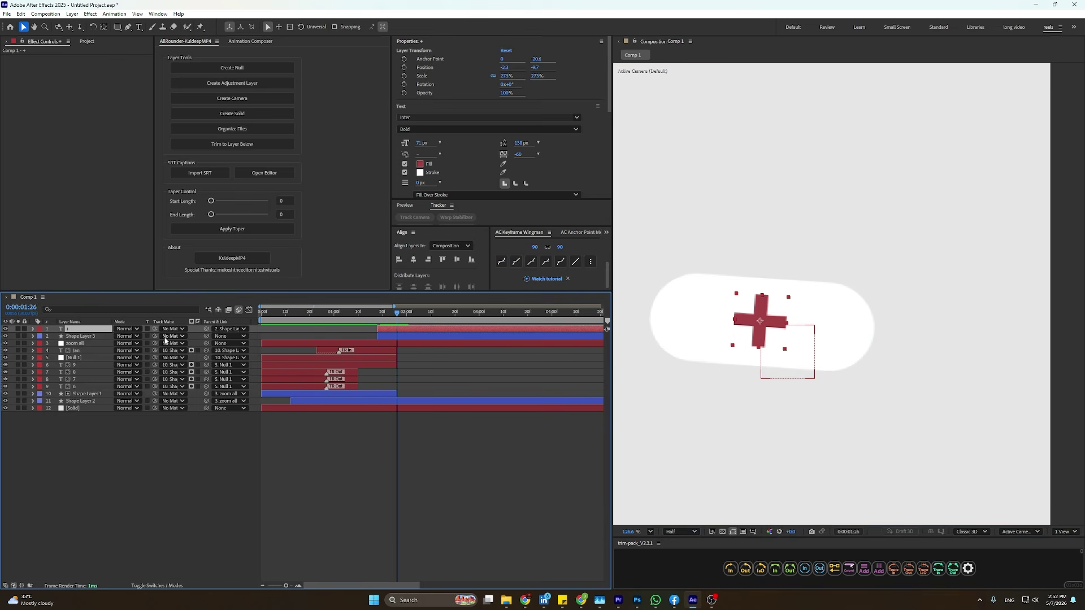
left_click_drag(154, 332, 84, 336)
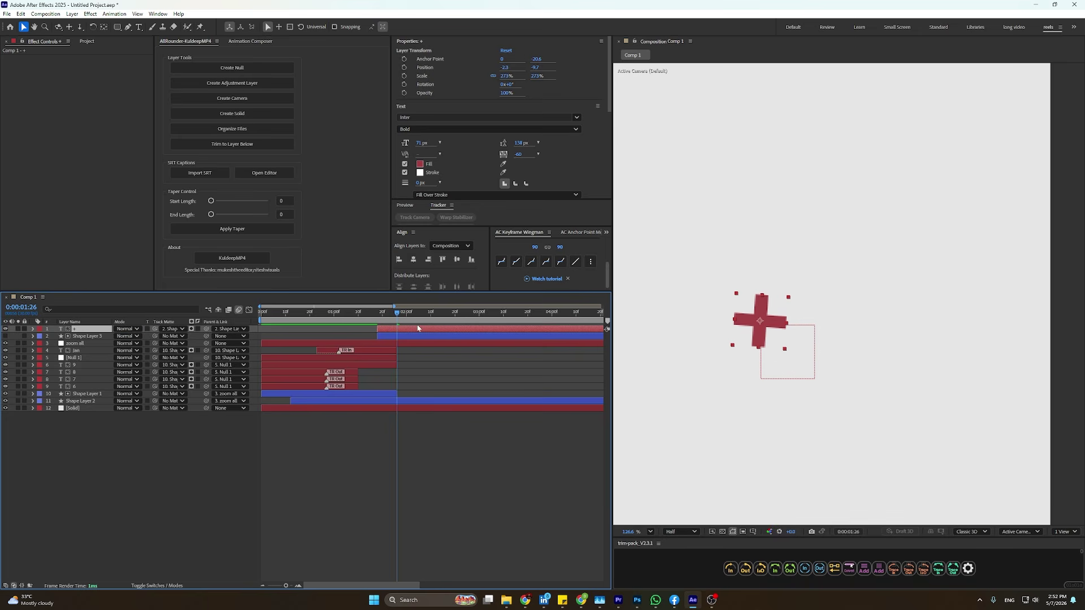
left_click(5, 336)
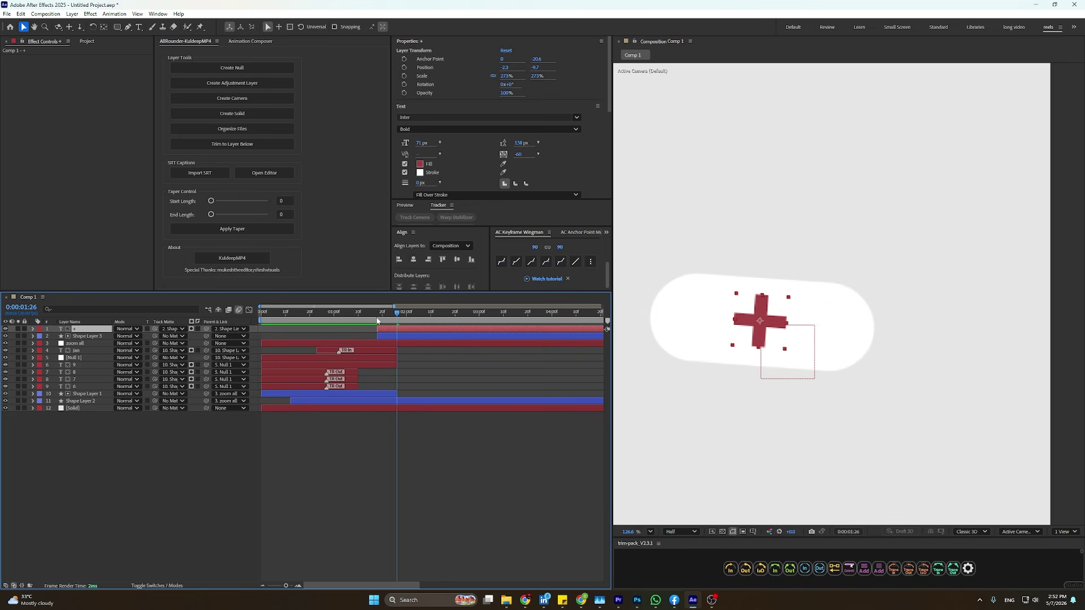
Make the "+" text a 3D layer so it can rotate in depth over the pill.
mouse_move(394, 315)
left_mouse_down()
mouse_move(380, 314)
mouse_move(402, 316)
left_mouse_up()
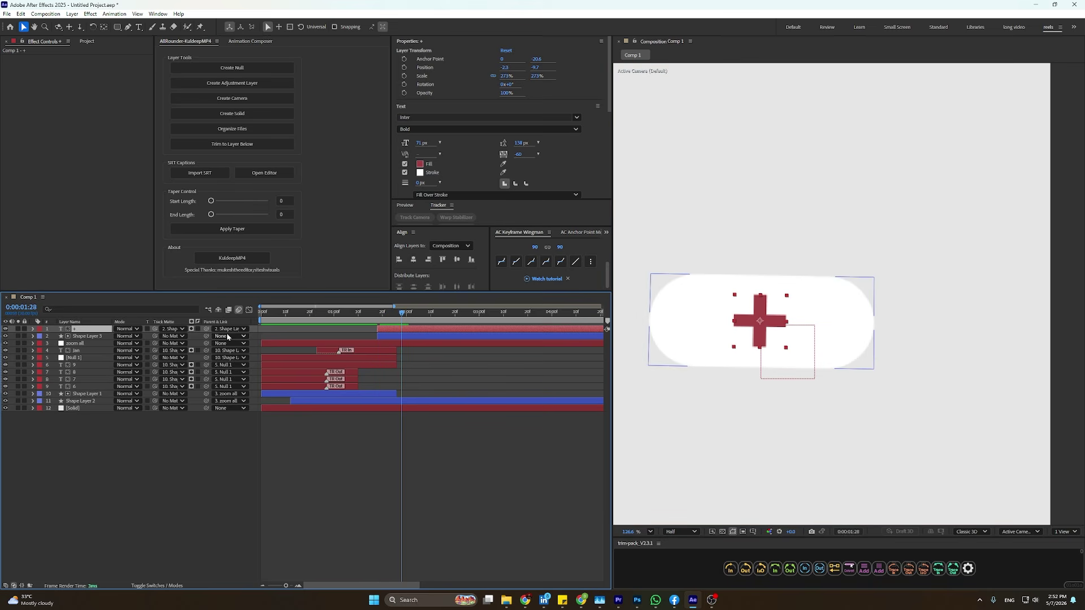
left_click(164, 587)
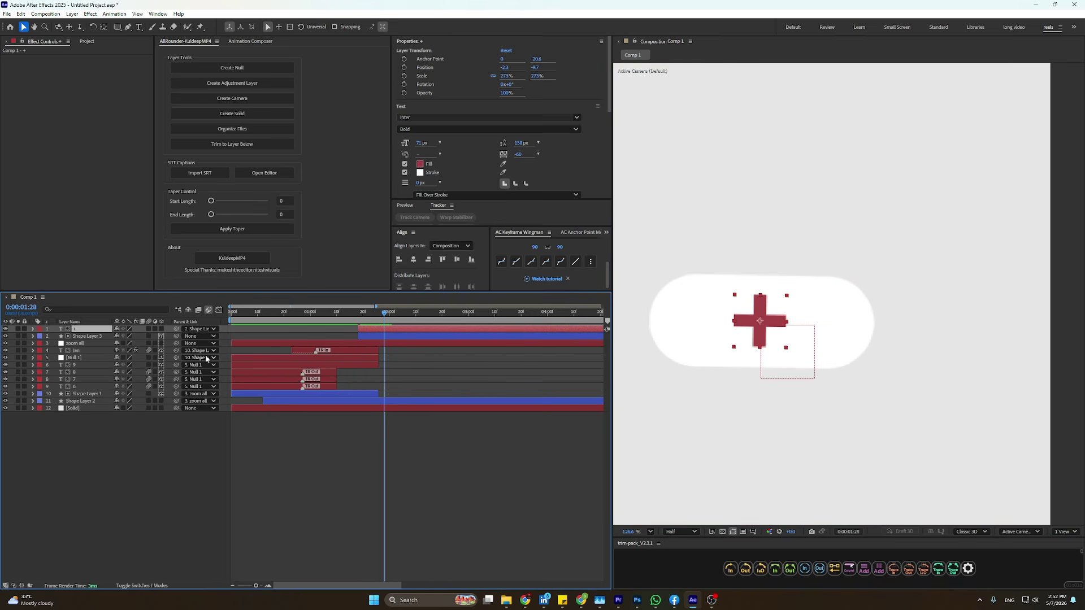
left_click(161, 328)
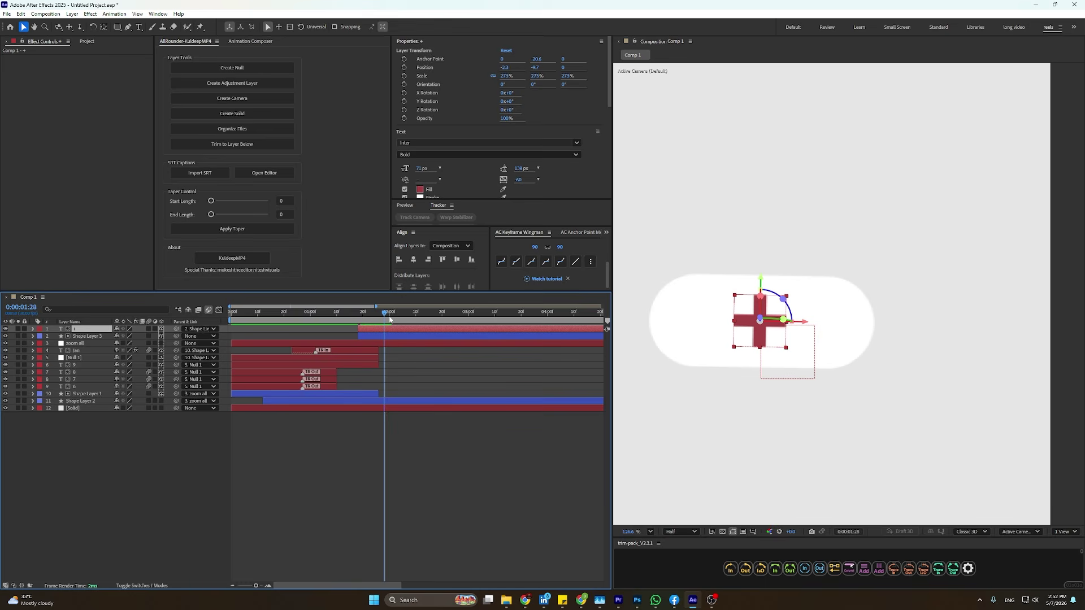
Add an Orientation keyframe to the "+" text and place it at that layer's start.
mouse_move(389, 319)
left_mouse_down()
mouse_move(356, 319)
mouse_move(394, 320)
left_mouse_up()
key("r")
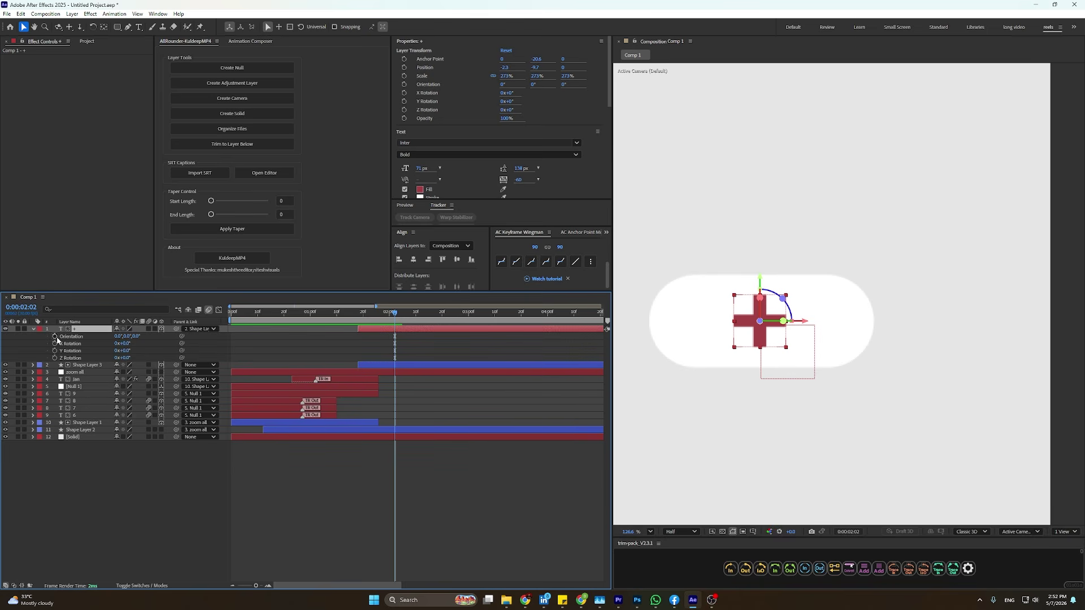
left_click(55, 337)
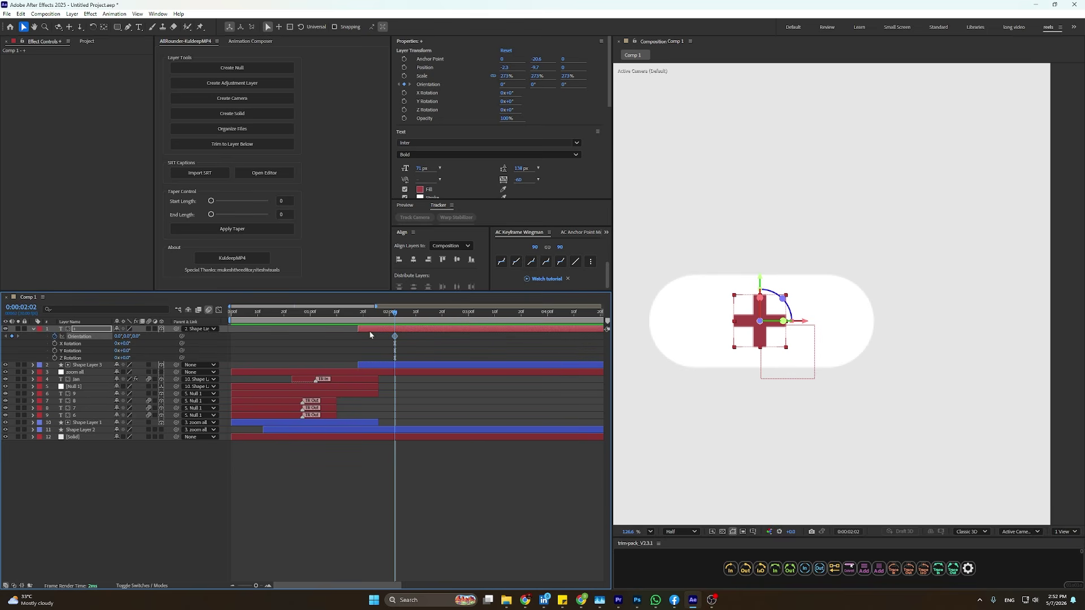
left_click(357, 342)
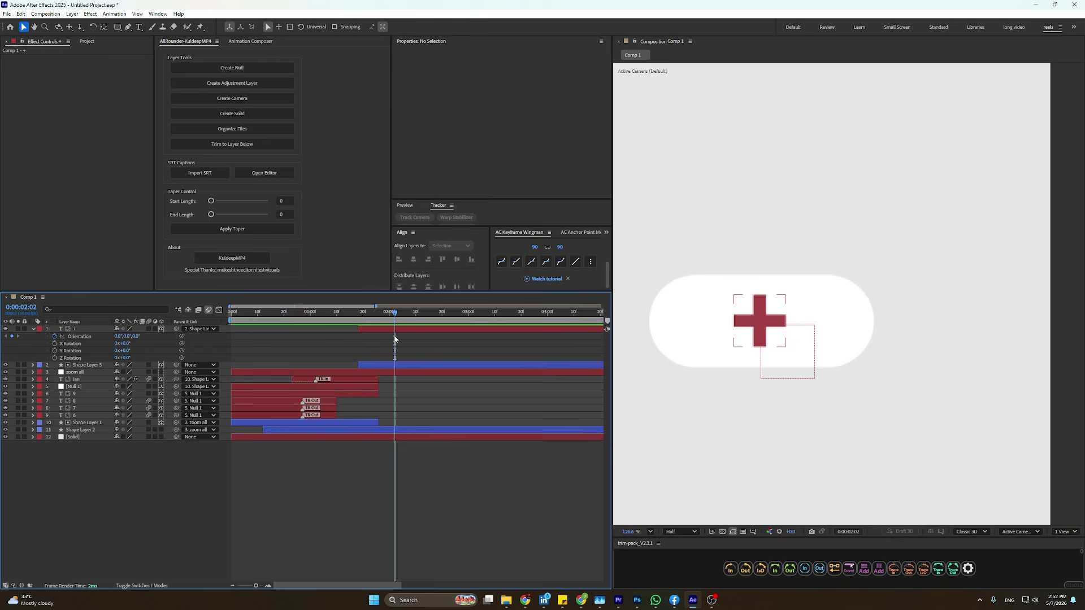
left_click(357, 337)
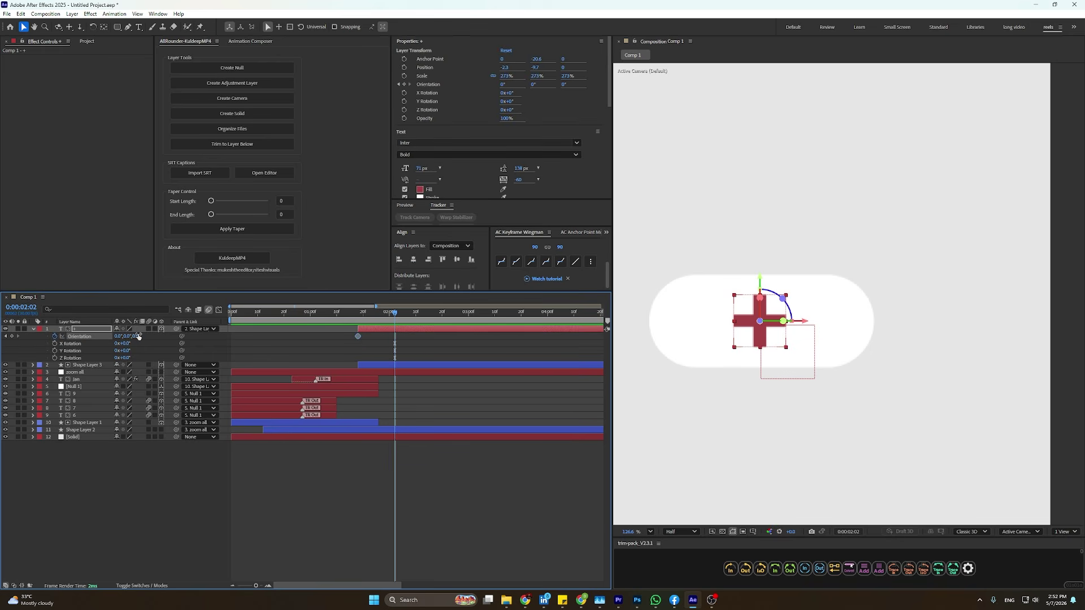
Set the "+" text's Z orientation to 180° at 0:00:02:20, with its orientation keyframes eased.
left_click_drag(138, 336, 342, 344)
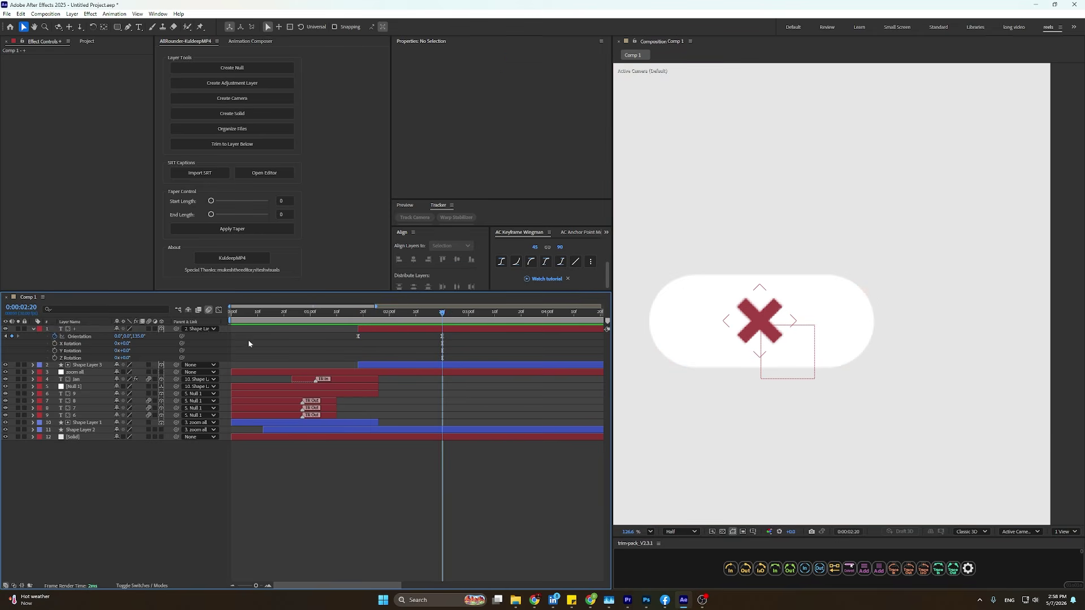
left_click_drag(138, 338, 158, 342)
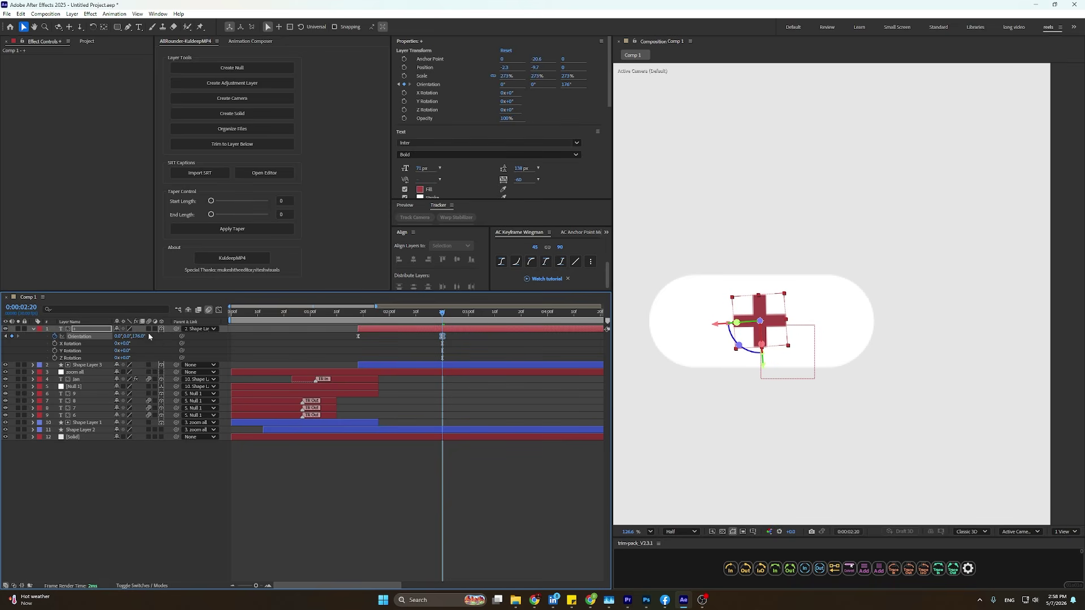
type("180")
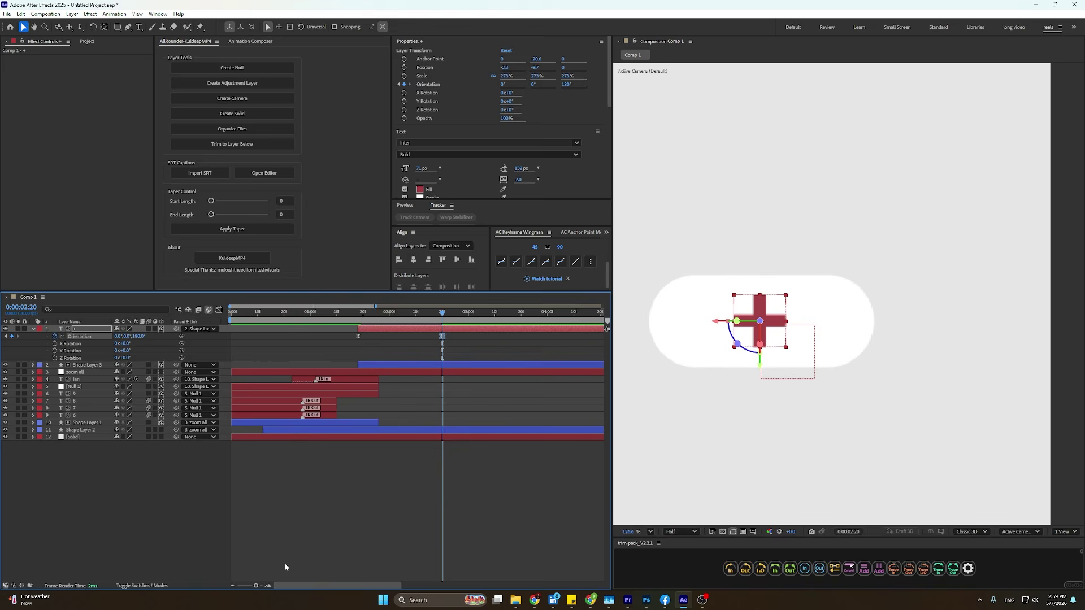
left_click(285, 566)
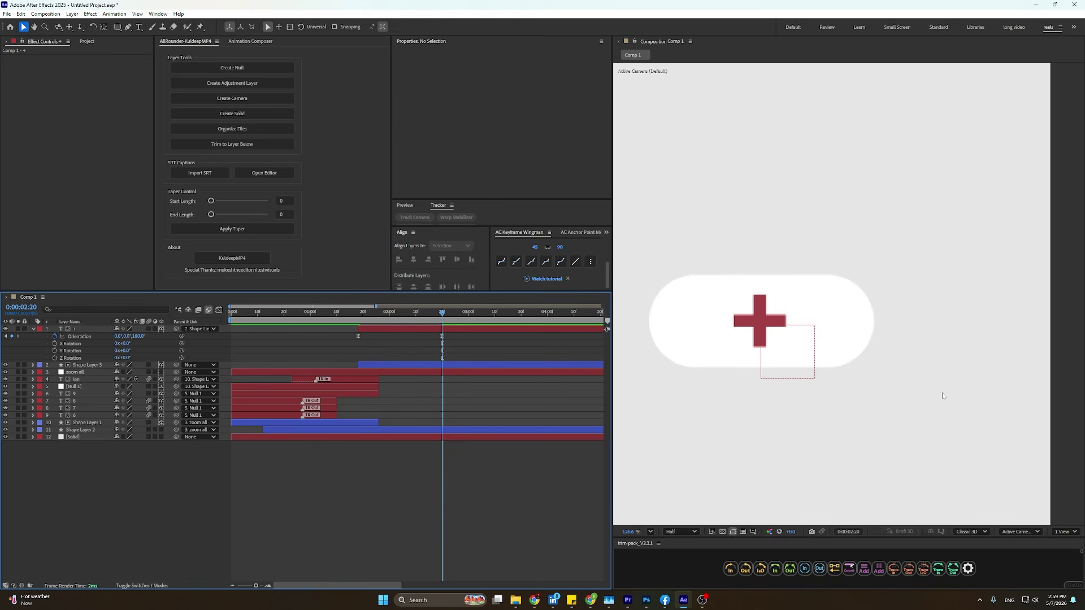
Preview the animation from the start, checking the calendar card's flip and the "+" rotation inside the pill.
scroll(1028, 377, "down", 6)
left_click_drag(413, 314, 198, 343)
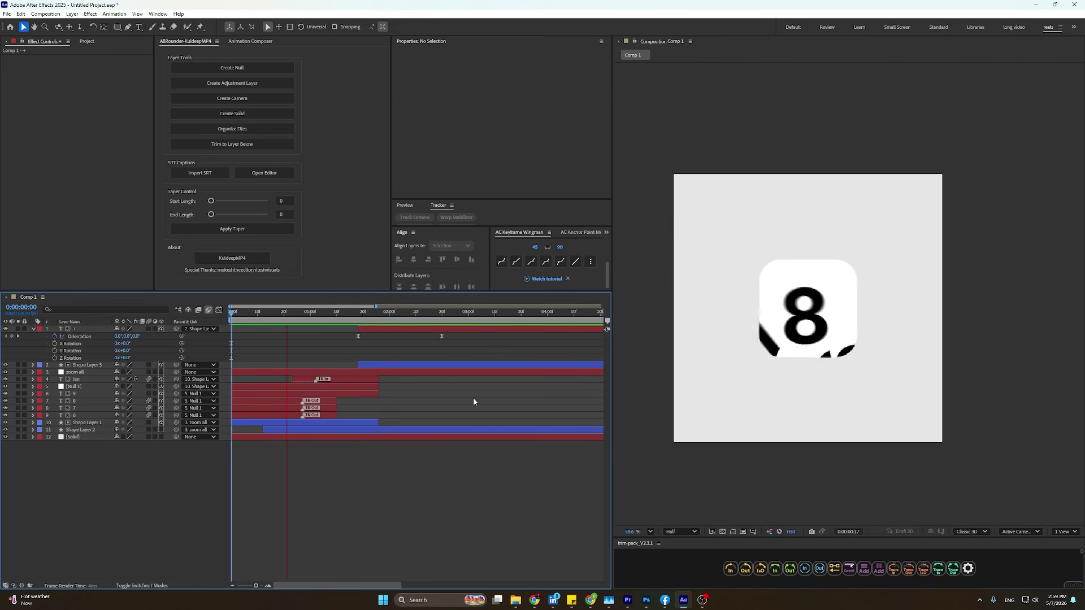
key("space")
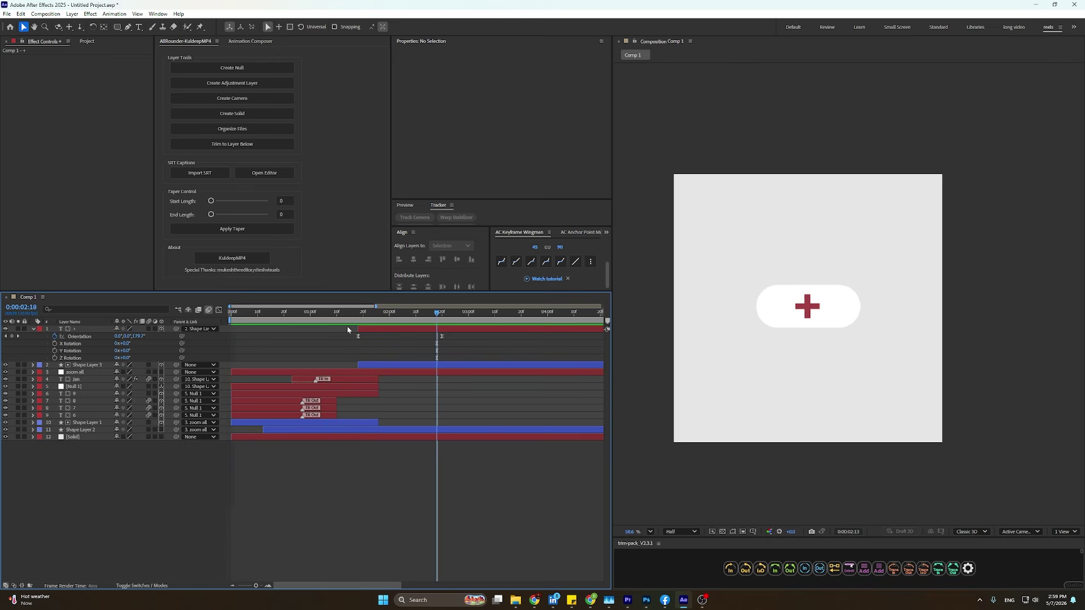
left_click(262, 312)
key("space")
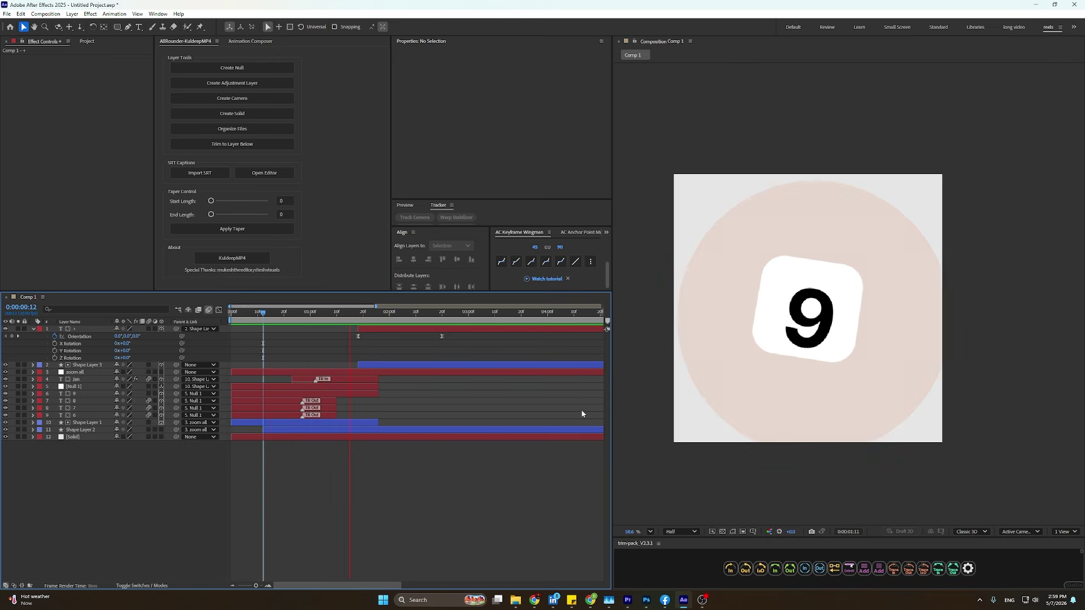
key("space")
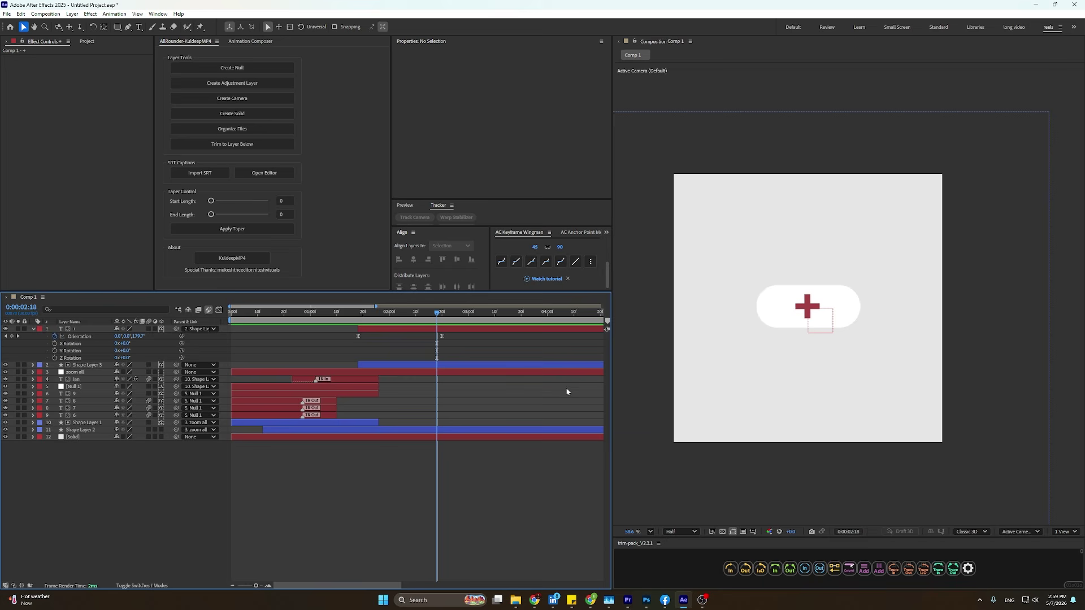
Trim the zoom all null to end at 0:00:01:25 and play back the card-to-pill transition.
key("u")
key("u")
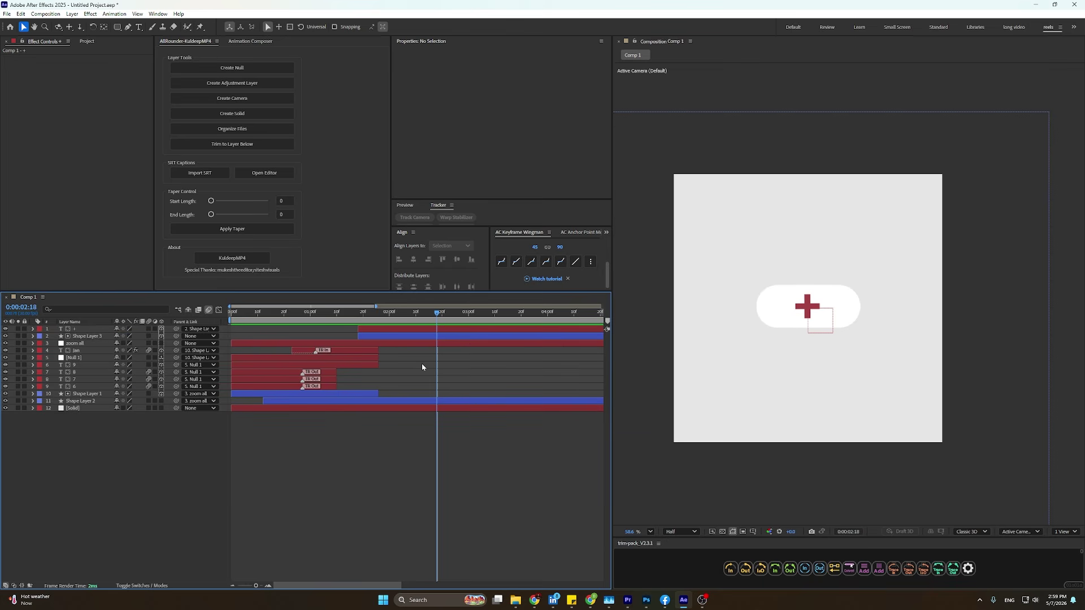
left_click(380, 344)
left_click_drag(387, 313, 377, 313)
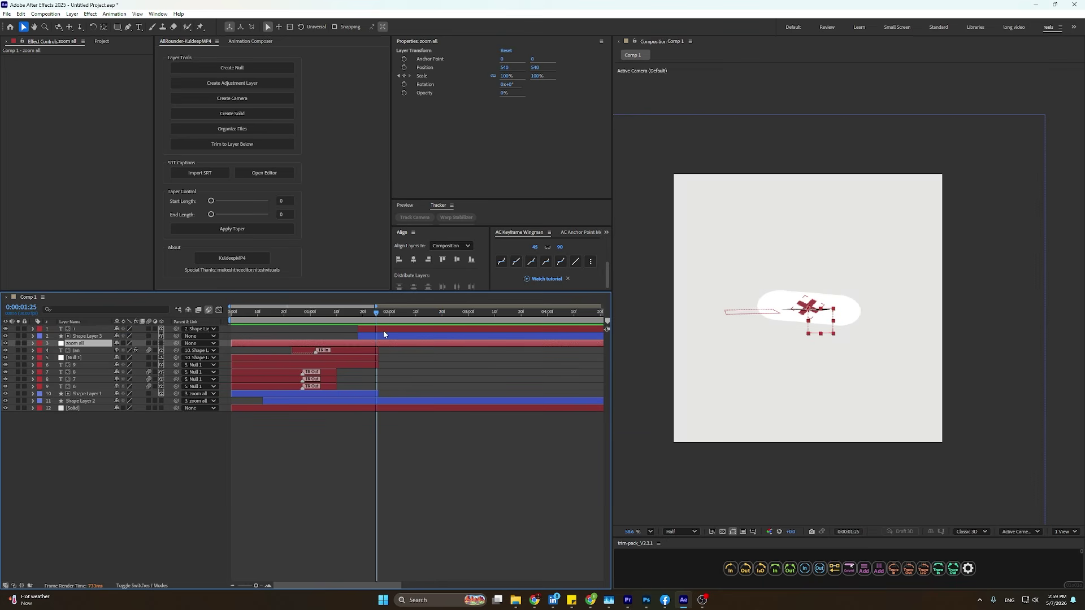
key("alt+bracketright")
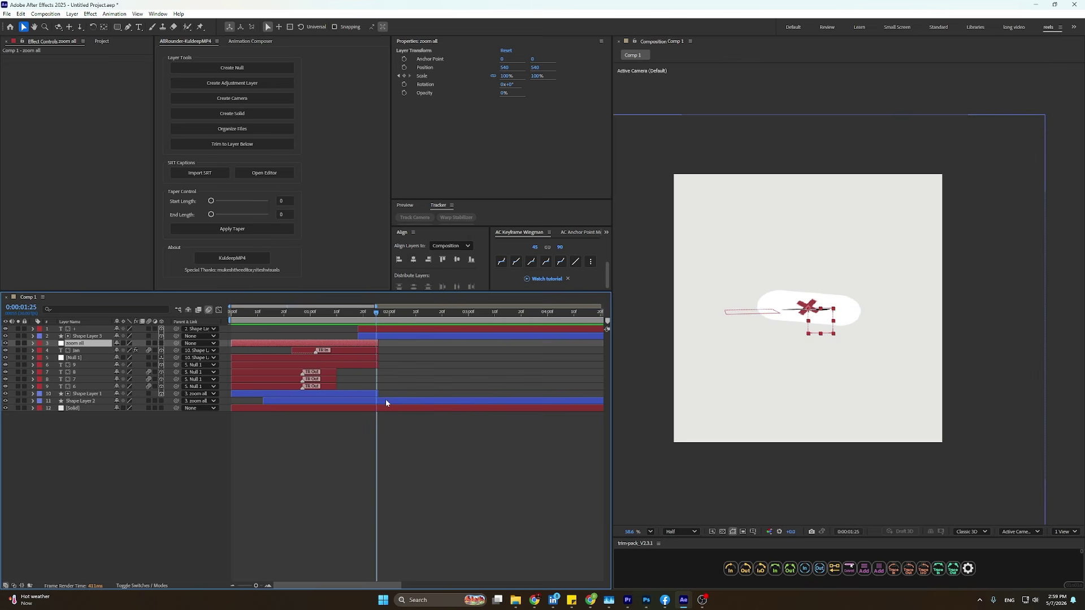
left_click_drag(366, 313, 351, 313)
key("space")
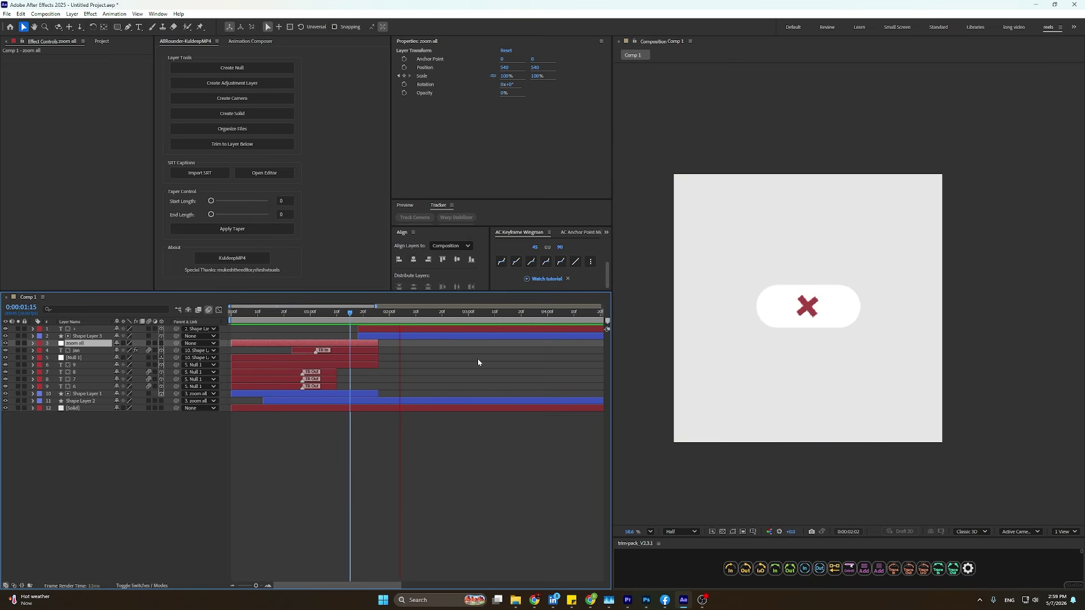
key("space")
Add a Position keyframe to Shape Layer 3 and place it where the zoom all null ends.
left_click(444, 338)
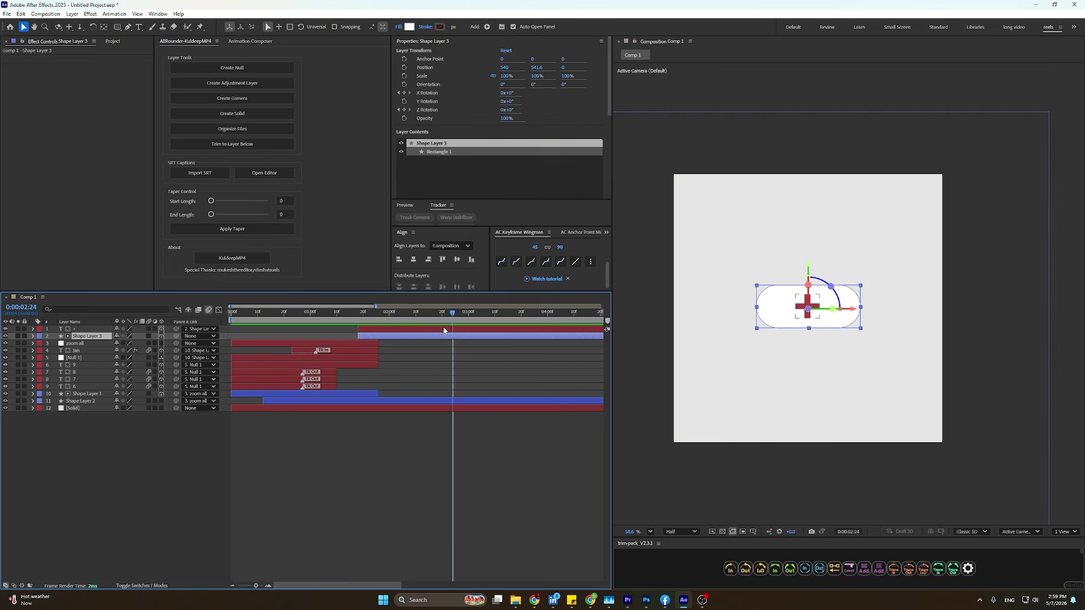
left_click_drag(440, 314, 447, 334)
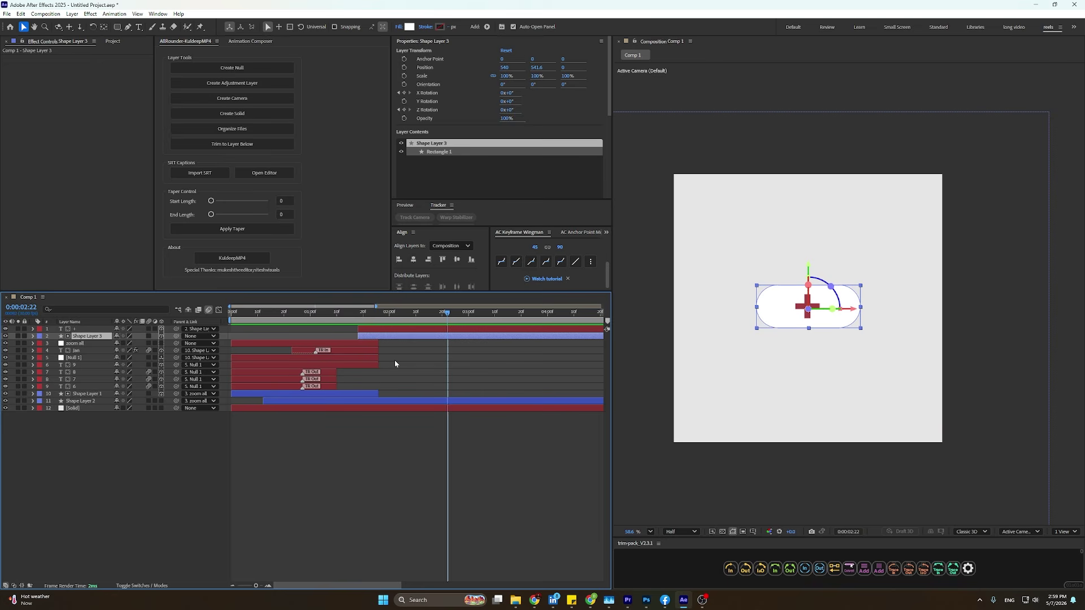
left_click_drag(391, 321, 429, 326)
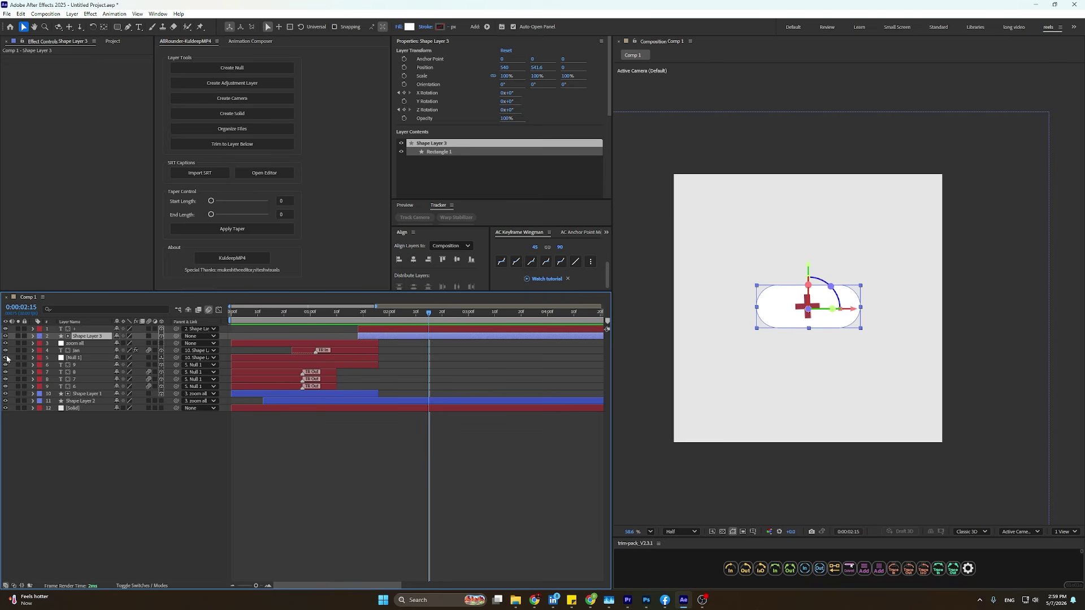
key("p")
left_click(55, 343)
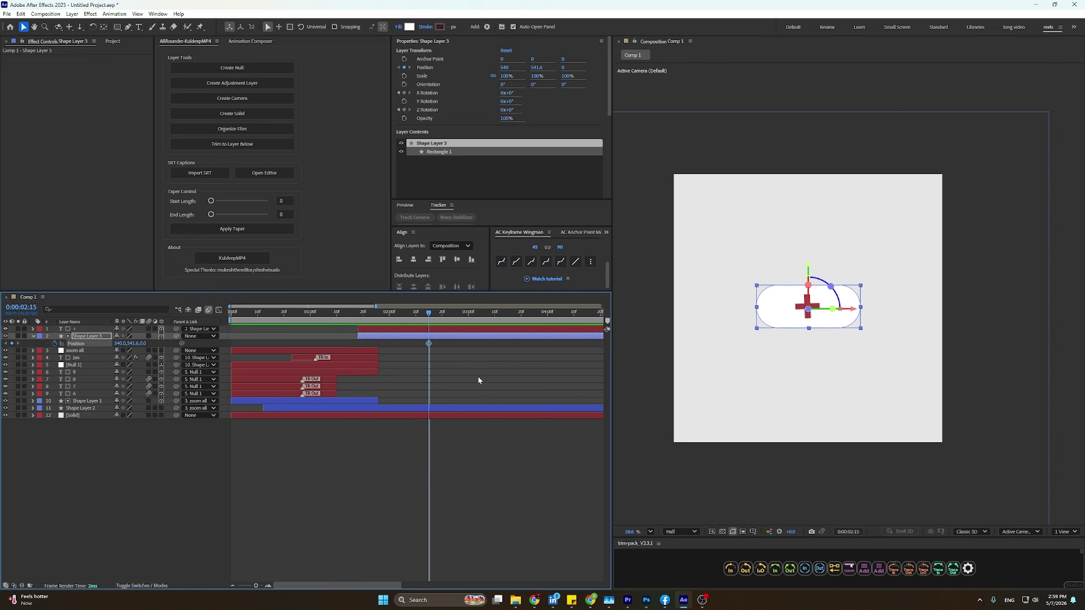
left_click_drag(429, 344, 379, 344)
Move Shape Layer 3 straight down to Position 540, 941.6 at 0:00:02:16, leaving its Z position at 0.
left_click_drag(375, 314, 434, 331)
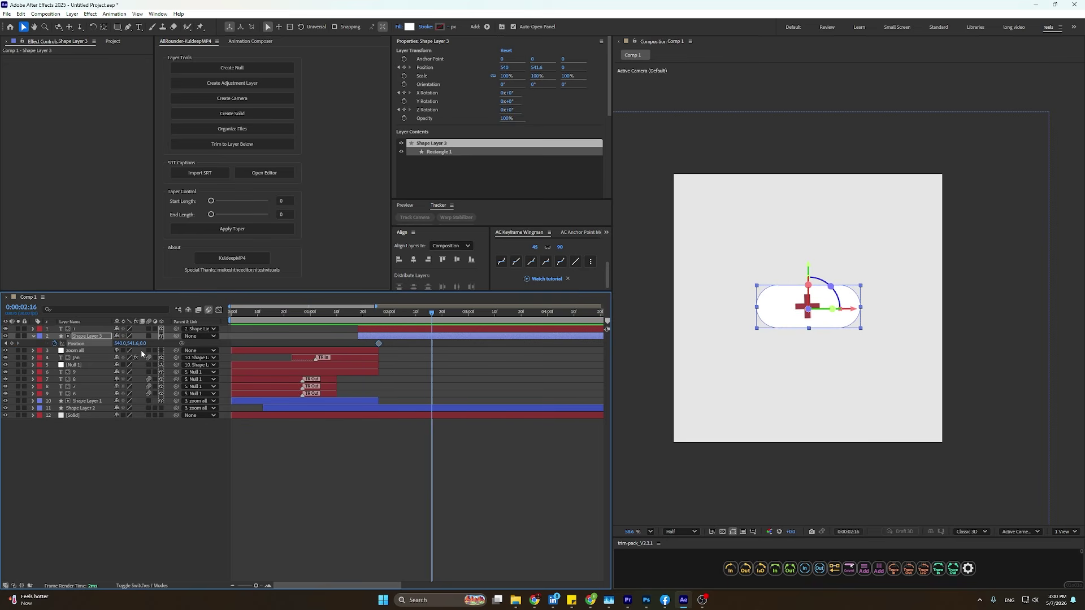
left_click_drag(142, 344, 246, 363)
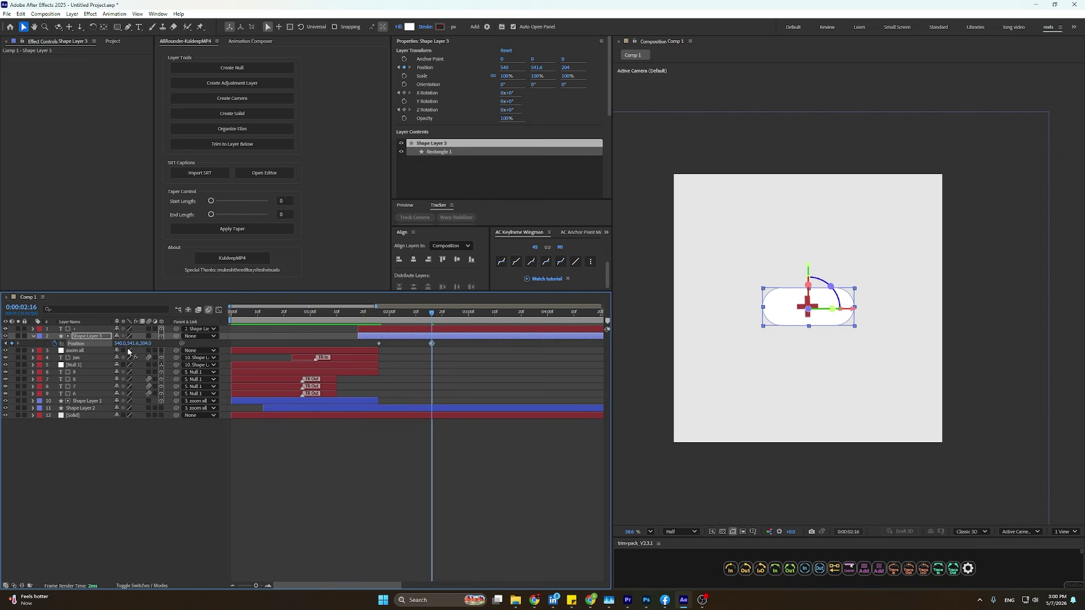
key("ctrl+z")
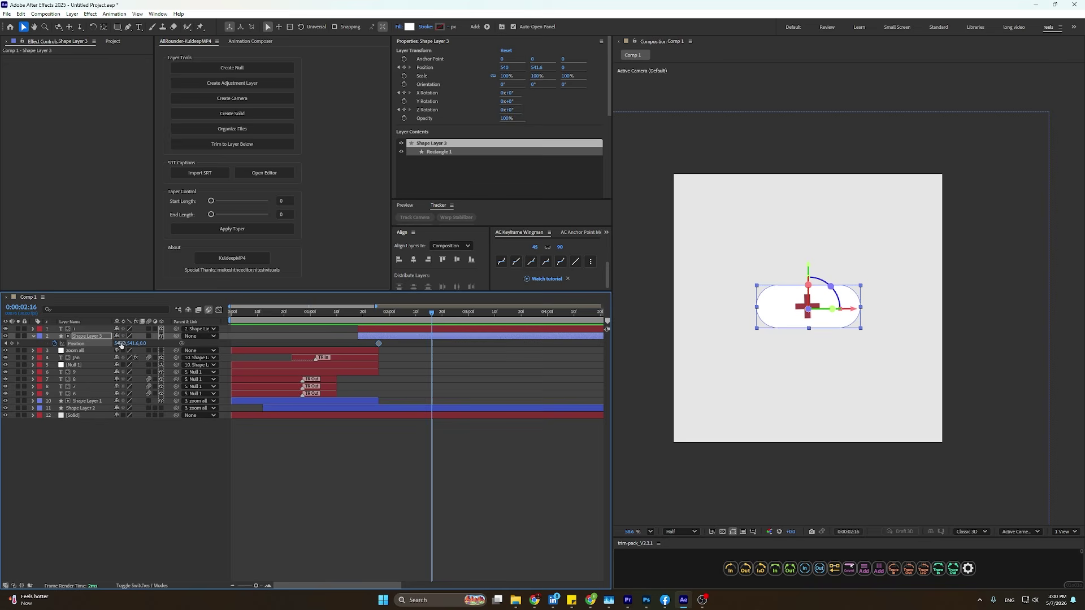
left_click_drag(809, 275, 811, 367)
Animate Shape Layer 3's Scale from 100% at its first Position keyframe to 54% at 0:00:02:16.
key("shift+s")
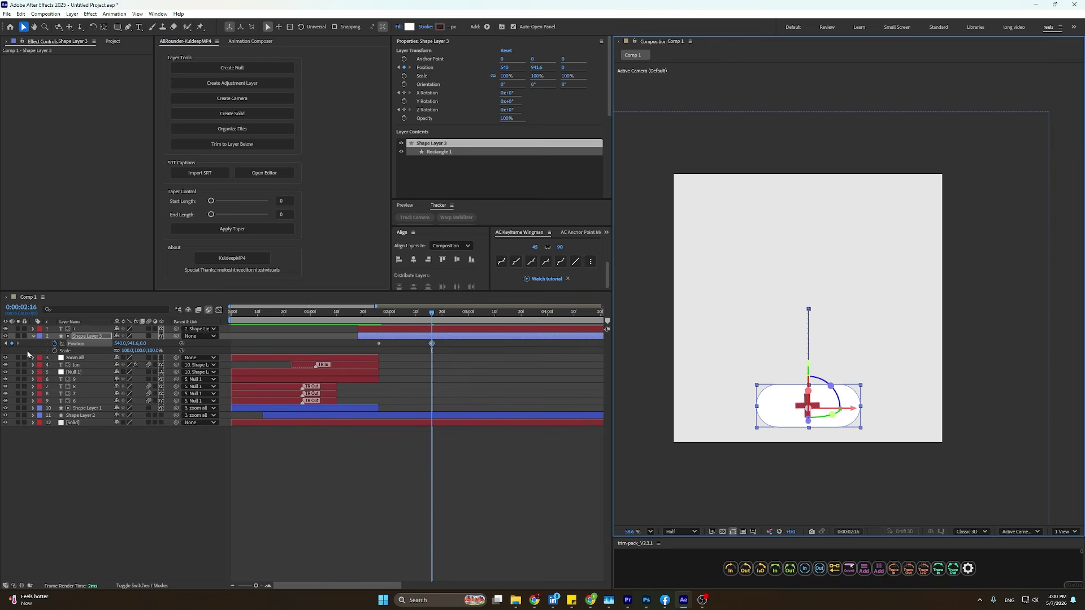
left_click(54, 350)
left_click_drag(432, 350, 414, 351)
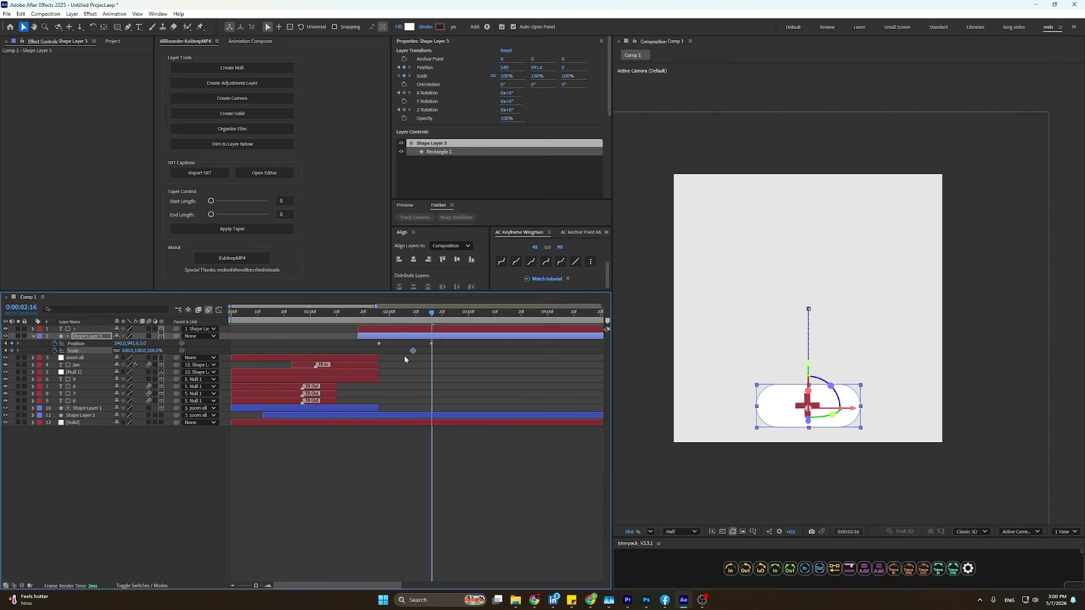
left_click_drag(133, 351, 122, 352)
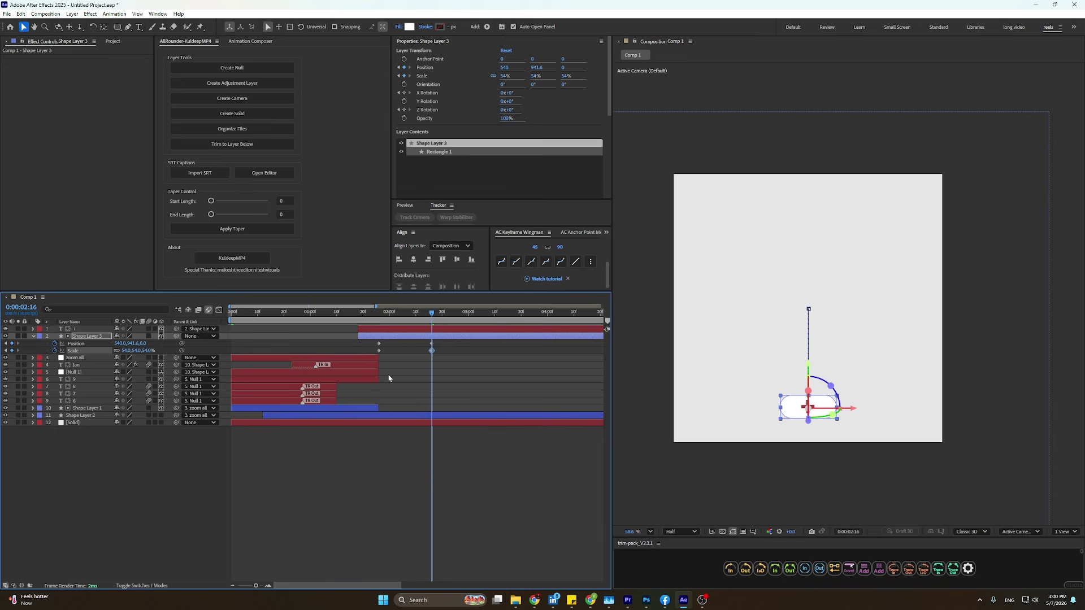
Apply Easy Ease to Shape Layer 3's Position and Scale keyframes and play back the pill's drop.
left_click_drag(442, 347, 350, 355)
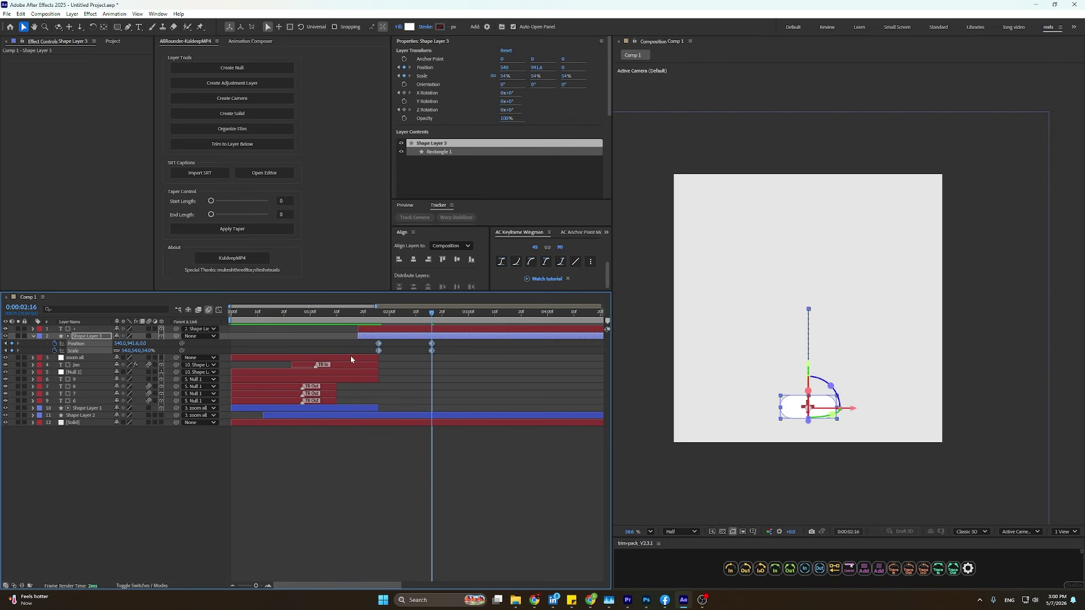
key("F9")
left_click(423, 378)
key("space")
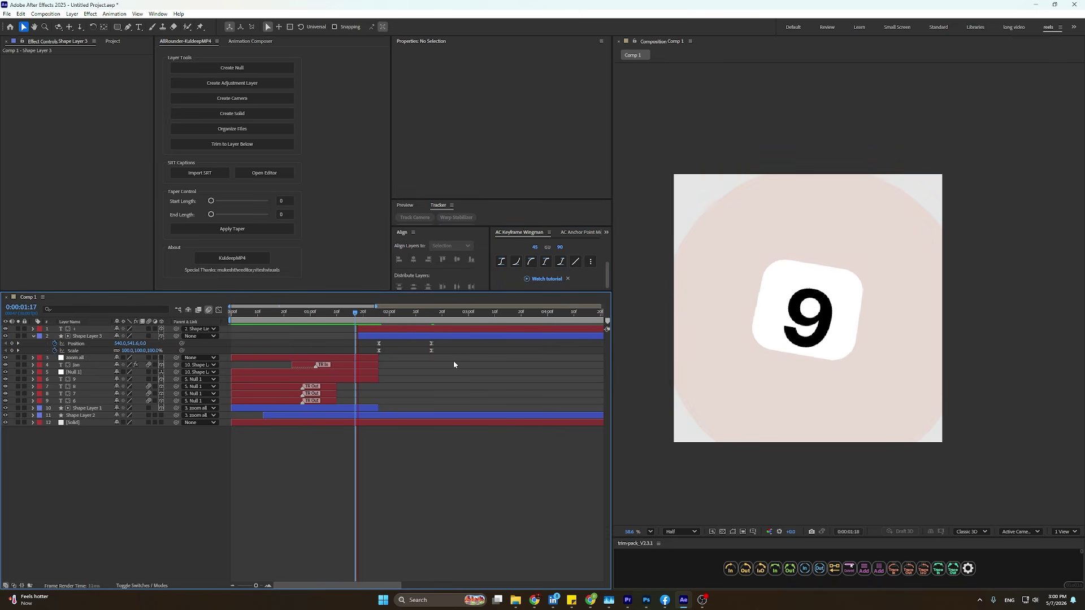
Shift Shape Layer 3's Position and Scale keyframes to run from 0:00:02:10 to 0:00:03:00 and replay the drop with all its keyframes shown.
left_click(398, 337)
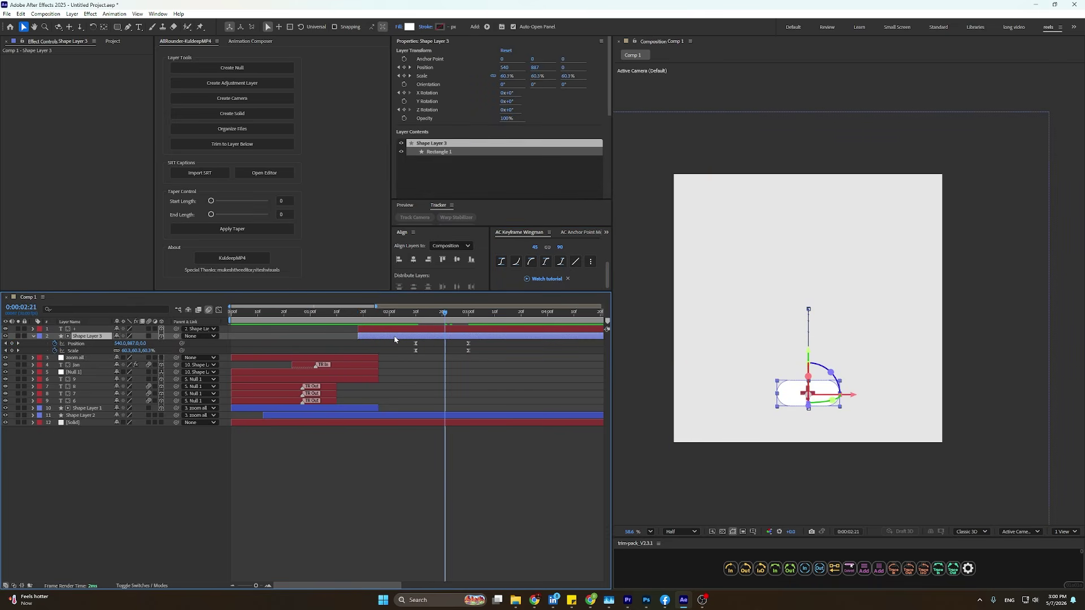
key("u")
key("u")
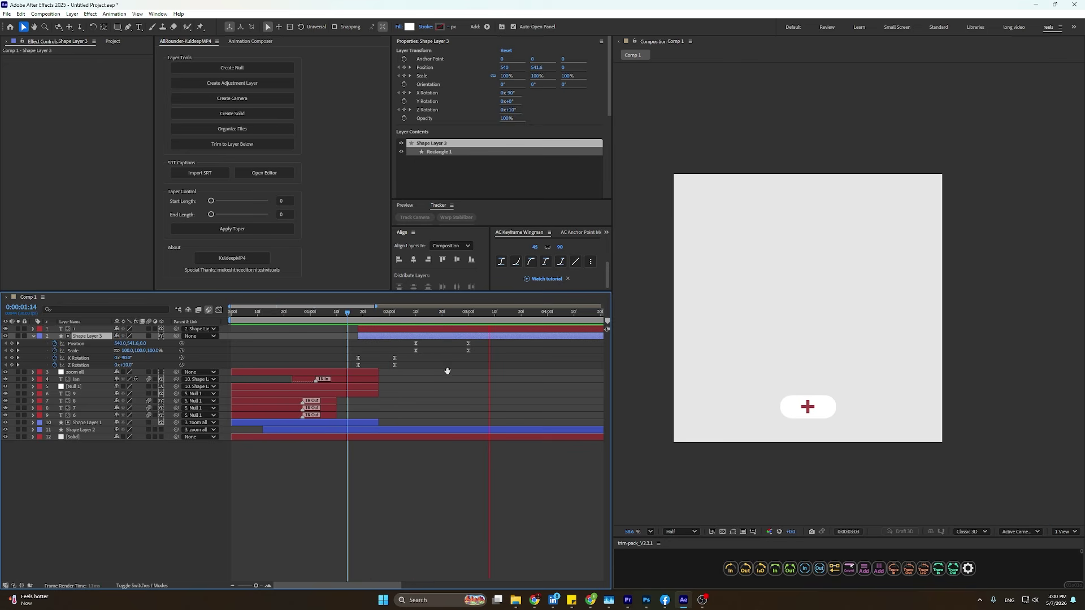
key("space")
left_click_drag(473, 356, 405, 341)
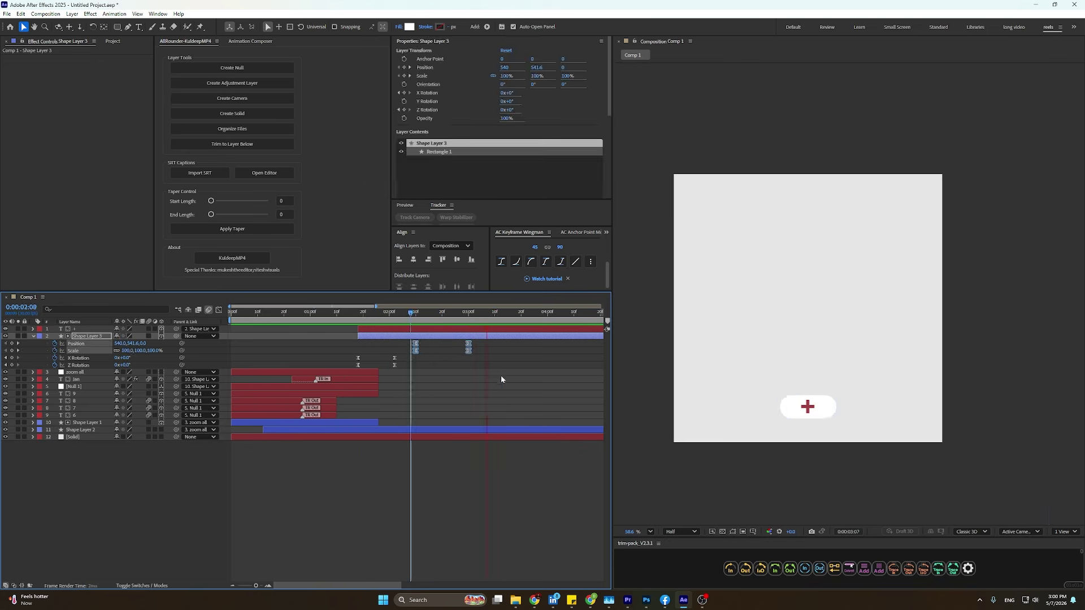
key("space")
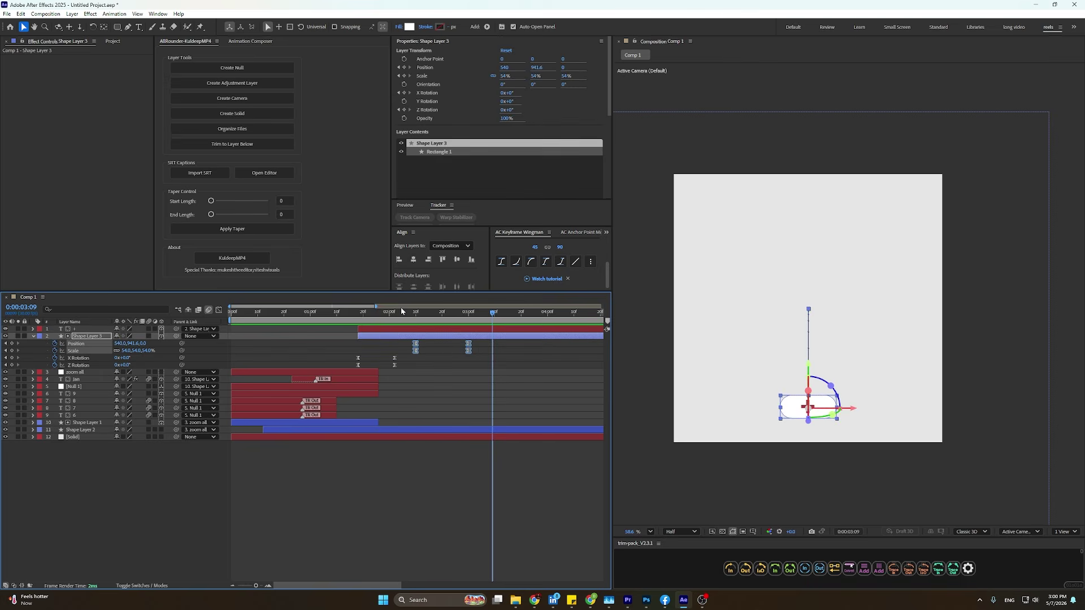
Apply the AC Keyframe Wingman ease preset to Shape Layer 3's Position and Scale keyframes in the speed graph.
left_click(219, 310)
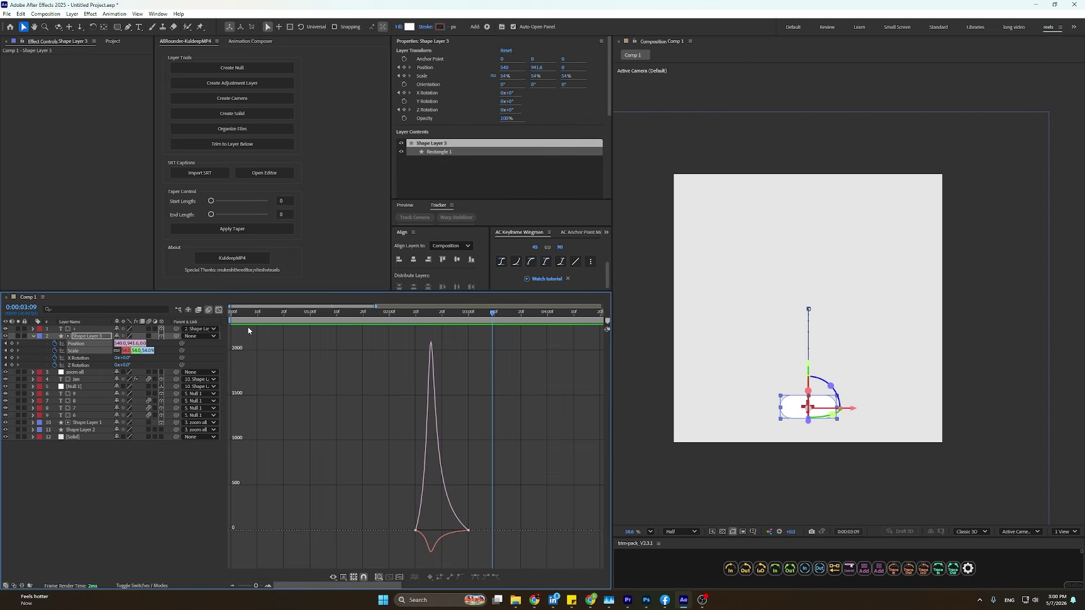
scroll(463, 537, "up", 2)
left_click_drag(489, 515, 362, 537)
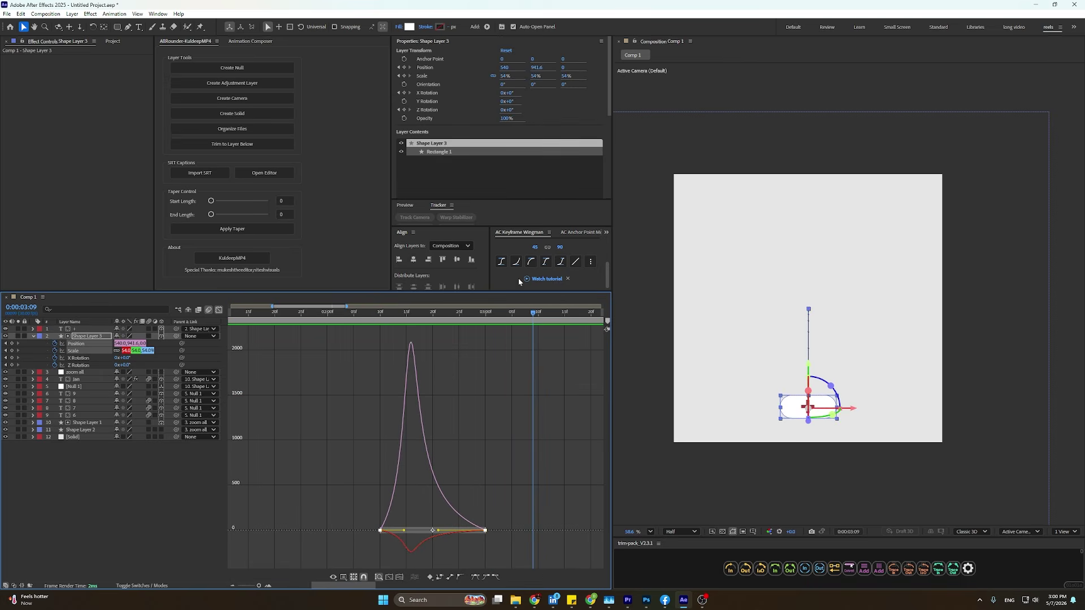
left_click(501, 262)
left_click(218, 310)
left_click(412, 473)
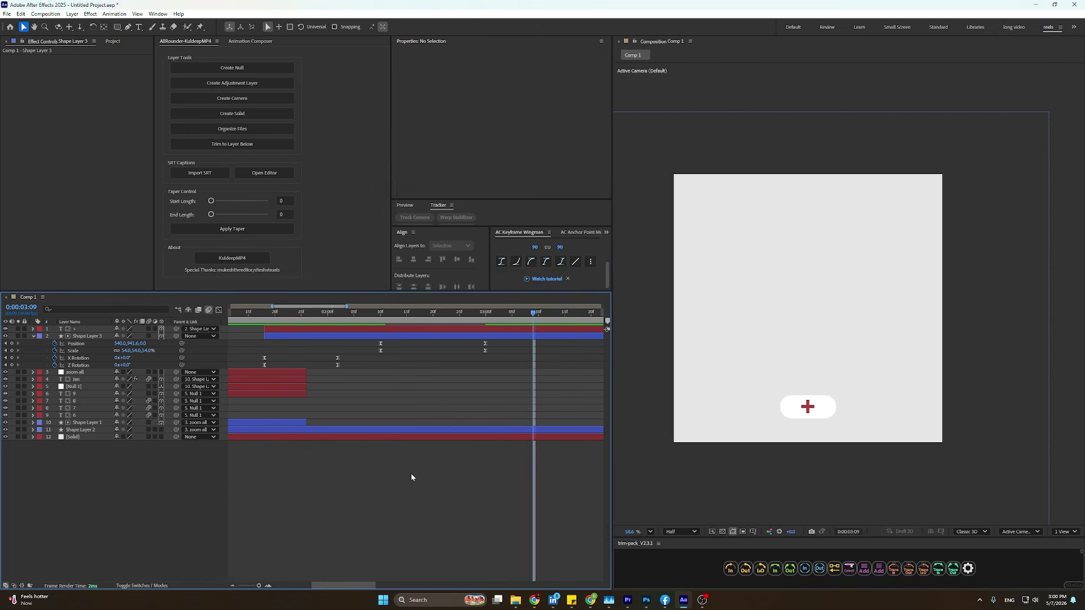
Play back the pill's drop from 0:00:01:15 and check an intermediate frame at 0:00:02:19.
scroll(411, 473, "down", 3)
left_click(324, 313)
key("space")
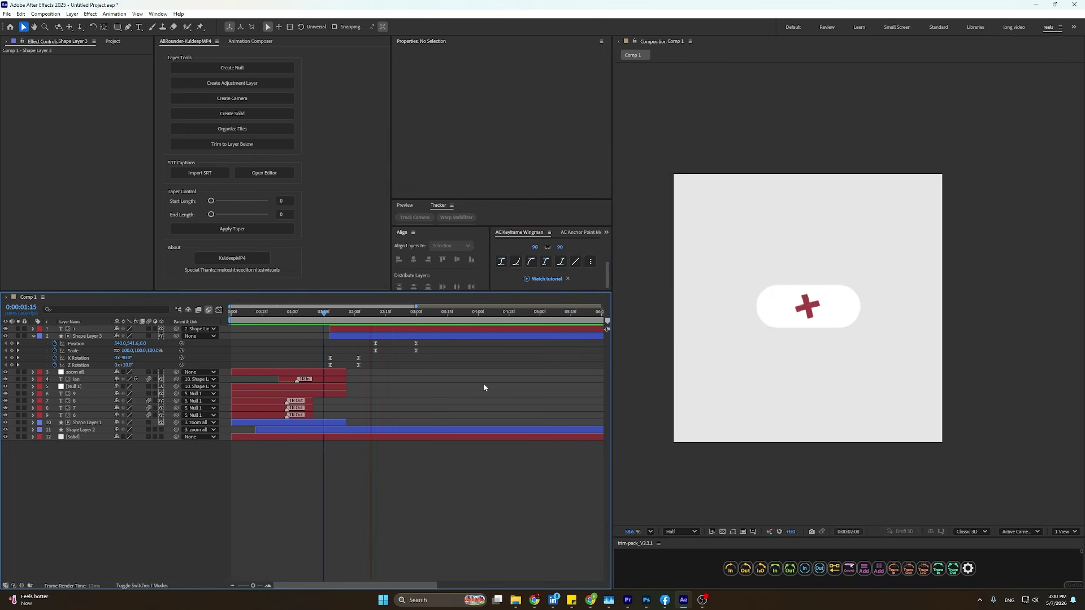
left_click(372, 322)
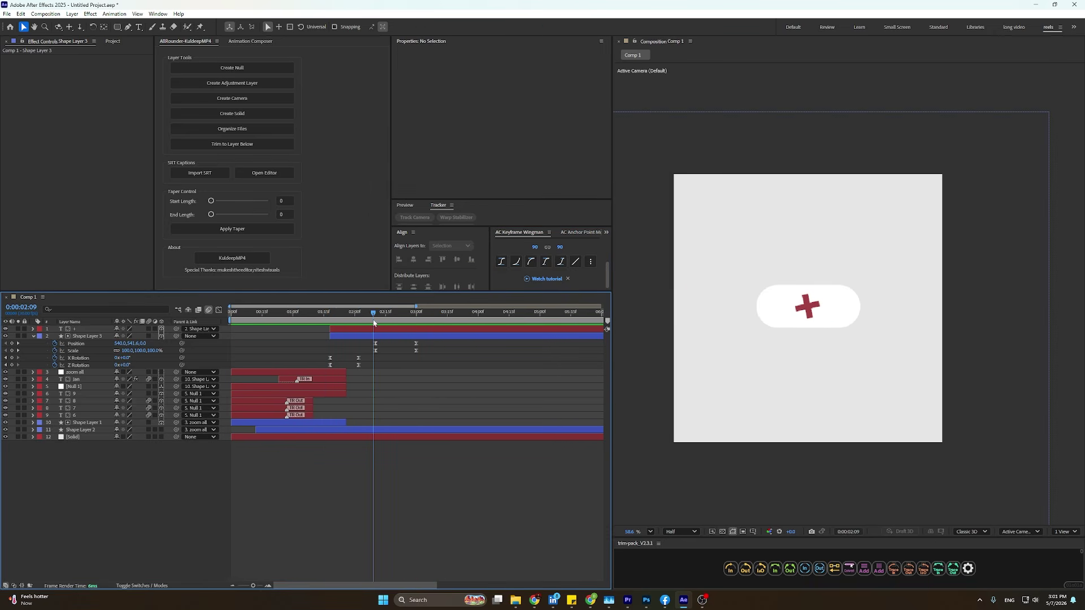
key("space")
key("space")
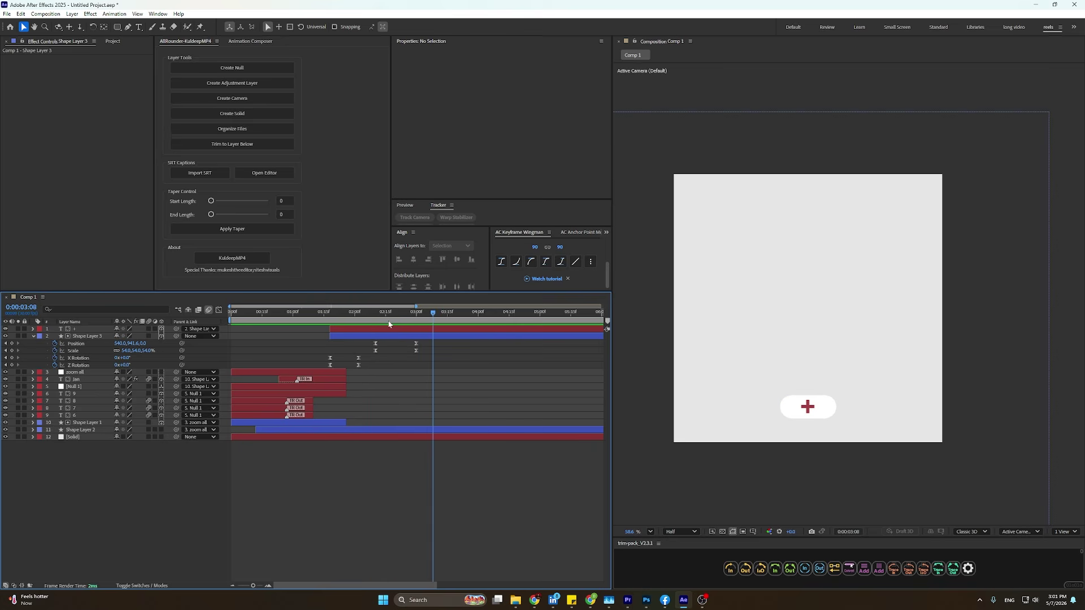
left_click_drag(402, 342, 395, 352)
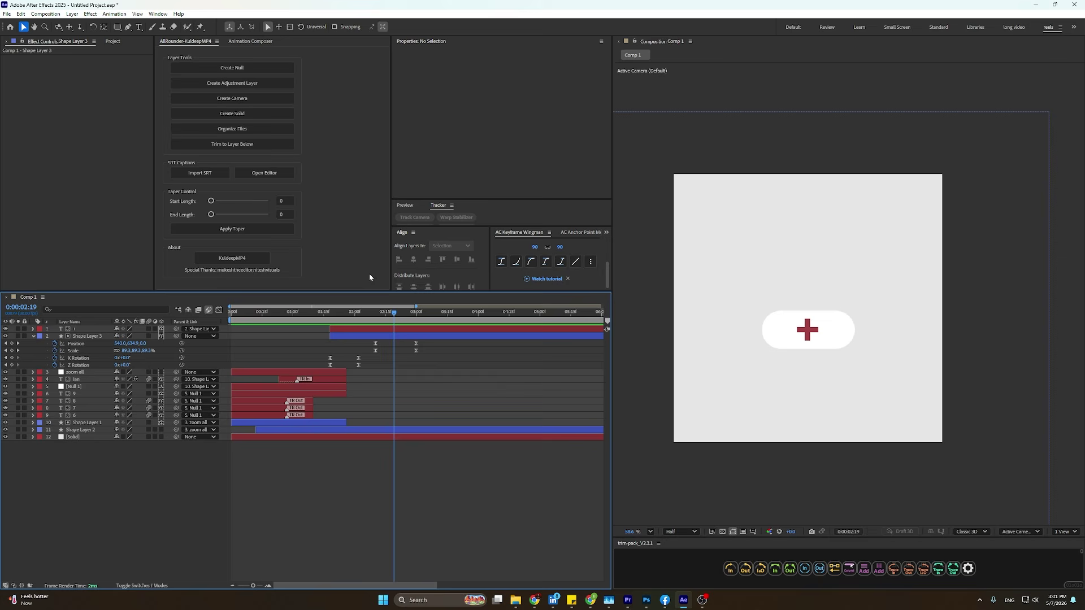
Switch to Photoshop to examine the pill on Artboard 1 and the dashed-divider task list on Artboard 2, and return to After Effects.
left_click(646, 600)
left_click_drag(728, 320, 303, 325)
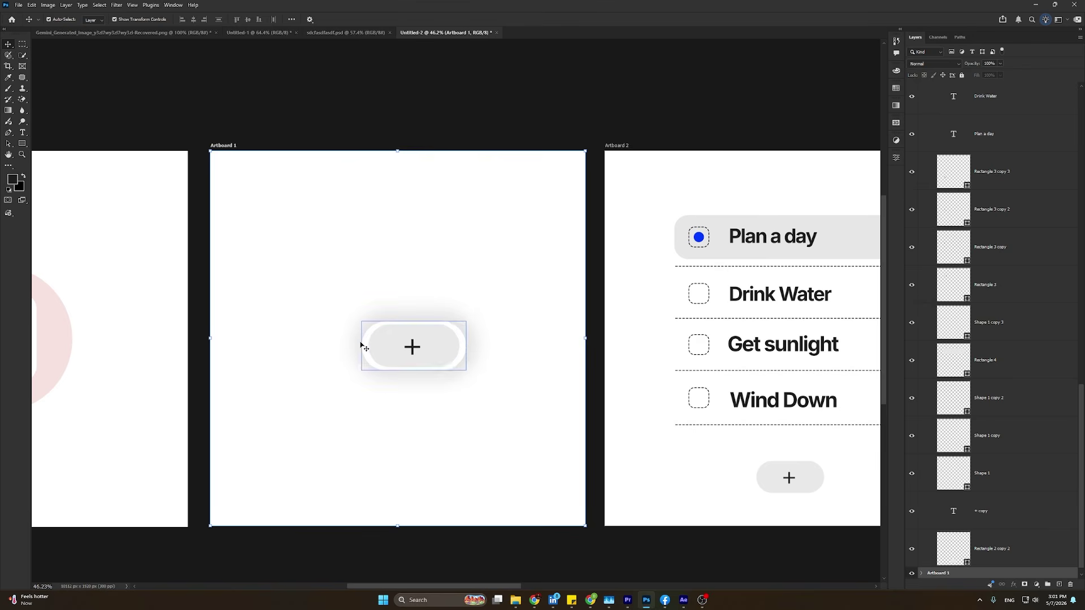
left_click_drag(490, 288, 416, 274)
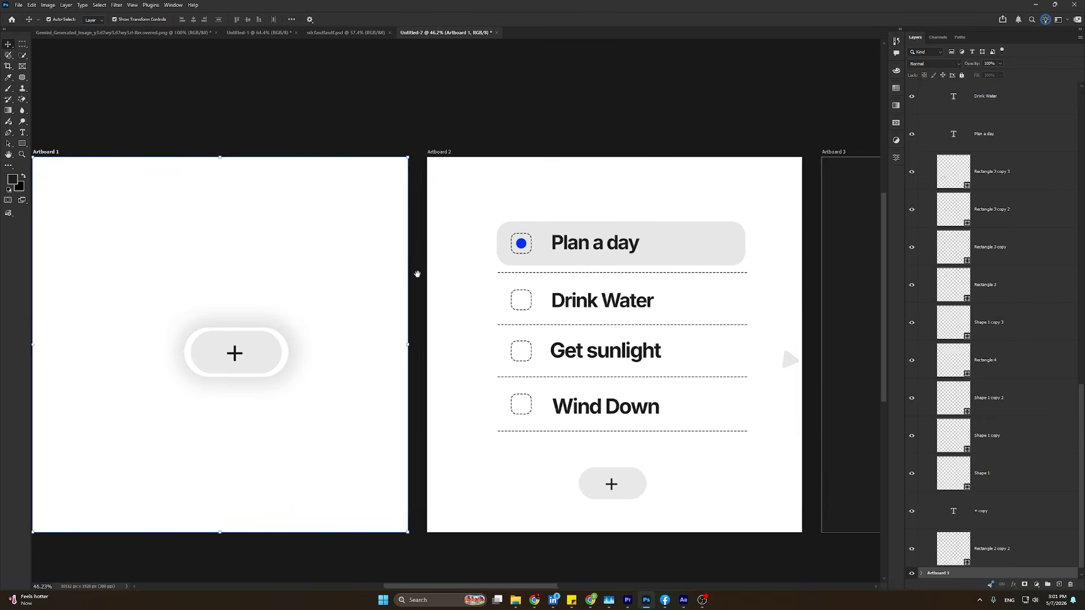
left_click(1036, 4)
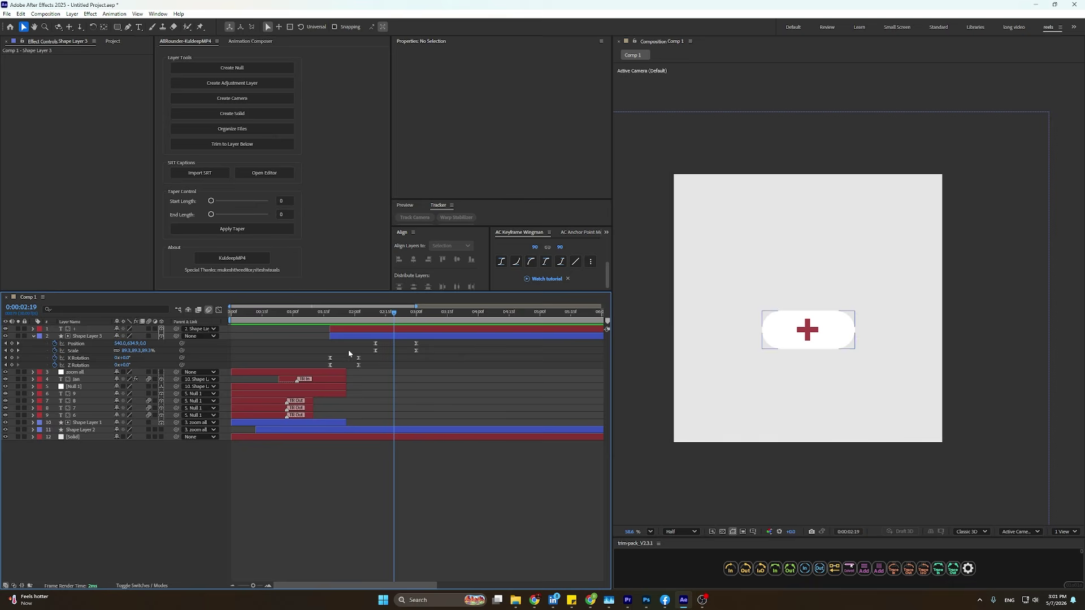
left_click(643, 603)
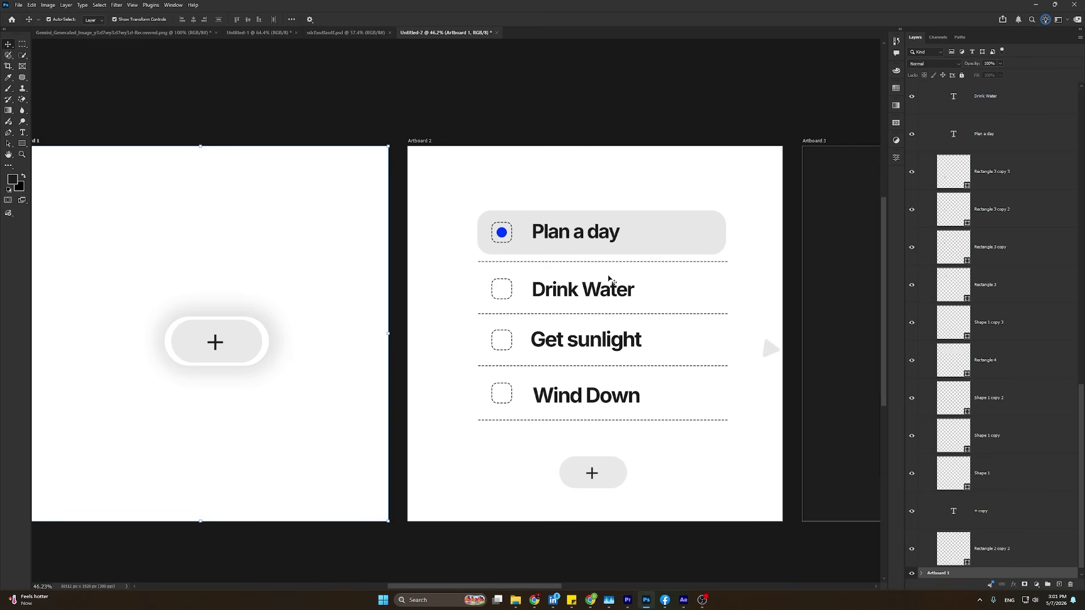
left_click(1036, 5)
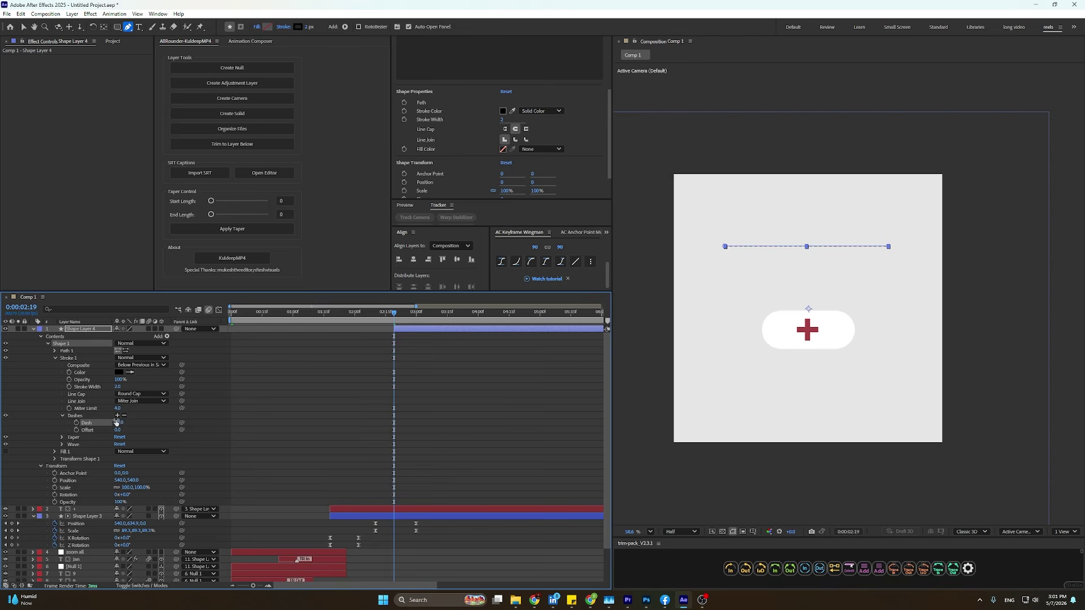
Inspect the dashed line above the pill up close and centre Shape Layer 4's anchor point on it.
left_click(355, 433)
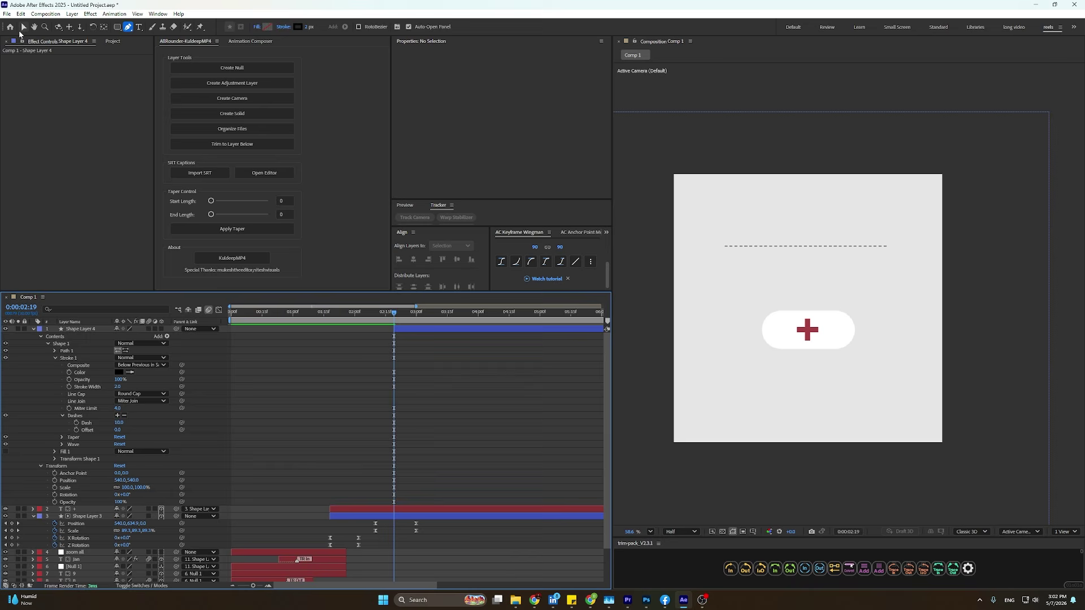
left_click(24, 27)
scroll(966, 196, "up", 2)
left_click_drag(710, 195, 799, 283)
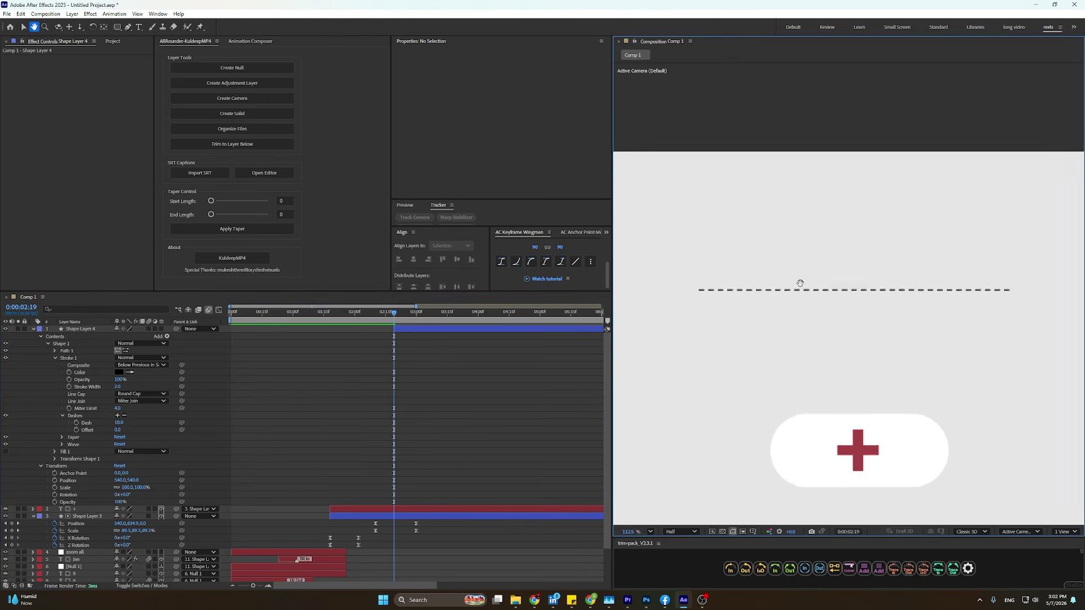
scroll(773, 247, "down", 1)
left_click(805, 290)
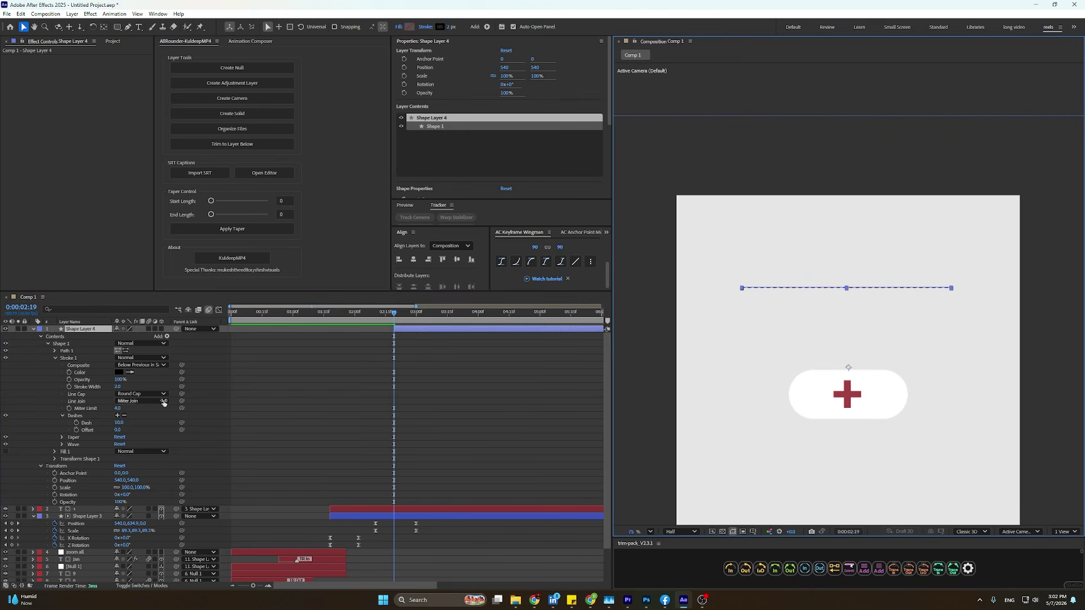
key("ctrl+alt+Home")
Collapse Shape Layer 4's stroke and transform properties and select the Shape 1 group in its contents.
left_click(40, 337)
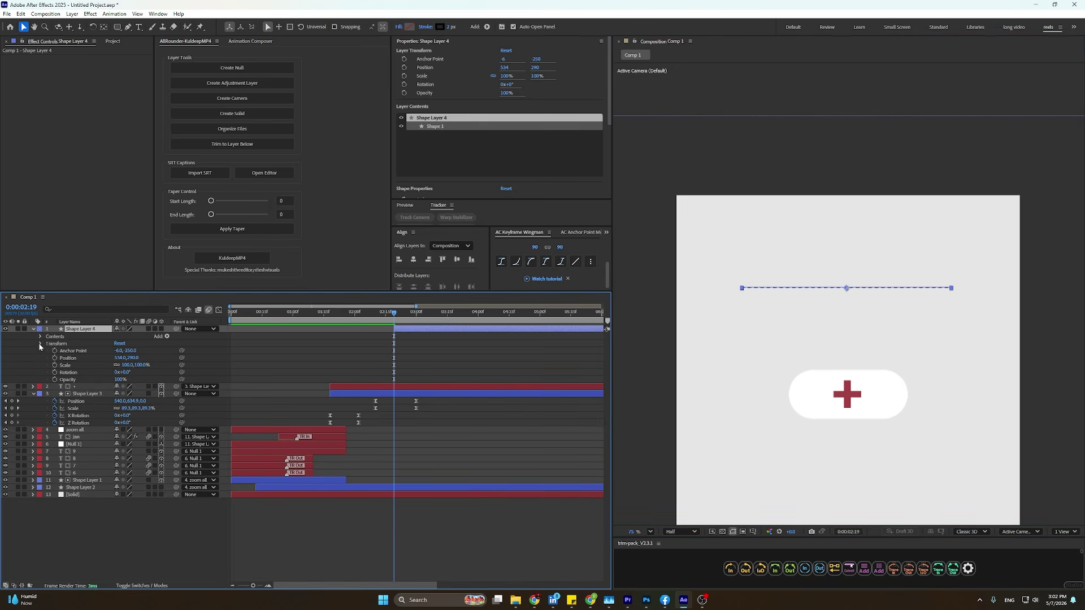
left_click(40, 344)
left_click(40, 337)
left_click(46, 344)
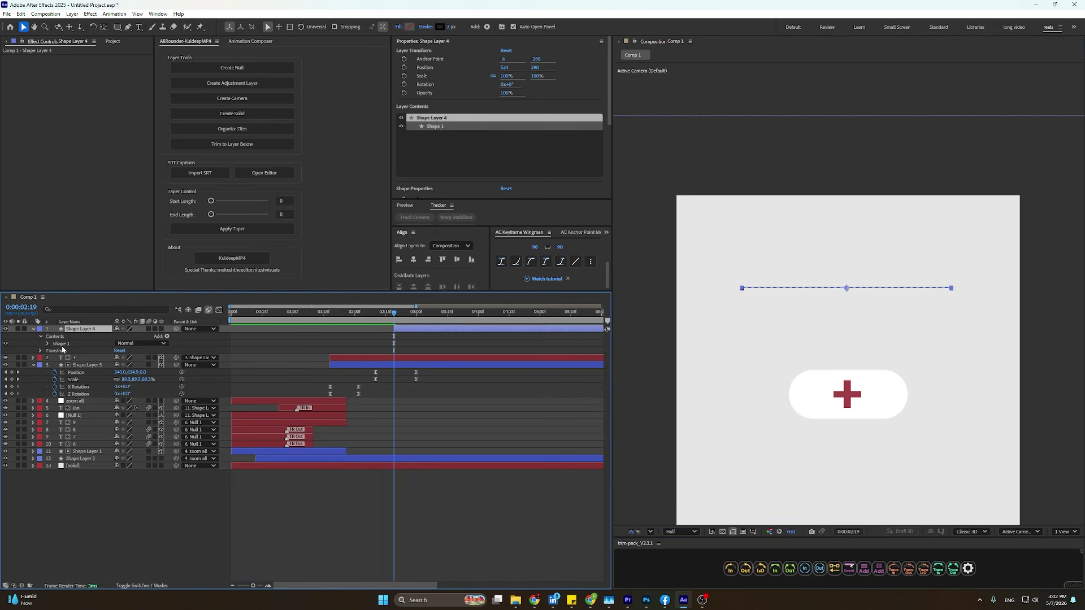
left_click(62, 345)
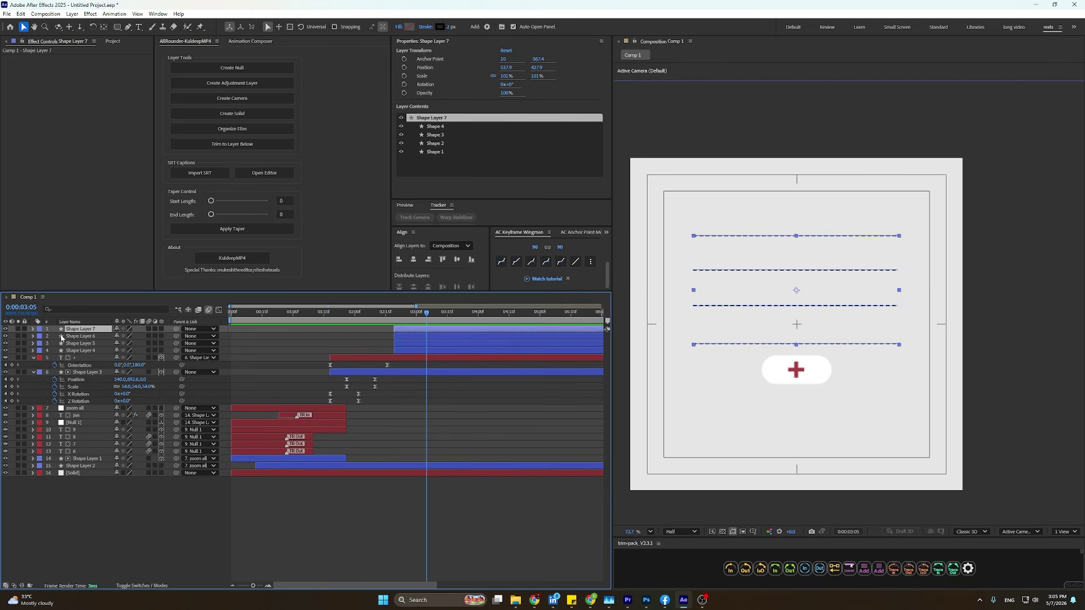
Isolate Shape Layer 4 and hide Shape Layers 5, 6 and 7 to examine which dashed lines it holds.
left_click(70, 343)
left_click(70, 350)
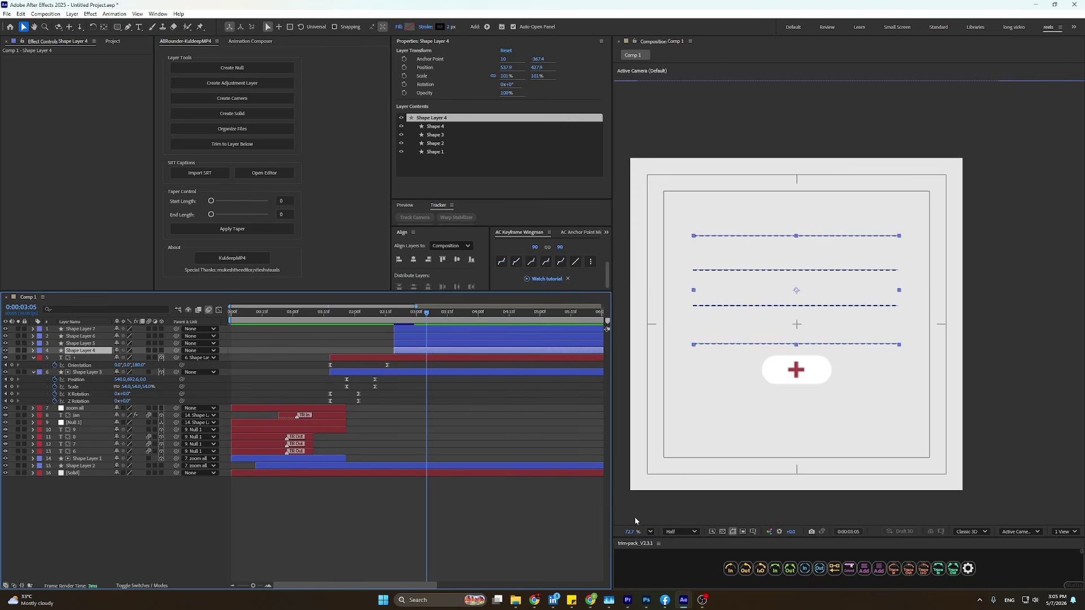
left_click(320, 549)
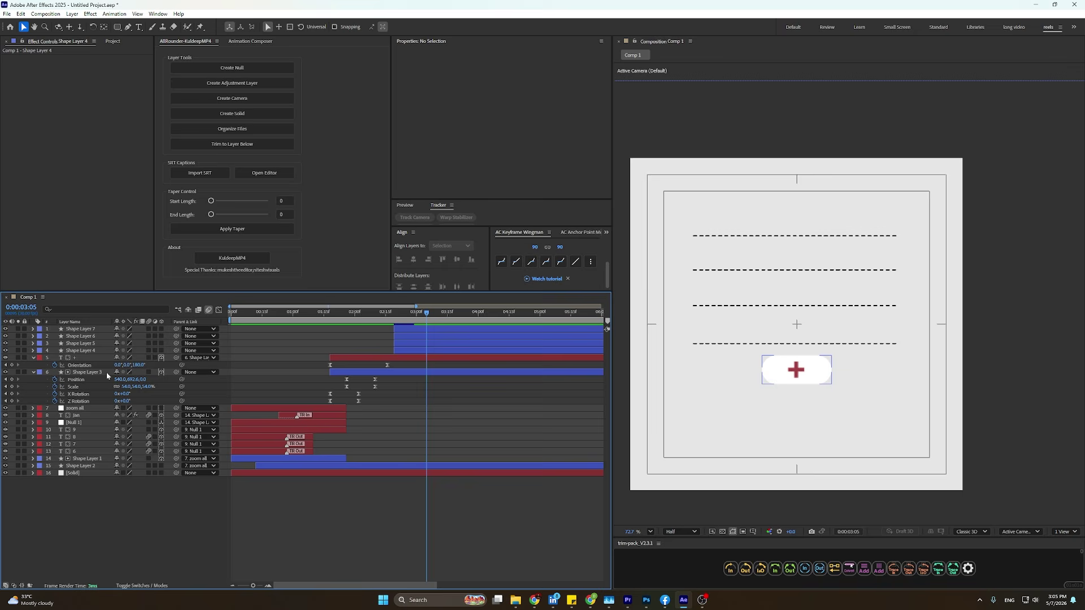
left_click(18, 350)
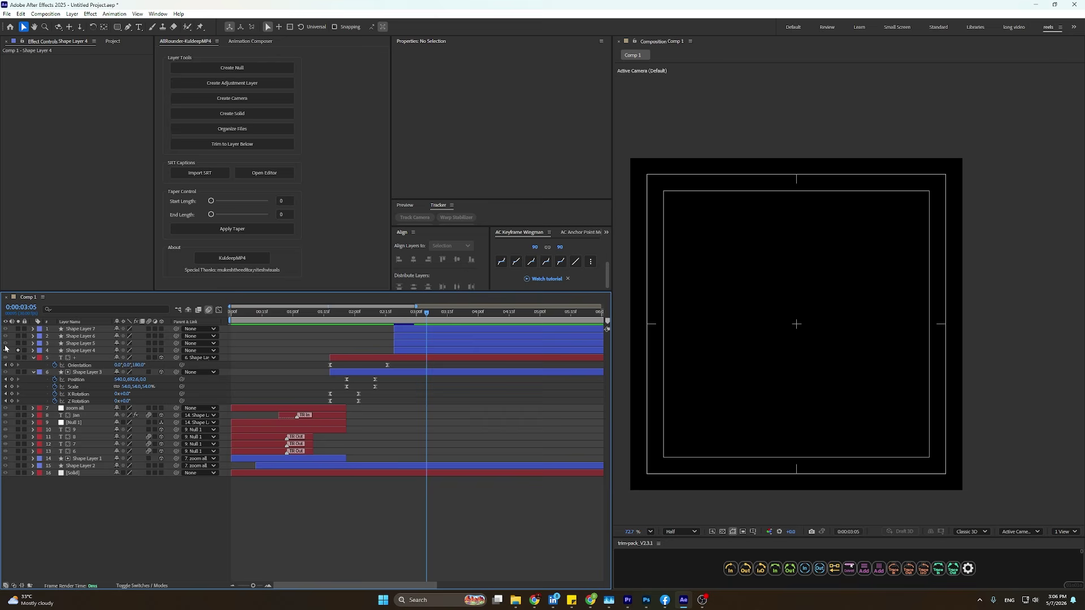
left_click(5, 350)
left_click(18, 351)
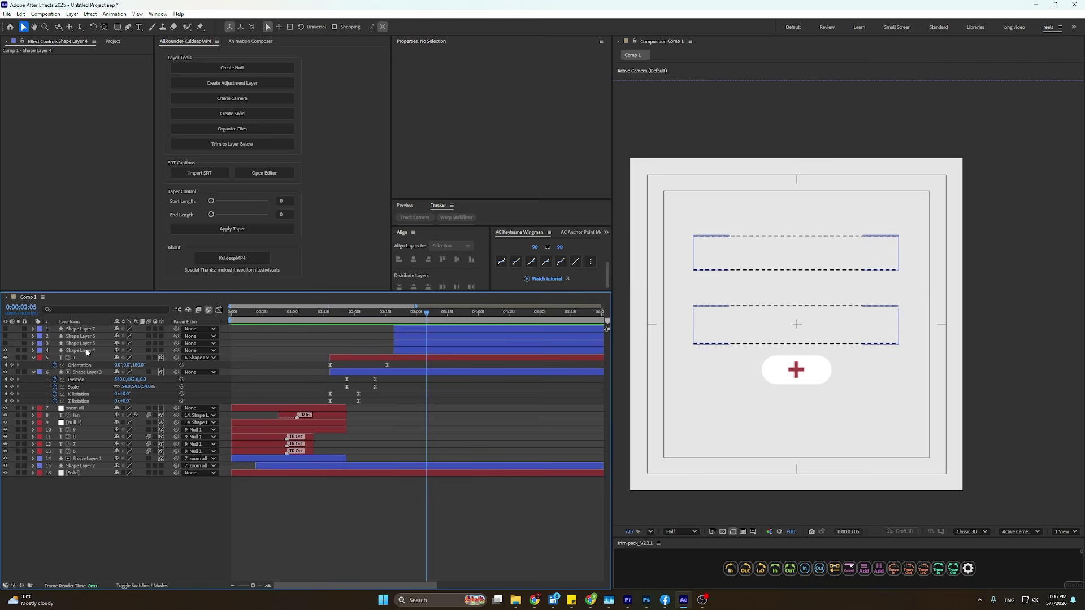
Remove the three lower dashed lines from Shape Layer 4 and delete Shape Layers 5, 6 and 7.
left_click(731, 269)
left_click(767, 245)
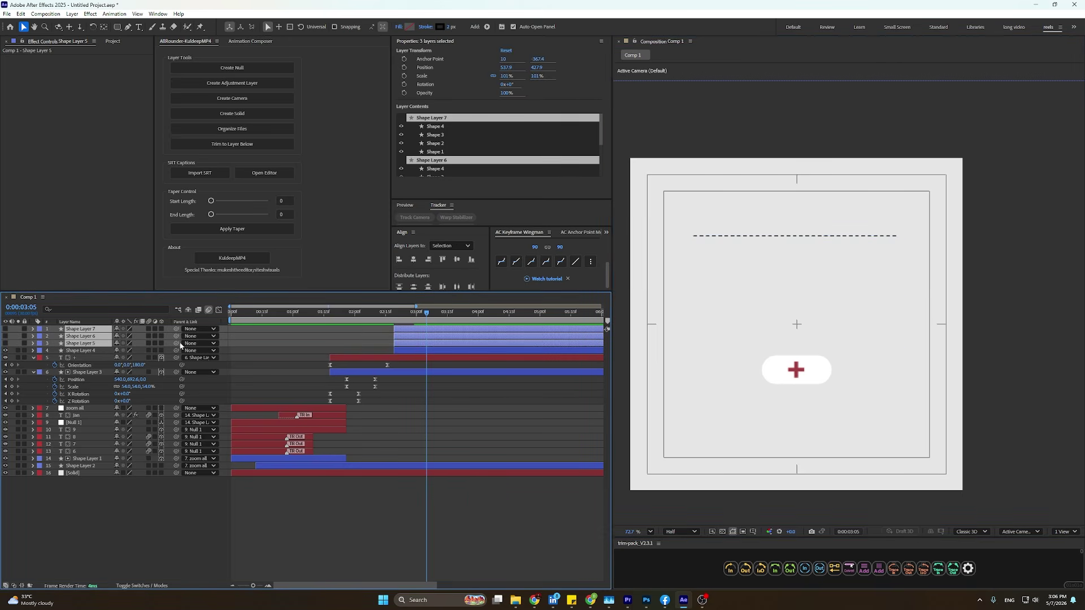
key("Delete")
Duplicate Shape Layer 4, centre the copy's anchor point and move it straight down to about Y 355 as the second dashed line.
left_click(84, 330)
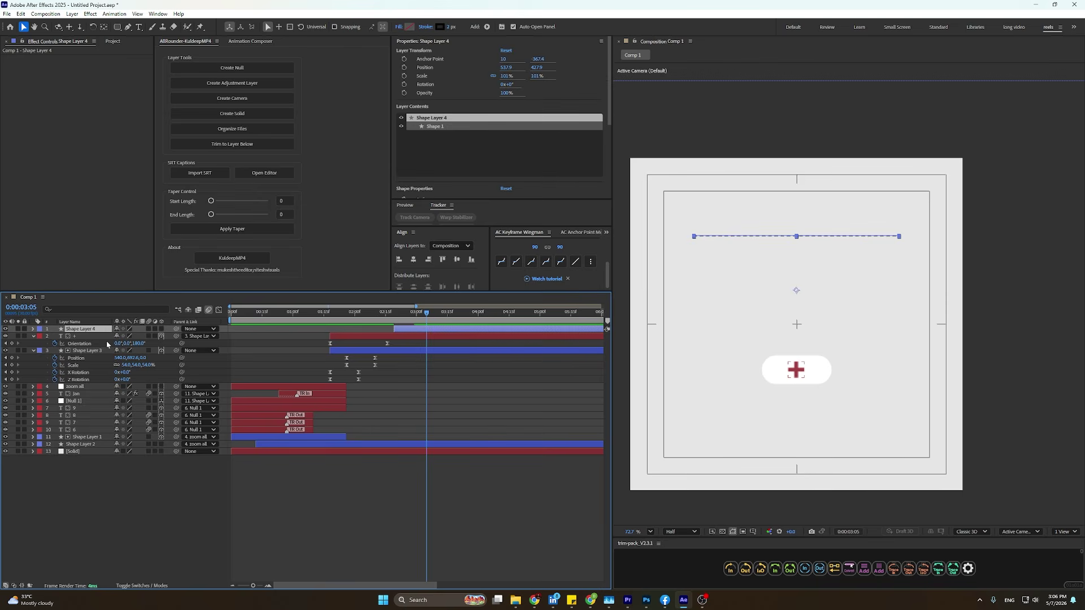
key("ctrl+d")
key("ctrl+alt+Home")
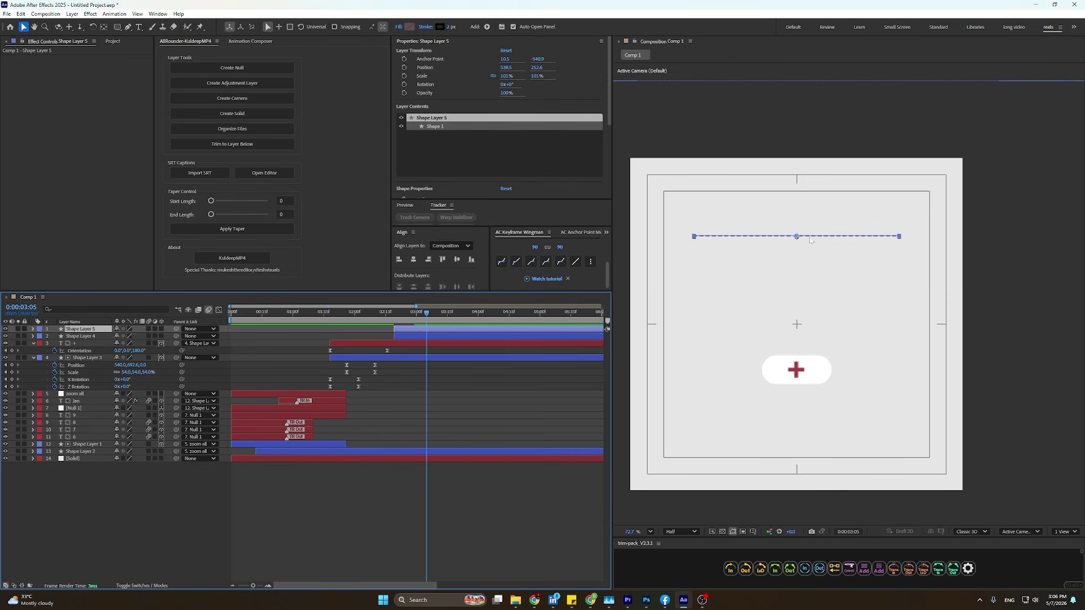
left_click_drag(808, 240, 810, 272)
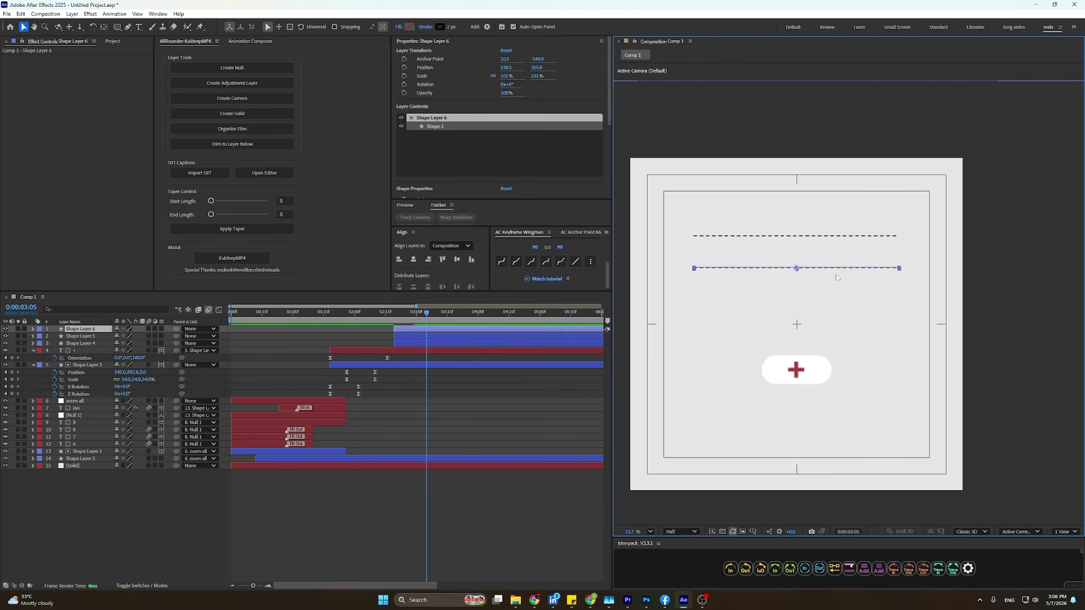
Move Shape Layer 6, the copy of the second dashed line, straight down to about Y 455 as the third line.
left_click(829, 273)
left_click(476, 414)
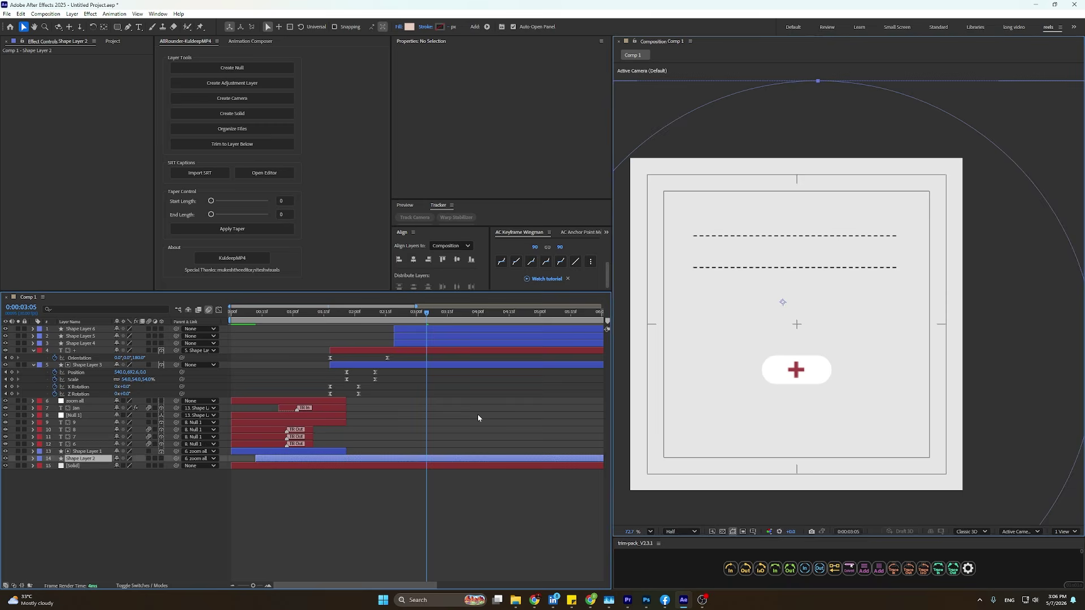
left_click(440, 330)
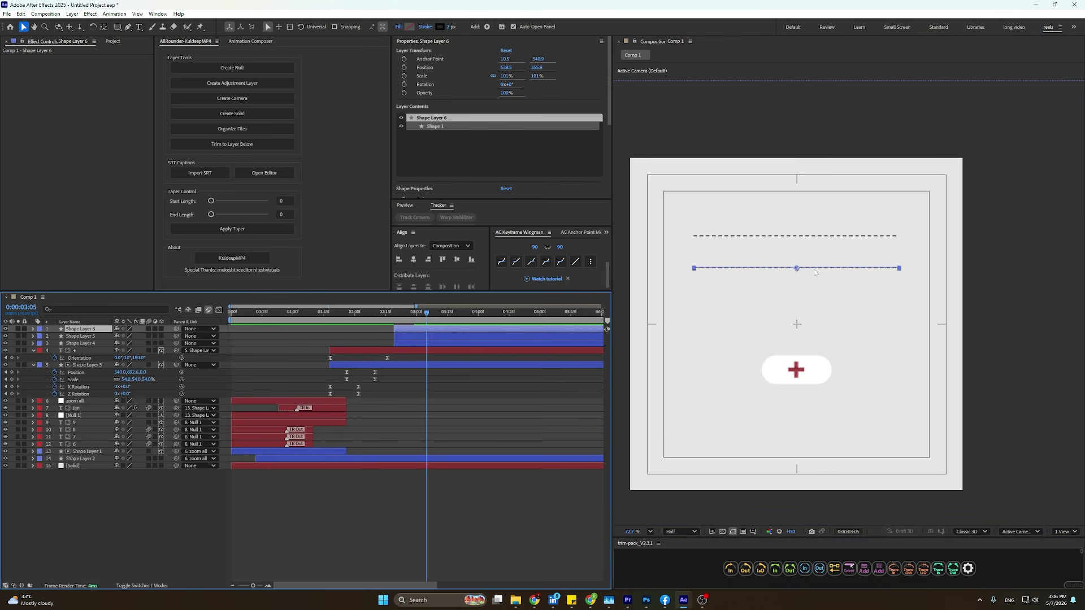
left_click_drag(814, 272, 814, 302)
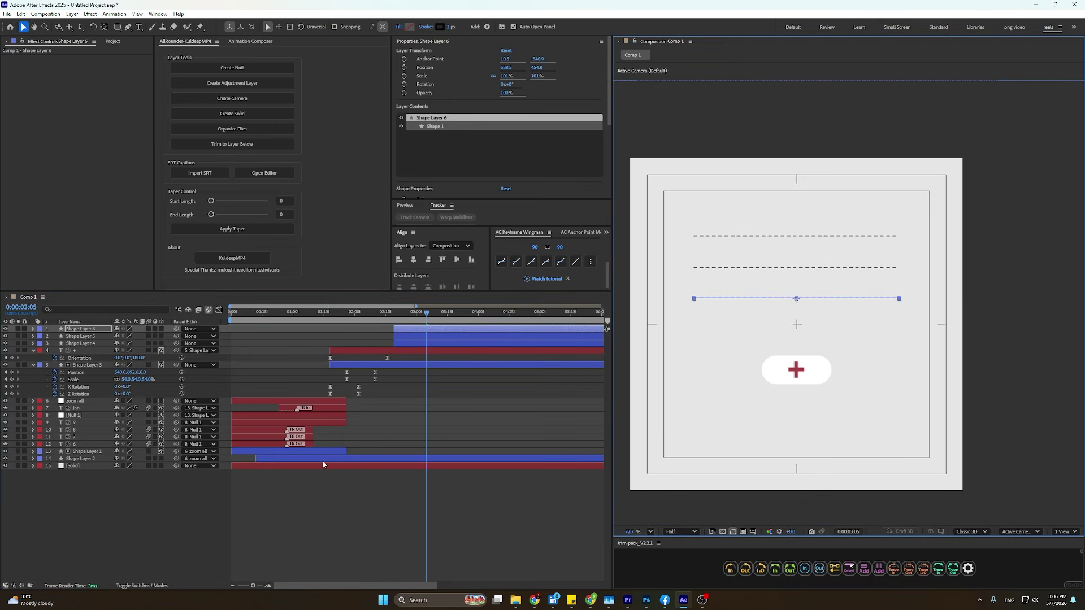
Trim Shape Layer 2 to end at about 0:00:02:03 and collapse the layers' keyframe rows.
left_click(412, 459)
left_click(337, 345)
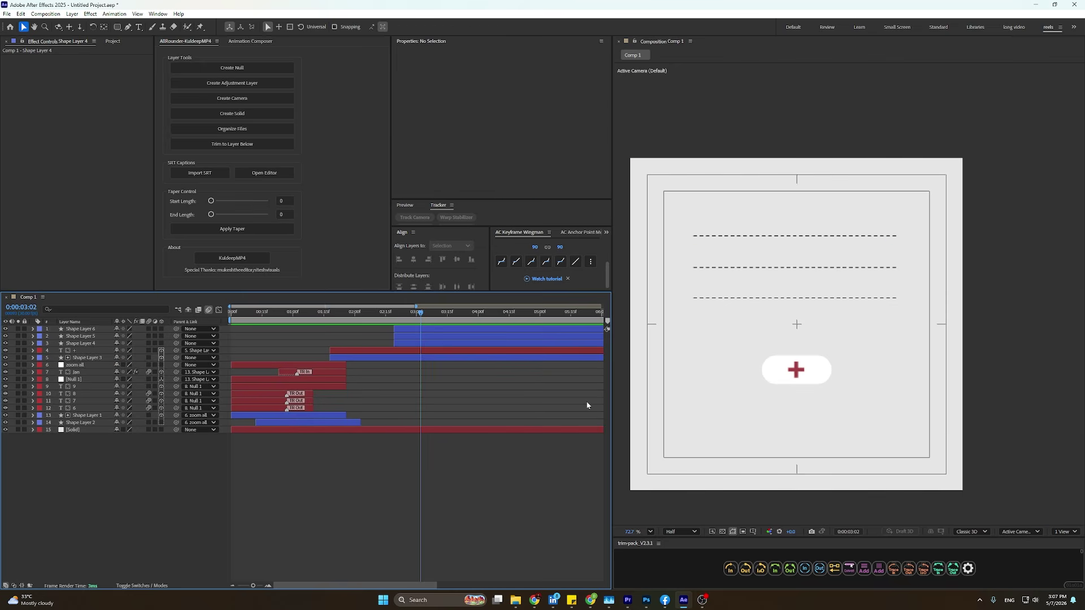
Select the third dashed line, Shape Layer 6, at 0:00:03:02.
left_click(772, 304)
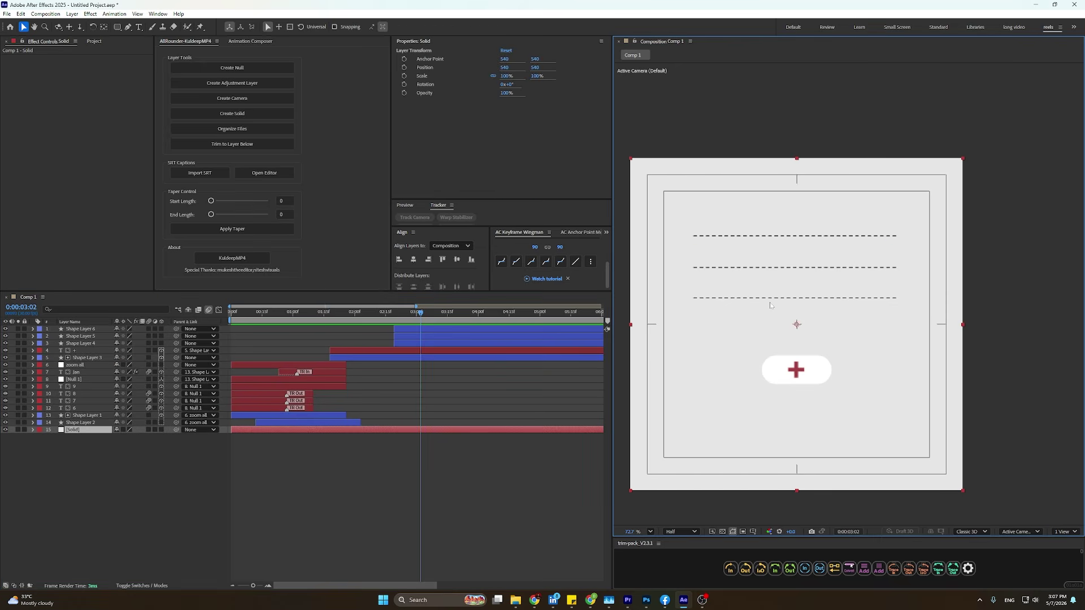
left_click(816, 298)
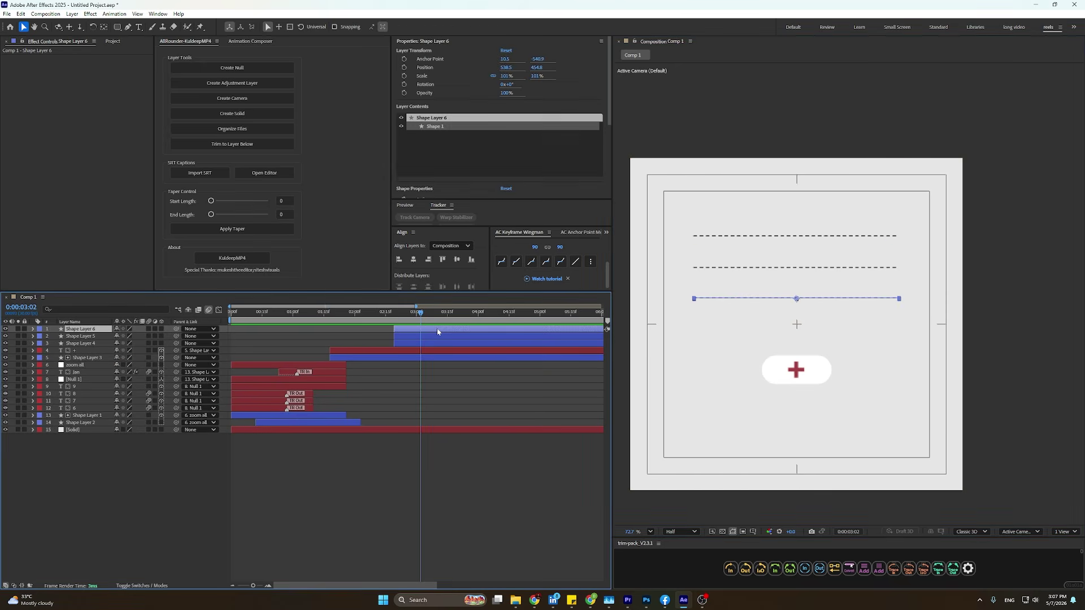
Duplicate the third dashed line, place the copy above the plus pill at about Y 579, and lower the third line to about Y 476.
key("ctrl+d")
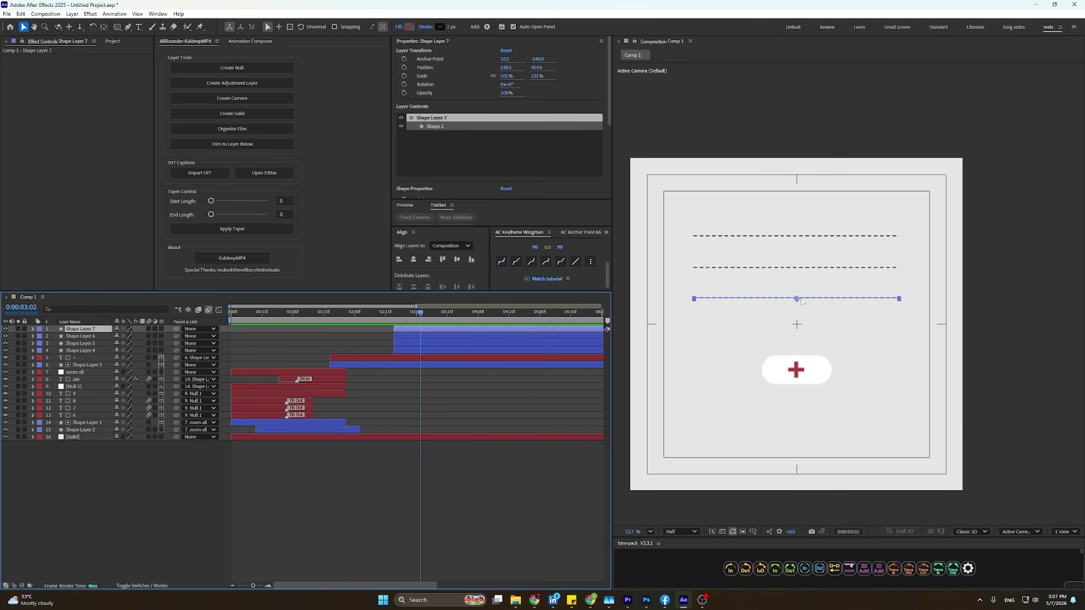
left_click_drag(797, 300, 797, 337)
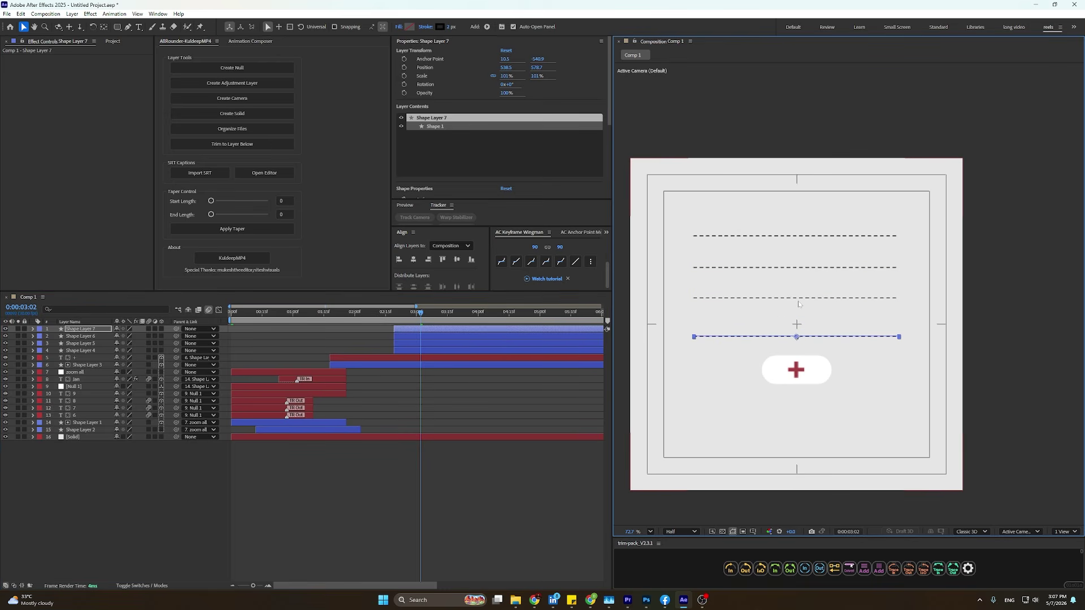
left_click_drag(798, 297, 800, 307)
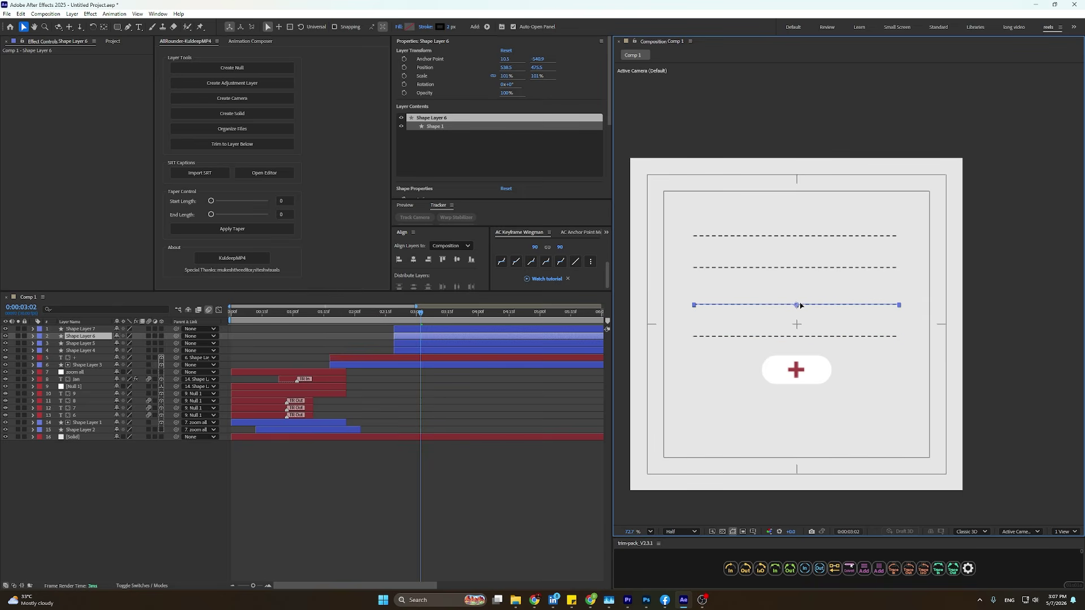
Nudge the top dashed line up slightly and distribute the four dashed lines evenly in the vertical direction.
left_click(814, 237)
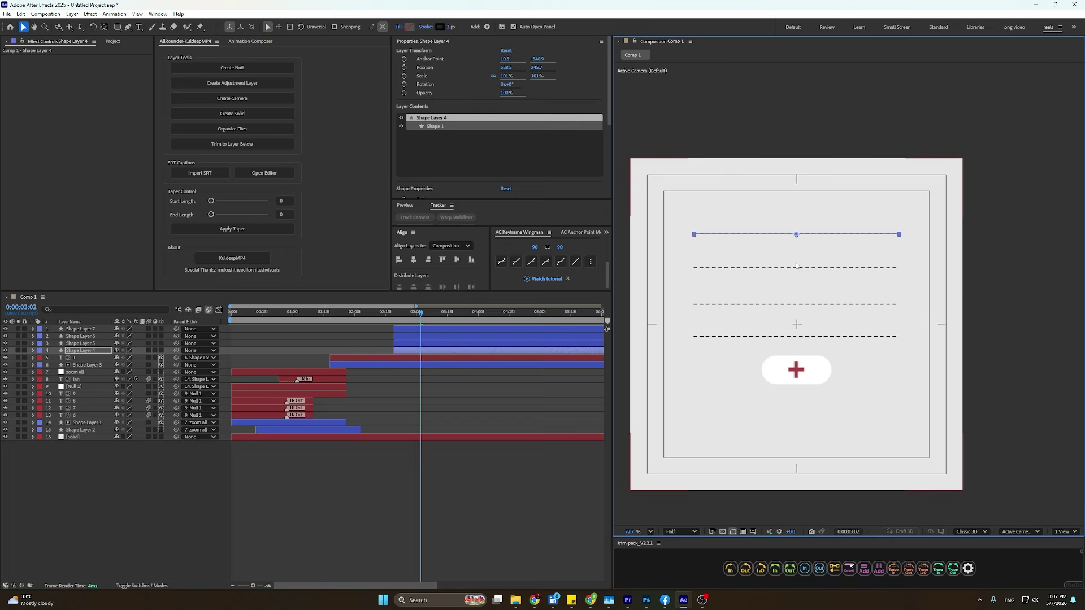
key("ctrl+alt+Home")
left_click(410, 333, "shift")
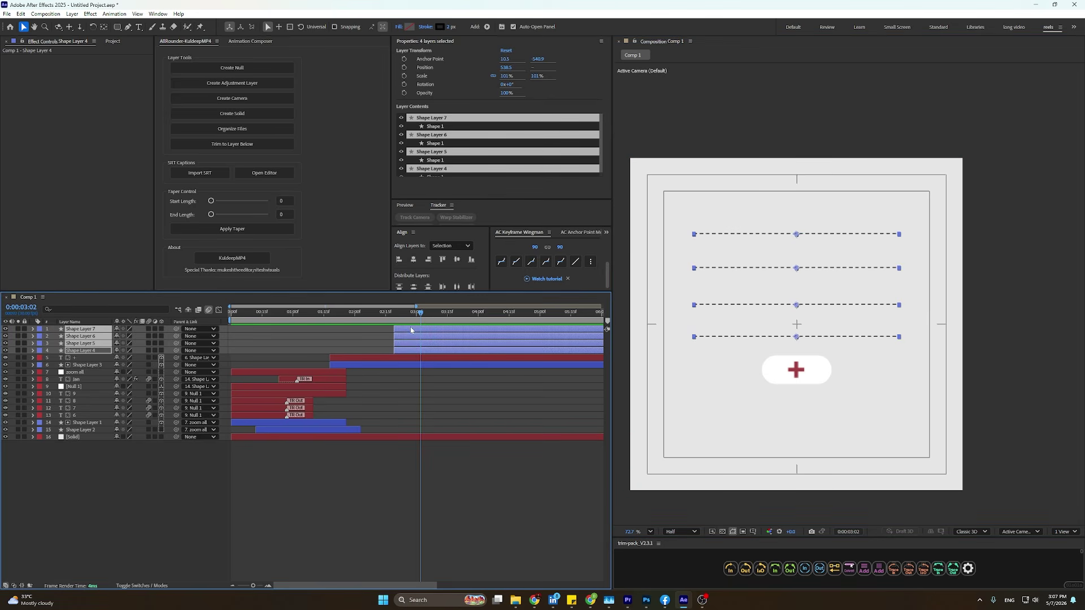
left_click(413, 287)
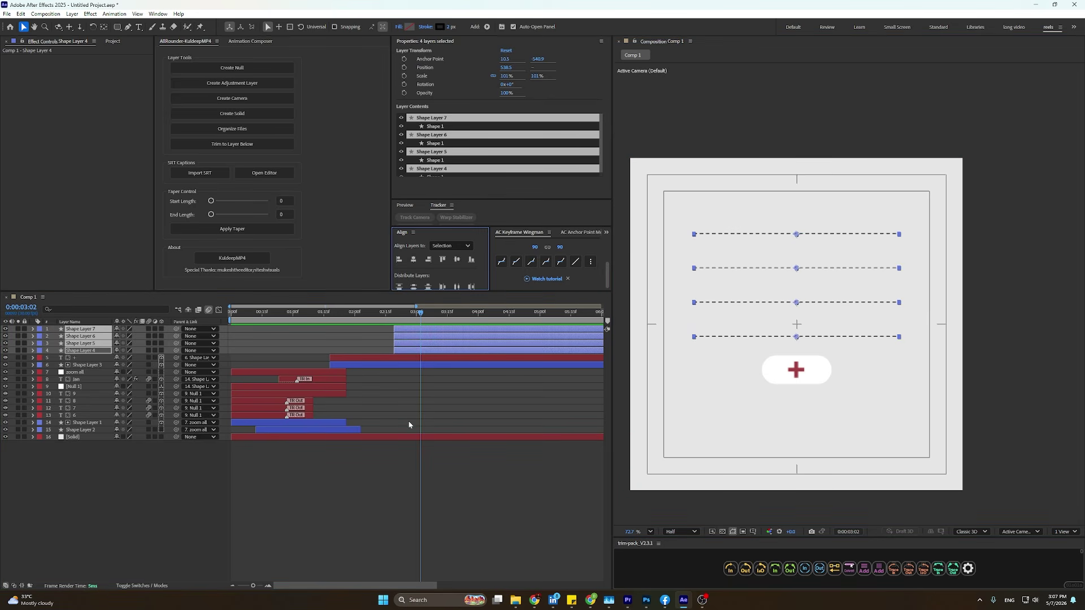
left_click(490, 402)
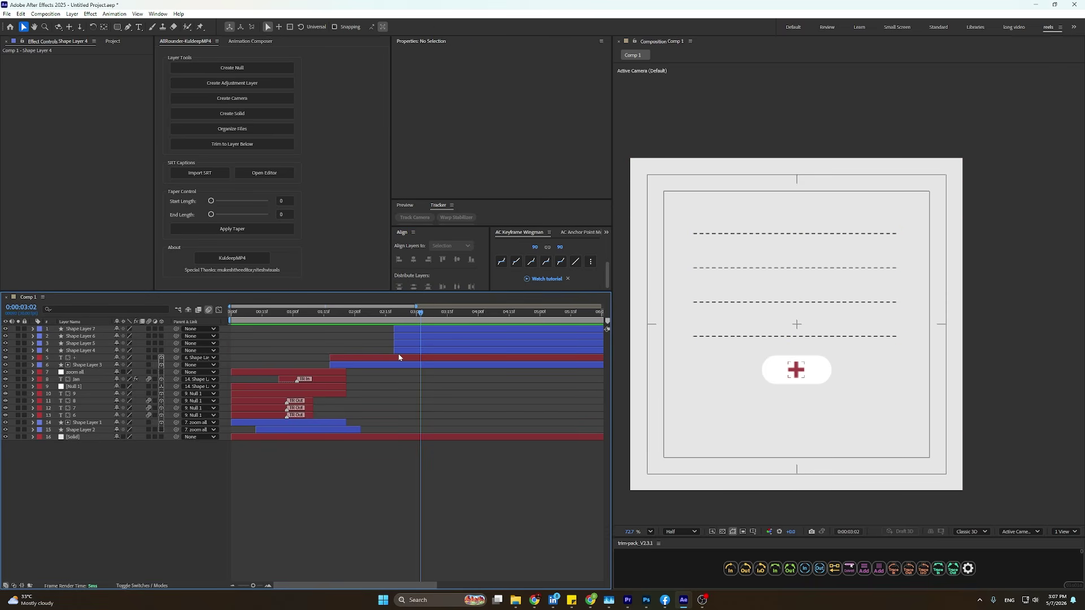
Stagger the start times of Shape Layers 4 to 7 and apply the Gaussian Blur & Fade Eased 1 preset as their In animation.
left_click(415, 328)
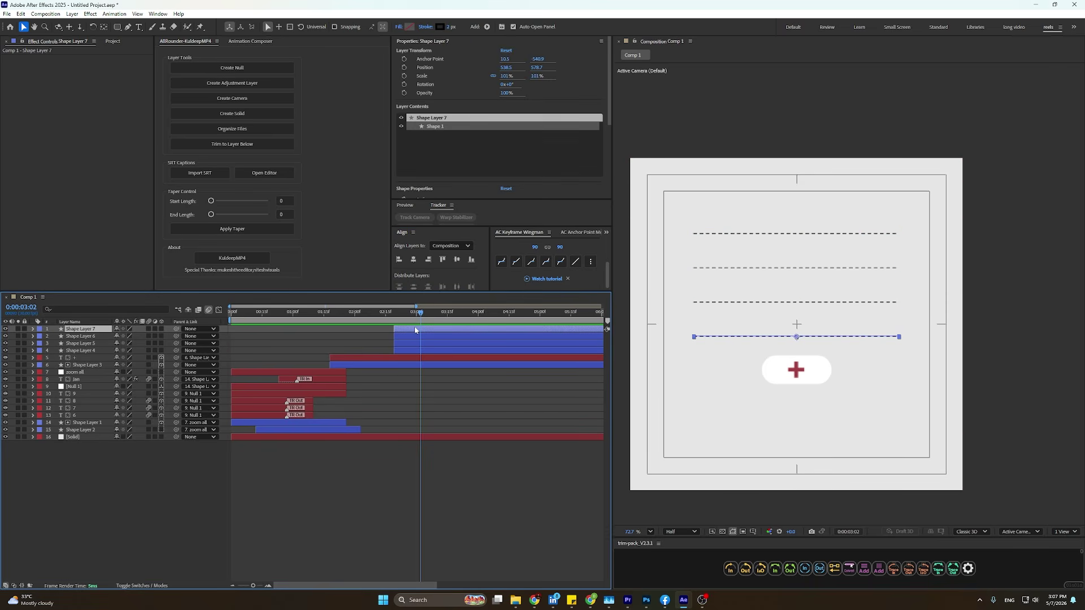
left_click(403, 351)
left_click(411, 328, "shift")
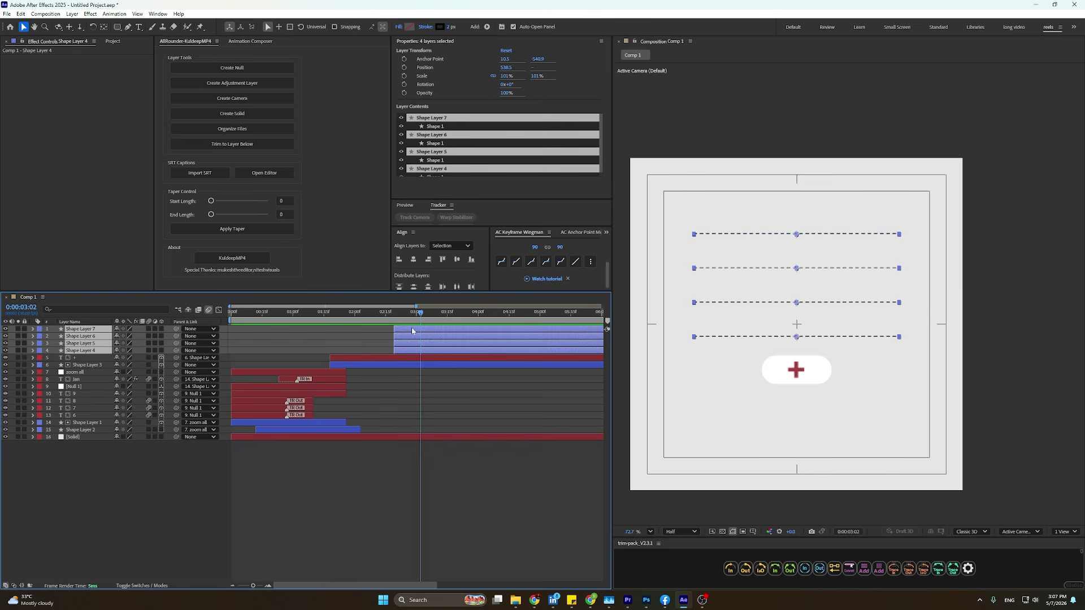
left_click(263, 43)
left_click(168, 57)
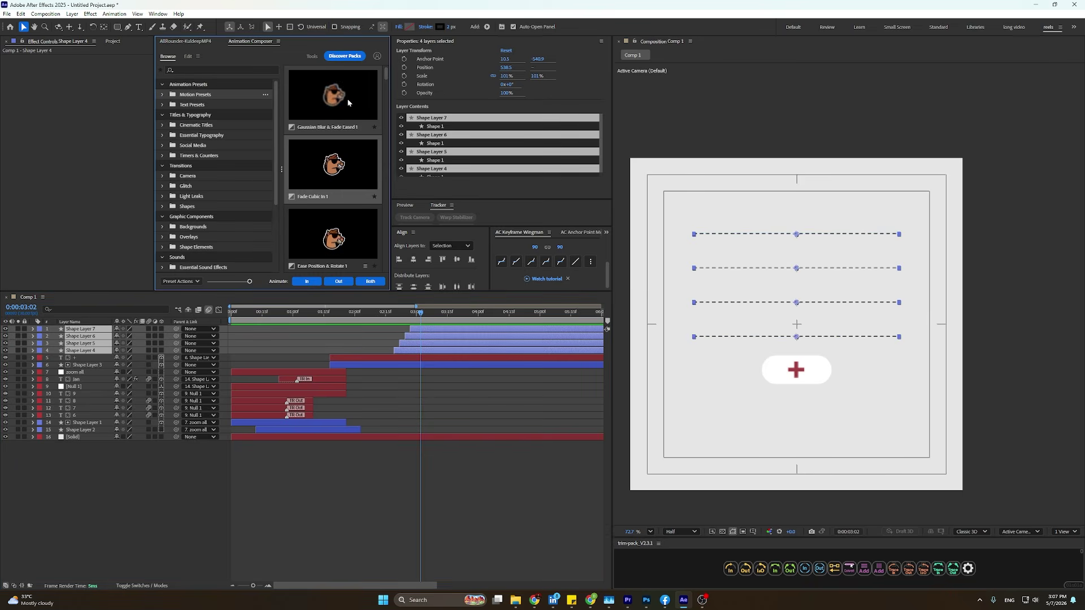
left_click(306, 281)
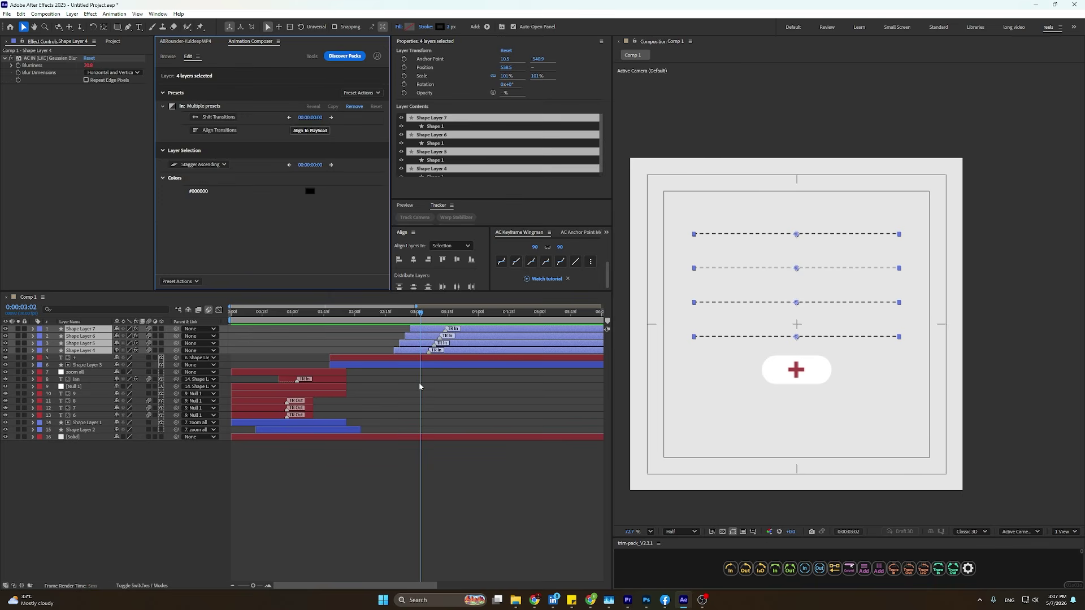
Shift the four dashed-line layers earlier in the timeline and widen the stagger between them, with Shape Layer 4 starting first.
left_click_drag(452, 335, 402, 334)
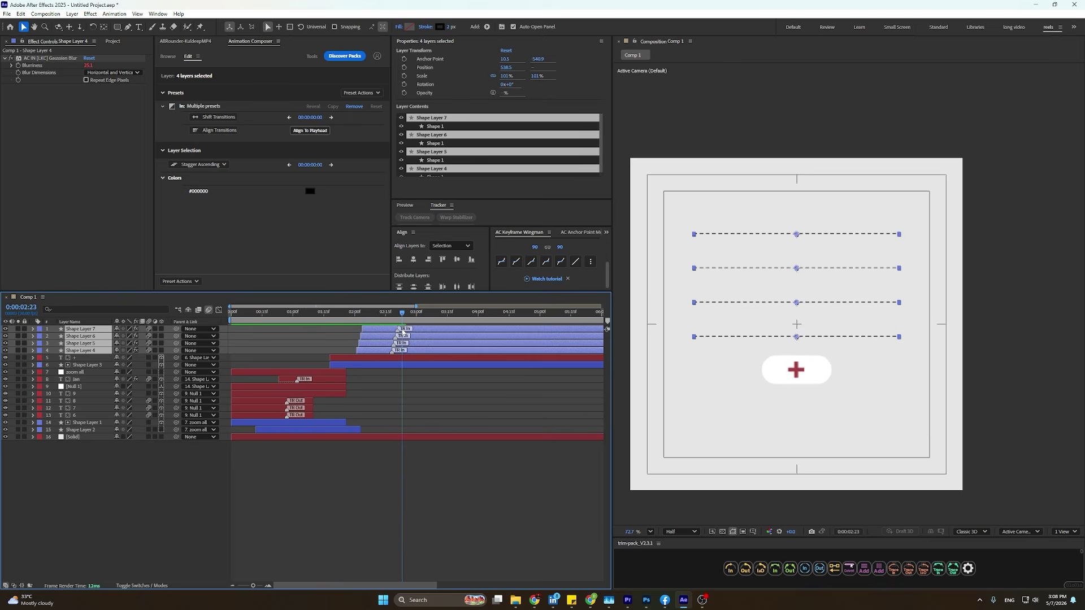
left_click(404, 382)
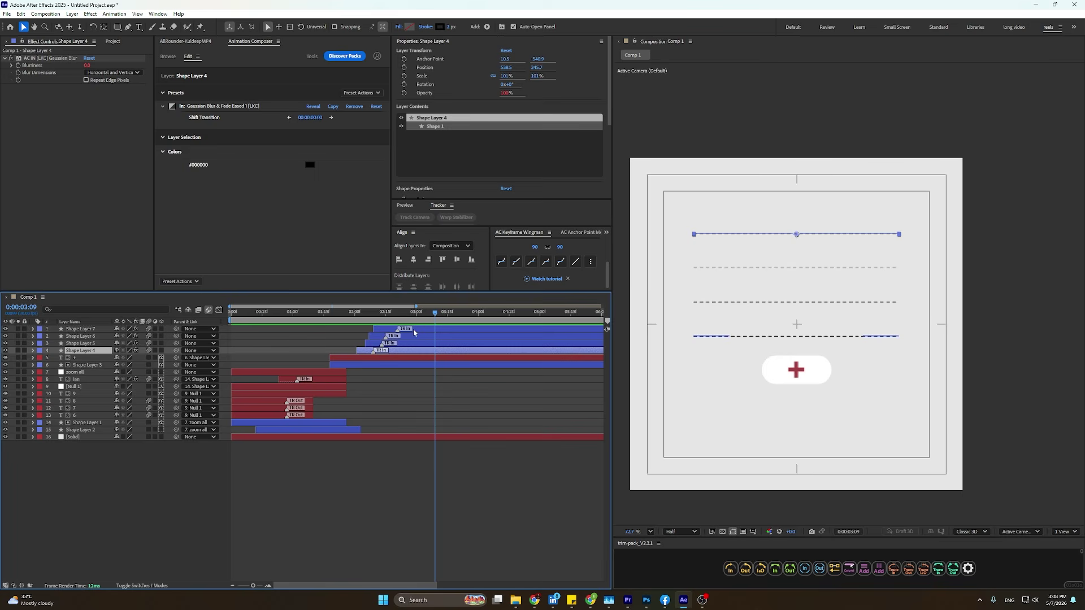
left_click(414, 331, "shift")
left_click_drag(414, 332, 399, 337)
left_click(418, 313)
Recolour the plus sign's fill to black and set its Inter font weight to Light.
left_click(795, 373)
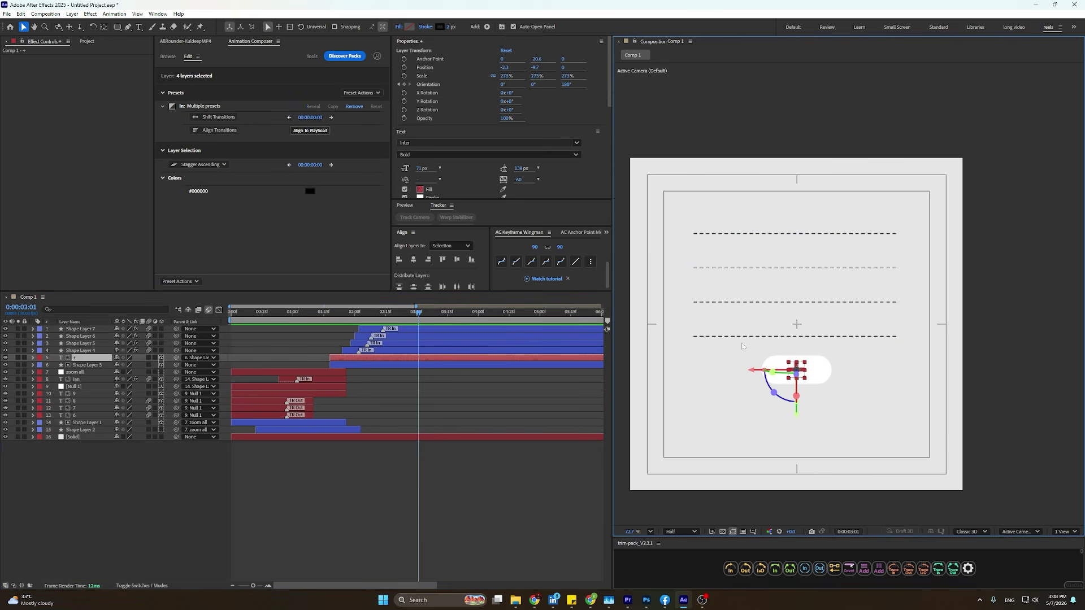
left_click(420, 190)
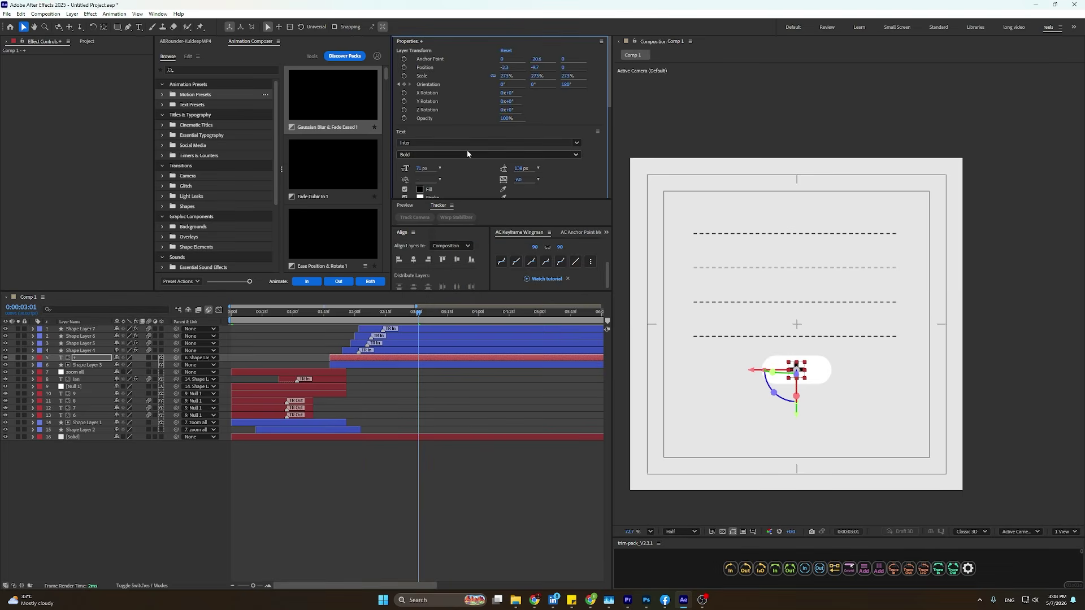
left_click(468, 155)
left_click(435, 202)
left_click(426, 418)
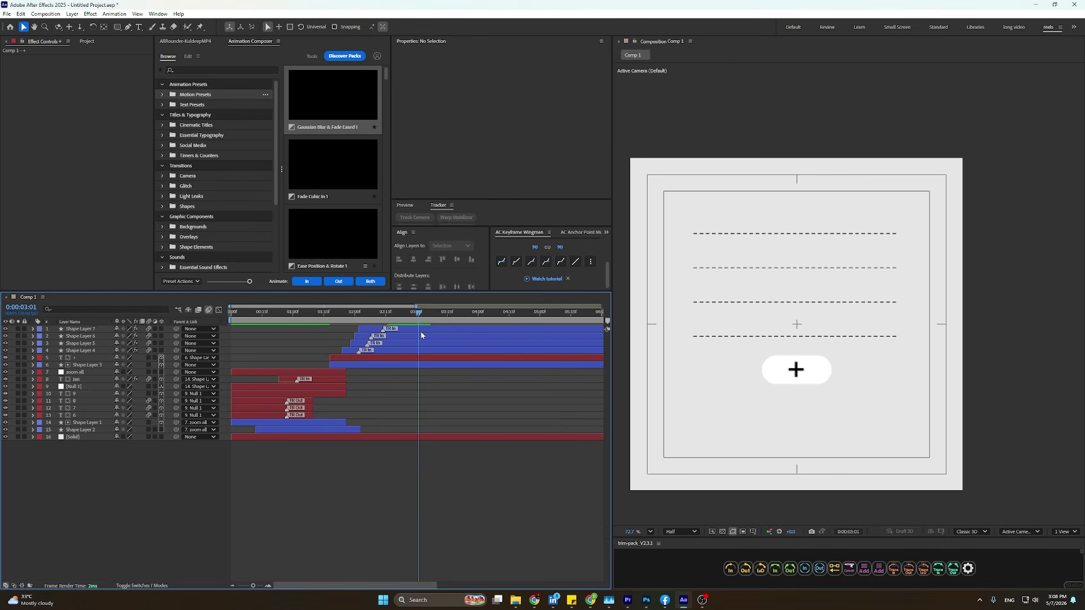
left_click(470, 358)
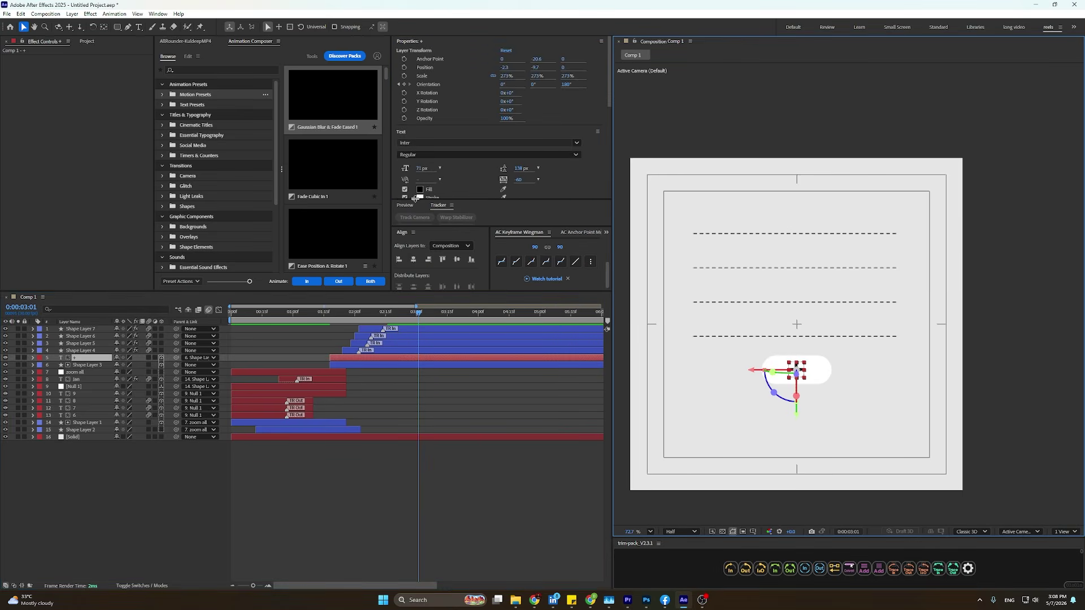
left_click(416, 155)
left_click(419, 189)
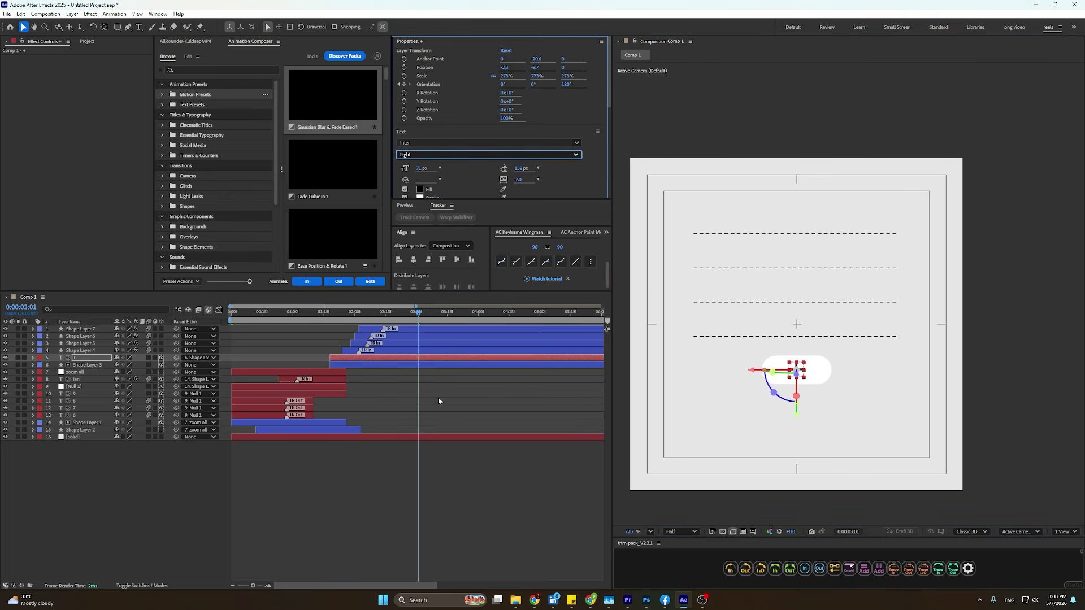
left_click(435, 398)
Play back the composition from the start and examine the transition into the plus pill and dashed lines.
left_click(301, 312)
key("space")
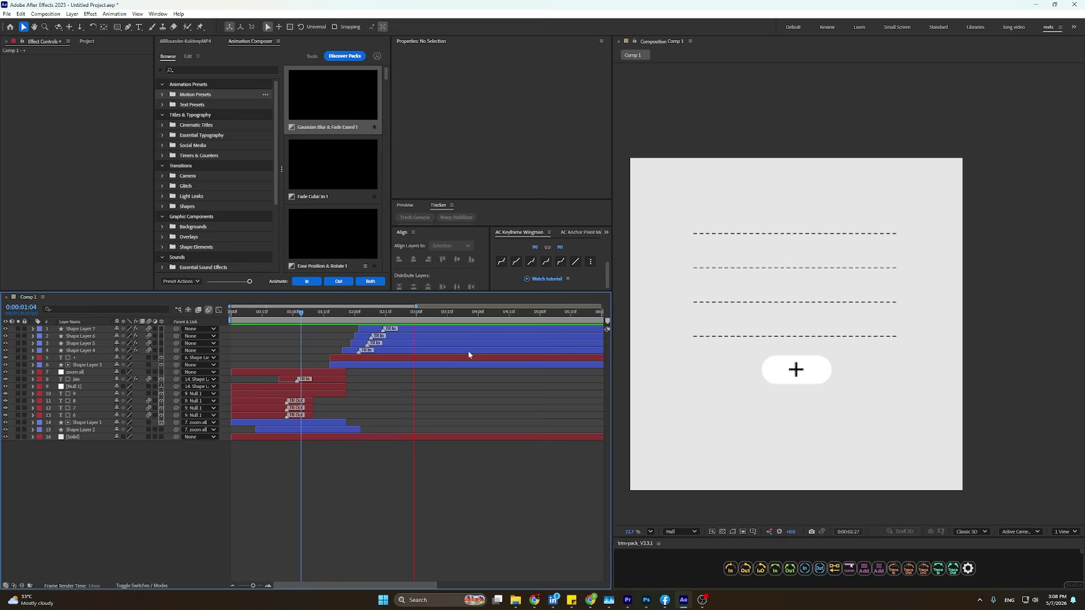
left_click_drag(437, 313, 230, 355)
key("space")
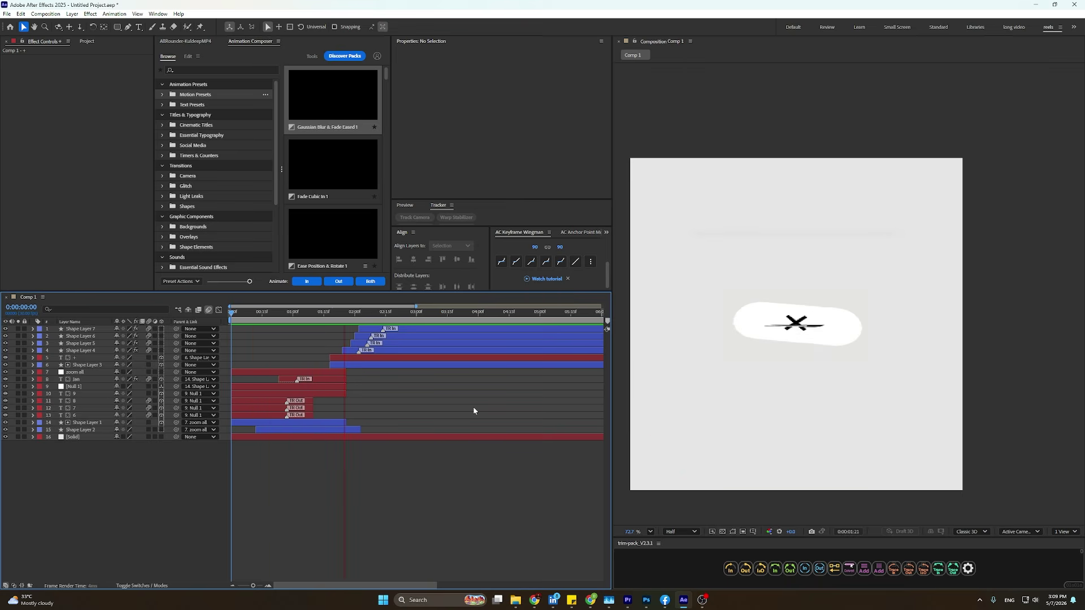
key("space")
left_click(344, 313)
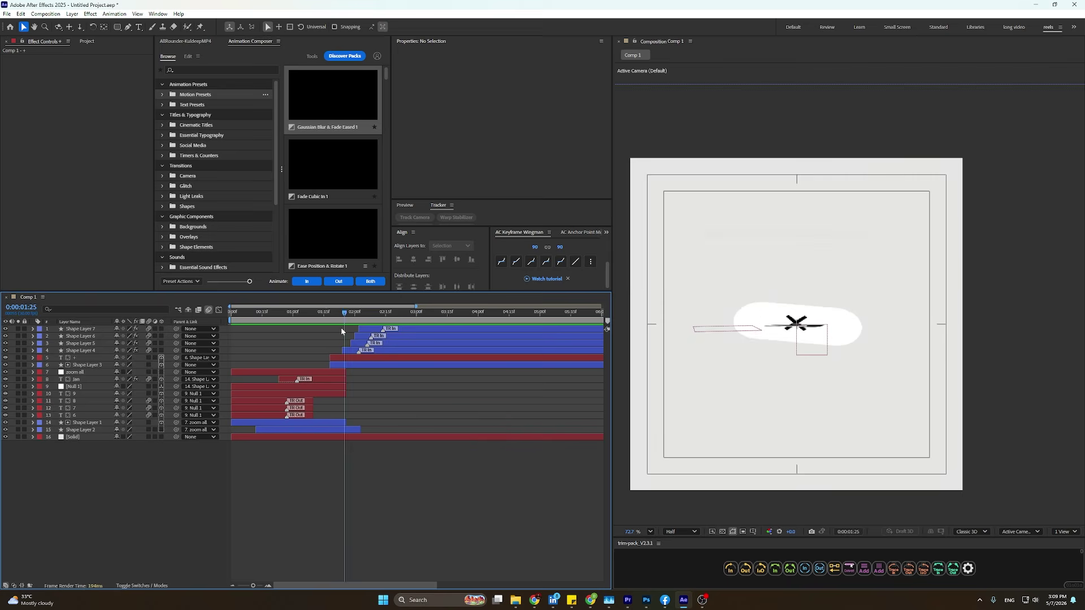
key("space")
key("space")
Nudge the four dashed-line layers together slightly earlier in the timeline.
left_click(397, 352)
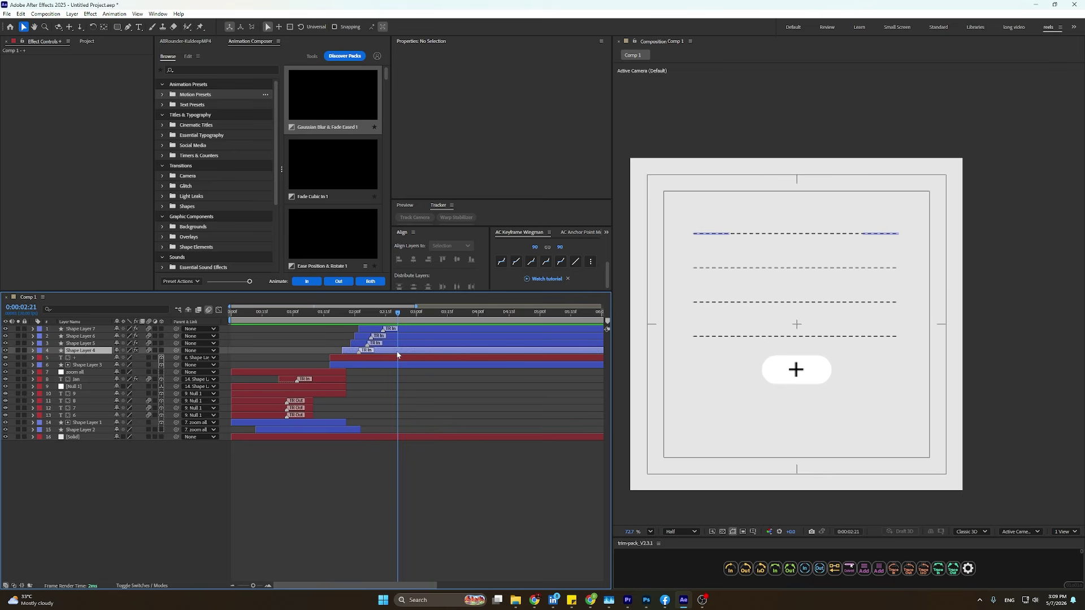
left_click(397, 329, "shift")
left_click_drag(398, 330, 396, 330)
Align the first Position and Scale keyframes of Shape Layer 3 with the layer's start, and play back the animation.
left_click(370, 364)
left_click(366, 359, "shift")
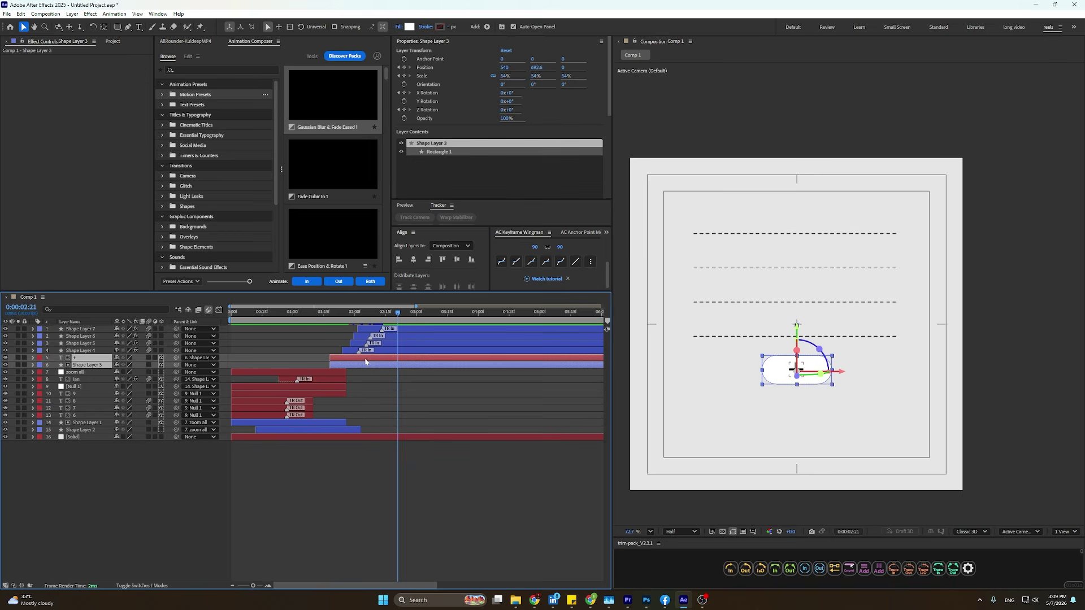
left_click(365, 372)
left_click(362, 365)
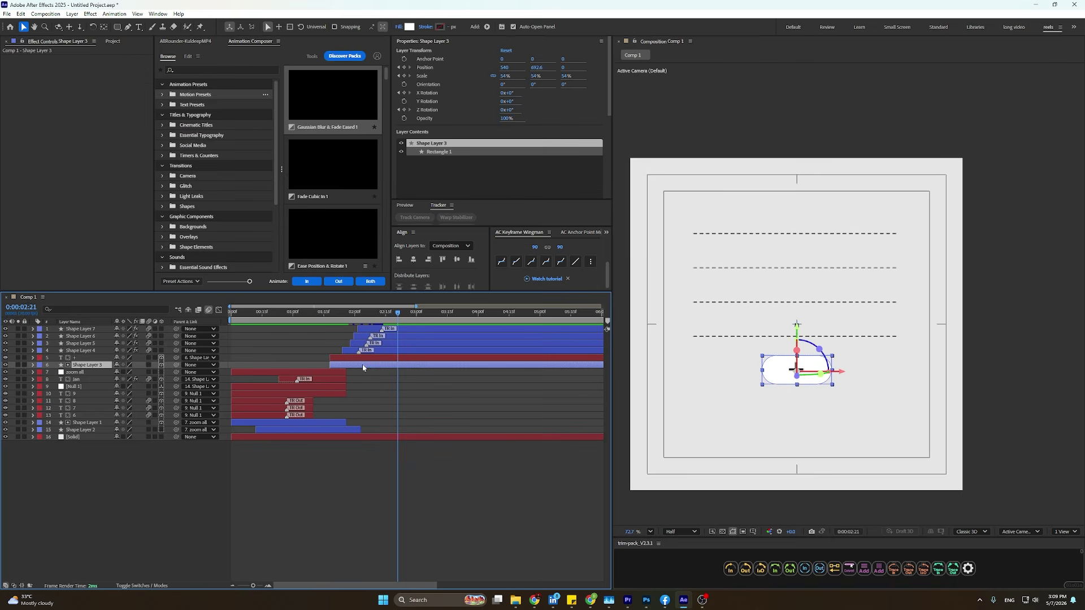
key("u")
scroll(335, 375, "up", 1)
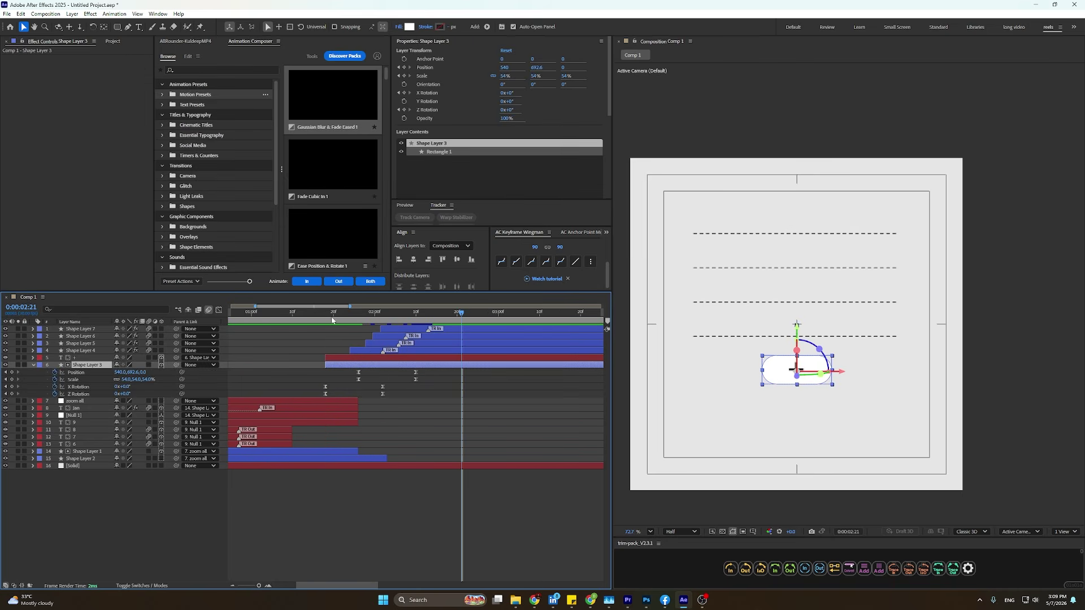
left_click_drag(330, 318, 331, 380)
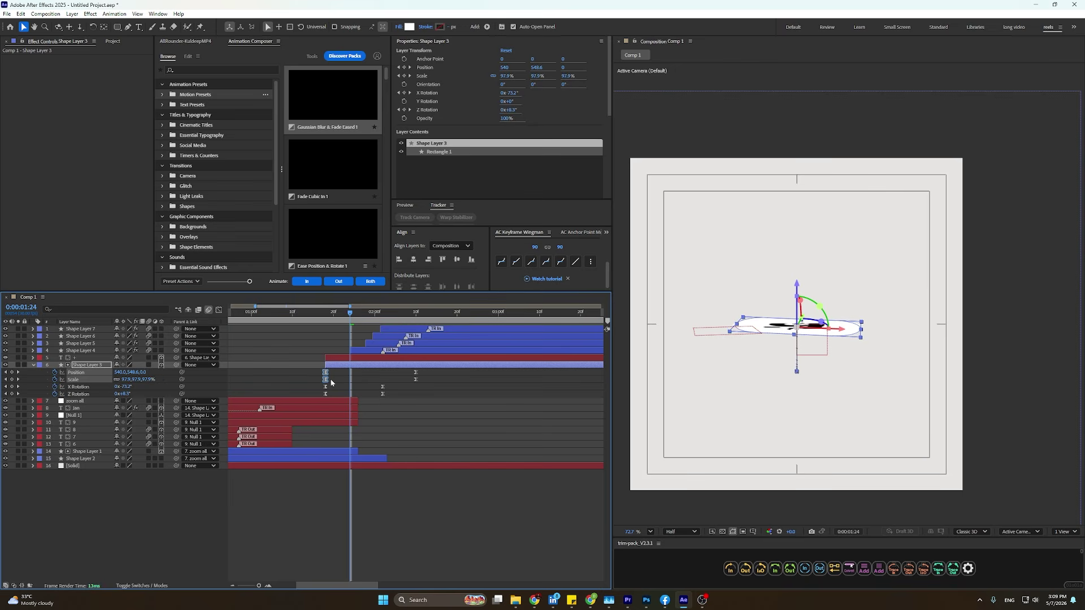
left_click(397, 424)
left_click_drag(352, 322, 127, 332)
key("space")
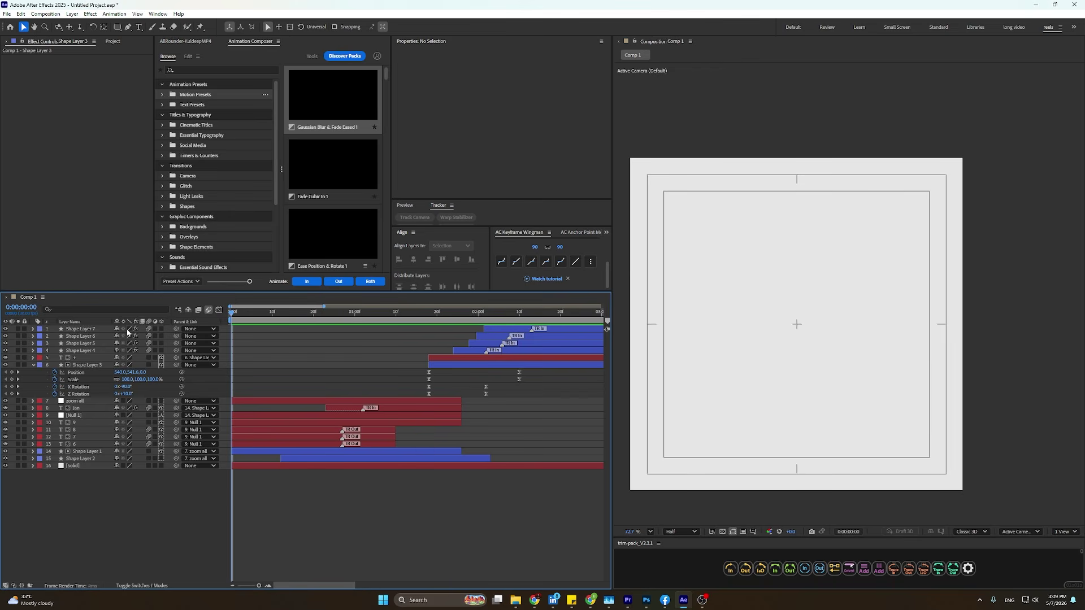
key("space")
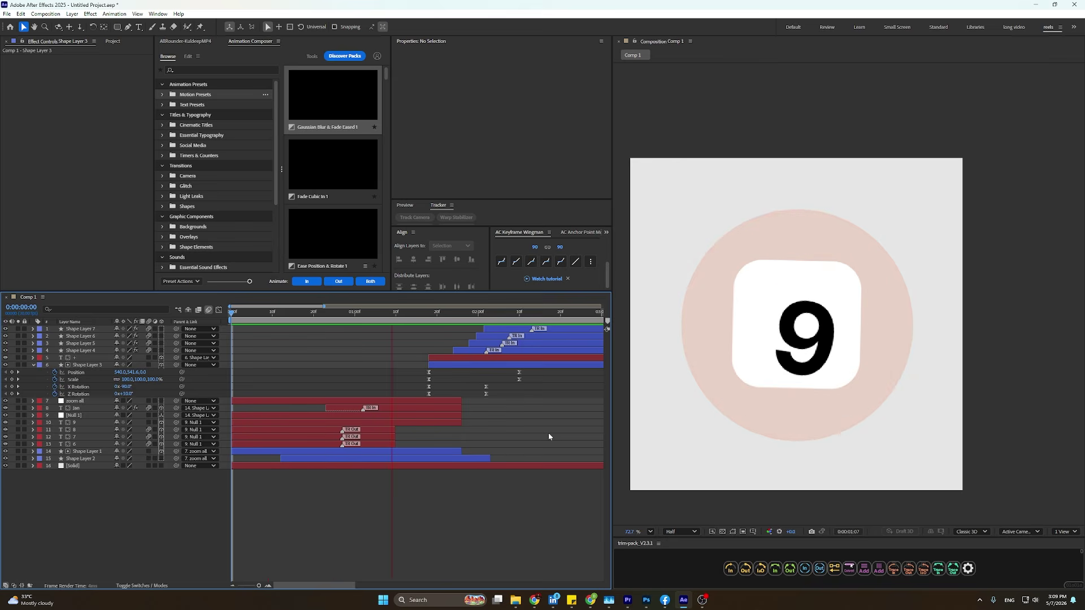
key("space")
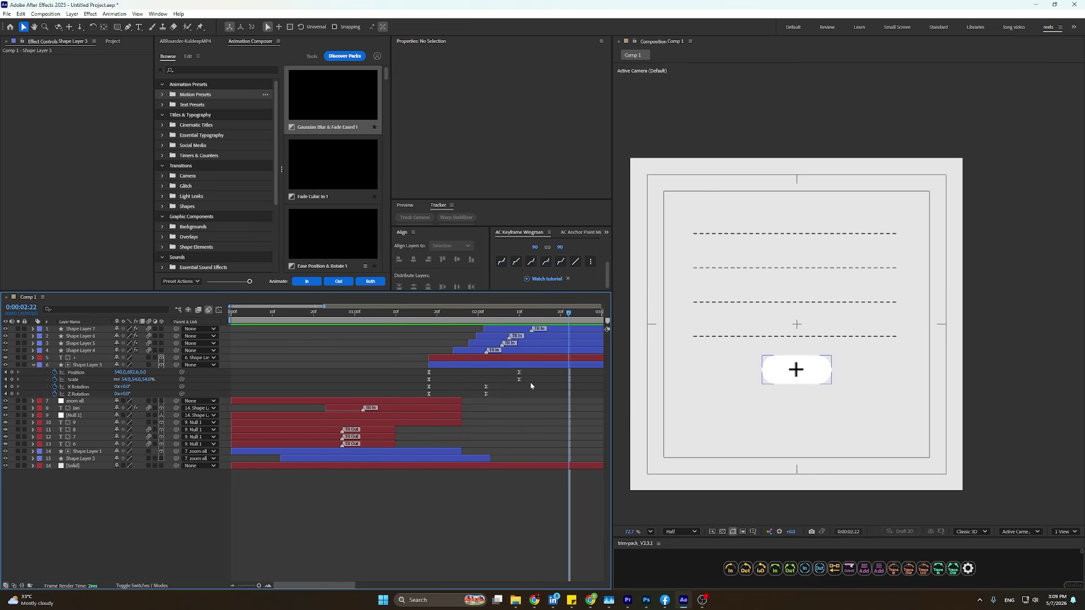
Try an easing preset on all Position and Scale keyframes of Shape Layer 3, and undo the last two changes.
mouse_move(533, 370)
left_mouse_down()
mouse_move(402, 386)
mouse_move(532, 383)
left_mouse_up()
left_click(540, 378)
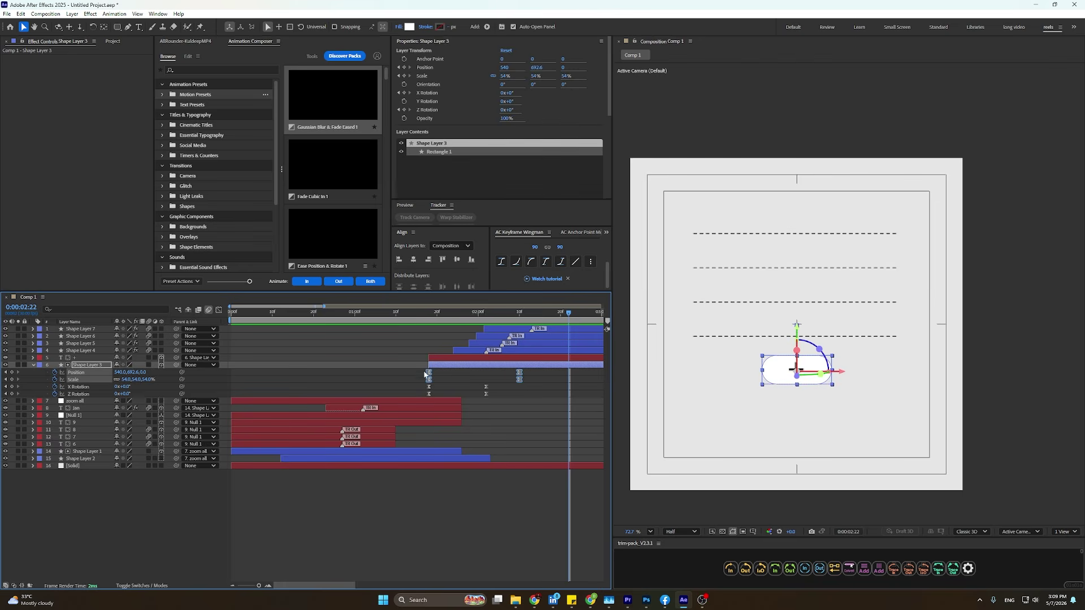
left_click(545, 262)
left_click_drag(446, 317, 413, 342)
key("ctrl+z")
key("ctrl+z")
Move the first Position and Scale keyframes of Shape Layer 3 to just after the layer's start and preview the timing.
left_click_drag(462, 382, 441, 382)
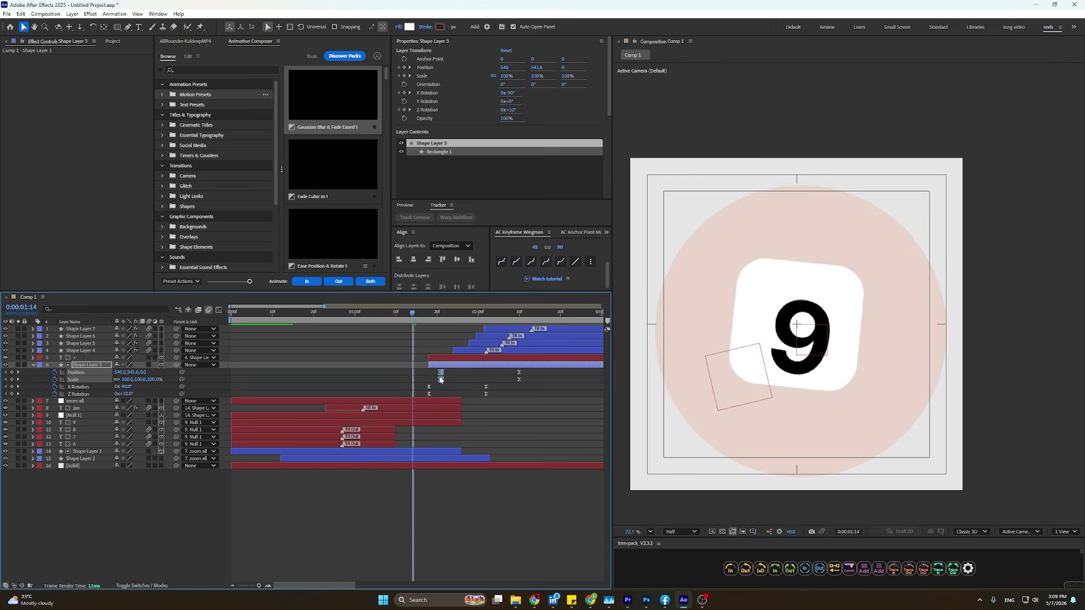
key("space")
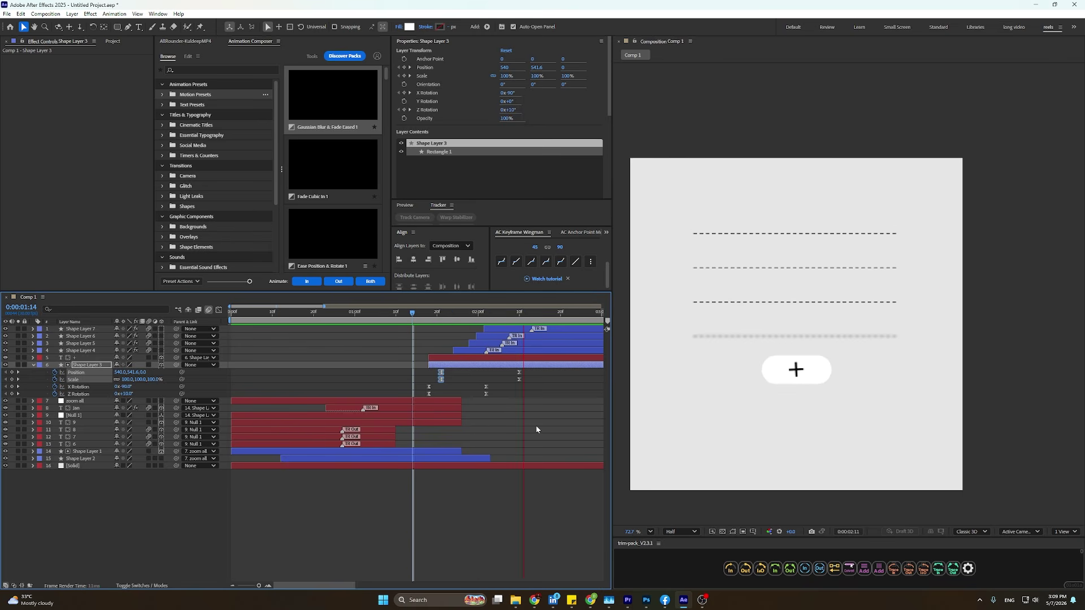
key("space")
left_click(502, 401)
key("minus")
left_click_drag(297, 313, 289, 317)
key("space")
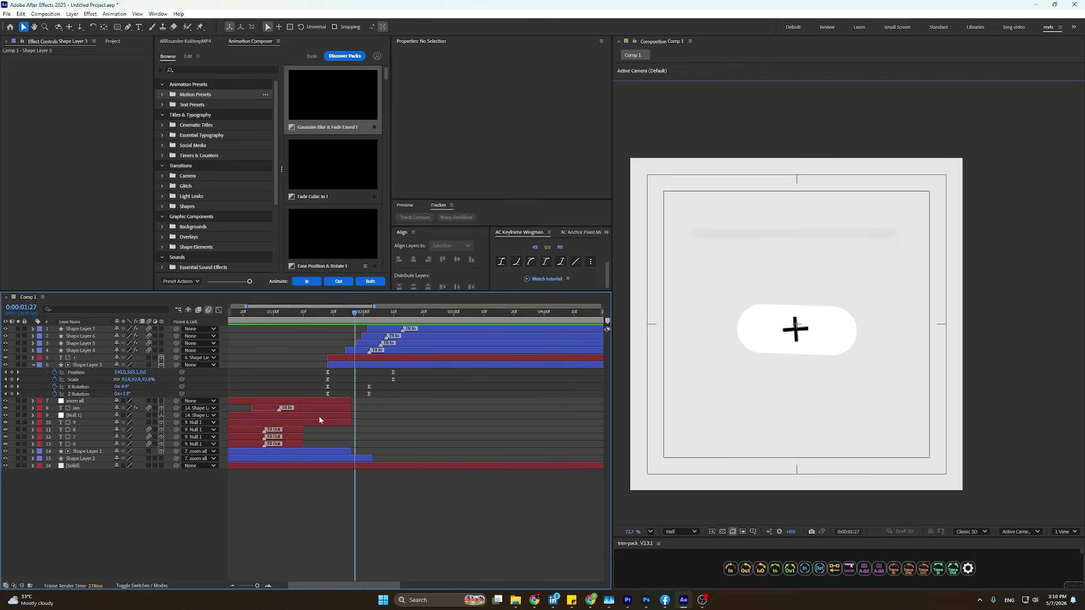
Reveal the keyframes of Shape Layer 1 and extend the layer's end just past its last Size and X Rotation keyframes.
left_click(318, 416)
left_click(319, 401)
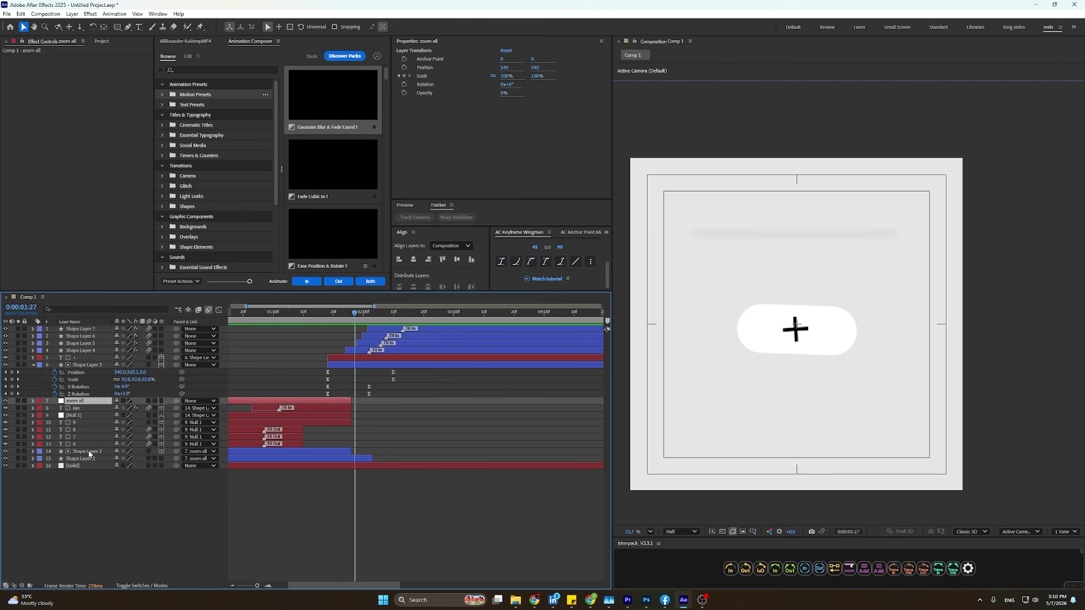
left_click(89, 452)
key("u")
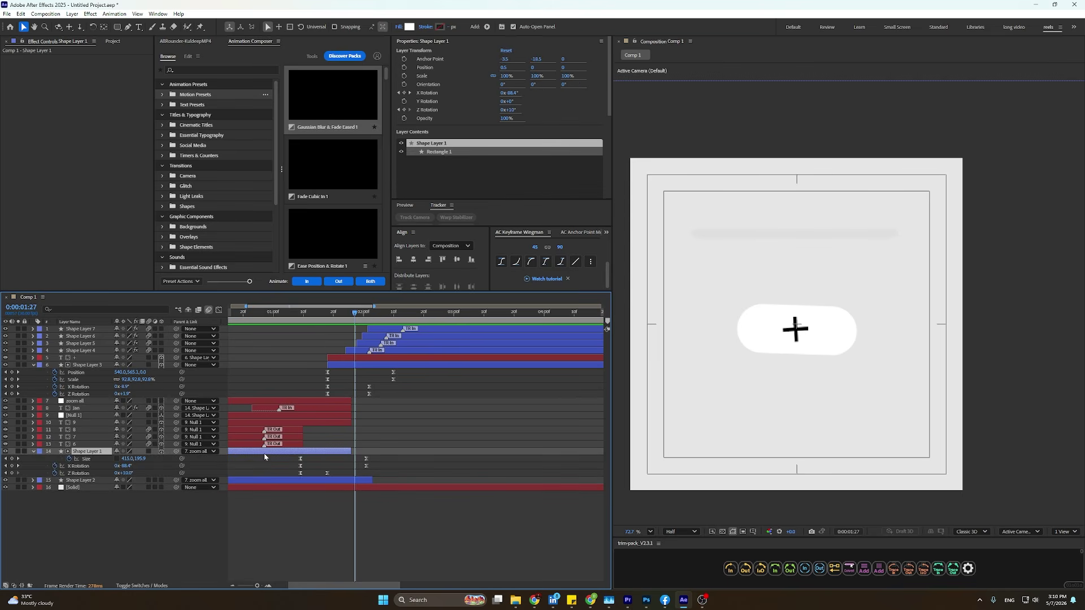
scroll(284, 429, "up", 2)
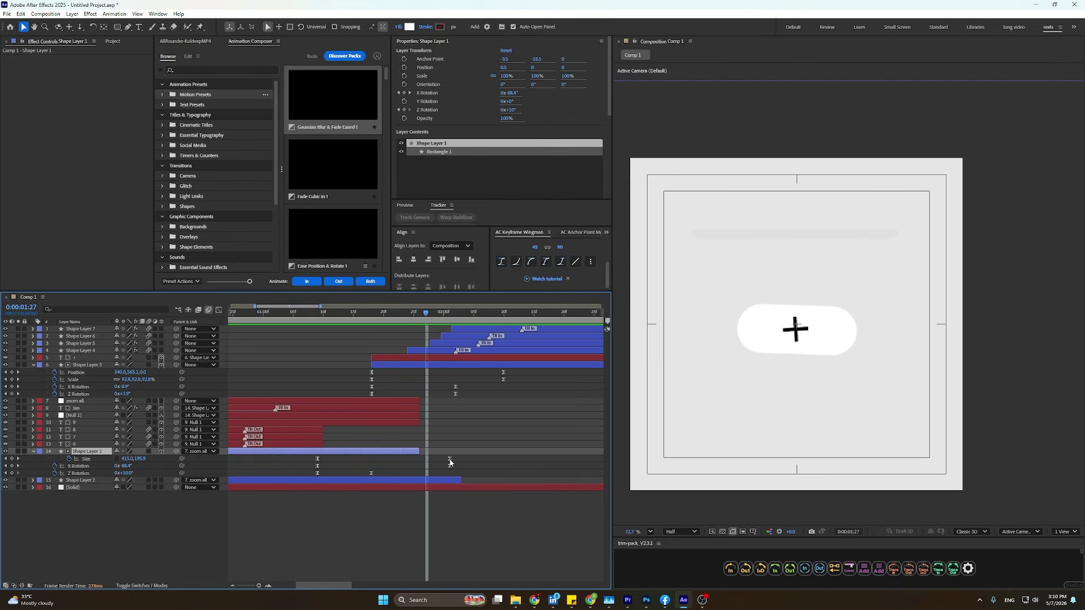
left_click(451, 466)
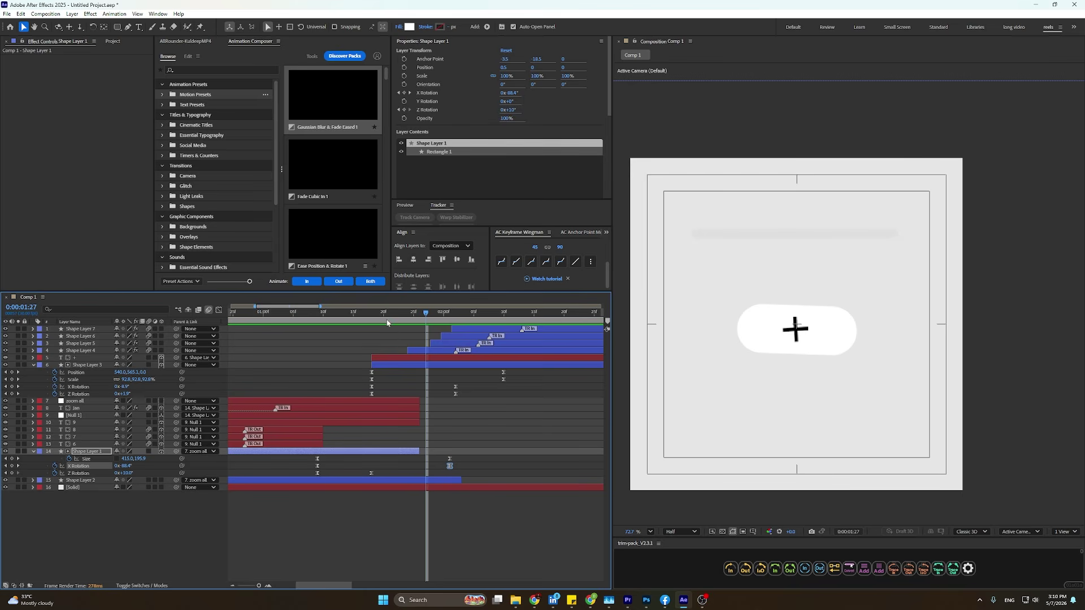
left_click_drag(387, 323, 378, 326)
left_click_drag(384, 324, 418, 332)
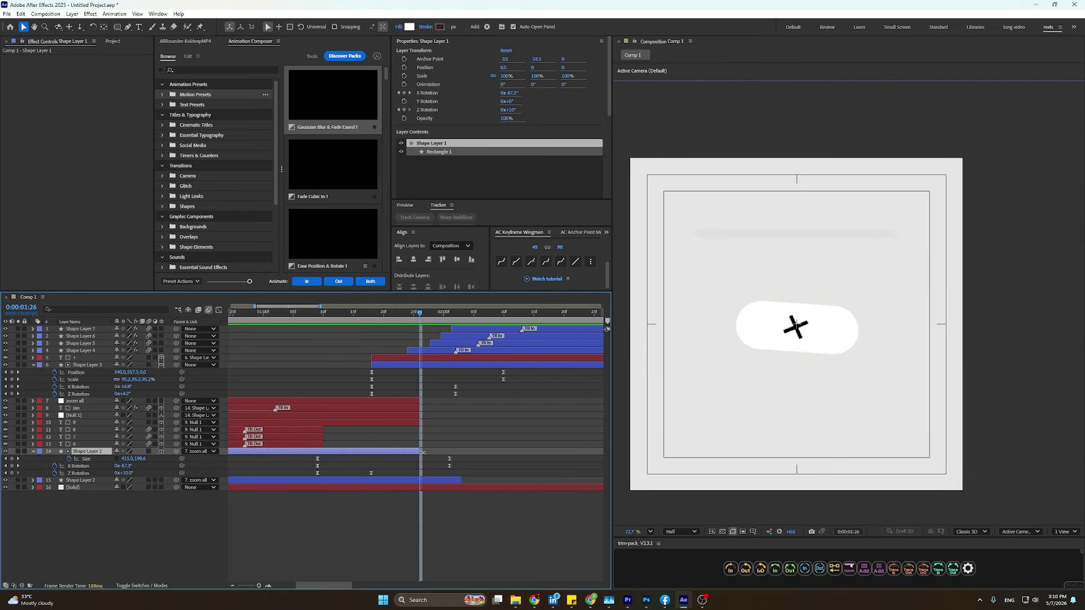
left_click_drag(424, 454, 456, 452)
left_click_drag(421, 320, 431, 323)
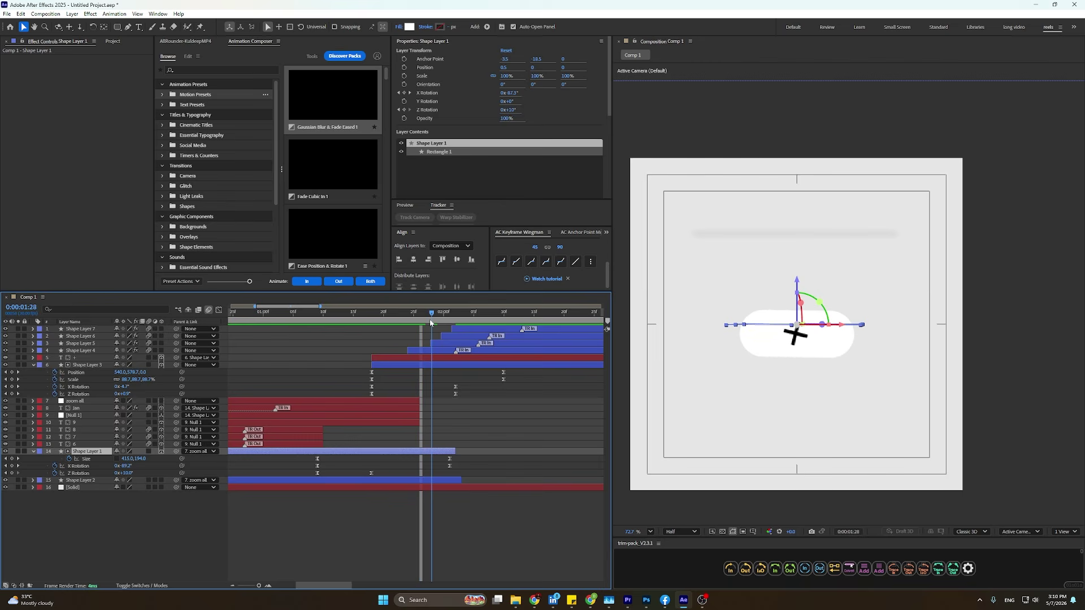
Move the last Size and X Rotation keyframes of Shape Layer 1 to about 0:00:01:26, trim the layer's end to them, and preview.
left_click_drag(454, 459, 432, 467)
left_click(445, 467)
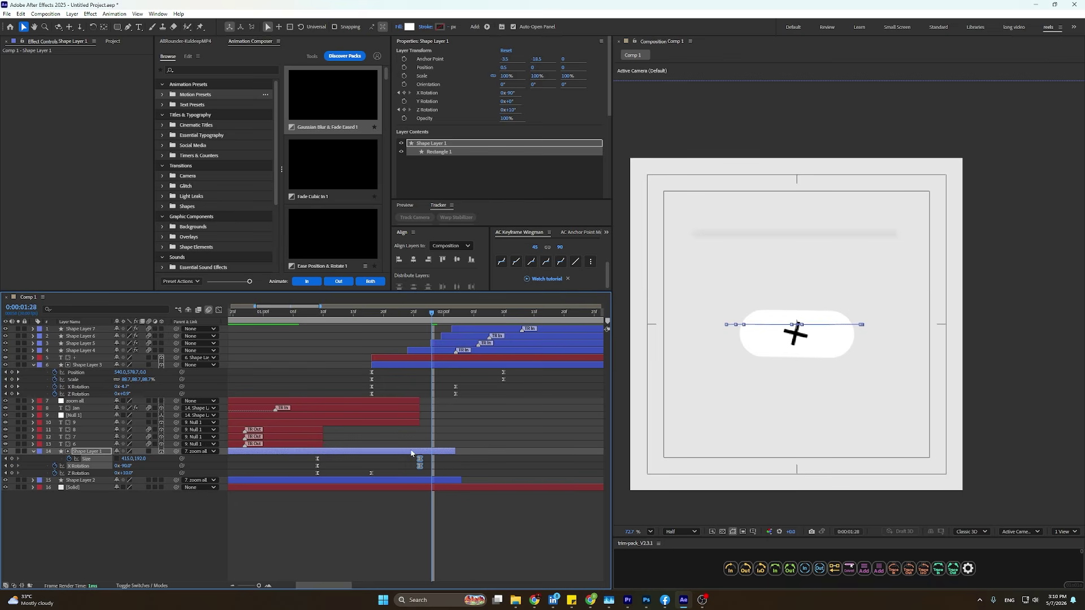
mouse_move(377, 322)
left_mouse_down()
mouse_move(342, 321)
mouse_move(426, 322)
mouse_move(372, 333)
left_mouse_up()
left_click_drag(453, 450, 419, 450)
left_click(460, 465)
scroll(460, 464, "down", 4)
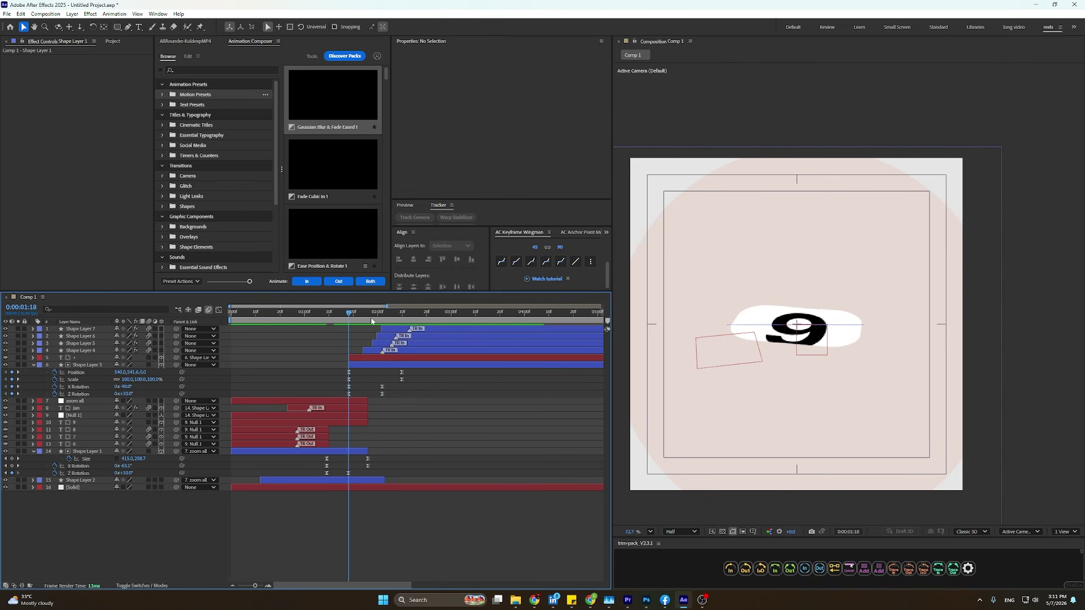
left_click(309, 314)
key("space")
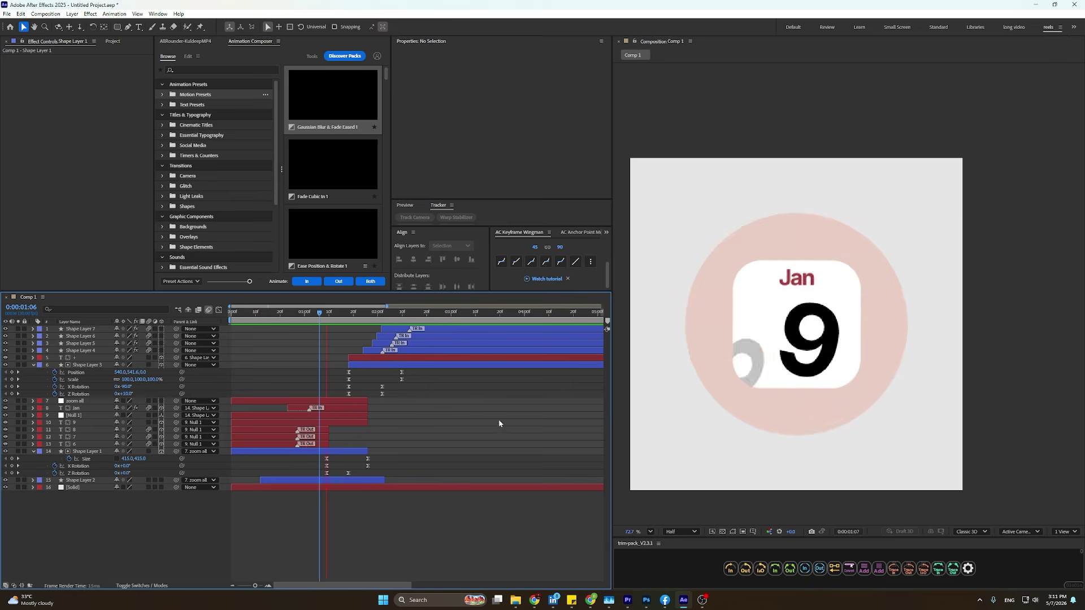
Try moving the first Position and Scale keyframes of Shape Layer 3 to just before the layer's start, and play back the animation.
left_click_drag(356, 314, 341, 375)
key("space")
key("space")
key("space")
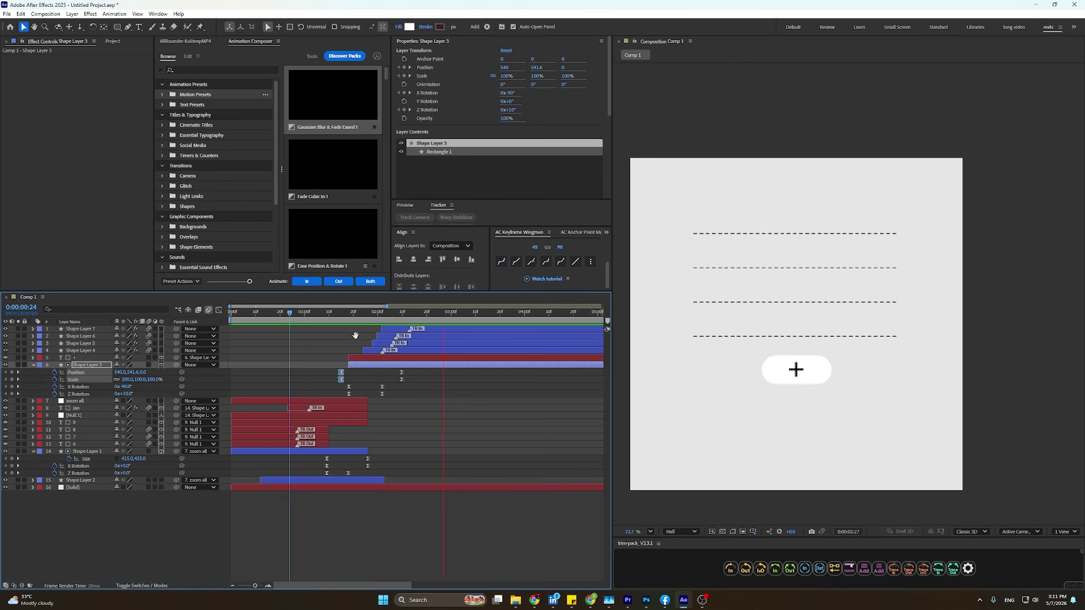
key("space")
key("space")
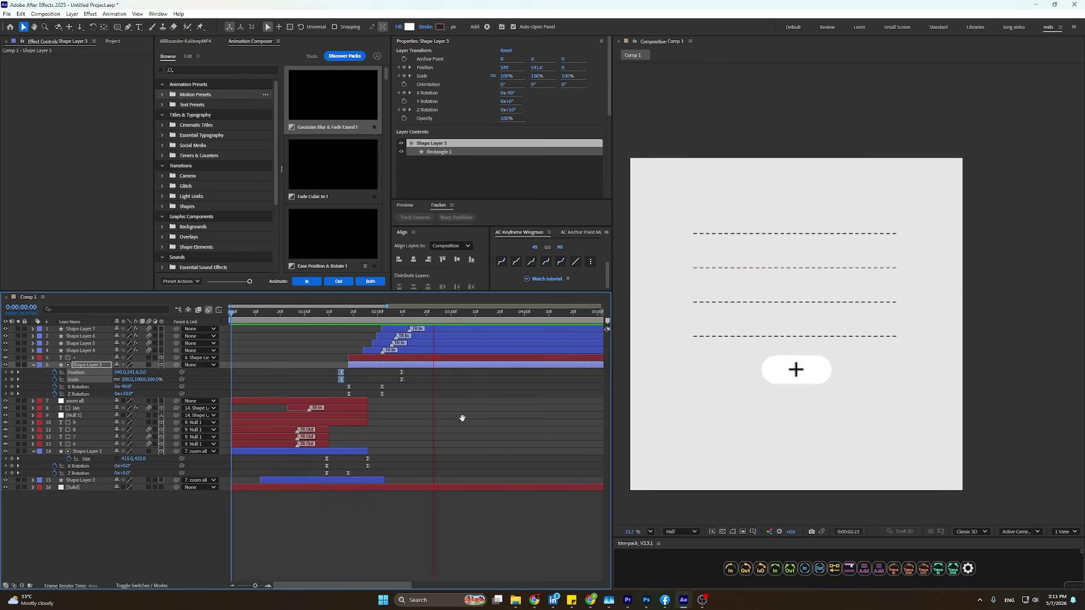
Apply the Fill effect to Shape Layer 3.
left_click(371, 326)
left_click_drag(372, 328, 392, 343)
left_click(393, 365)
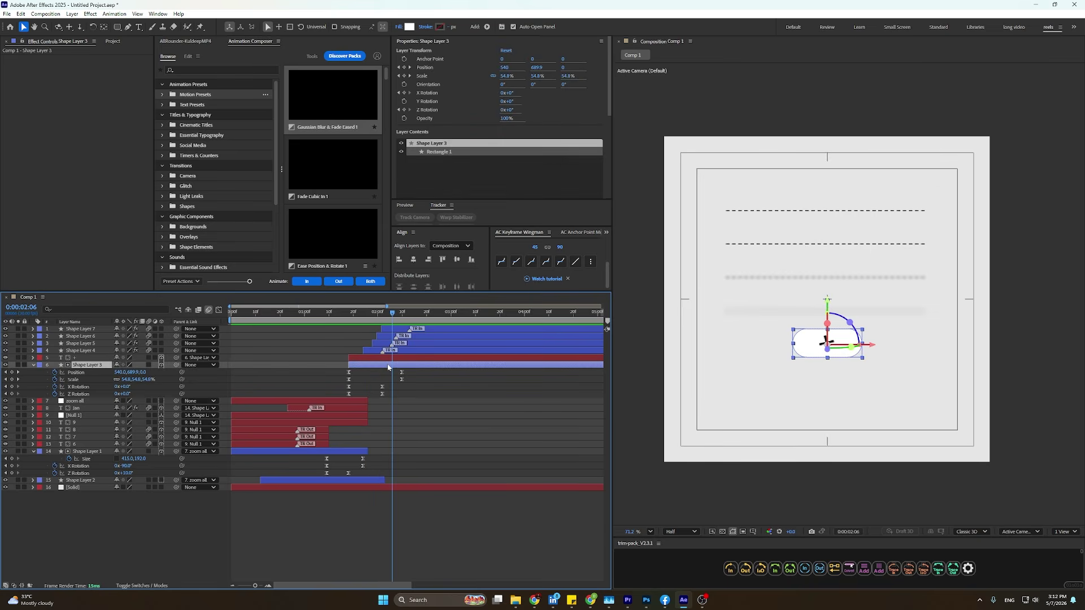
key("ctrl+space")
type("filo")
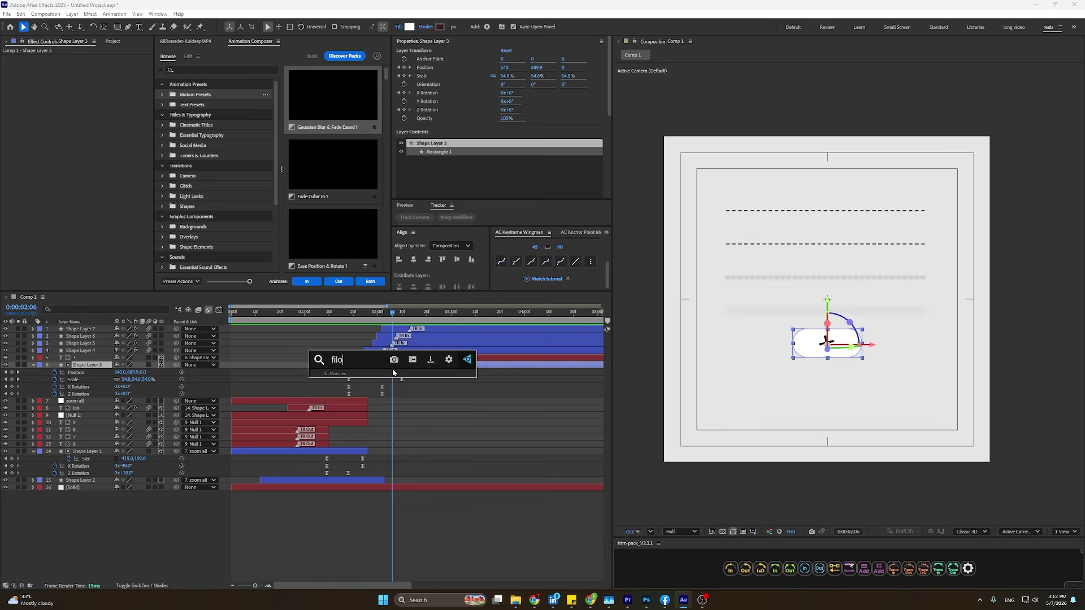
key("BackSpace")
type("l")
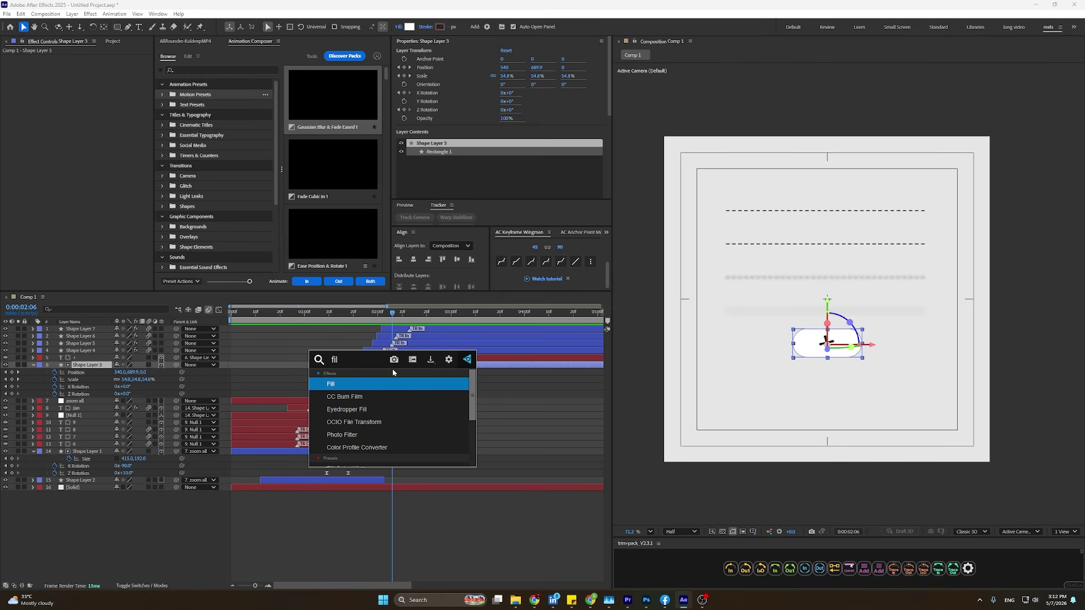
key("Return")
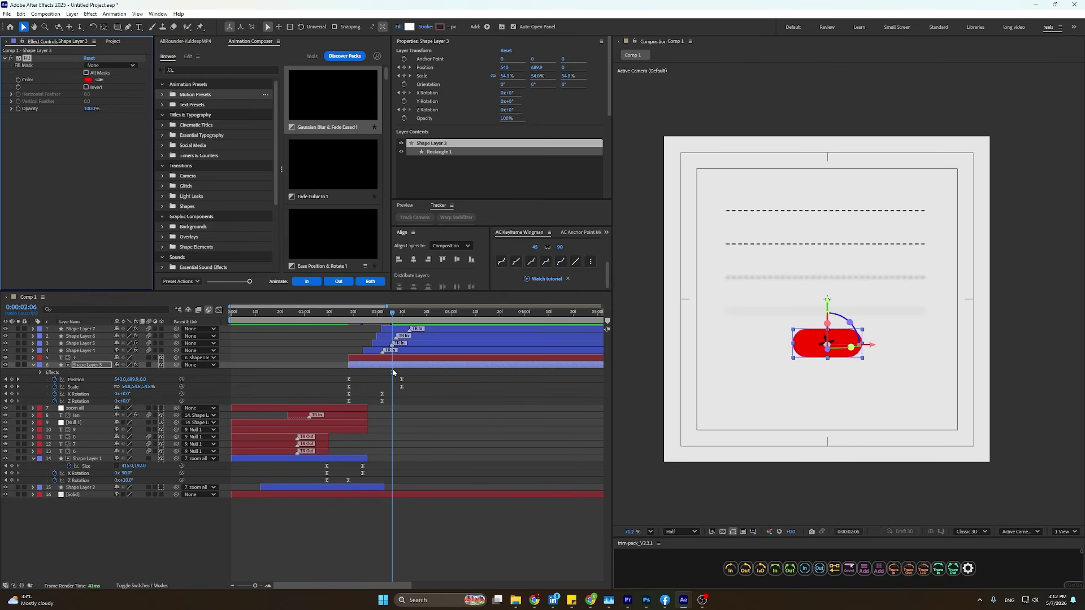
Set the Fill color of Shape Layer 3 to white and place its Color keyframe at 0:00:02:00.
left_click(88, 81)
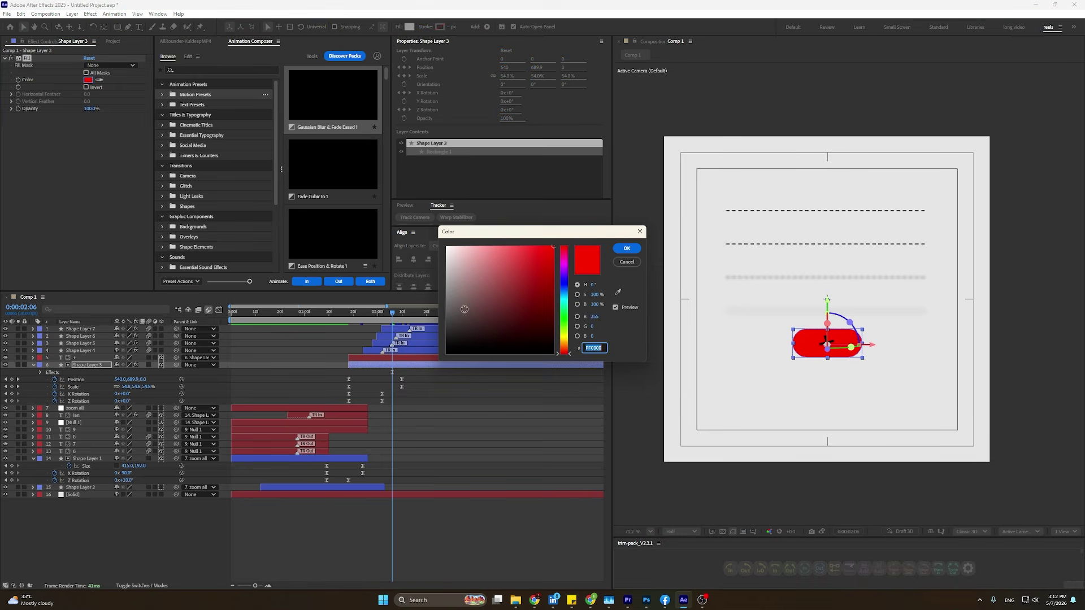
left_click_drag(464, 310, 417, 213)
left_click(627, 250)
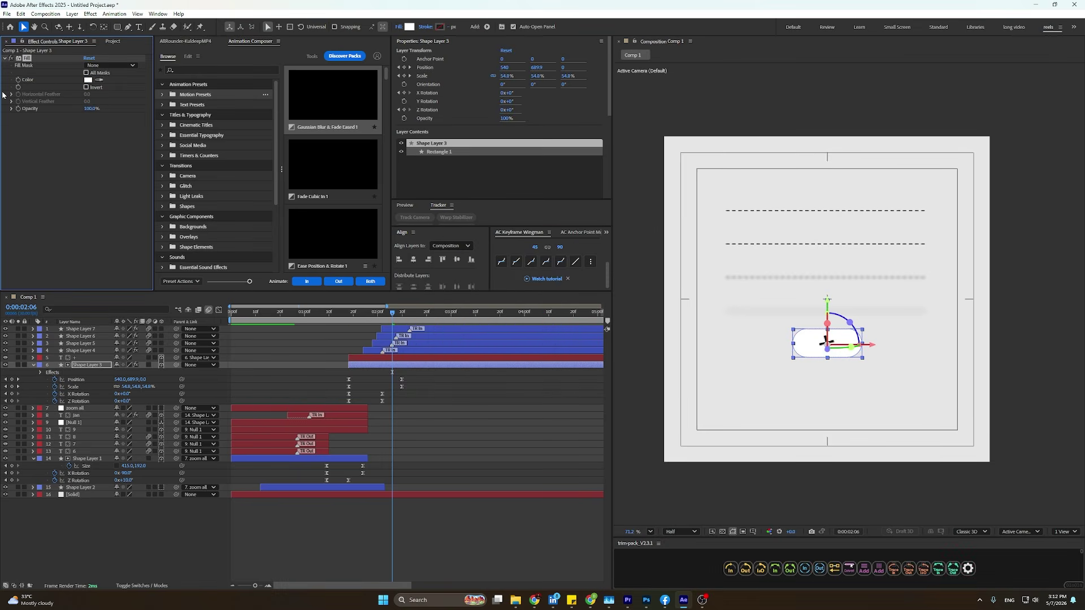
scroll(303, 320, "up", 2)
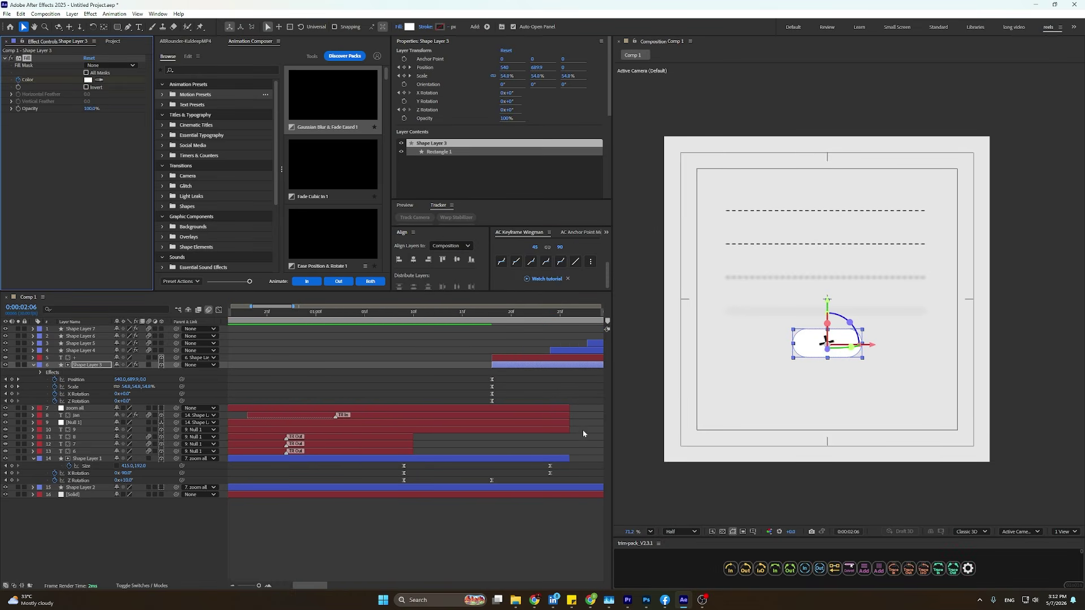
scroll(389, 400, "down", 2)
mouse_move(400, 322)
left_mouse_down()
mouse_move(364, 325)
mouse_move(381, 326)
left_mouse_up()
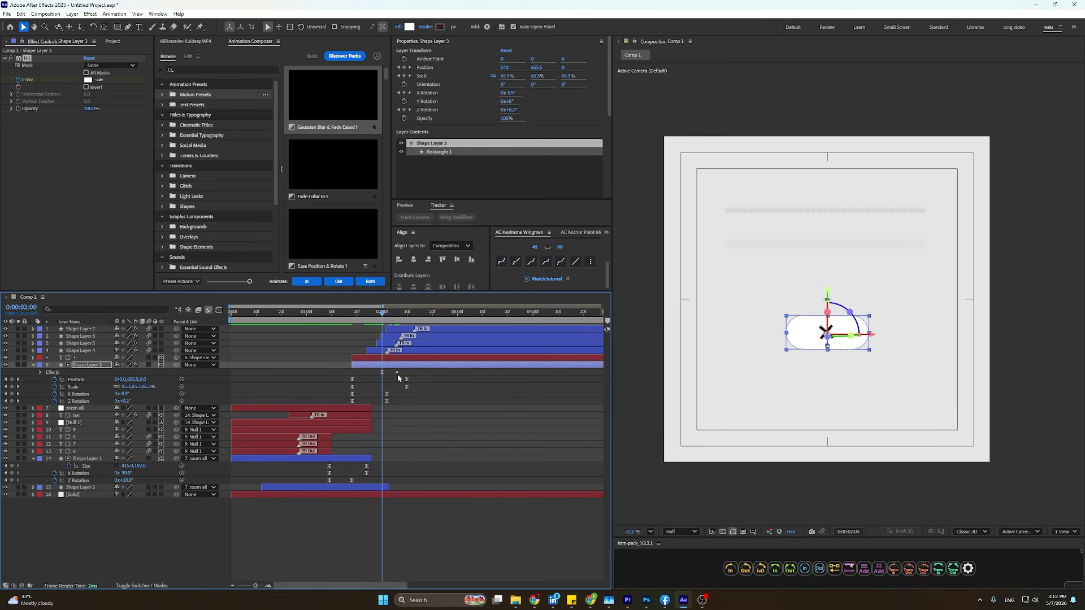
key("u")
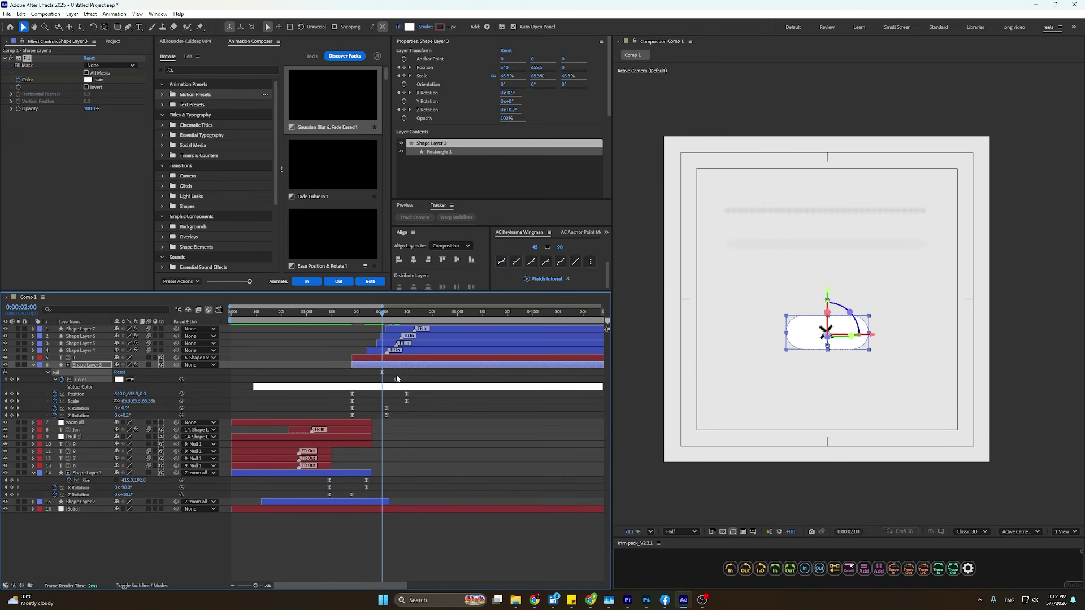
Add a second Fill Color keyframe on Shape Layer 3 at 0:00:02:05 with the light gray CFCFCF.
left_click_drag(383, 322, 395, 322)
left_click(88, 80)
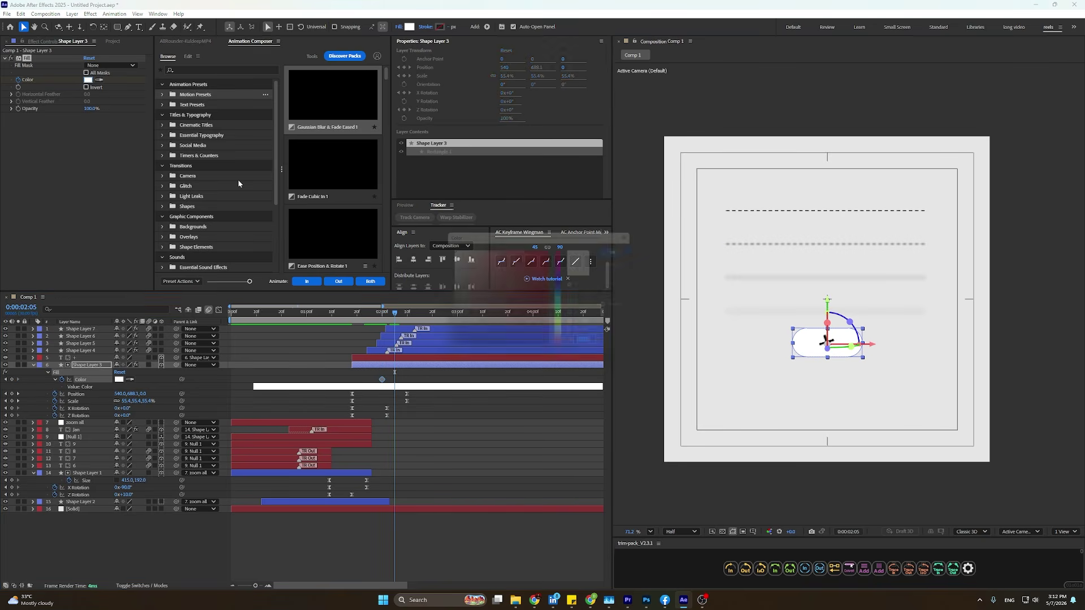
left_click_drag(460, 341, 429, 265)
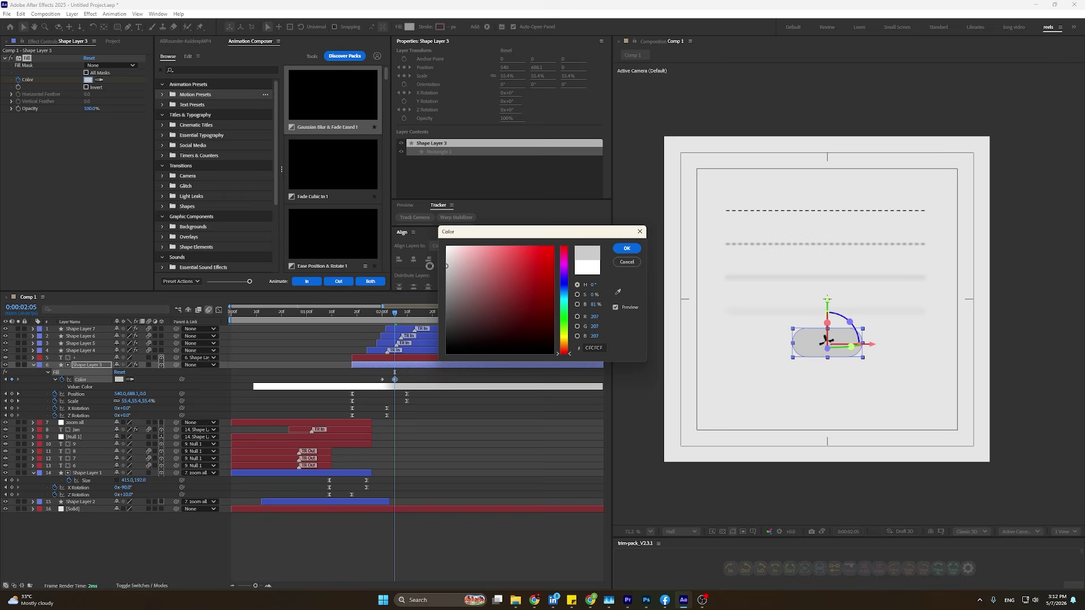
left_click(626, 248)
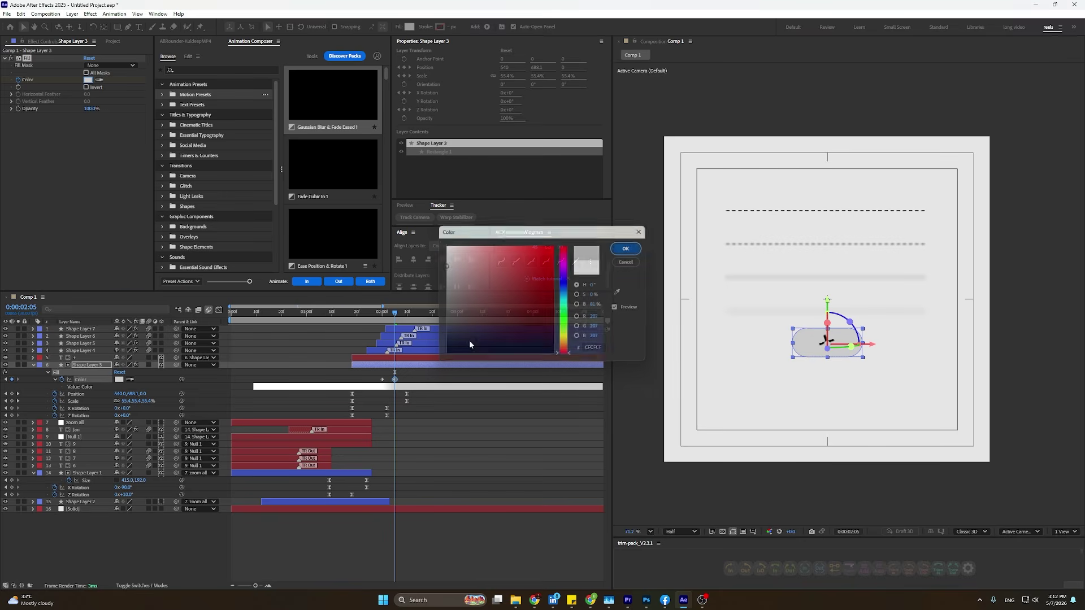
left_click(443, 435)
Preview the pill's color change, collapse the layer properties, and play the animation from the start and again from the flip.
left_click_drag(395, 322, 366, 342)
key("space")
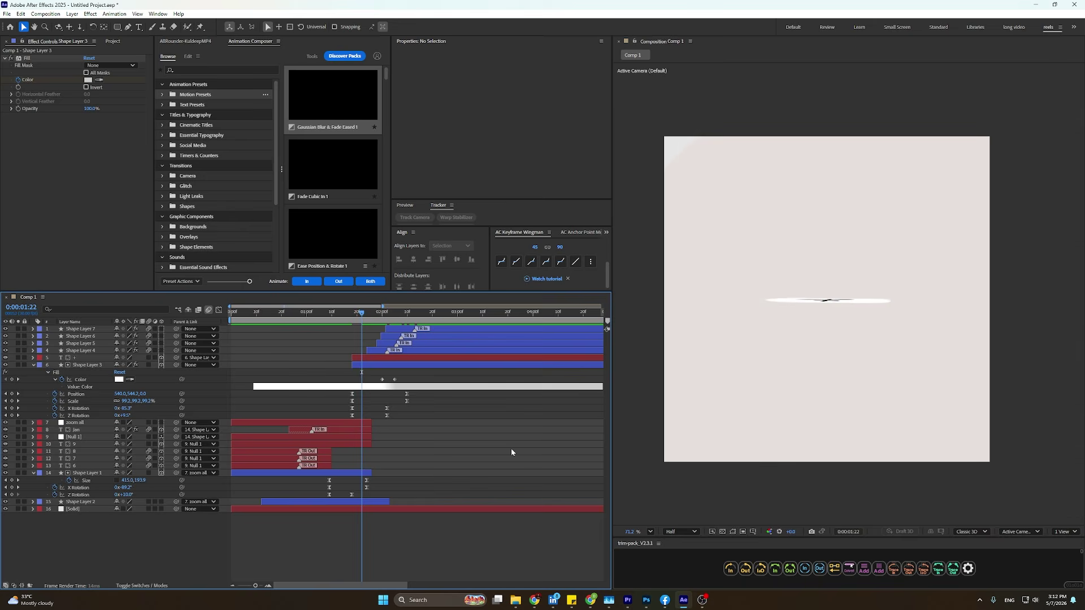
key("space")
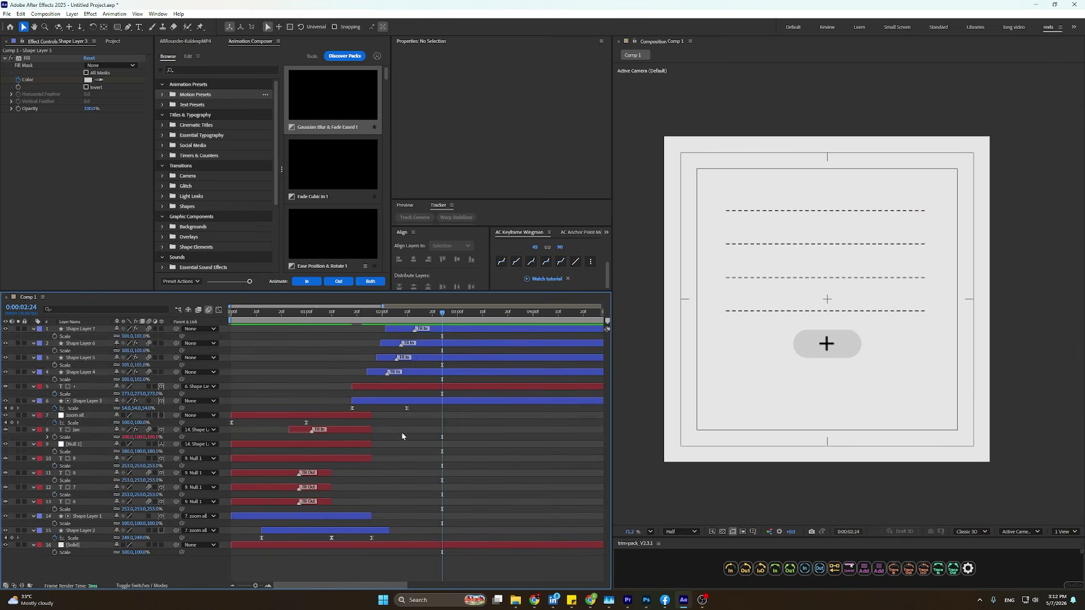
key("u")
key("Home")
key("space")
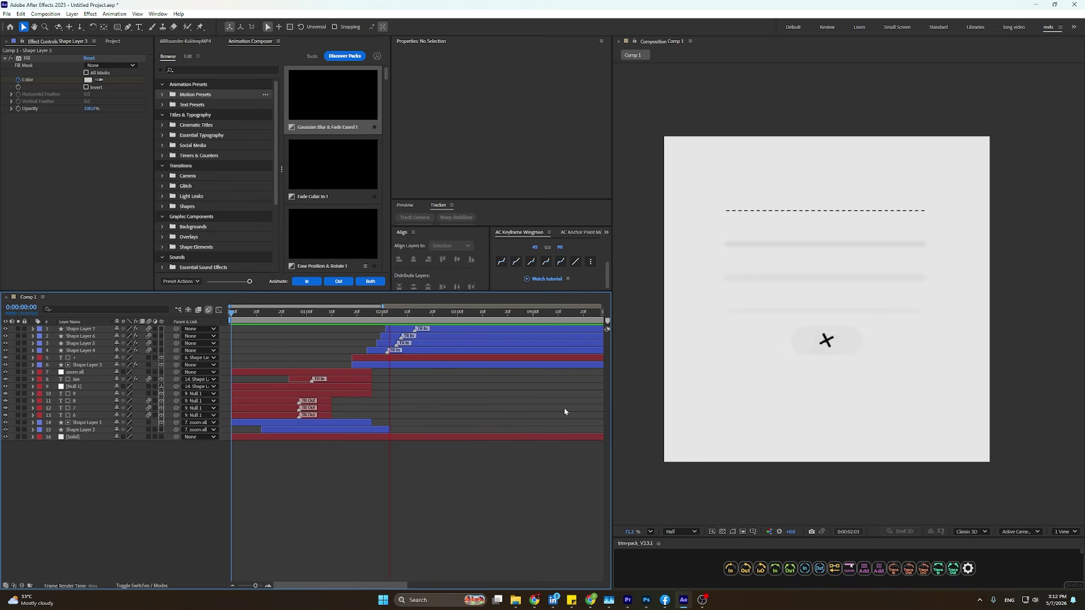
key("space")
left_click_drag(381, 312, 354, 316)
key("space")
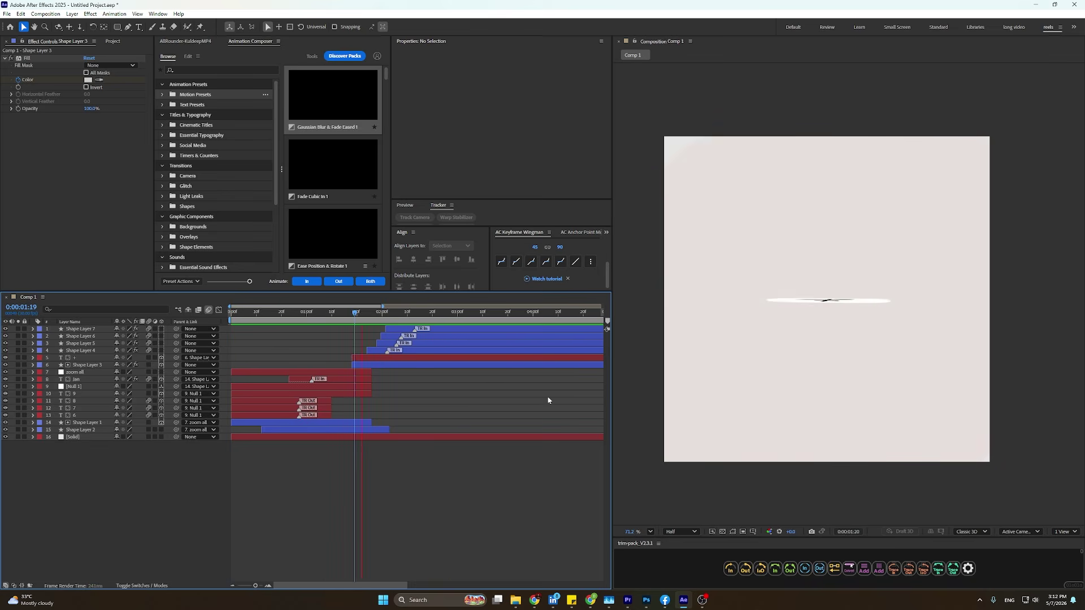
key("space")
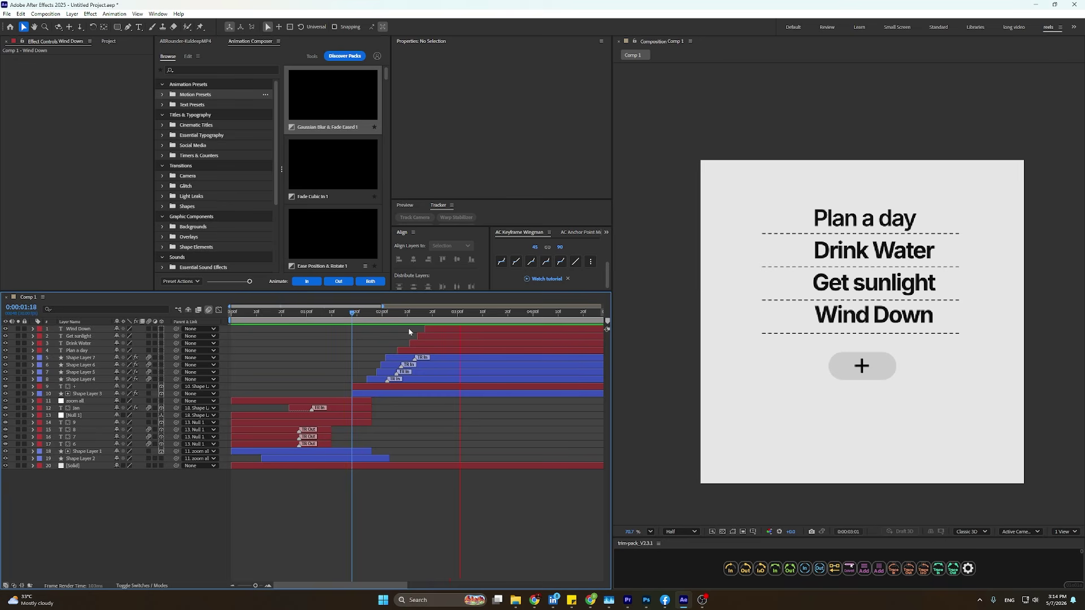
left_click(418, 351)
left_click_drag(419, 351, 421, 352)
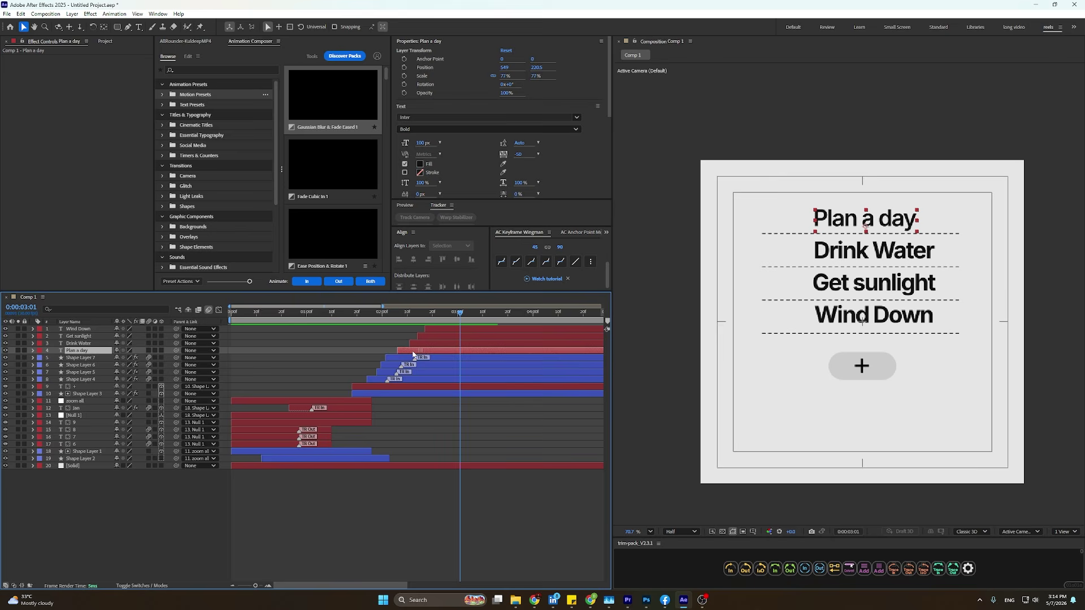
left_click(427, 343, "shift")
left_click(430, 337, "shift")
left_click(433, 330, "shift")
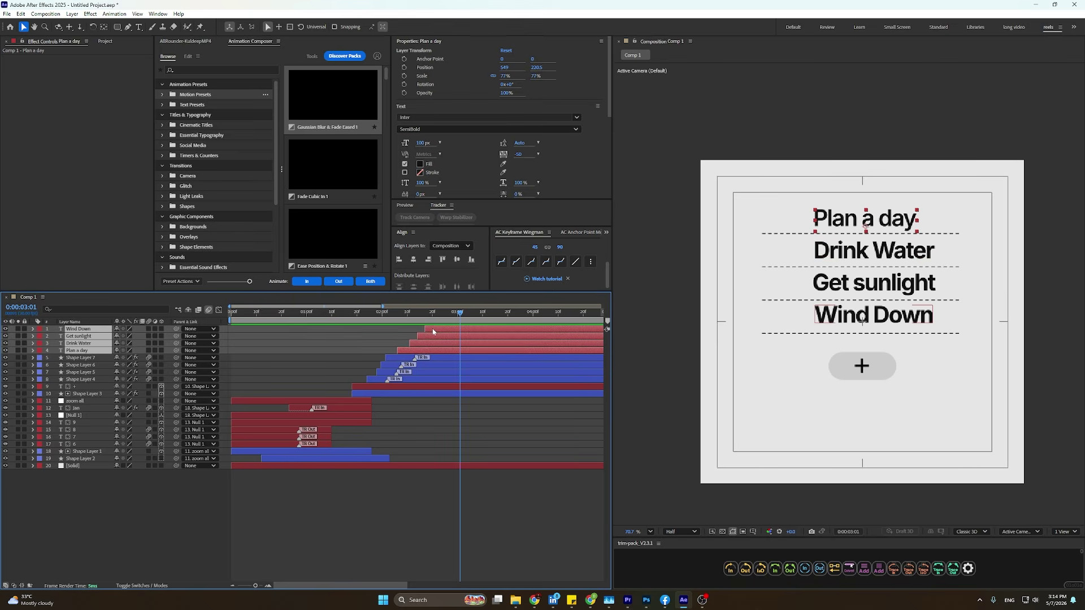
Apply the Word Down text preset to the Plan a day layer at 0:00:02:06 and shift the layer slightly earlier.
left_click_drag(435, 313, 397, 323)
left_click(369, 374)
left_click(412, 351)
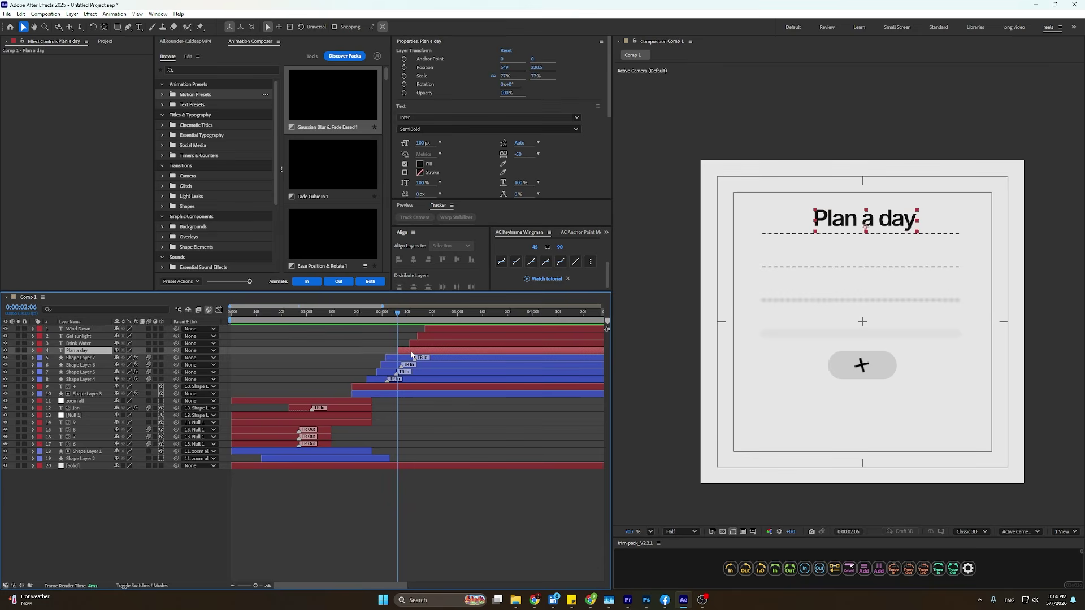
key("ctrl+space")
type("word")
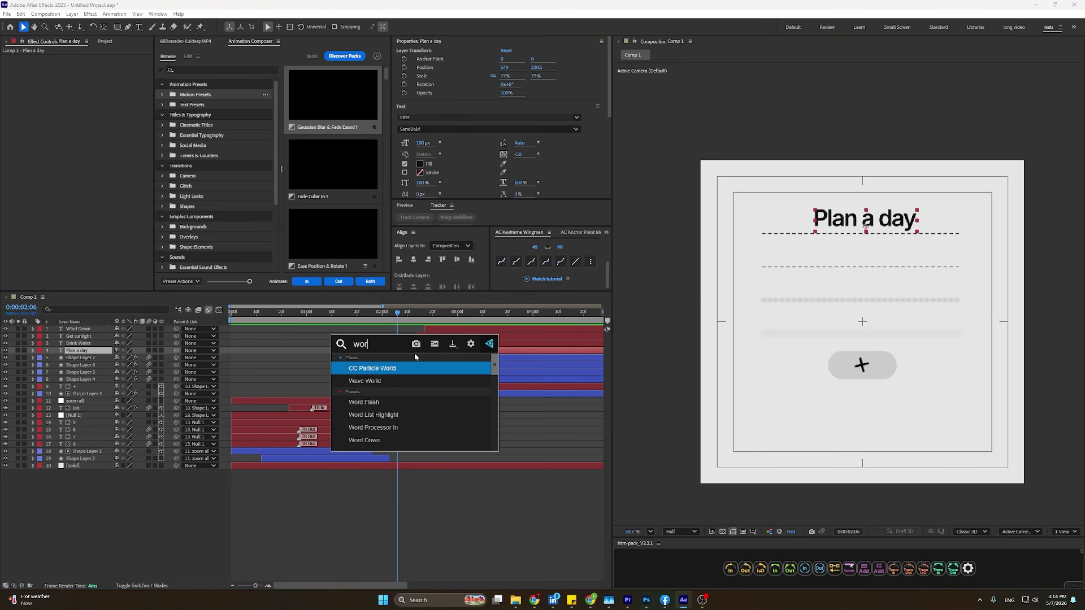
key("Down")
key("Down")
key("Down")
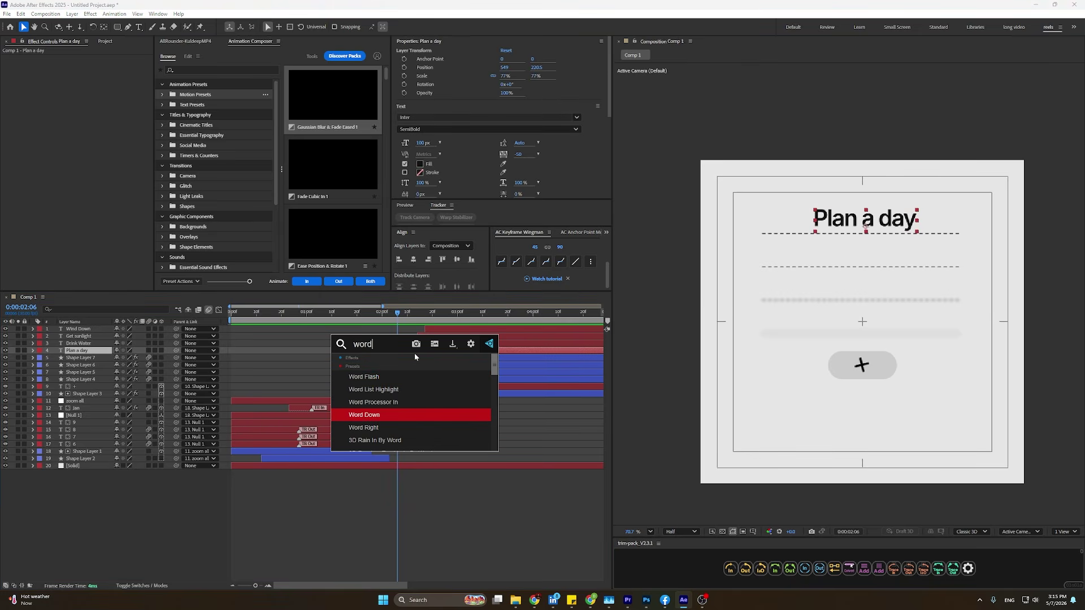
key("Return")
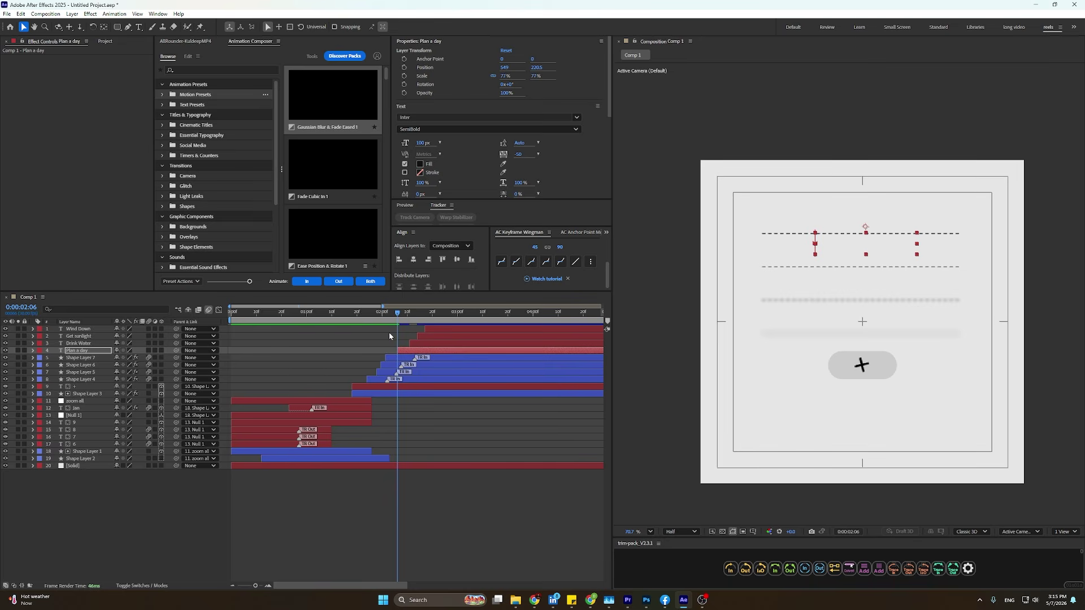
left_click_drag(410, 351, 397, 352)
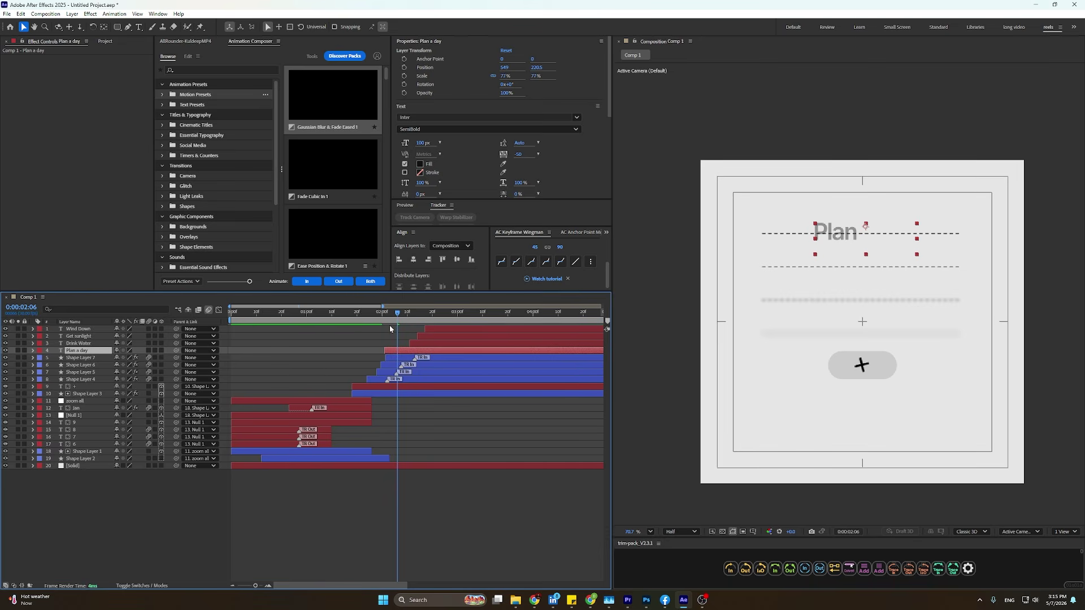
Move the final Range Selector Offset keyframe of the Plan a day layer earlier to speed up its text animation, and preview it.
left_click_drag(385, 315, 443, 347)
key("u")
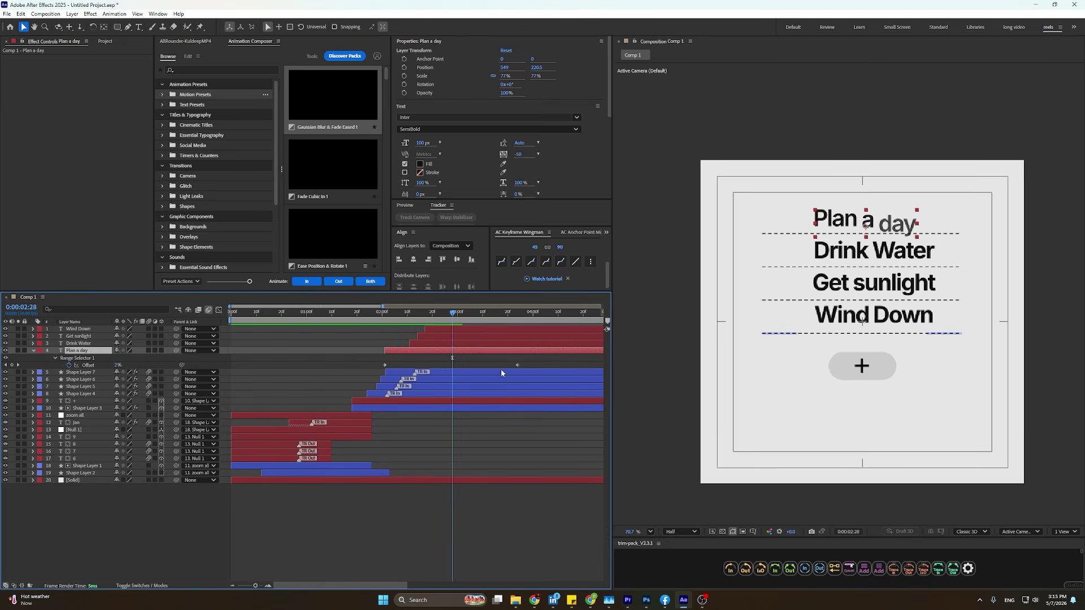
left_click_drag(517, 366, 437, 366)
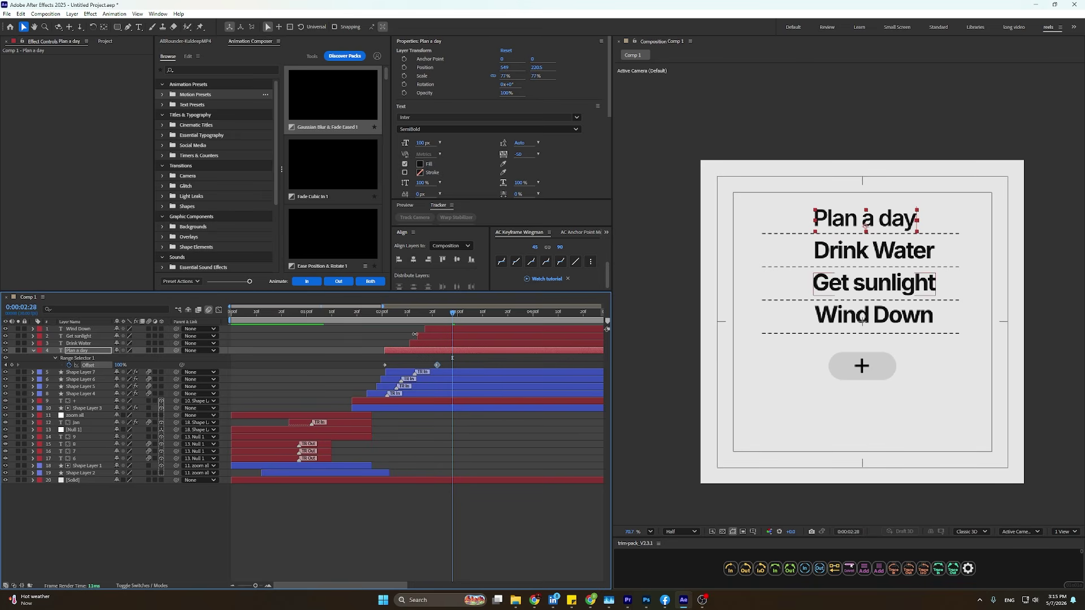
left_click(377, 321)
key("space")
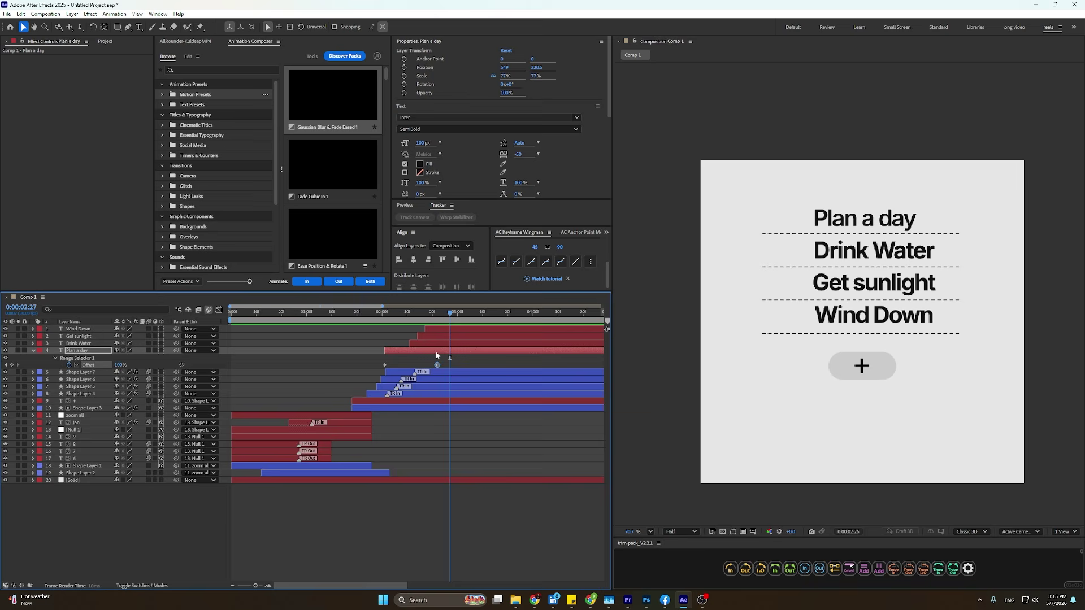
Apply the Word Down text preset to the Drink Water layer at 0:00:02:11 and preview the animation.
left_click(419, 312)
left_click_drag(418, 312, 411, 315)
left_click(425, 343)
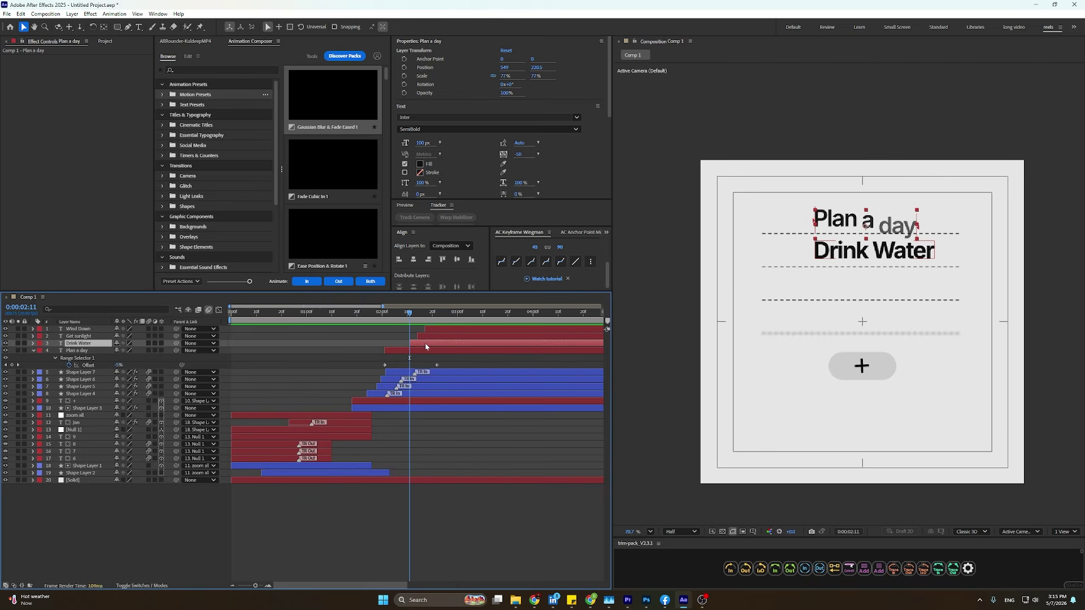
key("ctrl+space")
type("word")
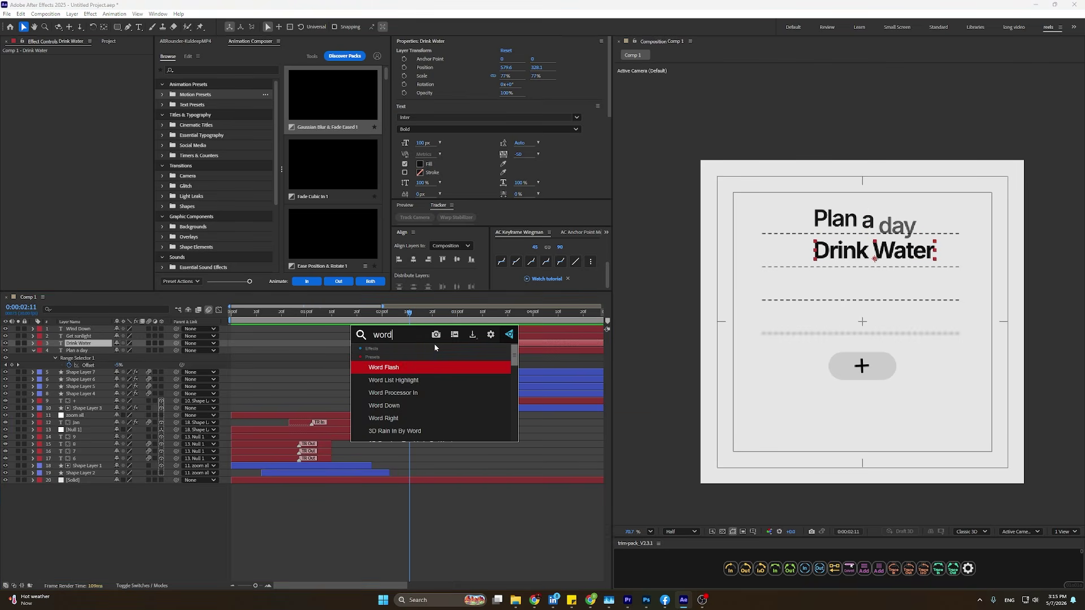
key("Down")
key("Down")
key("Down")
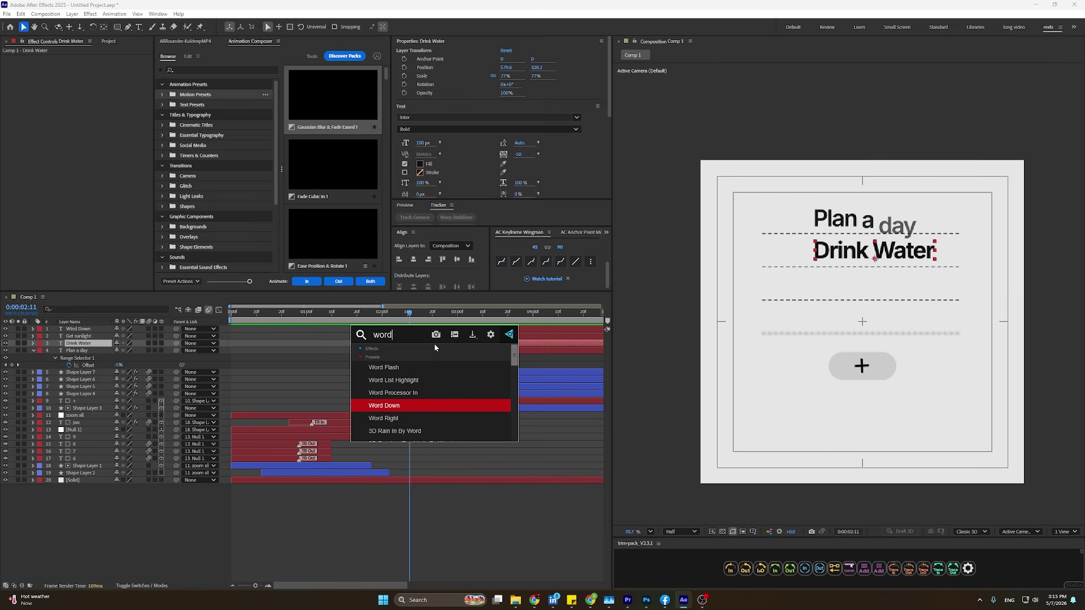
key("Down")
key("Return")
key("space")
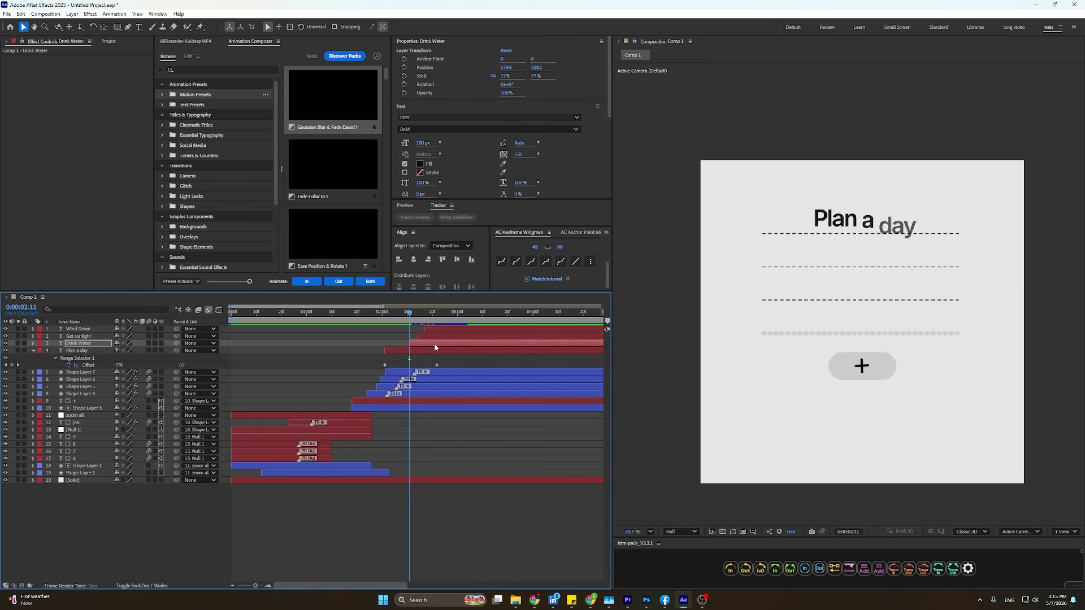
key("space")
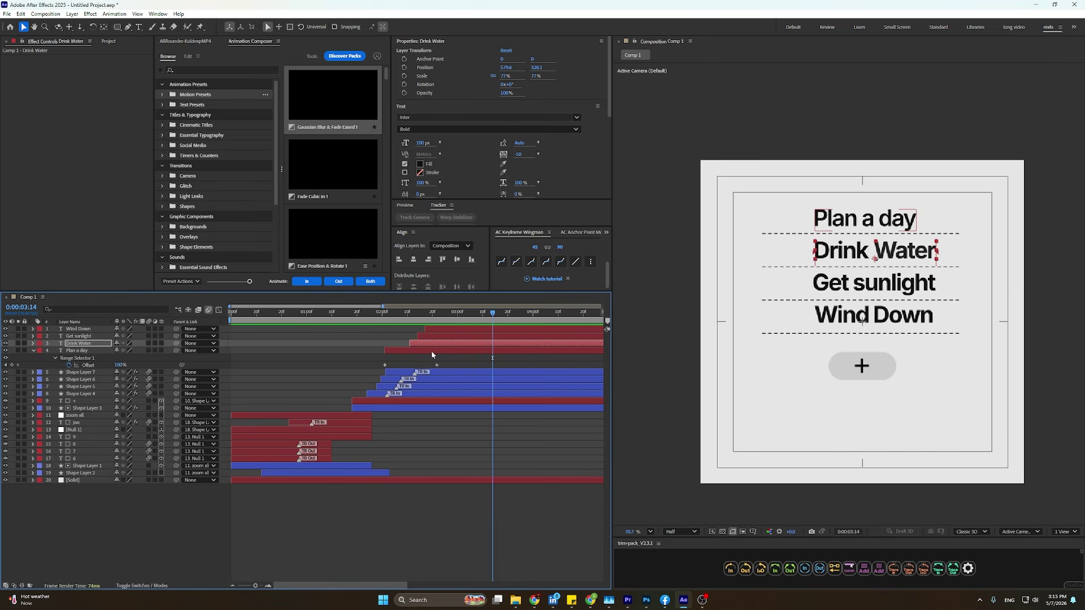
Reveal the text layers' Offset keyframes, undo the last two edits and clear the layer selection.
key("u")
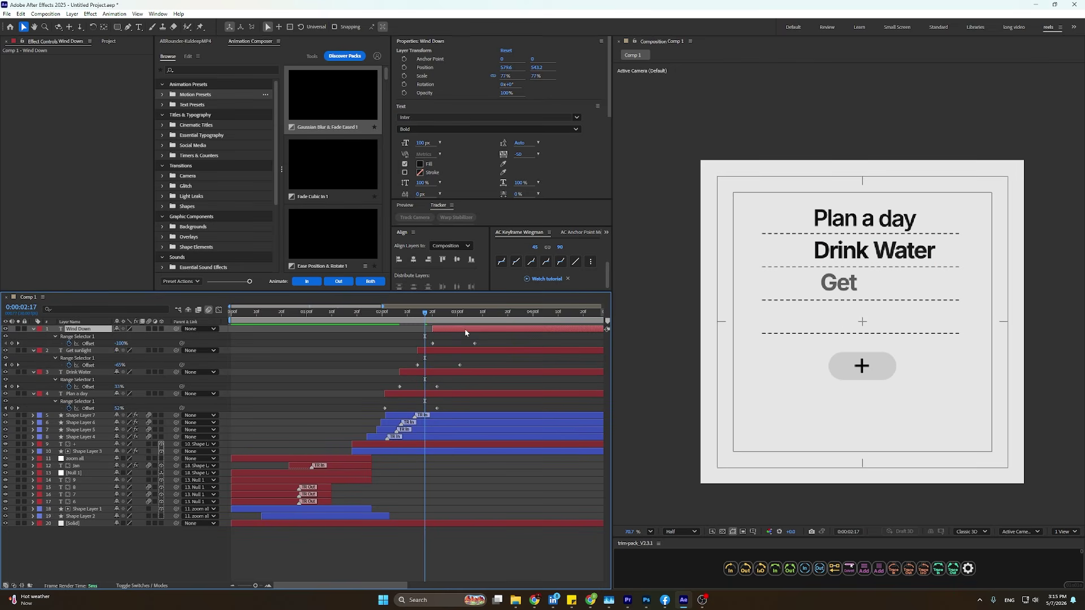
key("ctrl+z")
key("ctrl+z")
left_click(473, 452)
key("u")
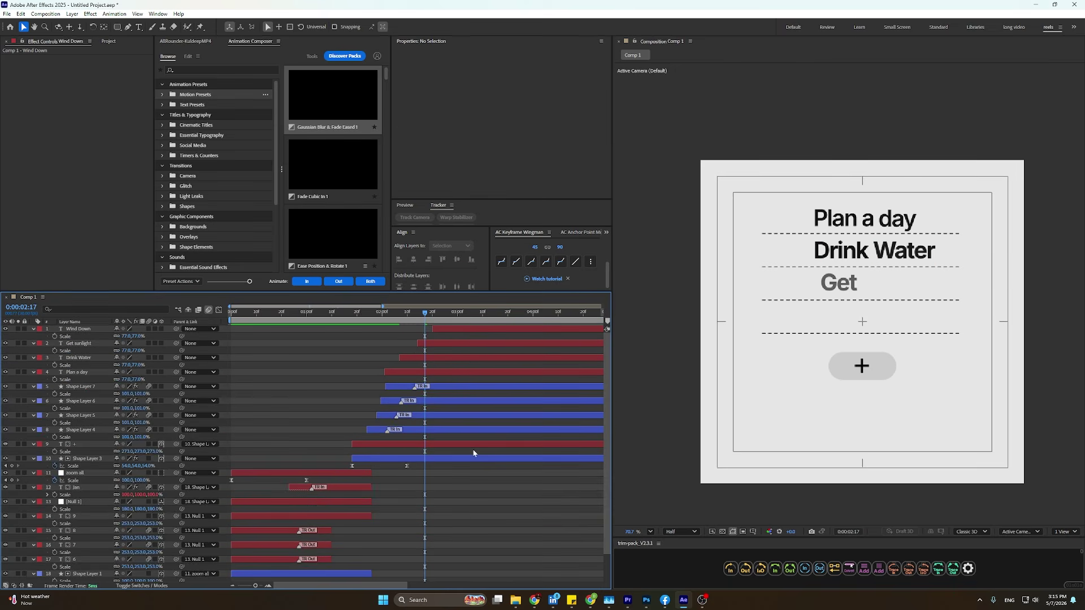
Apply the Gaussian Blur & Fade Eased 1 motion preset to all four to-do text layers and preview the animation.
left_click(440, 350)
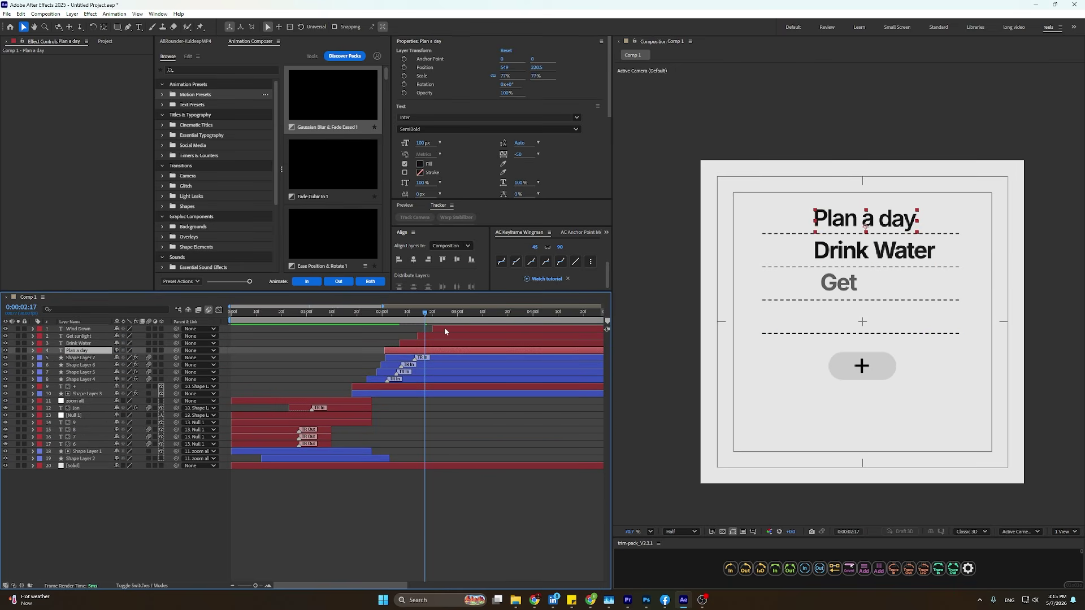
left_click(444, 328, "shift")
left_click(169, 56)
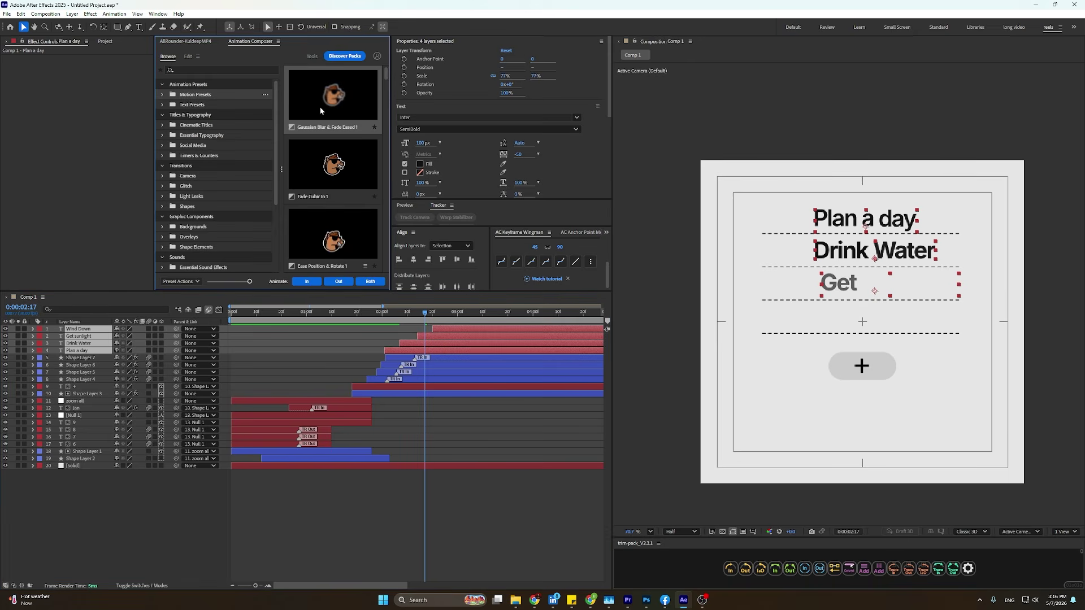
double_click(319, 106)
left_click_drag(418, 312, 372, 312)
key("space")
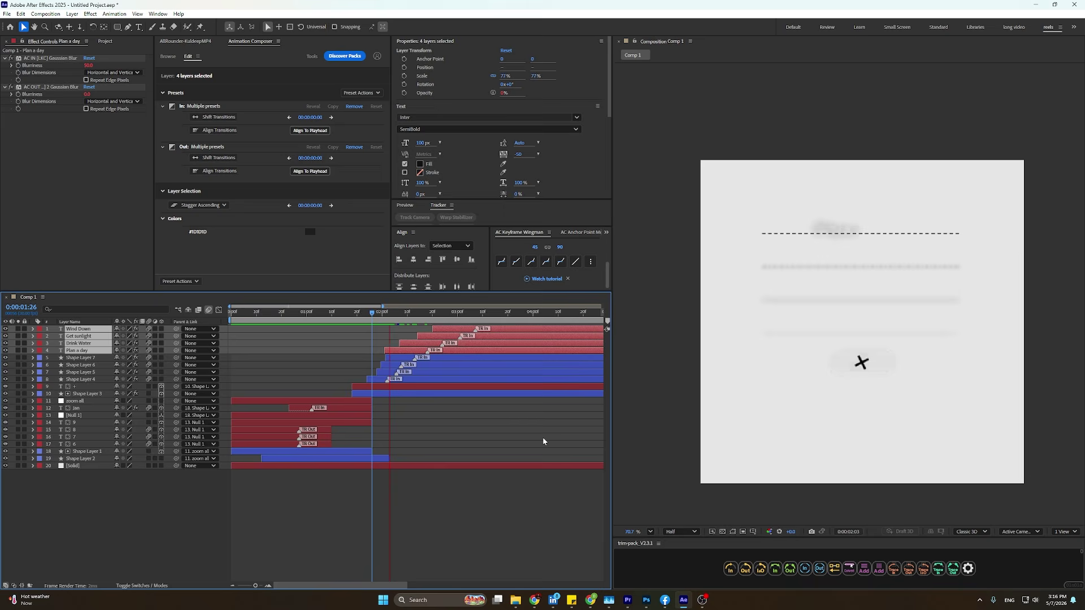
key("space")
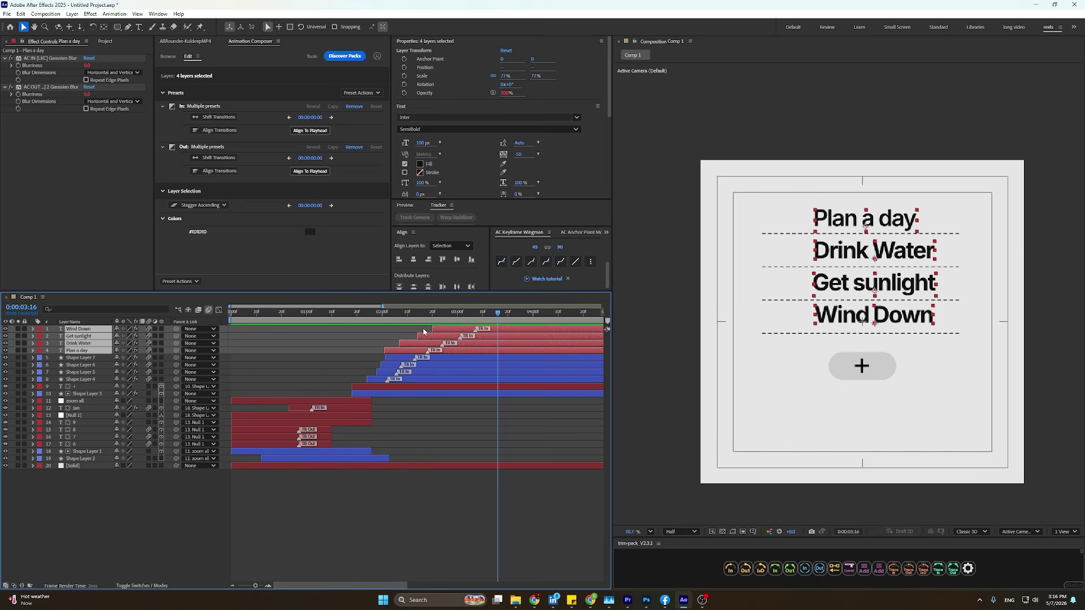
Shift the four to-do text layers earlier in the timeline with a tighter stagger between them.
left_click(460, 414)
mouse_move(409, 344)
left_mouse_down()
mouse_move(377, 356)
mouse_move(446, 330)
mouse_move(402, 331)
mouse_move(387, 343)
mouse_move(400, 332)
left_mouse_up()
left_click(493, 425)
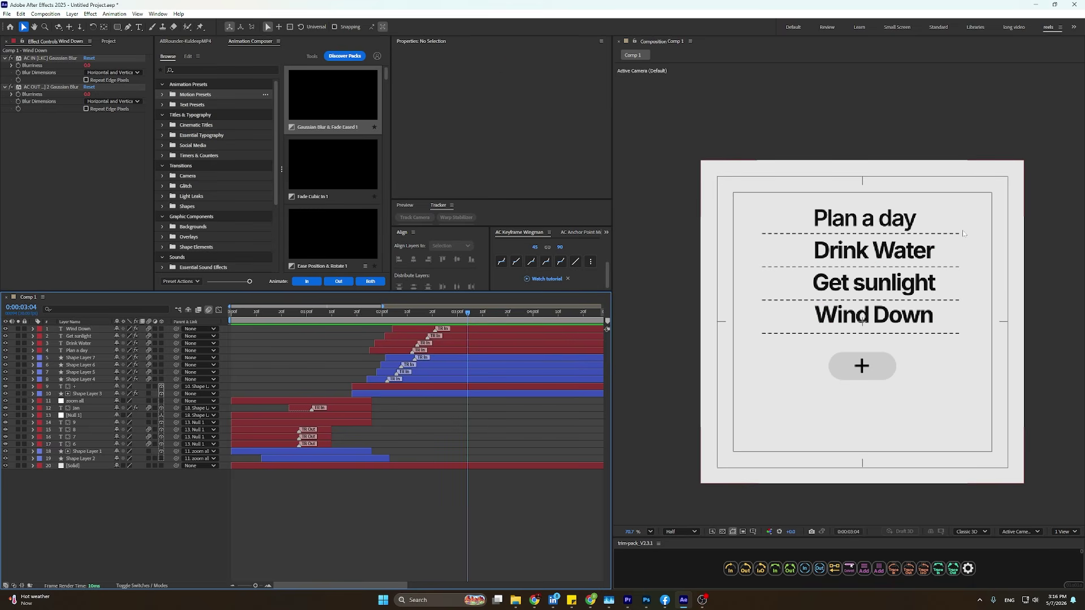
Draw a rounded square checkbox about 67.5 px wide beside Plan a day and set its roundness to 14.
left_click(117, 27)
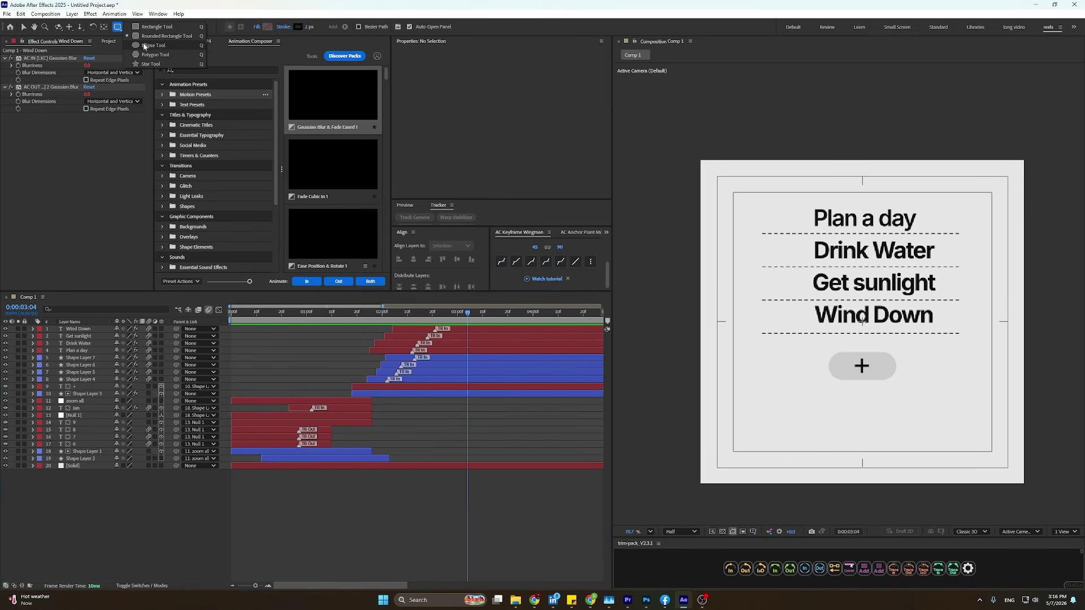
left_click(161, 36)
scroll(794, 208, "up", 3)
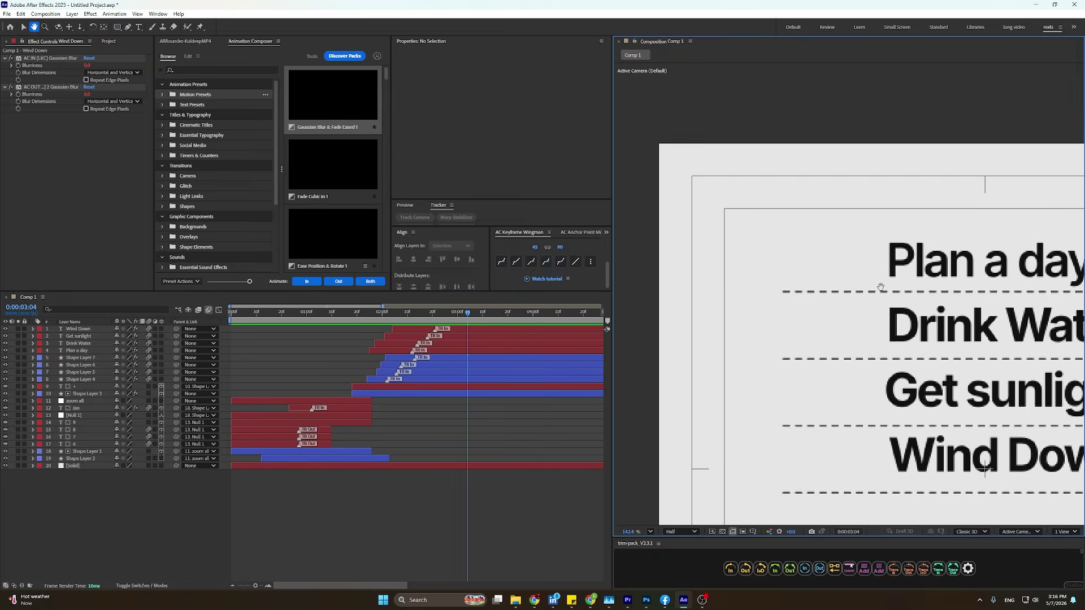
left_click_drag(793, 225, 852, 282)
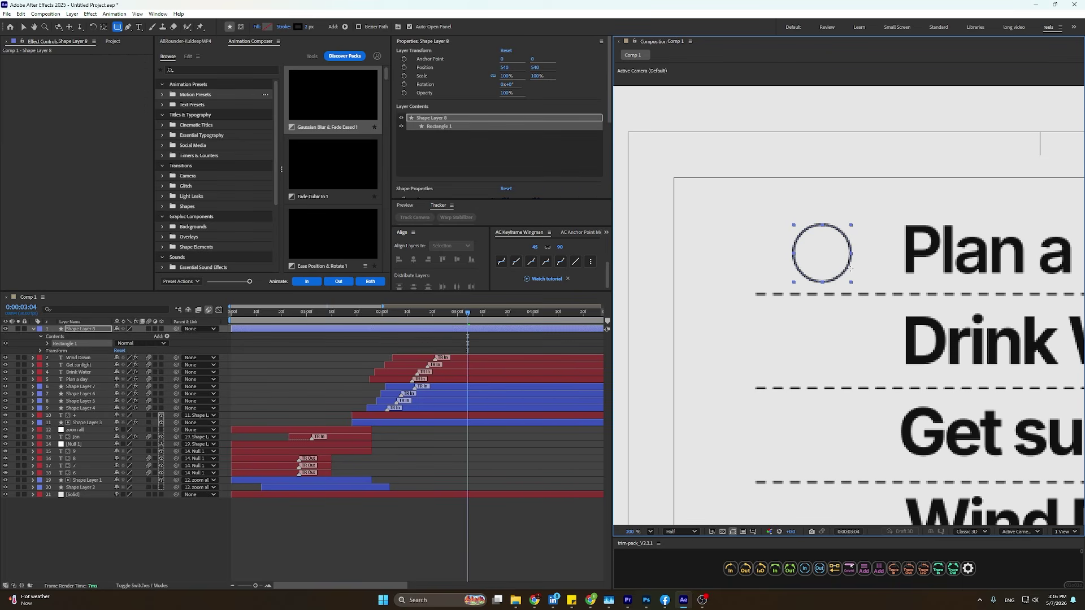
scroll(493, 178, "down", 1)
left_click_drag(502, 112, 156, 102)
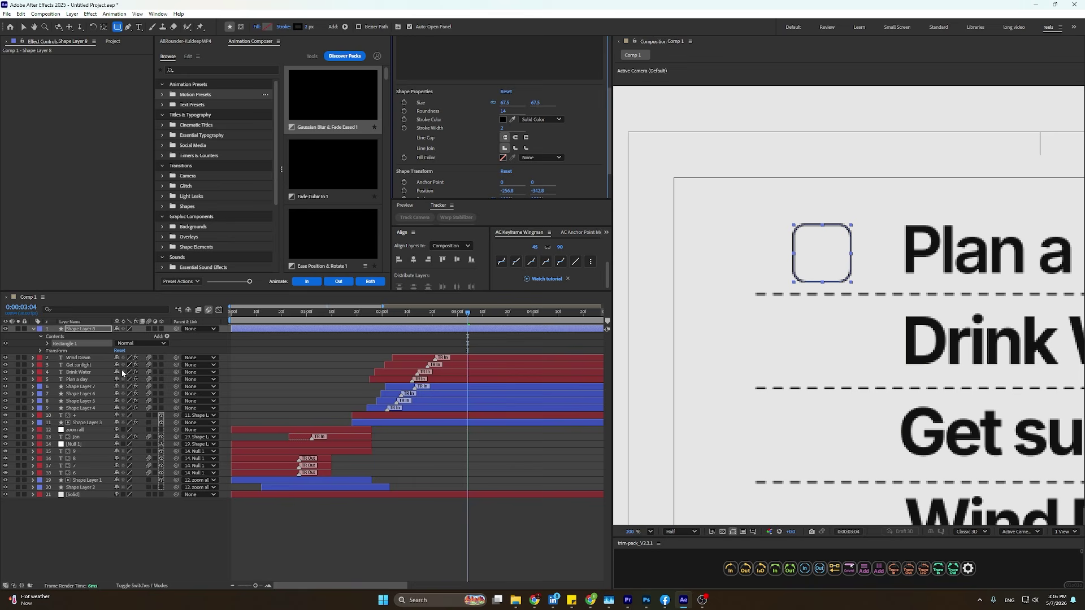
Add dashes to the checkbox's stroke with a dash length of 10.
left_click(47, 344)
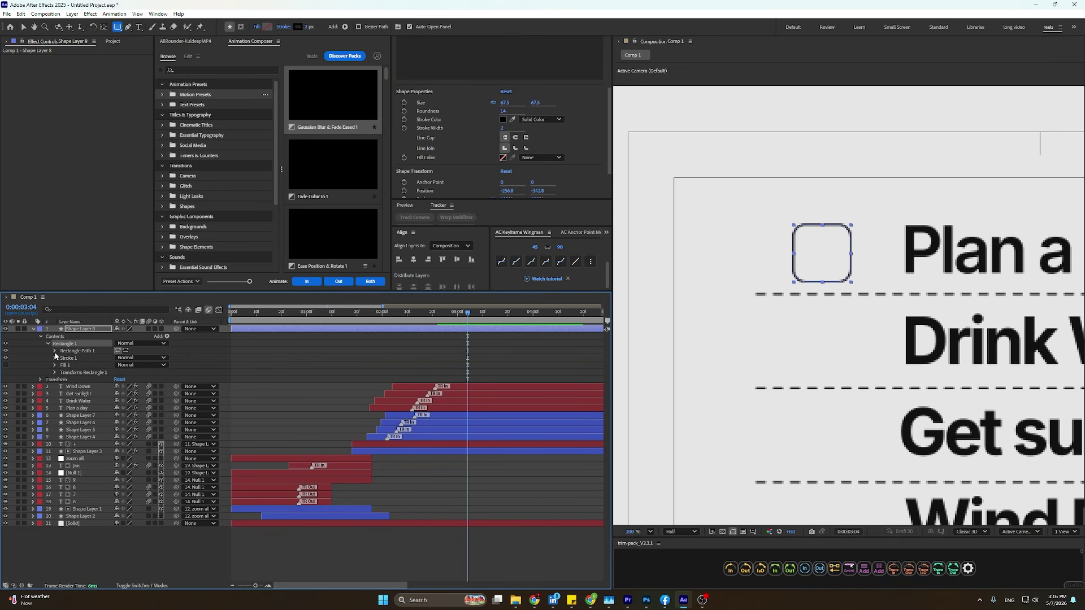
left_click(55, 358)
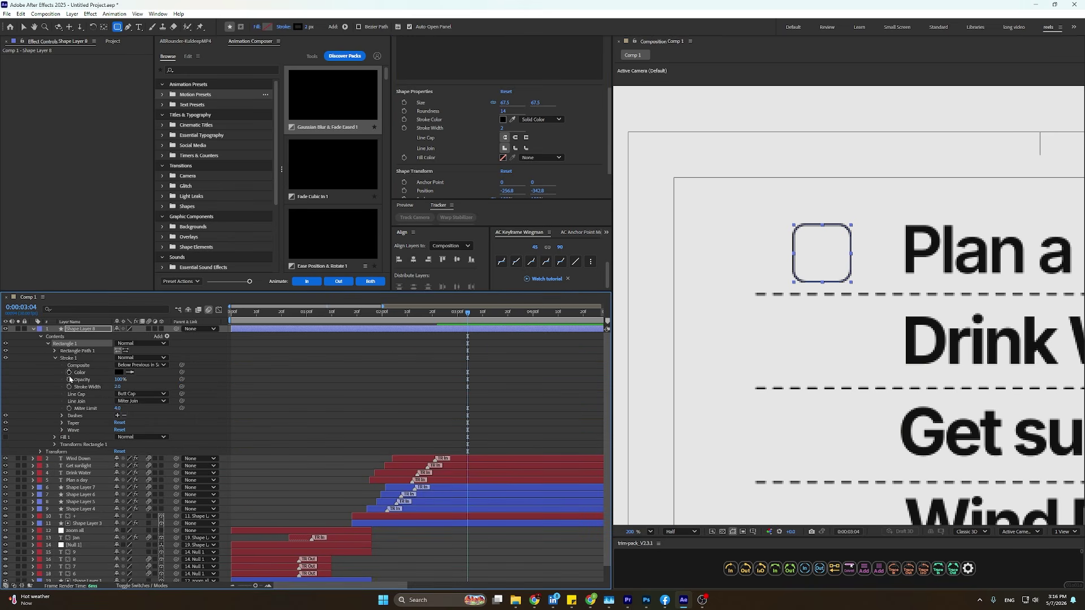
left_click(118, 415)
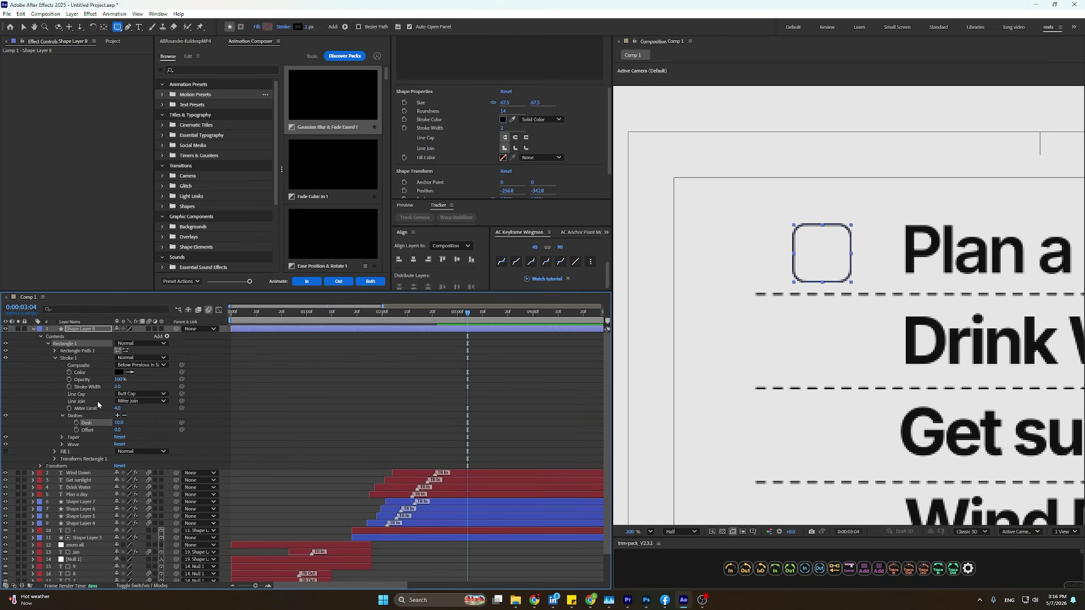
left_click(22, 27)
Trim the start of the checkbox layer to 0:00:02:02.
mouse_move(390, 322)
left_mouse_down()
mouse_move(374, 328)
mouse_move(404, 327)
left_mouse_up()
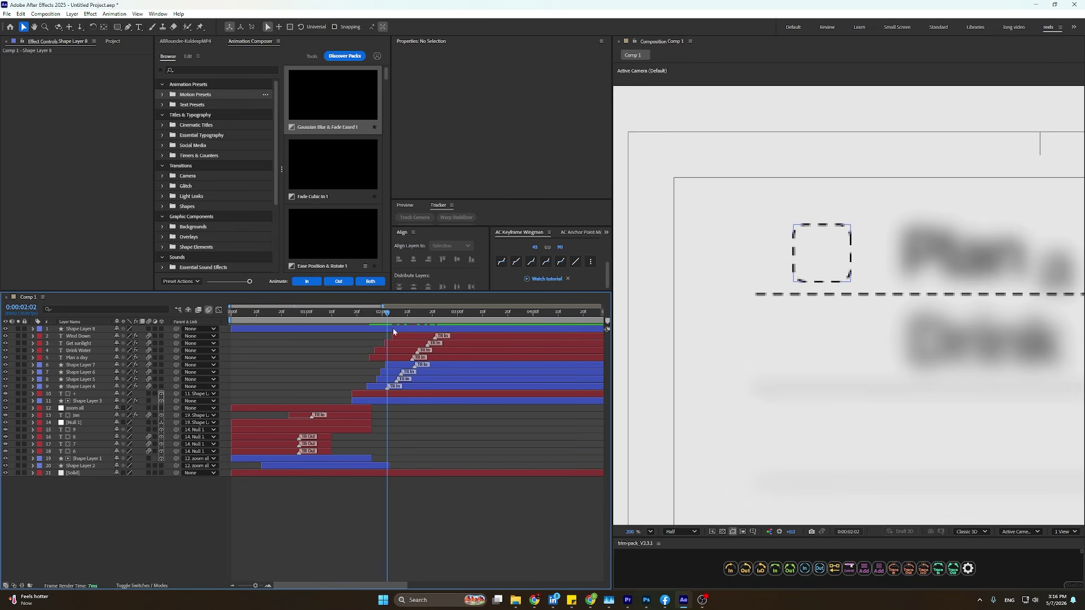
left_click(394, 329)
key("alt+bracketleft")
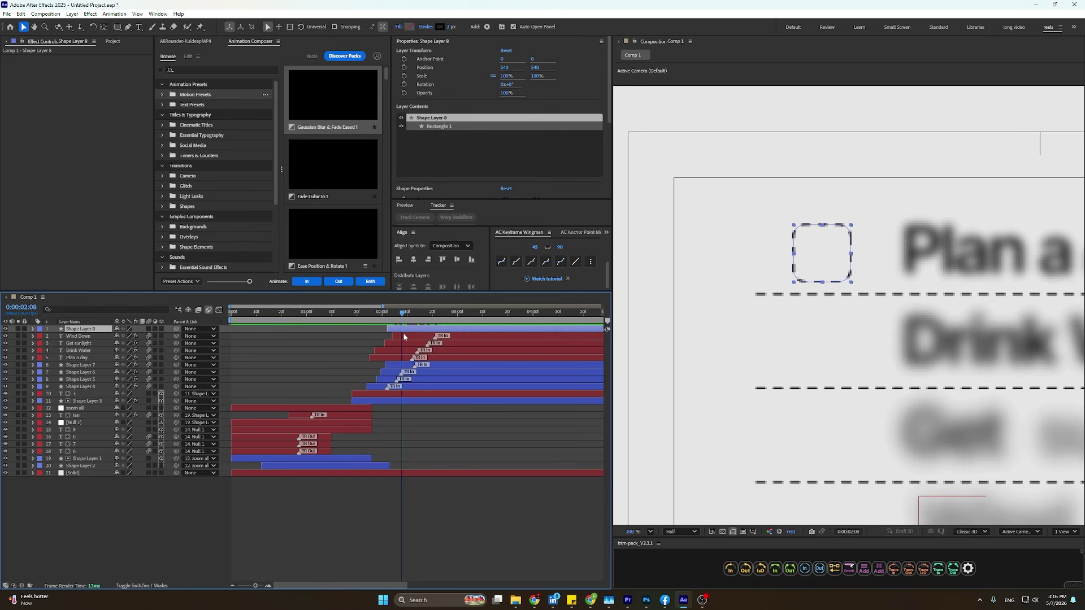
Duplicate the checkbox beside Drink Water and Get sunlight at Y positions 644.5 and 761.1, starting each copy slightly later than the previous one.
key("ctrl+d")
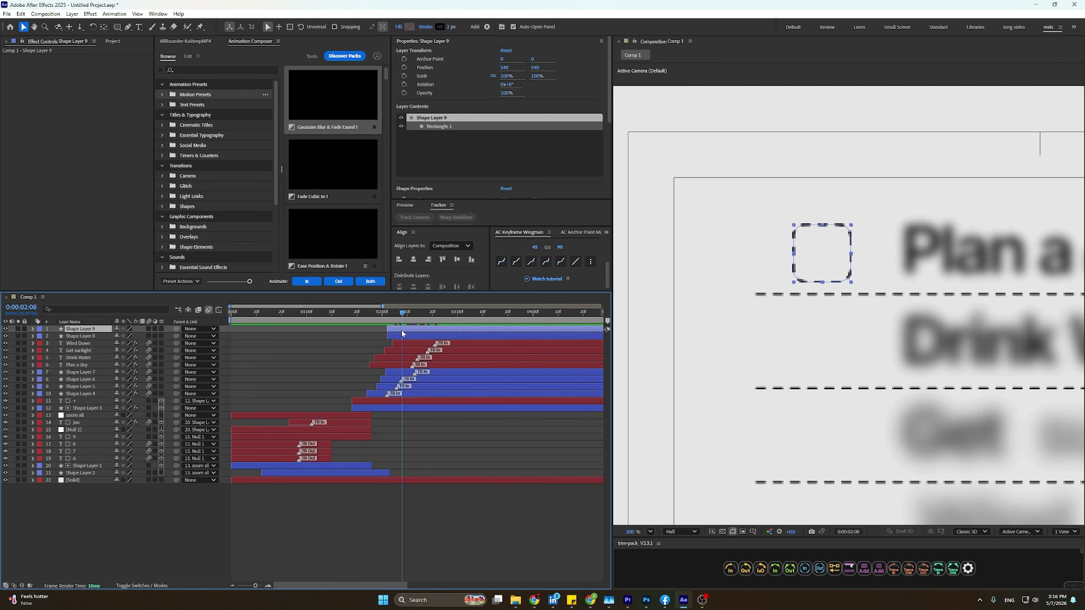
left_click_drag(824, 243, 826, 330)
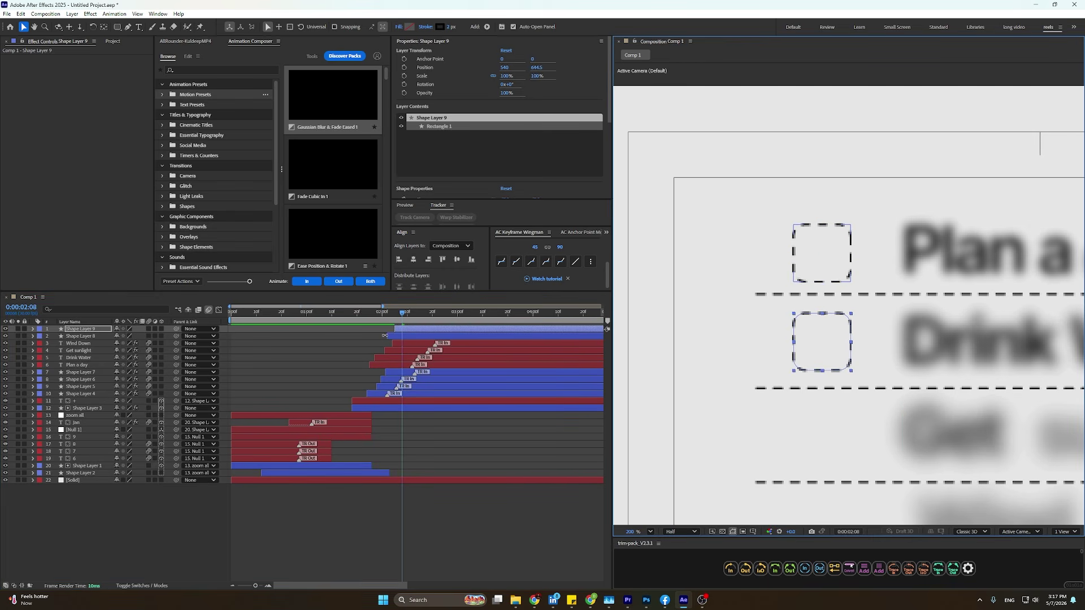
key("ctrl+d")
left_click_drag(416, 330, 422, 334)
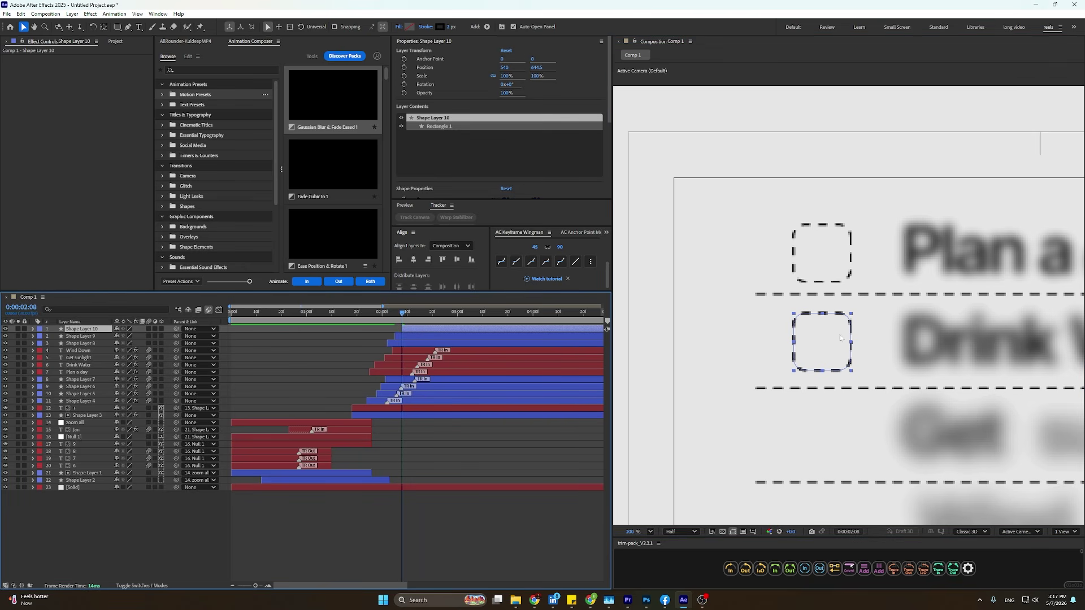
left_click_drag(840, 337, 840, 430)
scroll(840, 430, "down", 3)
left_click_drag(406, 316, 413, 317)
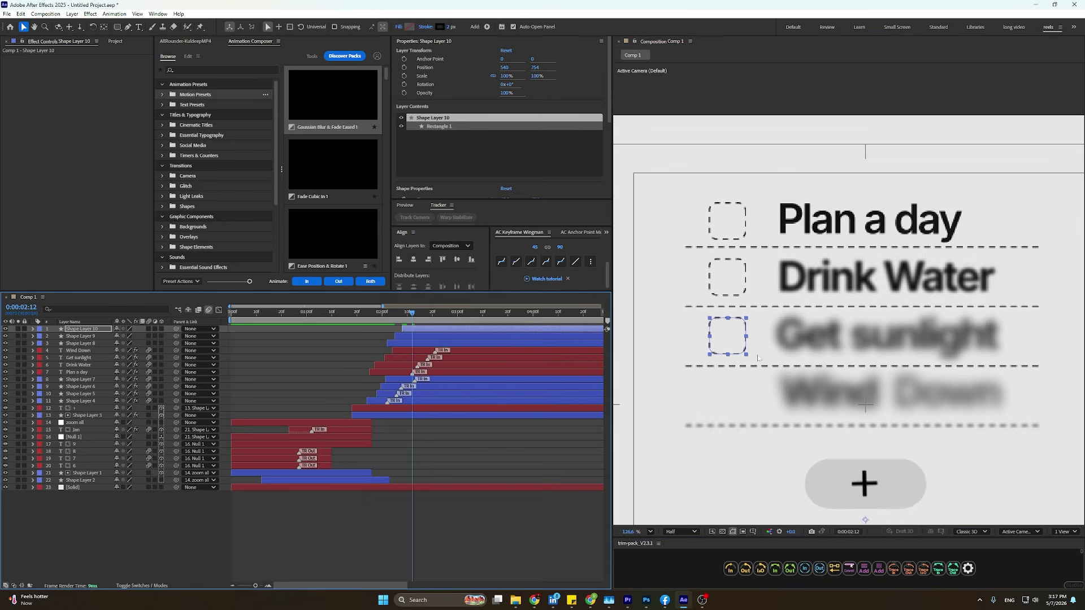
key("Page_Up")
key("Page_Up")
mouse_move(745, 338)
left_mouse_down()
mouse_move(745, 395)
mouse_move(744, 343)
mouse_move(737, 351)
left_mouse_up()
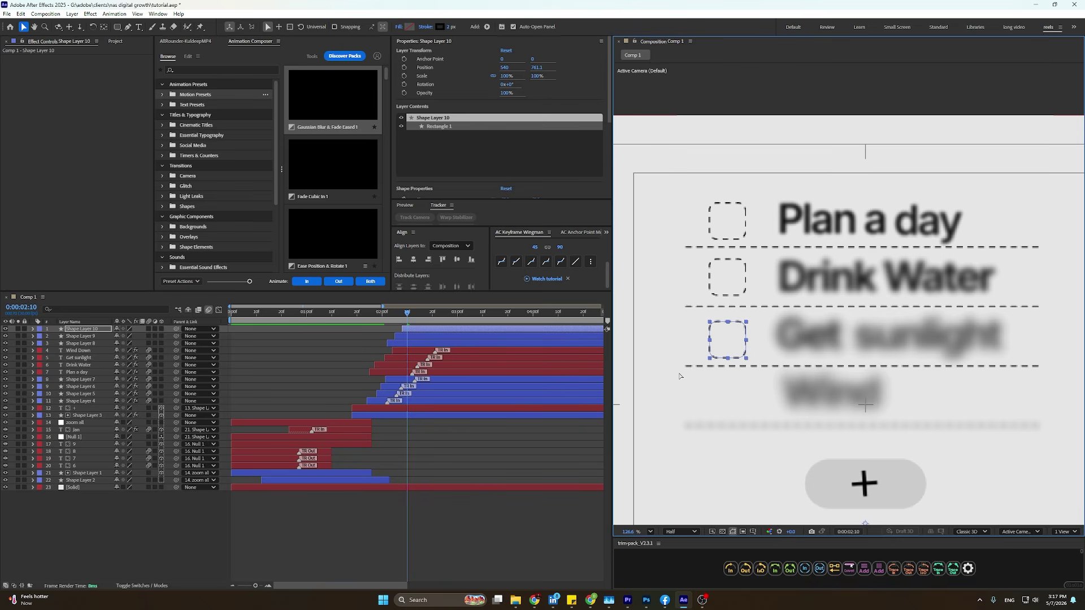
Duplicate the Get sunlight checkbox, start the copy slightly later and move it down beside Wind Down.
key("ctrl+d")
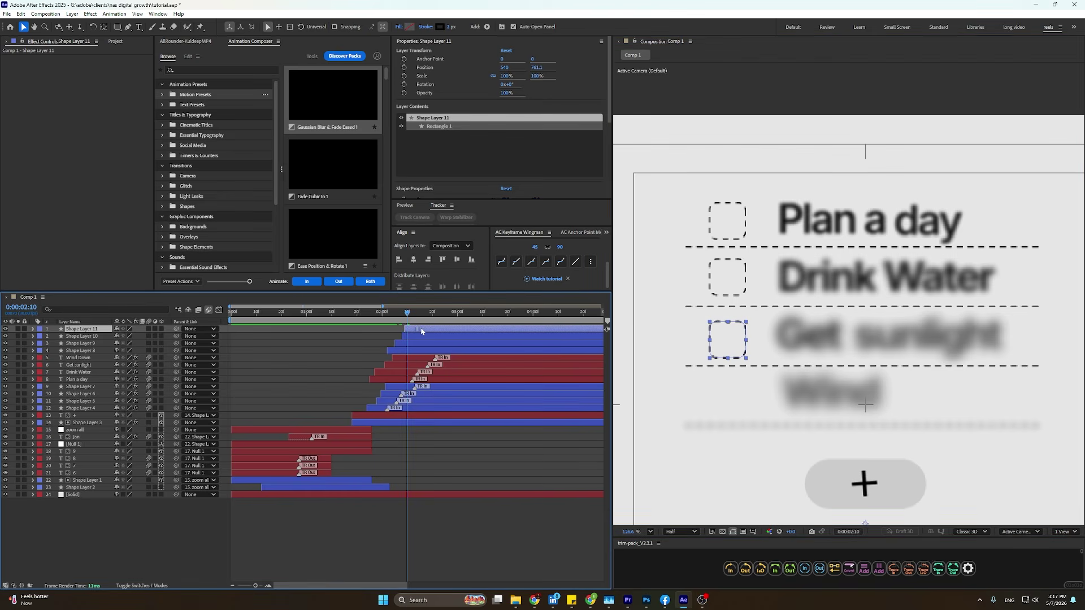
mouse_move(414, 330)
left_mouse_down()
mouse_move(425, 332)
mouse_move(422, 320)
left_mouse_up()
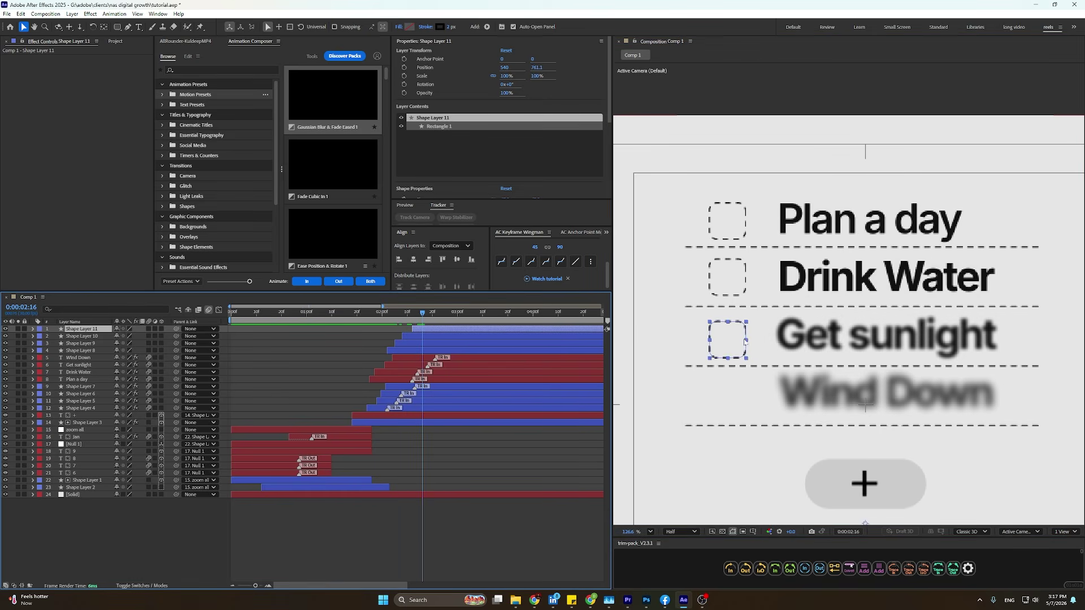
left_click_drag(744, 341, 735, 400)
Select the four checkbox layers and shift them earlier together so the first one starts at 0:00:01:24.
left_click_drag(408, 317, 404, 342)
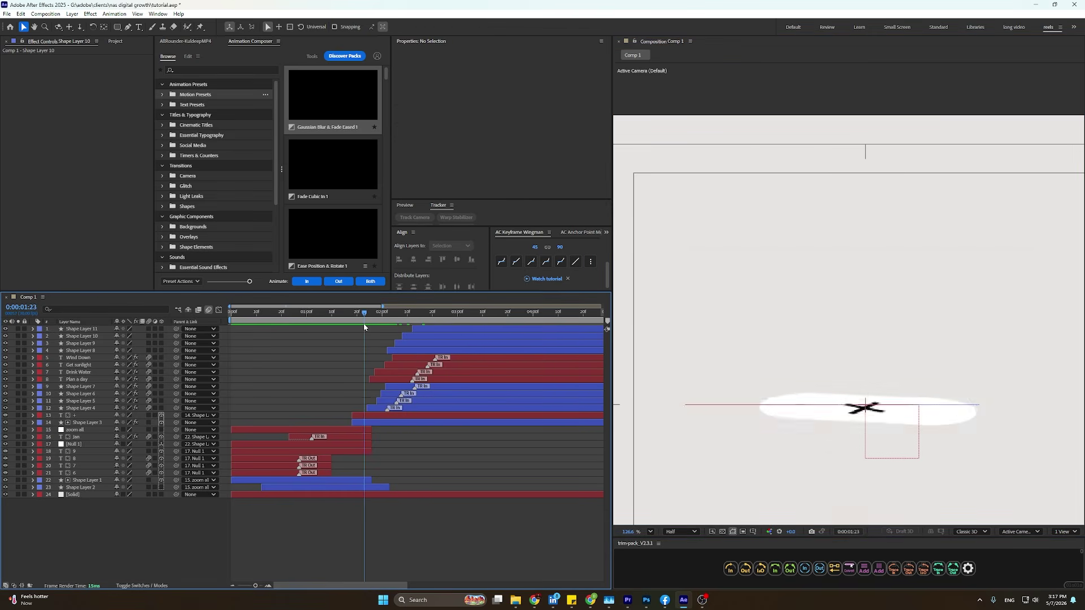
left_click(394, 351)
left_click(422, 329, "shift")
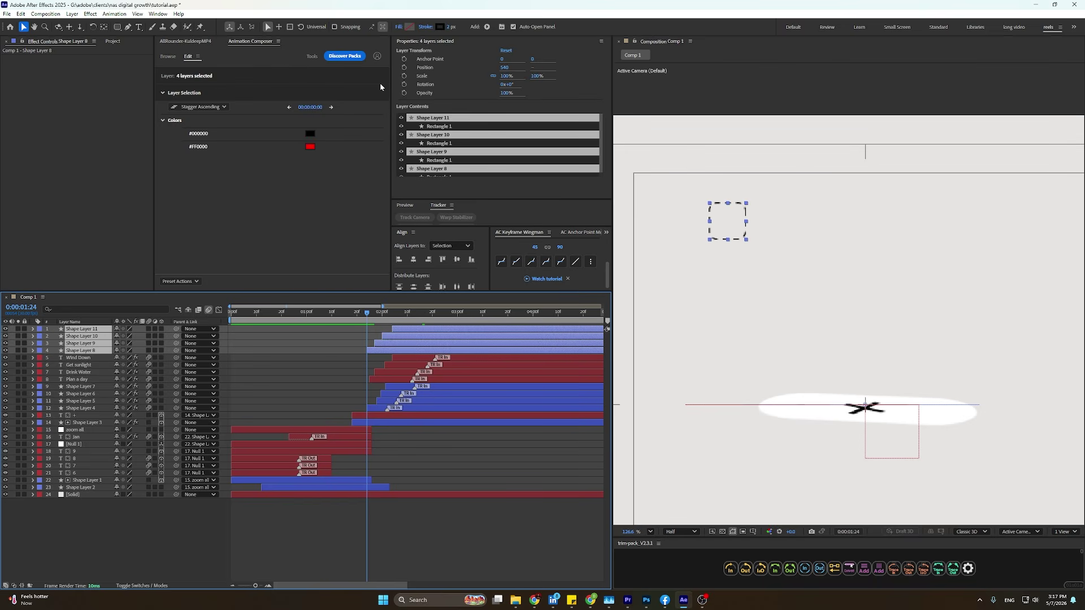
Apply the Gaussian Blur & Fade Eased 1 preset as an In animation to the four checkbox layers and preview it.
left_click(729, 569)
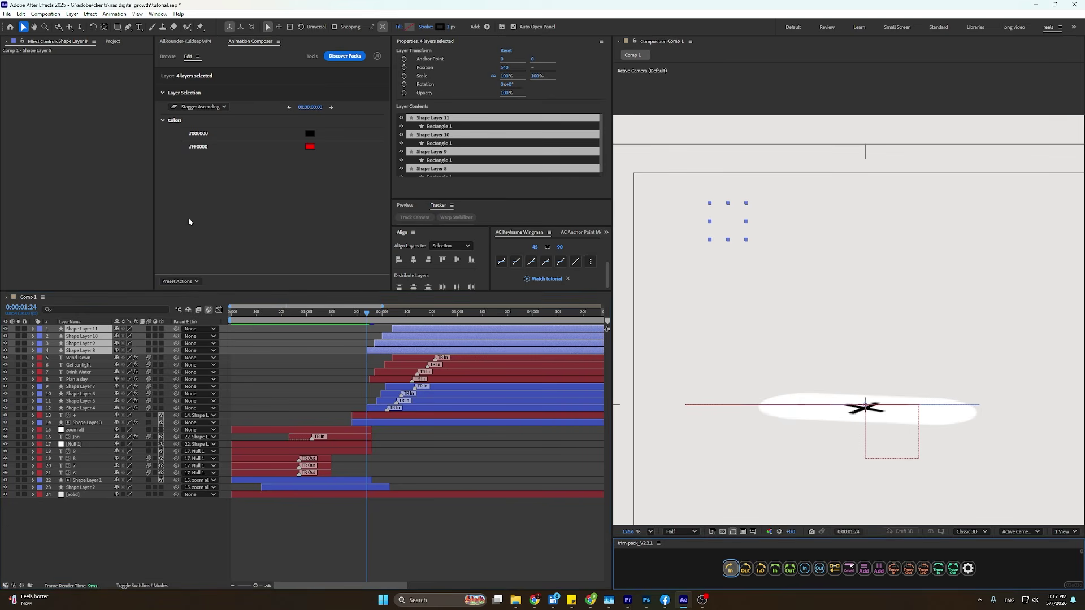
left_click(171, 57)
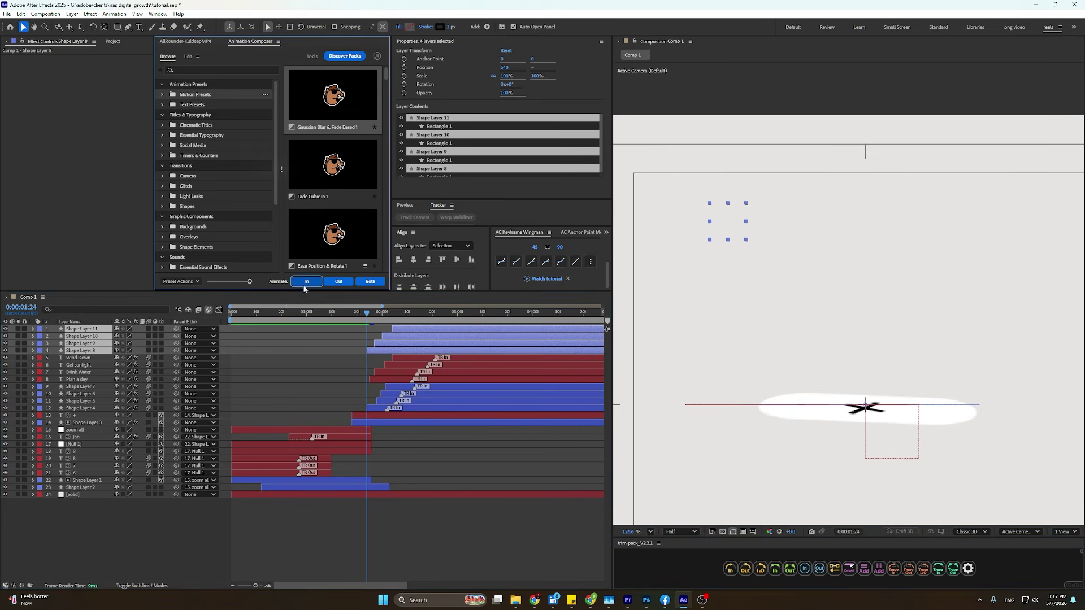
left_click(306, 283)
left_click(509, 475)
key("space")
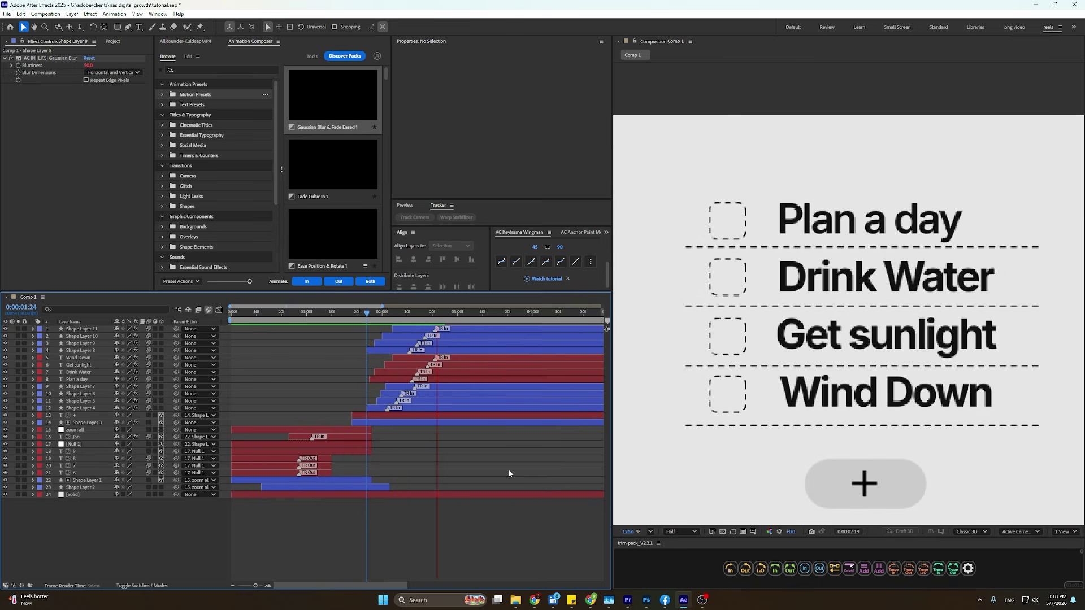
key("space")
Reveal the keyframes of the four checkbox layers and move each first End keyframe to the start of its own layer.
left_click_drag(361, 312, 368, 316)
left_click(379, 350)
left_click(404, 329, "shift")
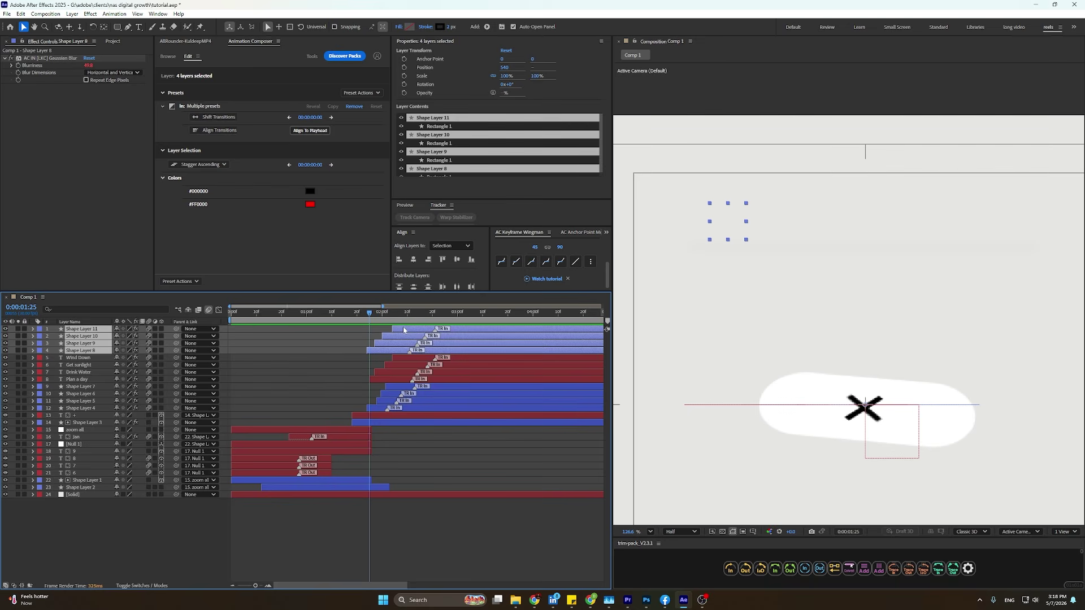
key("u")
left_click_drag(403, 335, 453, 389)
left_click(383, 394)
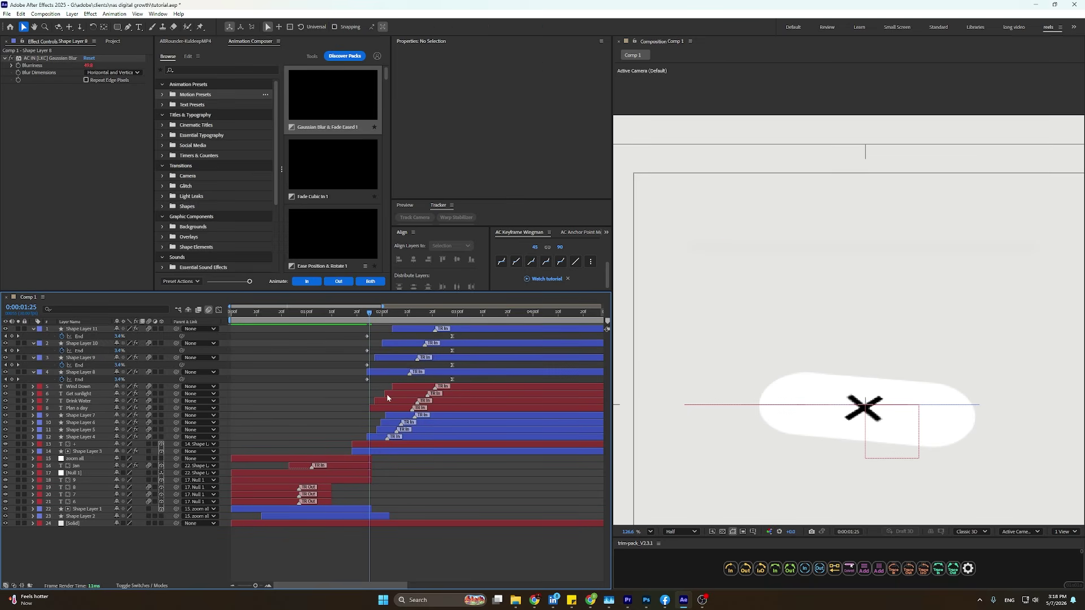
left_click_drag(367, 365, 376, 337)
left_click(366, 351)
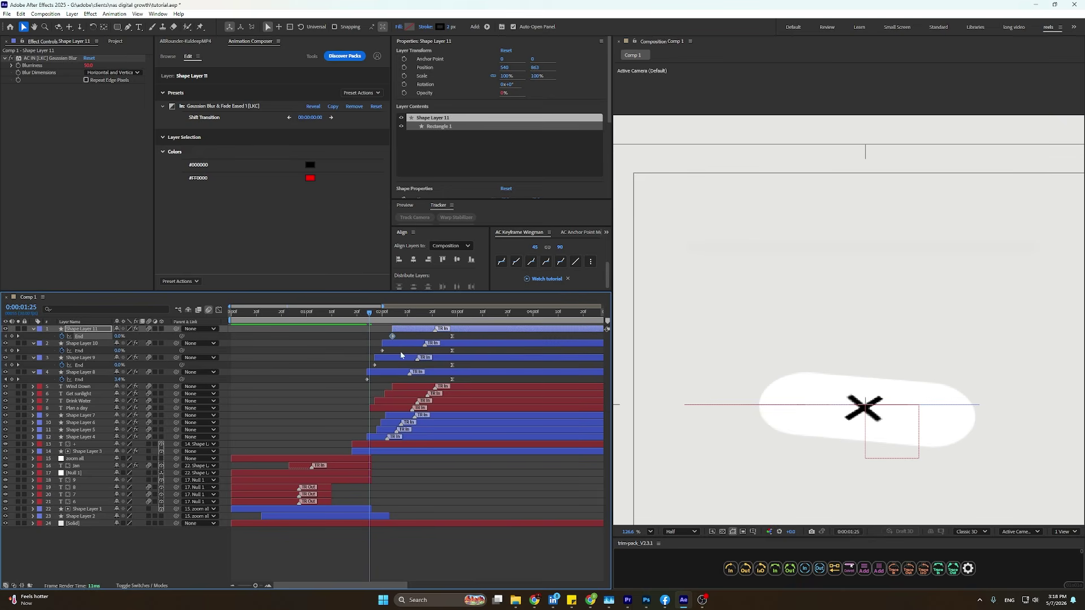
Move the last End keyframe of each checkbox layer earlier, staggering them to match the In animation markers, and preview the result.
left_click_drag(452, 380, 406, 378)
left_click_drag(425, 380, 410, 380)
left_click(346, 313)
left_click(337, 313)
key("space")
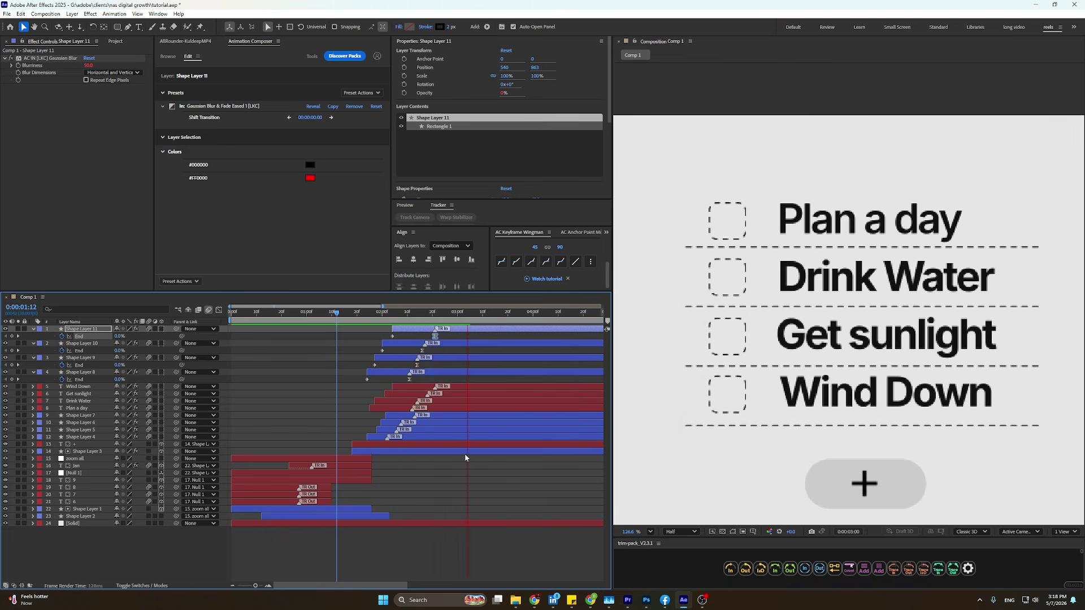
key("space")
Shift all End keyframes of the four checkboxes later together, with Shape Layer 8's last one at 0:00:02:17, and preview the animation.
left_click_drag(444, 338, 425, 379)
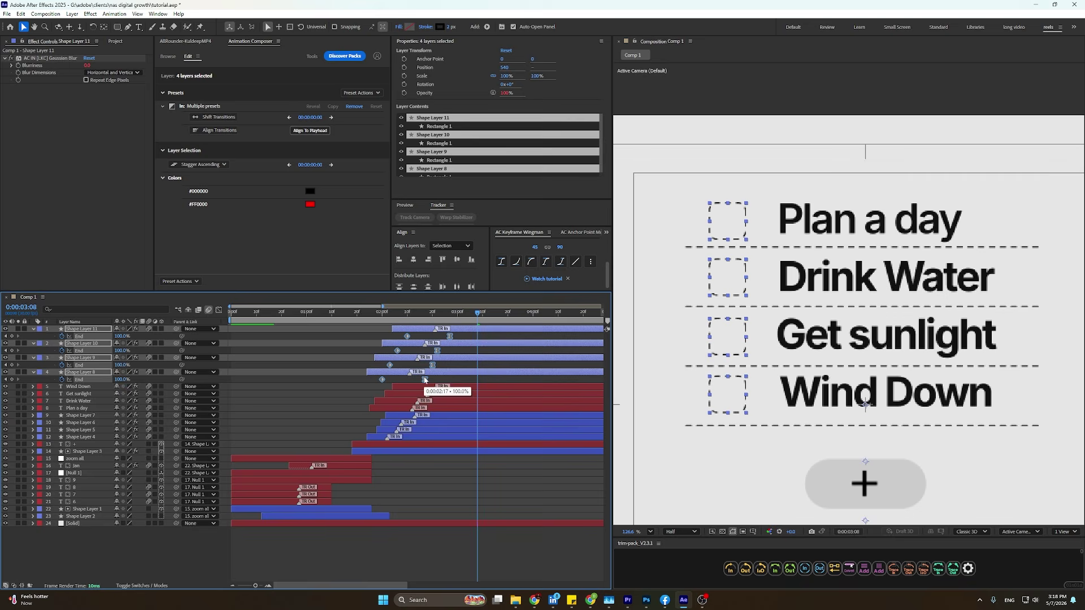
left_click(359, 314)
key("space")
key("space")
left_click(483, 493)
scroll(462, 440, "down", 3)
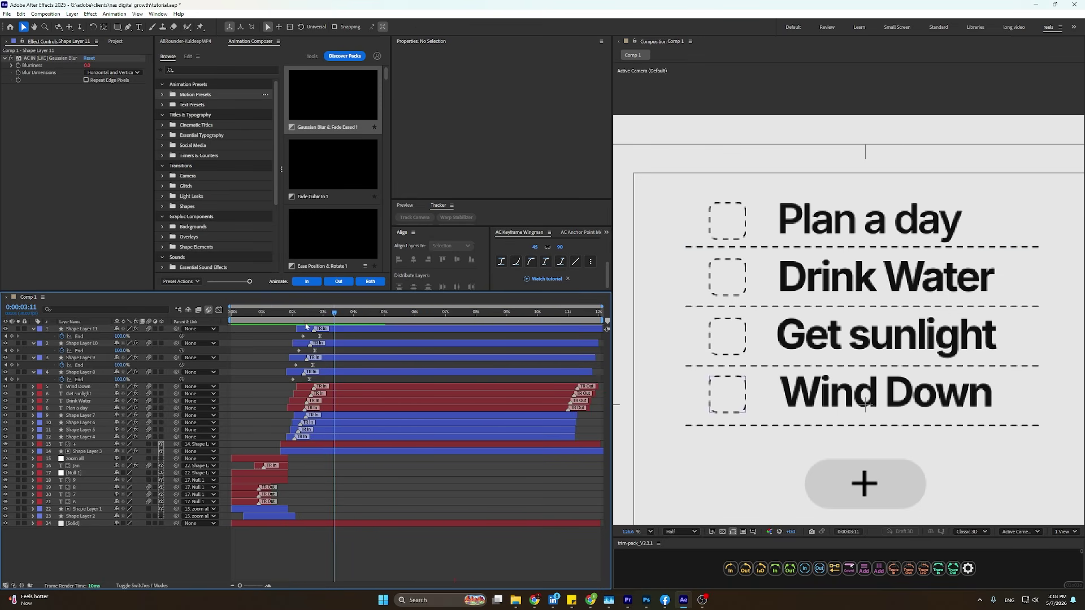
left_click(292, 313)
key("space")
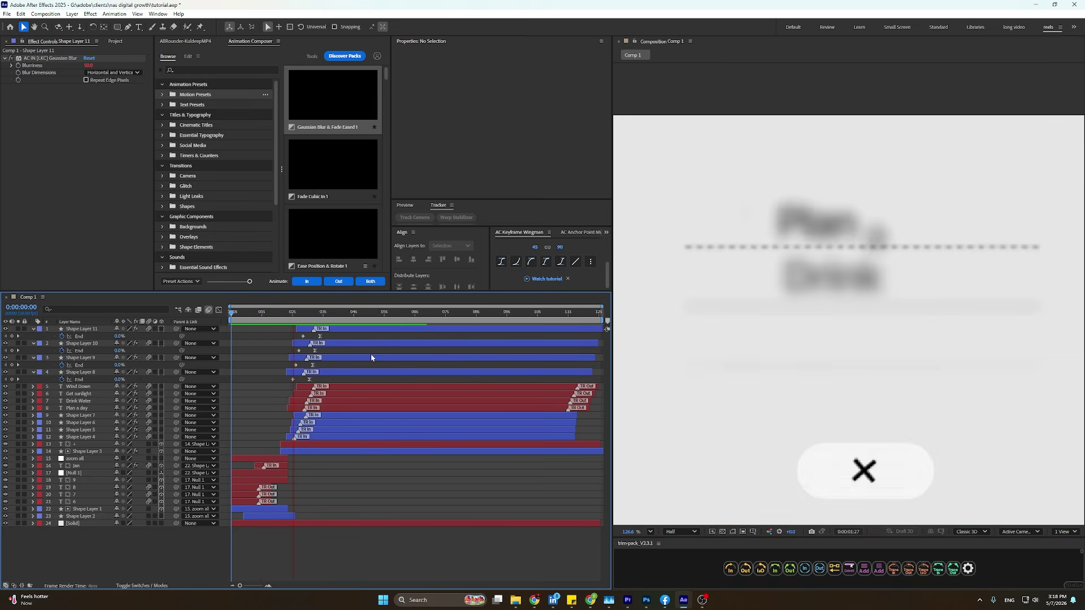
key("space")
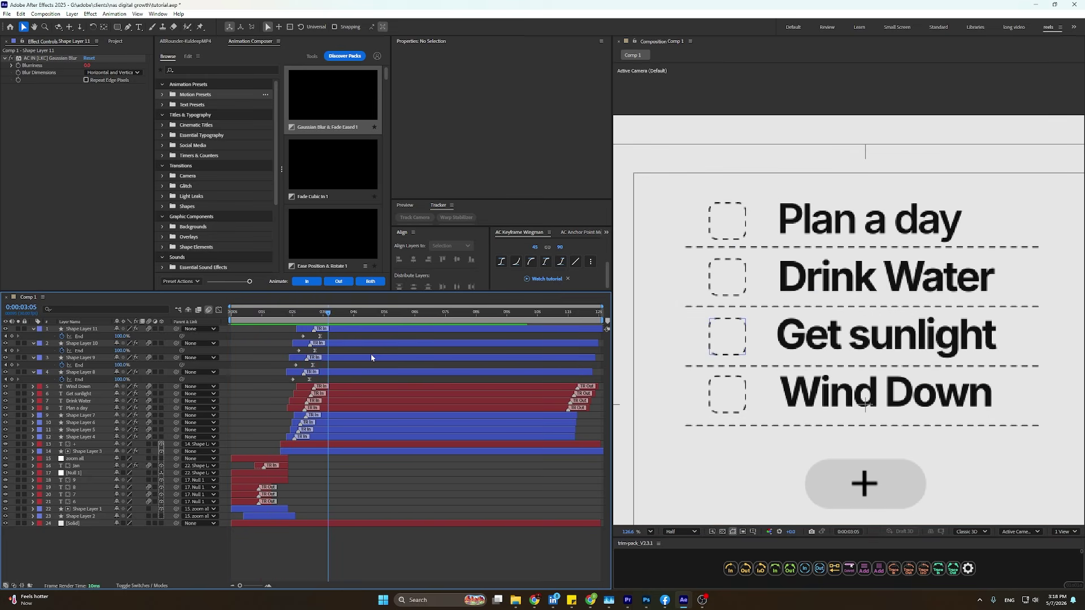
Apply Easy Ease and the Keyframe Wingman ease-in-out curve to all End keyframes of the checkbox layers and preview the motion.
left_click_drag(339, 338, 257, 381)
key("F9")
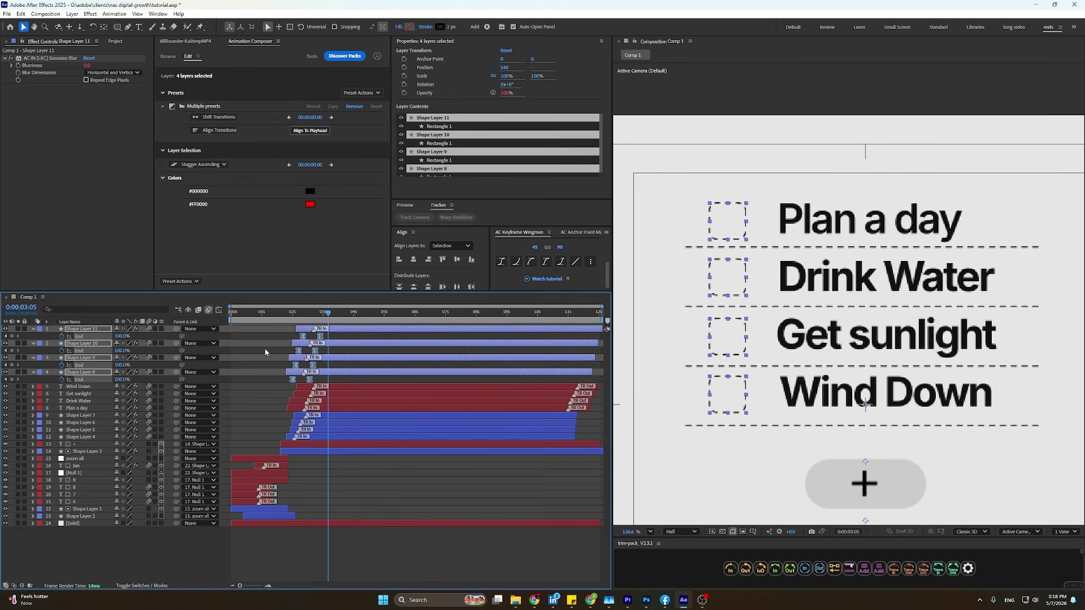
left_click(545, 262)
left_click(278, 313)
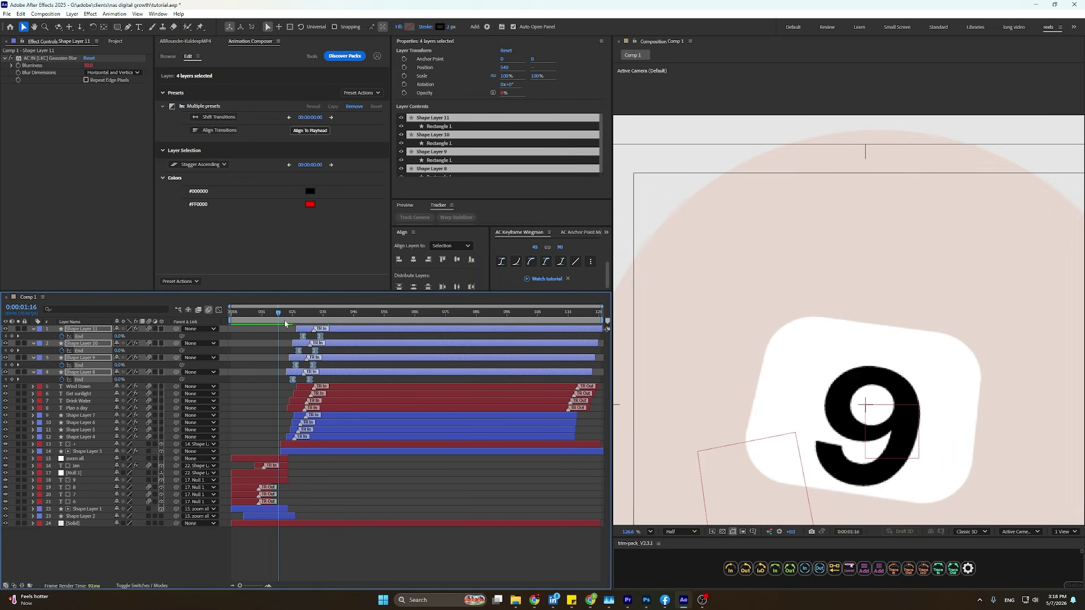
key("space")
key("space")
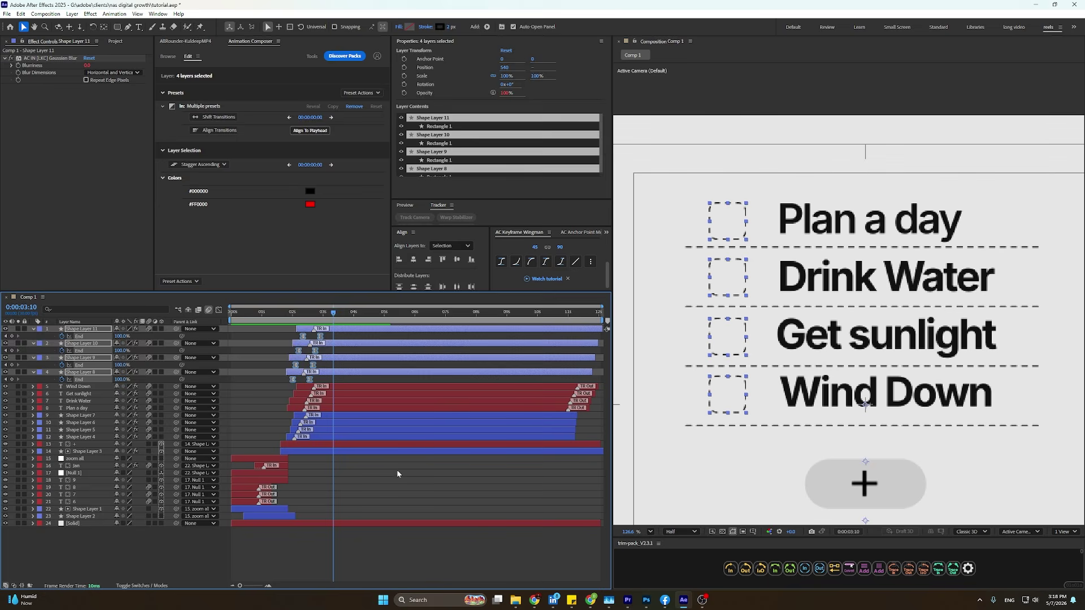
left_click(397, 469)
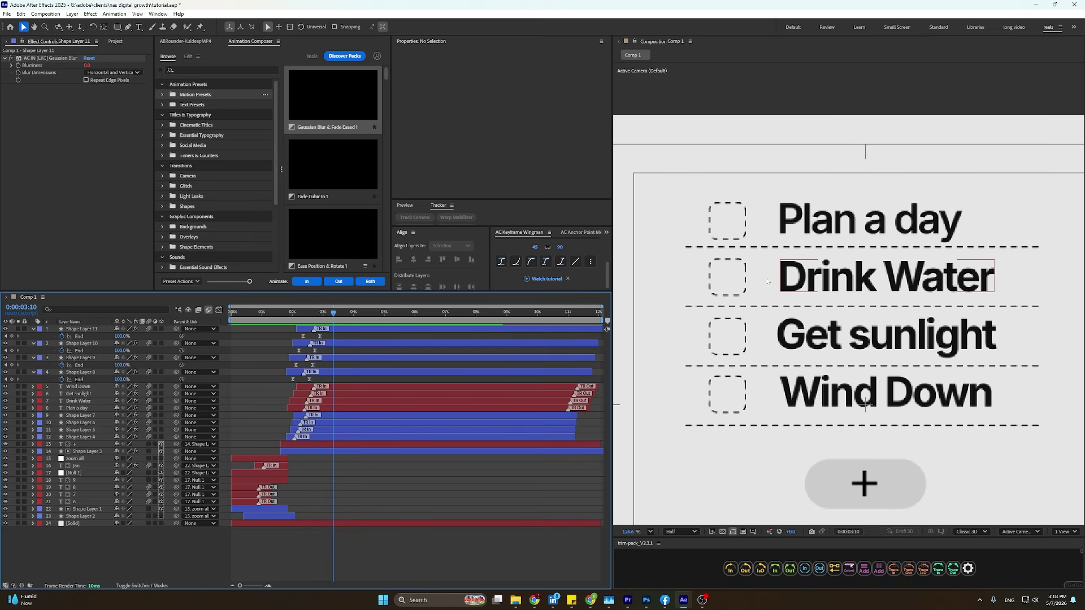
left_click_drag(117, 26, 197, 66)
scroll(685, 208, "up", 3)
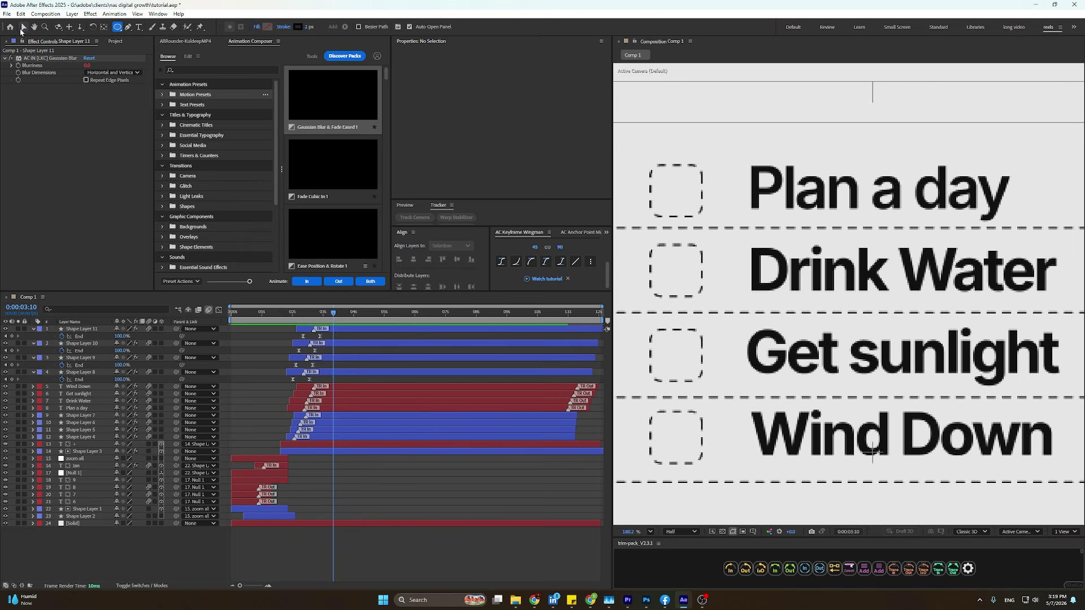
left_click(23, 27)
Change the four to-do text layers from Plan a day to Wind Down to a lighter Inter font weight.
left_click(370, 387)
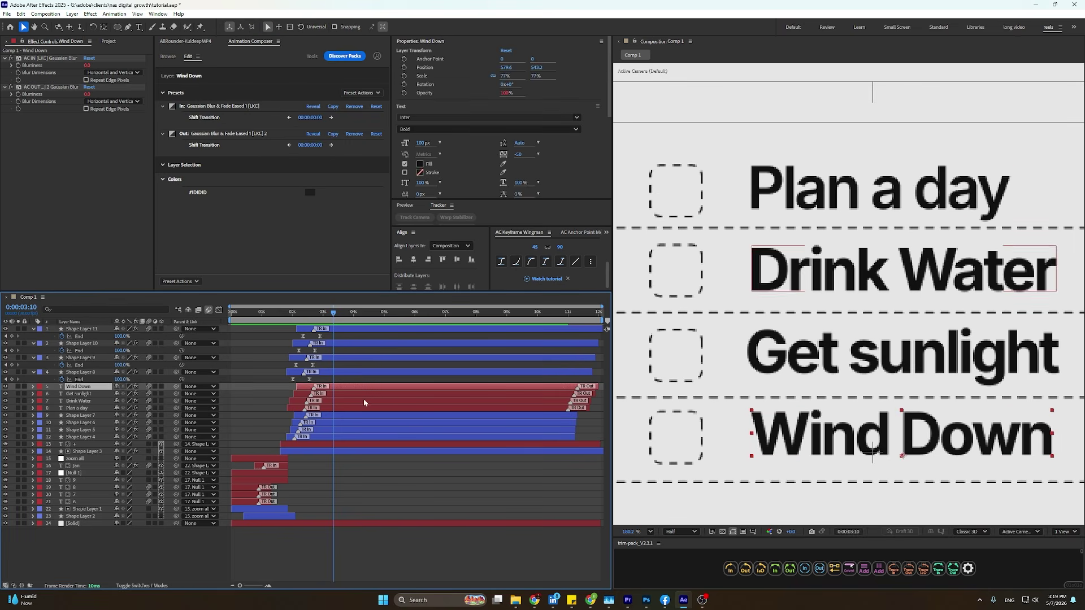
left_click(352, 408, "shift")
left_click_drag(357, 397, 353, 366)
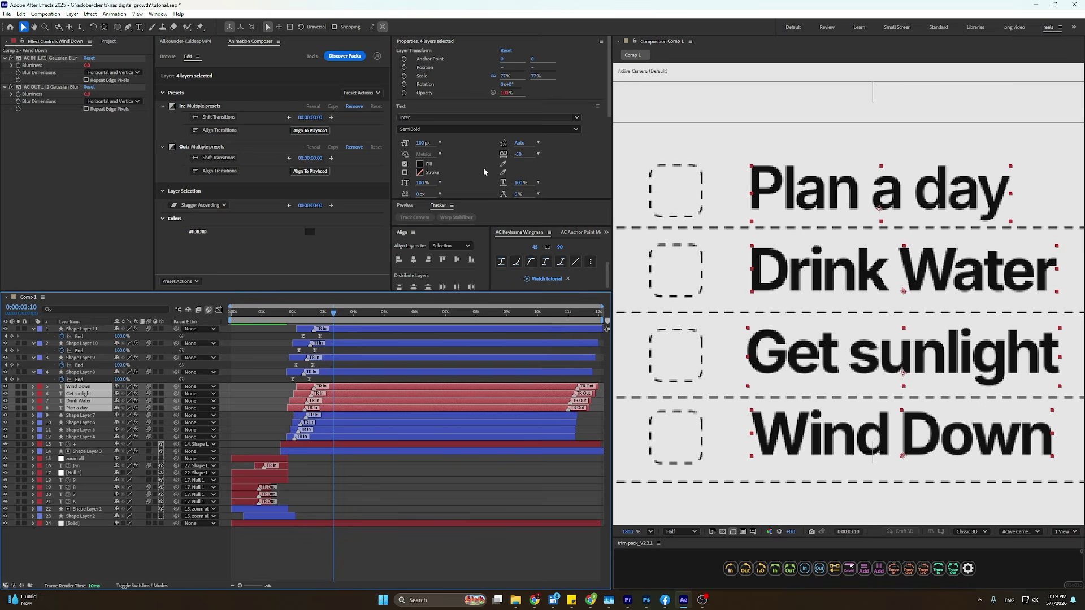
left_click(459, 129)
left_click(444, 179)
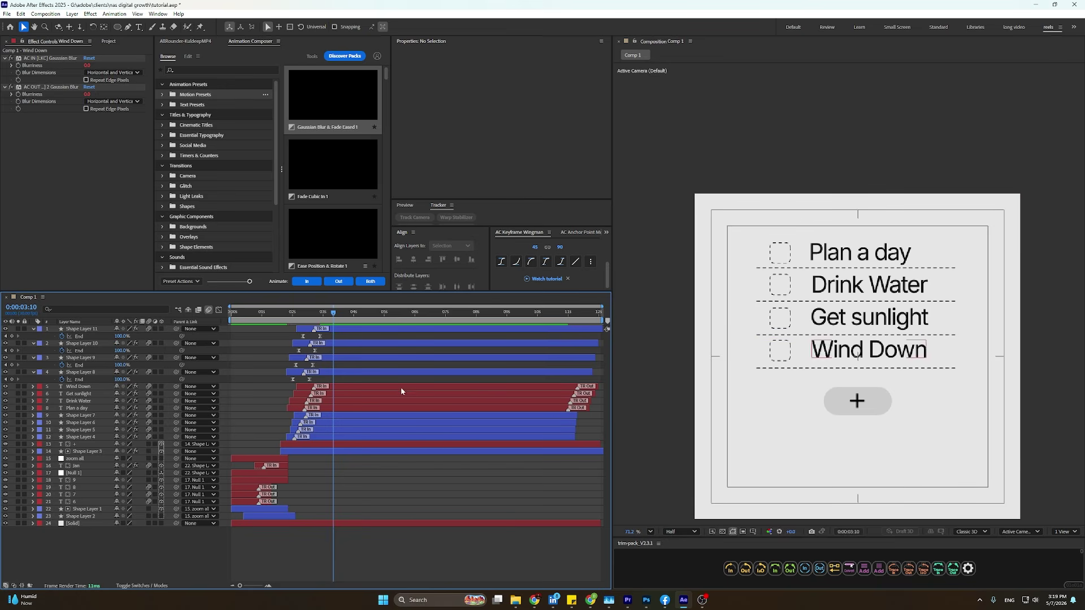
Reveal the plus pill's keyframes and move the pill straight down to Y position 867.6 at 0:00:02:11.
left_click(299, 451)
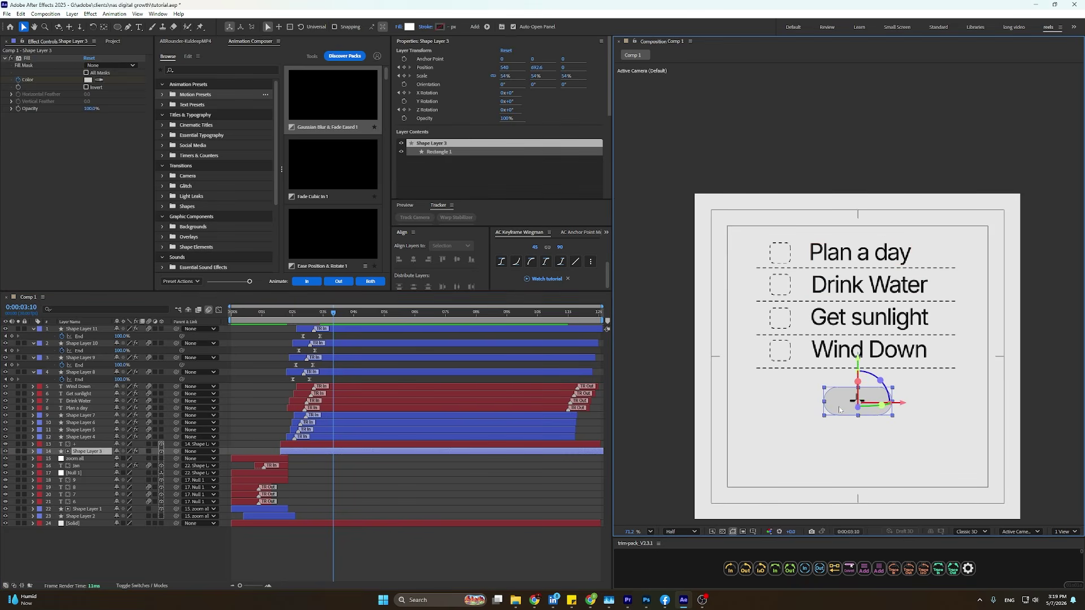
key("u")
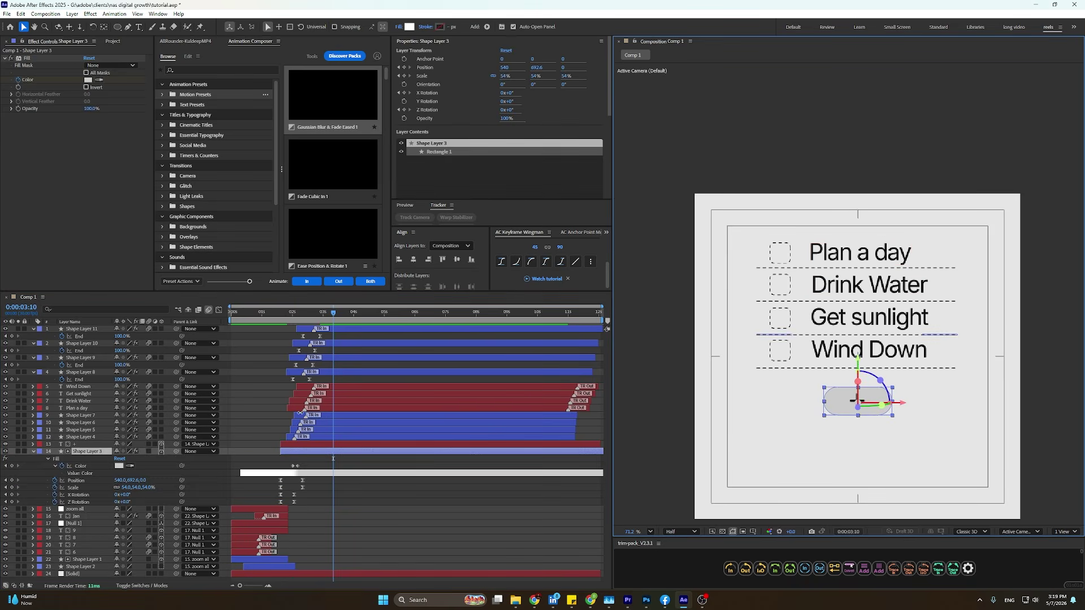
left_click(79, 480)
left_click_drag(317, 315, 304, 315)
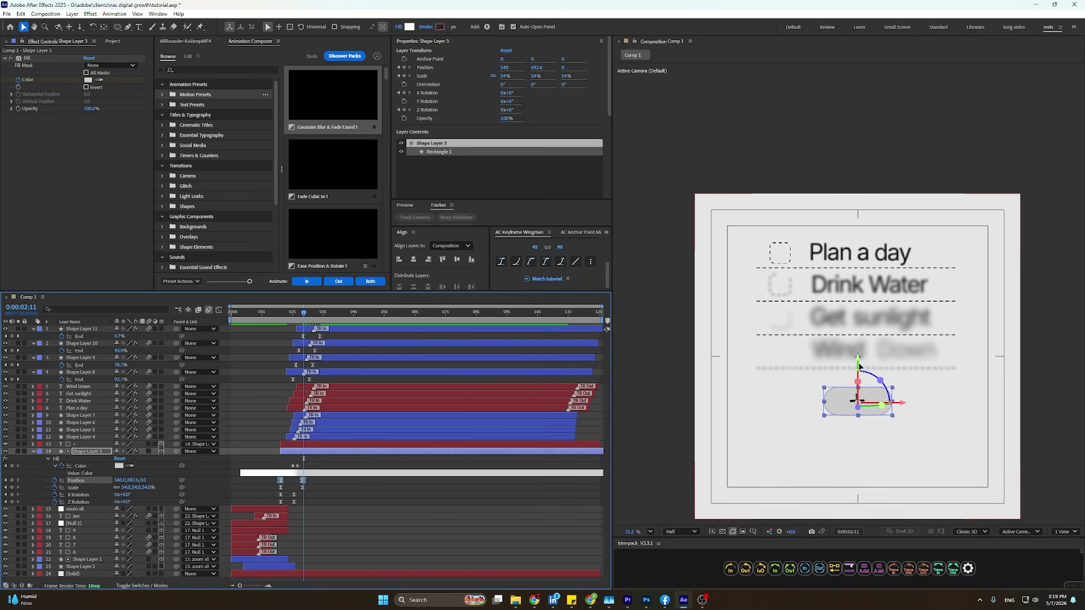
left_click_drag(858, 372, 857, 404)
key("ctrl+z")
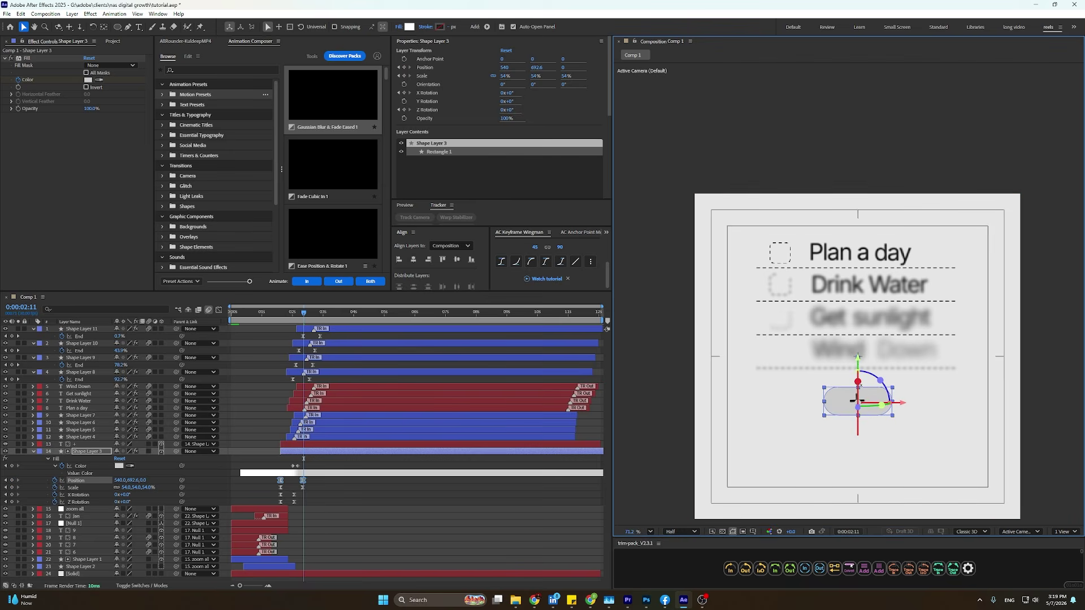
left_click_drag(859, 366, 866, 419)
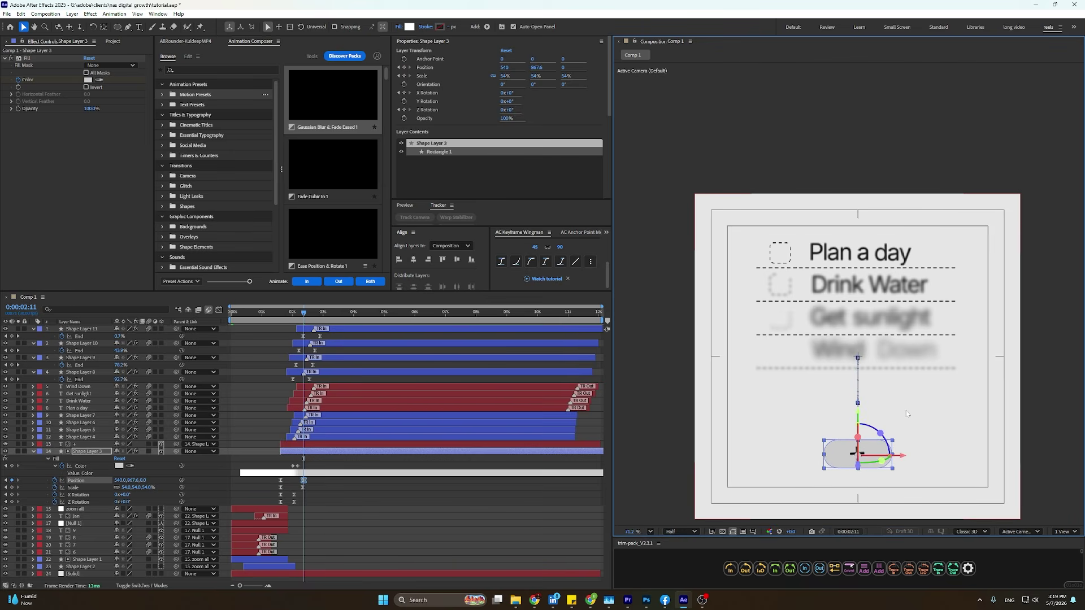
left_click(992, 405)
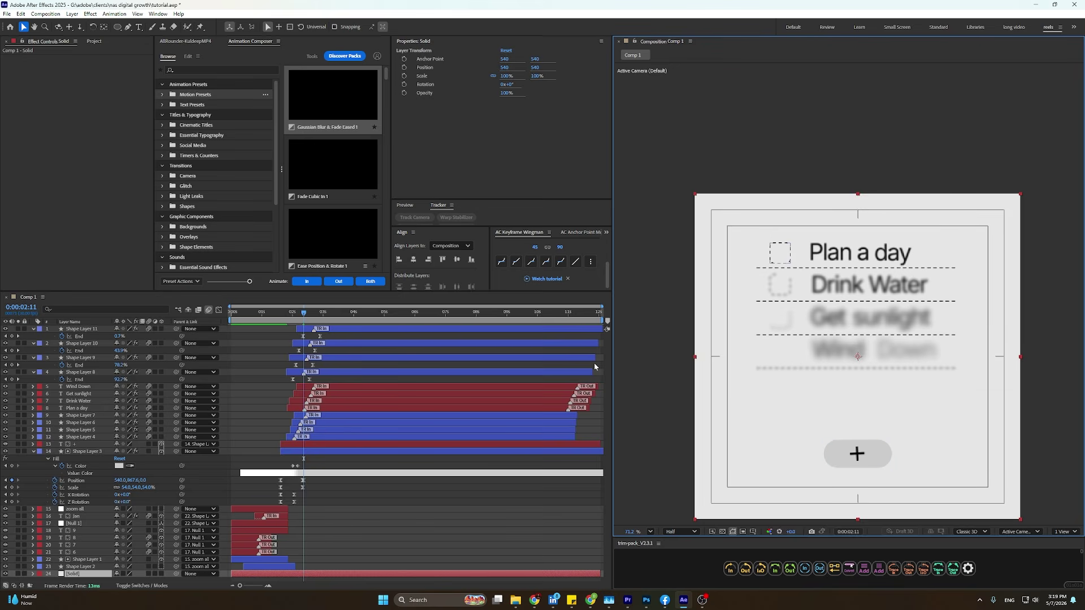
Collapse the pill layer, select all twelve list layers from Shape Layer 4 to Shape Layer 11, and move them down together above the pill.
left_click(304, 452)
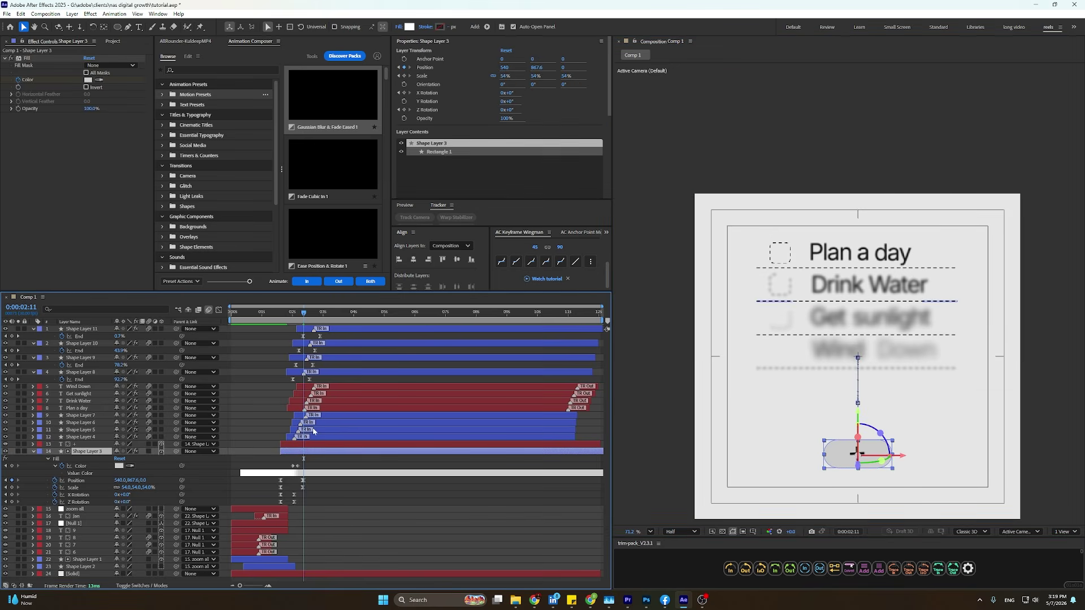
key("u")
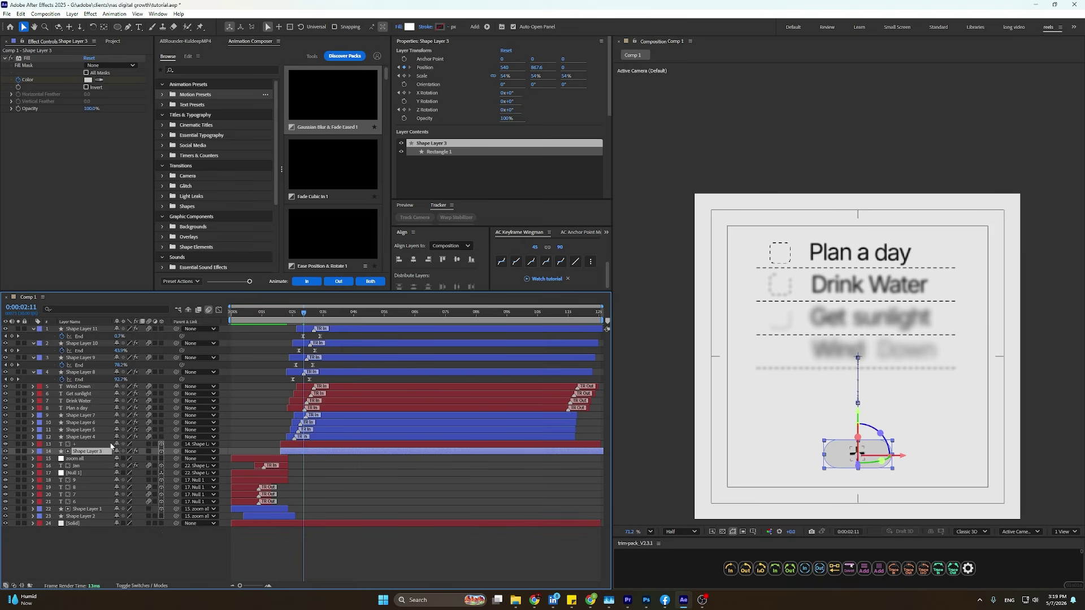
left_click(76, 437)
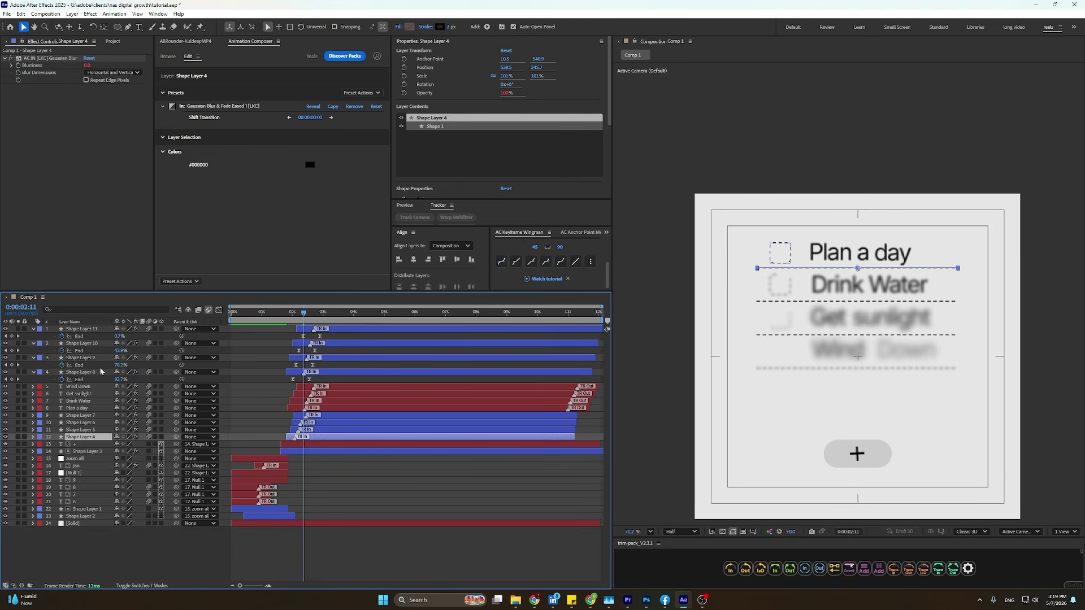
left_click(101, 329, "shift")
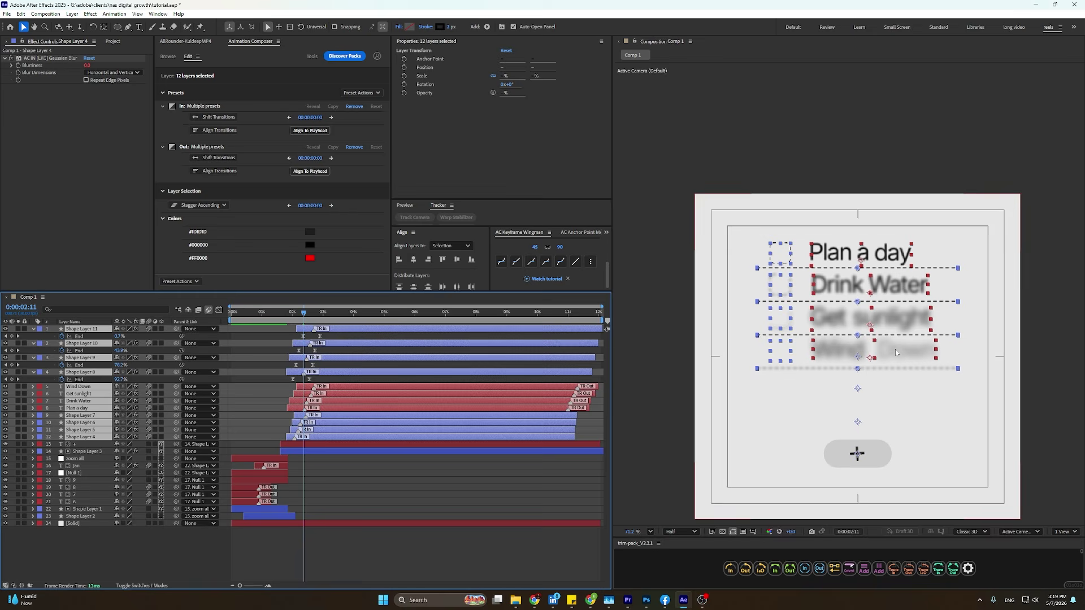
left_click_drag(874, 328, 880, 374)
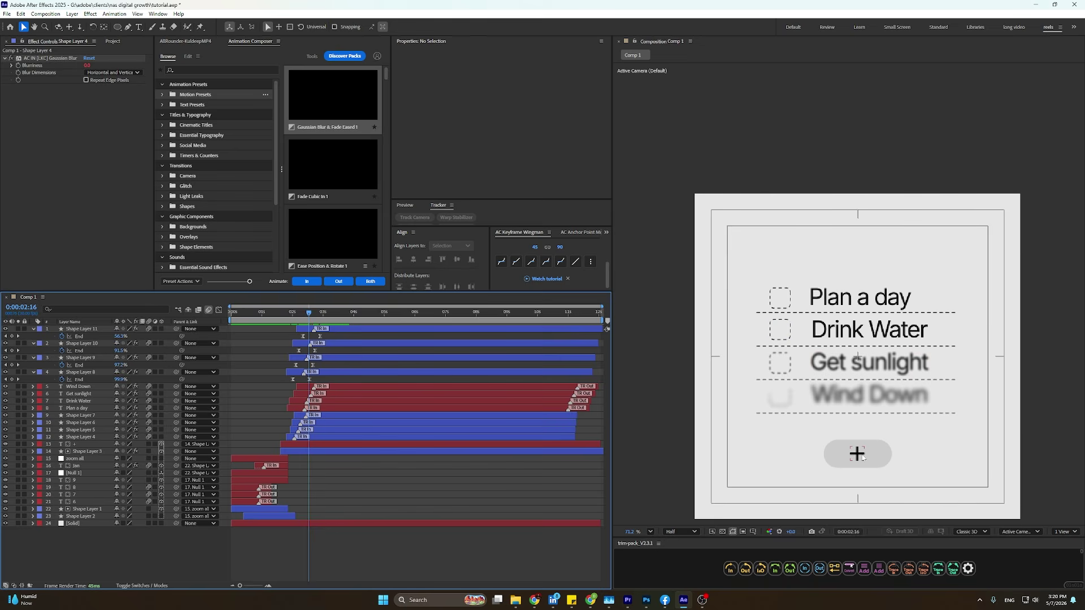
Reveal the pill layer's keyframes again and delete its extra Position keyframe at 0:00:02:10.
left_click(865, 455)
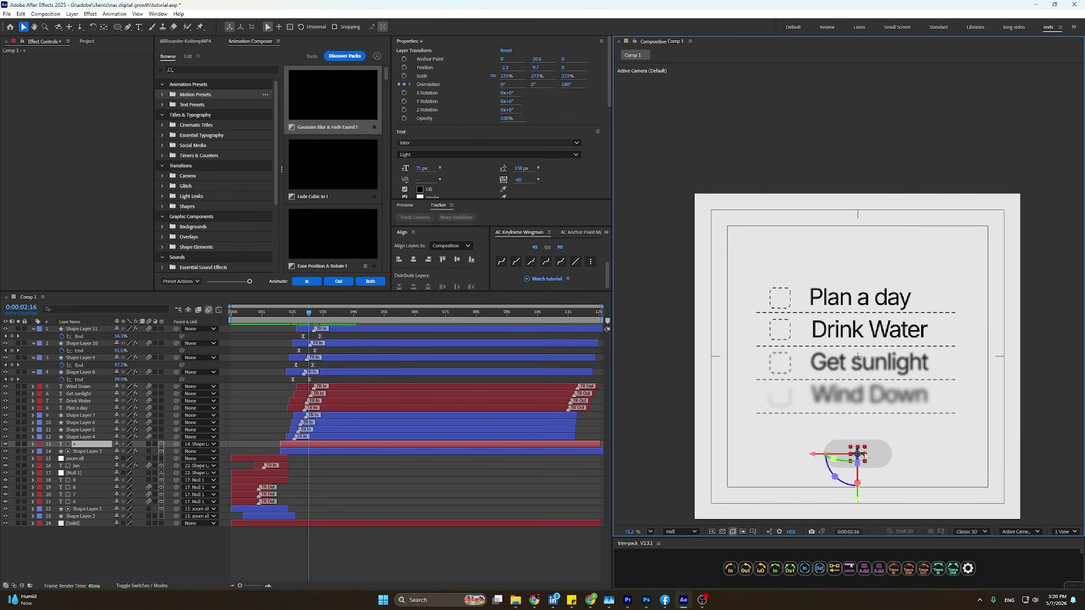
left_click(874, 454)
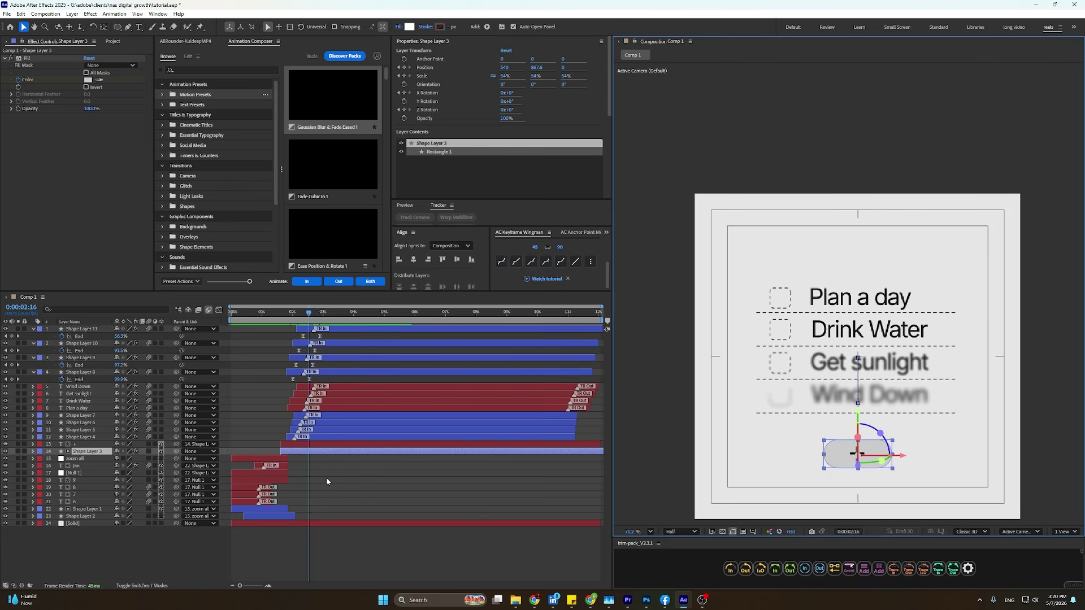
key("u")
scroll(266, 477, "up", 6)
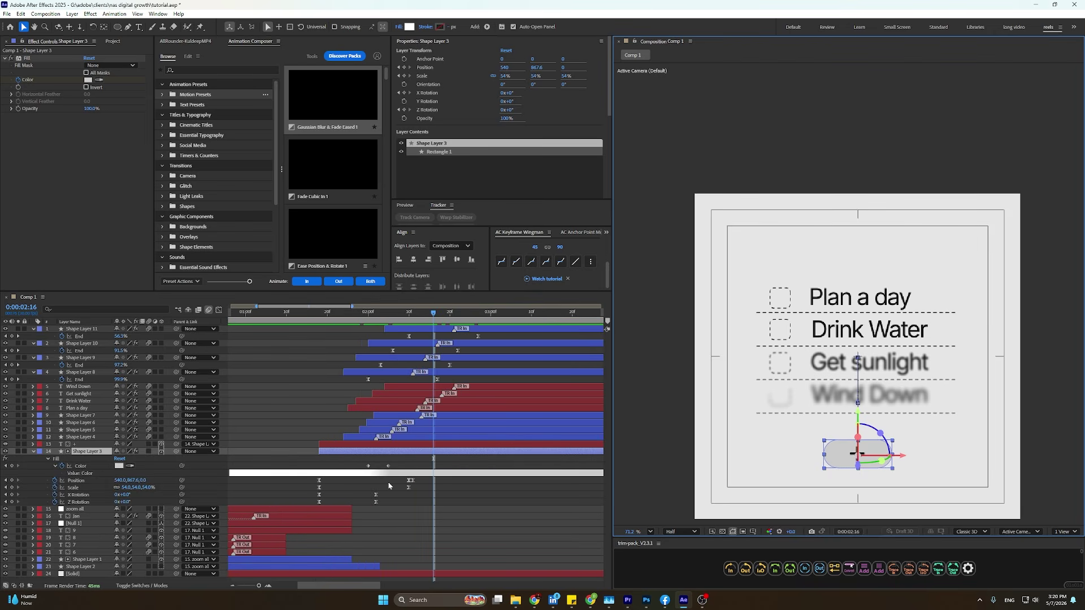
left_click_drag(444, 314, 430, 336)
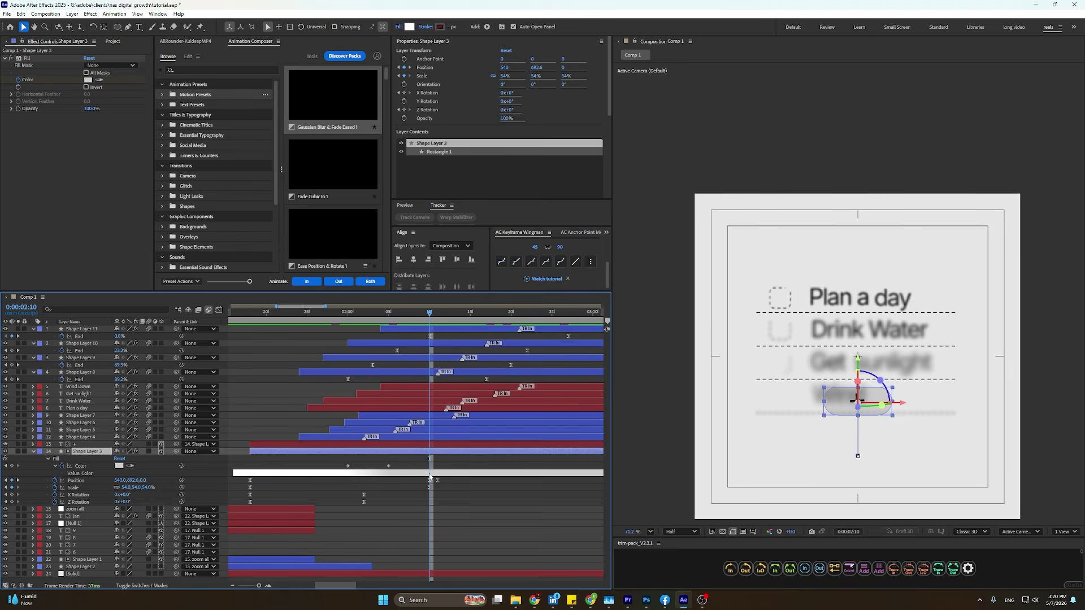
left_click(430, 481)
key("Delete")
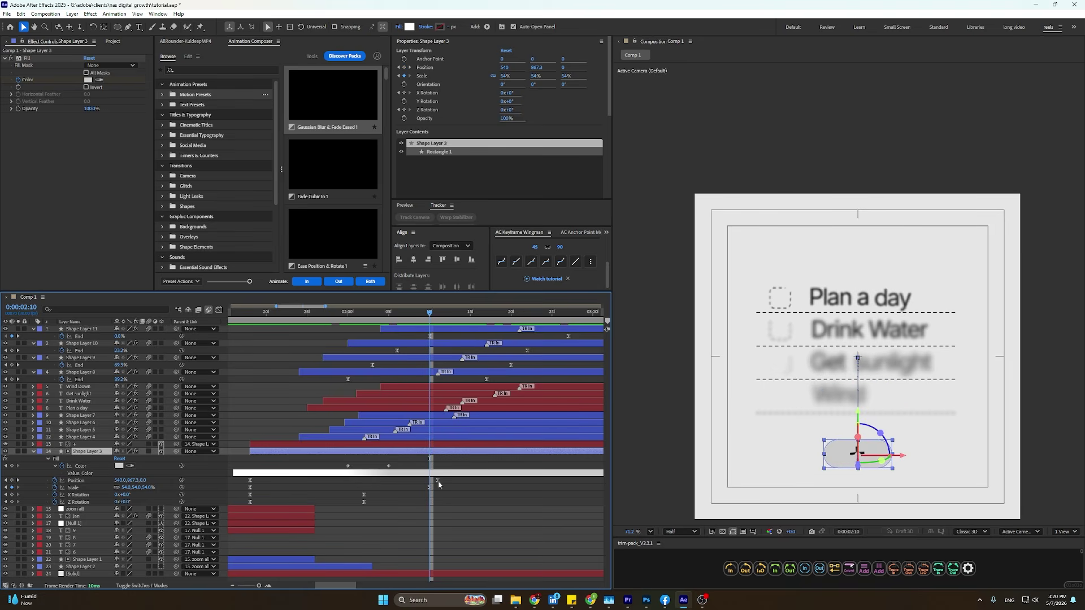
Move the plus pill's last Position keyframe to 0:00:02:10, in line with its Scale keyframe, and preview the animation.
left_click_drag(438, 481, 430, 481)
left_click(452, 504)
left_click_drag(417, 314, 261, 343)
key("space")
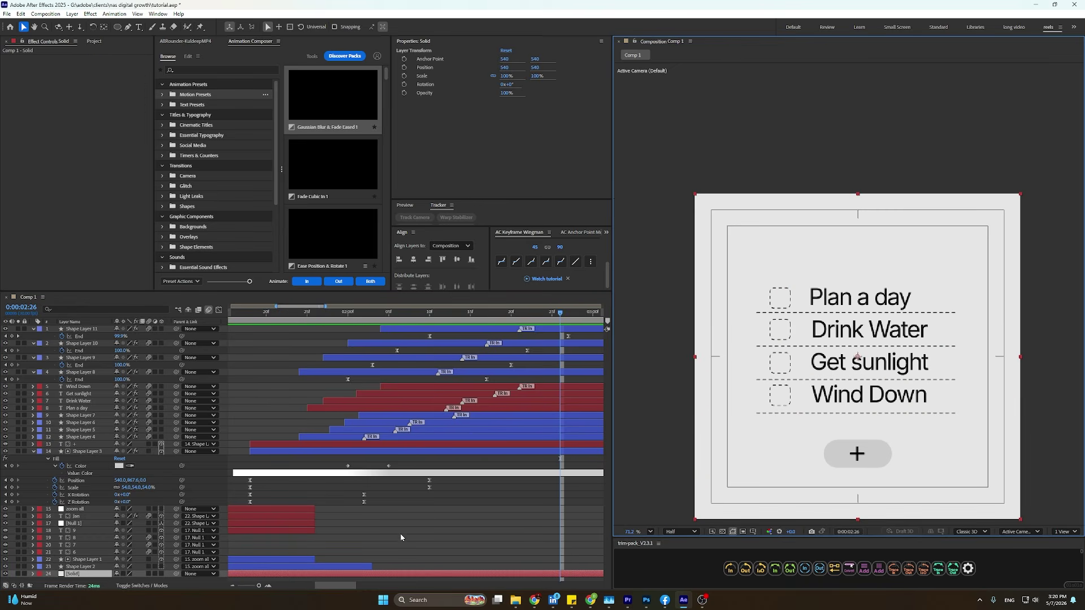
Copy the hex colour value from the background Solid's settings without changing the solid.
scroll(401, 533, "down", 3)
left_click_drag(363, 323, 330, 325)
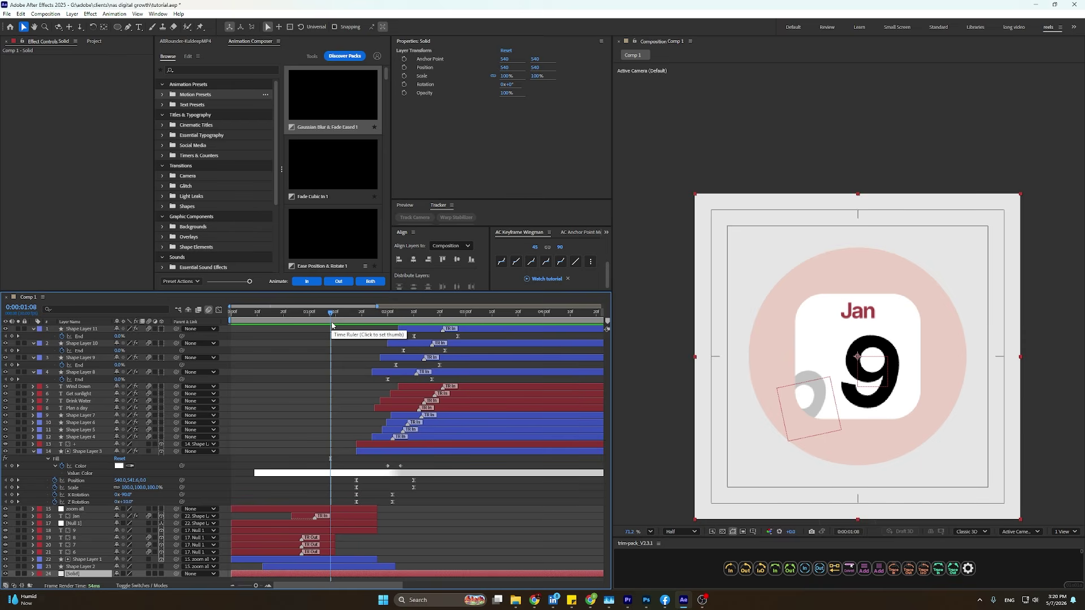
key("ctrl+space")
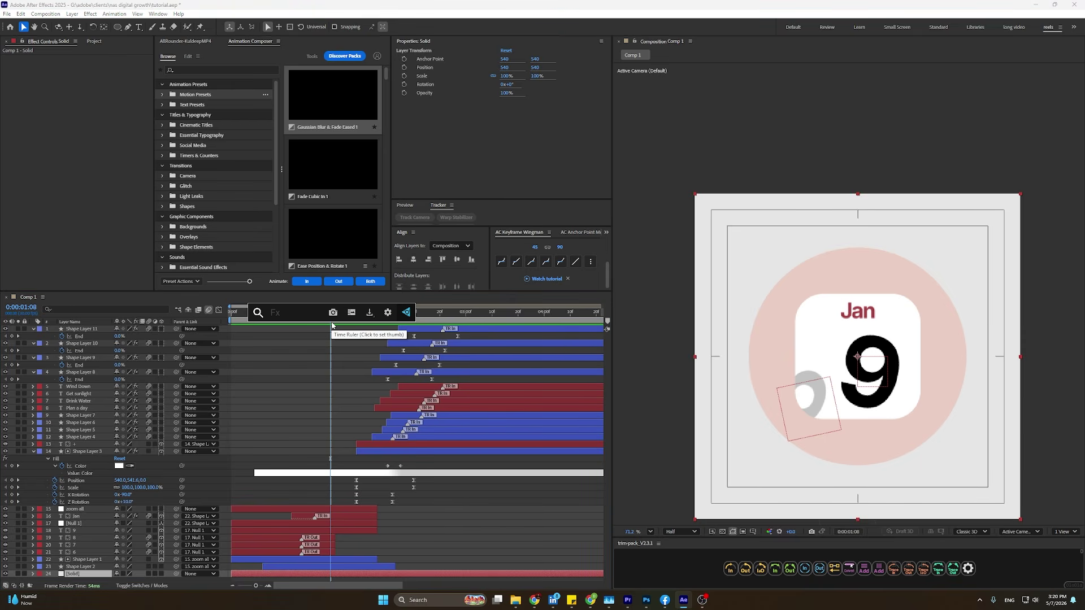
left_click(409, 547)
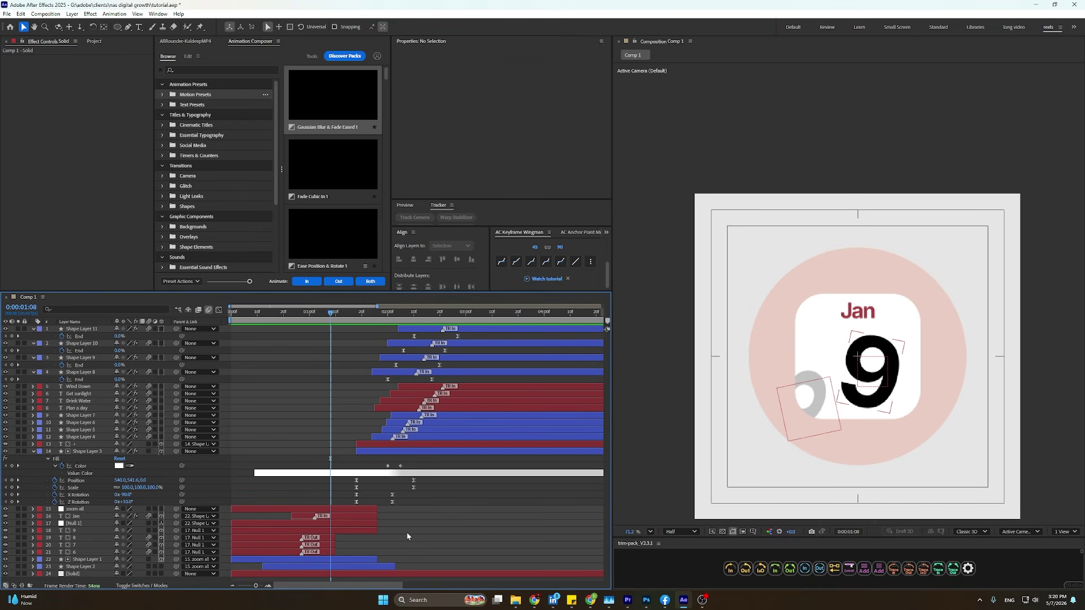
left_click(398, 574)
key("ctrl+shift+y")
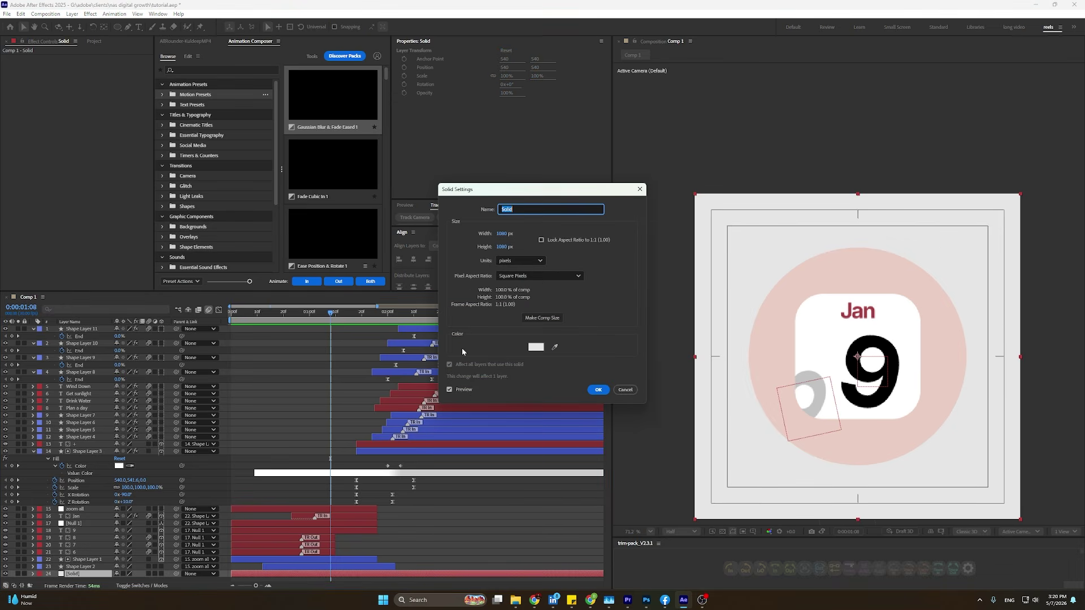
left_click(537, 349)
right_click(589, 347)
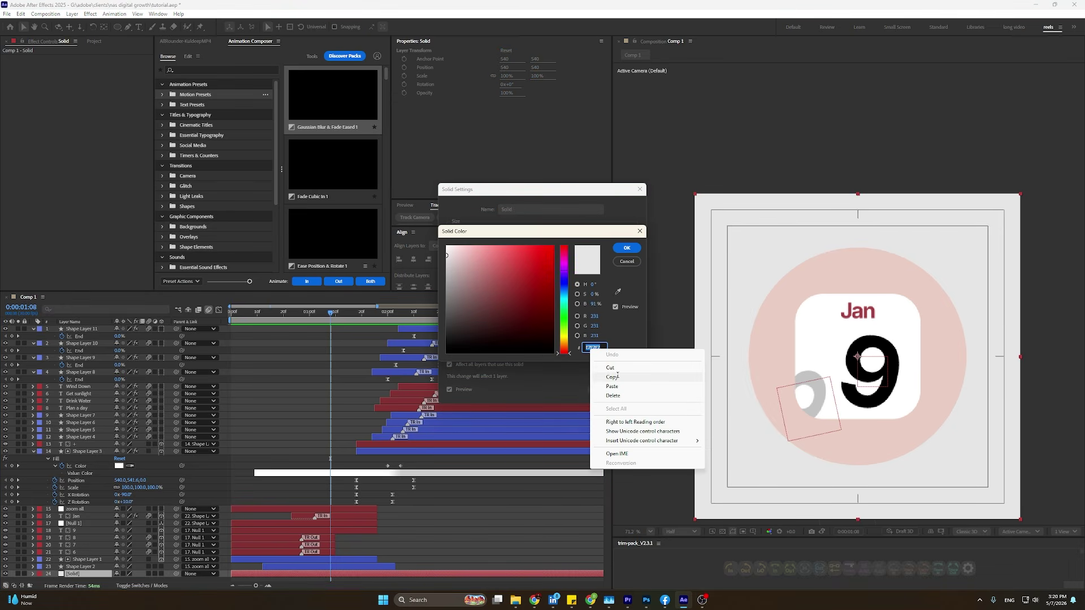
left_click(611, 377)
left_click(629, 264)
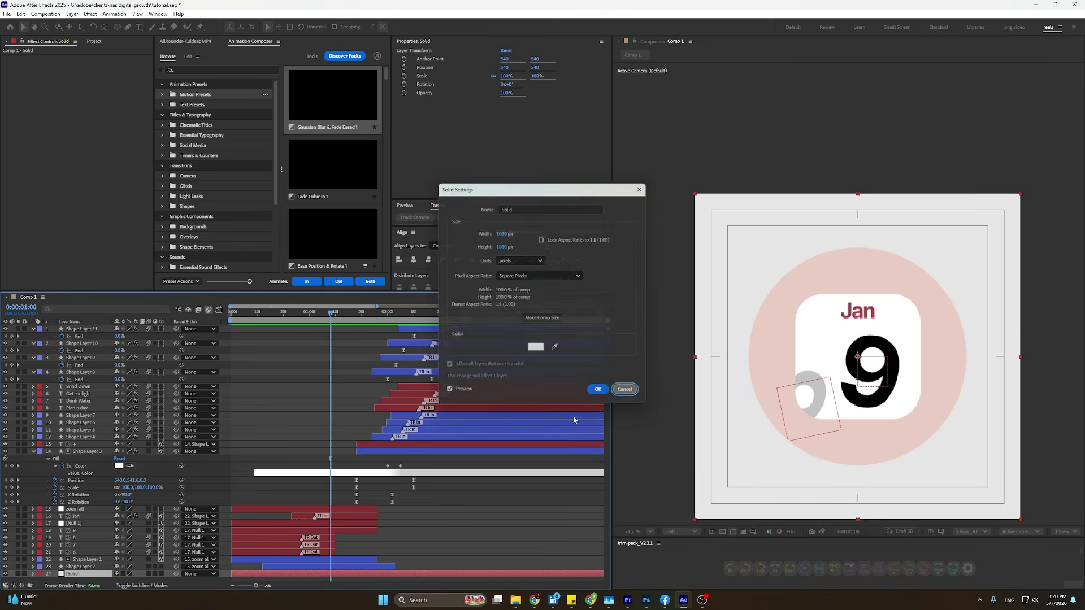
left_click(625, 390)
Apply a Fill effect to the background Solid and paste the copied E7E7E7 as its colour.
left_click(362, 575)
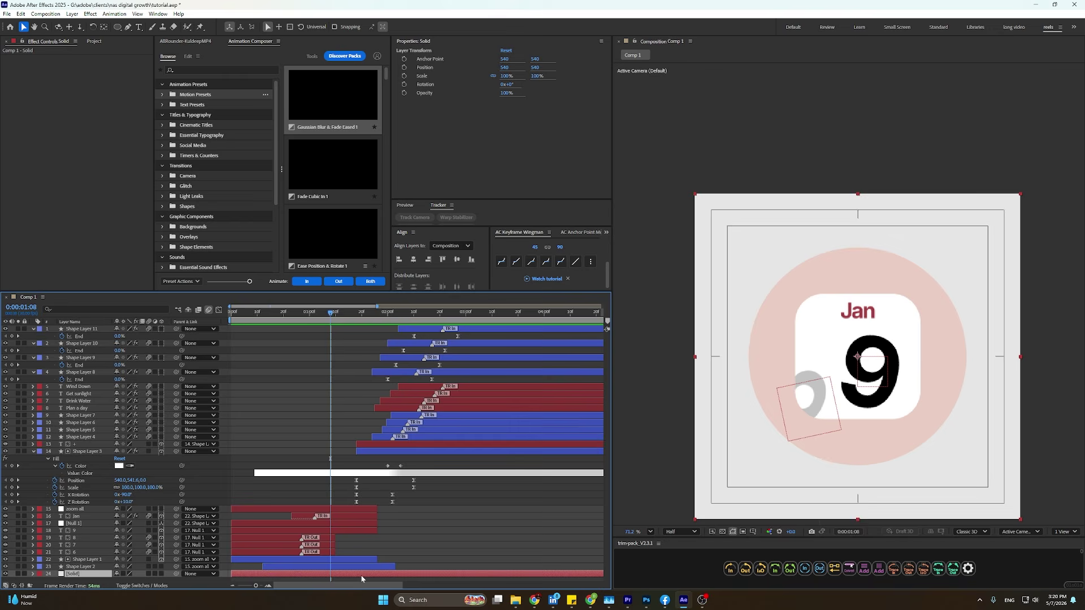
key("ctrl+space")
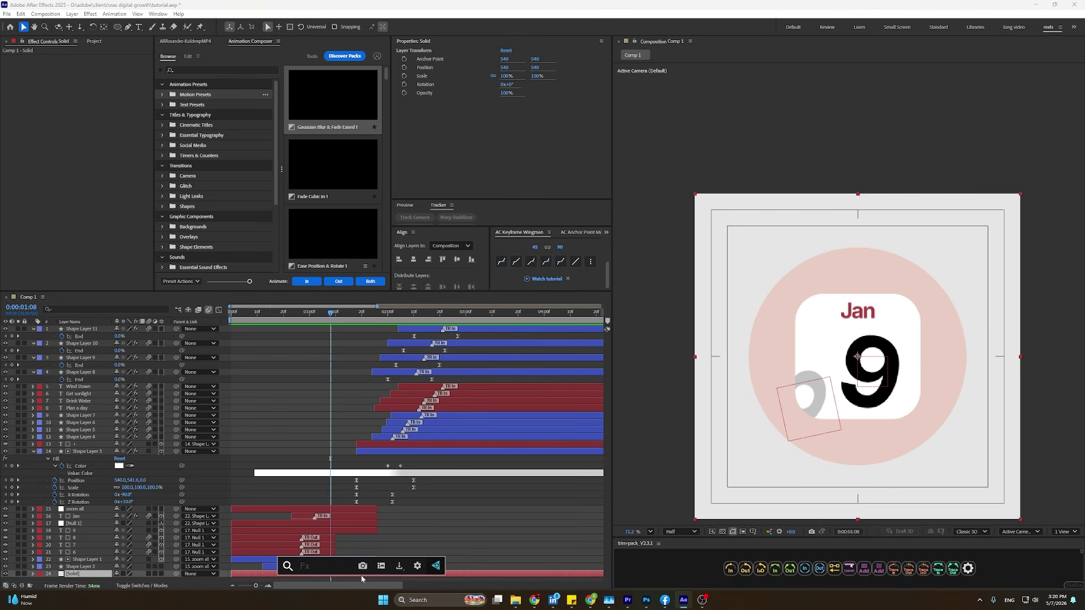
type("fill")
key("Return")
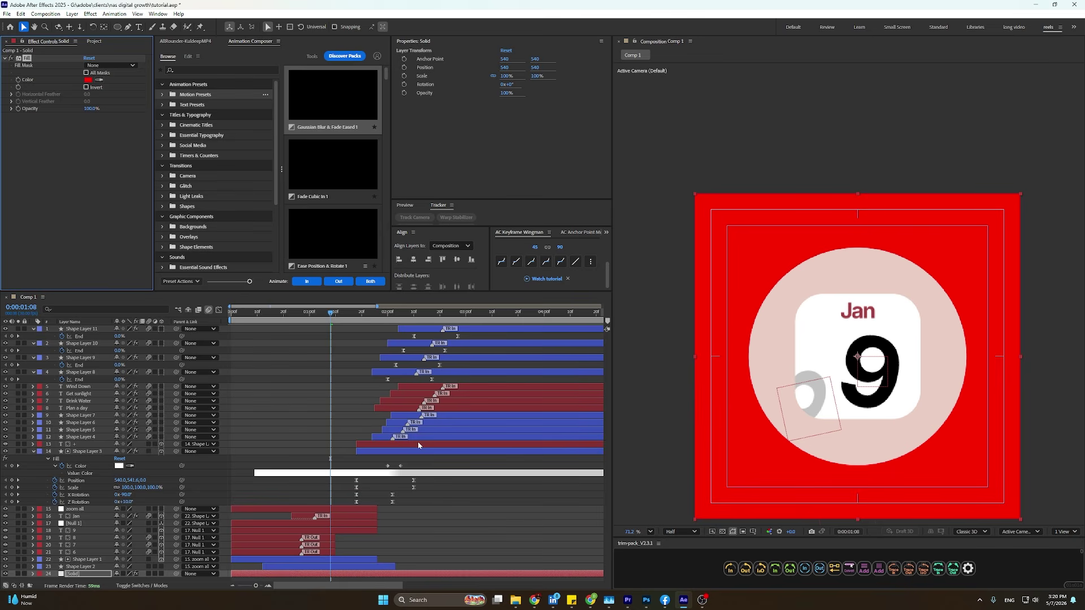
left_click(88, 80)
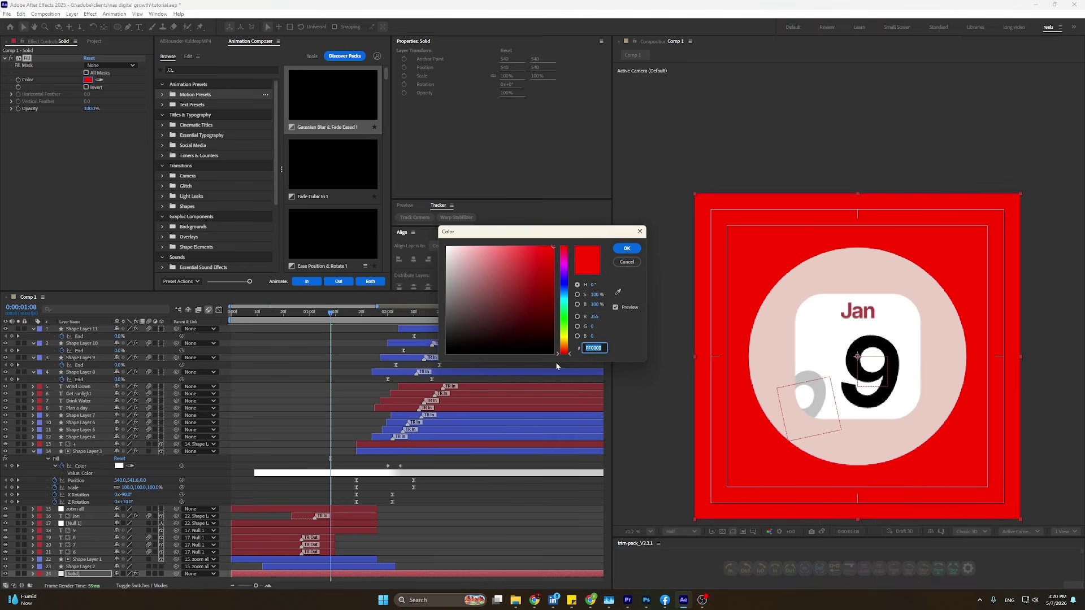
right_click(591, 347)
left_click(622, 383)
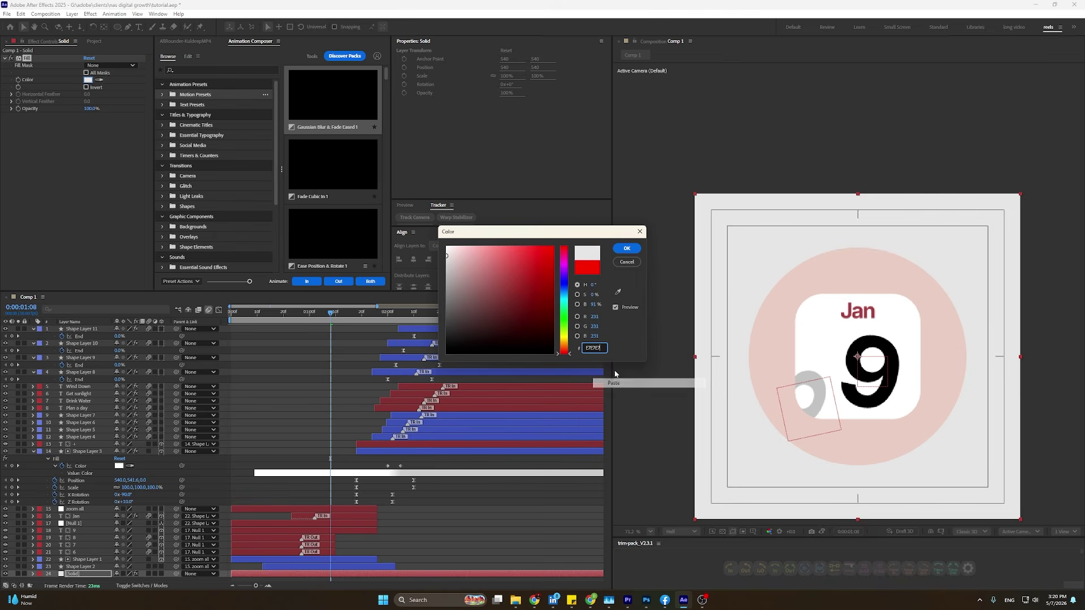
left_click(627, 249)
left_click(389, 455)
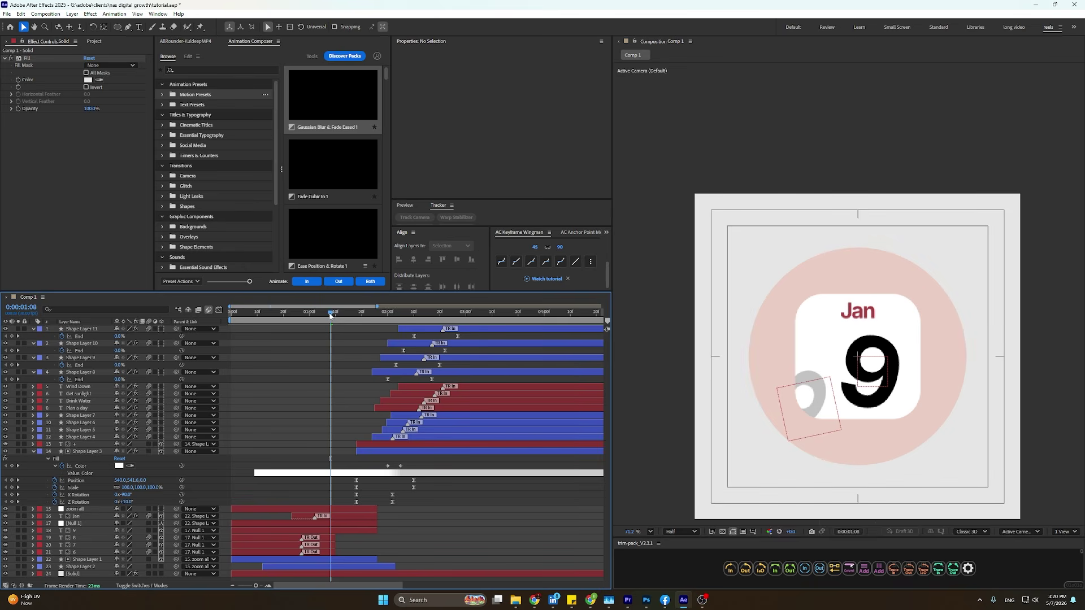
Animate the Solid's Fill colour with a keyframe at 0:00:02:00 and a change to white at 0:00:02:05.
left_click_drag(330, 316, 388, 334)
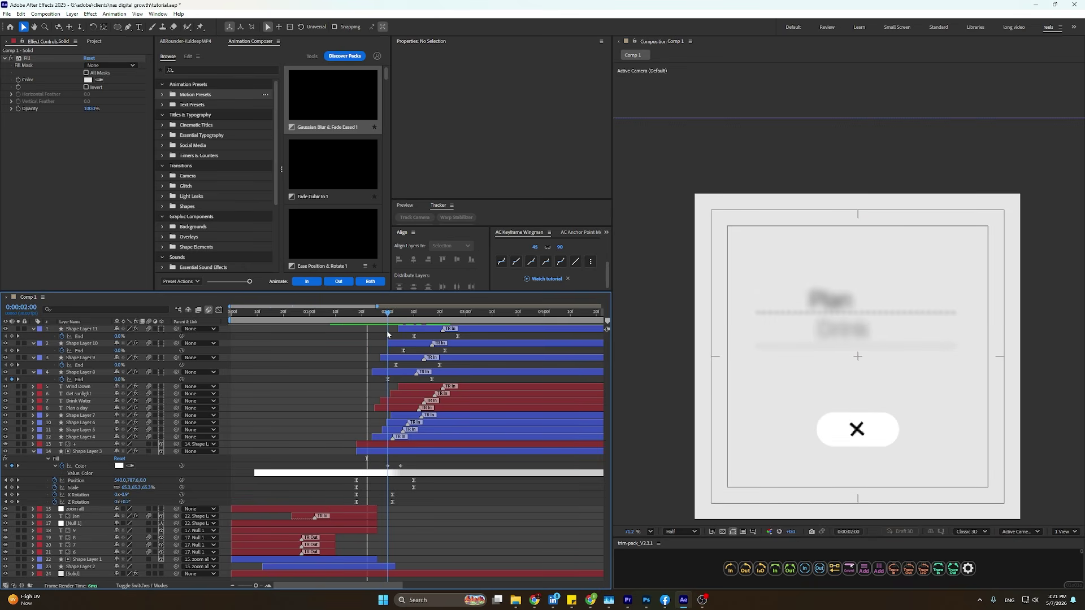
left_click(20, 79)
left_click_drag(389, 317, 400, 316)
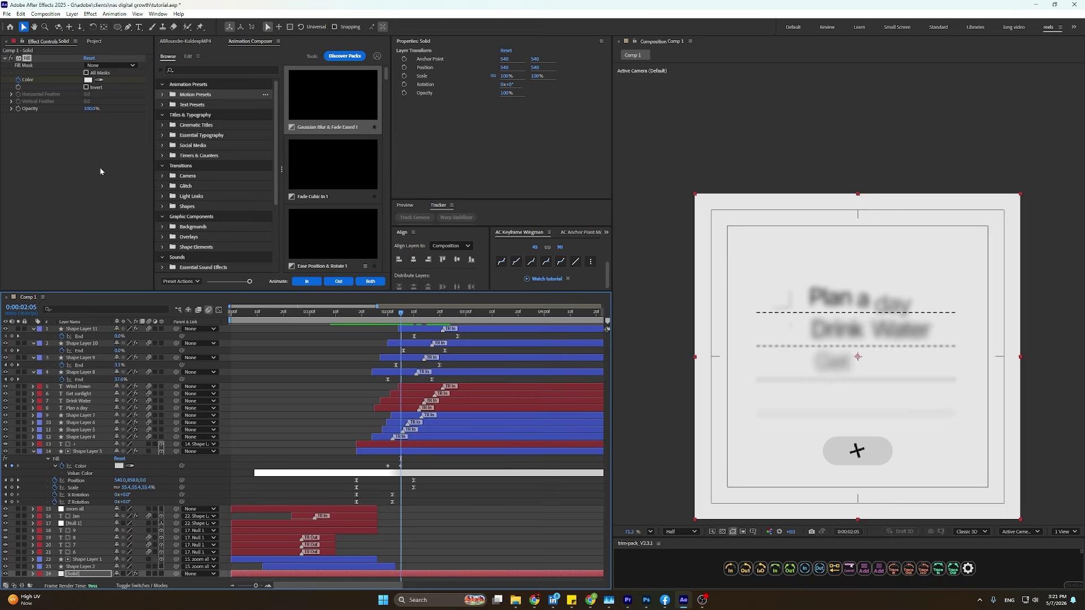
left_click(88, 79)
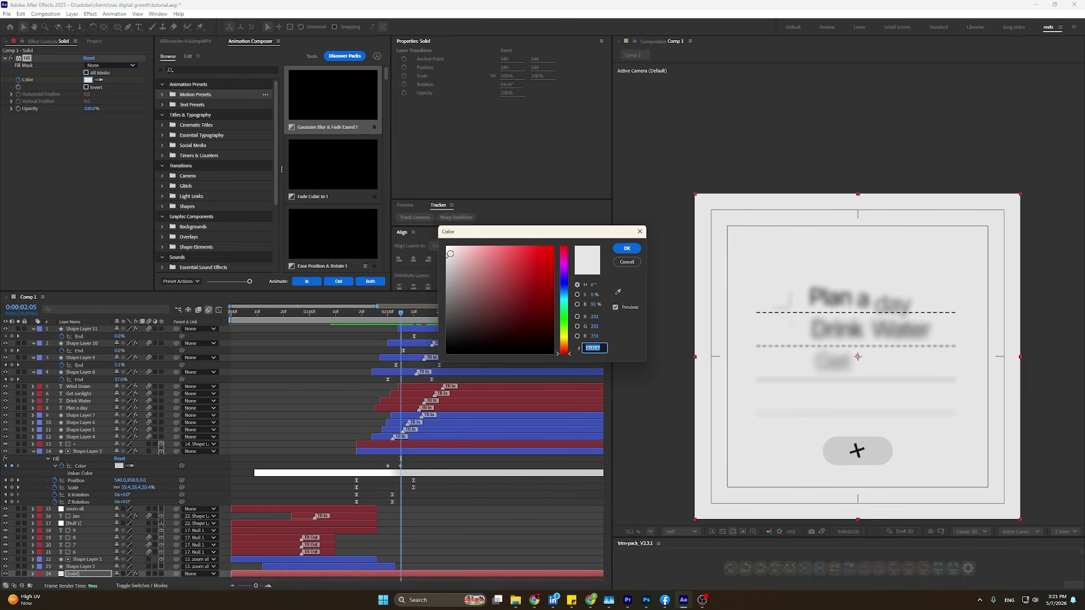
left_click_drag(449, 254, 432, 225)
left_click(626, 249)
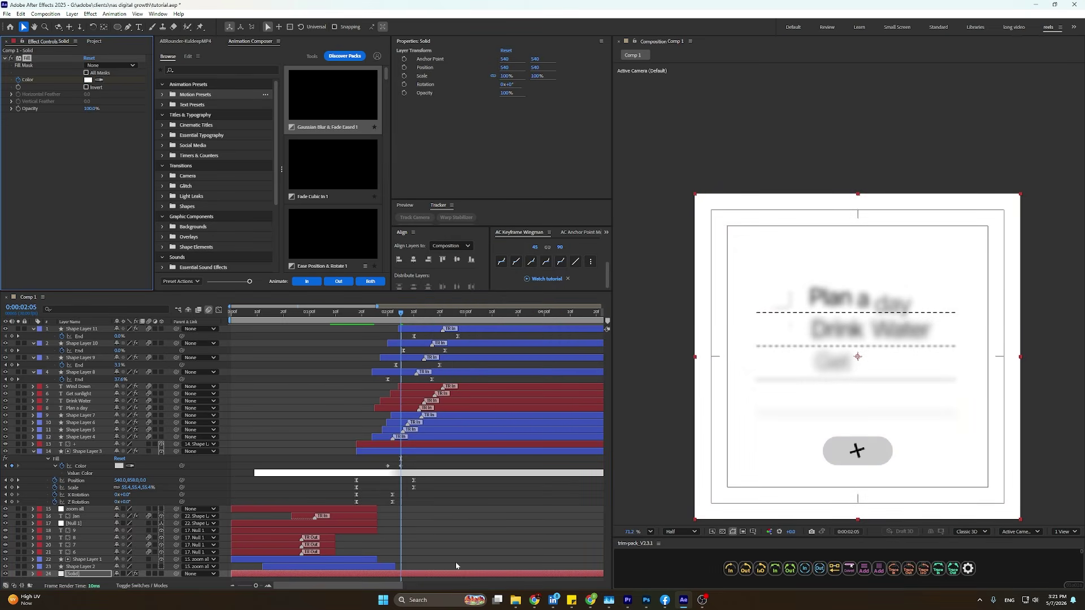
Play back the animation to check the background's colour transition and the timing of the checkboxes.
key("space")
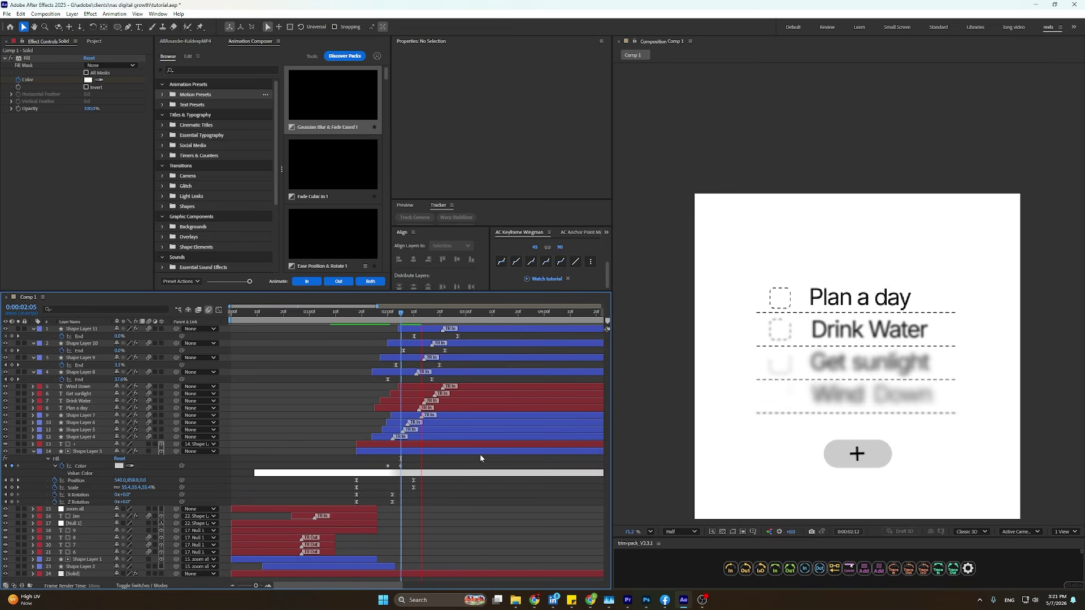
key("space")
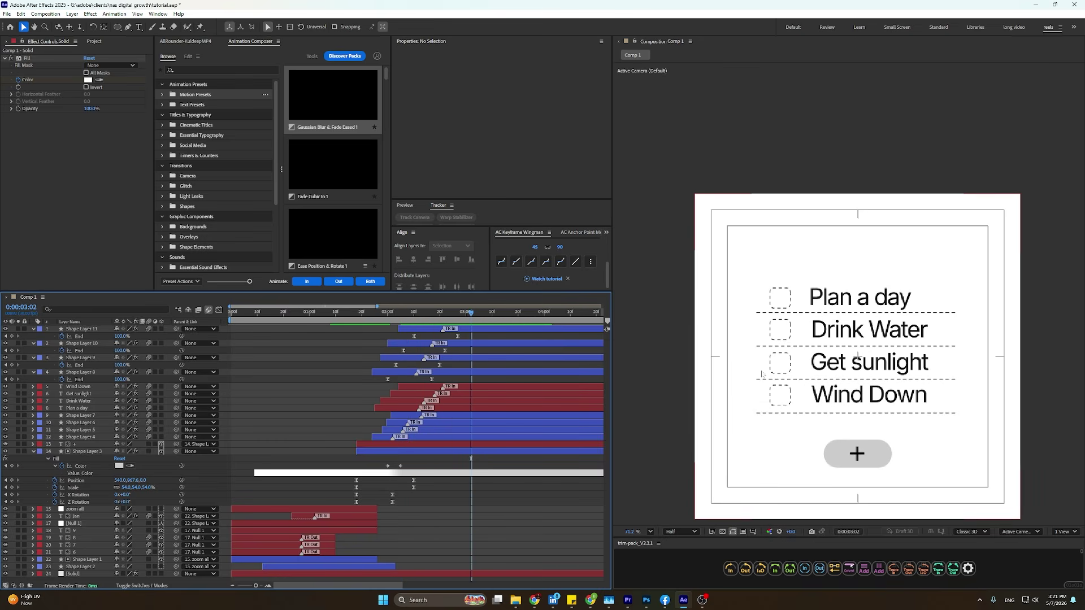
left_click_drag(471, 313, 259, 360)
key("space")
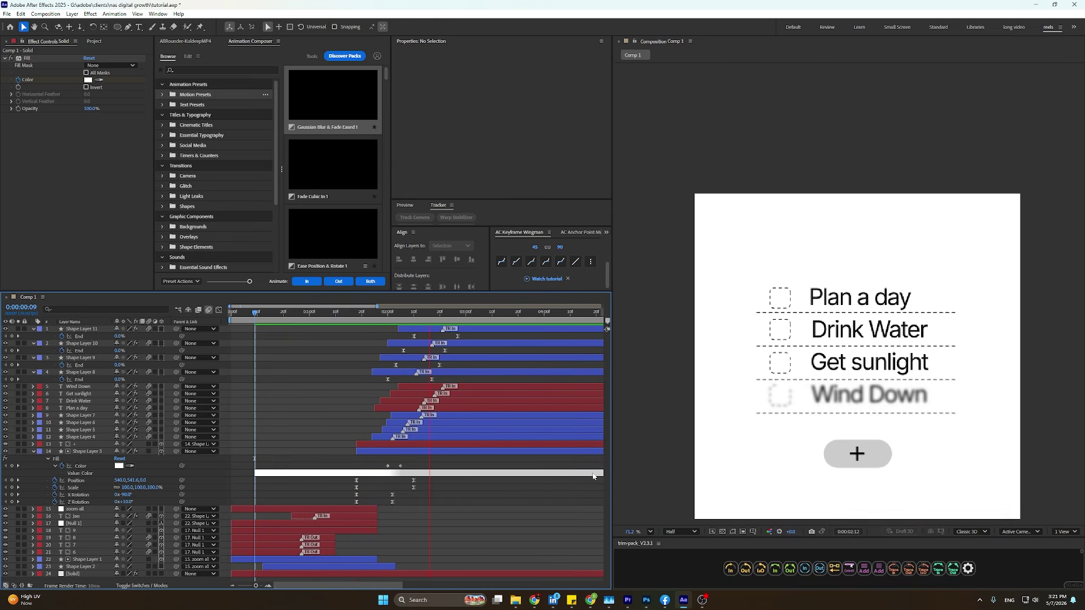
key("space")
key("space")
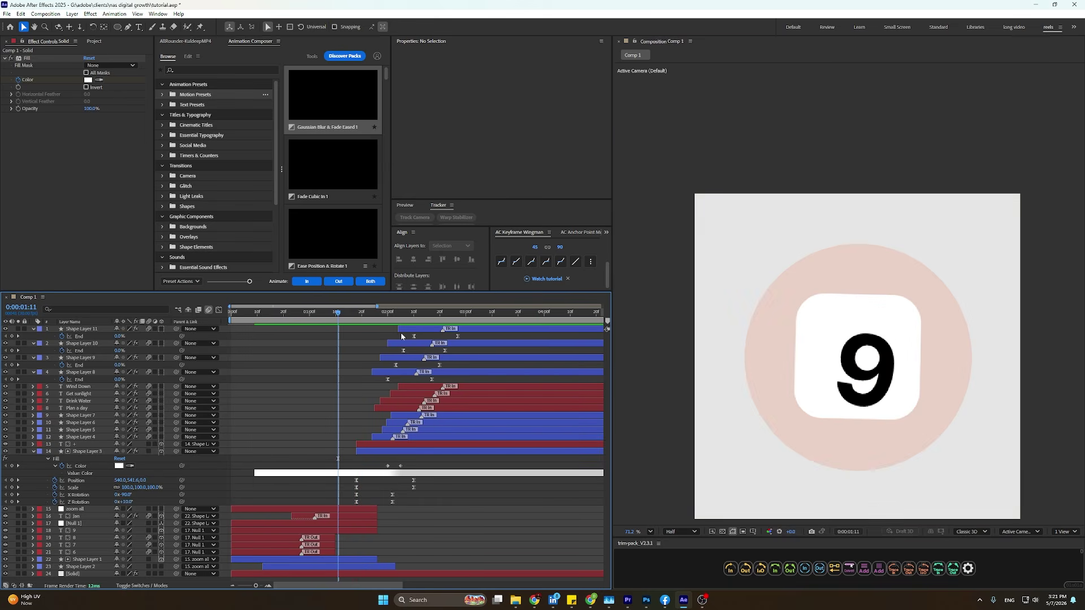
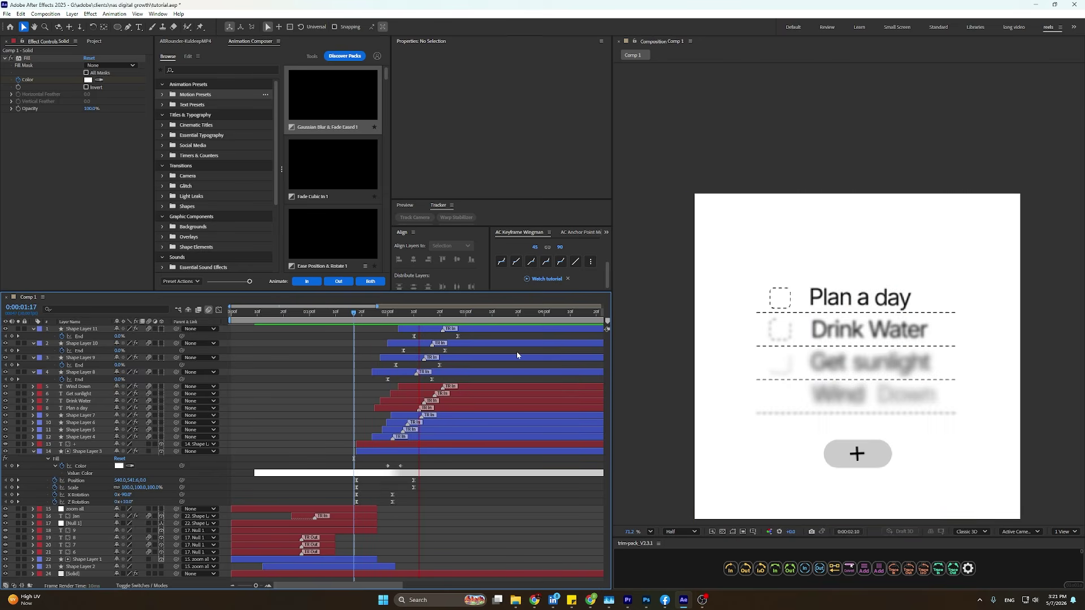
key("space")
Lengthen the four checkbox layers' End animations, shift their End keyframes earlier to start with each layer, and preview the result.
left_click_drag(466, 335, 451, 384)
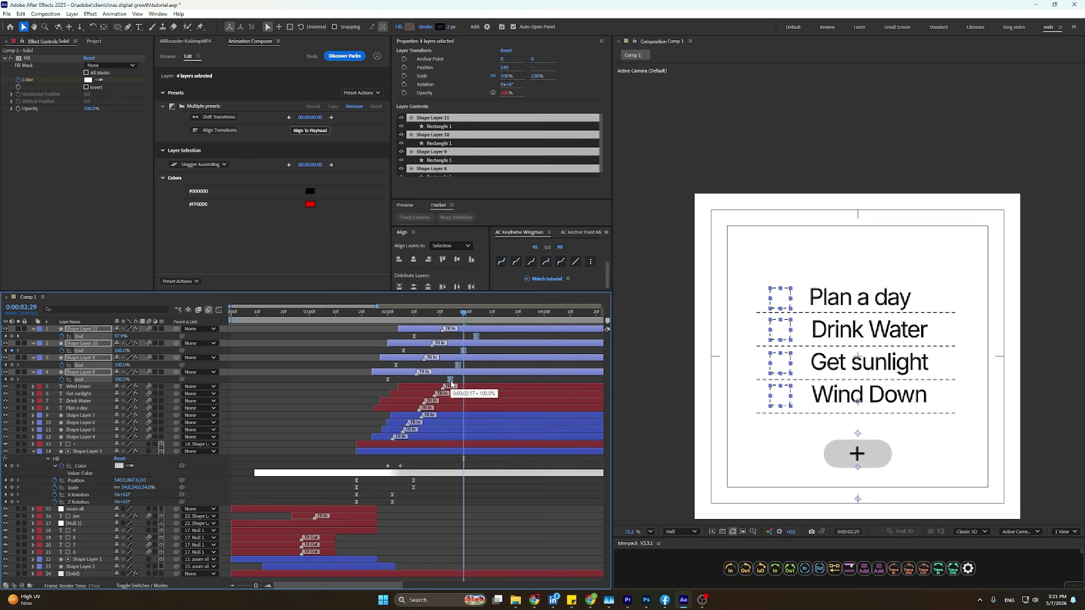
left_click_drag(374, 313, 387, 314)
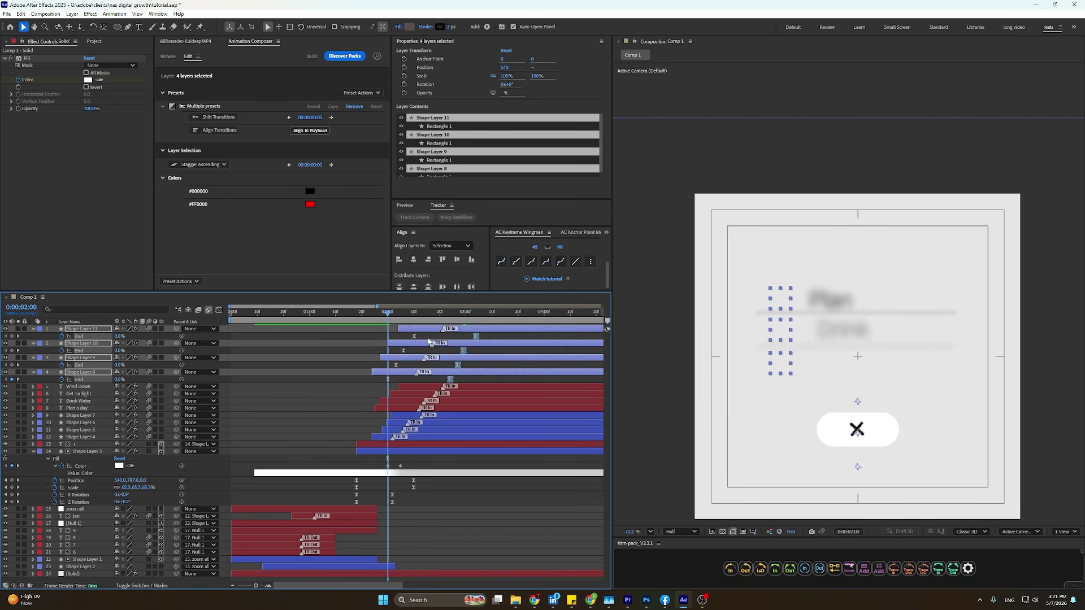
left_click_drag(488, 335, 369, 381)
left_click(348, 314)
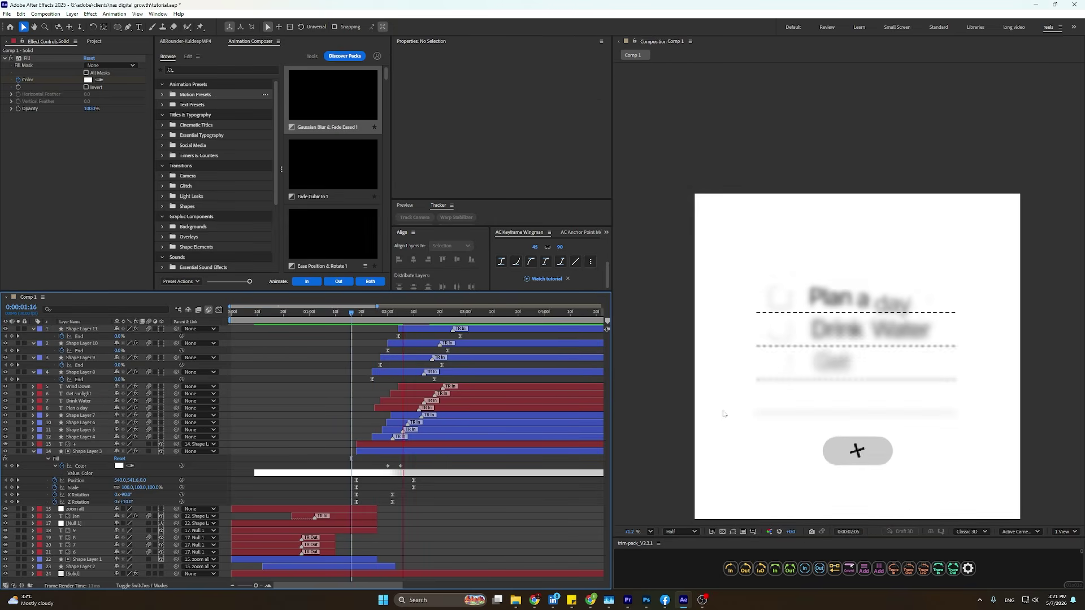
key("space")
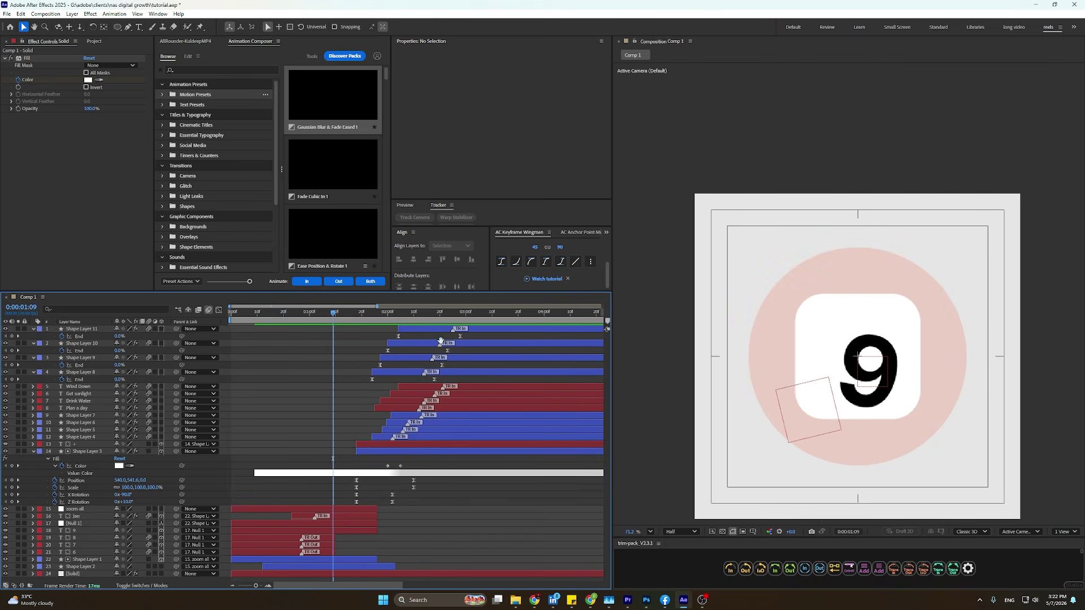
key("space")
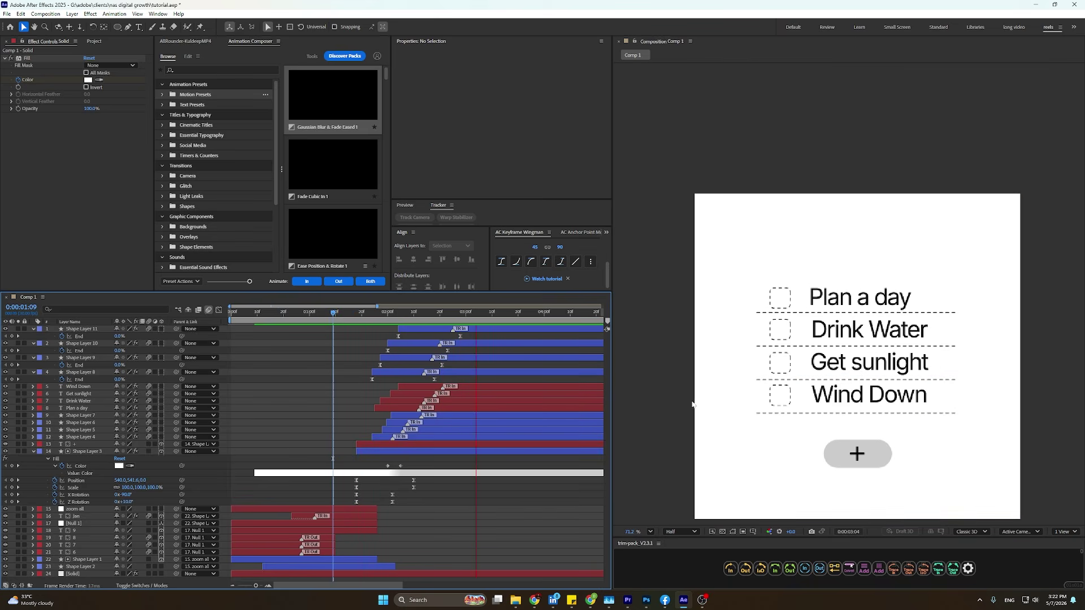
key("space")
key("u")
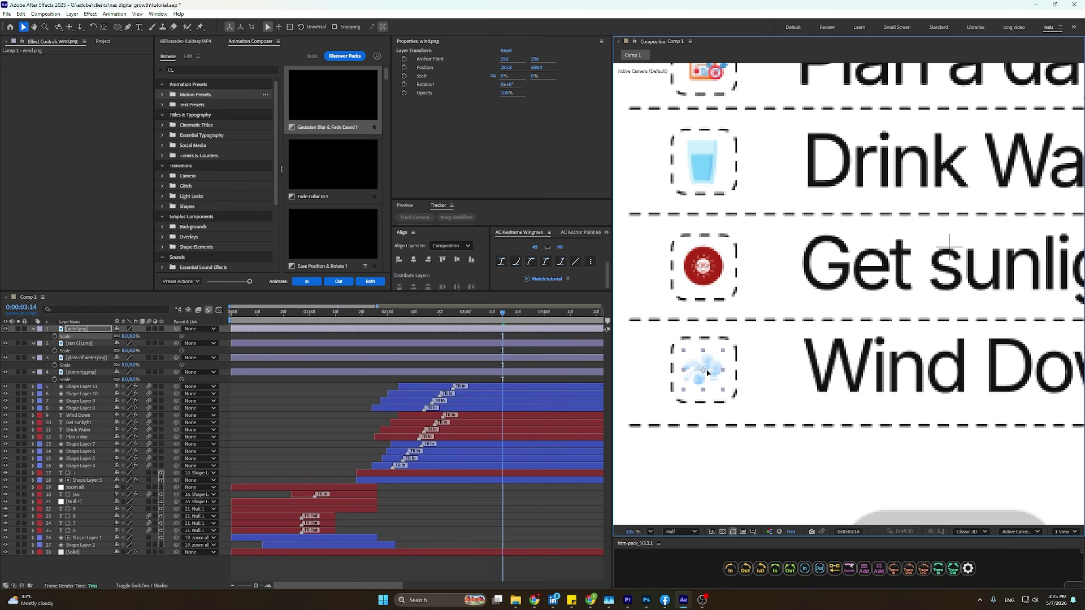
Trim the start of the four icon layers, from planning.png to wind.png, to 0:00:01:24.
scroll(707, 372, "down", 5)
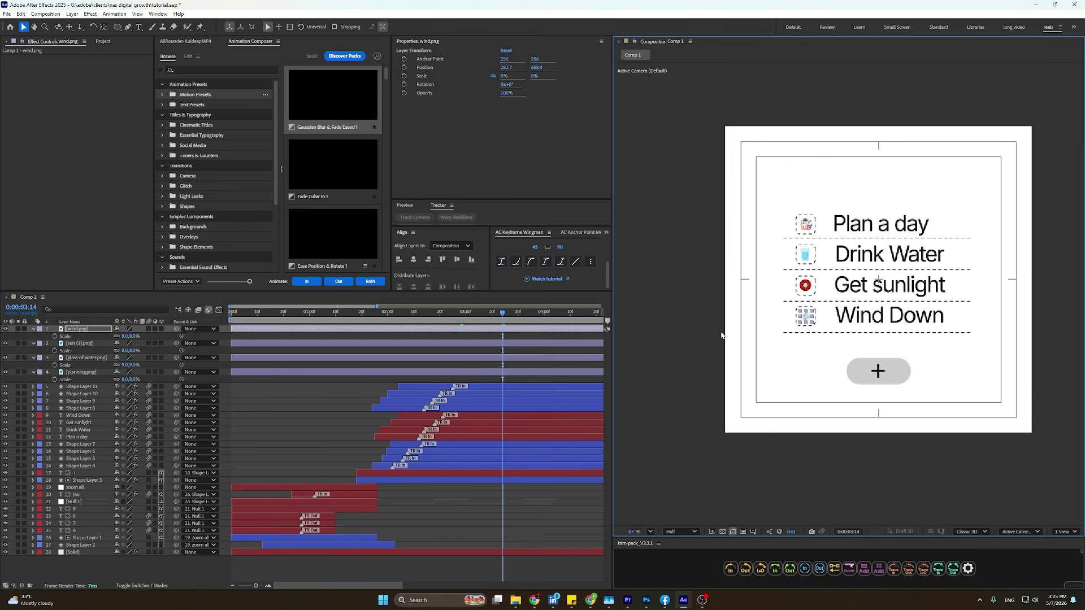
left_click(697, 338)
left_click_drag(916, 314, 875, 333)
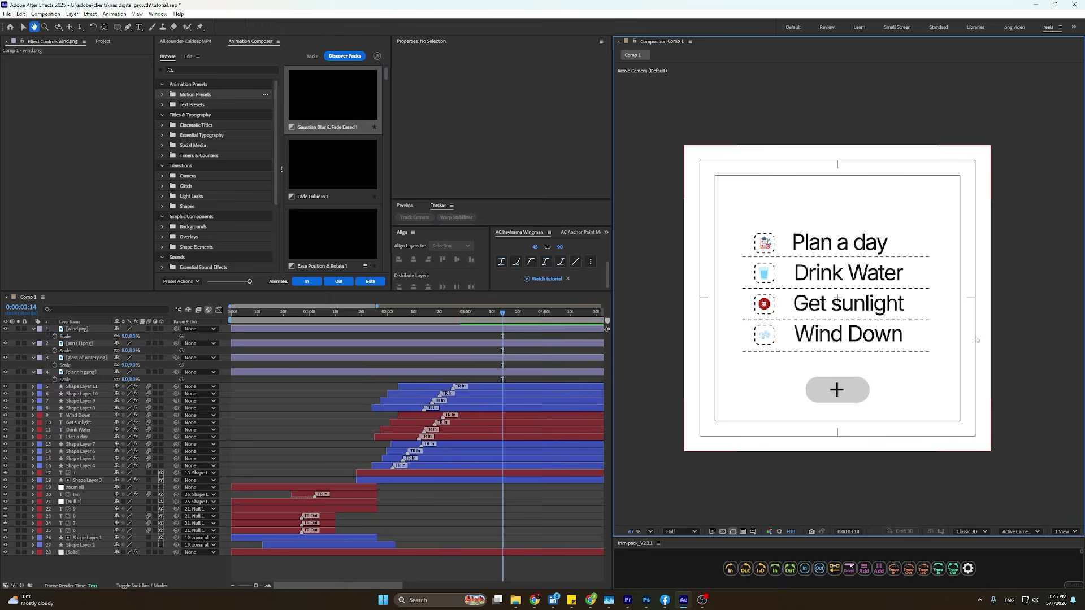
scroll(875, 333, "up", 1)
scroll(875, 333, "up", 1)
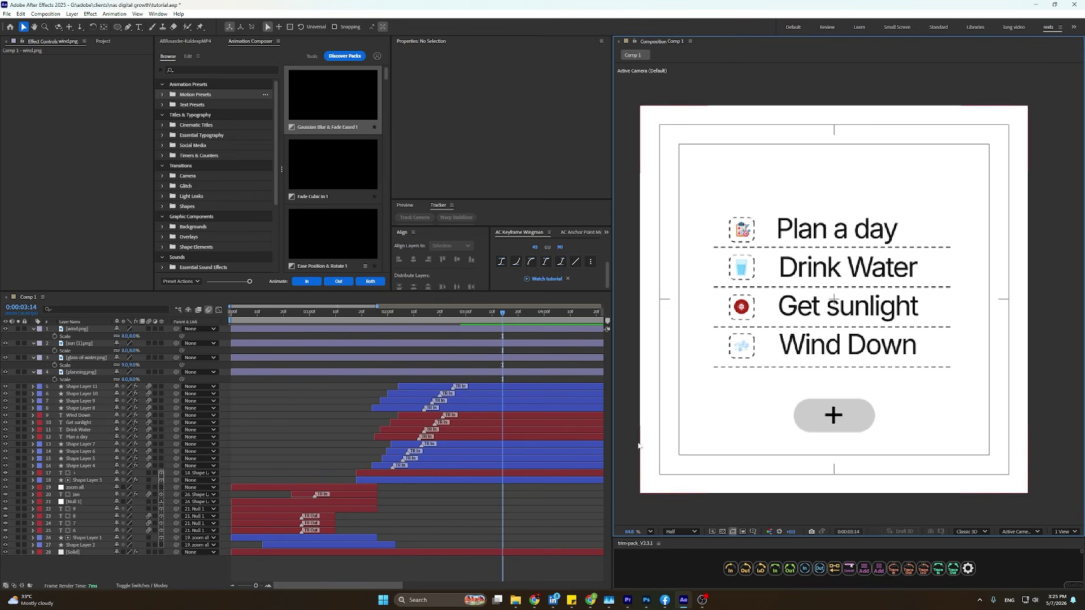
left_click(395, 373)
left_click(404, 328, "shift")
left_click_drag(412, 313, 374, 335)
key("alt+[")
left_click(335, 403)
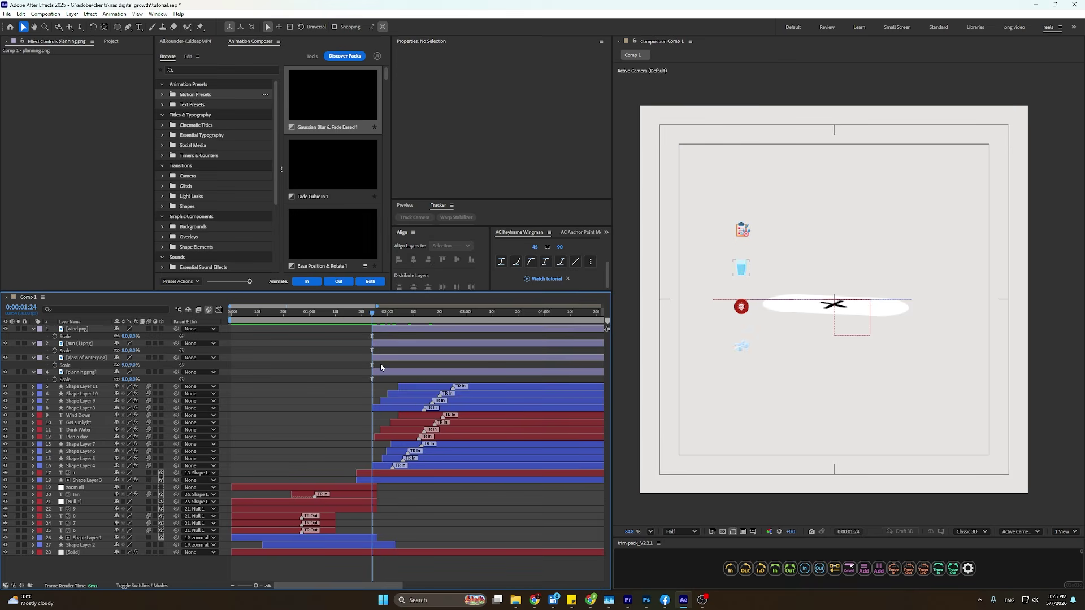
Stagger the four icon layers along the timeline so they start one after another, in order from planning.png to wind.png.
left_click(742, 232)
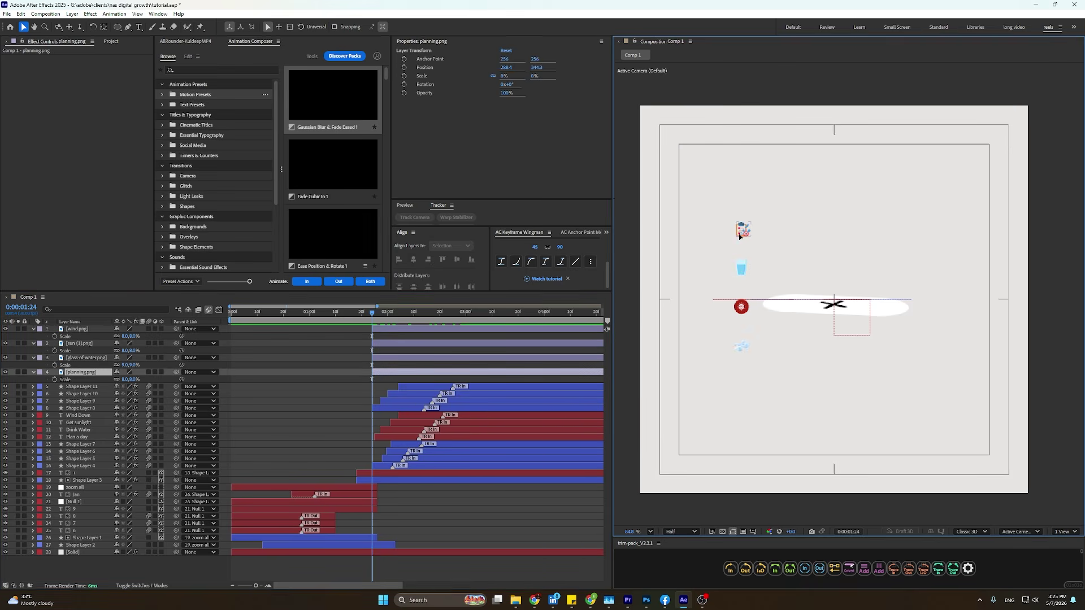
left_click_drag(378, 329, 390, 326)
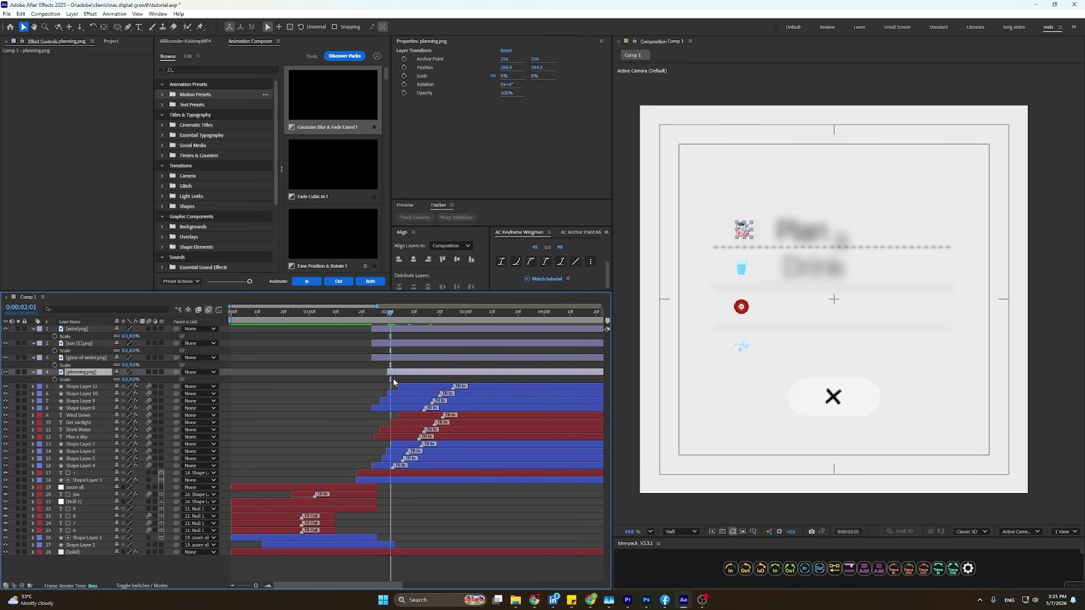
left_click_drag(393, 381, 401, 380)
left_click_drag(390, 316, 483, 354)
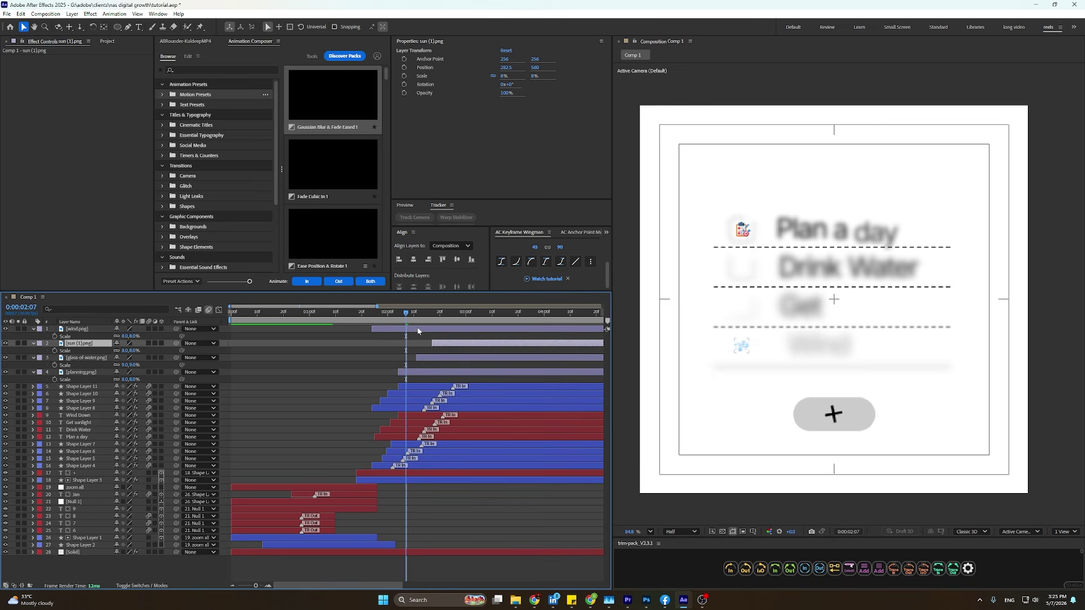
left_click_drag(418, 330, 492, 336)
Apply the In transitions Gaussian Blur & Fade Eased 1 and Overshoot XY Scale From Anchor Point to all four icon layers, and preview them.
left_click(436, 371, "shift")
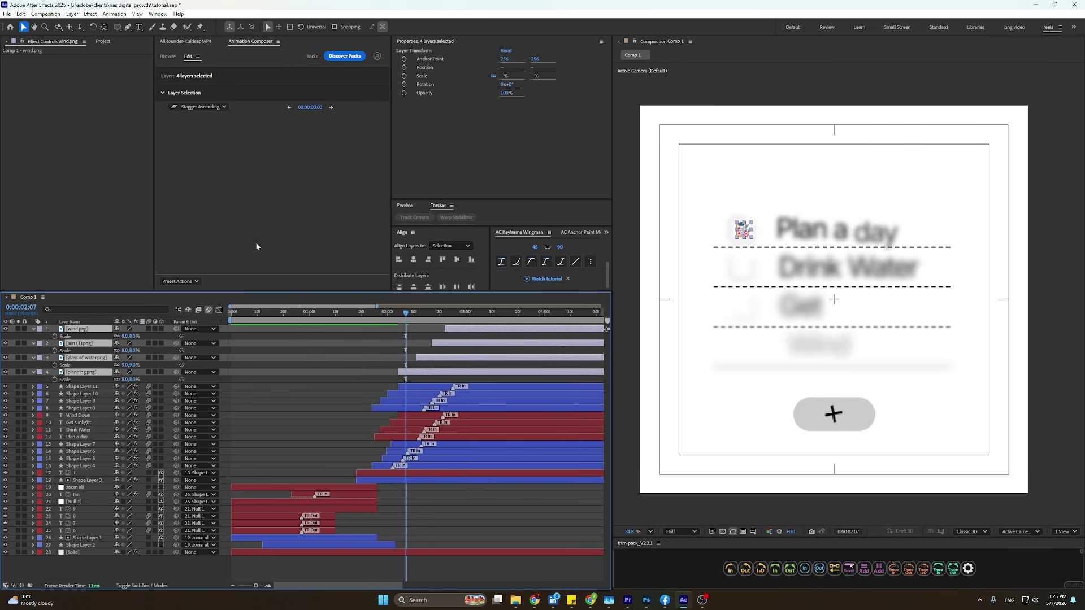
left_click(172, 58)
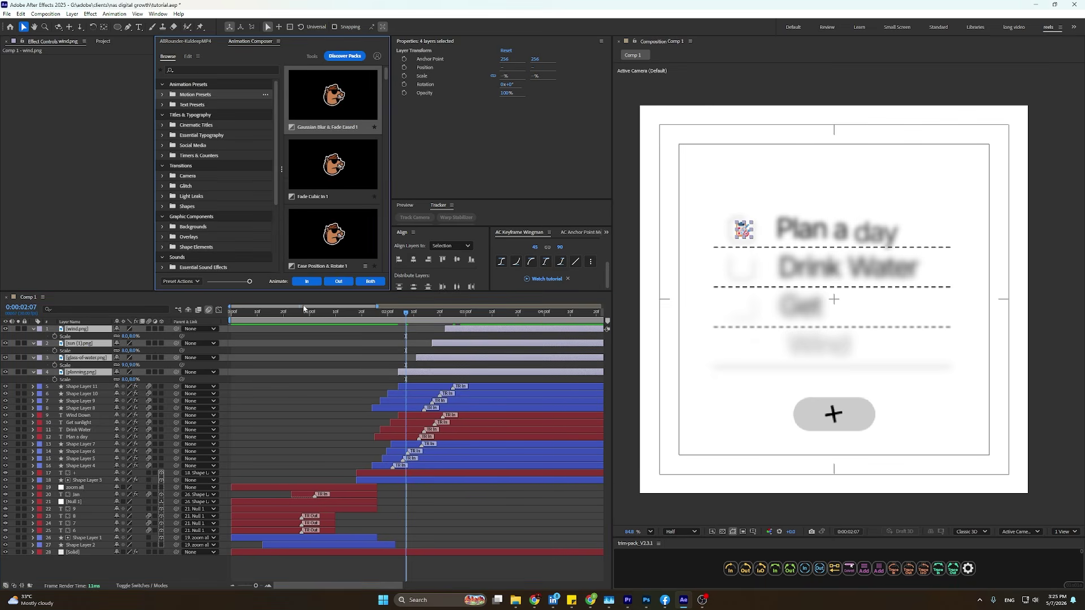
left_click(306, 283)
left_click(168, 57)
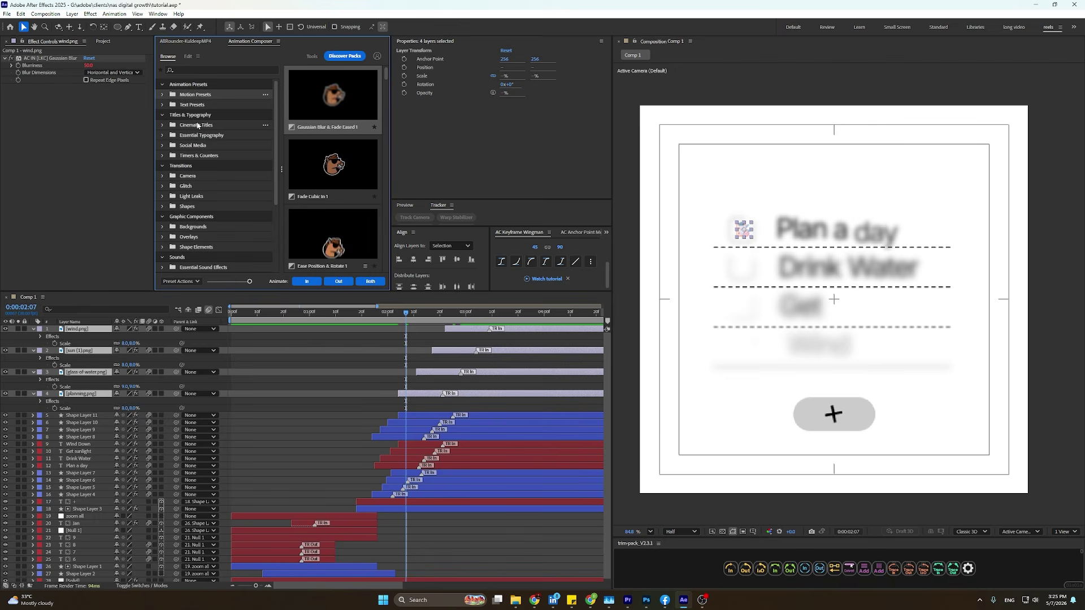
scroll(339, 172, "down", 3)
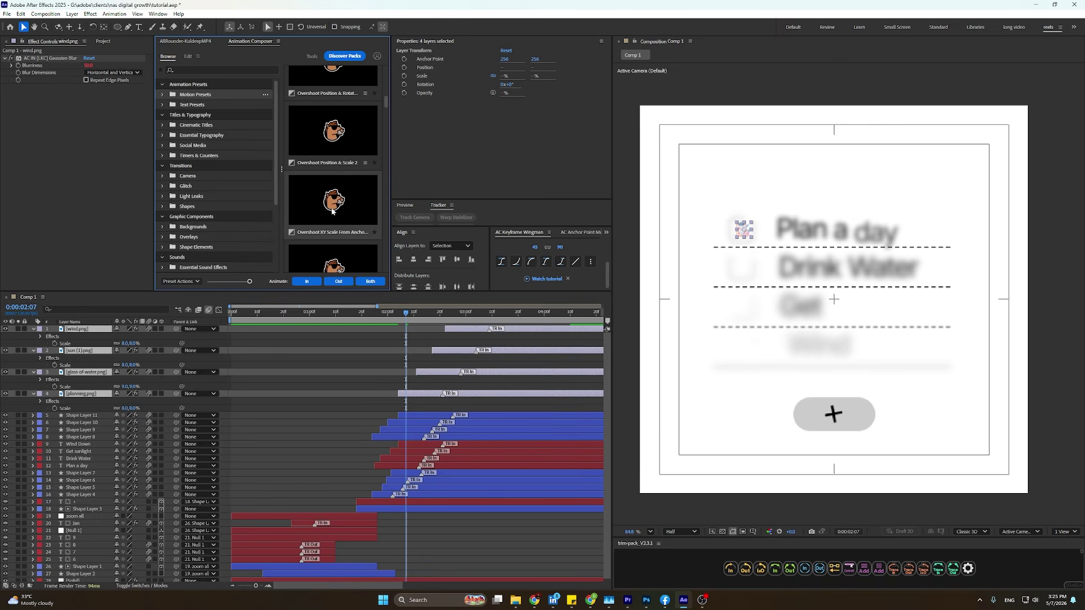
left_click(305, 280)
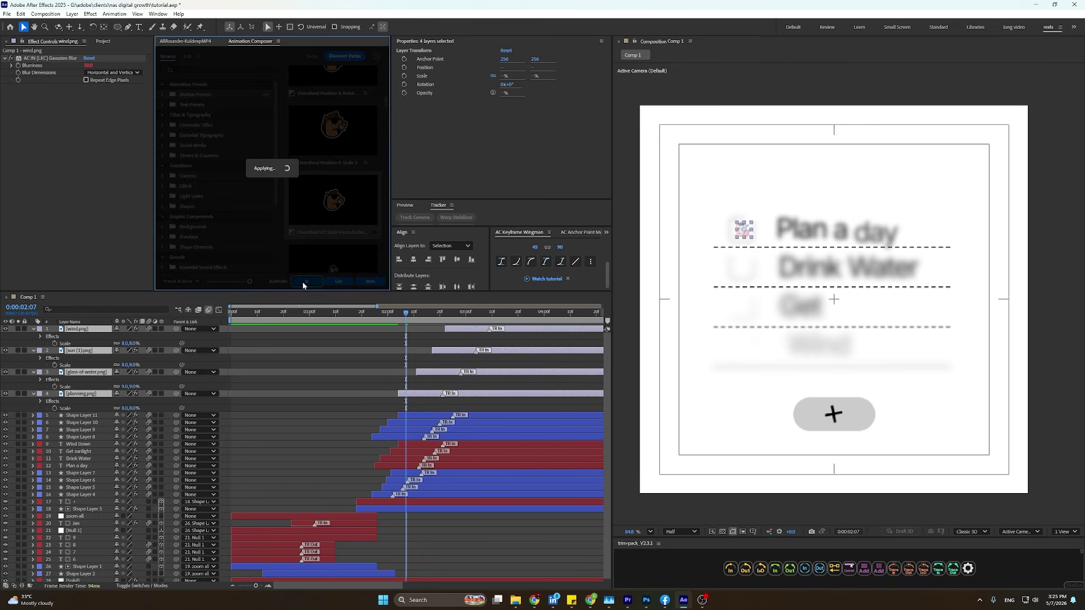
left_click(383, 313)
key("space")
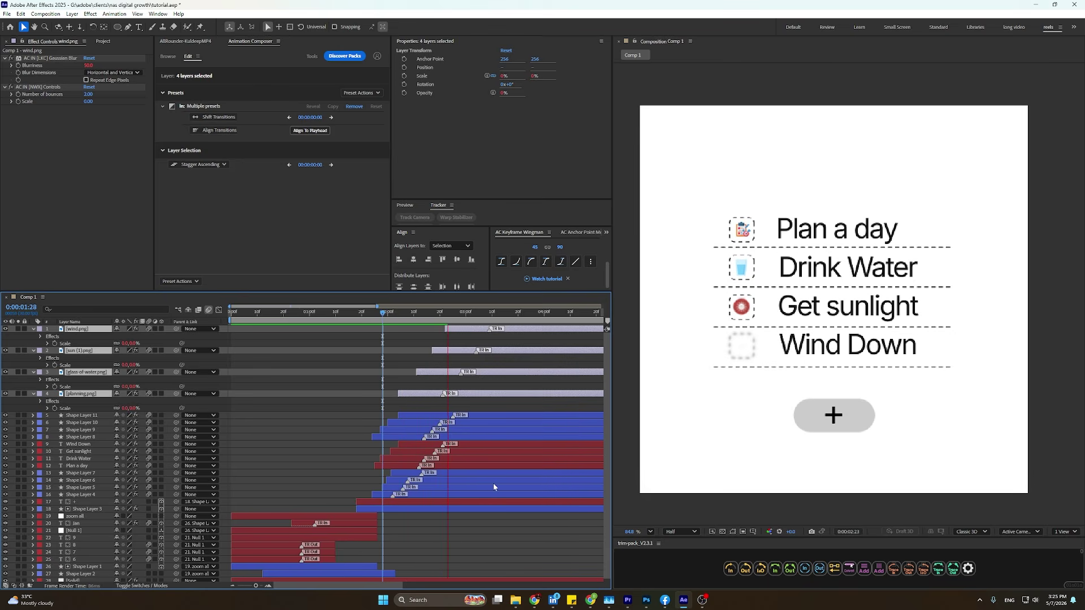
key("space")
Collapse the layers' revealed properties and play back the animation from 0:00:01:22 and from the start to check the icons' entrance.
left_click(443, 541)
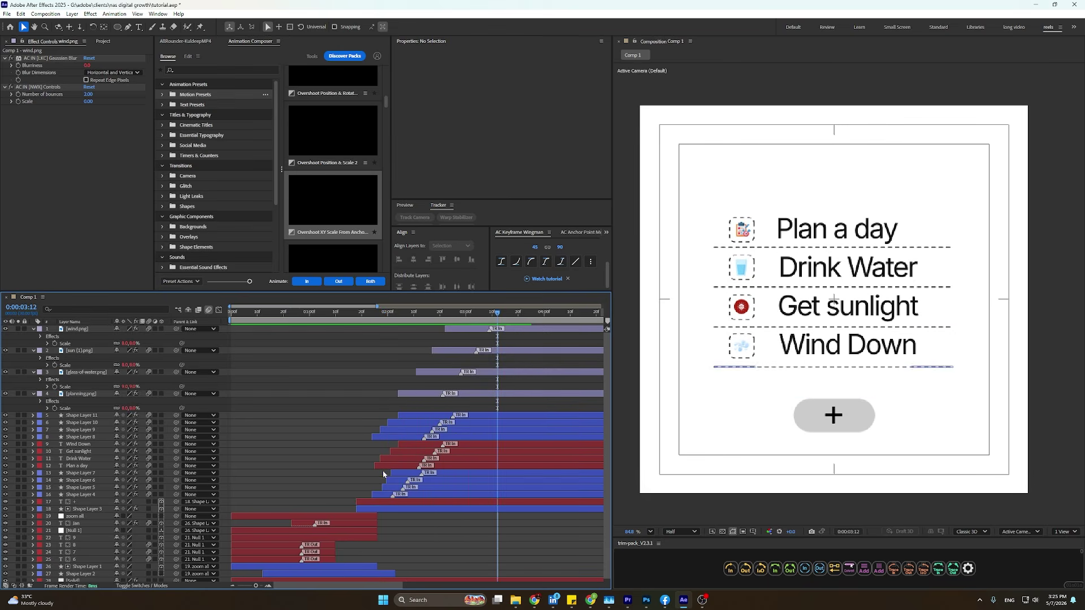
scroll(382, 470, "down", 4)
key("u")
left_click(286, 314)
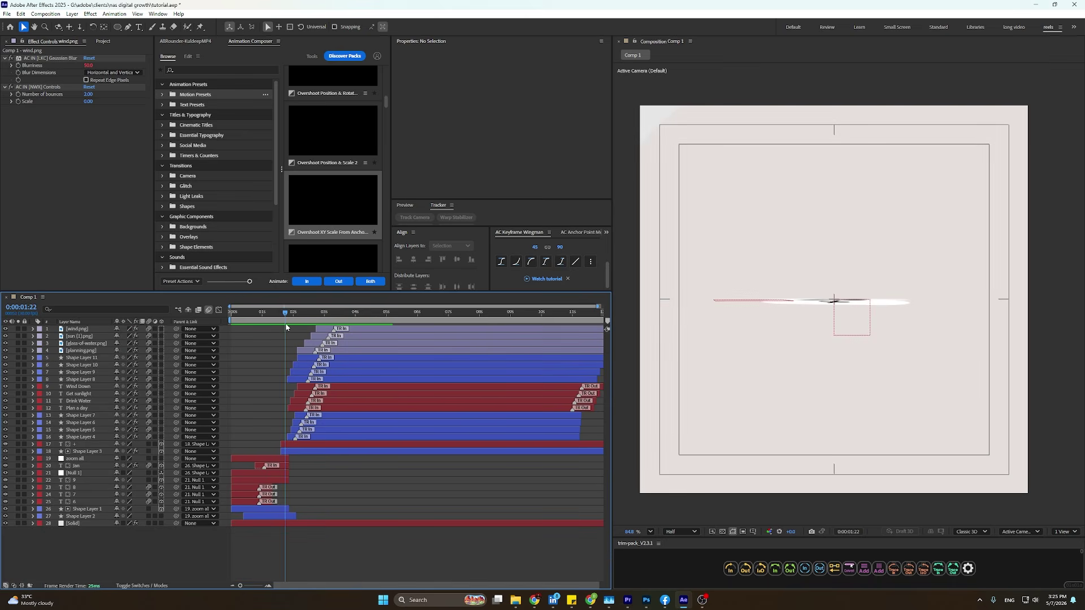
key("space")
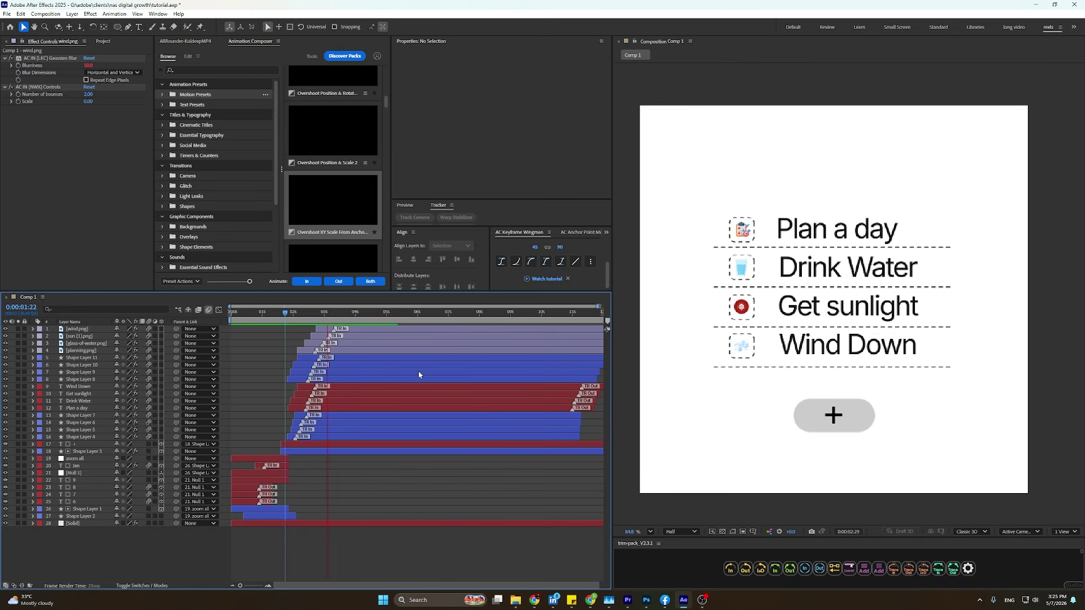
key("space")
key("Home")
key("space")
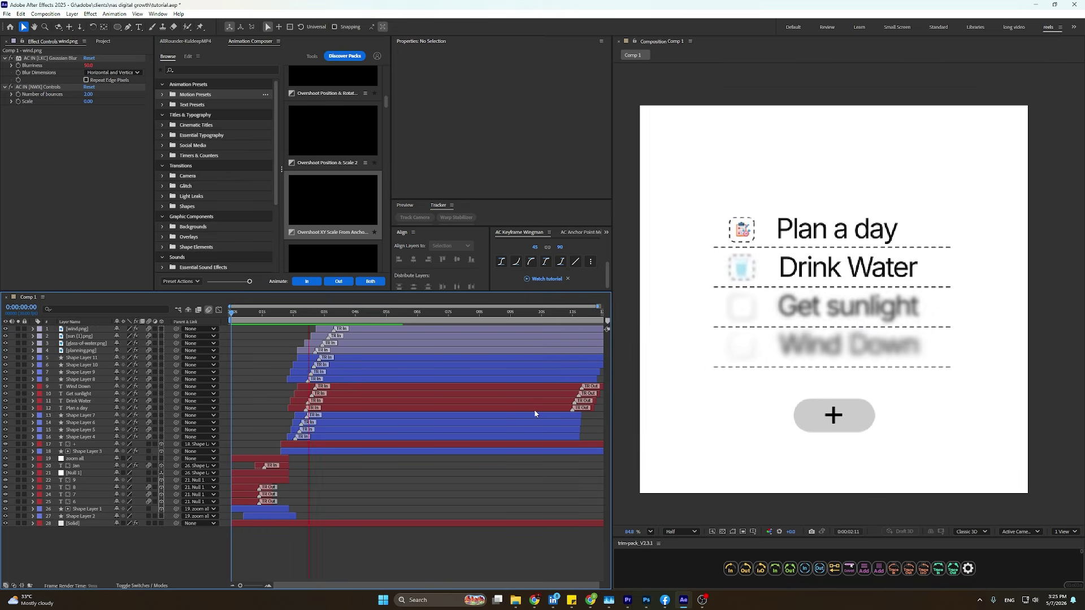
key("space")
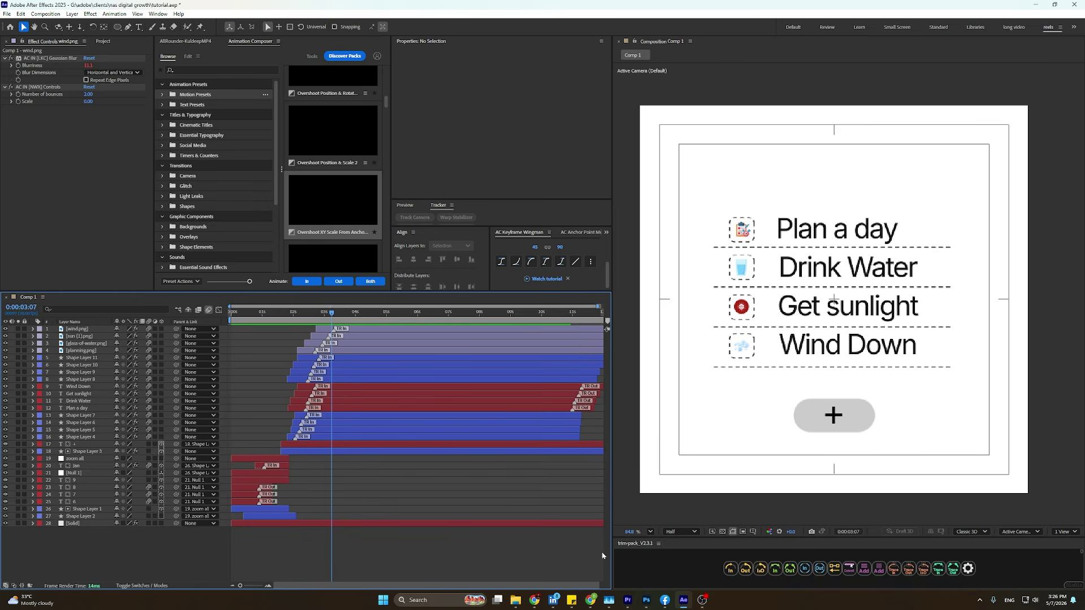
Check the list layout in Photoshop and draw a rounded rectangle about 584 by 100 px around the Plan a day row in After Effects.
left_click(116, 26)
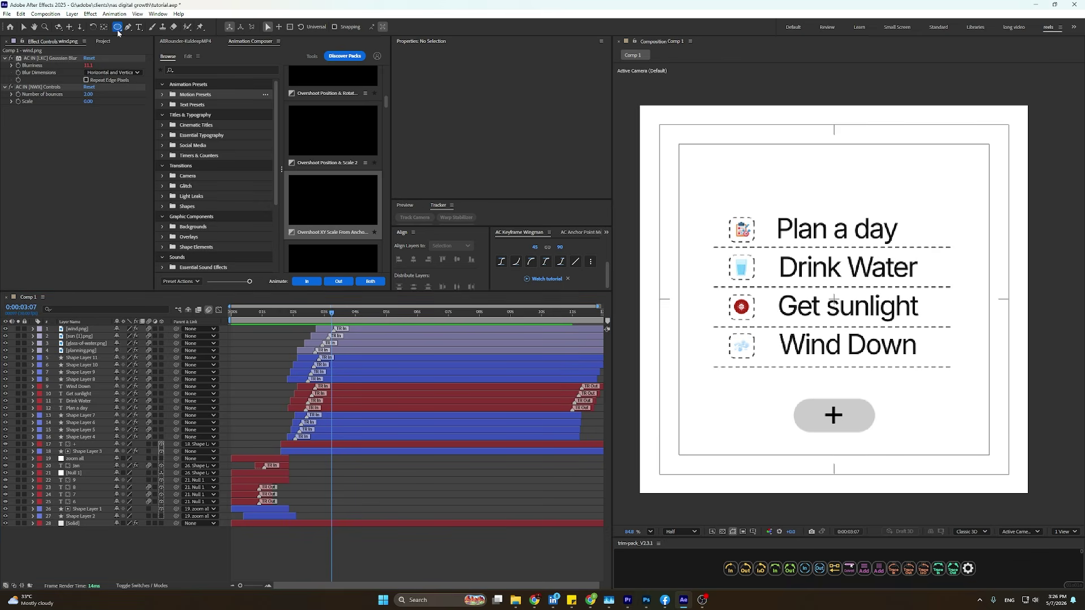
left_click(158, 35)
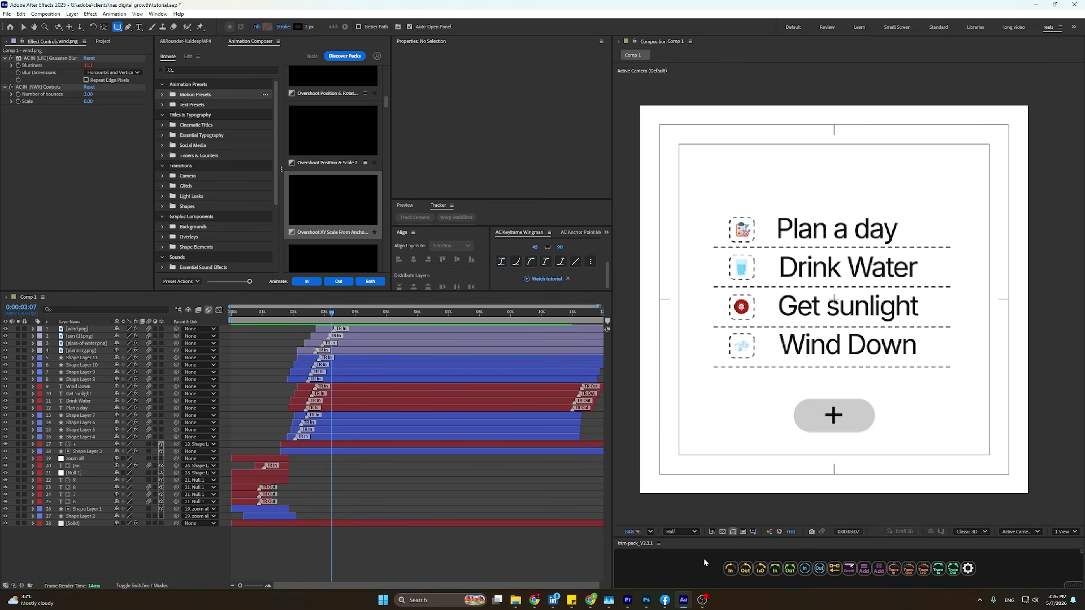
left_click(644, 602)
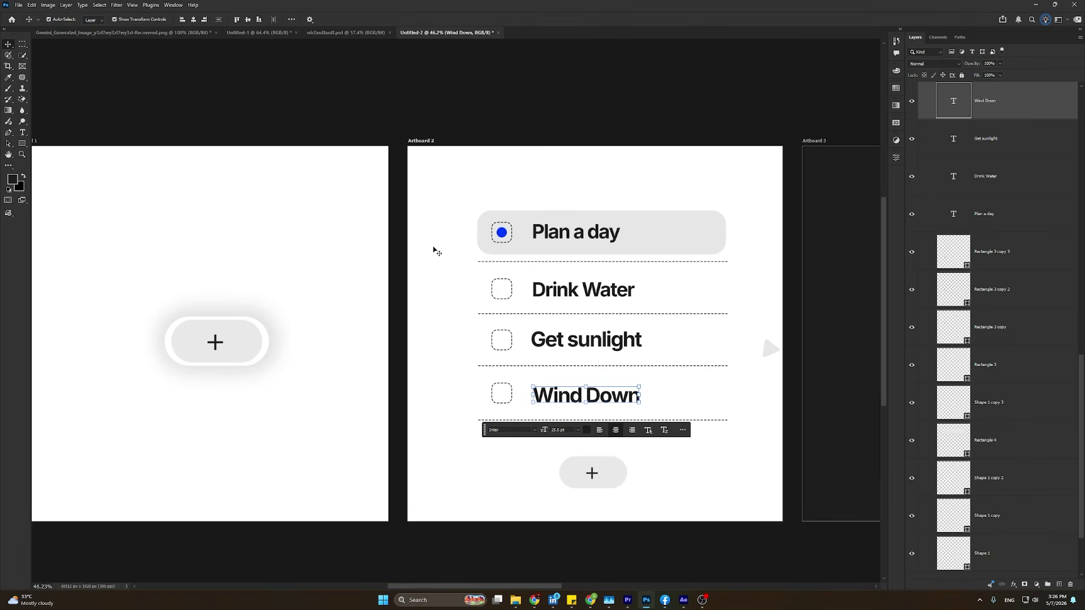
left_click(1035, 4)
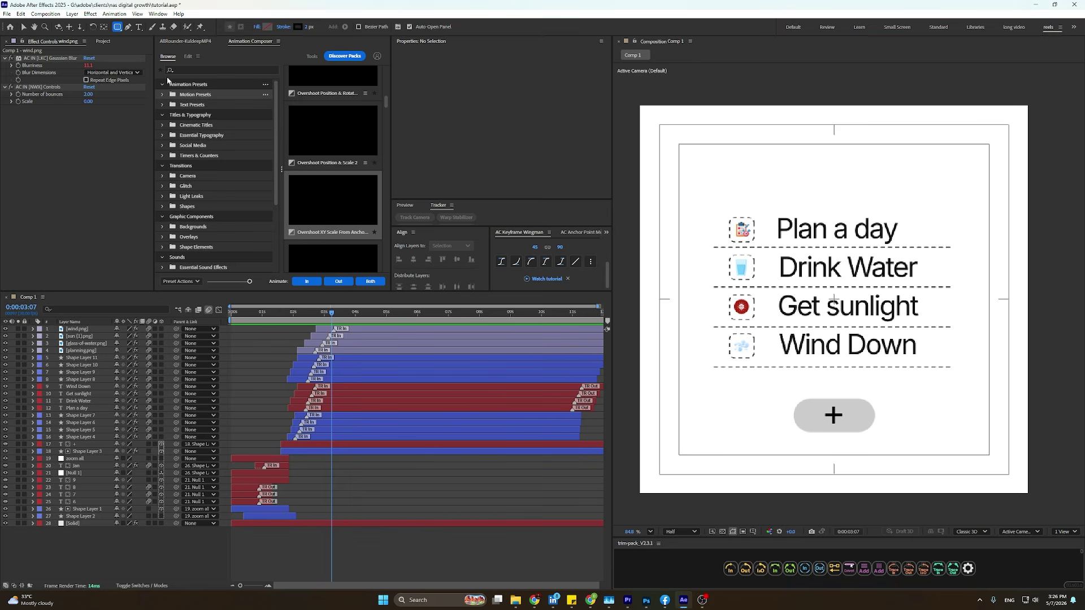
key("period")
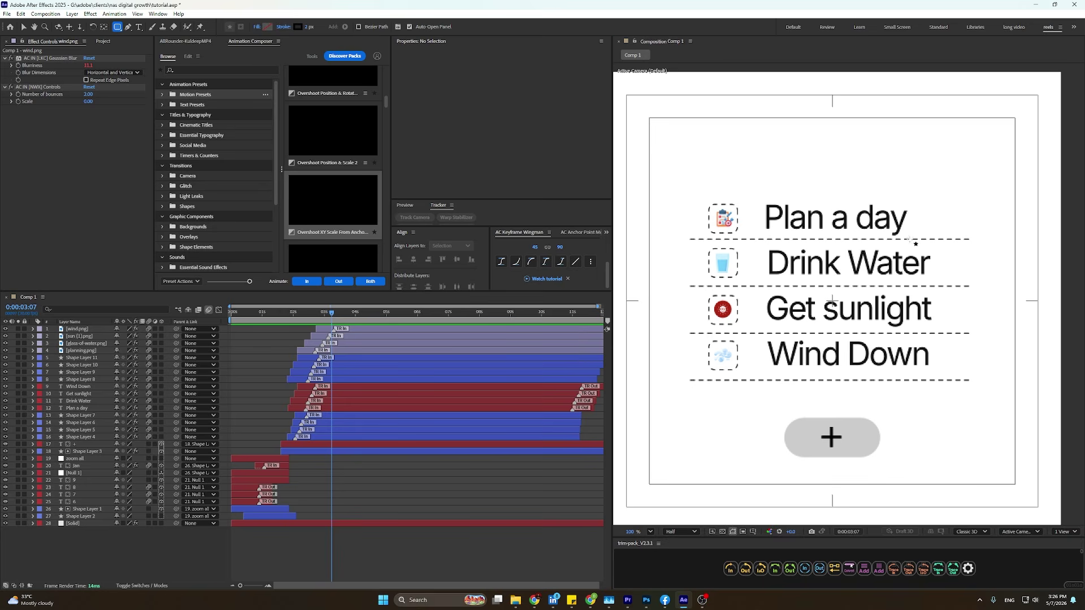
left_click_drag(910, 238, 876, 315)
scroll(875, 315, "up", 1)
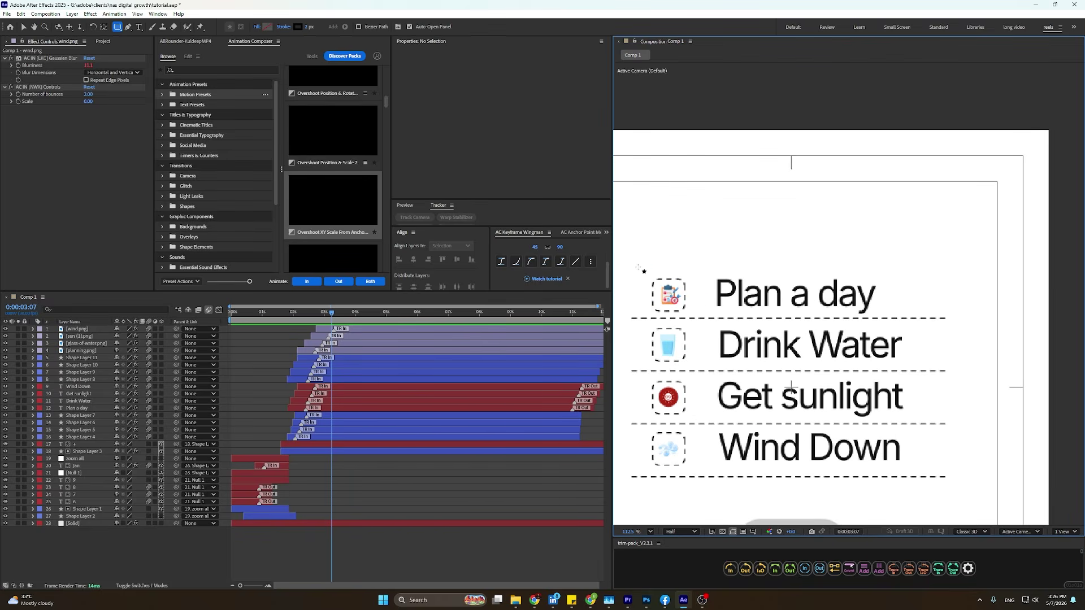
left_click_drag(638, 267, 916, 314)
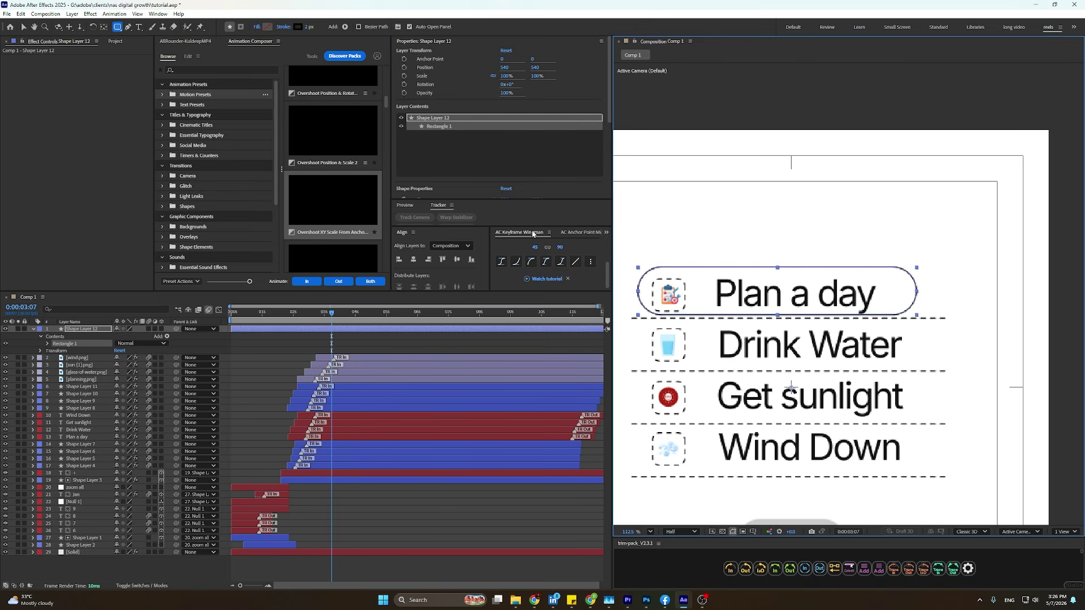
Reduce the rounded rectangle's corner roundness and set its size to 551 by 89.4 px with unlinked width and height.
scroll(476, 168, "down", 2)
left_click_drag(502, 176, 442, 183)
left_click(23, 27)
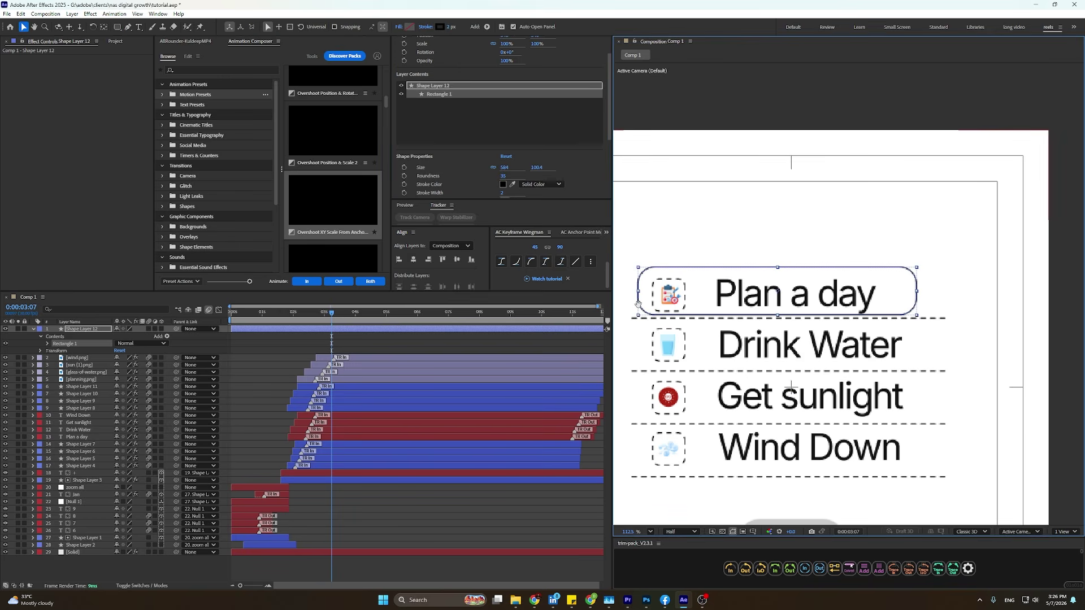
left_click_drag(784, 295, 821, 281)
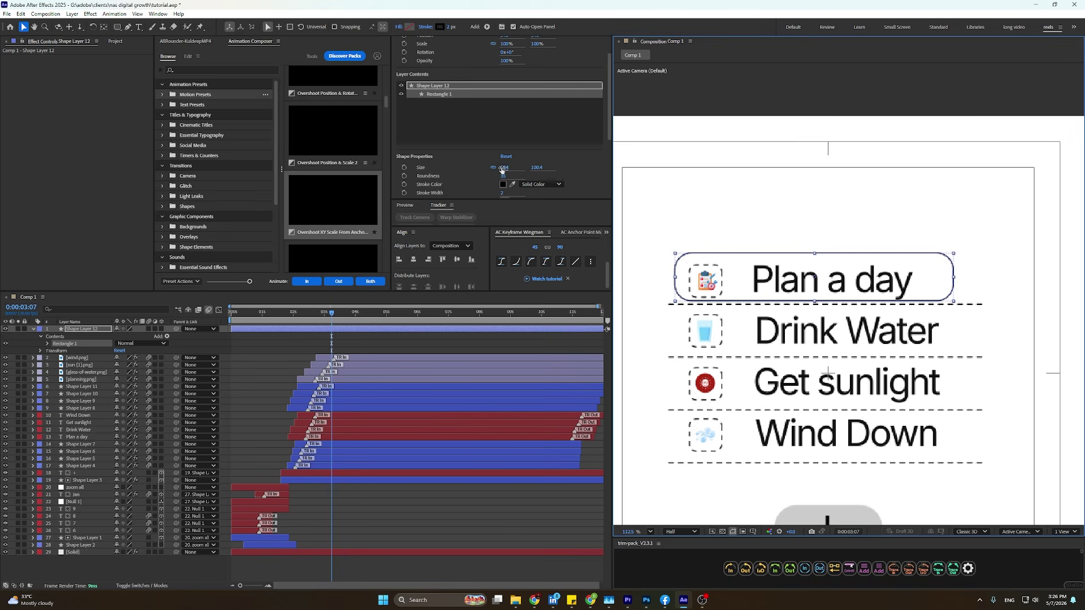
left_click_drag(502, 169, 536, 172)
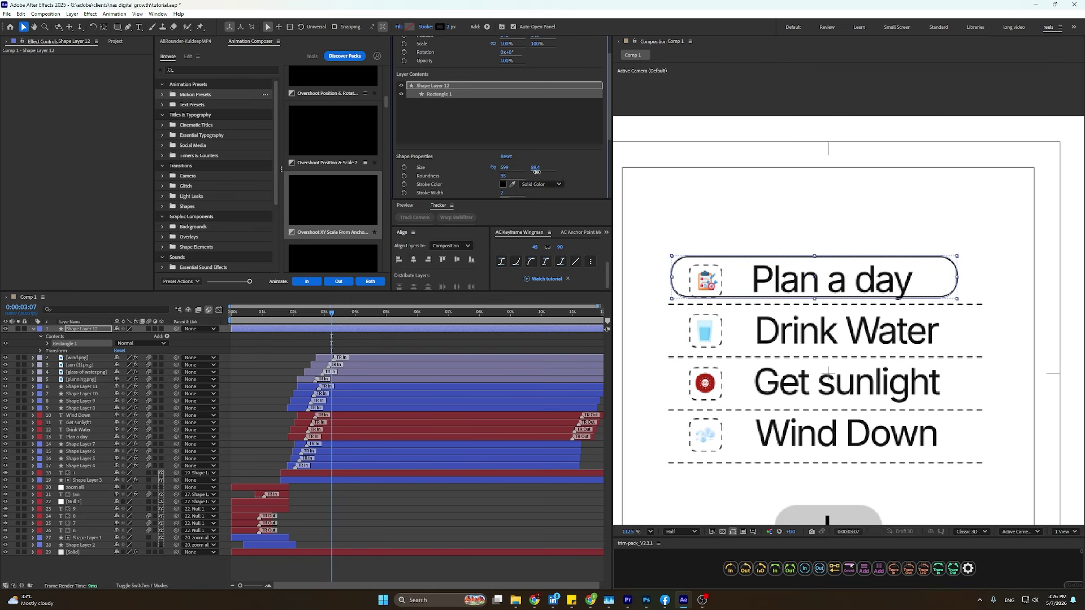
scroll(852, 298, "up", 1)
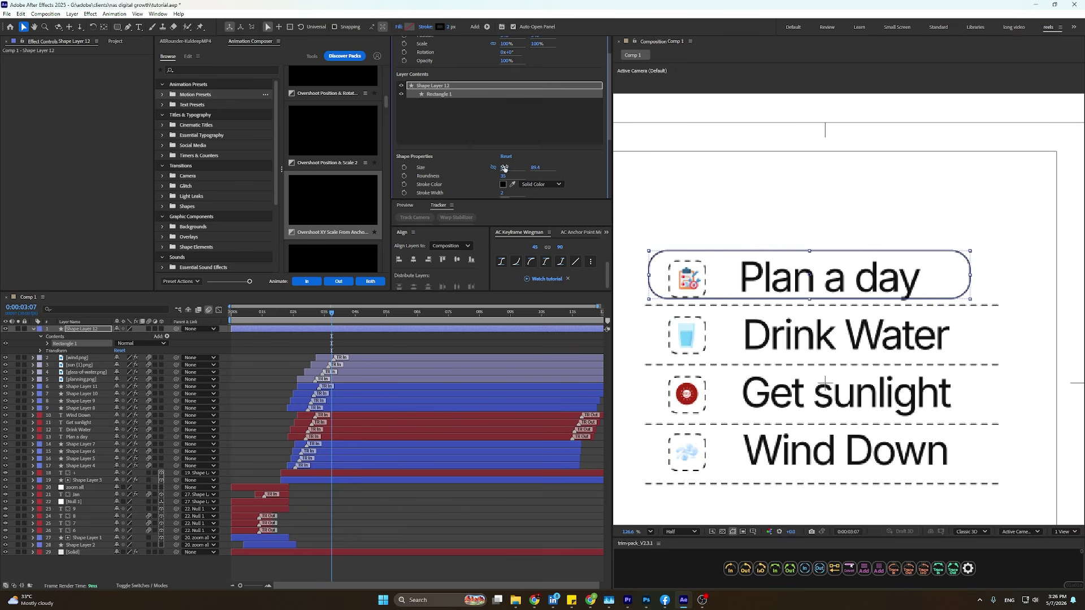
left_click_drag(504, 168, 830, 285)
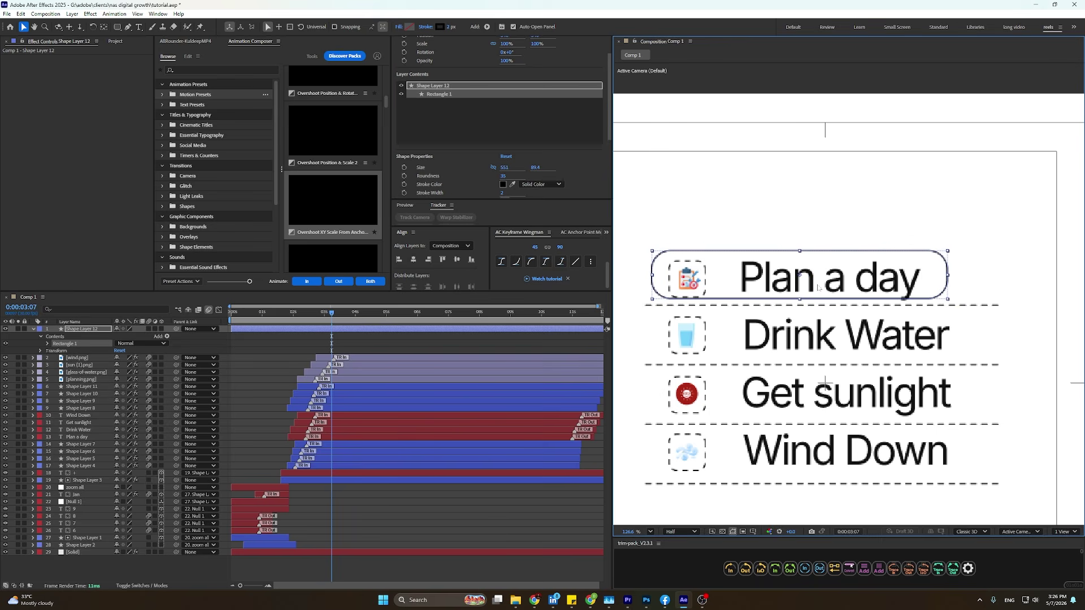
Nudge the rounded rectangle around the Plan a day row and move it up into the empty space above the list.
scroll(818, 288, "up", 4)
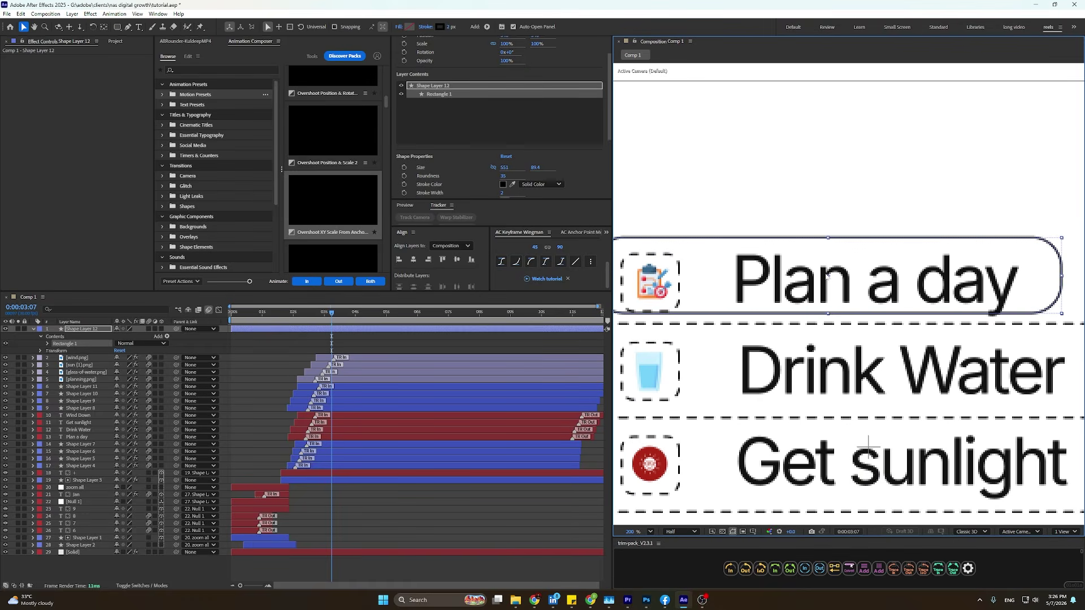
key("Down")
key("Down")
key("Down")
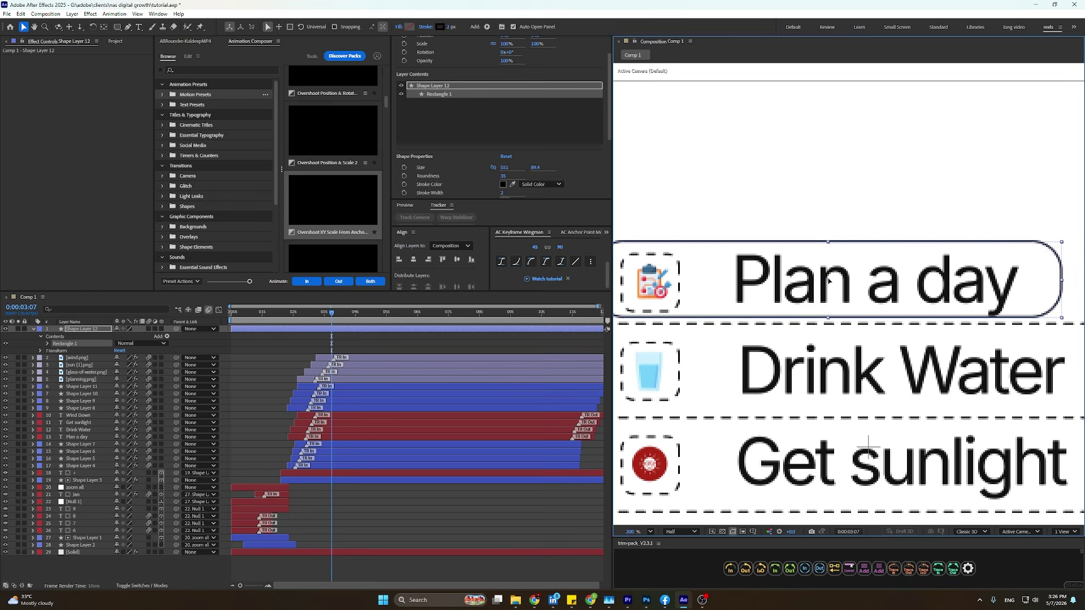
key("shift+Up")
key("shift+Right")
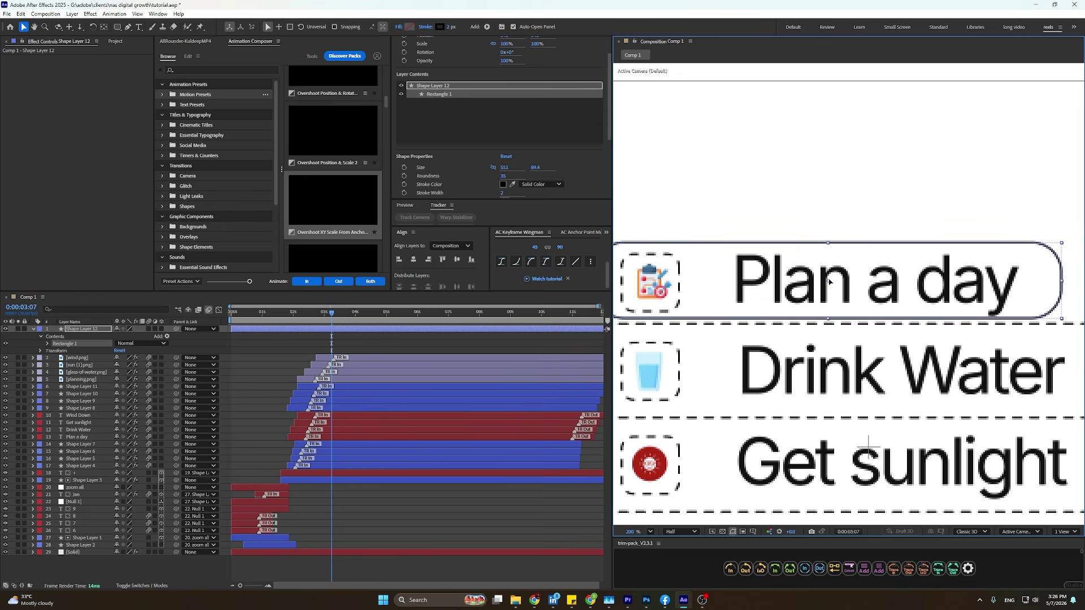
left_click_drag(829, 279, 841, 164)
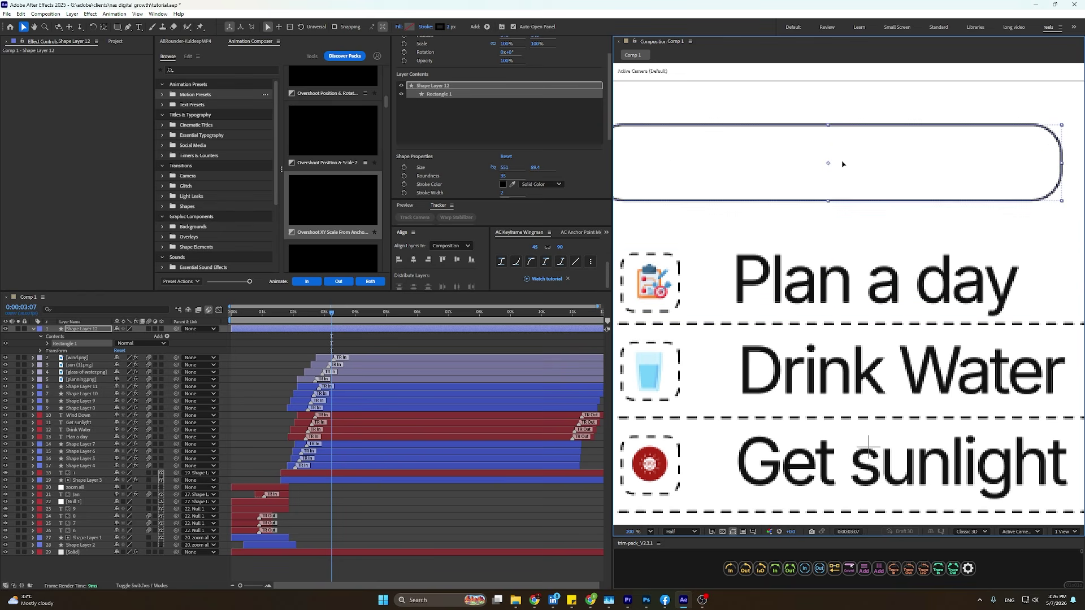
Select the planning.png icon, its checkbox and the Plan a day text together and move them slightly up.
left_click(659, 278)
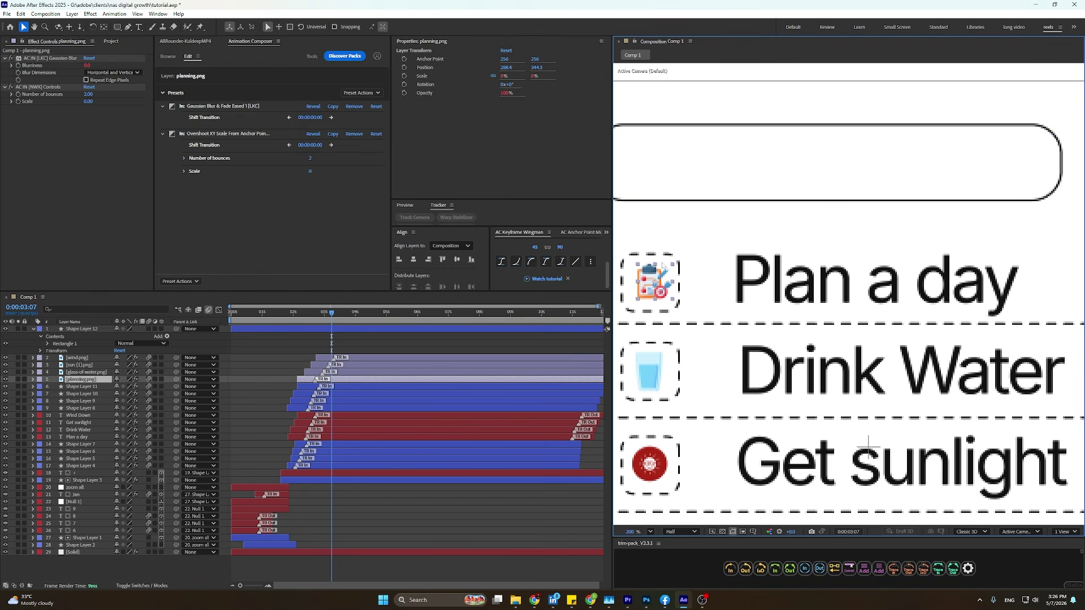
left_click(744, 281, "shift")
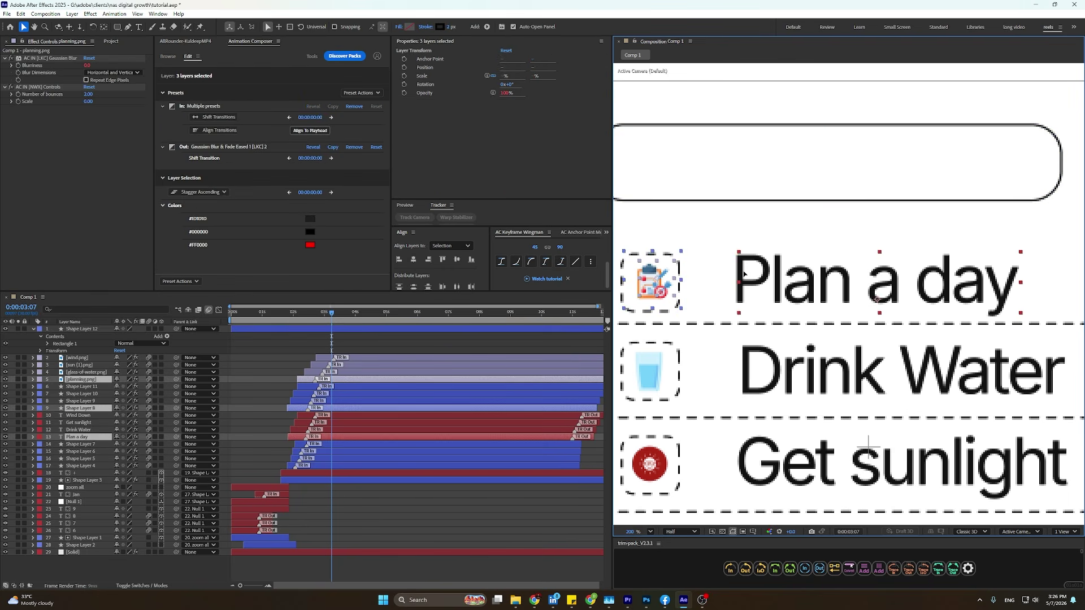
left_click_drag(743, 281, 744, 271)
scroll(782, 273, "down", 3)
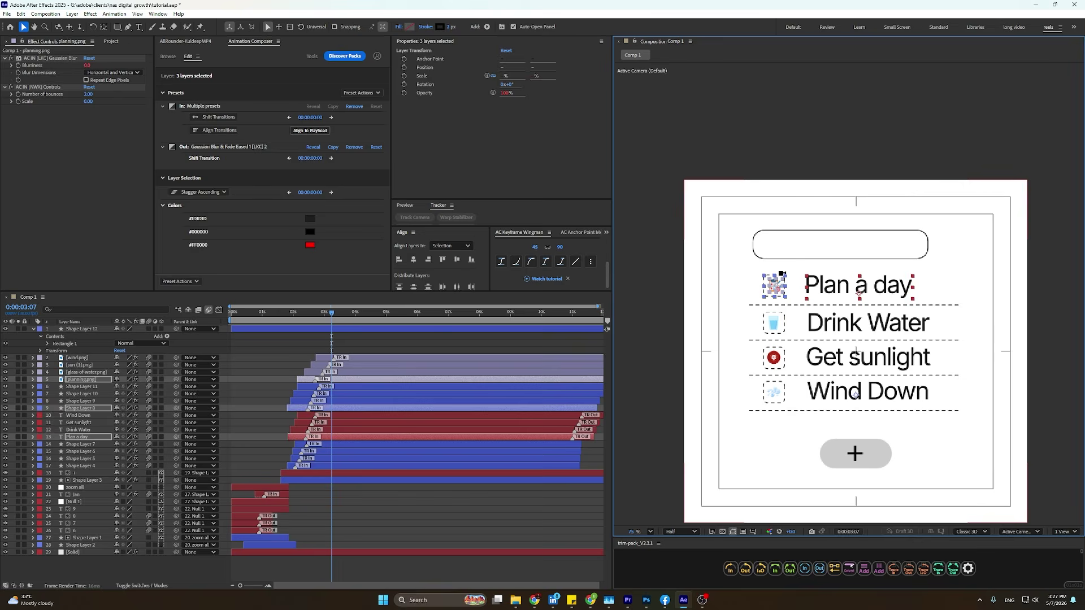
Move the outlined rounded rectangle from the empty space above the list down around the Plan a day row.
left_click_drag(928, 403, 874, 442)
left_click(825, 177)
scroll(723, 309, "up", 1)
scroll(723, 309, "up", 2)
left_click_drag(752, 294, 840, 295)
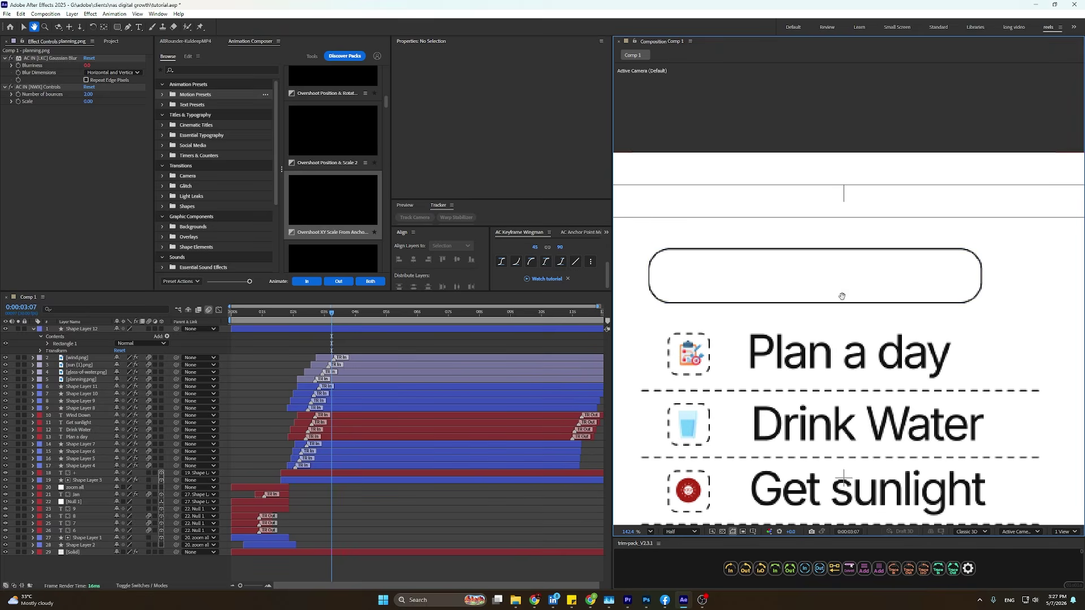
left_click(829, 285)
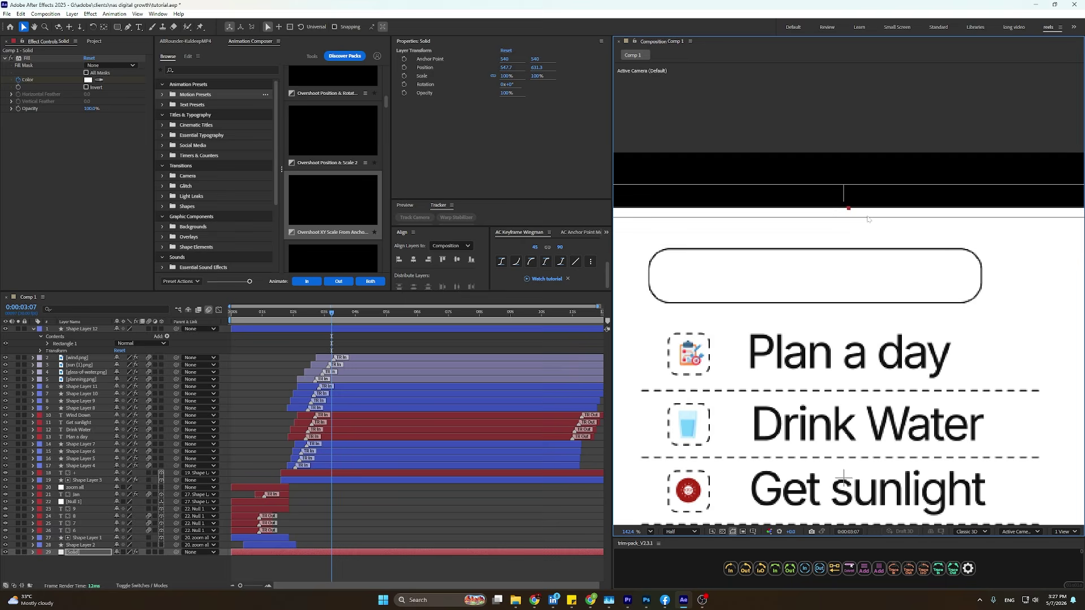
left_click(823, 125)
left_click(676, 303)
left_click_drag(720, 276, 736, 350)
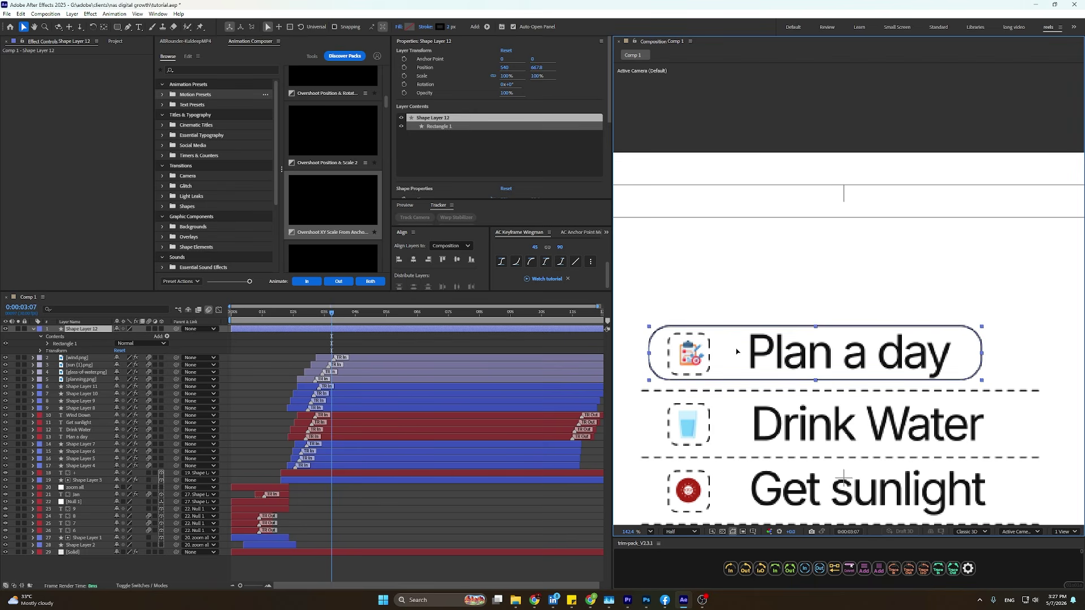
Set the stroke of the rounded rectangle around Plan a day to None.
scroll(421, 88, "down", 1)
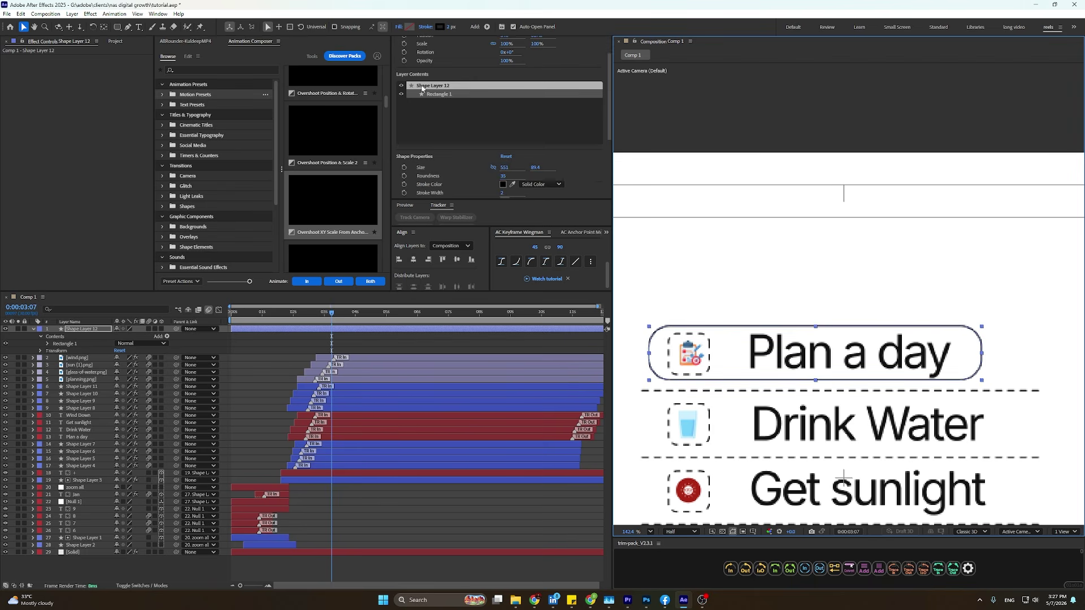
left_click(424, 28)
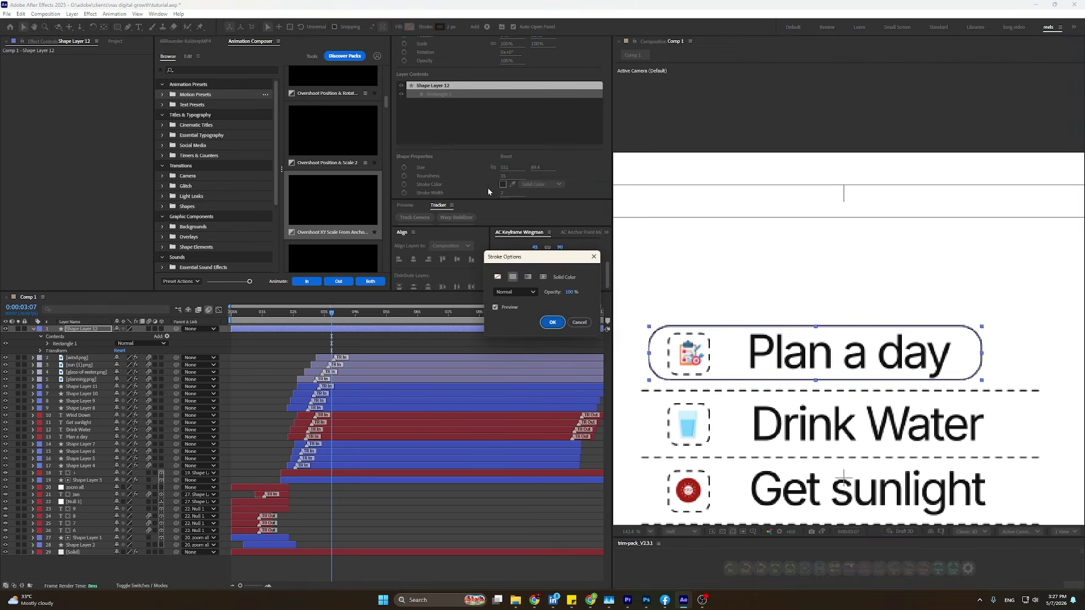
left_click(552, 323)
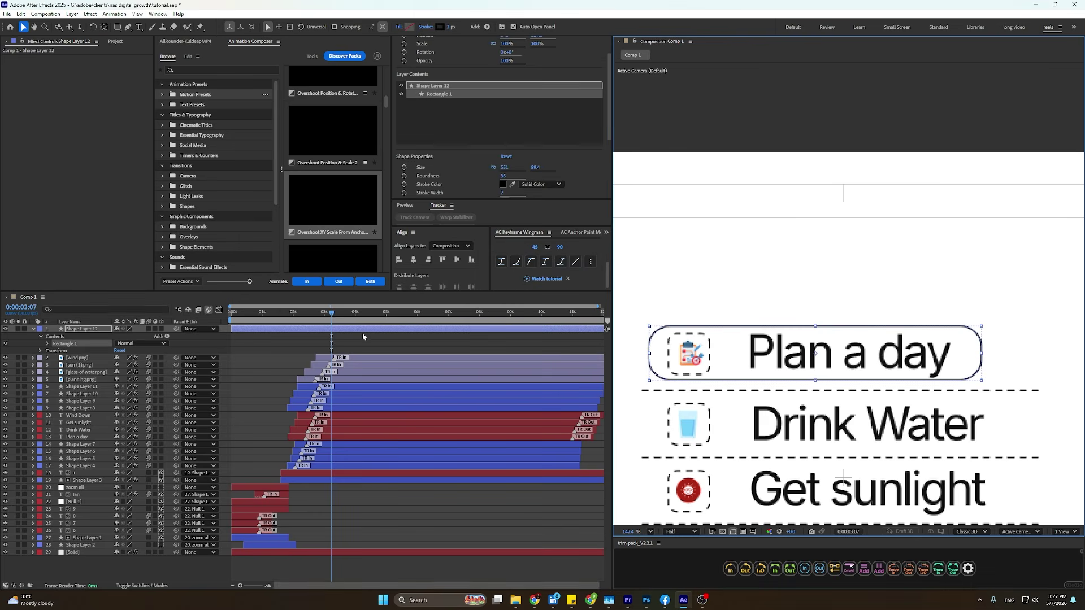
left_click(352, 340)
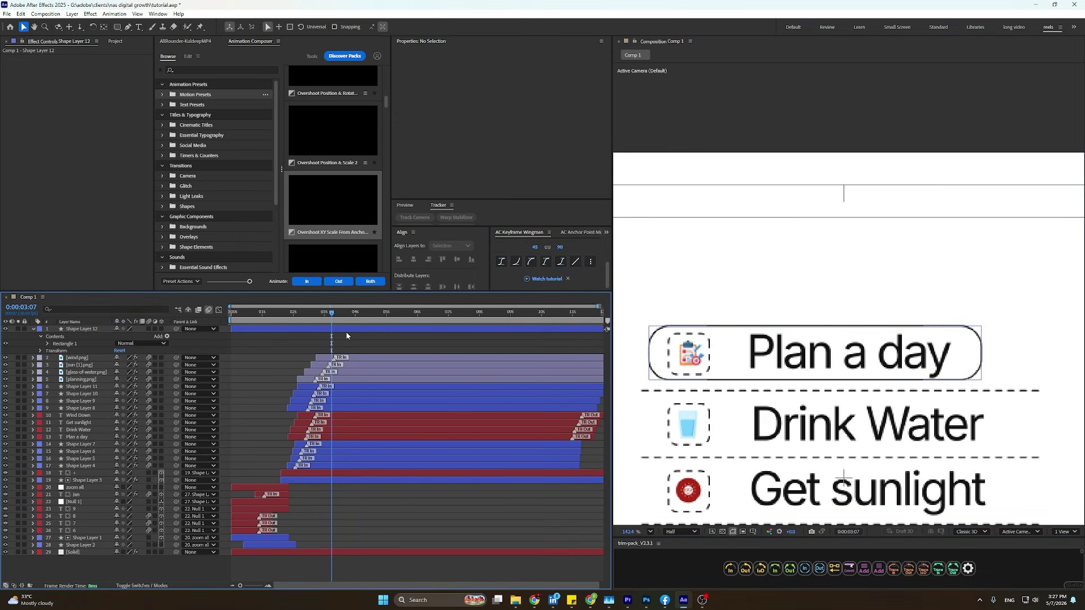
left_click(342, 329)
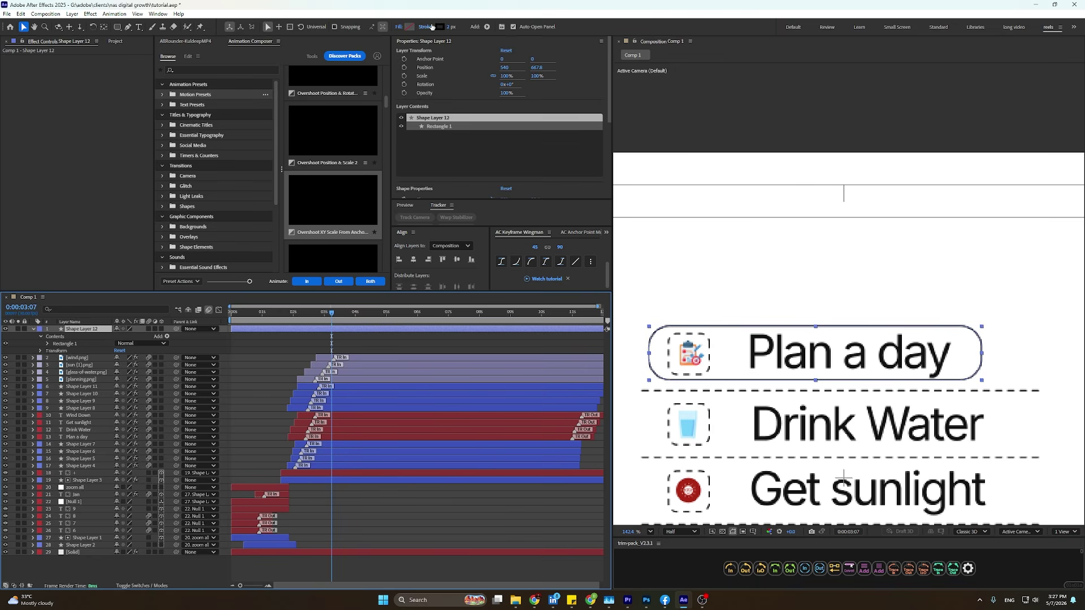
left_click(431, 27)
left_click(497, 276)
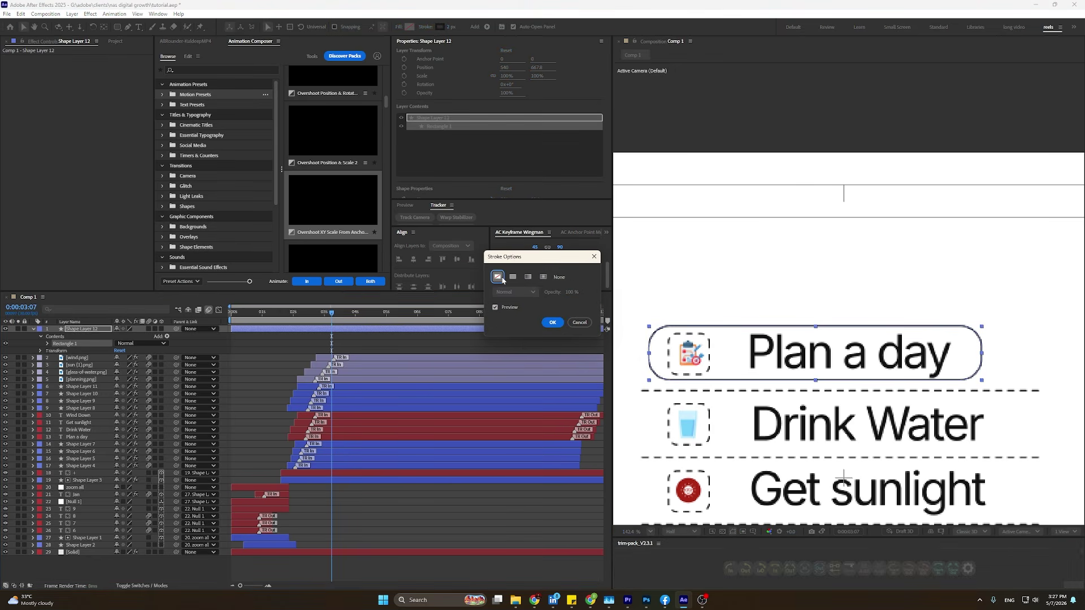
left_click(552, 322)
Fill the rounded rectangle with light gray DADADA.
left_click(409, 27)
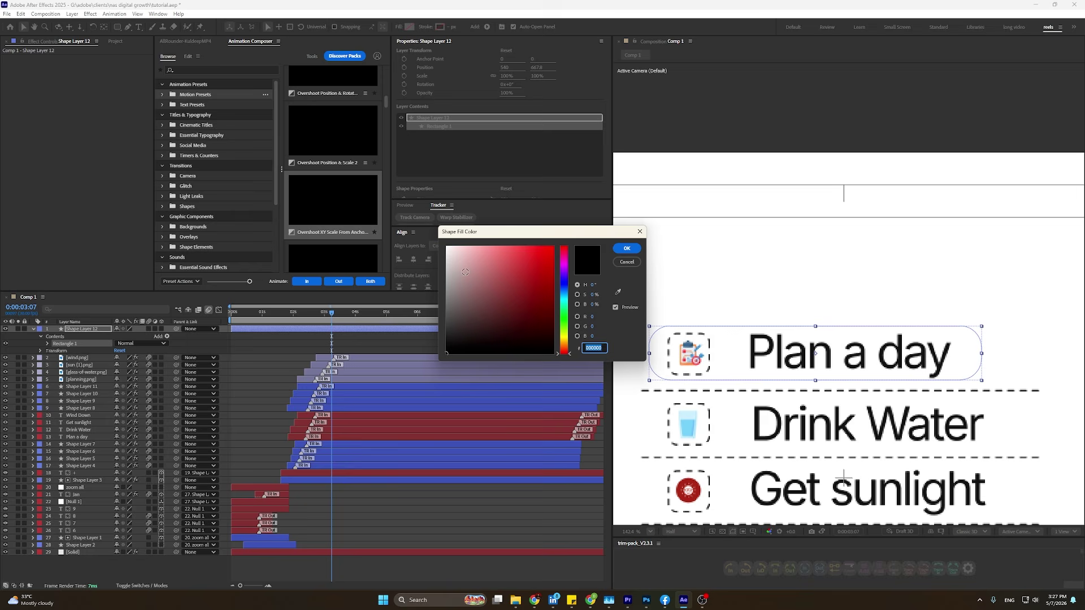
left_click_drag(452, 266, 428, 261)
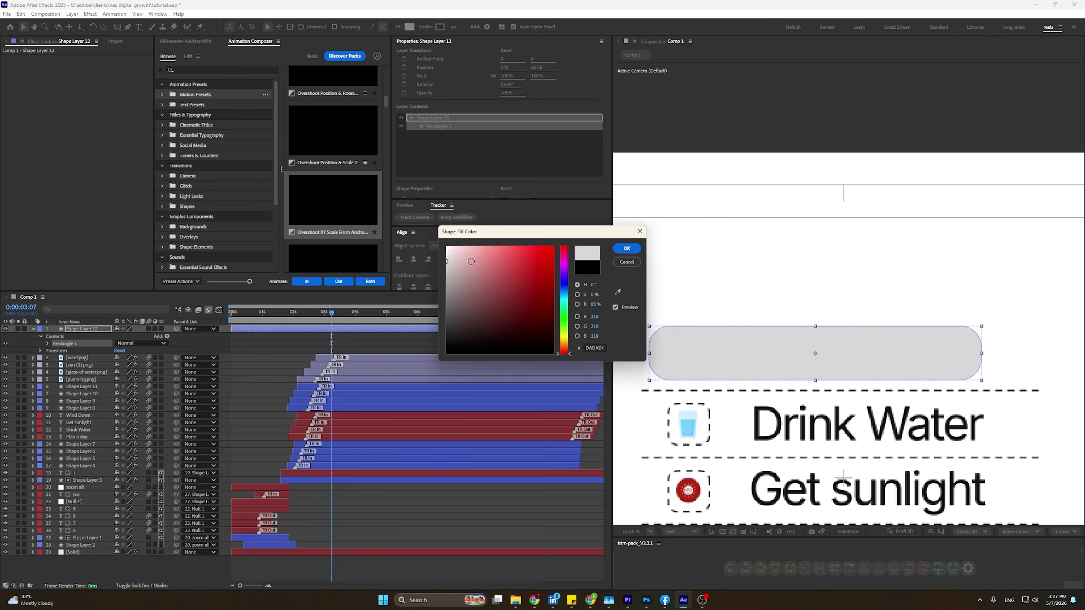
left_click(627, 248)
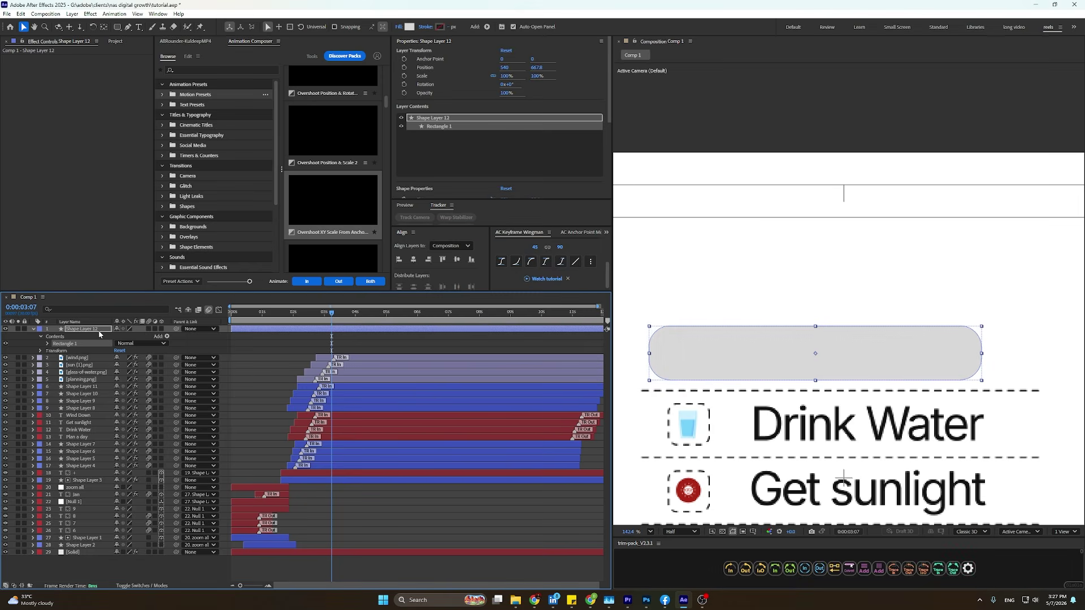
Reorder the gray rectangle layer below all list text, icon, checkbox and divider layers, just above the plus text layer.
left_click_drag(99, 334, 113, 472)
scroll(1026, 252, "down", 6)
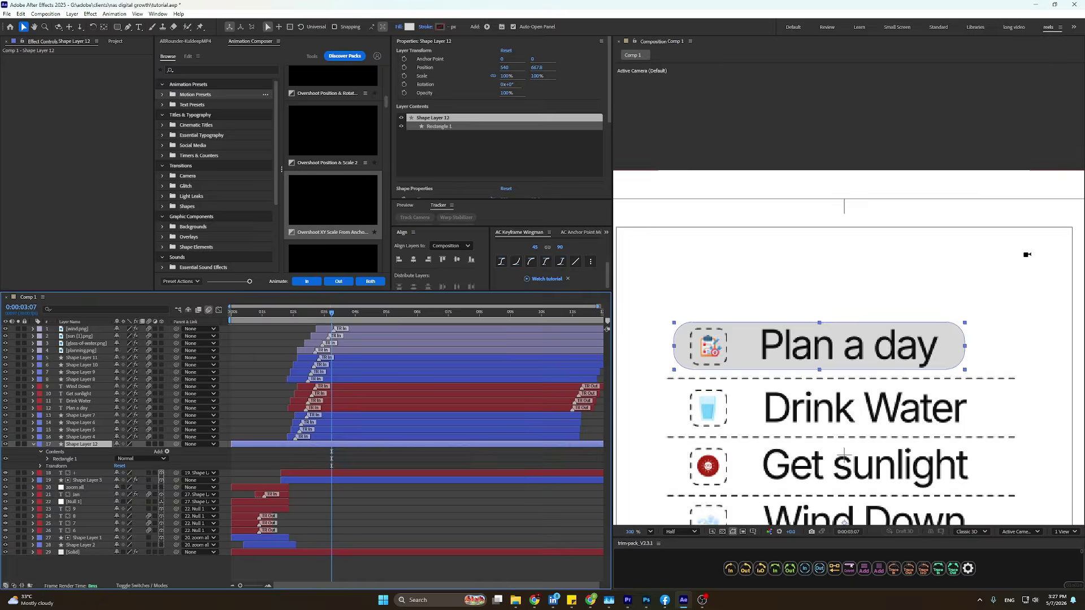
left_click(930, 176)
key("space")
left_click_drag(845, 340, 836, 300)
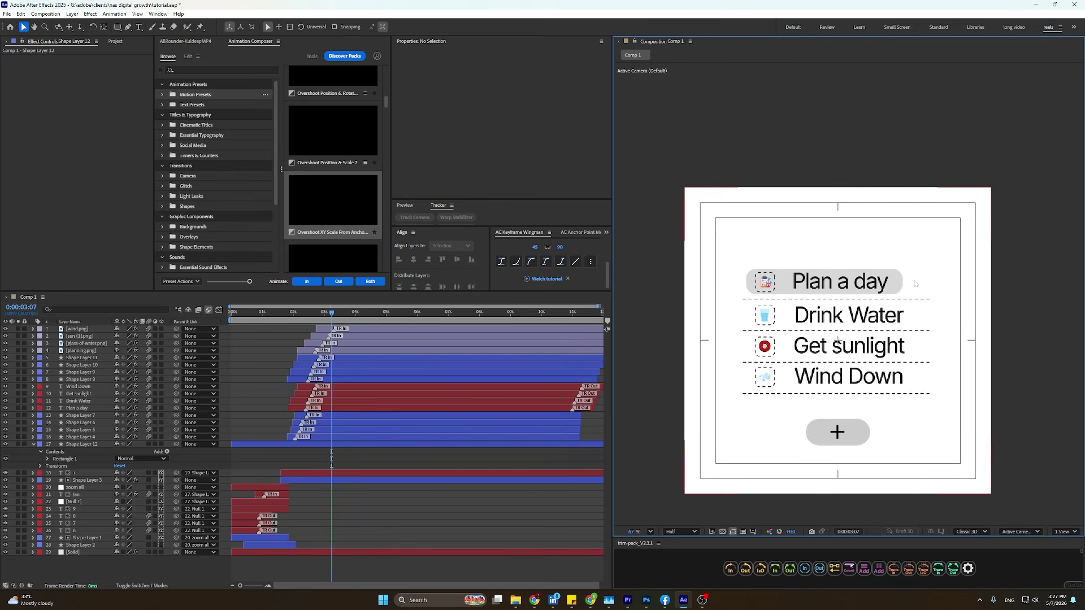
Reduce the gray highlight rectangle's corner roundness to 23.
left_click(896, 282)
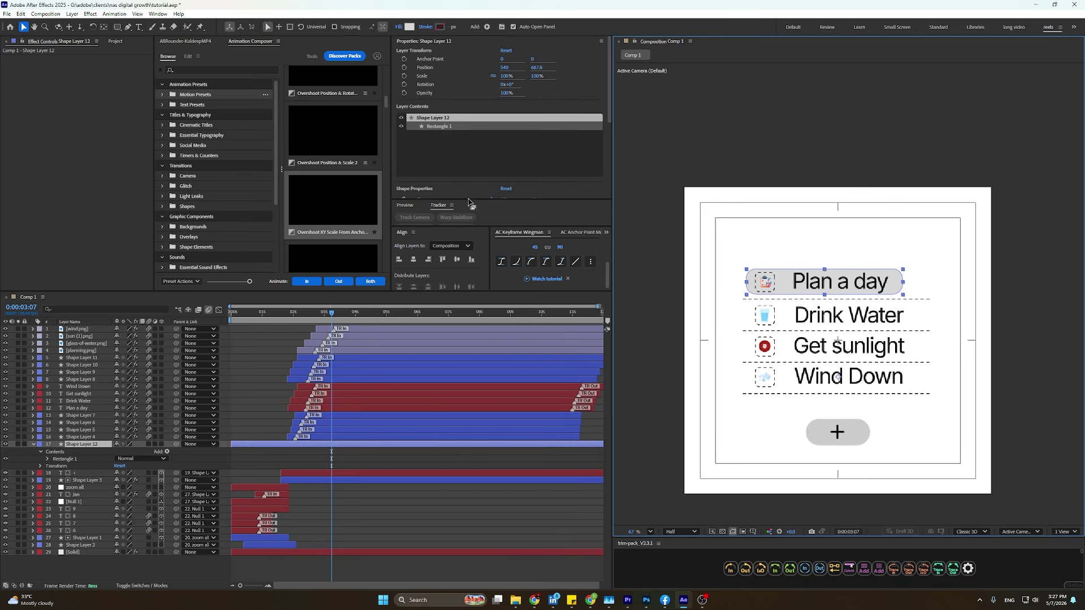
scroll(483, 165, "down", 3)
left_click_drag(505, 145, 497, 143)
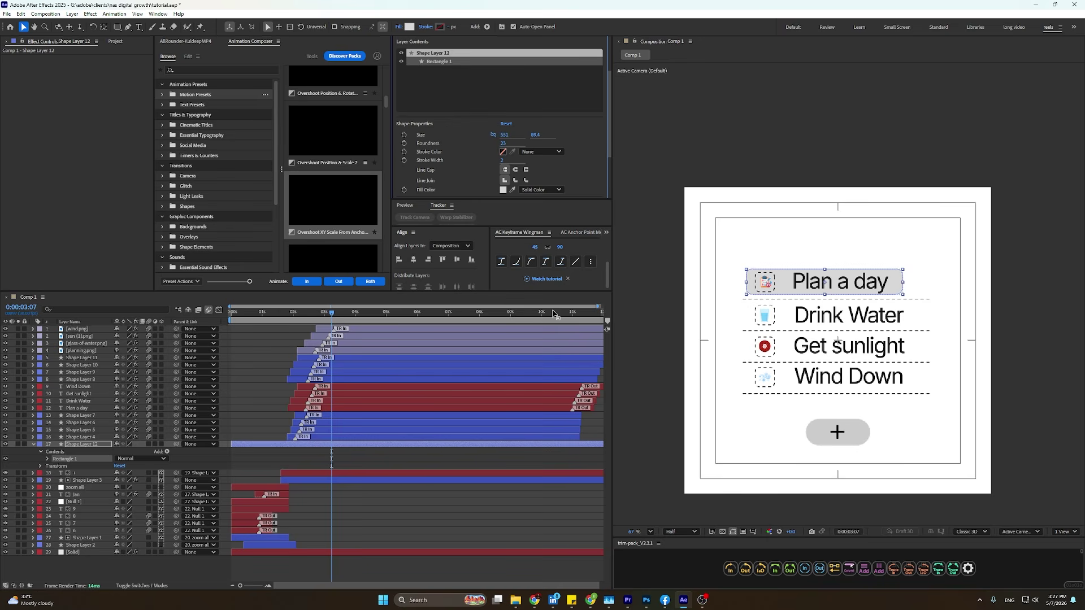
left_click(1029, 367)
Widen the gray highlight rectangle to 610 and shift it slightly right behind the Plan a day row.
scroll(836, 292, "up", 3)
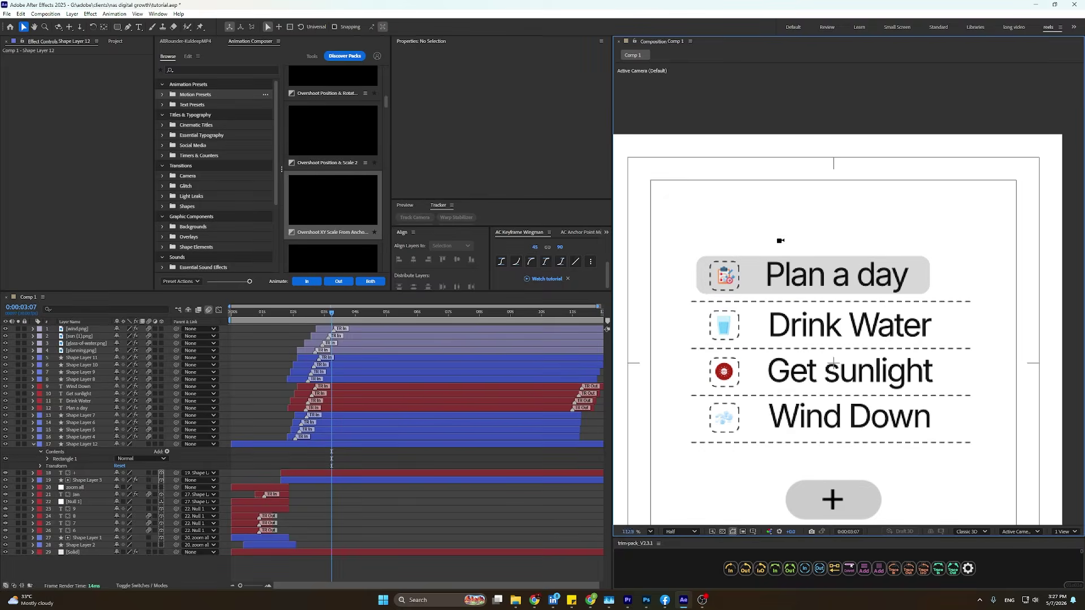
left_click(918, 267)
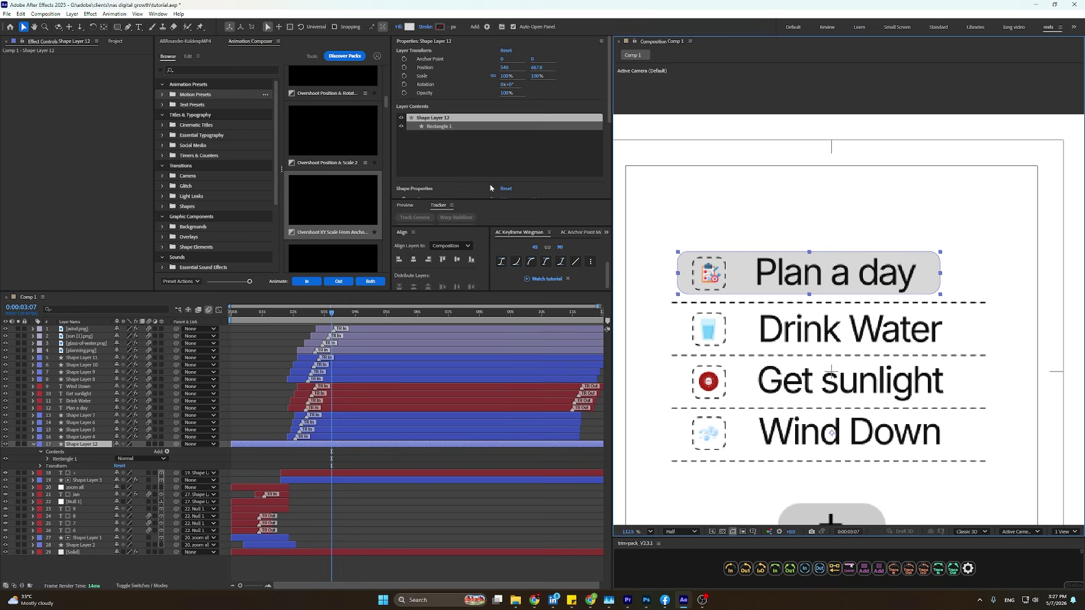
scroll(490, 188, "down", 3)
left_click_drag(504, 134, 536, 142)
left_click_drag(940, 297, 947, 288)
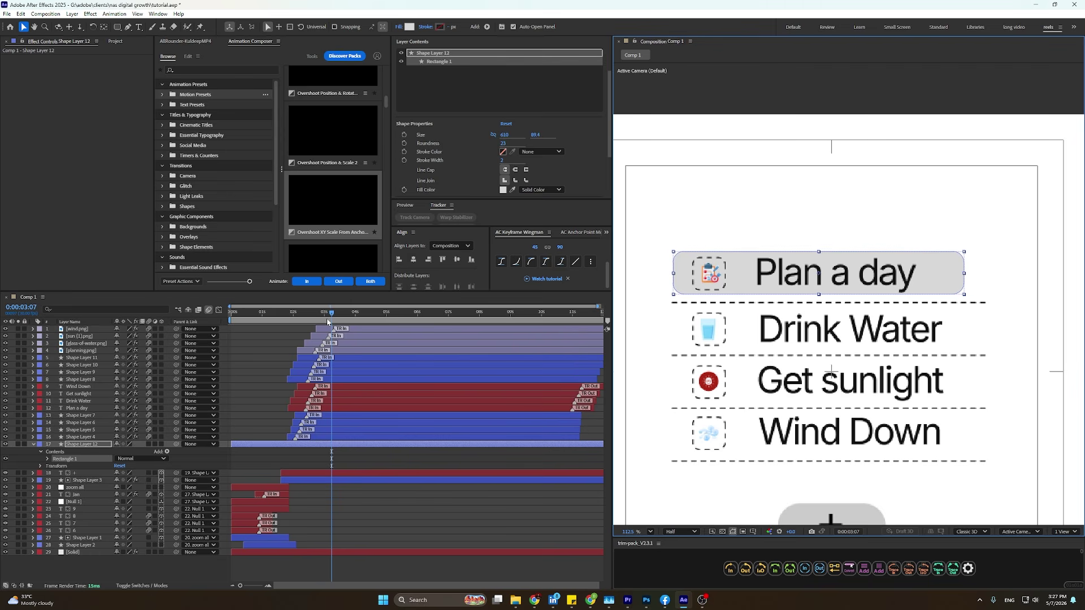
Trim the highlight layer to start near 0:00:02:20 and place a Size keyframe for its full width less than a second after that.
left_click_drag(324, 314, 314, 334)
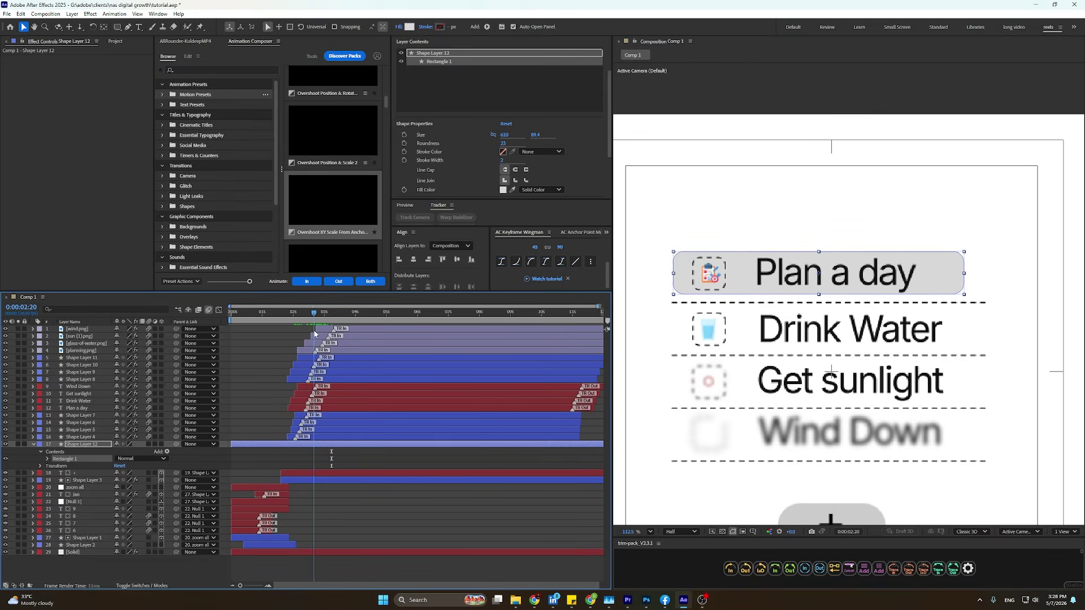
key("alt+bracketleft")
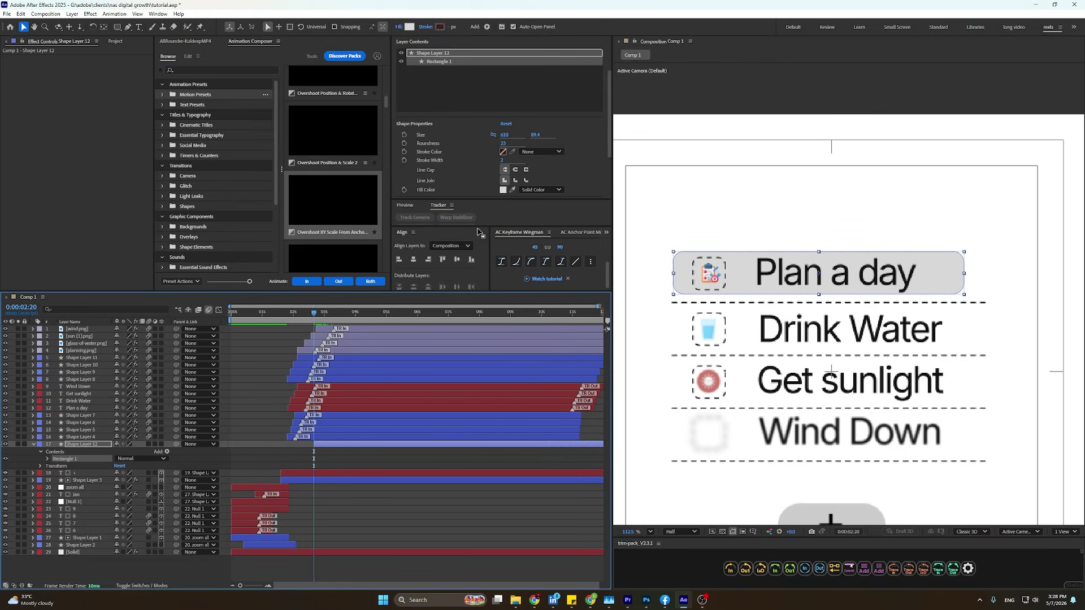
left_click(404, 135)
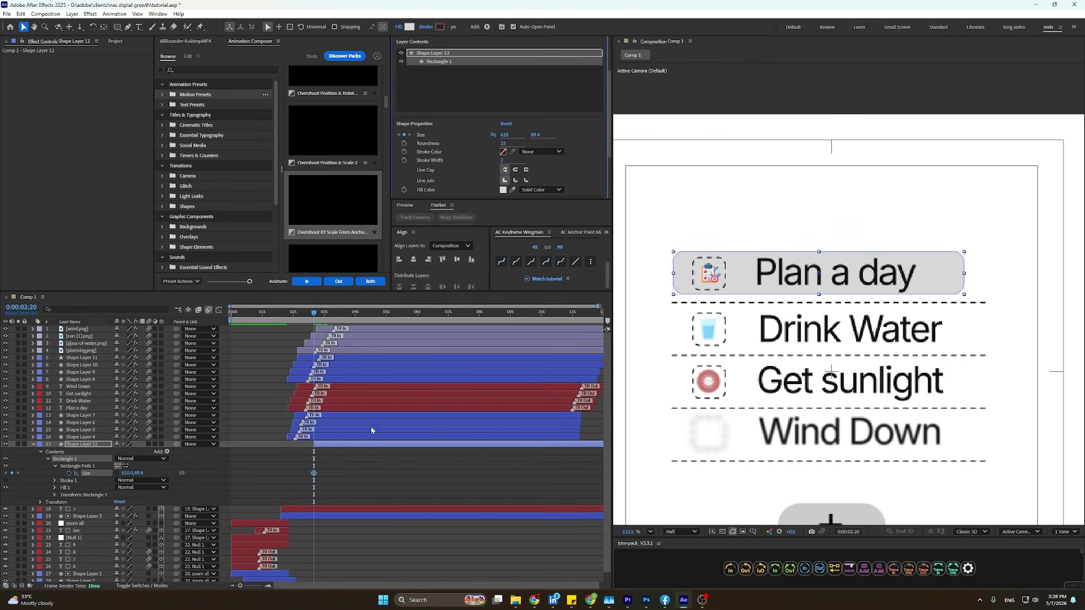
left_click_drag(313, 473, 337, 483)
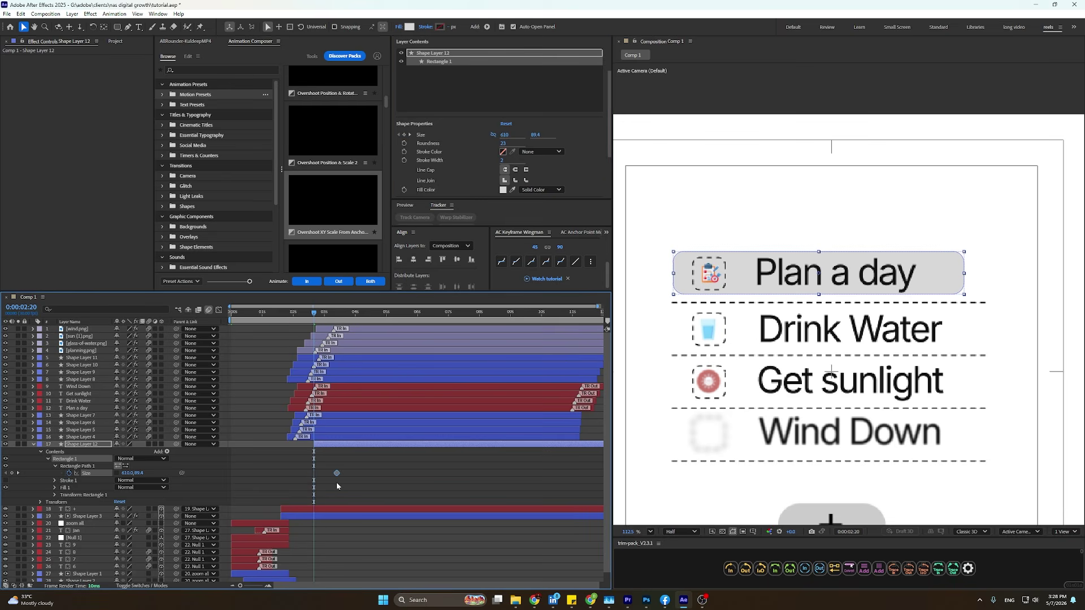
left_click_drag(346, 443, 342, 444)
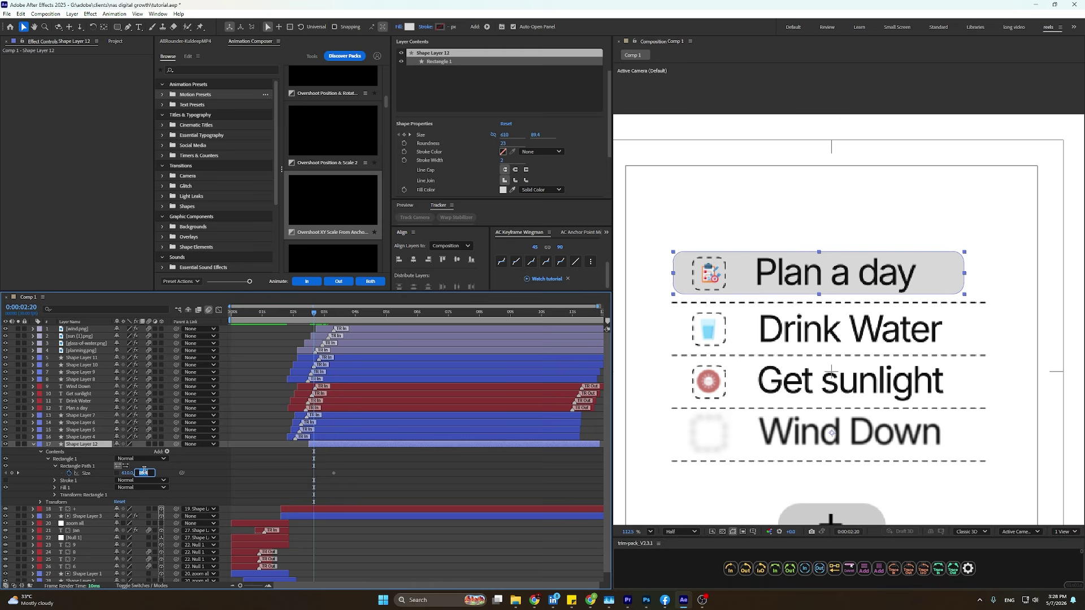
Keyframe the highlight's width at 0 at 0:00:02:20, keeping the height at 89.4, and ease both Size keyframes.
key("Return")
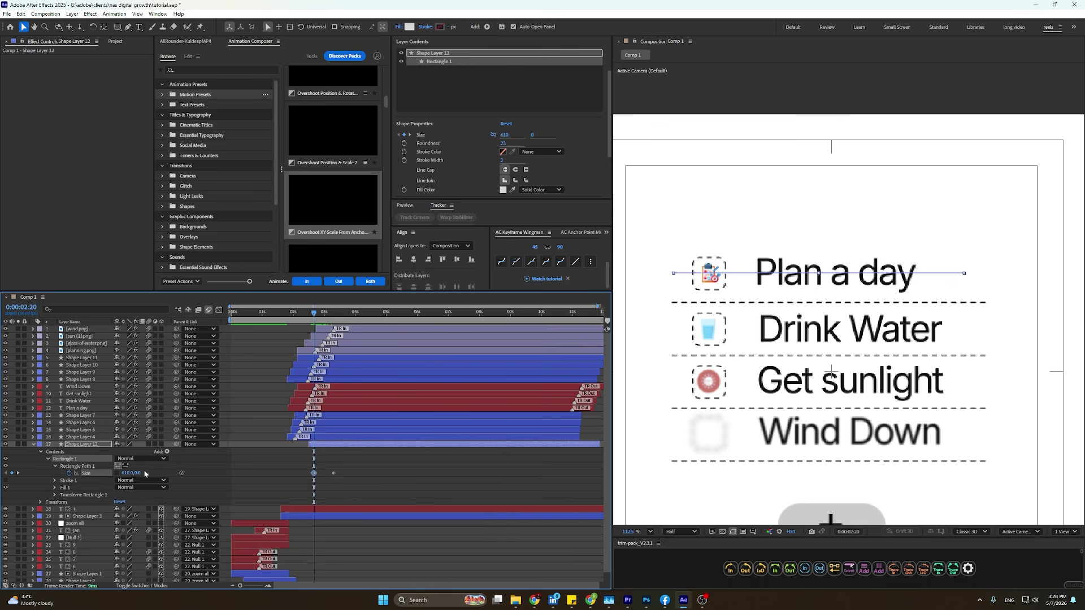
key("ctrl+z")
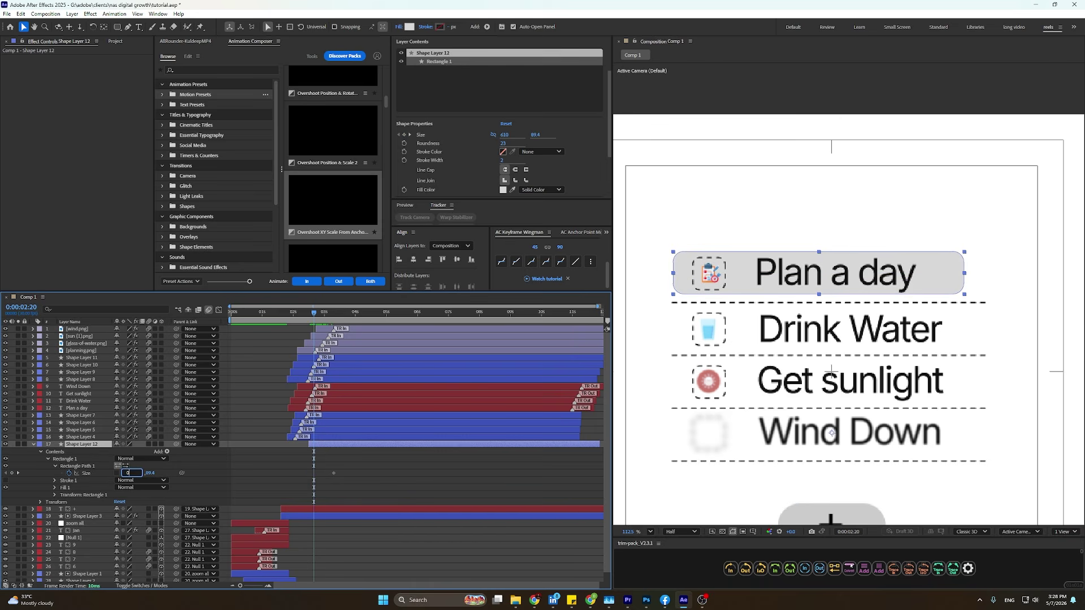
key("Return")
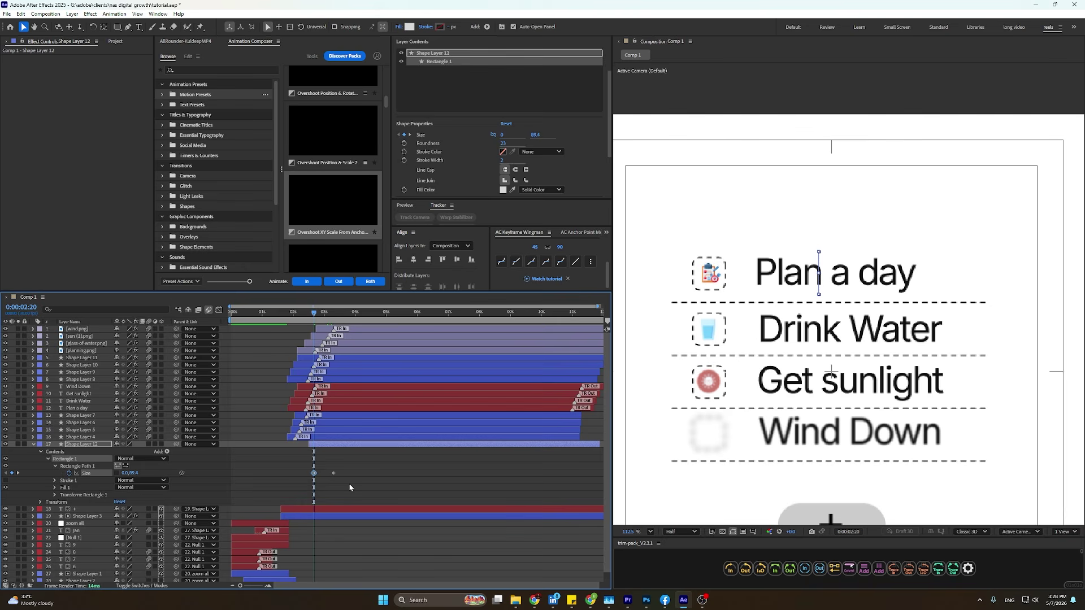
left_click_drag(349, 487, 307, 472)
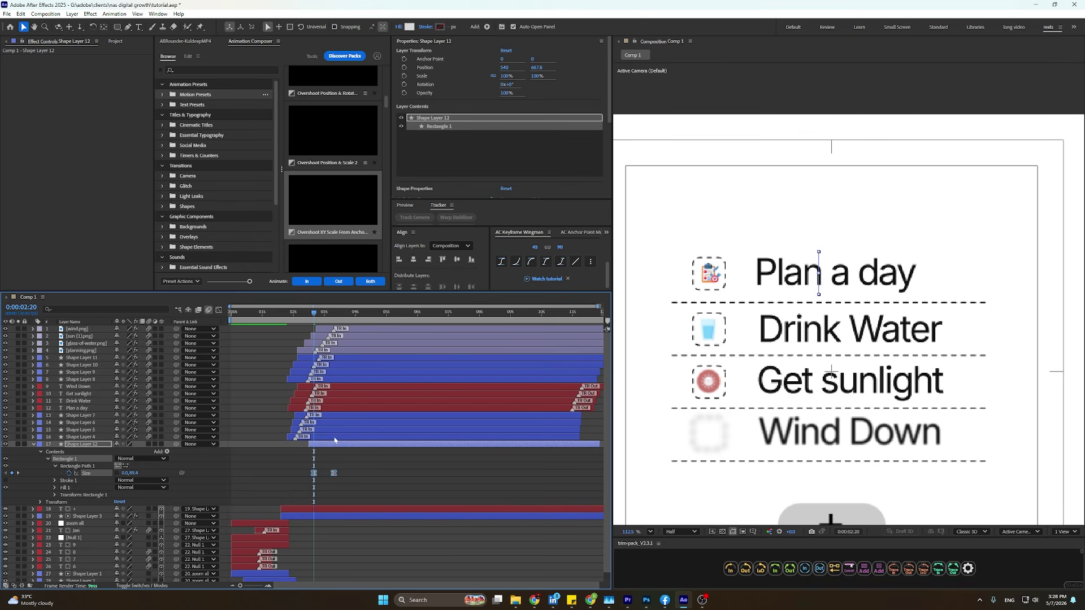
Preview the highlight's growth, then move its end Size keyframe slightly later and apply an easing preset to both keyframes.
left_click_drag(314, 314, 296, 343)
key("space")
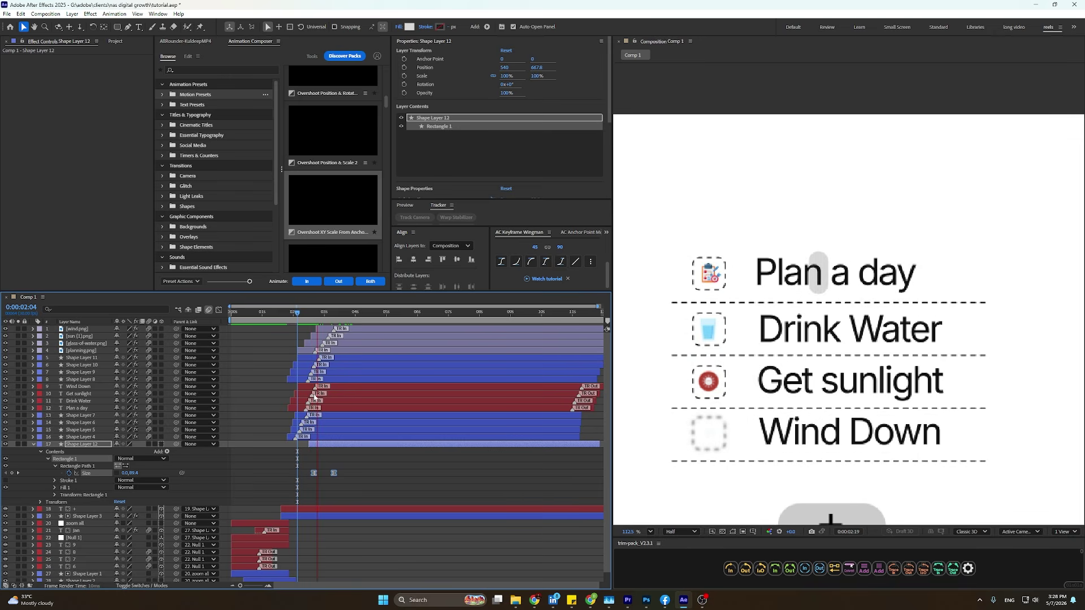
key("space")
left_click(336, 473)
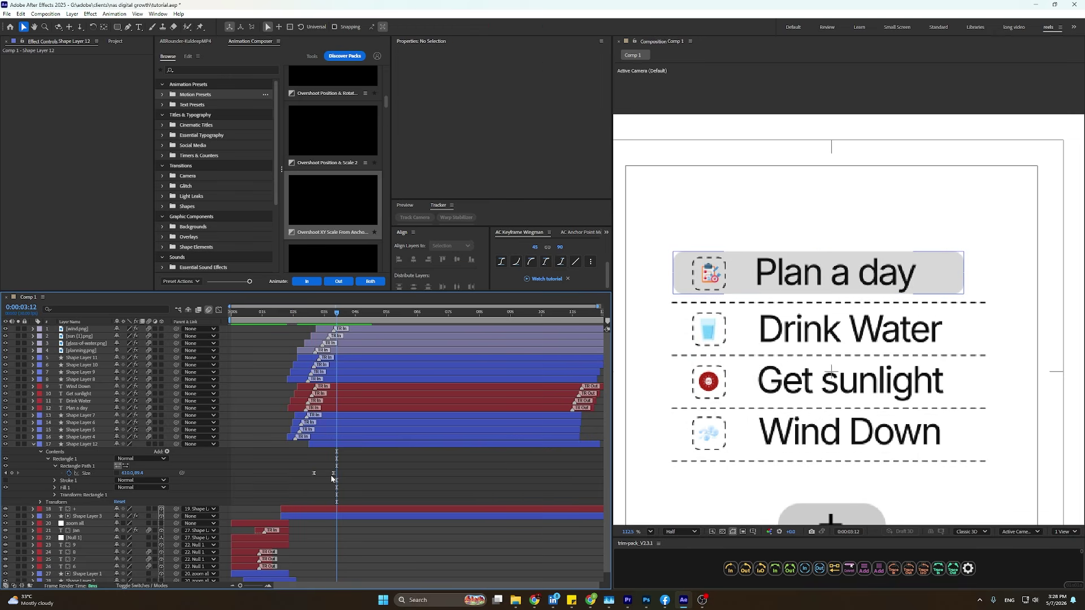
left_click_drag(339, 475, 292, 465)
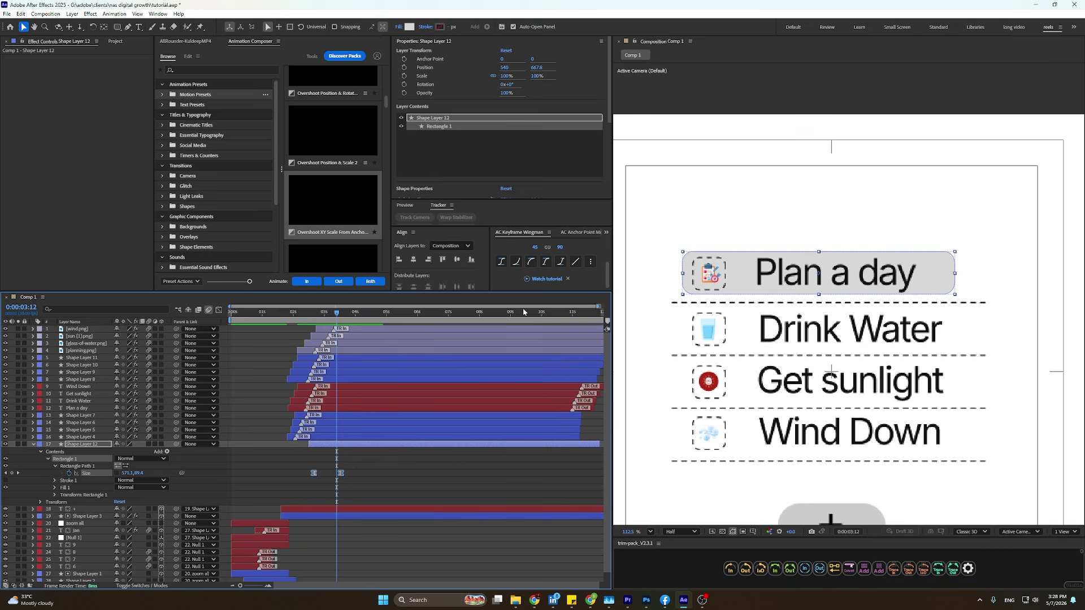
left_click(544, 264)
left_click(398, 471)
Play back the retimed Plan a day highlight animation from 0:00:02:11 and check it against the whole composition.
left_click_drag(337, 313, 305, 315)
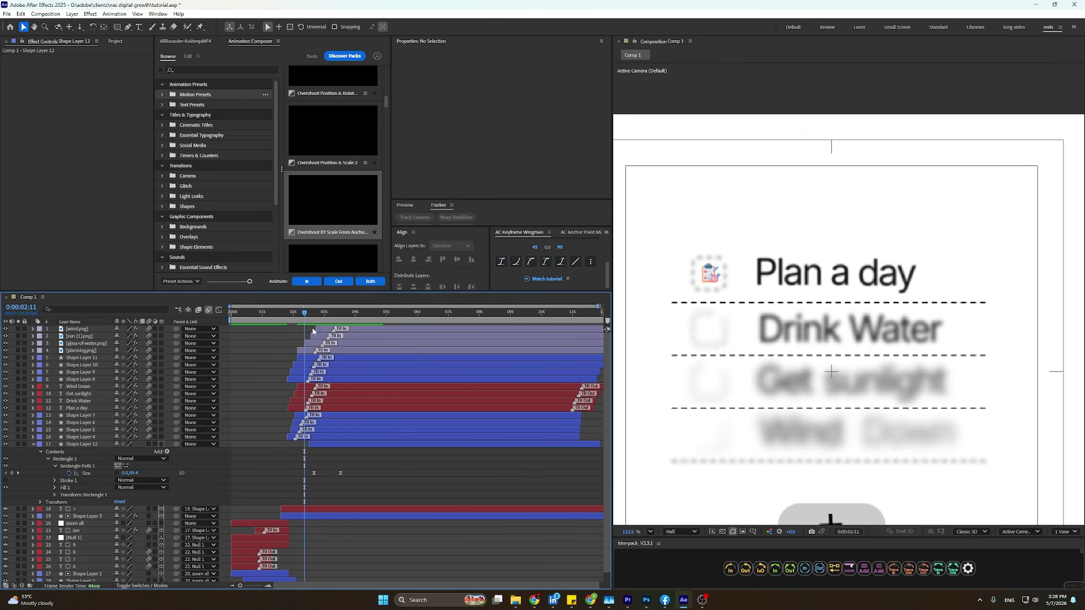
key("space")
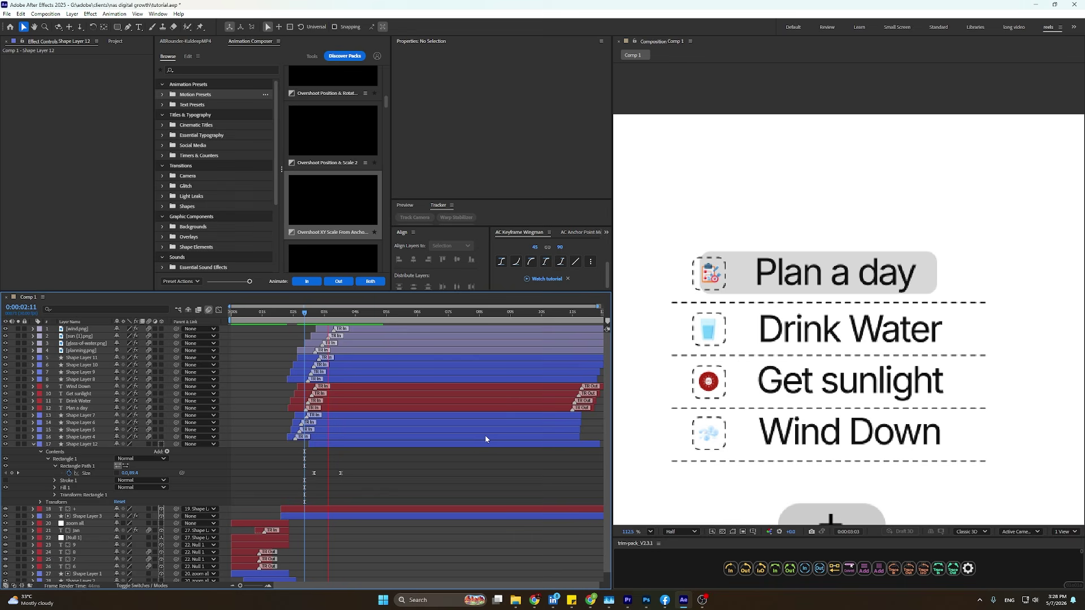
key("space")
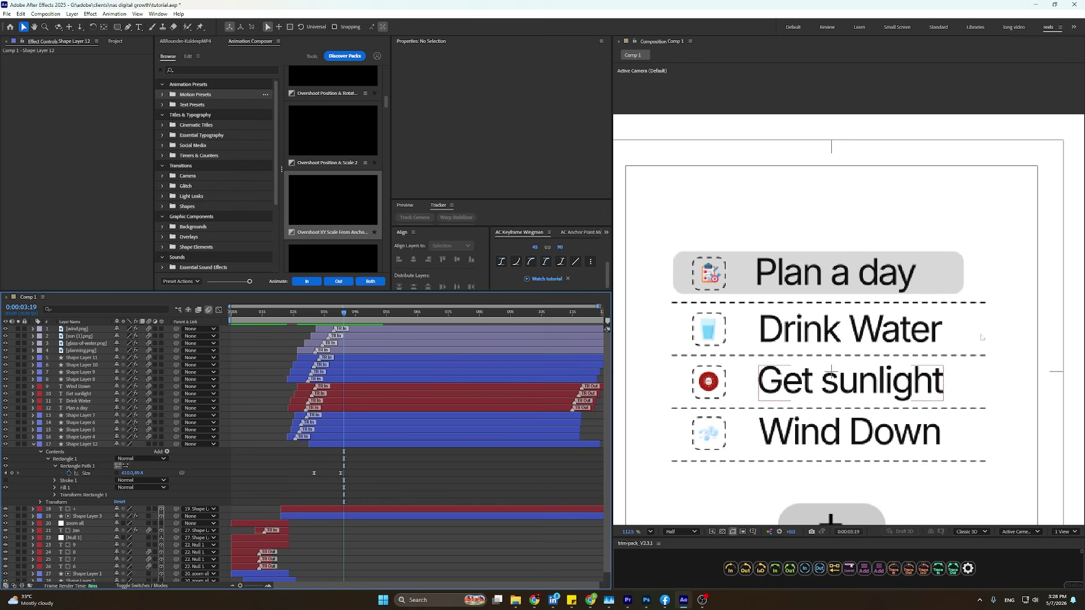
scroll(981, 338, "down", 2)
key("h")
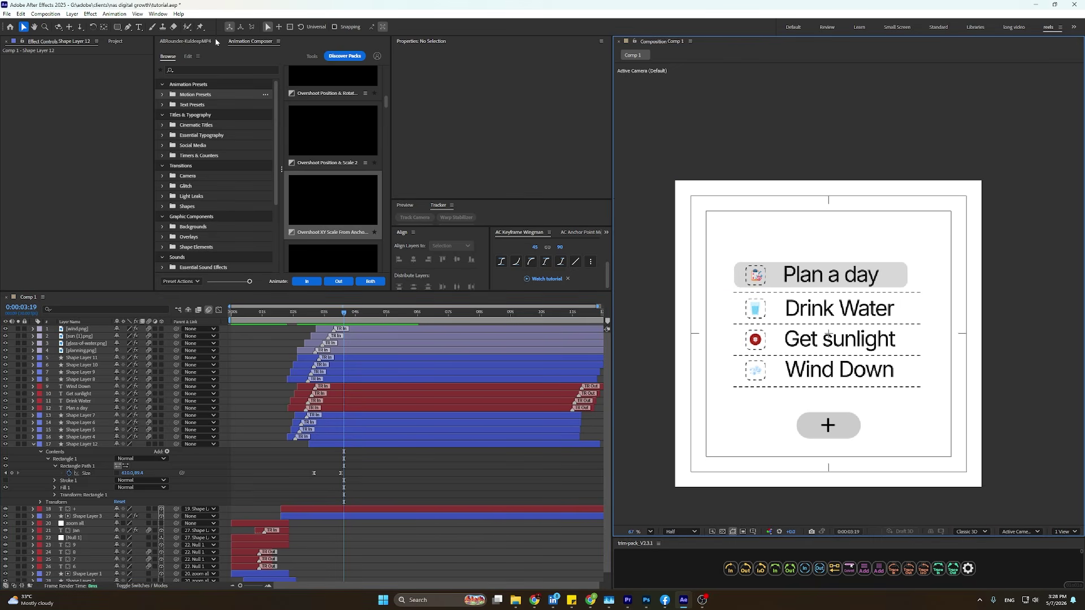
Draw a light gray three-point polygon above the Plan a day row with the Polygon tool.
left_click(118, 27)
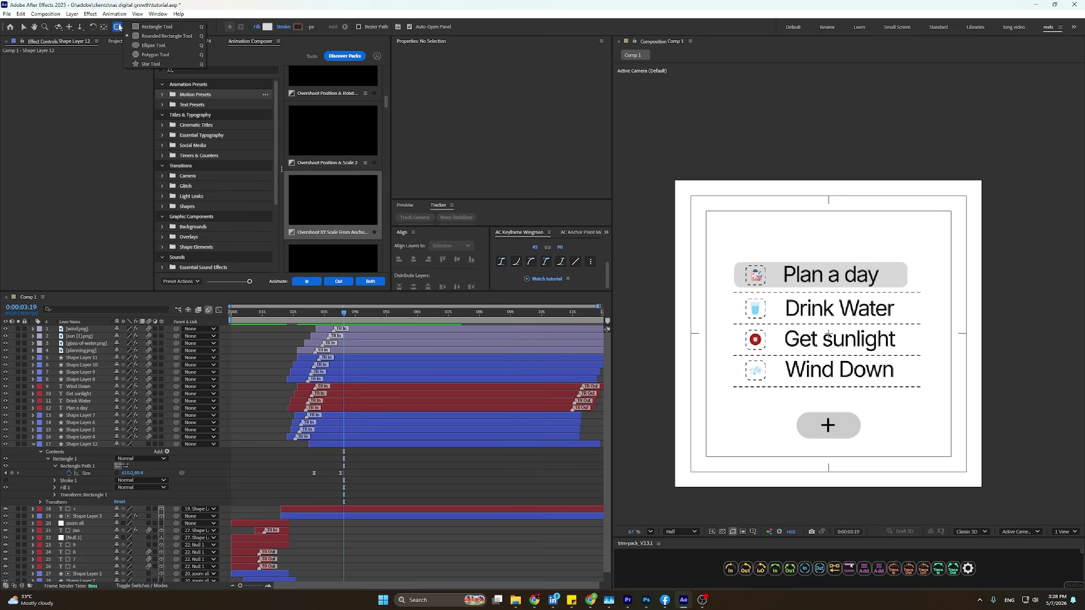
left_click(148, 45)
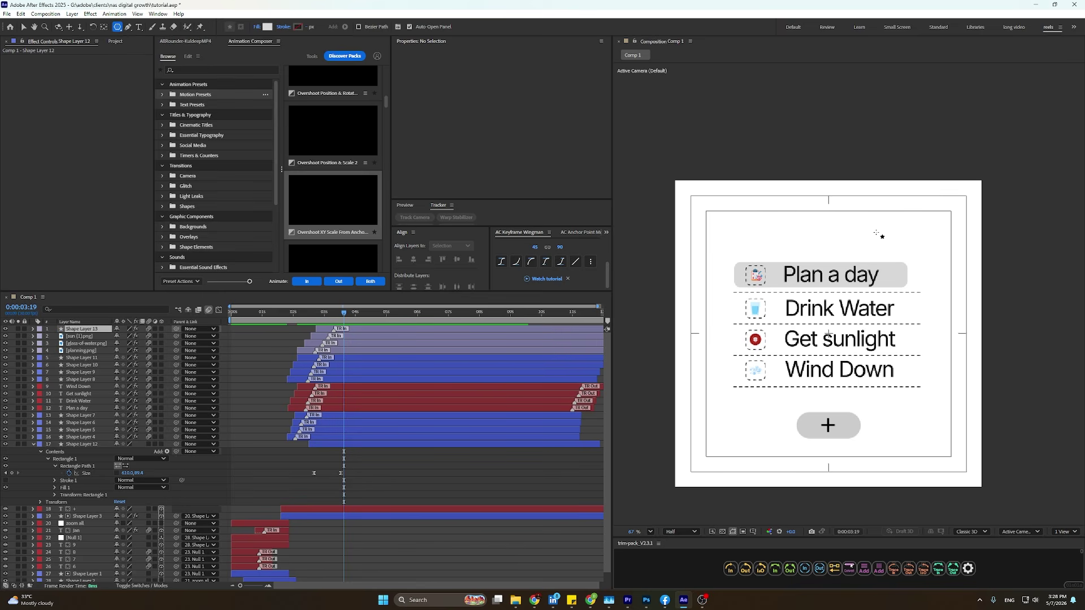
mouse_move(869, 230)
left_mouse_down()
mouse_move(906, 275)
mouse_move(875, 243)
mouse_move(895, 259)
mouse_move(889, 250)
left_mouse_up()
key("Down")
key("Down")
key("Down")
key("Left")
key("Left")
key("Left")
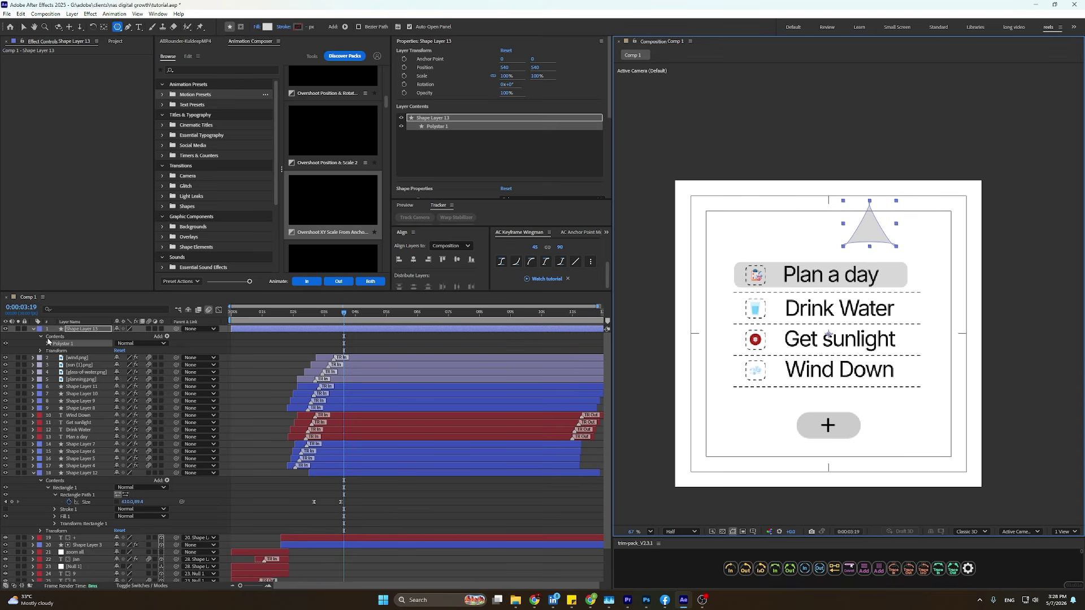
Set the polygon's Outer Roundness to 0, then raise it until the triangle's corners are softly rounded.
left_click(48, 343)
left_click(54, 350)
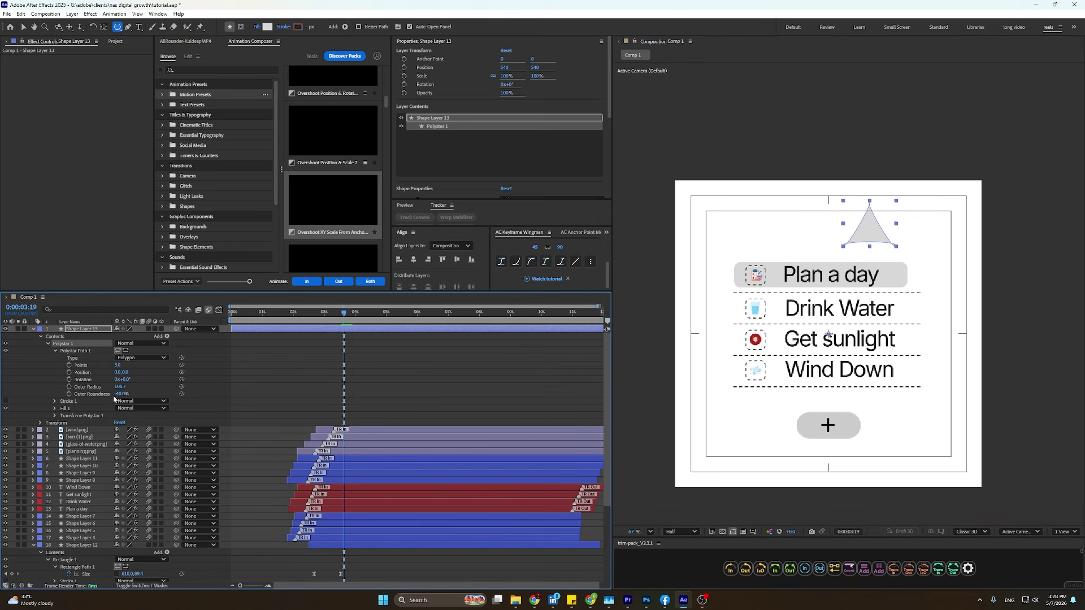
left_click(119, 393)
type("0")
key("Return")
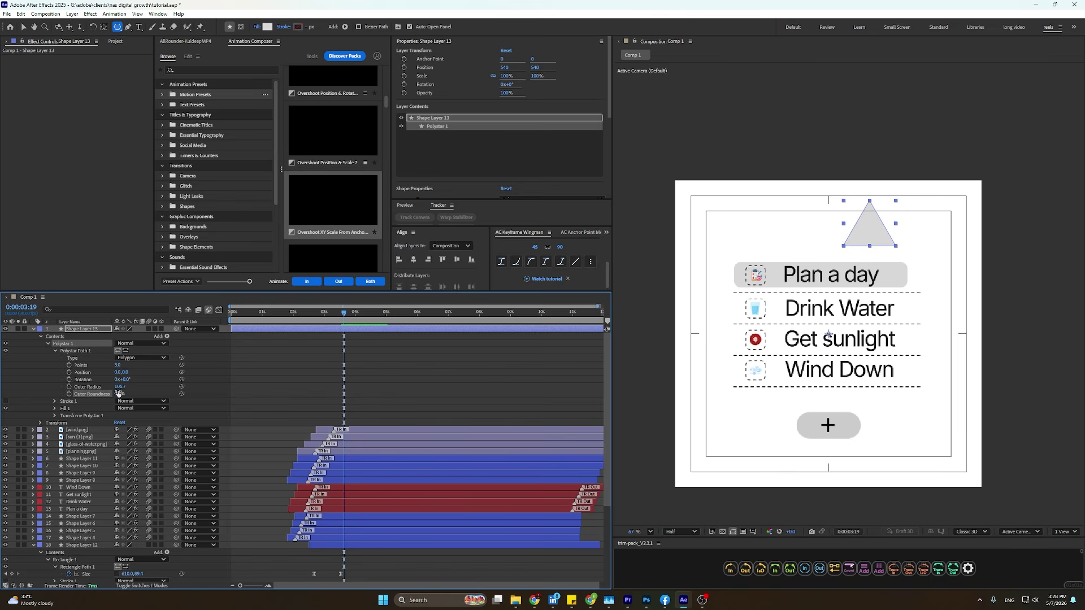
left_click_drag(119, 396, 139, 395)
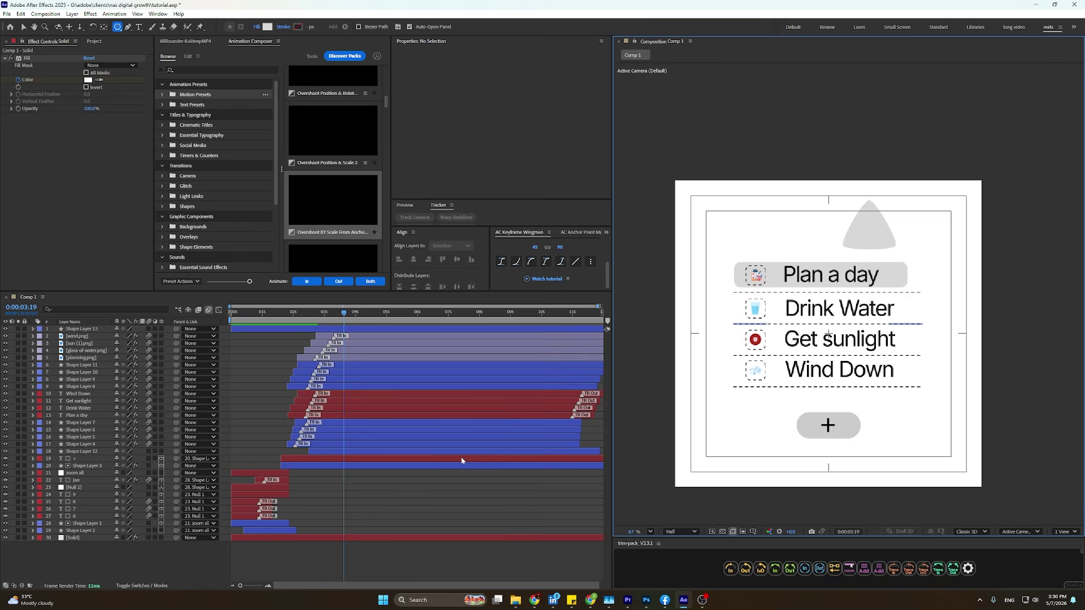
Draw a small circle on a new shape layer beside the rounded triangle, above the Plan a day row.
key(".")
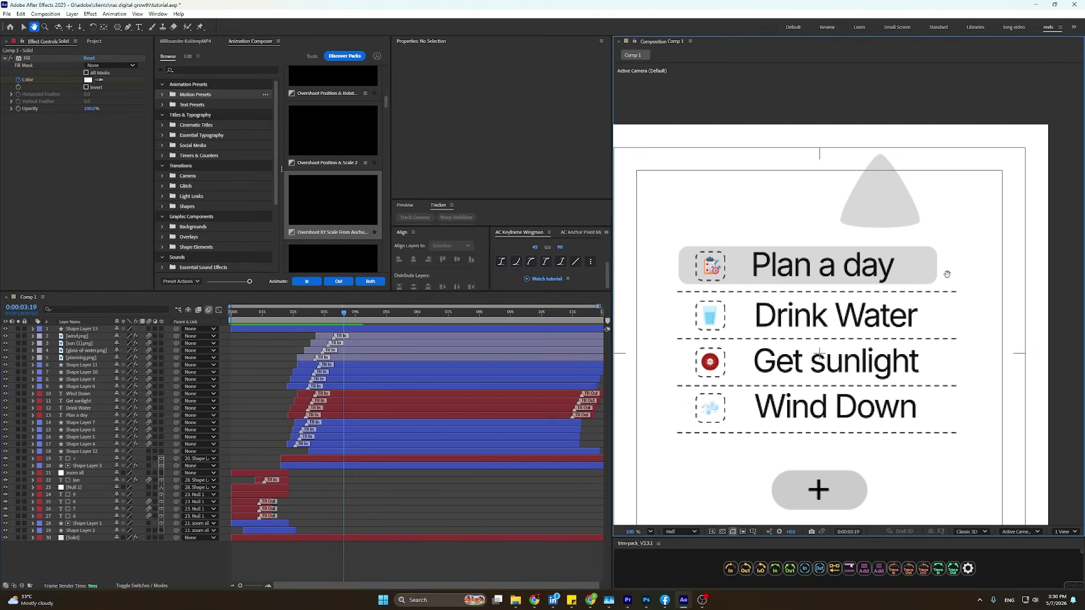
left_click_drag(949, 270, 747, 431)
scroll(759, 395, "up", 5)
left_click_drag(732, 376, 828, 326)
key("q")
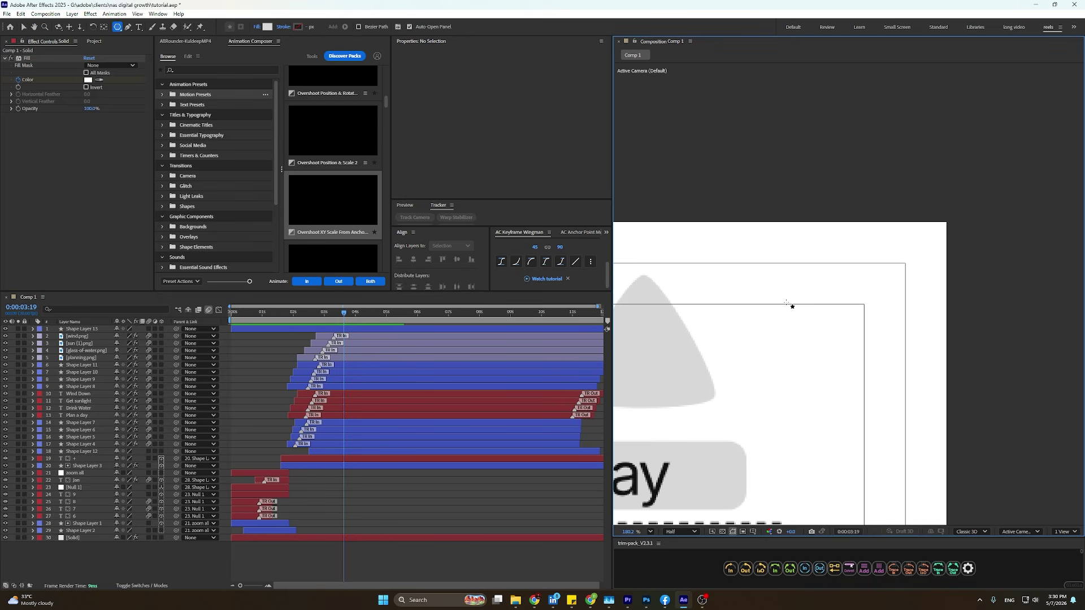
left_click_drag(785, 297, 820, 330)
key("ctrl+z")
left_click_drag(117, 27, 143, 46)
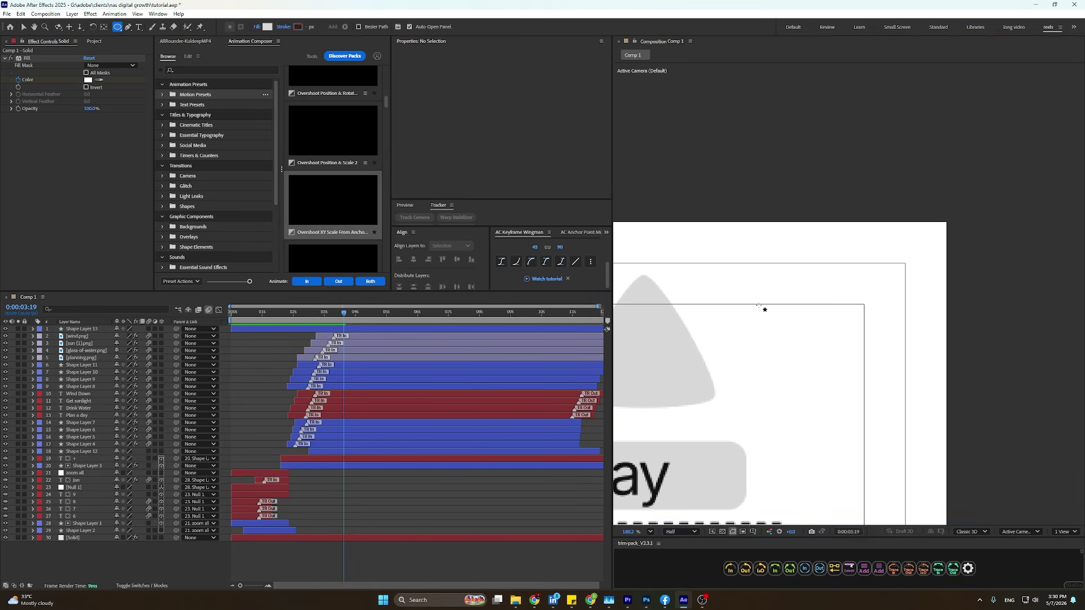
mouse_move(751, 291)
left_mouse_down()
mouse_move(817, 357)
mouse_move(800, 325)
mouse_move(777, 320)
left_mouse_up()
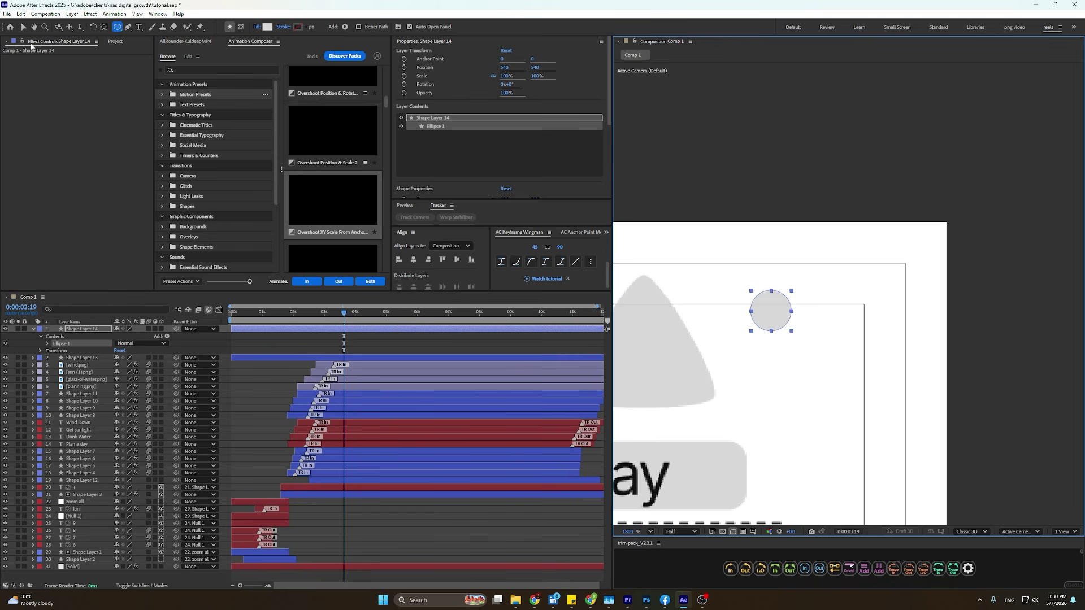
Change the small circle's fill to a dark red.
left_click(23, 27)
left_click(409, 26)
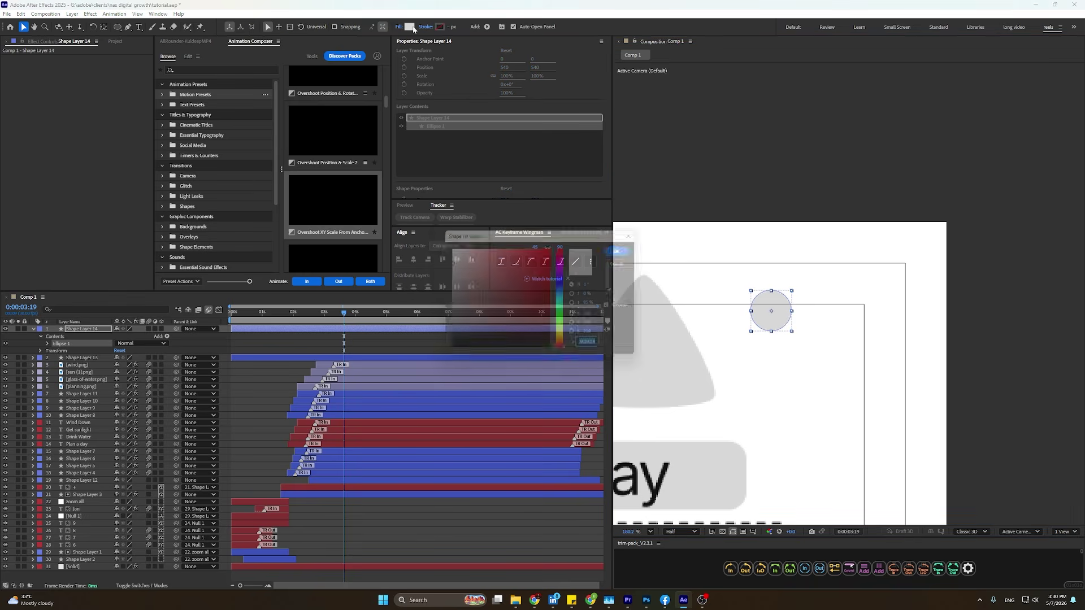
left_click_drag(564, 313, 553, 285)
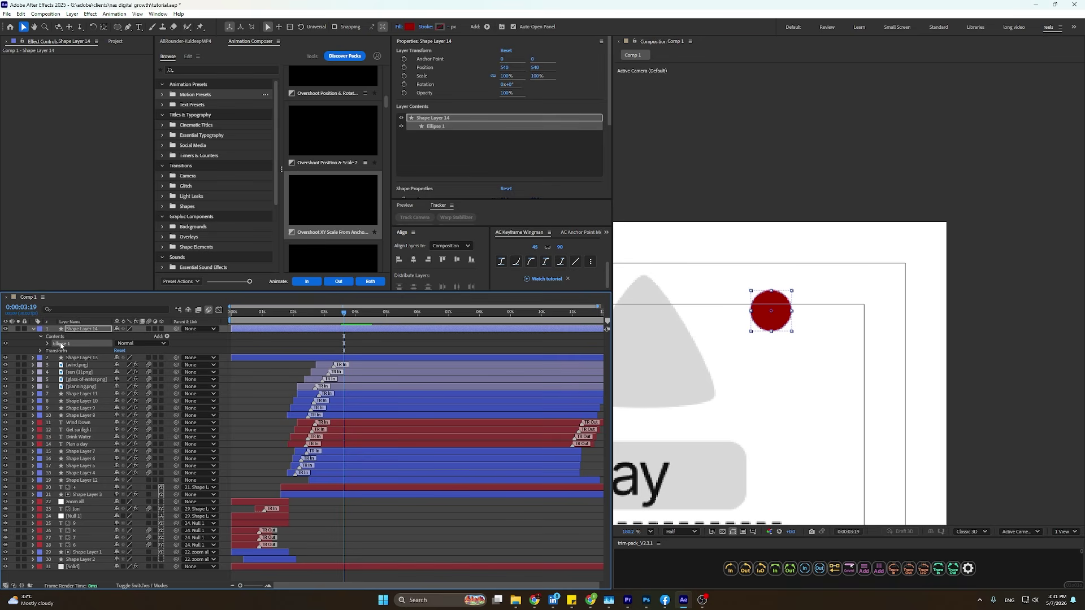
Duplicate the circle inside its shape layer and scale the back copy, Ellipse 1, to 121%.
key("ctrl+d")
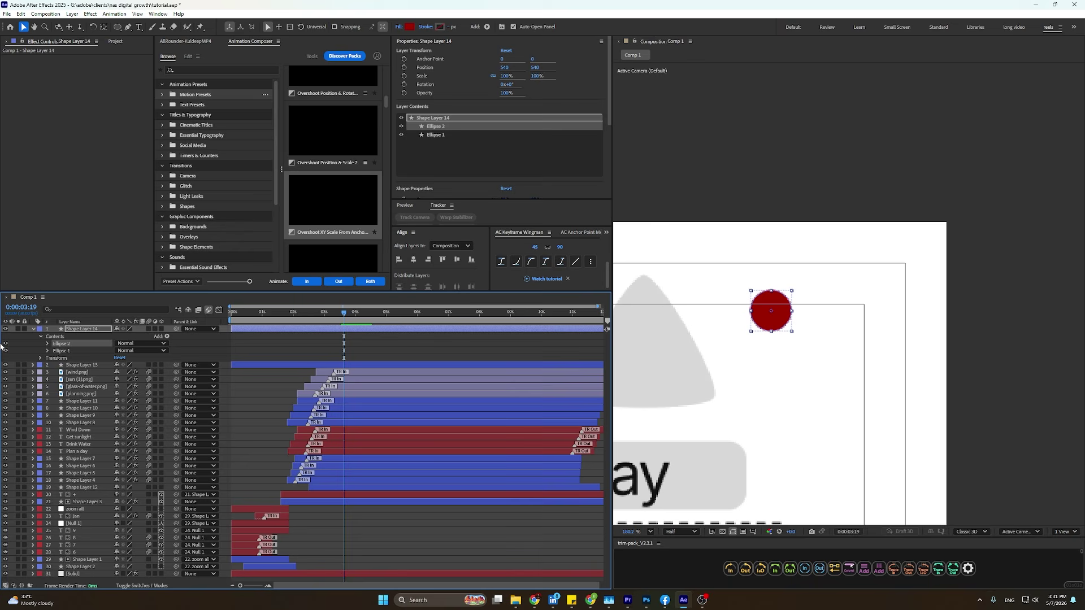
left_click(70, 351)
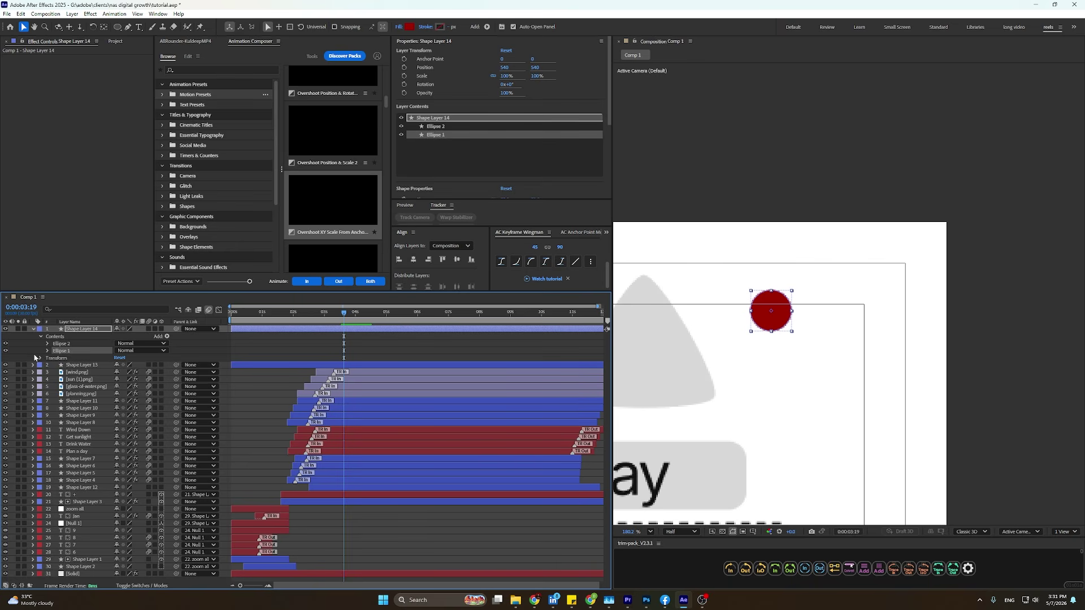
left_click(47, 351)
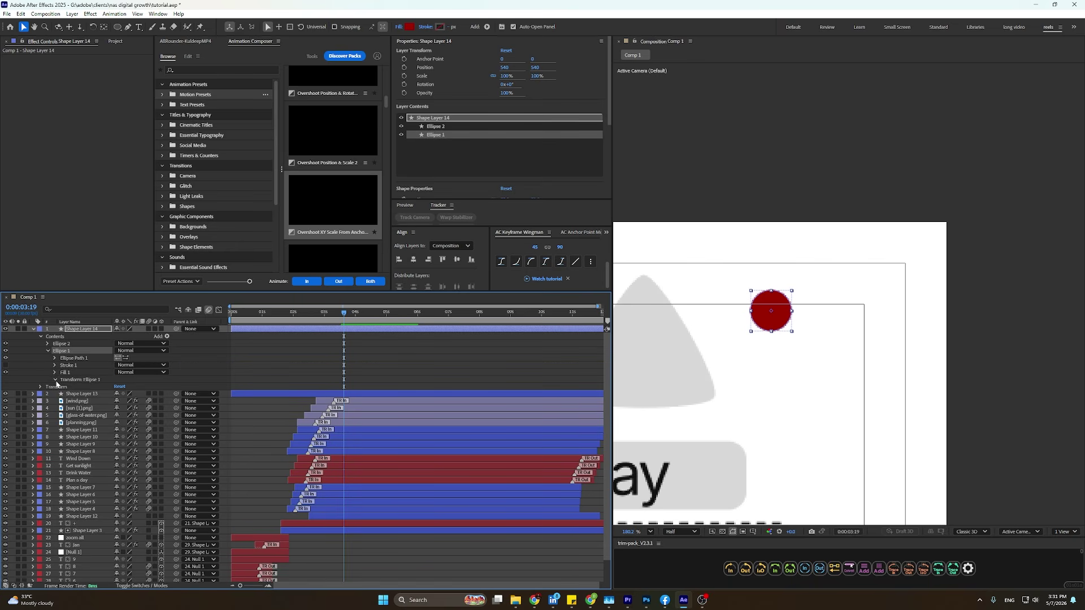
left_click(55, 380)
left_click_drag(141, 401, 146, 403)
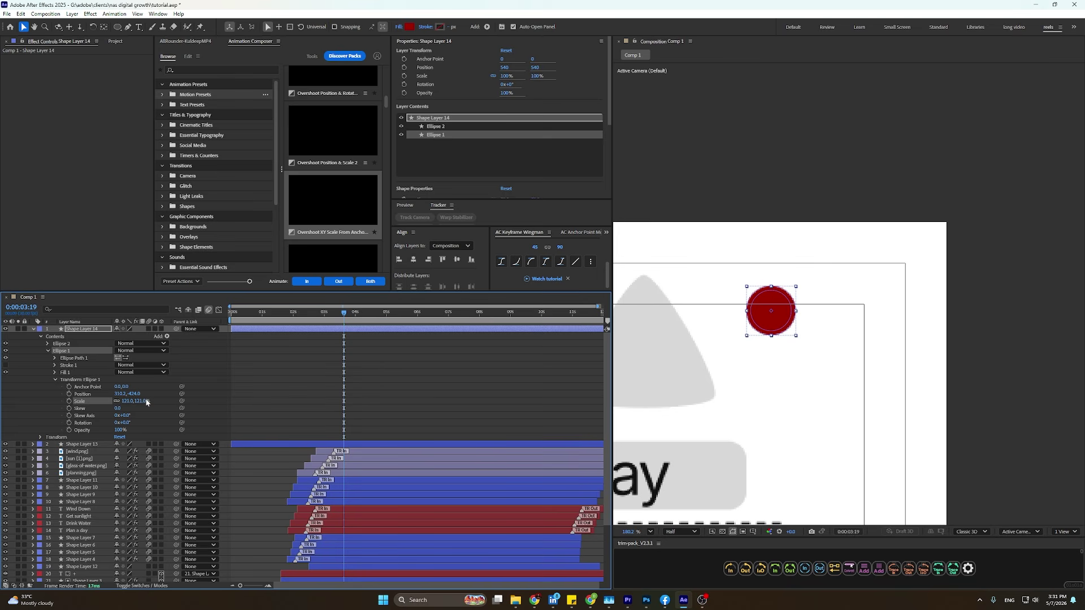
Fill the larger back circle with mid gray 888888.
left_click(408, 26)
left_click_drag(529, 290, 439, 296)
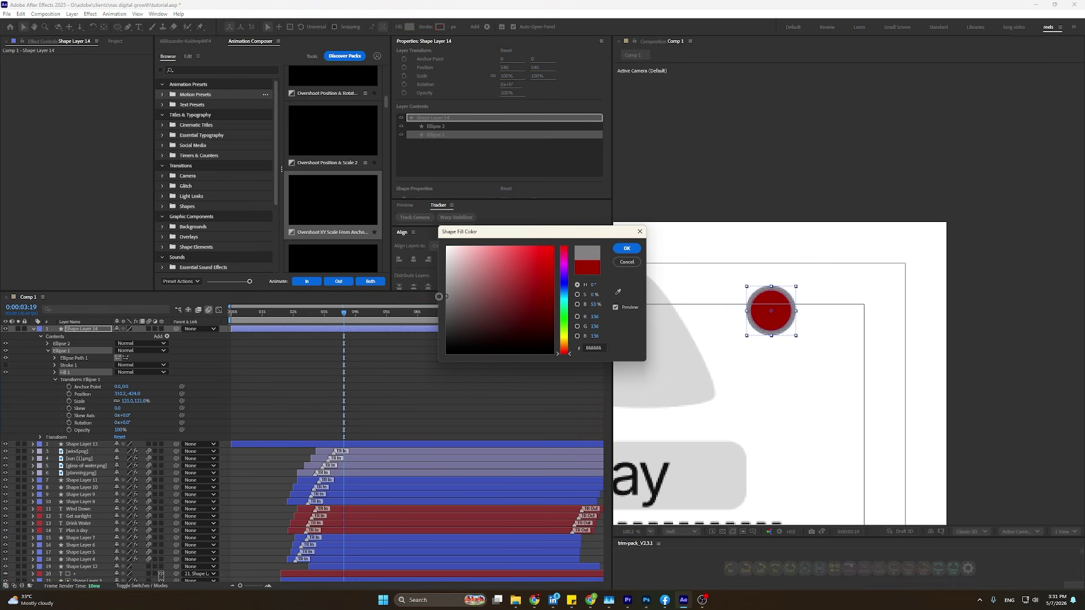
left_click(620, 249)
left_click(535, 600)
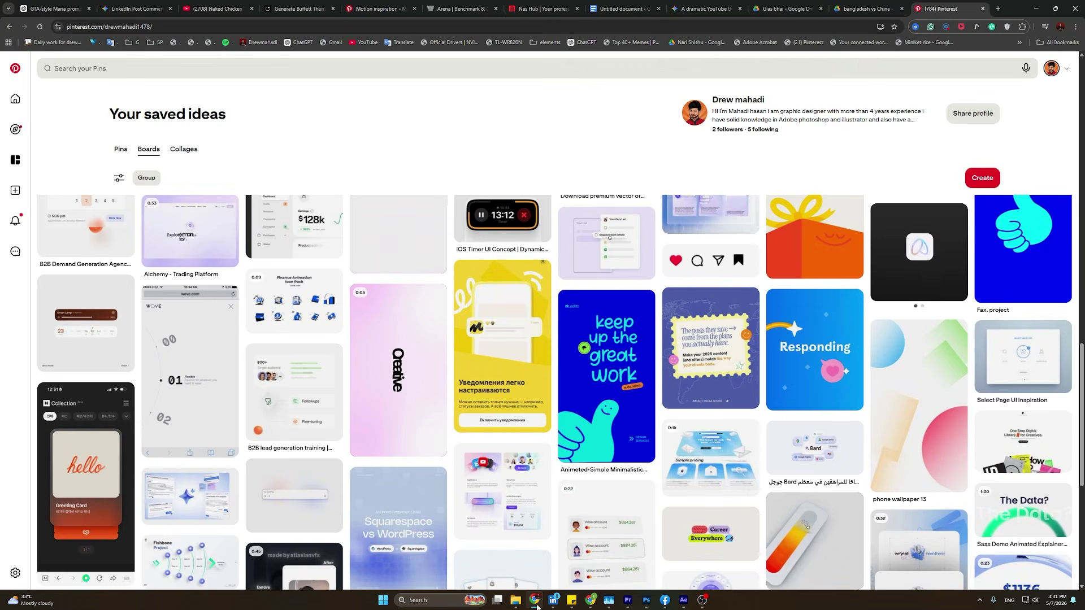
left_click(534, 601)
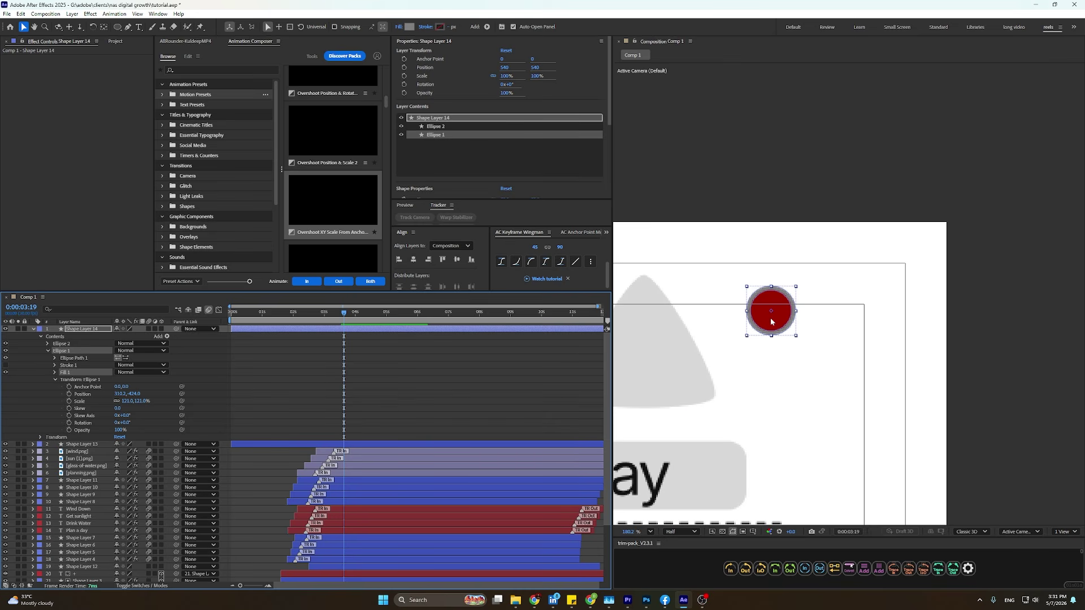
Change the fill of the front circle, Ellipse 2, to blue 0259A3.
left_click(69, 343)
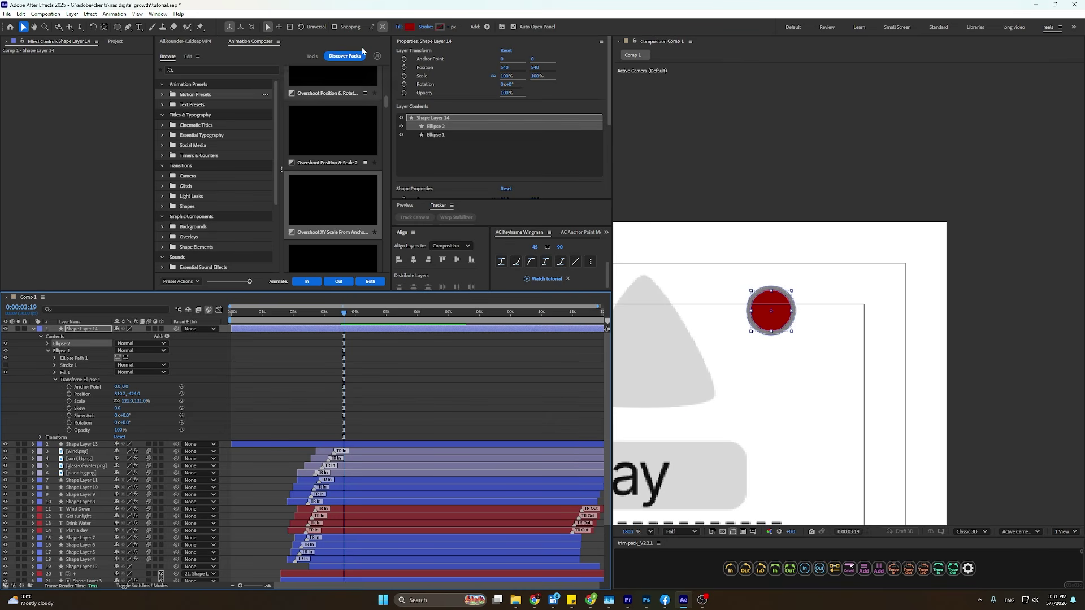
left_click(408, 27)
left_click_drag(563, 330, 564, 294)
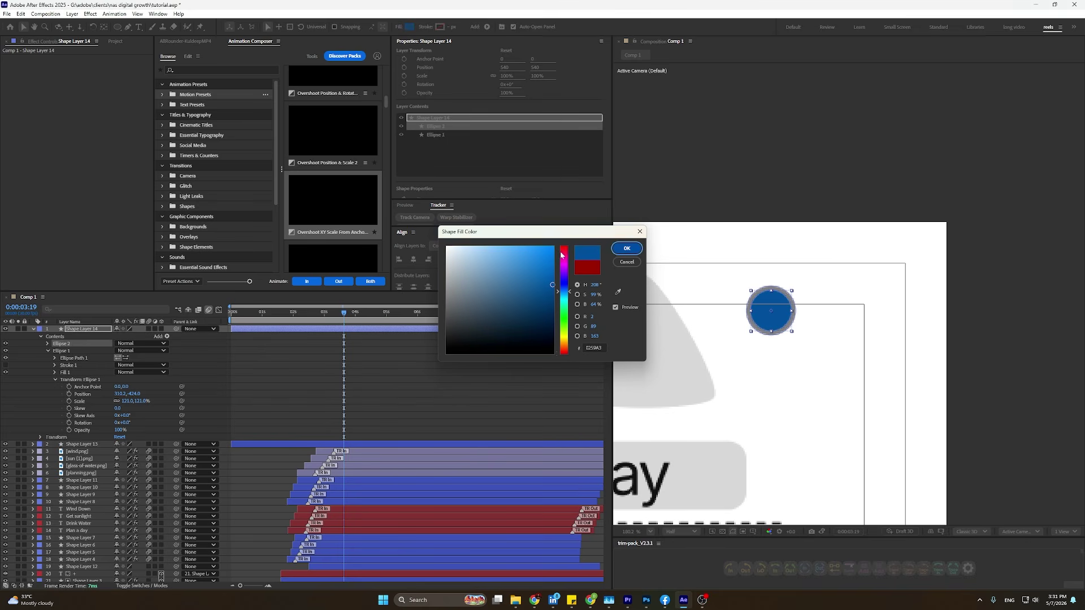
left_click(626, 248)
Fill the larger back circle, Ellipse 1, with light gray DEDEDE to form a pale ring.
left_click(65, 382)
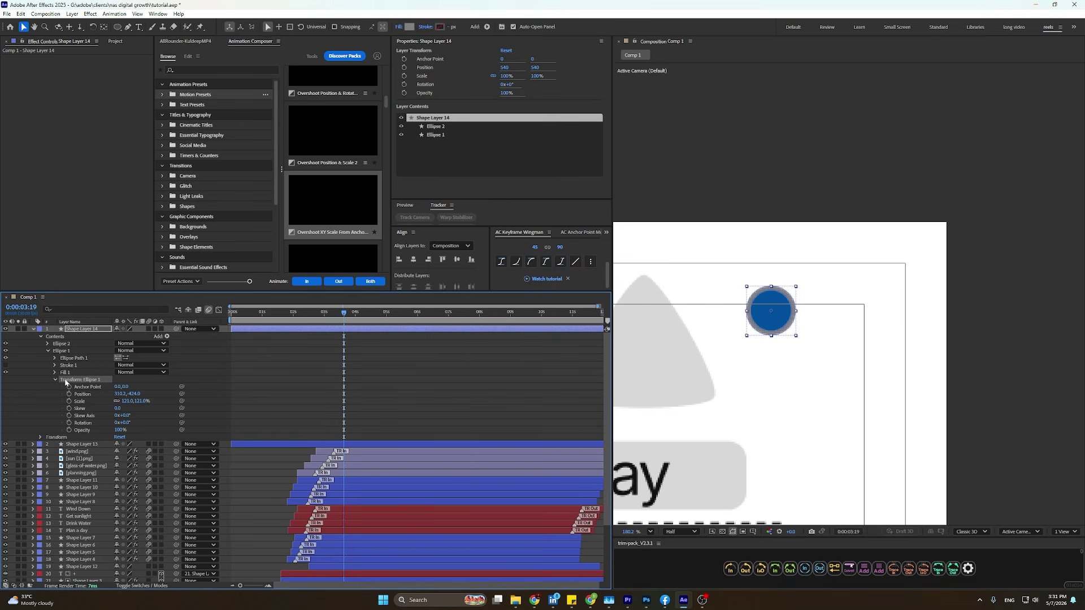
left_click(410, 28)
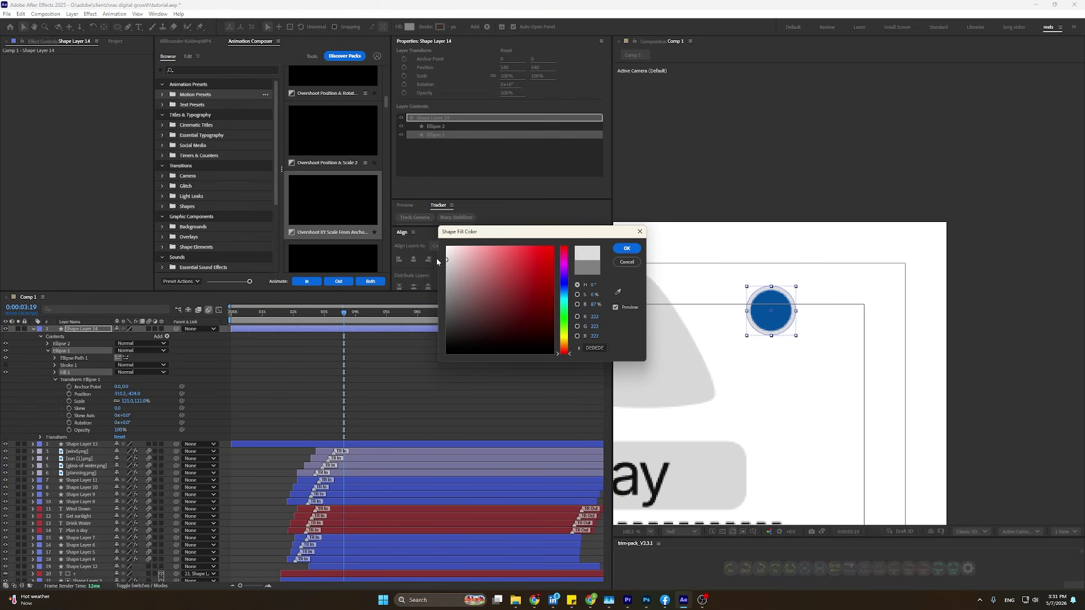
left_click(626, 249)
left_click(437, 368)
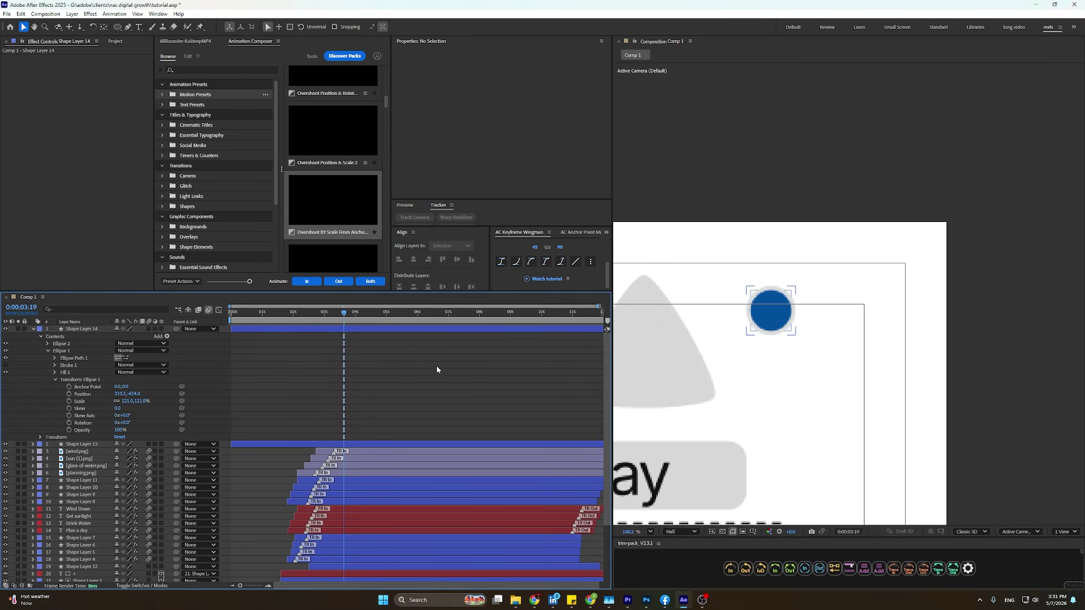
Move the rounded triangle out to the lower right of the blue circle and fill it with black 000000.
left_click_drag(666, 387, 855, 407)
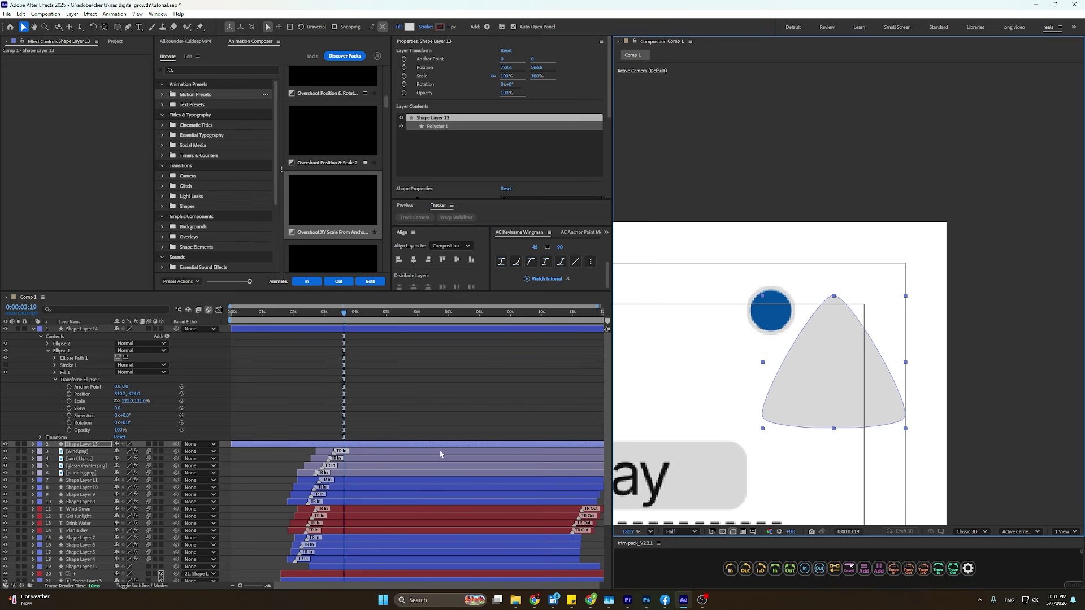
left_click(32, 330)
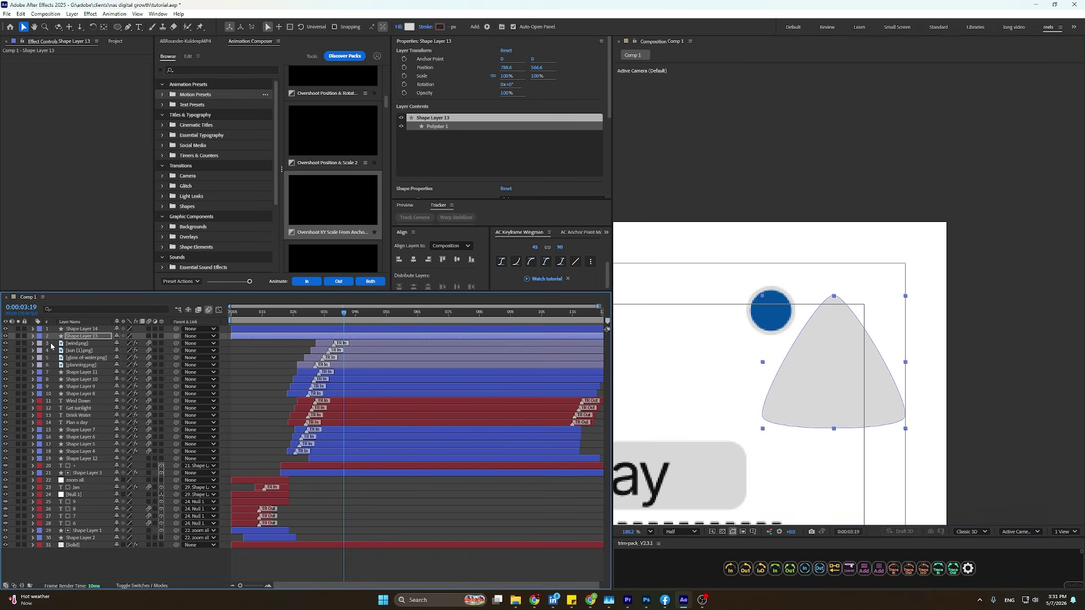
left_click(408, 28)
left_click_drag(470, 309, 404, 383)
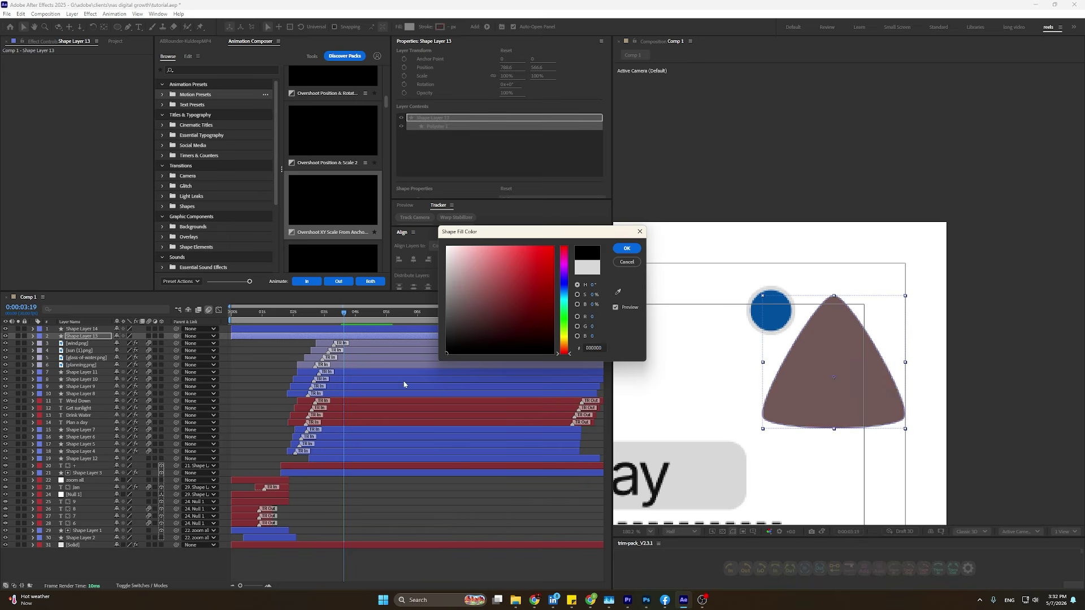
left_click(626, 249)
Center the black triangle's anchor point, scale the triangle to 34% and place it just left of the blue circle.
key("s")
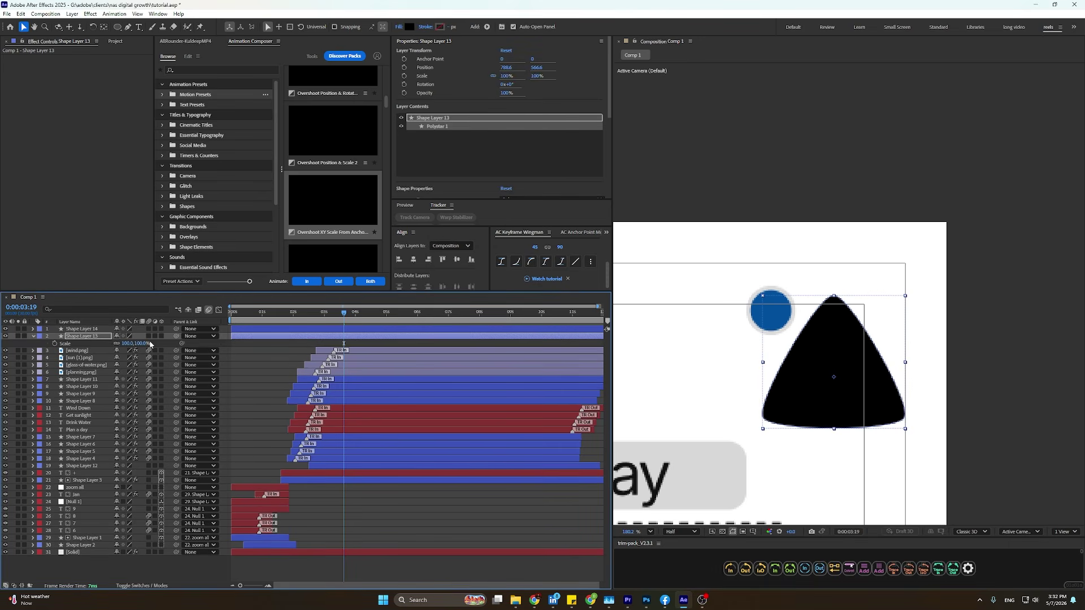
left_click_drag(143, 345, 139, 343)
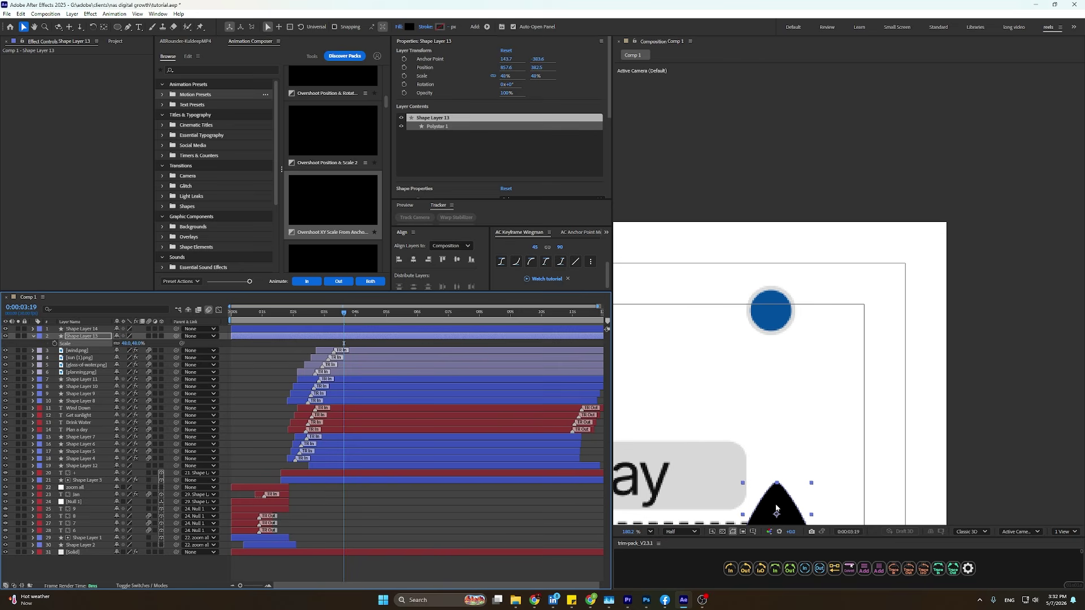
left_click_drag(775, 507, 715, 294)
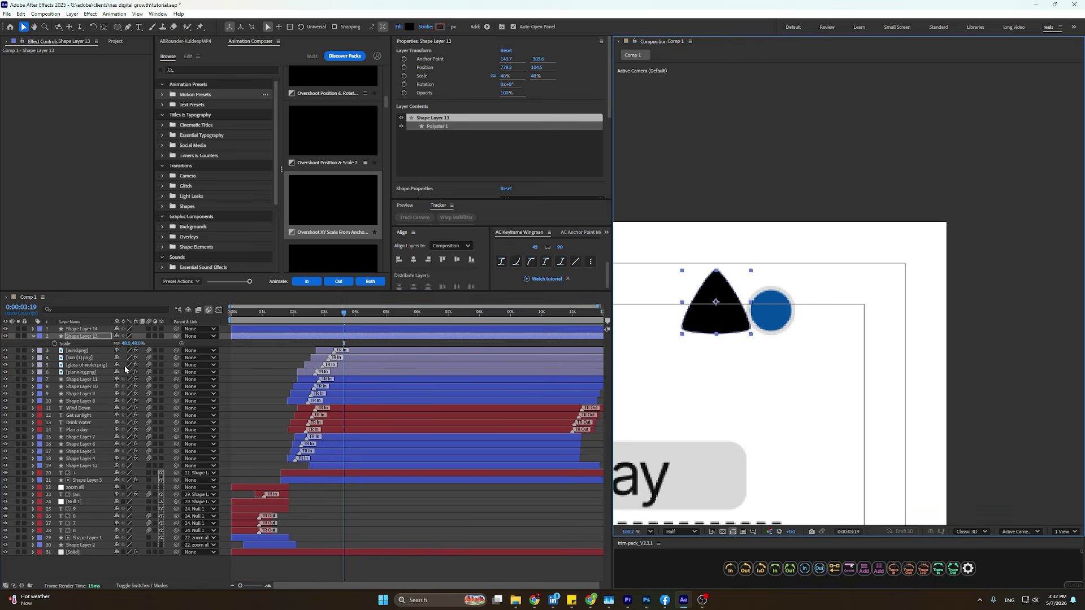
left_click_drag(139, 345, 127, 345)
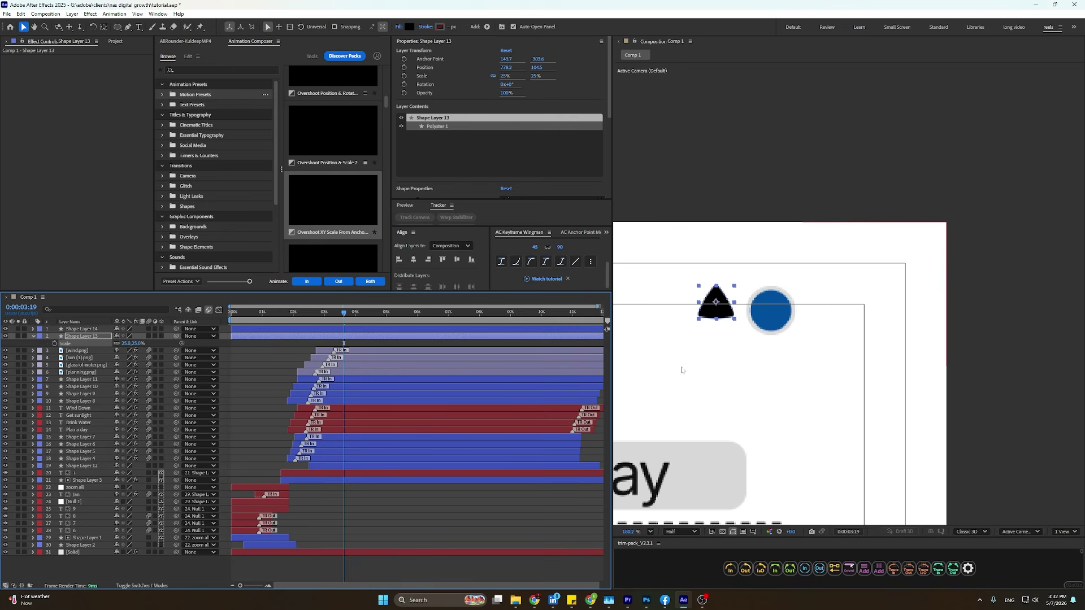
scroll(725, 294, "up", 2)
scroll(725, 295, "up", 2)
left_click_drag(685, 310, 831, 332)
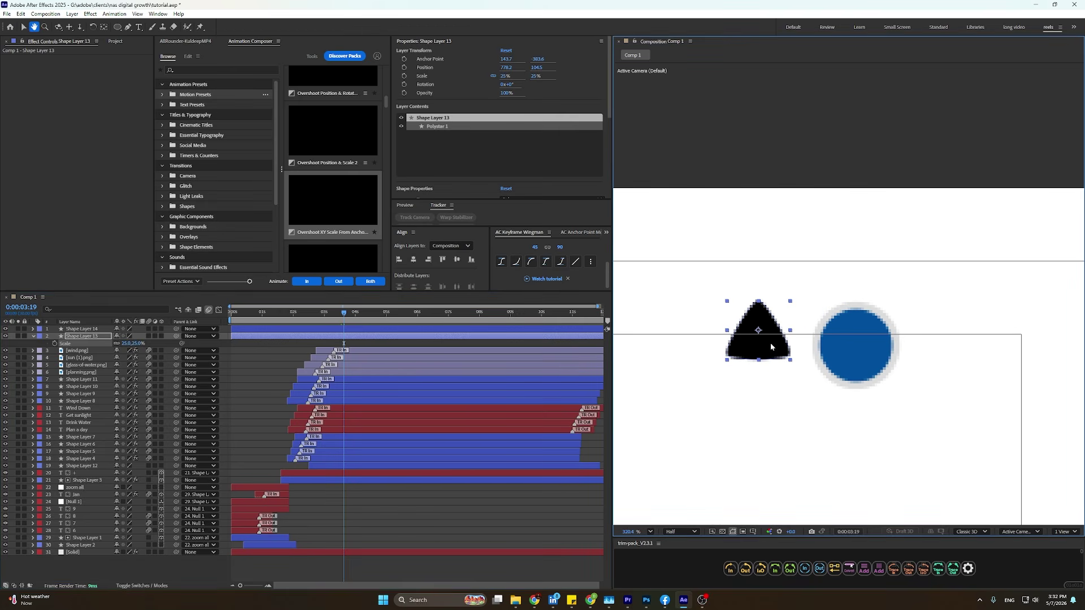
left_click_drag(135, 343, 100, 355)
Rotate the black triangle to -78° and nudge it slightly away from the blue circle.
key("r")
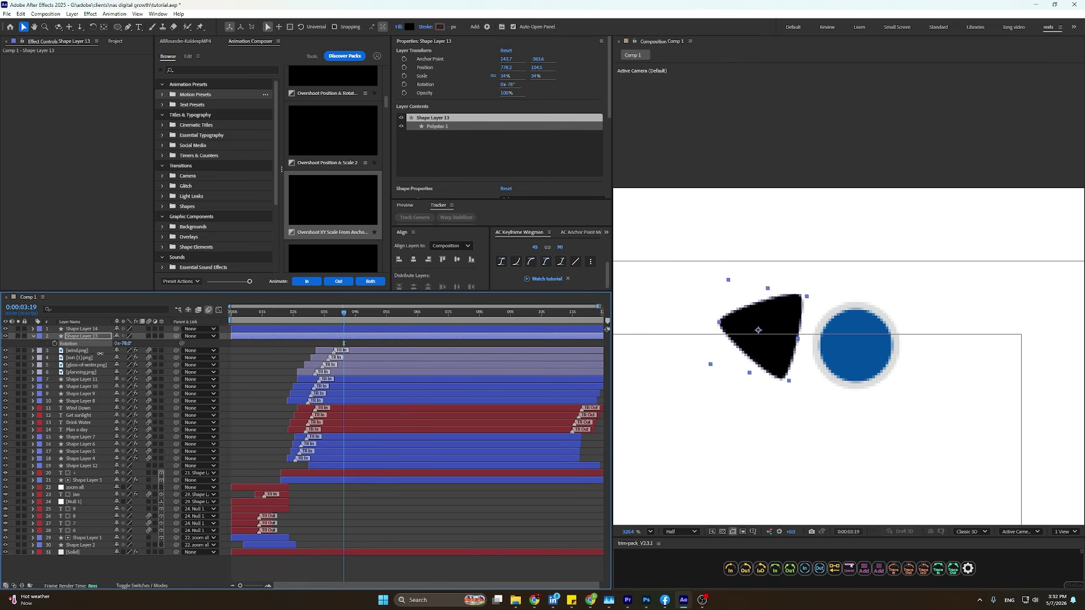
left_click_drag(764, 349, 761, 348)
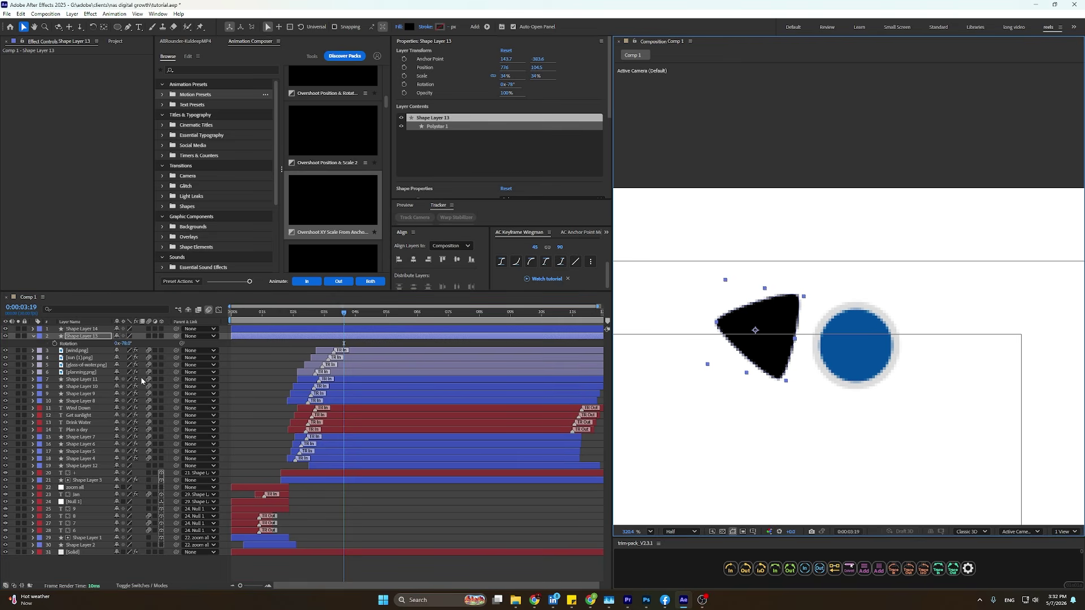
left_click_drag(126, 343, 101, 353)
key("ctrl+z")
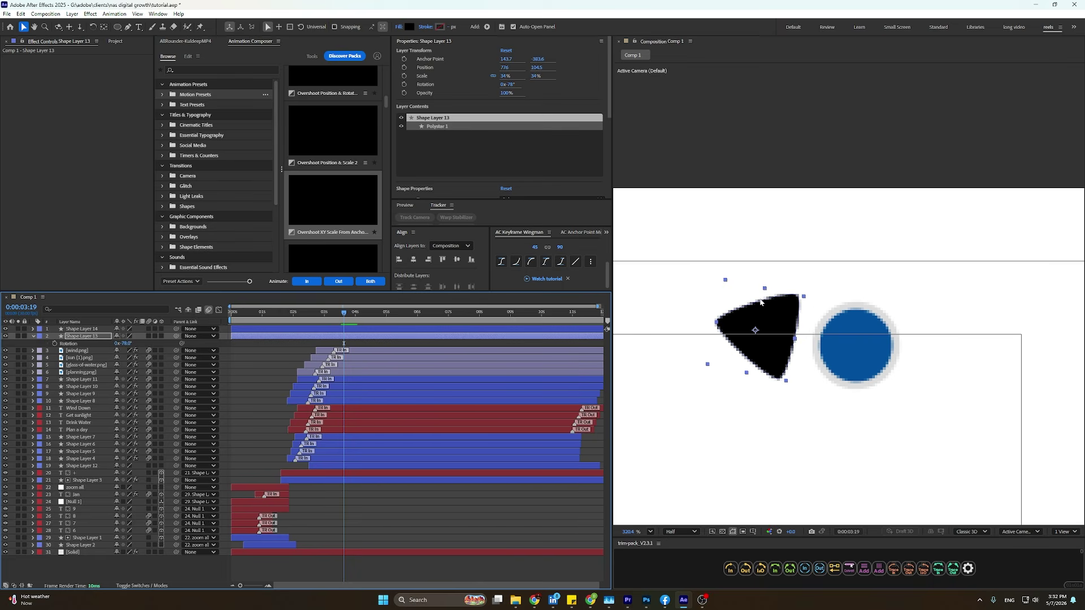
Narrow the black triangle to 28.4% horizontal scale and nudge it slightly upward beside the blue circle.
left_click_drag(765, 289, 762, 295)
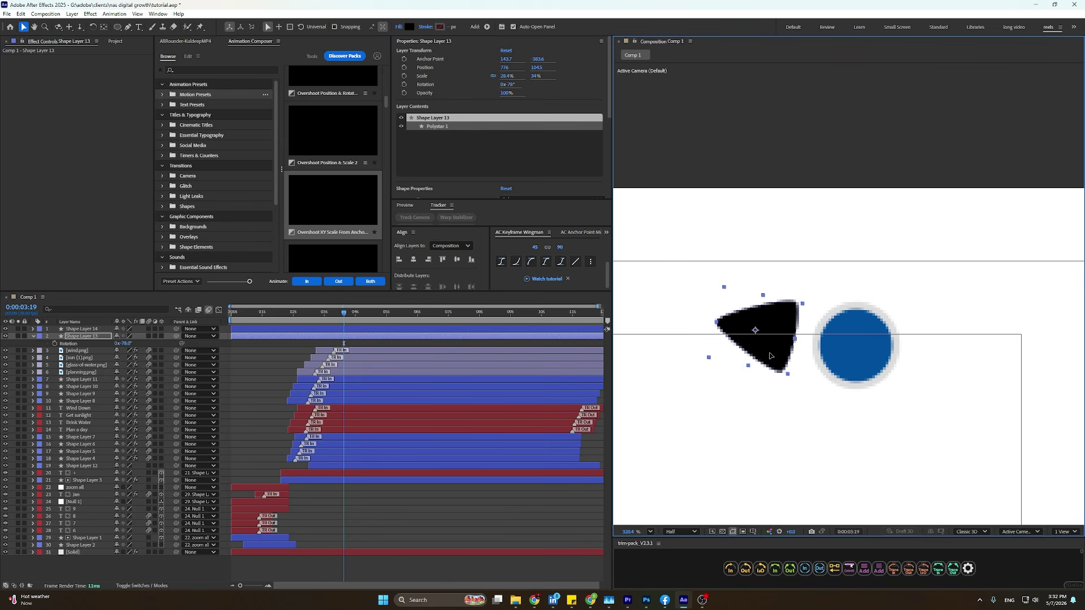
key("Up")
key("Up")
key("Up")
key("Up")
key("Up")
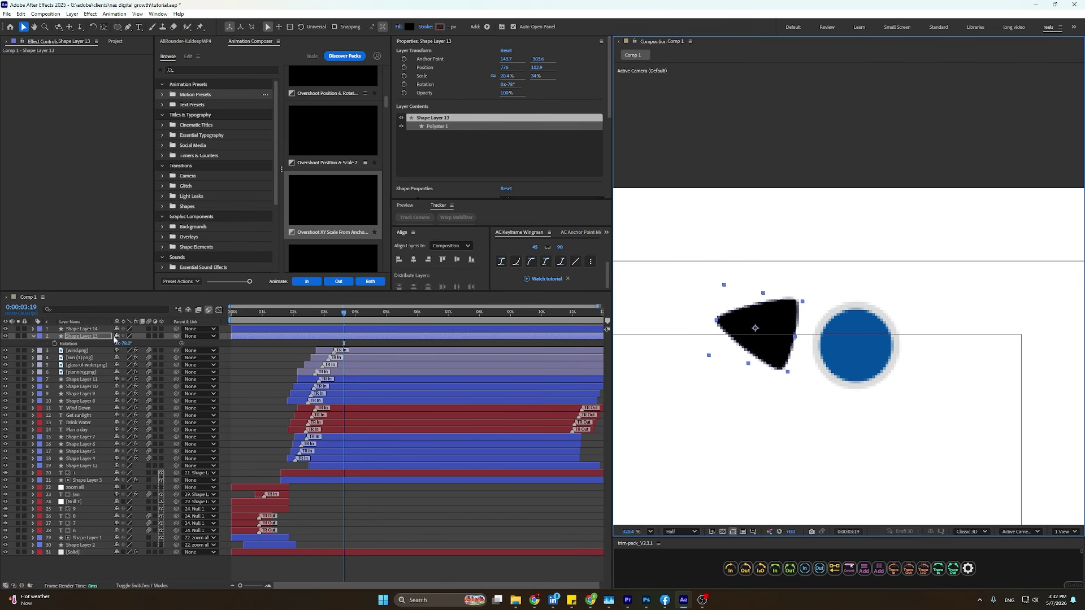
Shift Shape Layer 10 slightly earlier in time and parent the triangle layer, Shape Layer 13, to the circle layer, Shape Layer 14.
left_click_drag(177, 328, 163, 336)
key("ctrl+z")
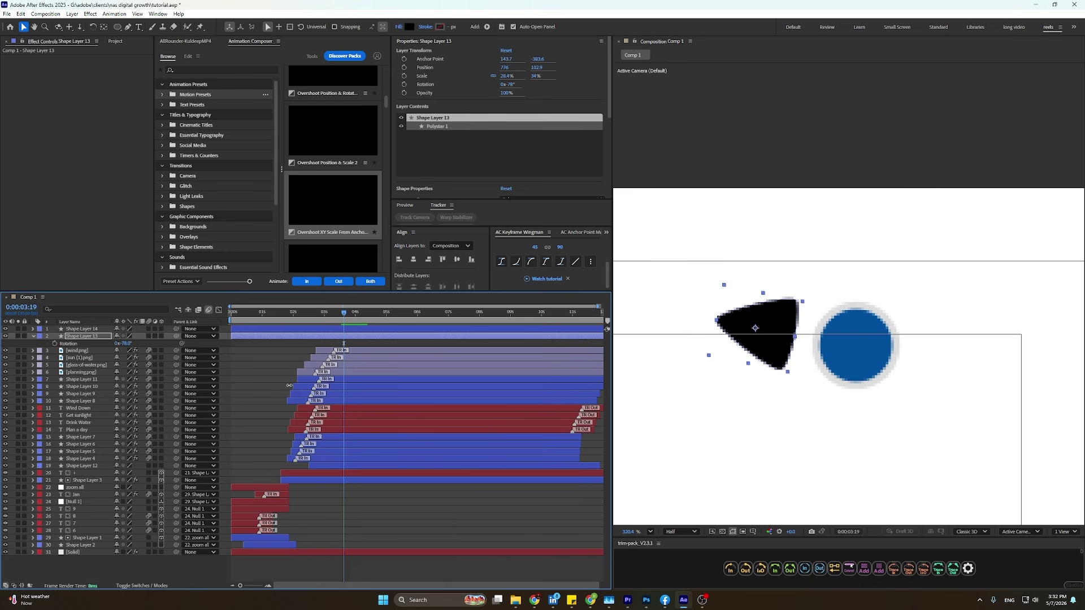
left_click_drag(308, 386, 291, 386)
left_click(256, 375)
left_click(65, 336)
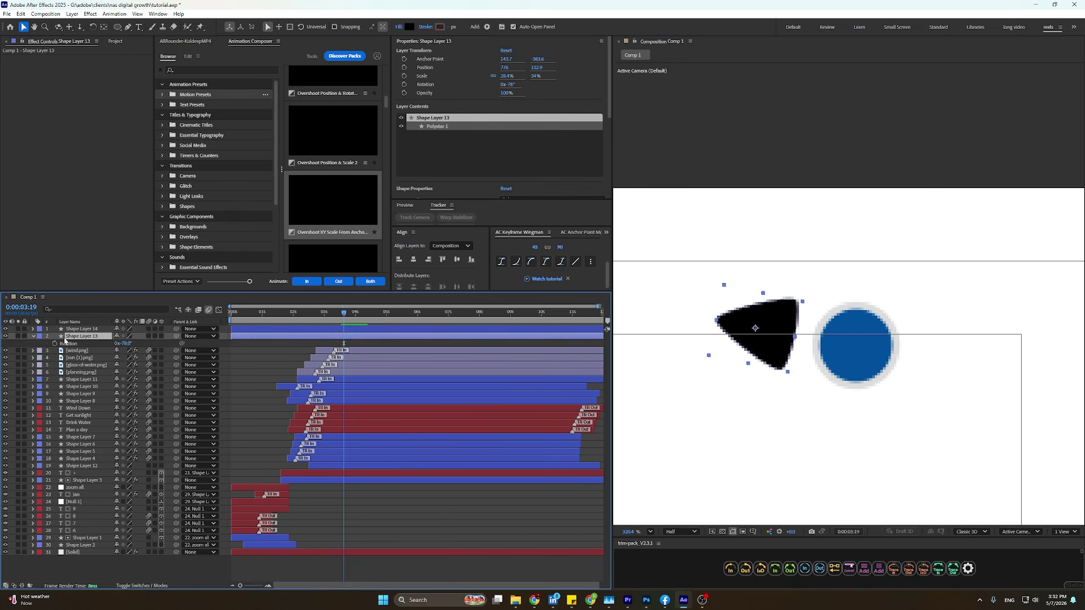
left_click_drag(176, 337, 107, 329)
left_click(998, 318)
Move the circle with its parented triangle down beside the dashed line between Plan a day and Drink Water.
left_click(853, 349)
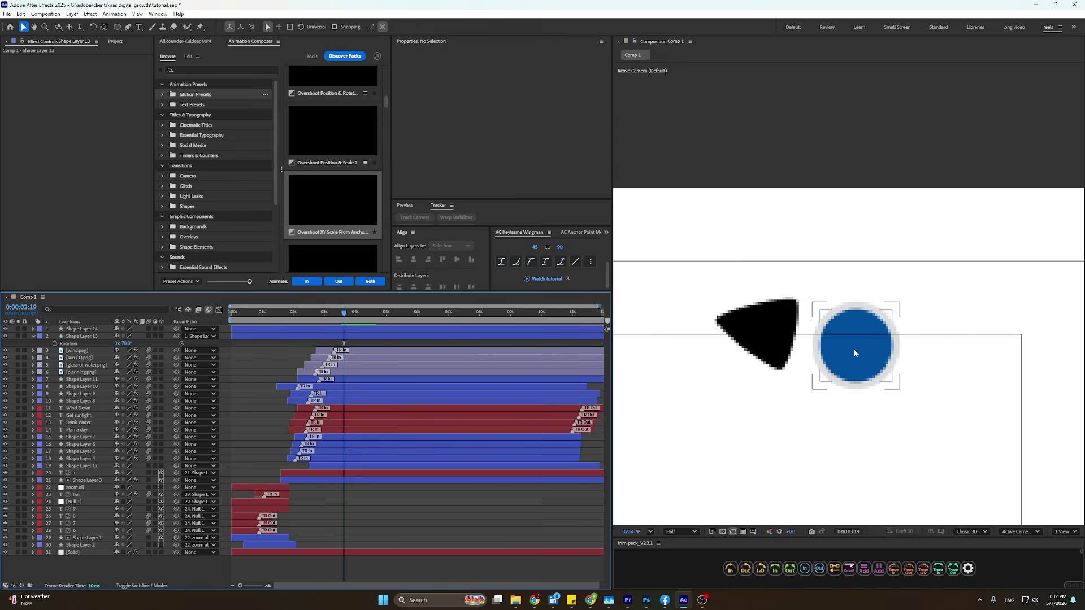
scroll(966, 259, "down", 5)
left_click_drag(943, 376, 970, 332)
scroll(883, 334, "up", 3)
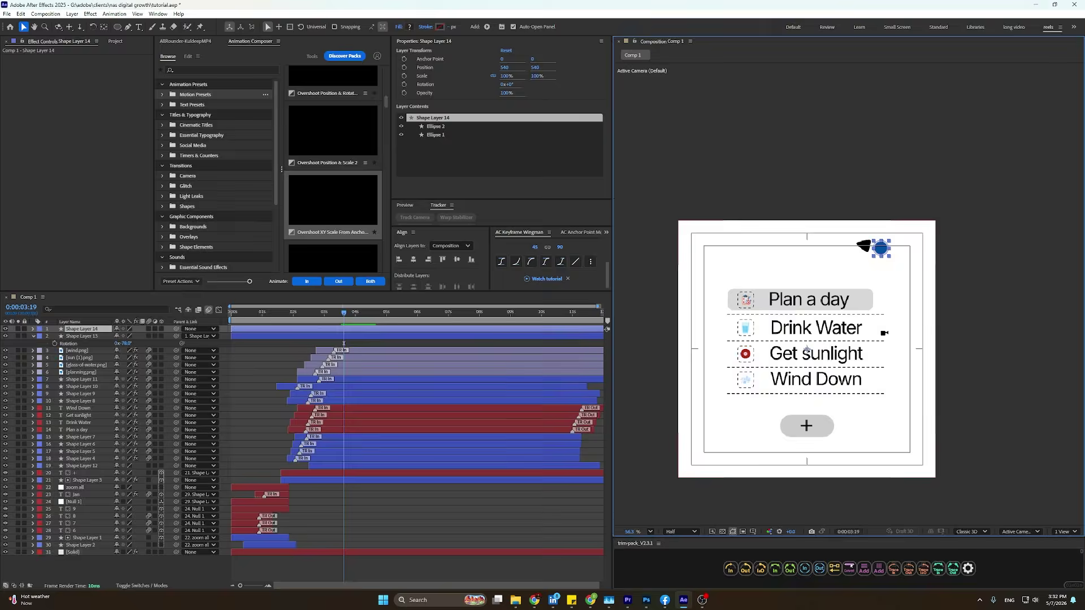
left_click(976, 257)
left_click(886, 236)
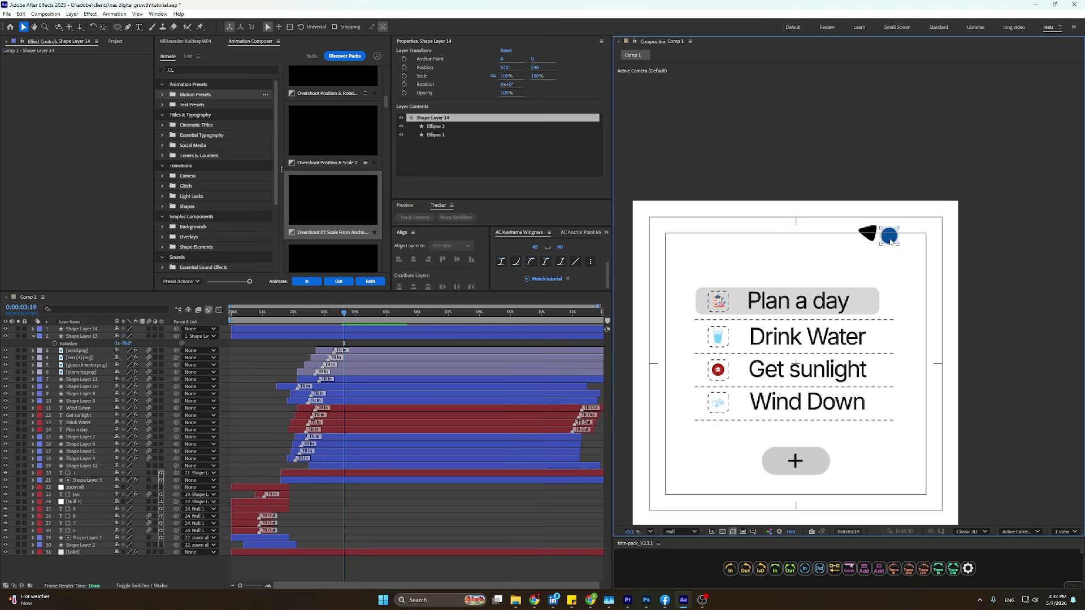
left_click_drag(887, 237, 927, 326)
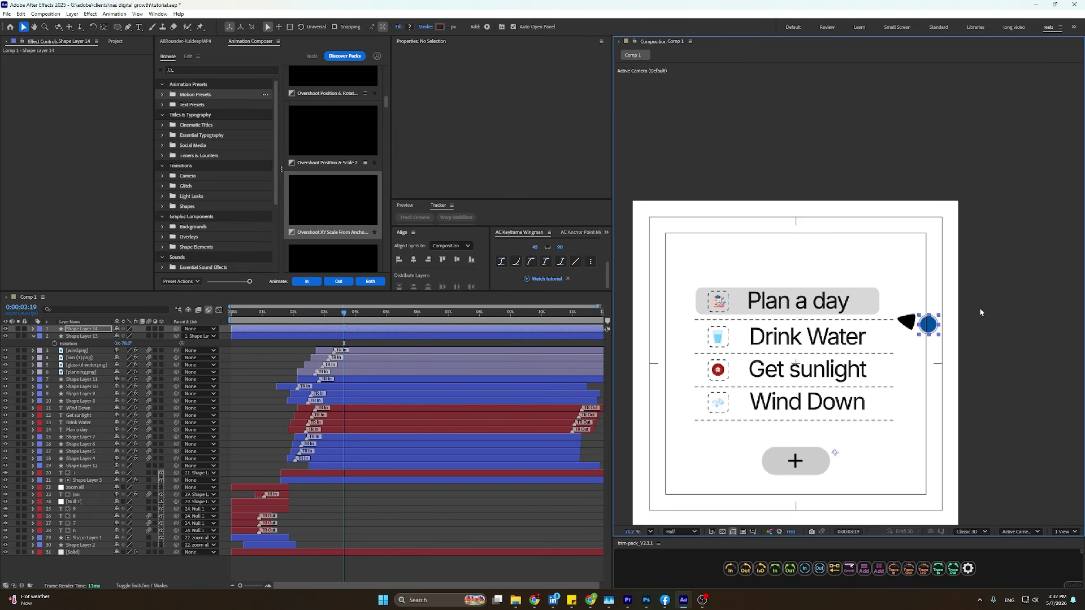
Change the triangle's fill color to violet 6000FF.
left_click(903, 317)
left_click(905, 321)
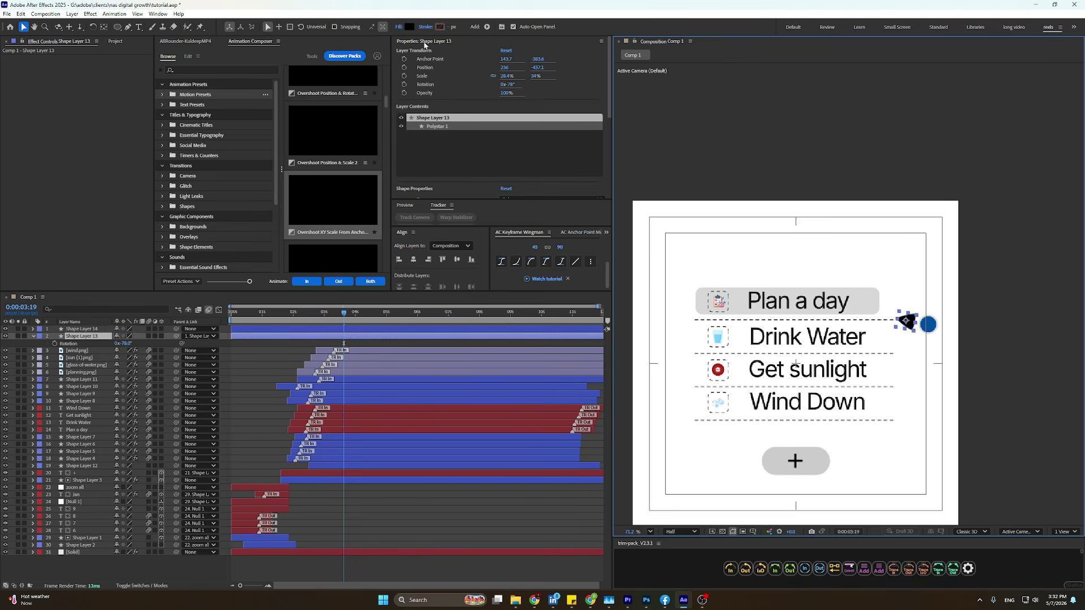
left_click(407, 27)
left_click(441, 305)
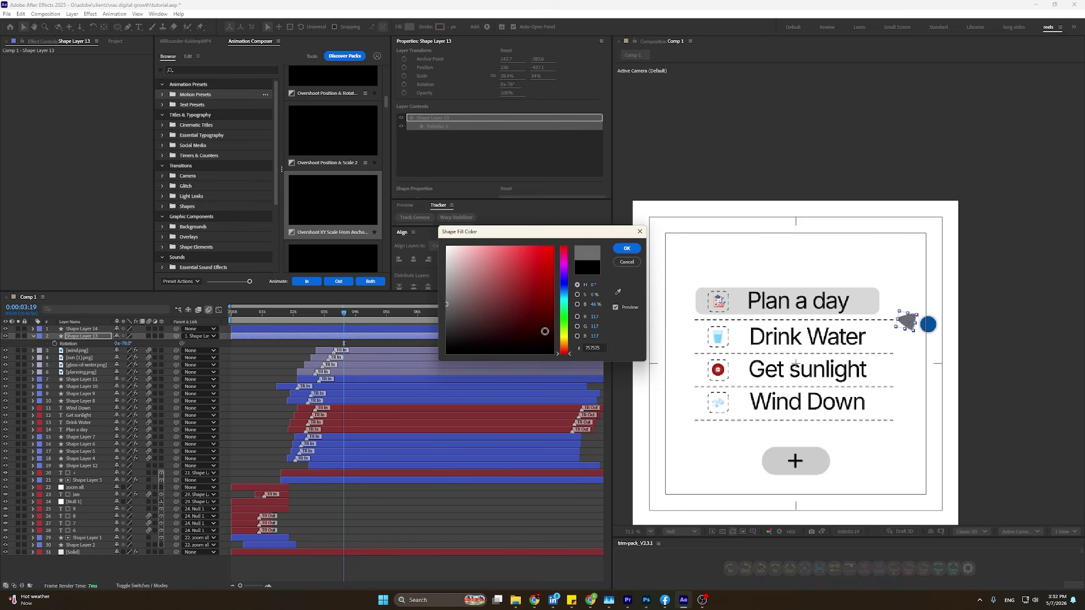
left_click_drag(562, 351, 563, 337)
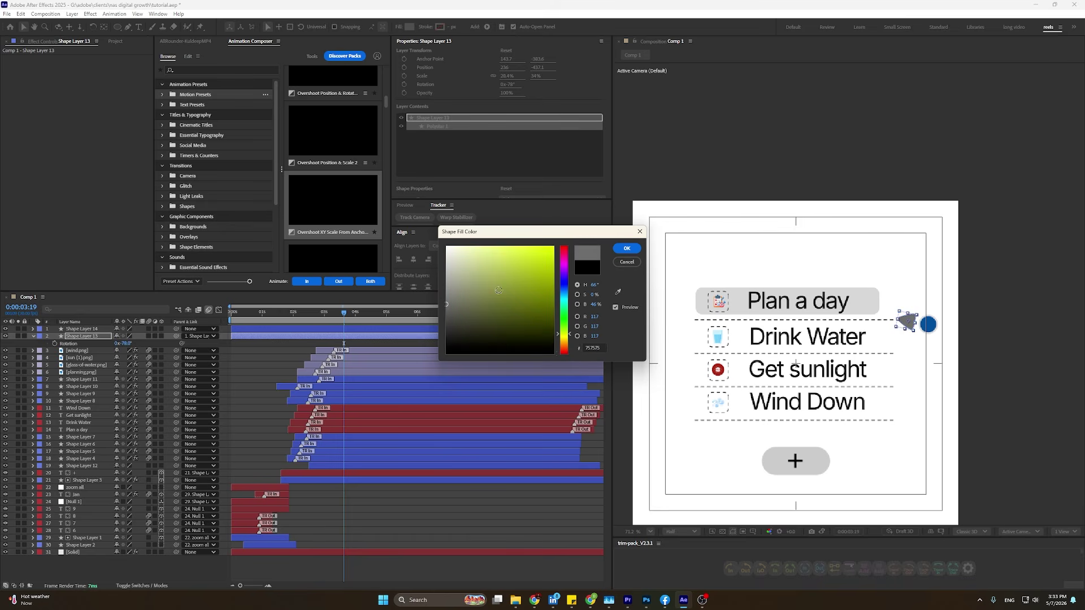
left_click_drag(498, 290, 572, 207)
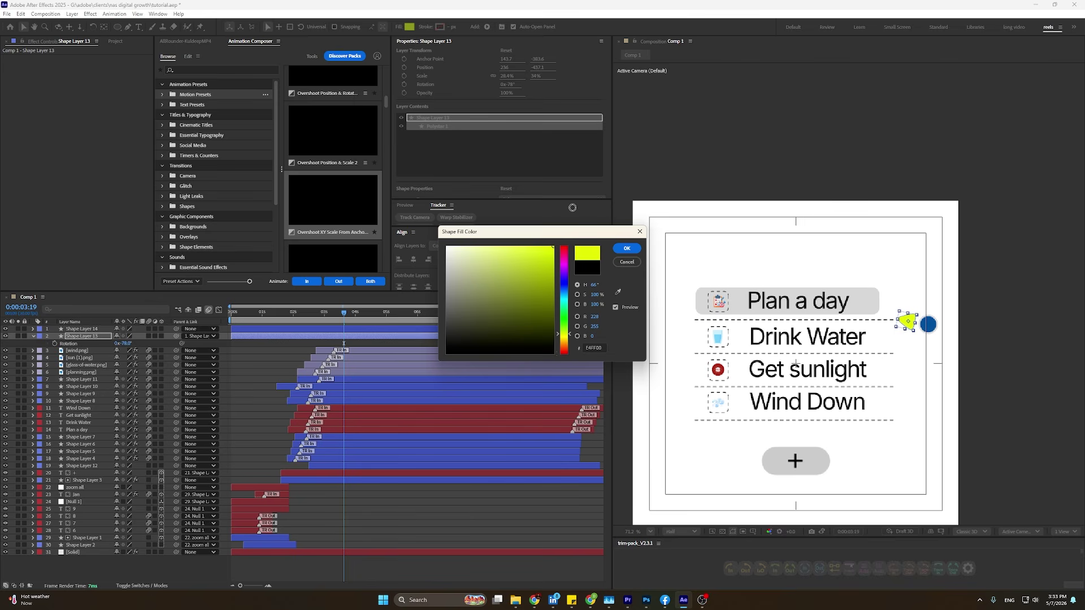
left_click_drag(573, 339, 562, 285)
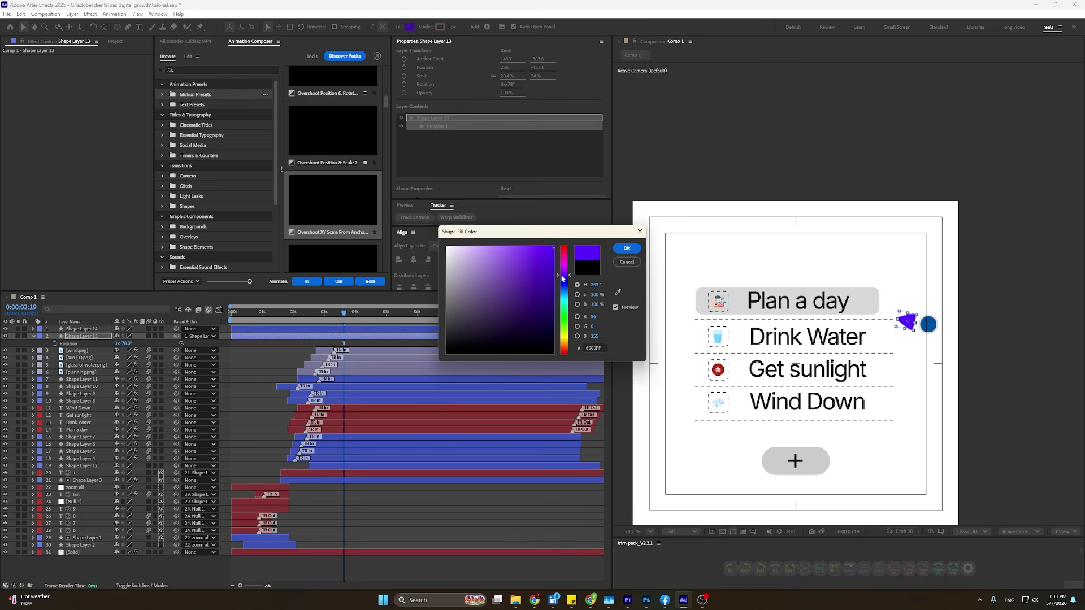
left_click(626, 249)
Fill the marker's inner circle, Ellipse 2, with the triangle's violet 6000FF by sampling it.
left_click(928, 325)
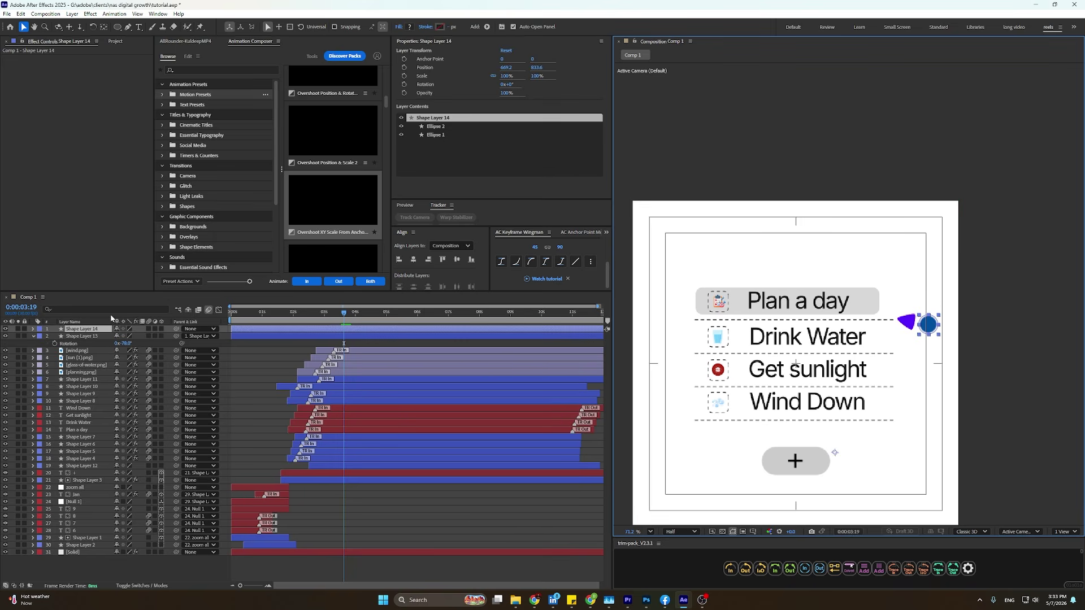
left_click(32, 329)
left_click(69, 344)
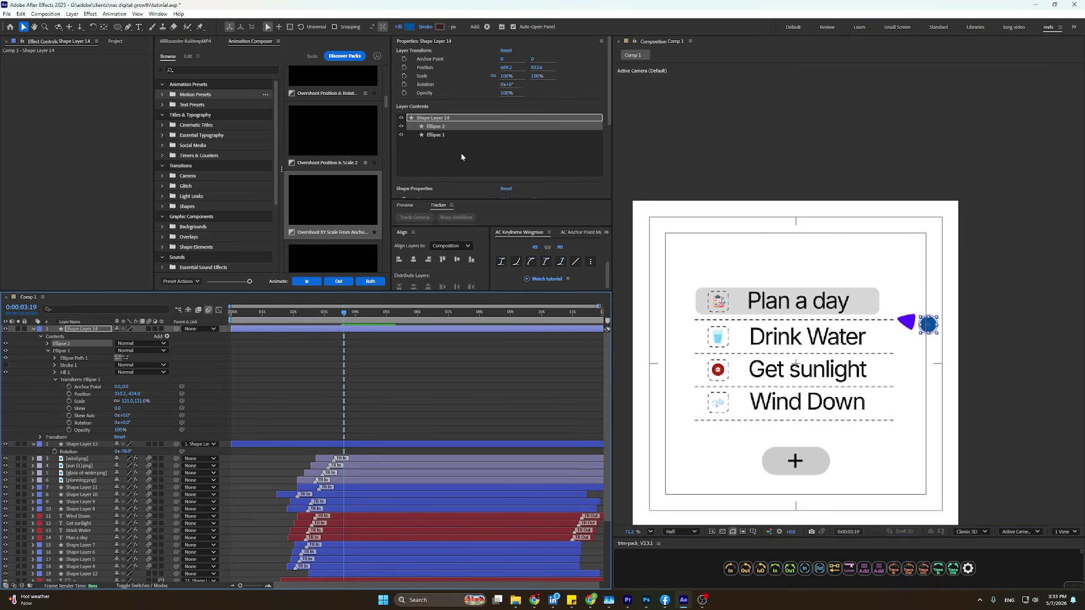
left_click(410, 27)
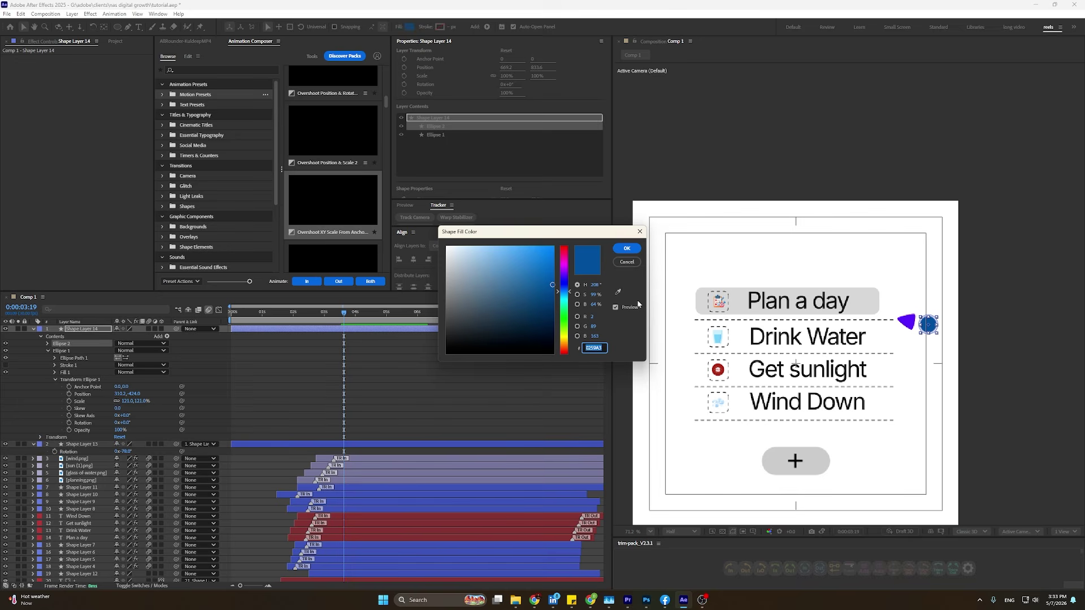
left_click(618, 292)
left_click(907, 321)
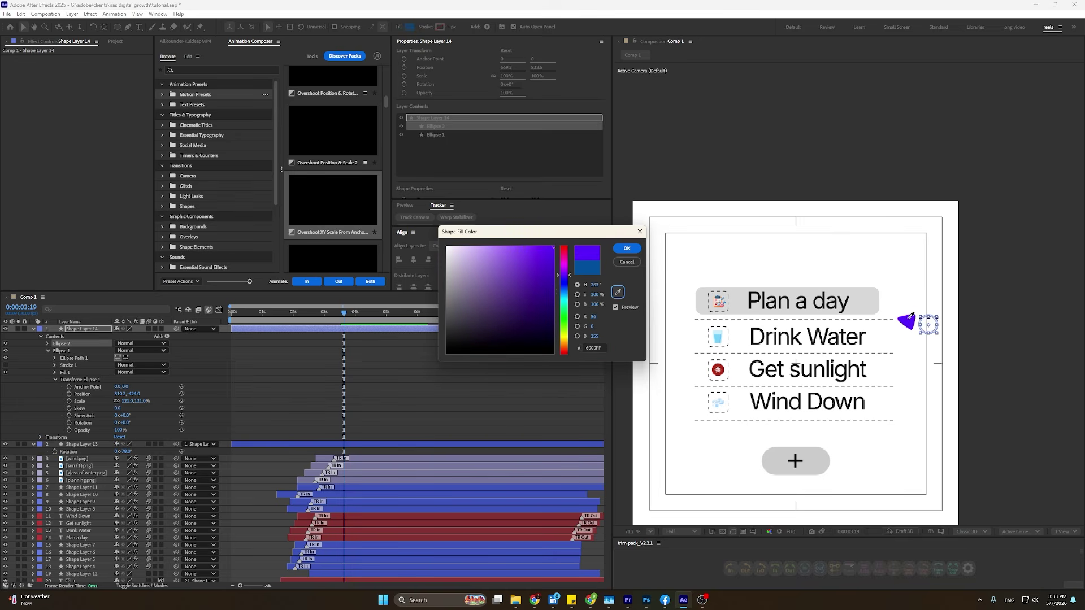
key("Return")
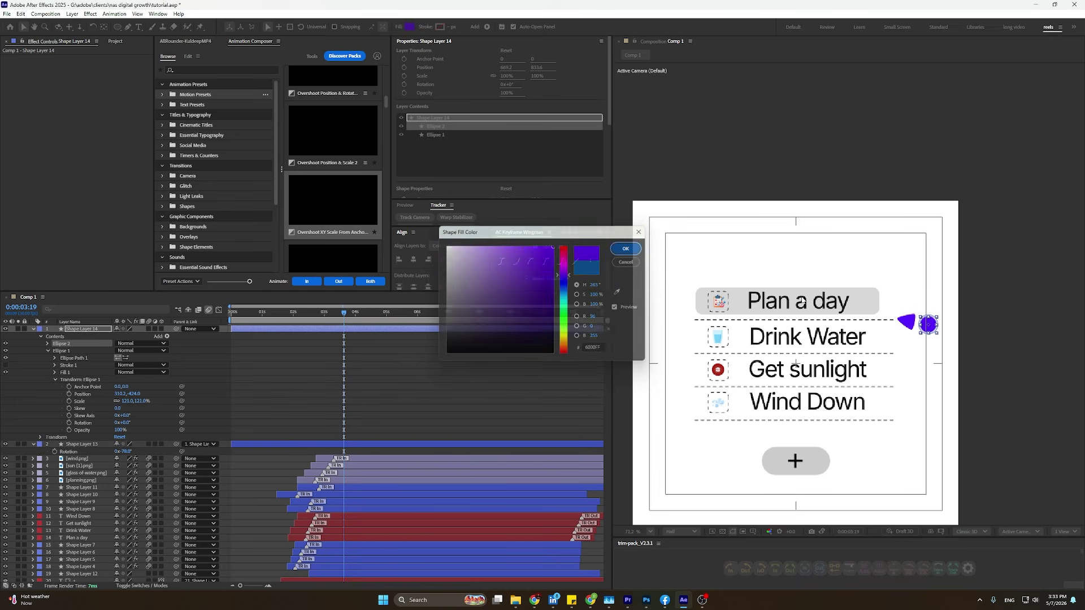
left_click(1008, 307)
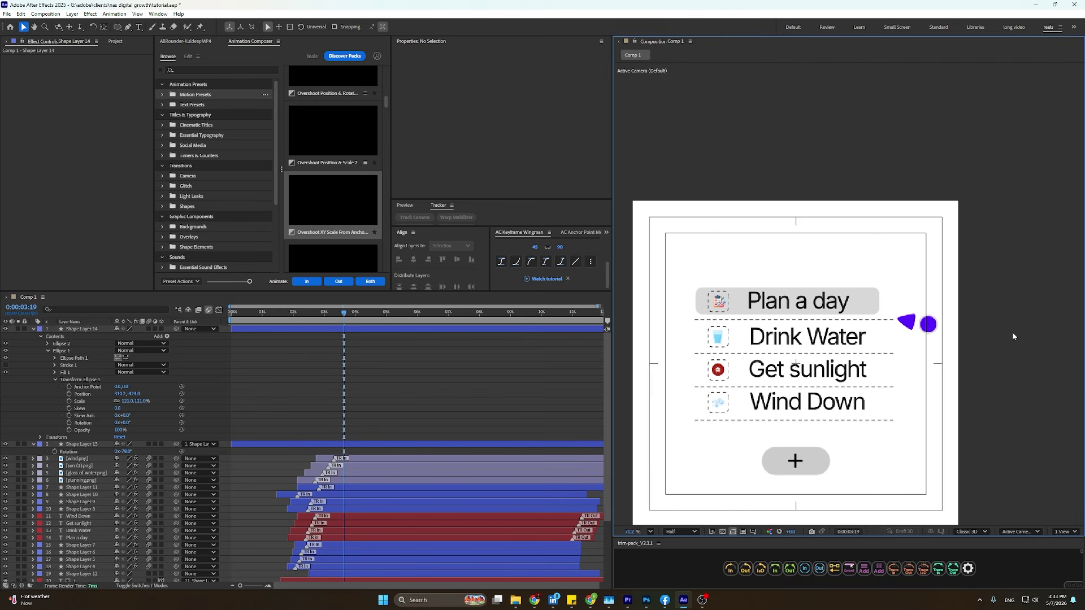
Center the circle layer's anchor point and move the marker off the canvas beyond its right edge, to position 1217.5, 750.4.
scroll(932, 362, "up", 2)
left_click_drag(949, 335, 920, 432)
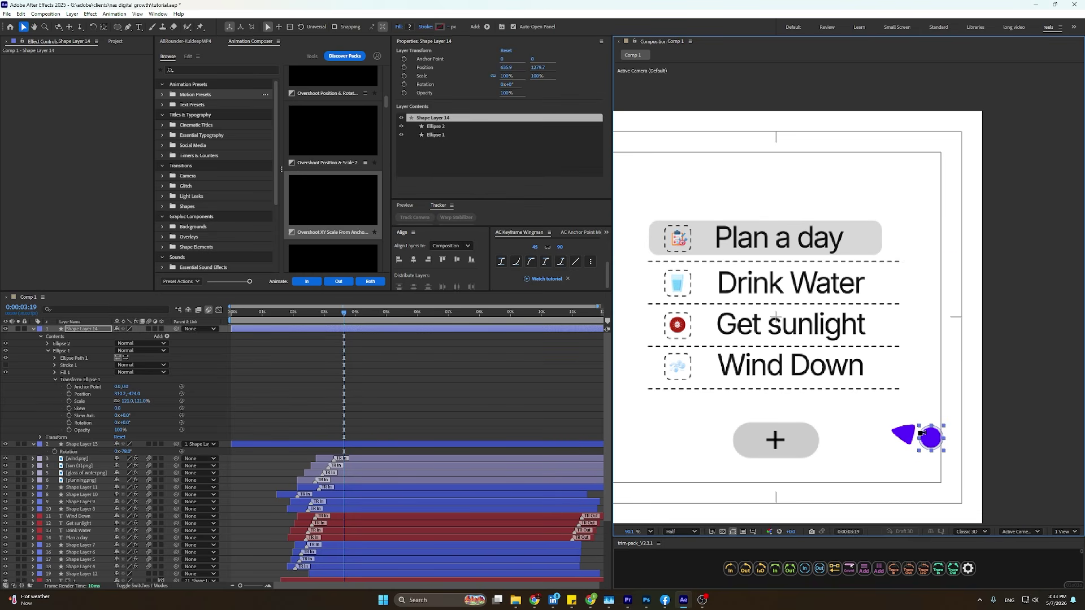
scroll(949, 420, "down", 2)
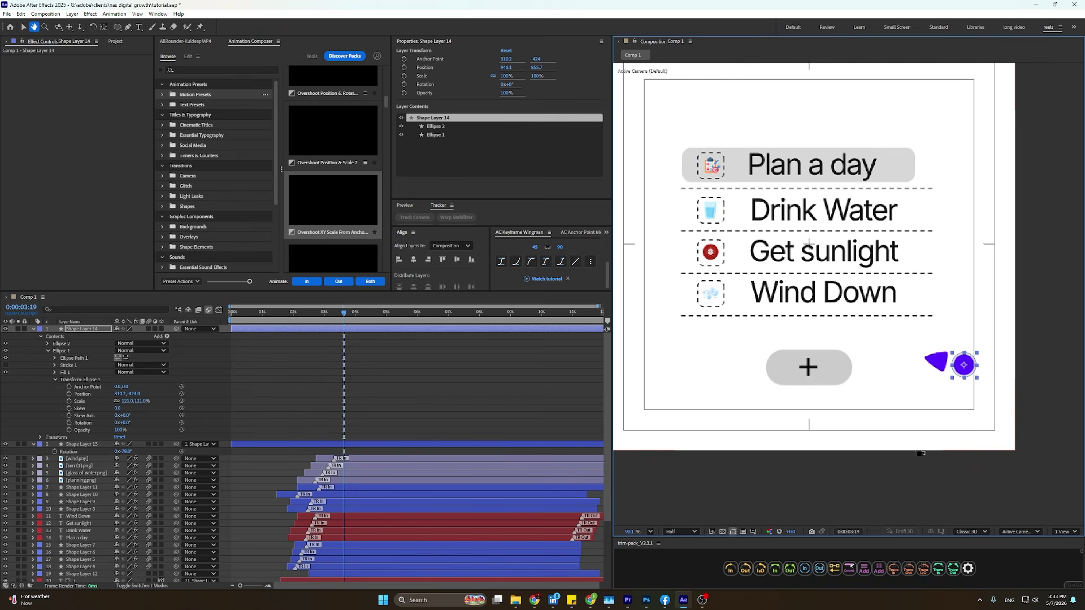
left_click_drag(949, 357, 1039, 323)
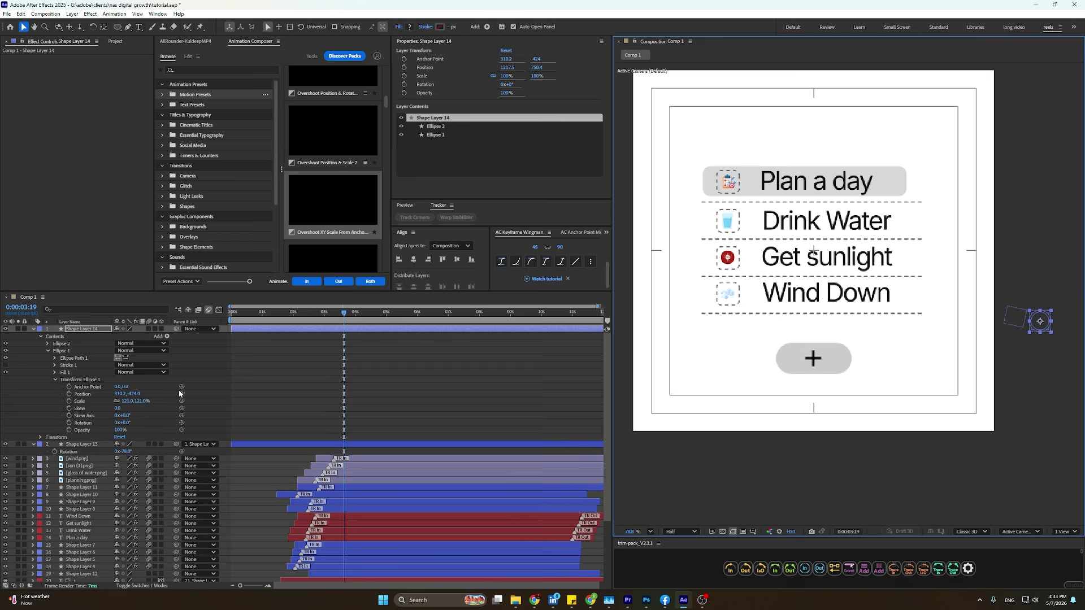
Add a 0° rotation keyframe to the circle layer, Shape Layer 14, and shift it slightly earlier to 0:00:03:15.
key("r")
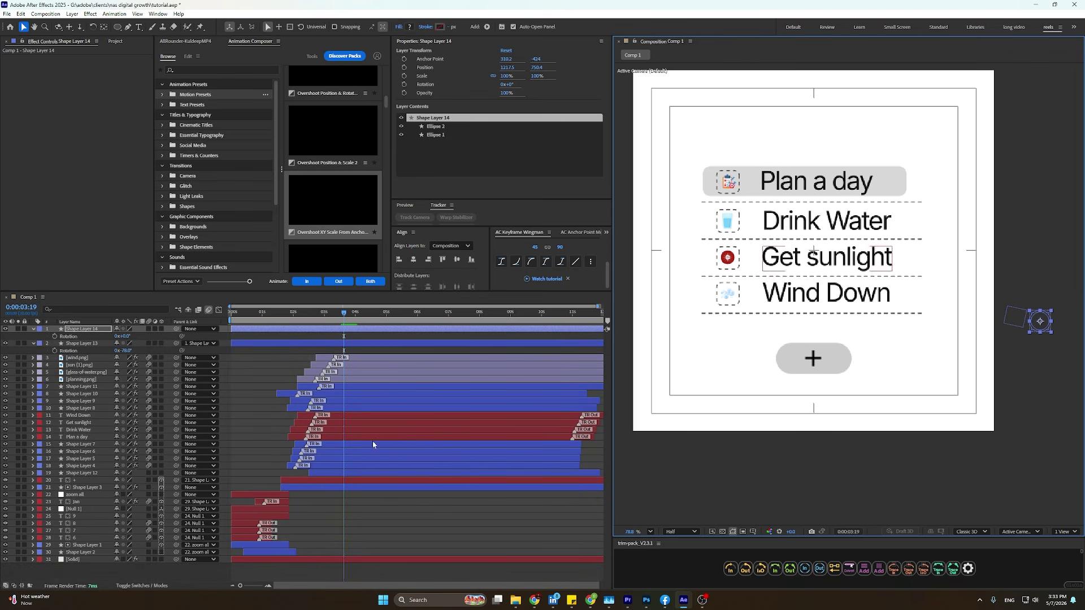
key("r")
left_click(371, 515)
left_click(342, 336)
left_click(342, 329)
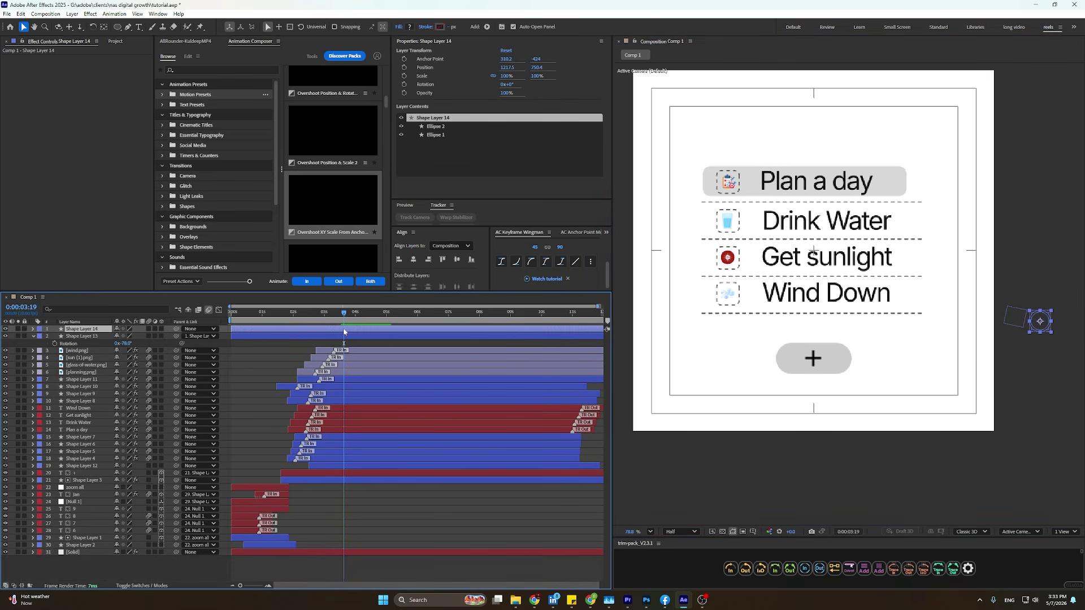
key("r")
left_click(55, 336)
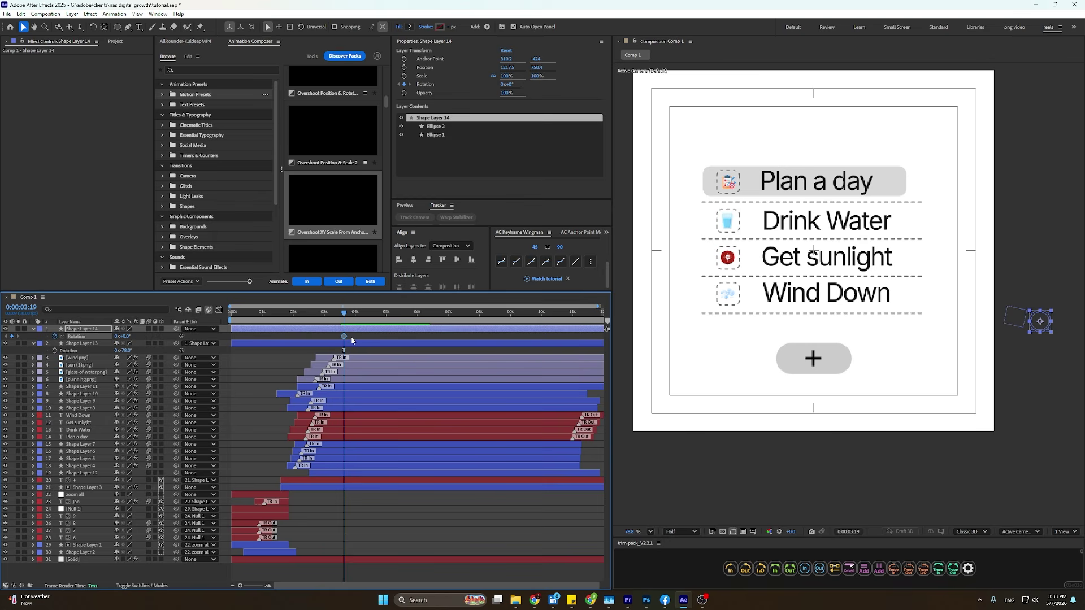
left_click_drag(342, 337, 323, 330)
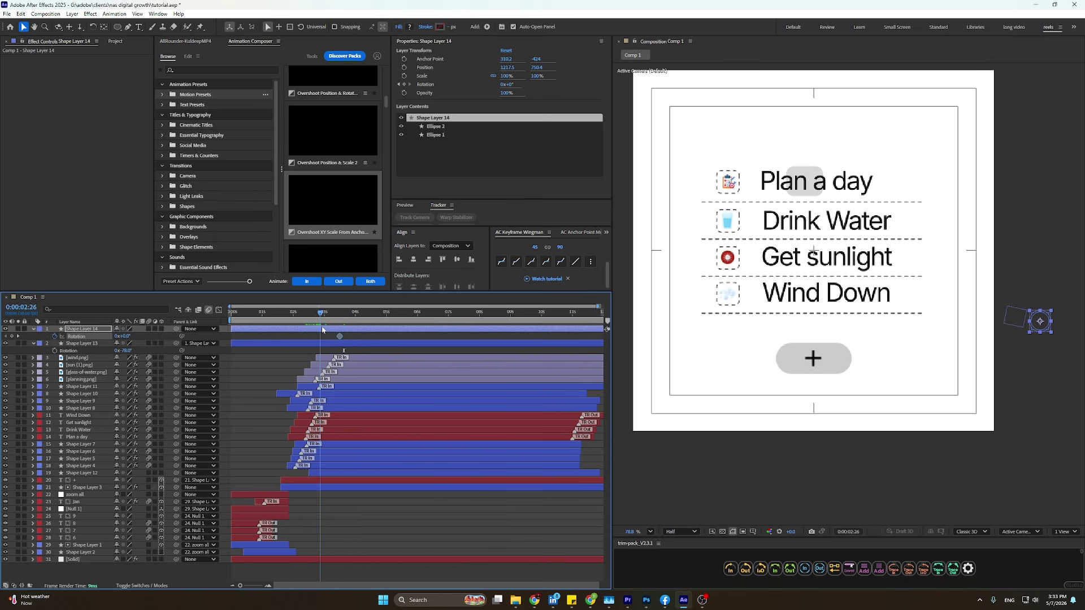
Try starting the highlight layer, Shape Layer 12, earlier in the timeline, and undo the shift.
left_click(315, 474)
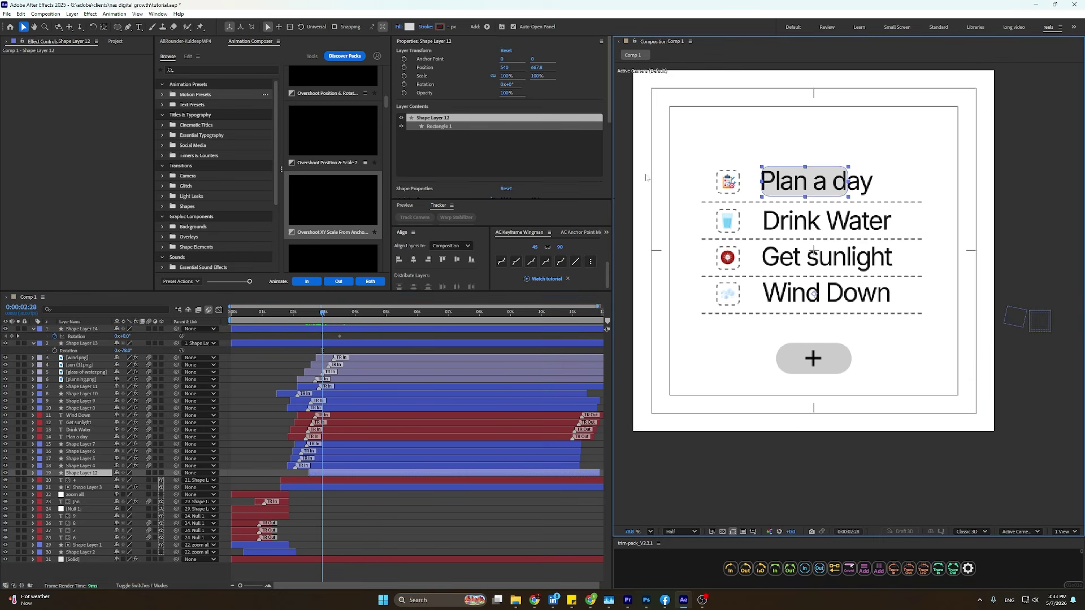
left_click_drag(315, 474, 303, 474)
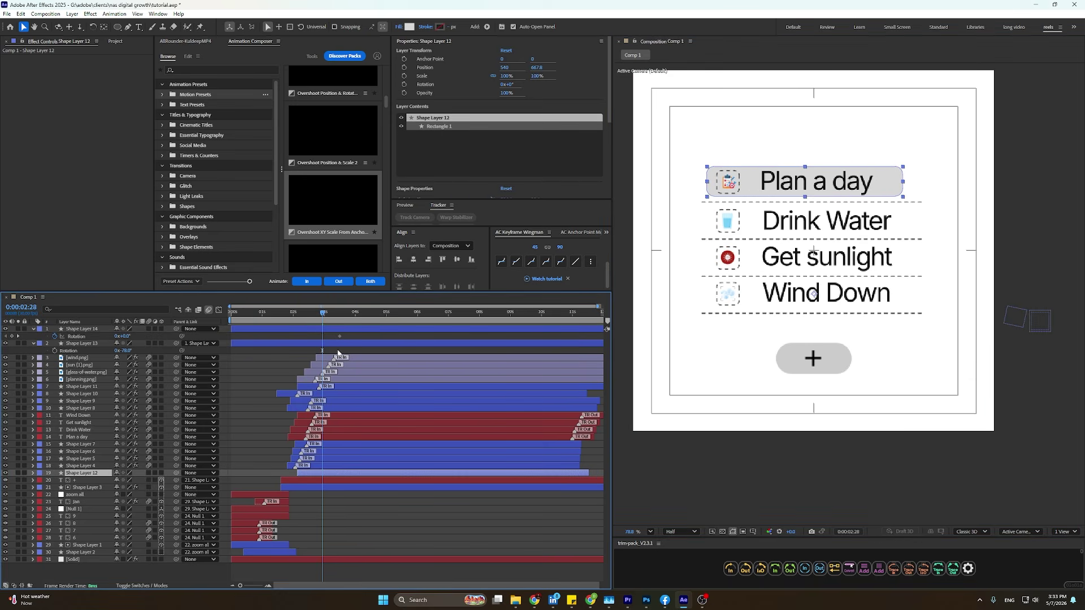
left_click(318, 323)
left_click_drag(313, 323, 311, 337)
key("ctrl+z")
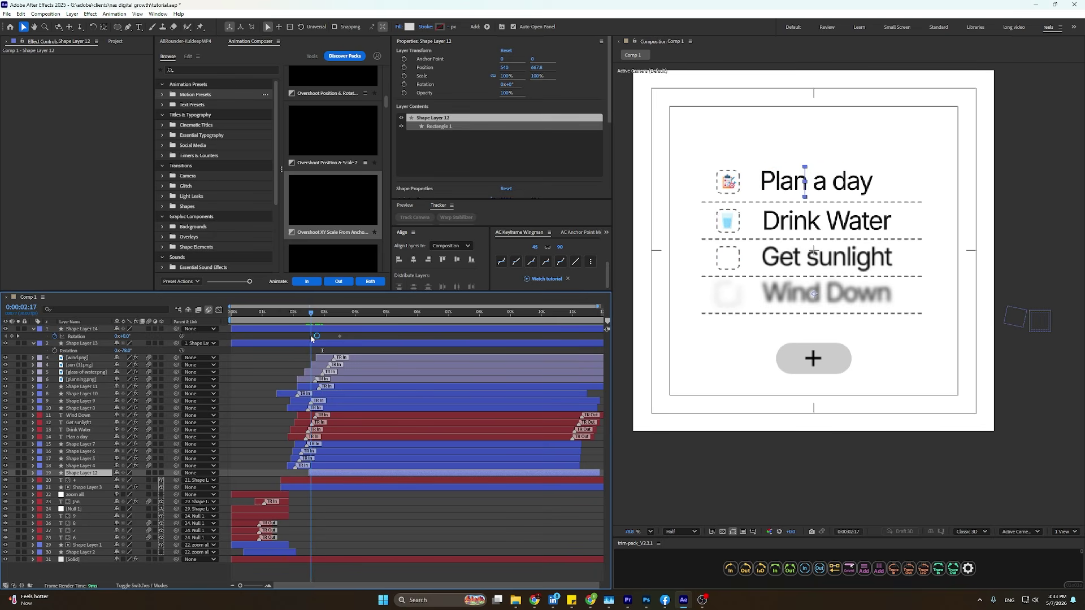
Keyframe Shape Layer 14's off-canvas position at 0:00:02:17 and 0:00:03:15, and add a matching rotation keyframe at 0:00:02:17.
left_click(317, 331)
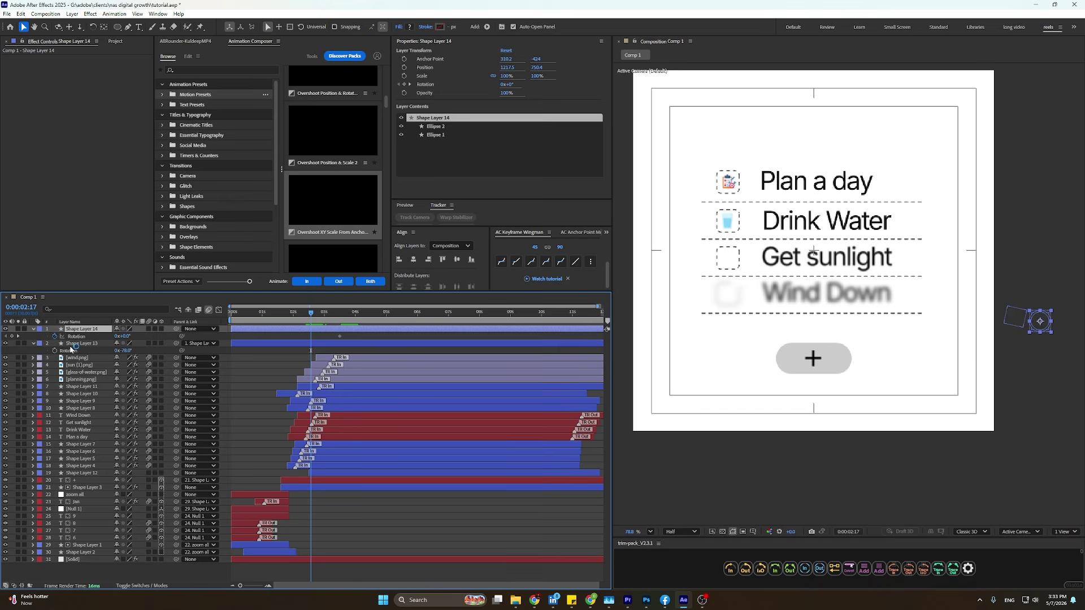
key("shift+p")
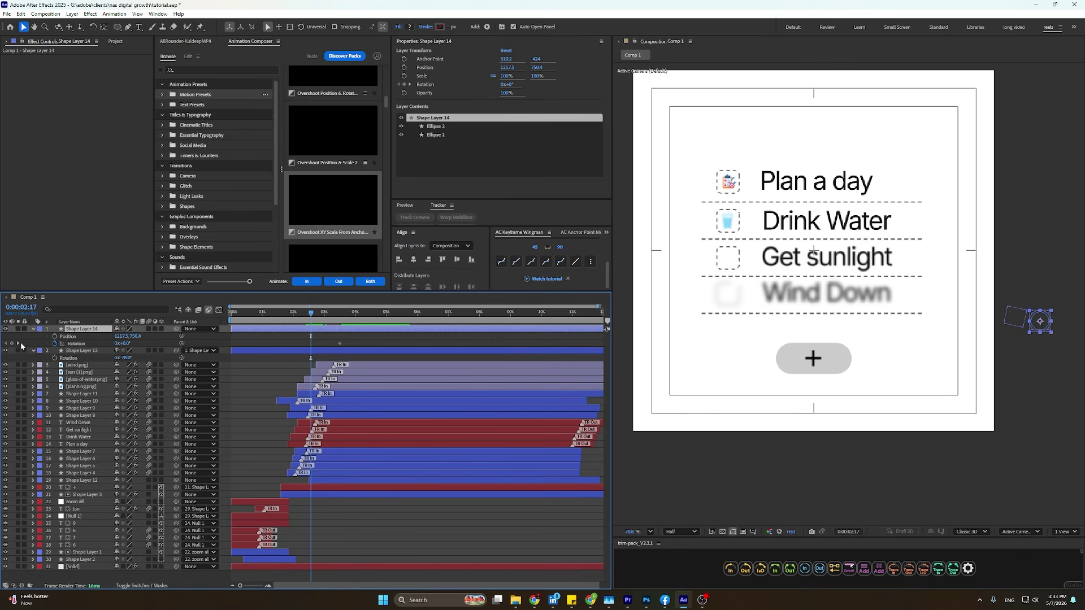
left_click(54, 336)
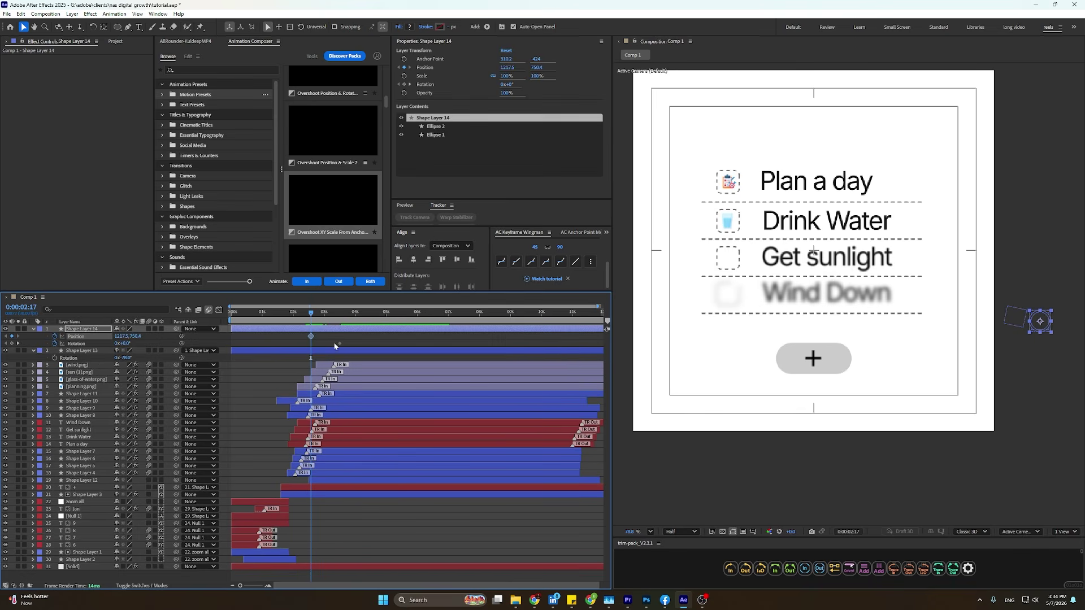
left_click(12, 336)
left_click(12, 343)
Shift the highlight layer, Shape Layer 12, later so it starts at about 0:00:03:15.
left_click(329, 481)
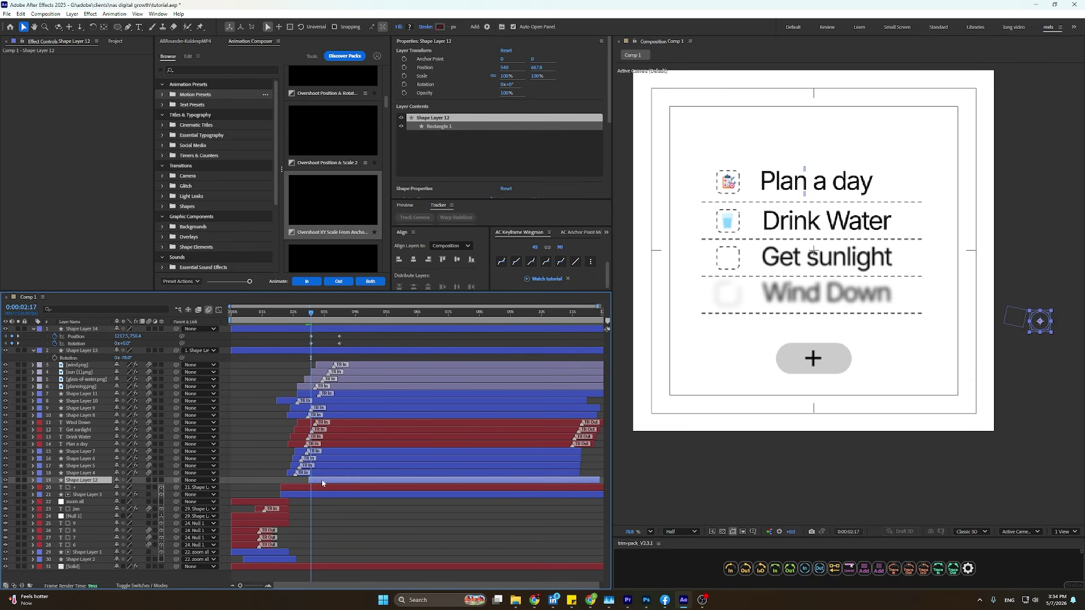
left_click_drag(325, 314, 340, 335)
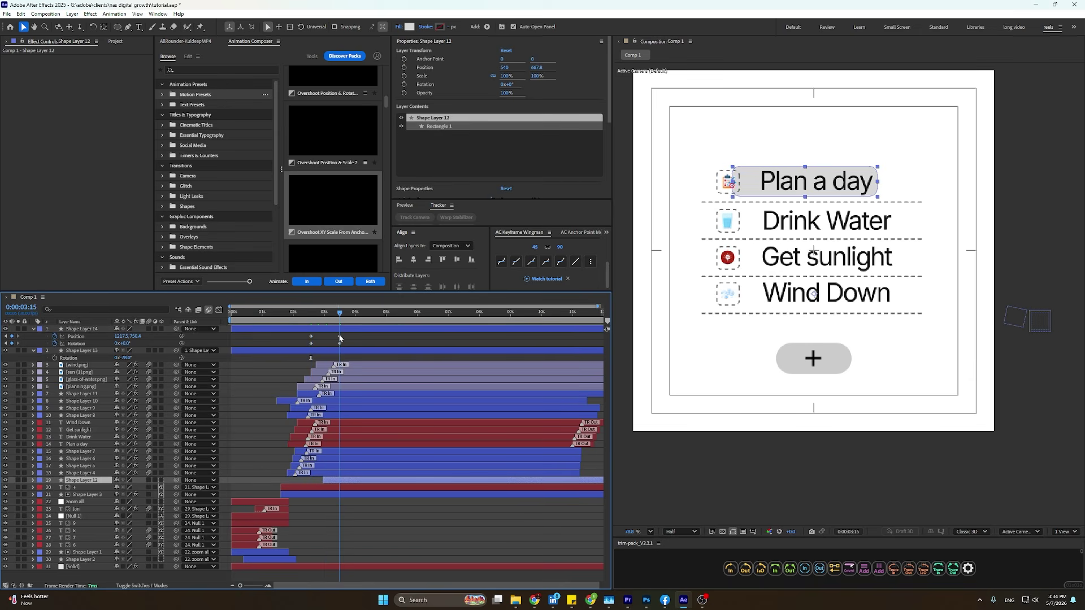
left_click_drag(340, 484, 351, 484)
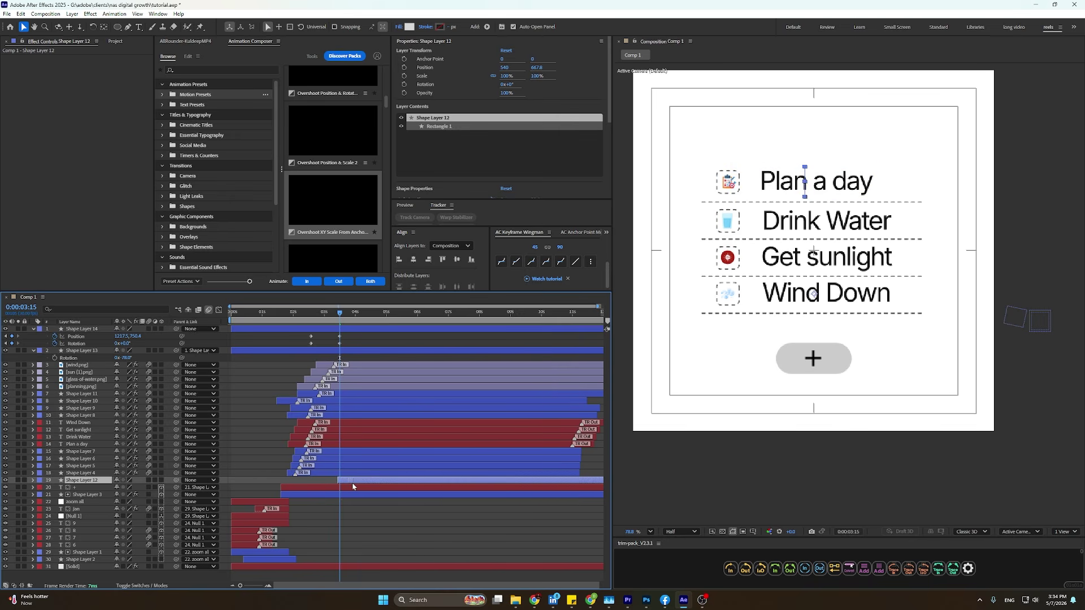
Set Shape Layer 14's rotation to -111° at 0:00:02:17.
left_click_drag(339, 322, 310, 324)
left_click_drag(125, 346, 83, 353)
left_click(350, 328)
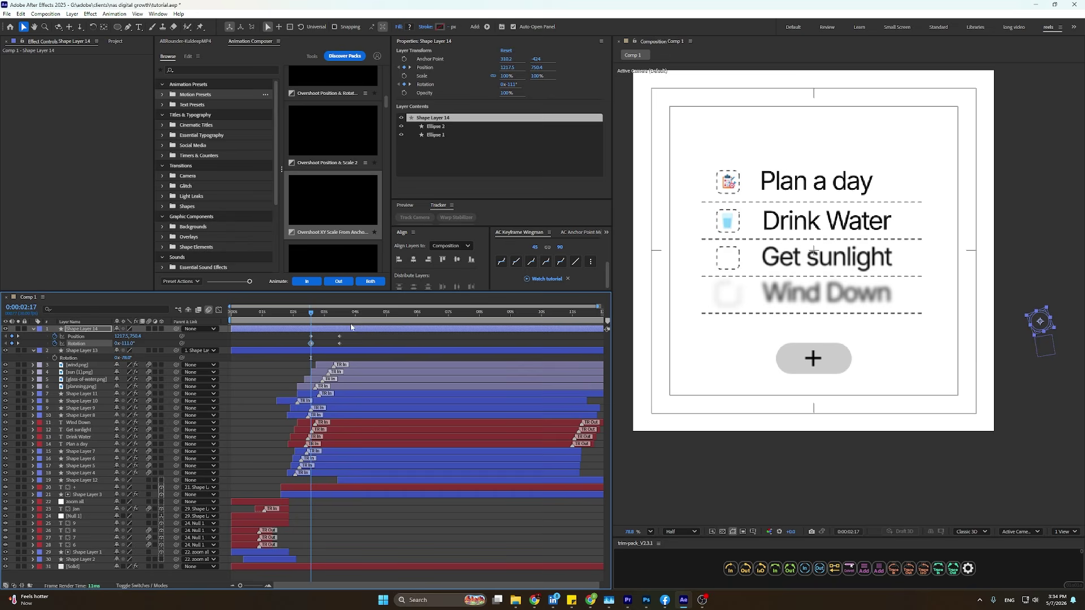
At 0:00:03:15, move Shape Layer 14 to about 353.6, 404.2, just below the start of "Plan a day", and try a slight rotation.
left_click_drag(315, 321, 340, 323)
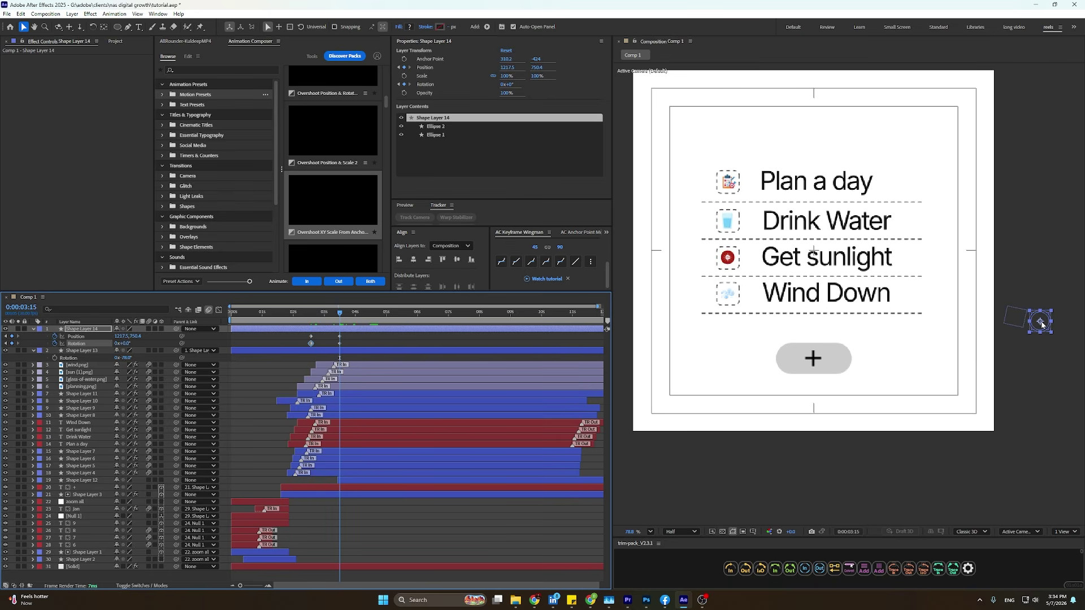
left_click_drag(1042, 323, 844, 269)
key("ctrl+z")
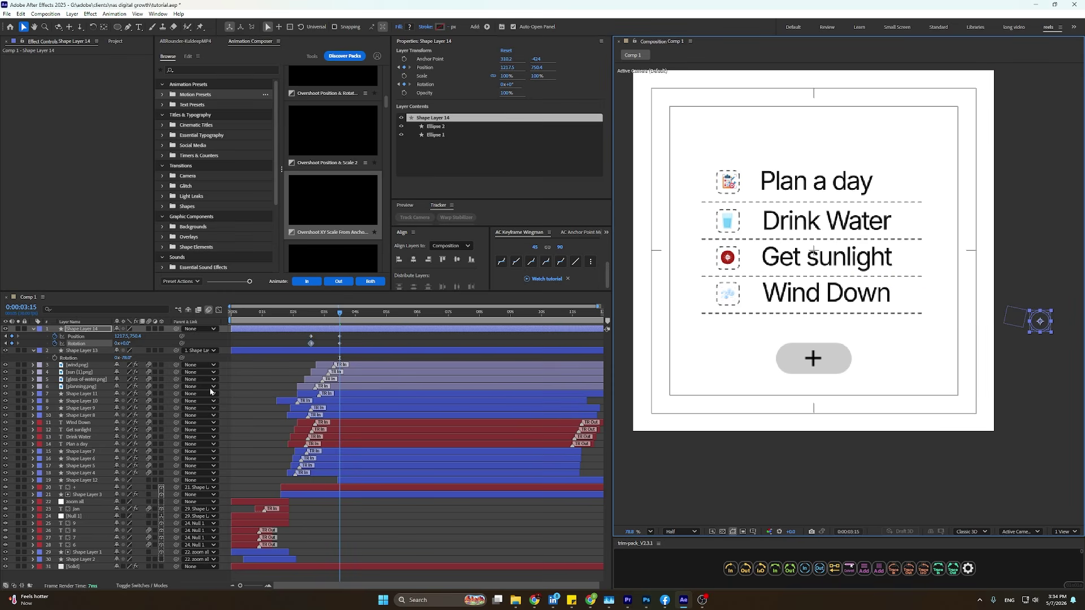
left_click(76, 336)
left_click_drag(1033, 334, 752, 206)
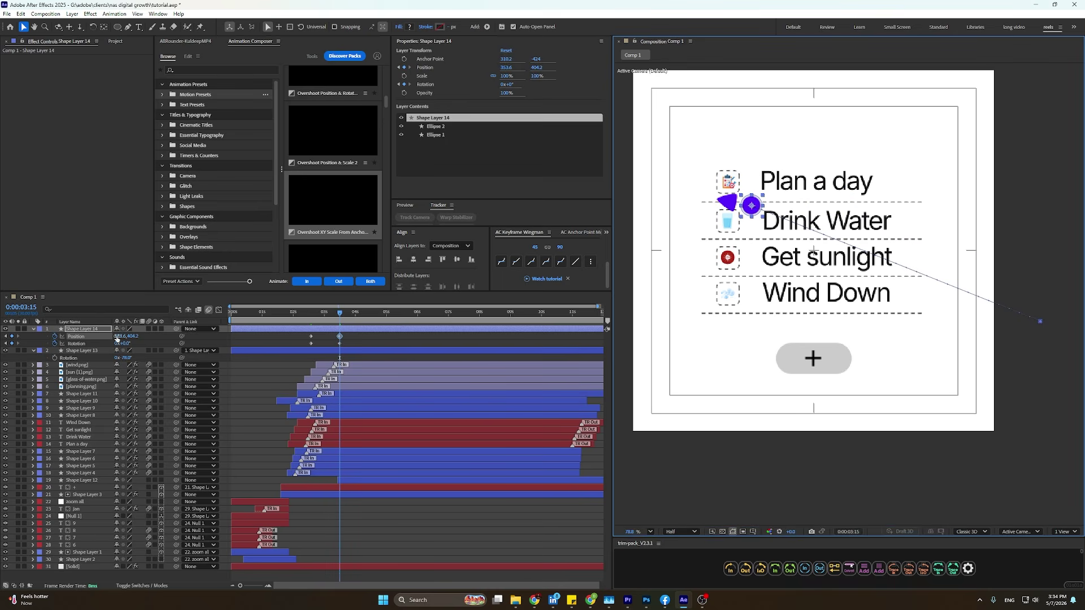
left_click_drag(125, 343, 131, 344)
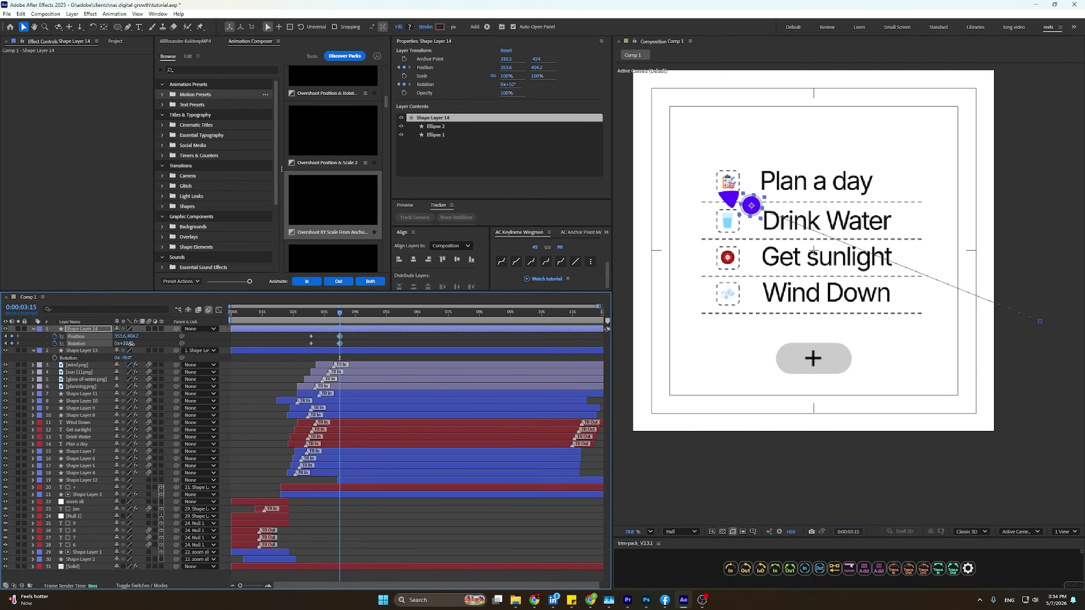
key("ctrl+z")
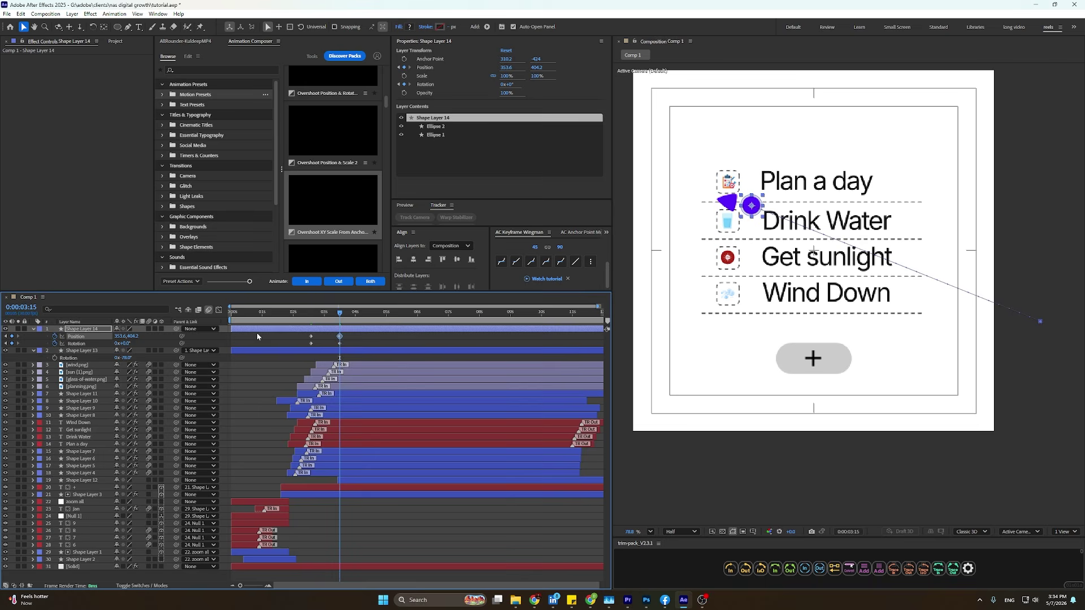
Move Shape Layer 14's 0° rotation keyframe to about 0:00:03:00 and set its rotation to 135° at 0:00:03:15.
scroll(257, 336, "up", 3)
left_click(424, 346)
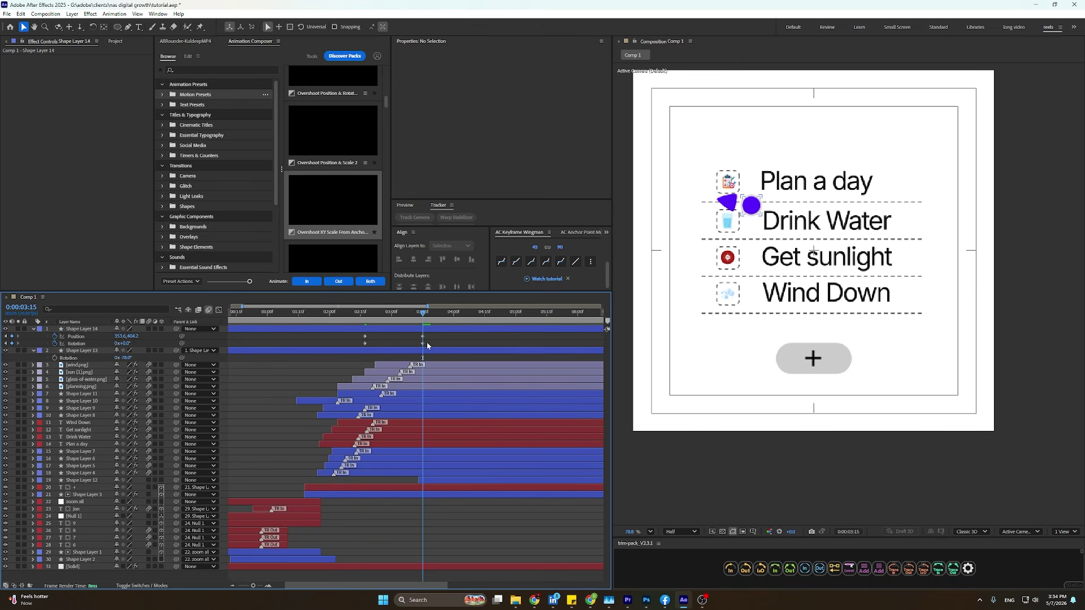
left_click_drag(423, 344, 391, 344)
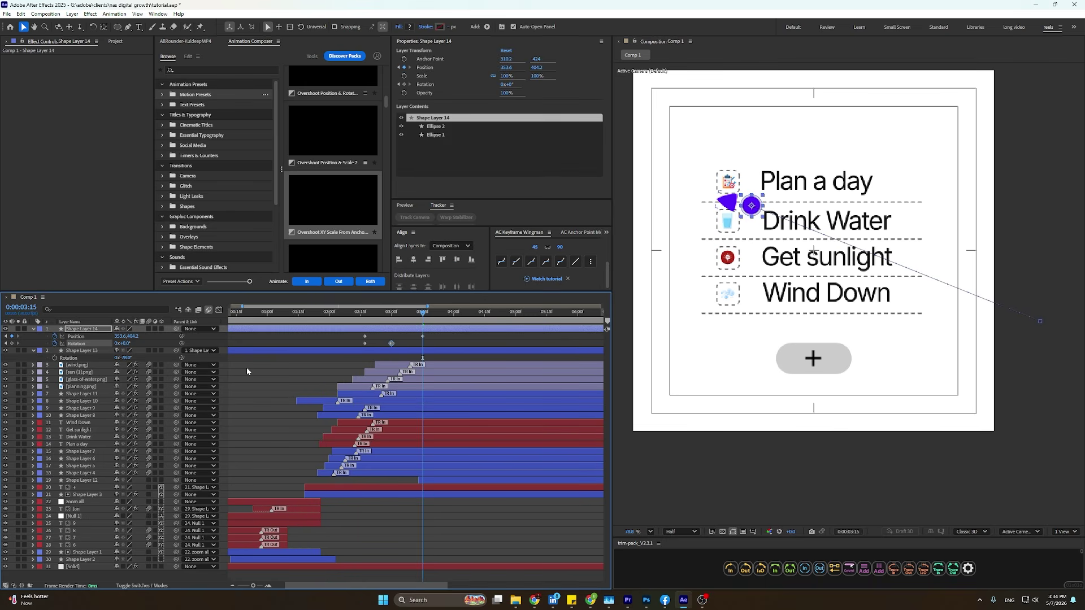
mouse_move(128, 347)
left_mouse_down()
mouse_move(180, 338)
mouse_move(132, 338)
left_mouse_up()
Scale Shape Layer 14 to 75% and check the marker against the growing highlight.
key("s")
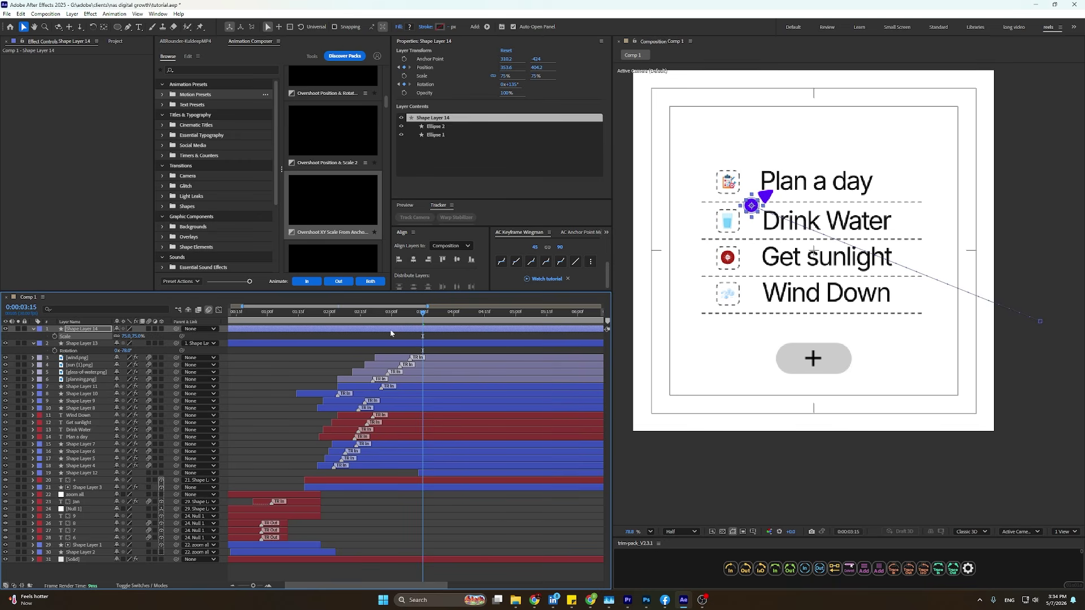
key("u")
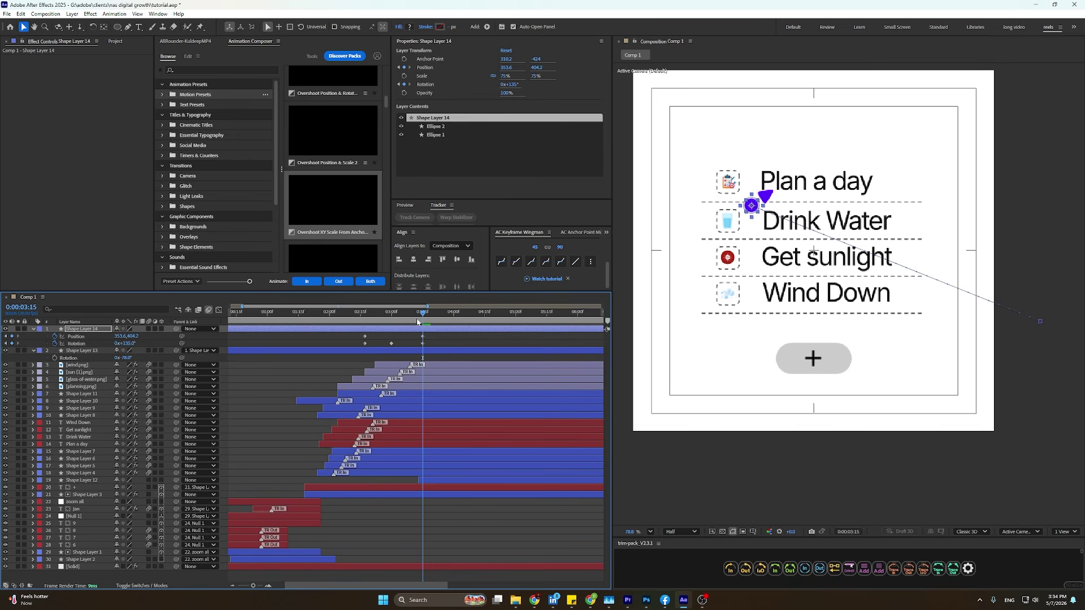
left_click_drag(417, 322, 452, 330)
left_click(446, 520)
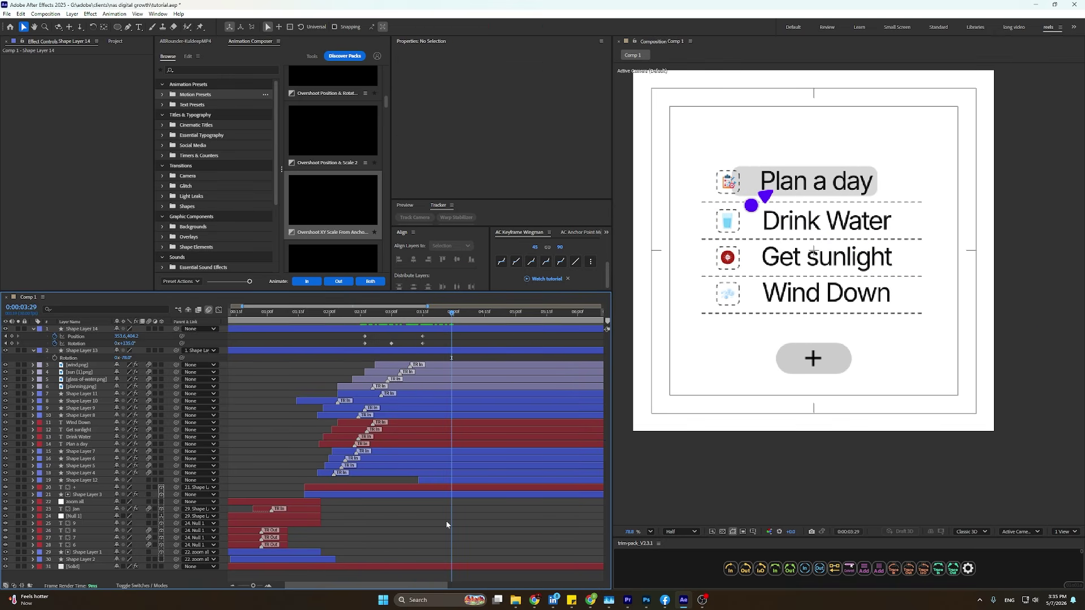
Shift the 0° rotation keyframe to 0:00:03:15 and the 135° keyframe to about 0:00:04:00, and play back the motion.
left_click(392, 343)
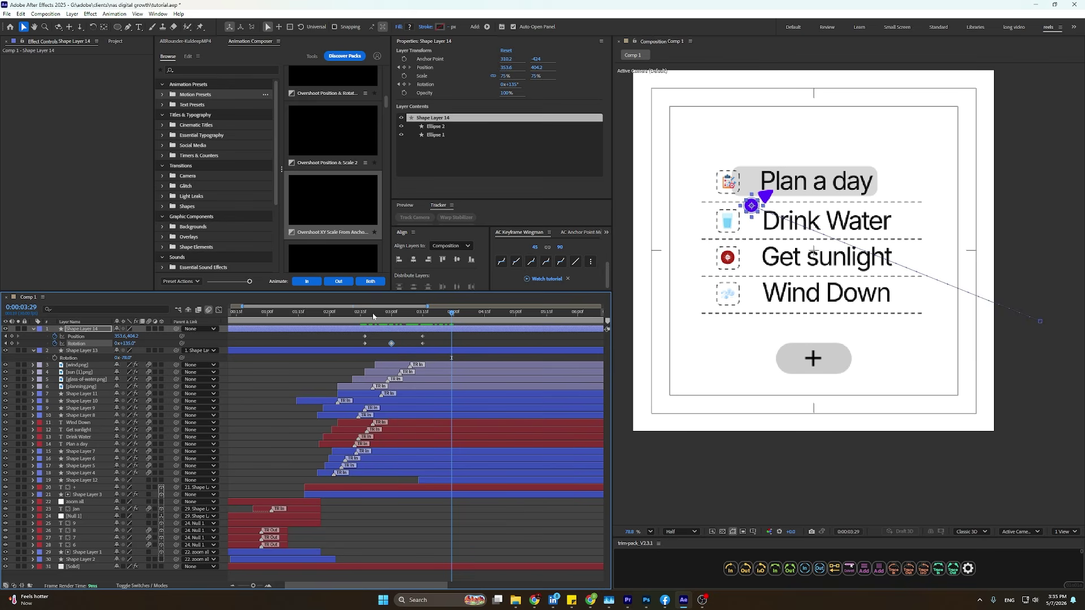
left_click_drag(422, 347, 381, 321)
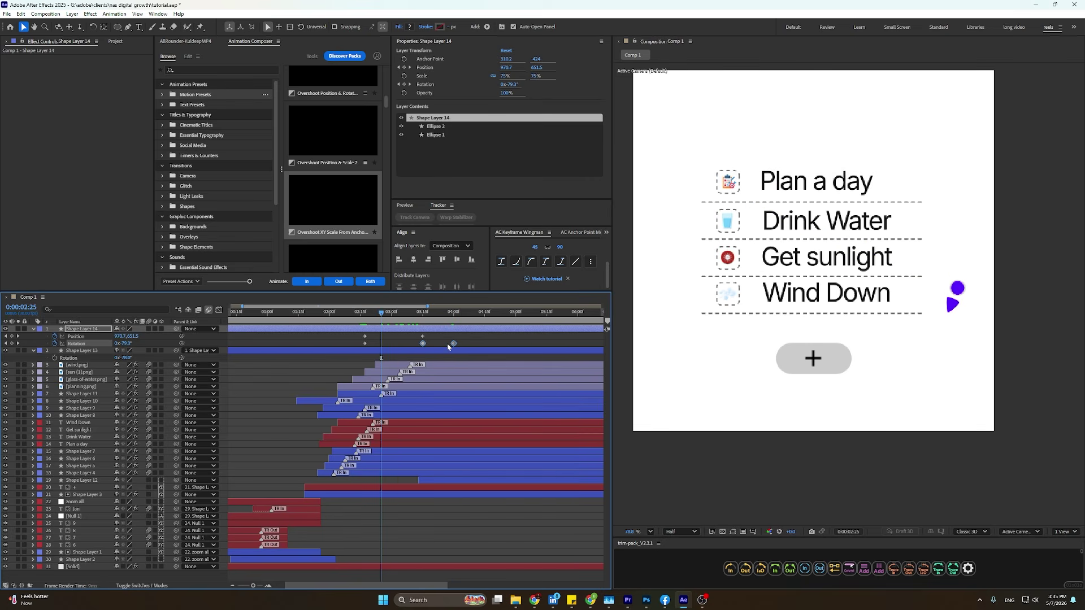
key("space")
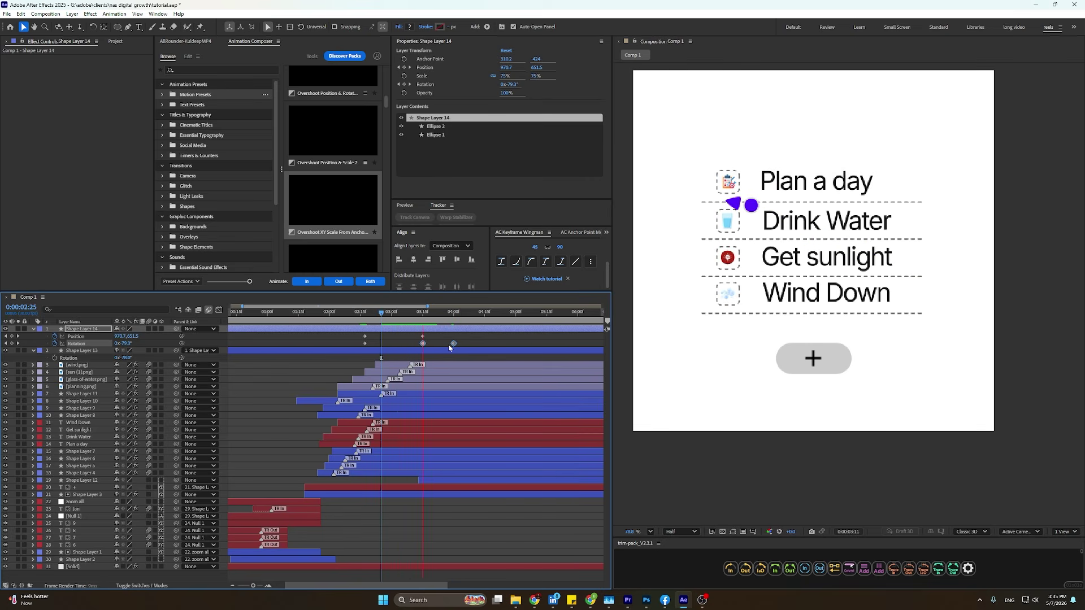
key("space")
Tighten Shape Layer 14's position and rotation keyframes to end at 0:00:03:05 and 0:00:03:20, and ease them all.
left_click_drag(467, 333, 319, 356)
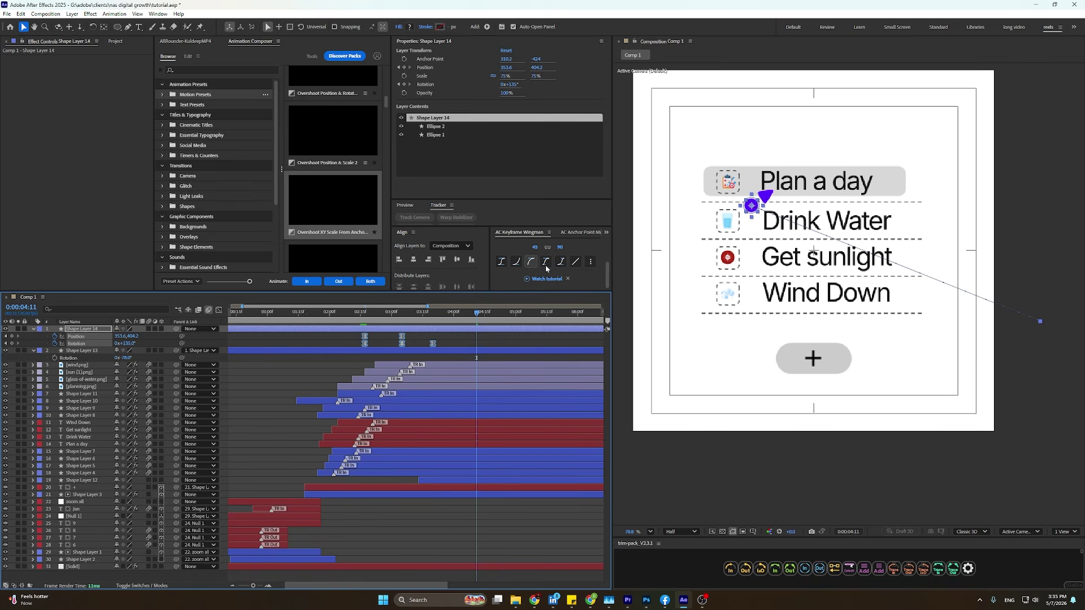
left_click(431, 533)
key("space")
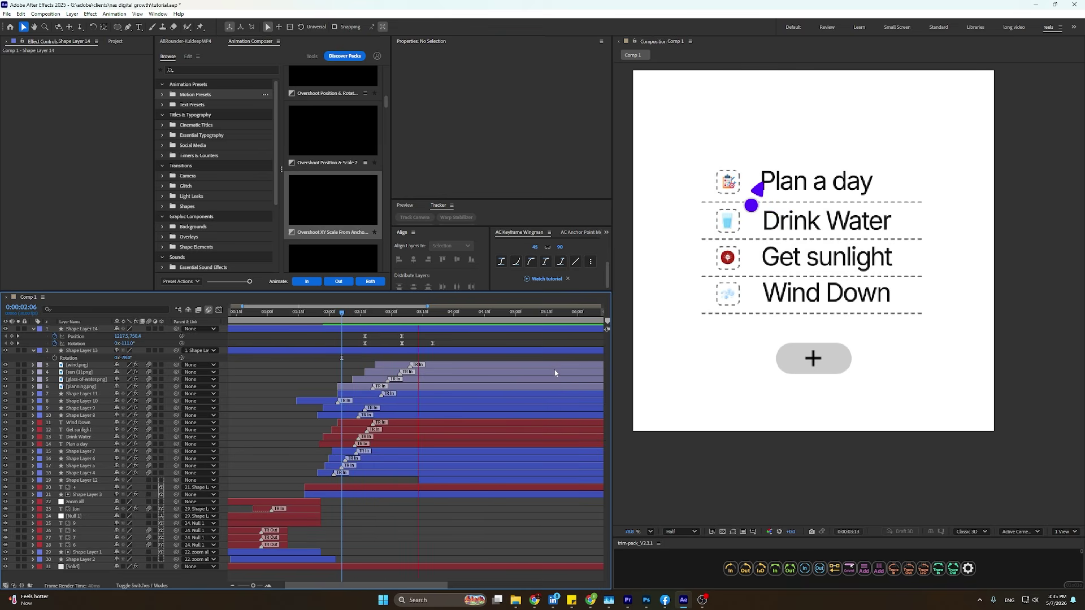
left_click_drag(450, 336, 351, 347)
left_click(500, 346)
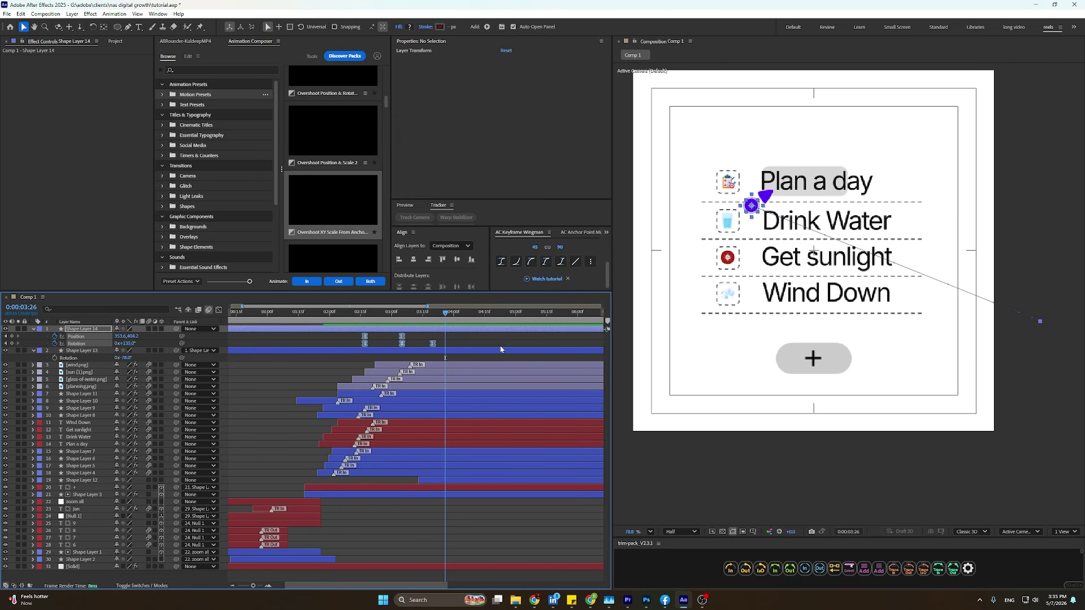
Curve Shape Layer 14's motion path with the Convert Vertex tool by pulling a handle from its off-canvas start point, and preview it.
left_click(434, 331)
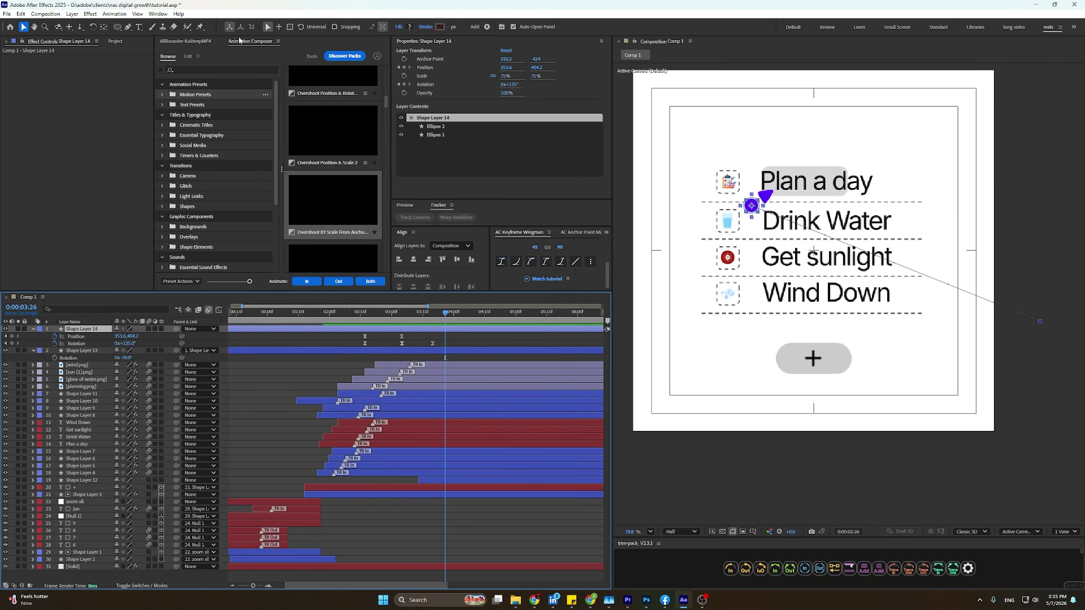
left_click(129, 27)
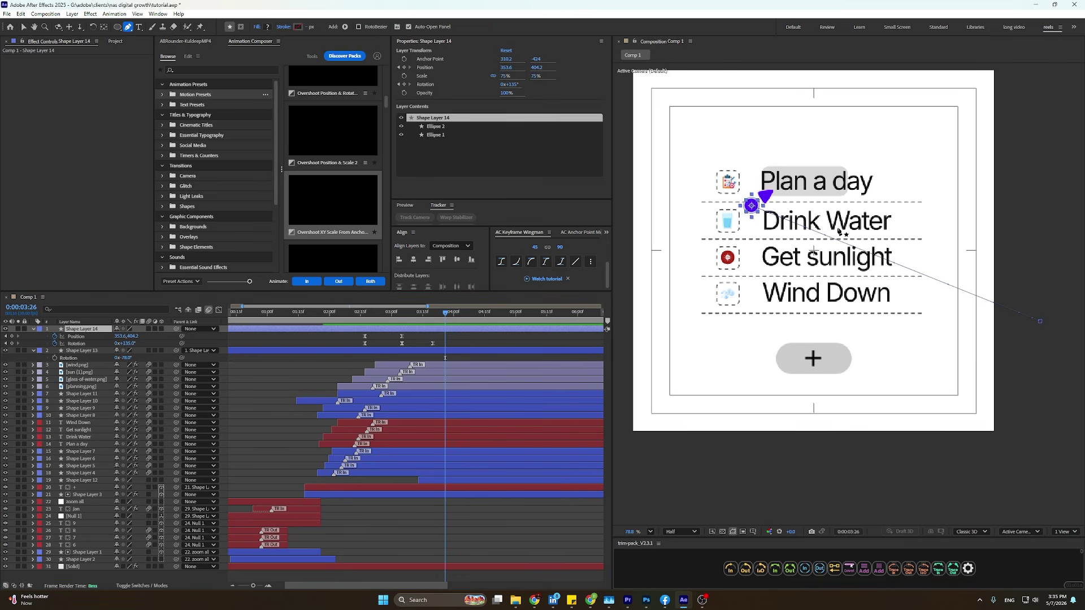
left_click(128, 28)
left_click(148, 55)
left_click_drag(1041, 321, 793, 333)
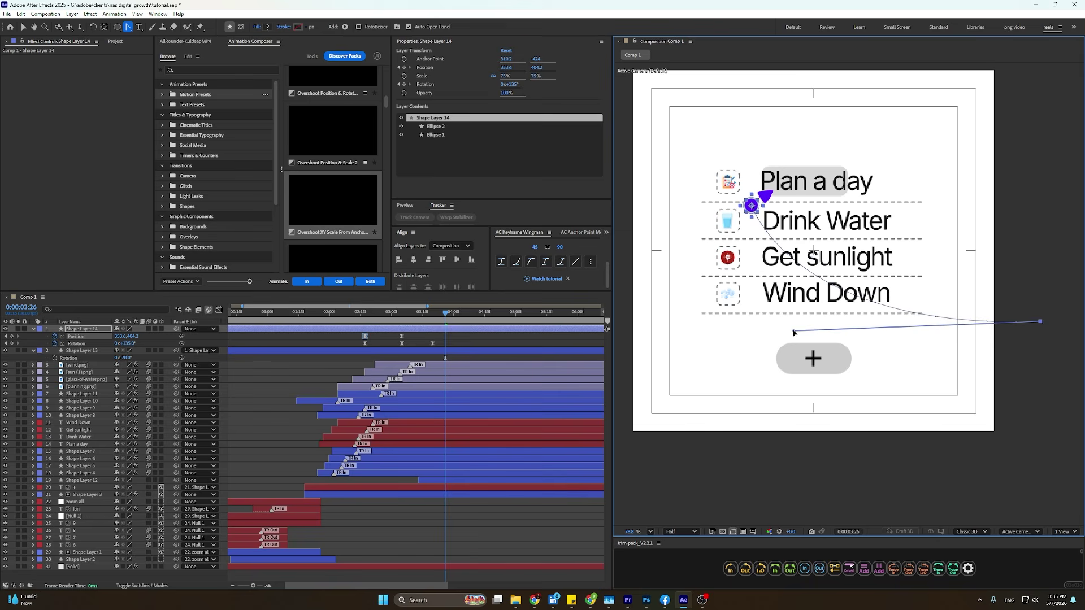
key("space")
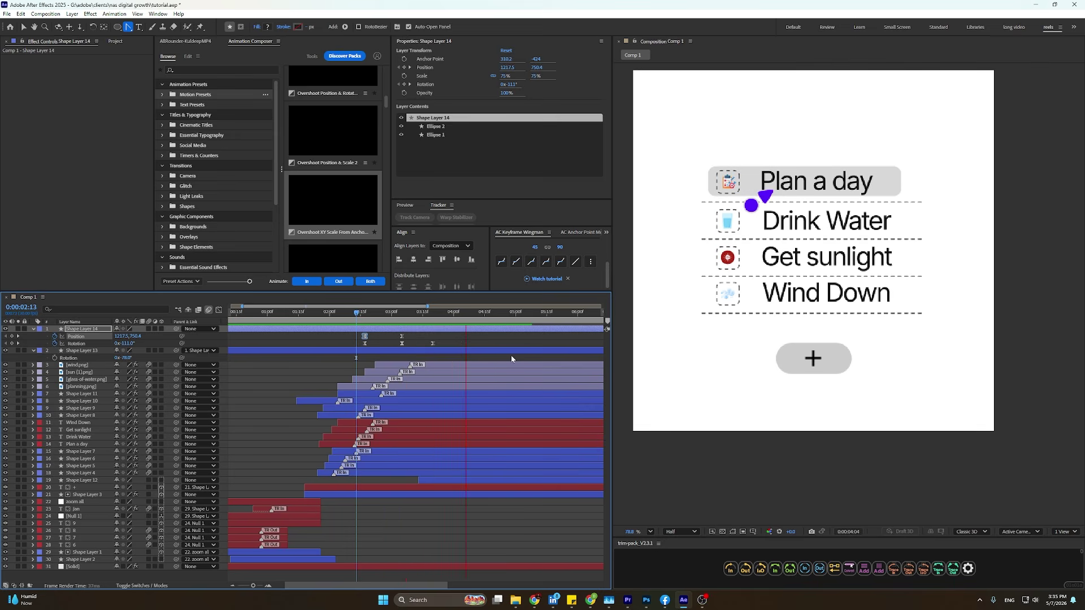
key("space")
Add a 75% scale keyframe to Shape Layer 14 at 0:00:03:05.
left_click_drag(380, 314, 404, 339)
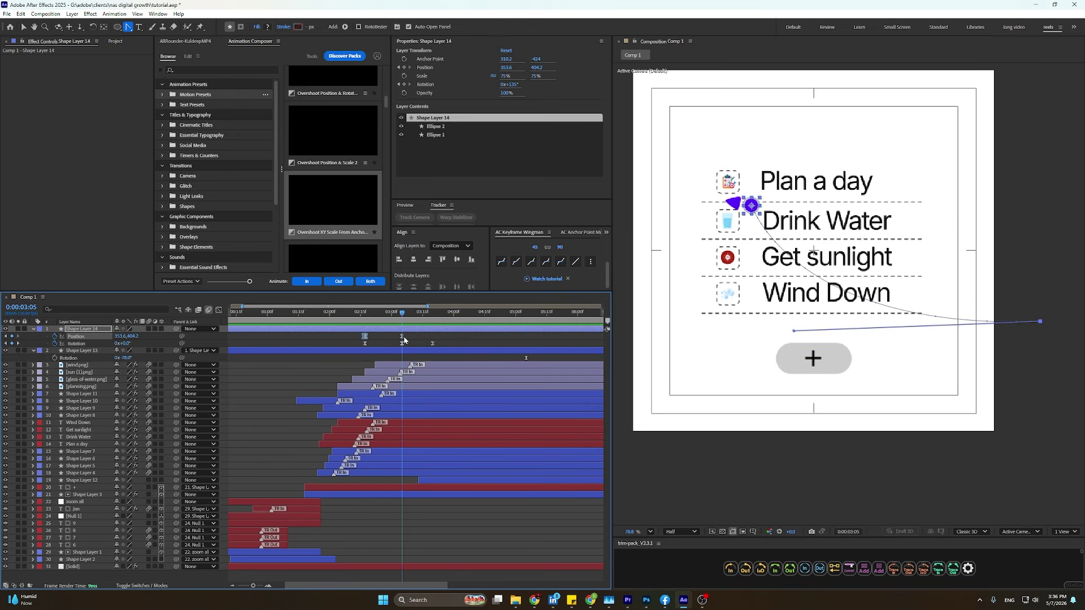
left_click(406, 331)
key("s")
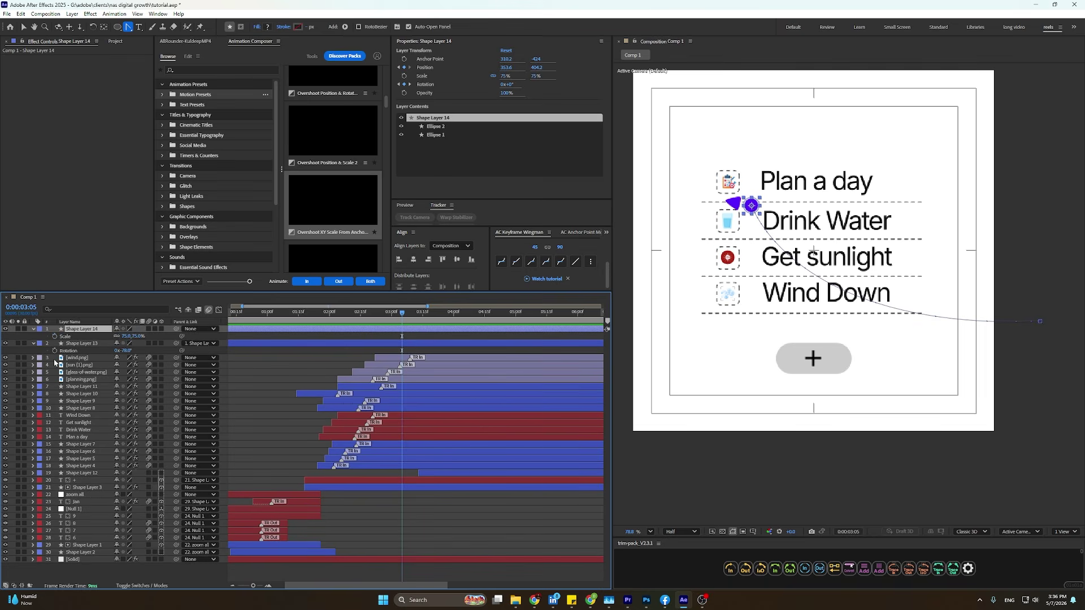
left_click(55, 336)
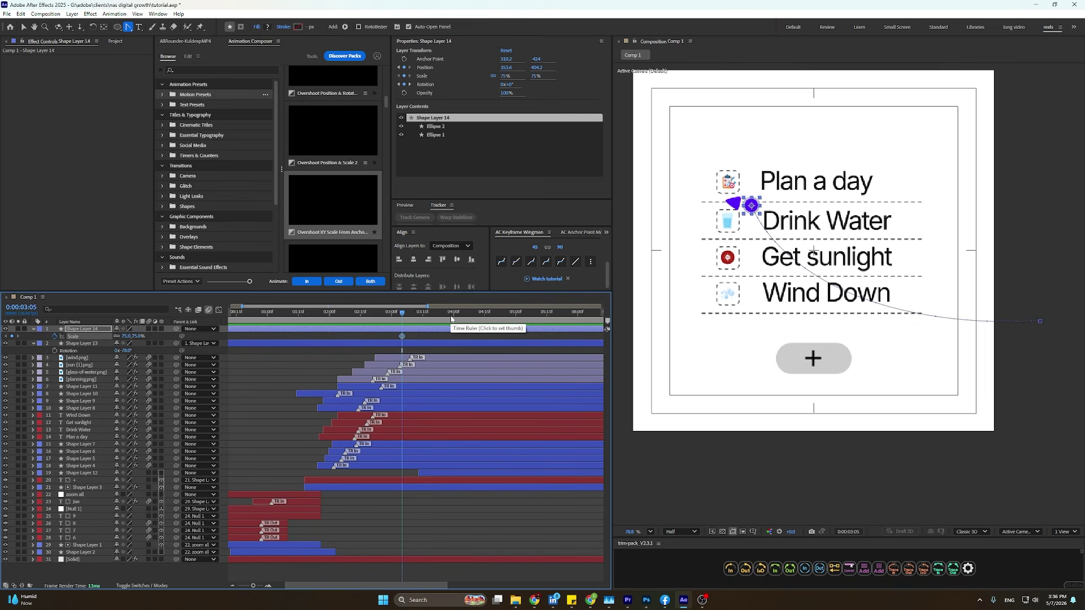
Build a scale dip on Shape Layer 14, smaller at 0:00:03:13 and 75% at 0:00:03:20, with Easy Ease on all its scale keyframes.
key("u")
mouse_move(401, 343)
left_mouse_down()
mouse_move(415, 343)
mouse_move(402, 344)
left_mouse_up()
key("space")
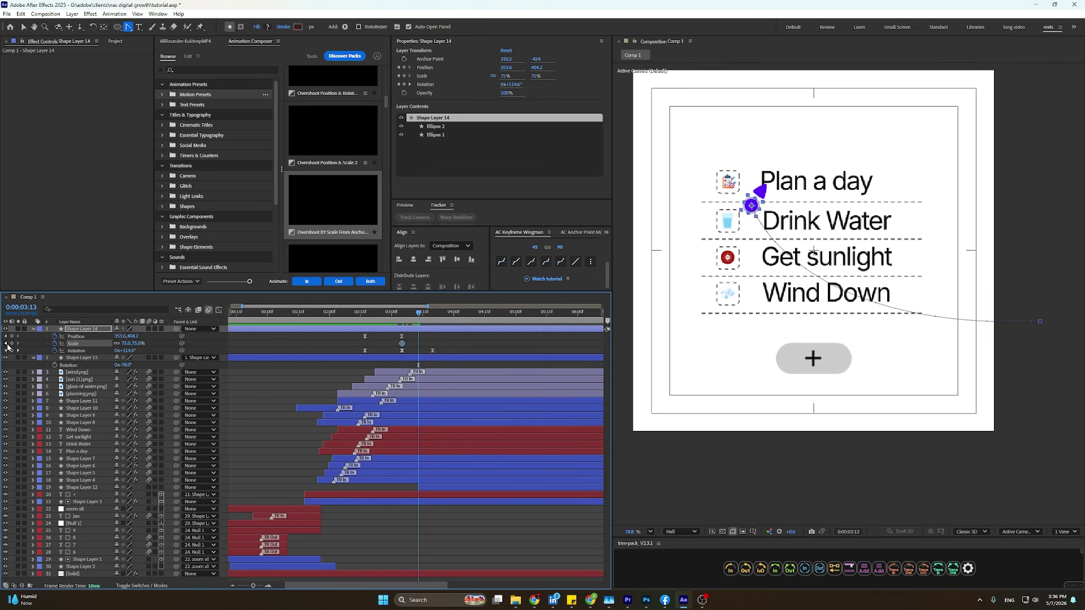
left_click_drag(418, 317, 433, 324)
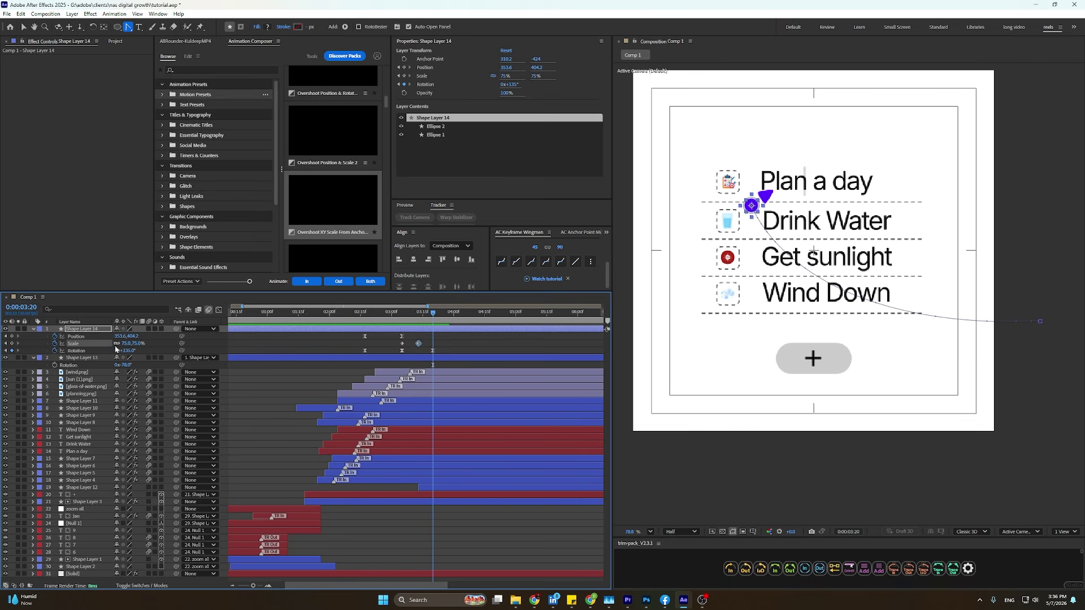
left_click_drag(124, 346, 117, 344)
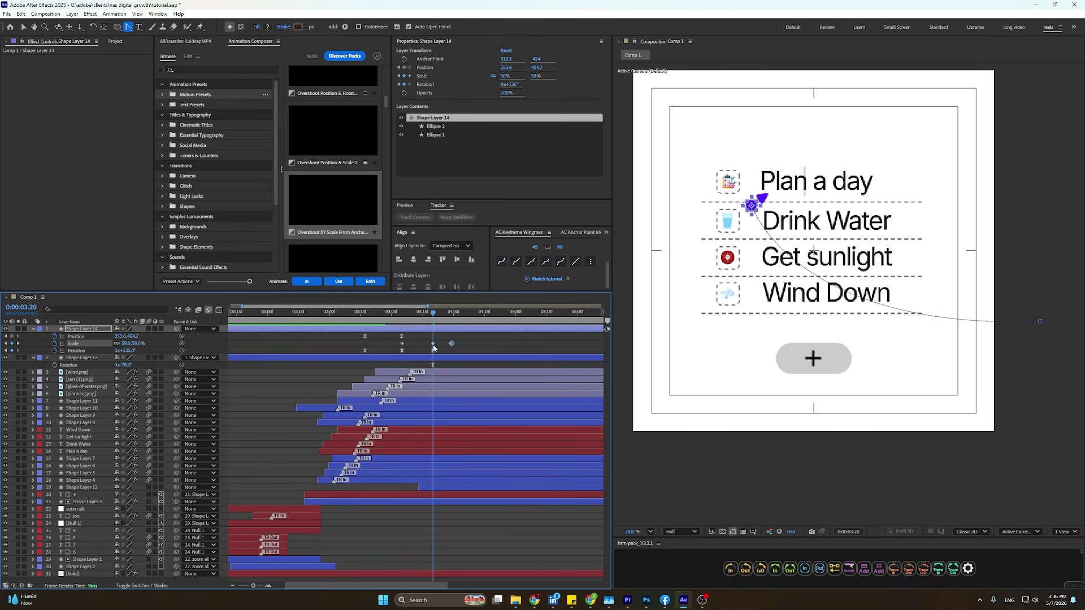
left_click_drag(430, 344, 399, 346)
key("F9")
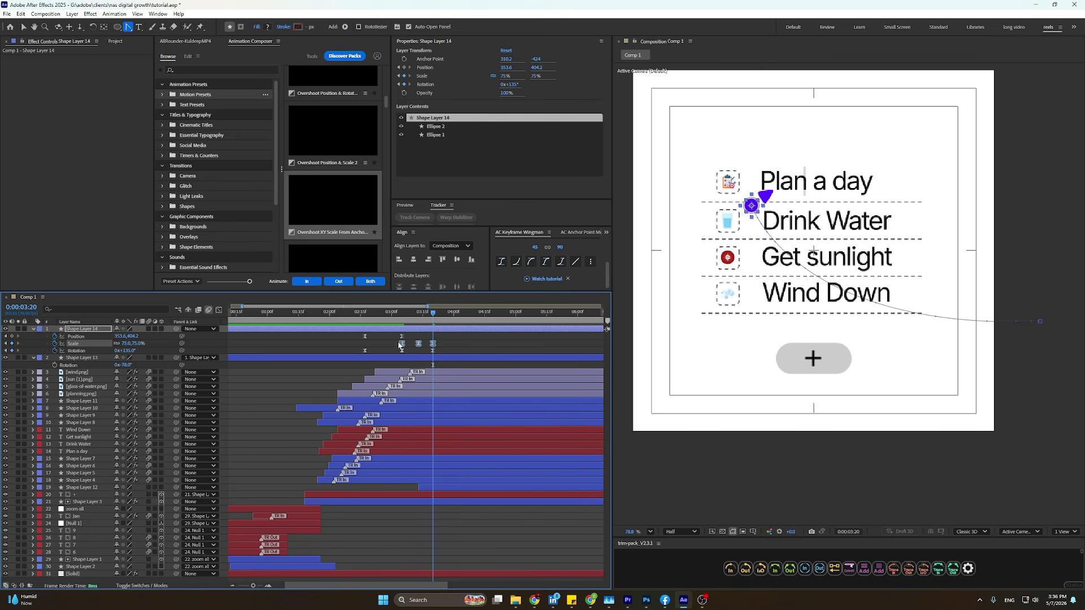
Play back the marker's scale dip and delete Shape Layer 14's scale keyframes.
left_click(385, 316)
key("space")
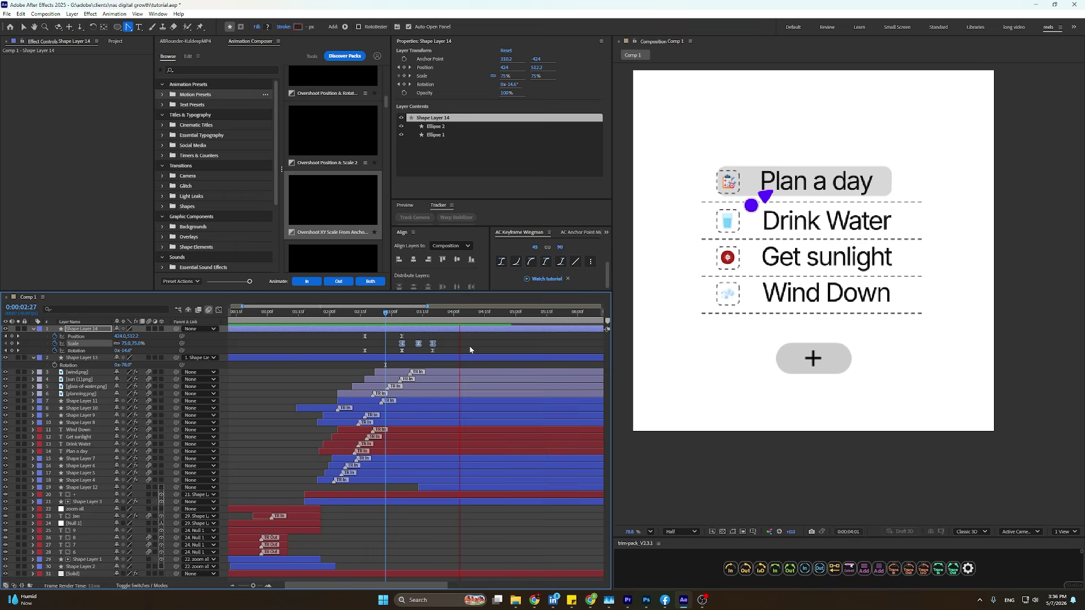
key("space")
left_click_drag(349, 317, 377, 333)
key("space")
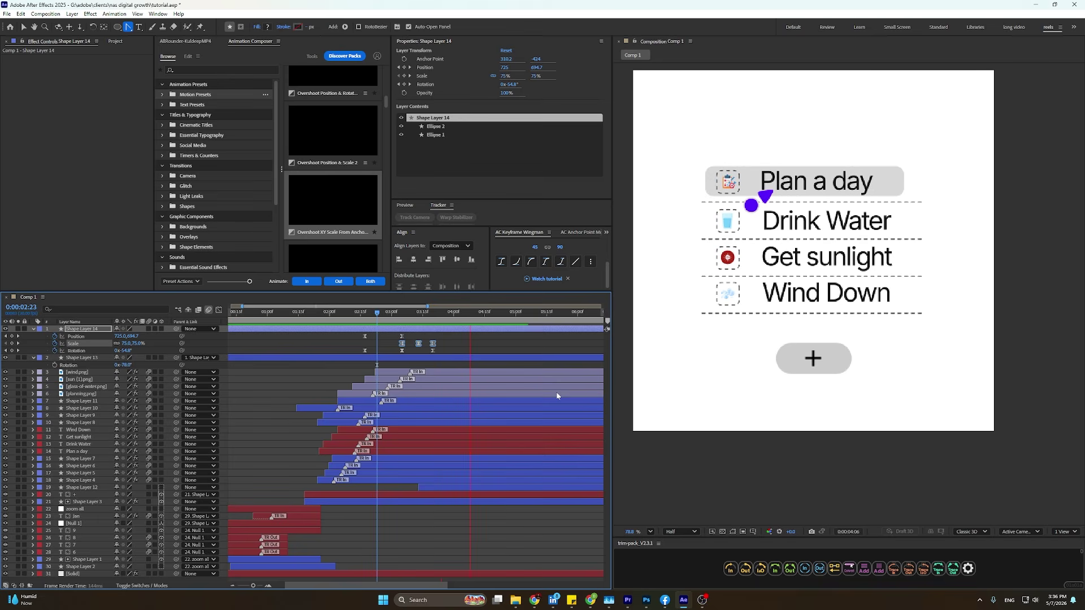
key("space")
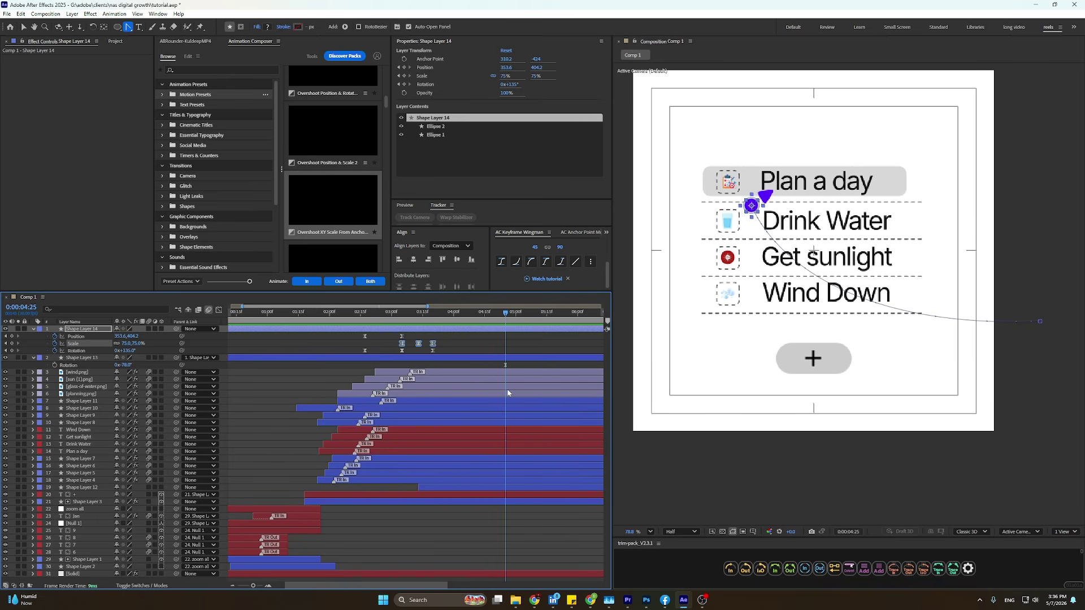
left_click_drag(415, 317, 396, 345)
left_click(441, 343)
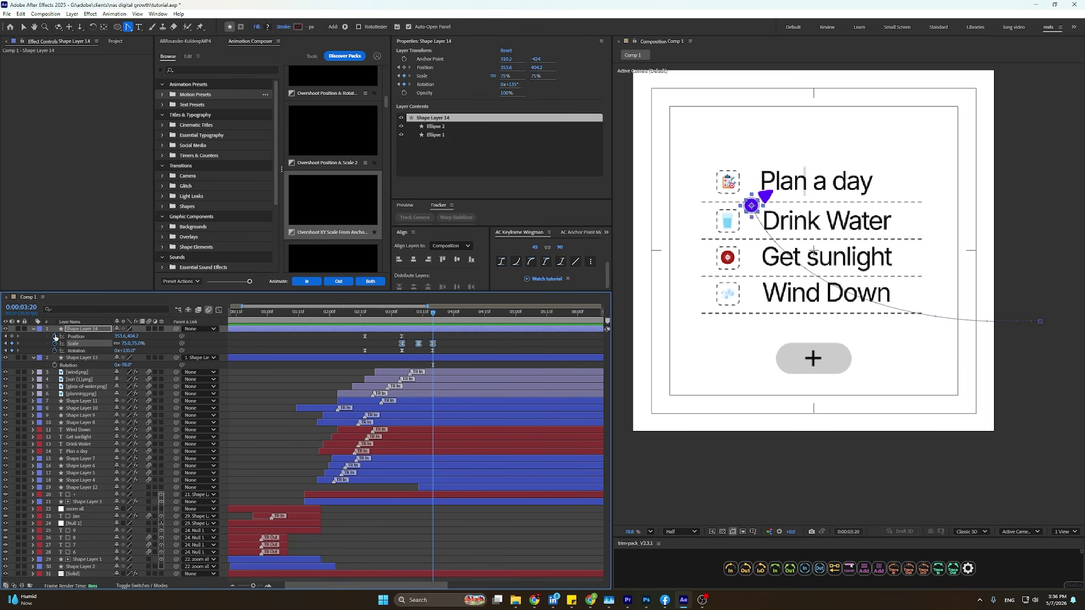
key("Delete")
Keyframe the triangle layer, Shape Layer 13, in scale at 0:00:03:05, 0:00:03:13 and 0:00:03:20, reducing the middle keyframe to 14.2, 17%.
left_click(225, 370)
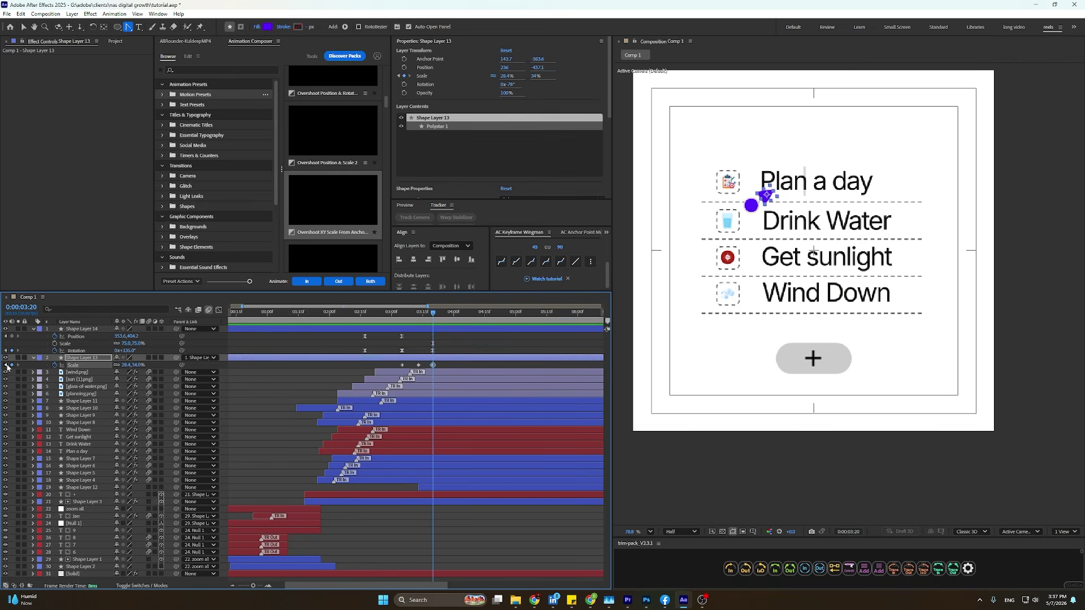
left_click(6, 365)
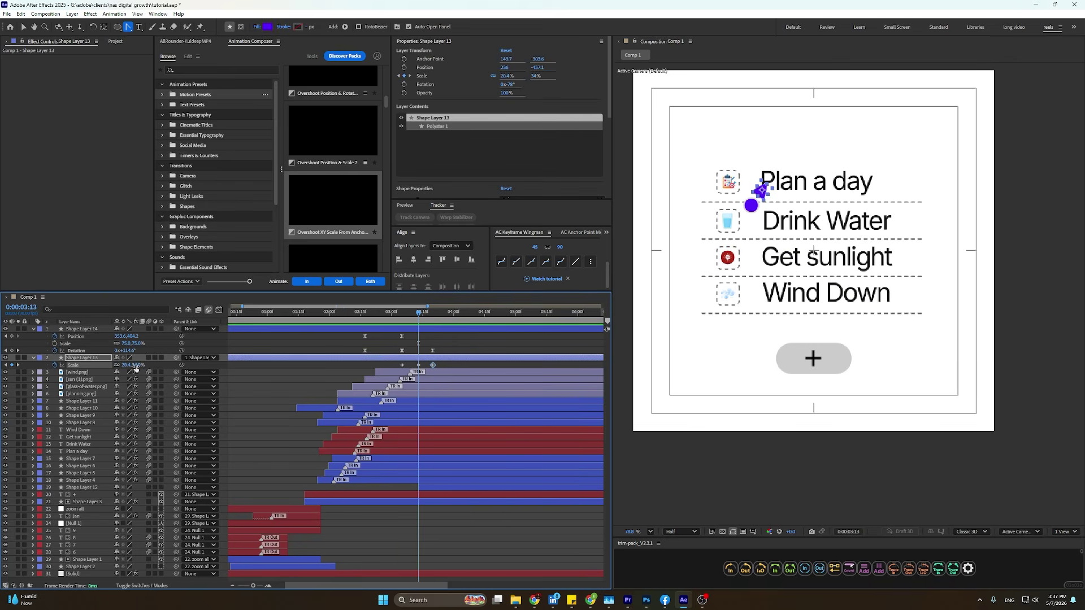
left_click_drag(135, 366, 131, 367)
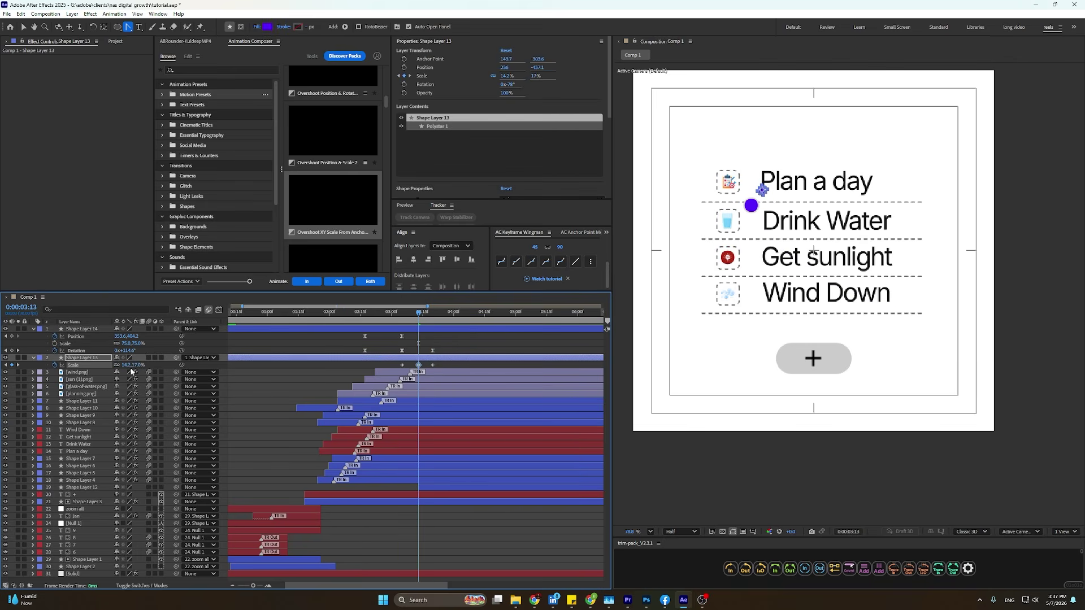
Delay Shape Layer 13's three scale keyframes to start at the marker's last rotation keyframe, shorten their spacing, and preview the pulse.
key("space")
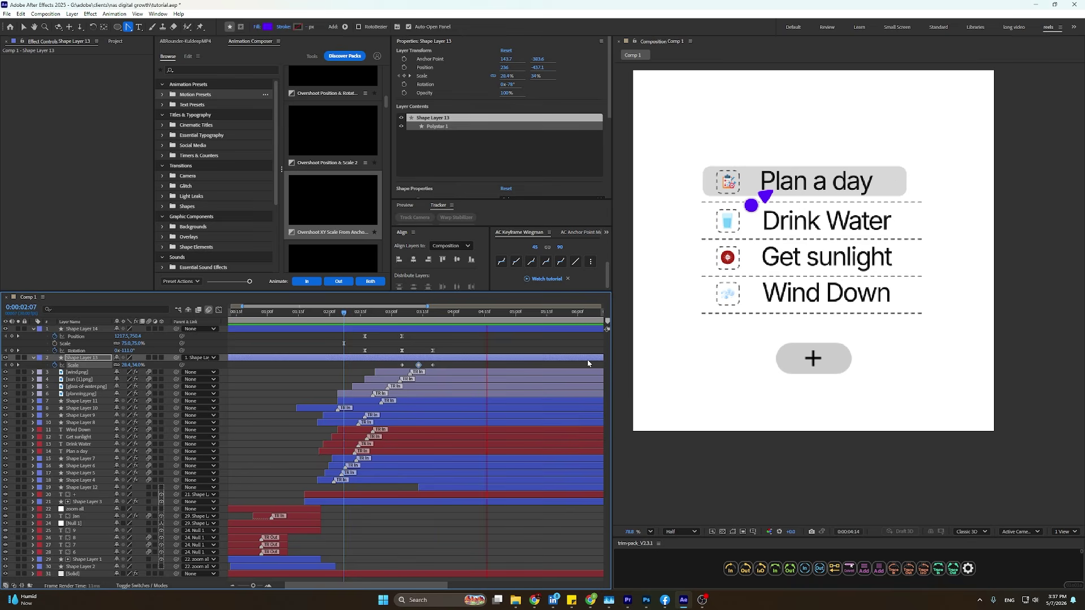
key("space")
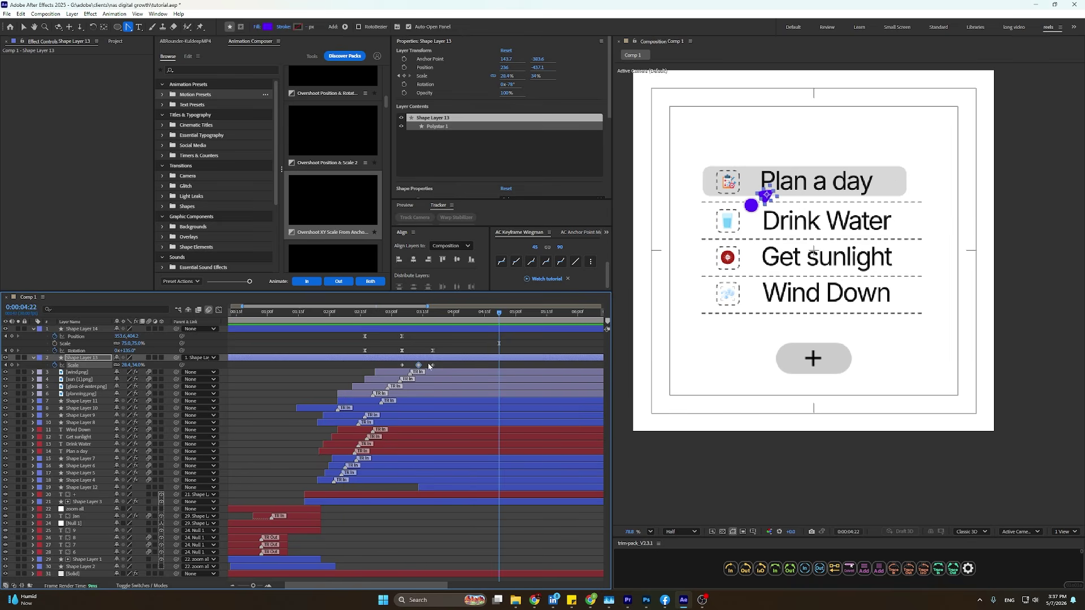
mouse_move(438, 364)
left_mouse_down()
mouse_move(399, 365)
mouse_move(431, 369)
left_mouse_up()
left_click(394, 315)
key("space")
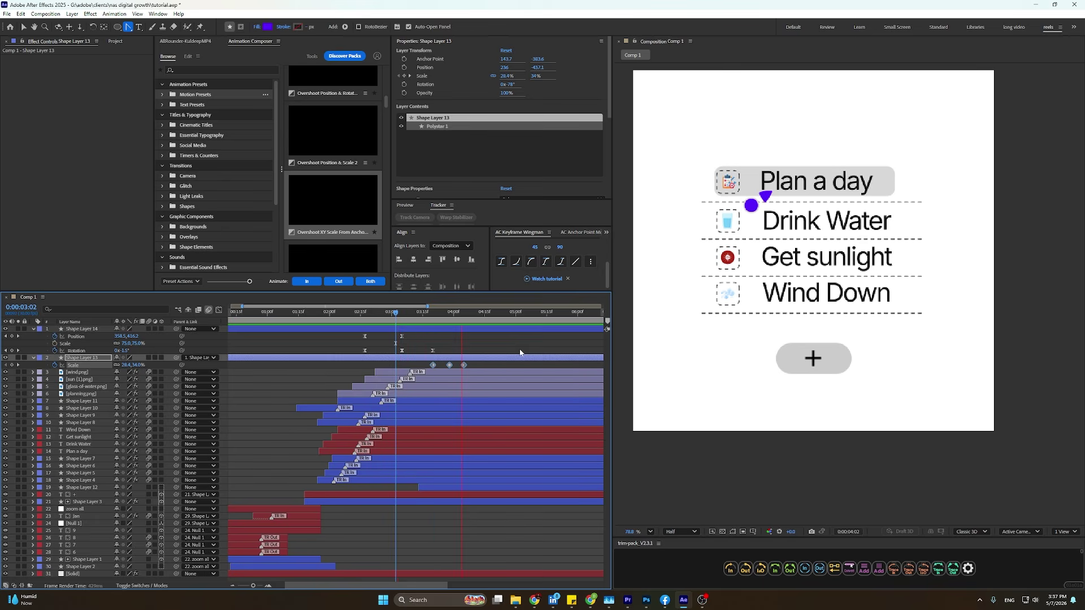
key("space")
mouse_move(475, 364)
left_mouse_down()
mouse_move(428, 371)
mouse_move(453, 367)
left_mouse_up()
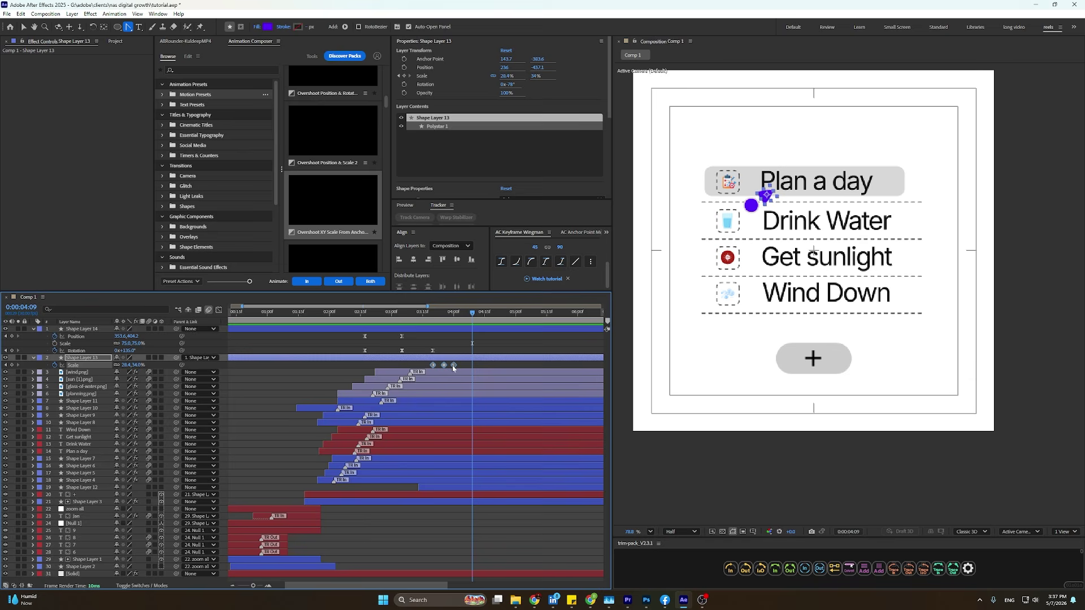
key("space")
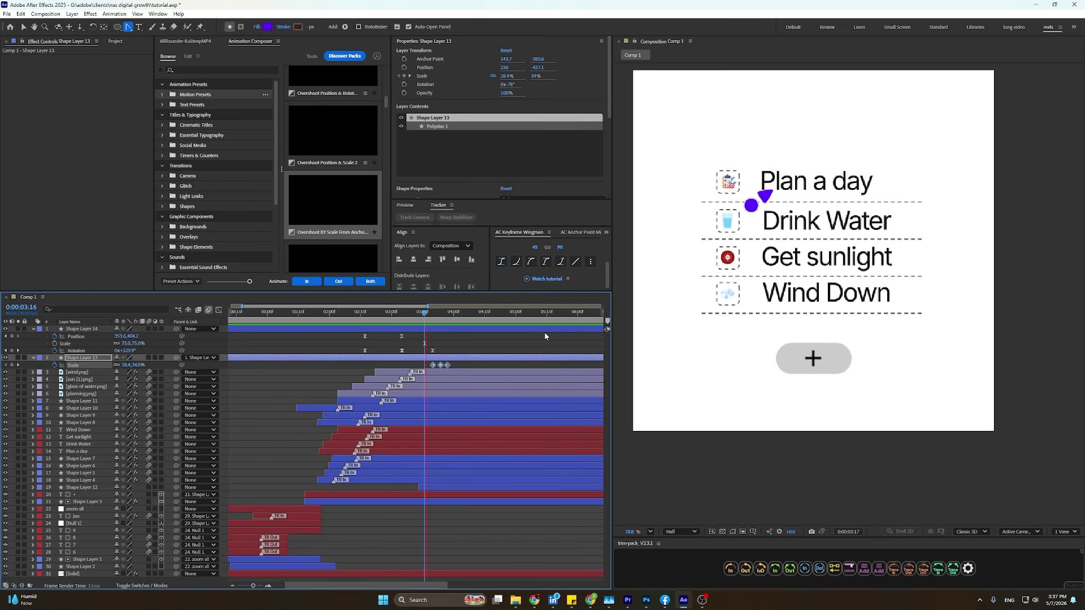
key("space")
left_click(469, 338)
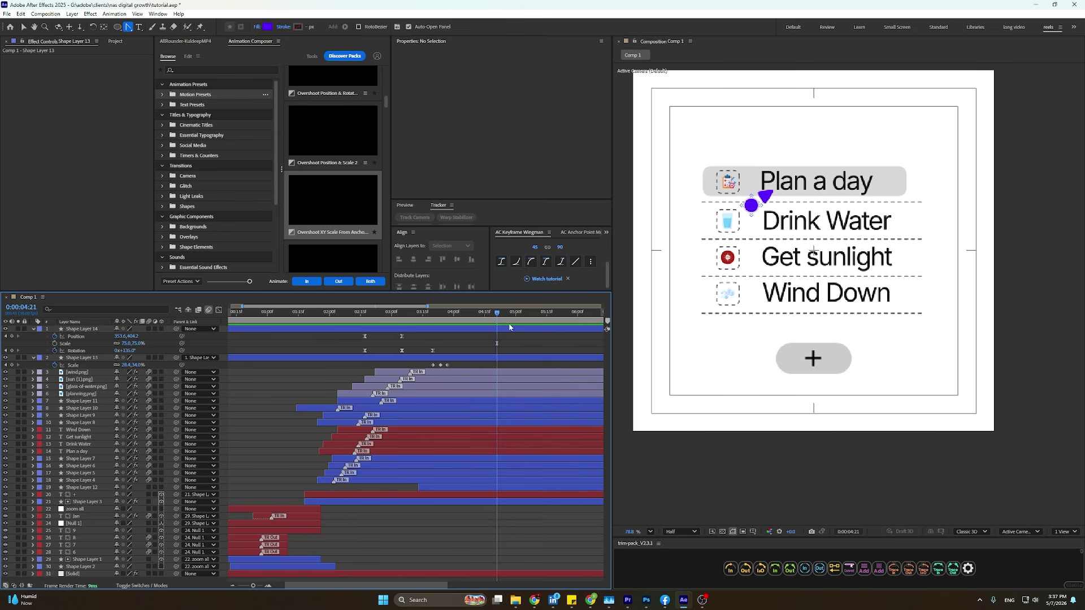
Add a holding position keyframe to Shape Layer 14 after its arrival and shift it to shortly before 0:00:04:21.
left_click(489, 332)
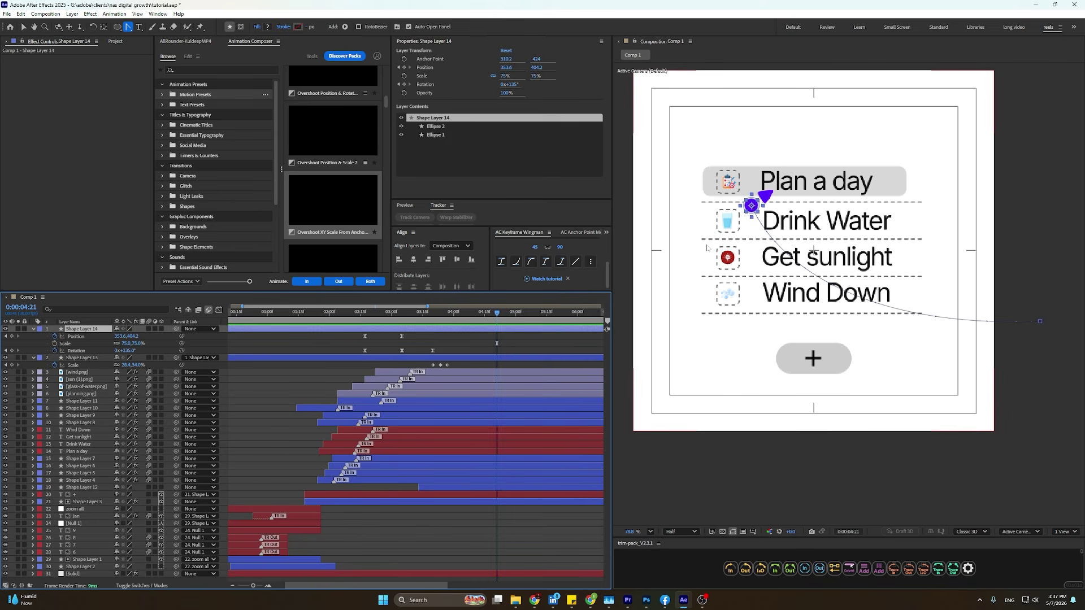
left_click(12, 336)
key("space")
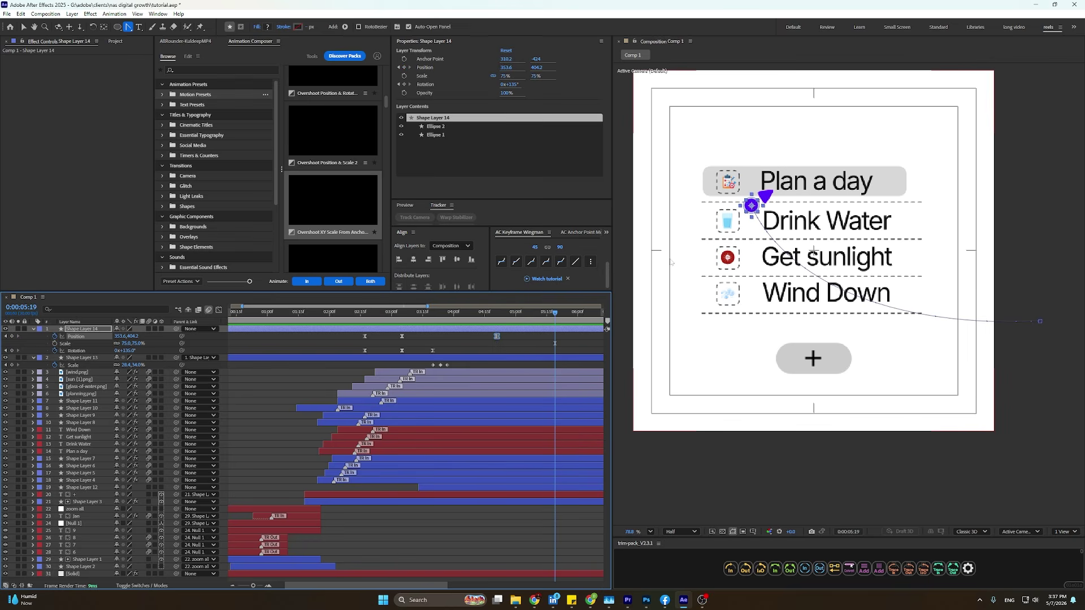
left_click(496, 337)
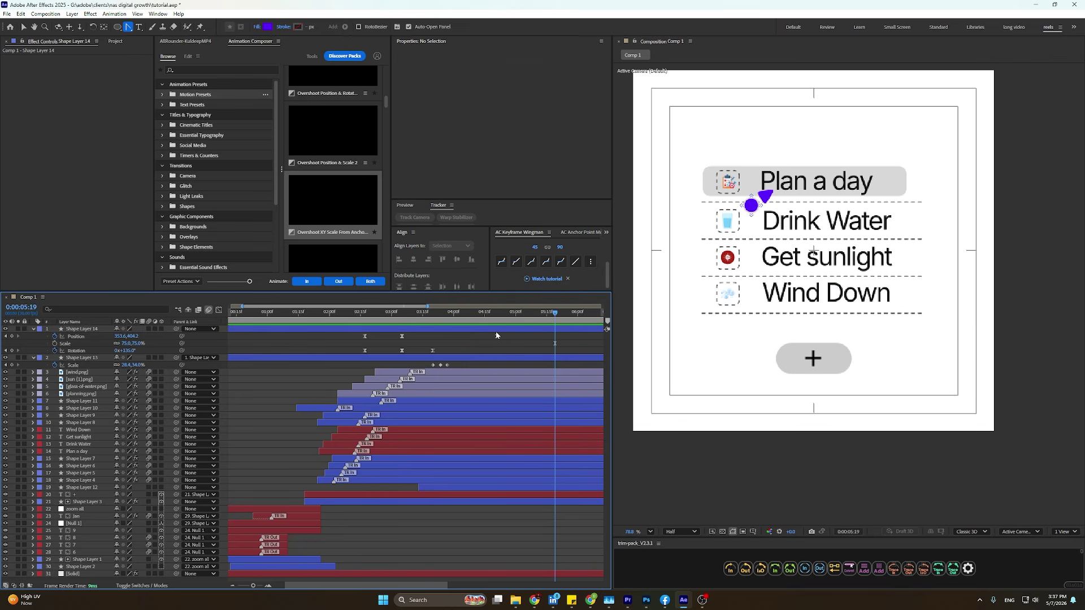
left_click_drag(496, 337, 469, 337)
Move Shape Layer 14 beyond the artboard's left edge at 0:00:05:01 and bend its exit path into a downward curve.
left_click(518, 314)
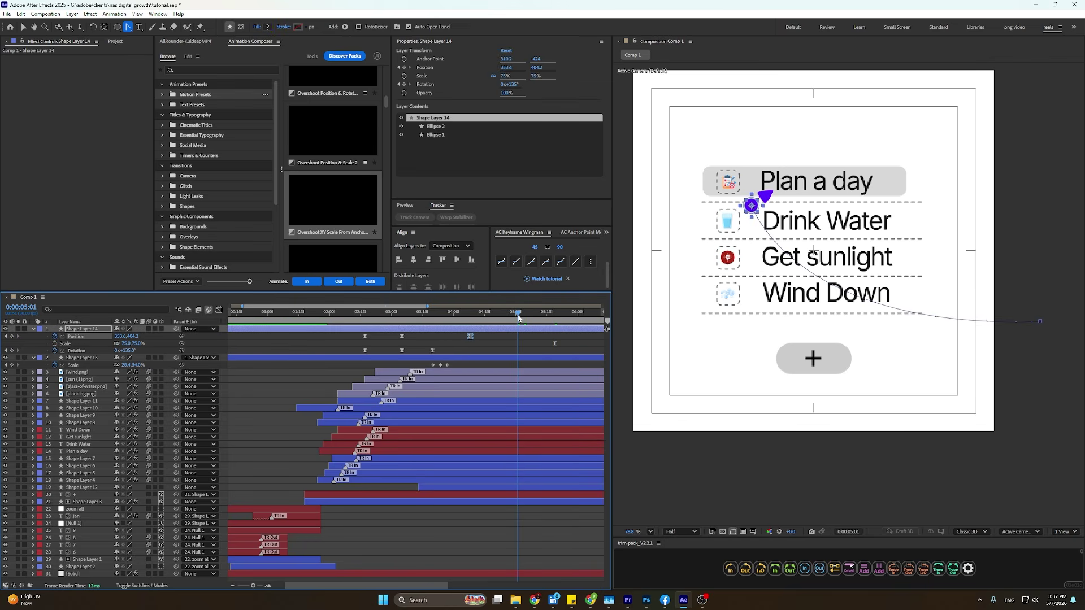
left_click_drag(752, 206, 548, 246)
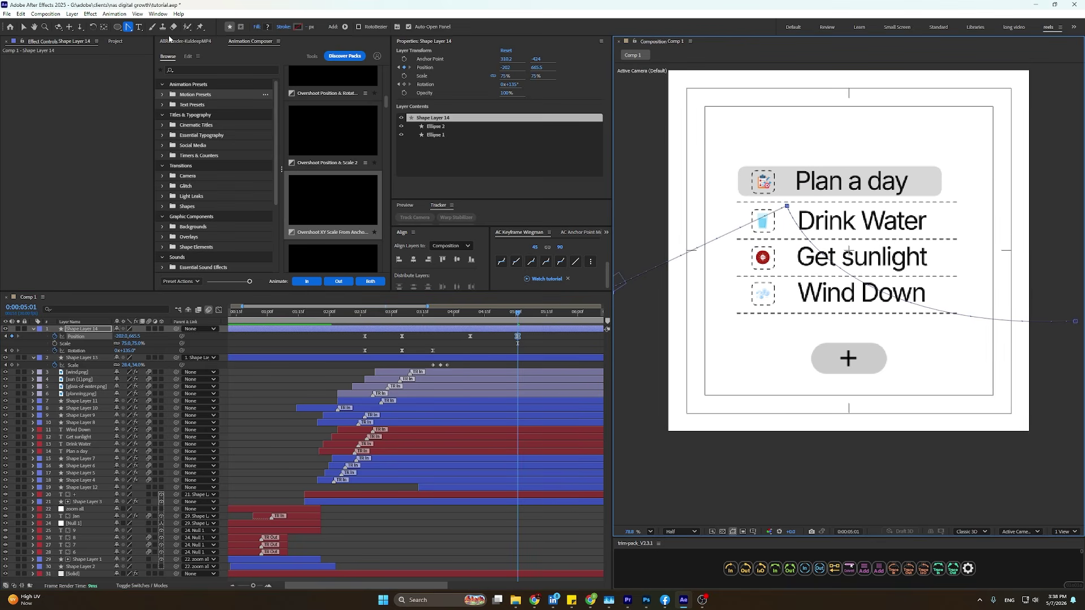
scroll(701, 308, "down", 1)
scroll(690, 304, "up", 1)
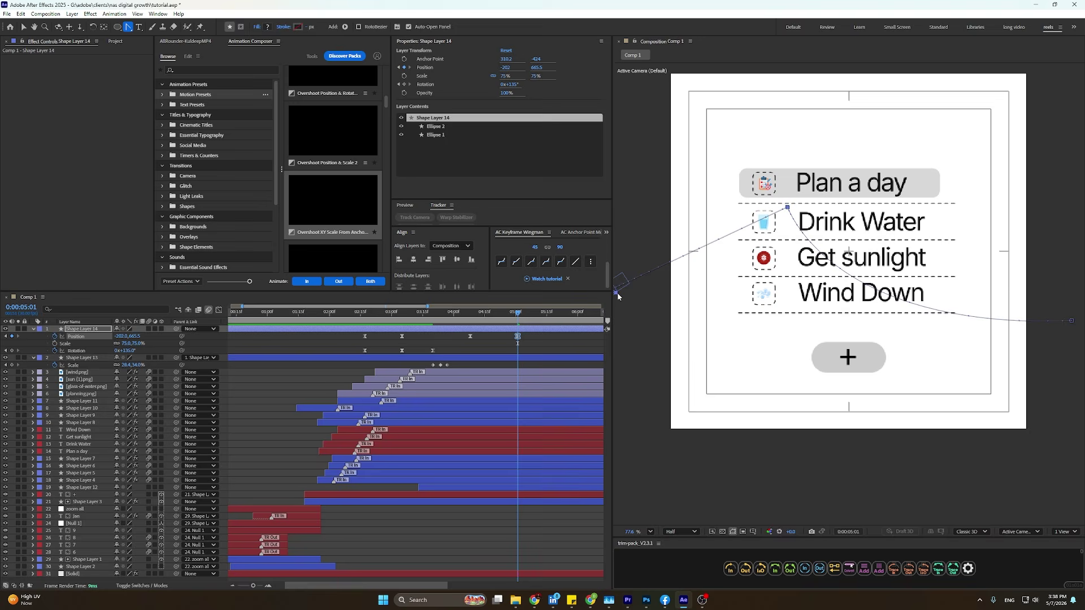
left_click_drag(656, 264, 716, 286)
key("g")
left_click_drag(665, 322, 729, 487)
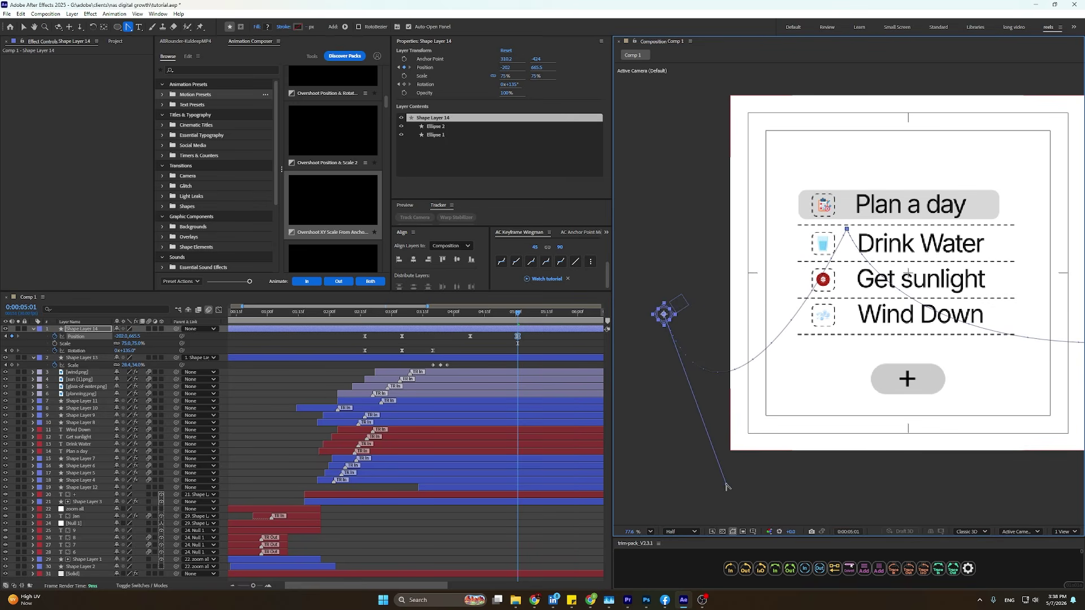
left_click(485, 517)
Shift Shape Layer 14's last position keyframe past 0:00:05:22 to slow the marker's exit, and preview the movement.
left_click_drag(458, 316, 338, 318)
key("space")
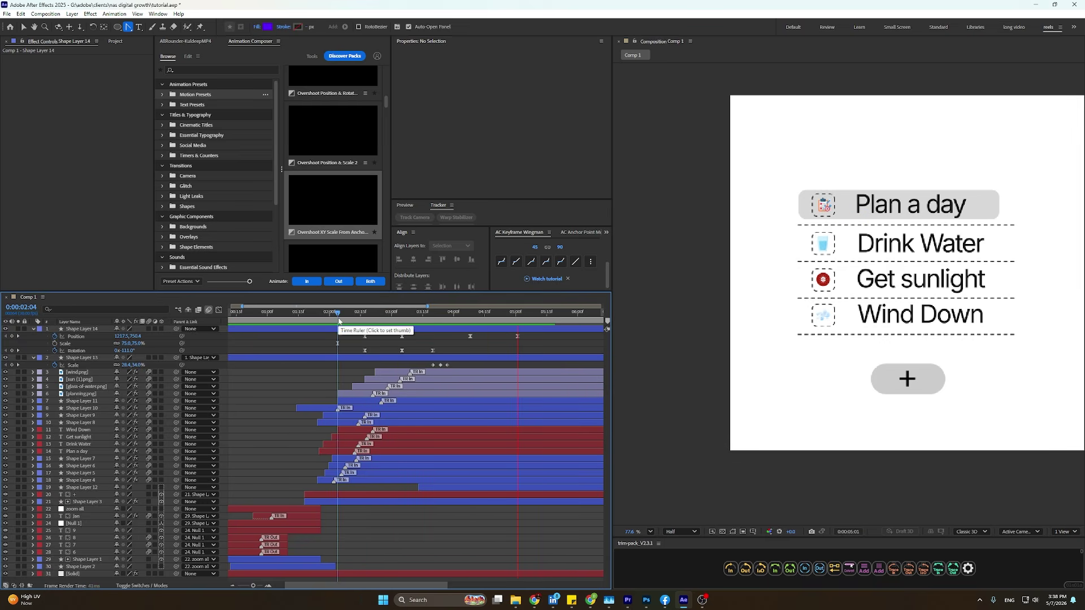
key("space")
key("minus")
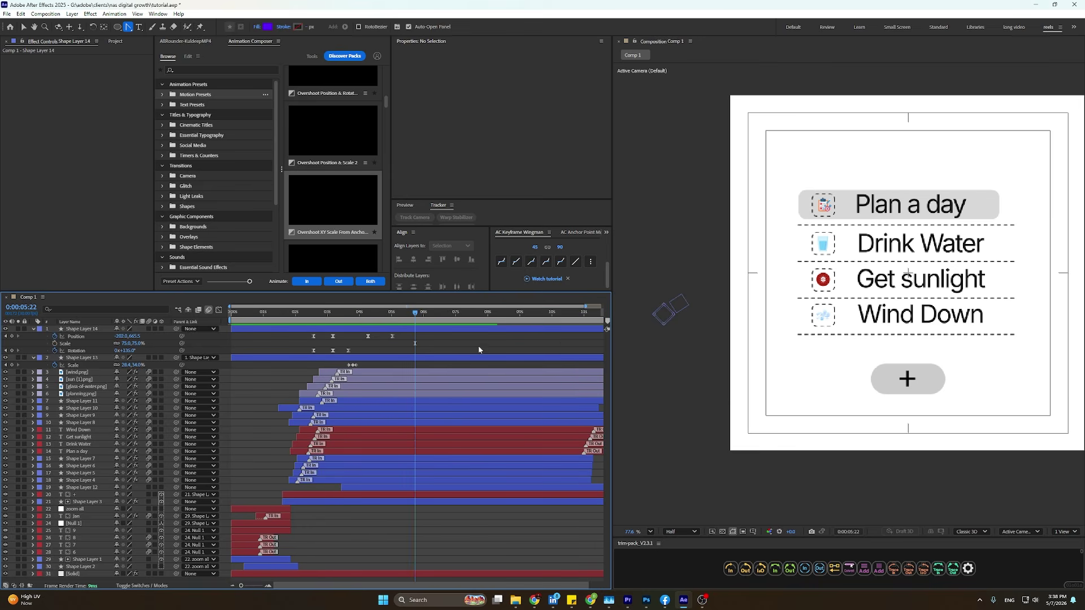
left_click_drag(393, 337, 433, 347)
key("space")
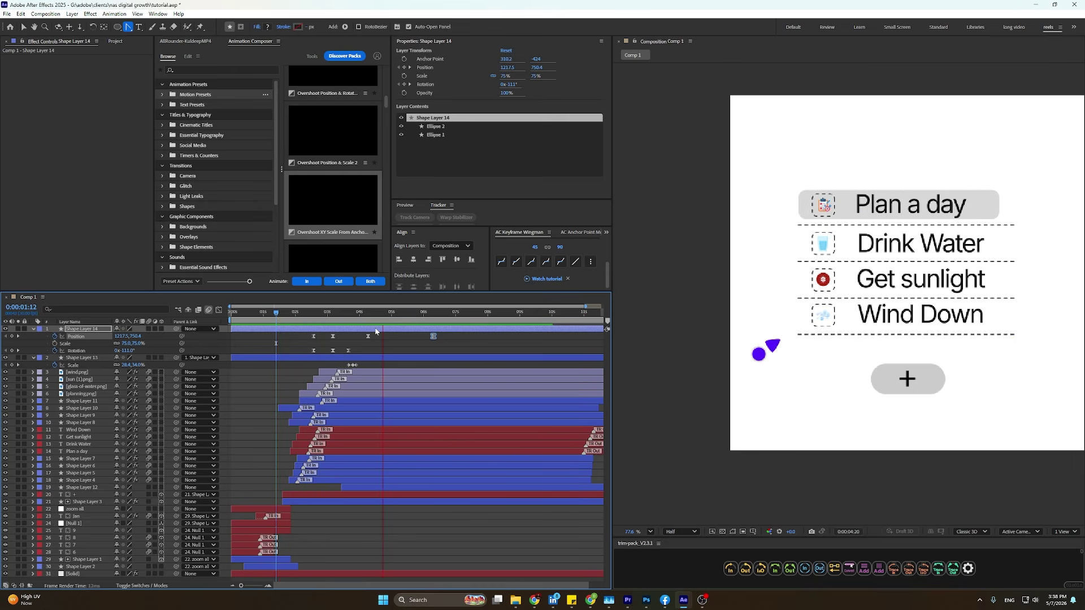
left_click_drag(333, 312, 327, 312)
key("space")
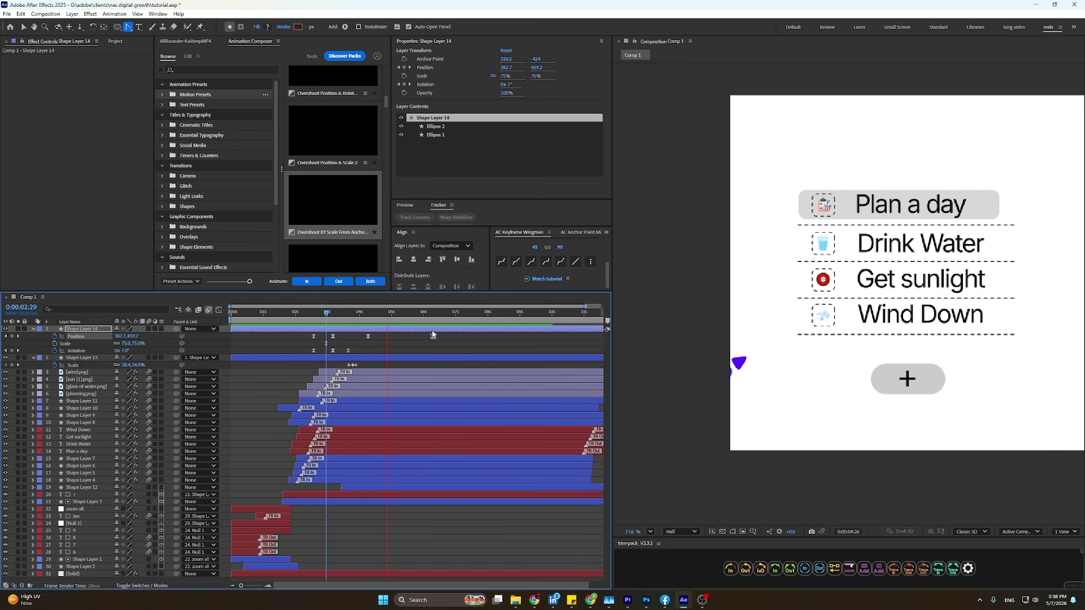
key("space")
Collapse all revealed layer properties and select the grey highlight behind Plan a day, Shape Layer 12.
left_click(372, 526)
key("u")
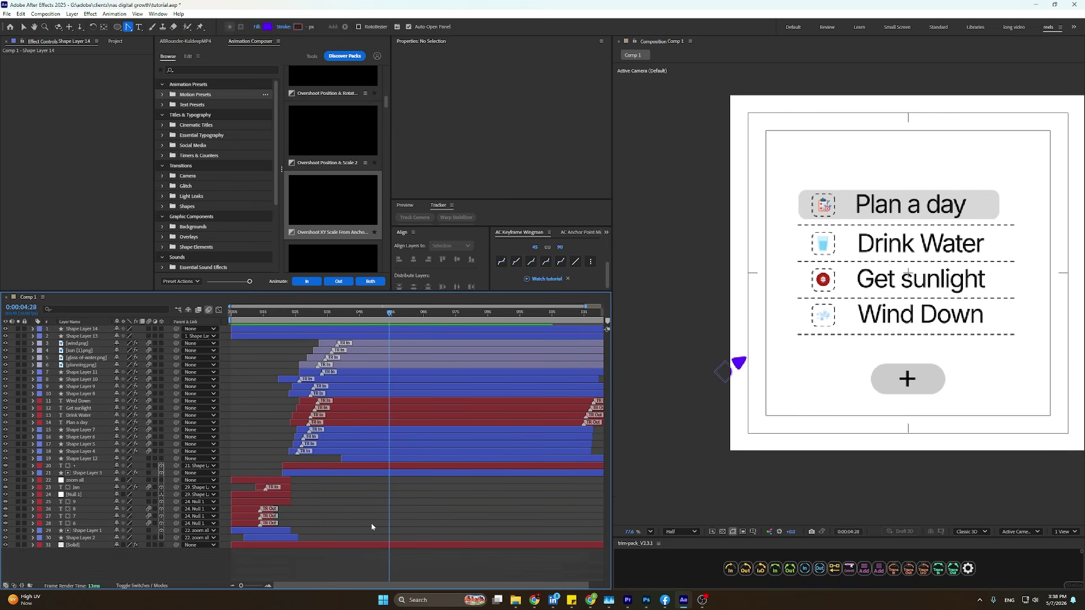
left_click(983, 207)
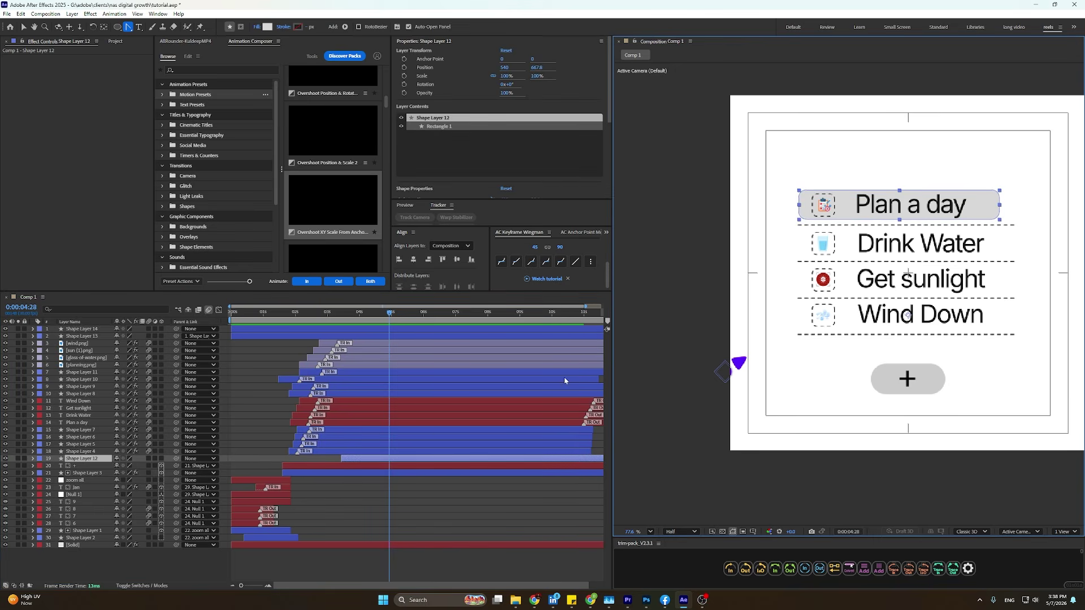
key("s")
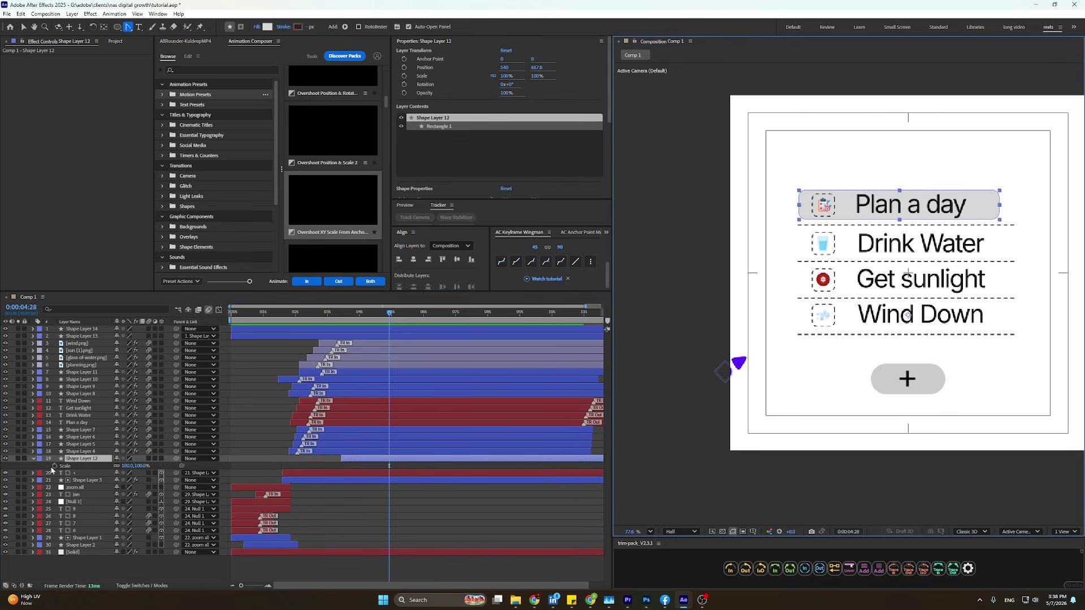
left_click(54, 466)
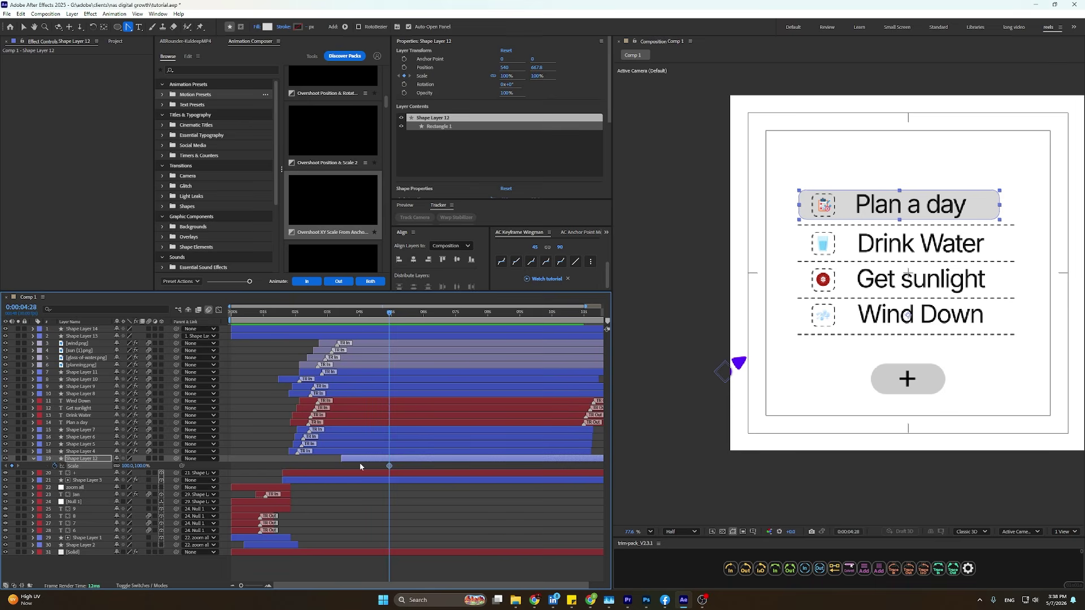
key("ctrl+z")
Add rectangle size and layer position keyframes to Shape Layer 12 at 0:00:04:28.
scroll(434, 167, "down", 2)
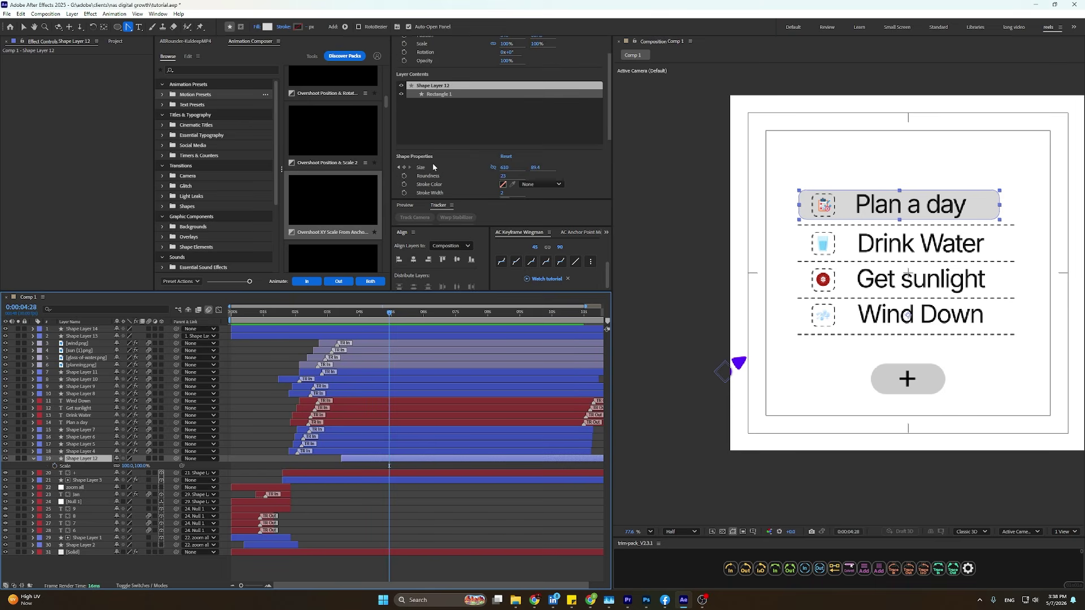
left_click(403, 168)
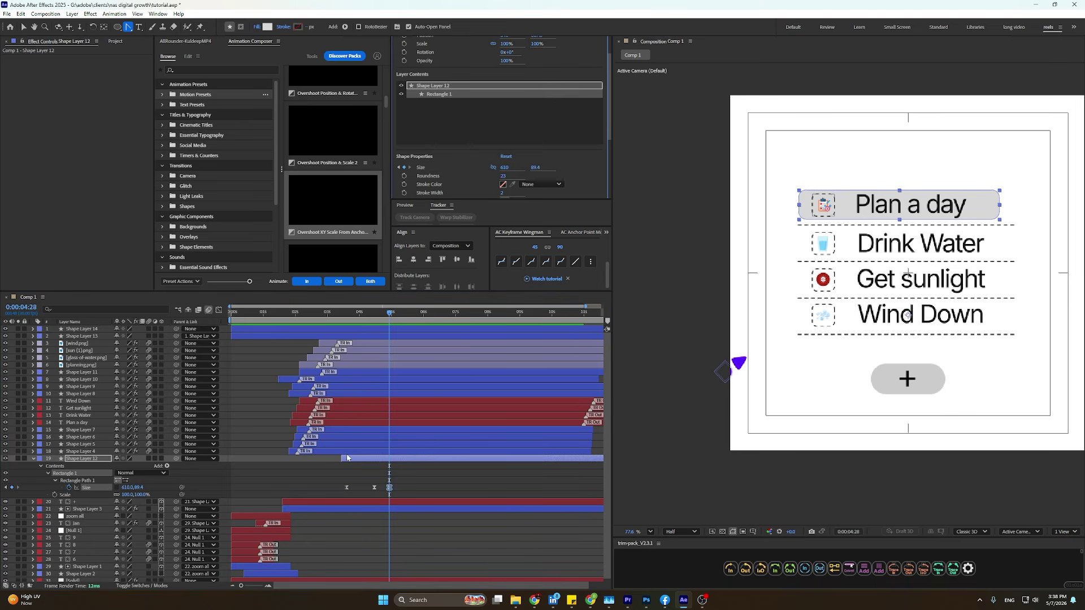
scroll(387, 470, "up", 2)
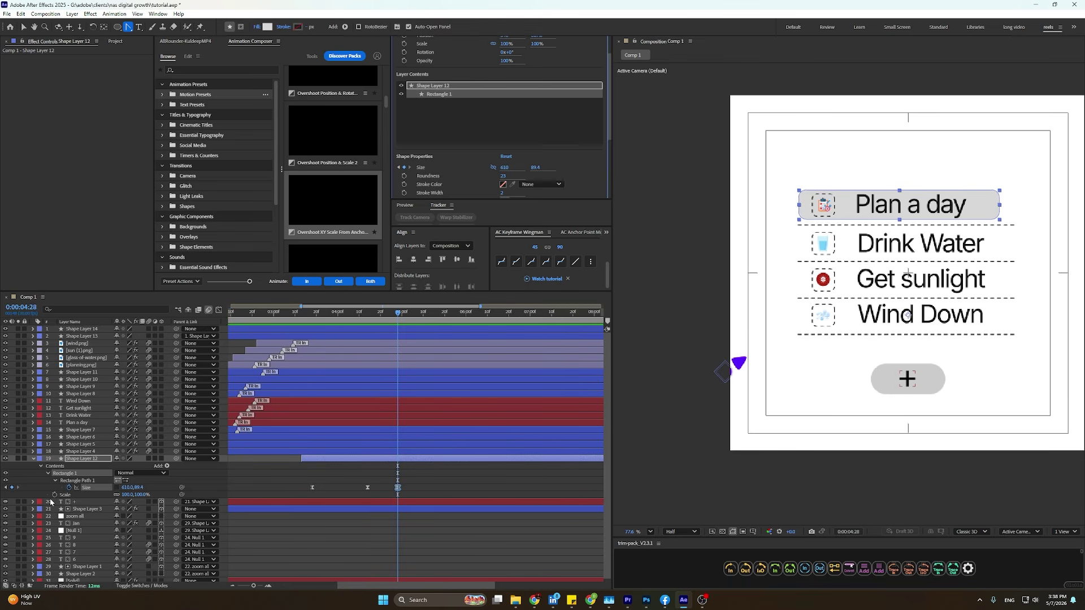
key("shift+p")
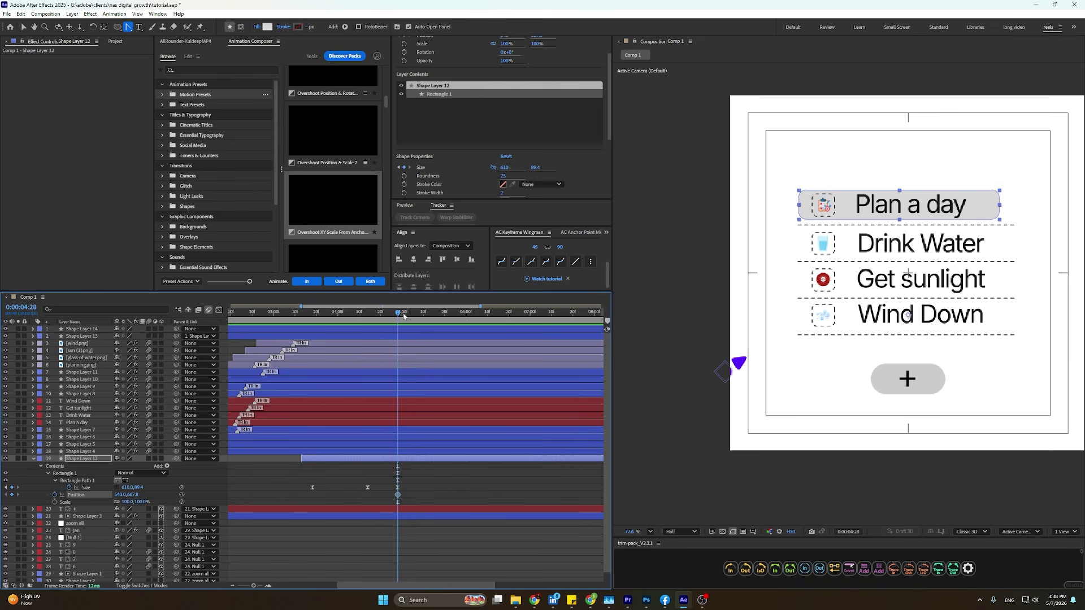
At 0:00:06:17, set Shape Layer 12's Y position to about 845 and its rectangle height to 443.4, covering all four list rows.
left_click_drag(403, 316, 504, 334)
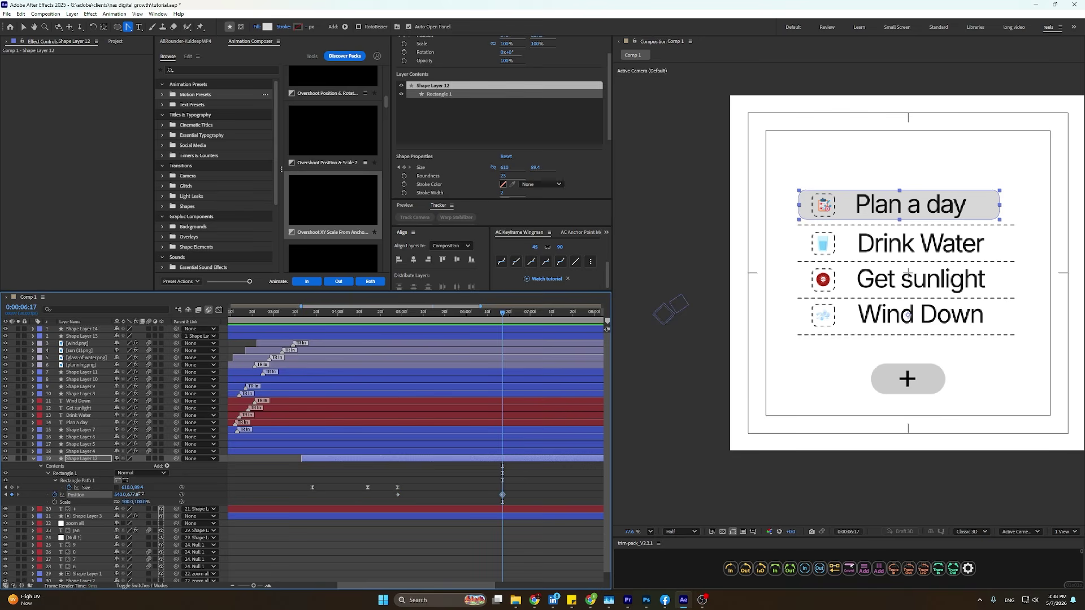
left_click_drag(141, 494, 213, 489)
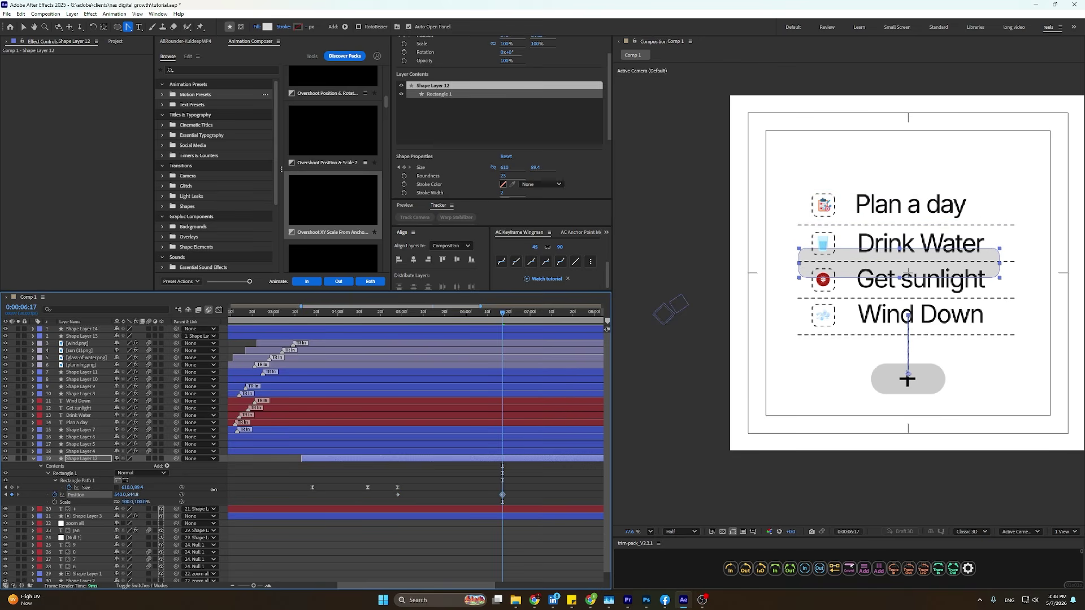
left_click_drag(140, 491, 268, 465)
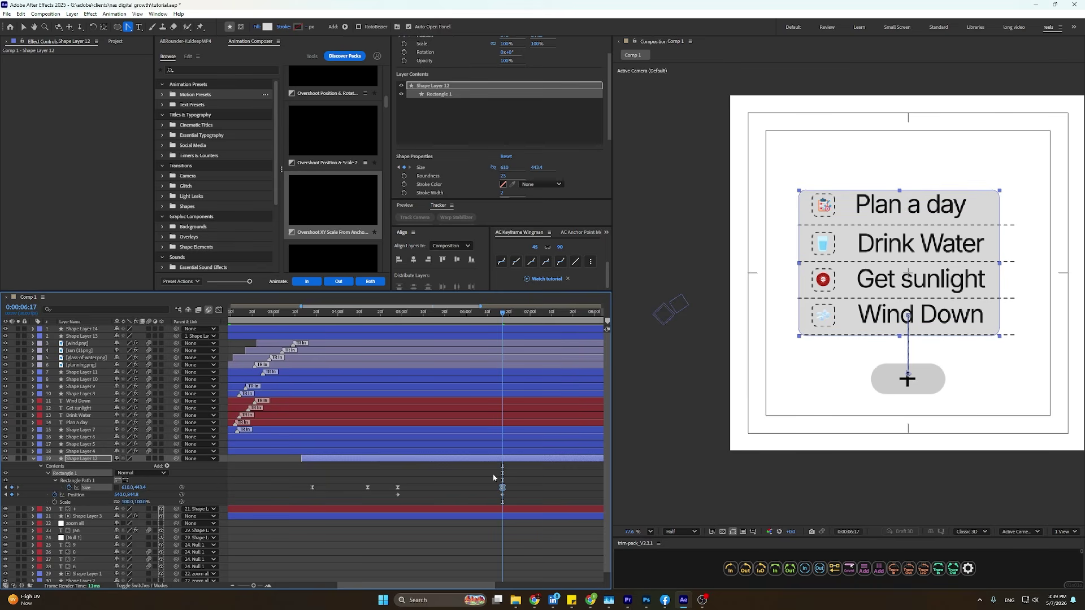
Ease Shape Layer 12's size and position keyframes at 0:00:04:28 and 0:00:06:17 with Keyframe Wingman, and preview the highlight's growth.
left_click_drag(527, 487, 389, 513)
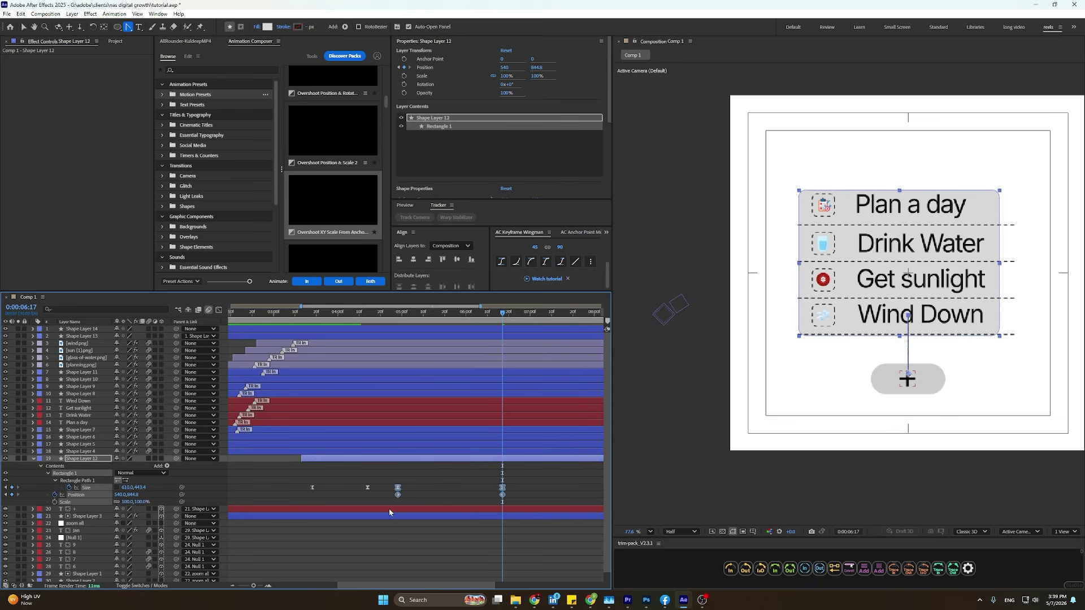
left_click(545, 262)
left_click_drag(424, 319, 177, 357)
key("space")
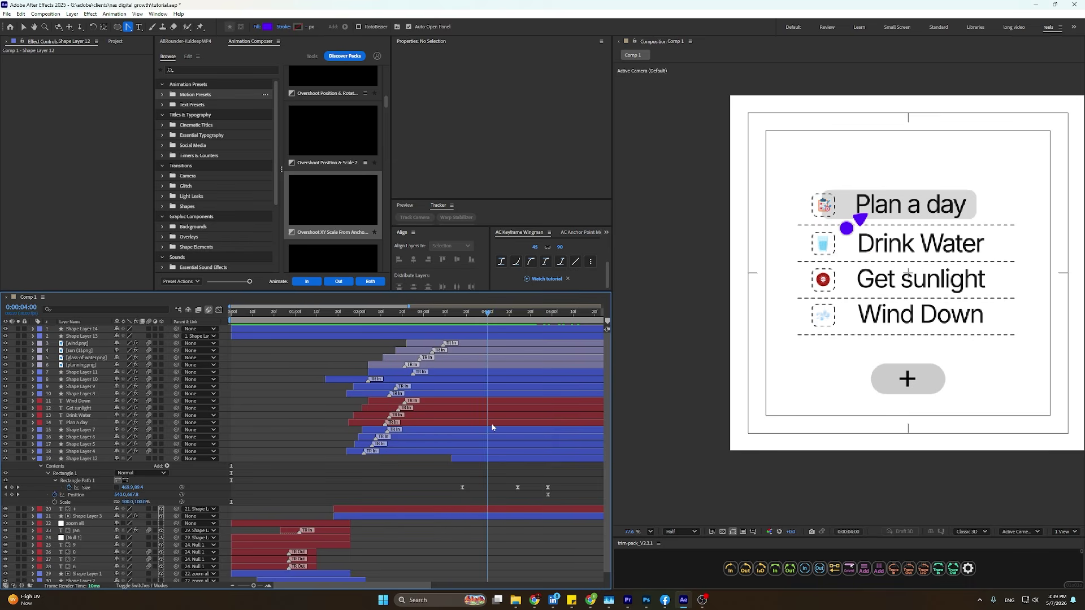
key("space")
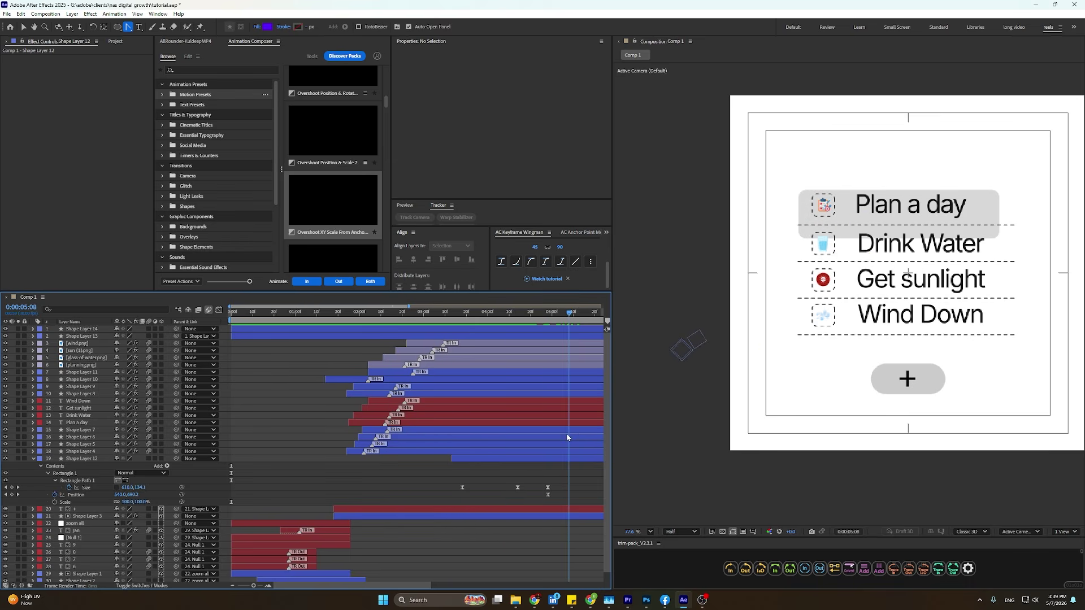
Reshape the speed graph of Shape Layer 12's last two size and position keyframes for a fast start and long ease-out.
scroll(552, 477, "down", 2)
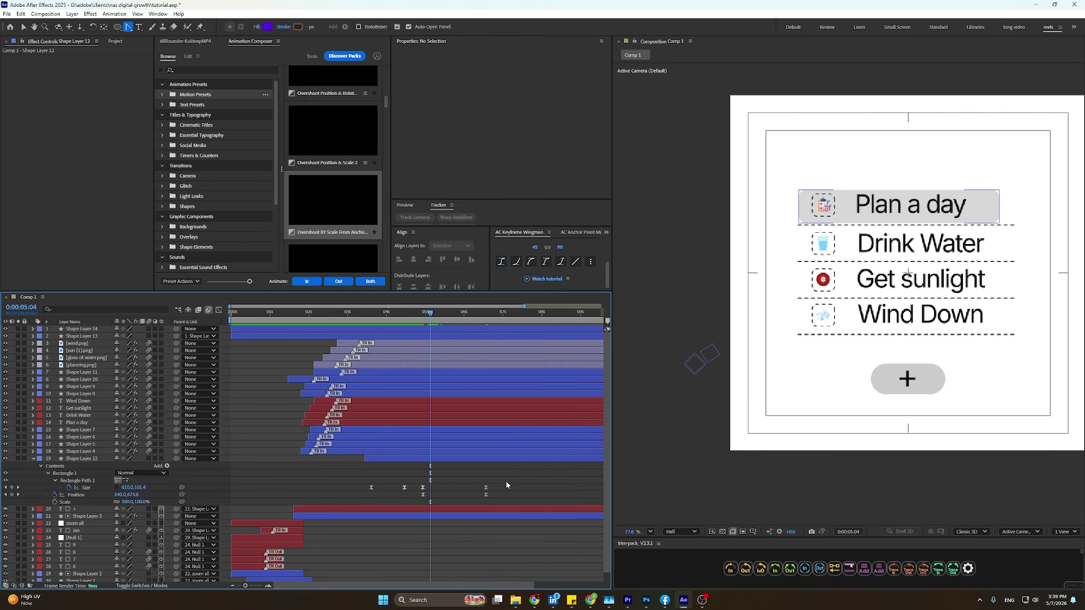
left_click_drag(506, 484, 417, 500)
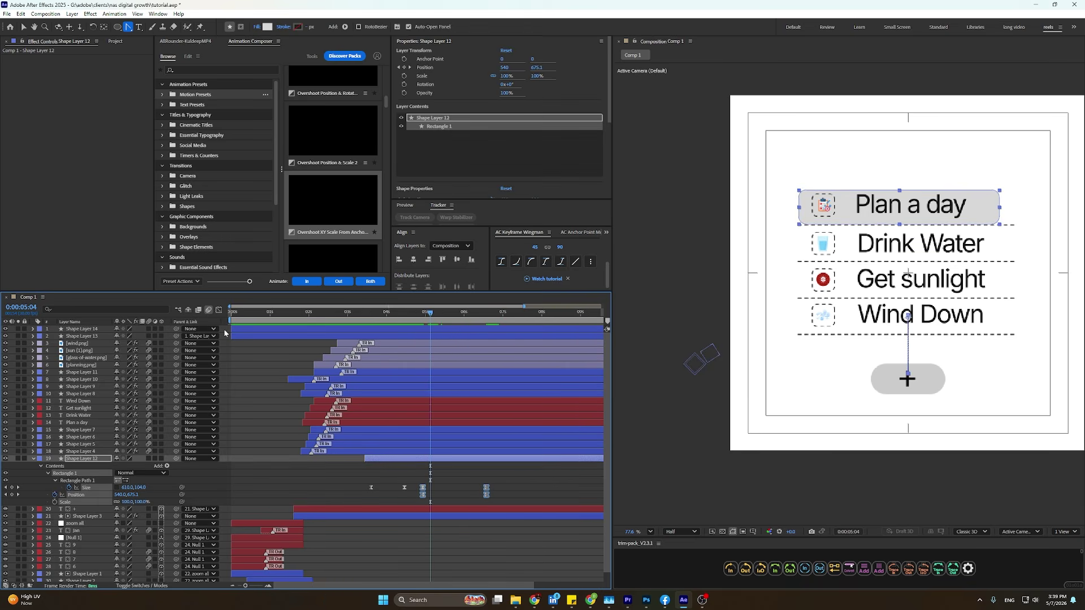
left_click(219, 310)
left_click_drag(525, 538, 417, 557)
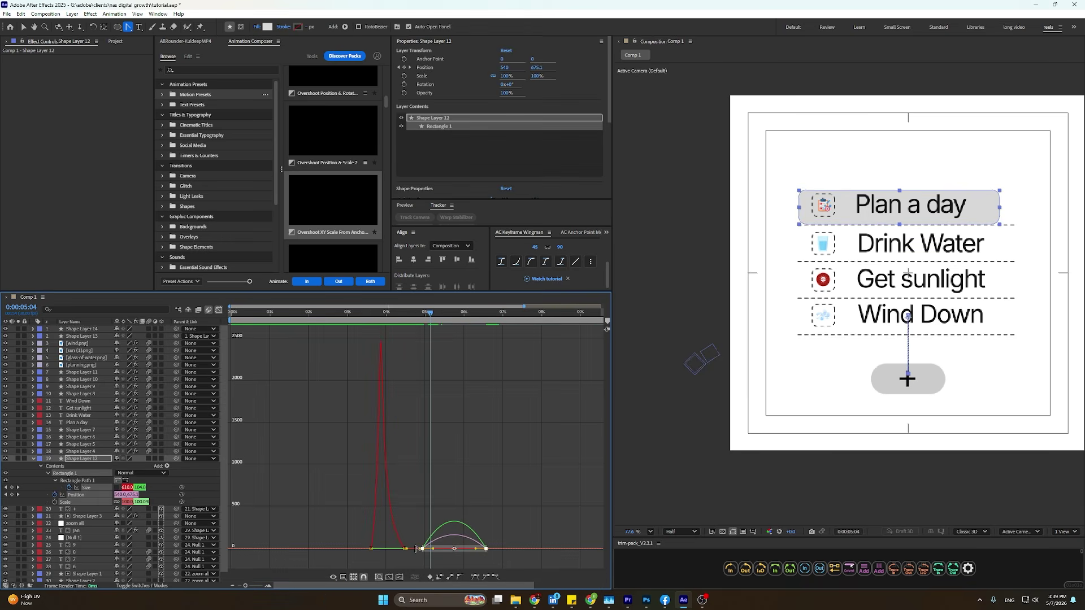
scroll(419, 553, "up", 2)
scroll(474, 552, "down", 2)
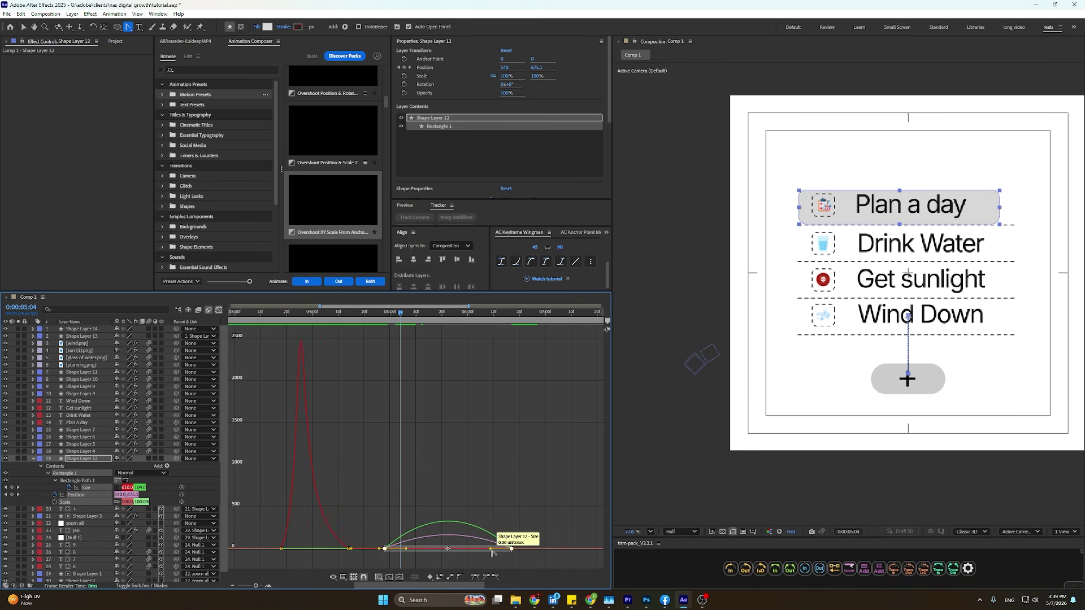
left_click_drag(490, 550, 462, 551)
Switch from the Convert Vertex tool to the Selection tool.
left_click(130, 27)
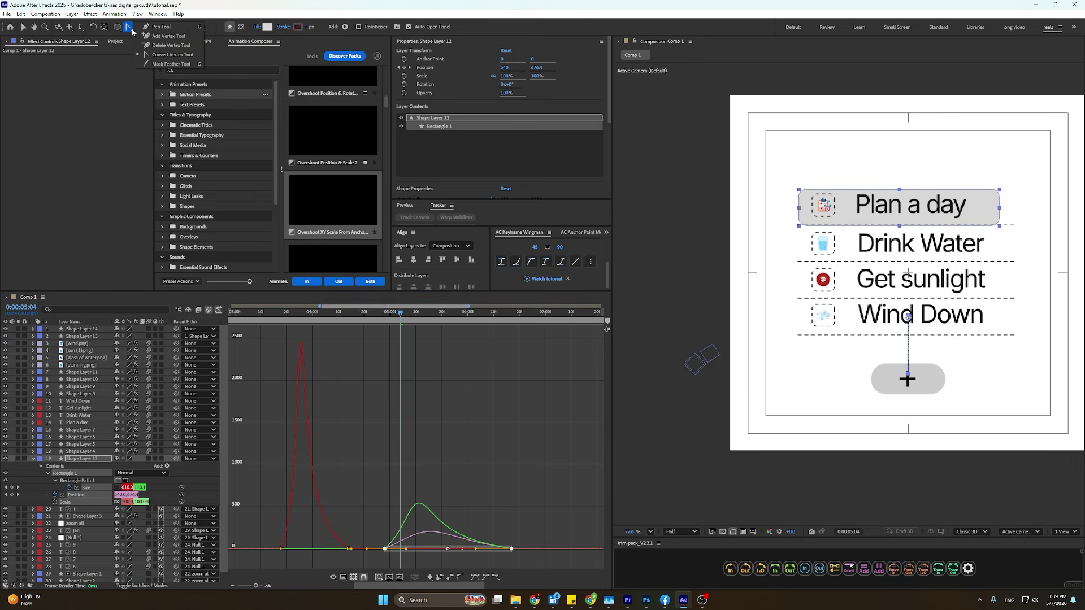
left_click(146, 31)
left_click(23, 26)
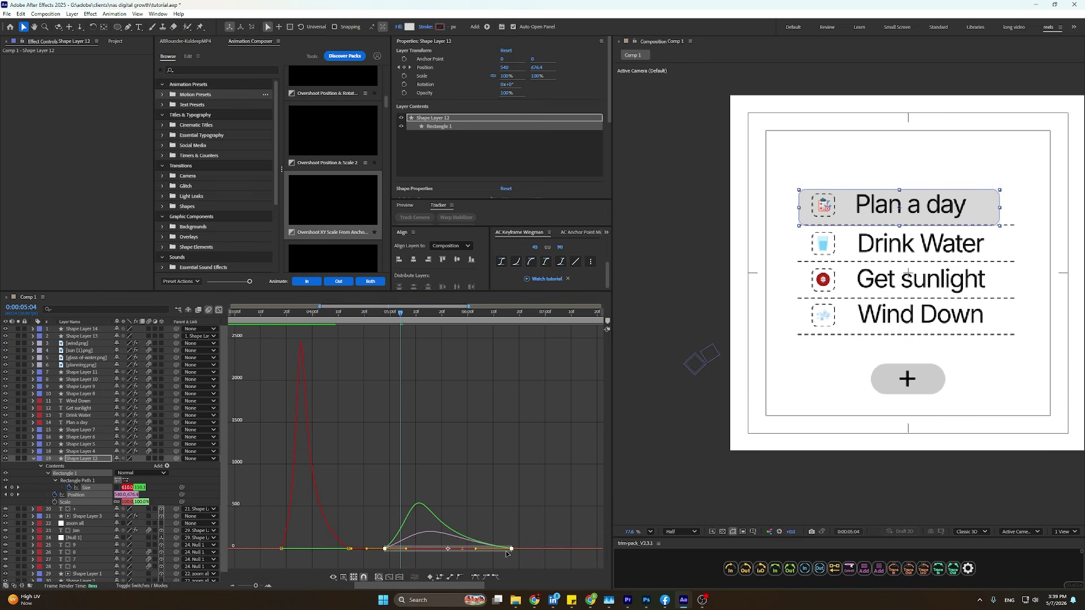
Adjust the easing handle of the grey rectangle's position in the speed graph, preview the expansion, and return to the keyframe view.
left_click_drag(476, 550, 462, 551)
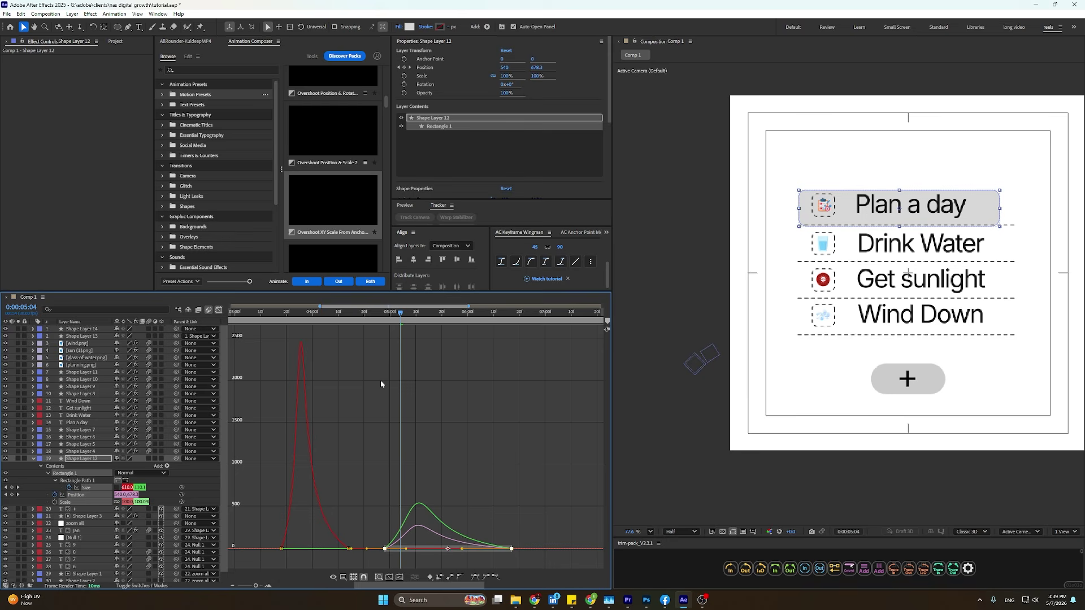
scroll(366, 316, "left", 1)
scroll(365, 315, "left", 1)
left_click(365, 315)
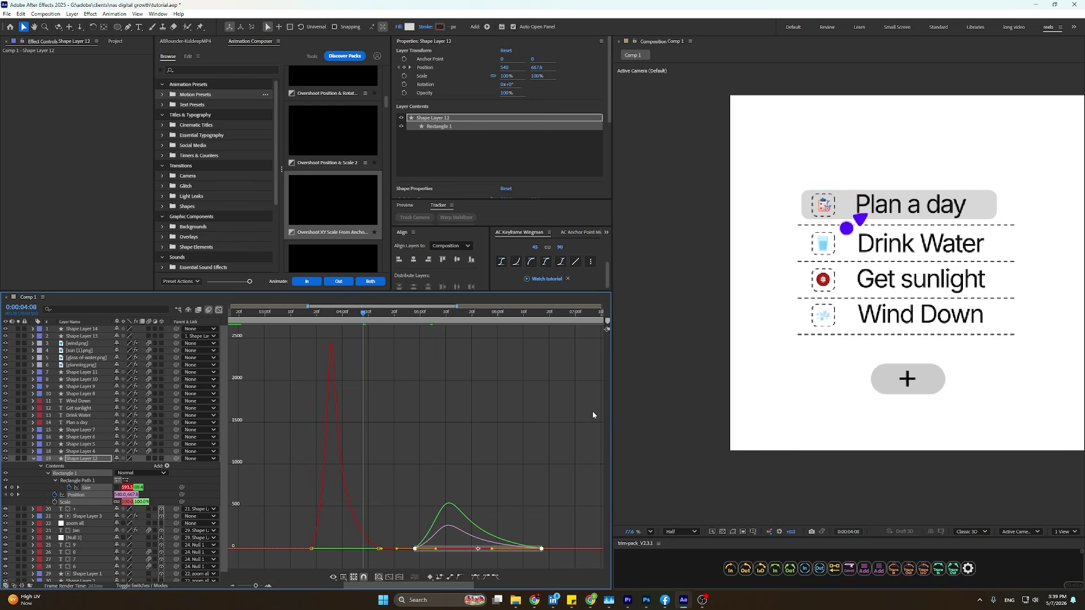
key("space")
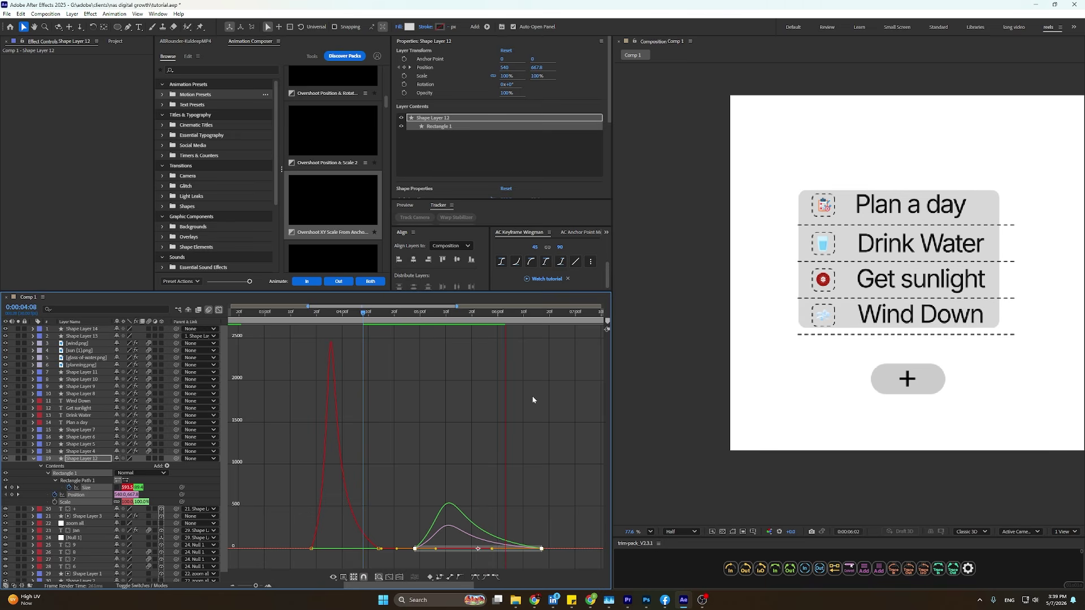
left_click_drag(480, 315, 552, 368)
left_click(220, 310)
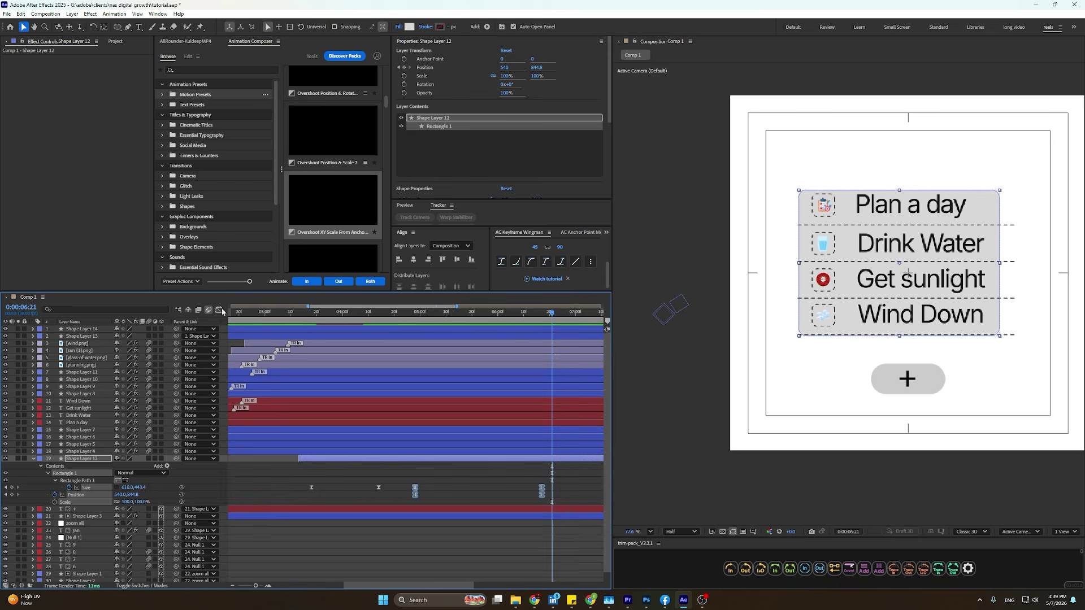
Keyframe the rectangle's scale at 0:00:04:28 and 0:00:06:17, setting the end scale to 117% and end position to 567, 886.8.
left_click(55, 502)
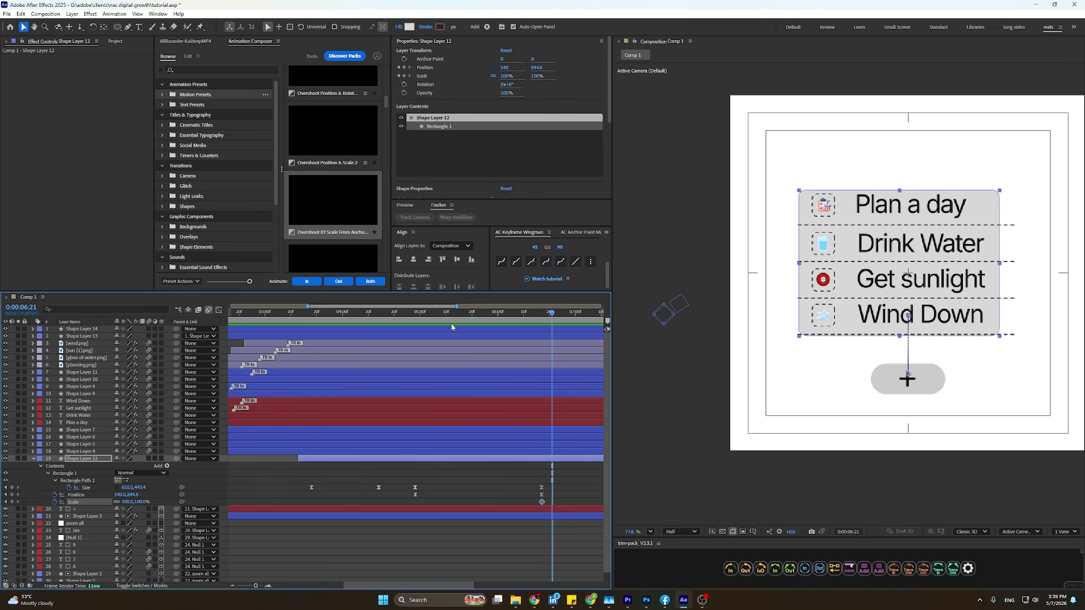
left_click(415, 314)
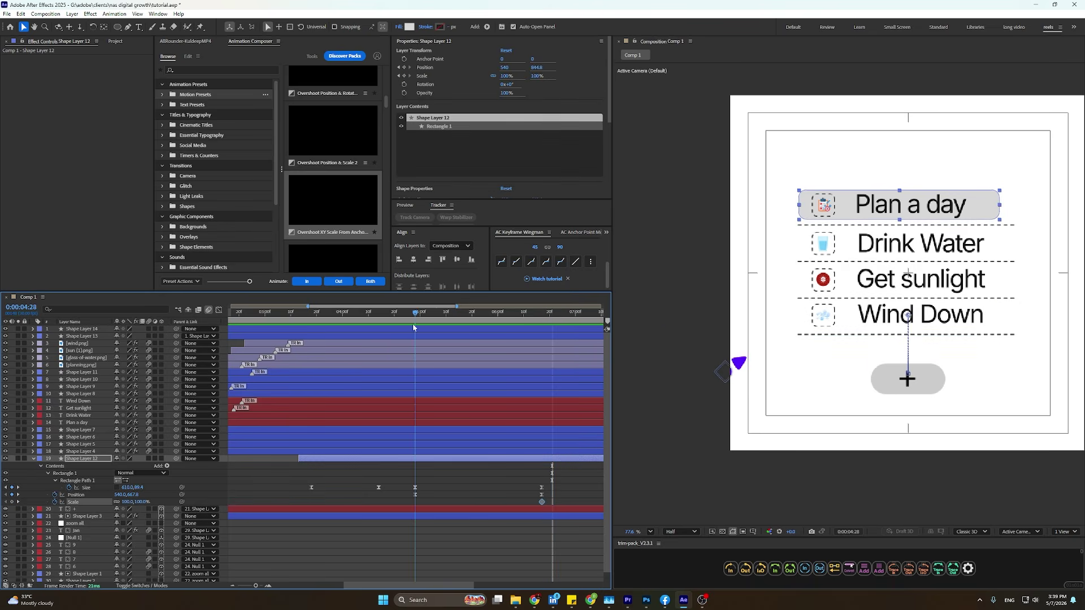
left_click(18, 502)
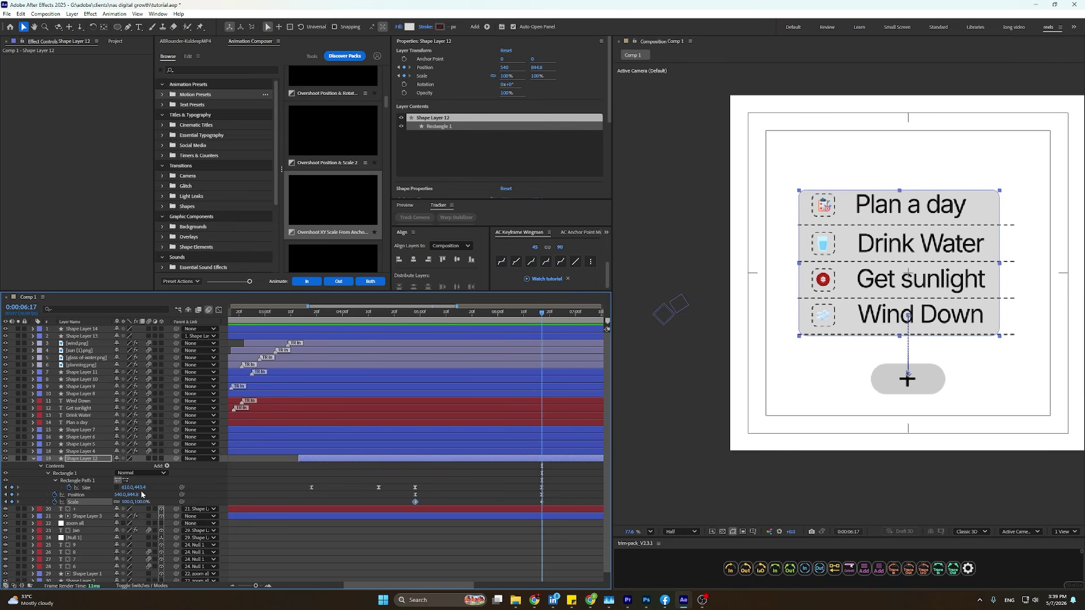
mouse_move(140, 504)
left_mouse_down()
mouse_move(132, 509)
mouse_move(125, 497)
mouse_move(135, 501)
left_mouse_up()
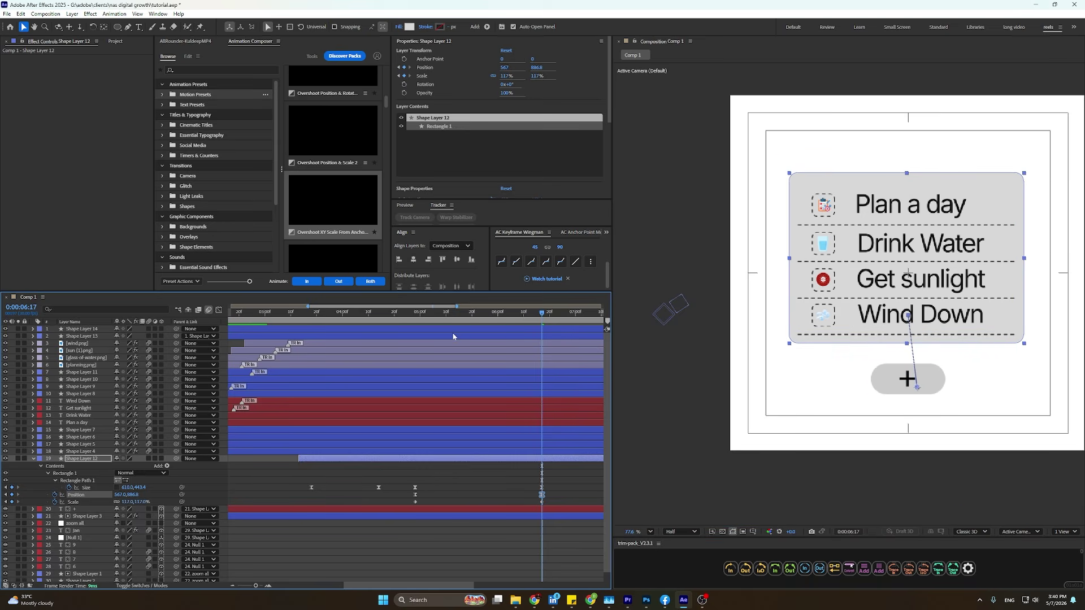
key("space")
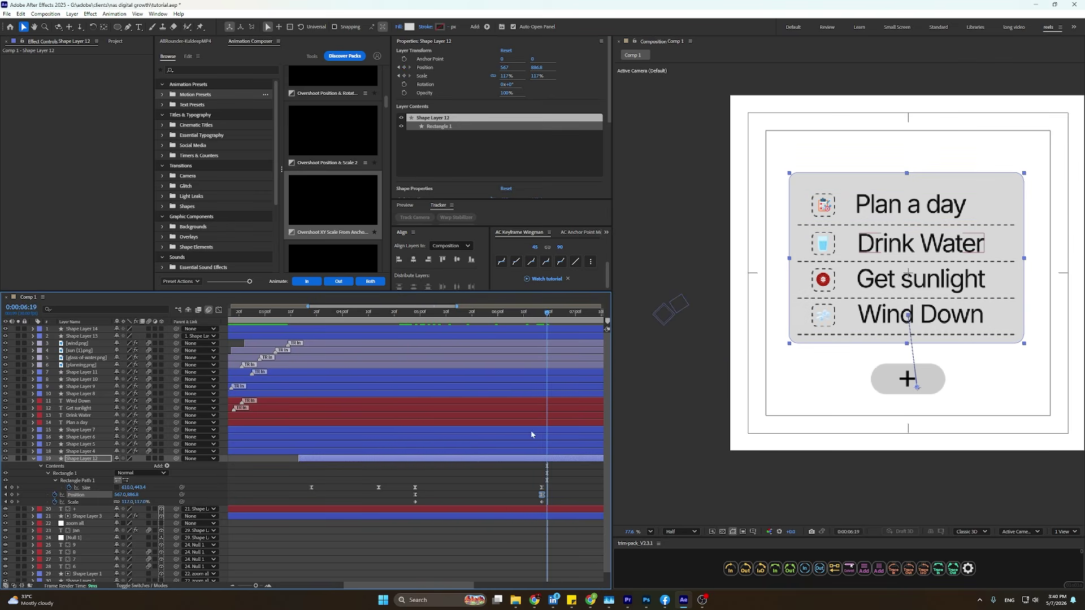
Apply a Keyframe Wingman ease to the rectangle's expansion keyframes for size, position and scale, and preview the motion.
left_click_drag(558, 478, 414, 514)
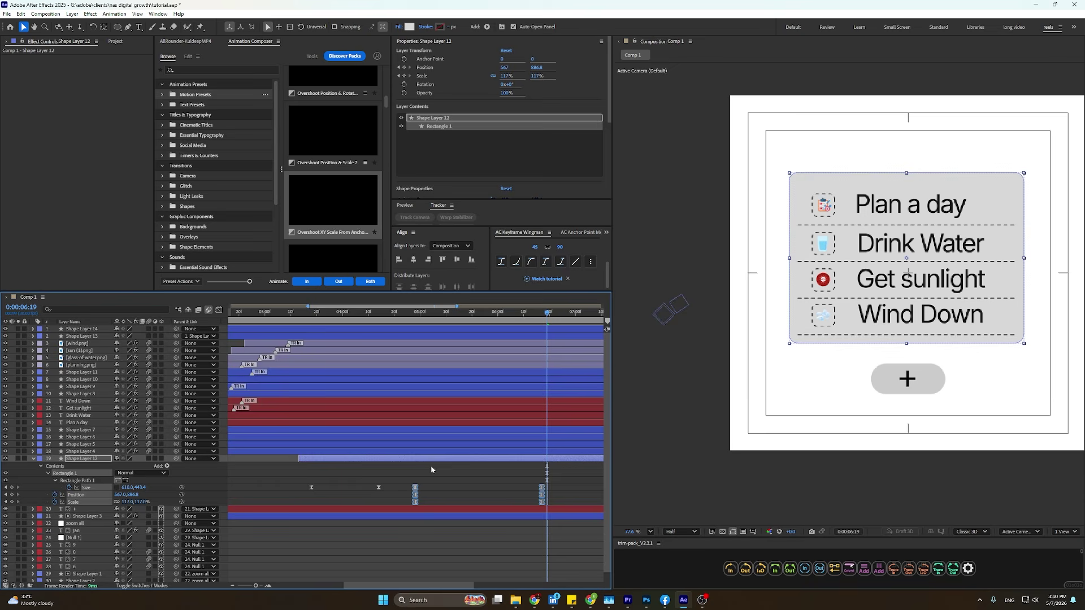
left_click(545, 262)
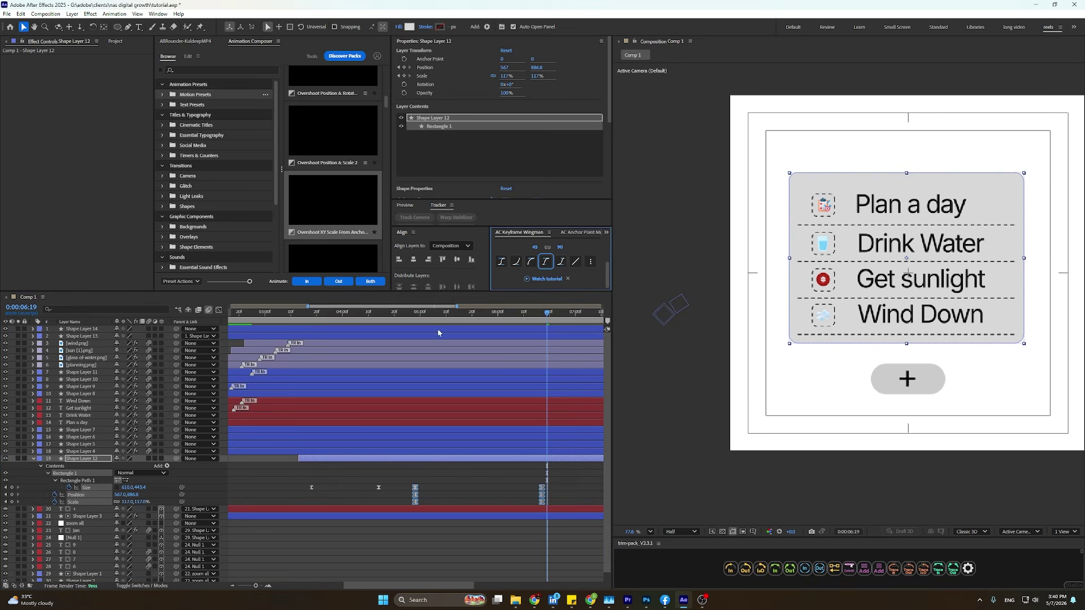
left_click(383, 318)
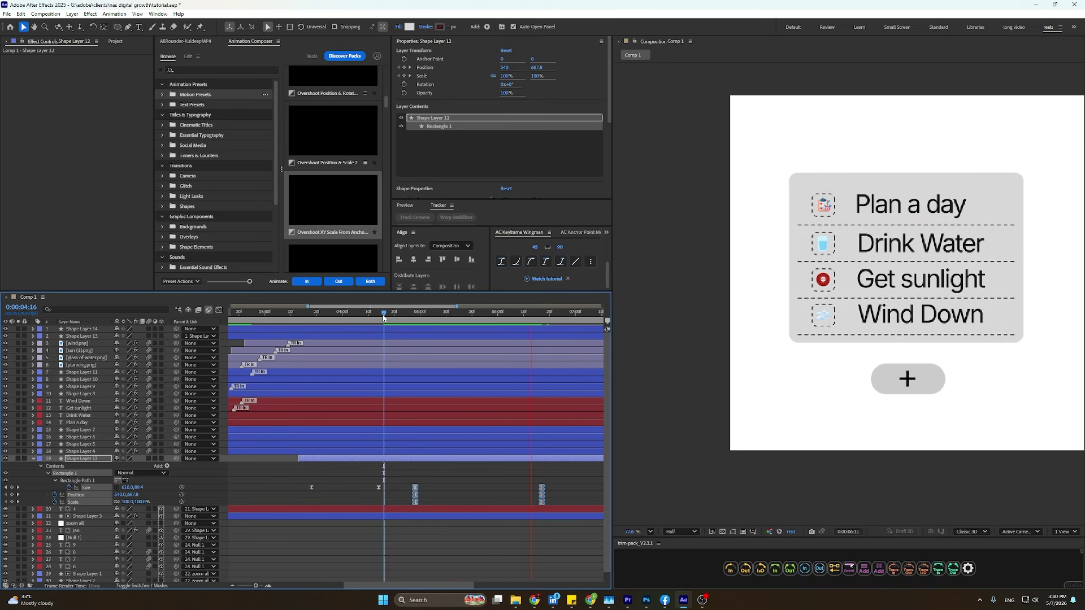
key("space")
Try a different Keyframe Wingman ease on the size, position and scale keyframes and play it back.
left_click(558, 263)
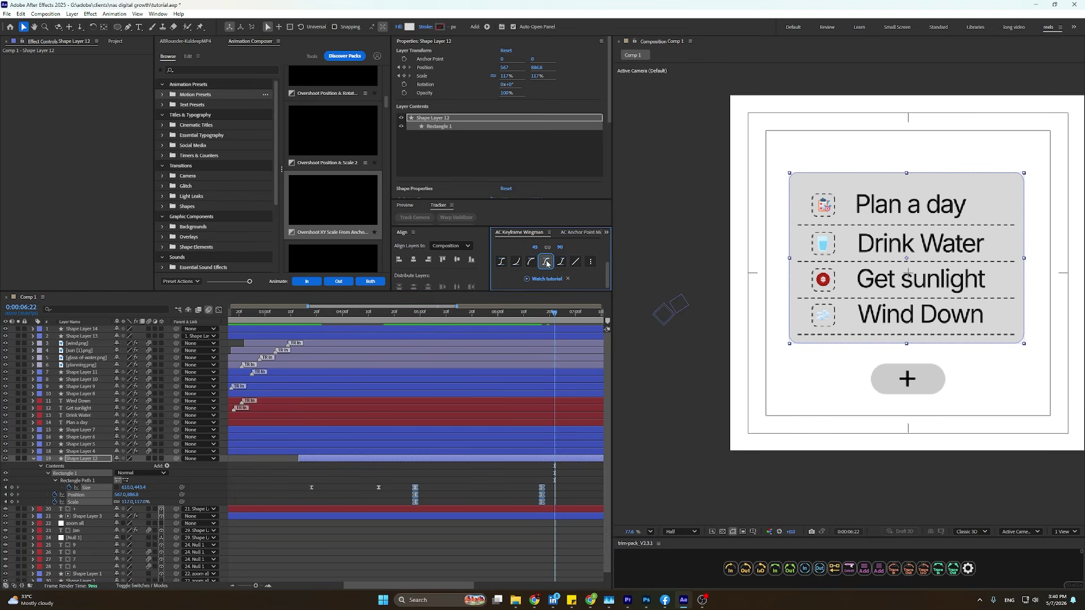
left_click(394, 314)
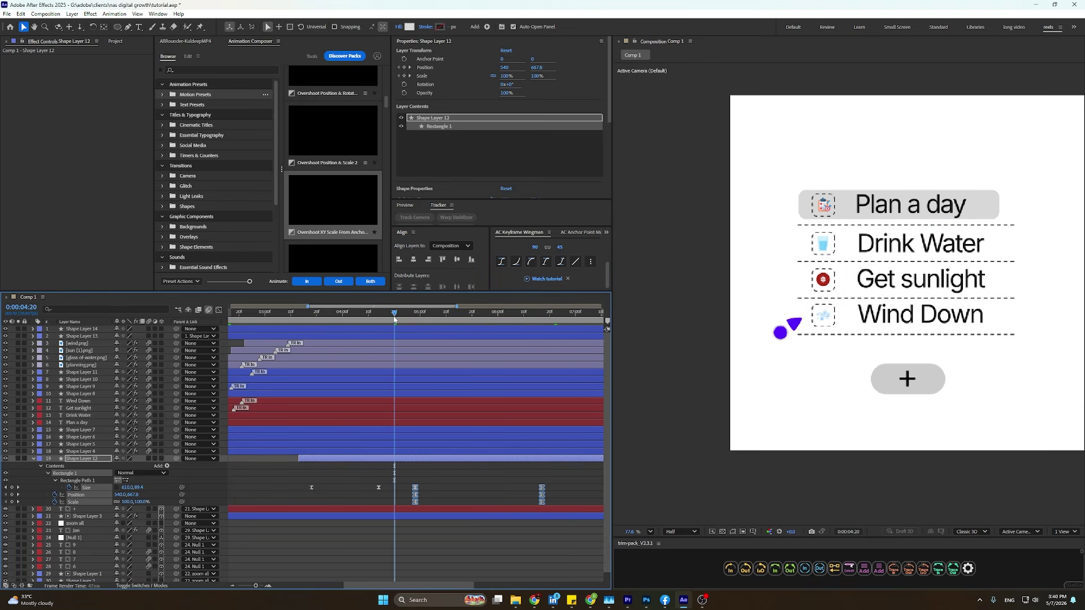
key("space")
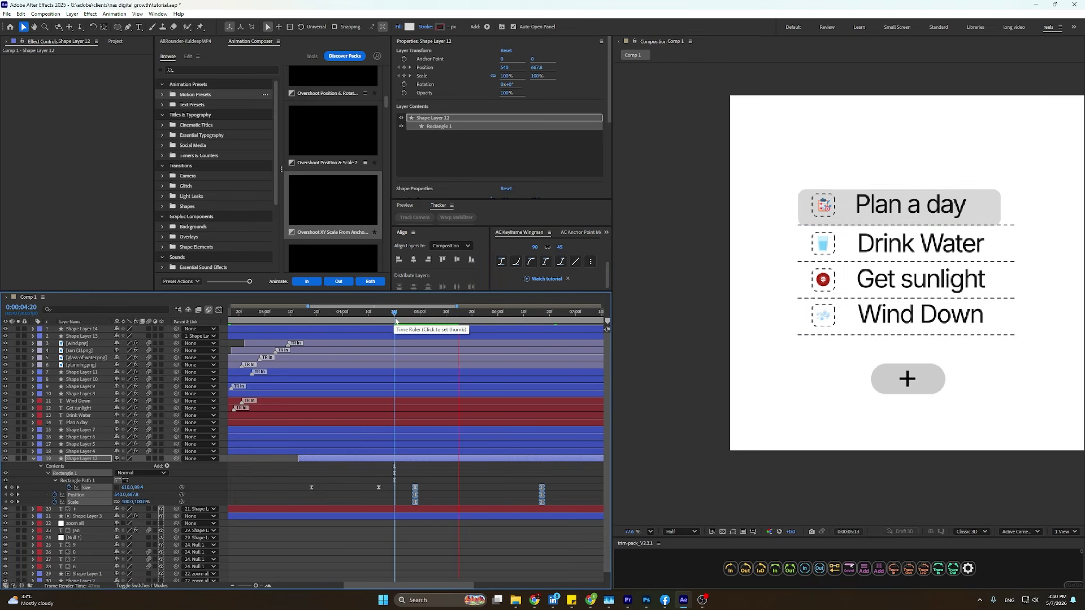
key("space")
Move the ending size, position and scale keyframes earlier to about 0:00:05:20 and preview the faster expansion.
left_click_drag(564, 482, 490, 502)
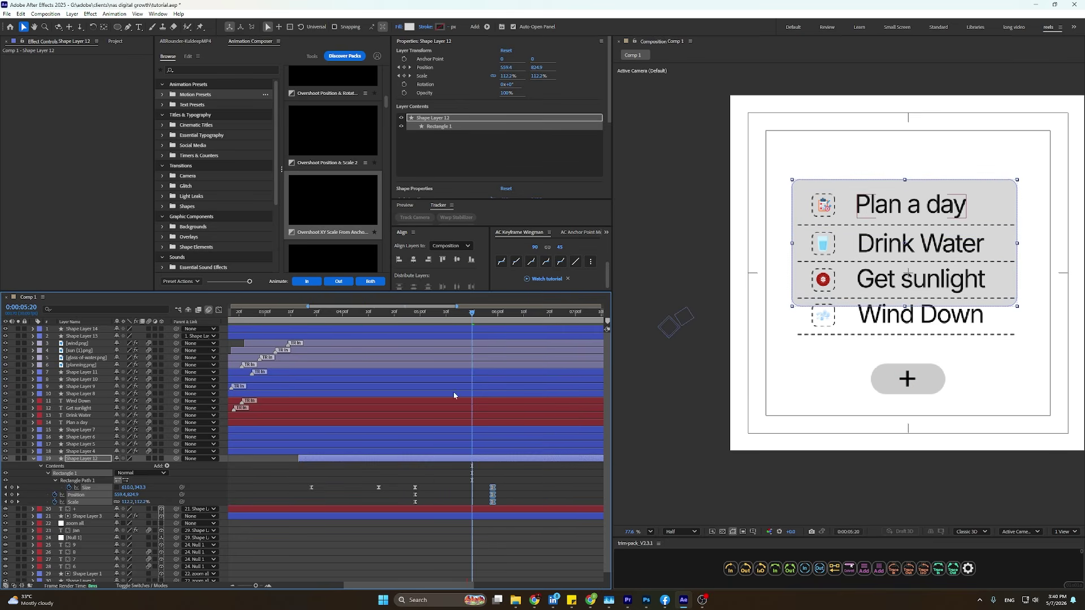
left_click(397, 317)
key("space")
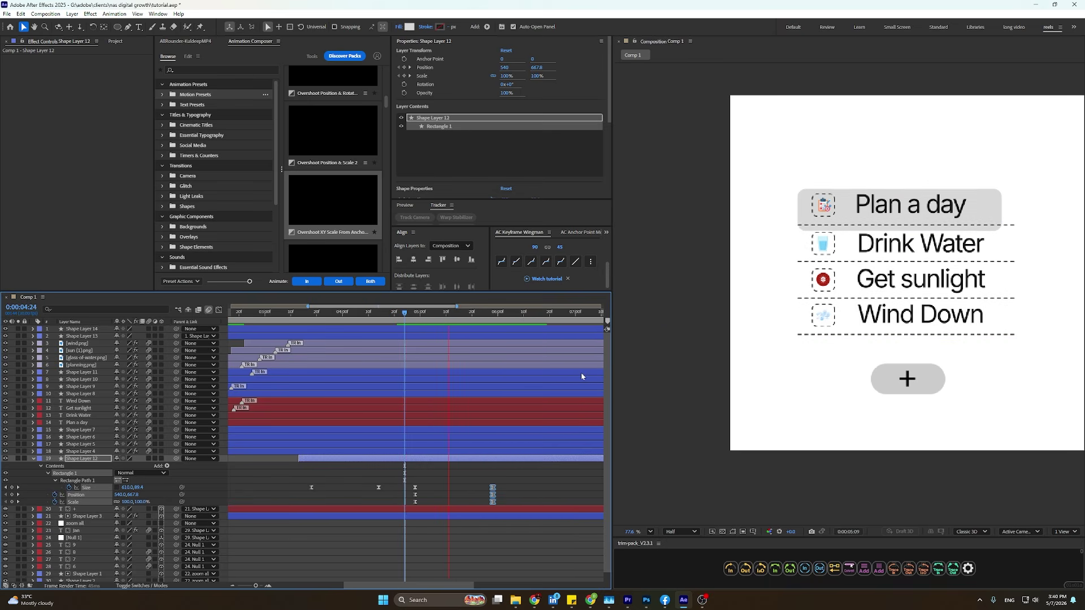
key("space")
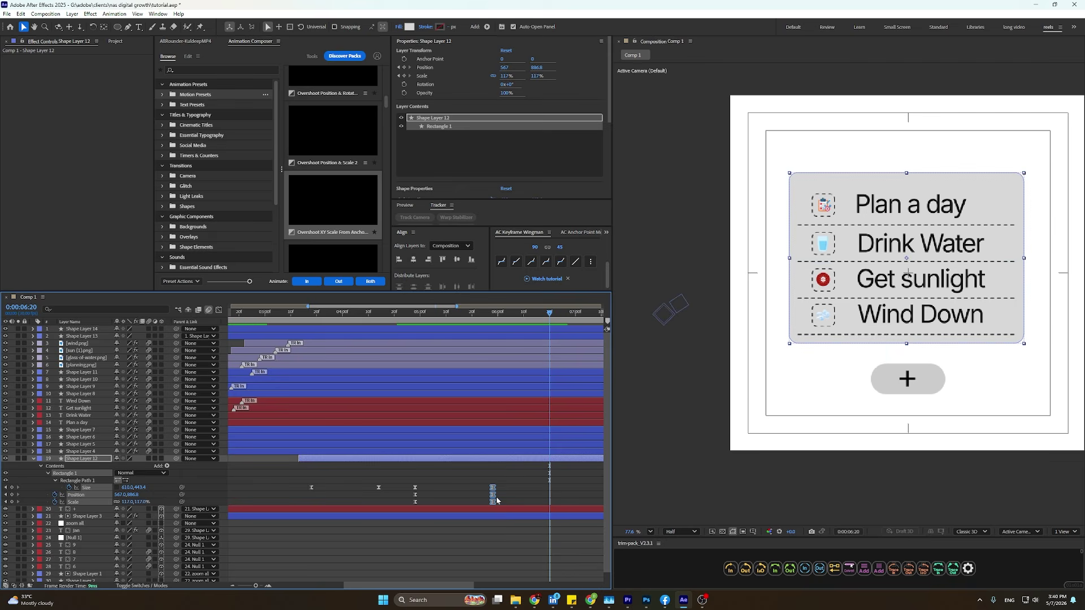
left_click_drag(485, 497, 467, 498)
left_click(391, 316)
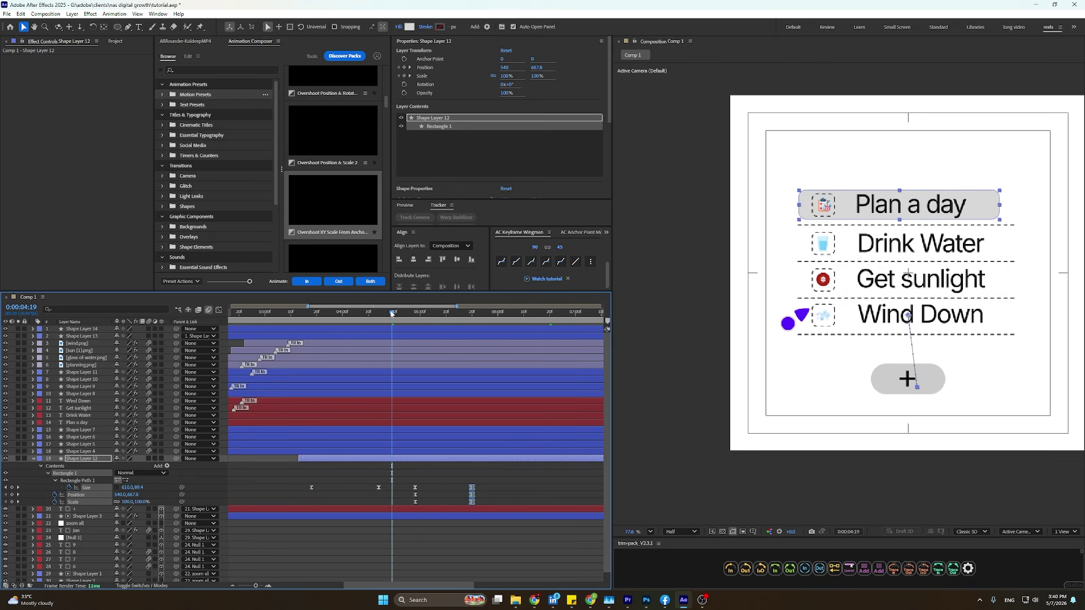
key("space")
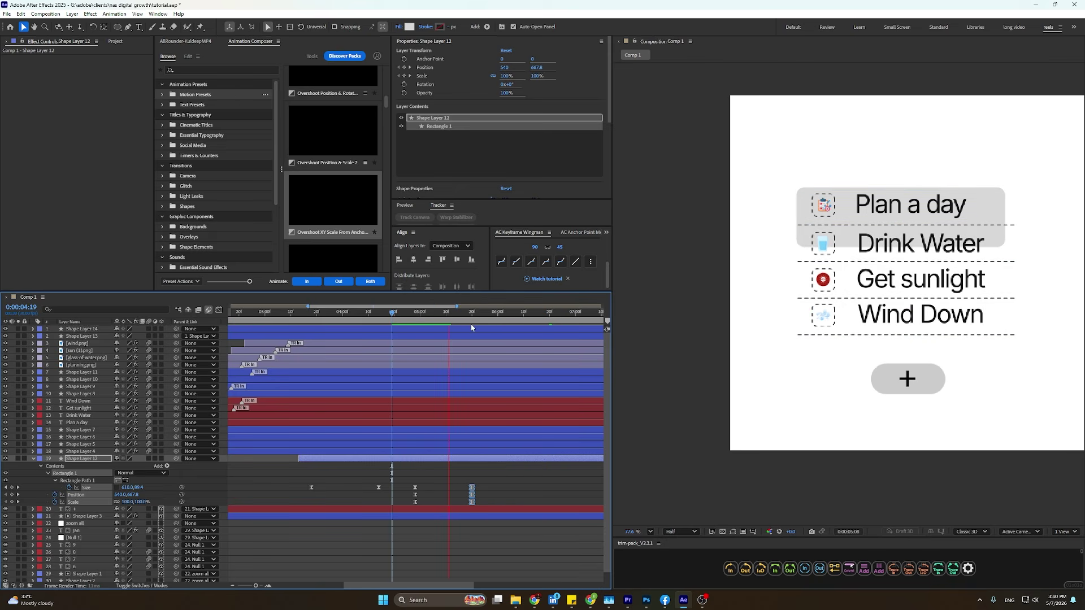
key("space")
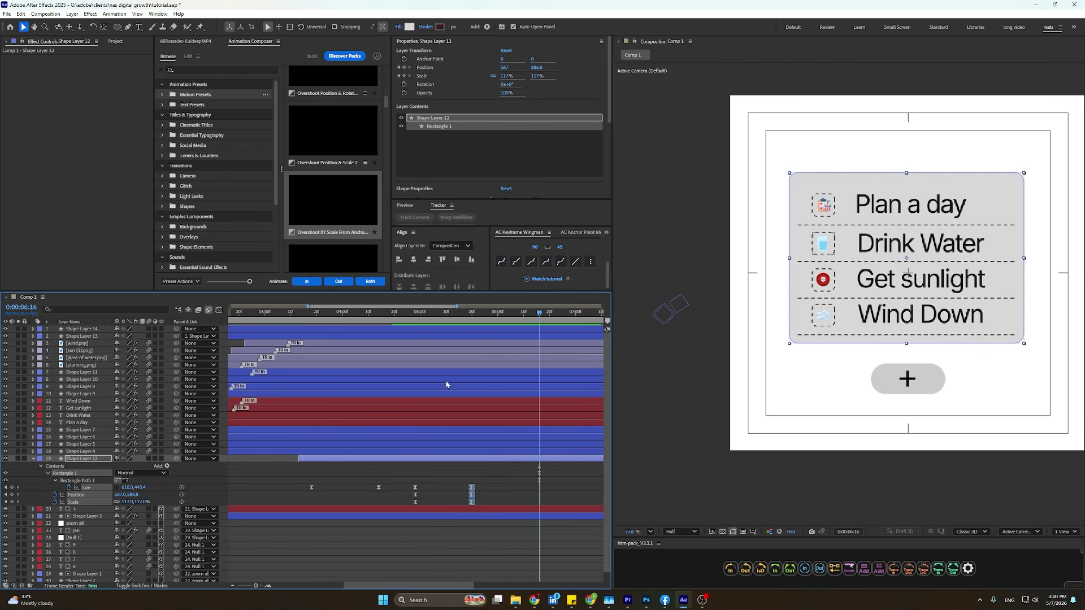
left_click_drag(412, 316, 499, 352)
key("space")
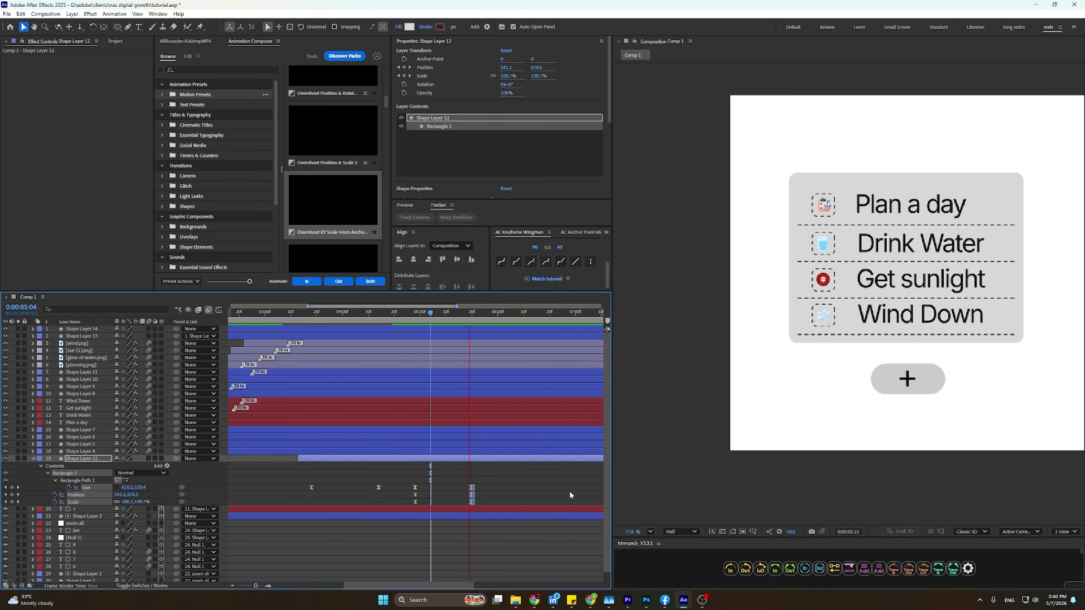
key("space")
Reapply the Keyframe Wingman ease to both sets of expansion keyframes, check the speed graph, and preview the result.
left_click_drag(485, 477, 409, 507)
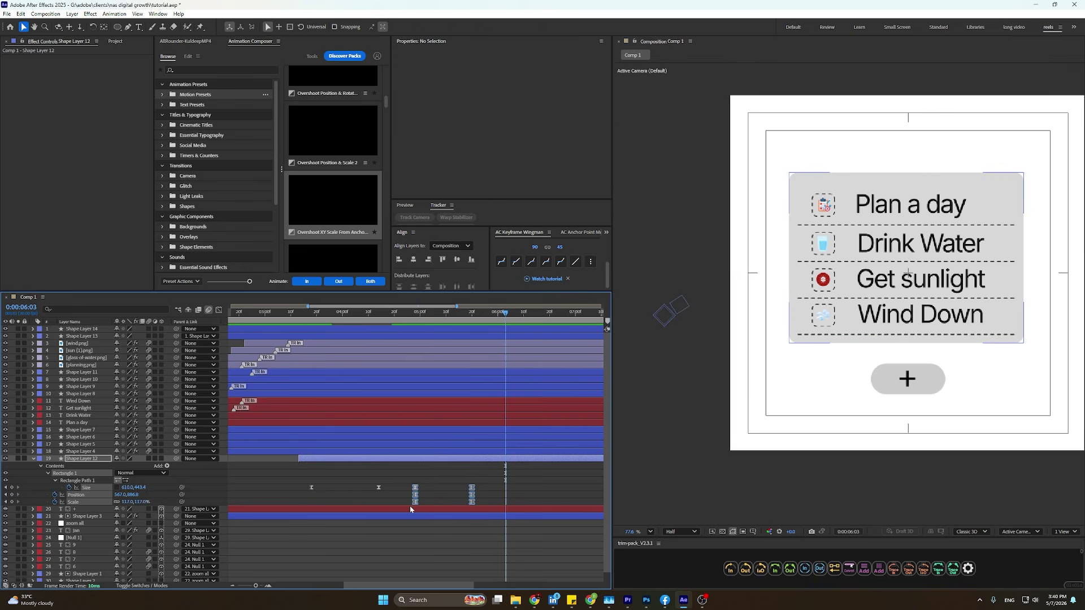
left_click(544, 263)
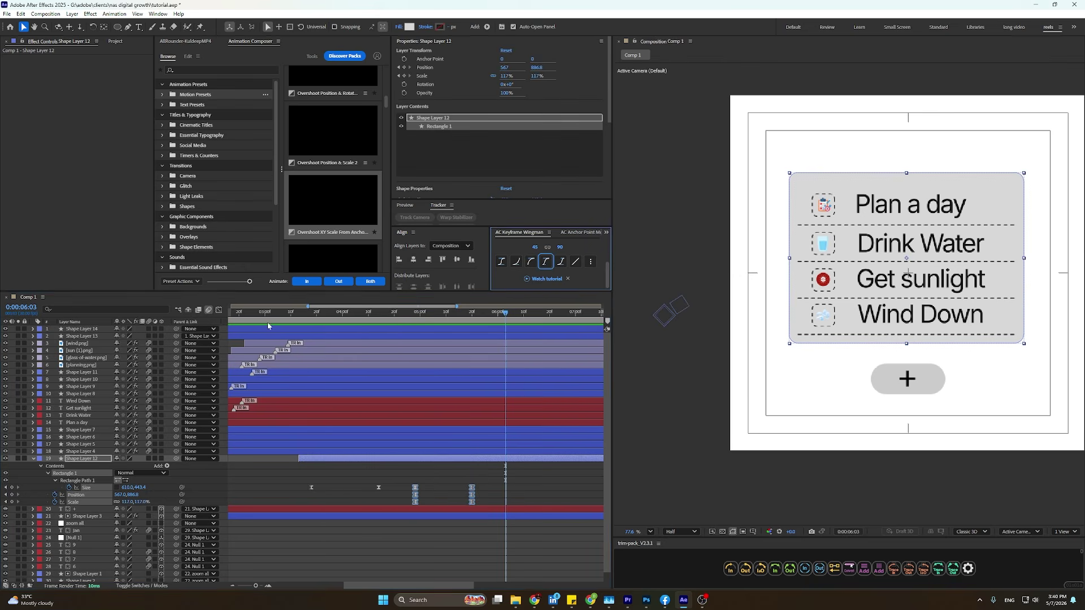
left_click(218, 310)
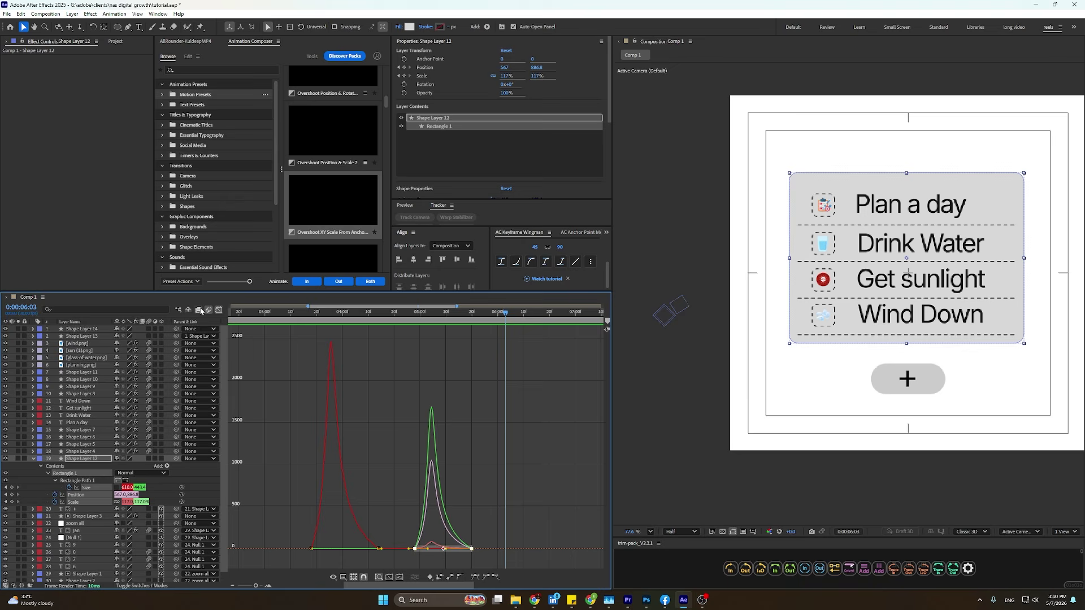
left_click(219, 311)
left_click(394, 313)
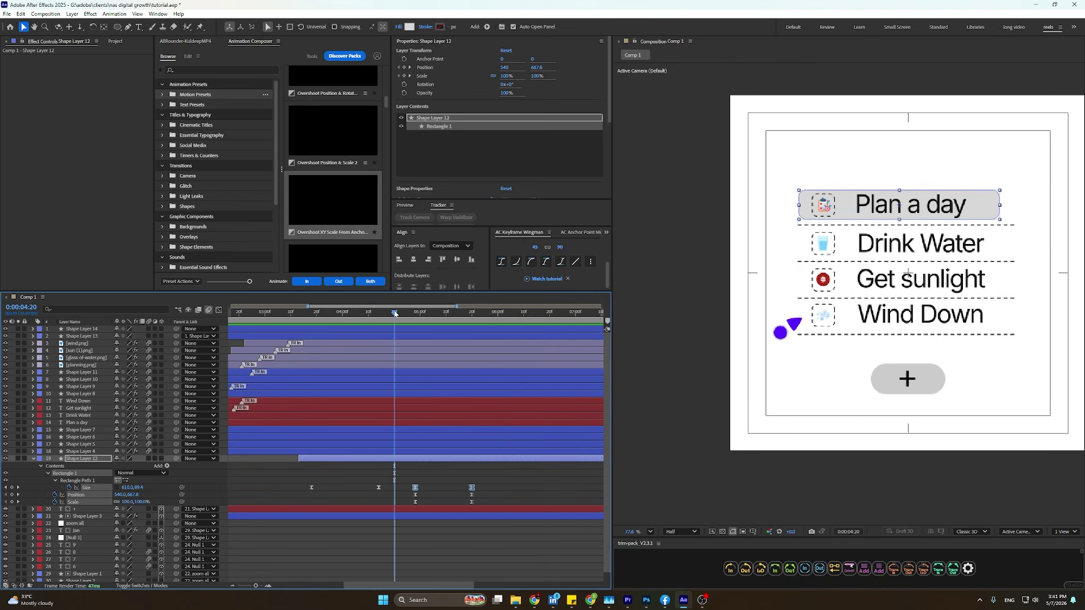
key("space")
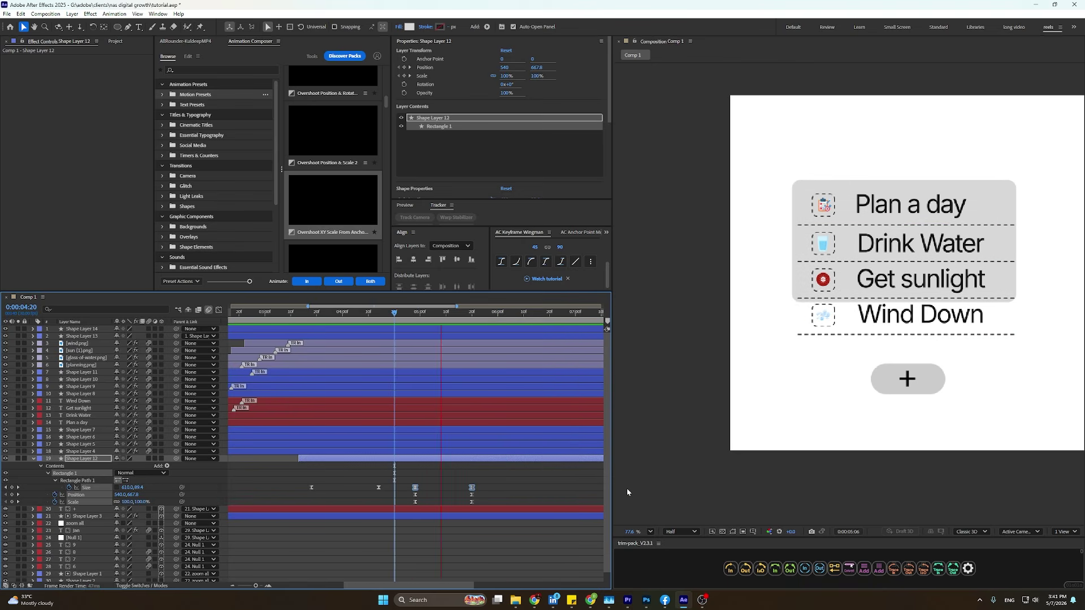
key("space")
left_click(523, 481)
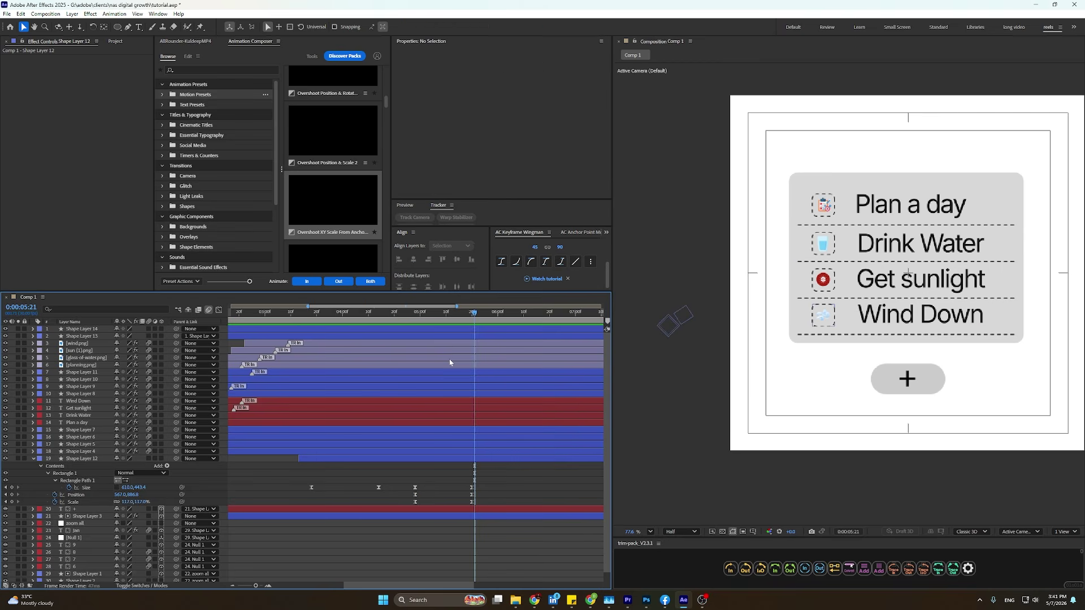
At 0:00:05:13, select the Wind Down and Get sunlight text, icons, dashed icon frames and the divider lines beneath them.
left_click_drag(424, 313, 420, 349)
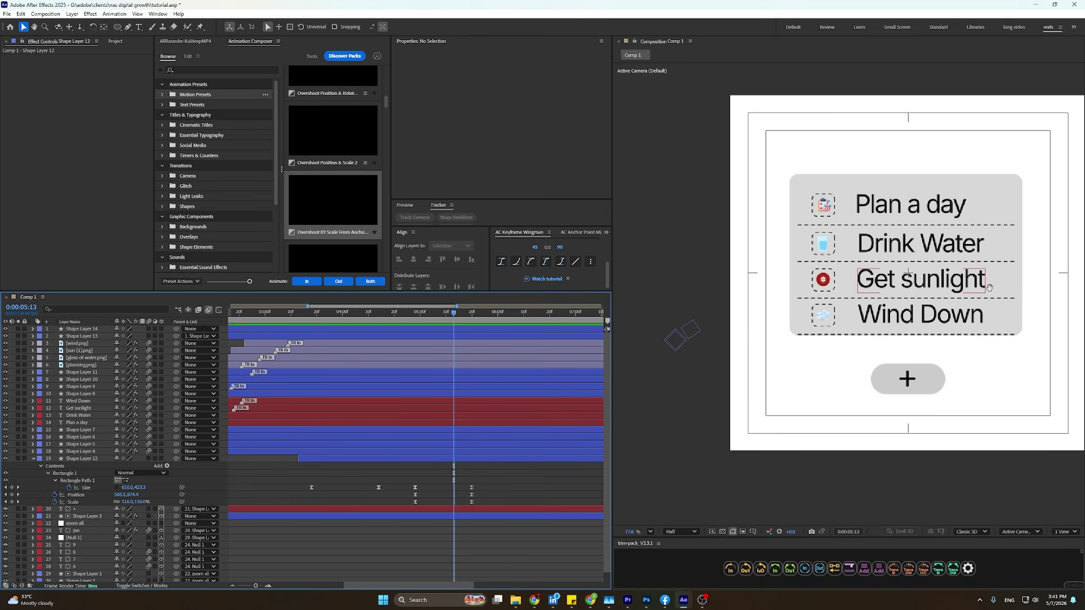
key("space")
left_click_drag(972, 265, 940, 265)
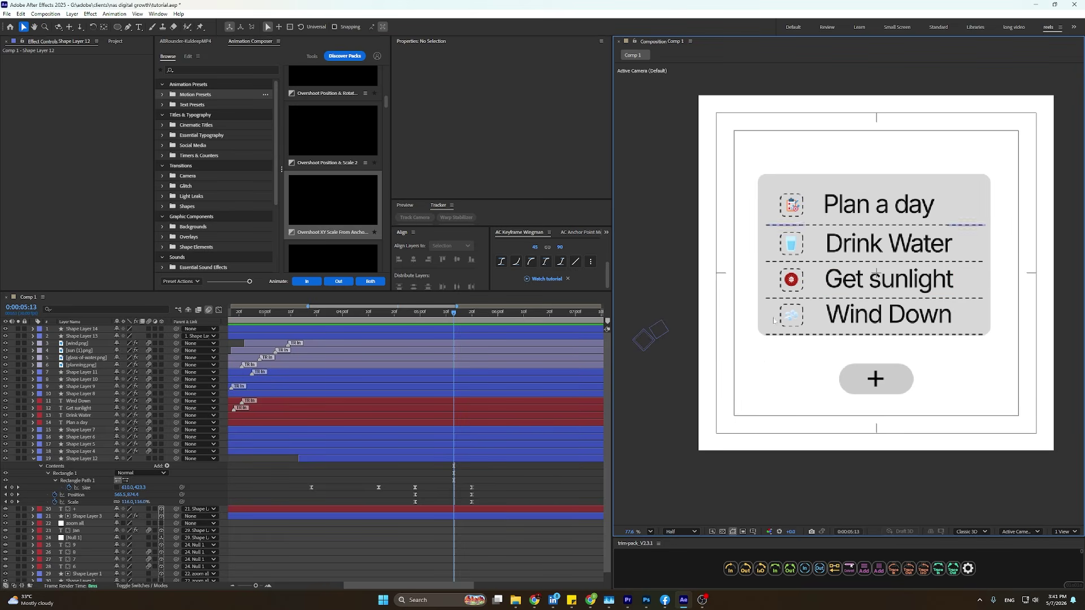
left_click(861, 319)
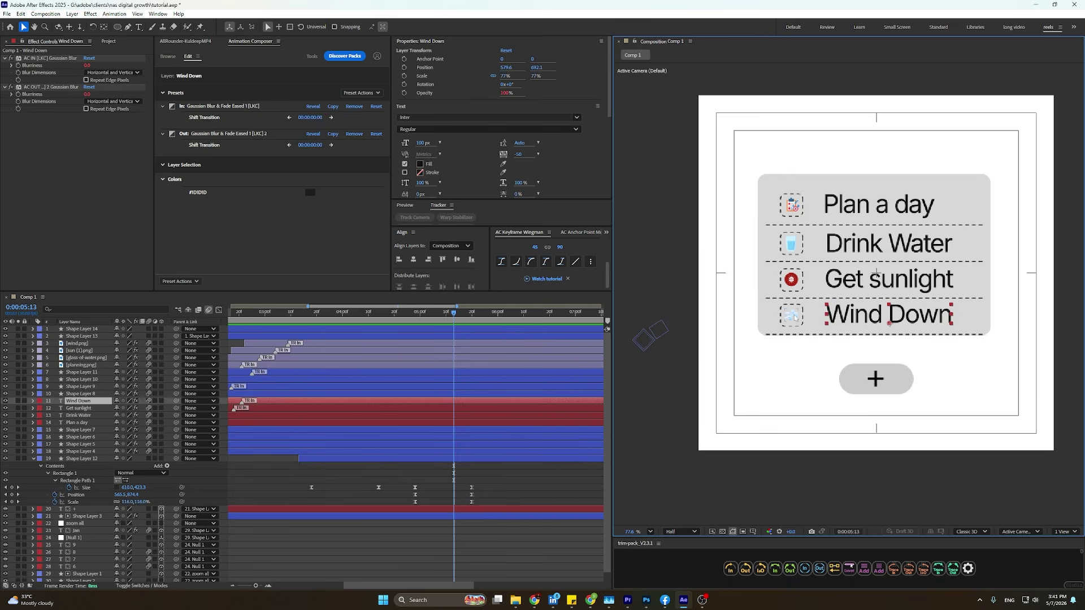
left_click(797, 318, "shift")
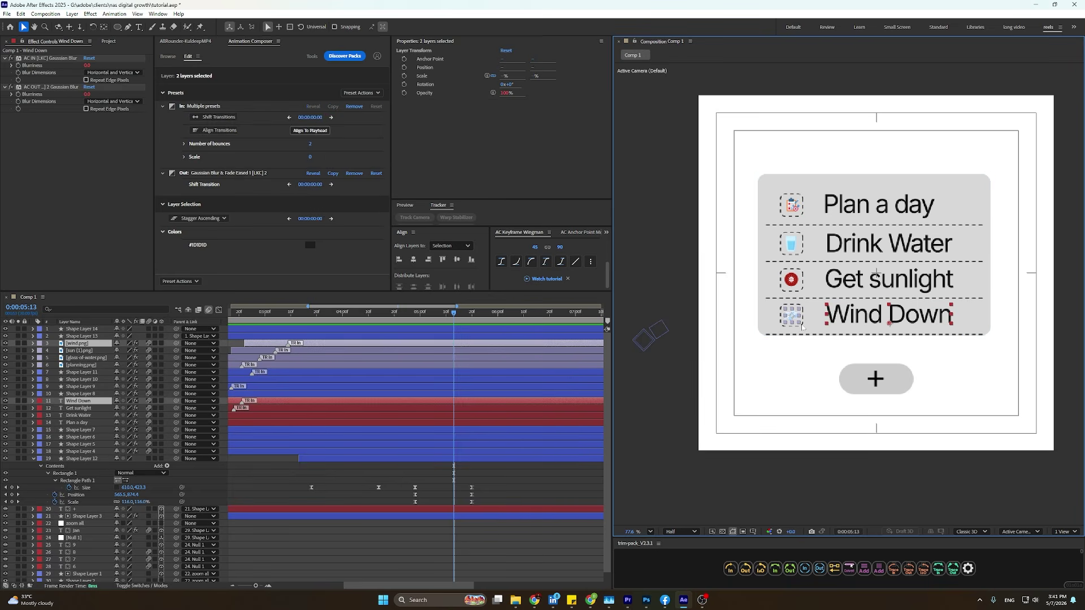
left_click(811, 336, "shift")
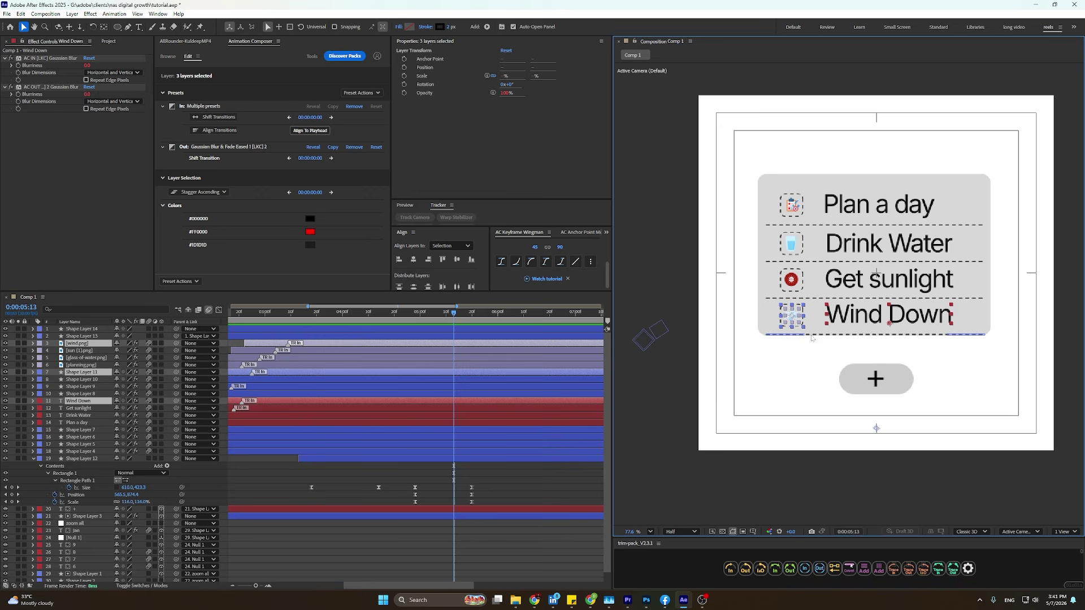
left_click(814, 335, "shift")
left_click(822, 298, "shift")
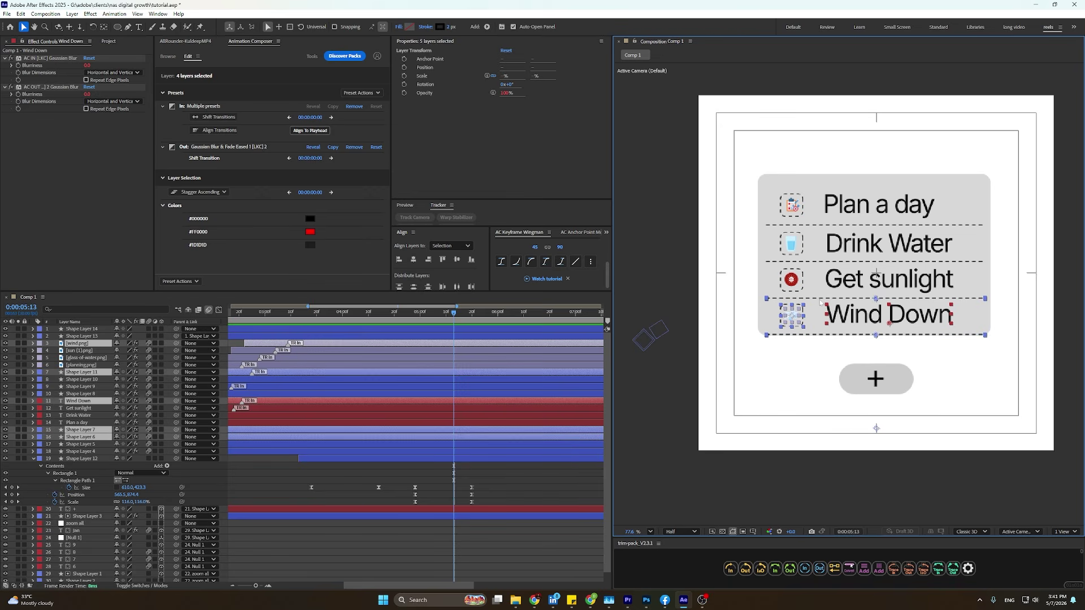
left_click(875, 274, "shift")
left_click(794, 282, "shift")
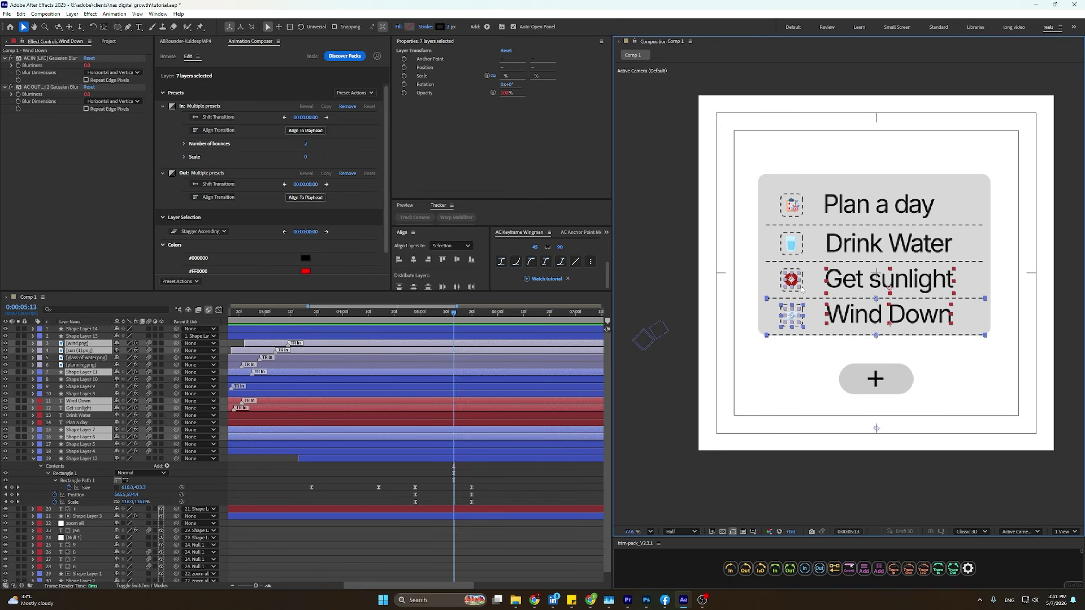
left_click(802, 294, "shift")
Add the Drink Water text, its icon and the divider line beneath it to the selection.
left_click(830, 249, "shift")
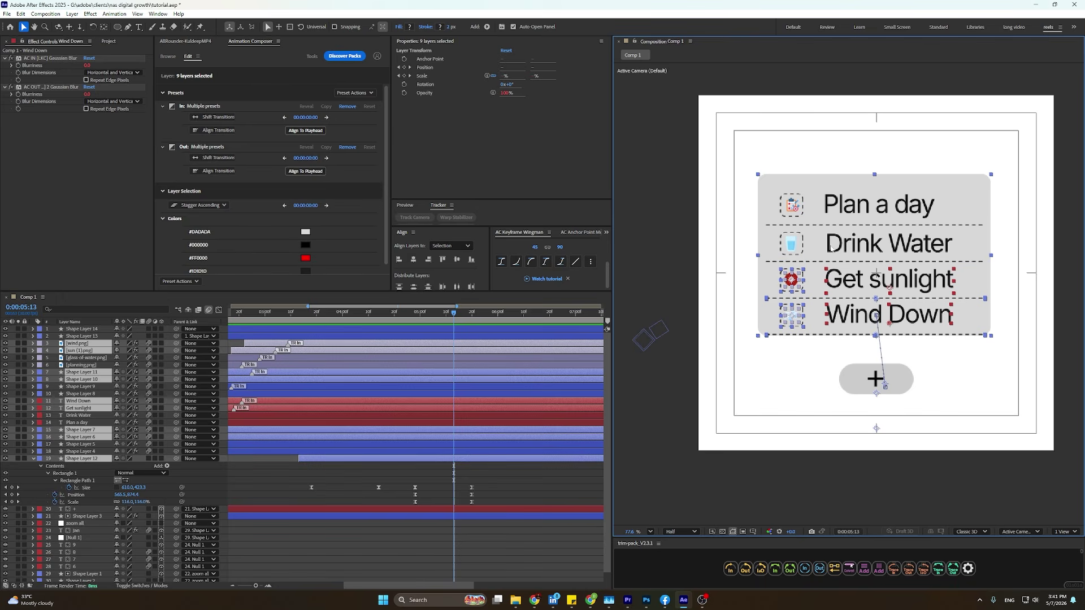
left_click(840, 241, "shift")
left_click(845, 244, "shift")
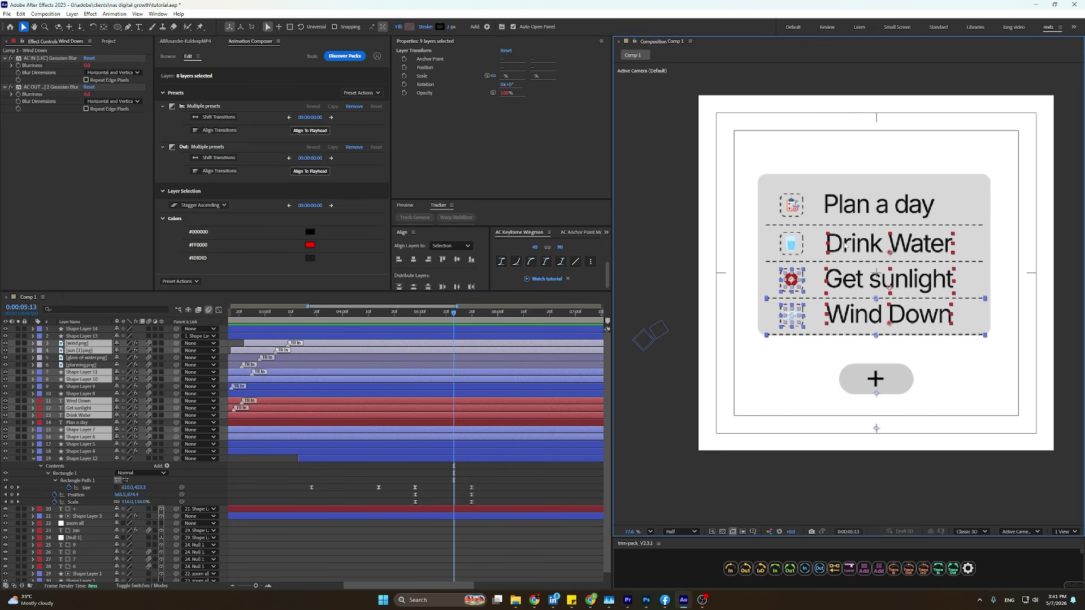
left_click(816, 263, "shift")
left_click(800, 245, "shift")
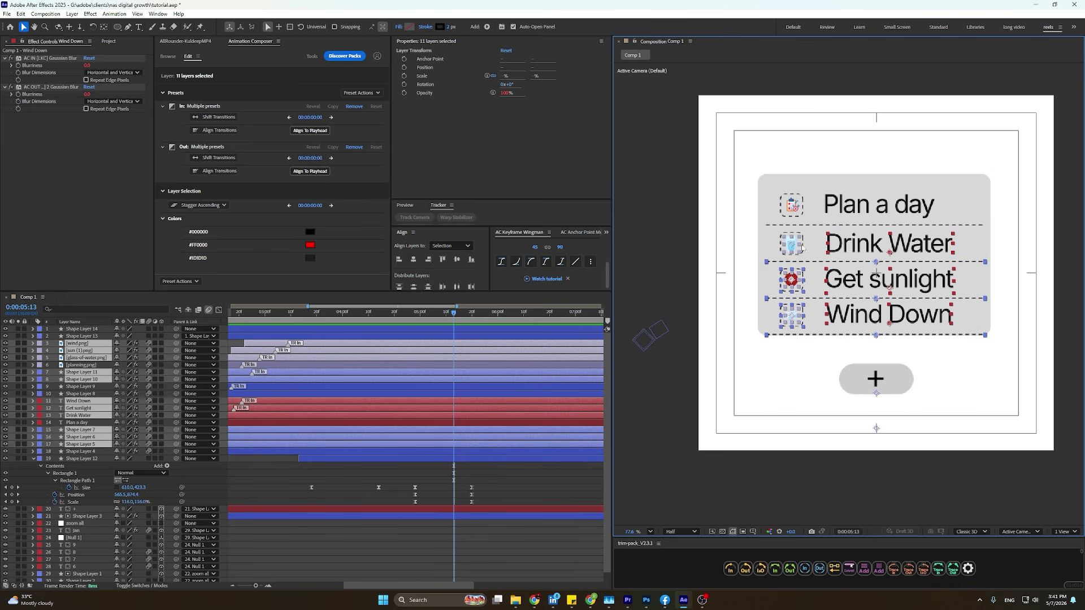
left_click(808, 244, "shift")
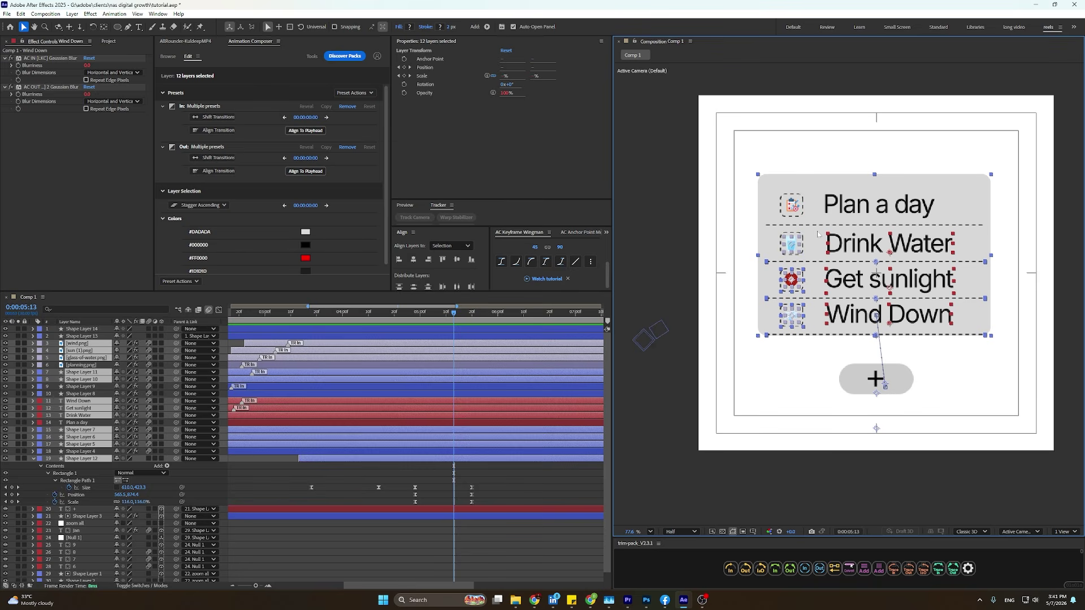
Add the Drink Water icon frame and the divider beneath Plan a day to the selection, leaving out the Plan a day text and icon frame.
left_click(90, 389, "ctrl")
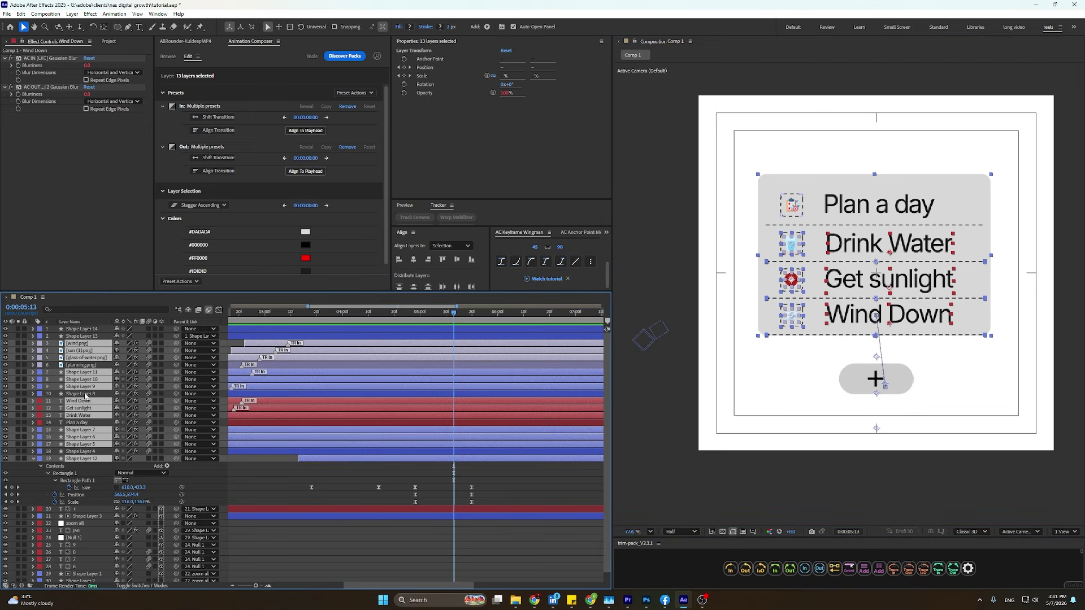
left_click(85, 395, "ctrl")
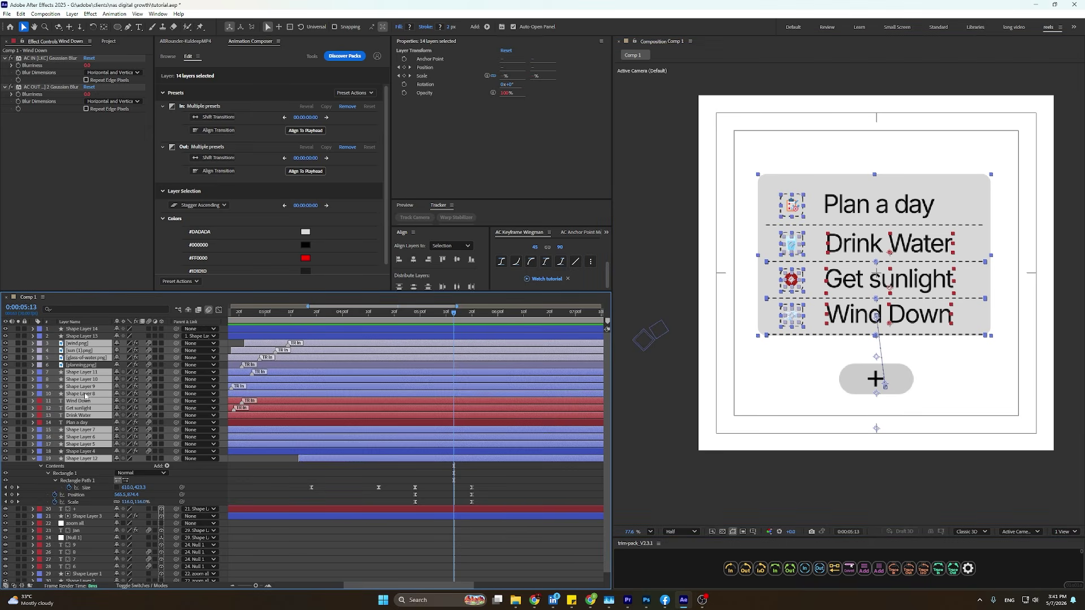
left_click(85, 395, "ctrl")
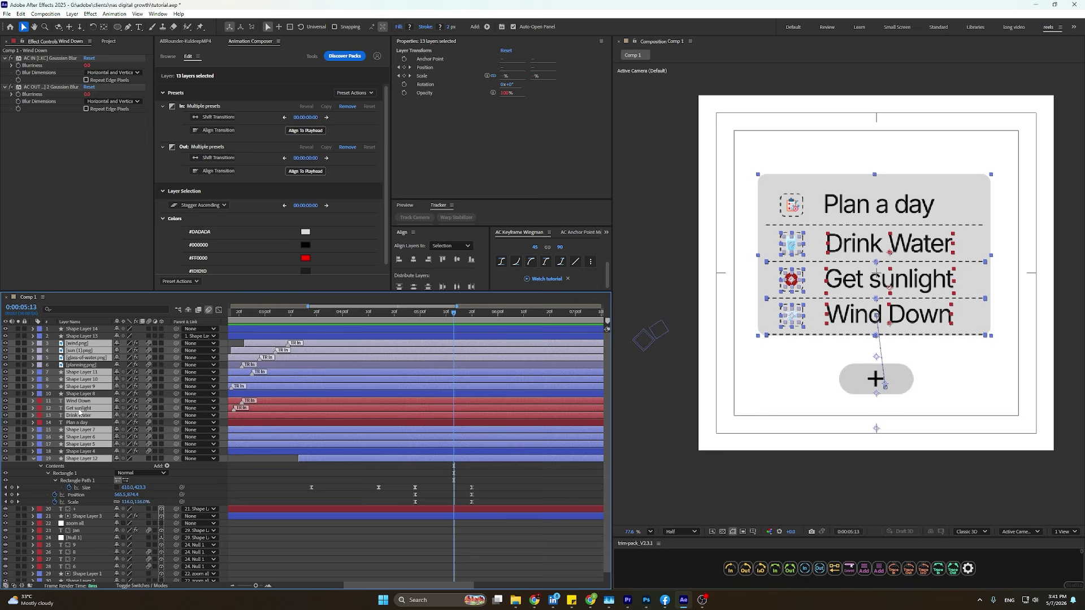
left_click(94, 395, "ctrl")
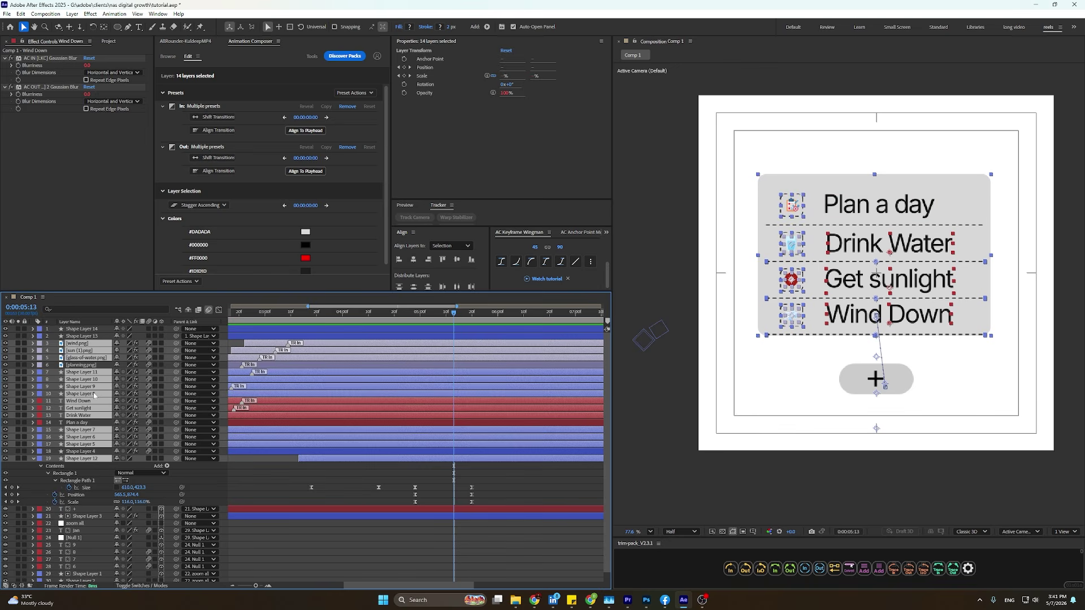
left_click(94, 395, "ctrl")
left_click(83, 422, "ctrl")
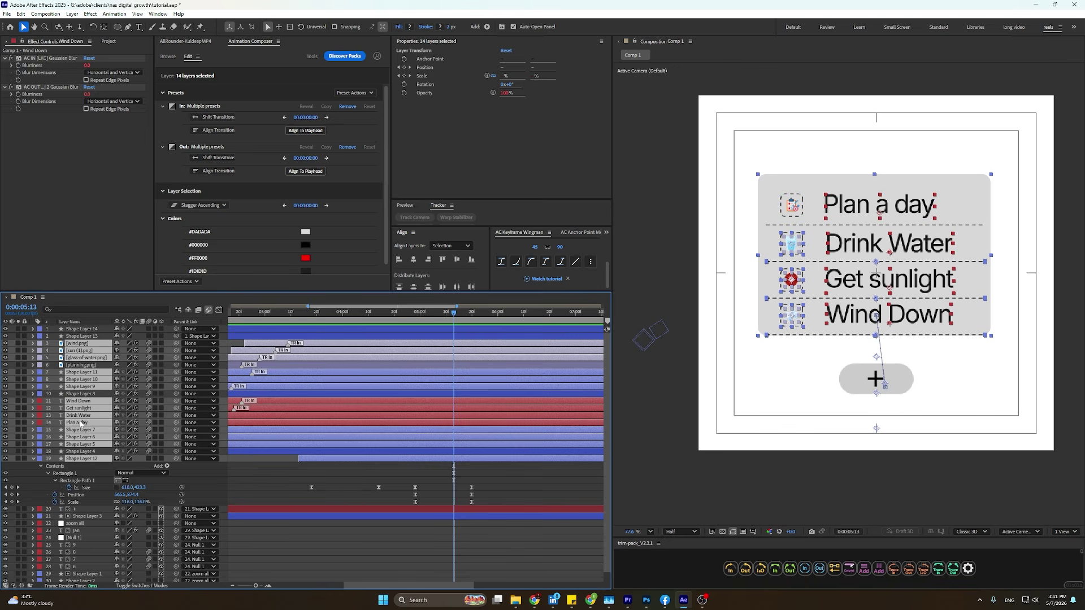
left_click(83, 422, "ctrl")
left_click(84, 452, "ctrl")
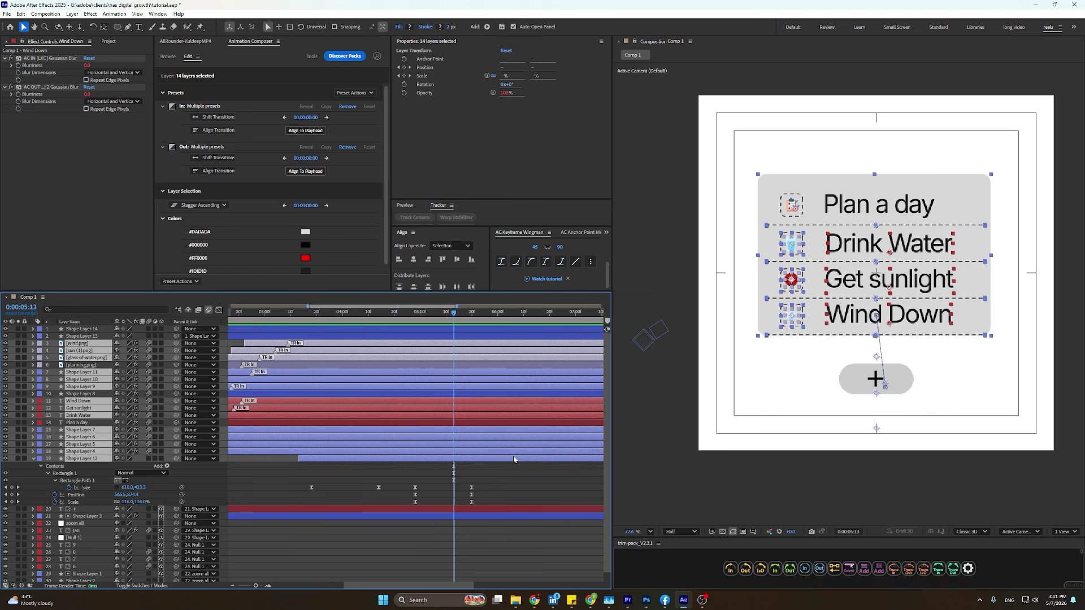
Trim the selected layers to end at 0:00:05:13, and extend the grey rectangle's layer to about 0:00:07:00.
key("alt+bracketright")
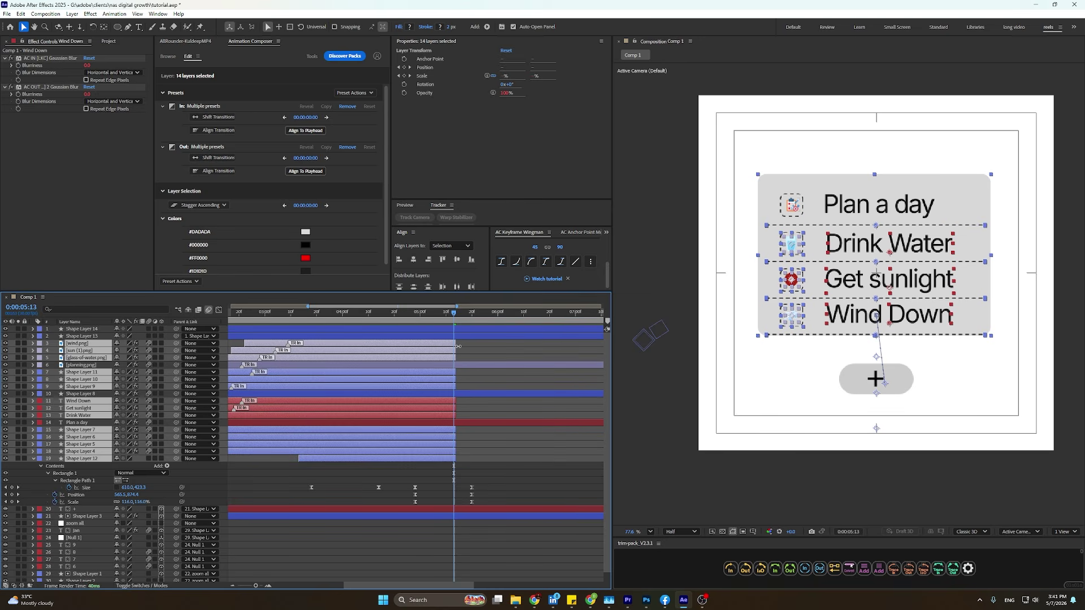
mouse_move(459, 315)
left_mouse_down()
mouse_move(469, 317)
mouse_move(453, 329)
left_mouse_up()
key("ctrl+z")
key("Page_Down")
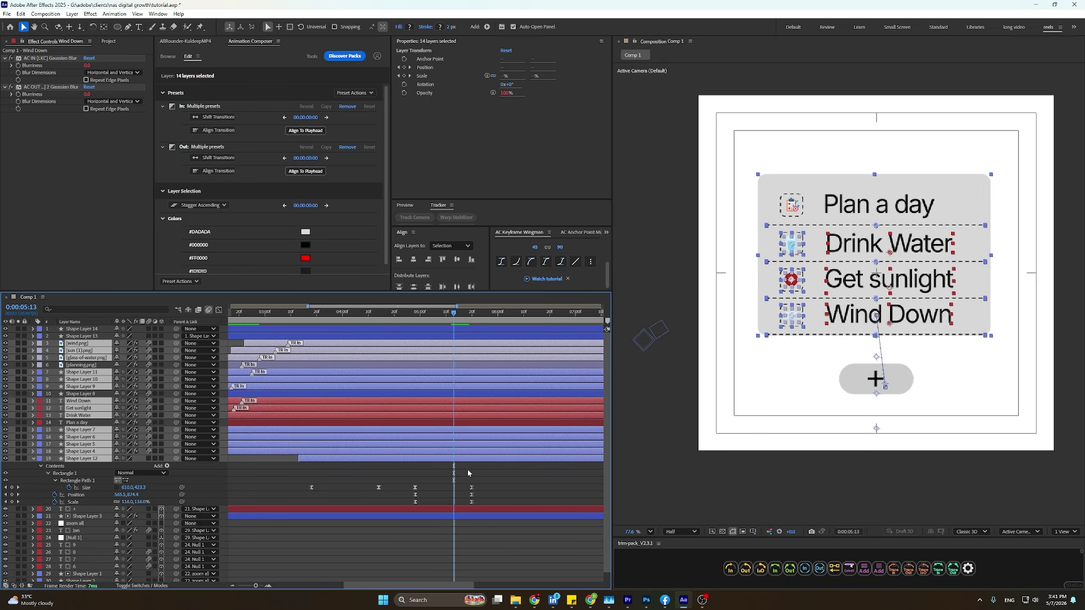
key("alt+bracketright")
left_click(468, 471)
left_click_drag(455, 458, 578, 459)
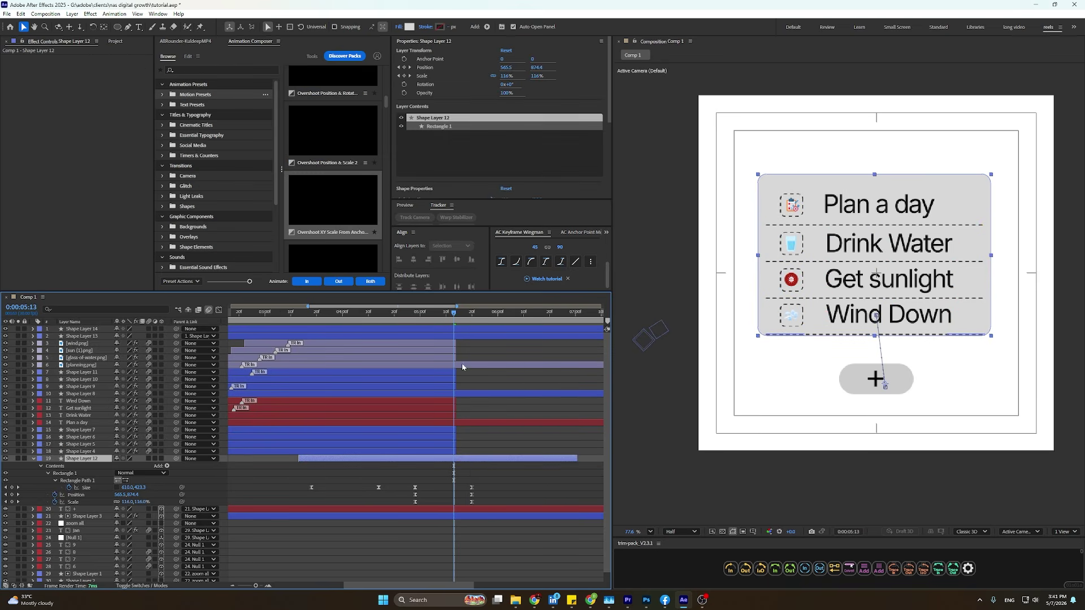
left_click_drag(457, 314, 434, 340)
scroll(332, 204, "up", 5)
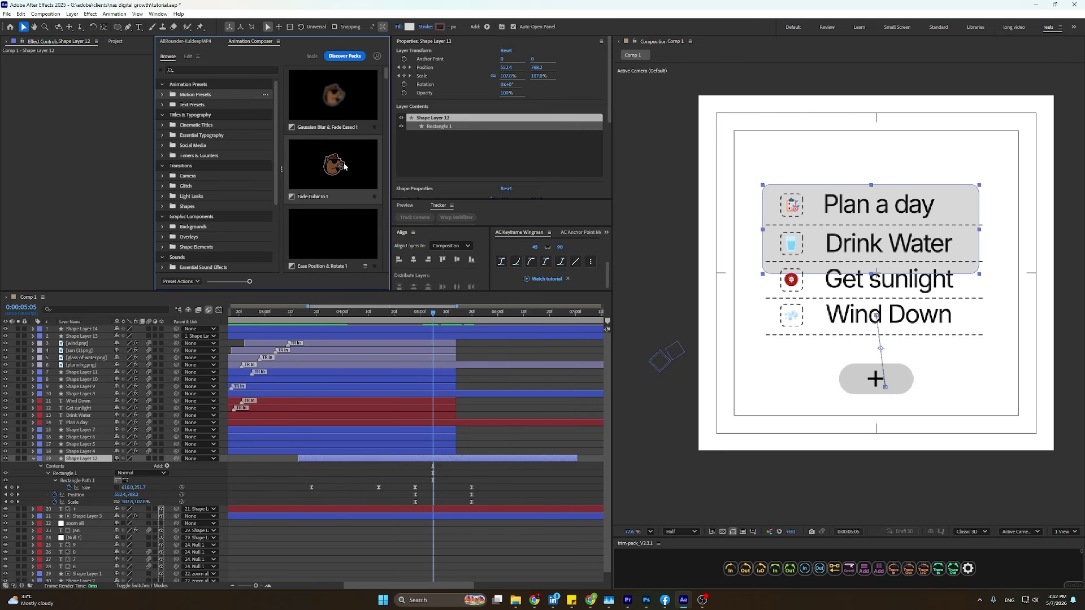
left_click(343, 282)
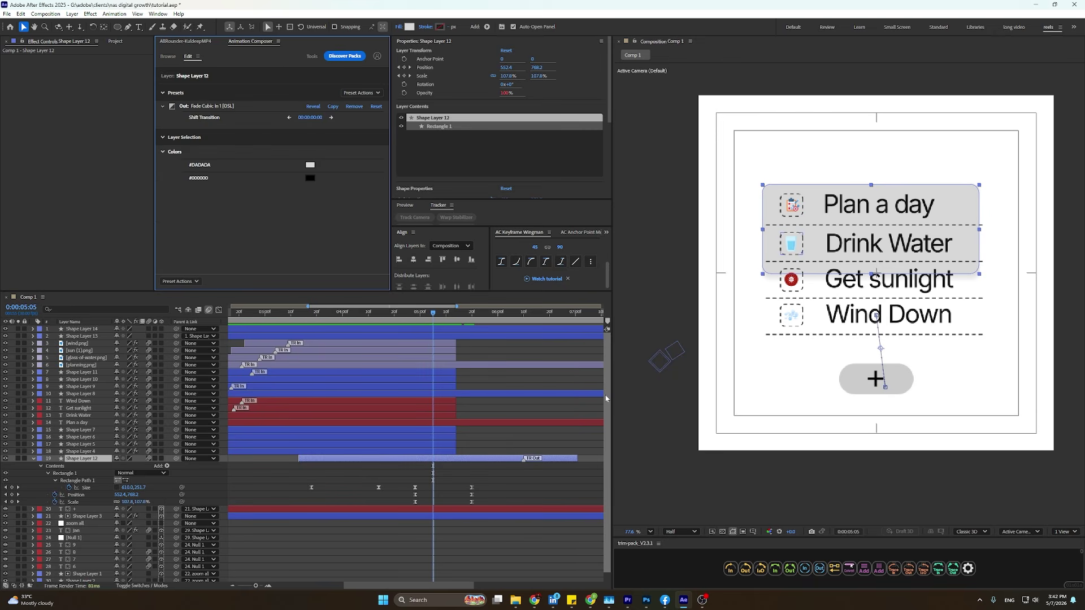
key("ctrl+z")
Apply the Fade Cubic In 1 preset as an out animation to the divider lines and lower three list rows, excluding the Plan a day row.
left_click_drag(500, 452, 444, 450)
left_click(442, 452)
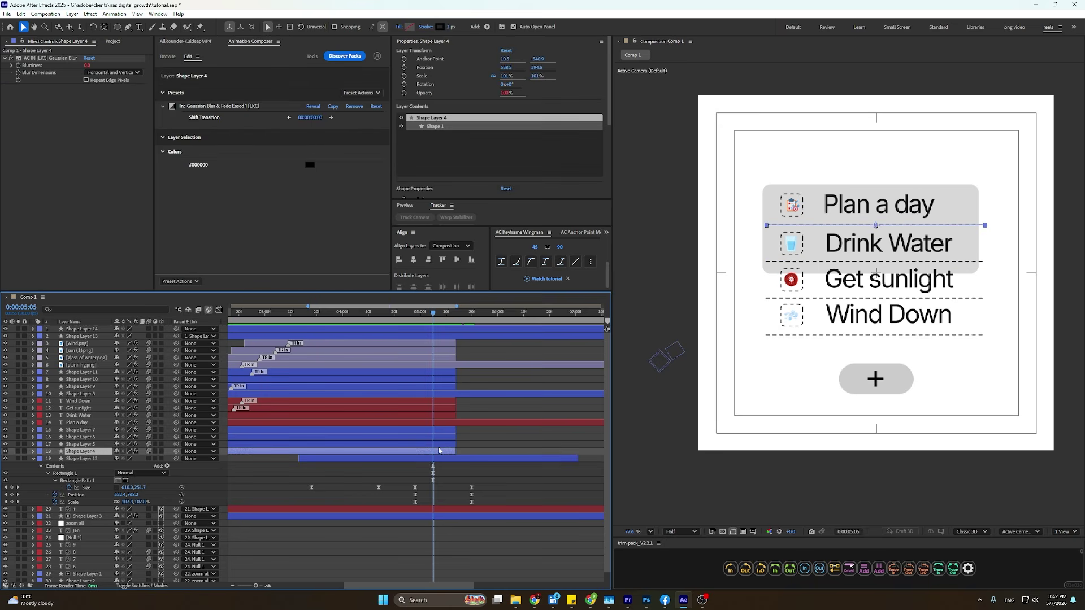
left_click(441, 431, "shift")
left_click(440, 416, "ctrl")
left_click(441, 401, "shift")
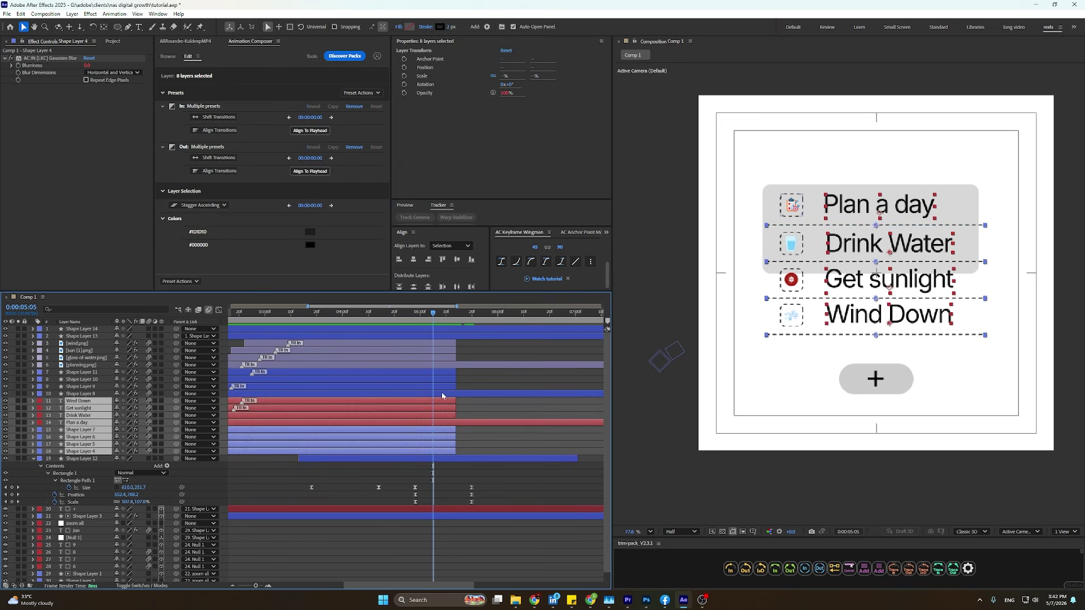
left_click(444, 344, "shift")
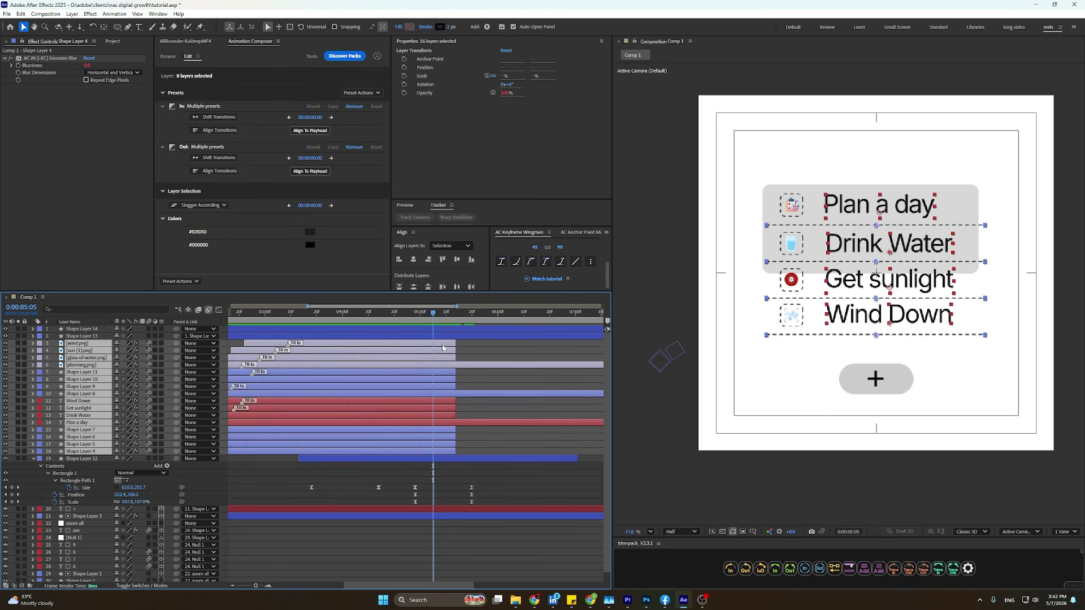
left_click(449, 366, "ctrl")
left_click(444, 395, "ctrl")
left_click(444, 422, "ctrl")
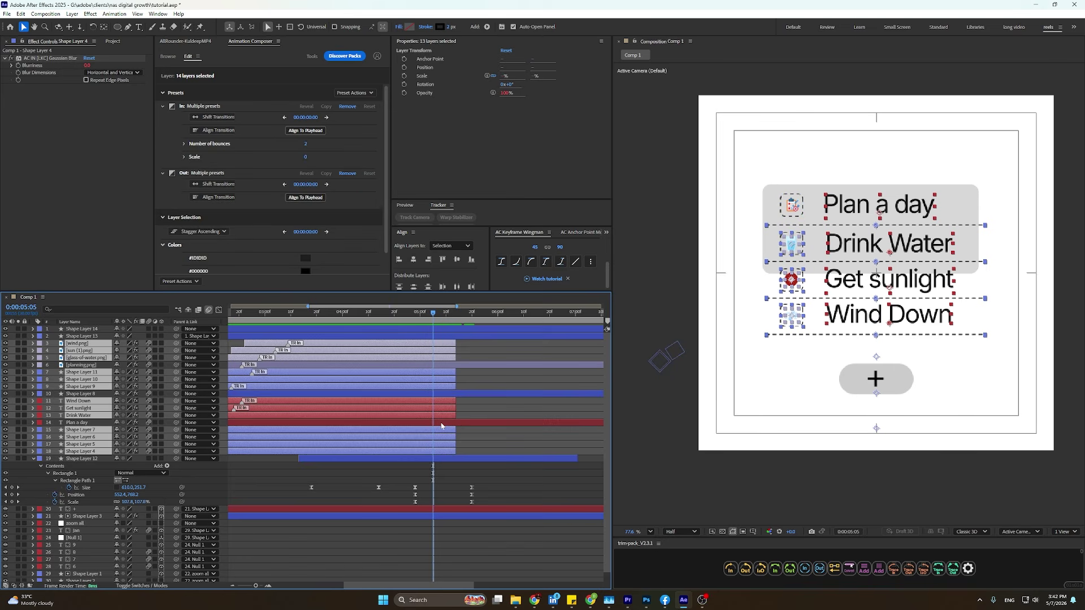
left_click(167, 57)
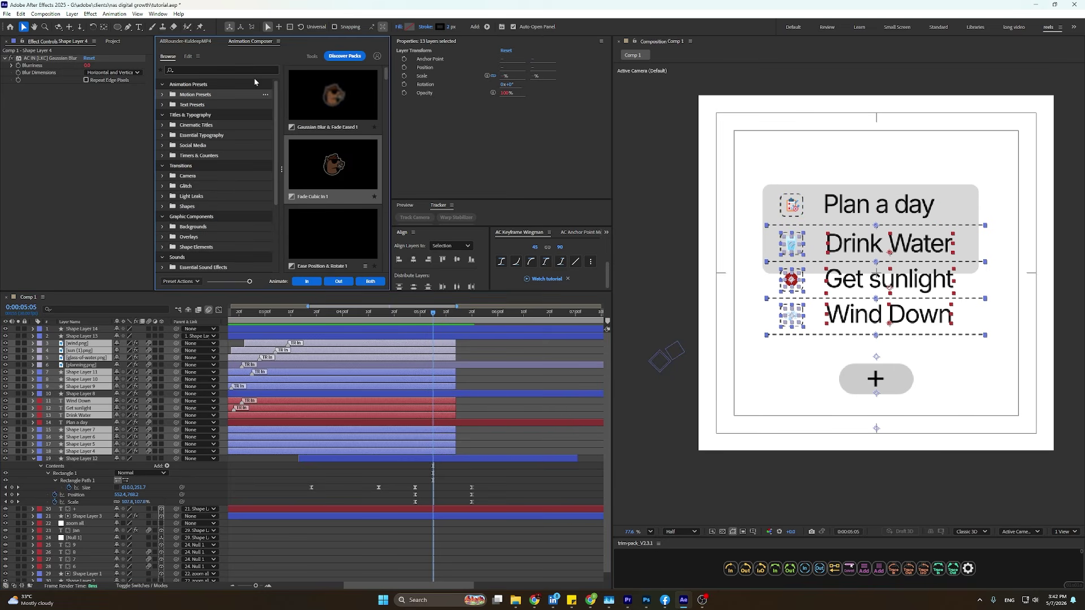
left_click(338, 281)
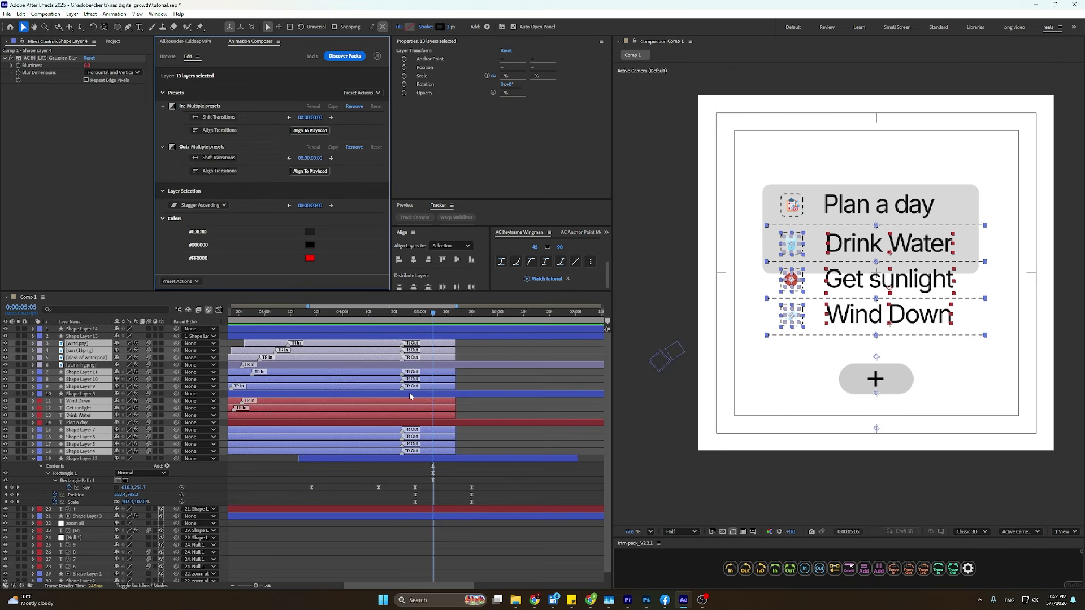
Preview from 0:00:05:00 how the list elements fade out while the grey rectangle expands.
left_click_drag(394, 321, 421, 362)
key("space")
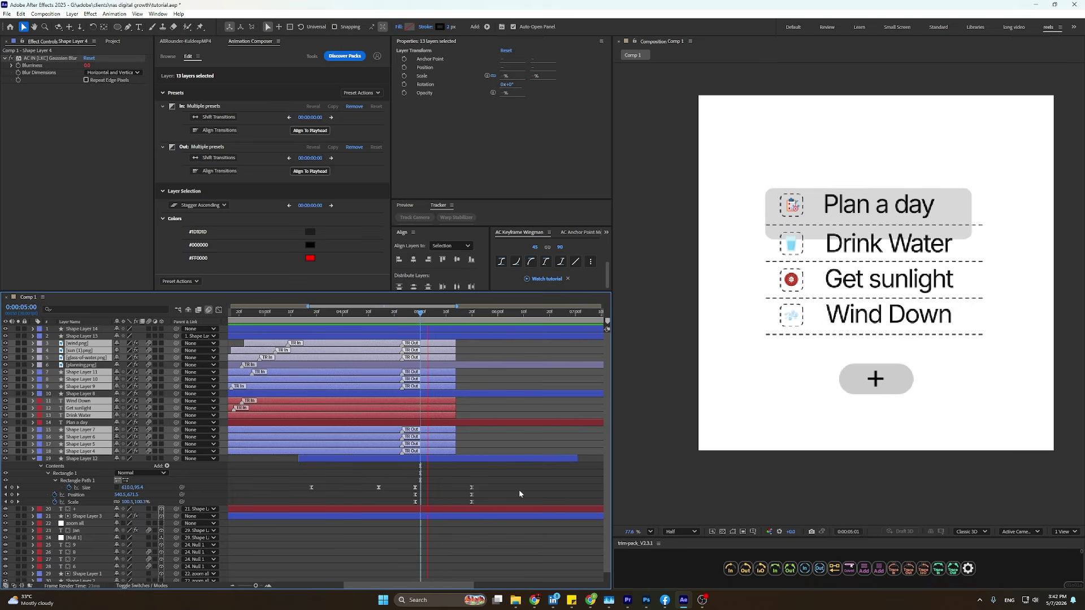
left_click(514, 490)
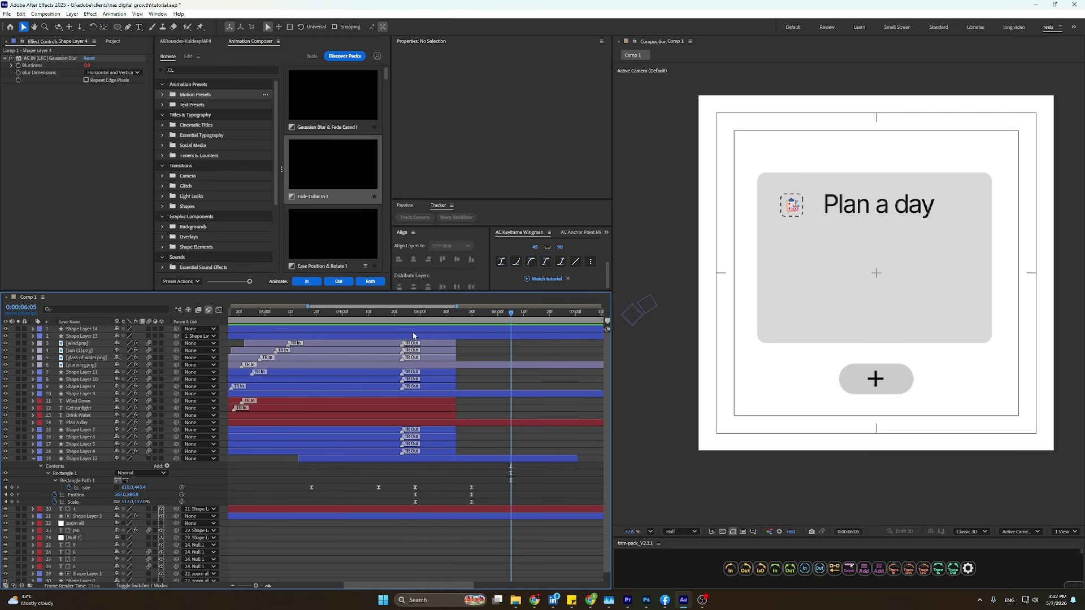
left_click(388, 316)
left_click_drag(387, 316, 422, 327)
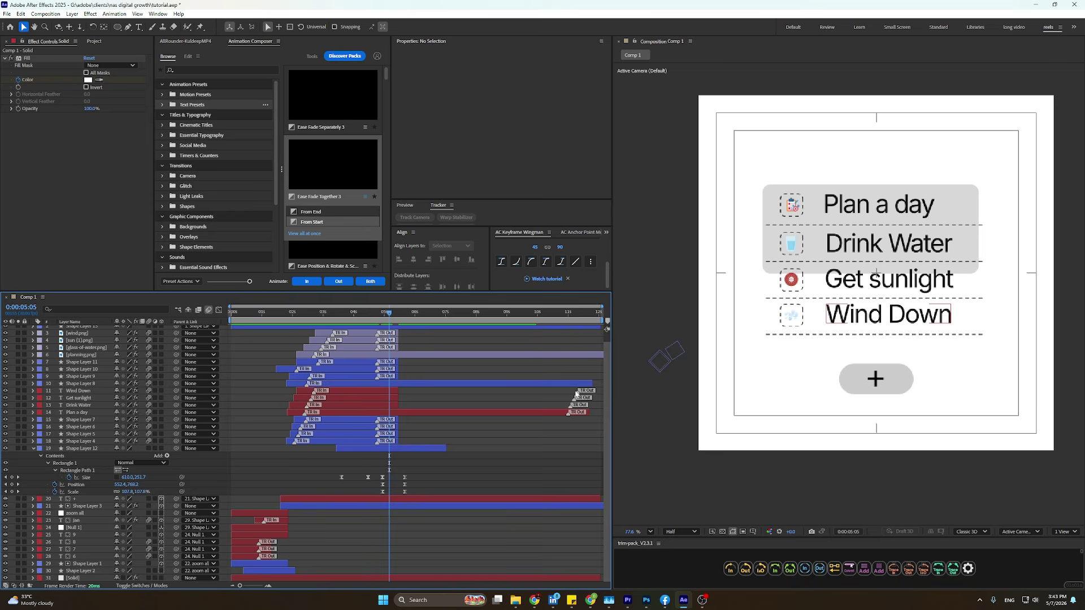
Move the fade-out markers of the Wind Down, Get sunlight and Drink Water text to about 0:00:04:23 and preview the transition.
left_click_drag(577, 393, 378, 400)
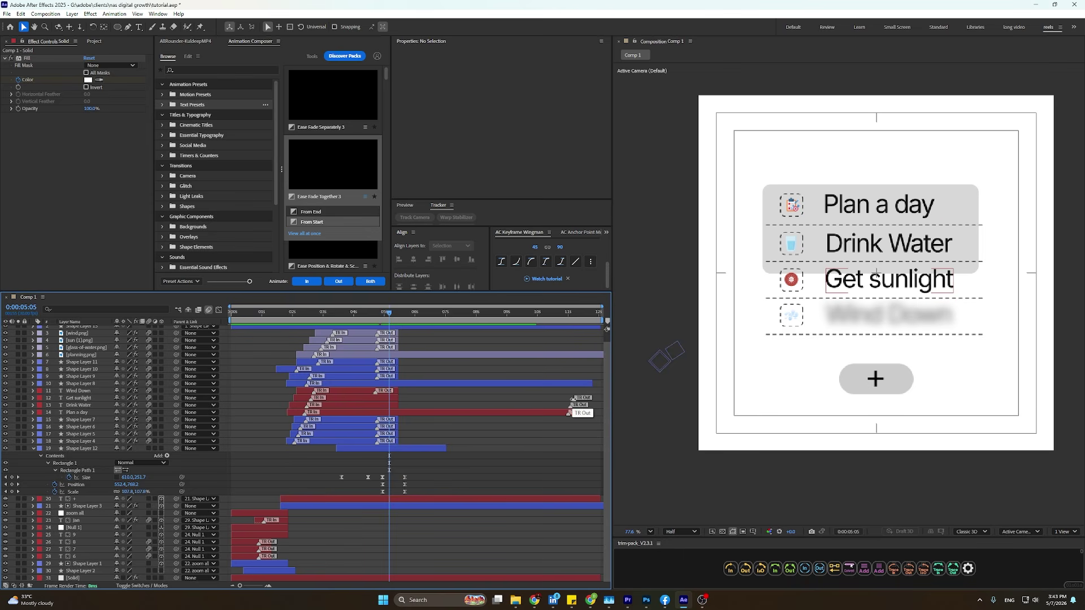
left_click_drag(580, 397, 370, 400)
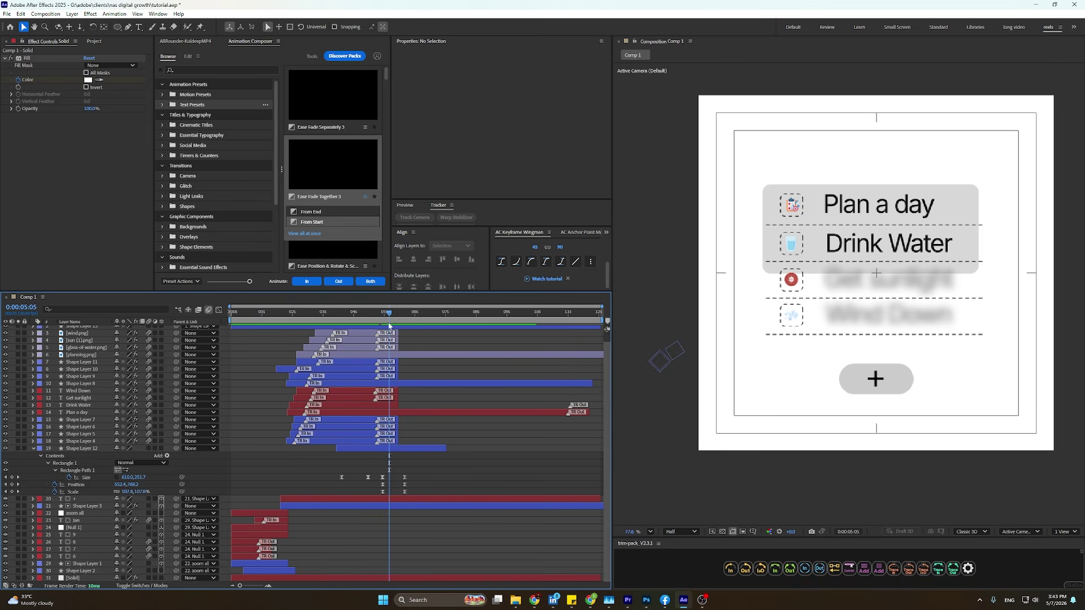
left_click(385, 316)
left_click_drag(385, 324, 390, 324)
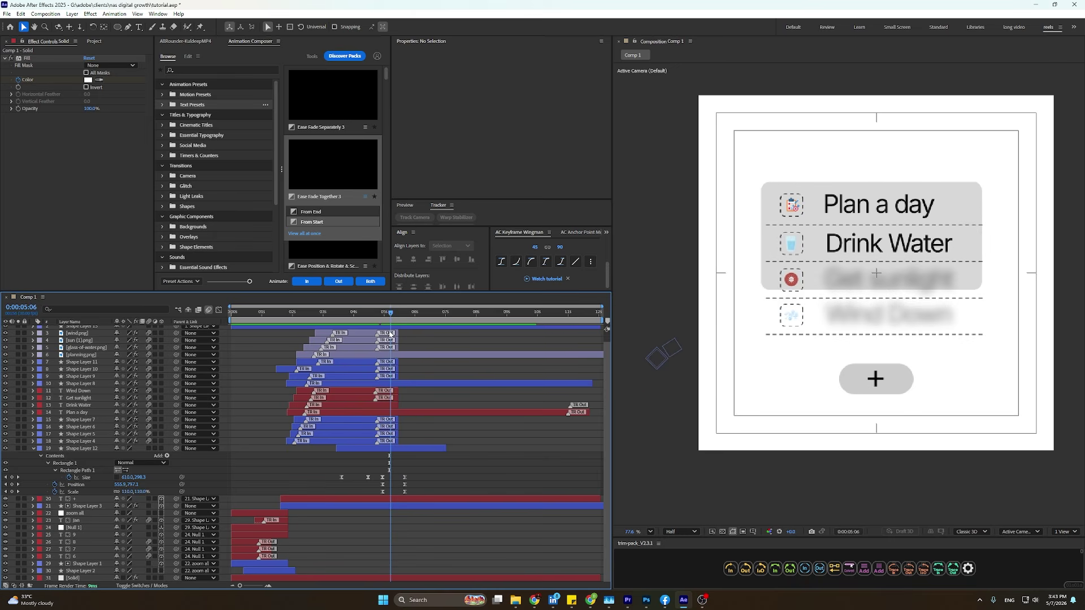
left_click_drag(570, 404, 376, 403)
mouse_move(360, 315)
left_mouse_down()
mouse_move(353, 323)
mouse_move(407, 338)
mouse_move(385, 354)
mouse_move(433, 367)
left_mouse_up()
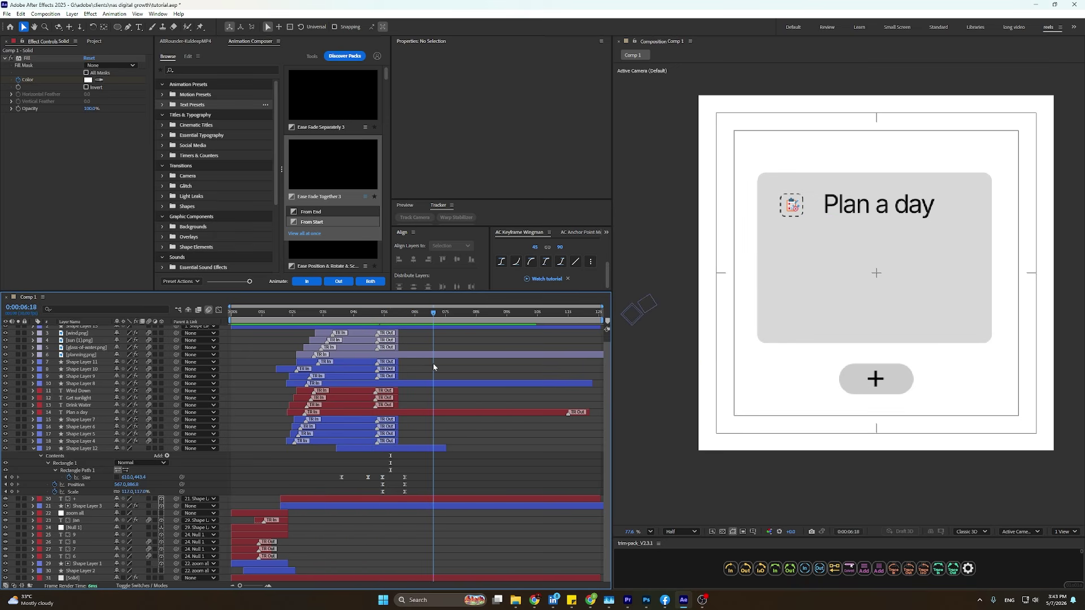
Switch to Photoshop, examine the Plan a day card with its three action buttons on Artboard 3, and return to After Effects.
left_click(646, 600)
scroll(441, 362, "down", 3)
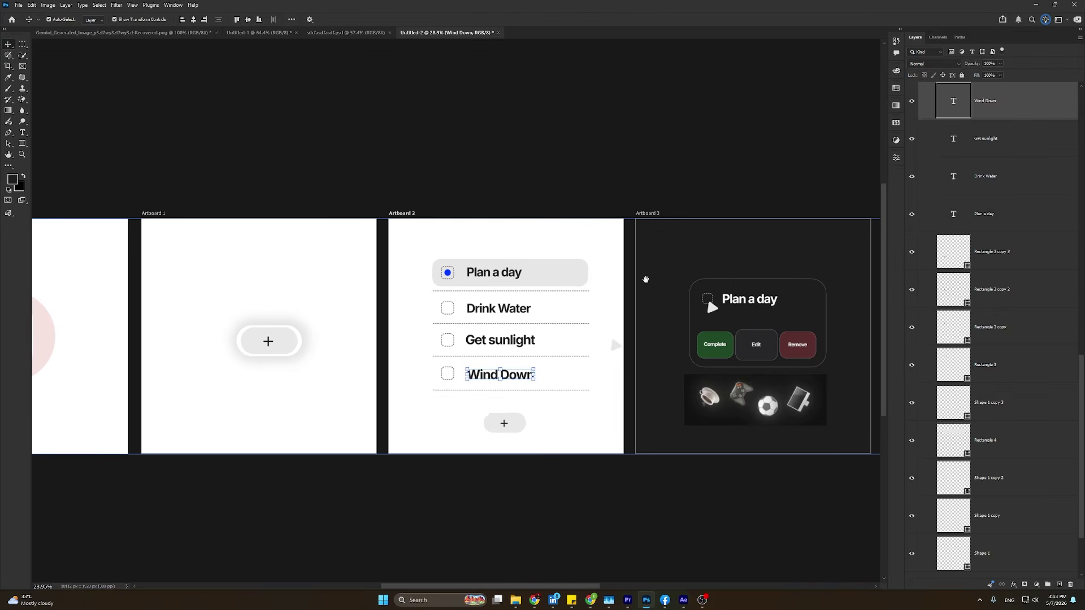
scroll(544, 303, "up", 3)
left_click(528, 276)
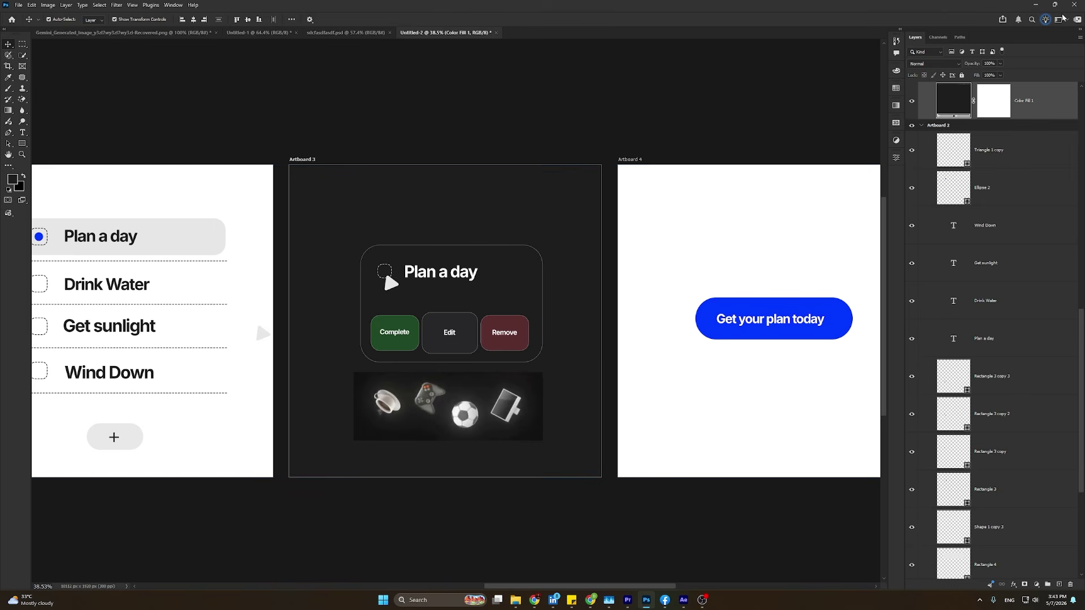
left_click(1035, 4)
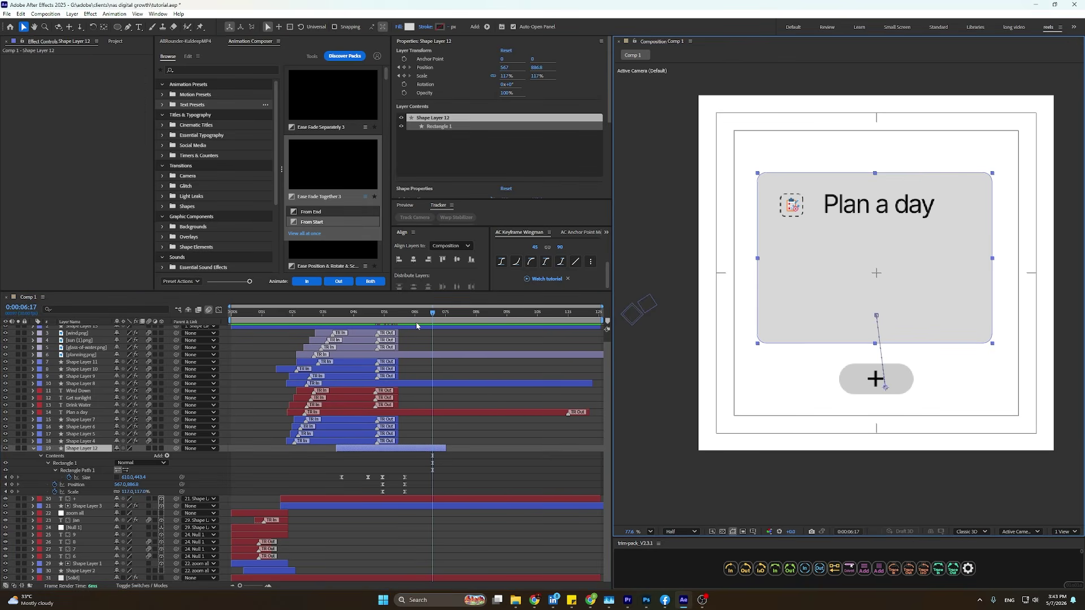
Resize the grey rectangle's path to 500 × 270.4 px at 0:00:05:20.
left_click(379, 312)
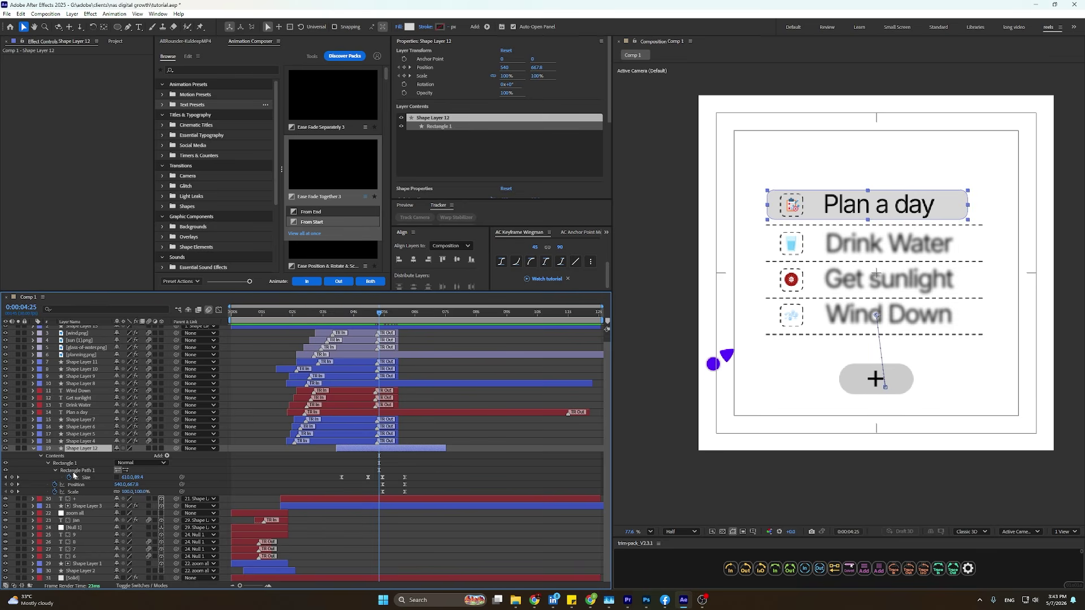
left_click(75, 470)
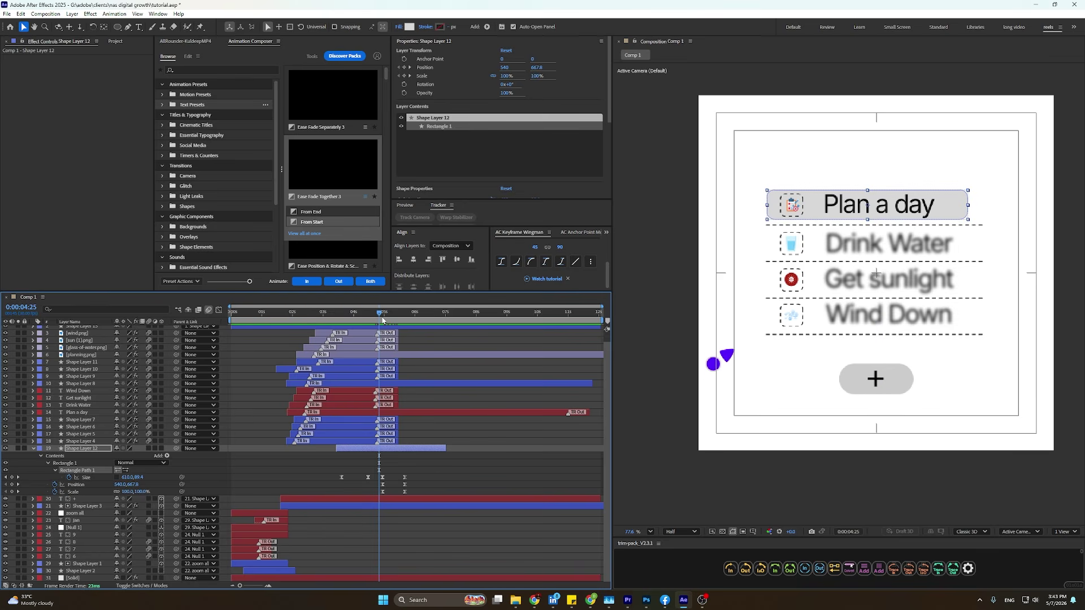
left_click_drag(382, 321, 402, 340)
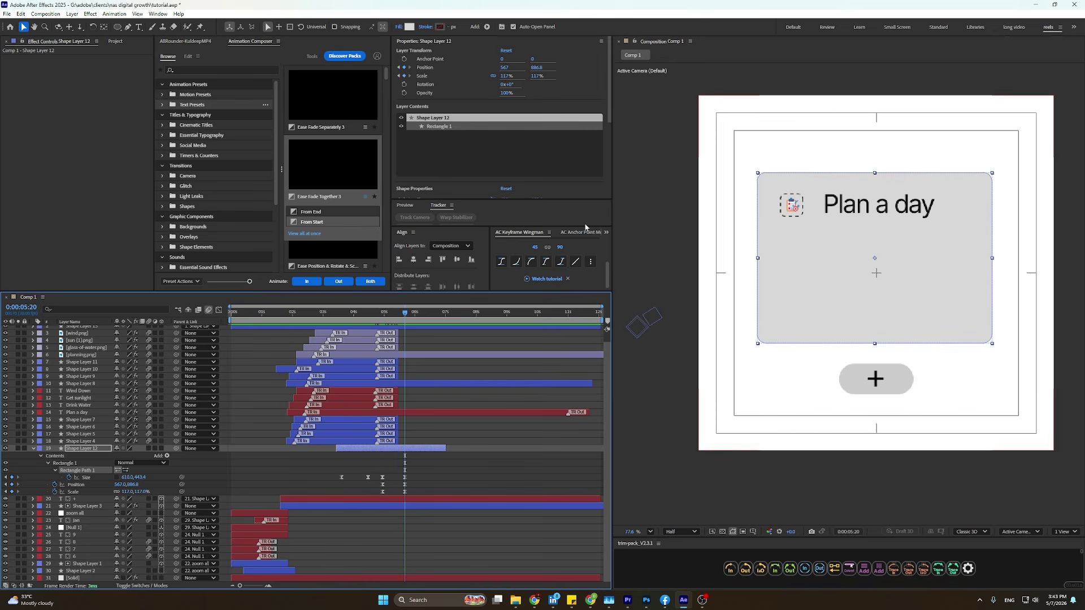
left_click_drag(143, 481, 80, 477)
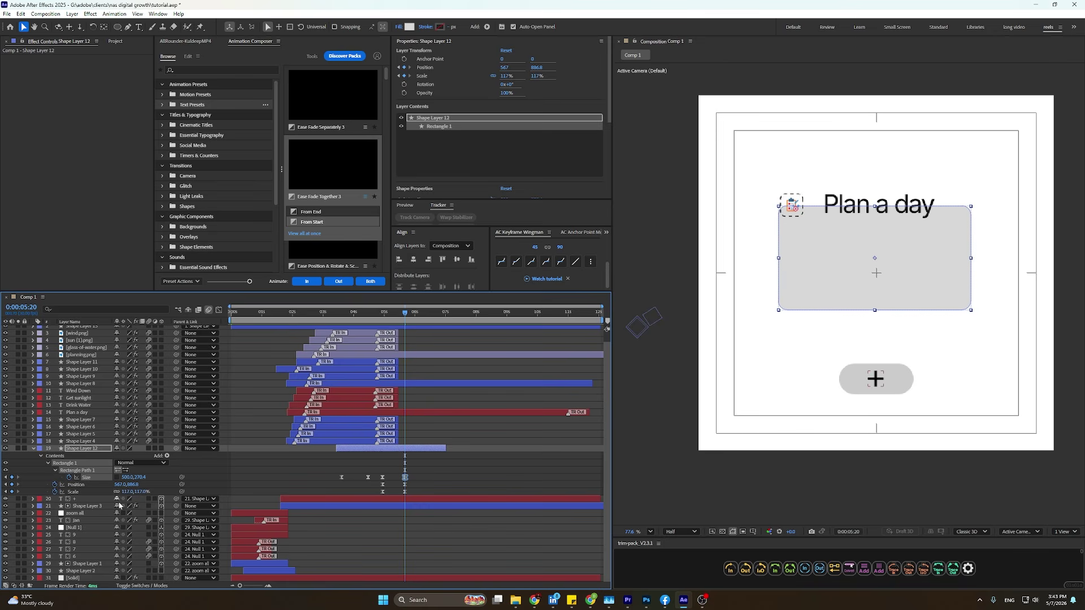
Keyframe the grey rectangle's roundness from 23 at 0:00:04:28 to 58 at 0:00:05:20.
scroll(505, 196, "down", 3)
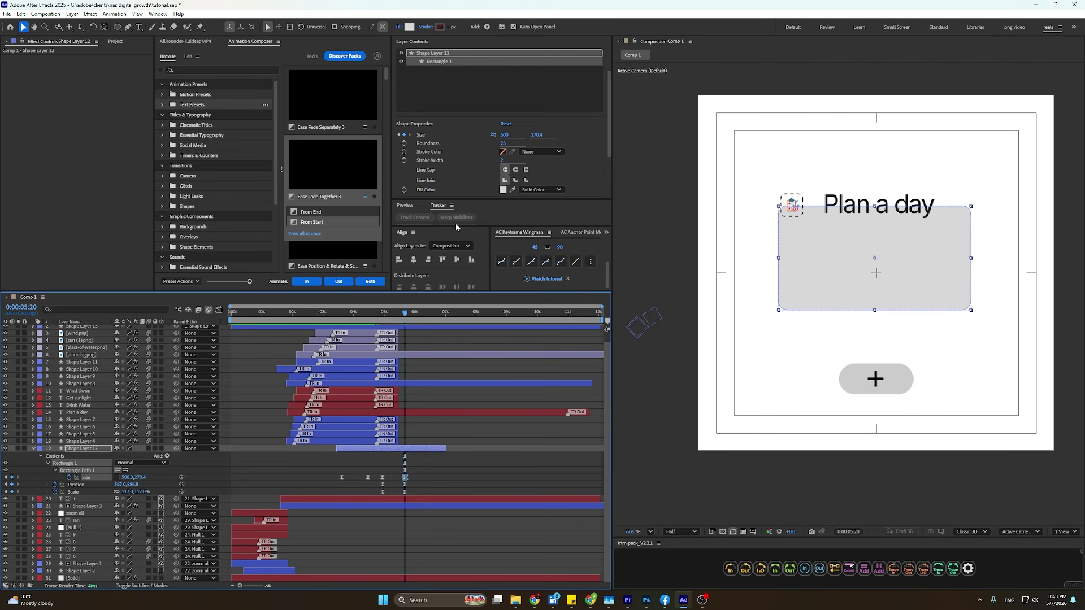
left_click(405, 144)
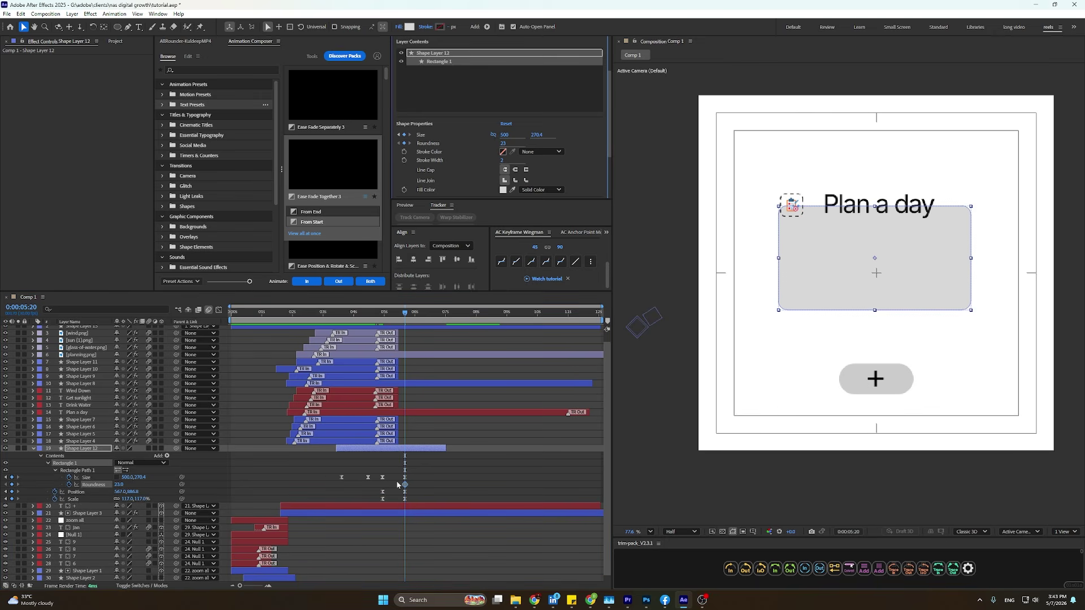
left_click_drag(405, 485, 383, 485)
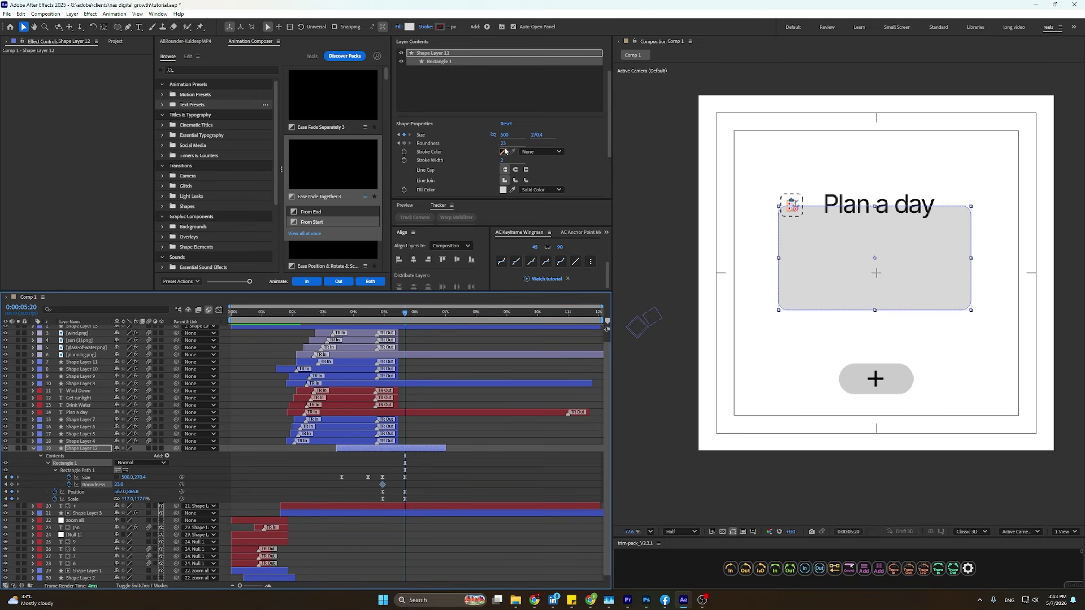
mouse_move(502, 144)
left_mouse_down()
mouse_move(542, 144)
mouse_move(522, 146)
left_mouse_up()
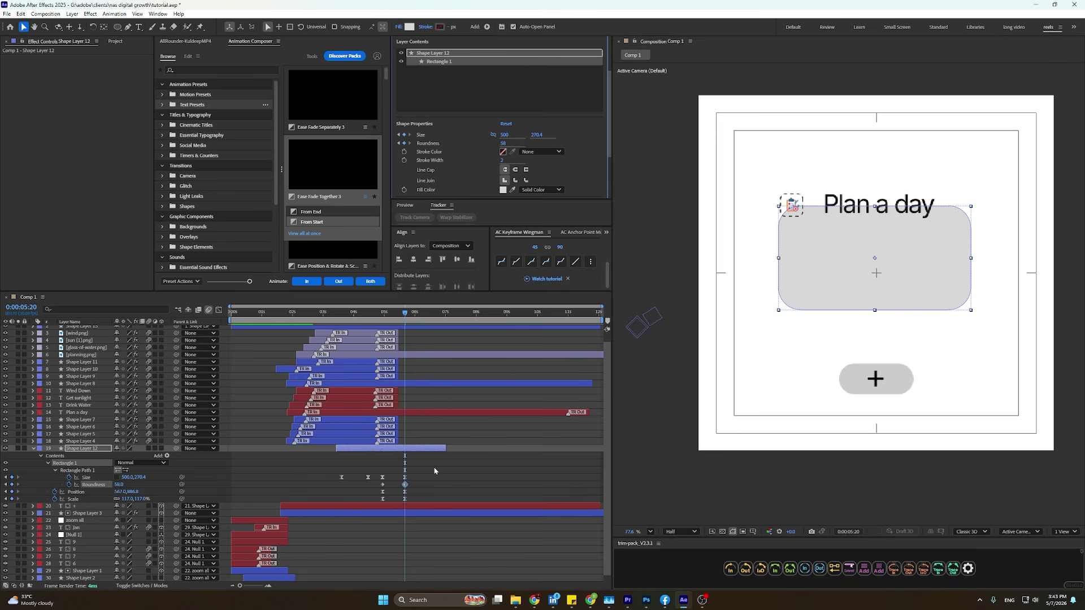
Apply a Keyframe Wingman ease to the rectangle's last two size, roundness, position and scale keyframes, and preview the expansion.
scroll(432, 467, "down", 1)
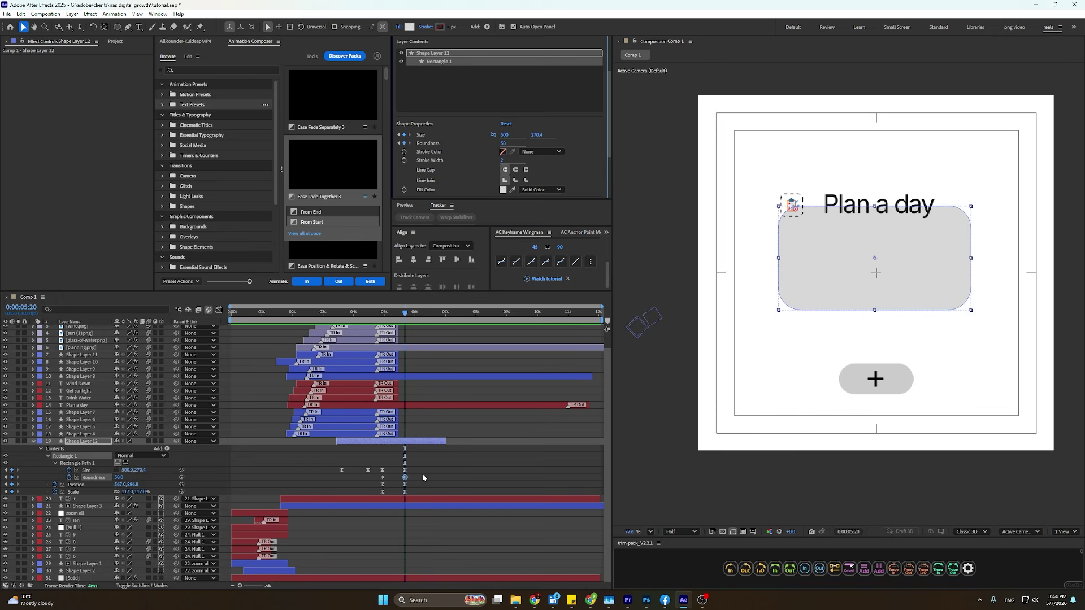
left_click_drag(417, 469, 378, 495)
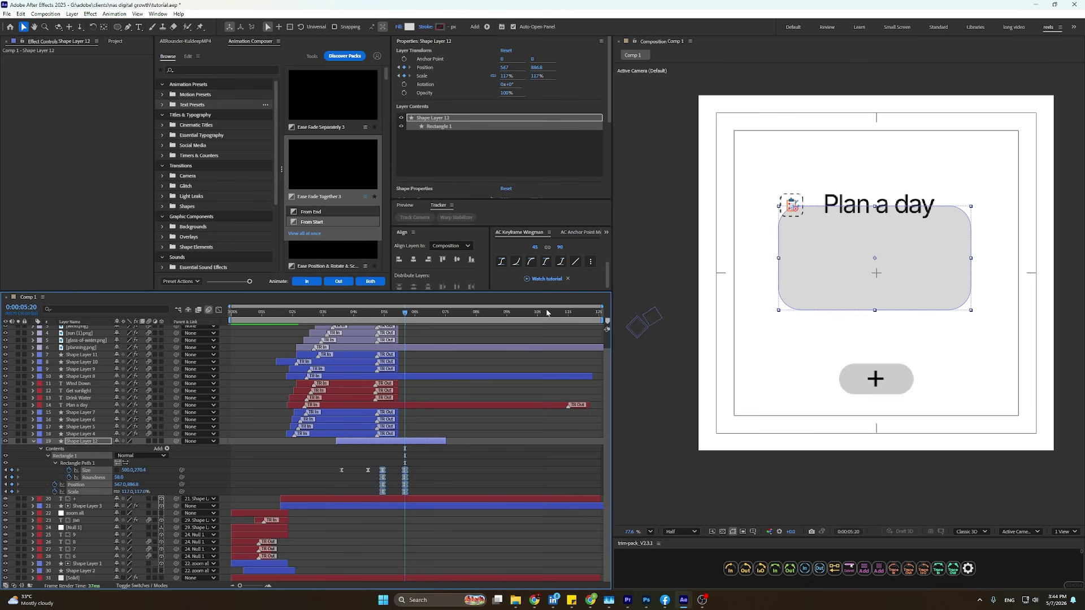
left_click(545, 261)
left_click(363, 312)
key("space")
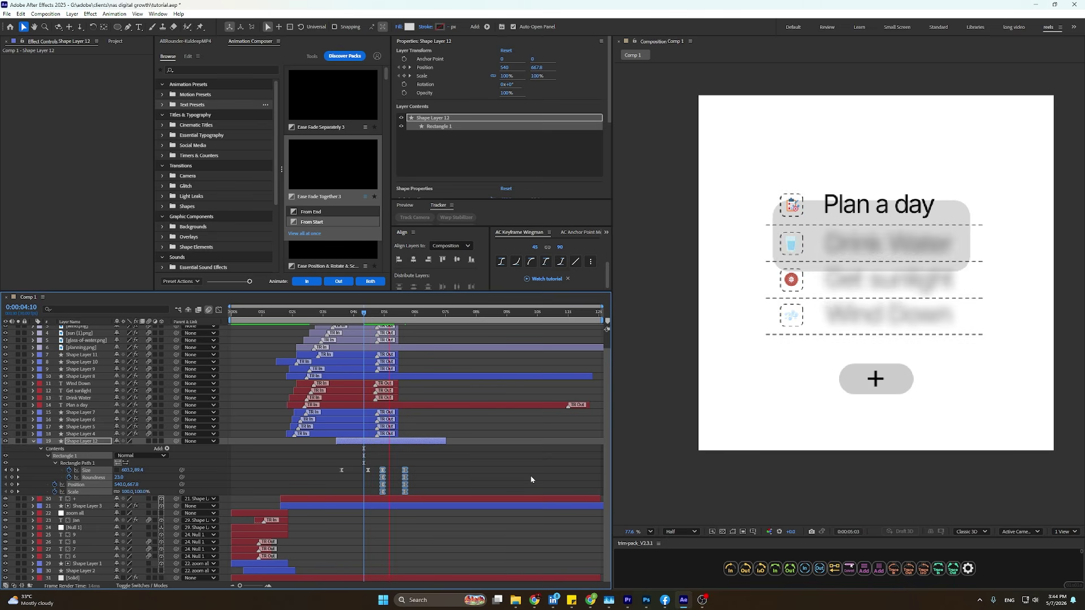
key("space")
Keyframe the Plan a day text, its dashed checkbox and the planning icon to shift inside the grey card between 0:00:04:28 and 0:00:05:20.
left_click(383, 319)
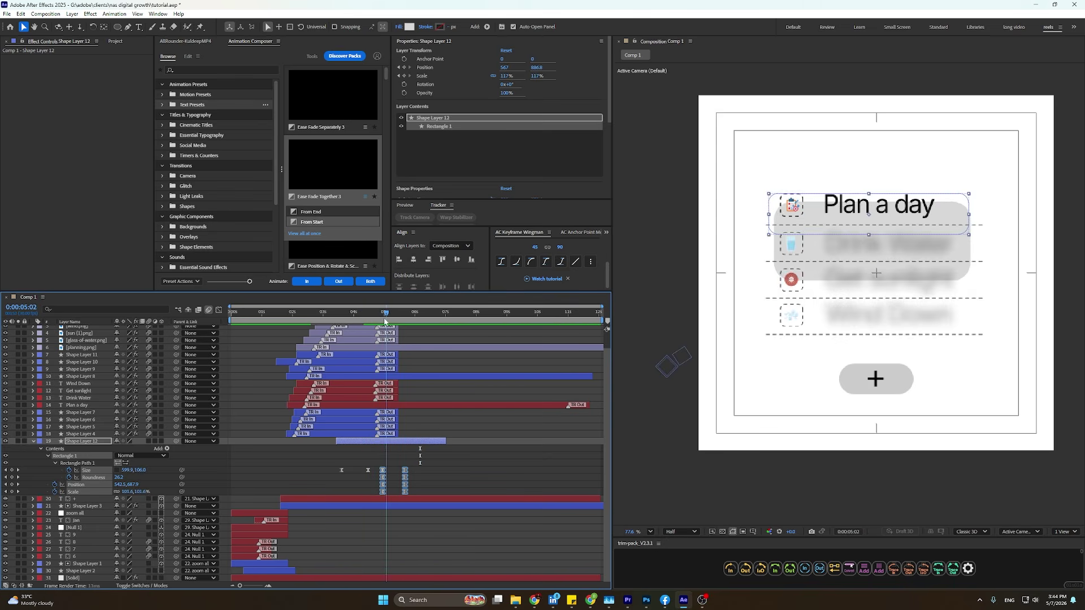
left_click_drag(383, 324, 388, 351)
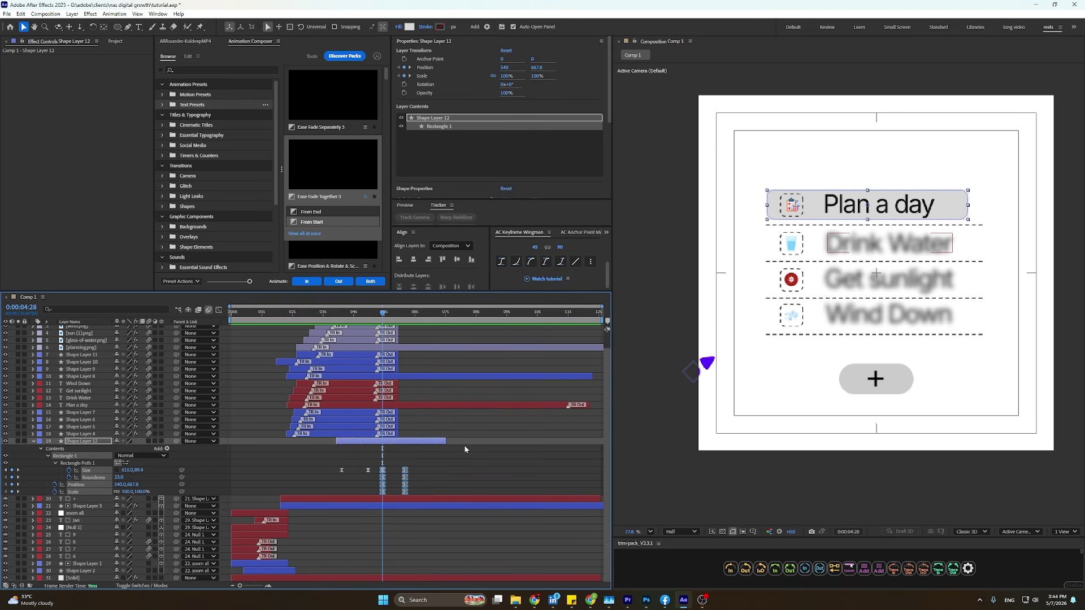
left_click(436, 433)
scroll(418, 431, "up", 2)
left_click(394, 423)
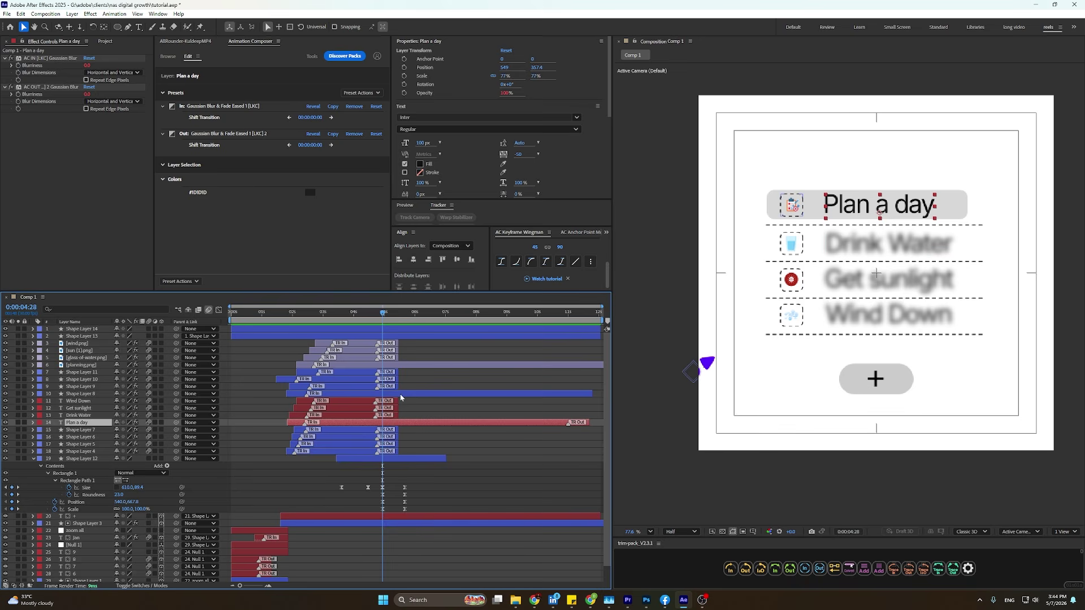
left_click(401, 396, "ctrl")
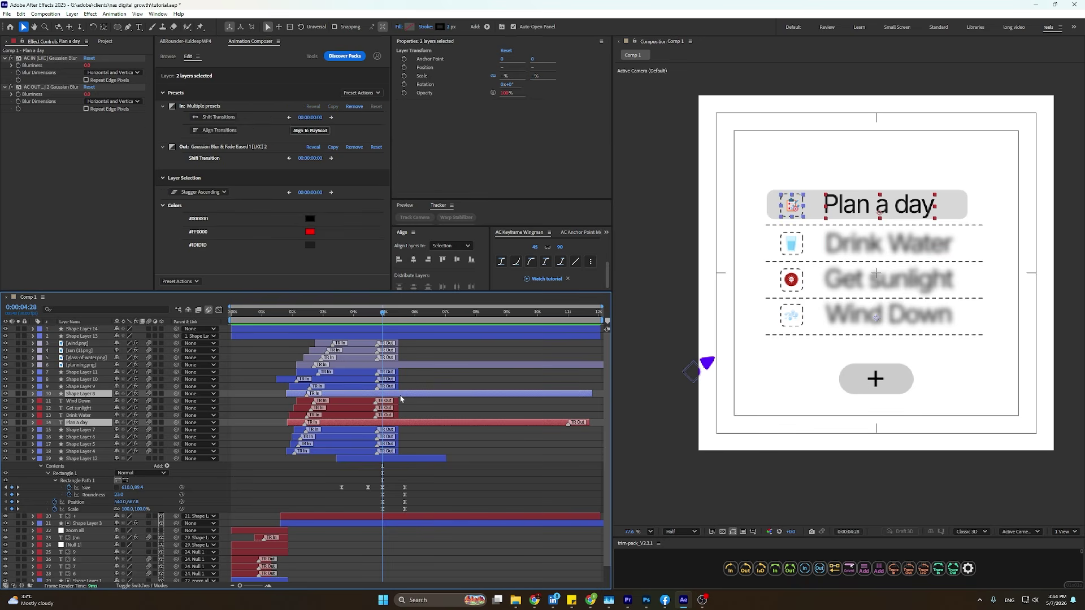
left_click(407, 367, "ctrl")
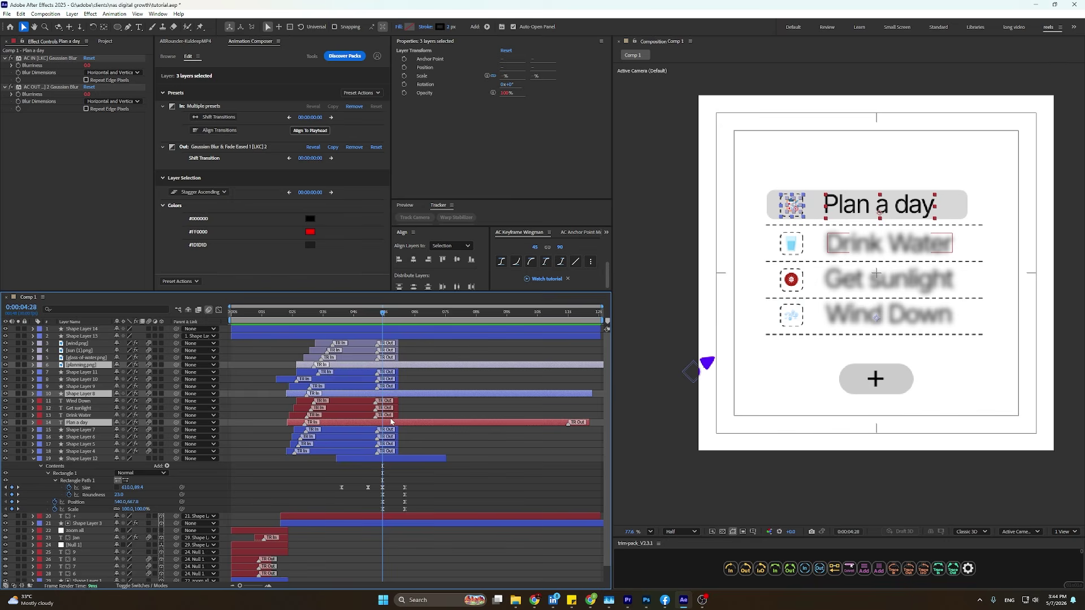
key("p")
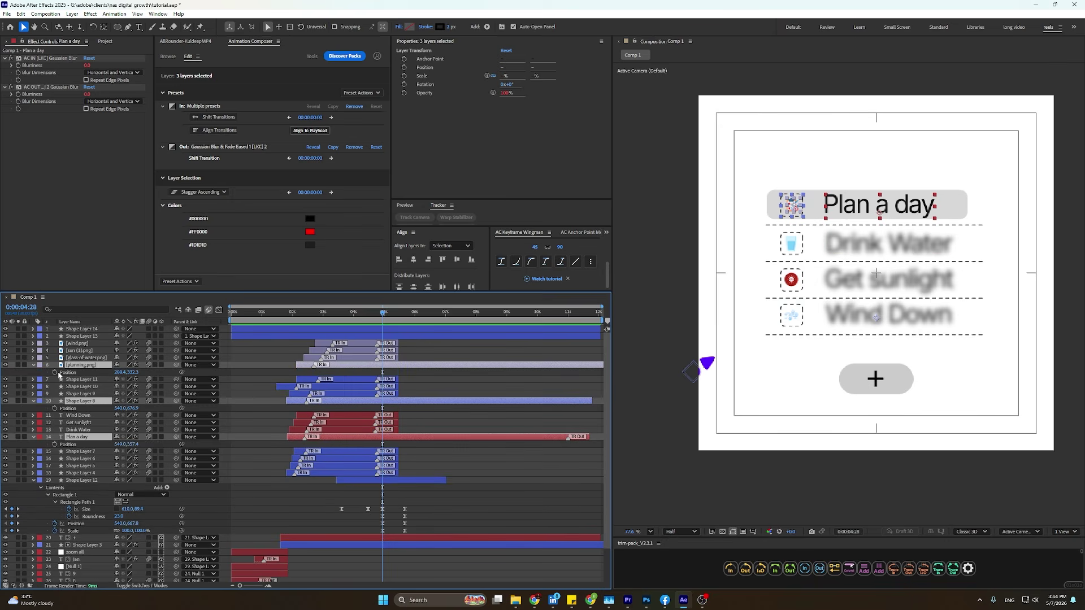
left_click(54, 372)
left_click_drag(387, 316, 407, 340)
left_click_drag(868, 210, 882, 237)
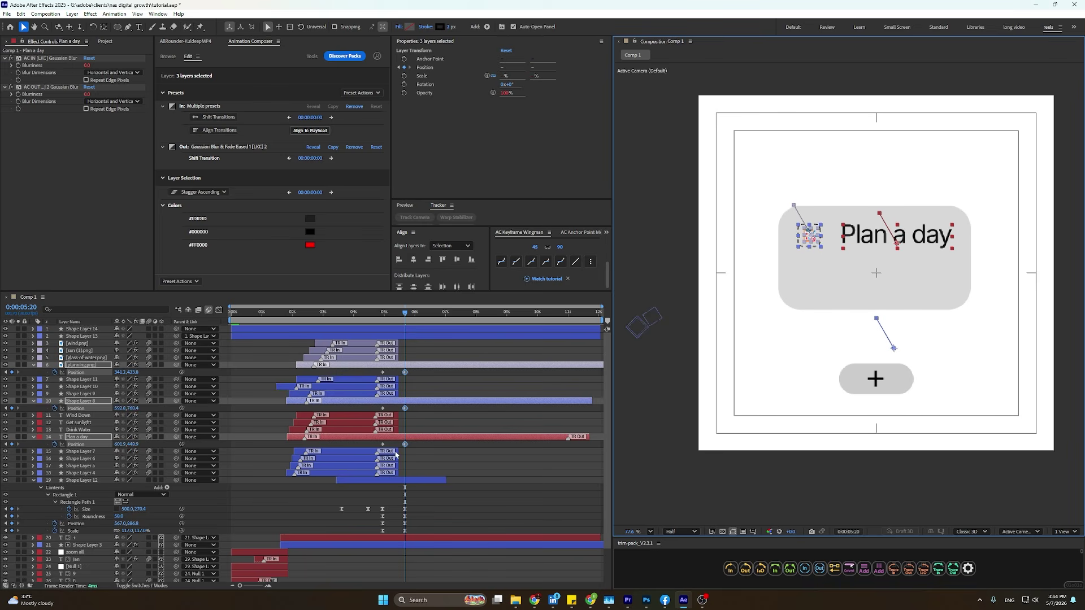
Apply the same ease to the position keyframes of the text, checkbox and icon, and preview the transition.
left_click_drag(419, 368, 367, 450)
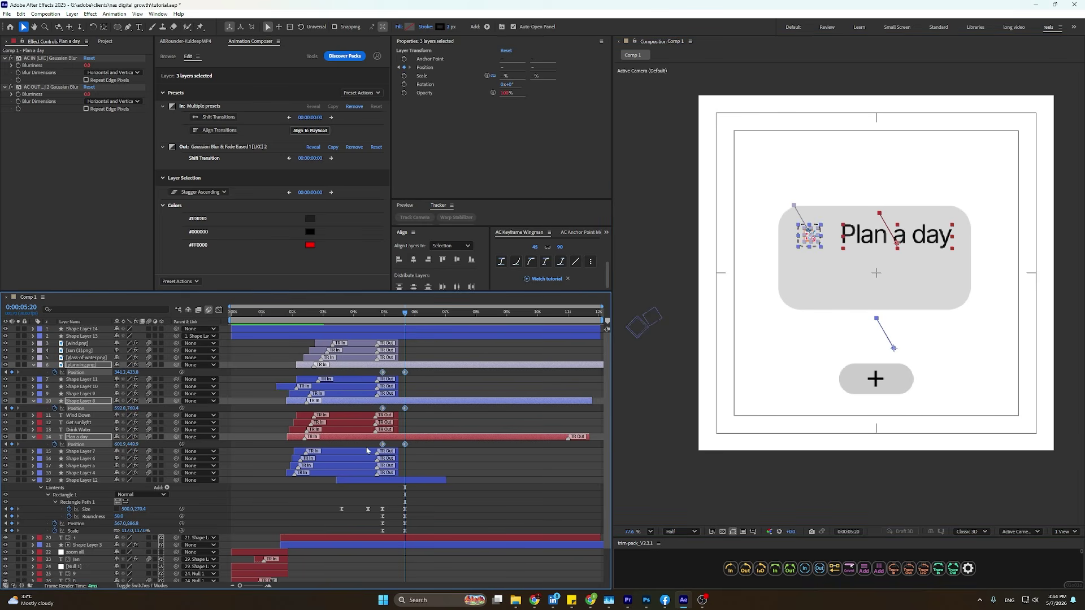
left_click(545, 261)
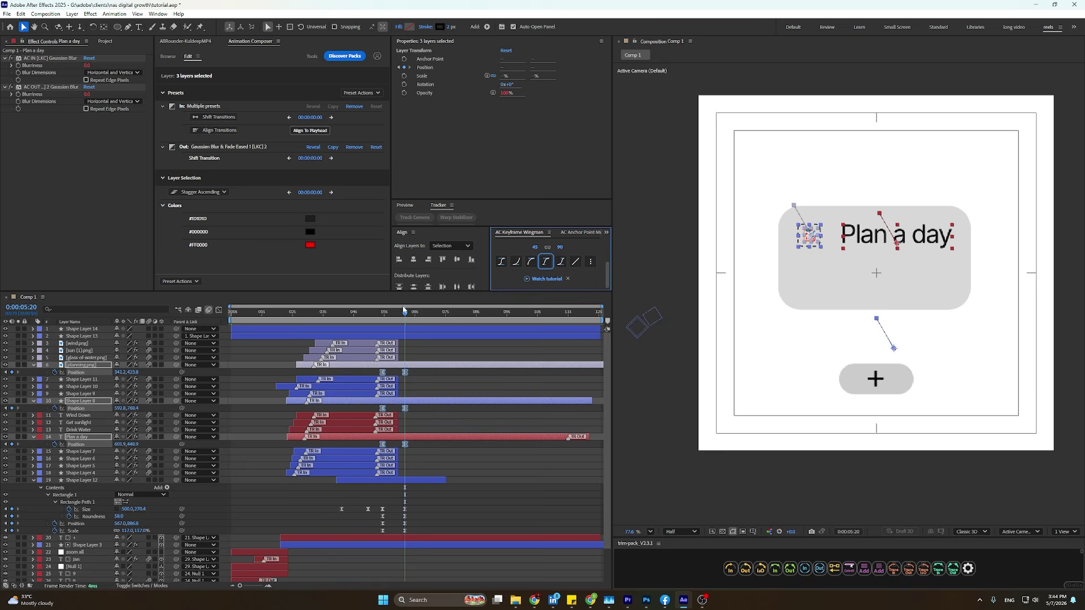
left_click(359, 316)
left_click_drag(359, 316, 358, 315)
key("space")
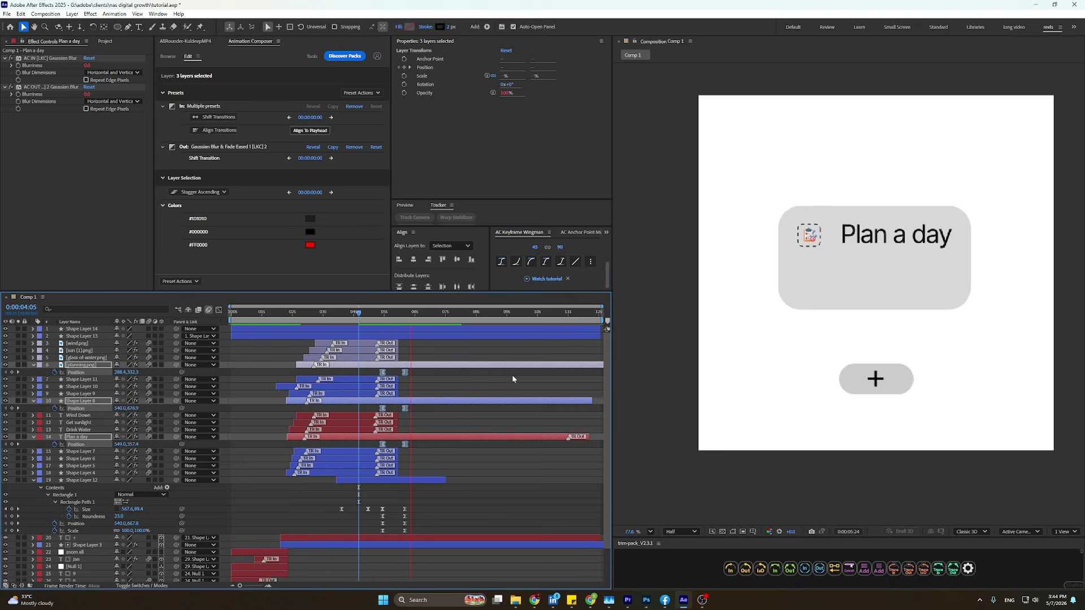
left_click(369, 315)
left_click_drag(370, 324, 422, 368)
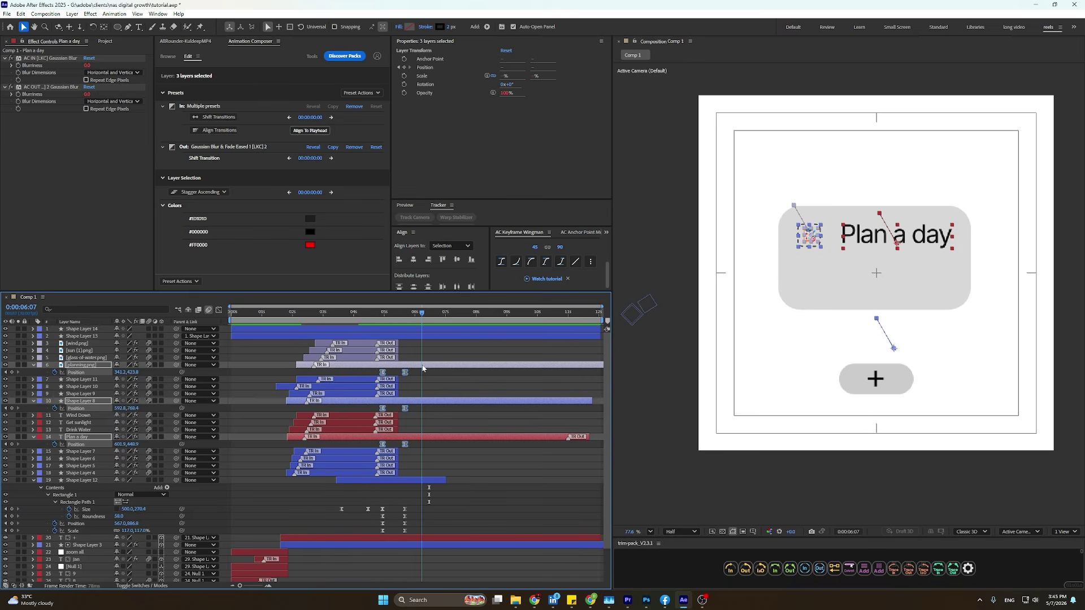
Draw a rounded rectangle about 194 × 150 px at 0:00:05:19 inside the grey card, below the planning icon.
left_click(559, 487)
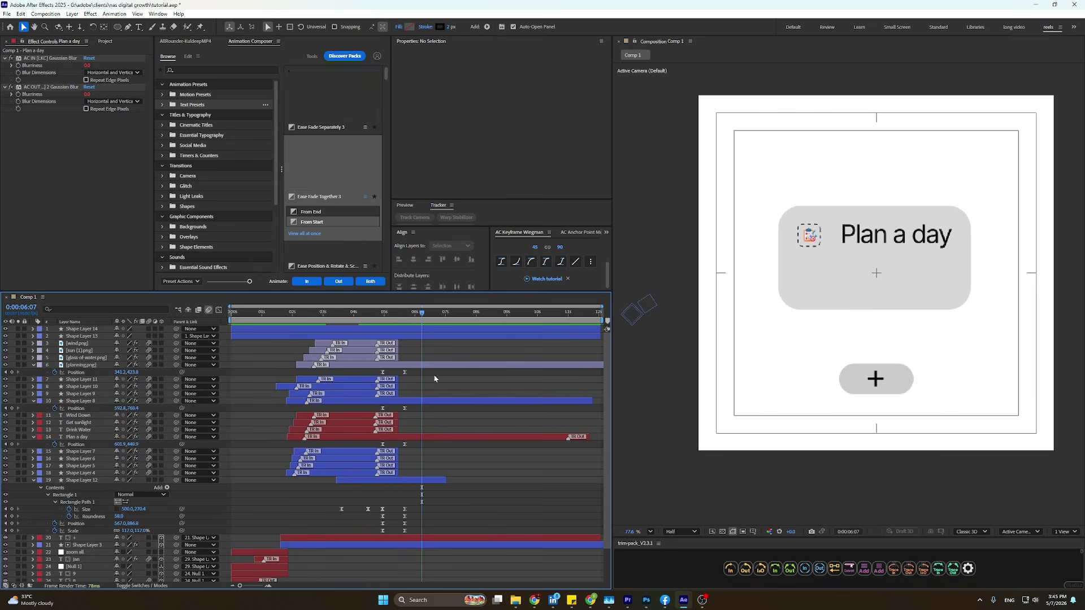
left_click_drag(414, 314, 403, 328)
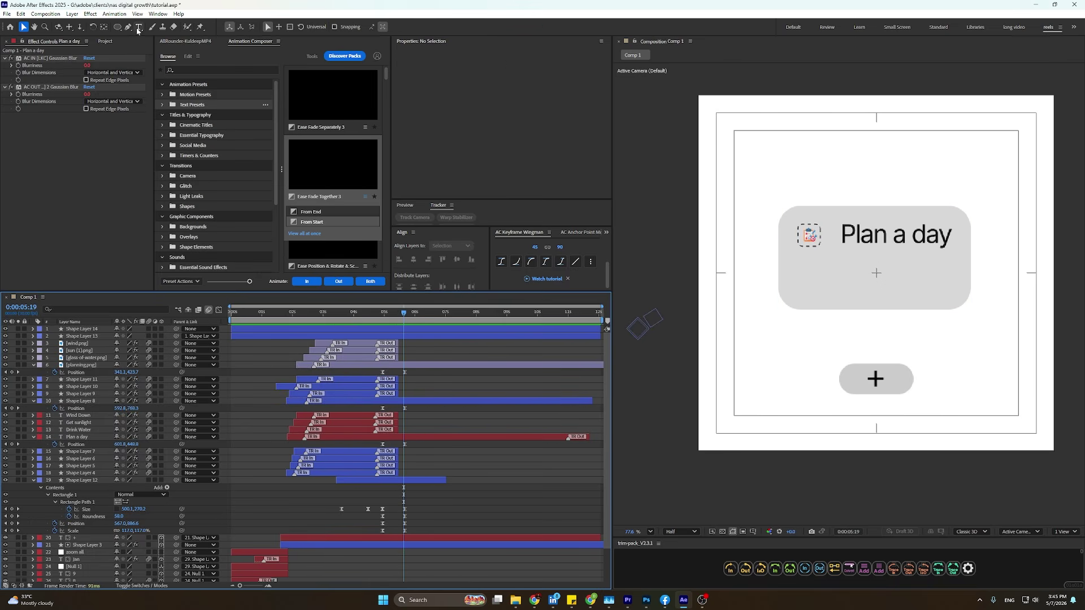
left_click(119, 27)
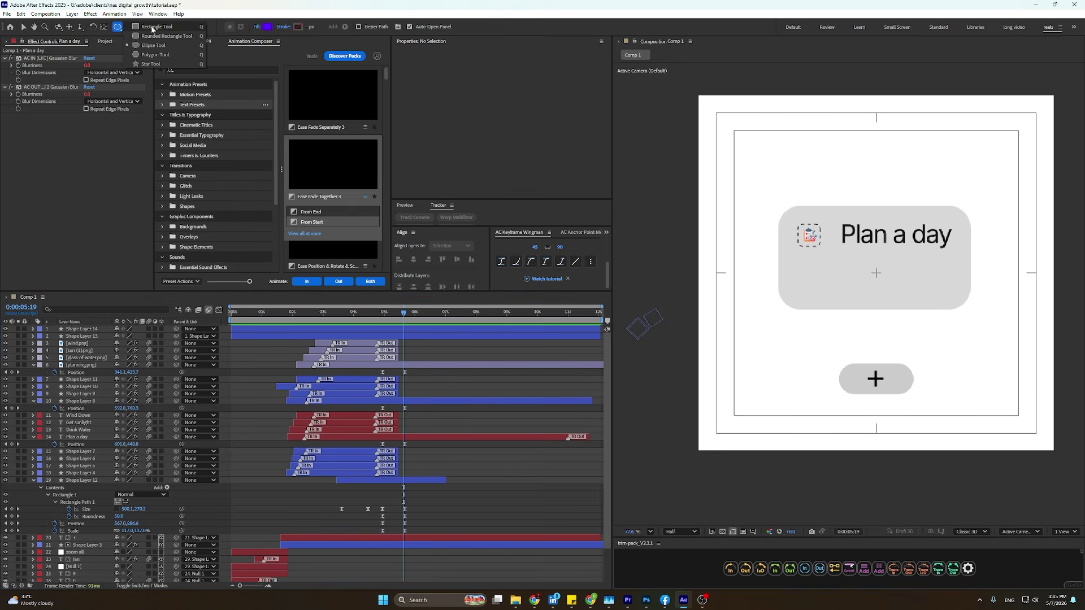
left_click(144, 29)
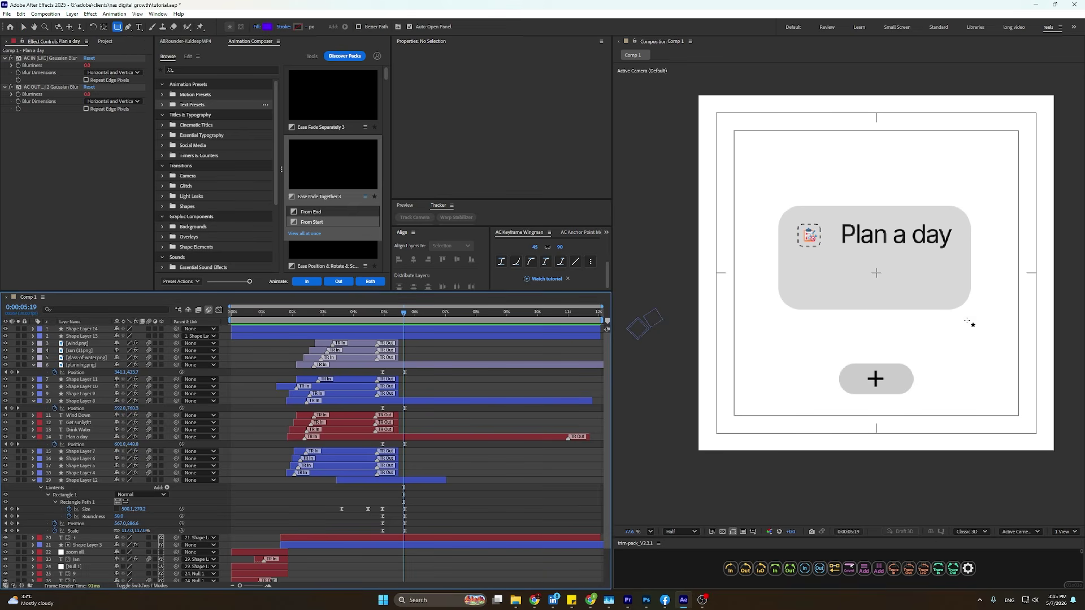
scroll(903, 277, "up", 3)
left_click_drag(755, 226, 873, 317)
Set the new rectangle's roundness to 45 and its fill color to grey #B6B6B6.
scroll(505, 137, "down", 3)
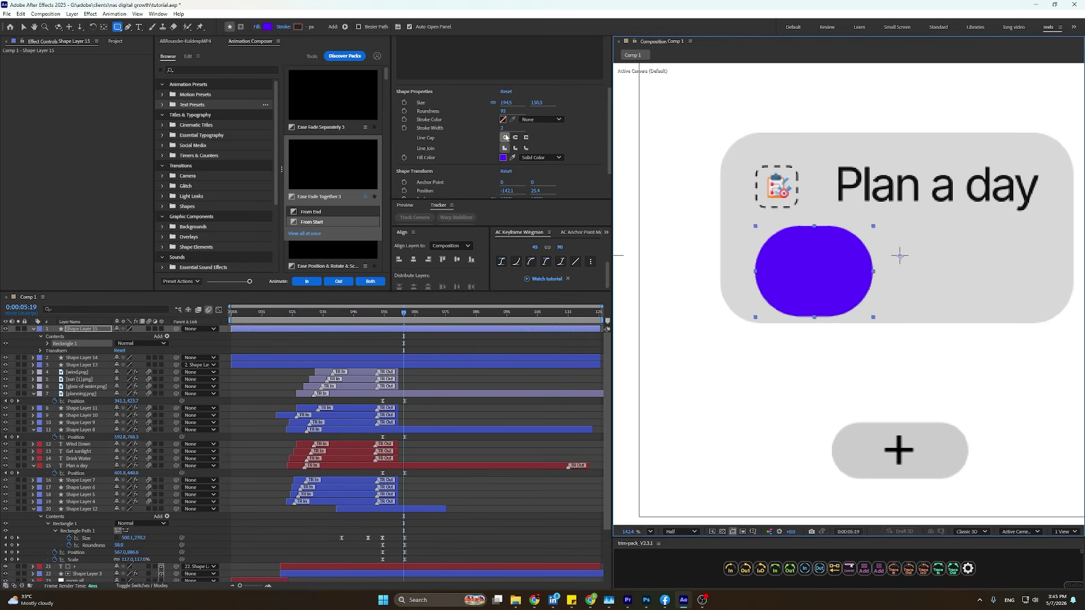
mouse_move(504, 112)
left_mouse_down()
mouse_move(460, 115)
mouse_move(492, 129)
mouse_move(500, 116)
left_mouse_up()
left_click(503, 112)
type("45")
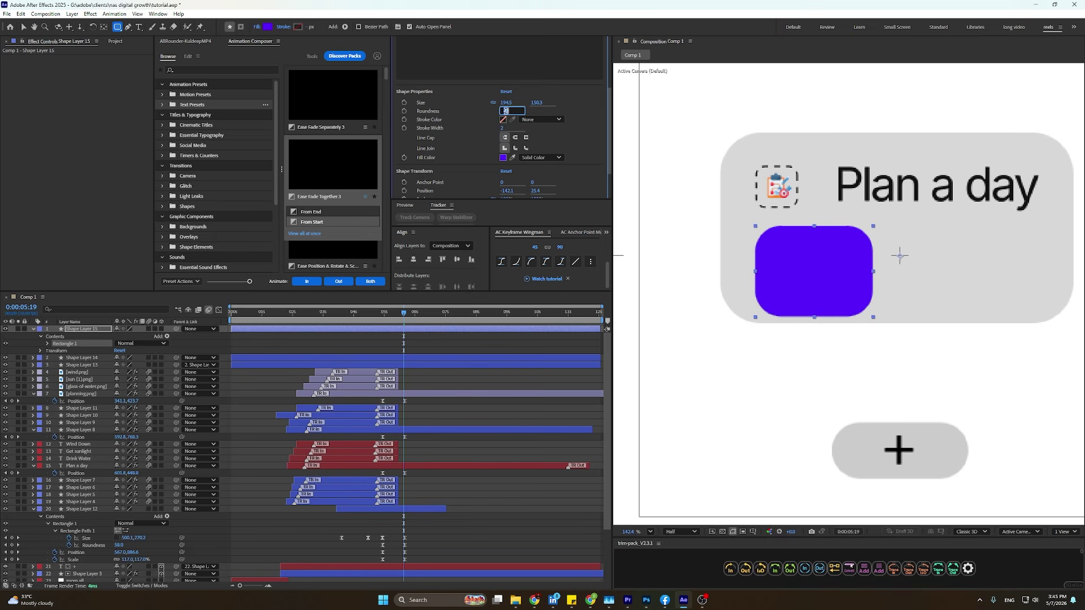
left_click(267, 27)
left_click_drag(460, 317, 435, 276)
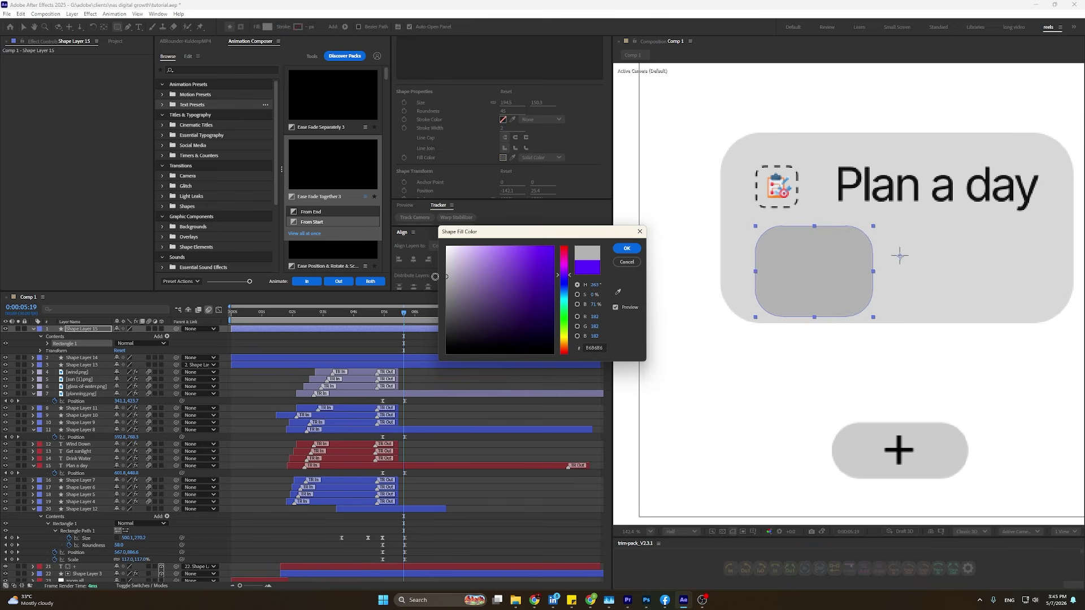
left_click(626, 248)
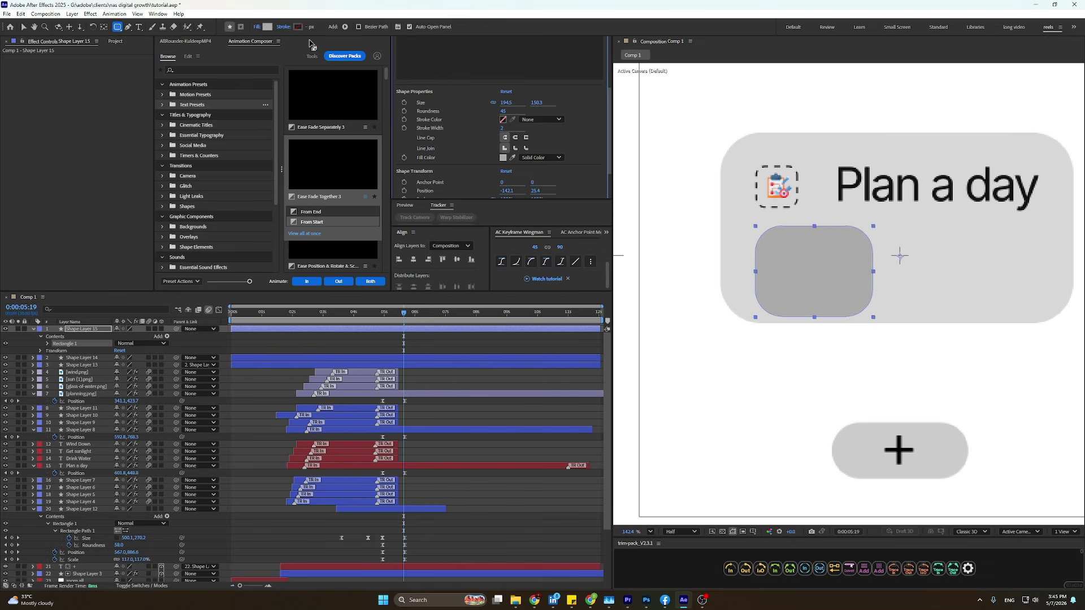
Give the new rectangle a purple stroke 9 px wide.
left_click(298, 27)
left_click_drag(568, 352, 565, 275)
left_click(553, 247)
left_click(626, 251)
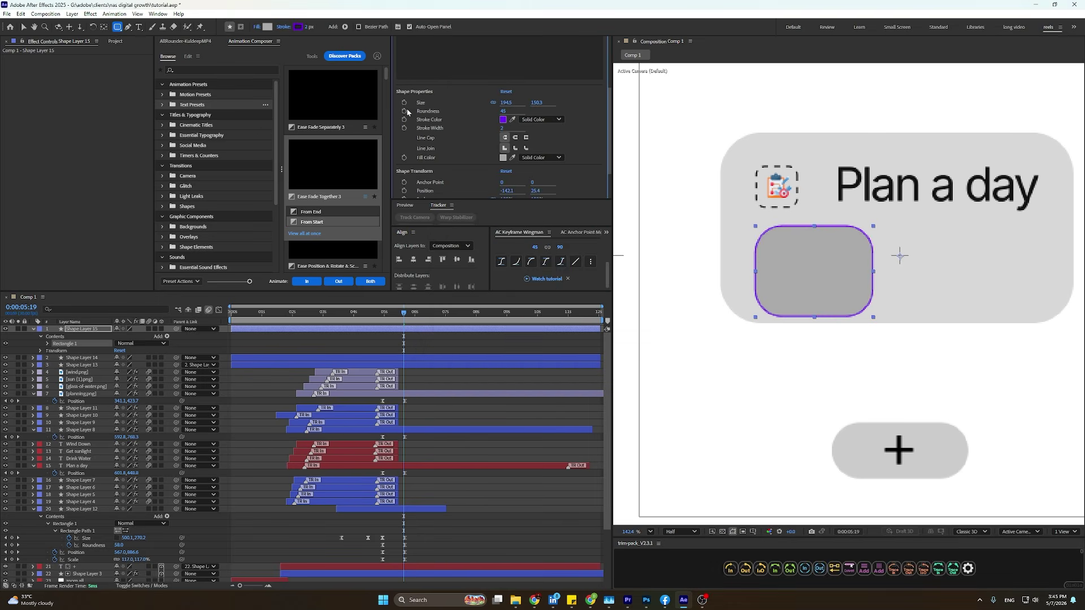
left_click(307, 27)
type("9")
key("Return")
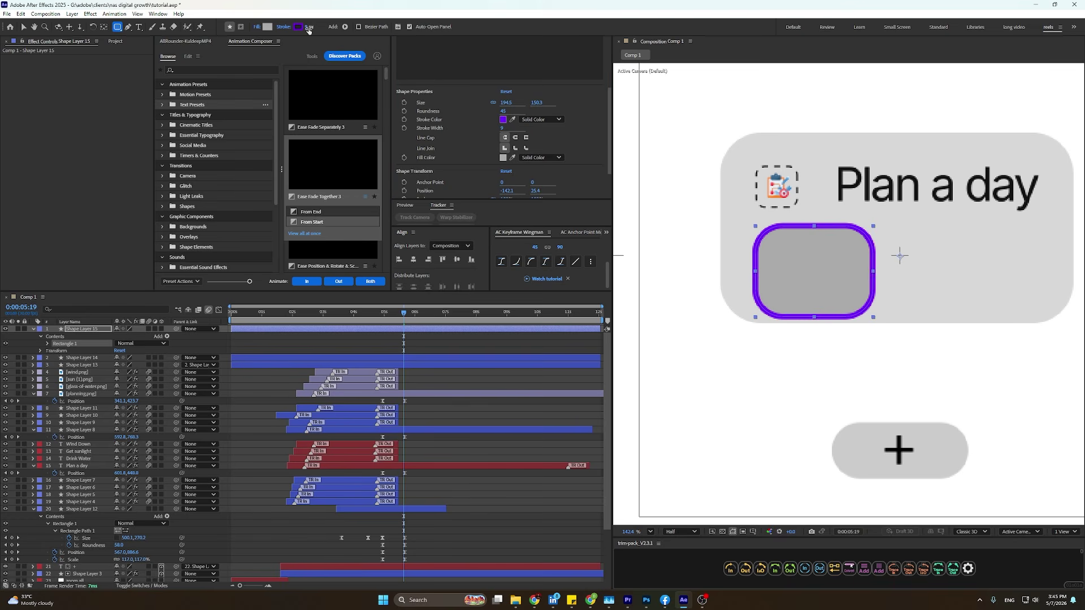
Reduce the new rectangle's stroke width to 1 px.
left_click(307, 27)
type("1")
key("Return")
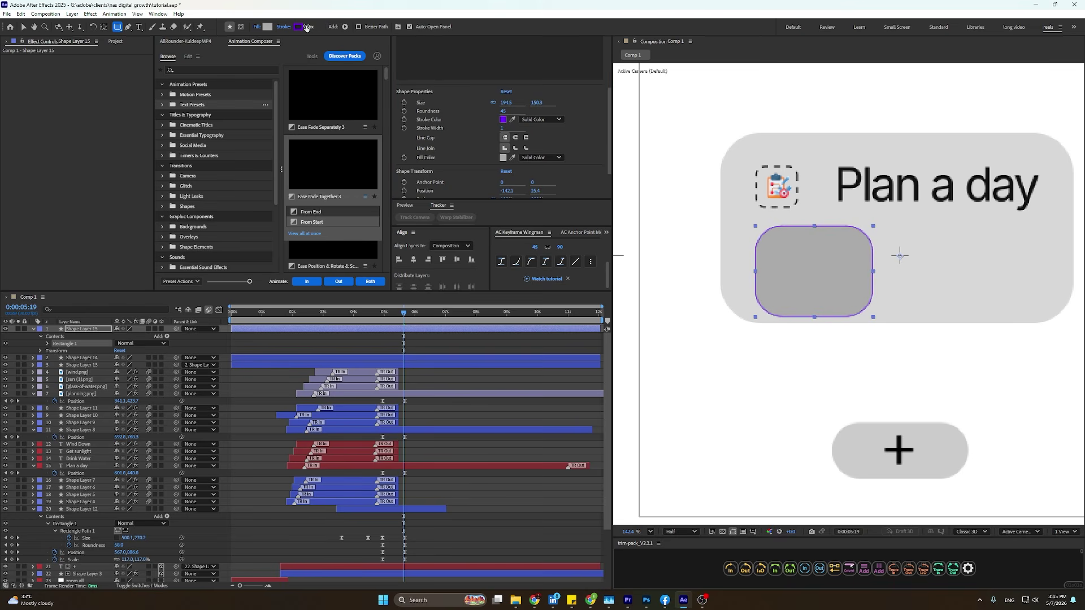
Scale the new rectangle to 77% and place it inside the grey card's left edge, below the planning icon.
left_click(23, 27)
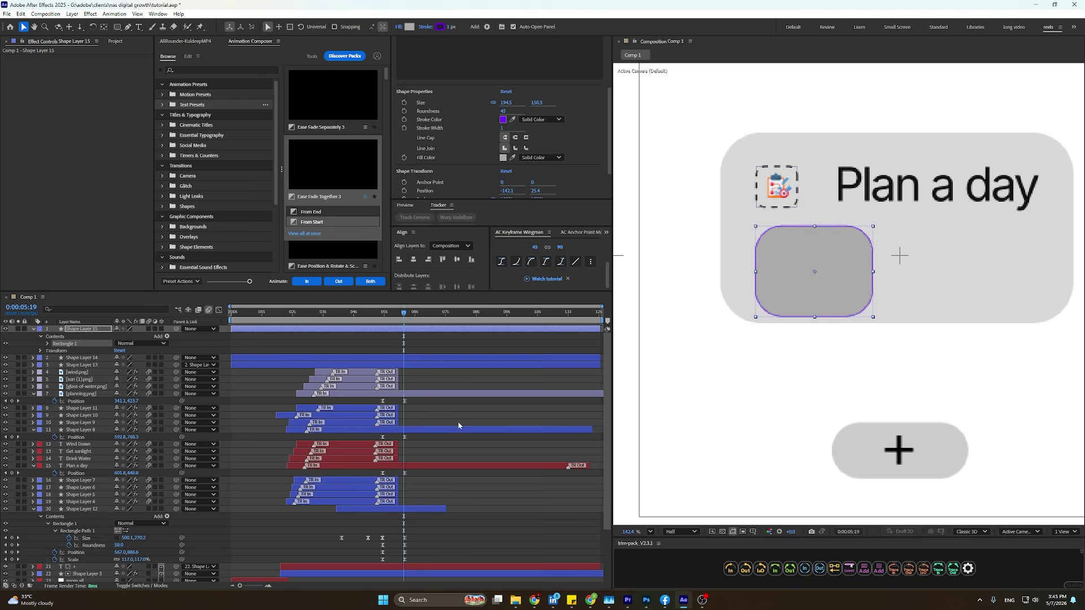
left_click_drag(844, 282, 826, 276)
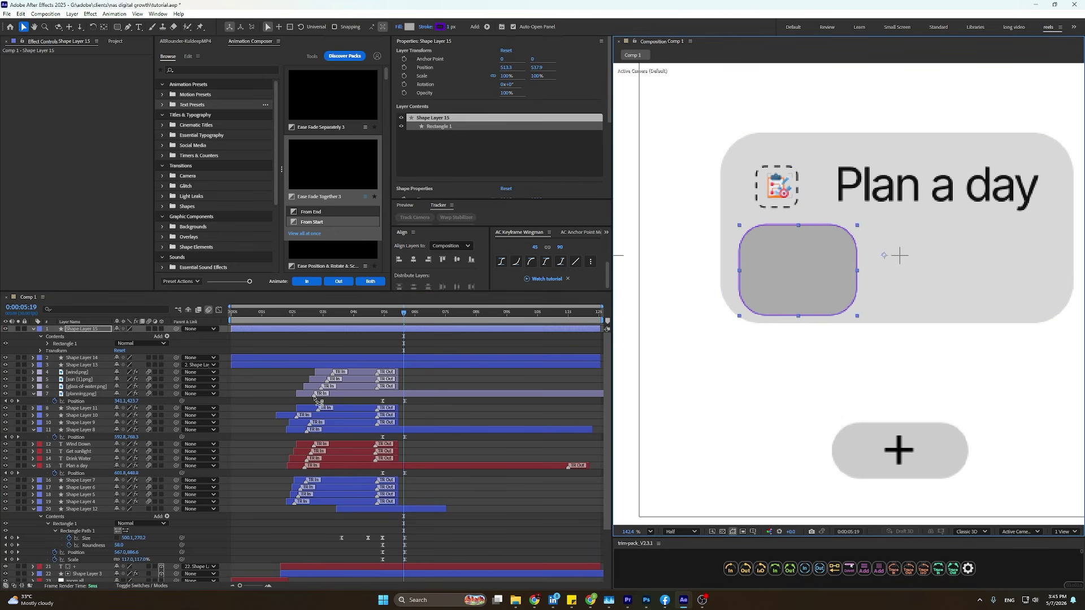
key("s")
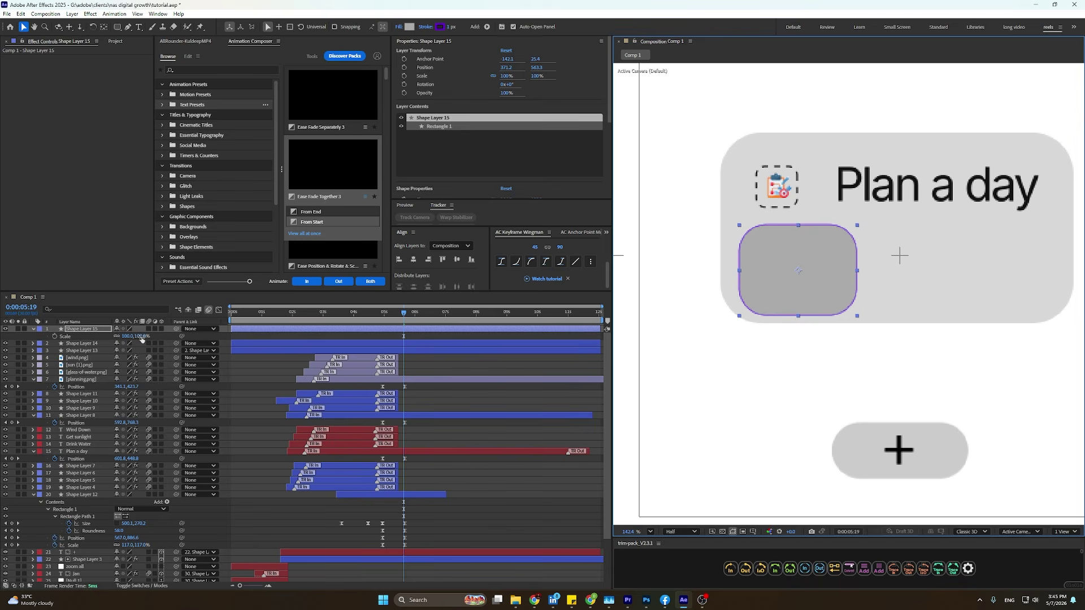
left_click_drag(142, 338, 128, 337)
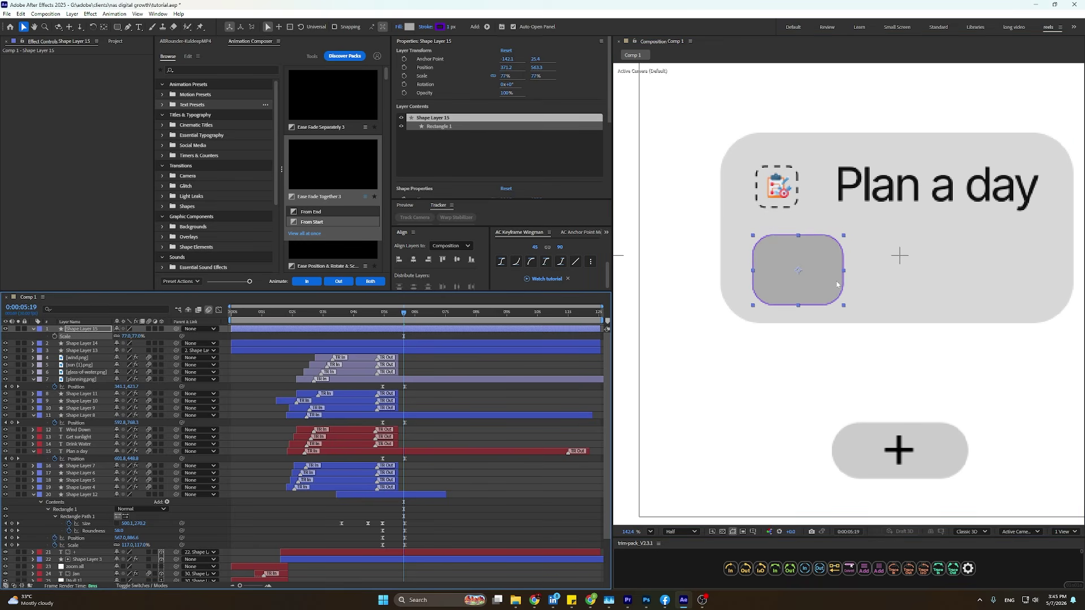
left_click_drag(837, 284, 828, 281)
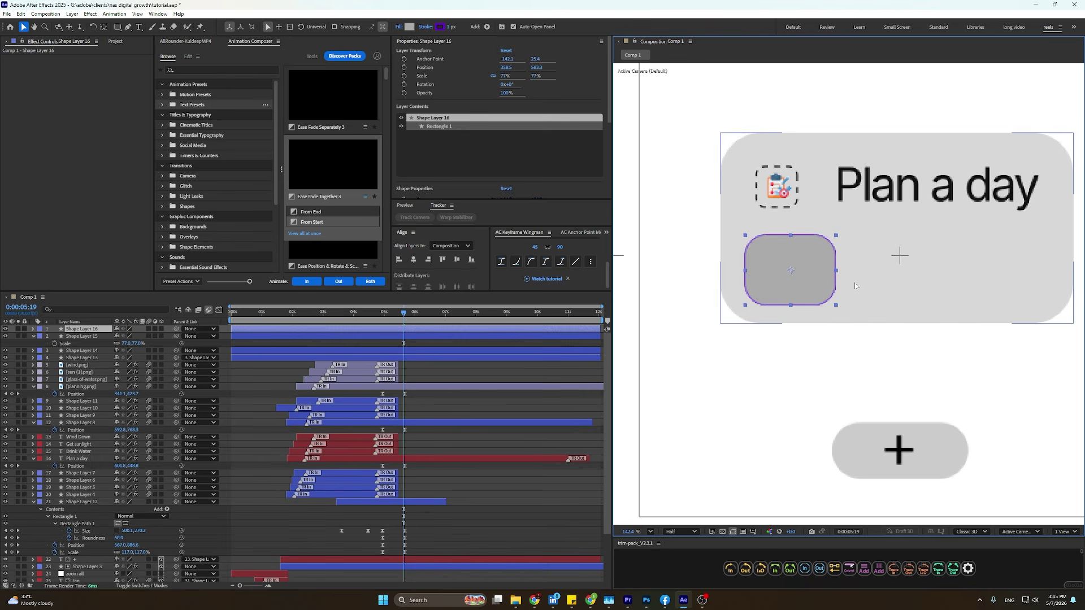
Place two duplicates of the small rectangle beside it to form an evenly spaced row of three inside the card.
left_click_drag(800, 278, 910, 280)
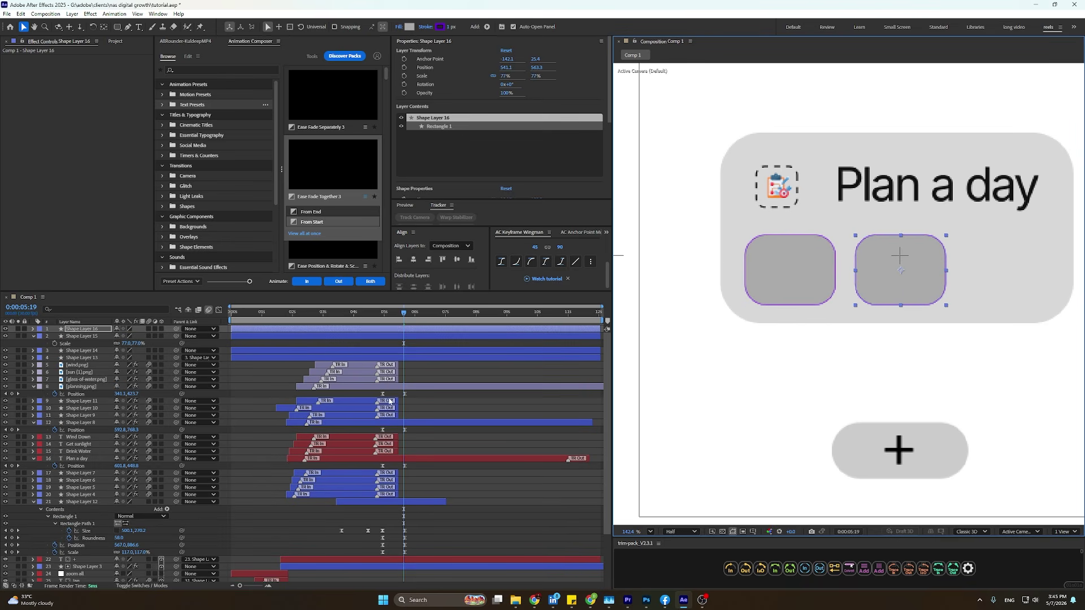
key("ctrl+d")
left_click_drag(908, 287, 1008, 287)
Shift the row of three rectangles slightly left to center it in the card, and check the whole composition.
left_click(924, 286, "shift")
left_click(819, 275, "shift")
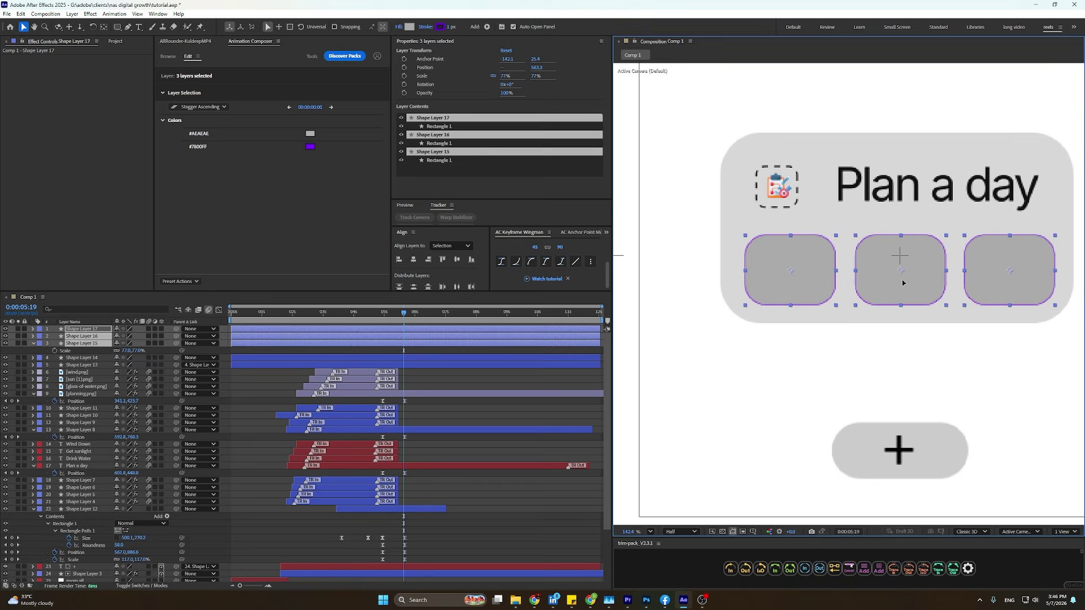
left_click_drag(904, 283, 900, 281)
key("shift+Left")
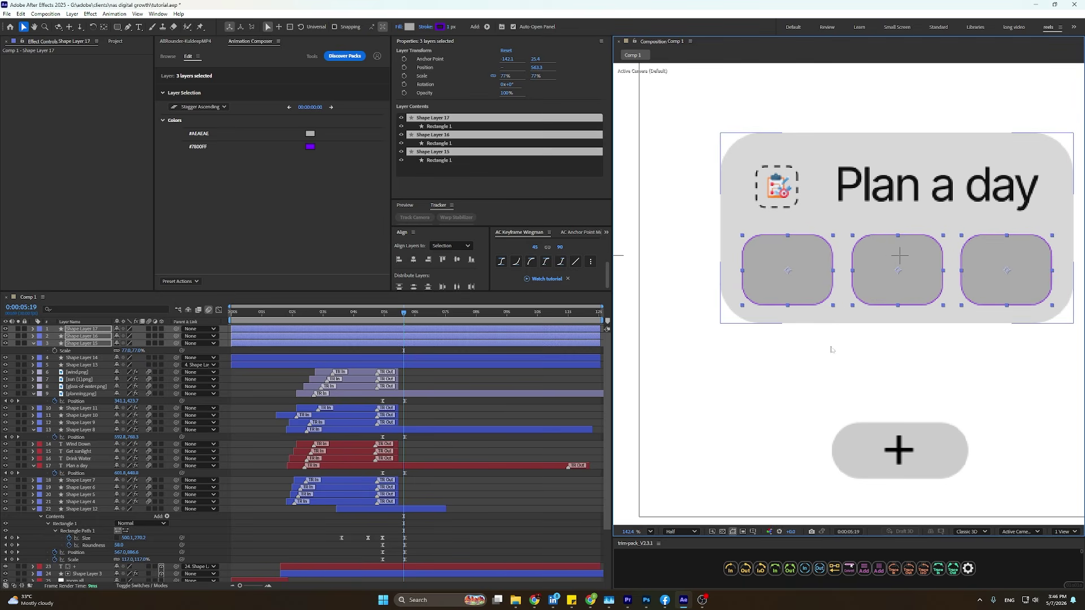
left_click(723, 411)
scroll(719, 403, "down", 5)
left_click(1027, 261)
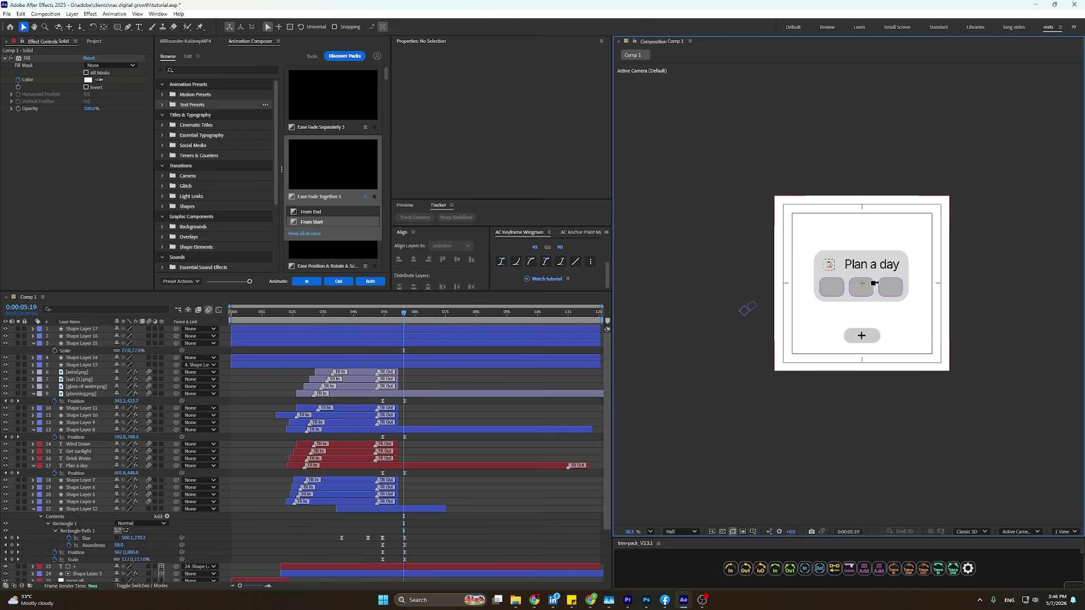
Set the fill color of all three small rectangles to dark grey #747474, keeping their purple stroke.
scroll(863, 275, "up", 5)
left_click(820, 269)
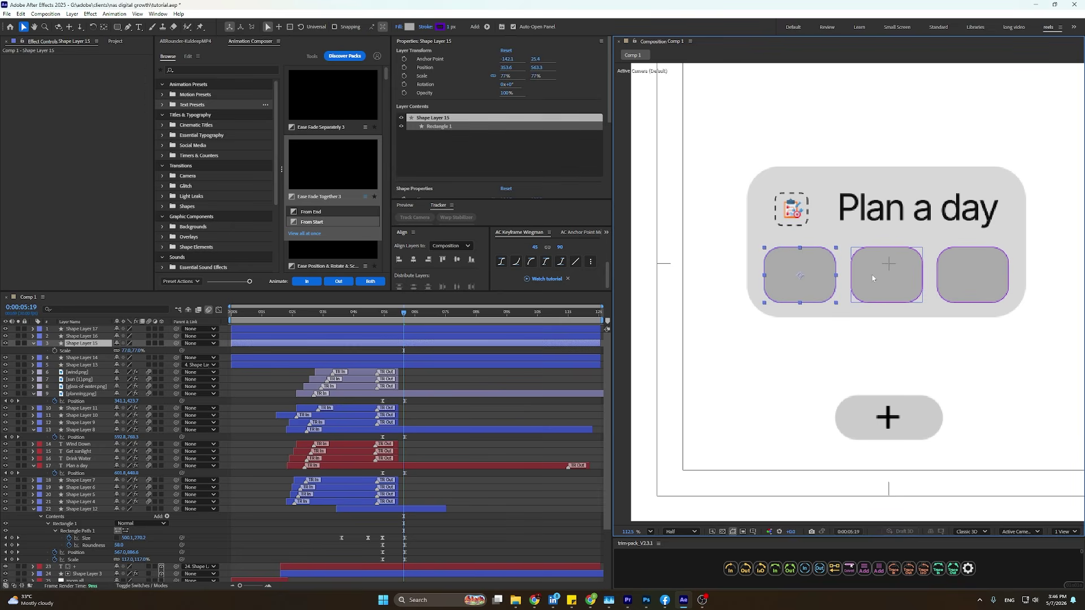
left_click(876, 277, "shift")
left_click(949, 284, "shift")
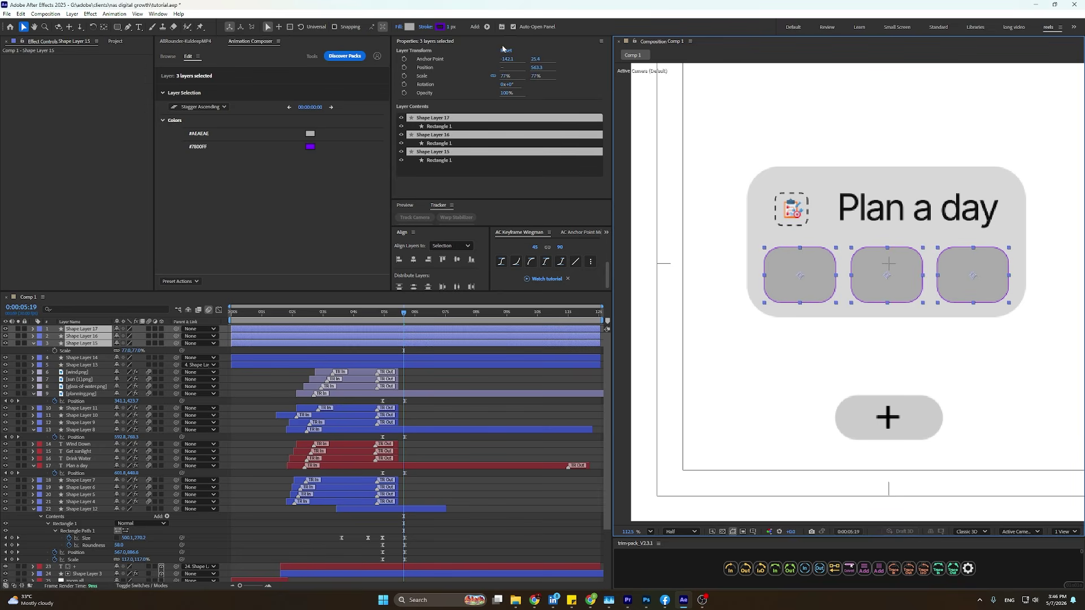
left_click(440, 27)
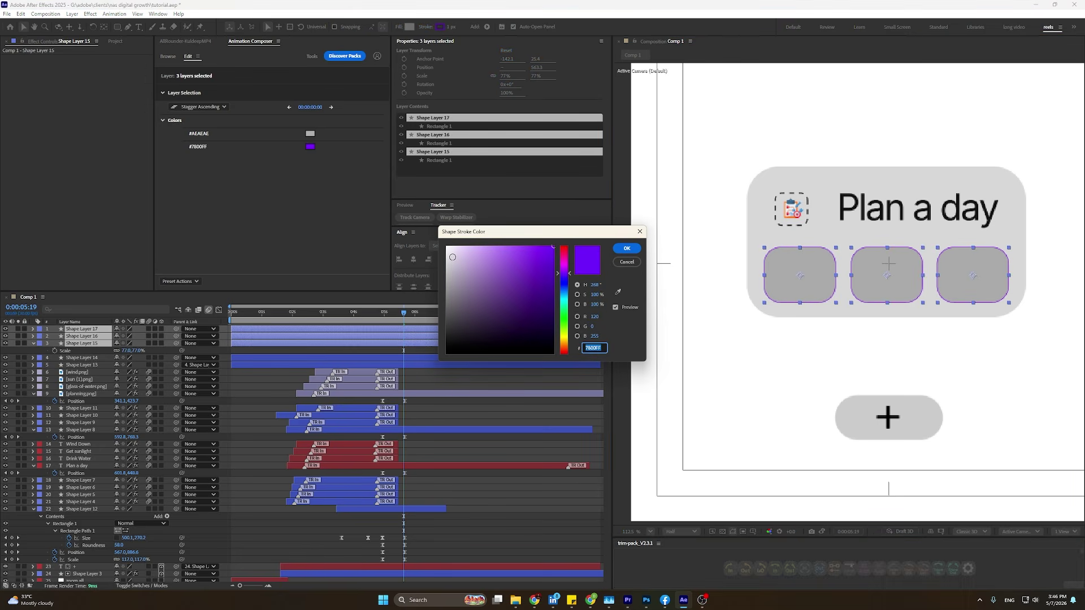
left_click(626, 248)
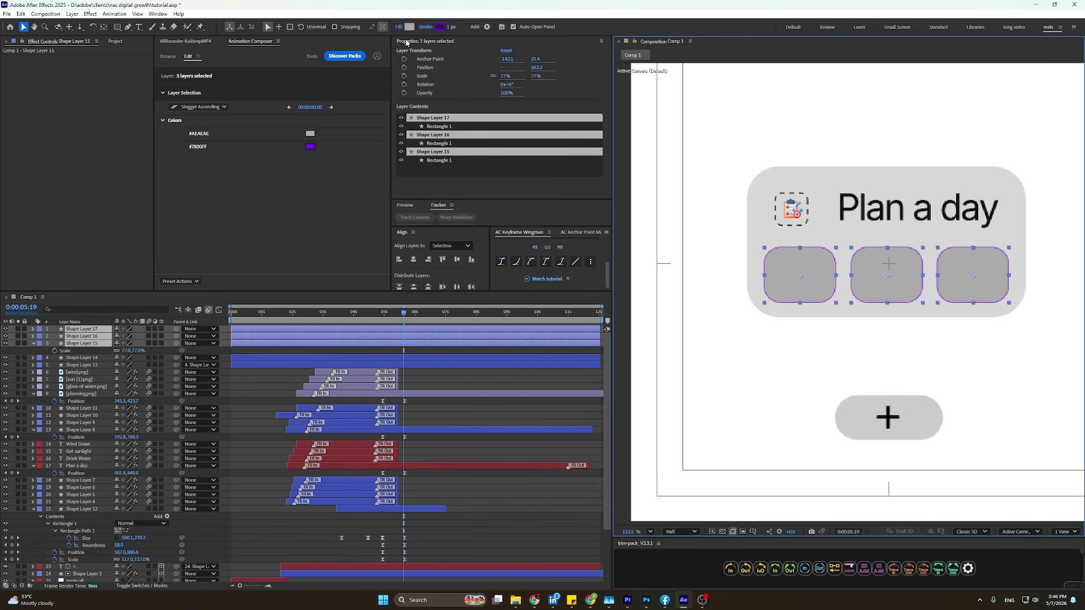
left_click(409, 27)
mouse_move(463, 276)
left_mouse_down()
mouse_move(434, 284)
mouse_move(434, 305)
left_mouse_up()
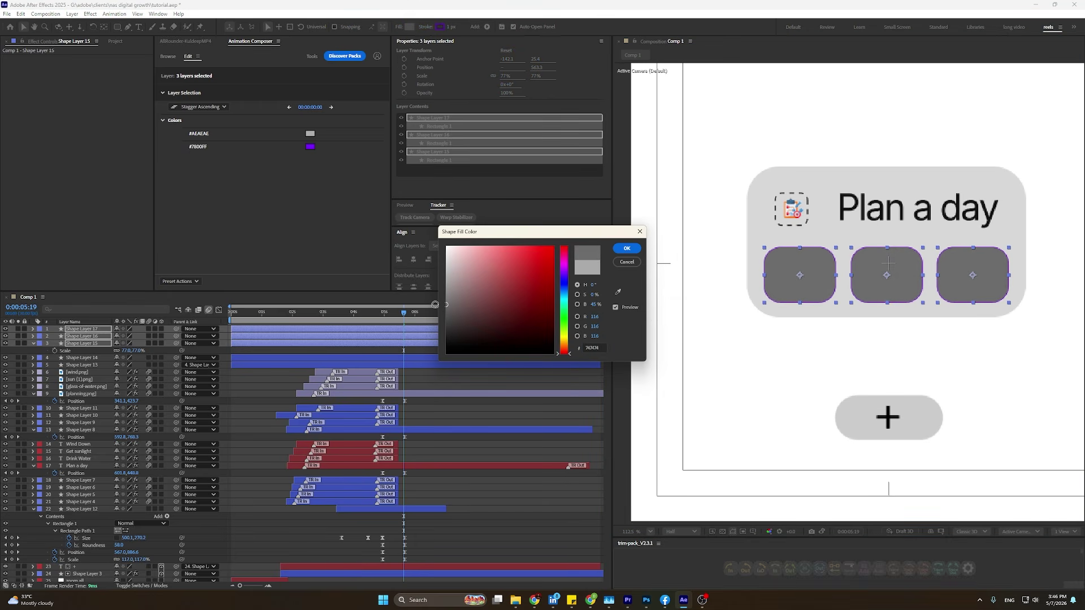
left_click(625, 249)
left_click(820, 149)
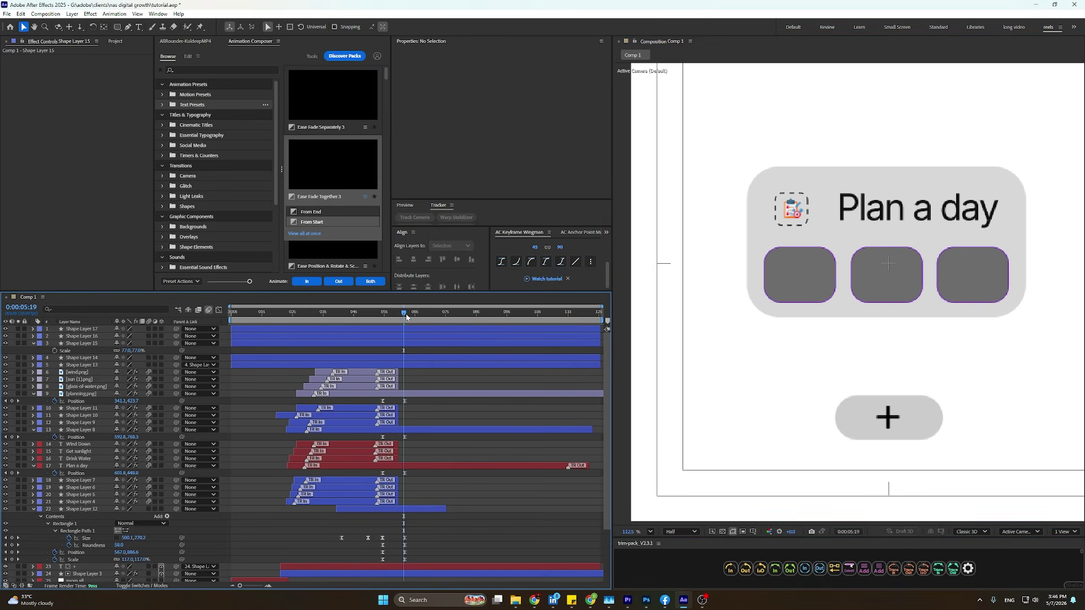
Trim the start of the three rectangle layers to 0:00:05:18.
left_click_drag(406, 317, 404, 353)
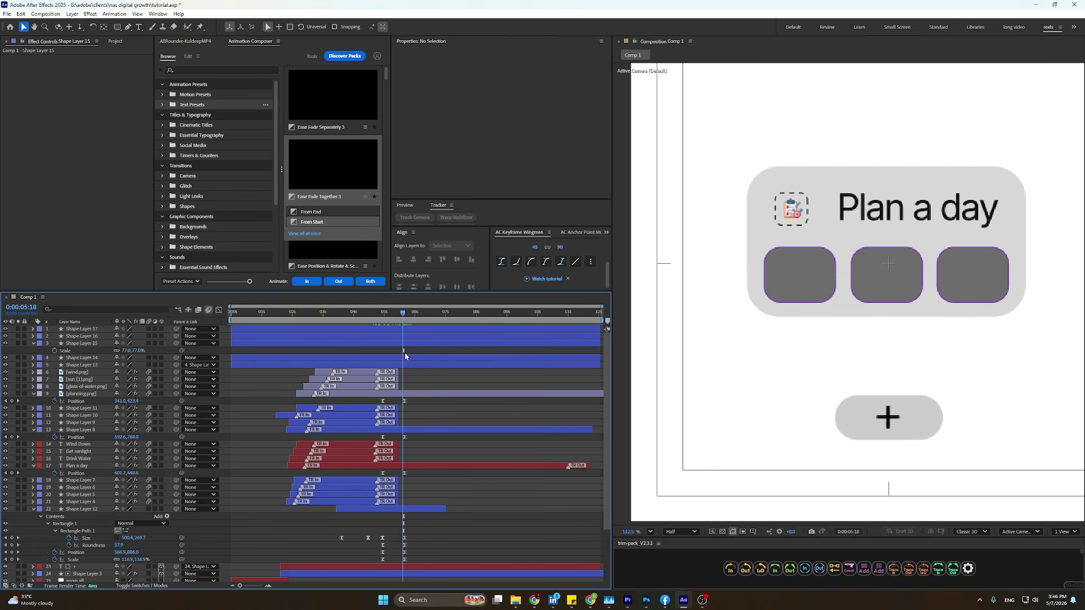
left_click(405, 330, "shift")
key("alt+bracketleft")
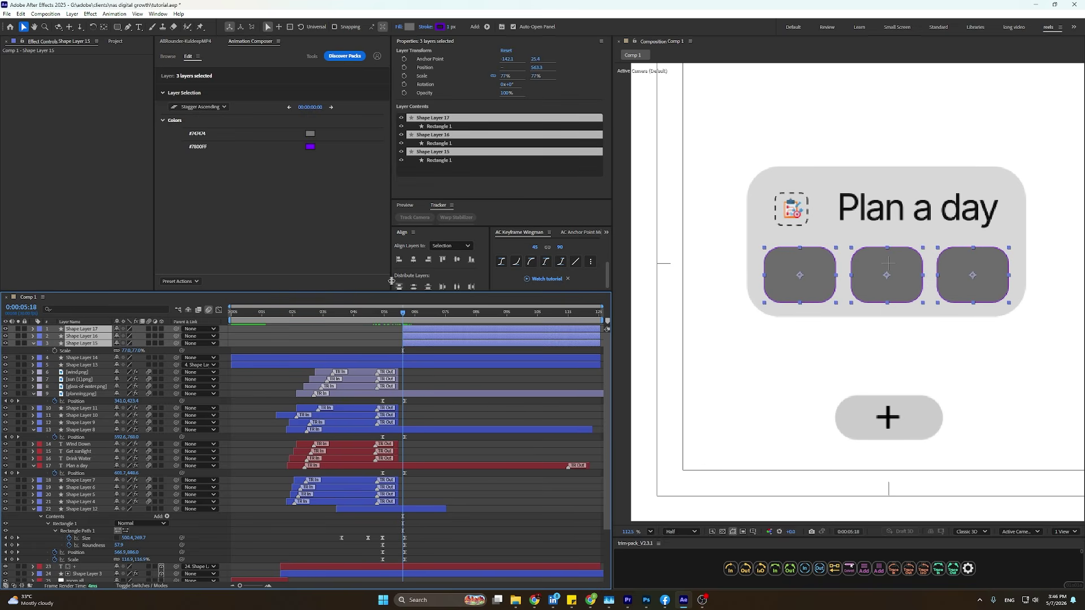
Apply the Overshoot XY Scale From Anchor motion preset as an In animation to the three rectangles.
left_click(168, 56)
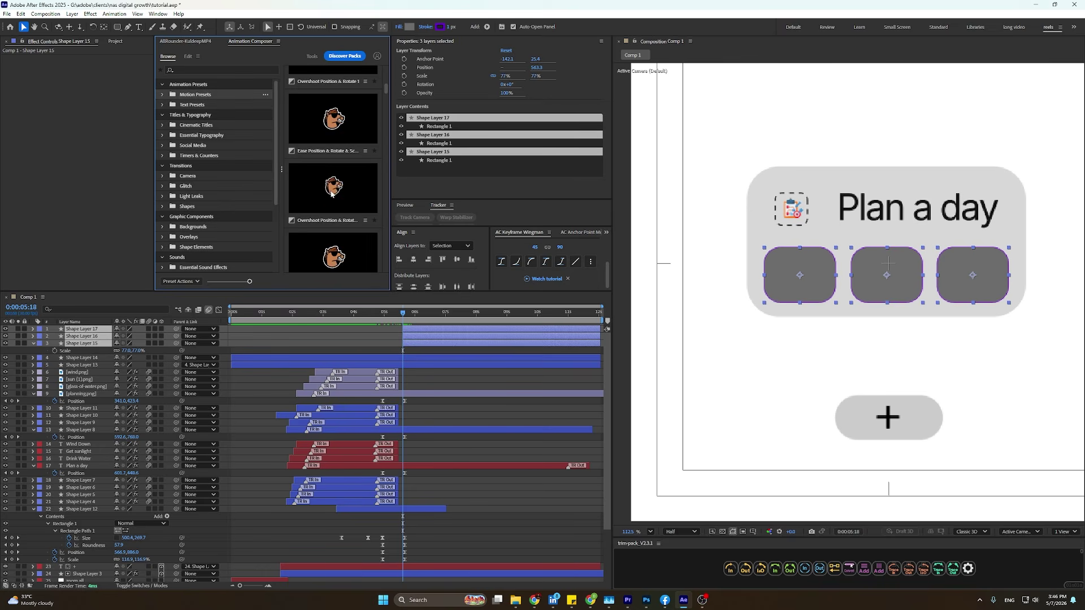
scroll(334, 170, "down", 5)
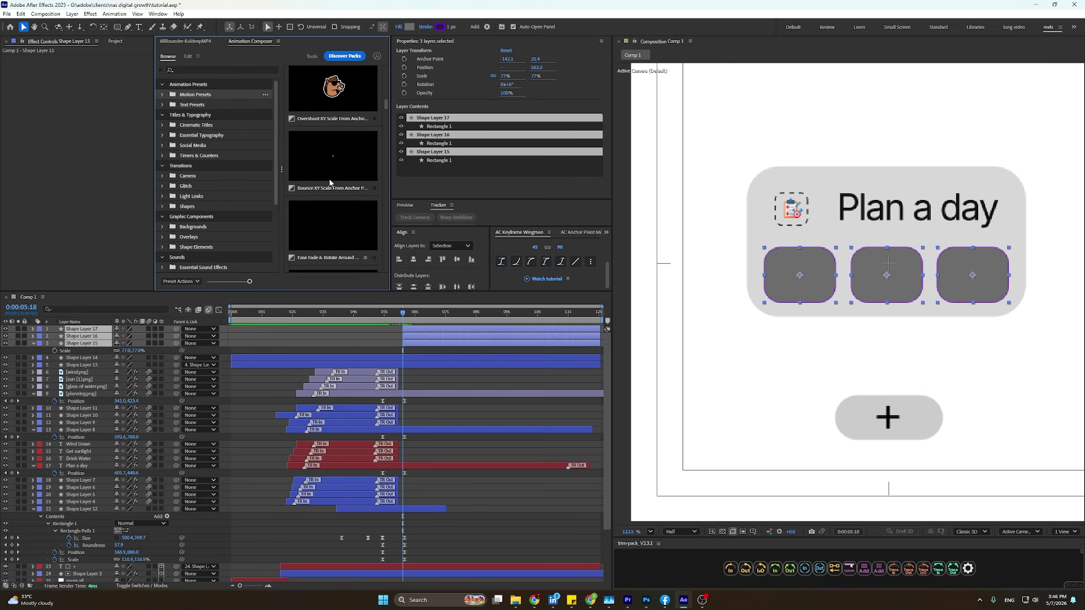
left_click(334, 85)
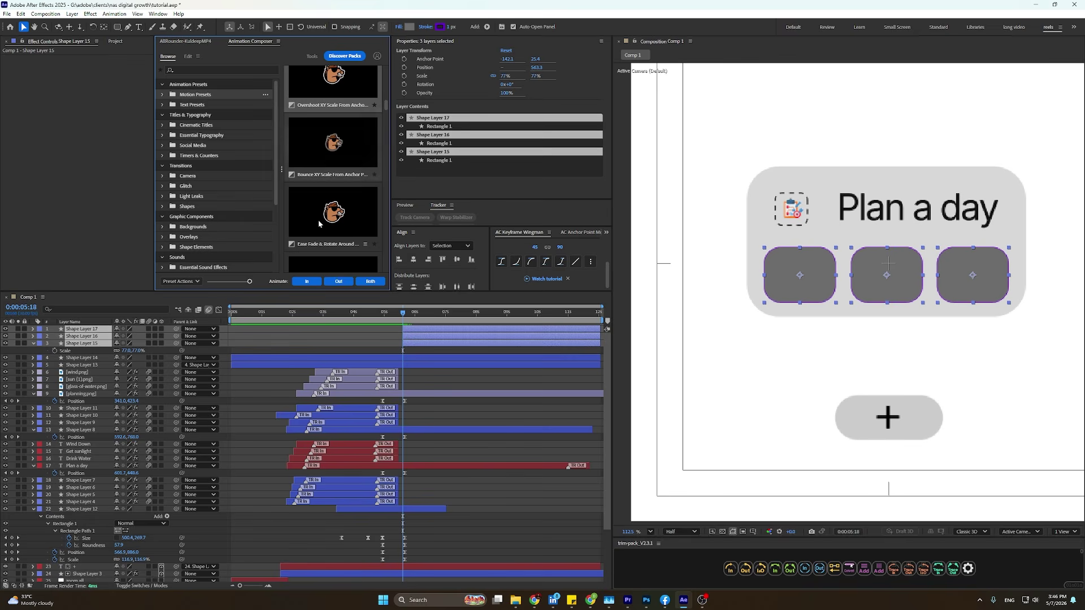
left_click(310, 282)
Stagger the three rectangle layers so they pop in one after another from left to right, and preview the transition.
left_click_drag(447, 336, 382, 312)
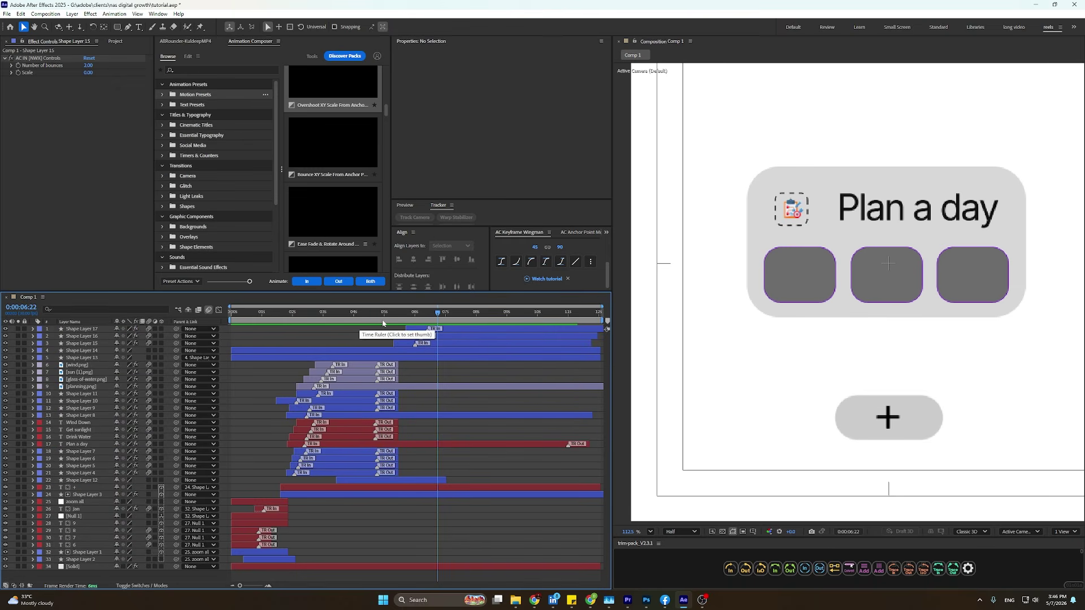
left_click(368, 315)
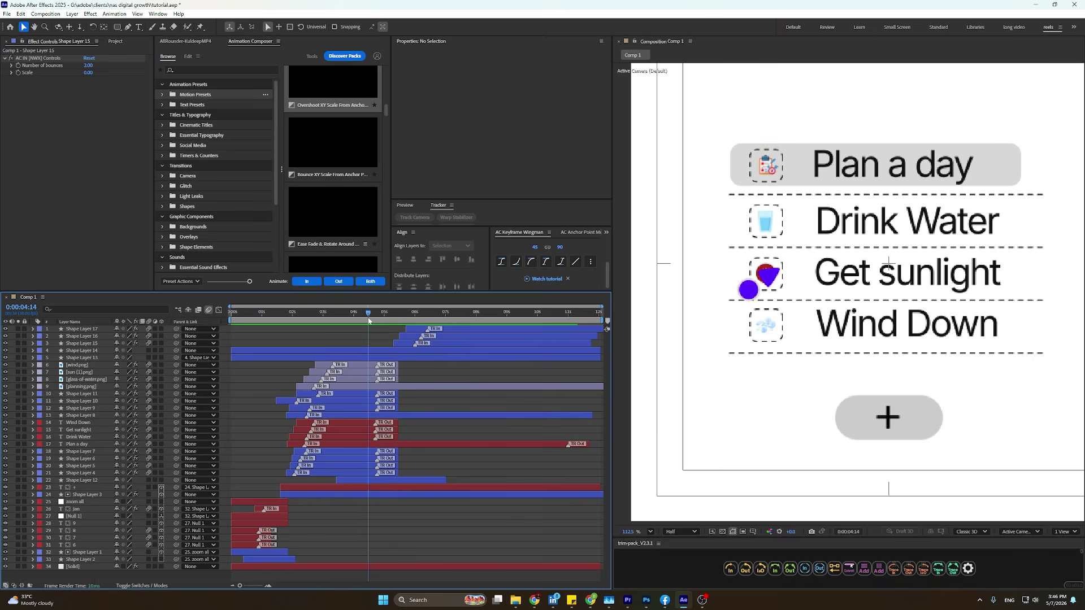
left_click_drag(368, 321, 397, 339)
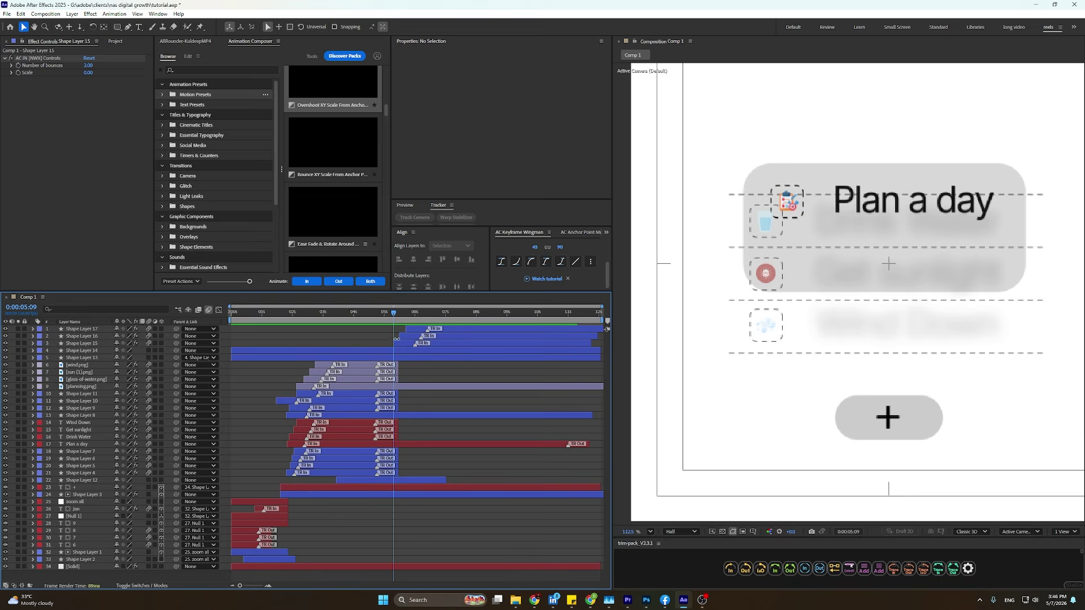
Examine the speed curves of the grey card's size, roundness, position and scale keyframes across the collapse transition.
left_click(411, 480)
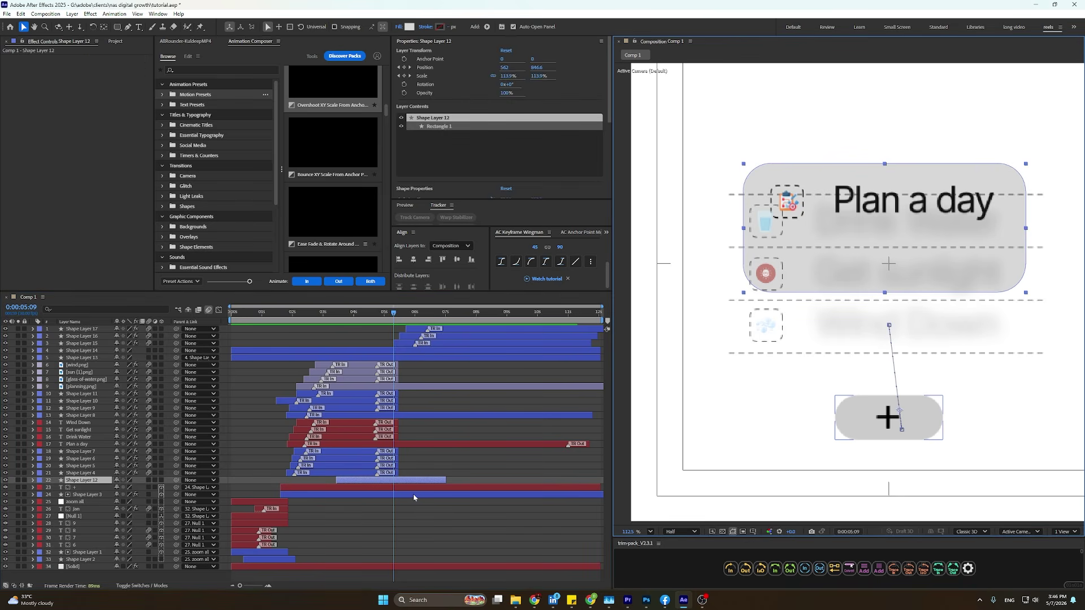
key("u")
left_click(218, 310)
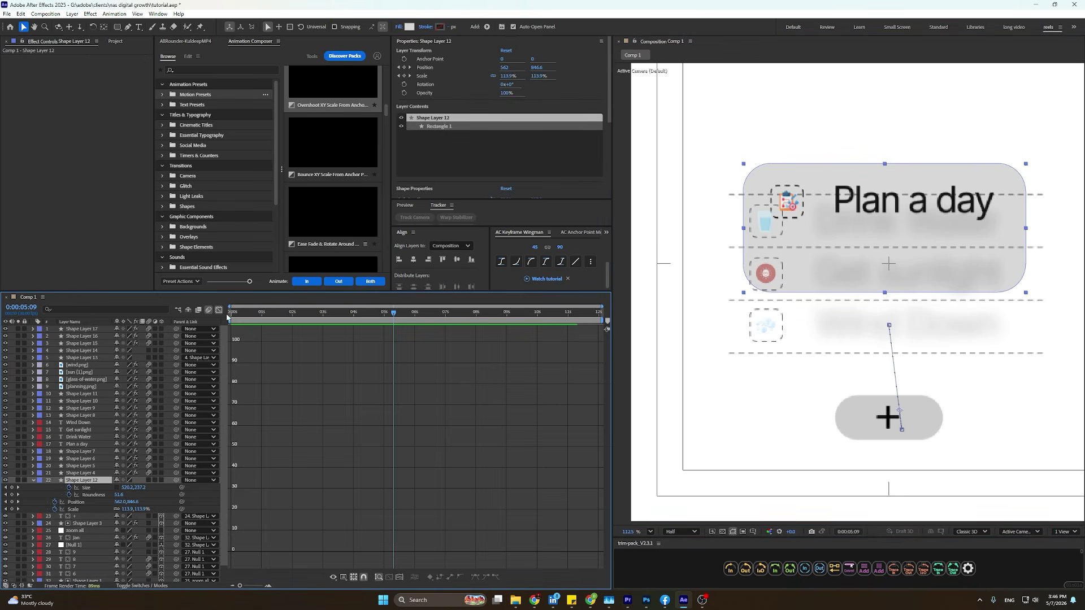
left_click(219, 310)
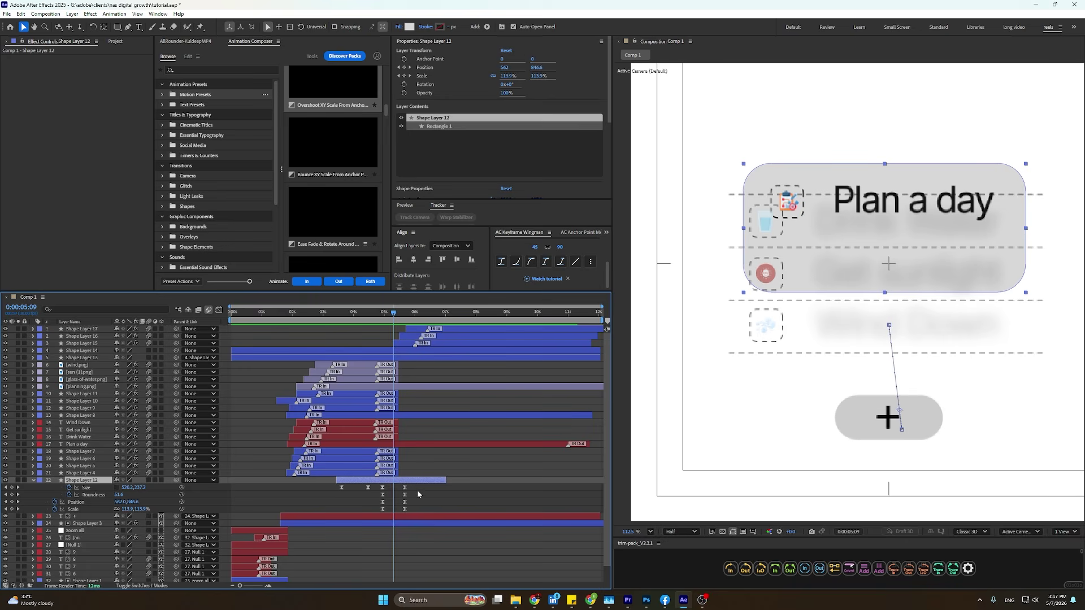
left_click_drag(417, 490, 375, 512)
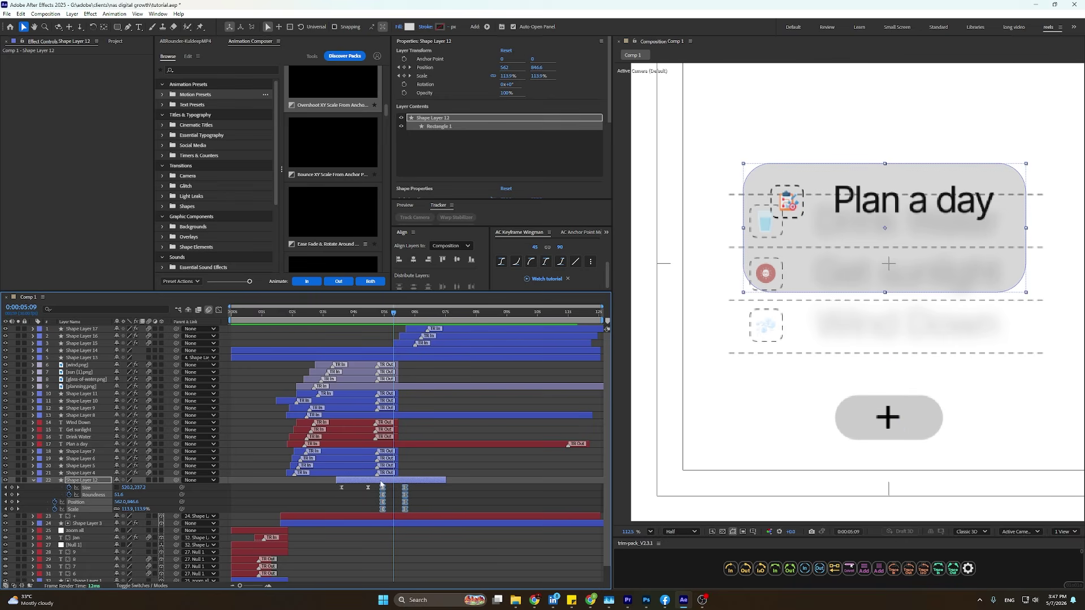
left_click(218, 309)
left_click_drag(446, 323, 424, 327)
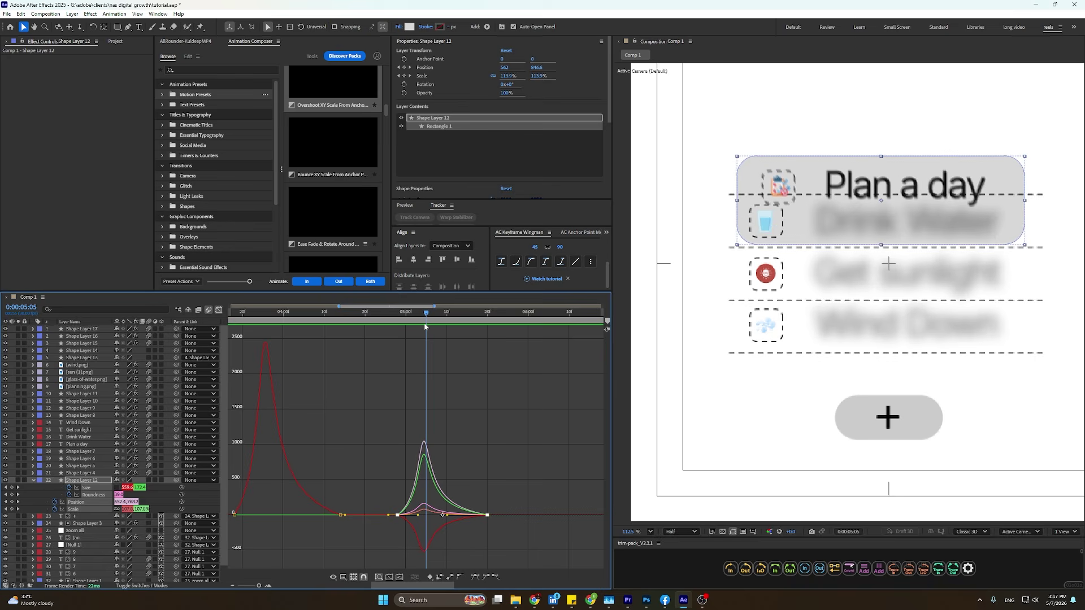
key("shift+F3")
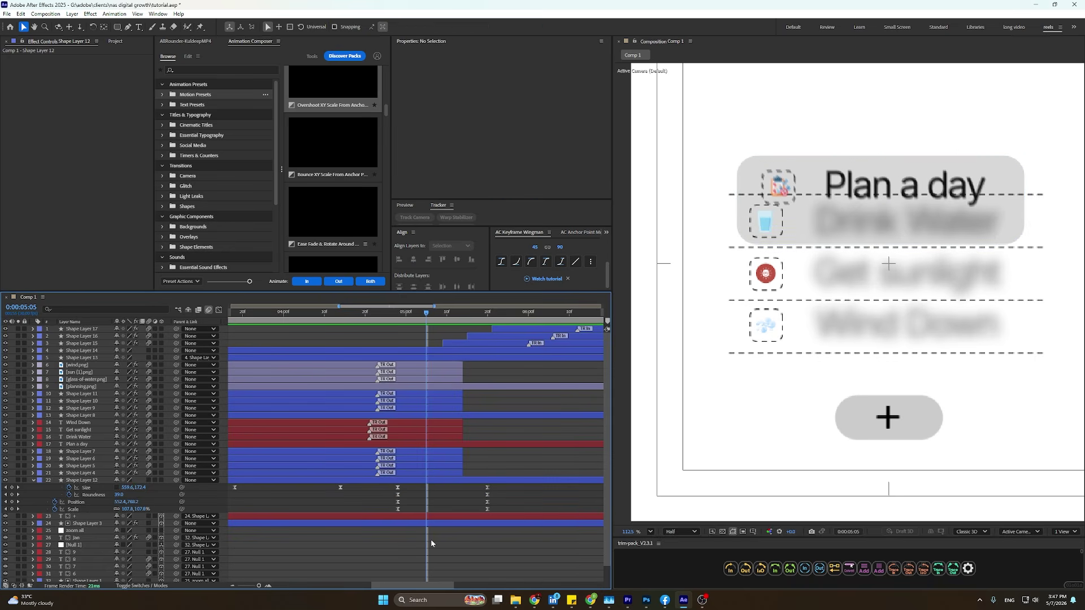
Reveal the keyframed properties of the plus button's shape layer.
left_click(426, 523)
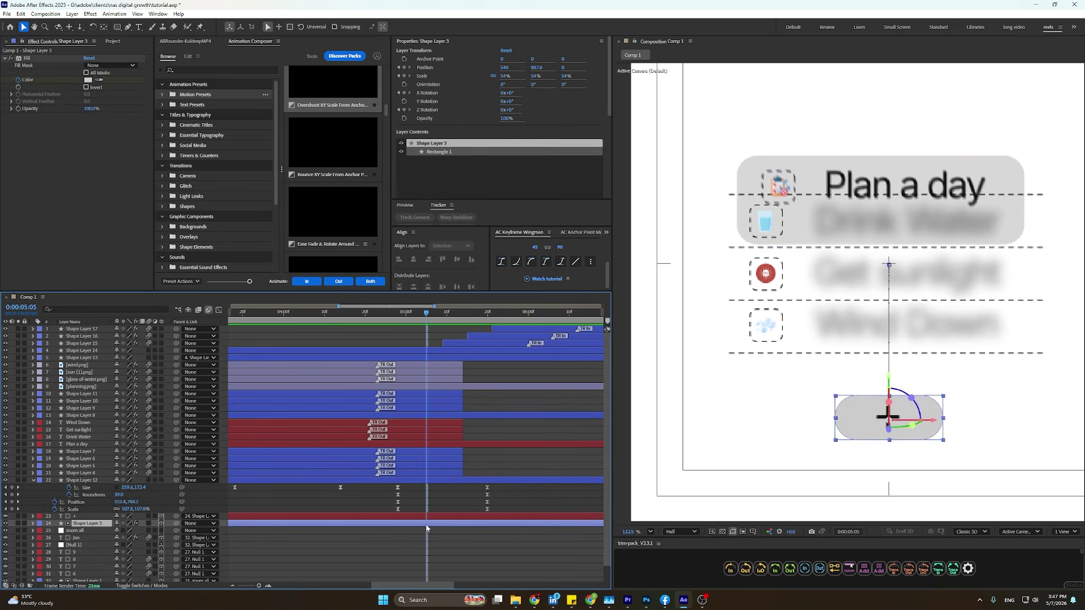
left_click(703, 365)
scroll(751, 339, "down", 3)
scroll(452, 531, "down", 1)
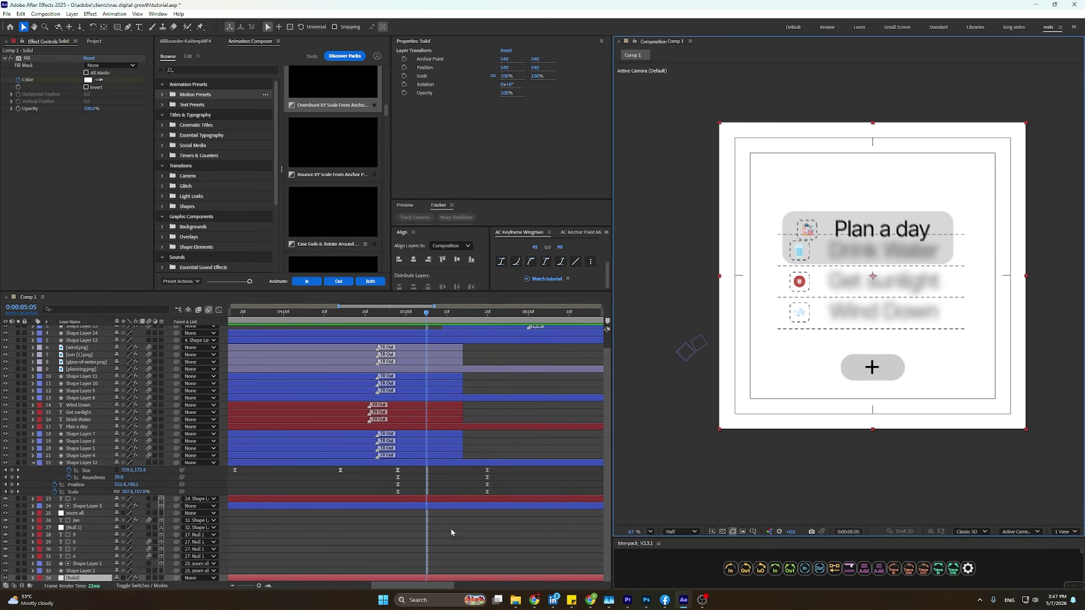
scroll(490, 538, "down", 3)
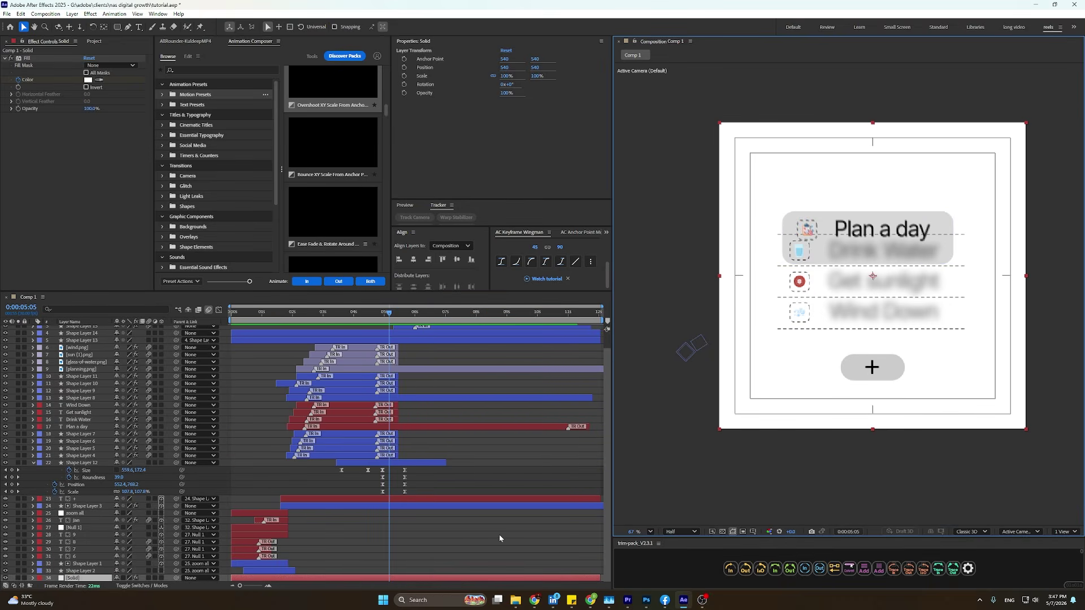
left_click(392, 506)
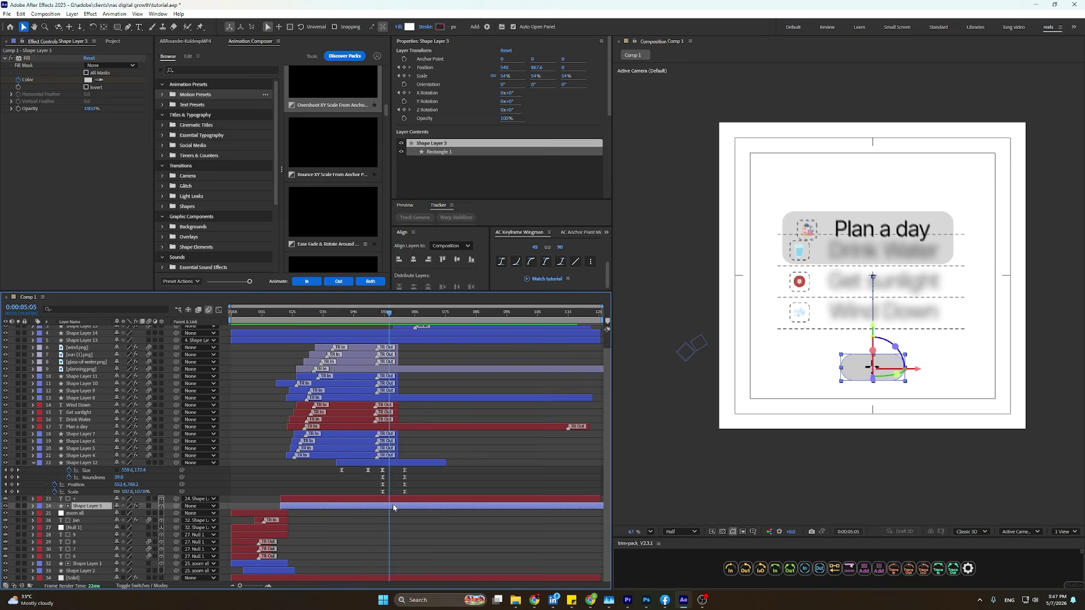
key("u")
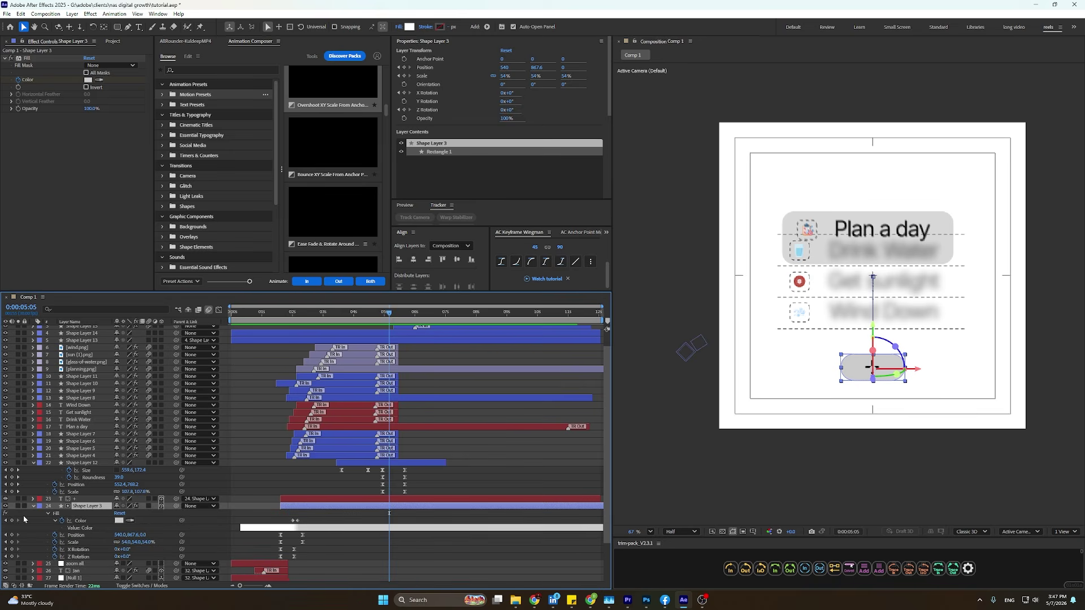
Add a fill colour keyframe to the plus button's shape layer at 0:00:05:05 and shift it slightly earlier.
left_click(7, 521)
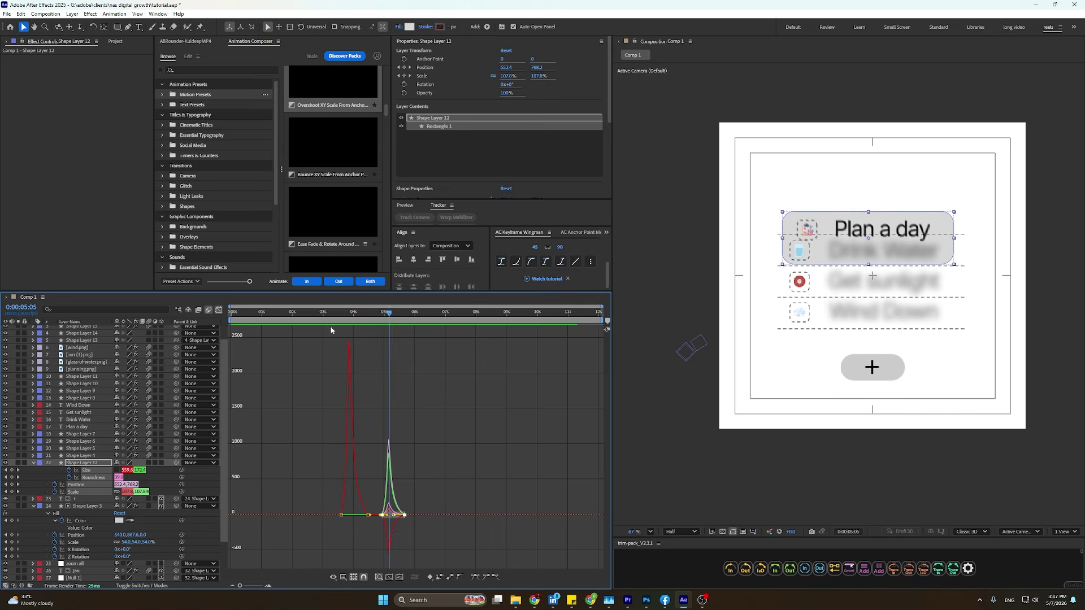
left_click(219, 311)
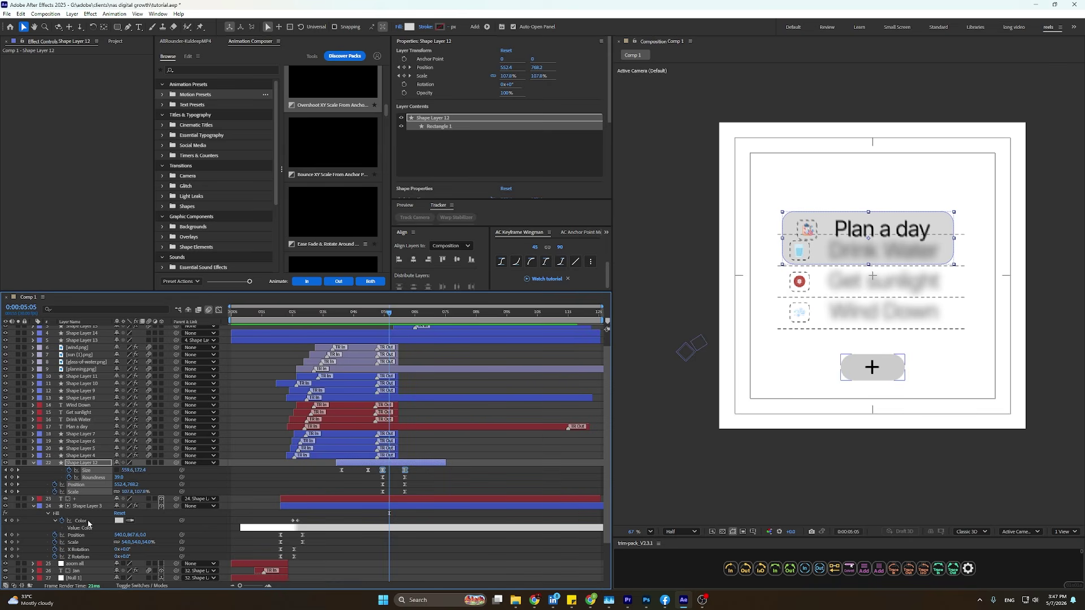
left_click(401, 515)
left_click(395, 506)
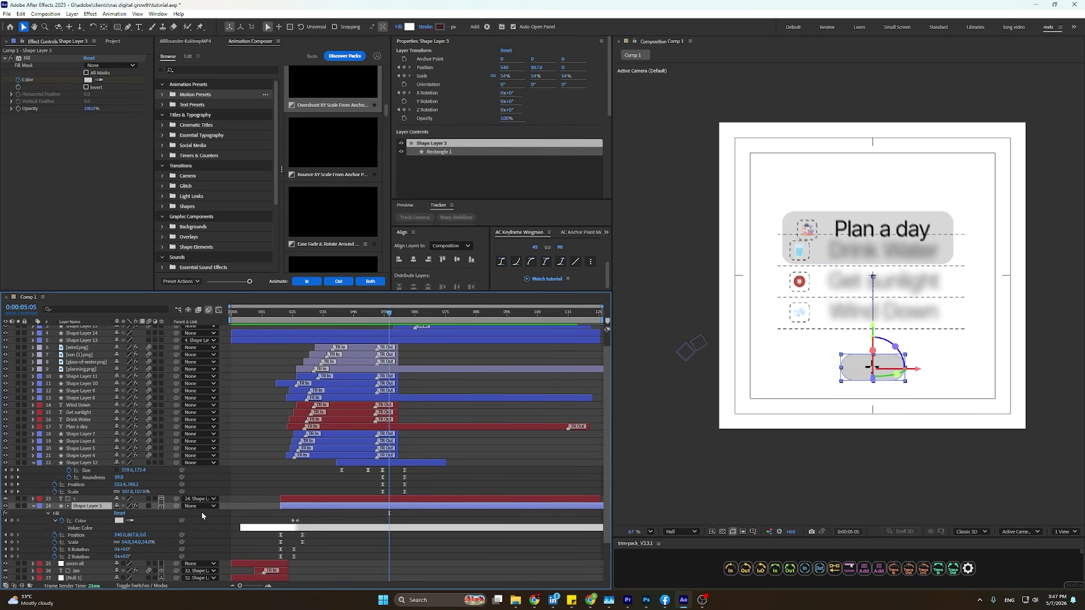
left_click(12, 520)
scroll(546, 497, "up", 3)
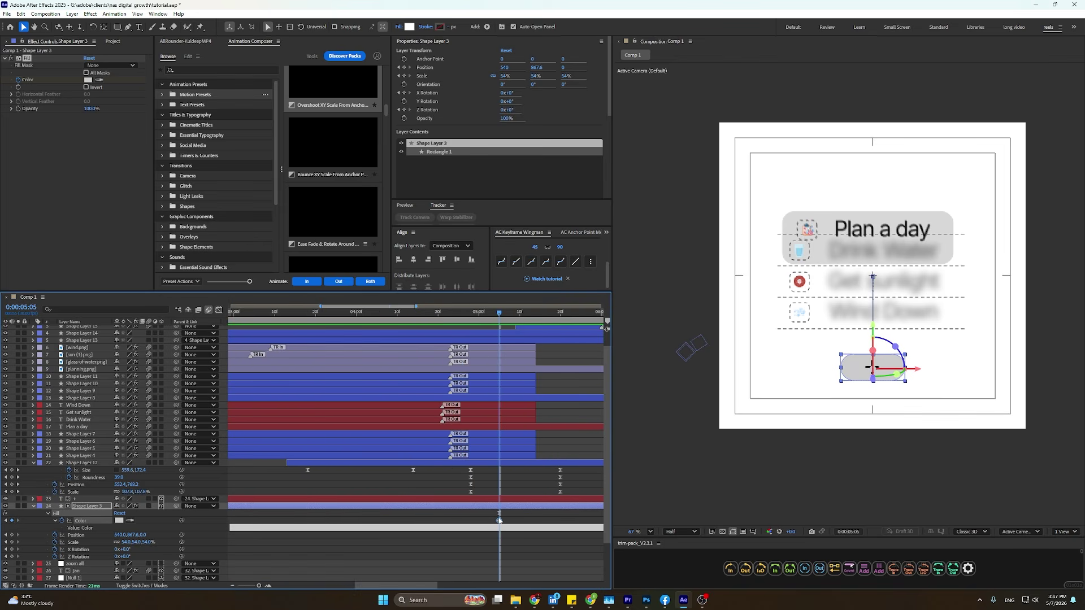
left_click_drag(498, 520, 491, 521)
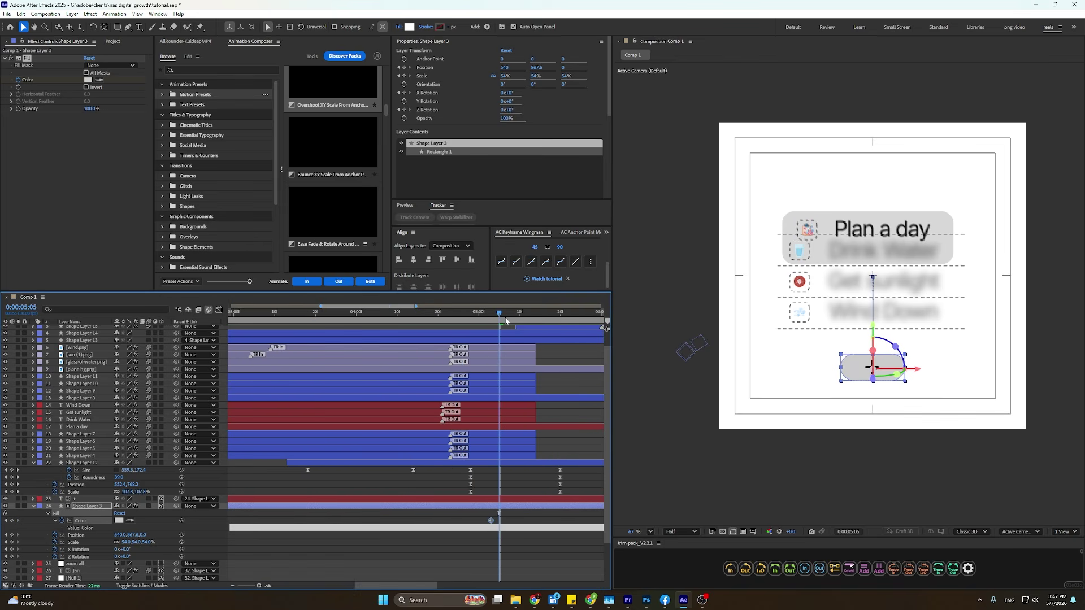
Try to animate the plus button's fill colour to black (000000) at 0:00:05:06.
left_click(506, 321)
left_click(118, 520)
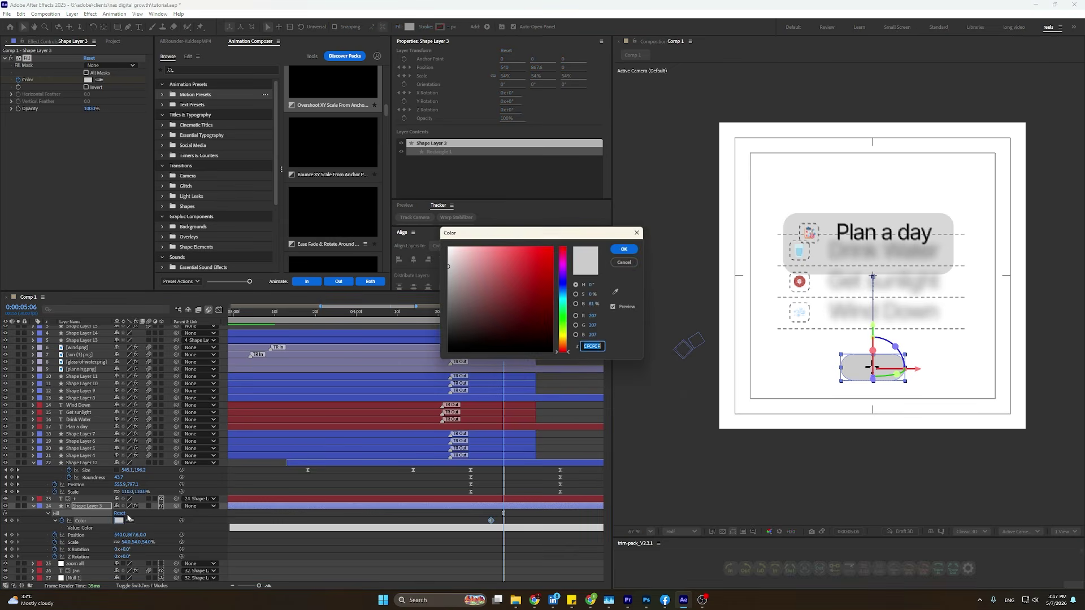
left_click_drag(487, 315, 394, 432)
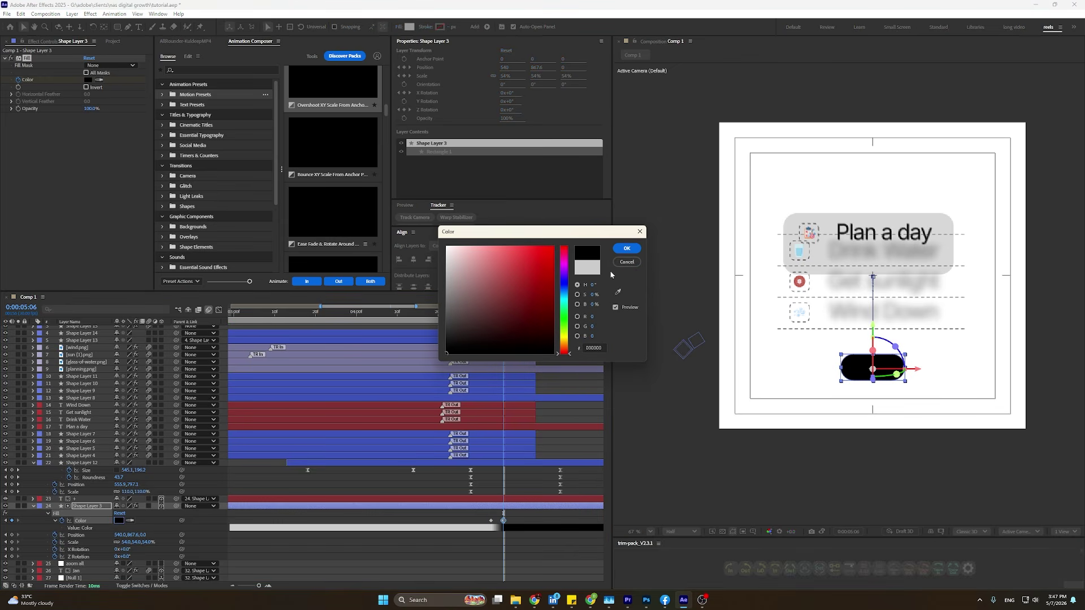
left_click(626, 261)
left_click(627, 457)
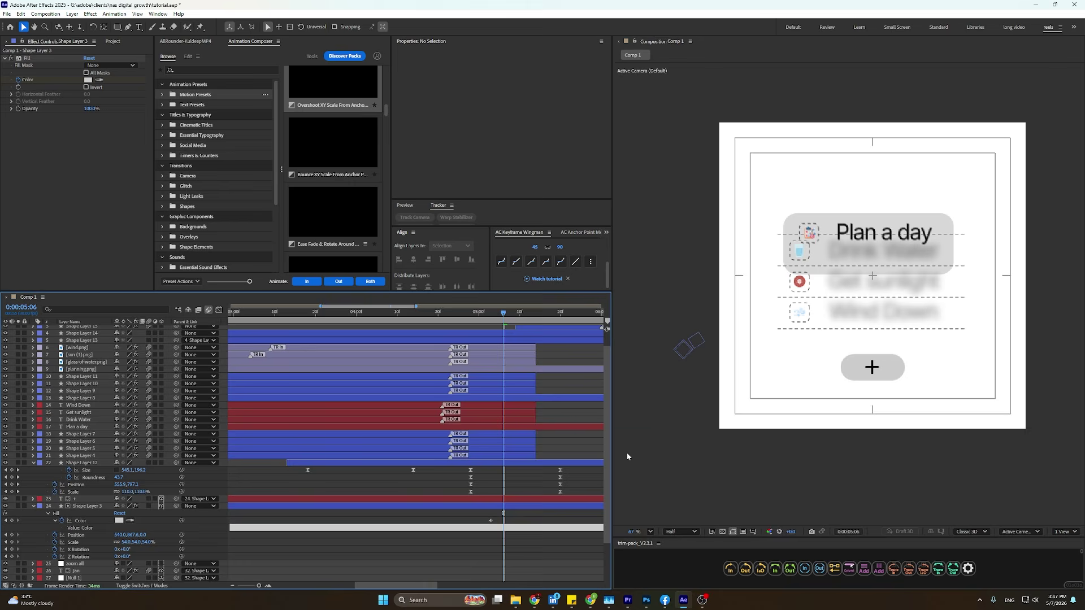
left_click(770, 355)
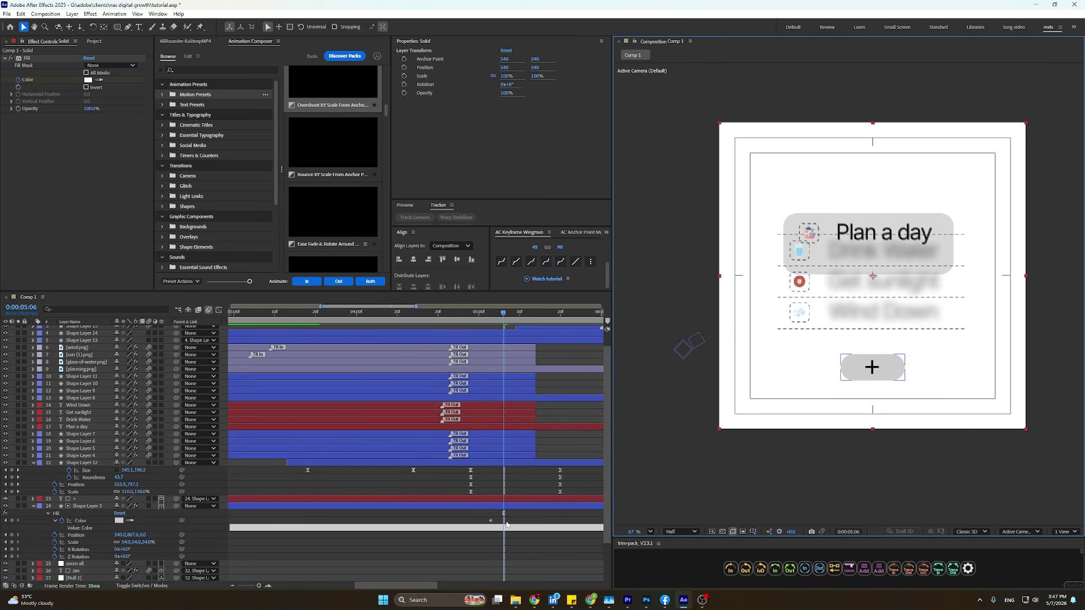
left_click(118, 521)
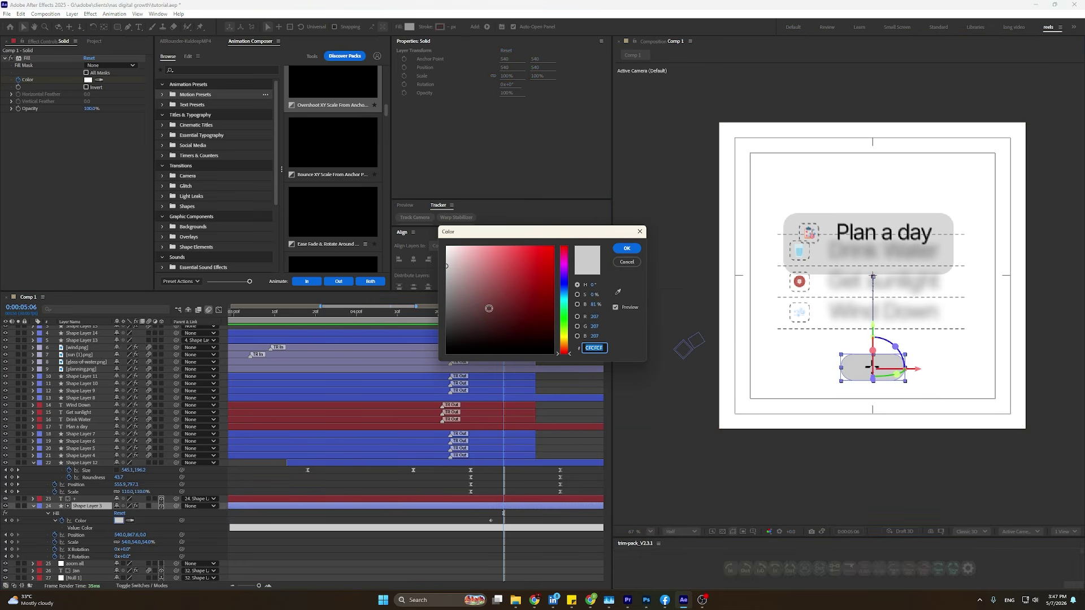
left_click_drag(489, 309, 394, 391)
left_click(626, 248)
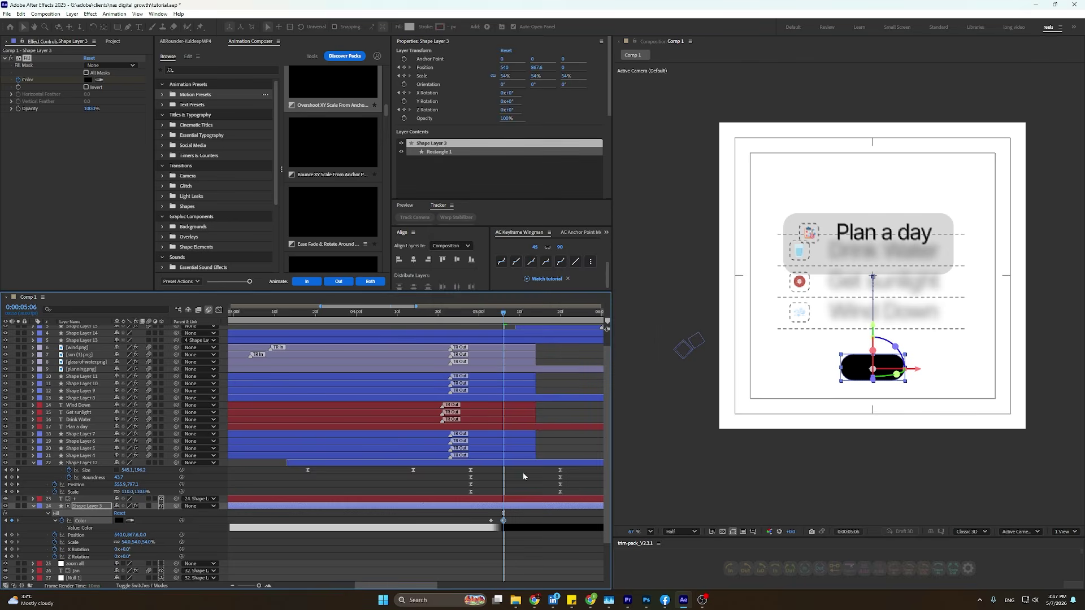
Undo the plus button's black fill and its new colour keyframes, and return to 0:00:05:05.
left_click(533, 529)
key("comma")
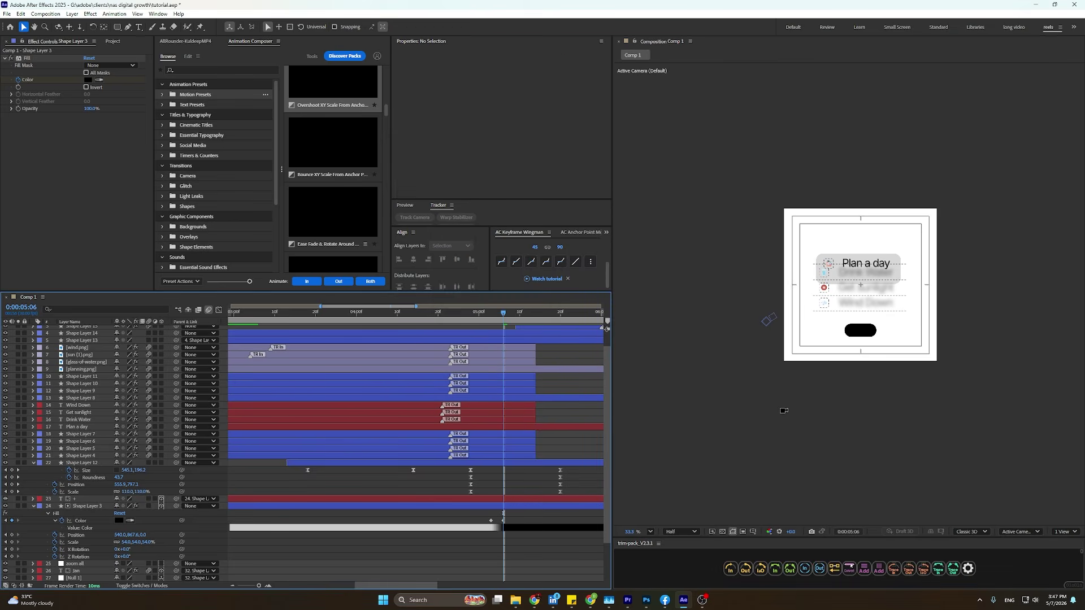
key("ctrl+z")
key("ctrl+z")
key("ctrl+z")
key("Page_Up")
left_click(524, 550)
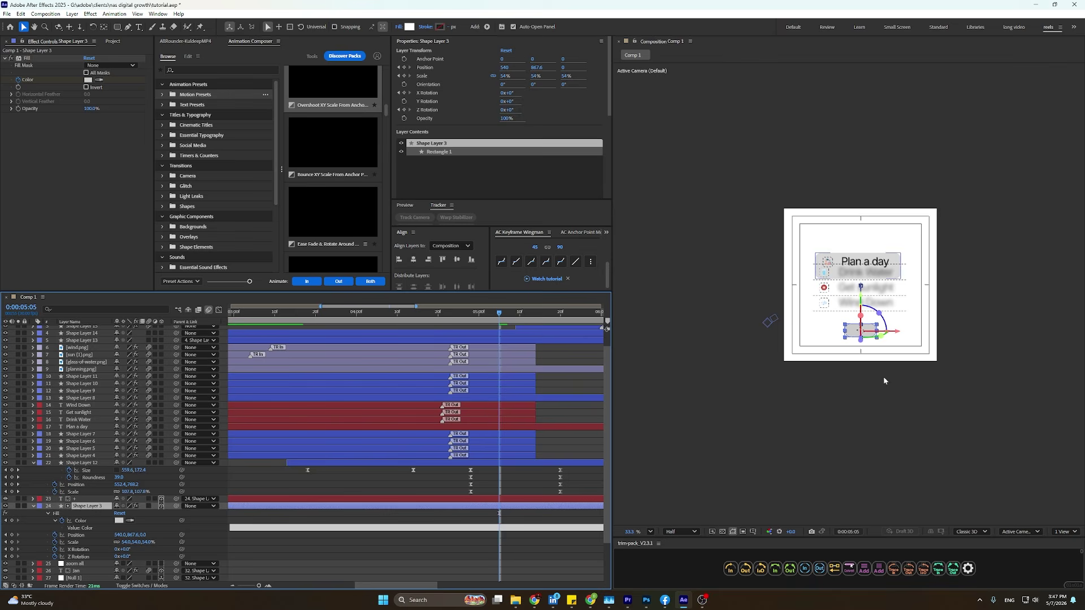
Add a white fill colour keyframe to the background solid at about 0:00:05:04.
left_click(904, 235)
scroll(260, 525, "down", 3)
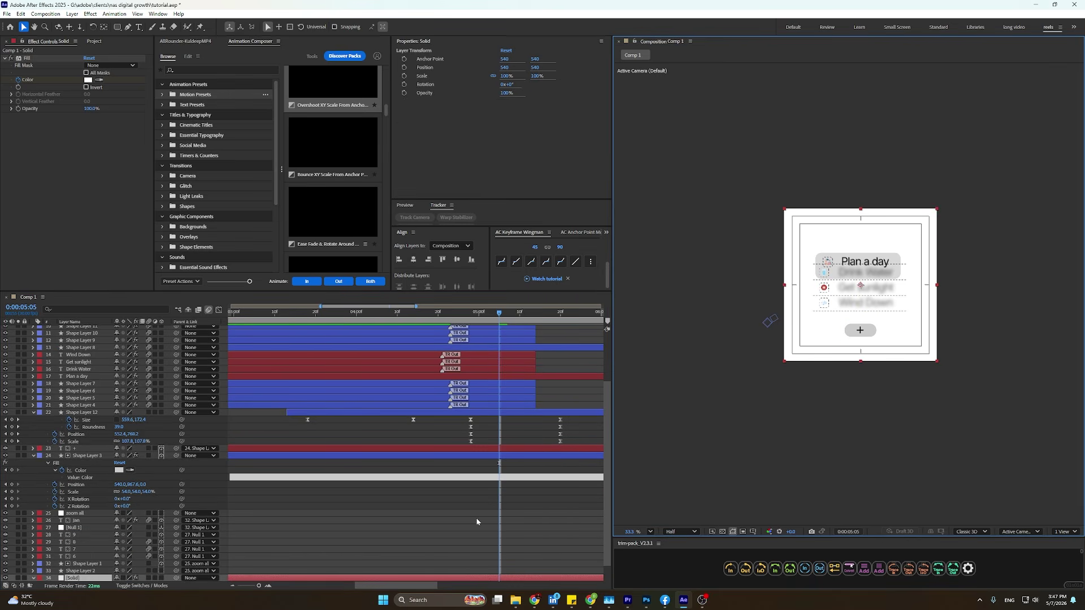
scroll(476, 517, "down", 1)
key(";")
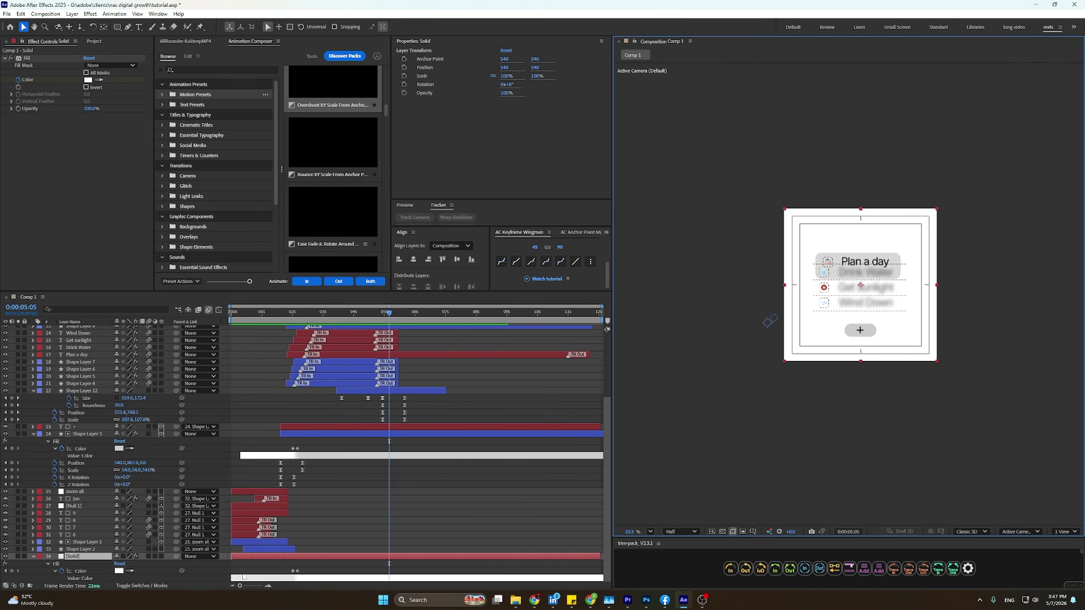
left_click(14, 571)
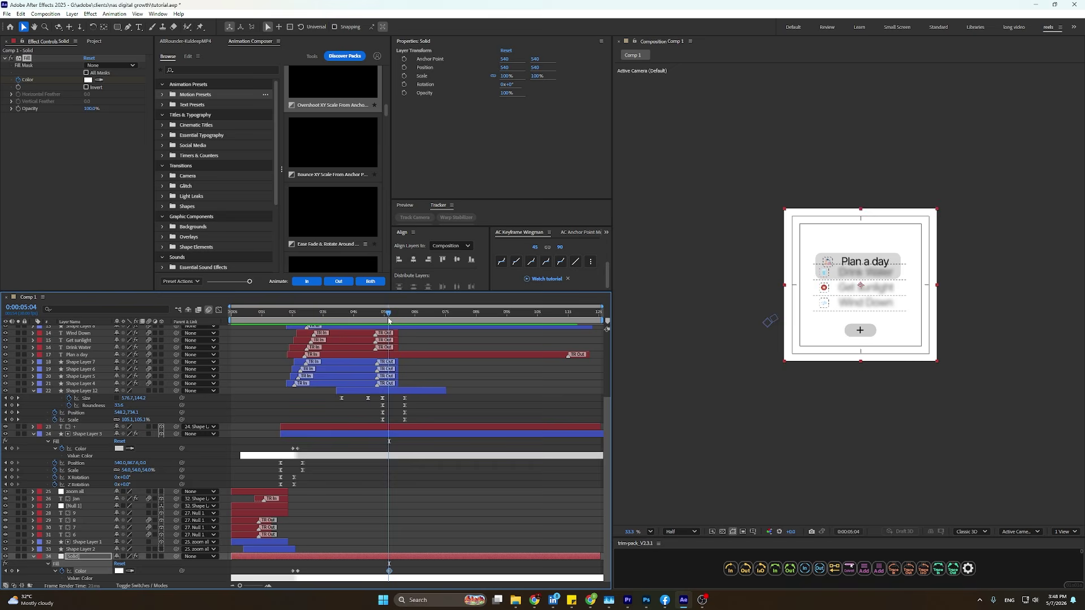
mouse_move(388, 320)
left_mouse_down()
mouse_move(403, 325)
mouse_move(385, 335)
left_mouse_up()
scroll(370, 416, "up", 3)
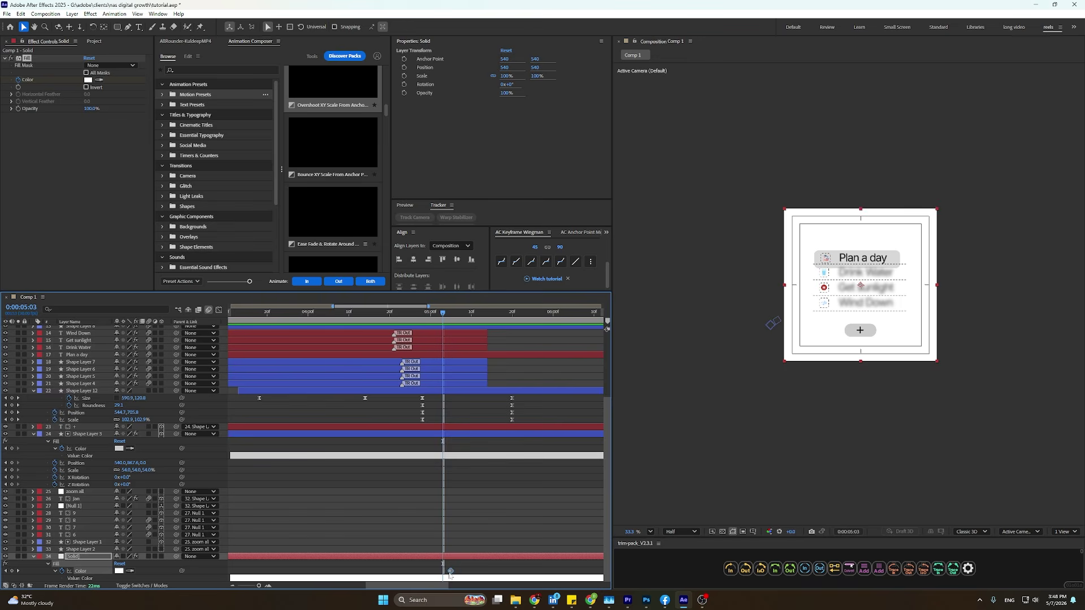
Set the background solid's fill colour to dark grey 292929 at 0:00:05:07.
left_click_drag(437, 322, 458, 323)
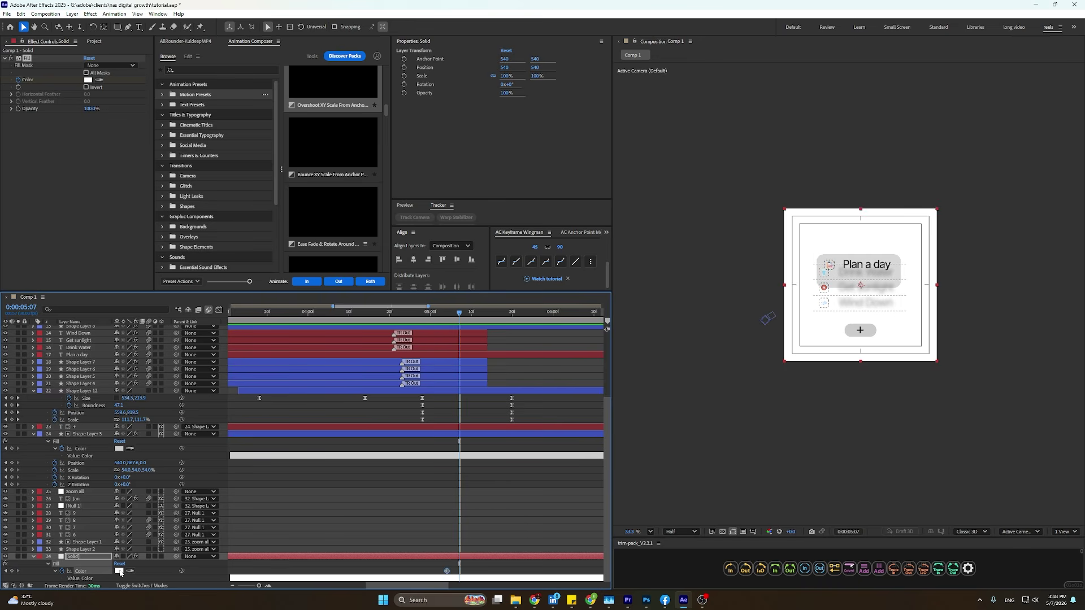
left_click(120, 572)
left_click(442, 337)
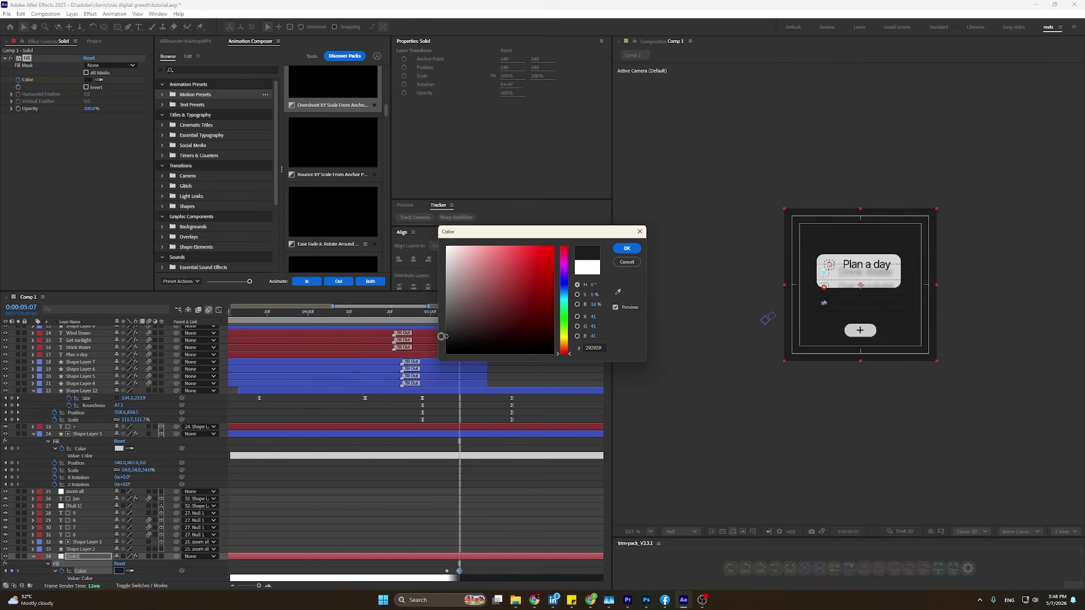
left_click(626, 247)
left_click(722, 442)
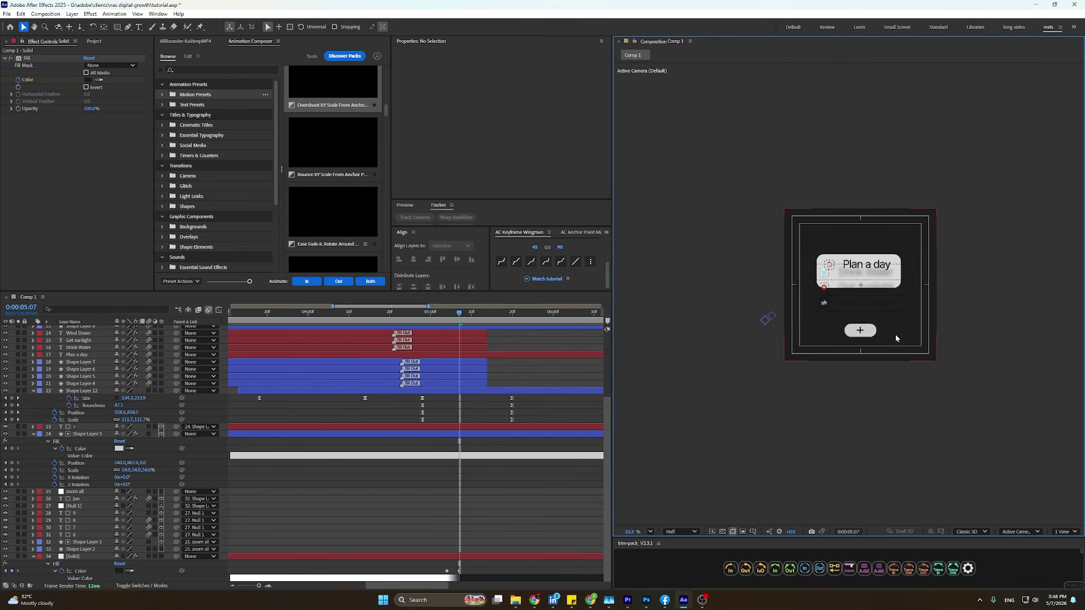
Trim the end of the plus sign text layer and its button shape layer to 0:00:05:07.
left_click(870, 332)
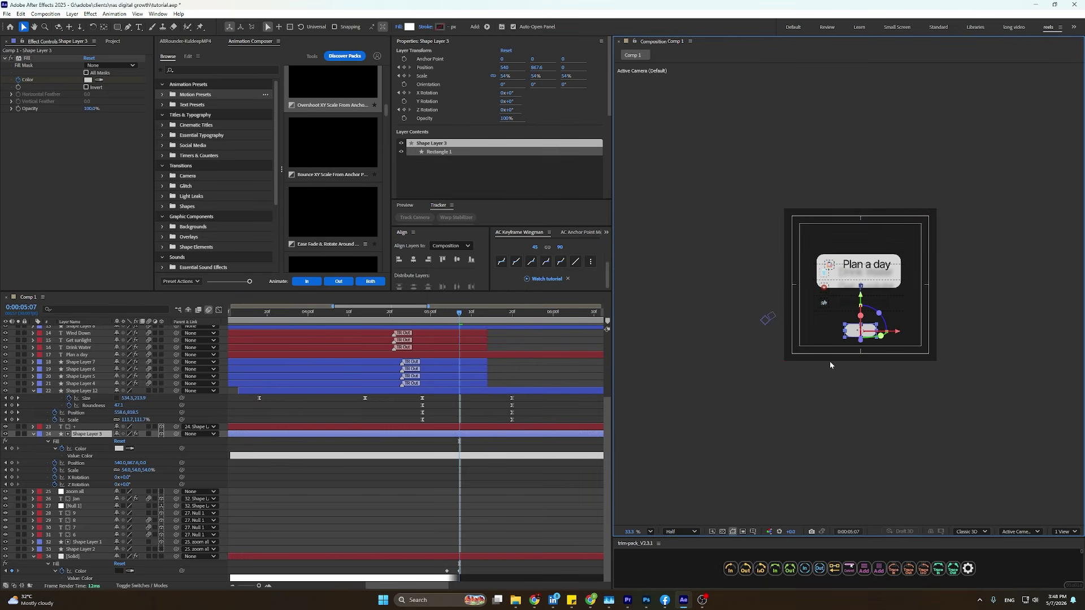
scroll(846, 293, "up", 6)
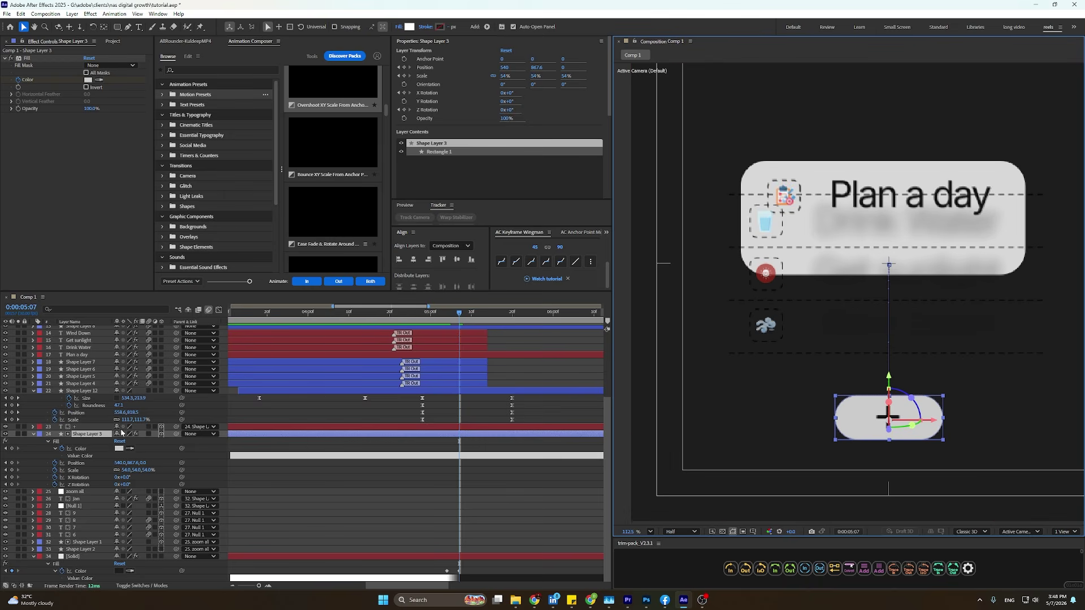
left_click(85, 427, "shift")
key("alt+bracketright")
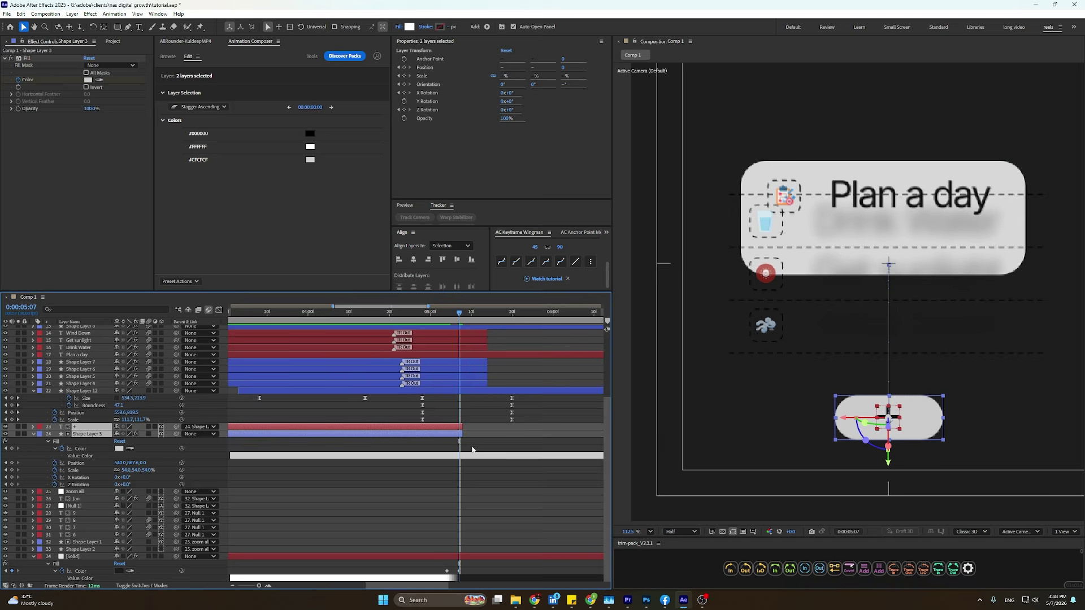
mouse_move(462, 432)
left_mouse_down()
mouse_move(448, 440)
mouse_move(461, 436)
left_mouse_up()
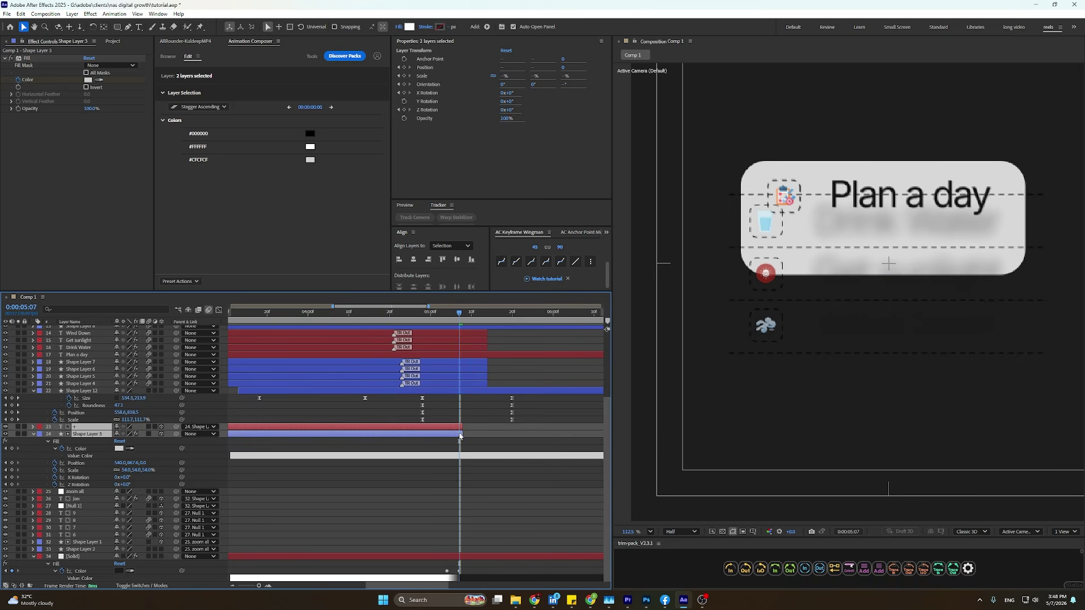
Apply the Gaussian Blur & Fade Eased 1 preset as an Out animation to both plus button layers, delaying their transitions to the card's collapse.
left_click(168, 56)
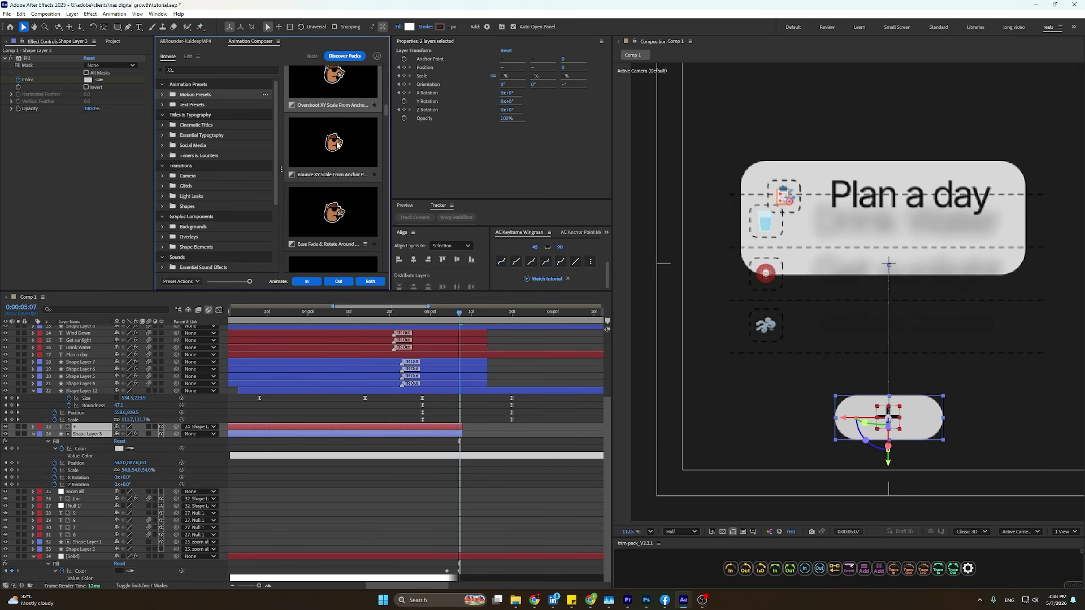
left_click(338, 281)
left_click_drag(375, 433, 379, 433)
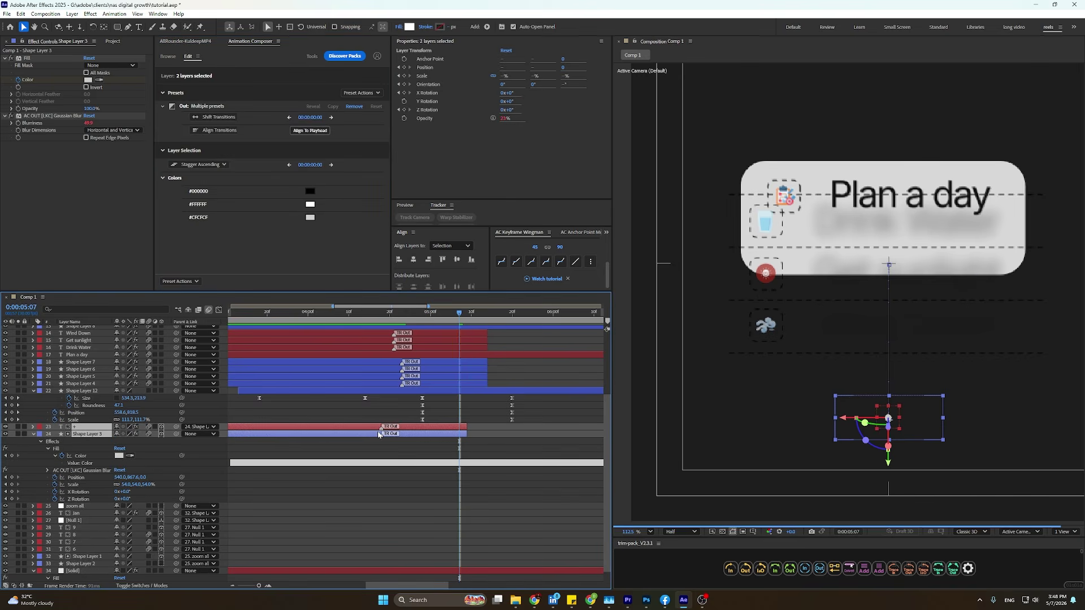
key("ctrl+z")
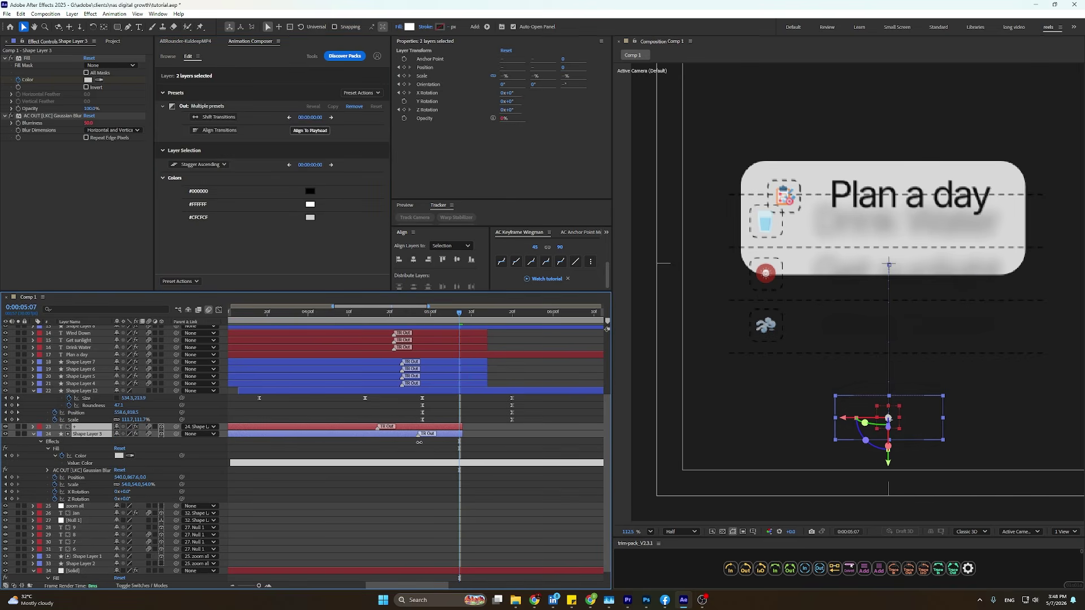
left_click_drag(377, 428, 426, 433)
left_click(411, 399)
Preview the sequence from the to-do list through the dark background change, card collapse and plus button exit.
scroll(410, 398, "down", 3)
left_click_drag(321, 313, 305, 313)
key("space")
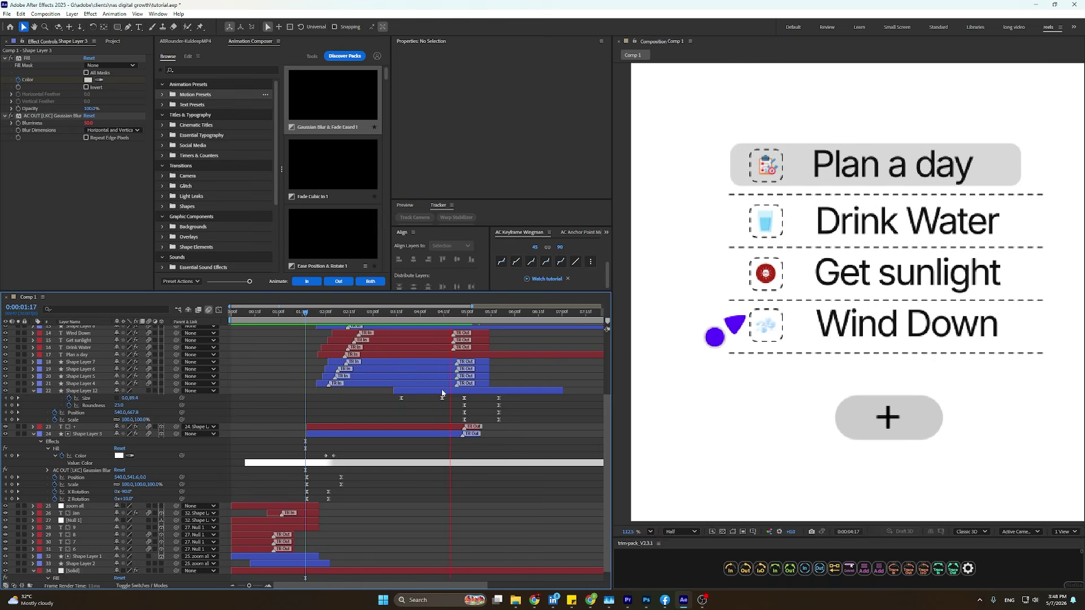
key("space")
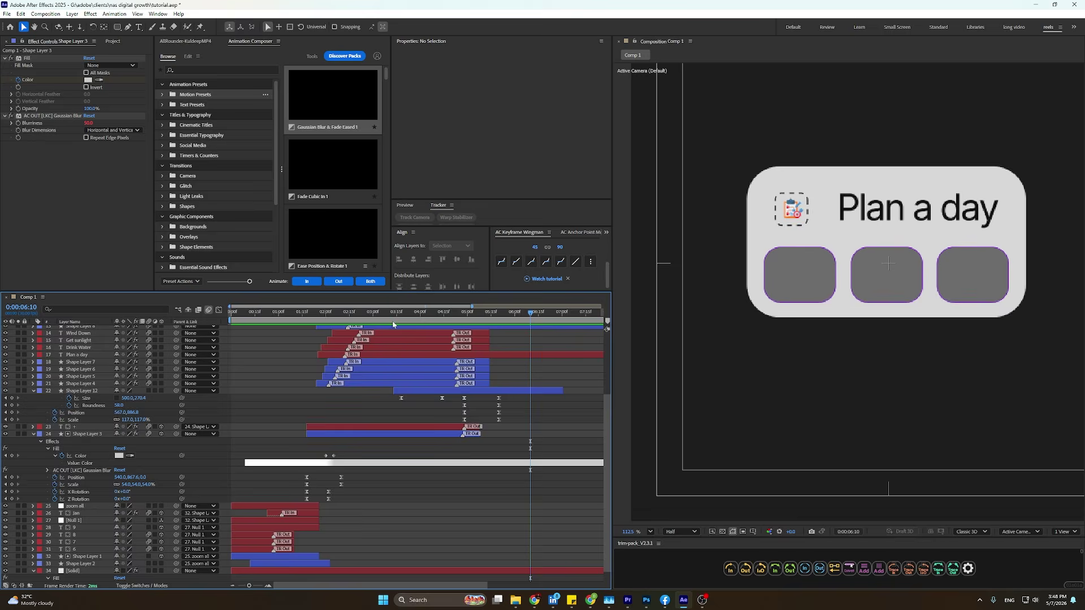
left_click(362, 314)
key("space")
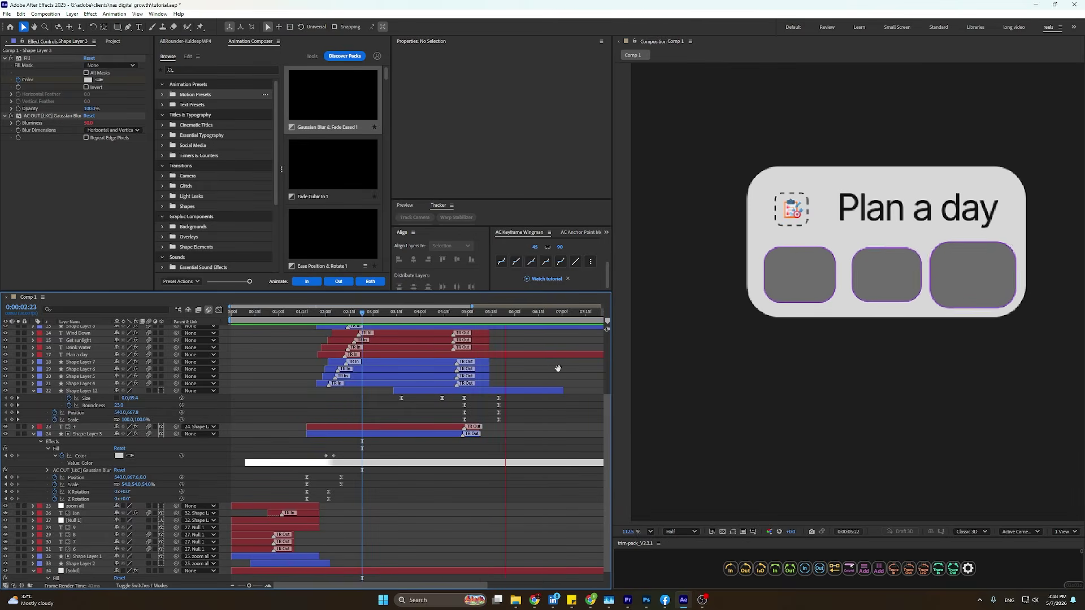
Trim the ends of the four divider lines, three lower task texts, their checkbox shapes and icons to 0:00:05:08.
key("space")
left_click_drag(425, 314, 479, 342)
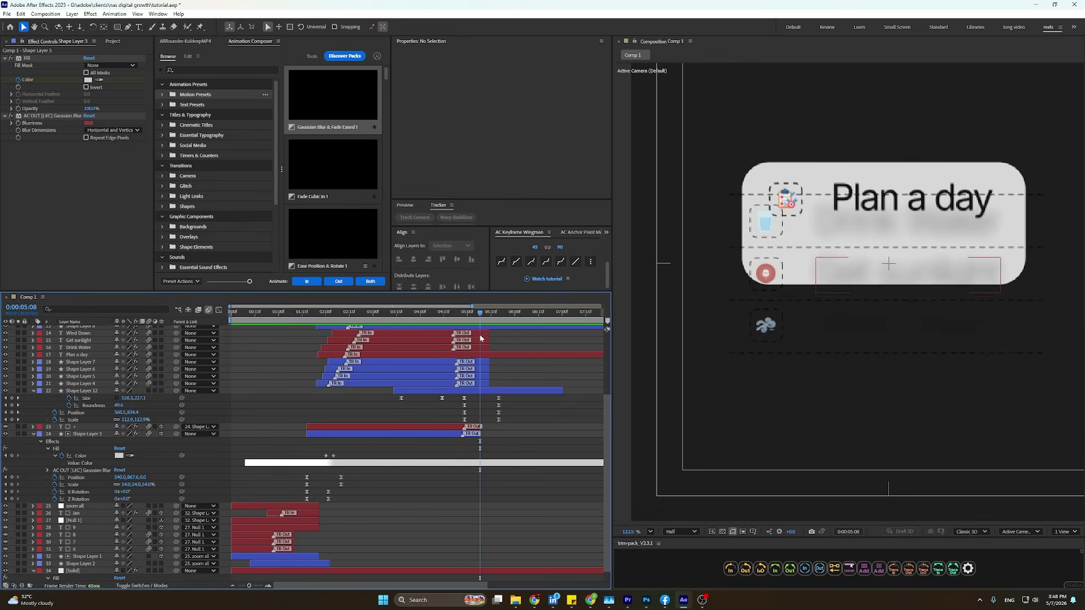
left_click(1016, 195)
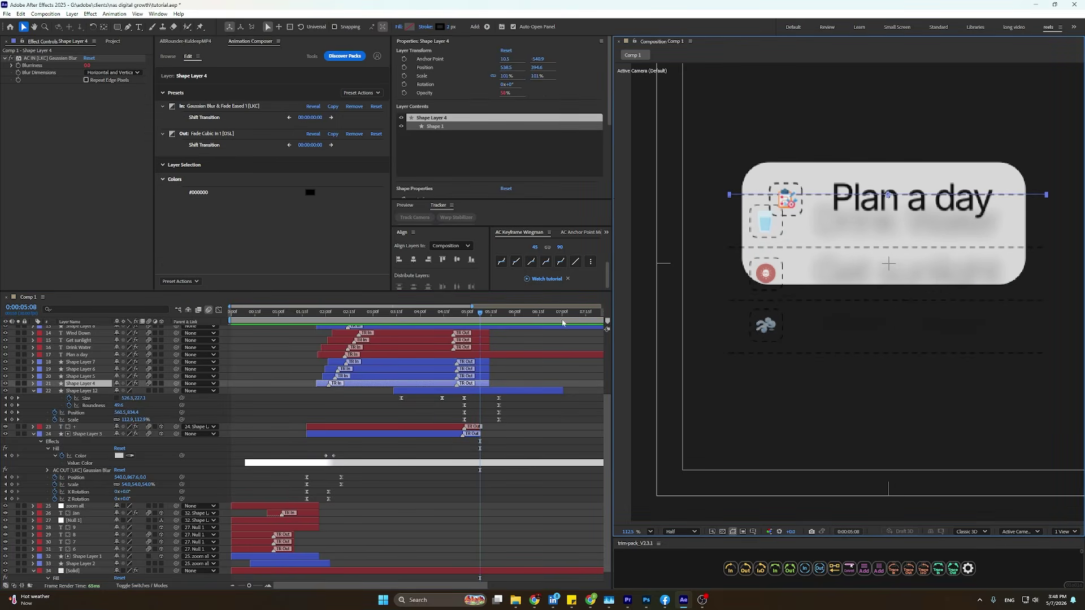
scroll(508, 368, "up", 5)
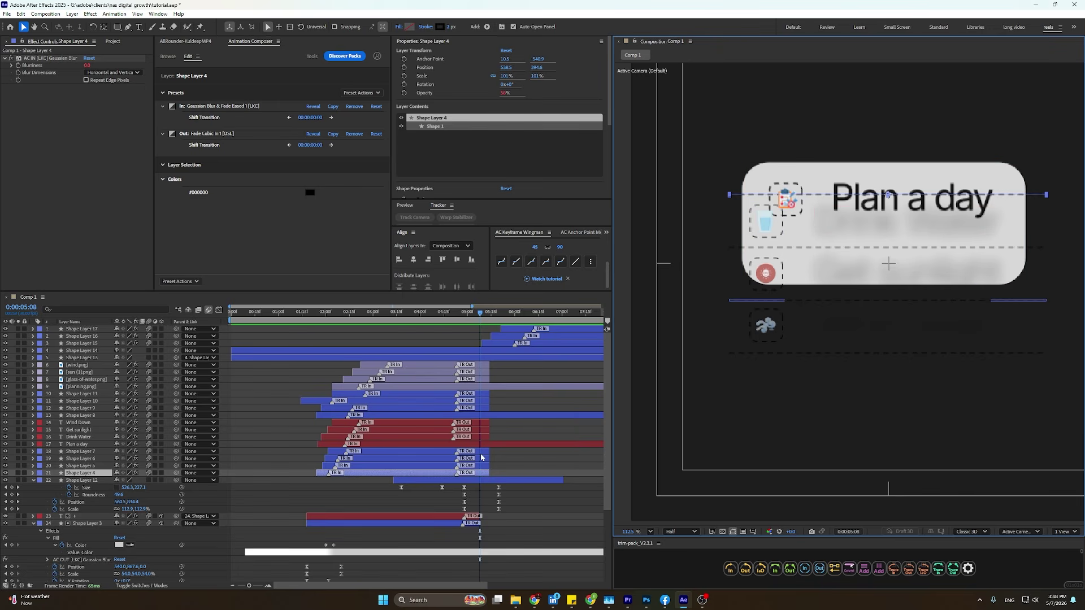
left_click(482, 453, "shift")
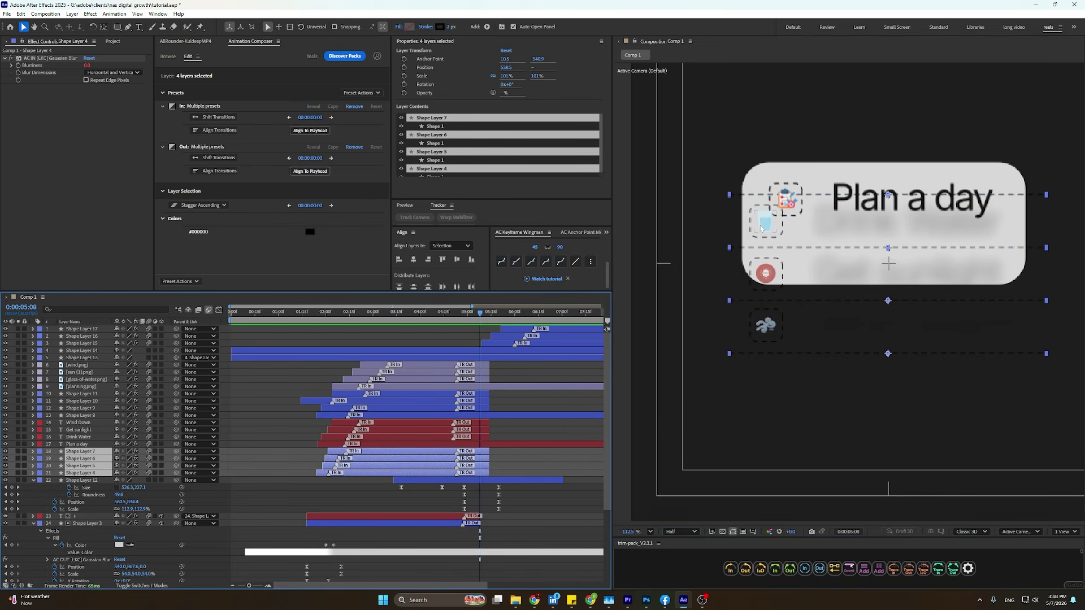
left_click(480, 436, "ctrl")
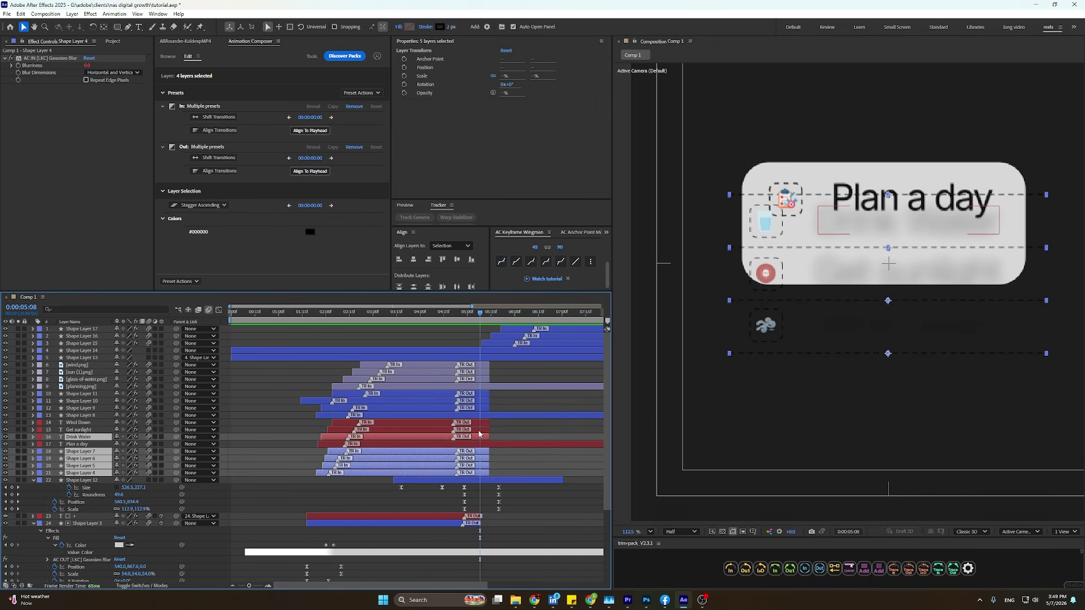
left_click(481, 429, "ctrl")
left_click(482, 422, "ctrl")
left_click(481, 408, "ctrl")
left_click(481, 401, "ctrl")
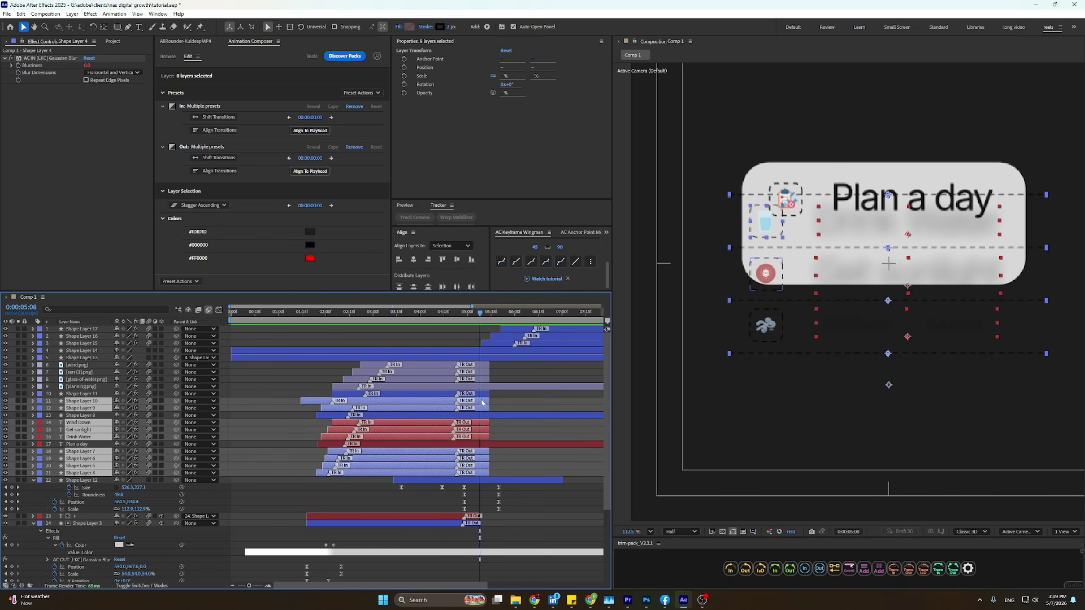
left_click(482, 393, "ctrl")
left_click(481, 379, "ctrl")
left_click(482, 371, "ctrl")
left_click(482, 365, "ctrl")
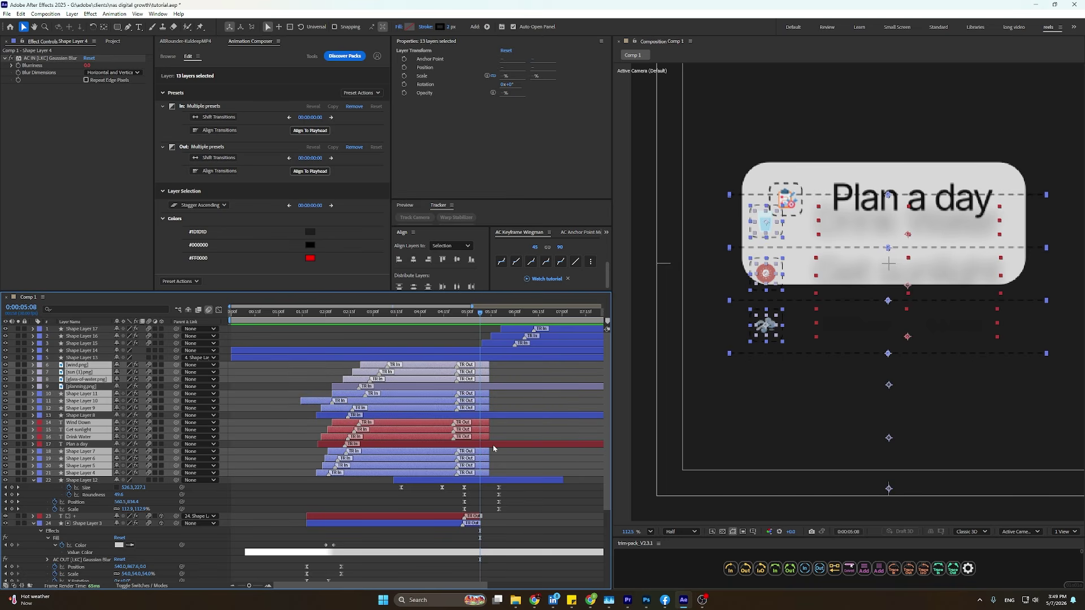
left_click_drag(489, 436, 480, 437)
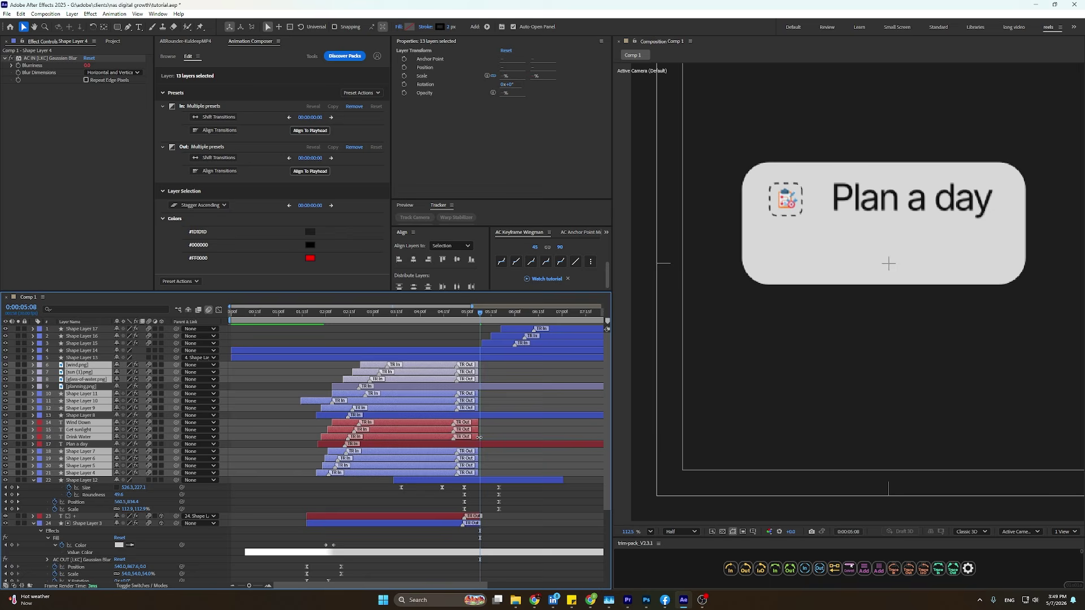
Preview the list's exit, card collapse and three buttons popping in, restarting from around 0:00:04:04.
left_click_drag(480, 313, 446, 312)
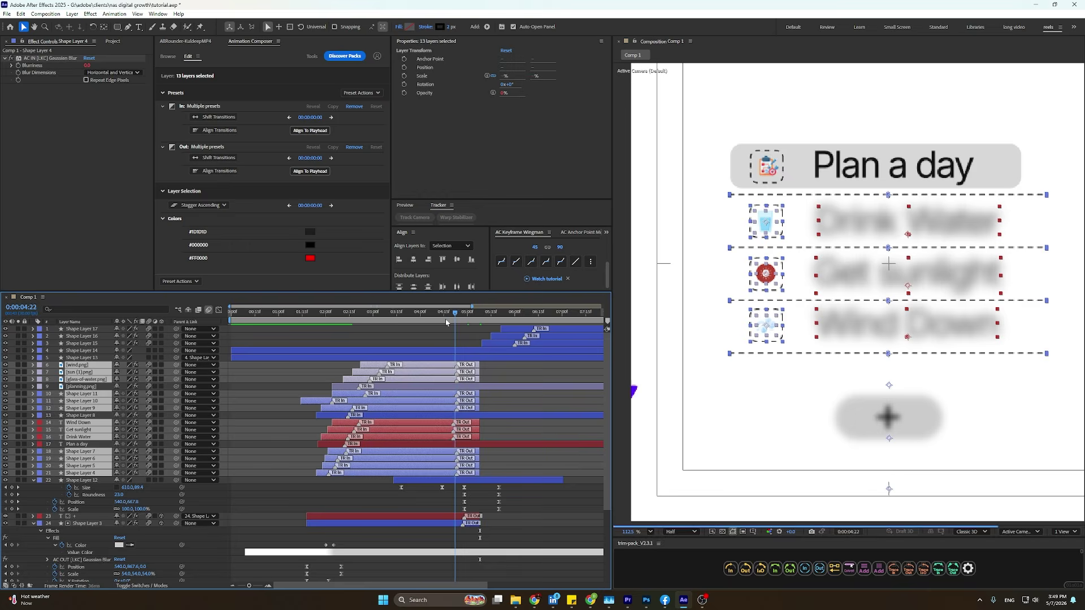
key("space")
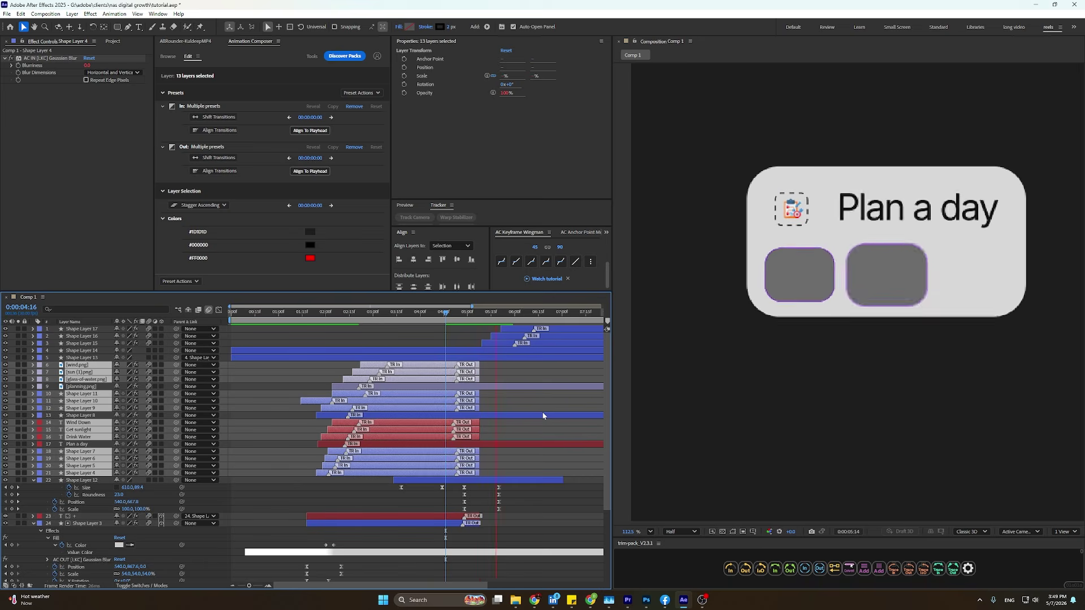
left_click(426, 323)
key("space")
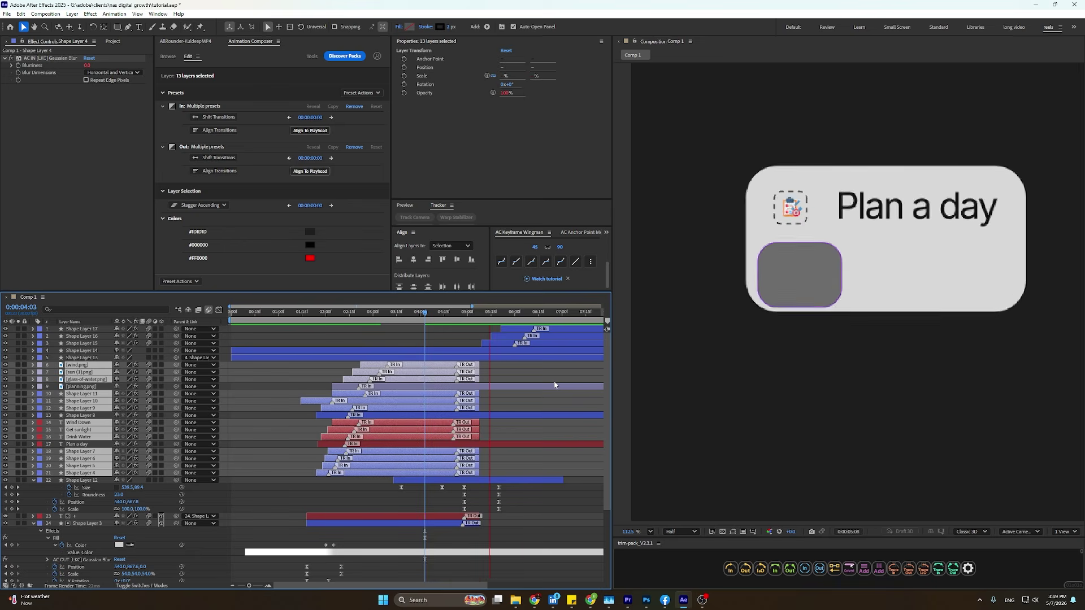
left_click(428, 318)
key("space")
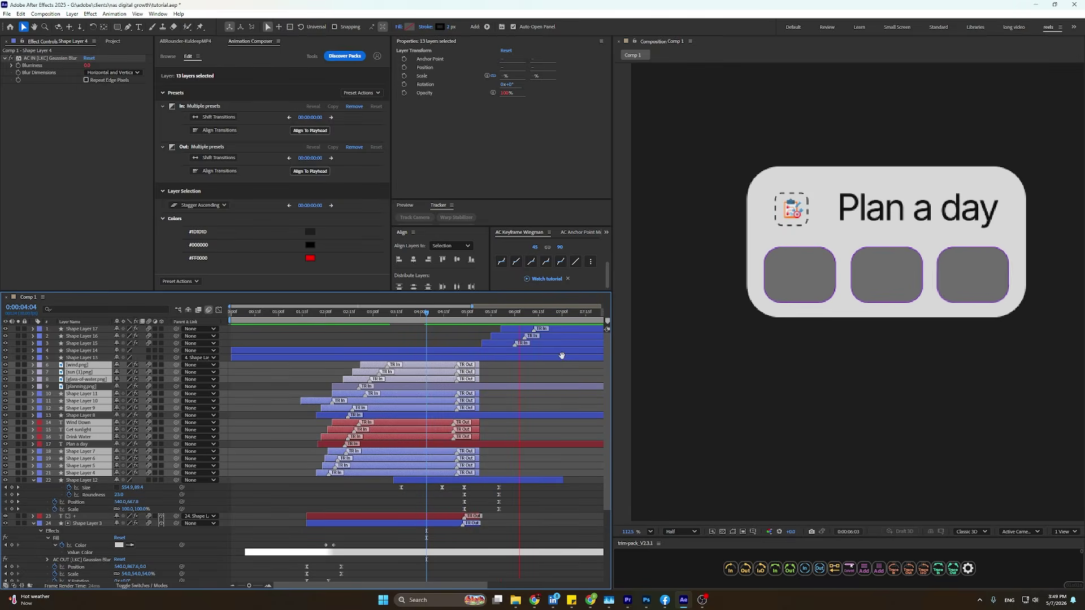
key("space")
Examine the card's background shape, Plan a day title and button layout against the dark background.
left_click(490, 443)
key("minus")
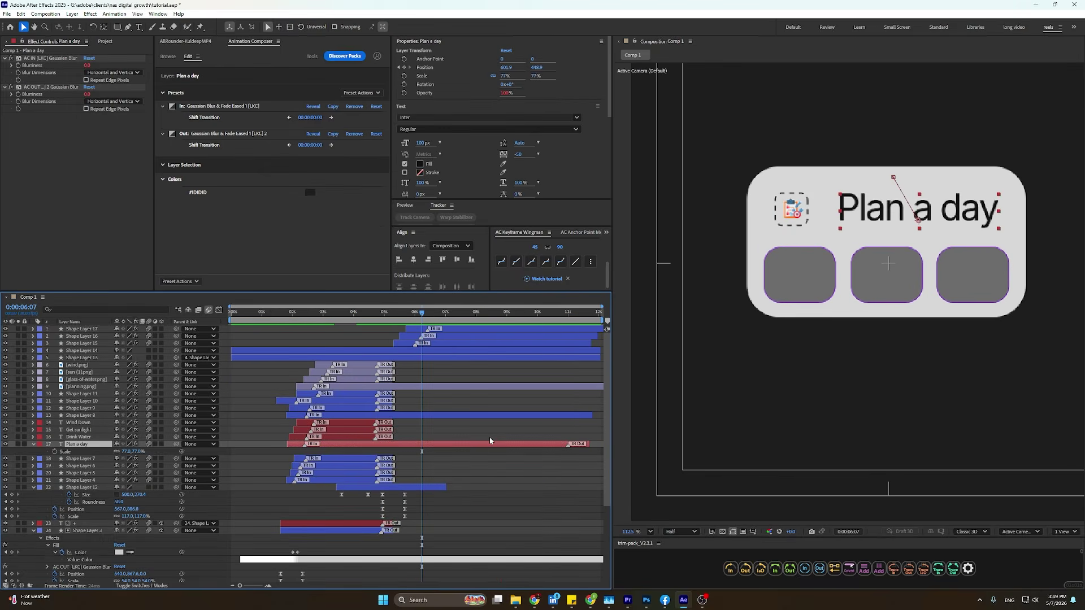
left_click(491, 434)
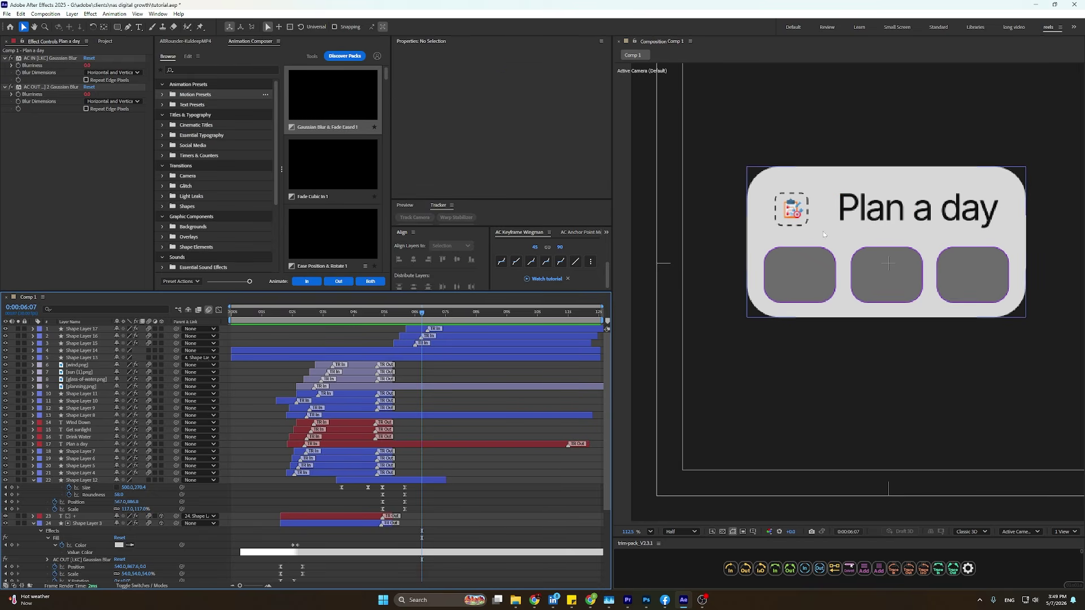
left_click(836, 188)
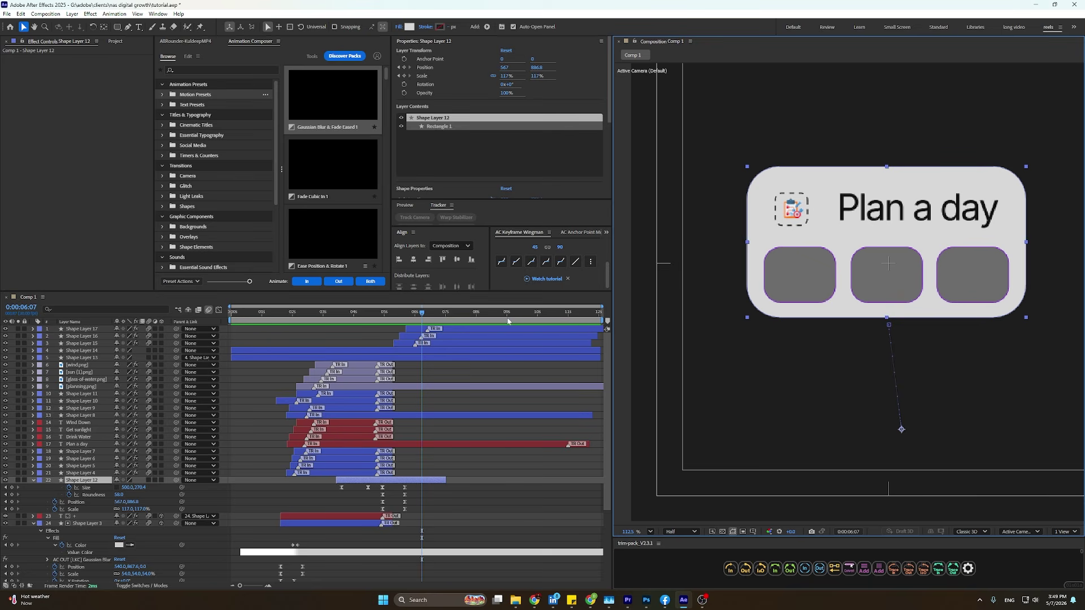
left_click(819, 181)
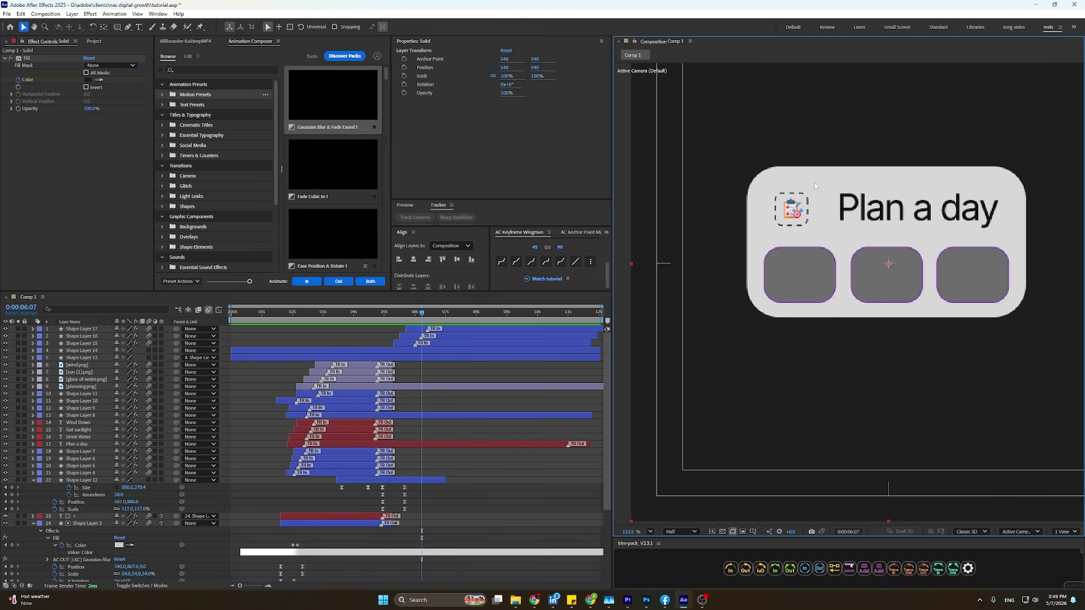
scroll(727, 320, "down", 4)
left_click(1032, 253)
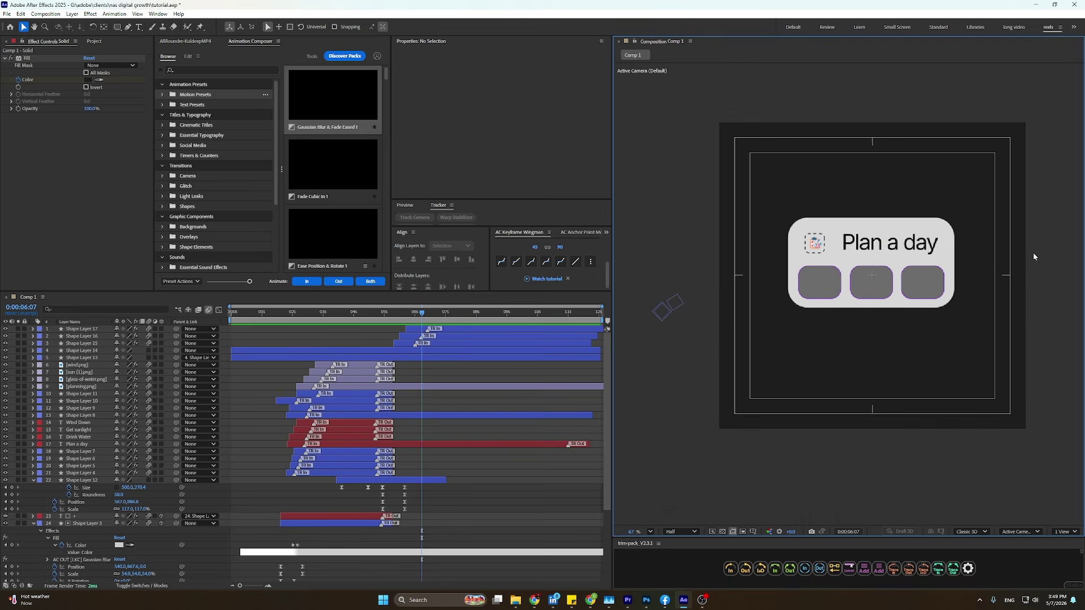
left_click_drag(896, 315, 885, 316)
scroll(885, 316, "up", 2)
key("v")
scroll(801, 217, "up", 5)
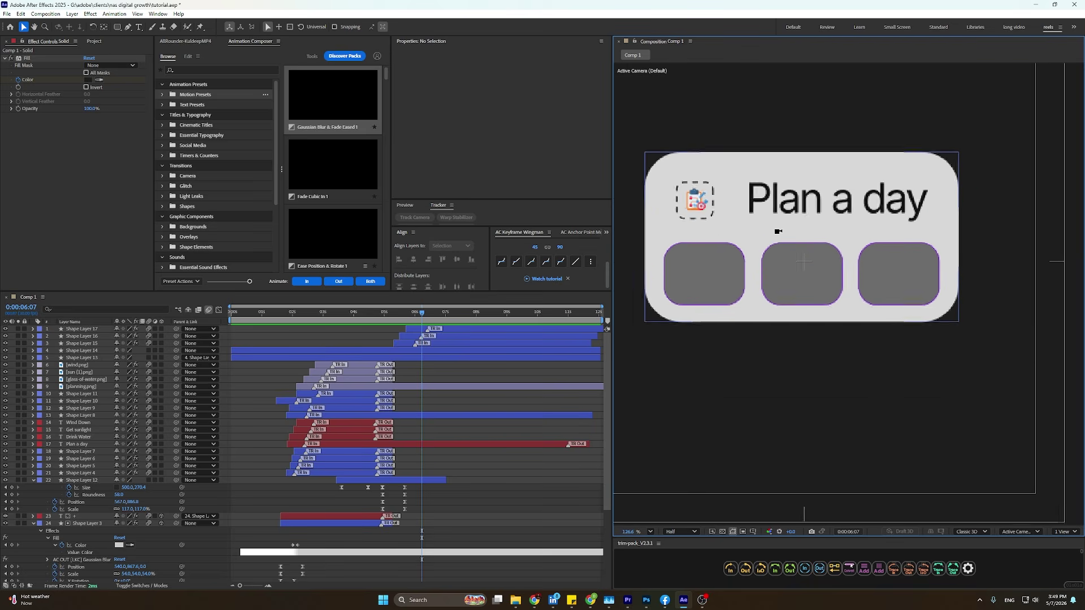
left_click_drag(801, 217, 842, 273)
left_click(815, 249)
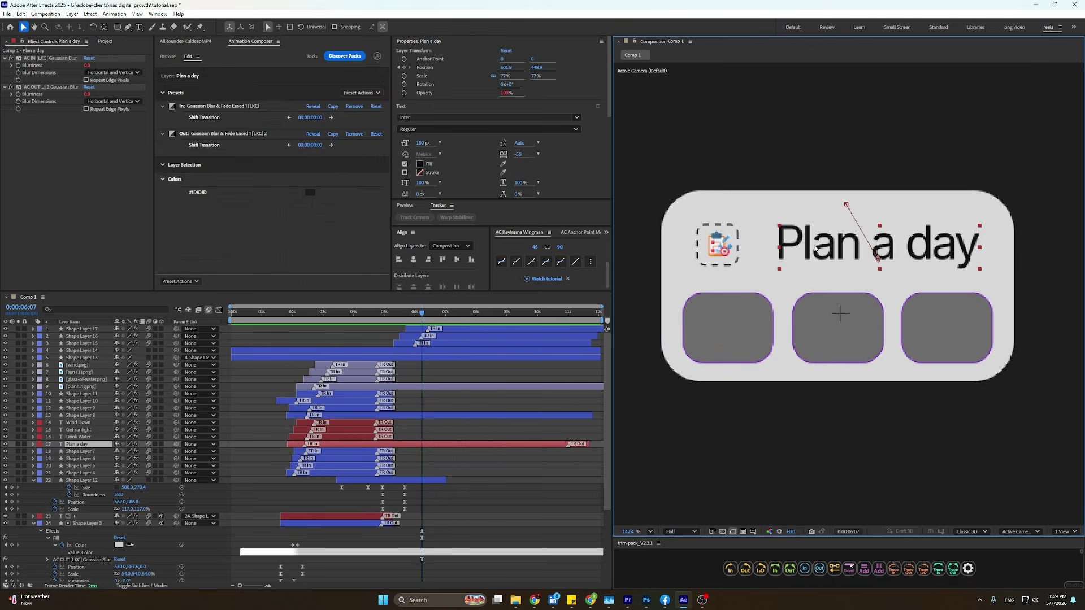
scroll(849, 294, "down", 3)
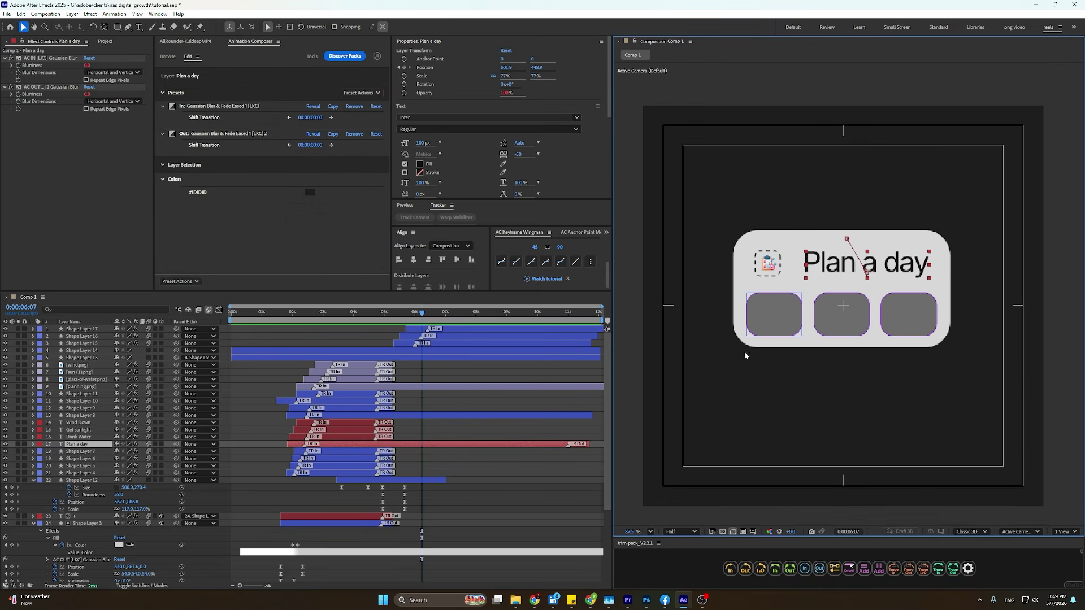
Set the stroke colour of the card's three button shapes to white FFFFFF.
left_click(764, 325)
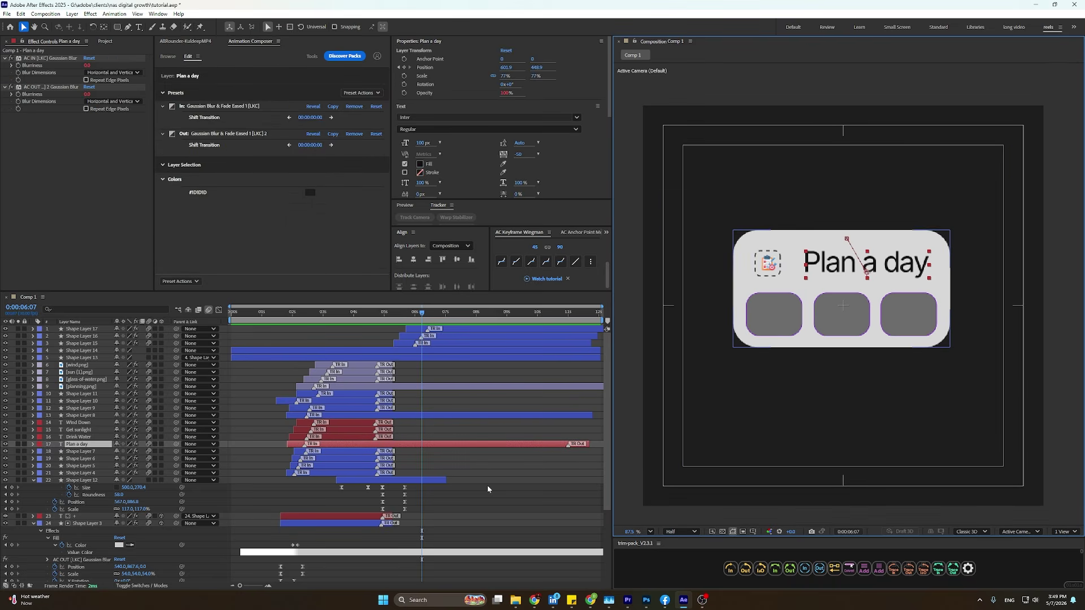
left_click(842, 326, "shift")
left_click(907, 315, "shift")
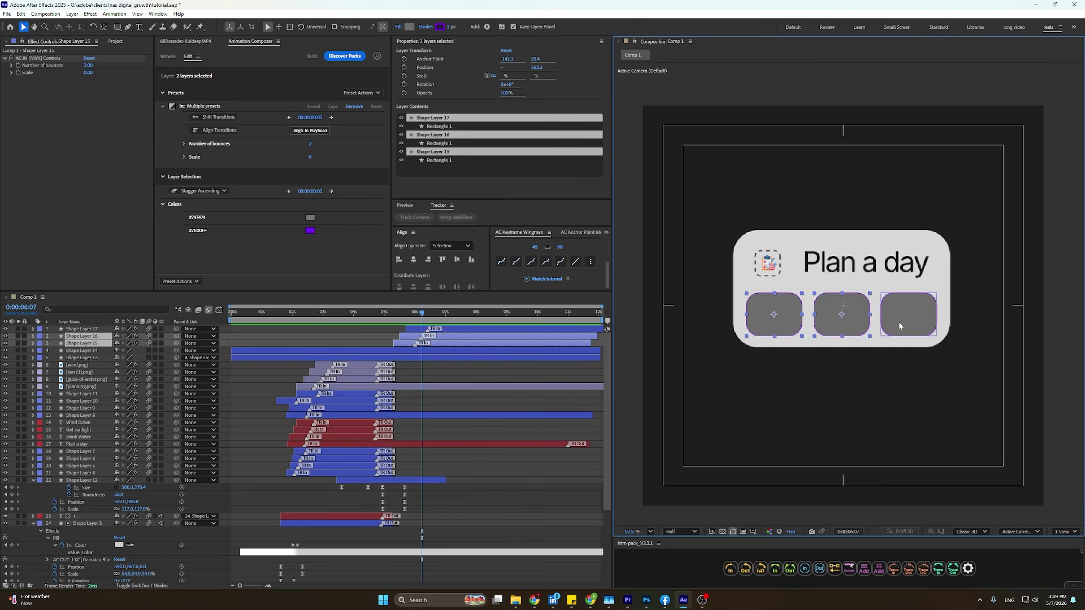
left_click(424, 27)
left_click(552, 323)
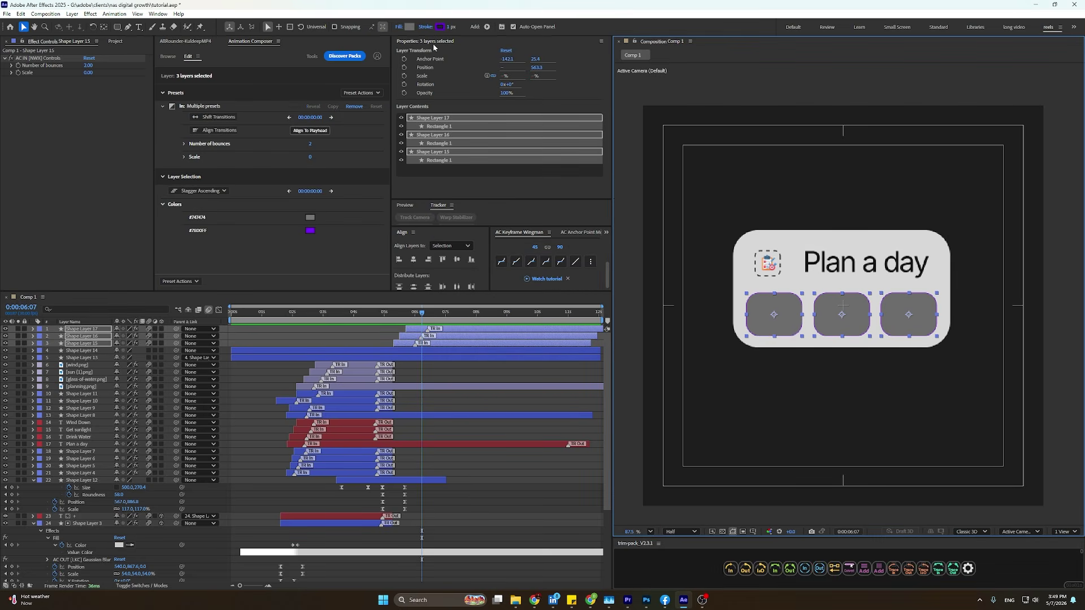
left_click(440, 26)
left_click_drag(474, 259, 424, 241)
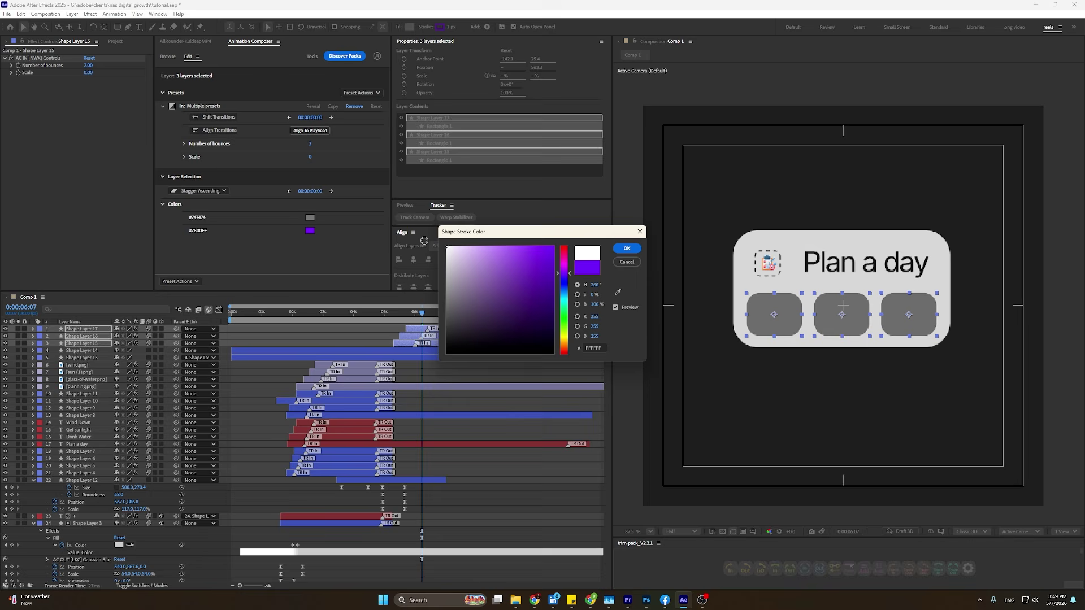
left_click(627, 249)
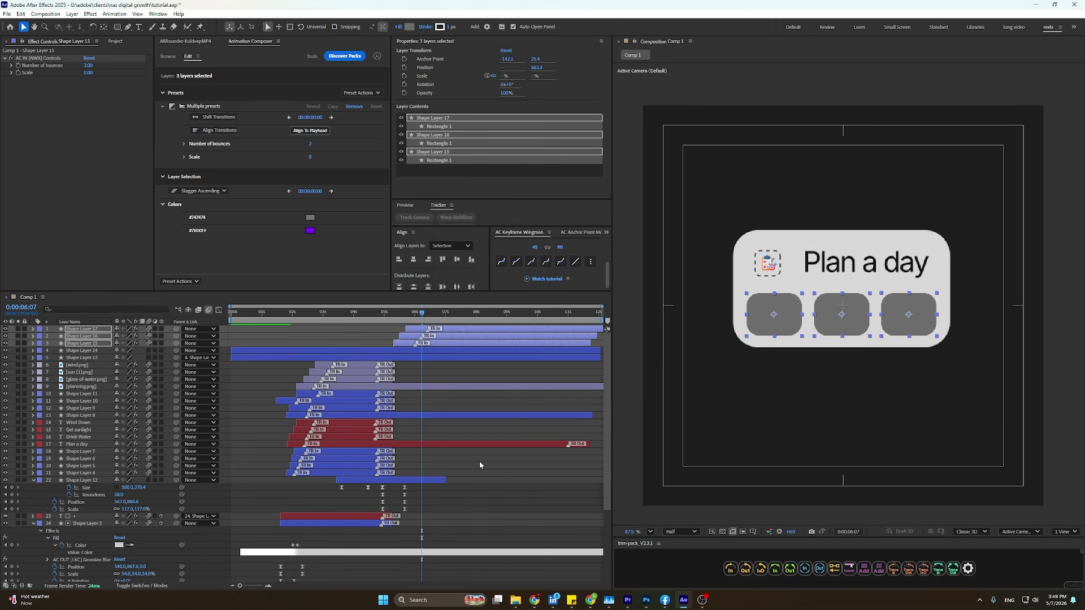
Undo the accidental shift of the button shapes and set the stroke width of all three to 2 px.
left_click(832, 370)
left_click(775, 313)
left_click(842, 311, "shift")
left_click(909, 309, "shift")
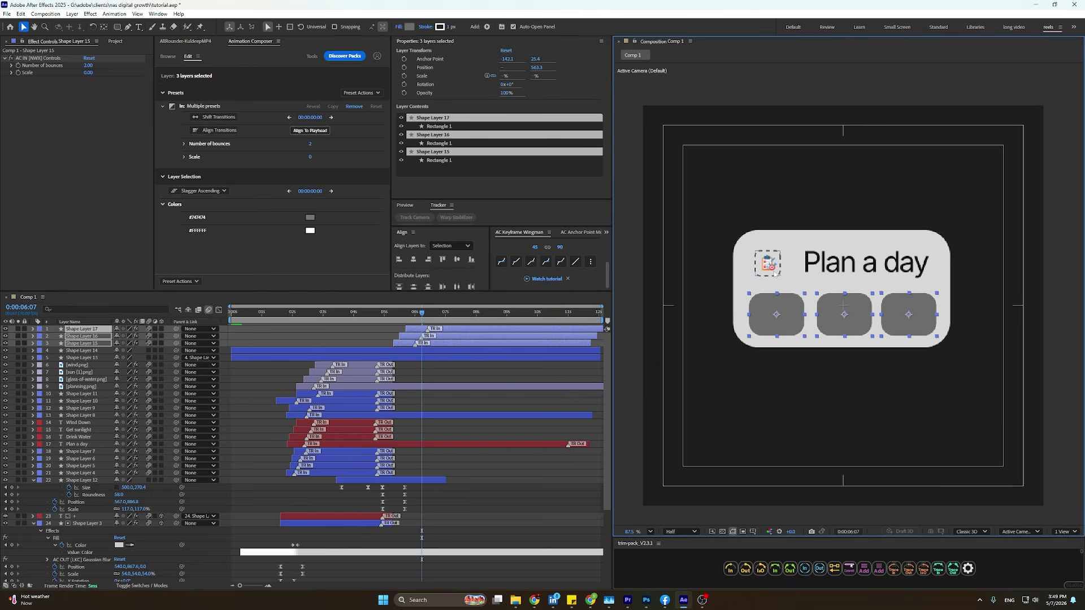
key("ctrl+z")
left_click(920, 301, "shift")
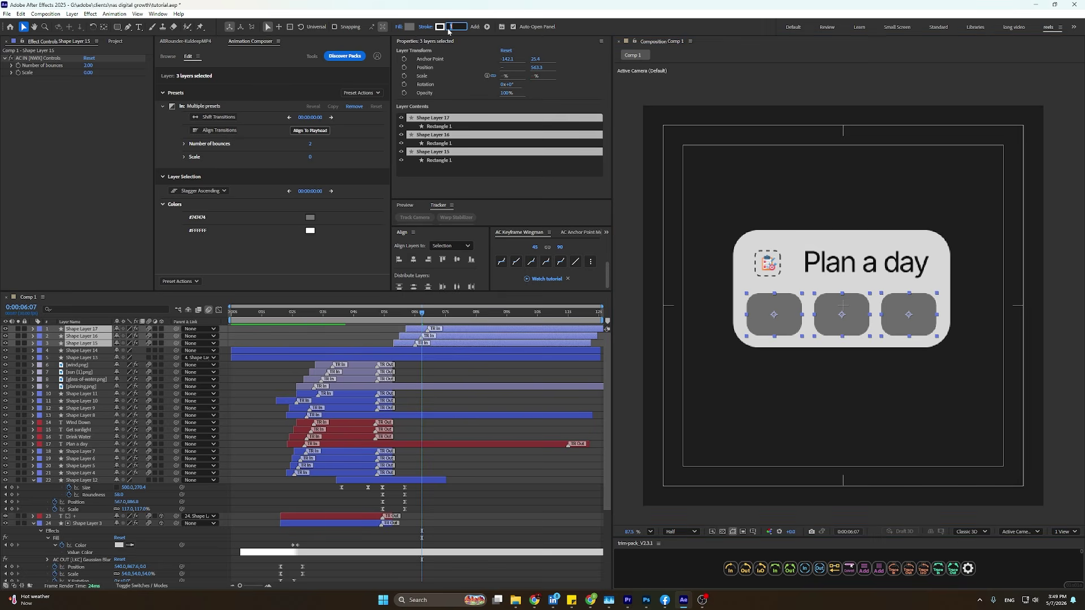
type("2")
key("Return")
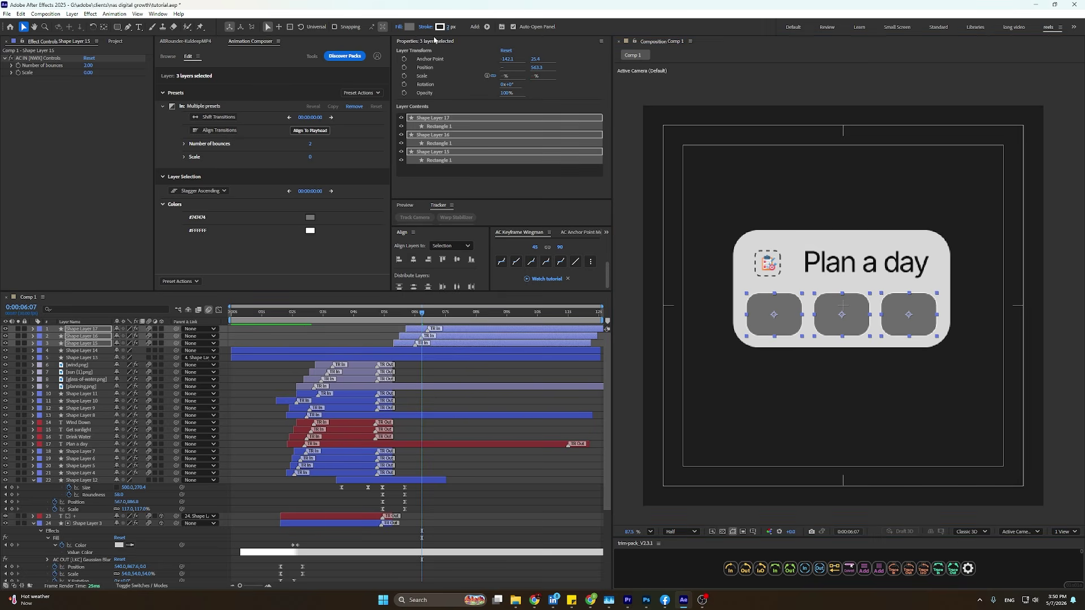
Set the fill colour of the three button shapes to dark grey 3E3E3E.
left_click(409, 27)
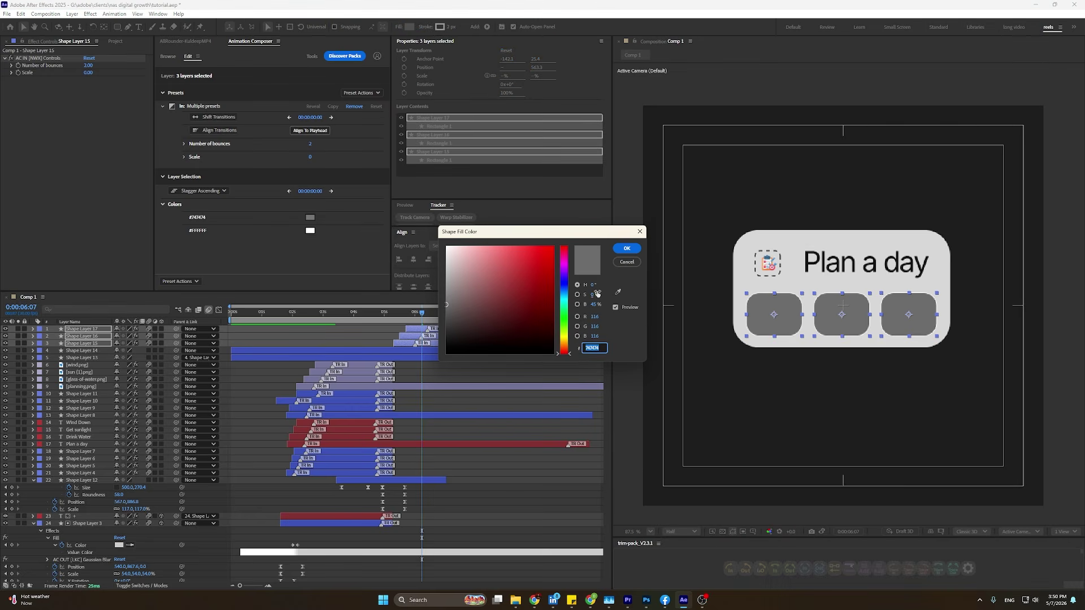
left_click(618, 292)
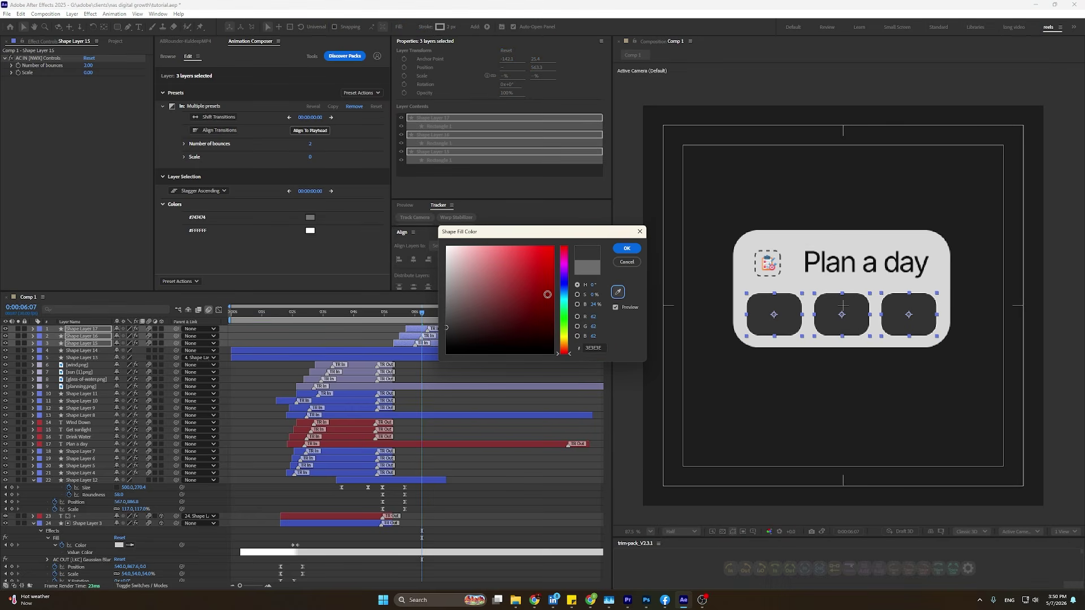
left_click(626, 249)
left_click(481, 500)
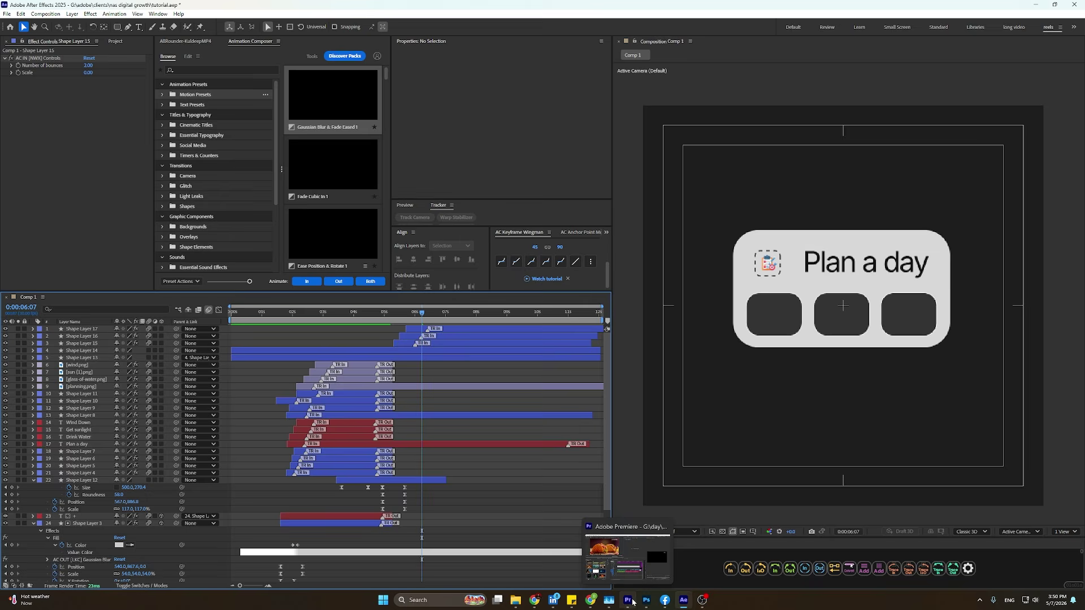
Switch to Photoshop and inspect the Complete label on the green button in Artboard 3's reference design.
left_click(645, 600)
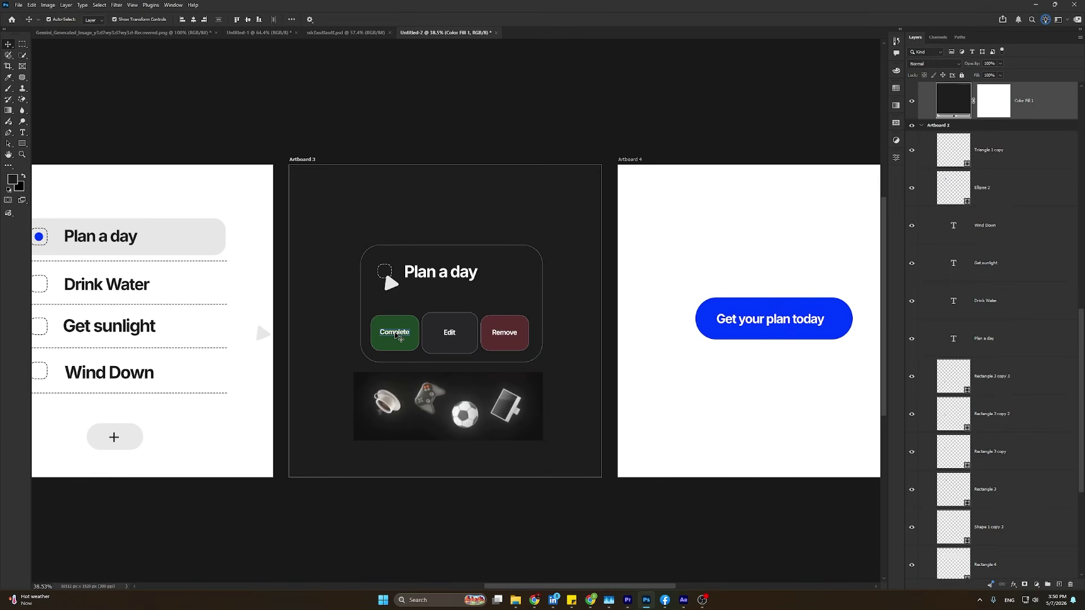
left_click(395, 332)
key("ctrl+t")
right_click(400, 333)
key("Escape")
key("Escape")
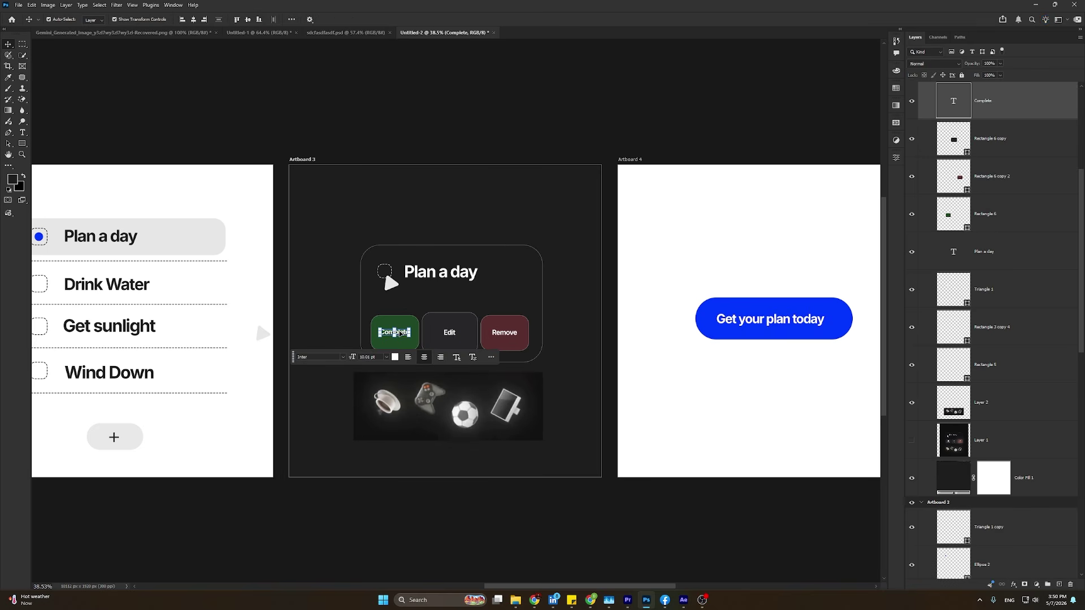
Switch to After Effects and paste the copied Complete label into a new text layer over the card's first button.
left_click(684, 600)
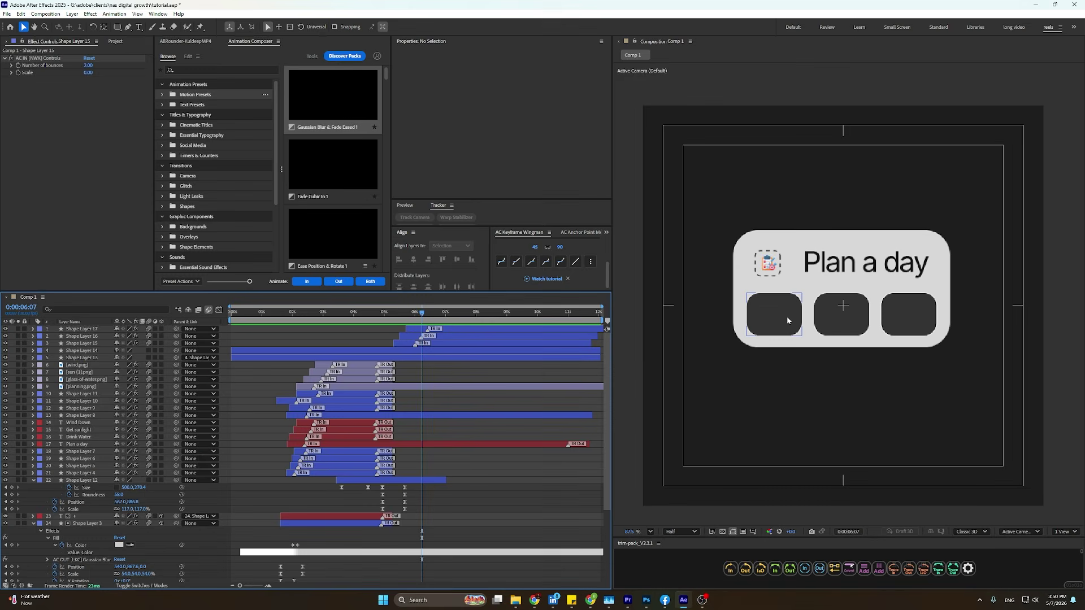
left_click(139, 27)
scroll(846, 291, "up", 4)
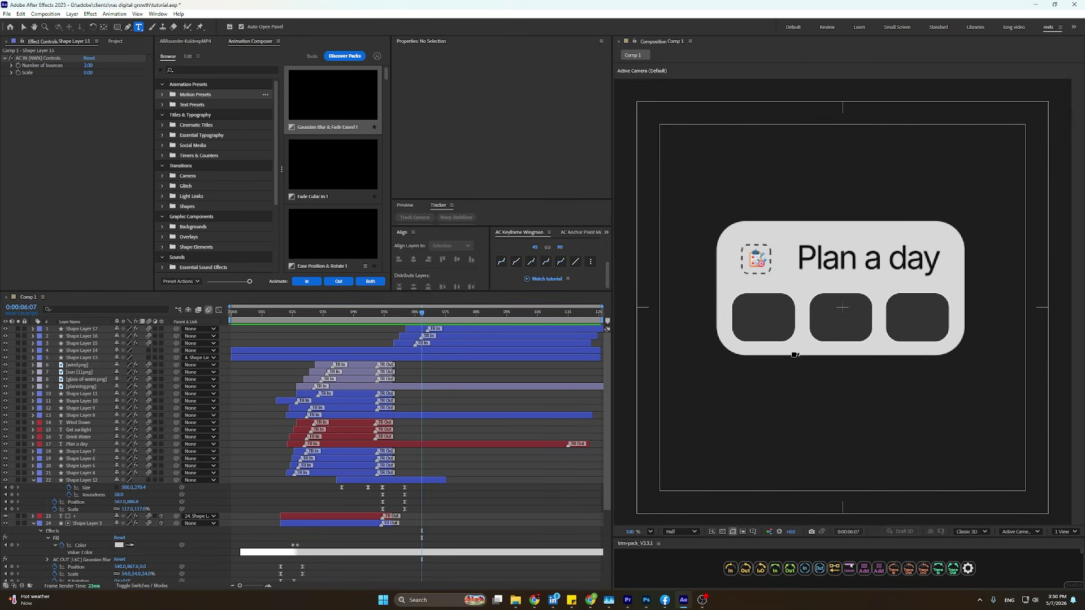
left_click(694, 328)
right_click(694, 328)
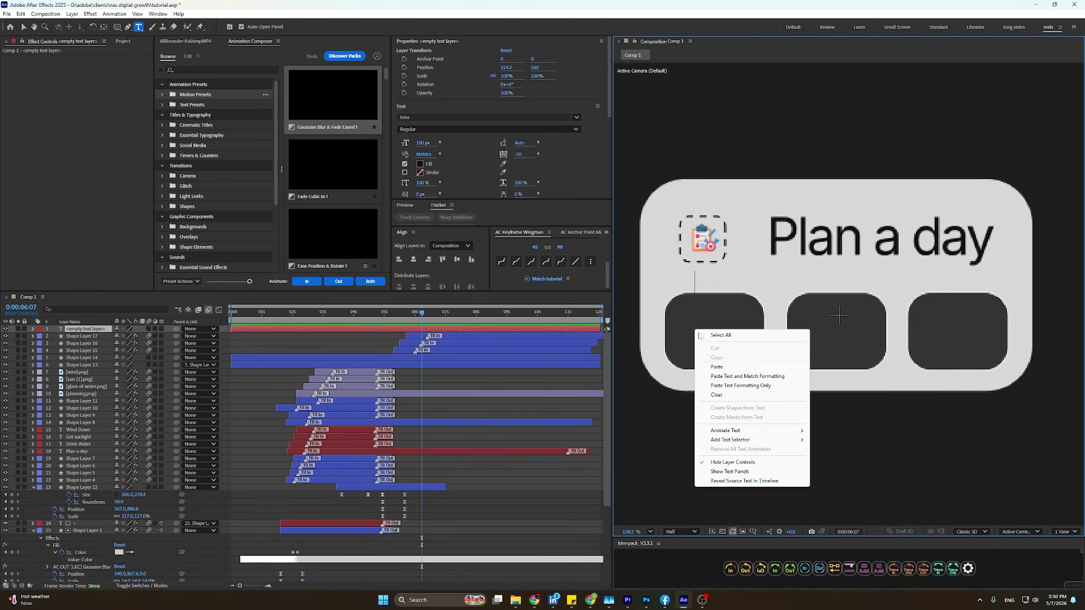
left_click(716, 366)
Set the Complete label's font size to 24 px and centre it on the card's first button.
key("ctrl+a")
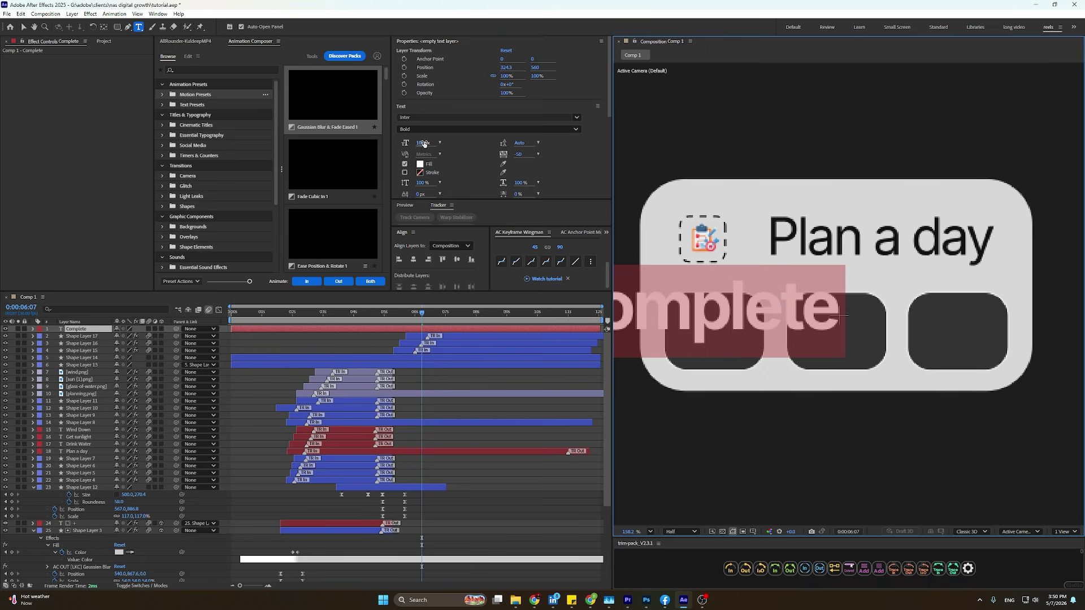
left_click_drag(424, 143, 1, 32)
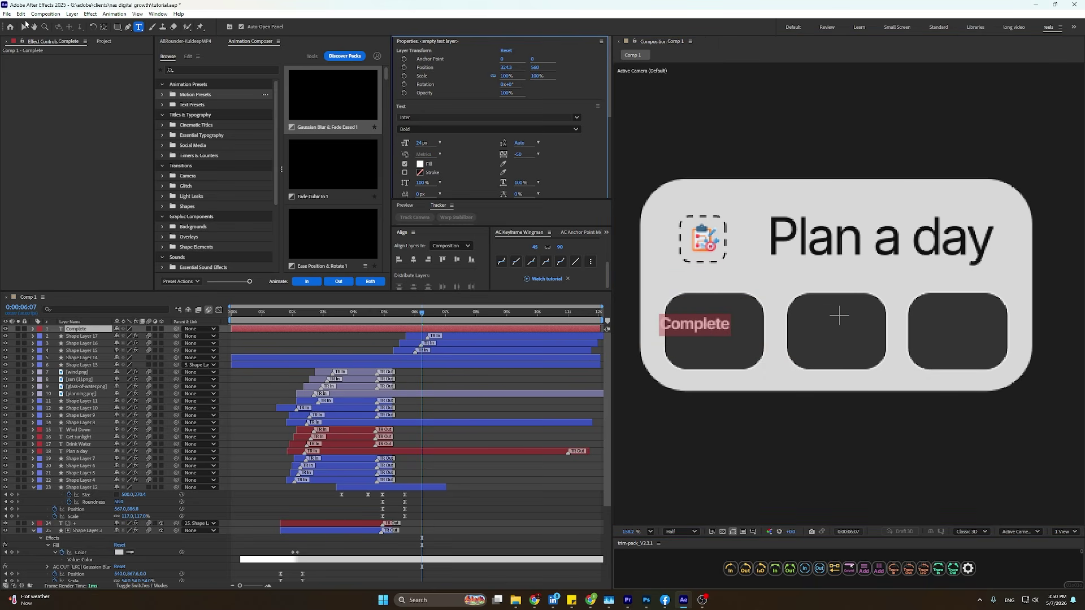
left_click(22, 26)
mouse_move(711, 327)
left_mouse_down()
mouse_move(729, 348)
mouse_move(728, 333)
left_mouse_up()
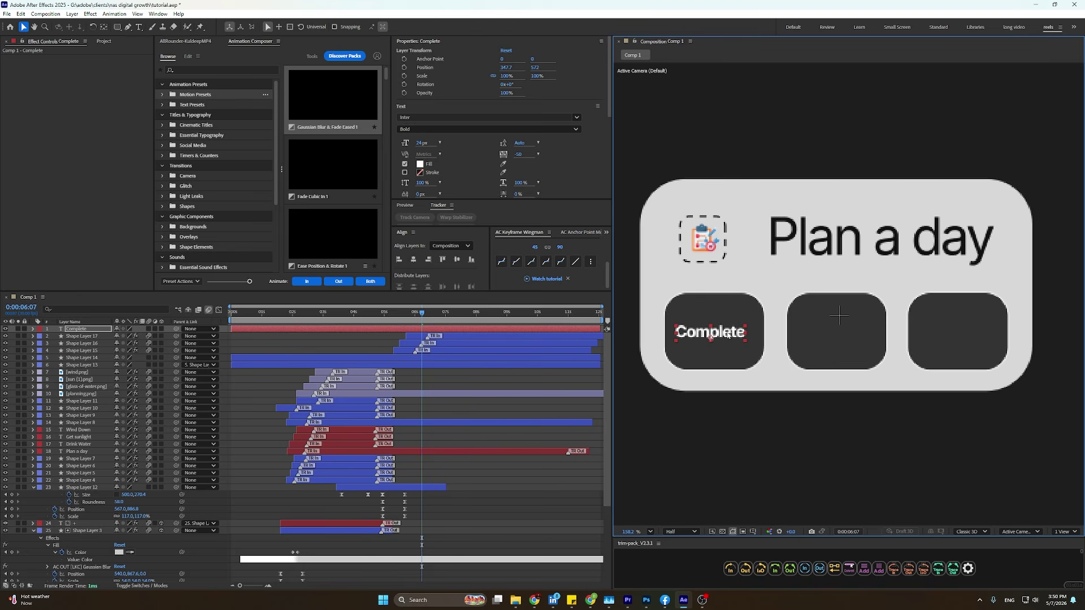
Trim the Complete layer's start to just before the buttons pop in and duplicate the layer.
left_click_drag(402, 314, 431, 331)
key("alt+[")
key("ctrl+d")
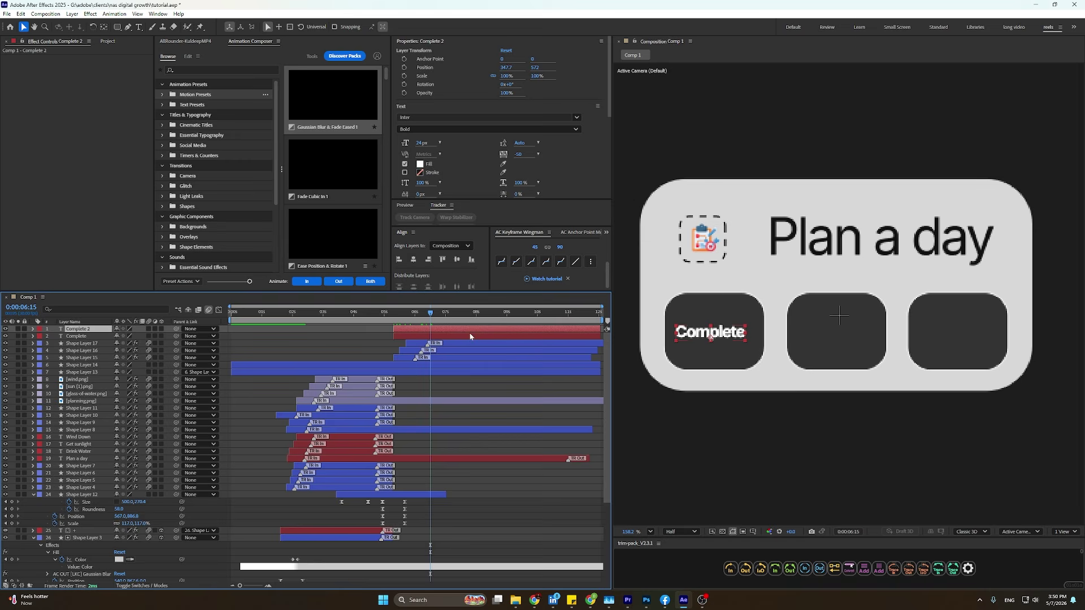
Move the duplicated label onto the card's middle button, change its text to Edit and centre it.
left_click_drag(723, 335, 847, 337)
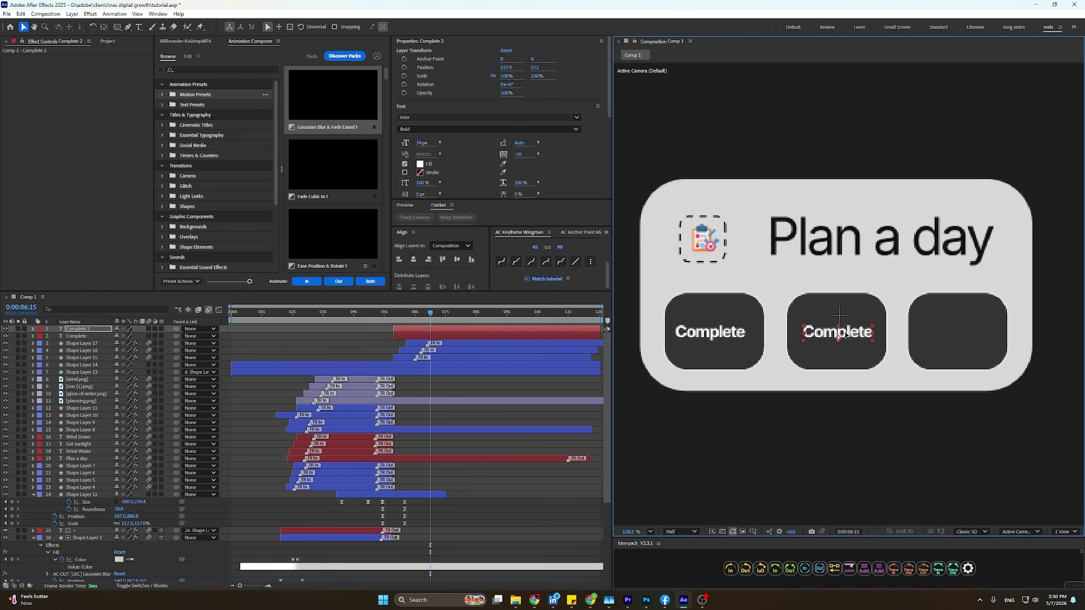
double_click(839, 338)
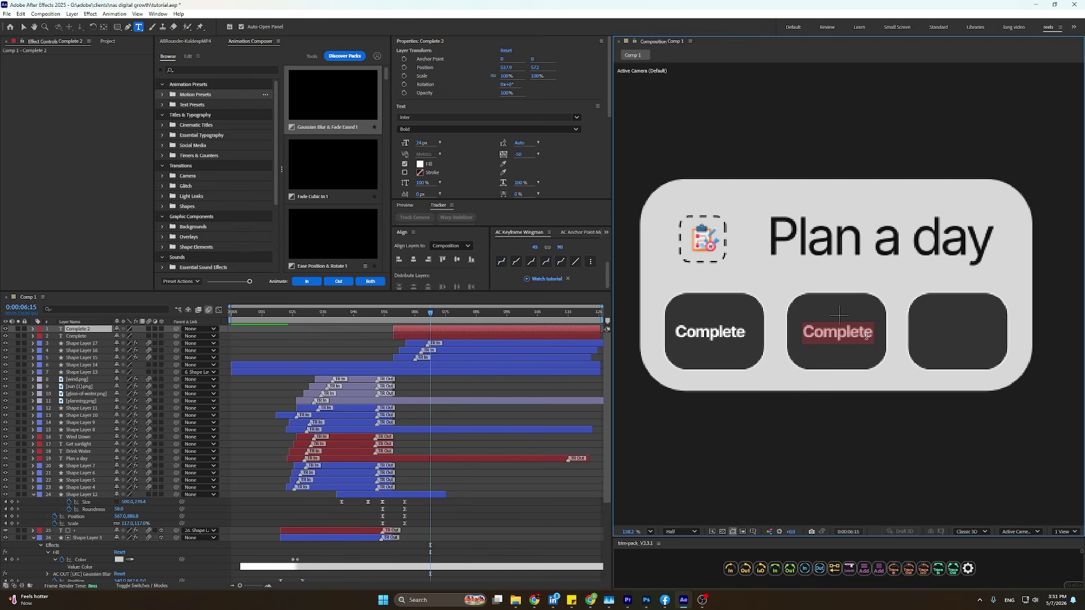
type("Edit")
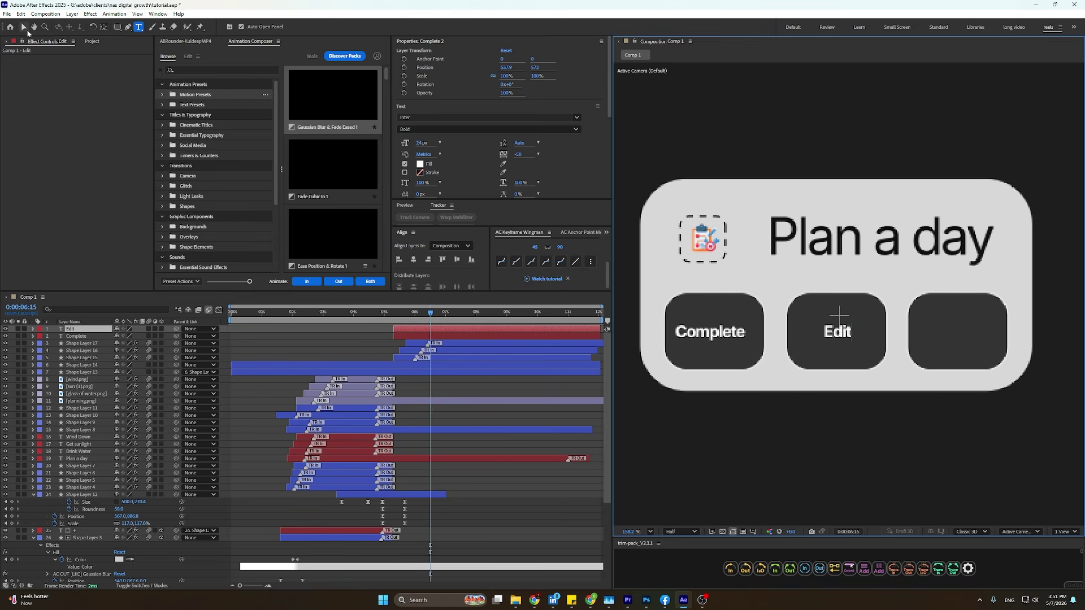
left_click(23, 27)
left_click(840, 334)
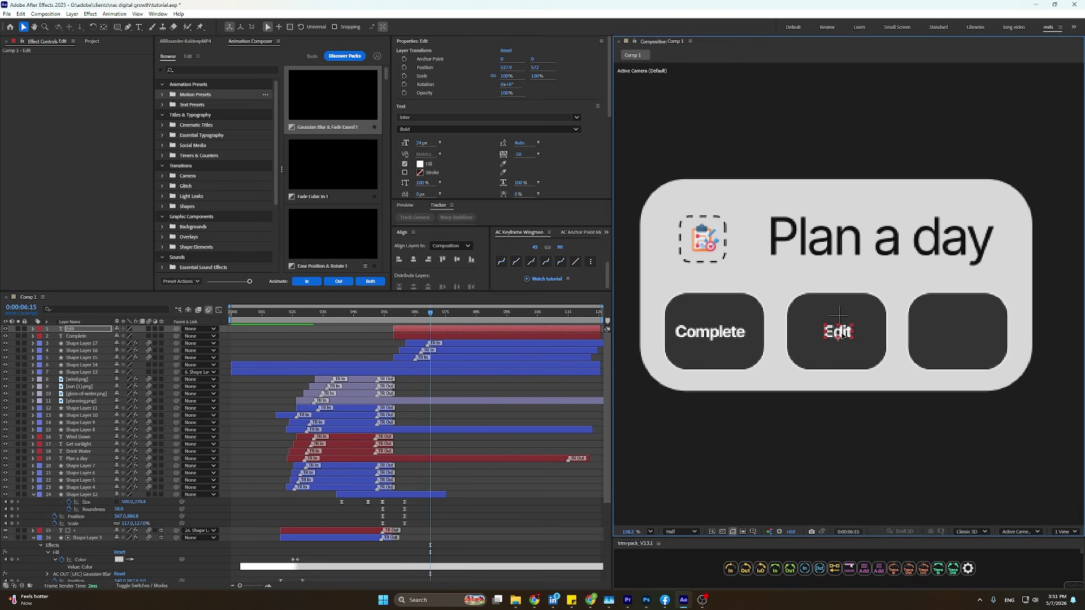
left_click_drag(842, 334, 840, 334)
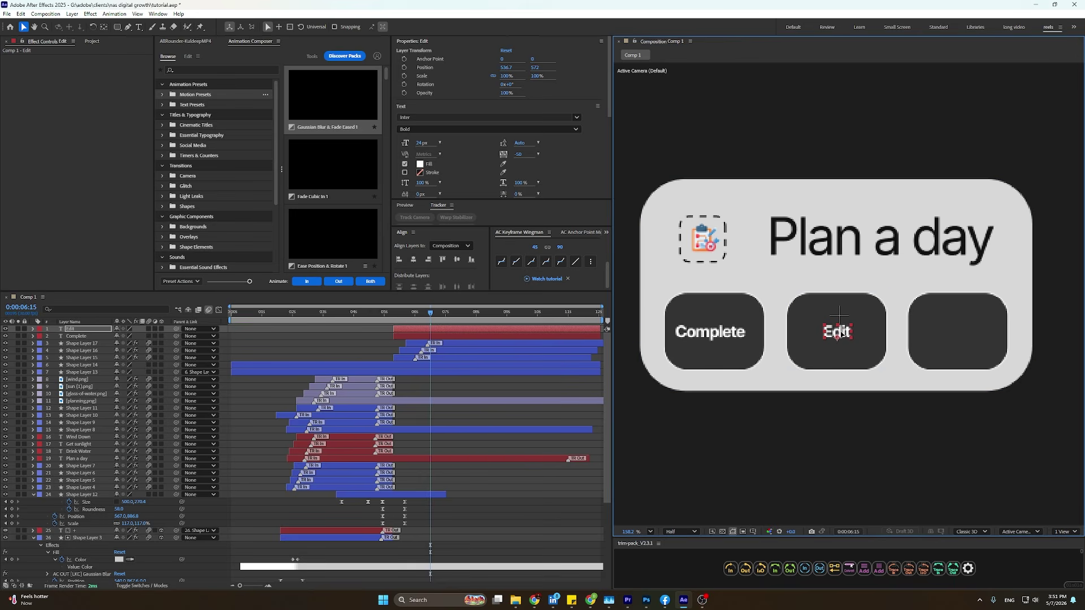
Duplicate the Edit label onto the card's third button and change its text to Reject.
left_click(426, 331)
key("ctrl+d")
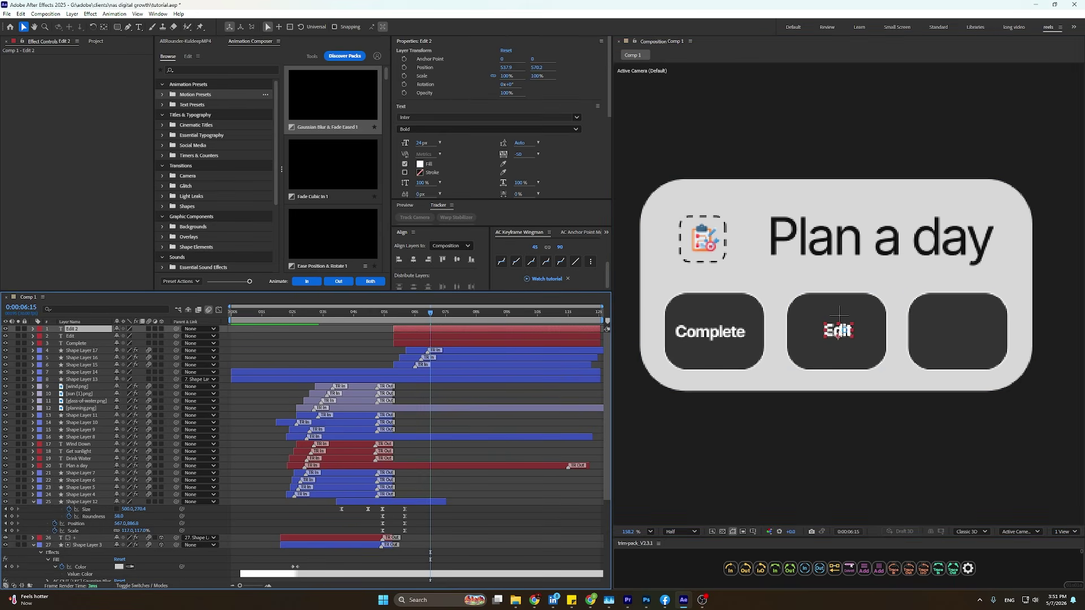
left_click_drag(841, 335, 959, 338)
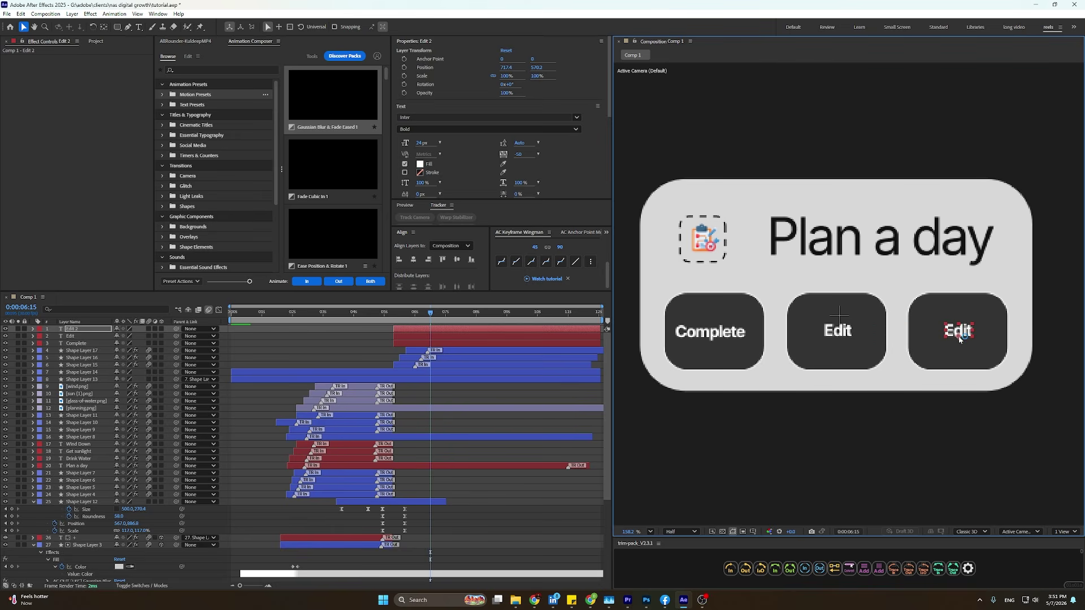
double_click(959, 338)
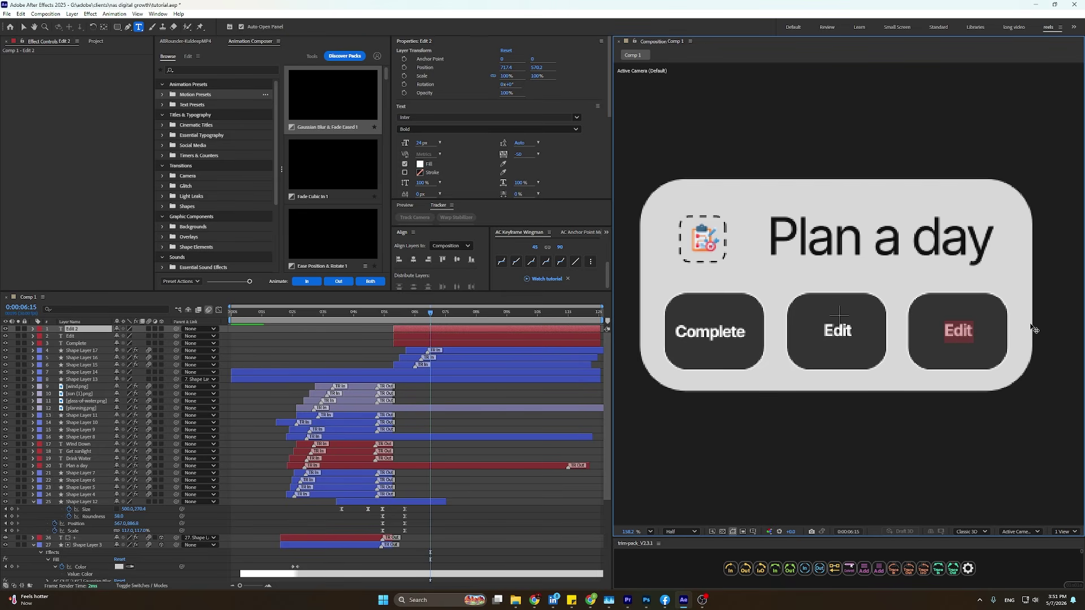
type("reject")
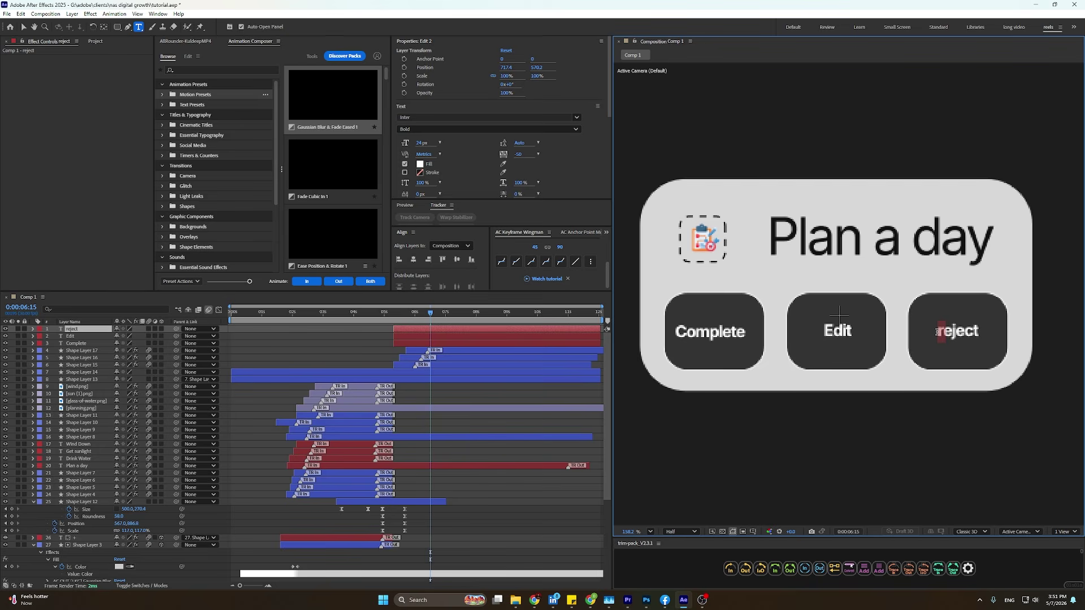
type("R")
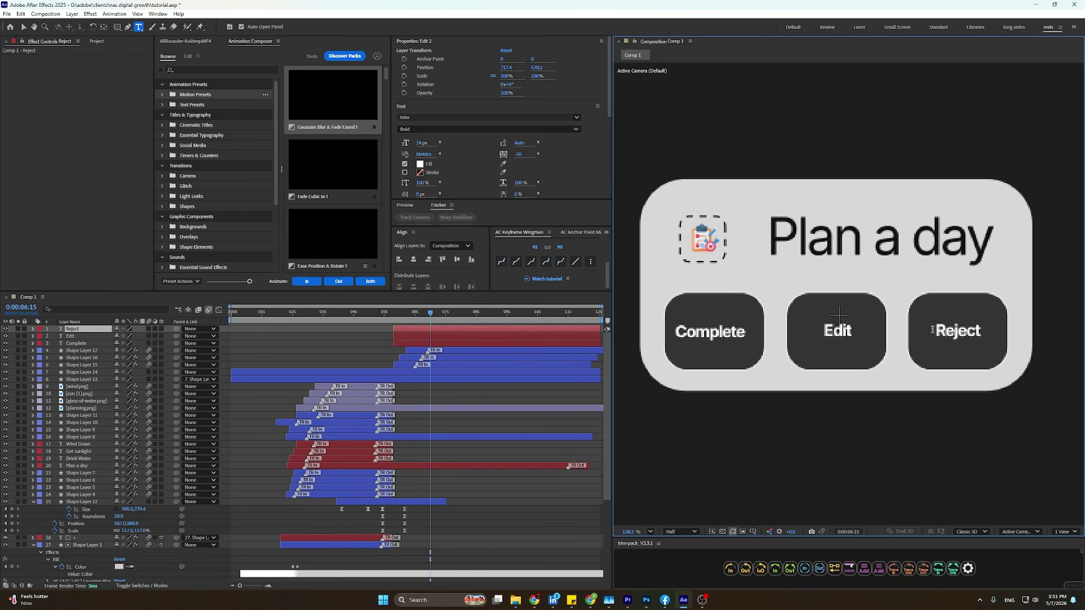
left_click(23, 28)
scroll(898, 340, "down", 4)
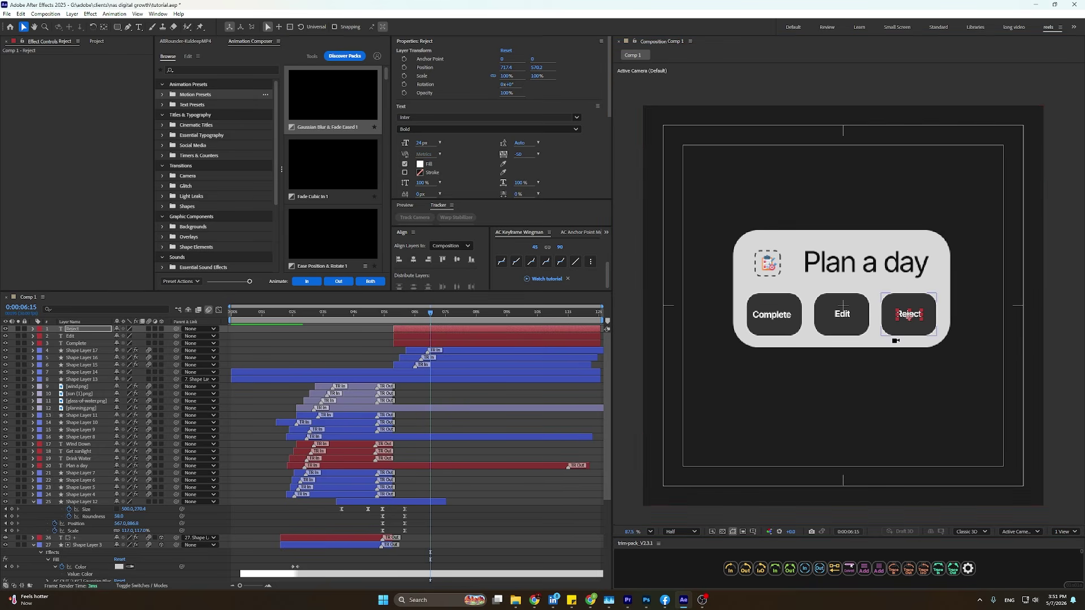
left_click(1046, 330)
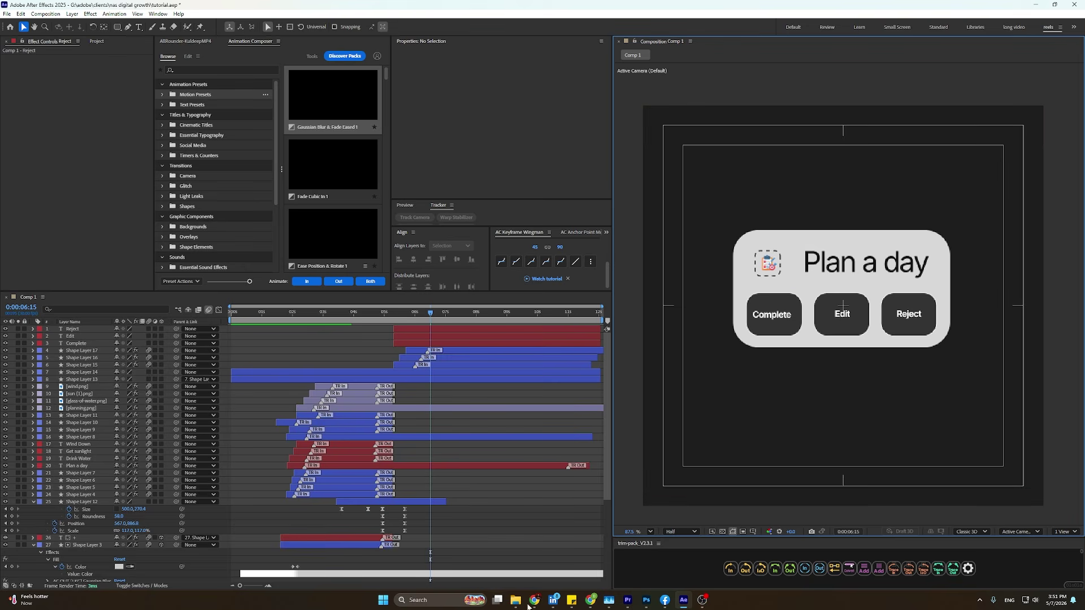
Import case.png, credit.png, budget (1).png, business-target.png and hour-glass.png from File Explorer into the composition.
left_click(96, 41)
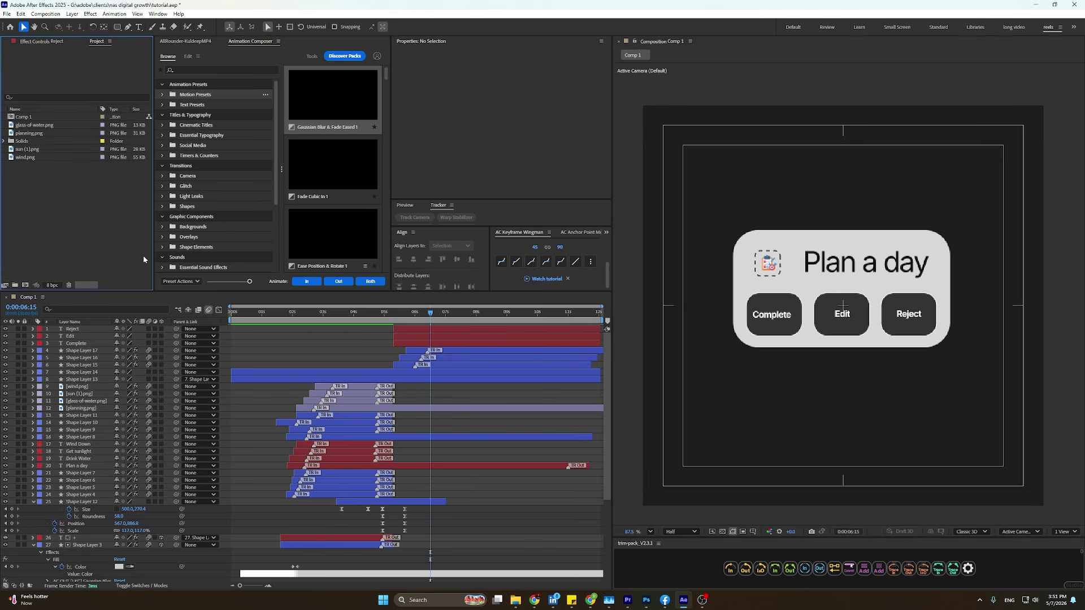
left_click(515, 600)
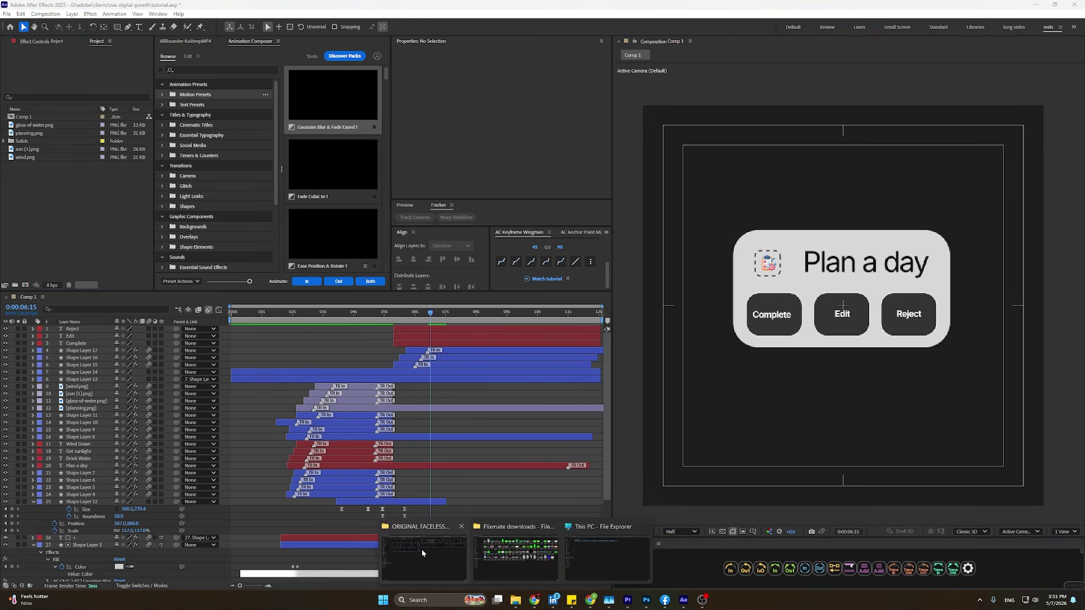
left_click(421, 550)
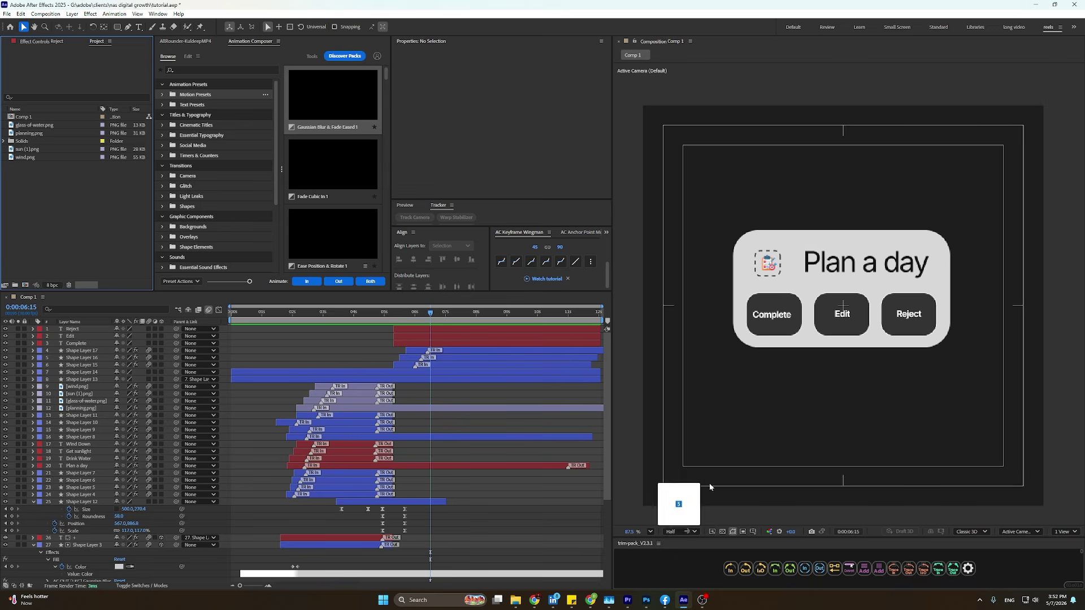
left_click_drag(710, 486, 784, 399)
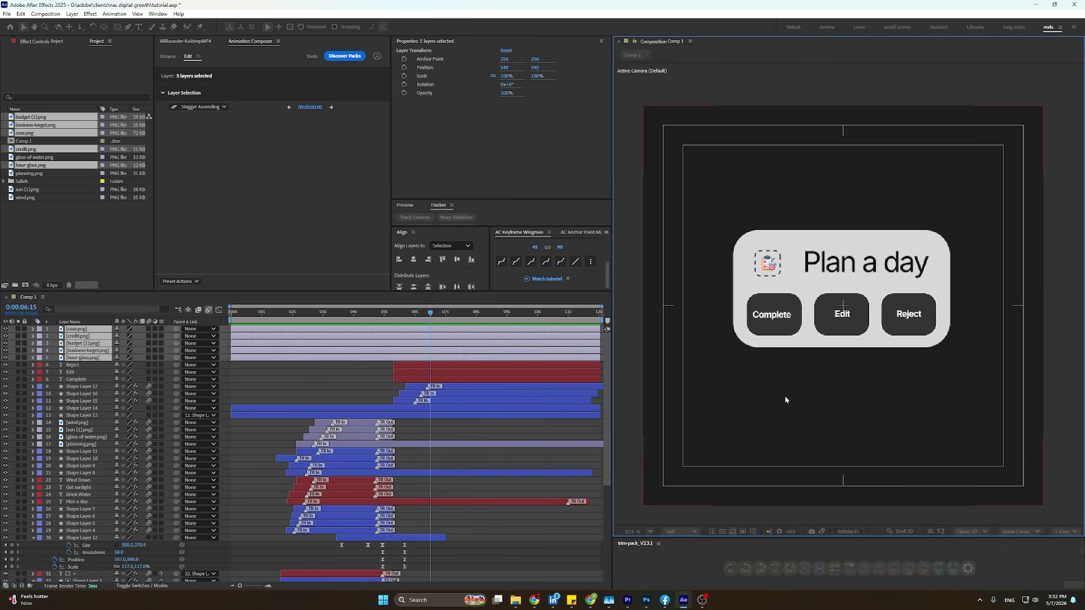
Trim the start of the five icon layers to match the button labels and scale them all to 20%.
left_click_drag(406, 314, 441, 314)
key("alt+[")
key("s")
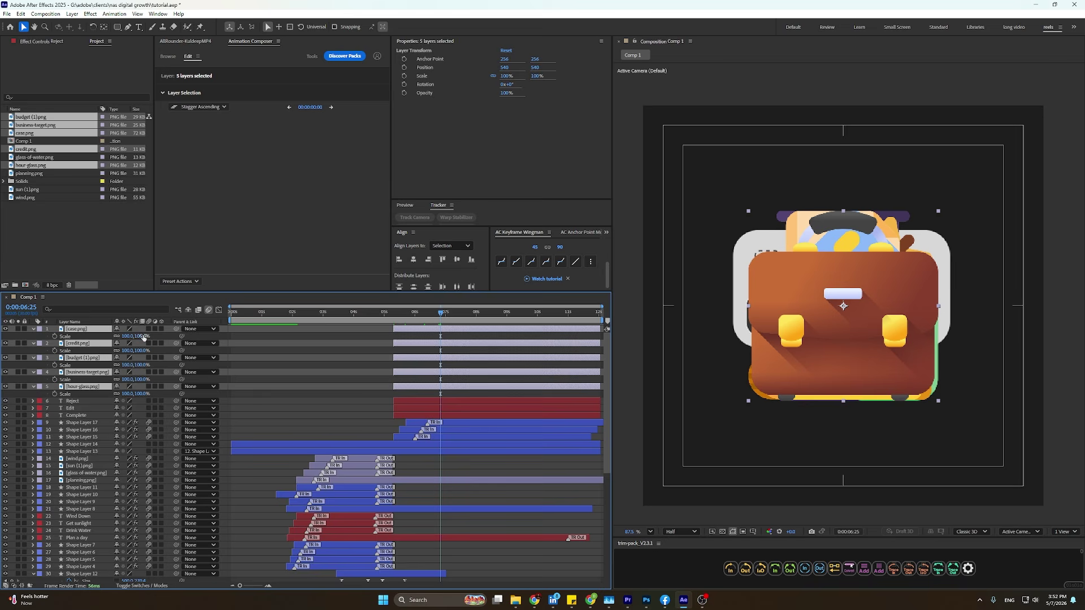
left_click_drag(144, 338, 110, 337)
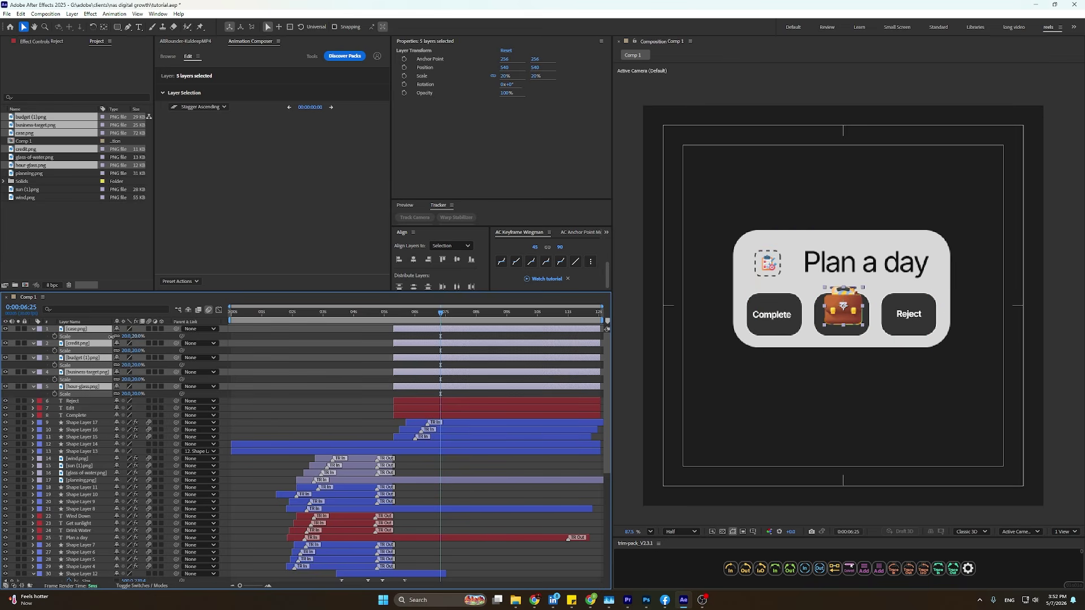
Spread the briefcase, credit card and budget icons in a row beneath the Plan a day card.
scroll(791, 384, "up", 4)
left_click(866, 367)
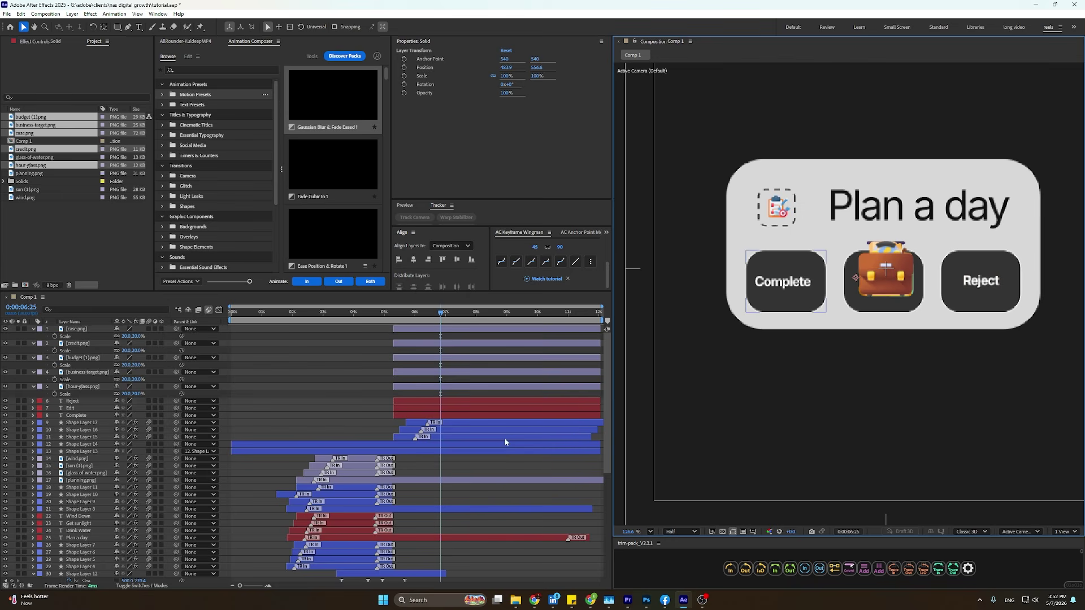
left_click(453, 469)
left_click(462, 330)
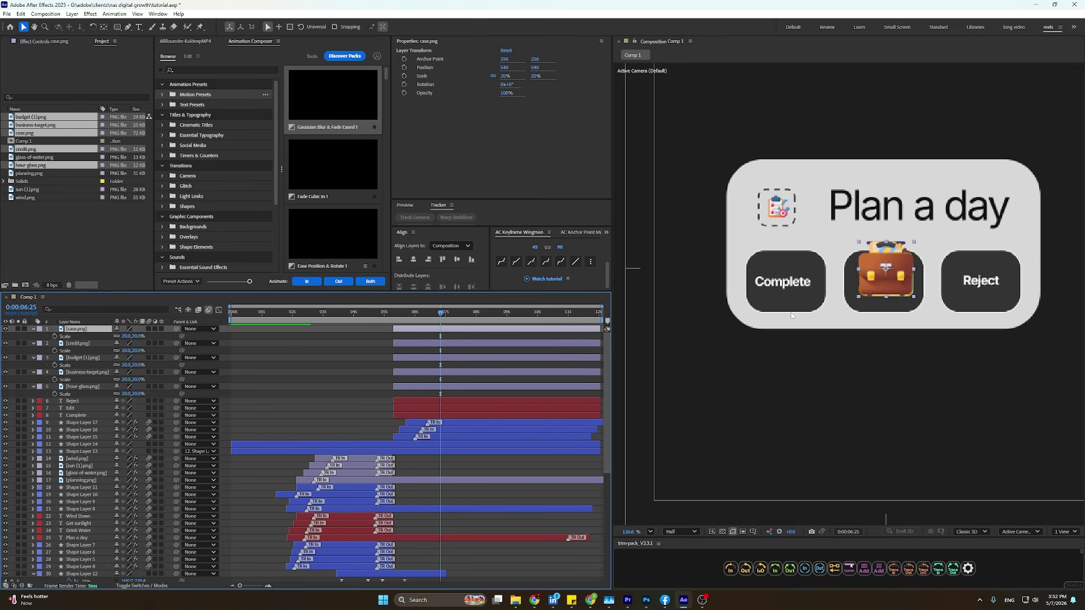
left_click_drag(867, 286, 783, 384)
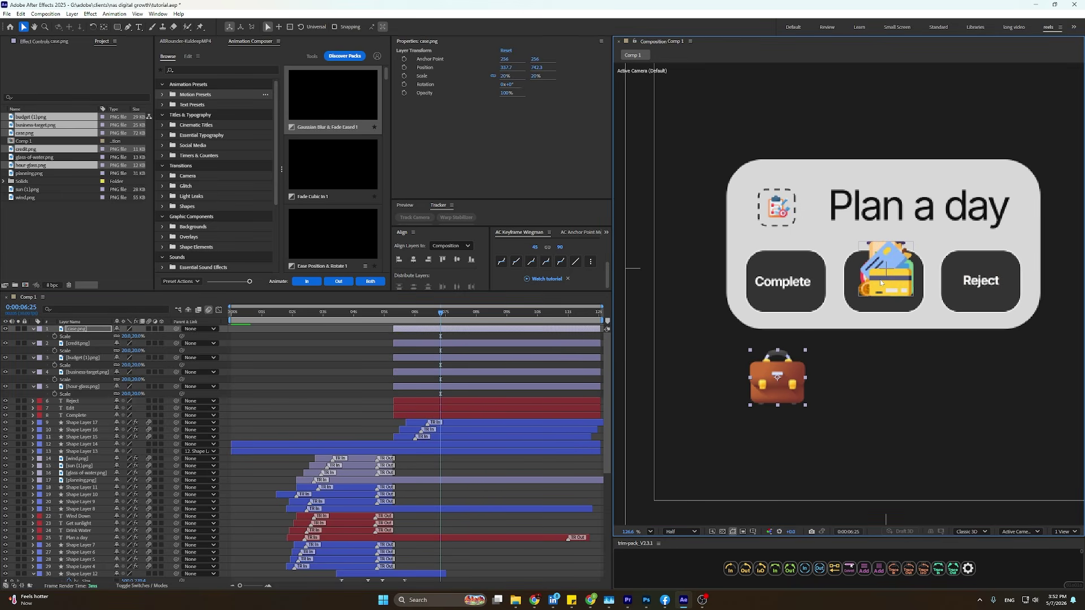
left_click_drag(881, 282, 867, 389)
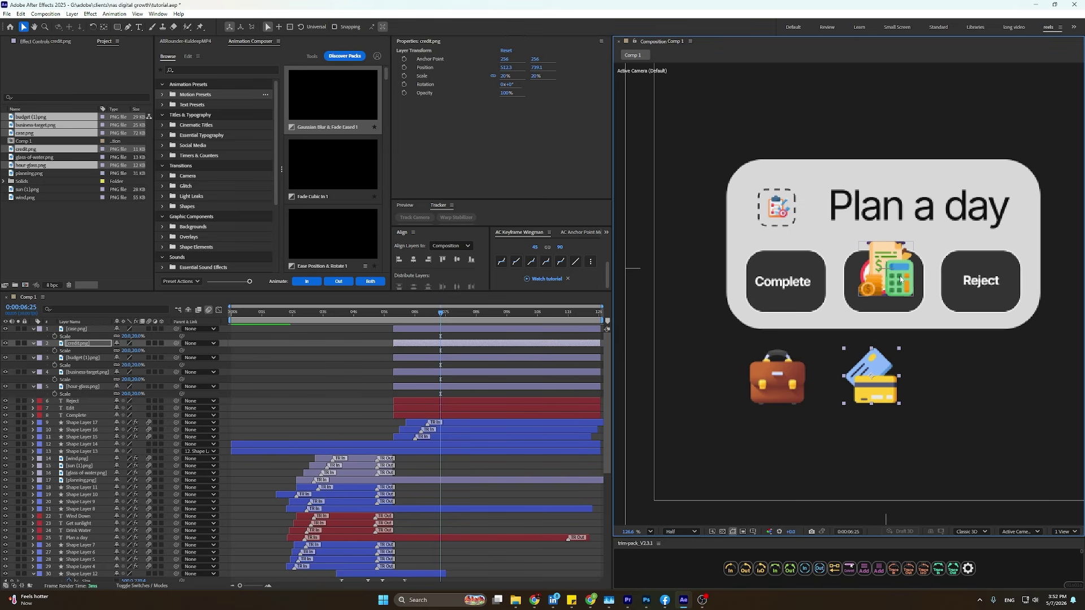
left_click_drag(900, 280, 963, 360)
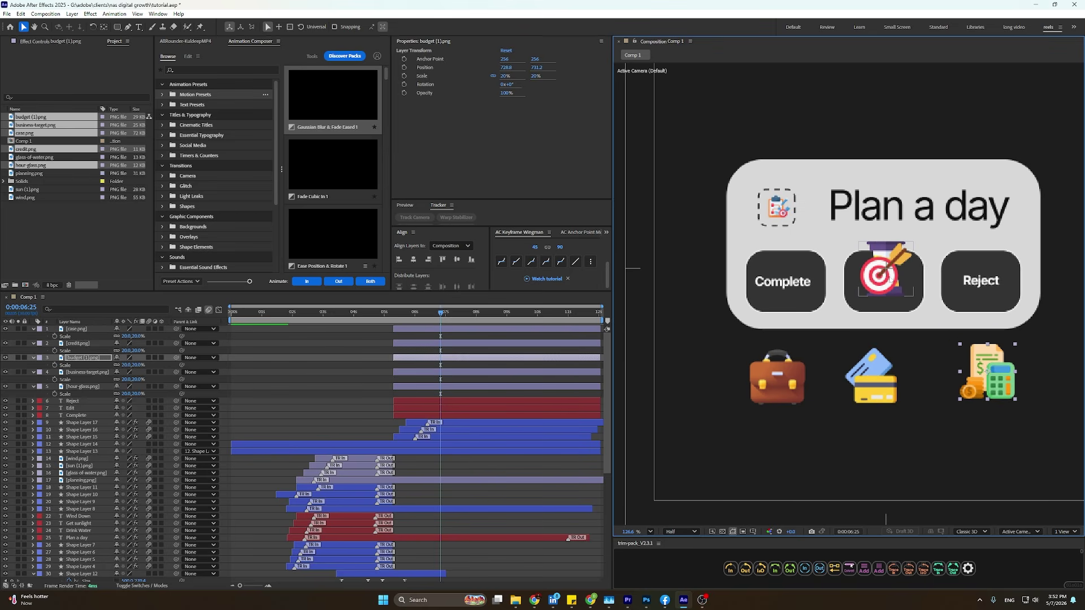
Shift the credit card and budget icons along the row and place the target icon beside the briefcase.
left_click_drag(889, 278, 841, 450)
left_click_drag(879, 368, 922, 381)
left_click_drag(992, 381, 1017, 382)
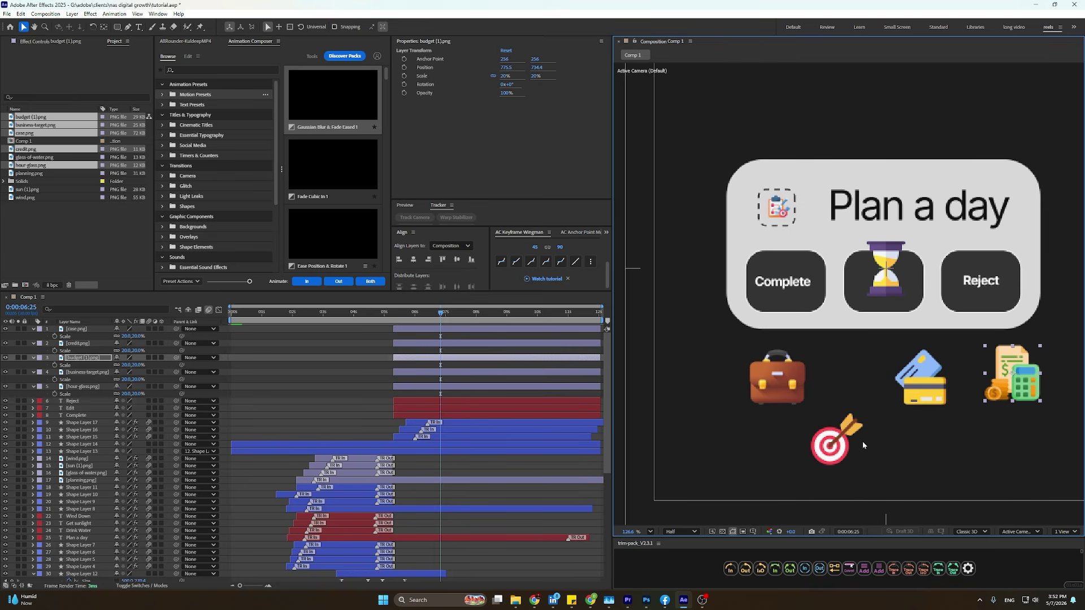
left_click_drag(862, 442, 855, 373)
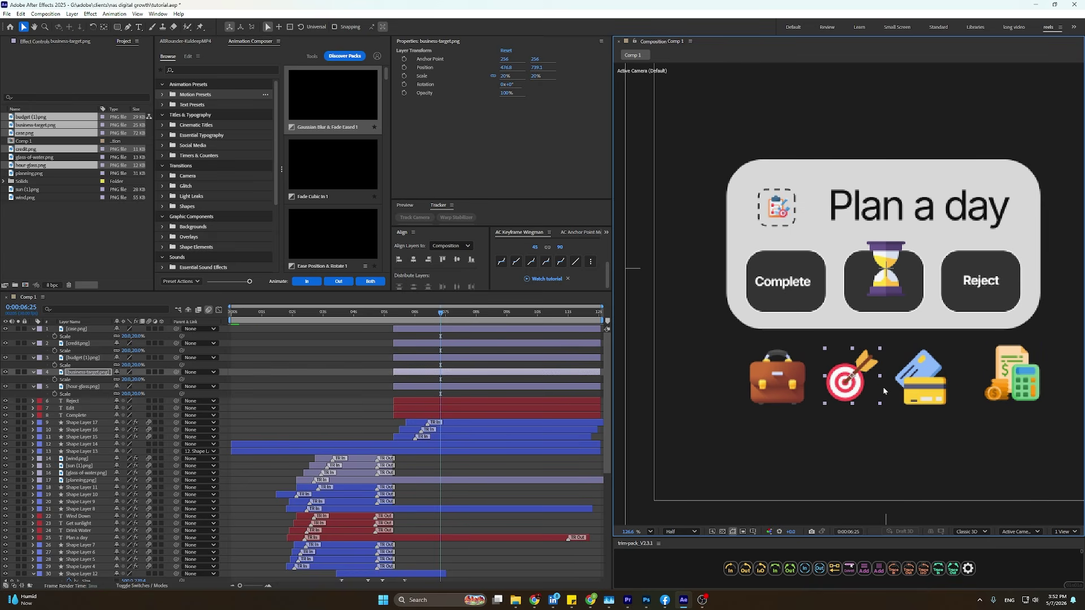
Distribute the briefcase, target, credit card and budget icons evenly and move the row slightly further below the card.
left_click(1030, 395, "shift")
left_click(921, 378, "shift")
left_click(801, 389, "shift")
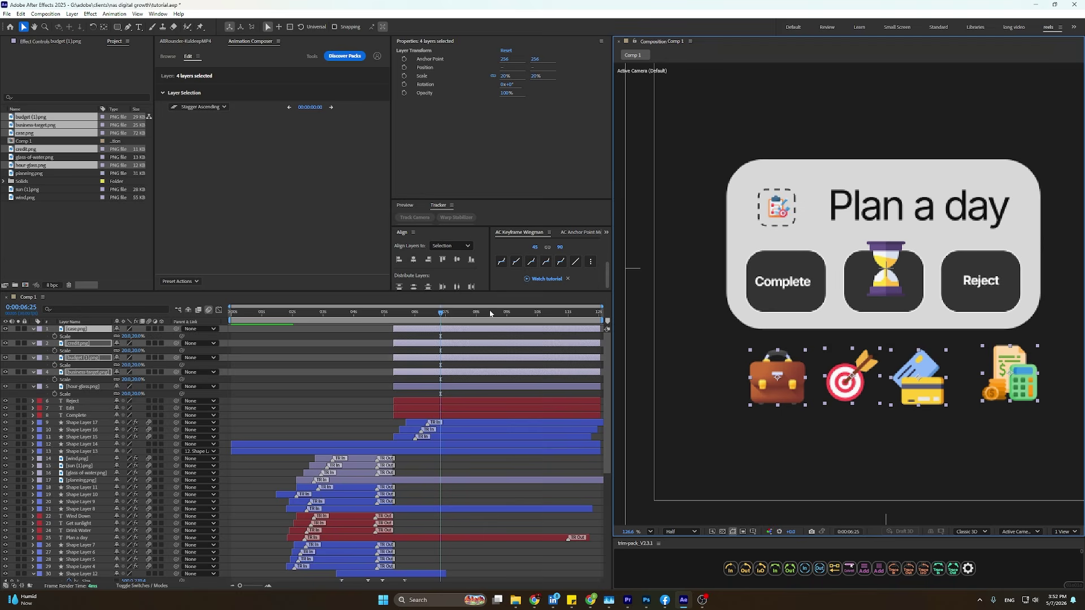
left_click(457, 287)
left_click(413, 288)
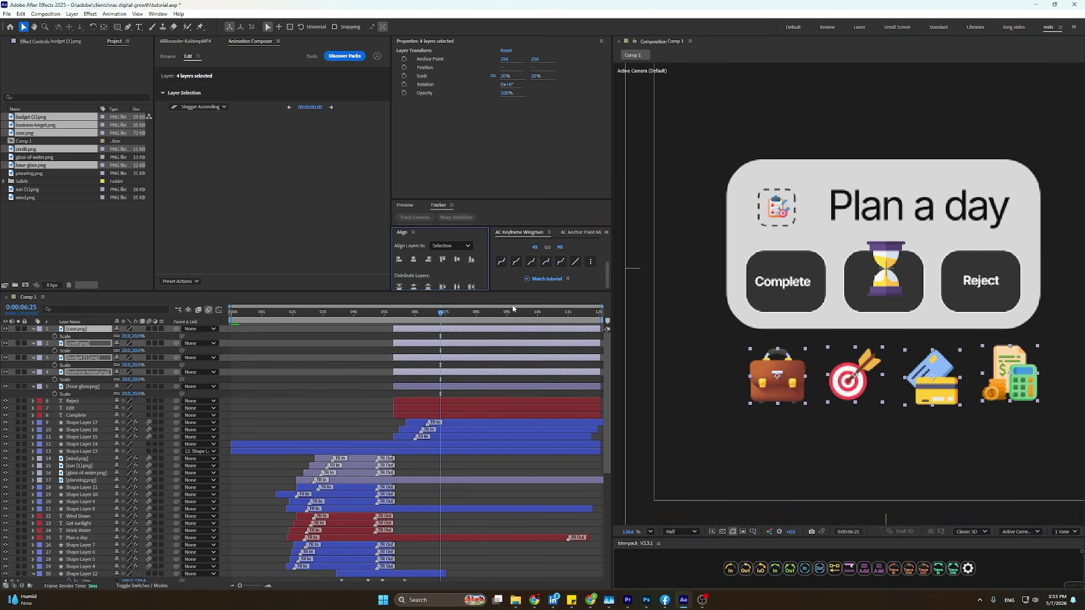
left_click_drag(927, 388, 925, 398)
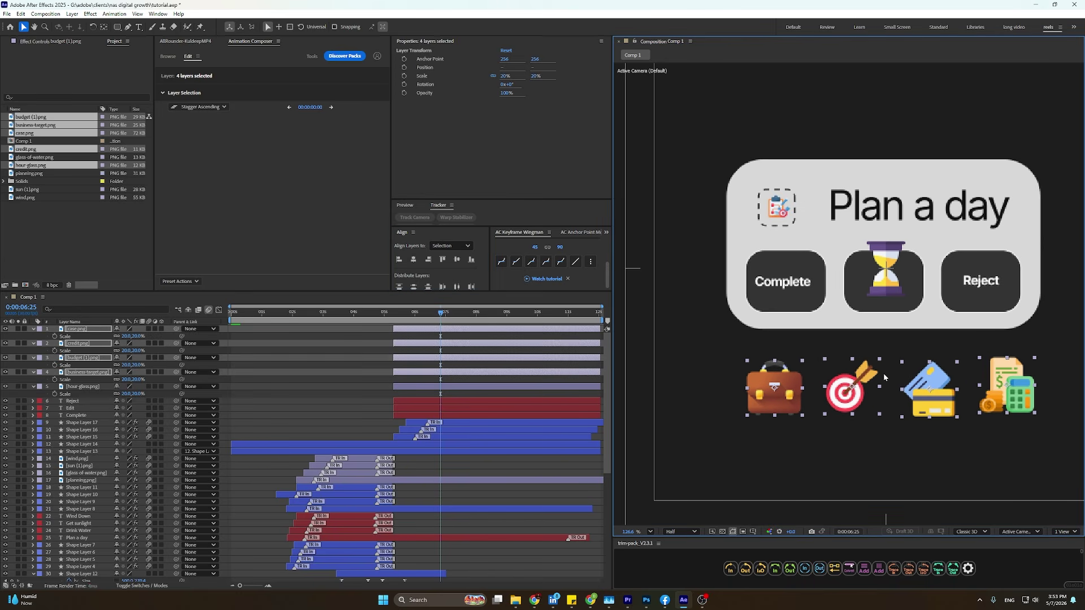
Move the row of four icons slightly closer to the Plan a day card.
scroll(883, 373, "down", 3)
scroll(857, 379, "up", 2)
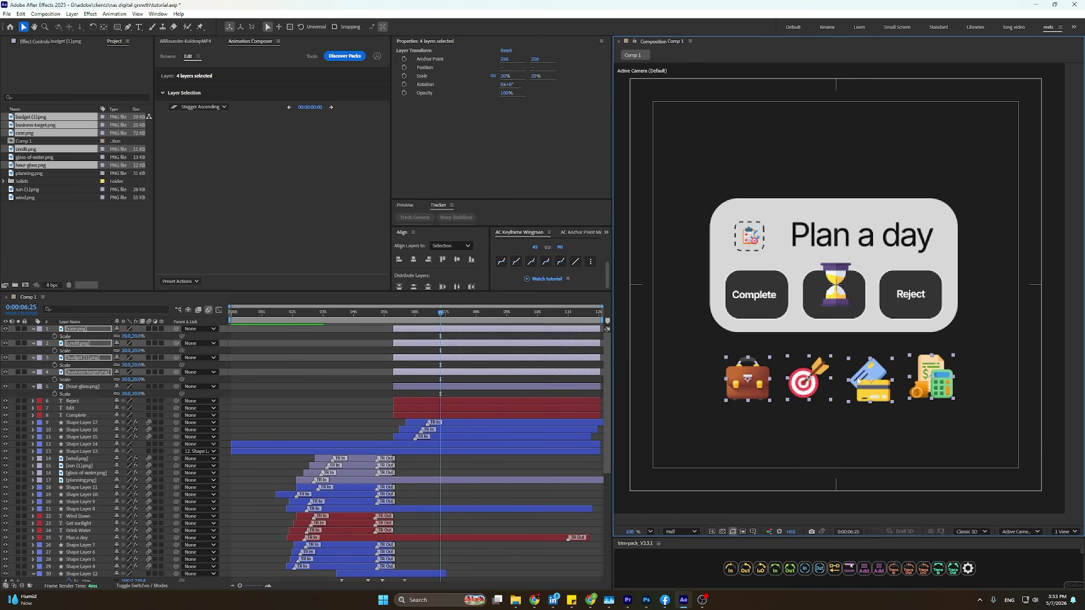
left_click_drag(857, 380, 861, 370)
left_click(494, 487)
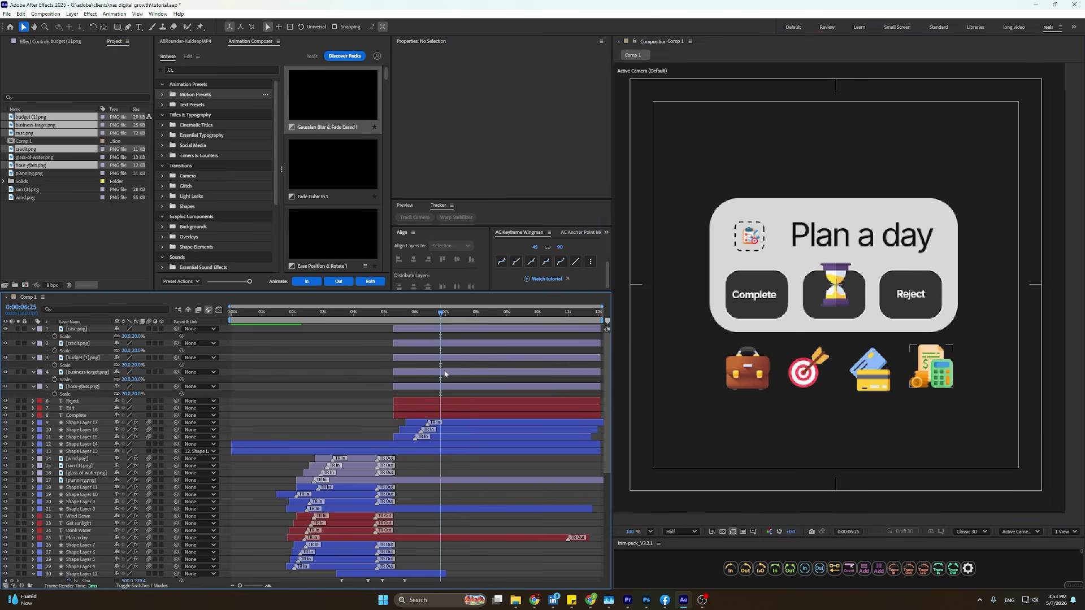
Try to nudge the target and credit card icons slightly upward.
left_click(444, 372)
left_click(444, 343, "ctrl")
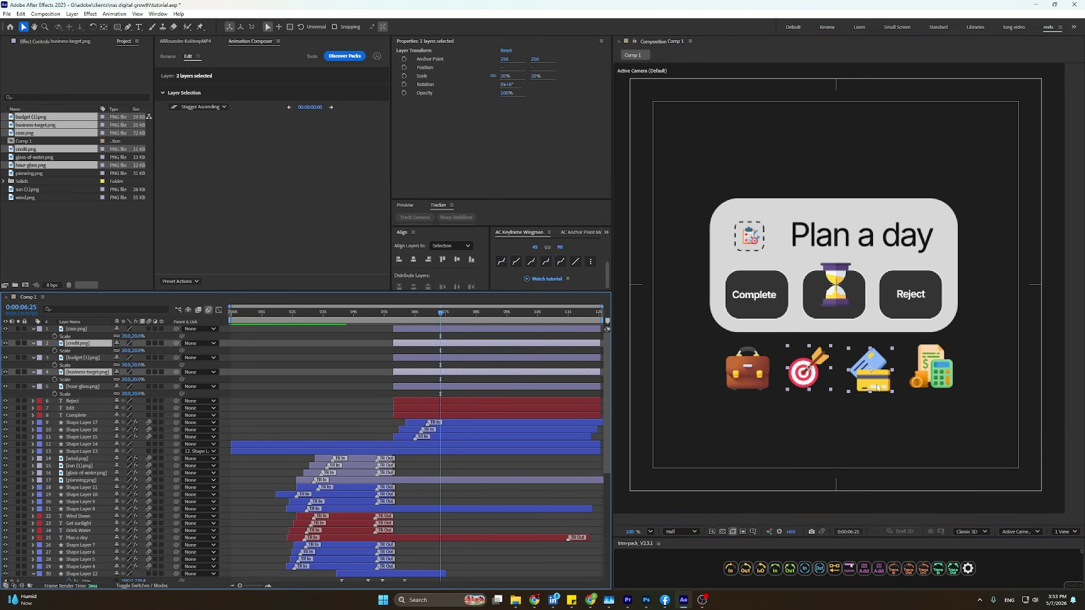
left_click_drag(878, 387, 877, 382)
key("ctrl+z")
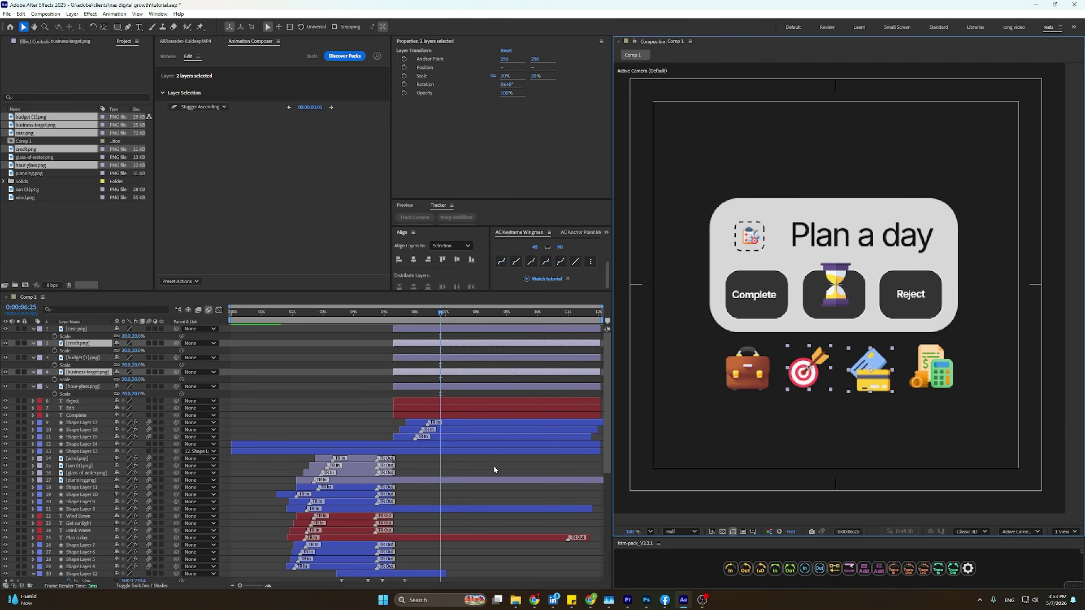
Set the briefcase and credit card icons slightly lower than the other two and delete the hourglass icon covering the Edit button.
left_click(747, 374)
left_click(869, 384, "shift")
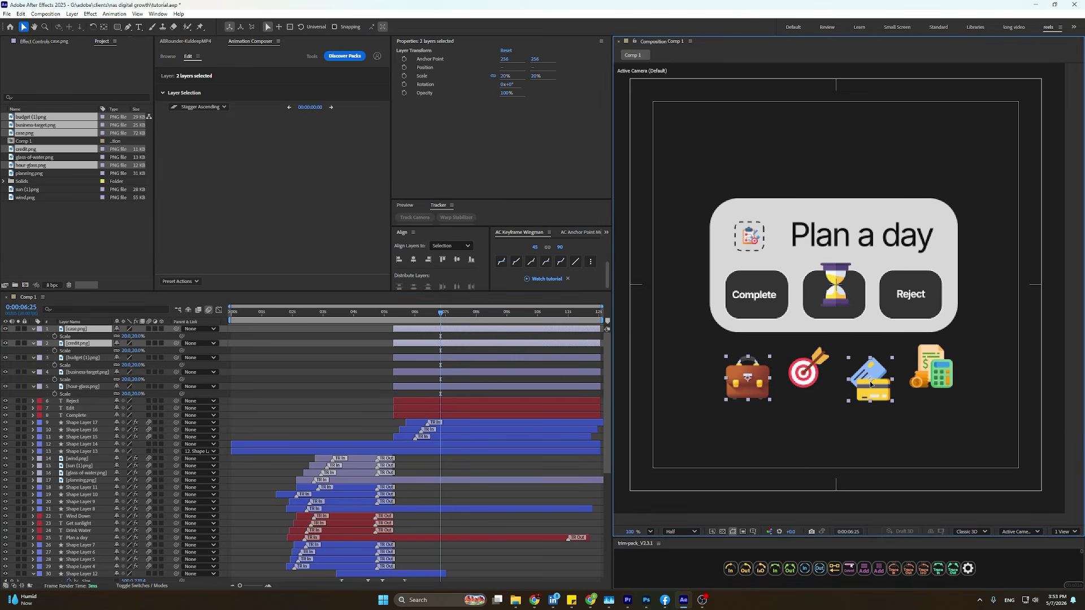
left_click_drag(870, 384, 870, 385)
left_click(825, 281)
key("Delete")
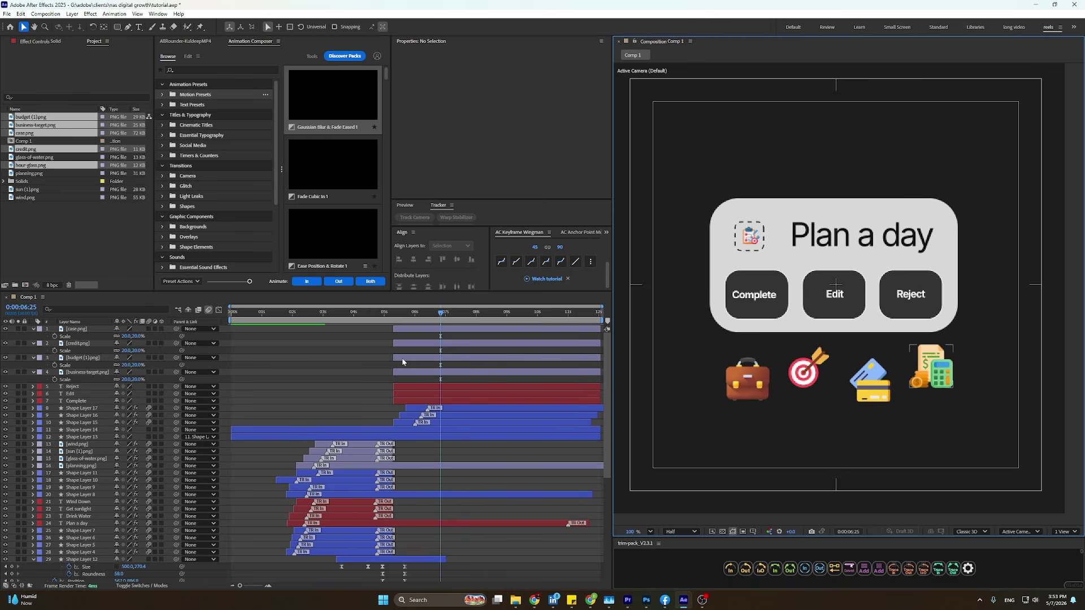
Try to offset the start times of the briefcase, credit card and budget layers, then undo those shifts.
mouse_move(403, 359)
left_mouse_down()
mouse_move(439, 342)
mouse_move(434, 332)
mouse_move(455, 333)
mouse_move(416, 343)
mouse_move(412, 360)
left_mouse_up()
left_click(428, 329)
key("ctrl+z")
key("ctrl+z")
key("ctrl+z")
key("ctrl+z")
key("ctrl+z")
key("ctrl+z")
key("ctrl+z")
key("ctrl+z")
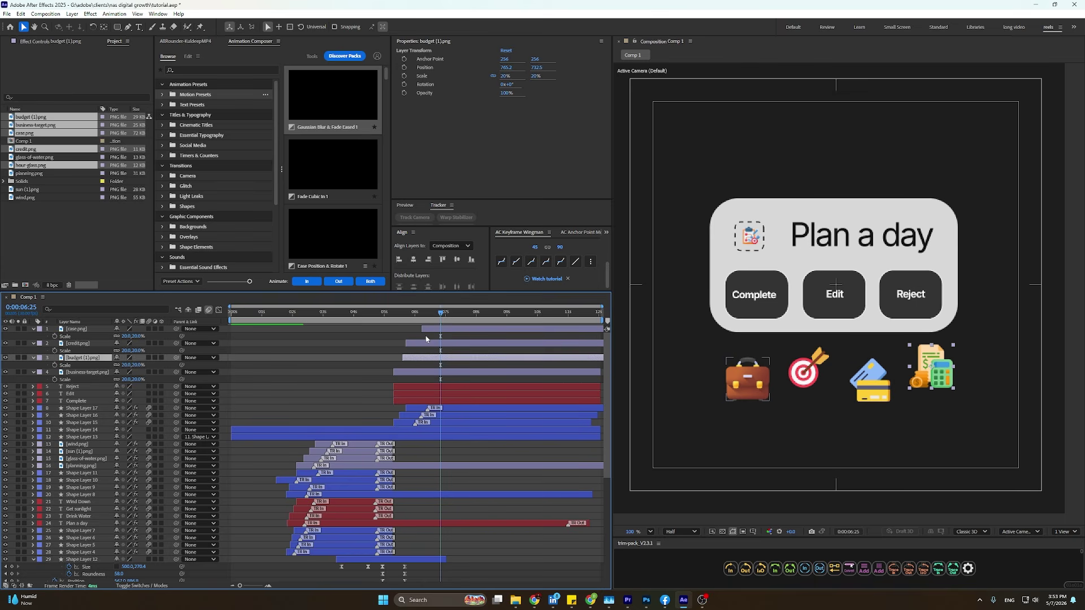
key("ctrl+z")
Move the four icon layers directly beneath the card's Shape Layer 12 in the layer stack.
left_click(411, 372)
left_click(415, 329, "shift")
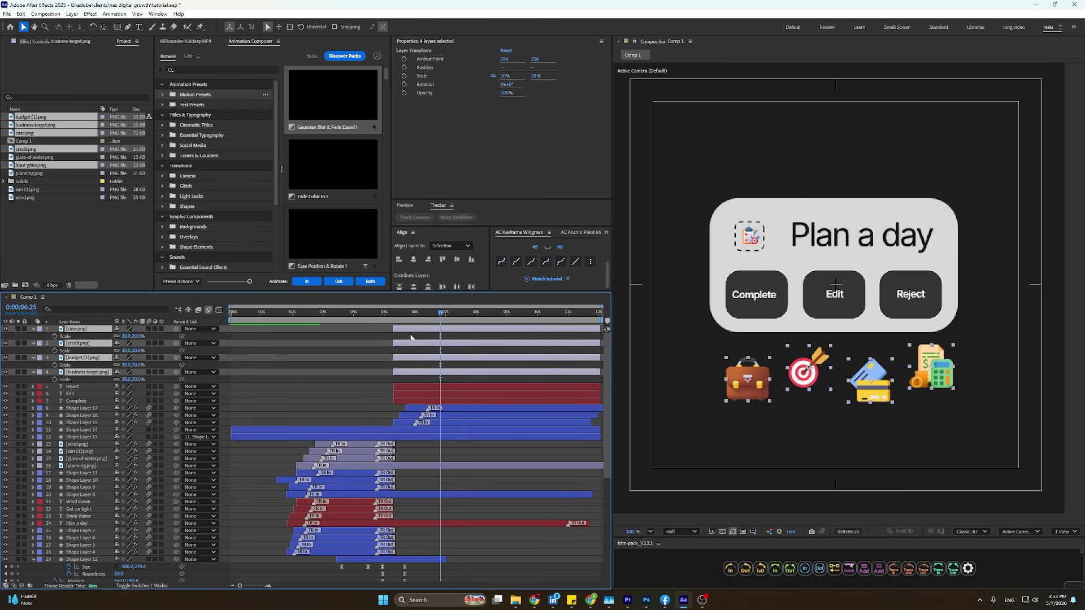
left_click(736, 232)
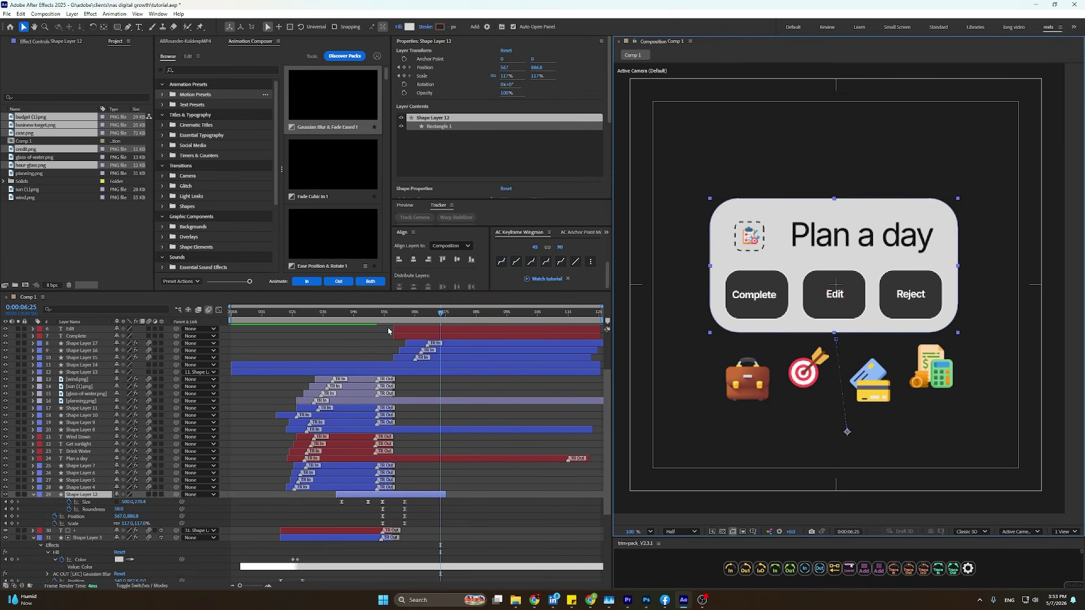
scroll(388, 331, "up", 3)
left_click(404, 329)
left_click(395, 373, "shift")
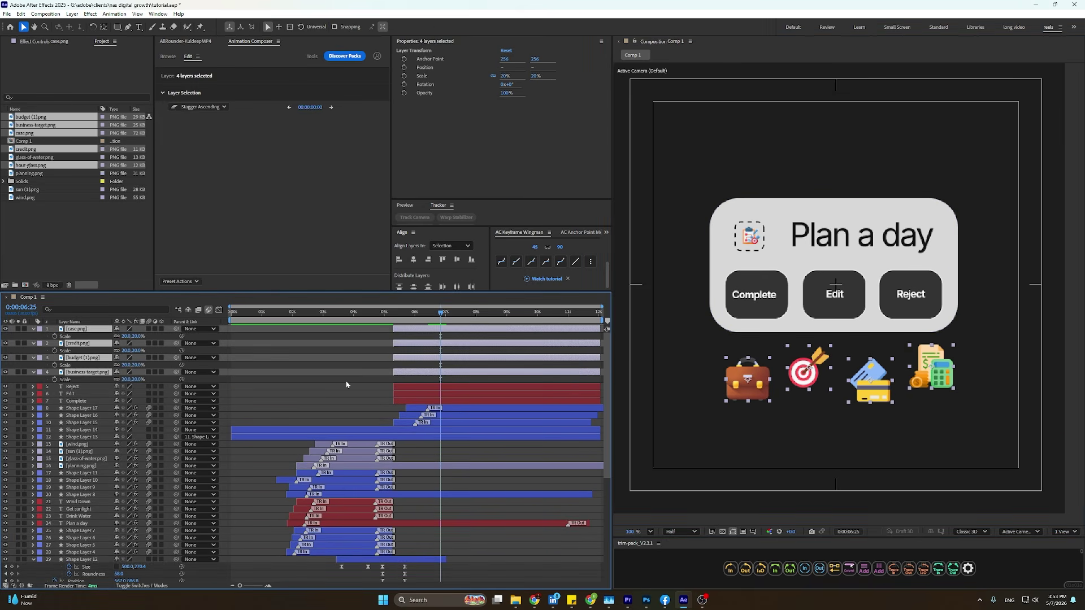
left_click_drag(83, 375, 101, 542)
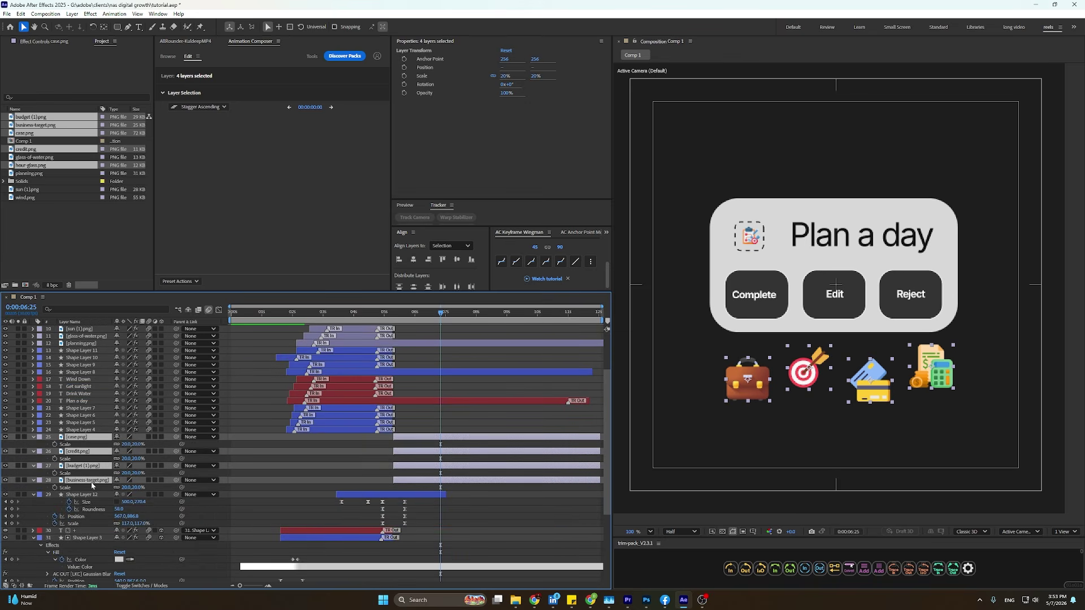
left_click_drag(92, 481, 92, 517)
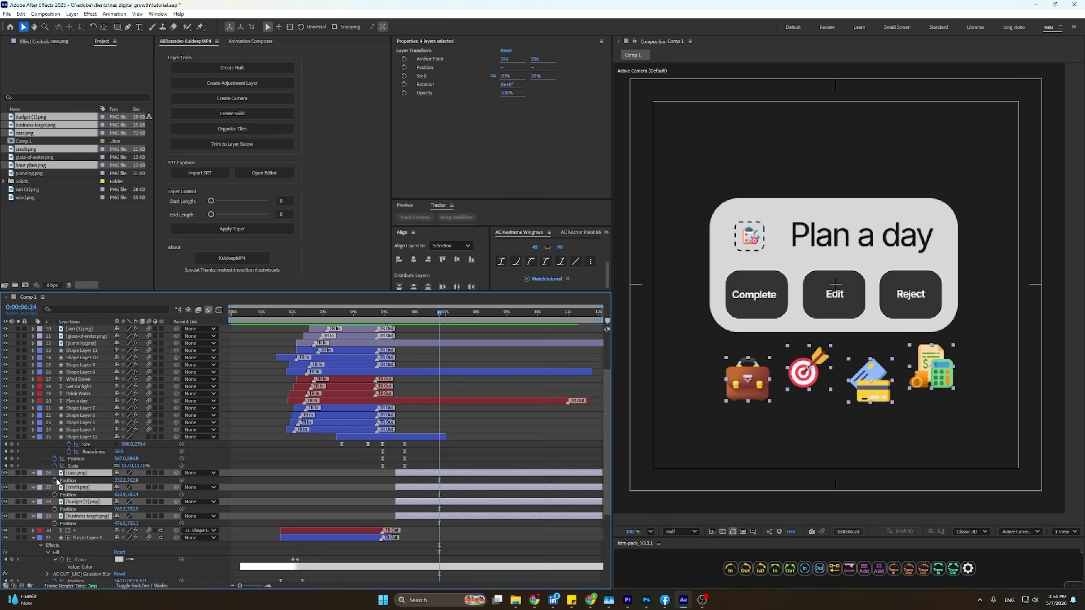
Keyframe the four icons' Position at 0:00:06:24 and at 0:00:05:11, raising them about 255 px behind the card at the earlier time.
left_click(55, 480)
left_click_drag(440, 313, 395, 335)
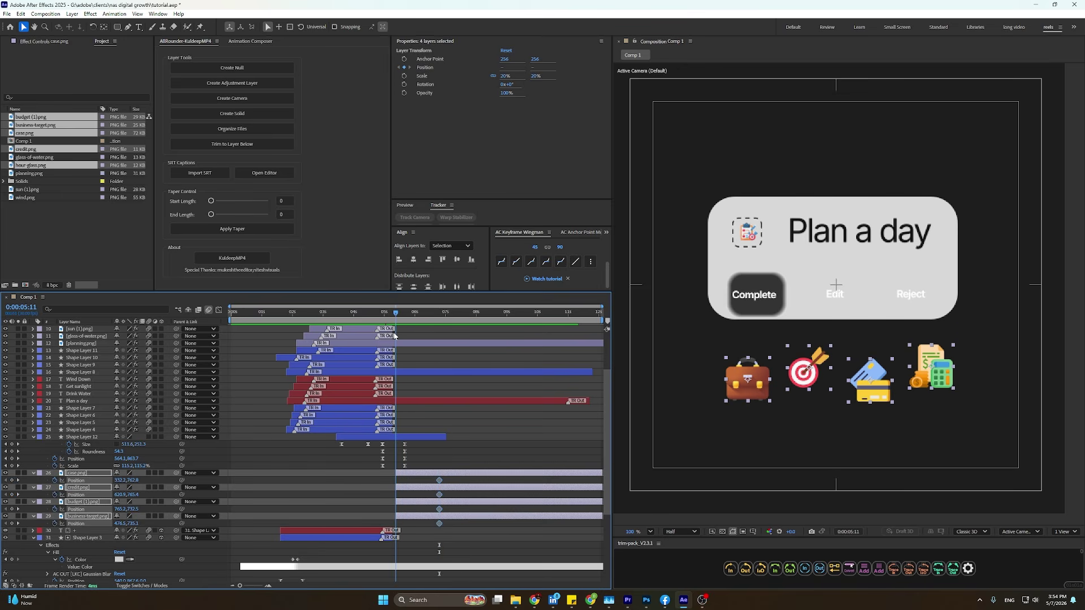
left_click_drag(134, 483, 15, 492)
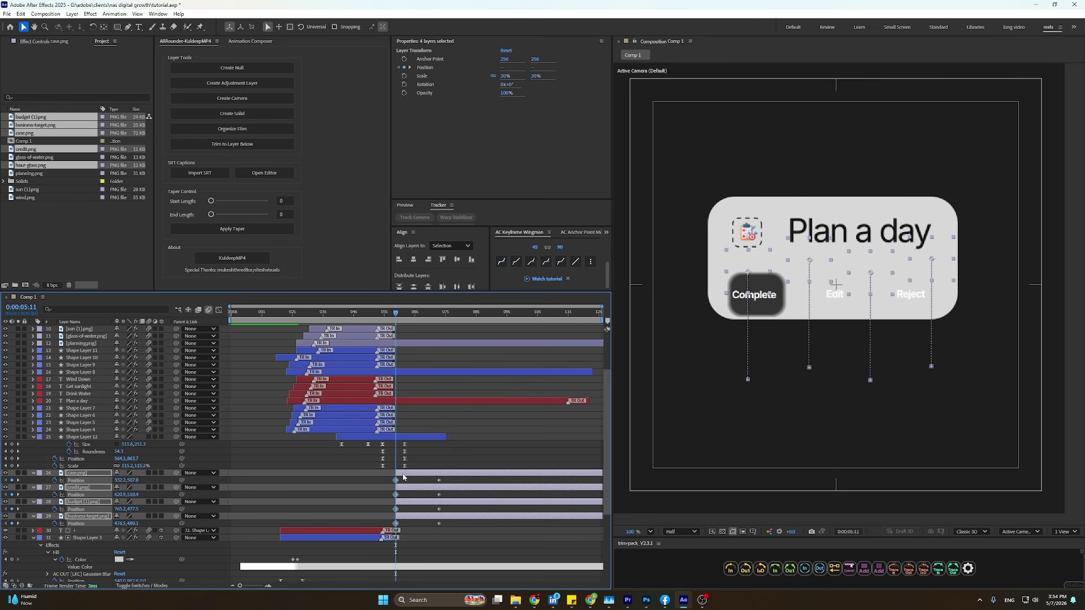
Stagger the four icon layers so they start one after another from just past 0:00:05:06, and preview the slide-out.
left_click_drag(402, 475, 398, 474)
left_click_drag(395, 314, 411, 336)
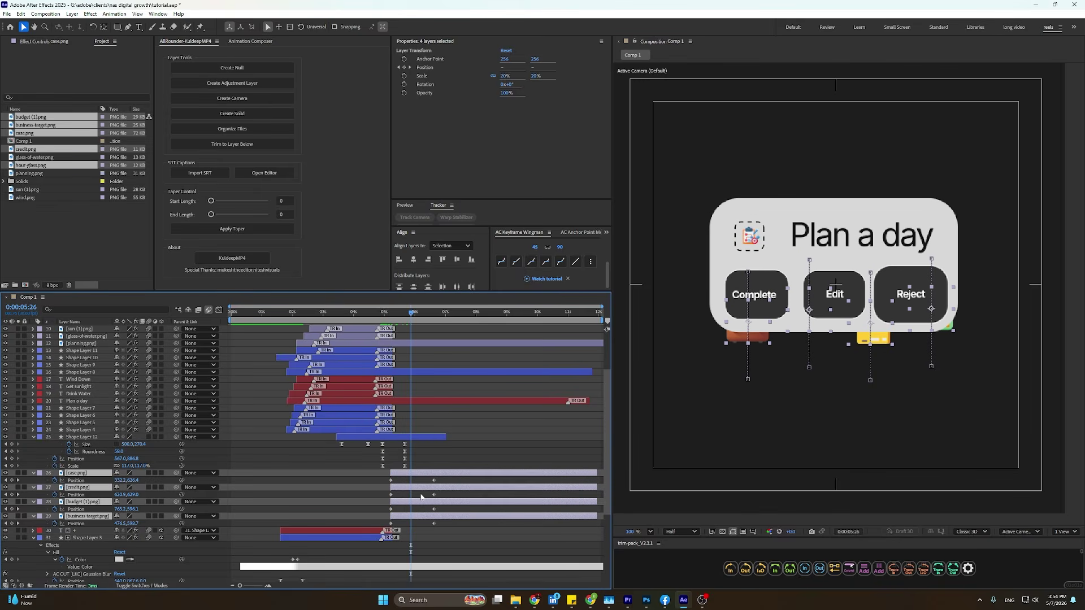
left_click_drag(411, 472, 393, 472)
left_click_drag(377, 316, 390, 344)
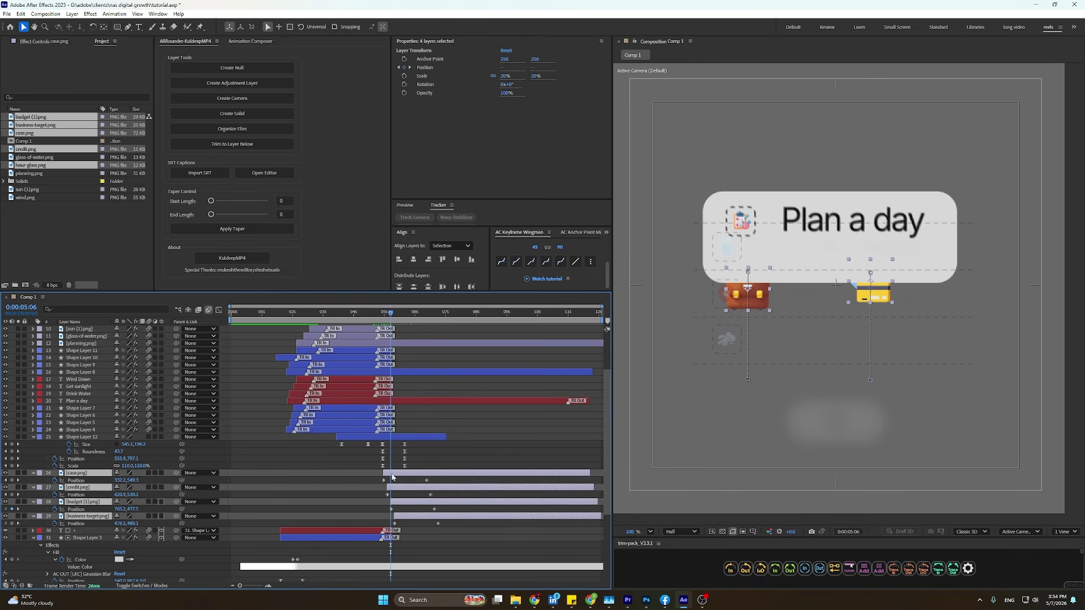
left_click_drag(392, 476, 401, 479)
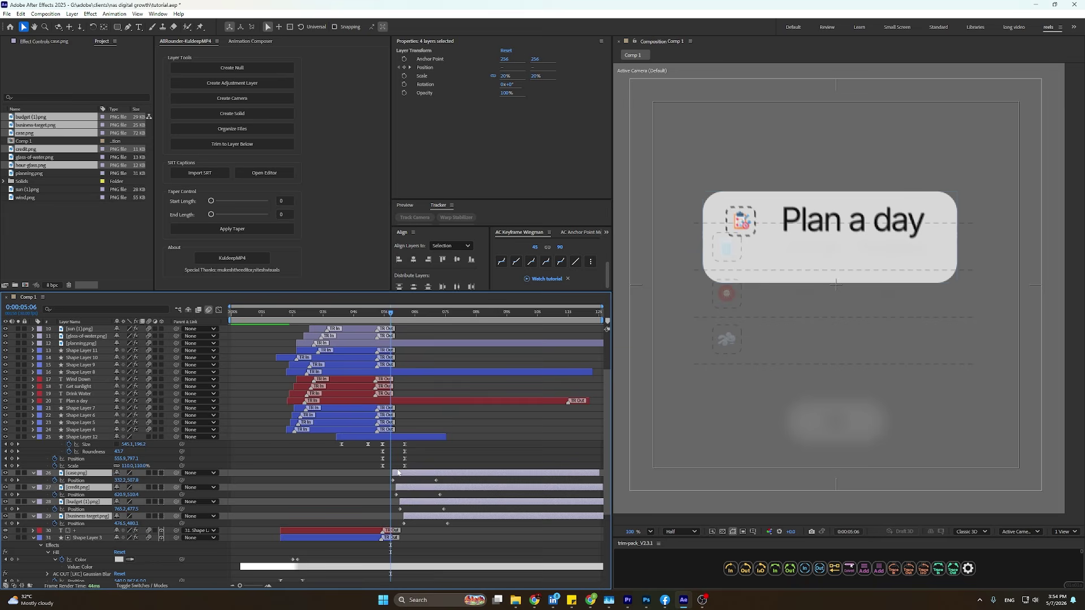
key("space")
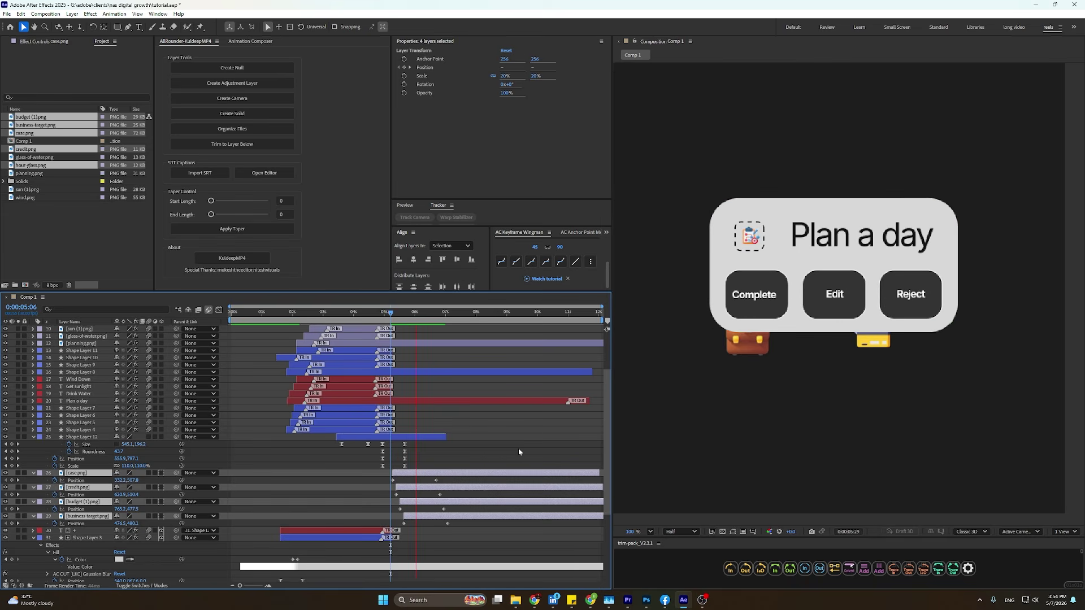
key("space")
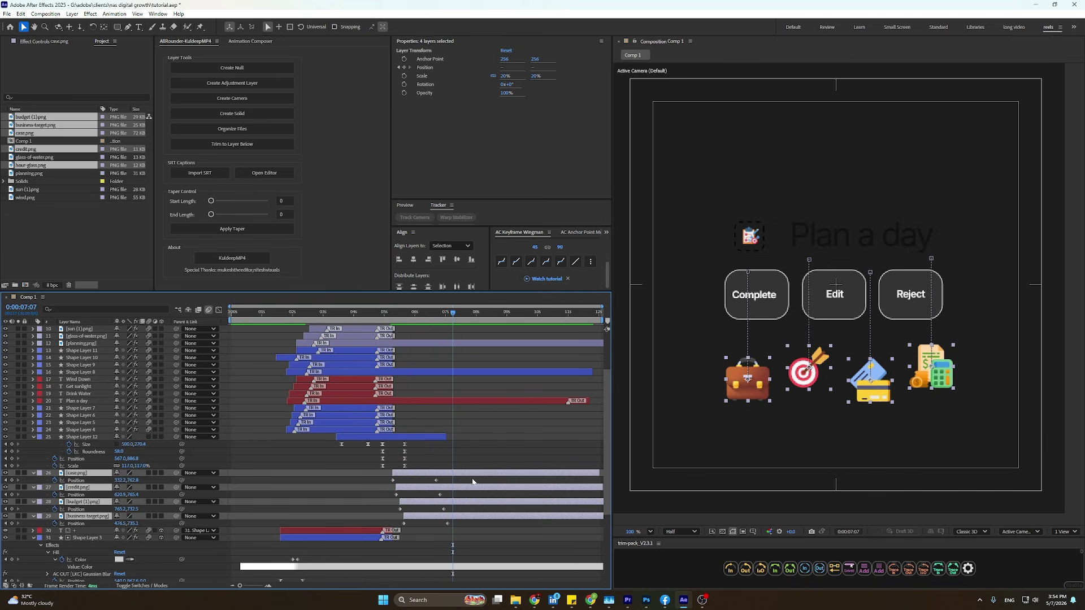
Ease all Position keyframes of the four icon layers and preview the smoother slide-out.
left_click_drag(472, 482, 377, 527)
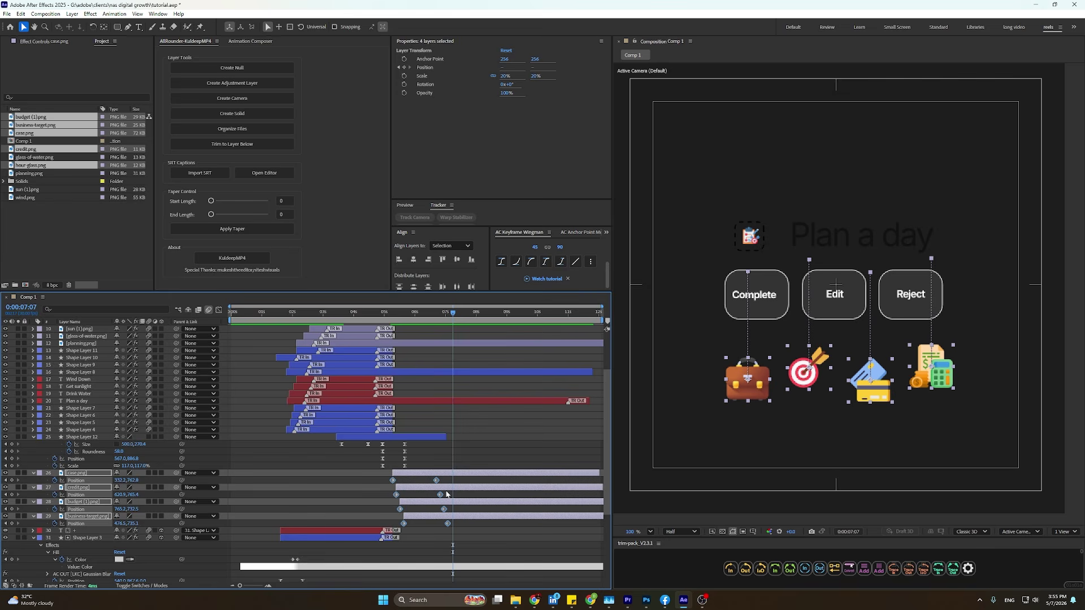
left_click(500, 261)
left_click(393, 314)
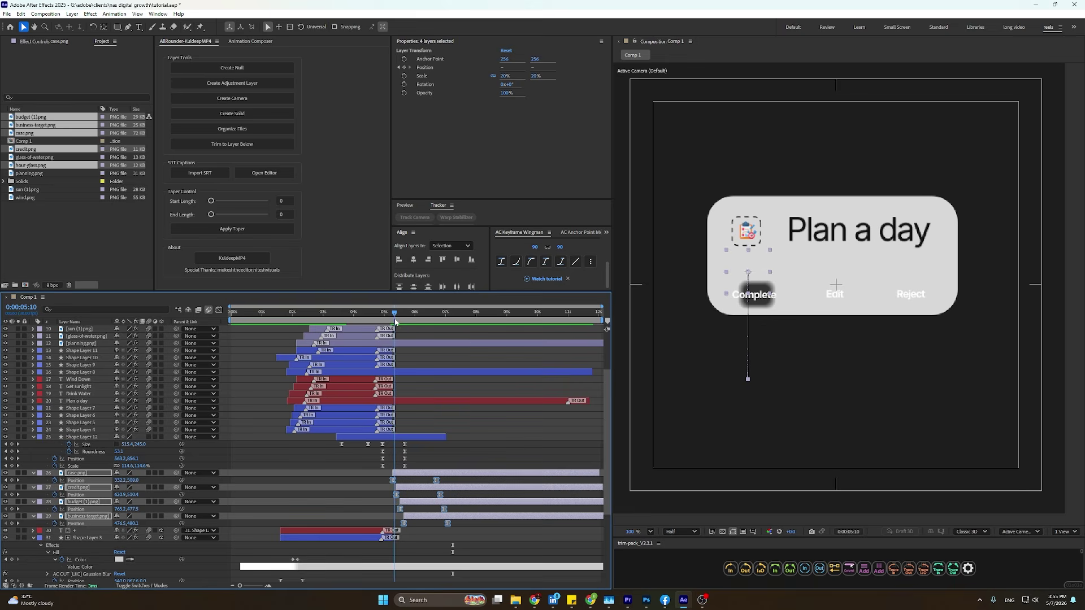
key("space")
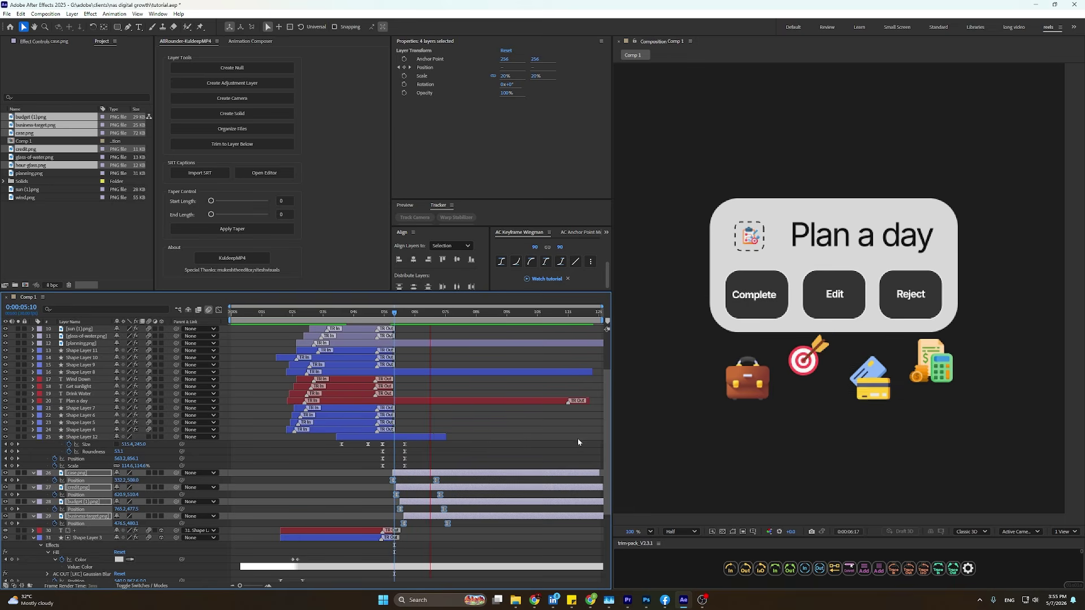
key("space")
left_click(494, 427)
key("space")
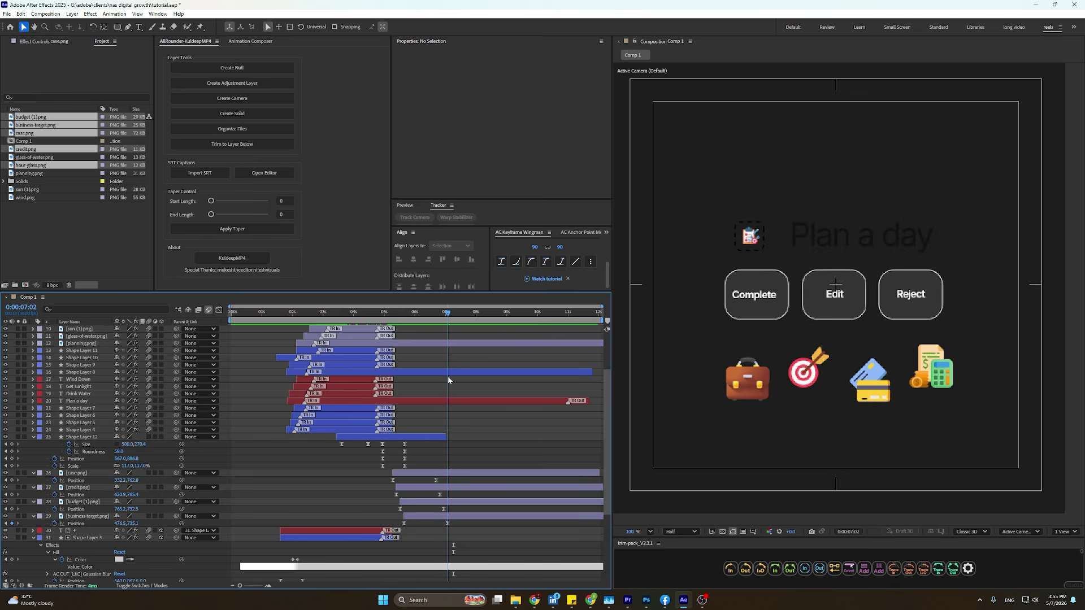
Extend the card's Shape Layer 12 to the end of the composition.
left_click_drag(449, 435, 603, 435)
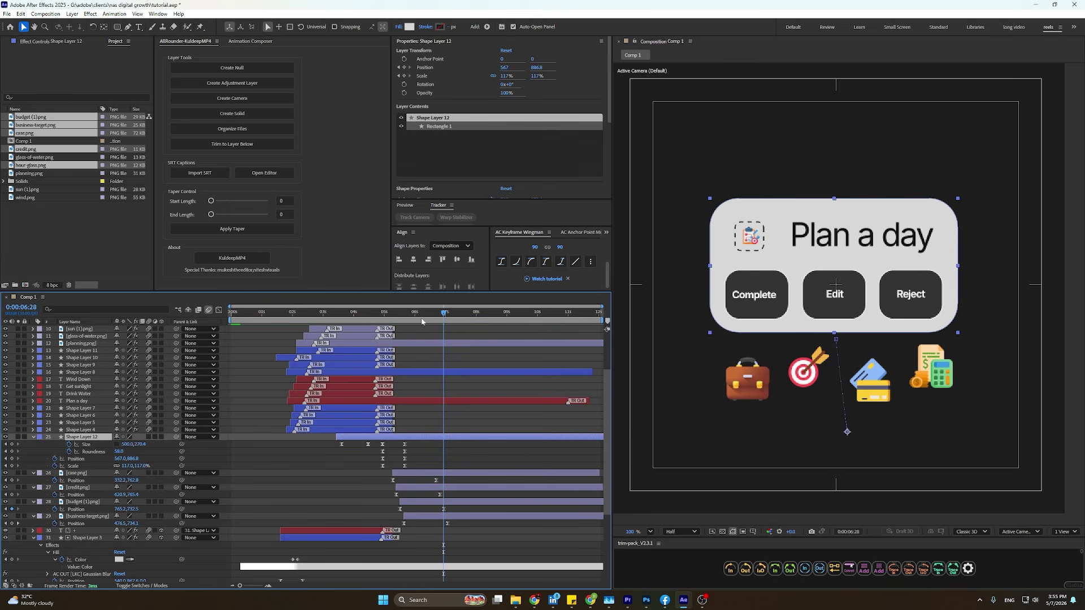
left_click_drag(356, 315, 455, 345)
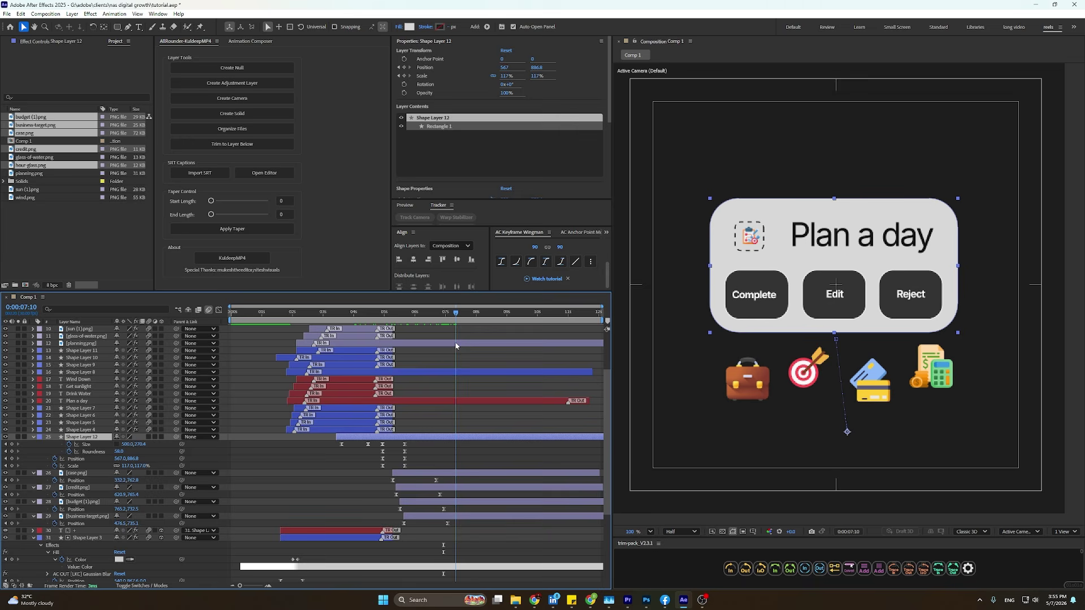
left_click(466, 419)
Keyframe the card's Size to hold at 0:00:07:10 and shrink to less than half its height at 0:00:08:19.
left_click(459, 437)
left_click(11, 446)
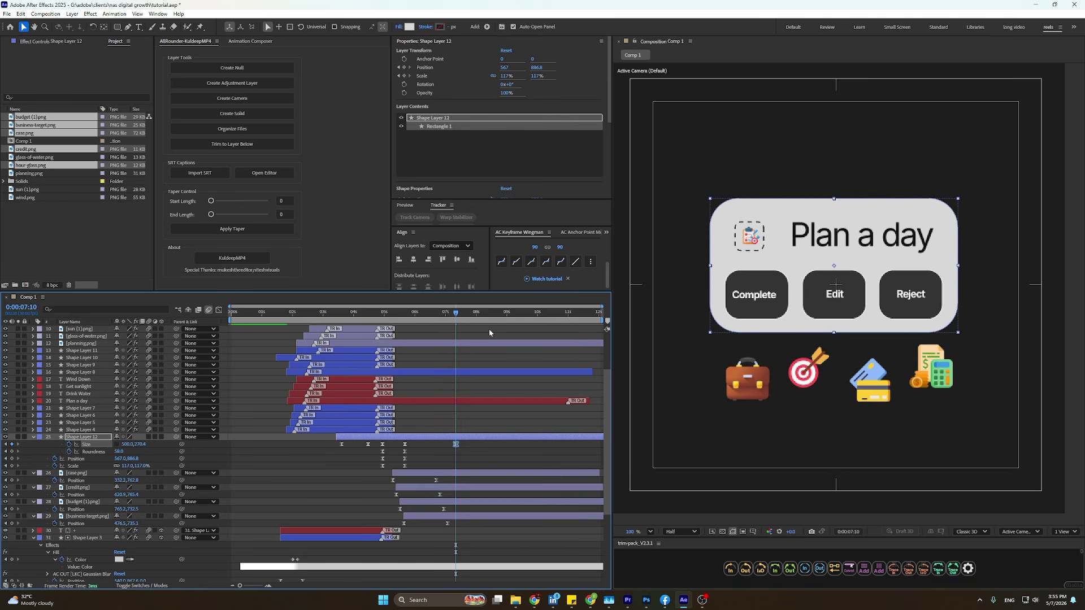
key("space")
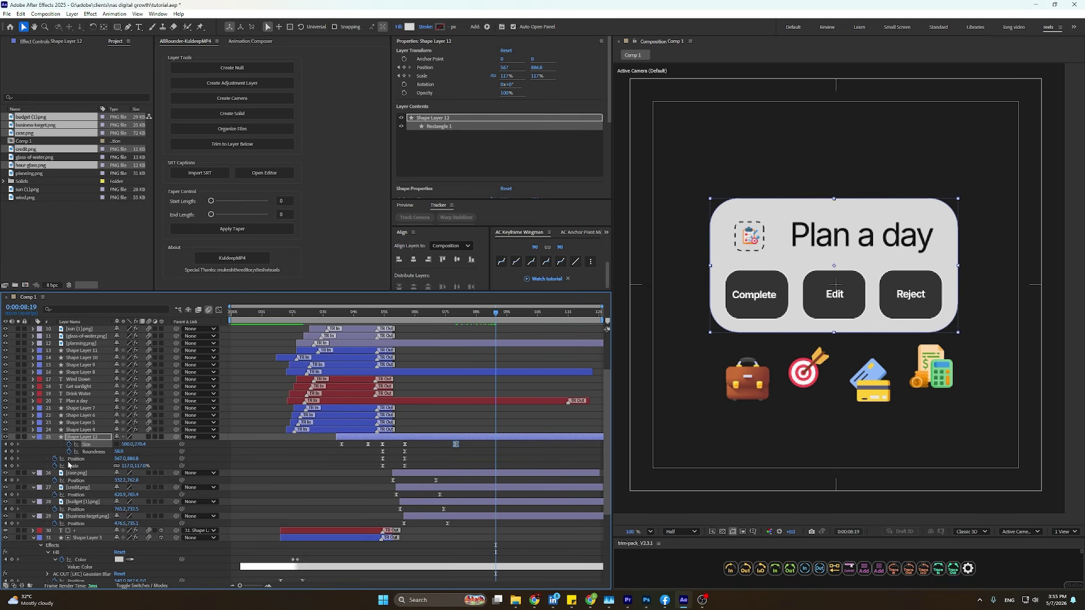
left_click_drag(141, 446, 85, 450)
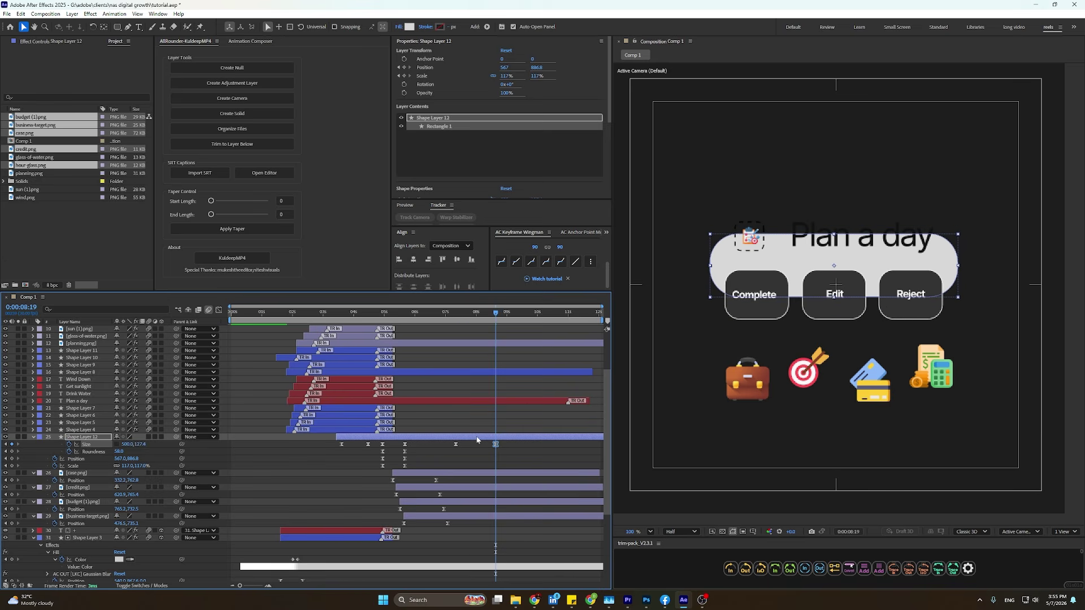
left_click(466, 410)
Trim the Plan a day text, its icon and frame, the three buttons with their labels, and the four lower icons to end at 0:00:08:04.
left_click(457, 319)
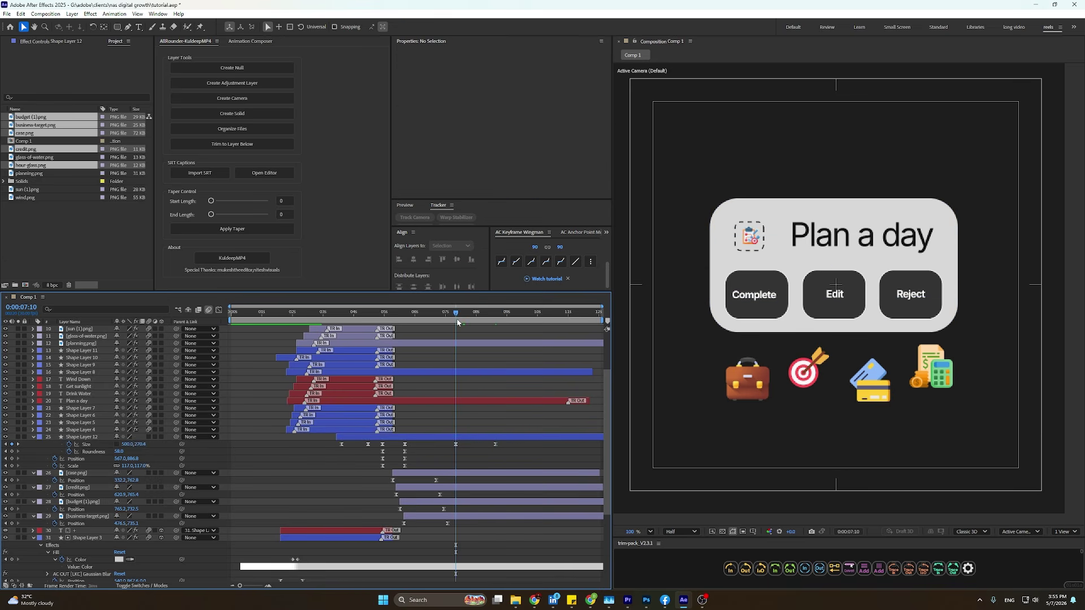
left_click(467, 401)
left_click(467, 371, "ctrl")
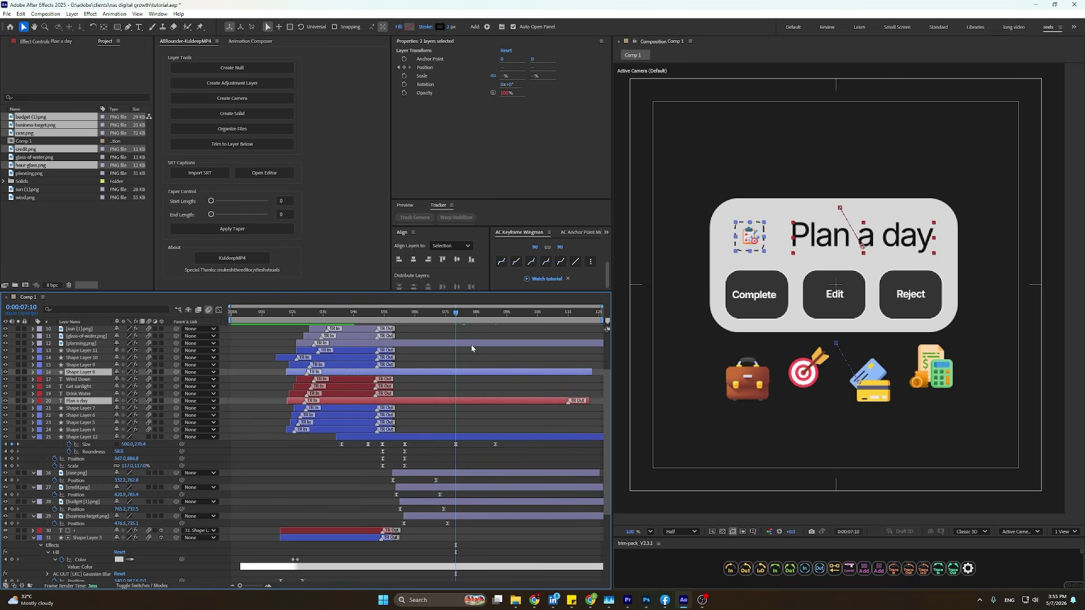
left_click(467, 343, "ctrl")
scroll(466, 361, "up", 3)
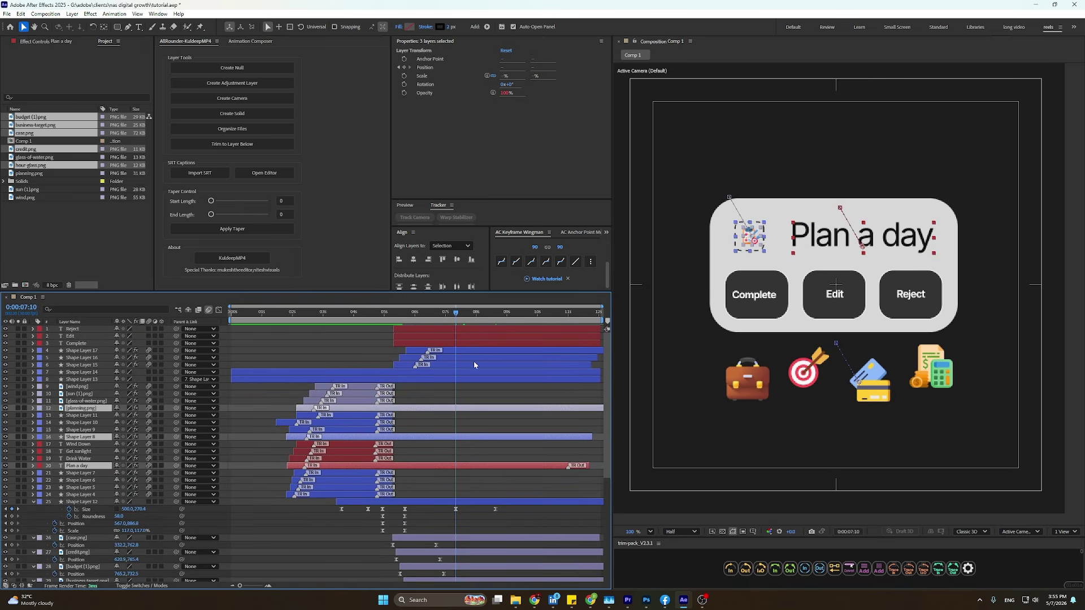
left_click(456, 379, "ctrl")
left_click(456, 373, "ctrl")
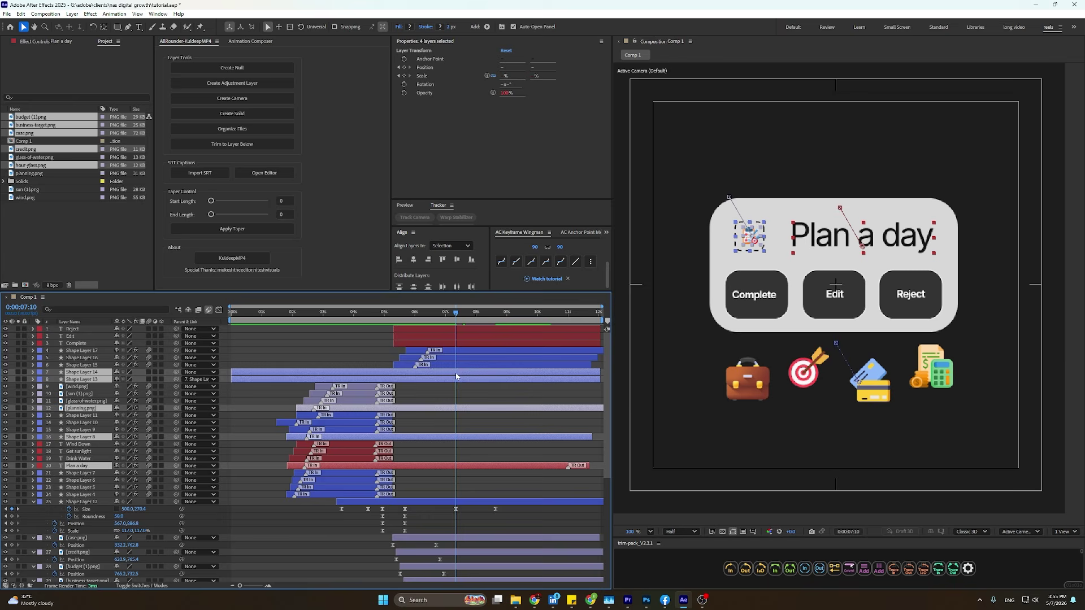
left_click(456, 364, "ctrl")
left_click(456, 357, "ctrl")
left_click(456, 350, "ctrl")
left_click(456, 343, "ctrl")
left_click(456, 336, "ctrl")
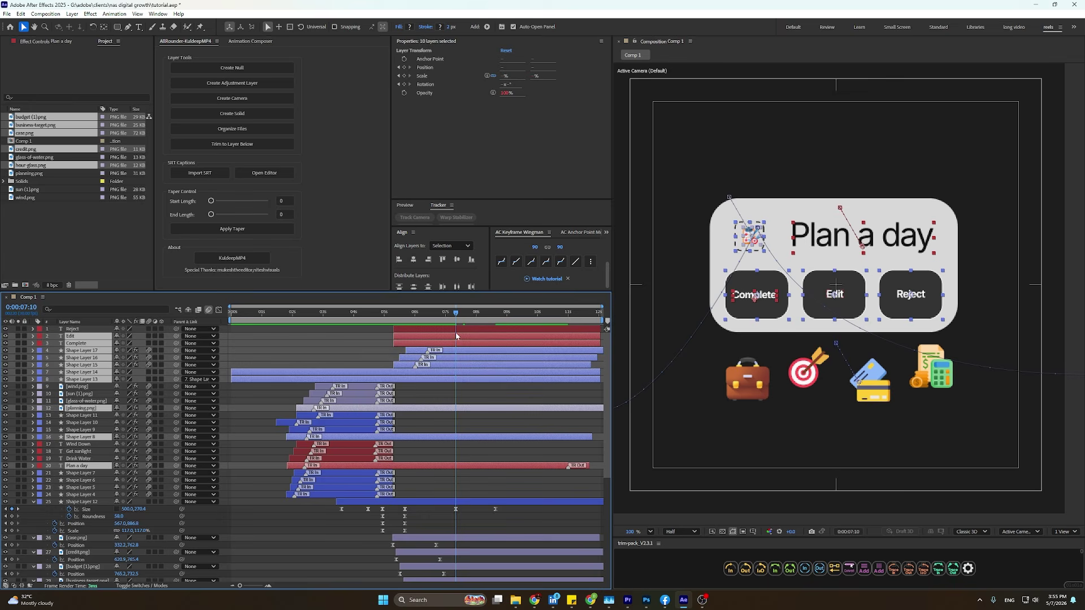
left_click(455, 329, "ctrl")
scroll(463, 416, "down", 3)
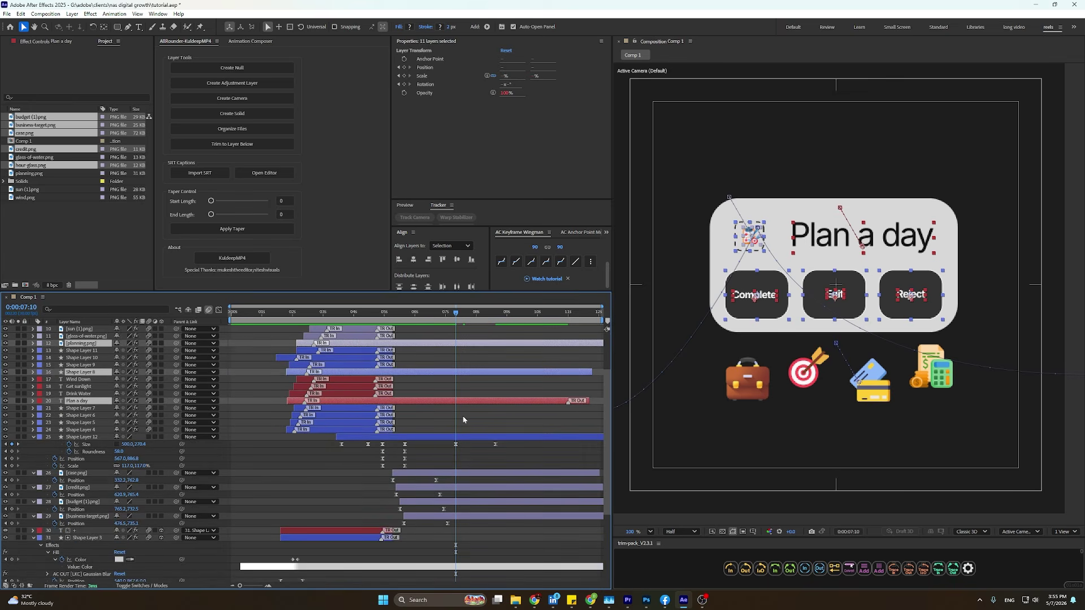
left_click(456, 473, "ctrl")
left_click(457, 487, "ctrl")
left_click(458, 501, "ctrl")
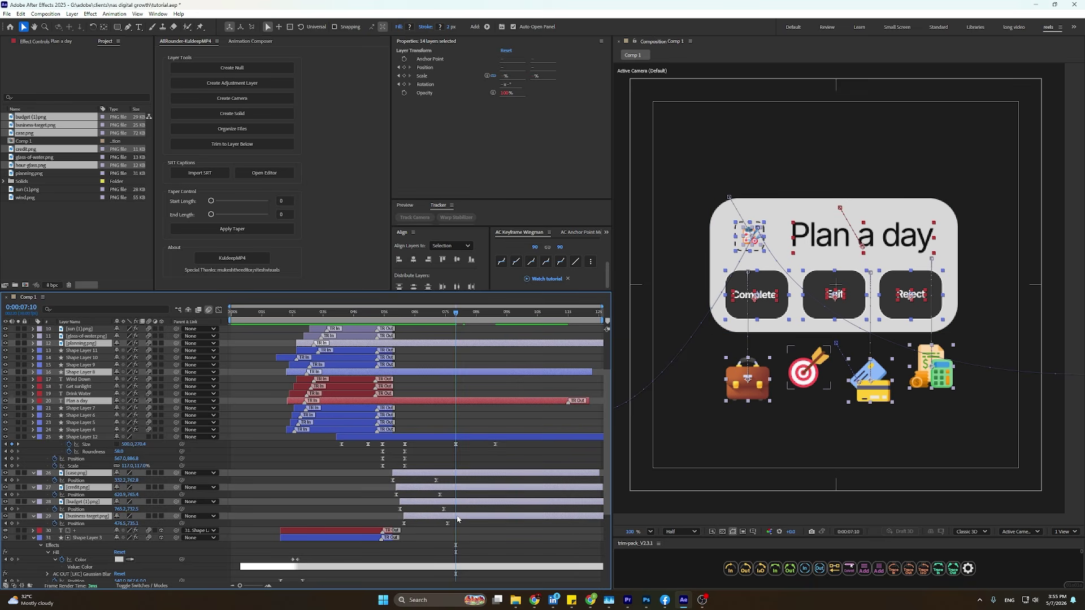
left_click(458, 516, "ctrl")
left_click_drag(456, 318, 481, 353)
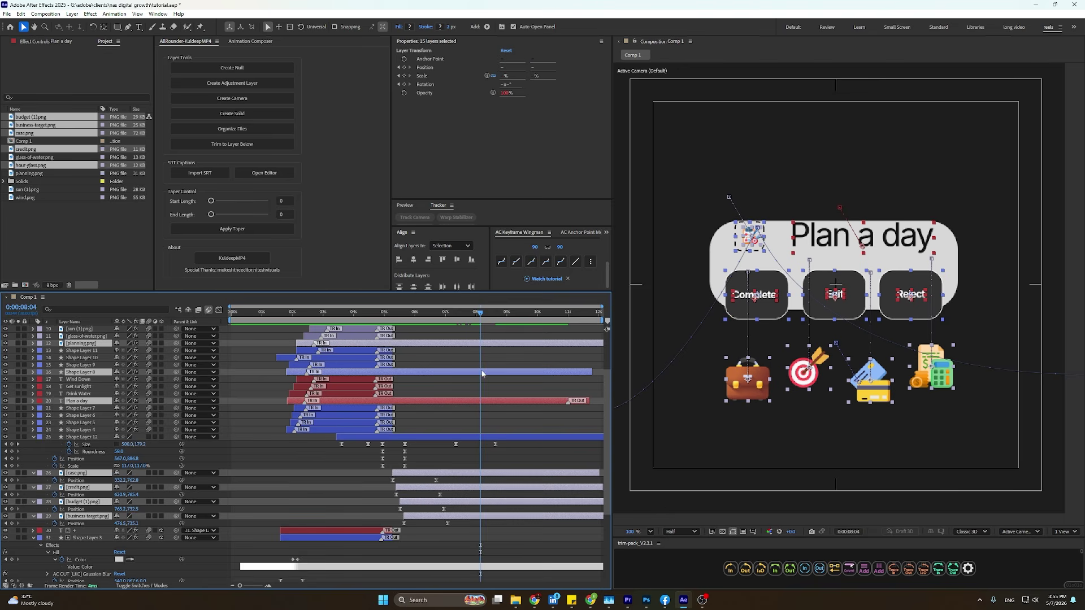
scroll(482, 373, "up", 3)
key("alt+bracketright")
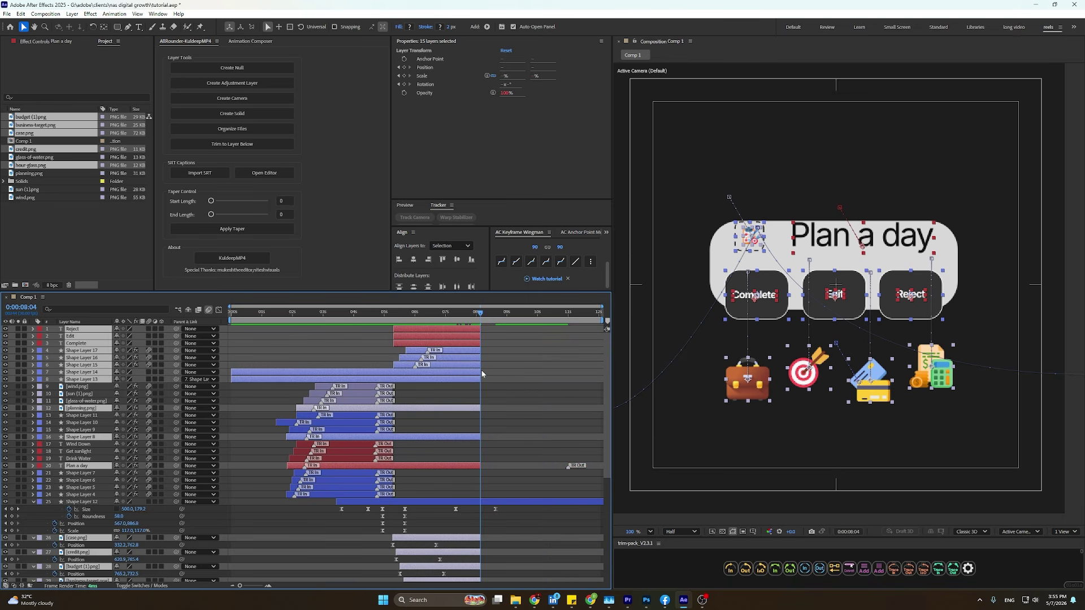
Try the Fade Cubic In 1 preset as the Out transition on the fifteen trimmed layers and preview the fade.
left_click(246, 42)
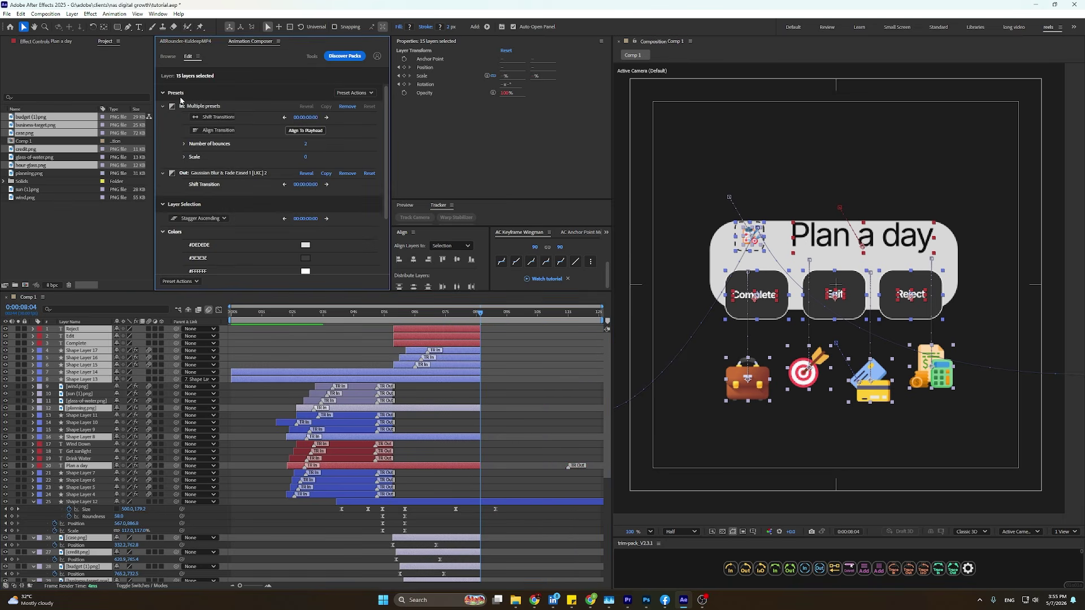
left_click(167, 56)
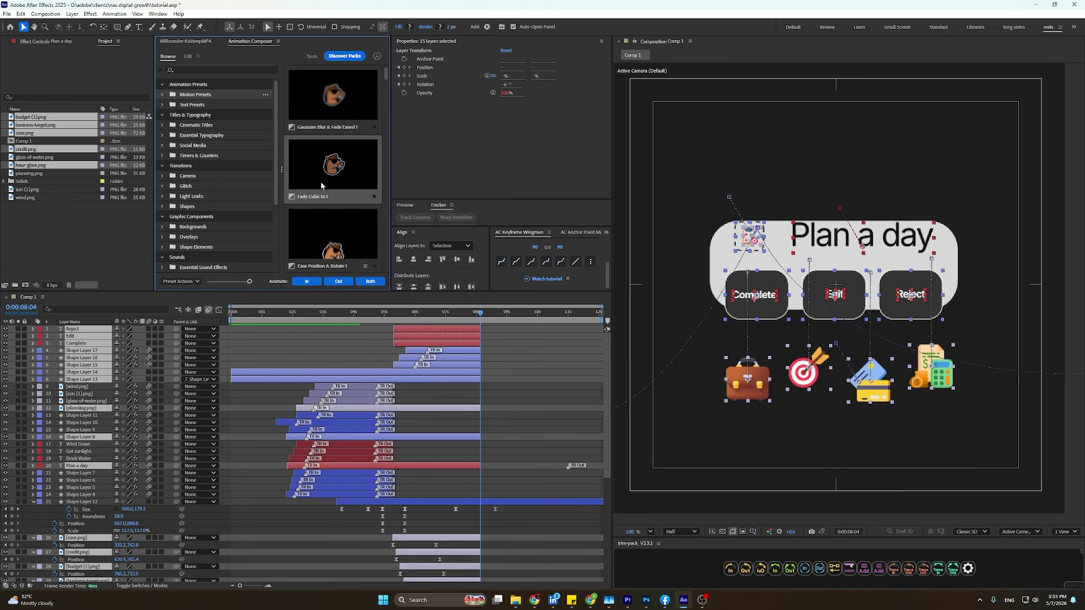
left_click(337, 281)
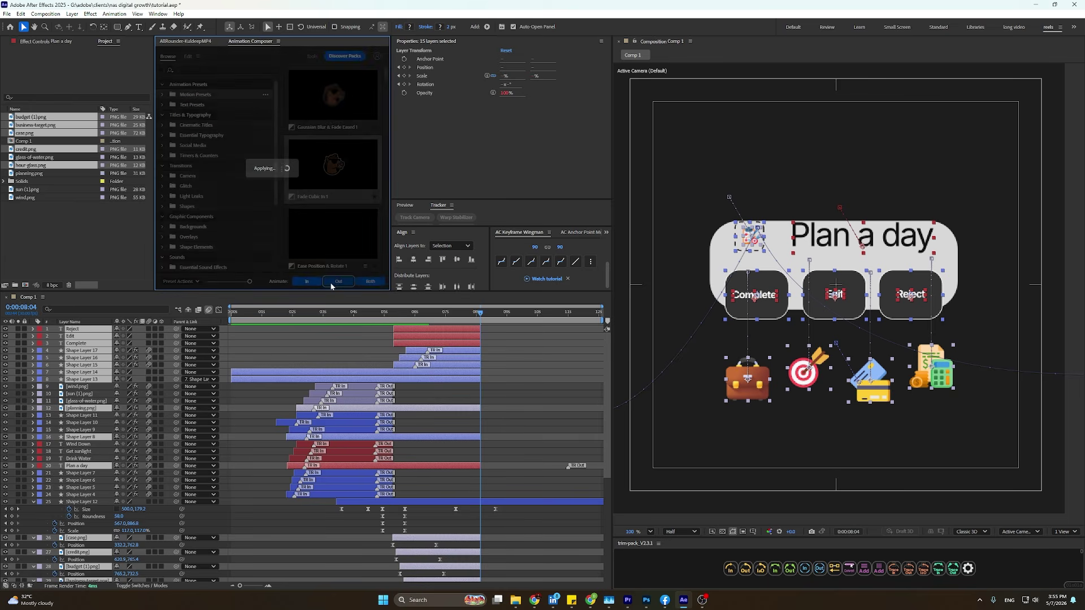
left_click_drag(481, 313, 466, 364)
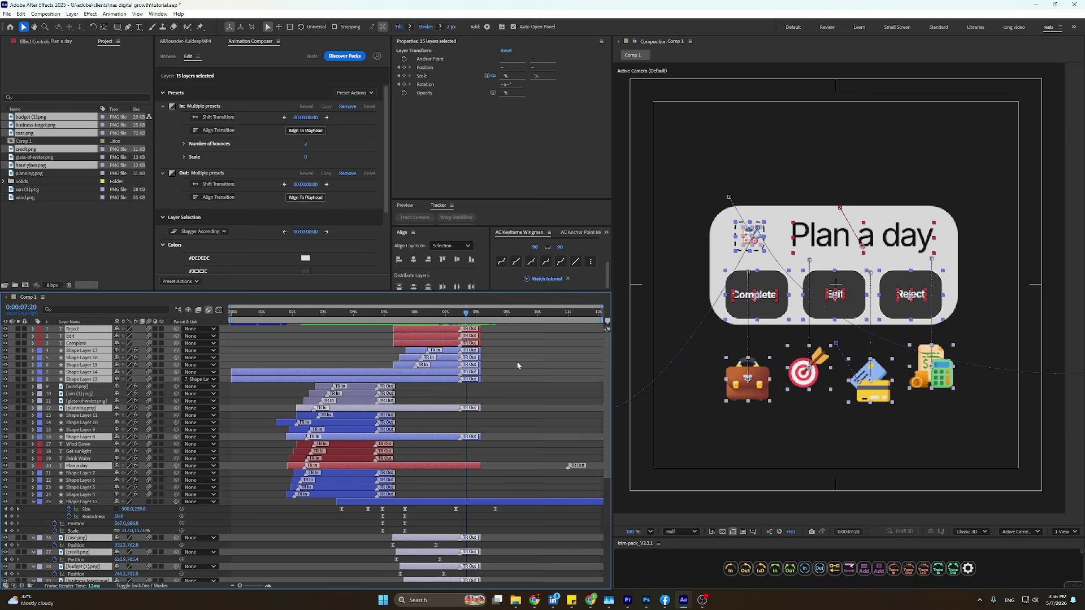
left_click(618, 399)
left_click_drag(466, 313, 477, 352)
Move the Plan a day layer's stray Out marker back to about 0:00:07:10 and check its exit.
left_click(444, 464)
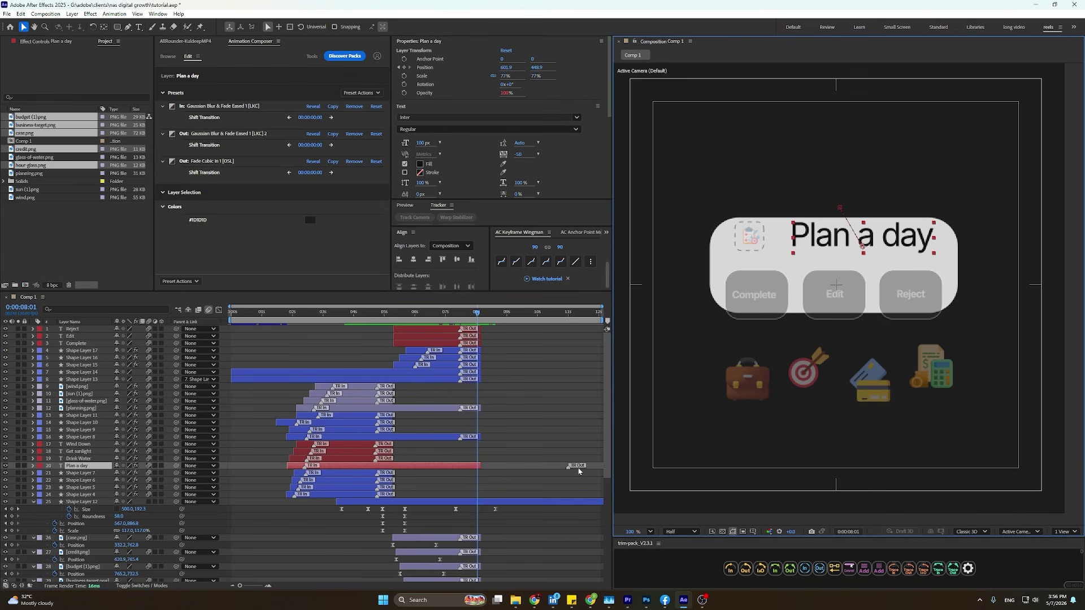
left_click_drag(569, 467, 467, 472)
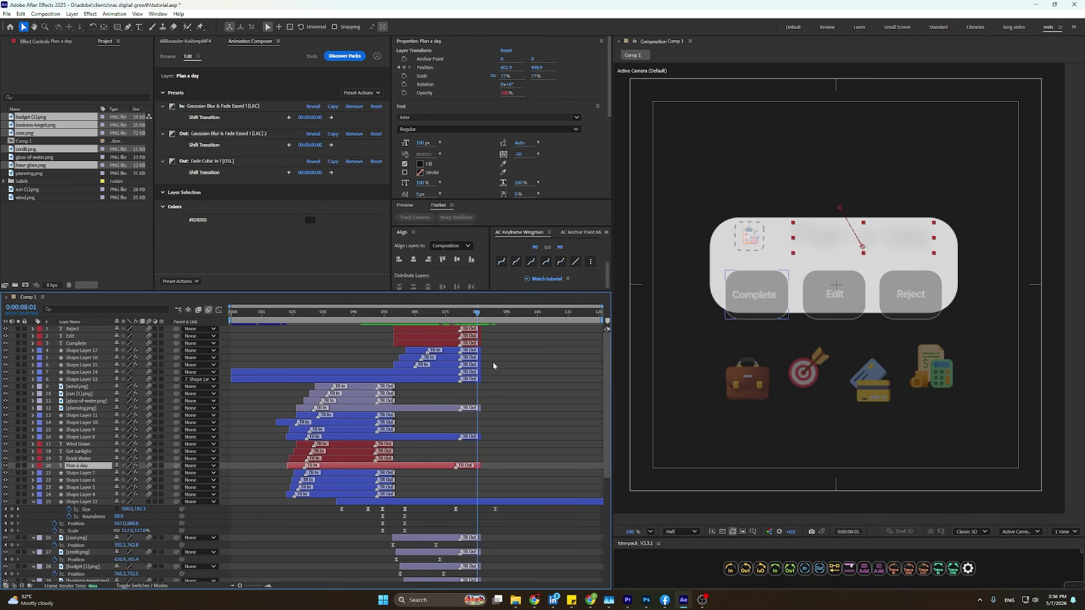
left_click_drag(448, 314, 464, 372)
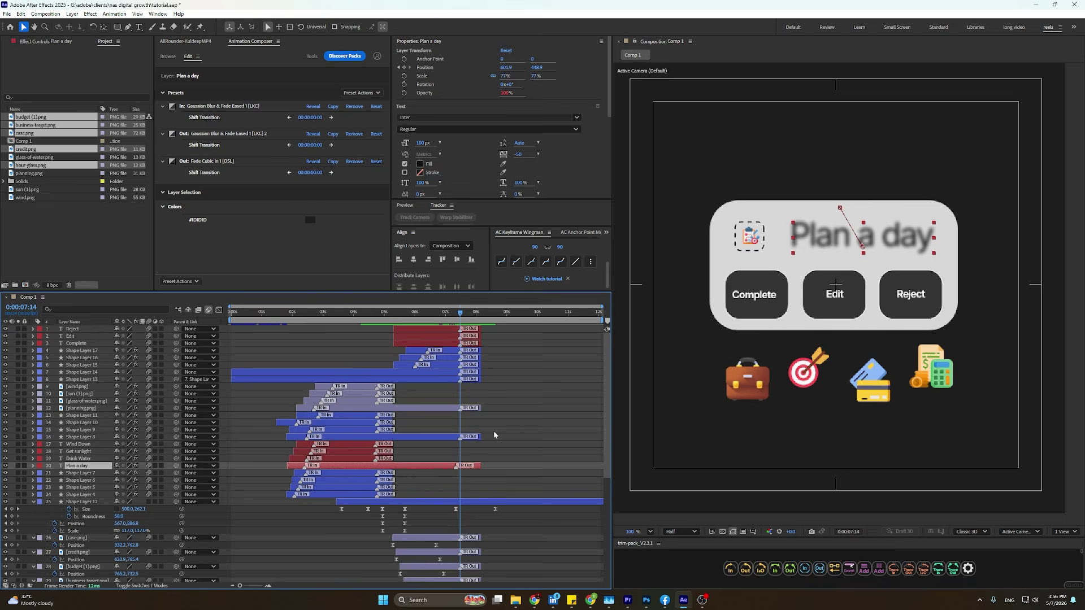
Undo the marker move and Out fade, and apply Gaussian Blur & Fade Eased 1 as the Out transition to the fifteen trimmed layers.
key("ctrl+z")
key("ctrl+z")
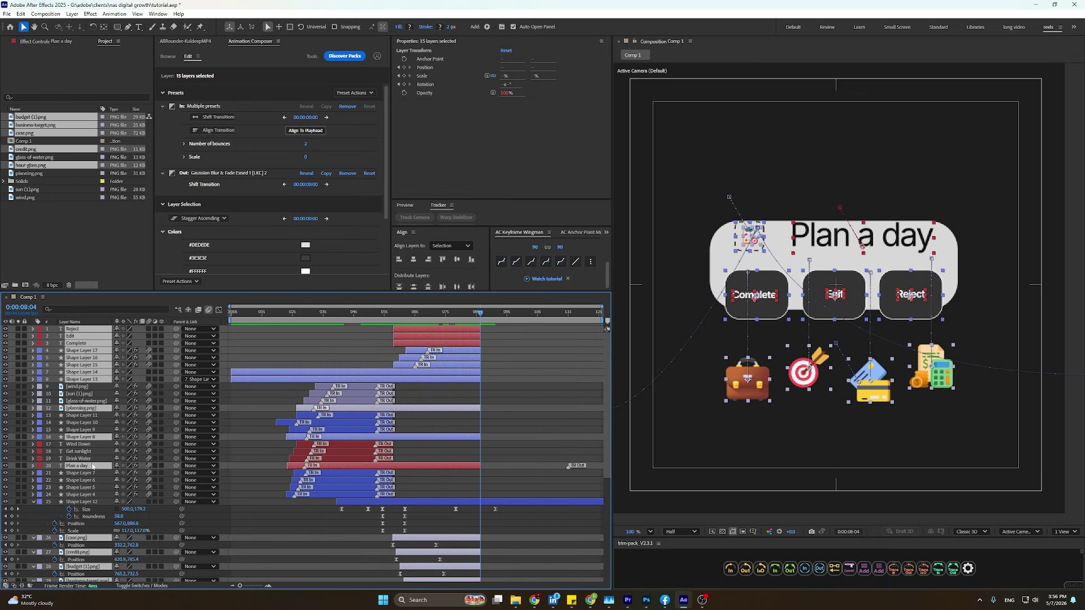
left_click(172, 59)
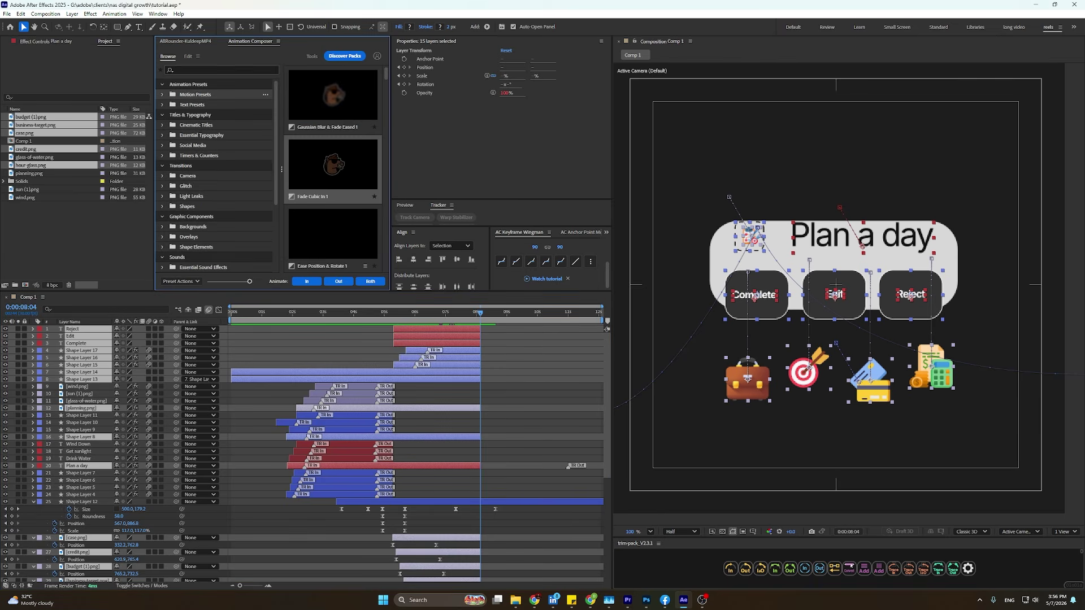
left_click(339, 281)
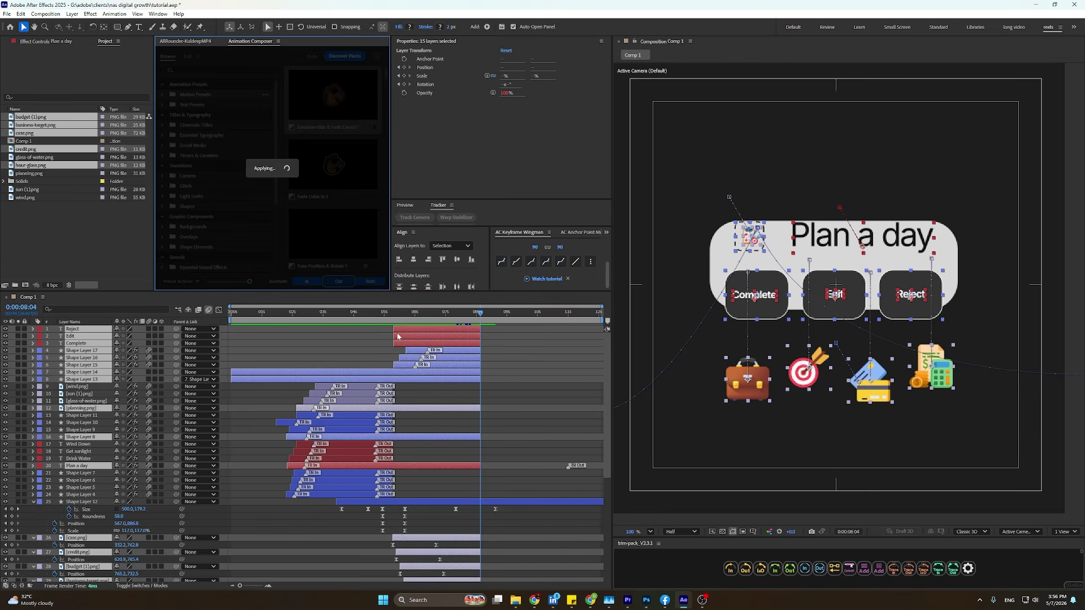
left_click(521, 432)
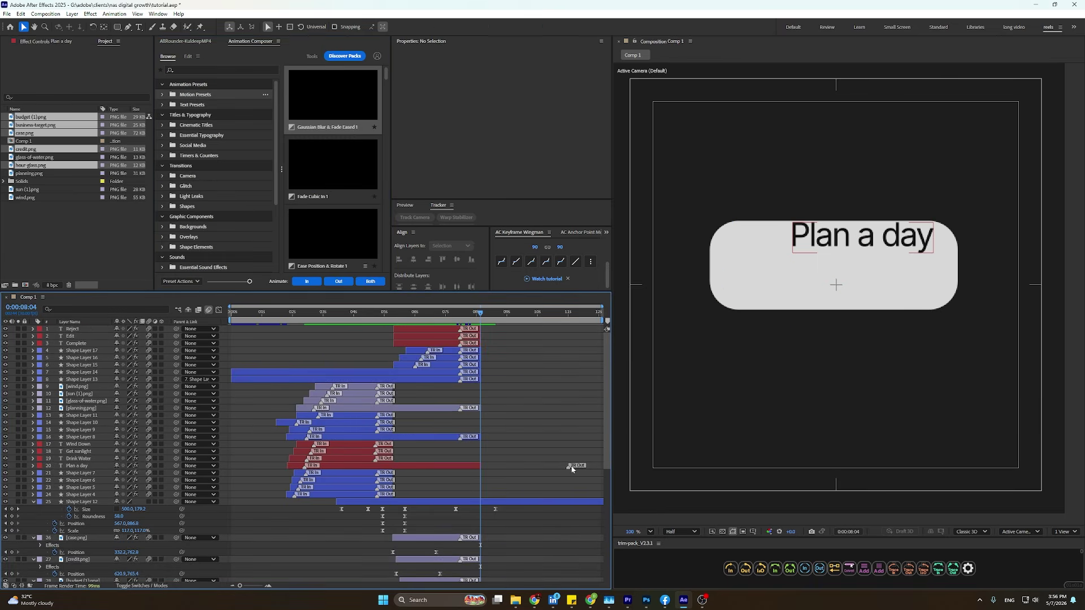
Shift the Plan a day layer's Out marker to about 0:00:07:10, beside the other layers' Out markers, and preview the exit.
left_click_drag(568, 466, 558, 467)
left_click_drag(462, 468, 455, 468)
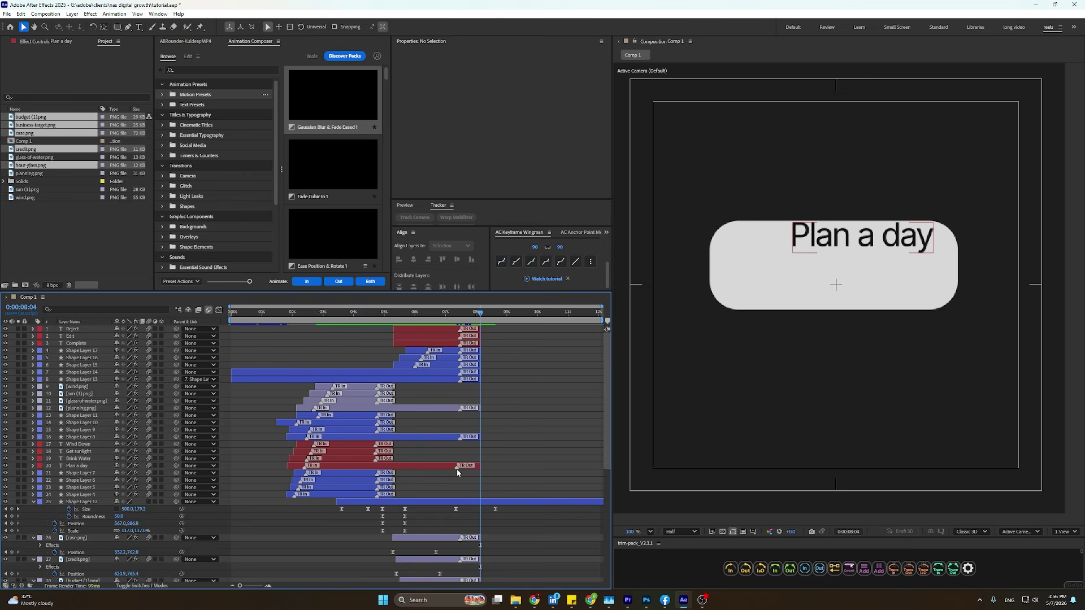
left_click(452, 323)
left_click_drag(453, 323, 463, 411)
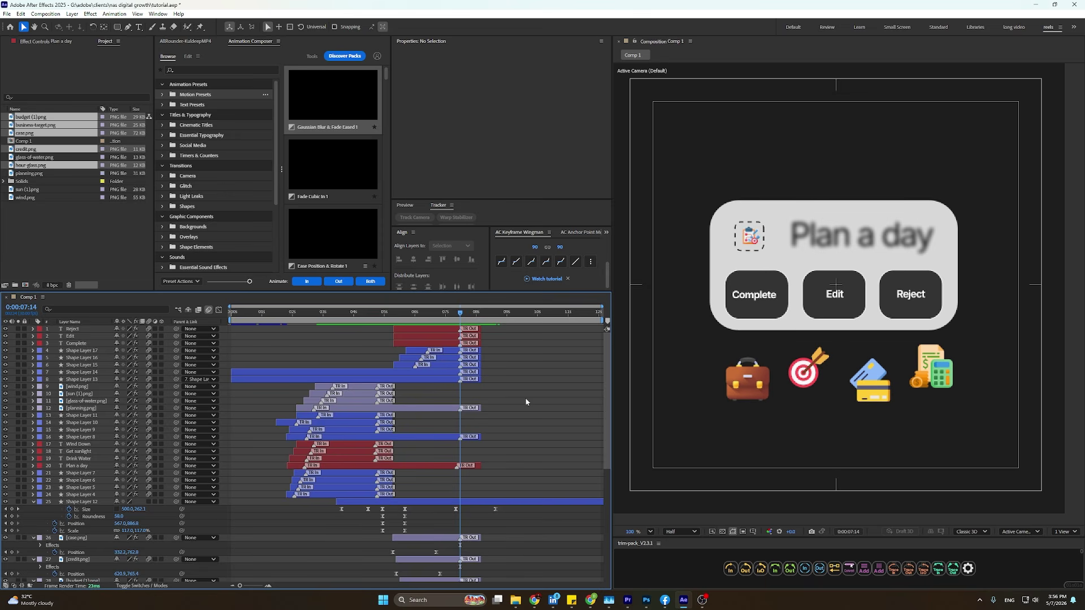
Try to add a Fill effect to the card's Shape Layer 12.
left_click(764, 234)
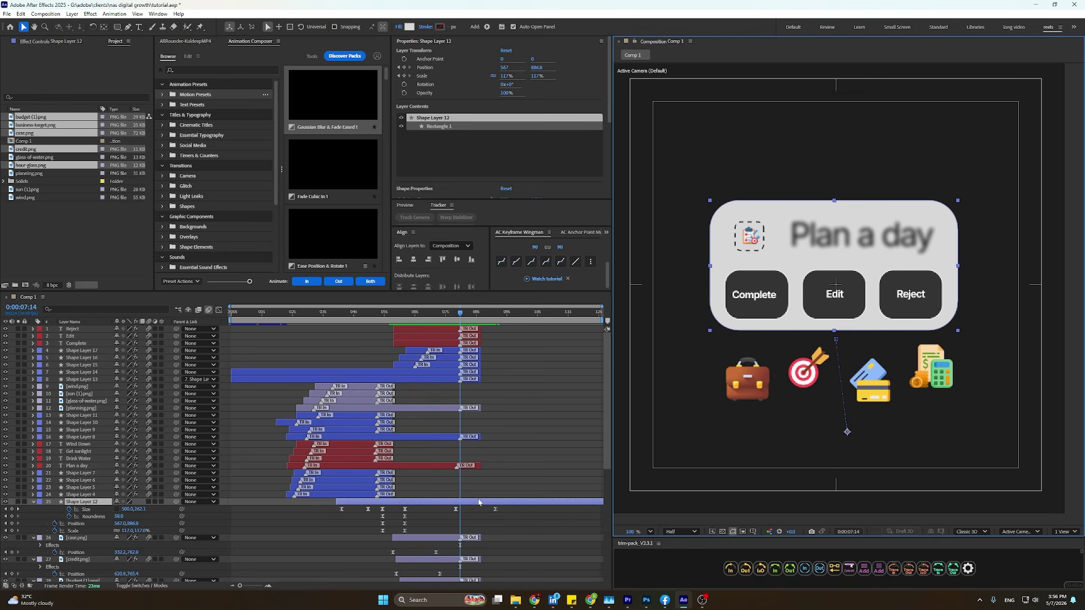
key("ctrl+space")
left_click(45, 41)
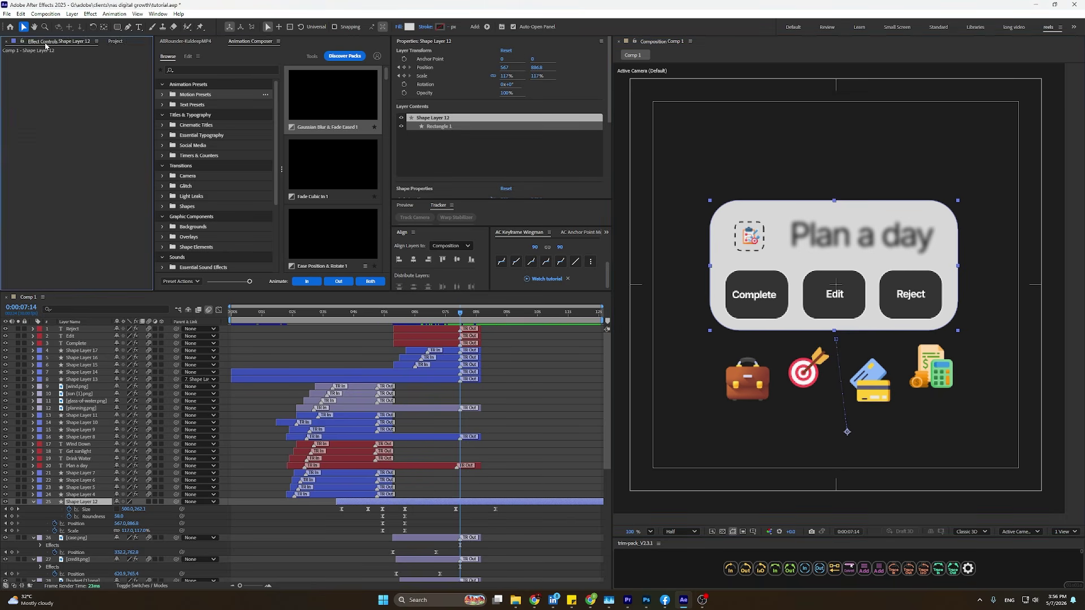
left_click(461, 507)
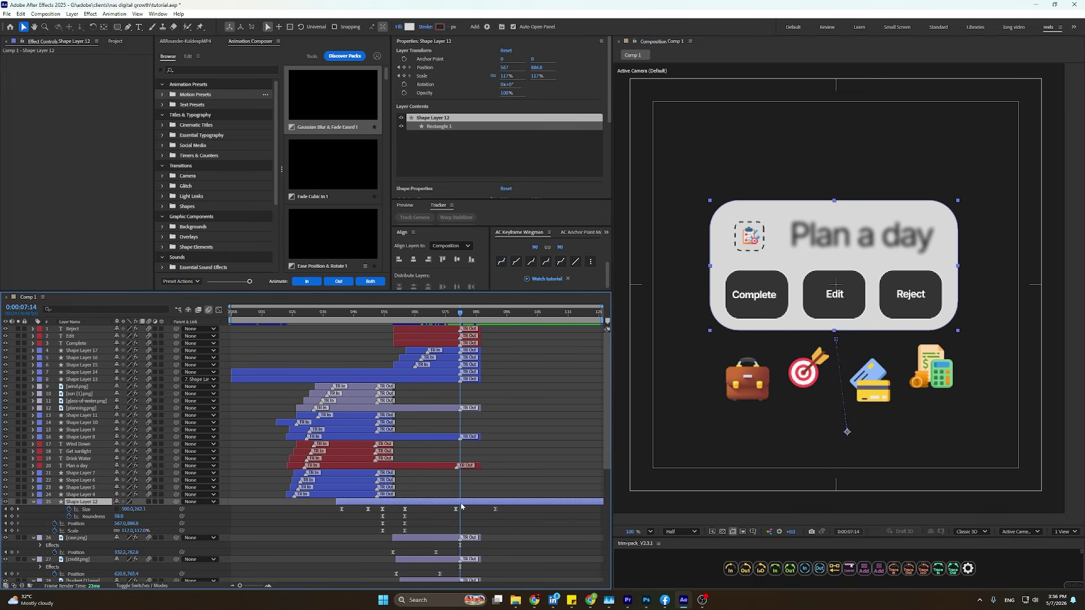
key("ctrl+space")
type("fill")
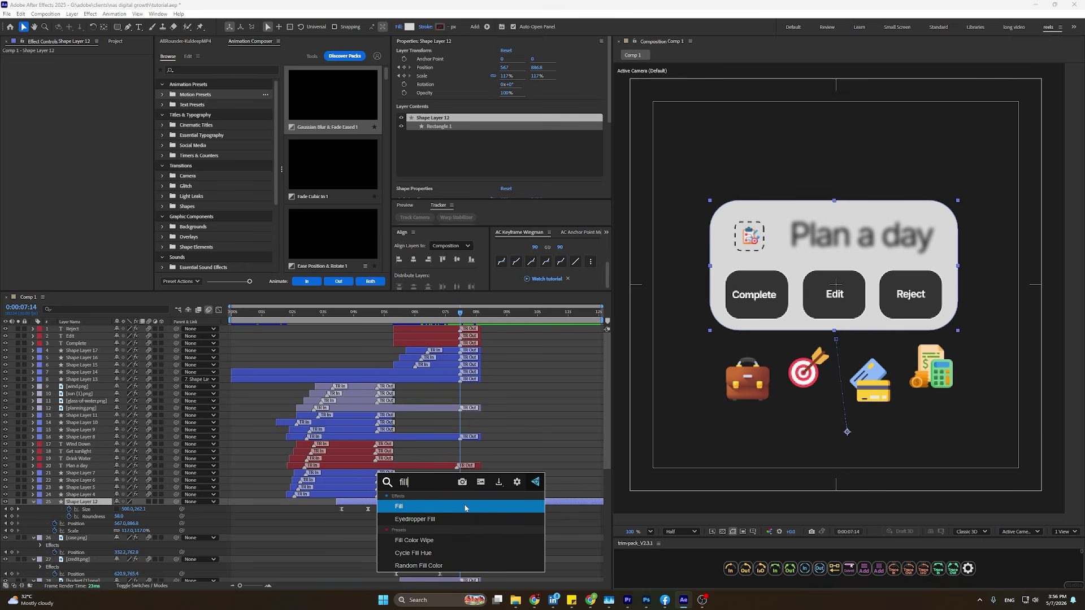
left_click(465, 508)
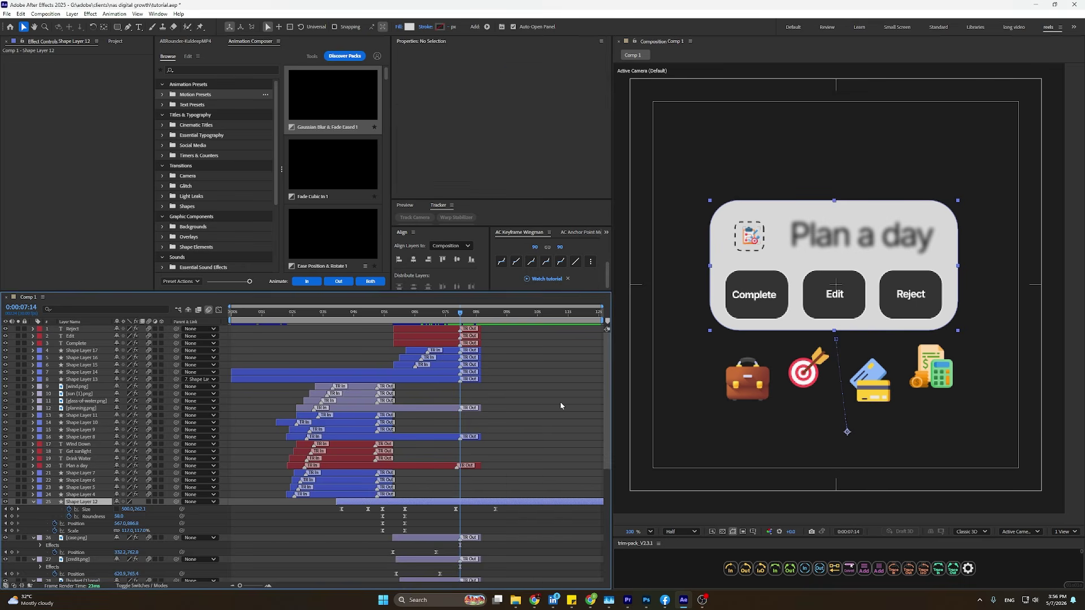
Copy the hex code DADADA from the card's shape fill colour, keeping the colour as it is.
left_click(409, 26)
right_click(595, 348)
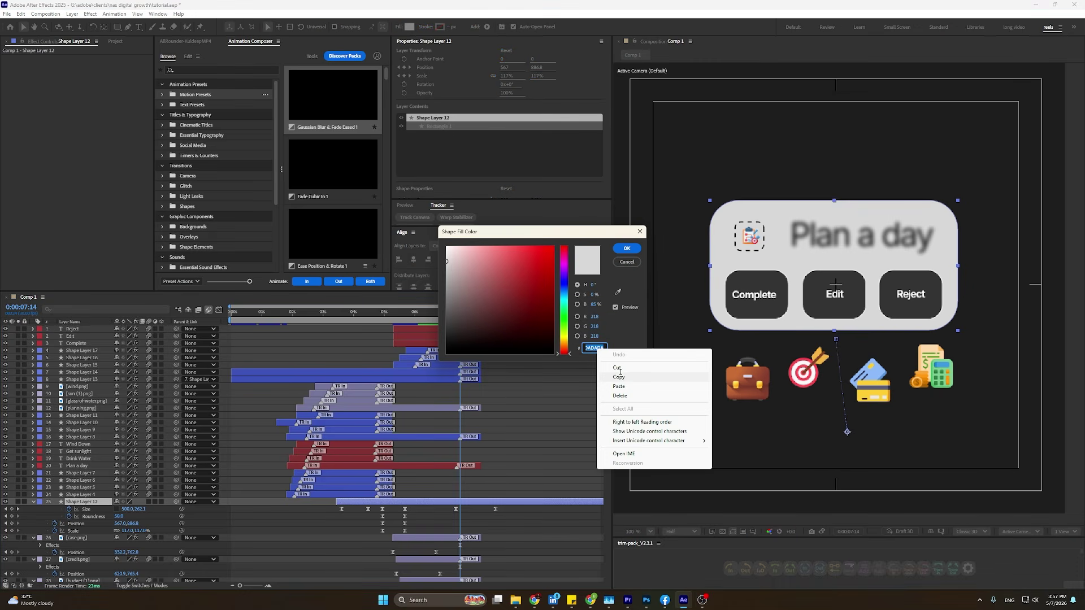
left_click(619, 376)
left_click(625, 249)
left_click(483, 455)
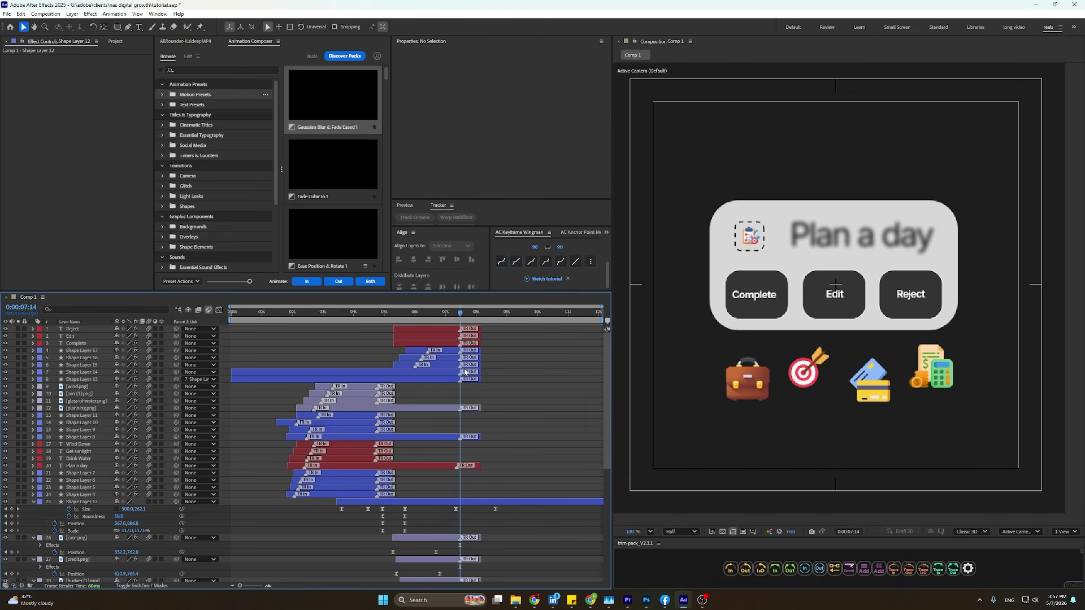
Apply the Fill effect to the card's Shape Layer 12 and set its colour to DADADA.
left_click(488, 506)
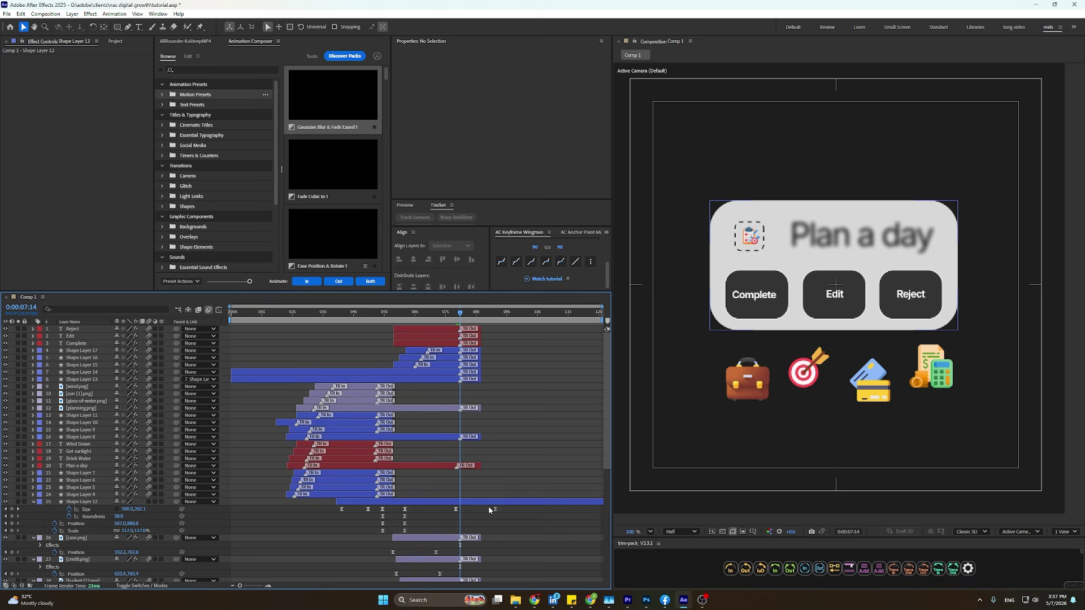
left_click(472, 506)
key("ctrl+space")
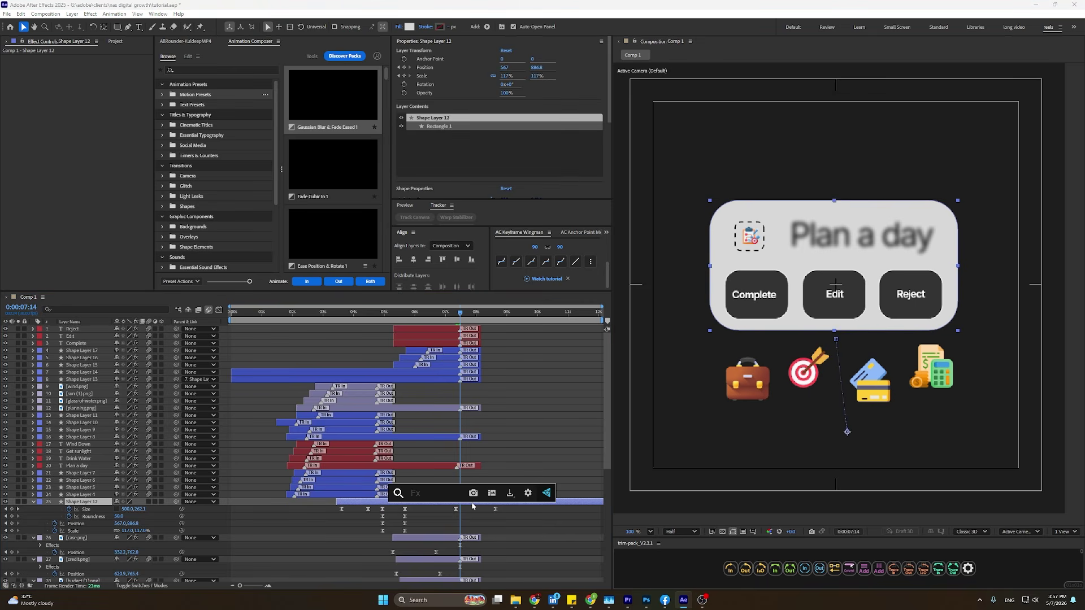
type("fill")
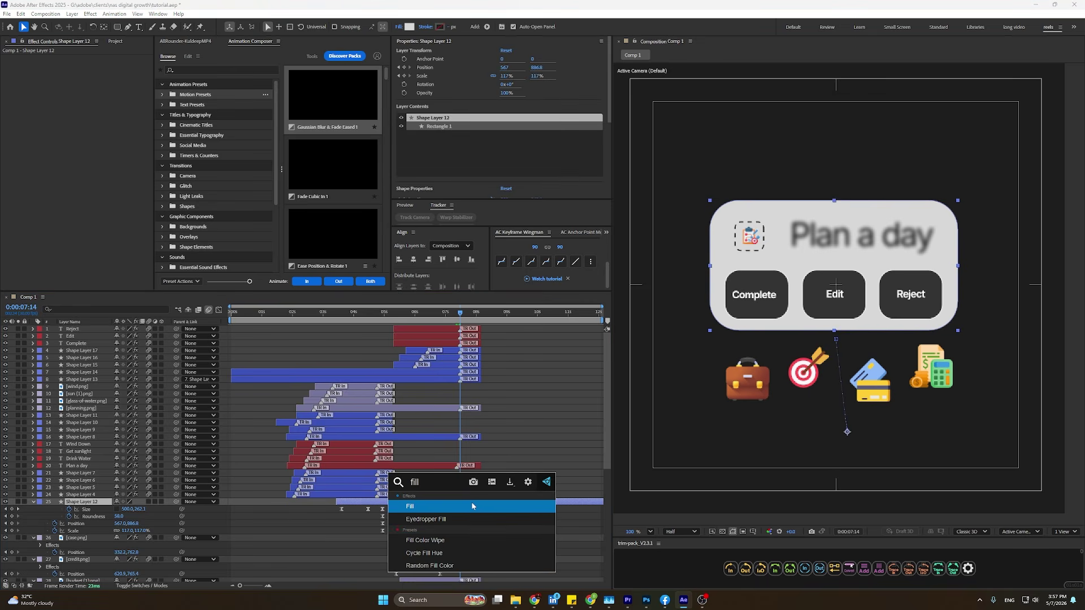
key("Return")
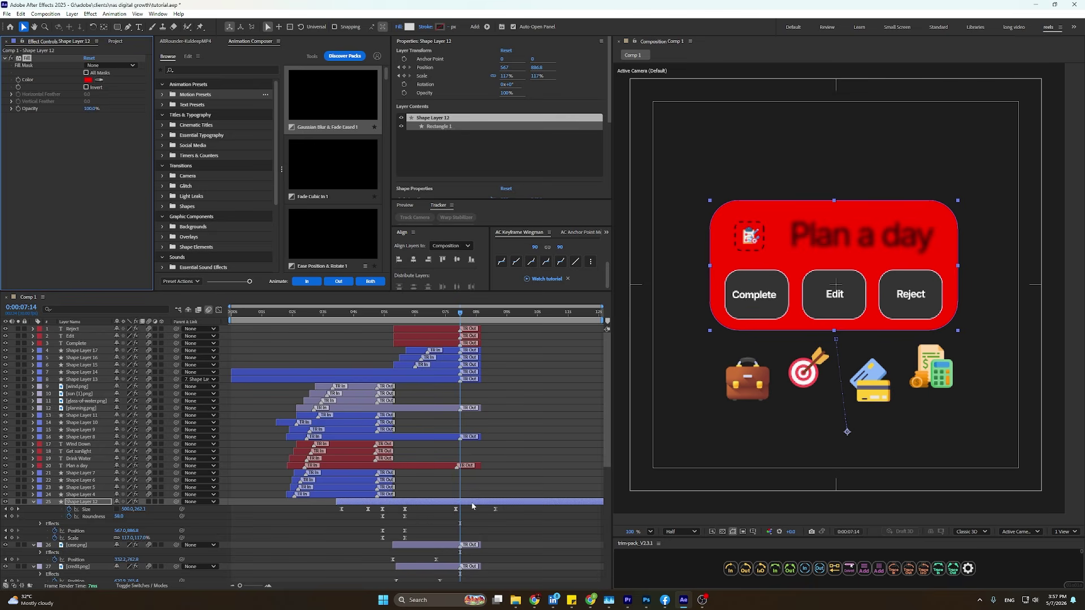
left_click(87, 79)
type("ffffff")
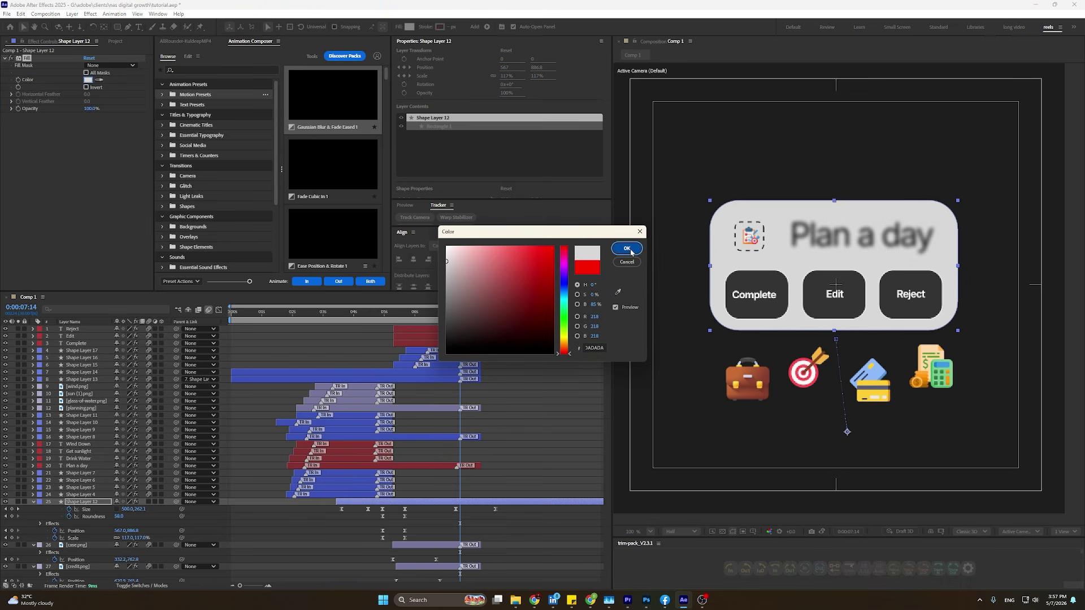
left_click(626, 249)
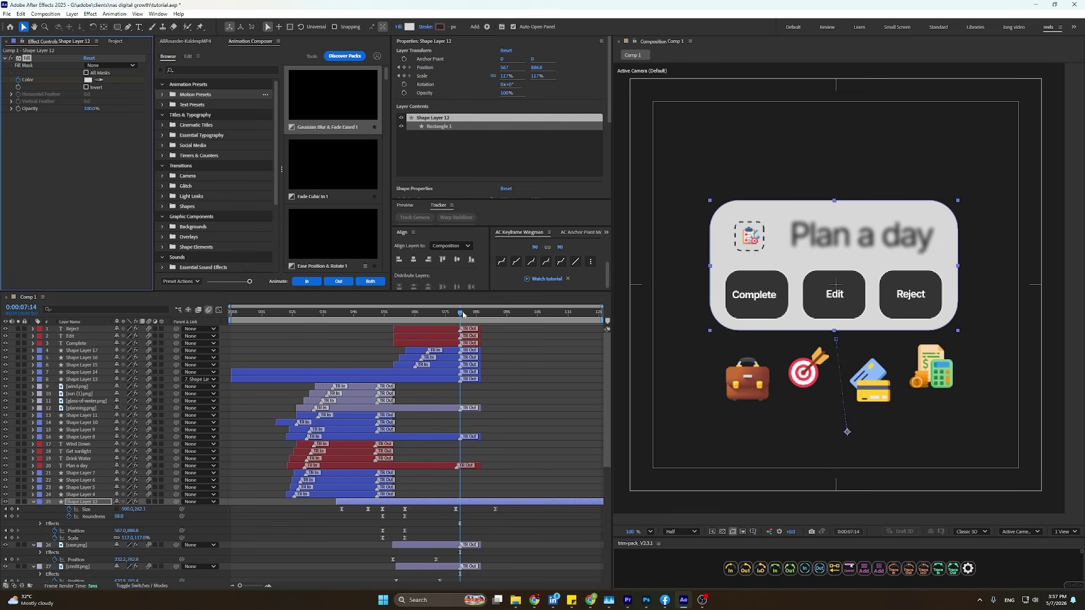
With the playhead at 0:00:08:19, switch to Photoshop to copy the blue button's fill hex code 0036FF, and return to After Effects.
left_click_drag(463, 314, 495, 334)
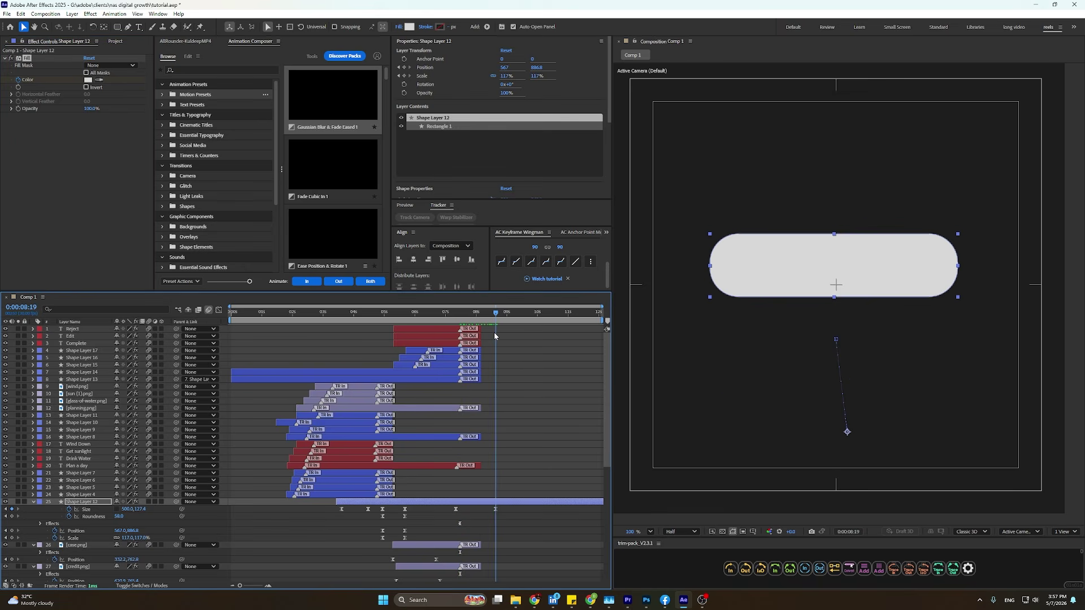
left_click(649, 602)
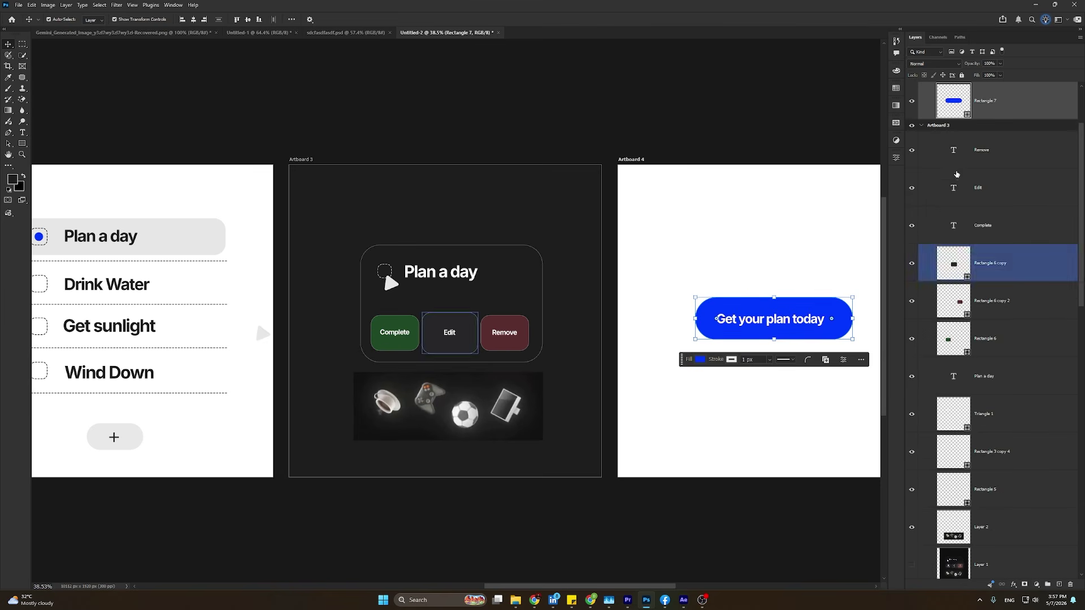
left_click(24, 145)
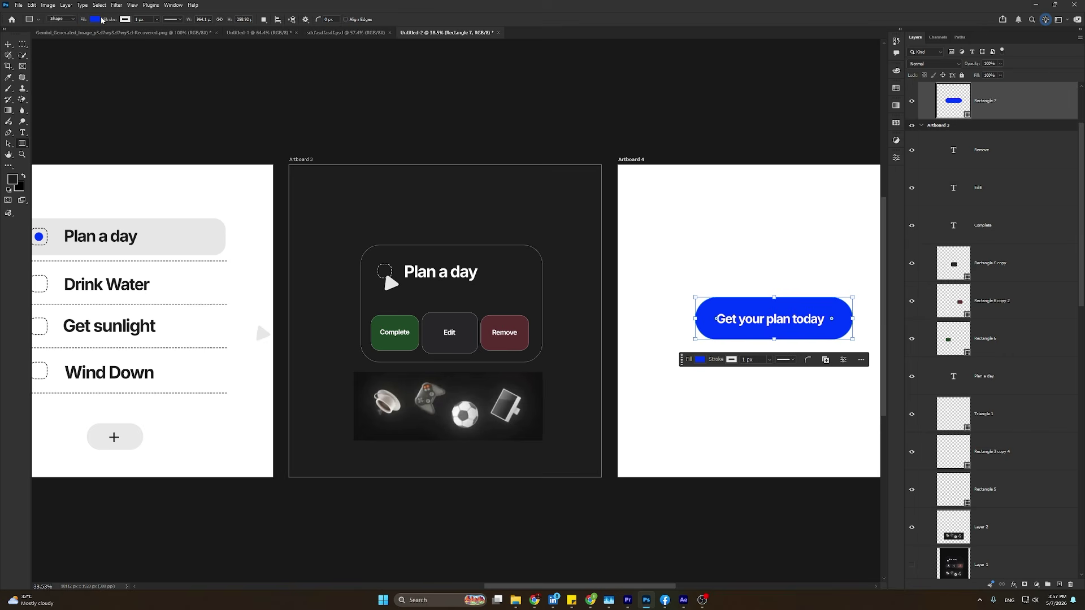
left_click(96, 19)
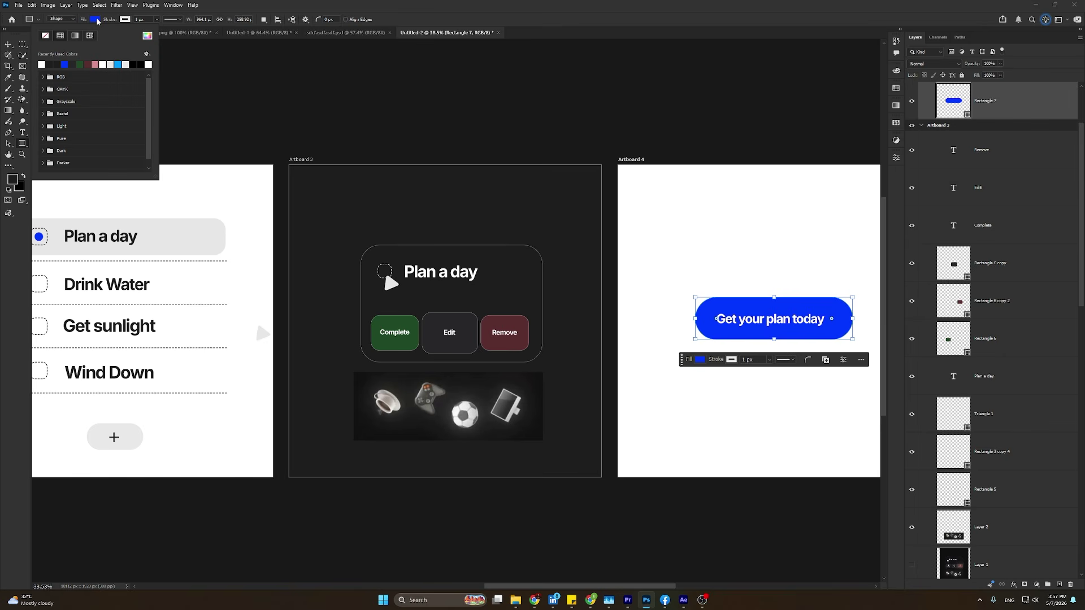
left_click(700, 359)
left_click(794, 375)
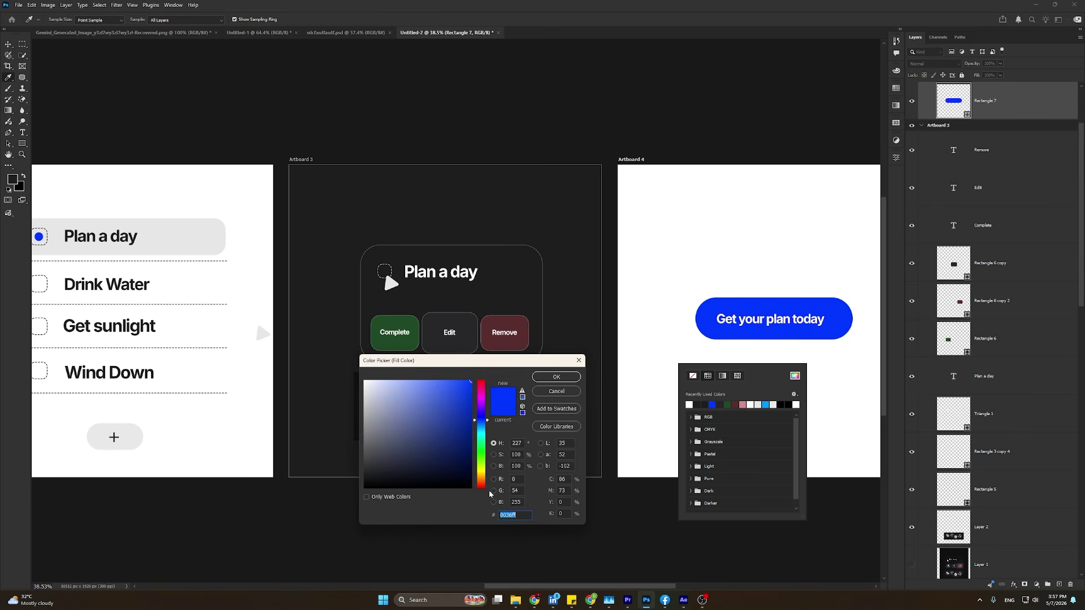
right_click(505, 516)
left_click(526, 427)
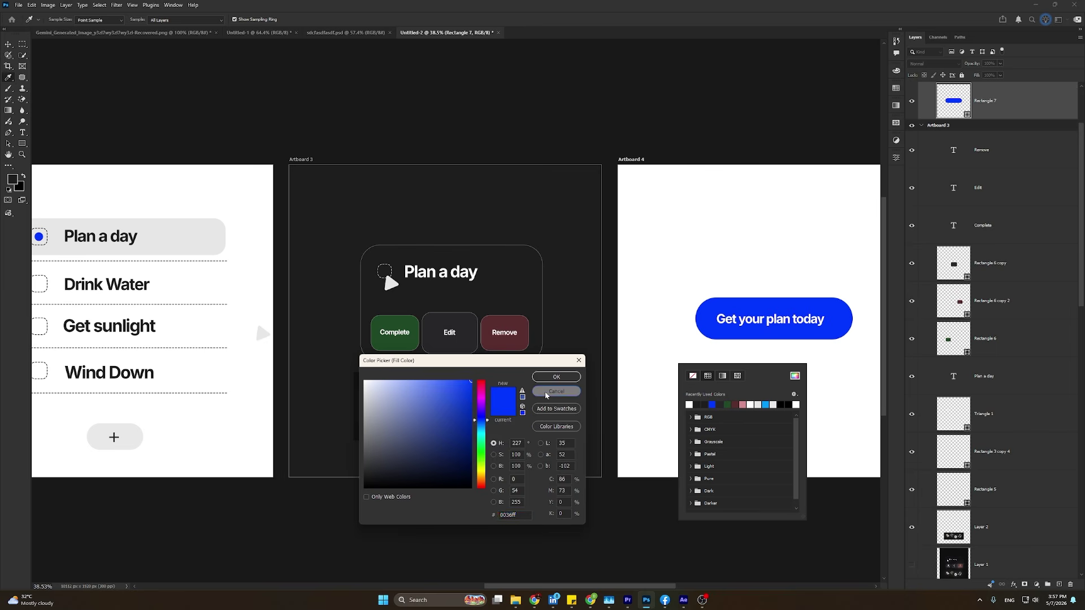
left_click(547, 393)
left_click(683, 600)
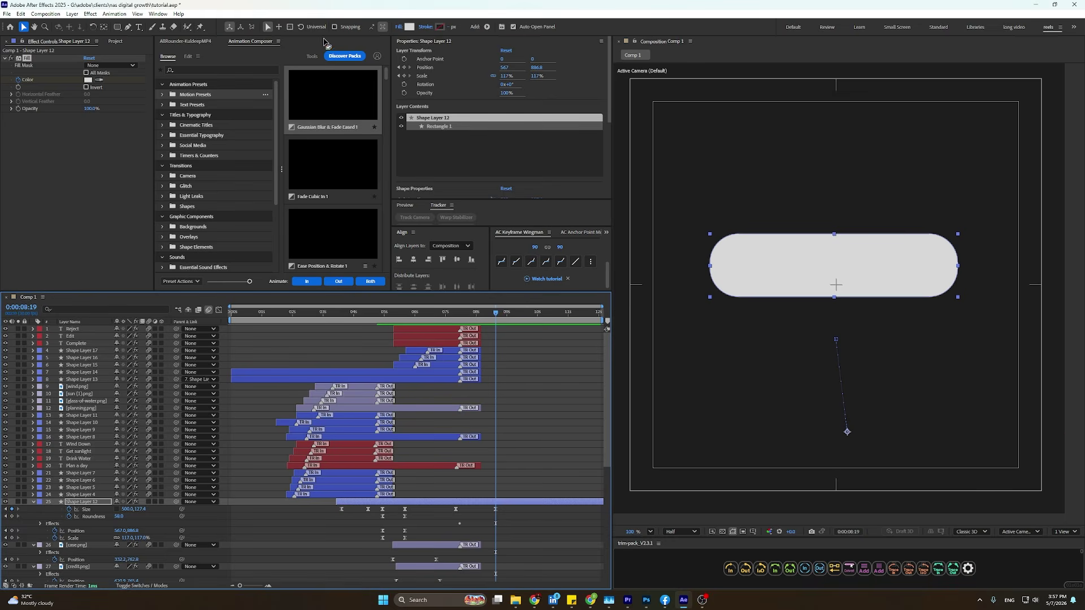
Try to set Shape Layer 12's shape fill colour to the copied 0036FF, and undo it.
left_click(409, 27)
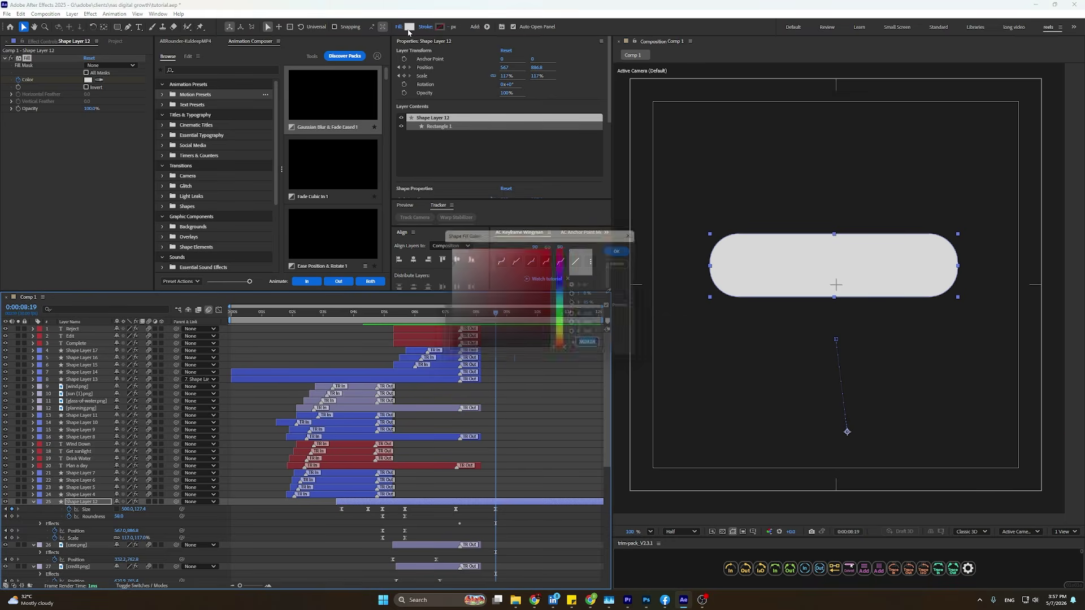
right_click(597, 346)
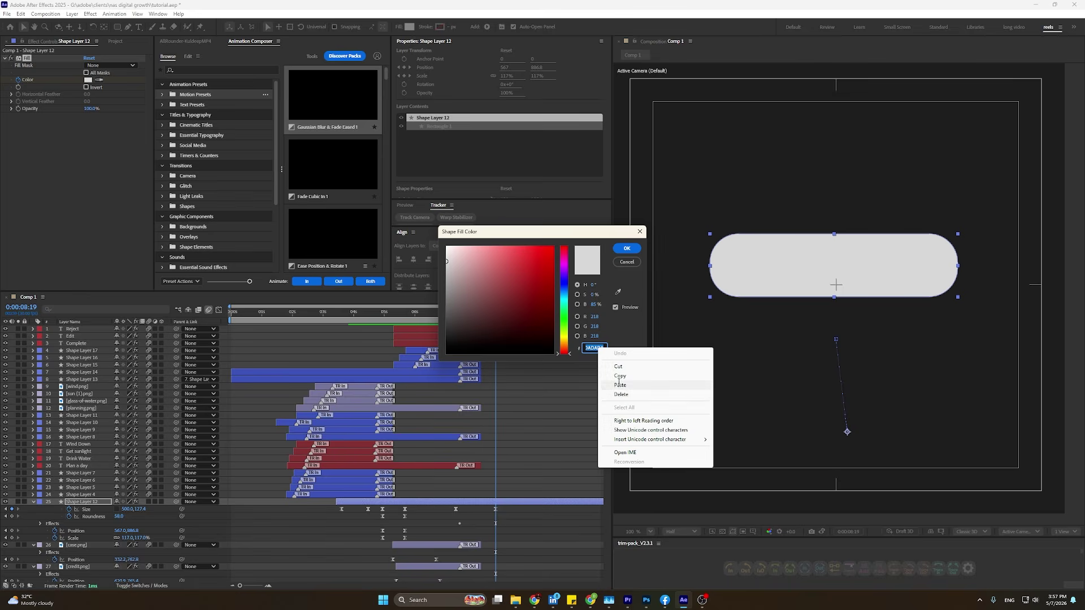
left_click(612, 386)
left_click(626, 249)
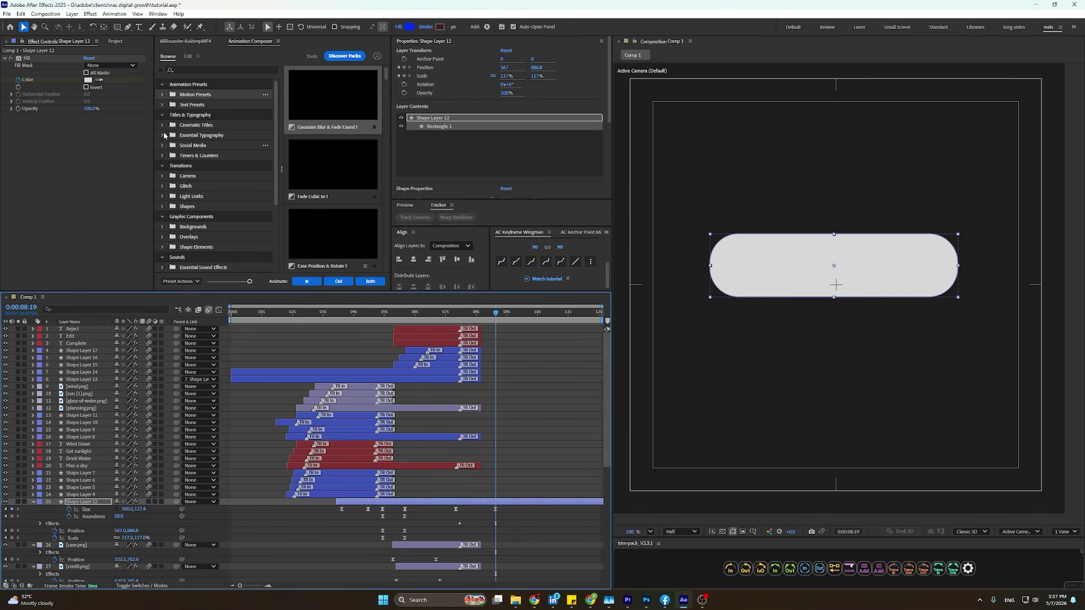
key("ctrl+z")
Set the Color of Shape Layer 12's Fill effect to 0036FF at 0:00:08:19.
left_click(87, 80)
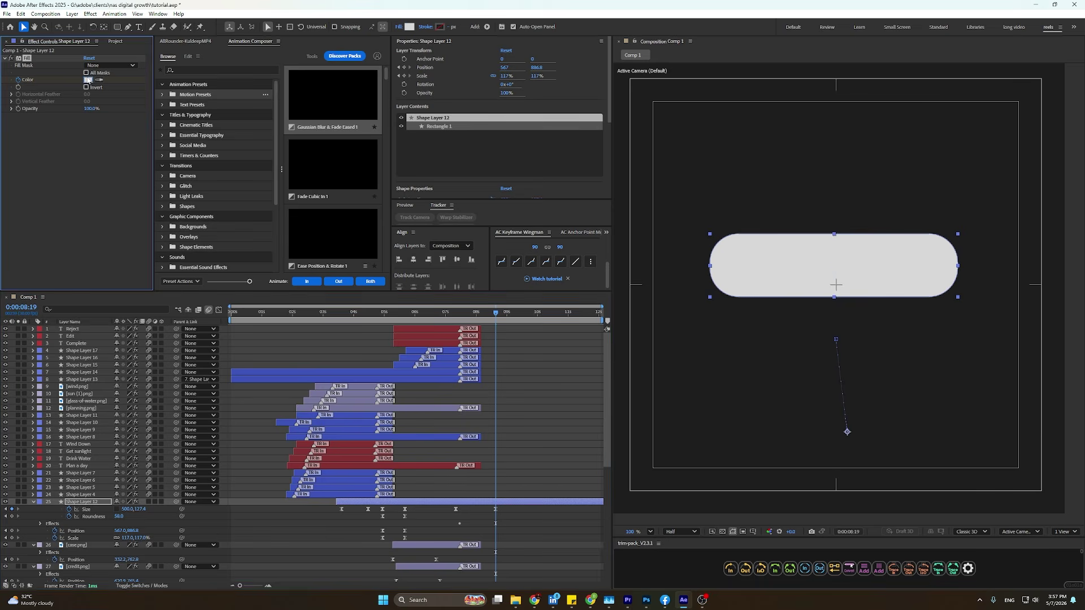
right_click(601, 347)
left_click(616, 387)
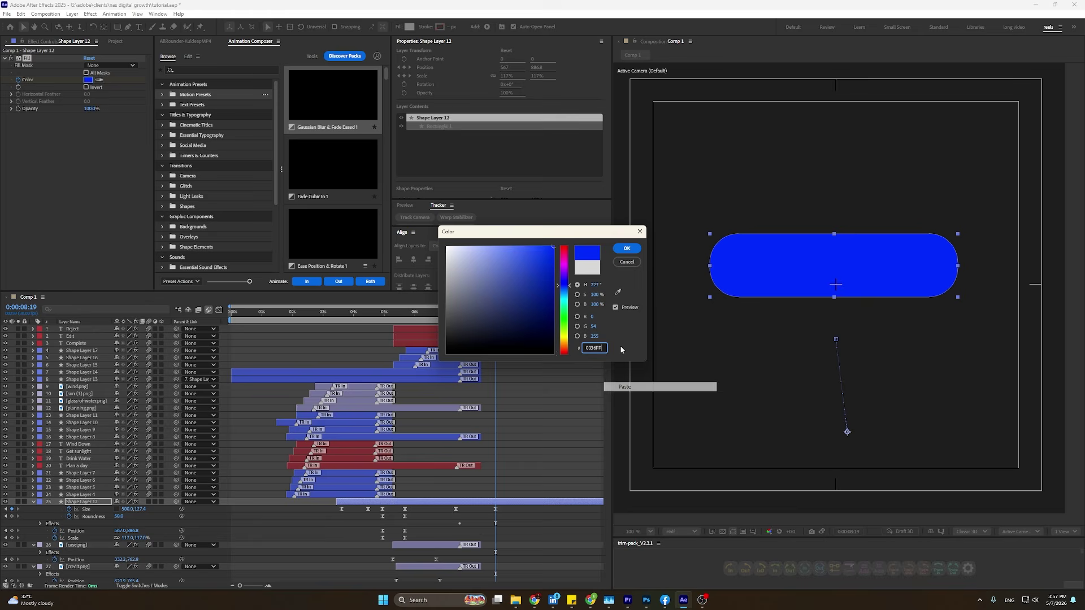
left_click(626, 249)
Add a keyframe for the Fill effect's Color on the background Solid layer at 0:00:07:11.
left_click_drag(493, 312, 457, 345)
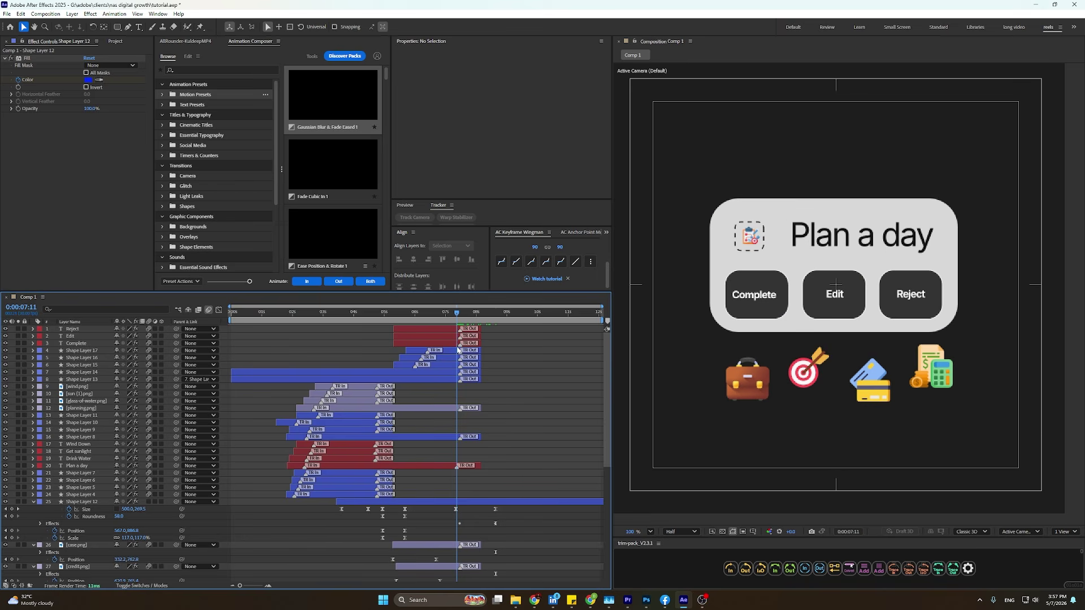
scroll(511, 442, "down", 8)
left_click(463, 557)
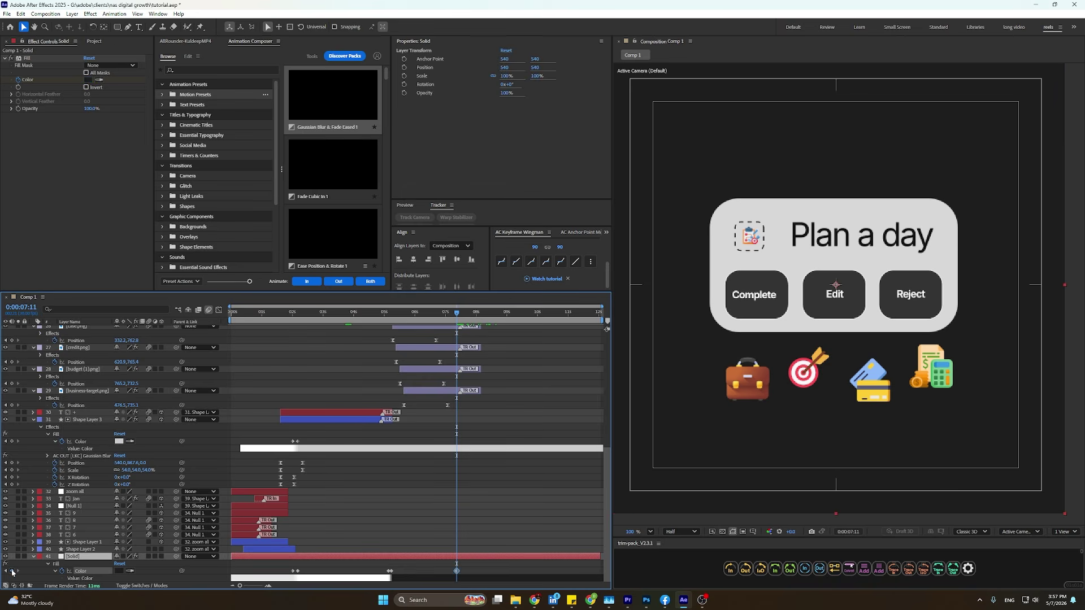
Set the background Solid's Fill colour to white (FFFFFF) at 0:00:08:19 and preview the colour change.
scroll(507, 408, "up", 8)
left_click_drag(457, 313, 491, 343)
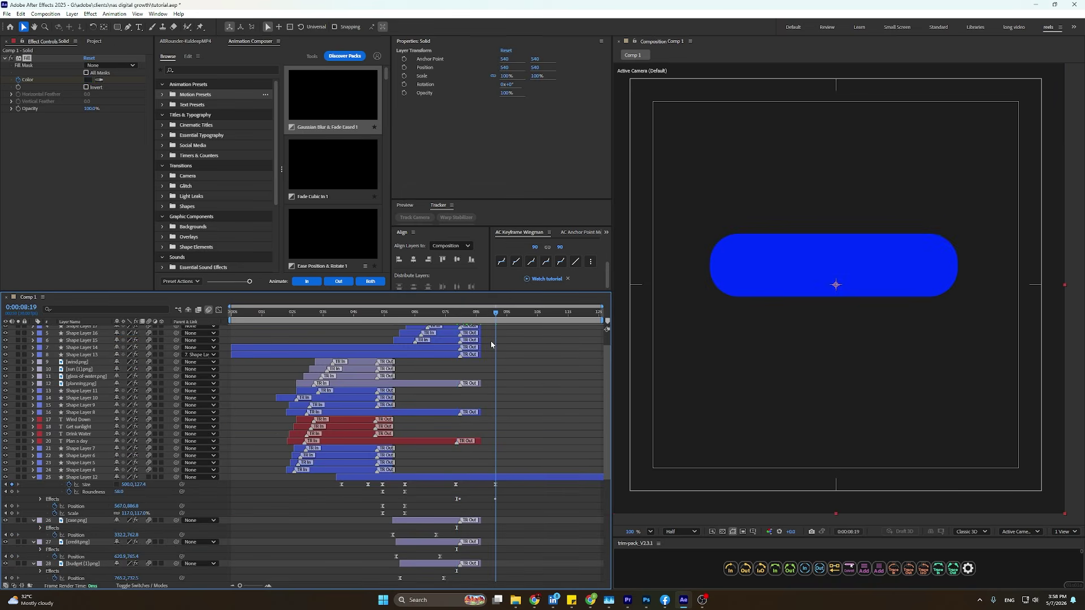
scroll(481, 398, "down", 8)
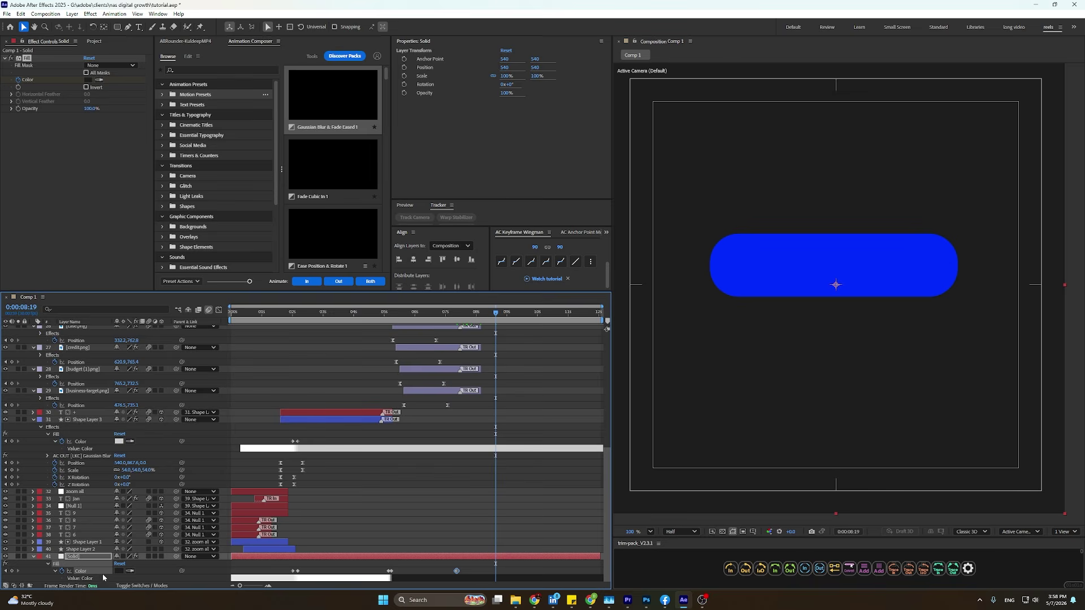
left_click(119, 571)
left_click(446, 247)
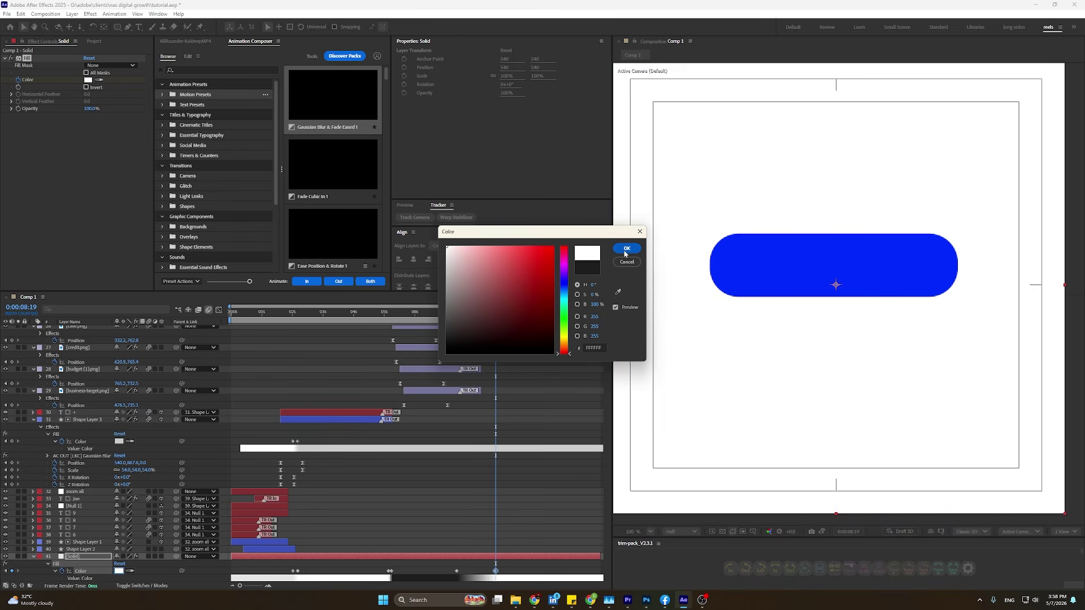
left_click(626, 249)
left_click_drag(495, 314, 495, 349)
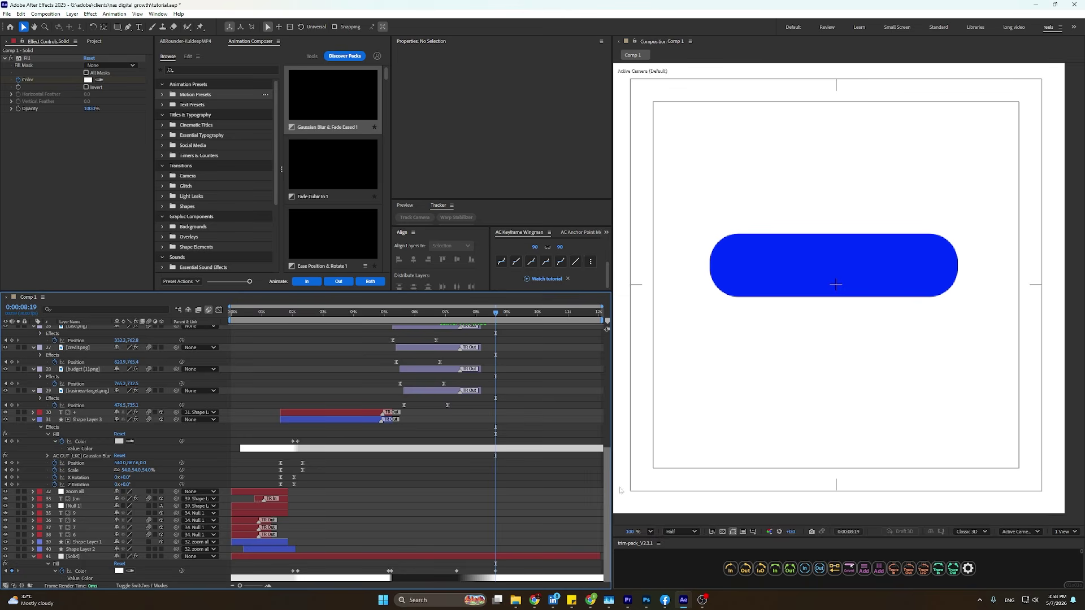
Switch to Photoshop, copy the text "Get your plan today" from the blue button, and return to After Effects.
left_click(646, 600)
left_click(614, 326)
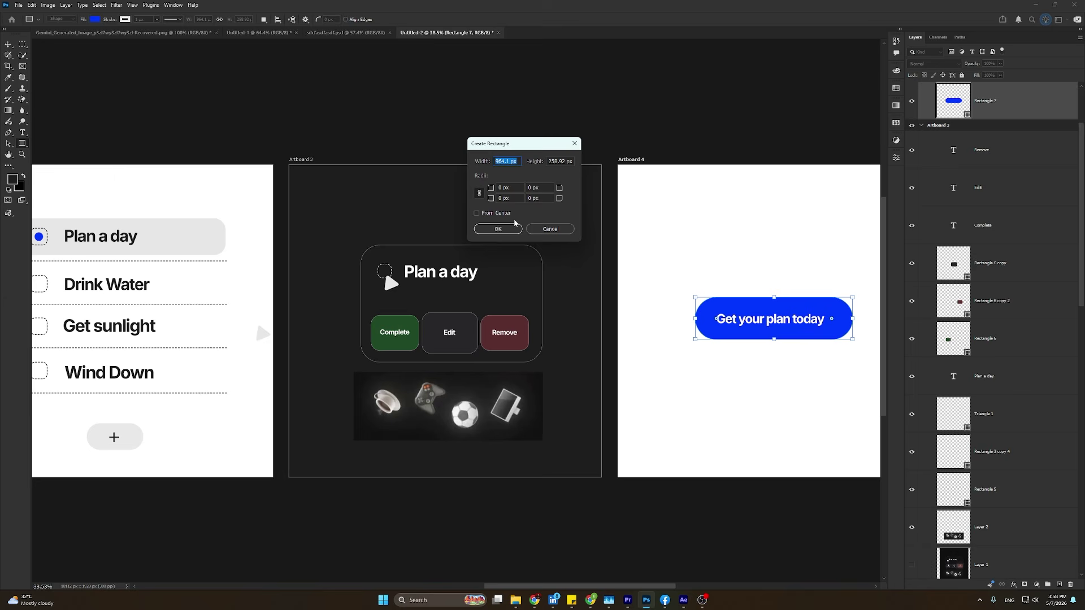
left_click(538, 229)
left_click(9, 45)
left_click(319, 96)
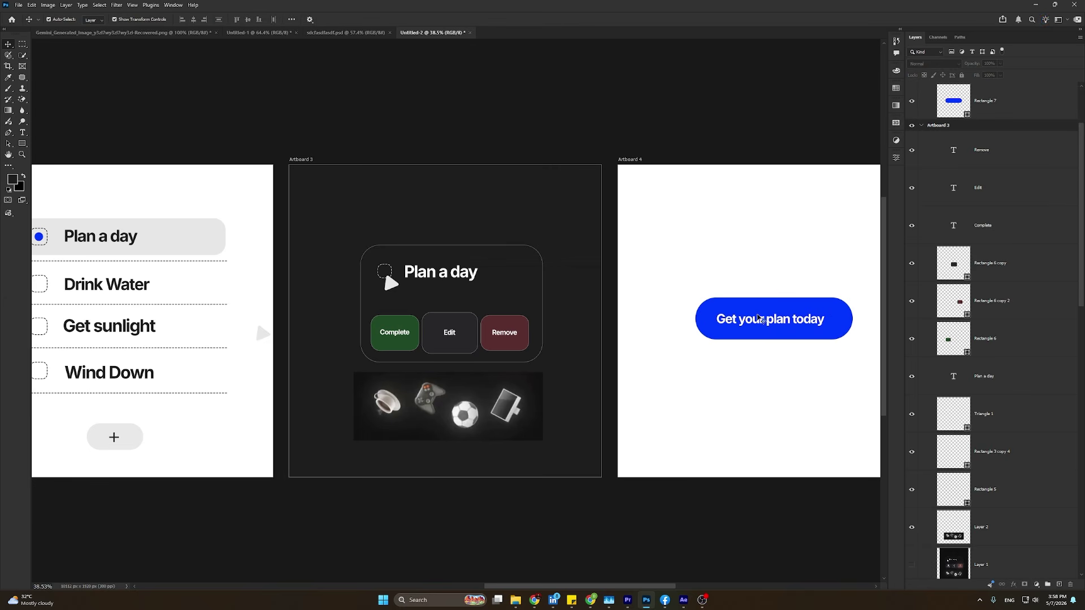
left_click(758, 318)
double_click(758, 318)
right_click(762, 334)
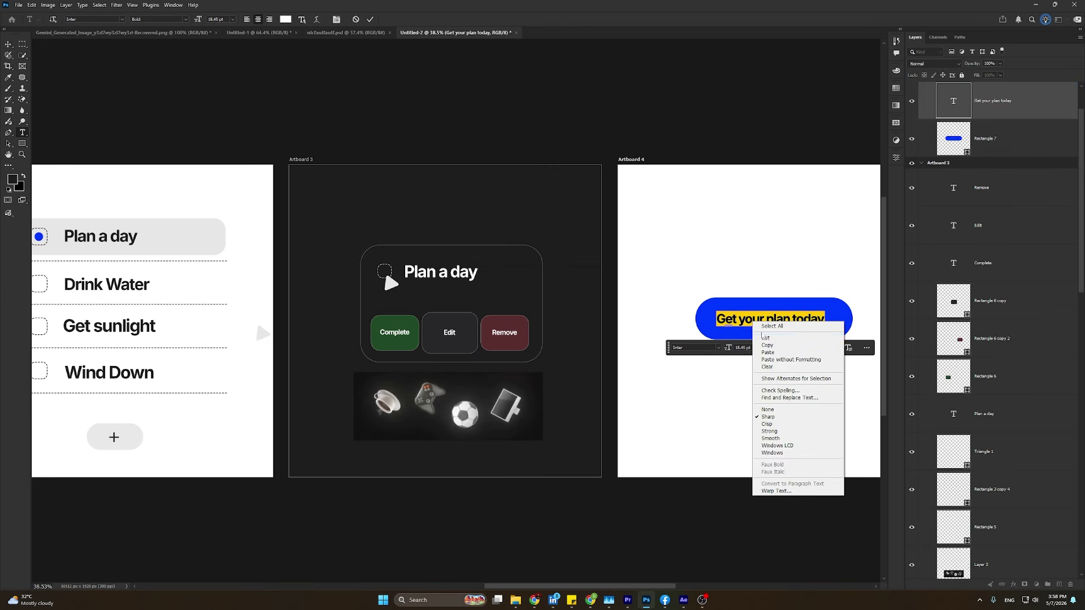
left_click(767, 345)
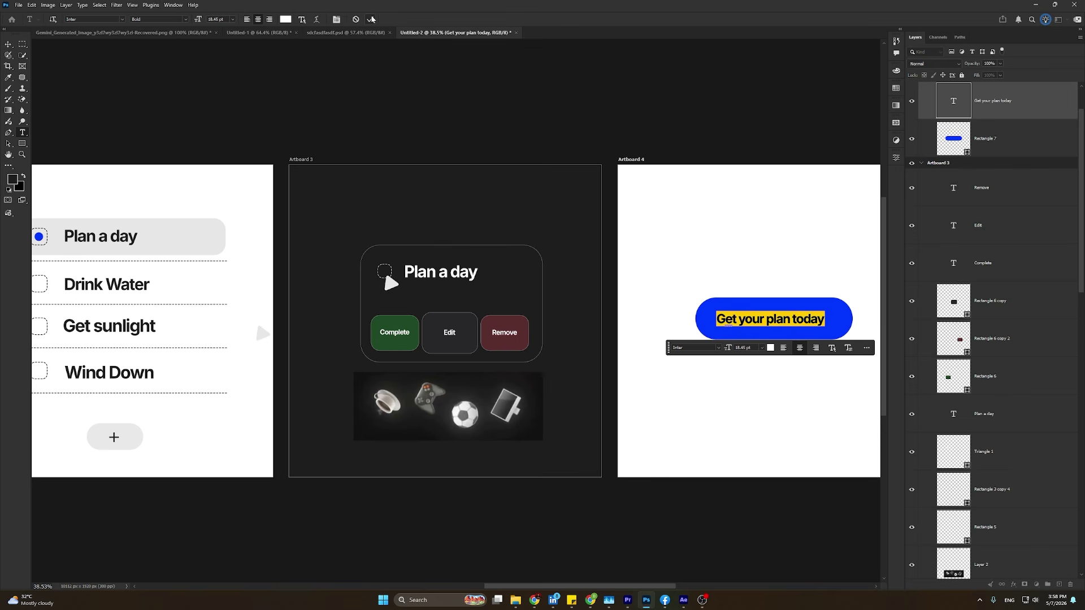
left_click(371, 19)
left_click(683, 599)
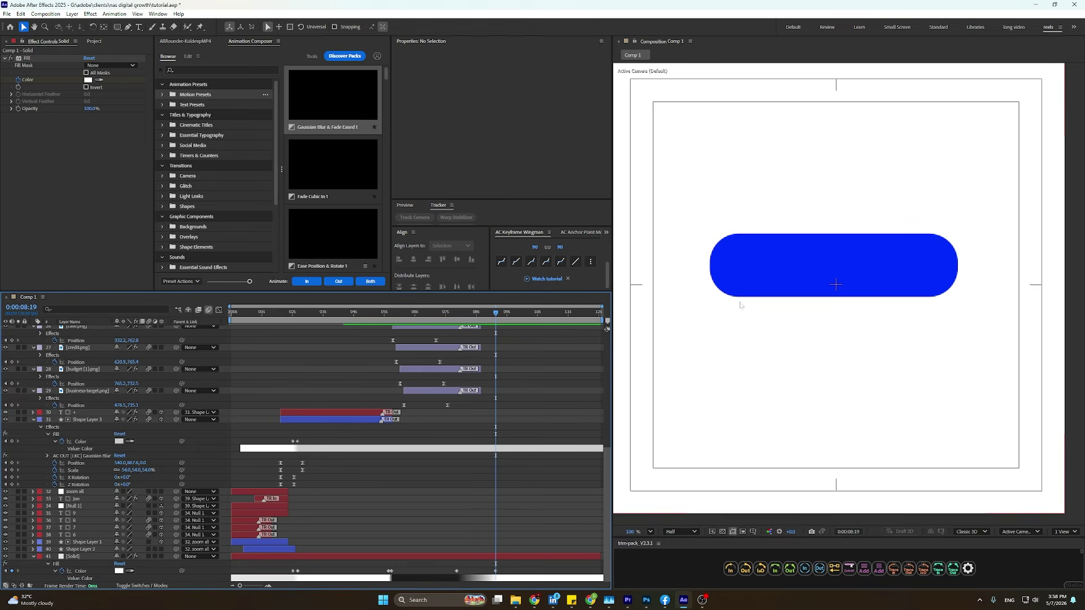
Paste "Get your plan today" as a new text layer over the blue button at 0:00:08:13.
scroll(492, 333, "up", 10)
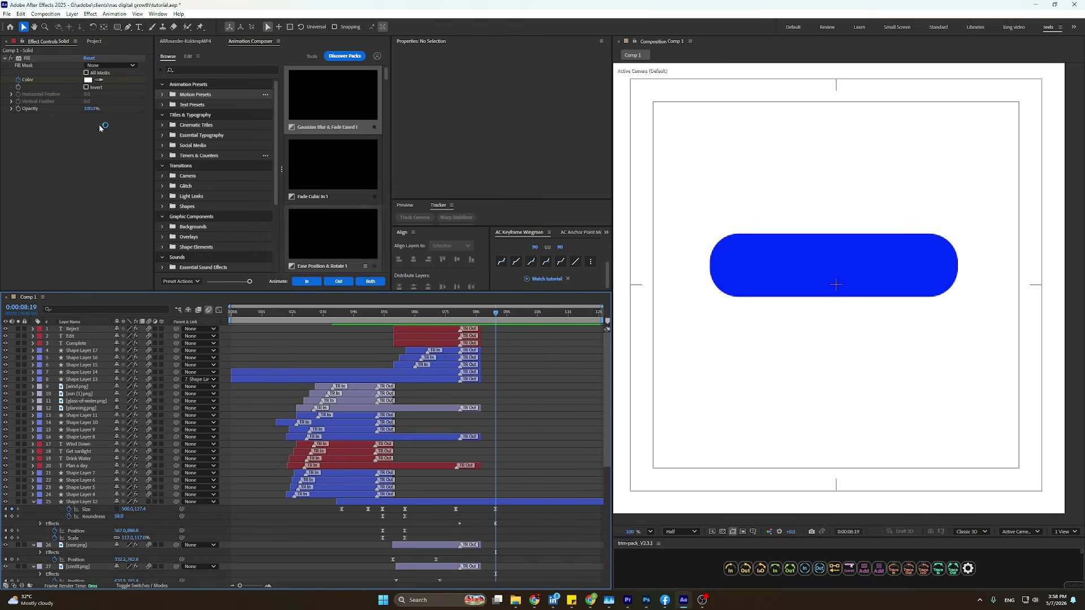
left_click(139, 28)
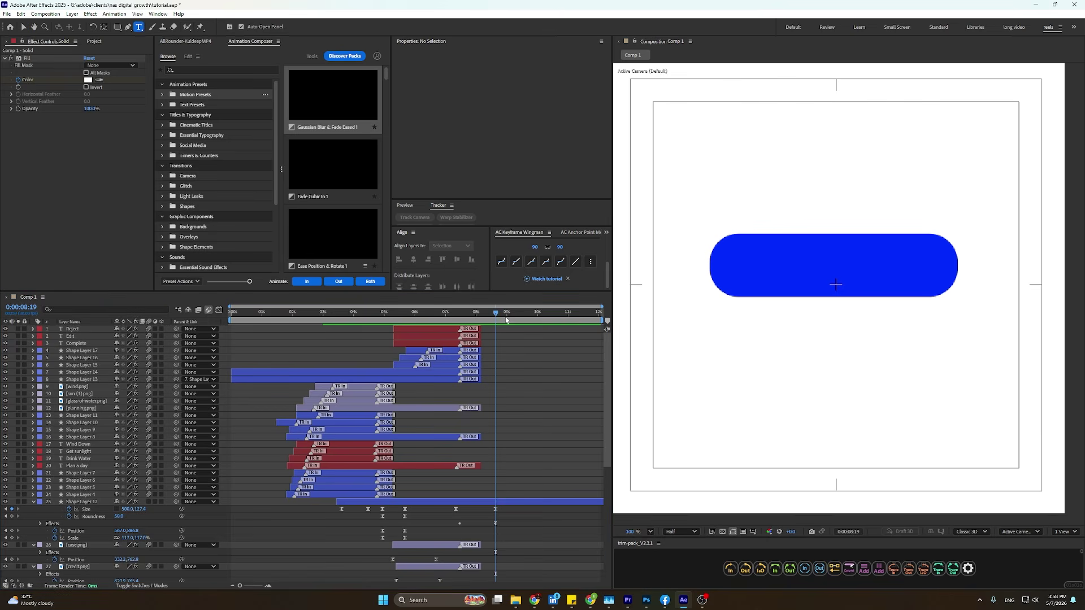
left_click(476, 312)
left_click_drag(480, 330, 489, 334)
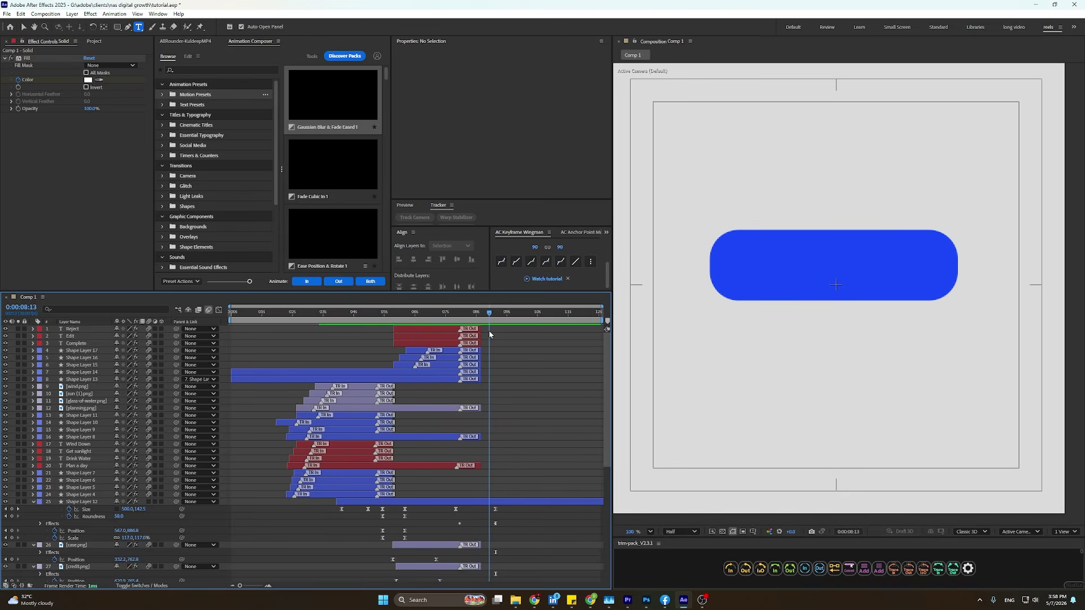
left_click(765, 271)
right_click(765, 268)
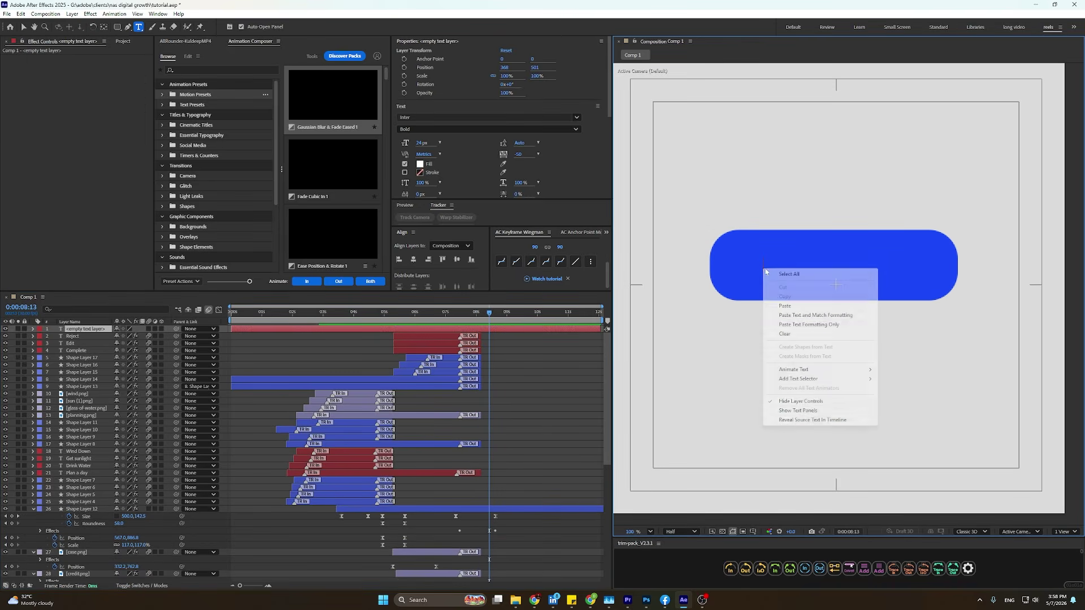
left_click(781, 305)
double_click(777, 264)
Reduce the Get your plan today text to 57 px and centre it on the blue button.
key("ctrl+a")
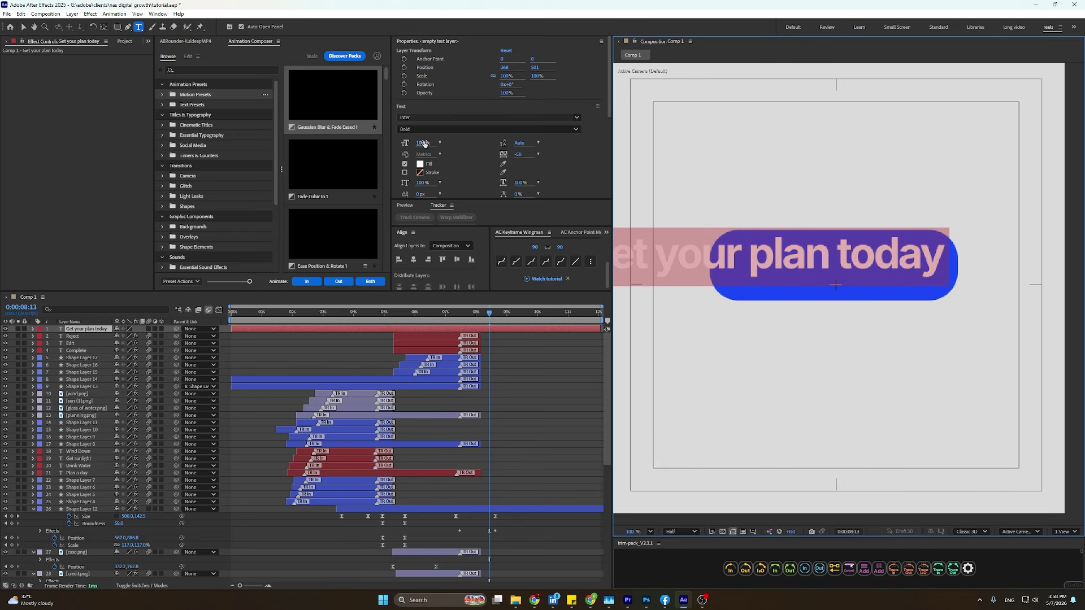
left_click_drag(421, 143, 404, 142)
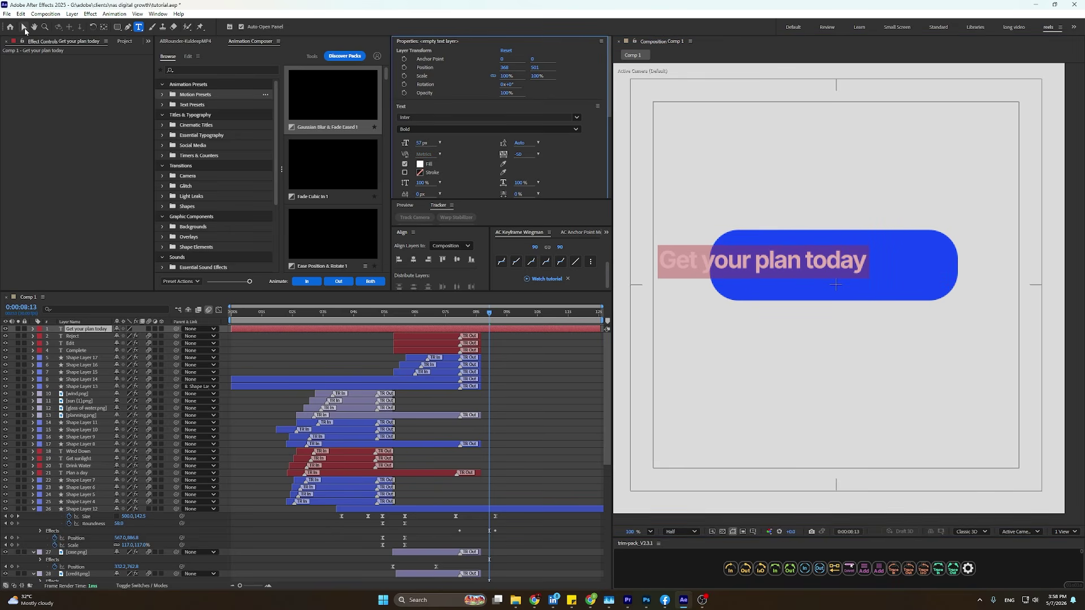
left_click(24, 29)
left_click_drag(762, 267, 843, 270)
Trim the Get your plan today layer to start at 0:00:08:13 and apply a word-by-word entrance preset, searching for "word".
key("alt+bracketleft")
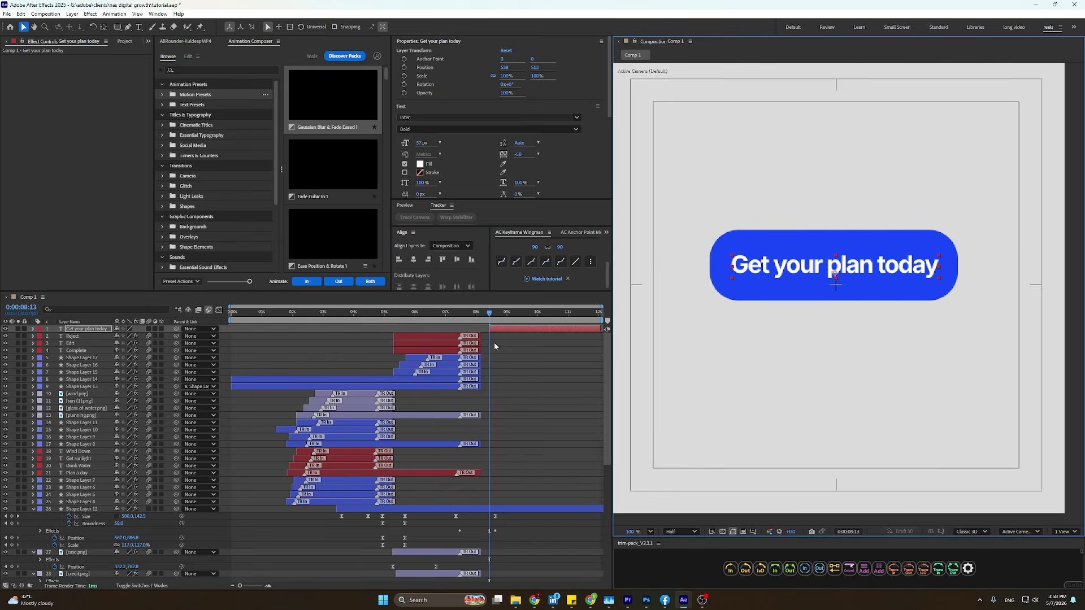
key("ctrl+space")
type("word")
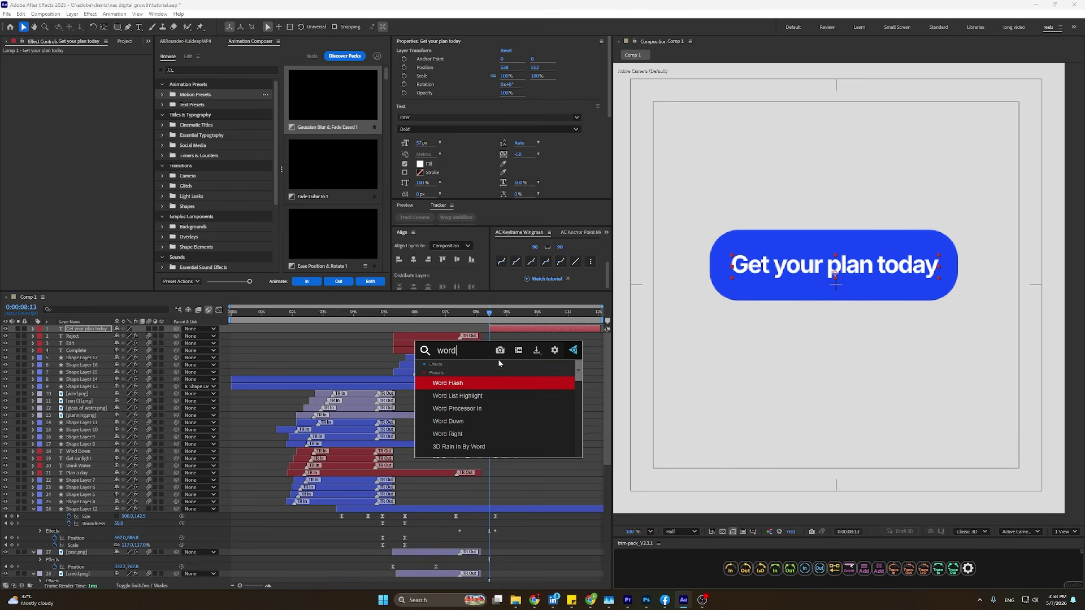
key("Down")
key("Down")
key("Down")
key("Return")
Shorten the work area to end at about 0:00:10:14 and preview the animation with the new text entrance.
key("space")
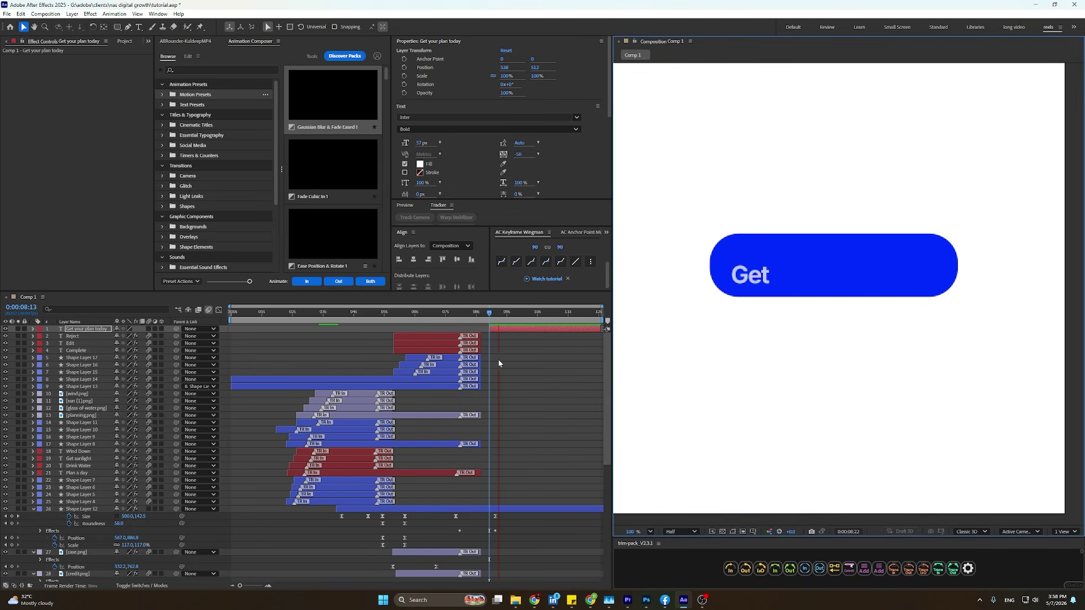
key("space")
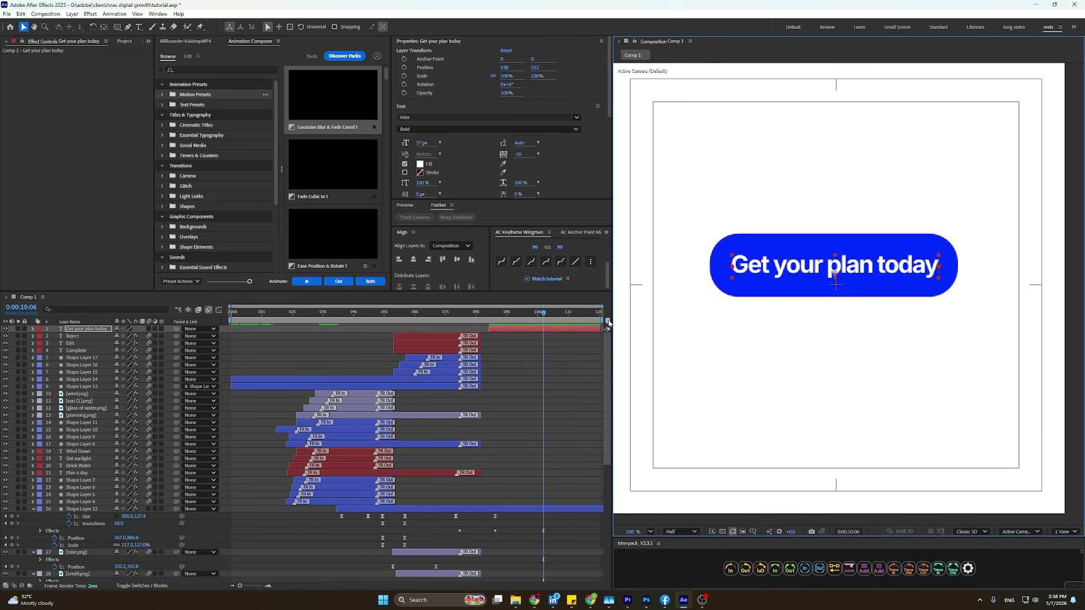
key("space")
key("space")
left_click_drag(599, 322, 556, 325)
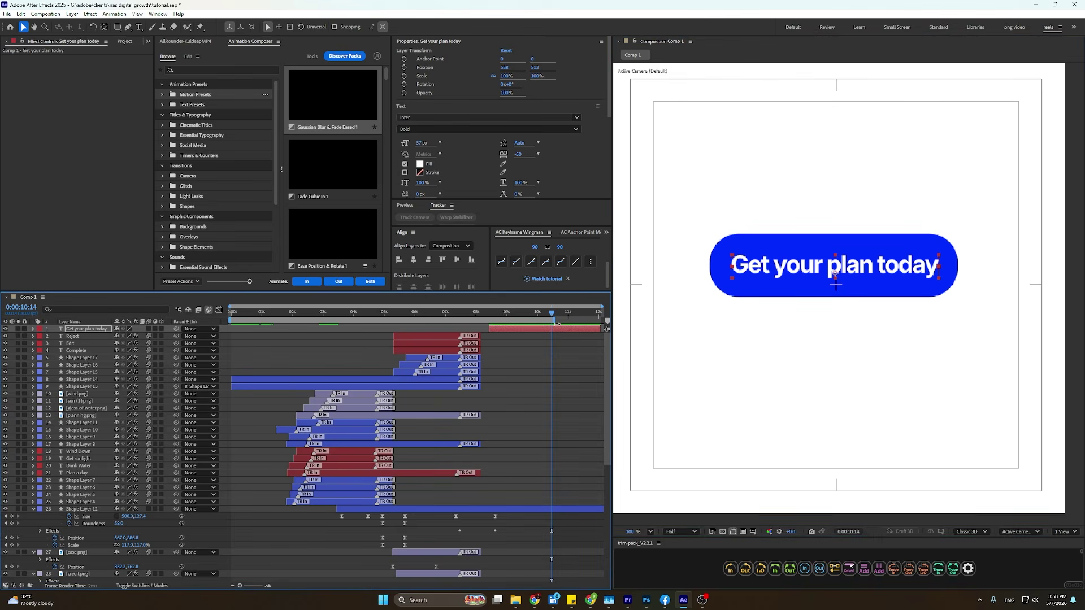
left_click(562, 359)
key("space")
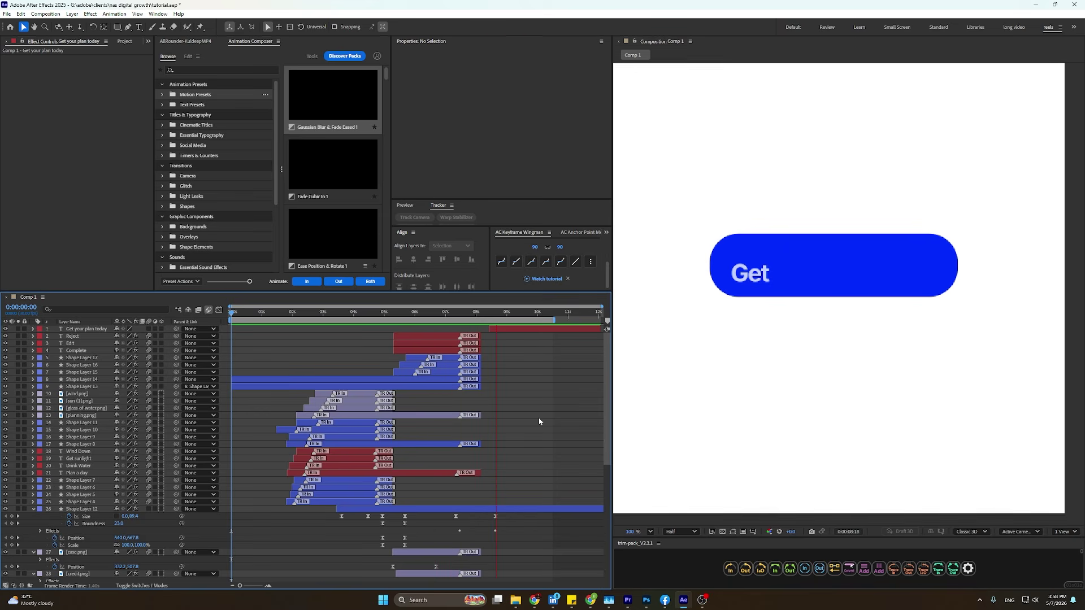
Shorten the card's shrink into the button by moving Shape Layer 12's last Size keyframe to 0:00:07:24, previewing the faster timing along the way.
key("space")
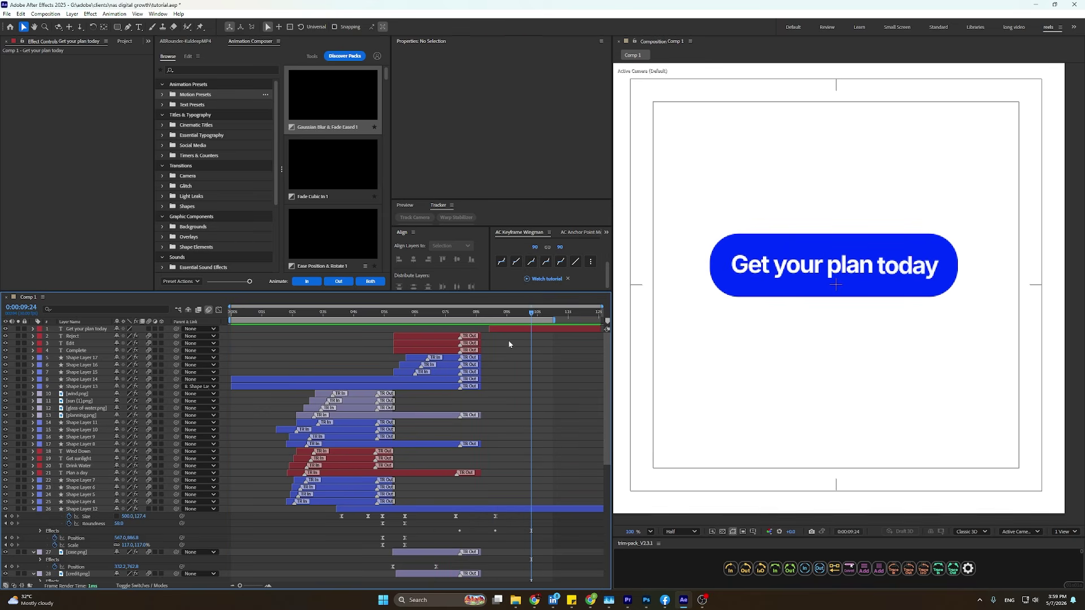
left_click_drag(469, 319, 461, 345)
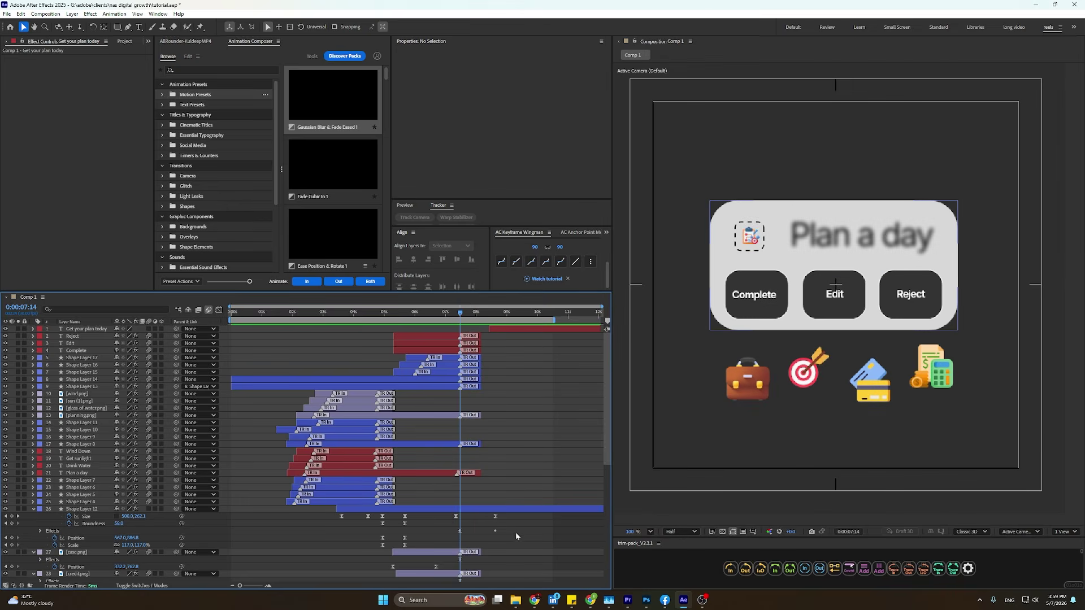
left_click_drag(495, 516, 482, 515)
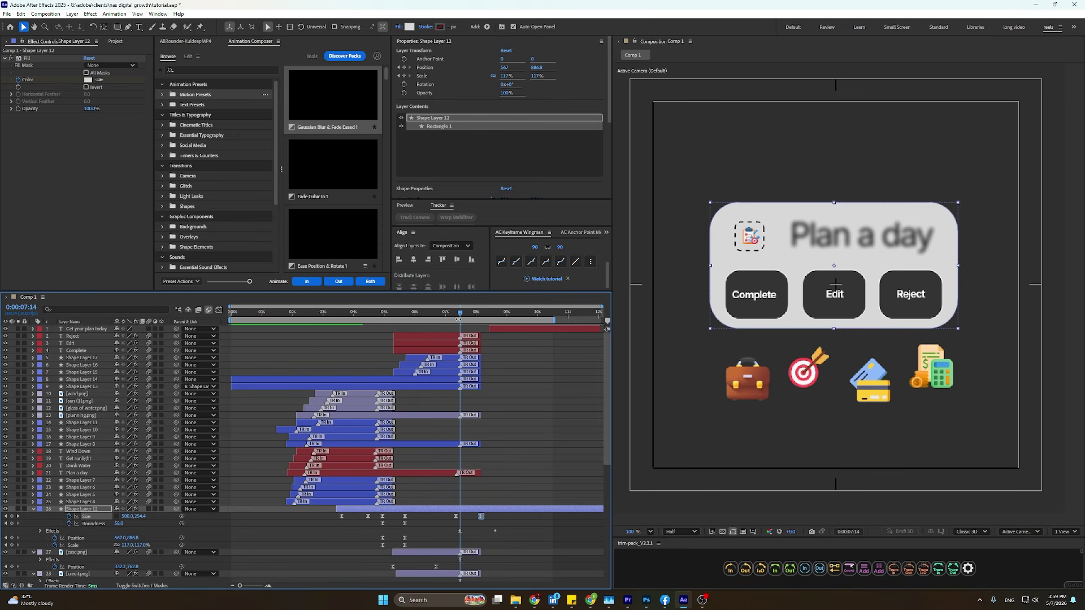
left_click_drag(460, 317, 463, 347)
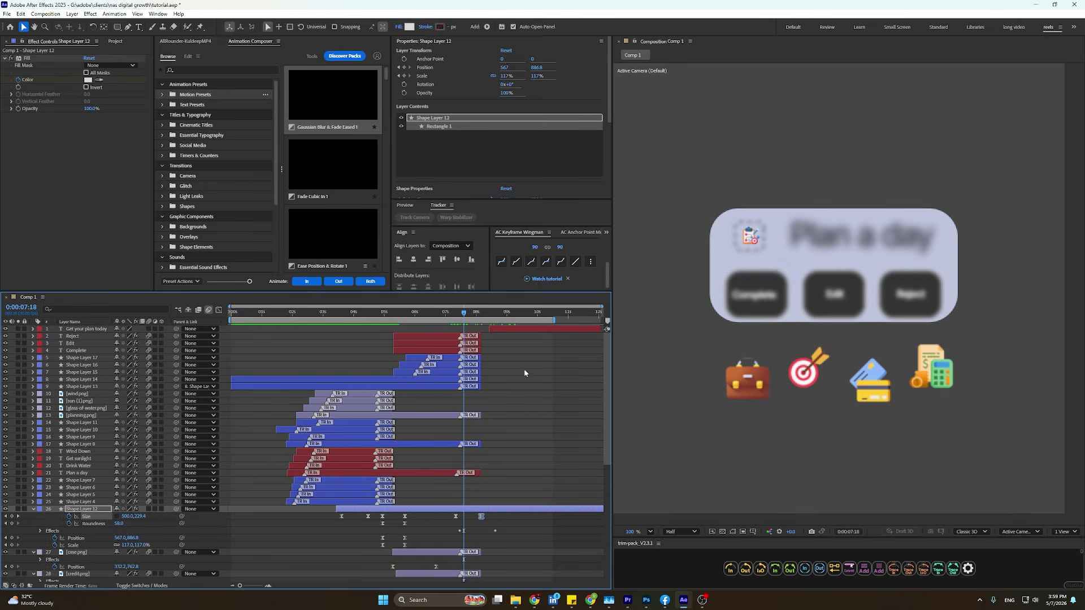
key("space")
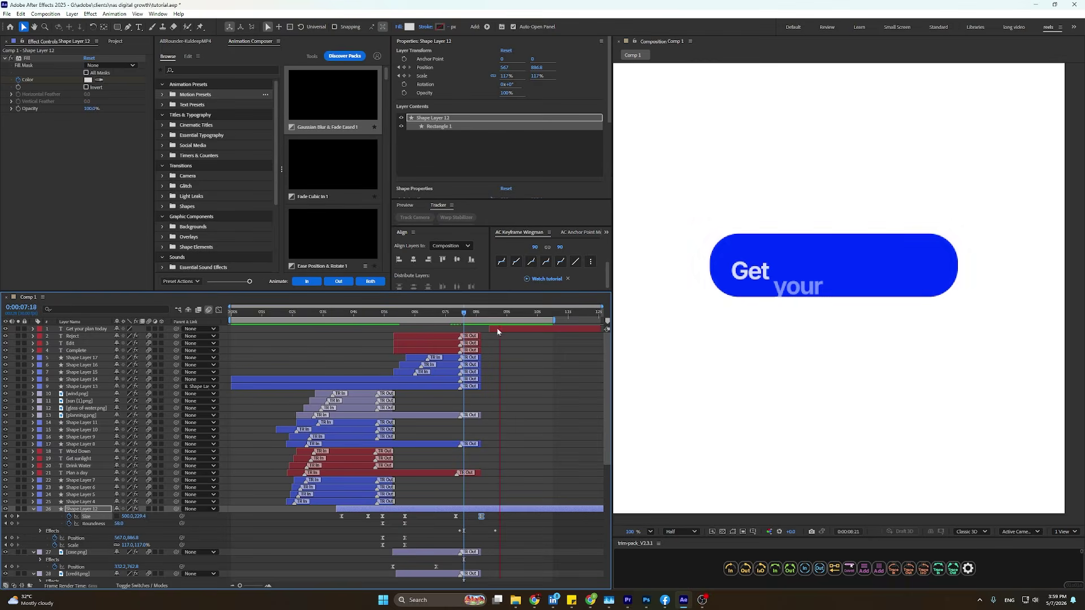
key("space")
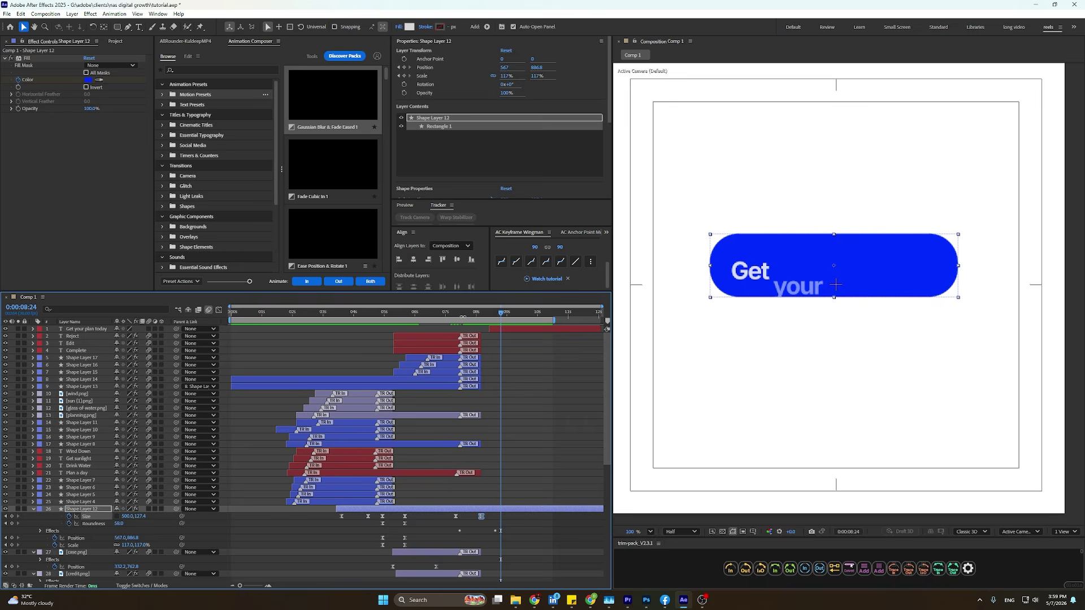
left_click(511, 386)
mouse_move(491, 322)
left_mouse_down()
mouse_move(459, 327)
mouse_move(481, 337)
left_mouse_up()
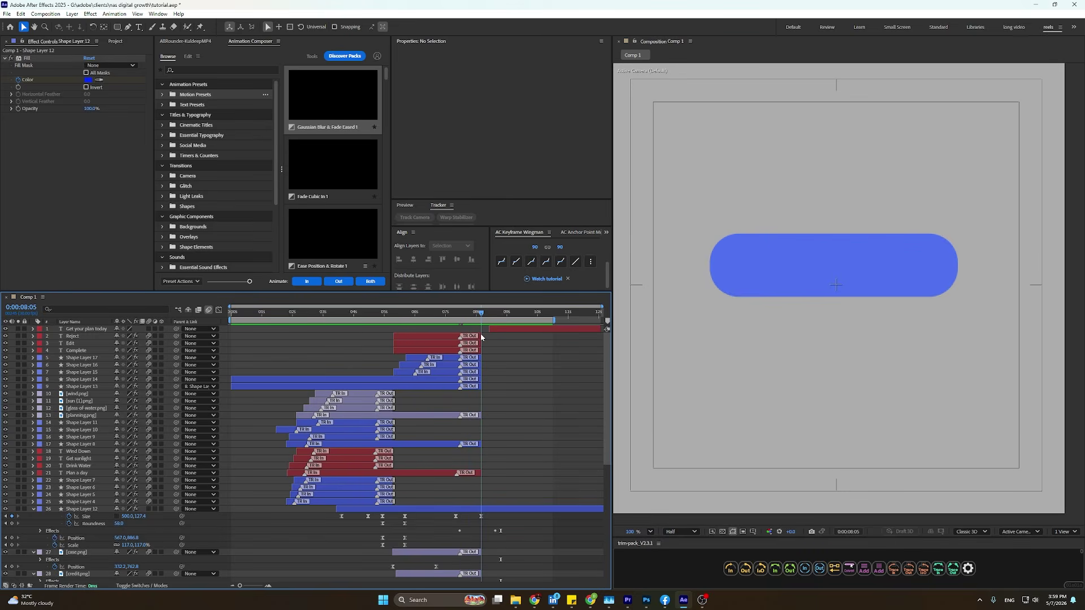
scroll(486, 443, "up", 3, "alt")
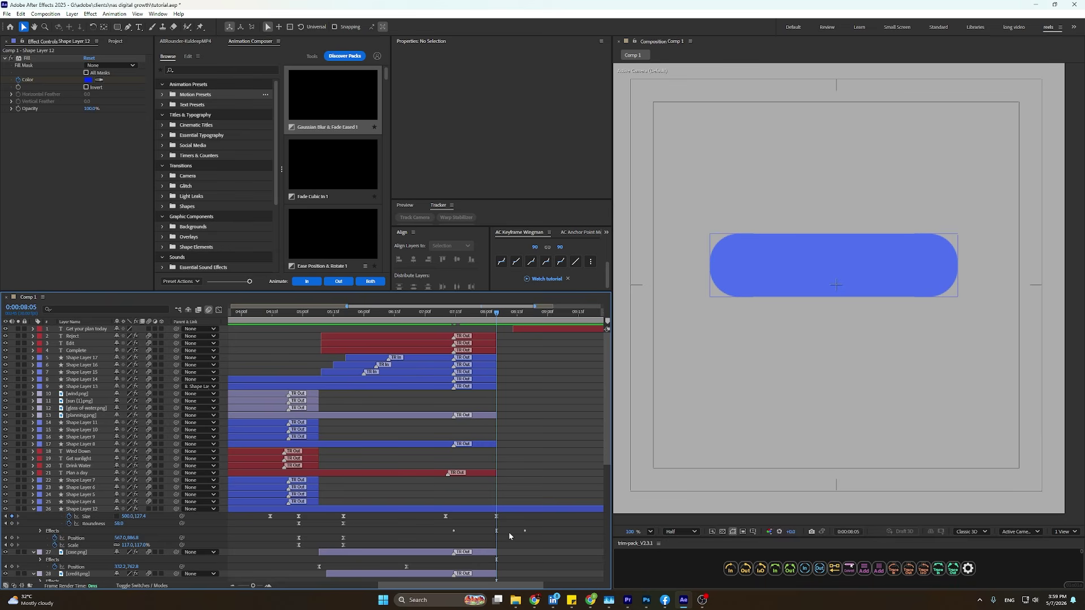
left_click_drag(497, 516, 474, 516)
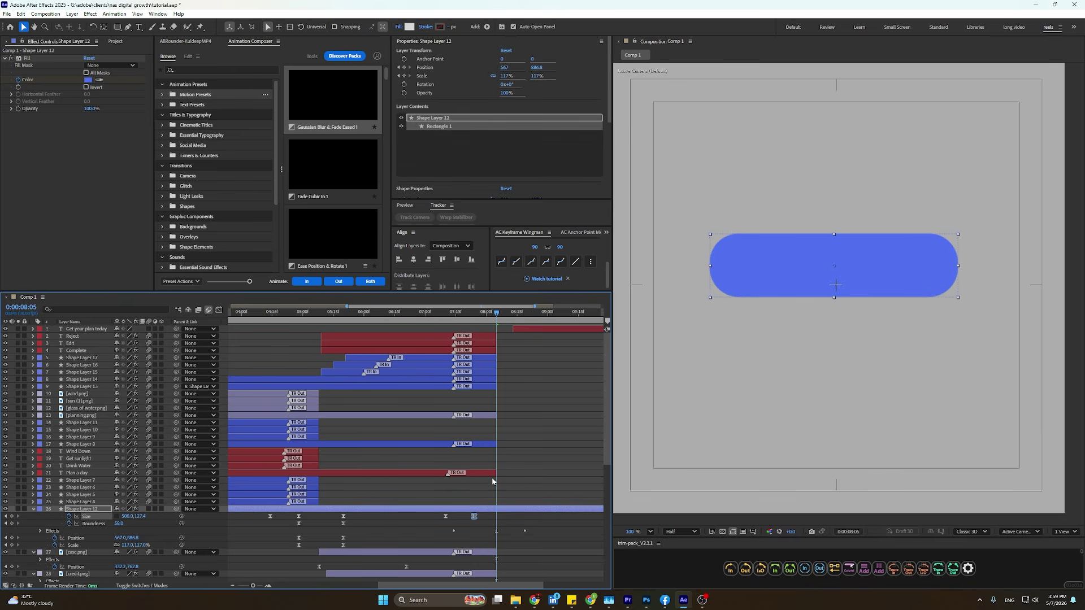
Trim the card's text, icon and button layers to end at about 0:00:07:23 and shift Get your plan today to start at about 0:00:08:02.
left_click_drag(495, 473, 470, 415)
left_click(475, 387)
left_click(476, 337, "shift")
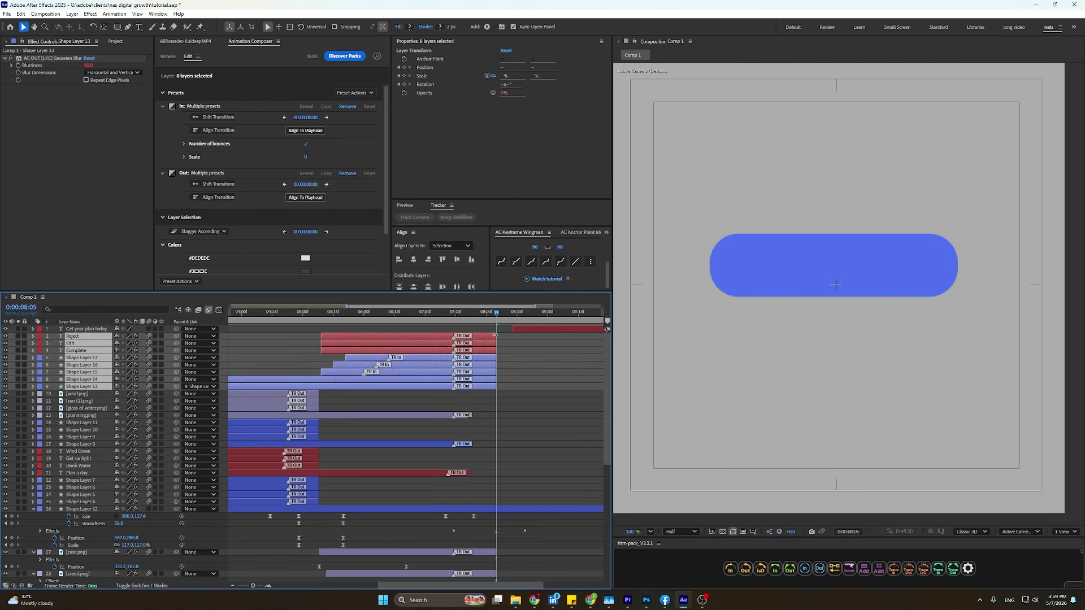
mouse_move(495, 341)
left_mouse_down()
mouse_move(477, 344)
mouse_move(500, 336)
left_mouse_up()
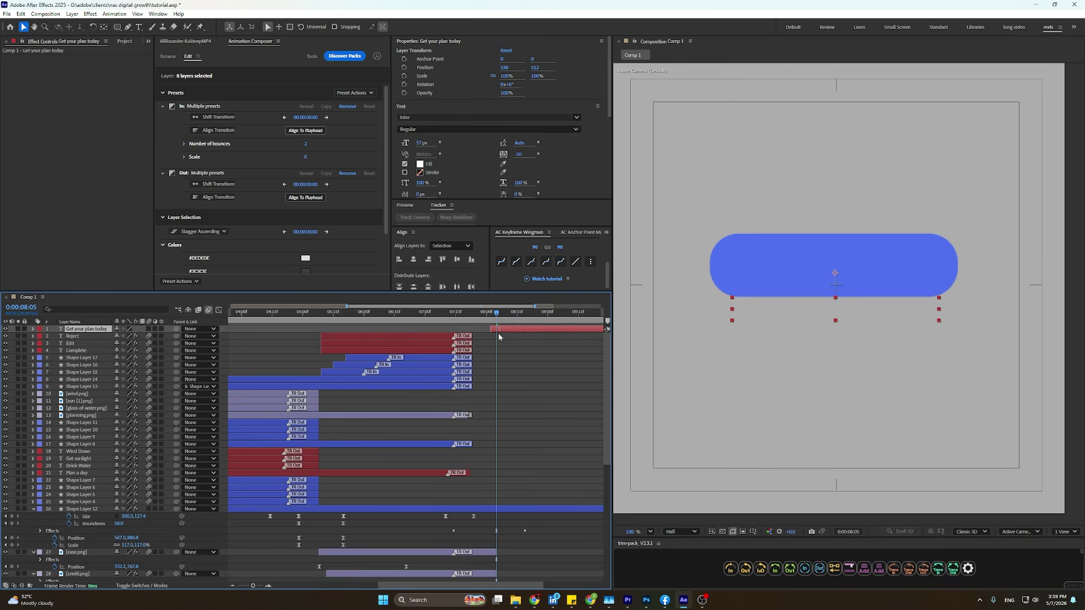
Move the last Fill Color keyframe of the background solid earlier to 0:00:07:24, matching the end of the card's shrink.
left_click(692, 405)
scroll(509, 498, "down", 5)
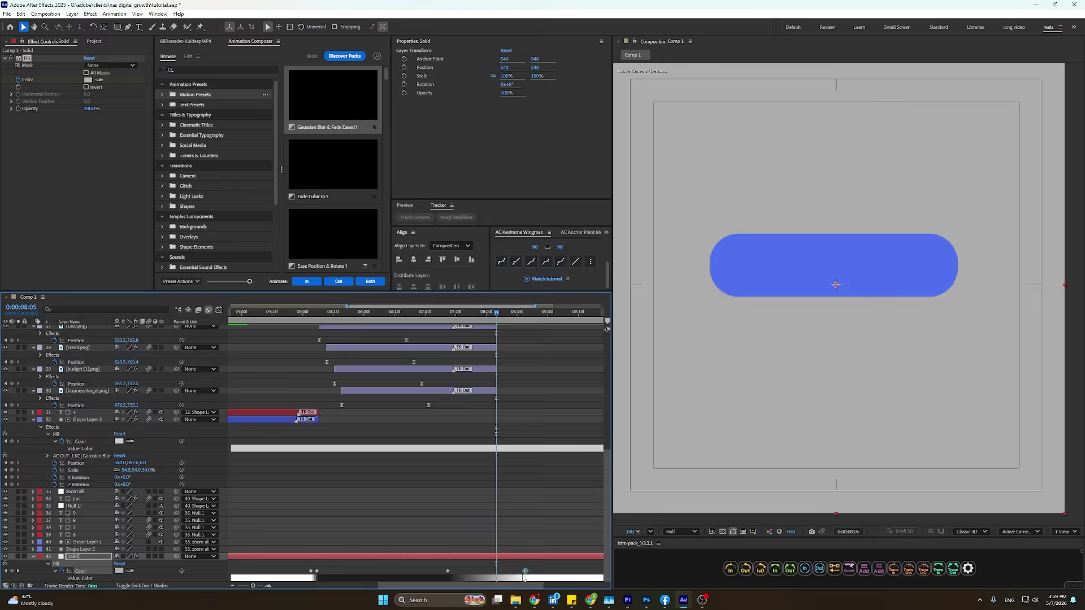
left_click_drag(525, 571, 484, 571)
scroll(487, 447, "up", 5)
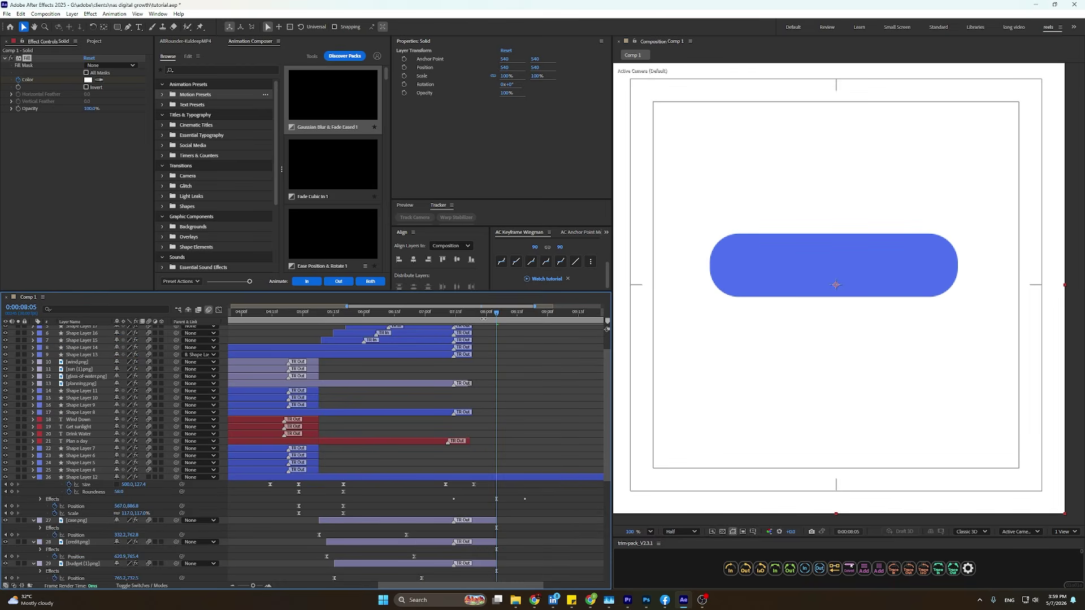
left_click_drag(475, 320, 475, 320)
scroll(503, 416, "down", 5)
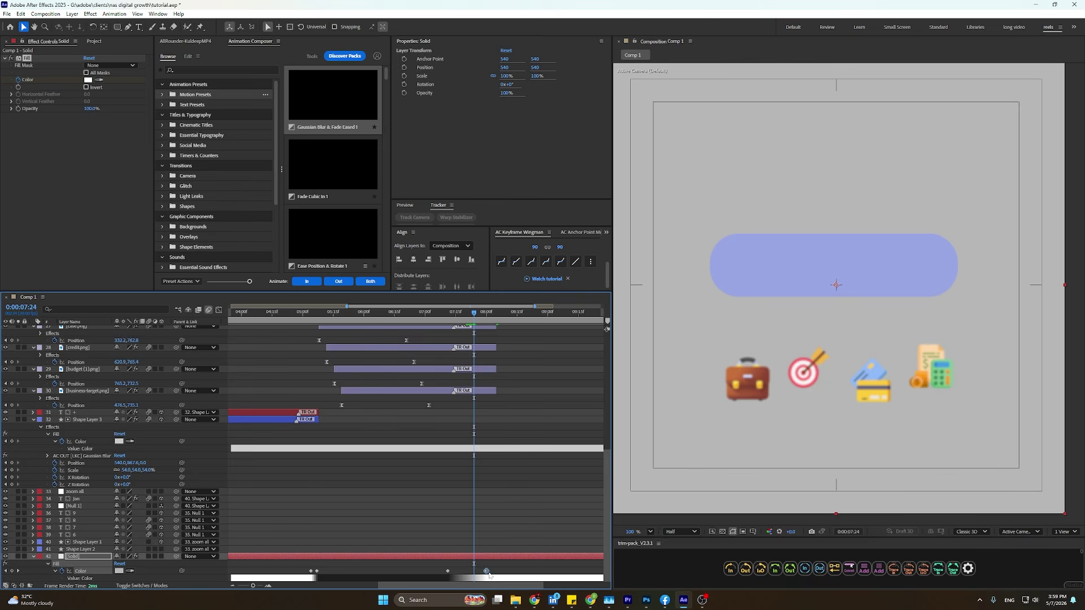
left_click_drag(483, 572, 474, 572)
scroll(496, 446, "up", 5)
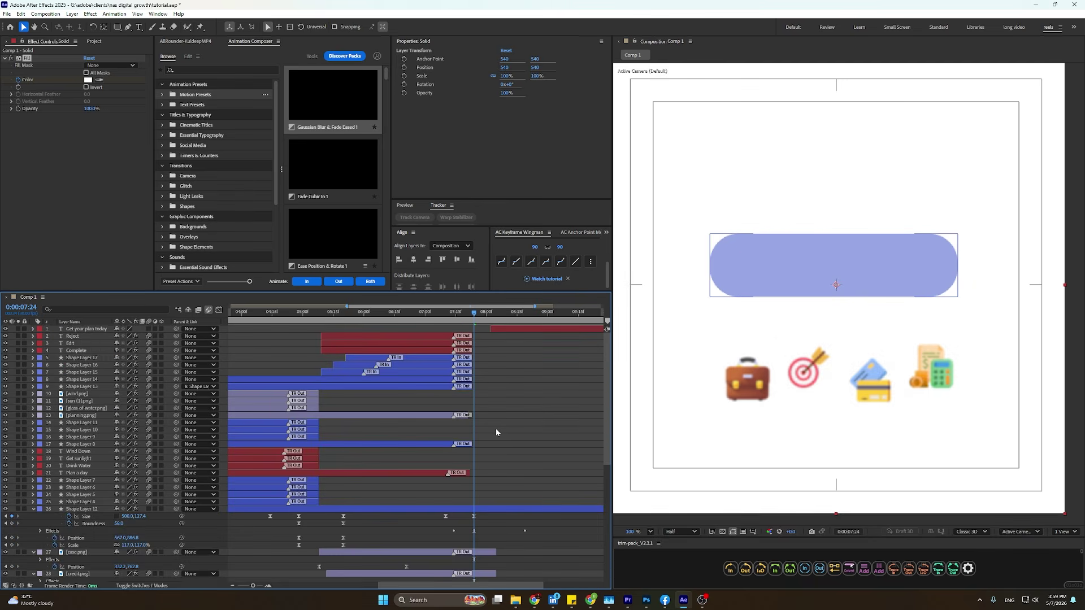
Trim the case, credit, budget and business-target icon layers to end between about 0:00:07:19 and 0:00:07:23.
scroll(496, 432, "down", 4)
left_click(459, 484)
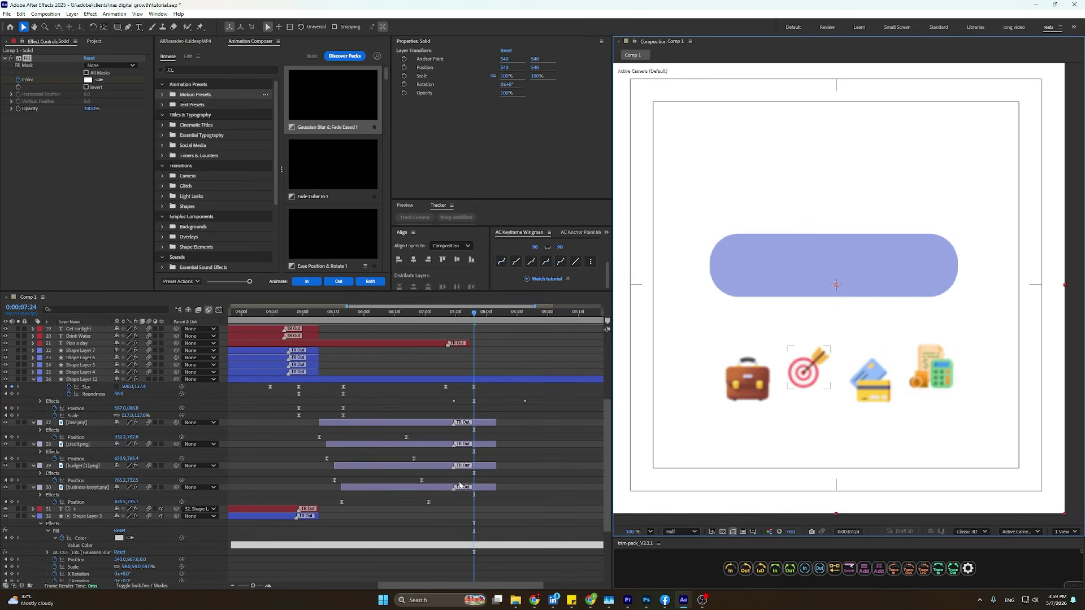
scroll(453, 380, "up", 4)
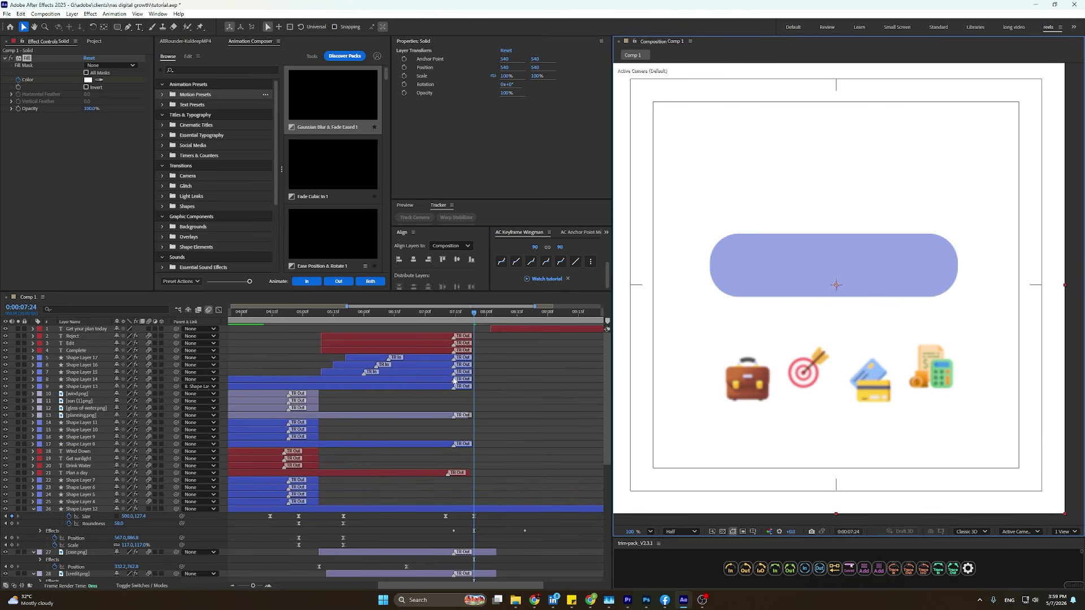
scroll(454, 381, "down", 5)
left_click(495, 391)
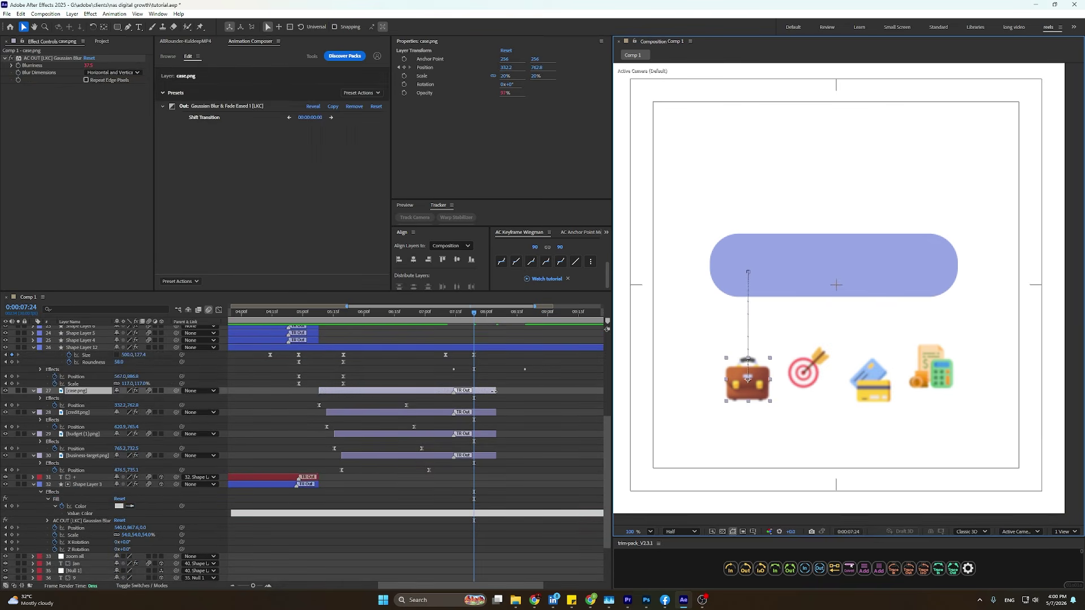
left_click_drag(493, 391, 472, 399)
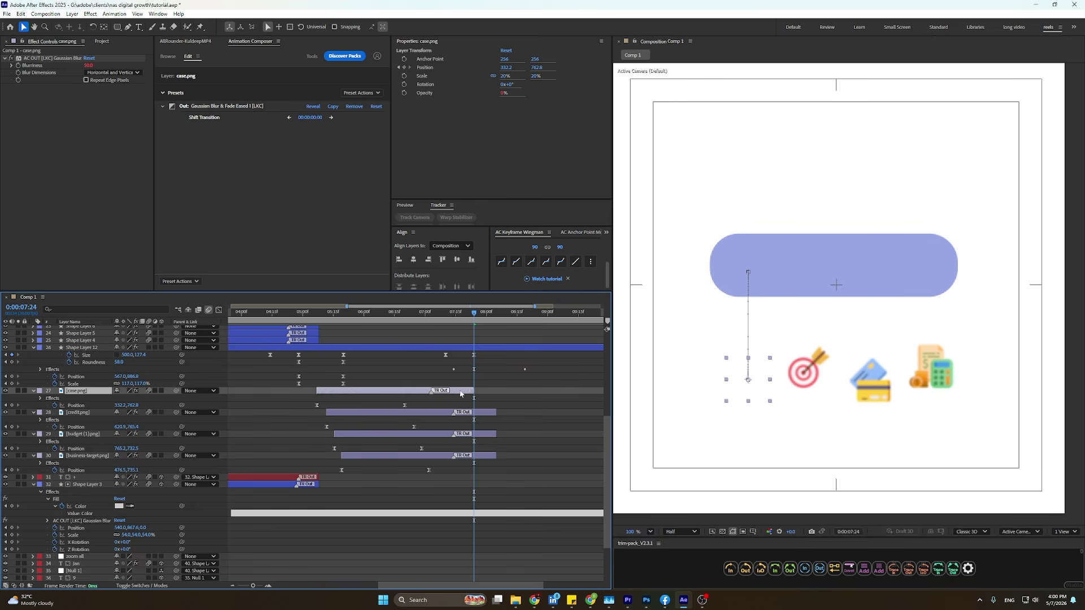
left_click_drag(460, 395, 447, 395)
key("ctrl+z")
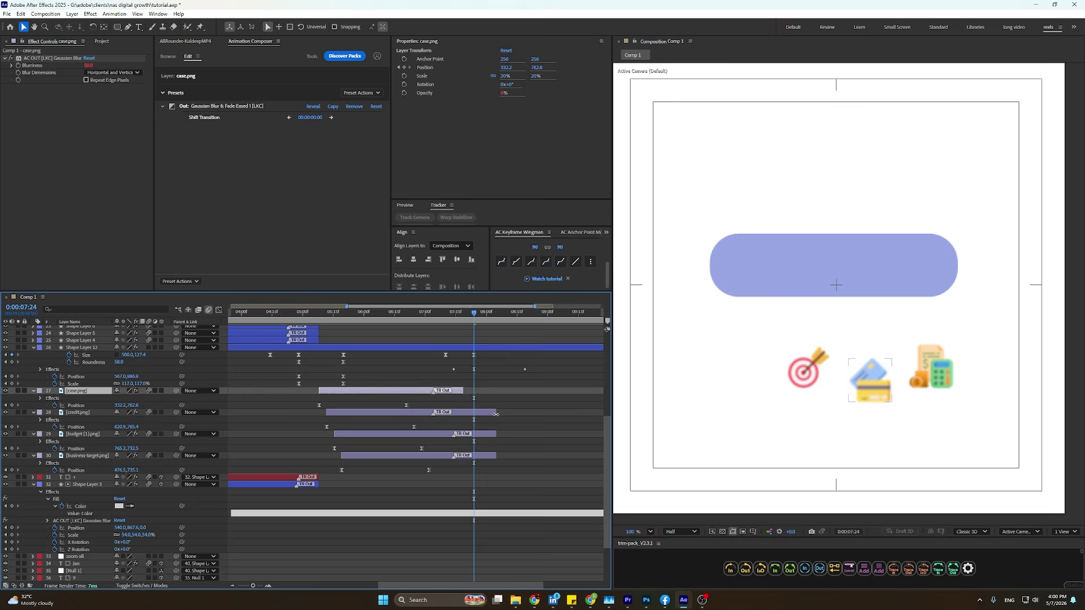
left_click_drag(495, 414, 463, 414)
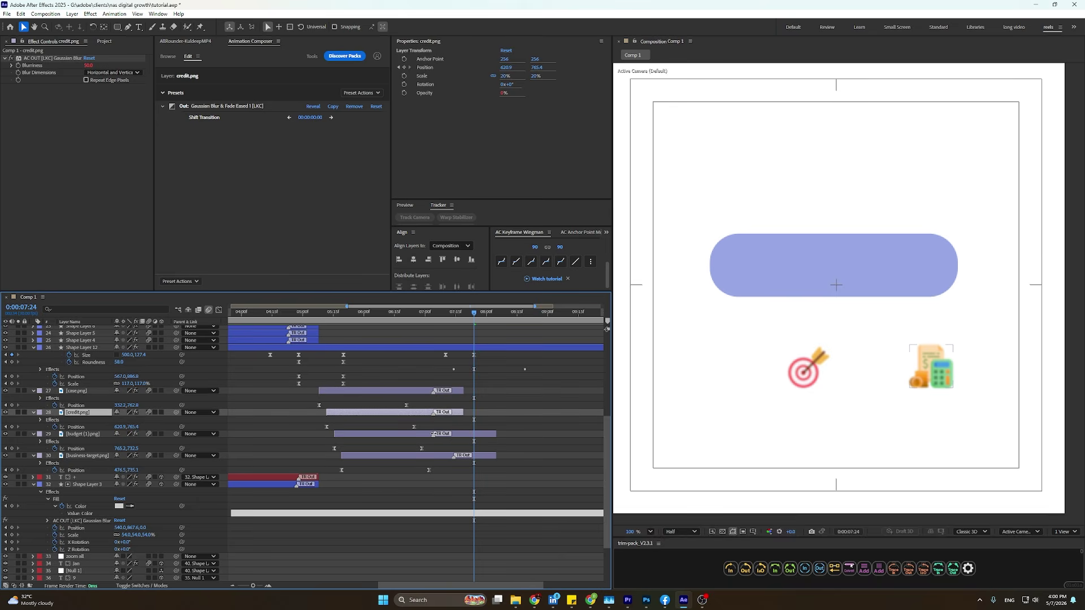
left_click_drag(496, 434, 472, 458)
Preview the whole animation from 0:00:00:00 to check the tightened transition into the button.
left_click_drag(434, 313, 67, 386)
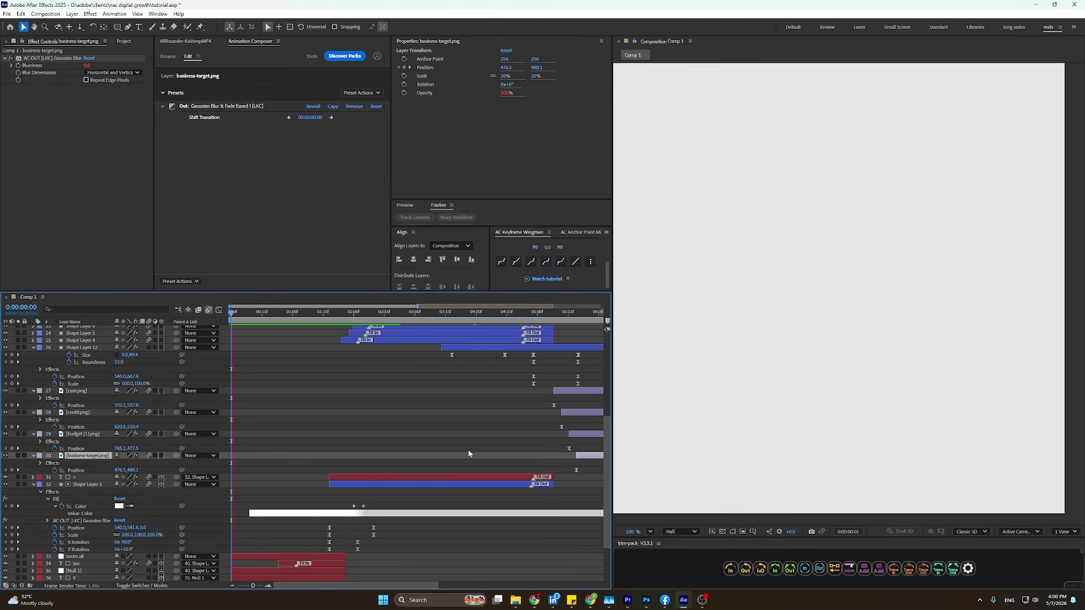
key("space")
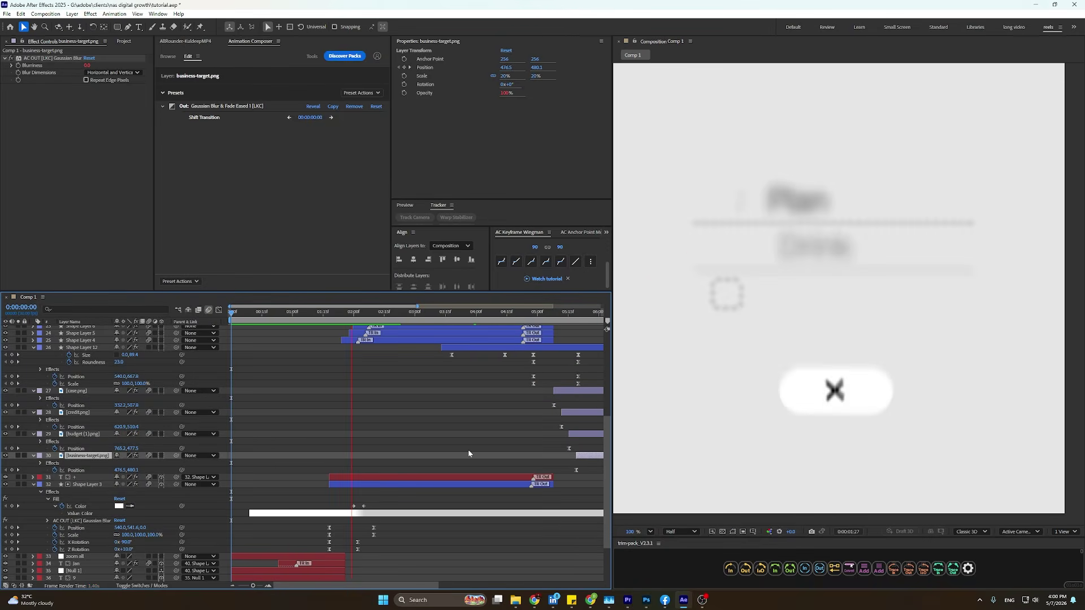
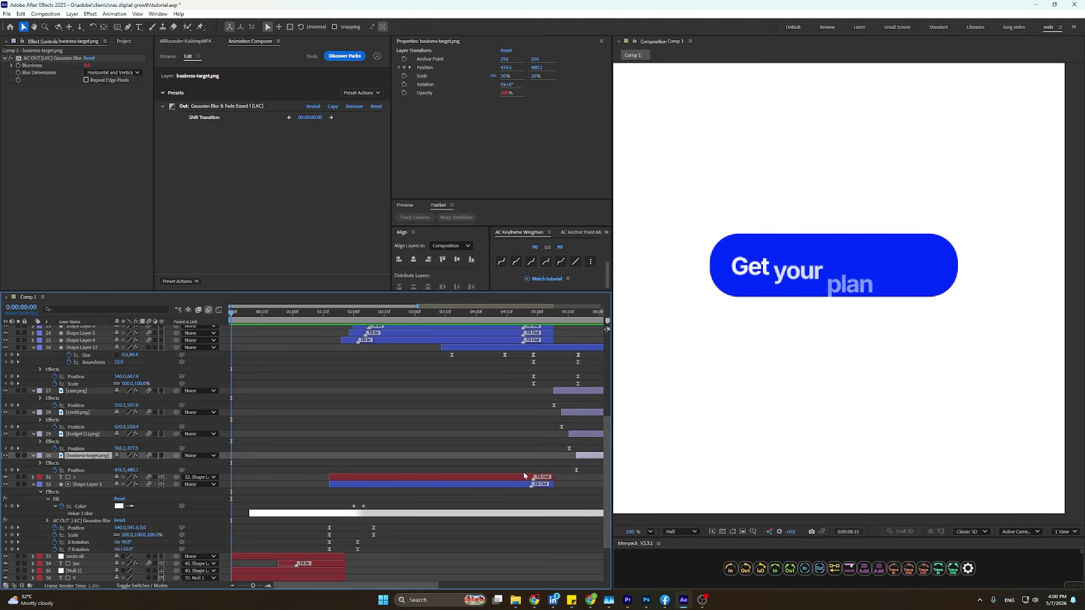
key("space")
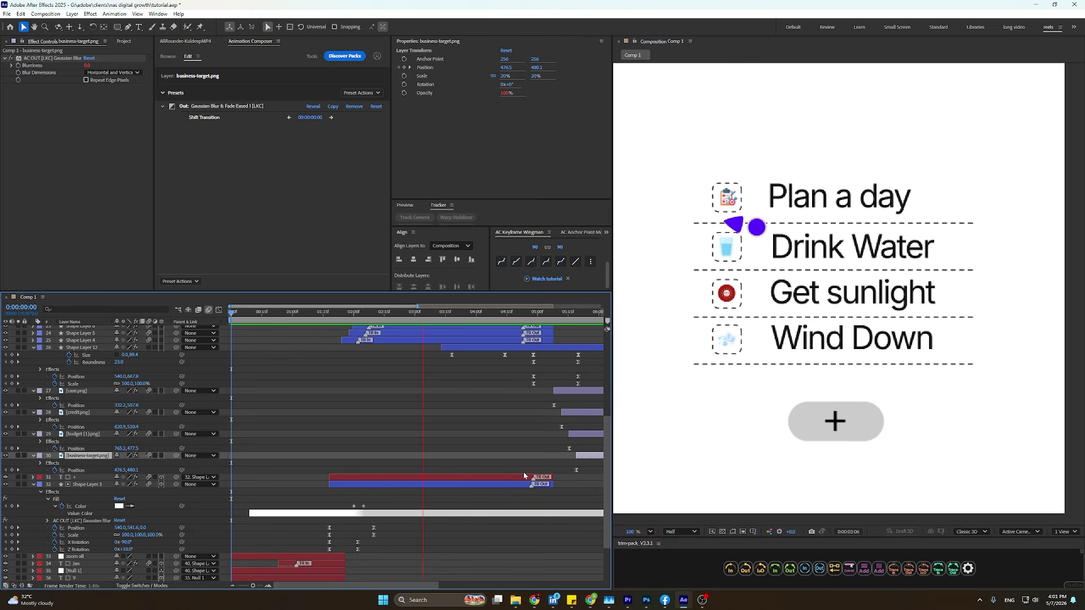
key("space")
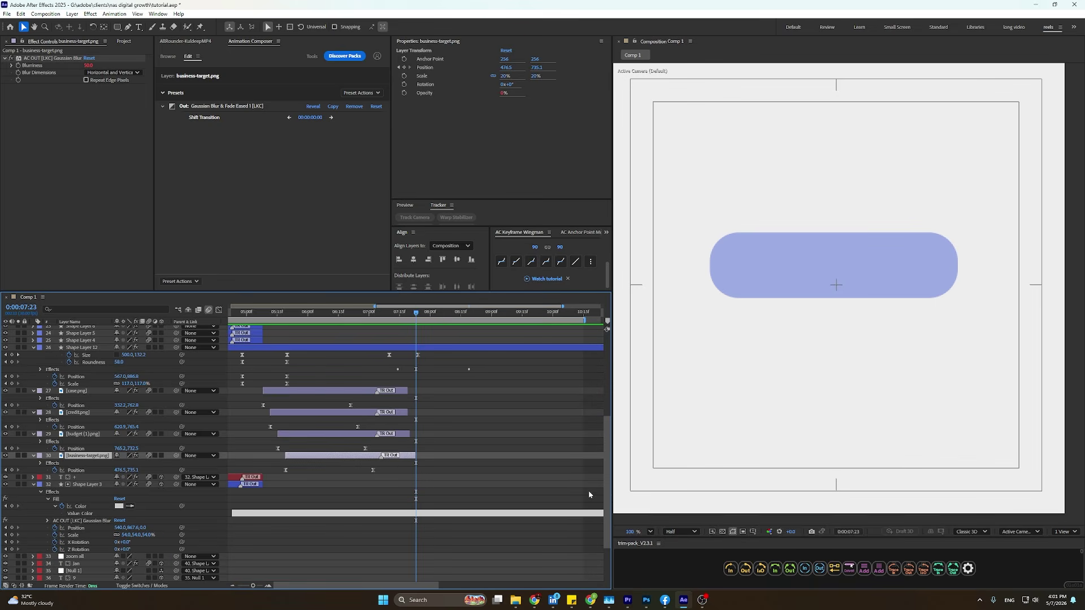
Show the full composition length in the timeline and collapse the expanded keyframe properties of all layers.
key("minus")
left_click(481, 479)
key("u")
key("u")
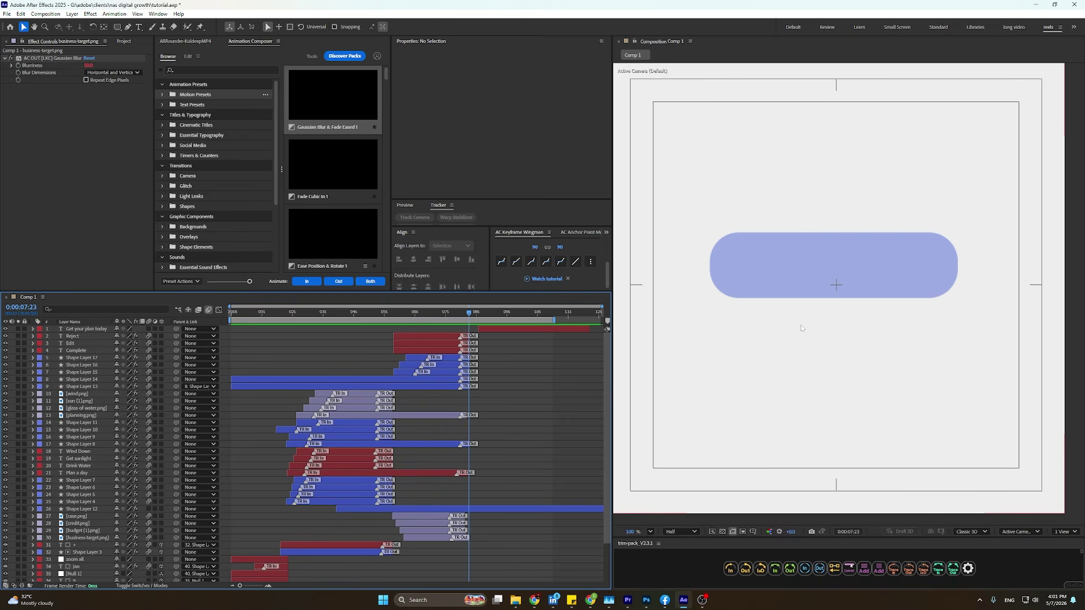
Apply Deep Glow 2 to the Plan a day card shape at 0:00:05:24 with radius 800 and exposure 0.04.
left_click_drag(468, 313, 407, 358)
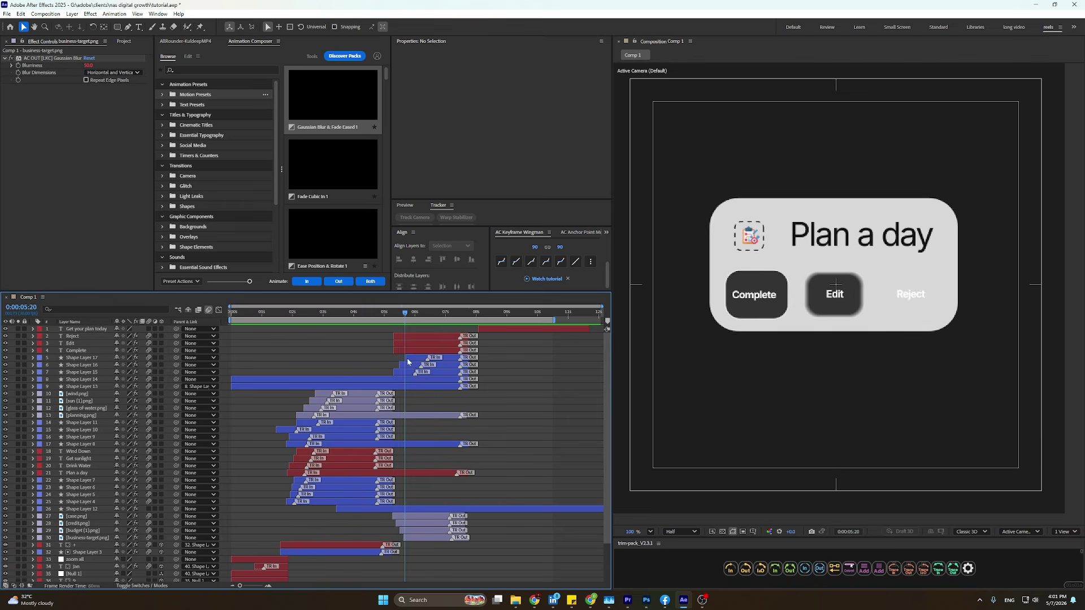
left_click(724, 232)
key("ctrl+space")
type("de")
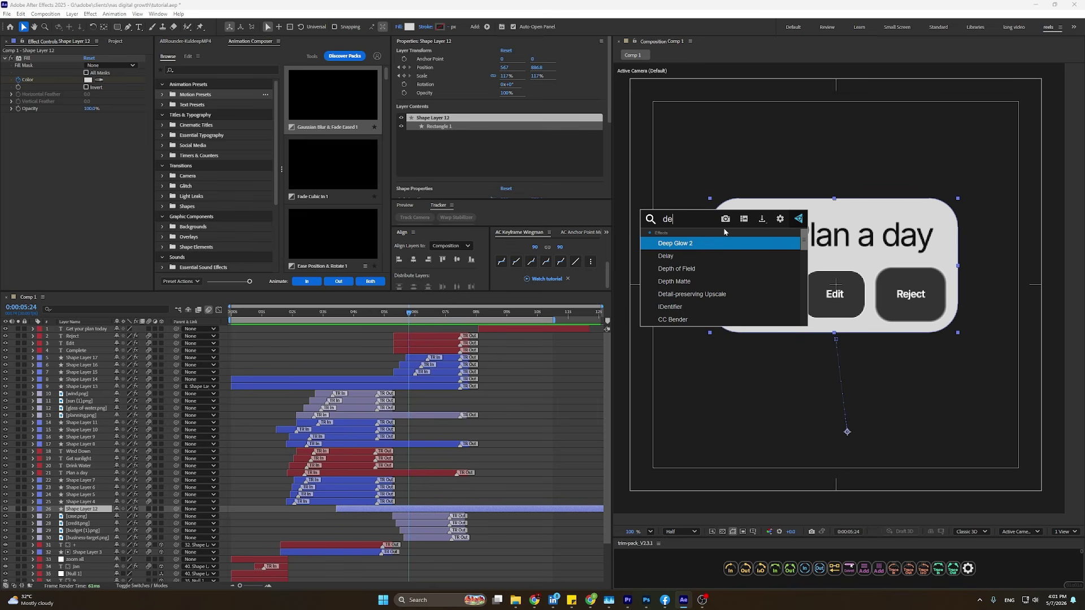
key("Return")
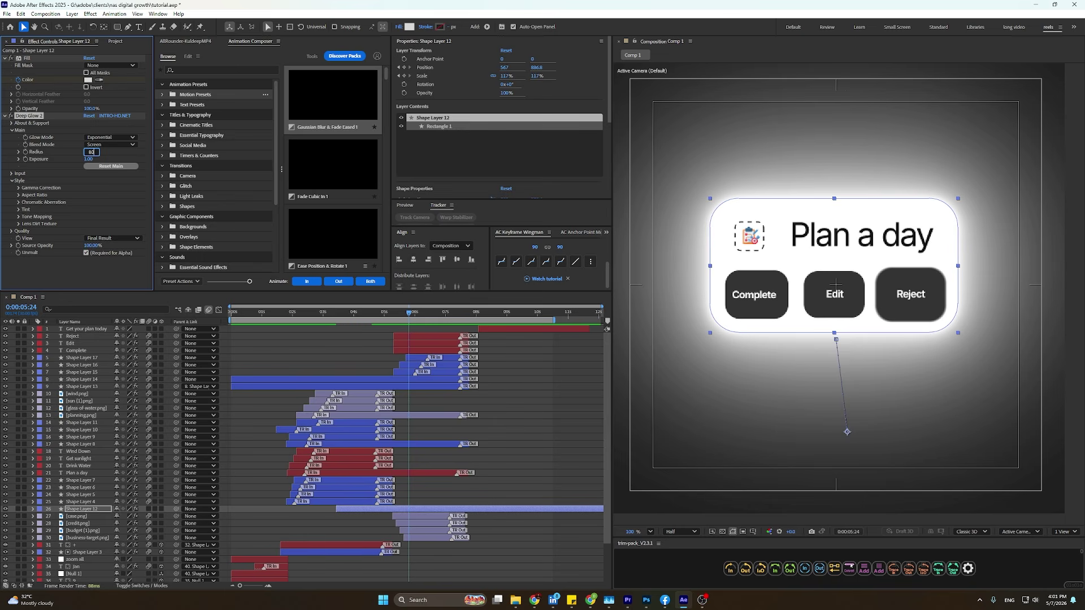
key("3")
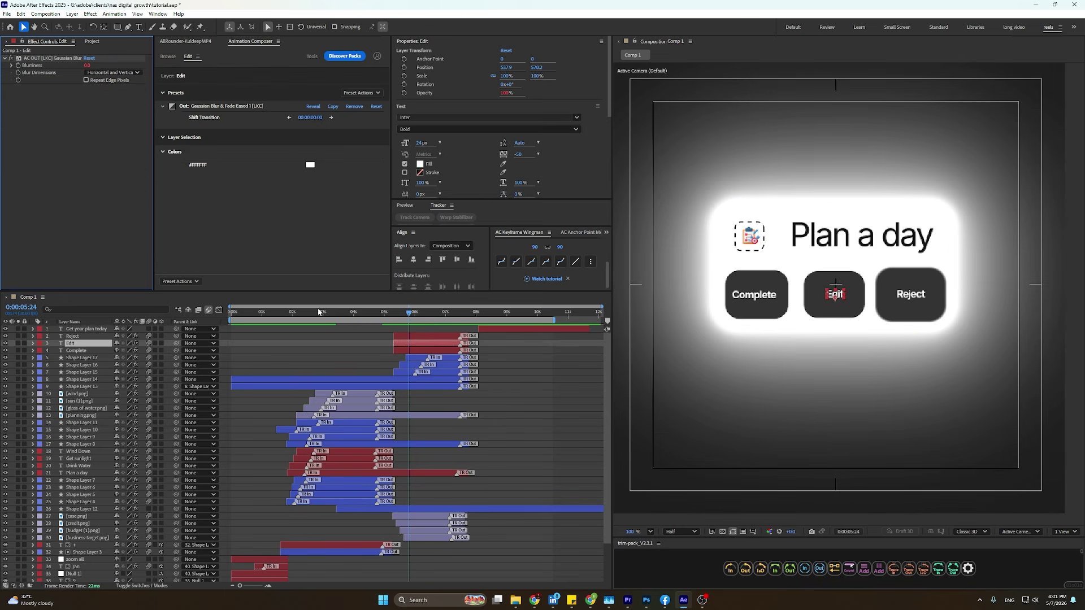
key("ctrl+z")
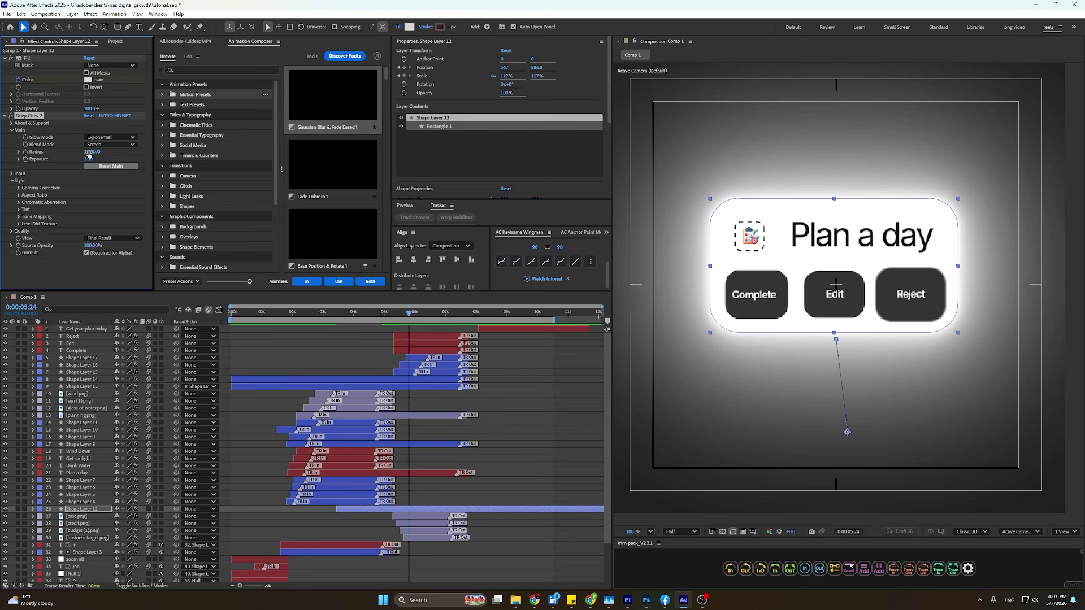
key("Return")
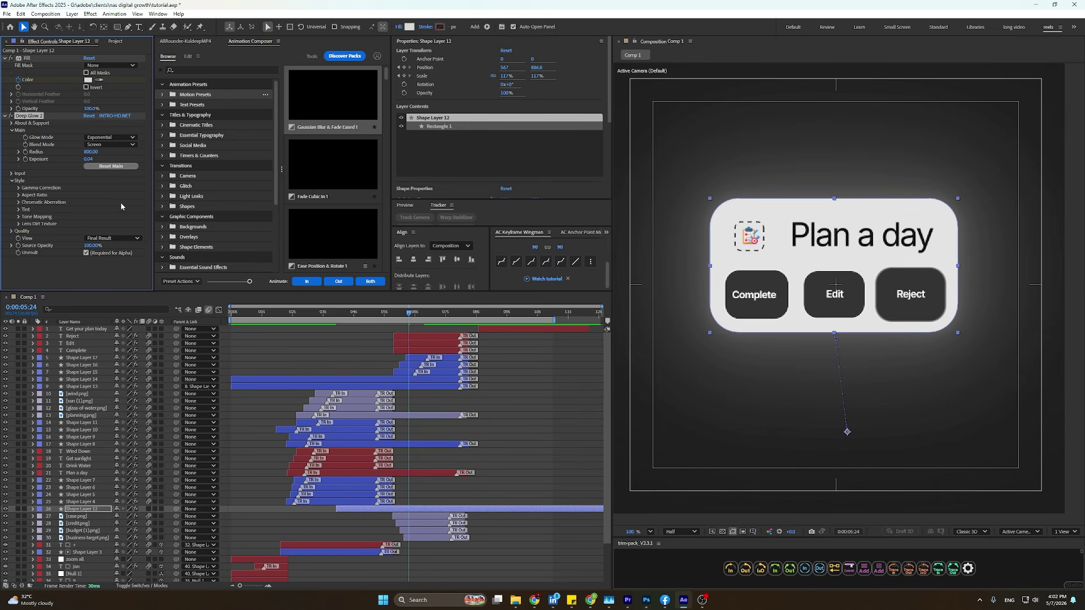
Copy Deep Glow 2 from the Plan a day card shape to the case, credit, budget and business-target icon layers at 0:00:06:28.
left_click_drag(409, 312, 442, 327)
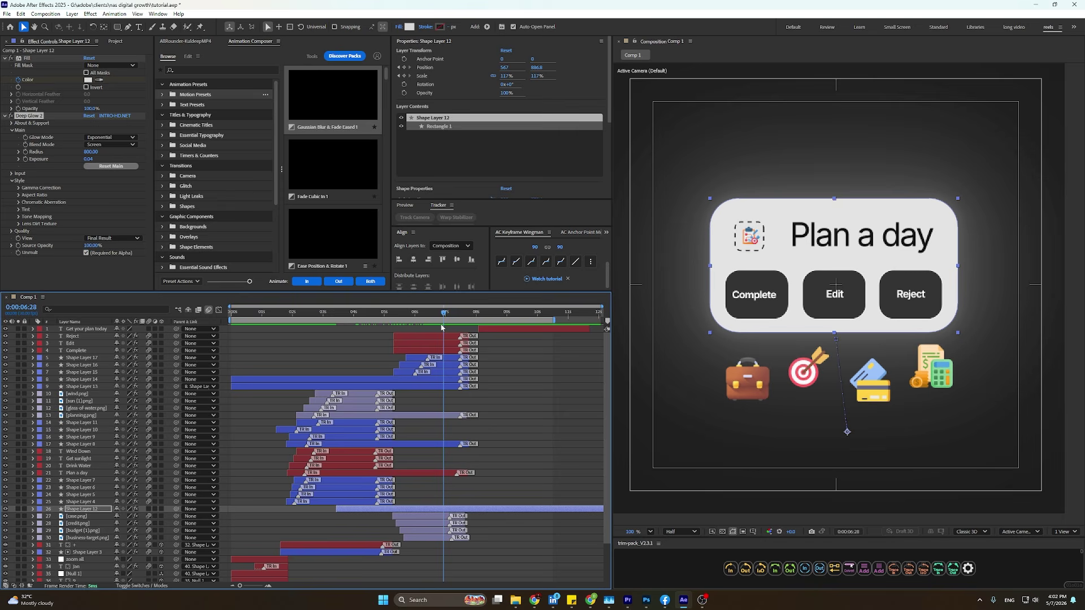
right_click(36, 117)
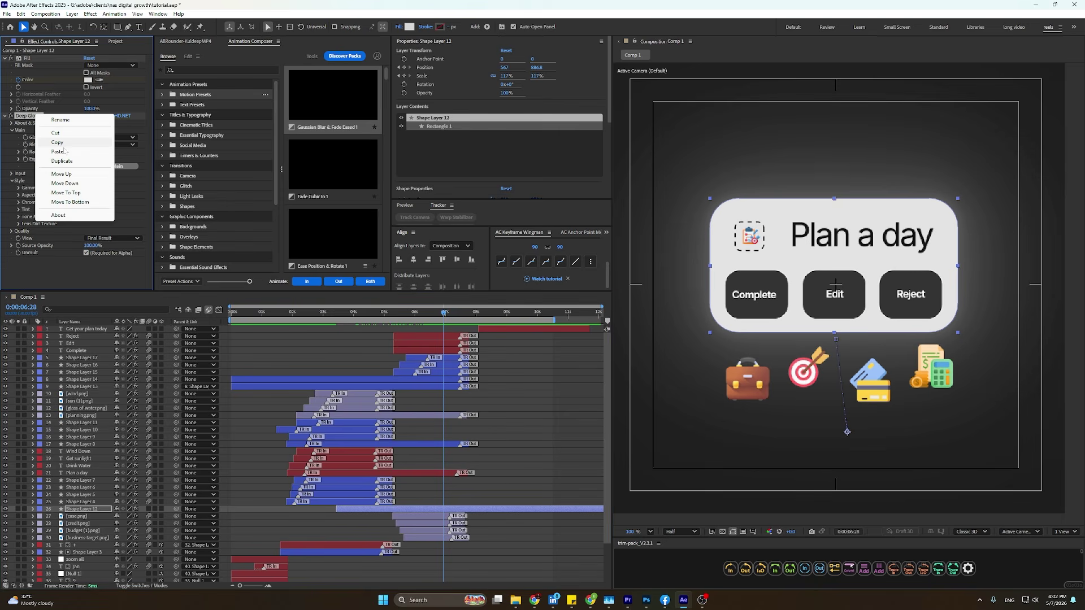
left_click(63, 144)
left_click(534, 469)
left_click(425, 516)
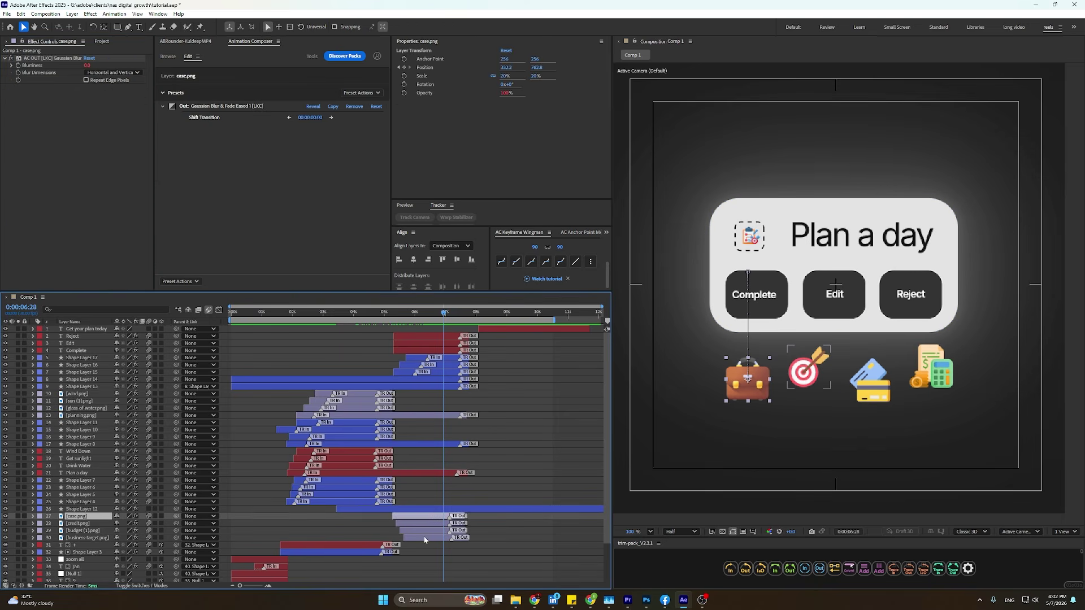
left_click(424, 539, "shift")
key("ctrl+v")
left_click(529, 371)
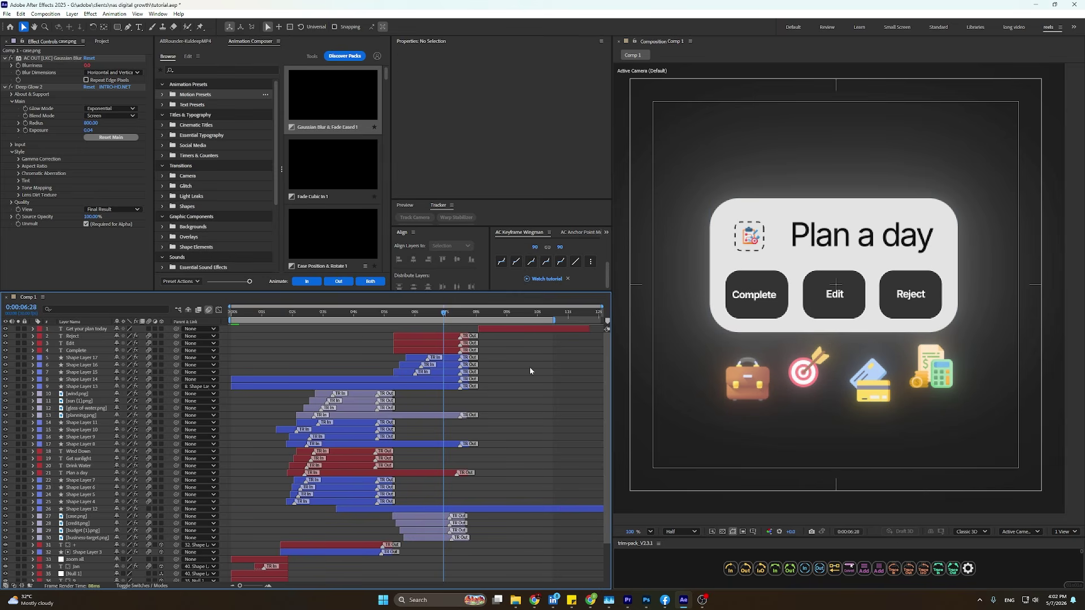
Try to paste the copied Deep Glow 2 effect onto the dark shape behind the Complete label.
left_click(751, 280)
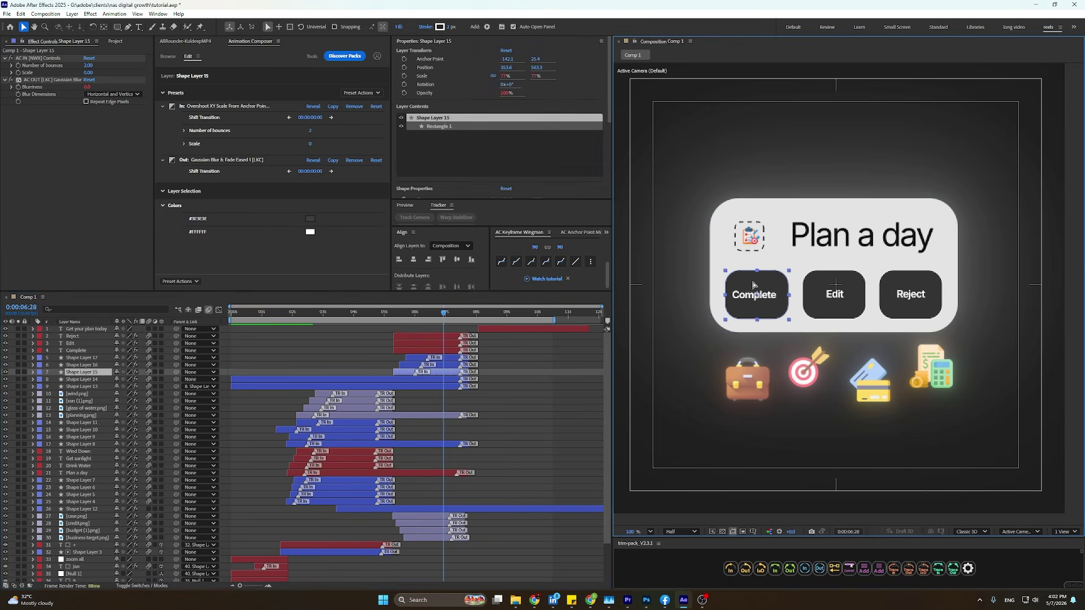
key("ctrl+v")
left_click(844, 292)
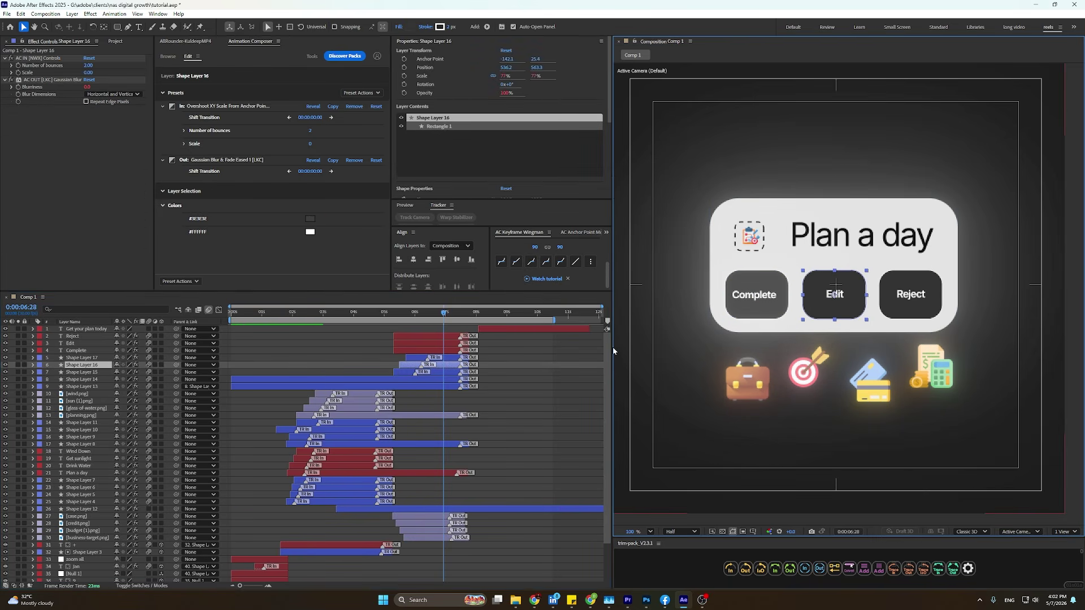
left_click(528, 374)
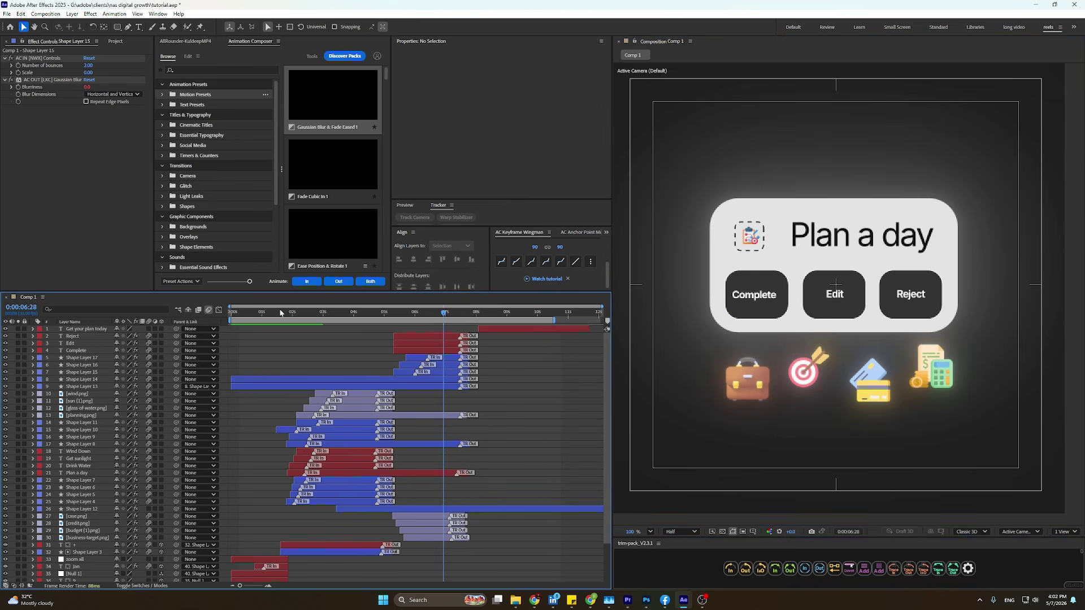
Split the card shape layer at 0:00:07:23 and remove Deep Glow 2 from the second part that forms the blue button.
left_click_drag(280, 313, 496, 396)
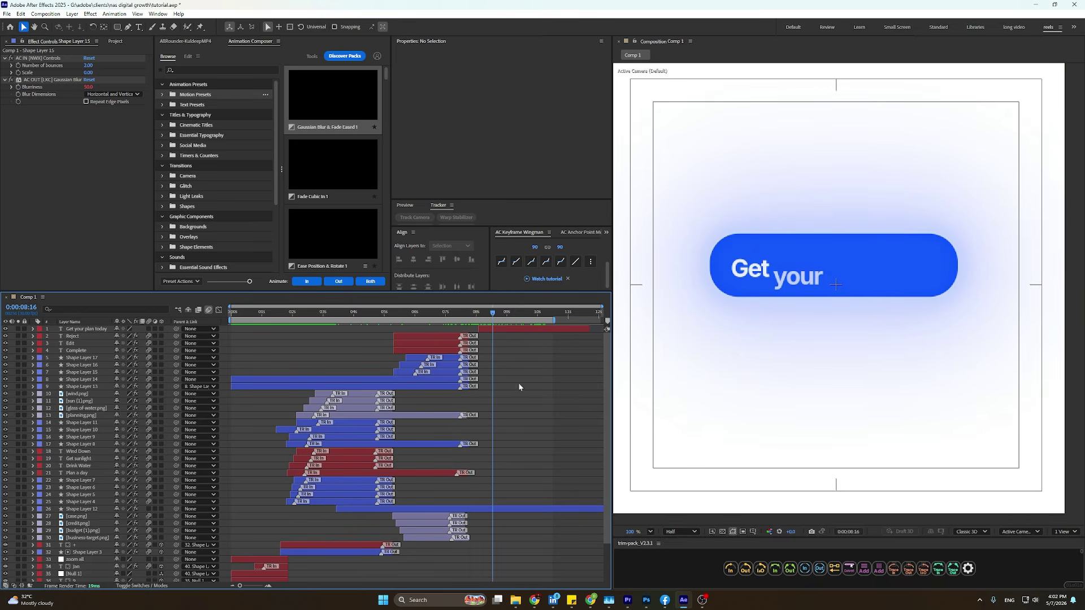
scroll(468, 429, "down", 2)
left_click(492, 464)
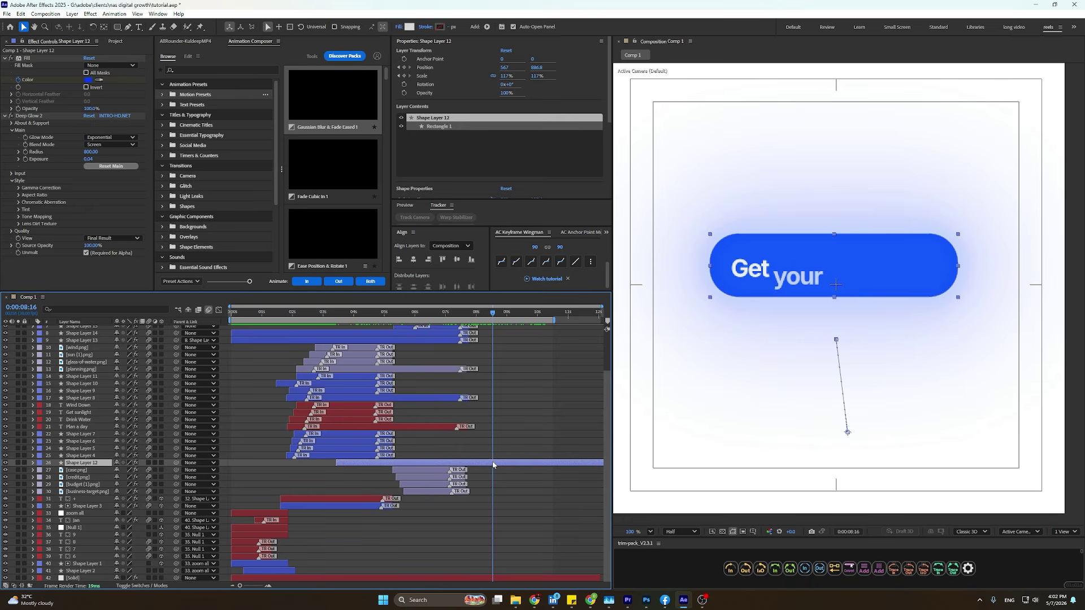
left_click_drag(491, 313, 458, 315)
key("space")
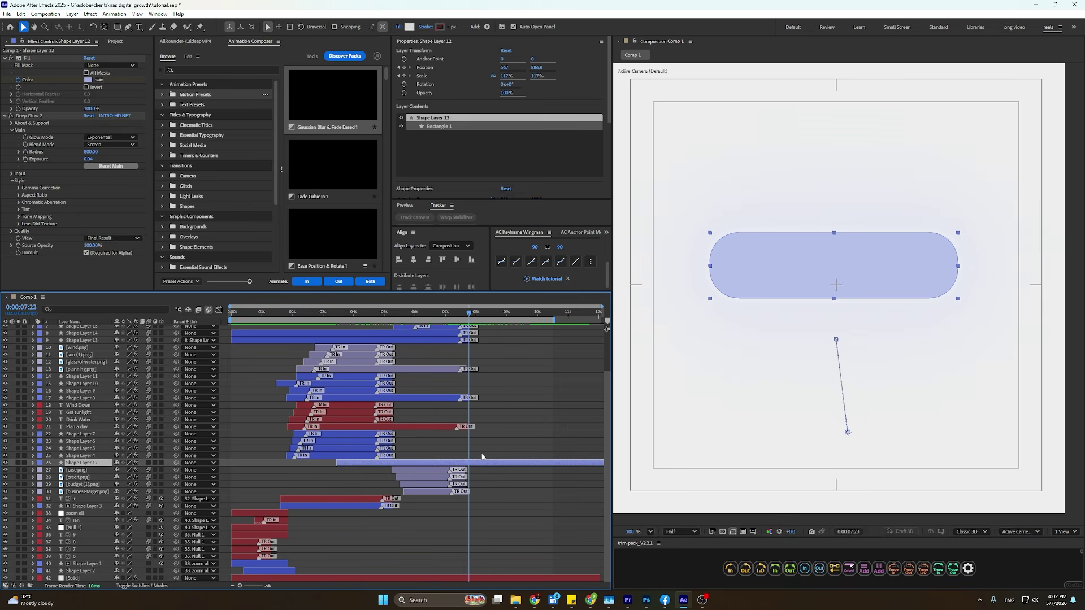
key("ctrl+shift+d")
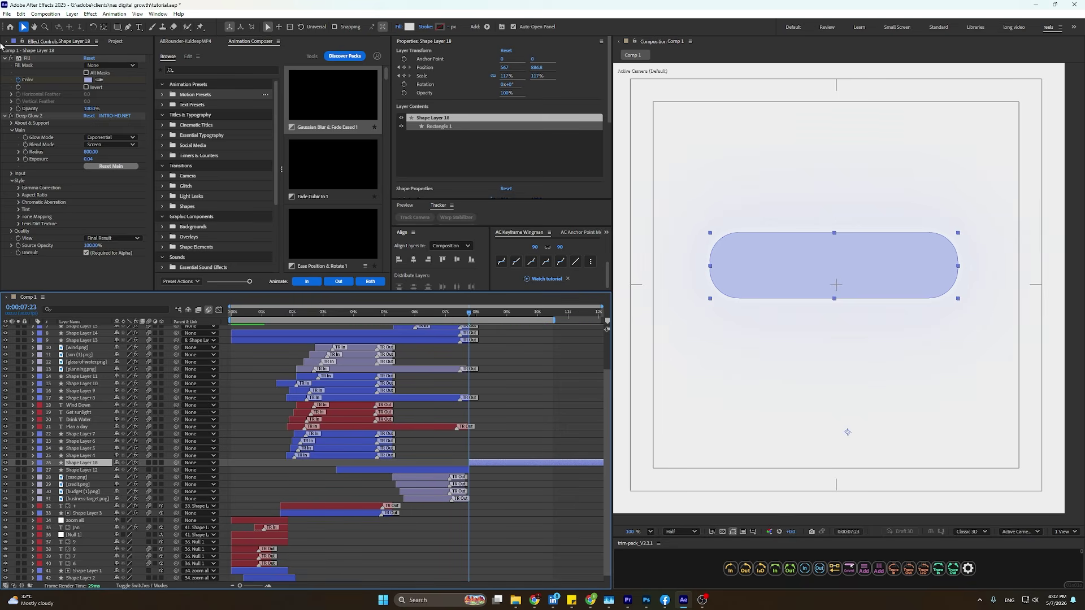
left_click(40, 117)
key("Delete")
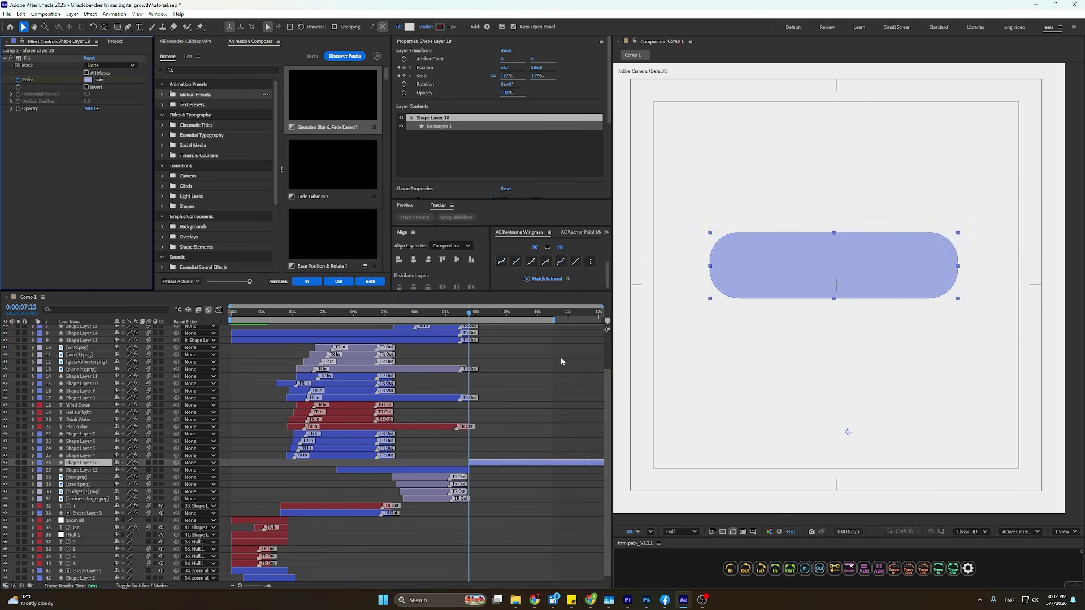
Preview the animation from the start to check the glow changes, dismissing the disk cache warning.
left_click_drag(468, 314, 442, 313)
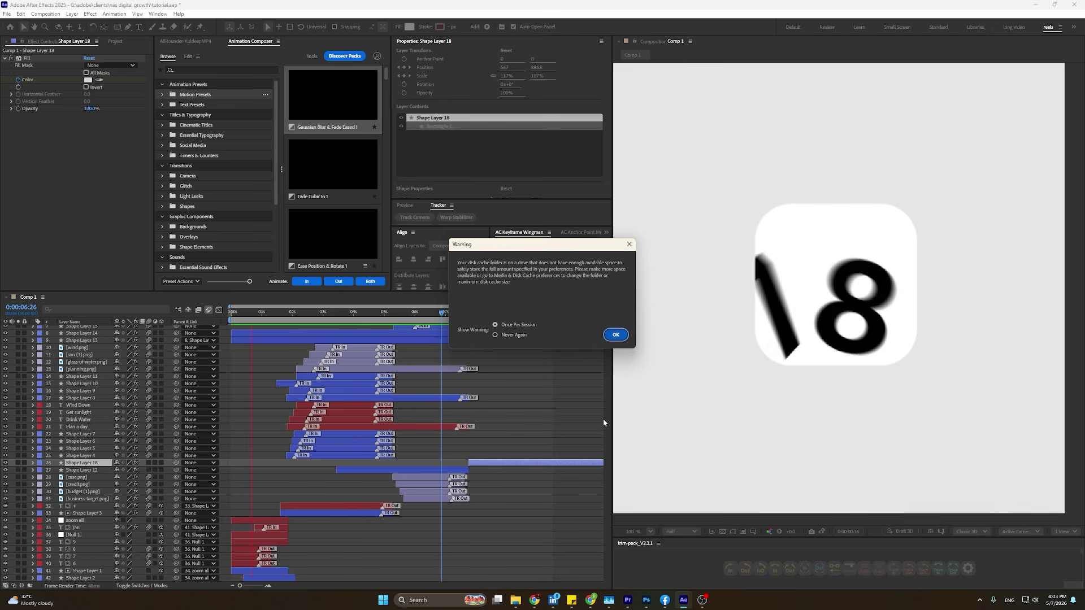
left_click(616, 334)
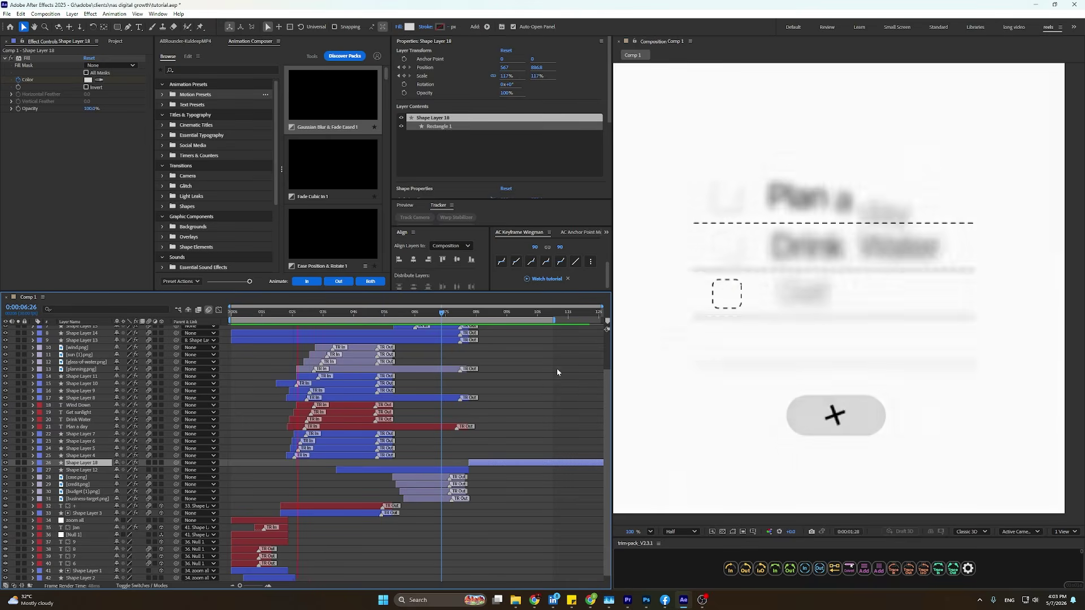
left_click(534, 389)
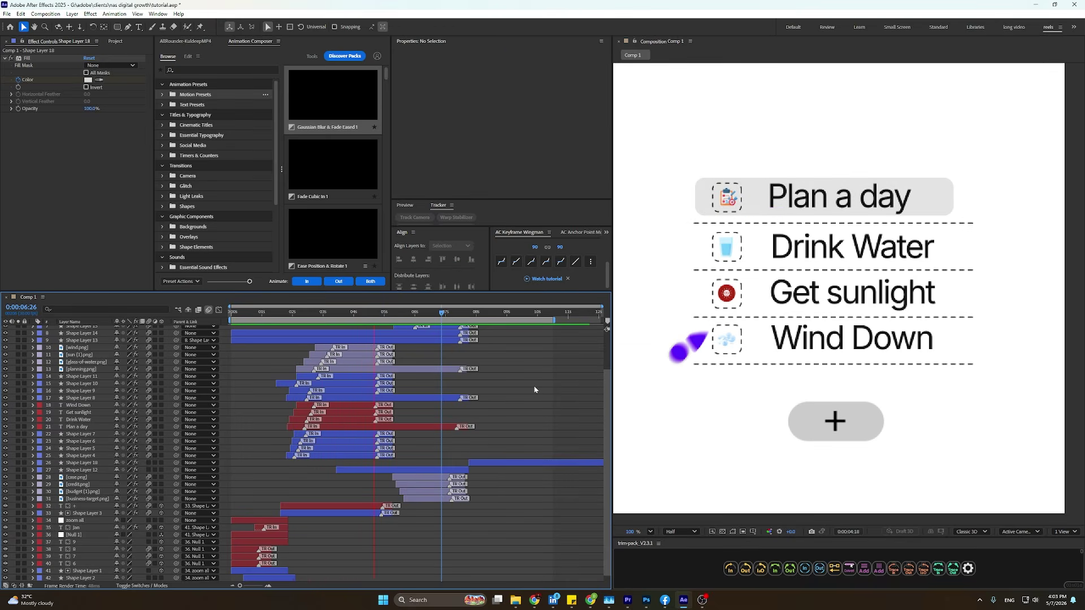